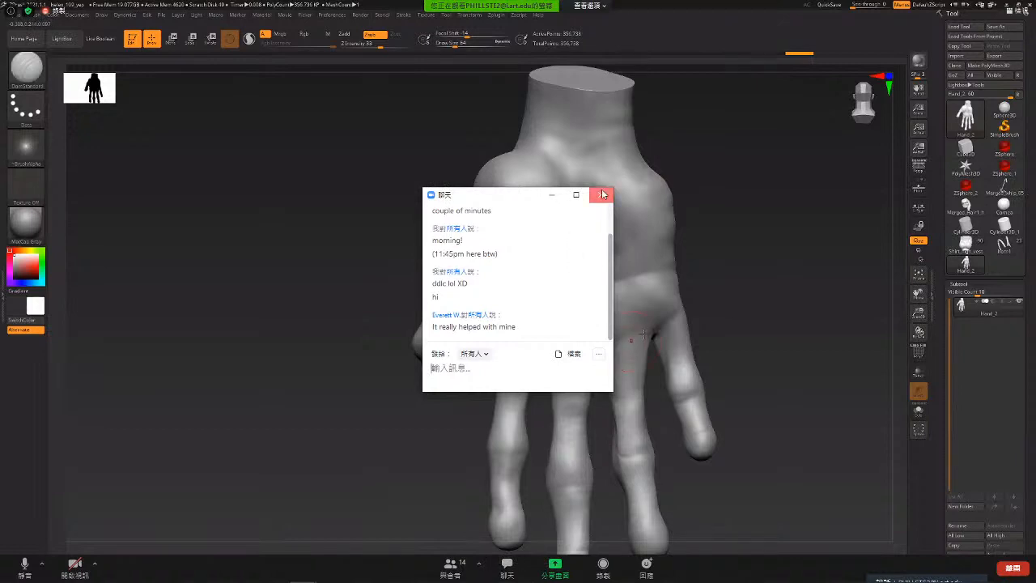
- Close the chat window and check the hand's mesh density with the polyframe
click(601, 194)
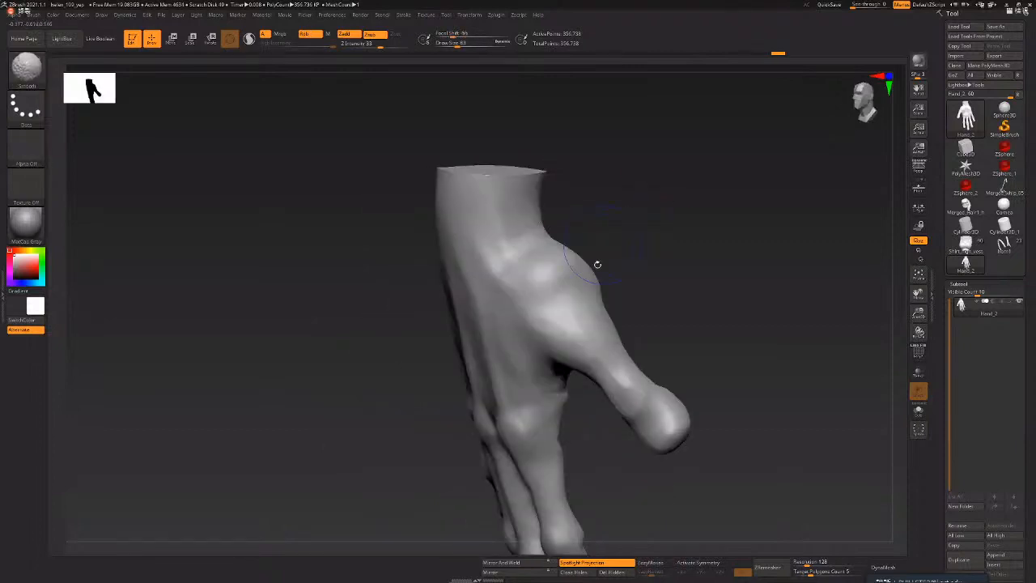
key(shift+f)
alt+drag(661, 260, 749, 392)
key(shift+f)
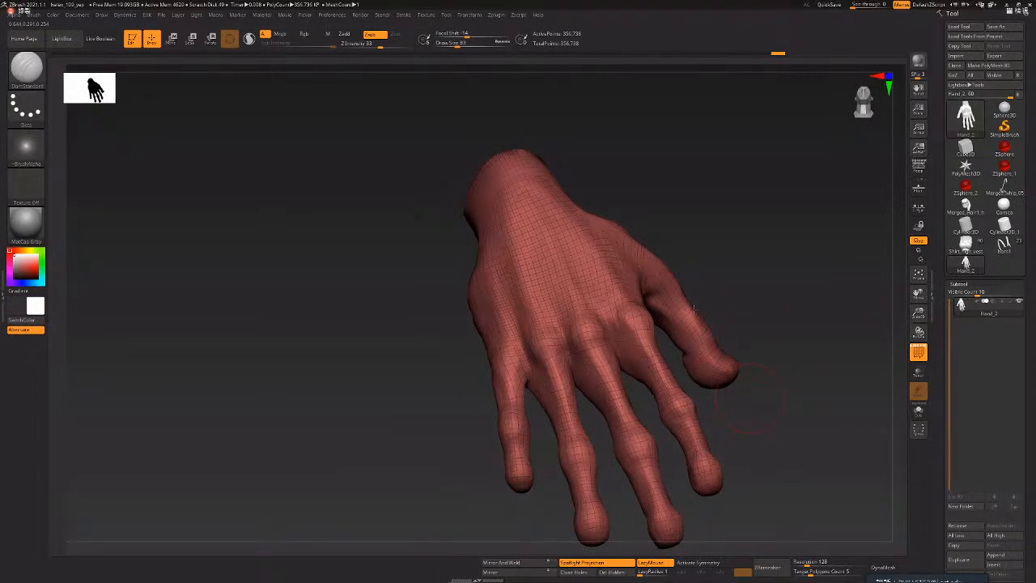
- Switch from the hand to the horned character's tool and inspect the clothed figure from several angles
drag(694, 310, 677, 324)
click(1004, 244)
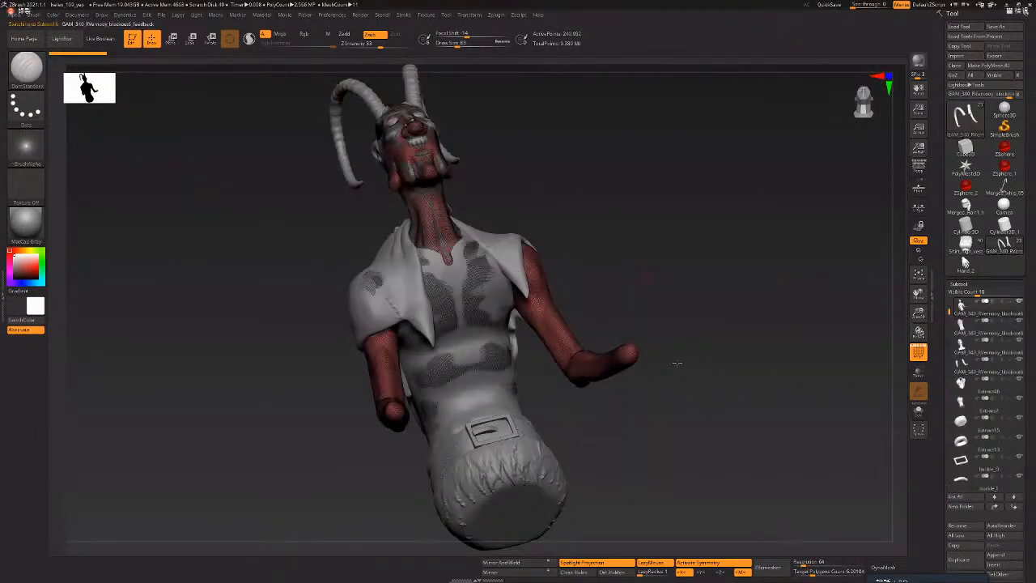
drag(677, 363, 712, 373)
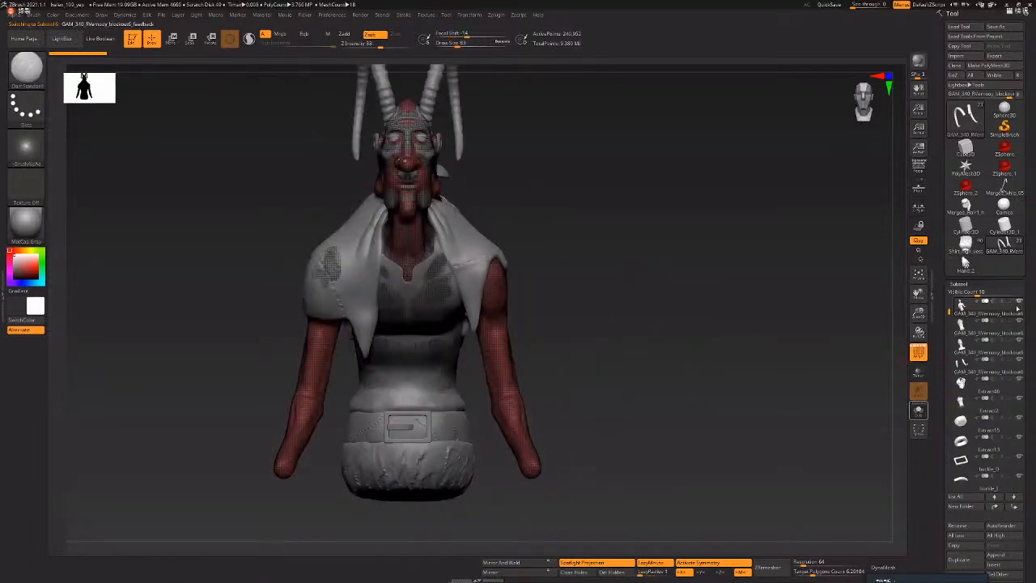
drag(635, 338, 707, 295)
mouse_move(742, 215)
alt+mouse_down()
mouse_move(688, 405)
mouse_move(731, 257)
mouse_move(707, 321)
alt+mouse_up()
mouse_move(671, 277)
mouse_down()
mouse_move(692, 328)
mouse_move(692, 280)
mouse_move(716, 321)
mouse_move(734, 320)
mouse_move(675, 319)
mouse_move(668, 337)
mouse_move(730, 280)
mouse_move(714, 276)
mouse_move(732, 333)
mouse_move(661, 355)
mouse_move(685, 348)
mouse_move(696, 327)
mouse_move(794, 334)
mouse_move(705, 375)
mouse_move(756, 319)
mouse_move(712, 354)
mouse_up()
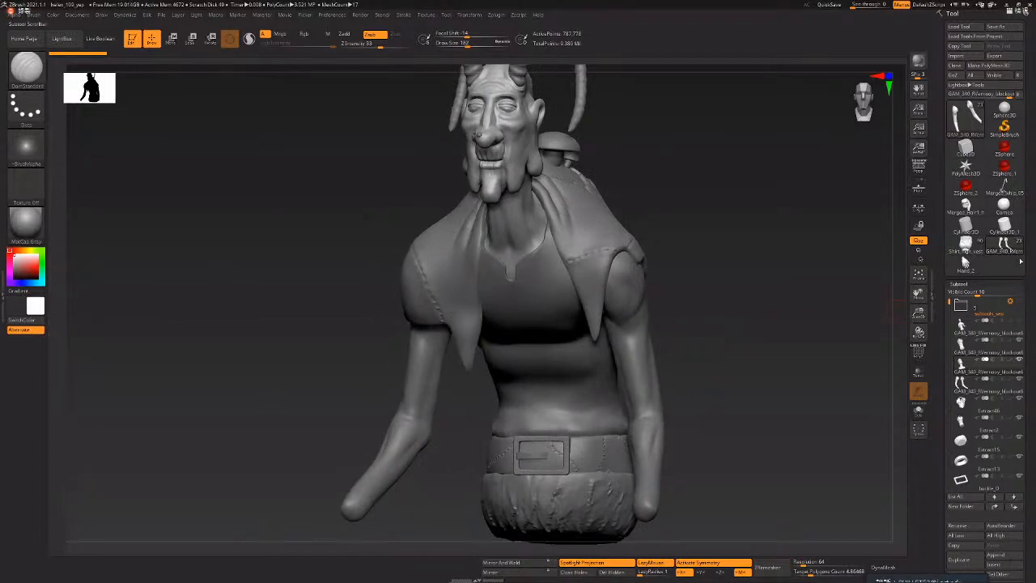
- Toggle the visibility of all other subtools around the head-and-bust subtool to compare it alone with the full character
drag(1023, 364, 1024, 260)
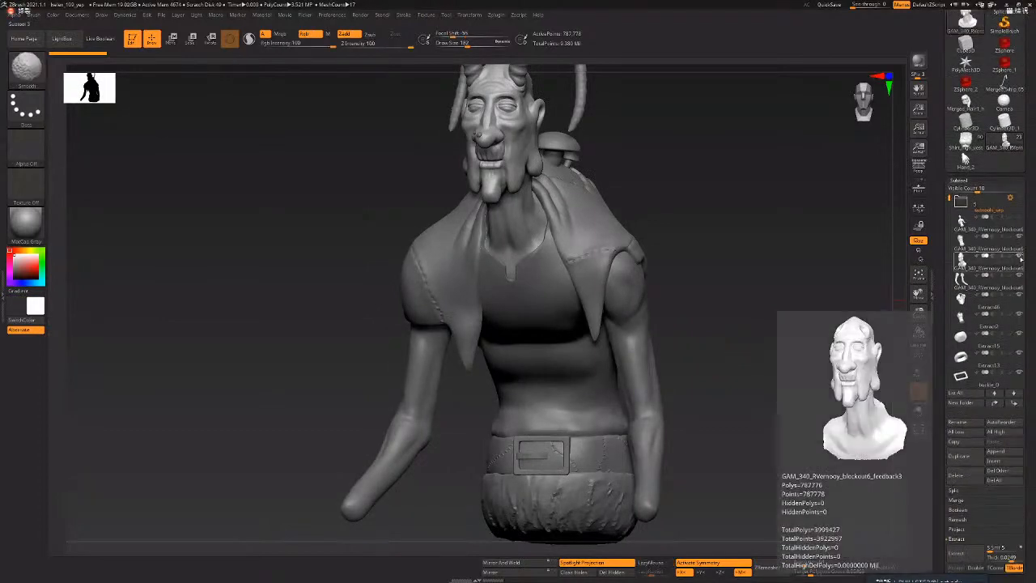
shift+click(1021, 258)
shift+click(1021, 258)
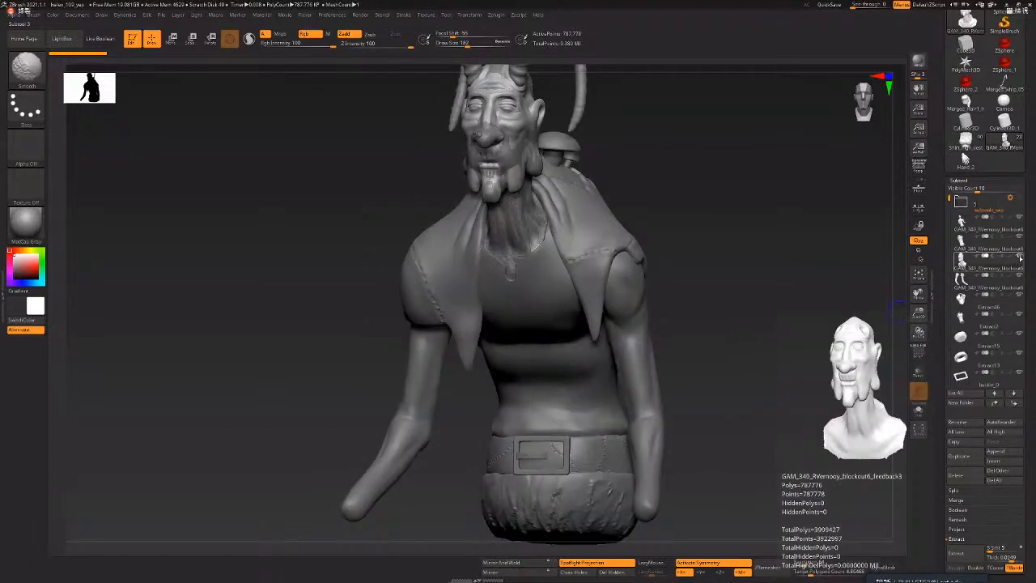
shift+click(1020, 258)
shift+click(1020, 259)
shift+click(1021, 259)
shift+click(1020, 259)
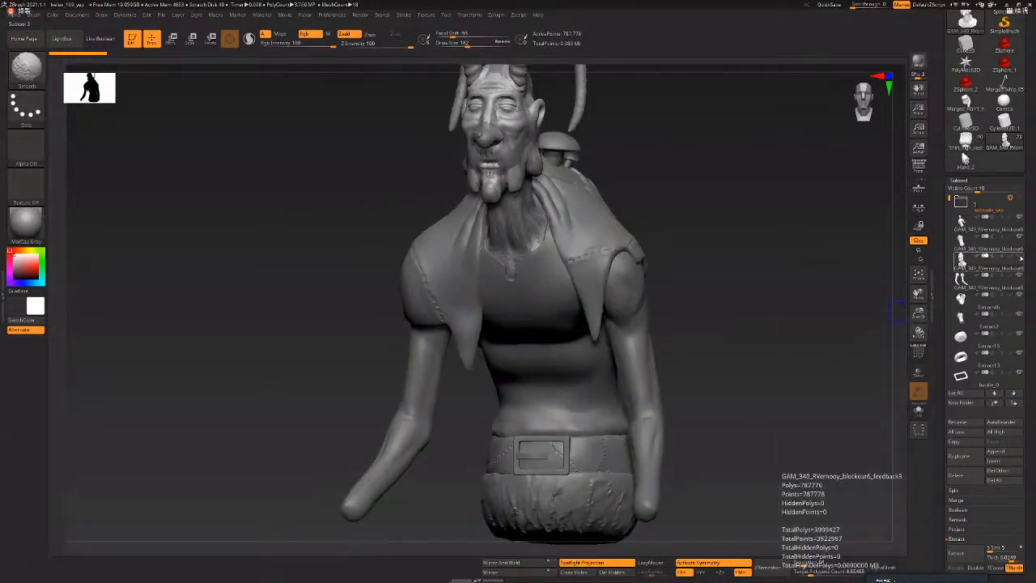
shift+click(1021, 259)
shift+click(1021, 259)
shift+click(1021, 259)
shift+click(1020, 258)
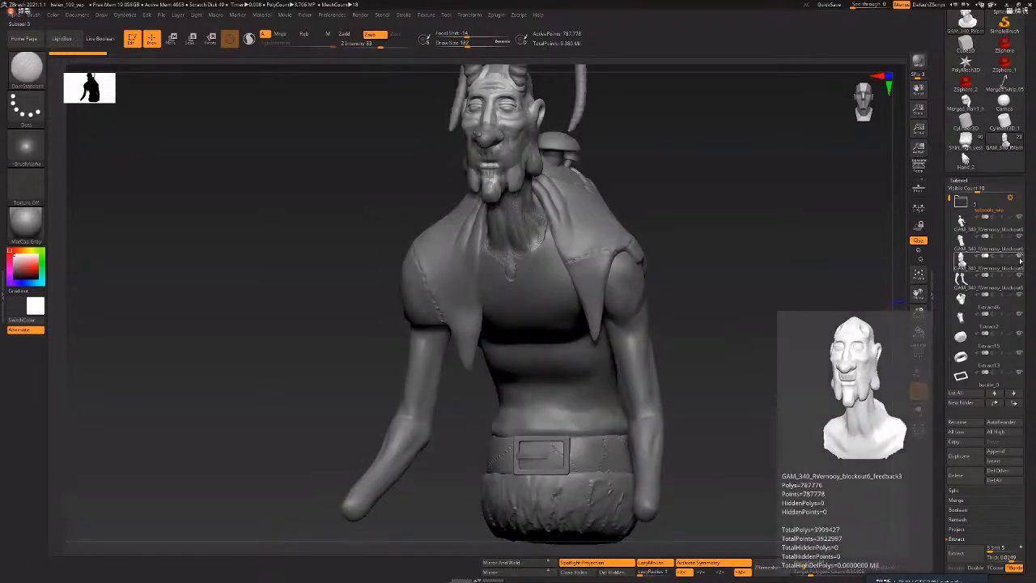
shift+click(1021, 259)
shift+click(1021, 259)
shift+click(1021, 259)
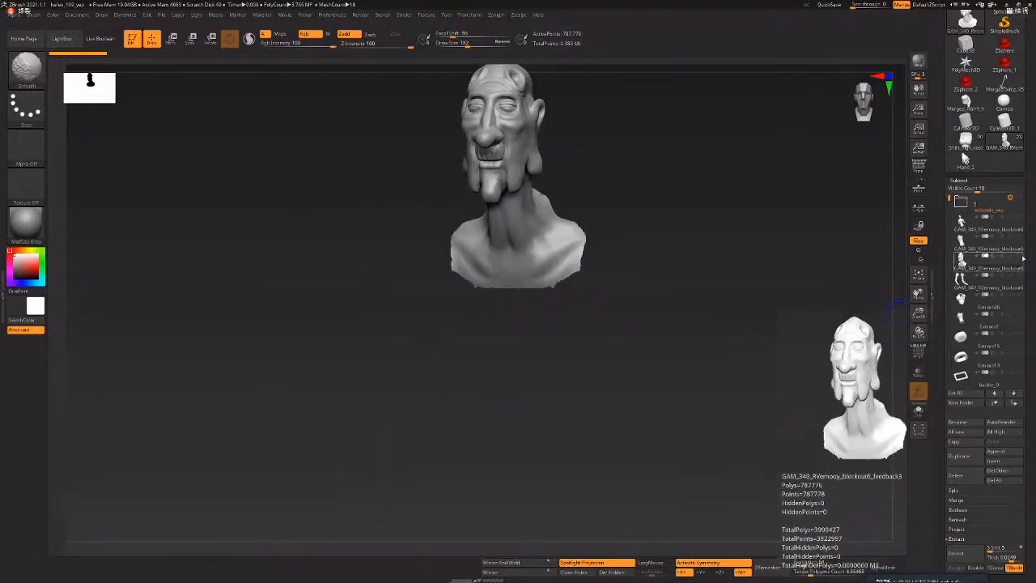
shift+click(1021, 259)
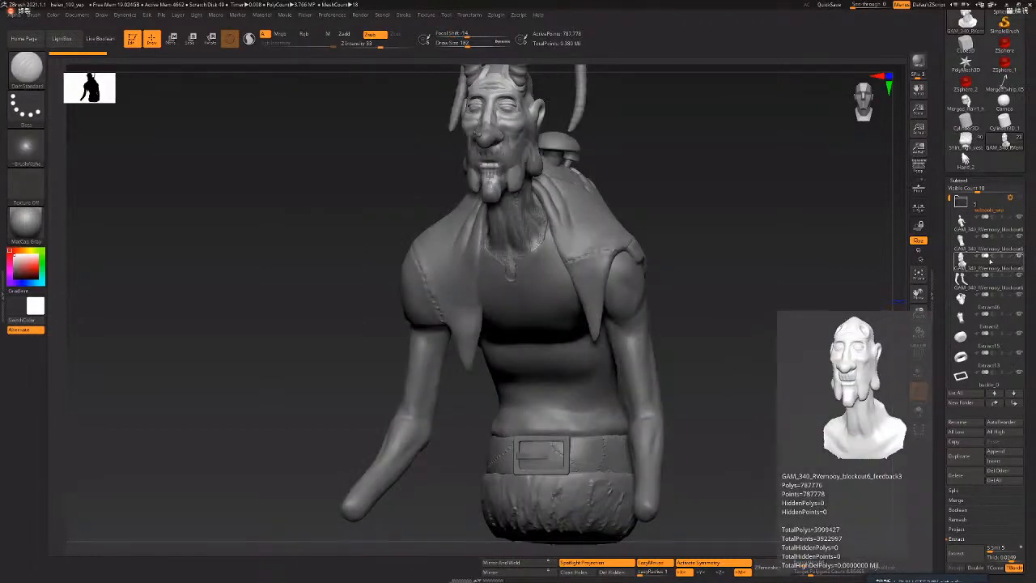
- Select the full-body subtool and toggle the other subtools' visibility to compare the bare body with the clothed figure
click(971, 220)
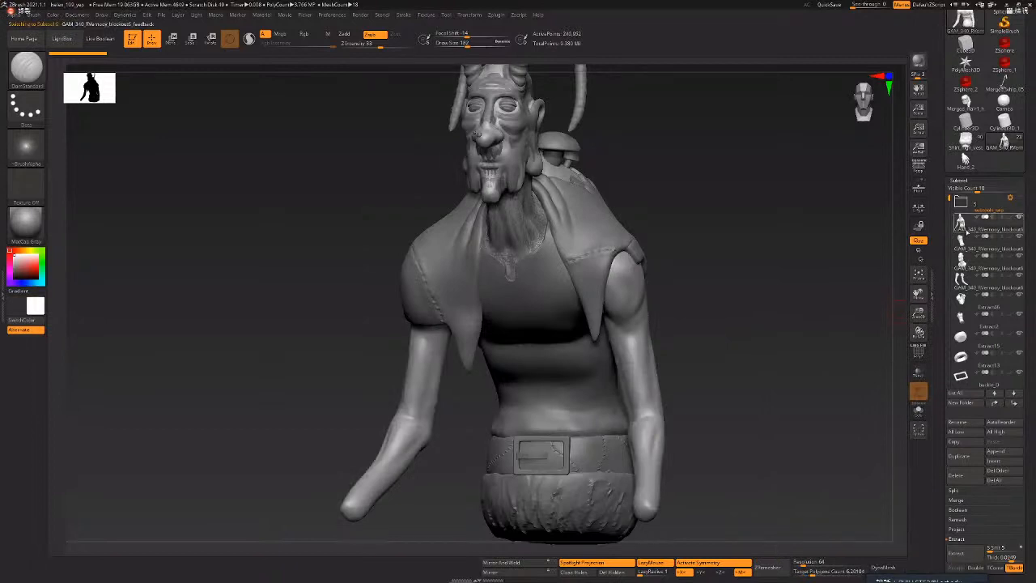
mouse_move(962, 225)
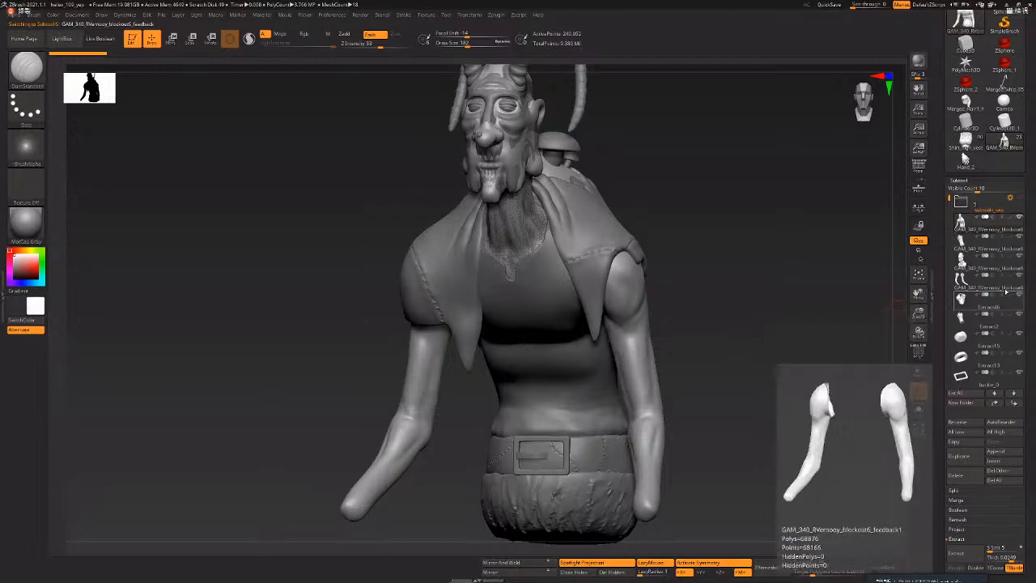
shift+click(1020, 257)
shift+click(1020, 257)
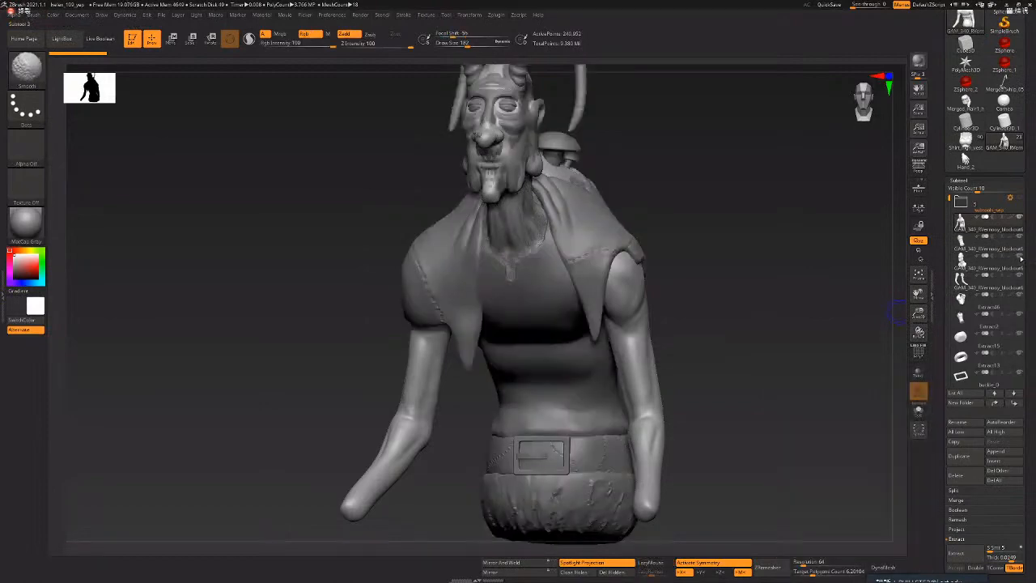
shift+click(1020, 257)
shift+click(1020, 257)
shift+click(1020, 258)
shift+click(1020, 257)
shift+click(1020, 258)
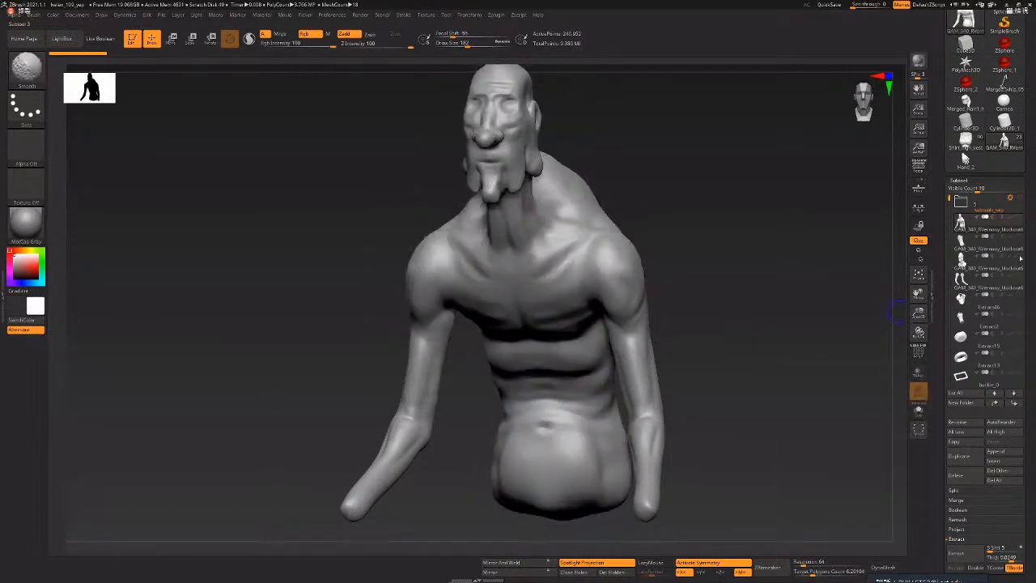
shift+click(1019, 257)
shift+click(1020, 257)
shift+click(1020, 257)
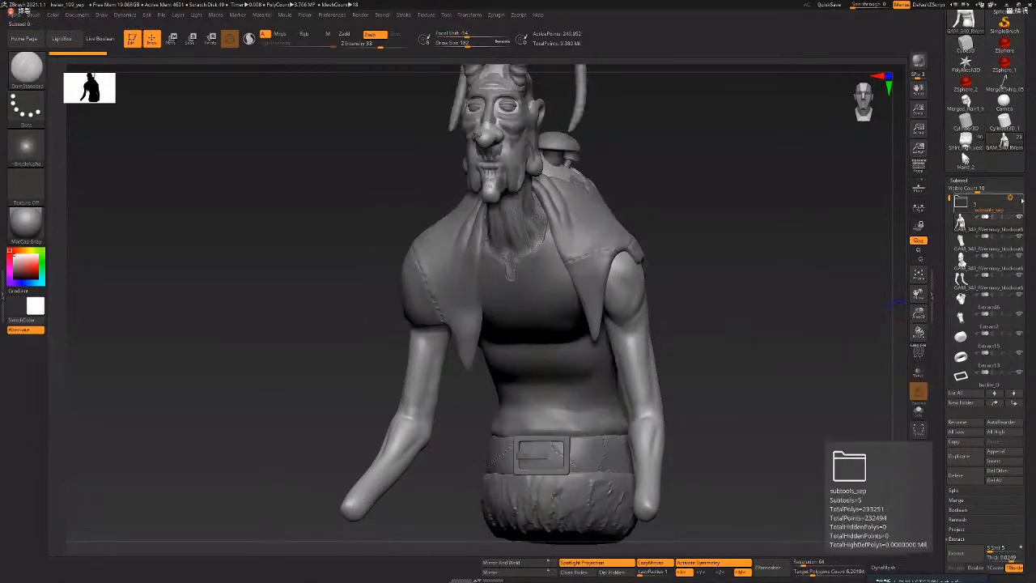
- Check the parts stored inside the subtools_sep folder and select the open torn vest subtool
drag(770, 331, 963, 219)
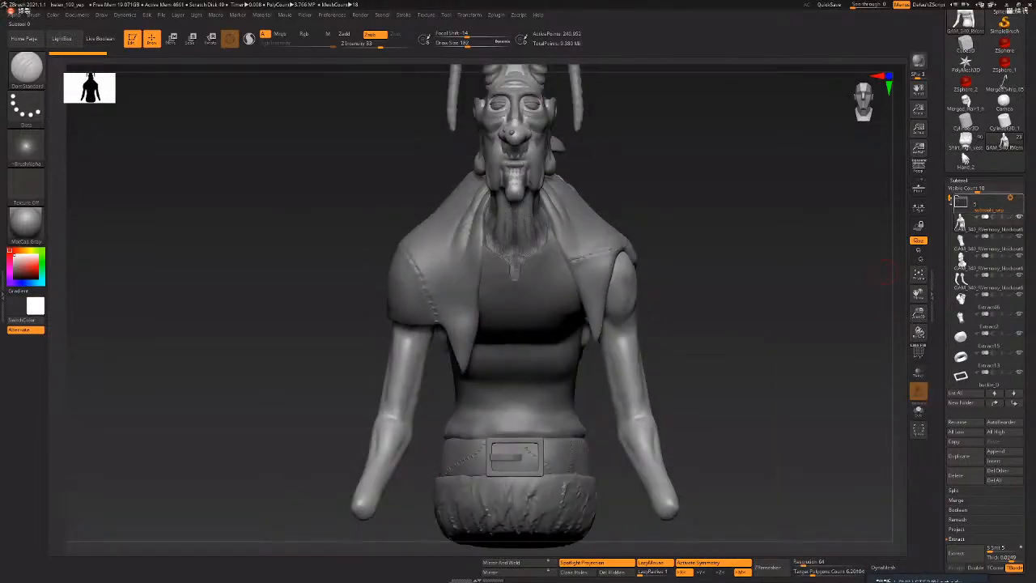
click(961, 203)
click(967, 318)
drag(966, 280, 966, 255)
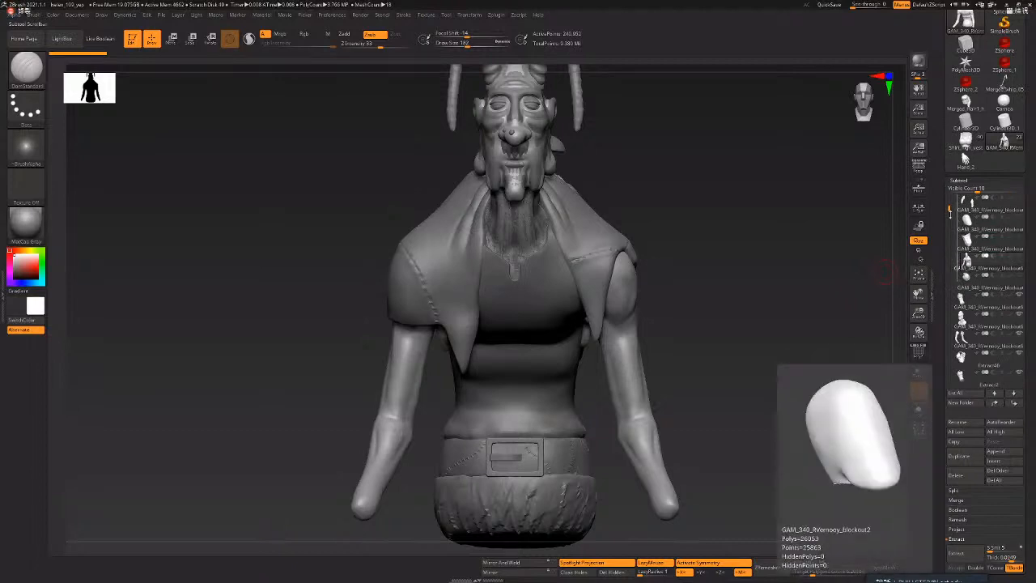
drag(949, 208, 949, 194)
click(960, 202)
click(961, 278)
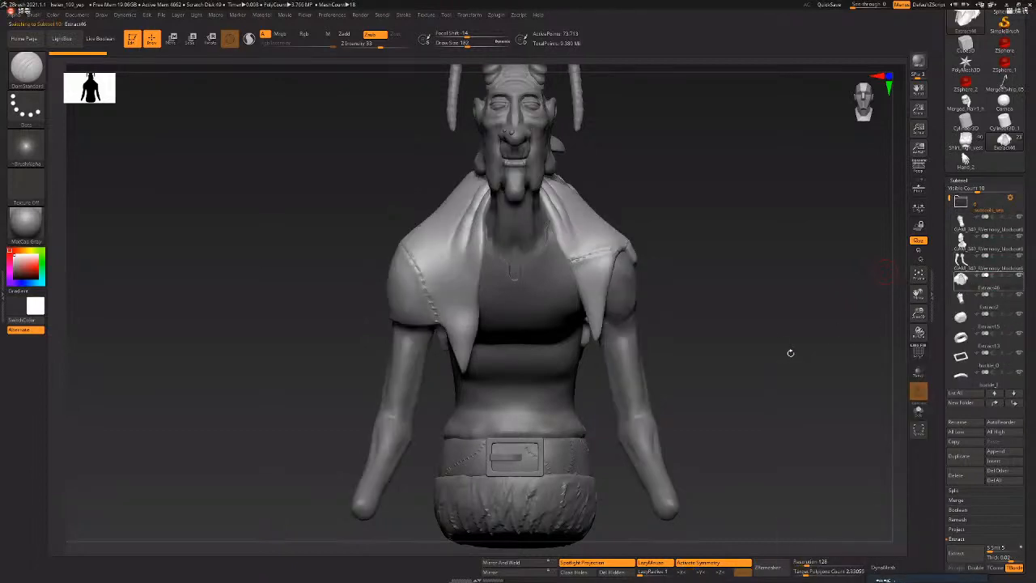
- Examine how the open vest sits over the shoulders and arms from the side and front
mouse_move(788, 354)
mouse_down()
mouse_move(742, 327)
mouse_move(786, 347)
mouse_move(796, 369)
mouse_up()
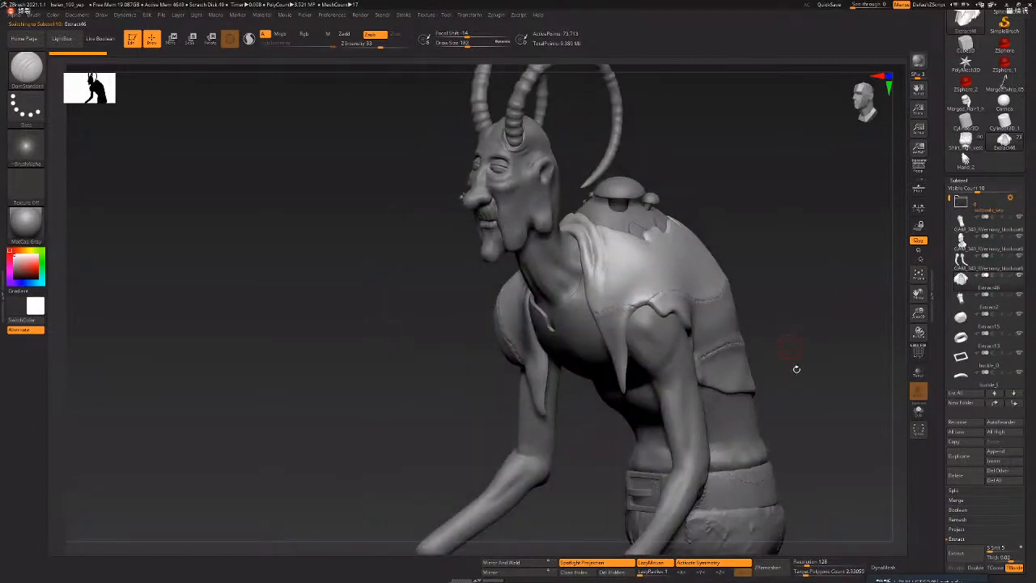
drag(787, 319, 725, 296)
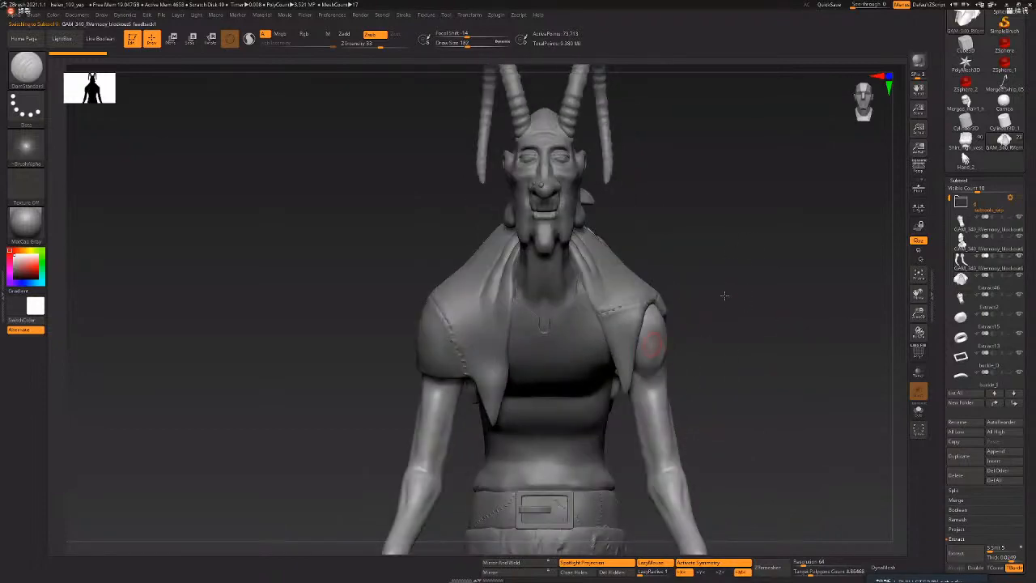
drag(773, 367, 794, 344)
key(d)
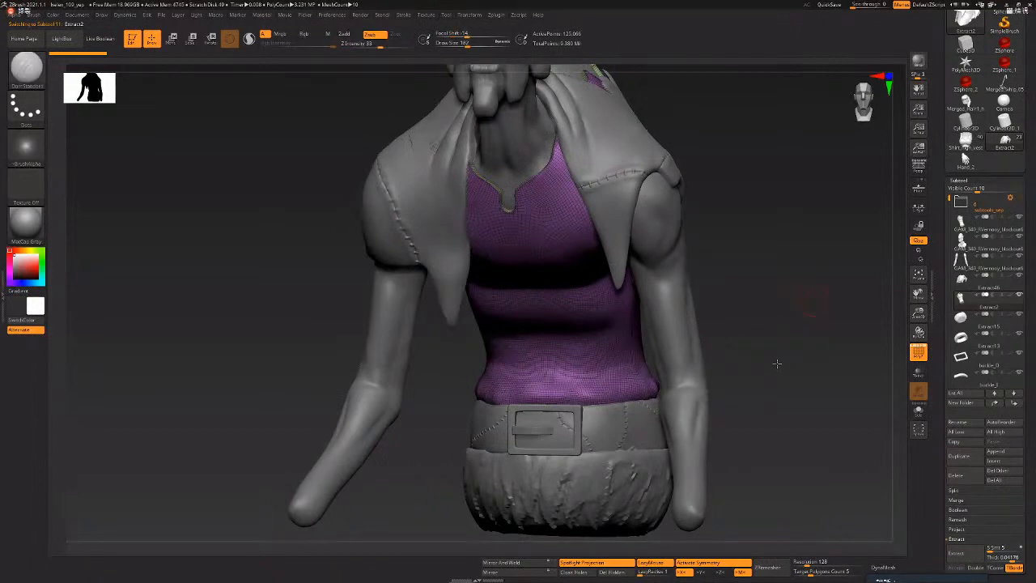
- Compare the purple undershirt in Solo mode with the full character, examining its openings, shell edges and polyframe
click(918, 410)
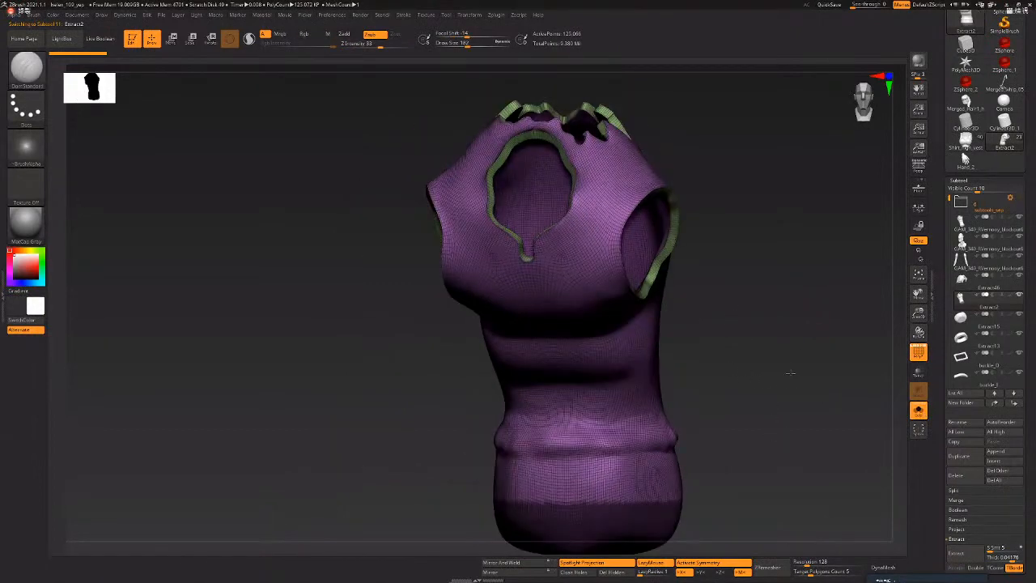
alt+drag(790, 373, 782, 372)
drag(783, 323, 817, 369)
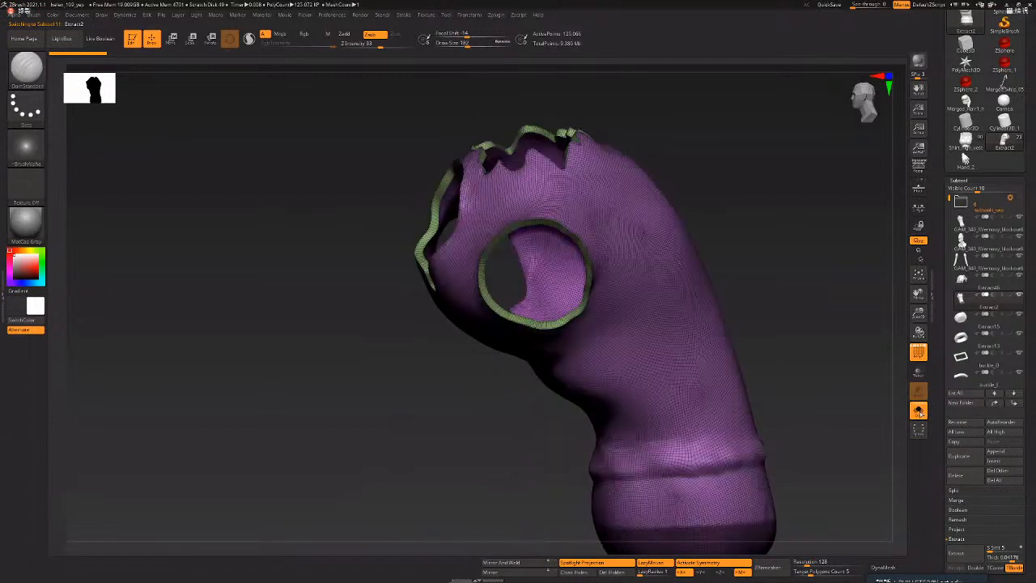
click(918, 411)
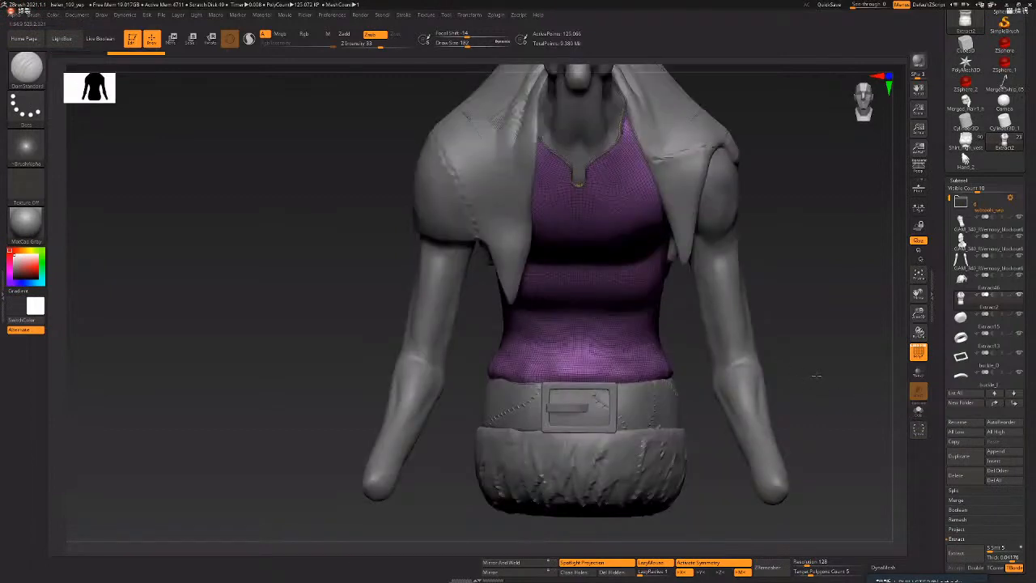
drag(818, 324, 848, 403)
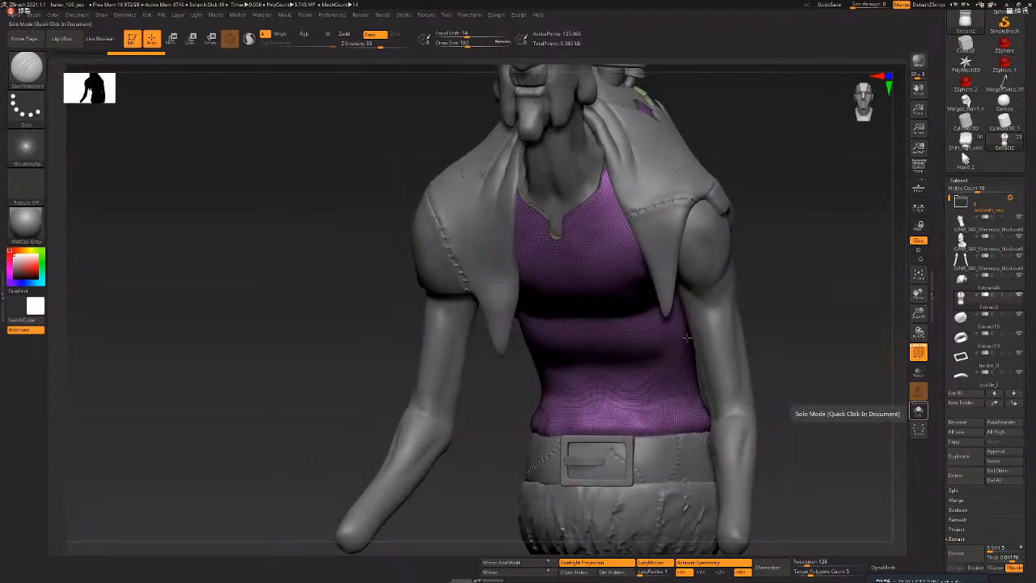
click(918, 412)
click(918, 411)
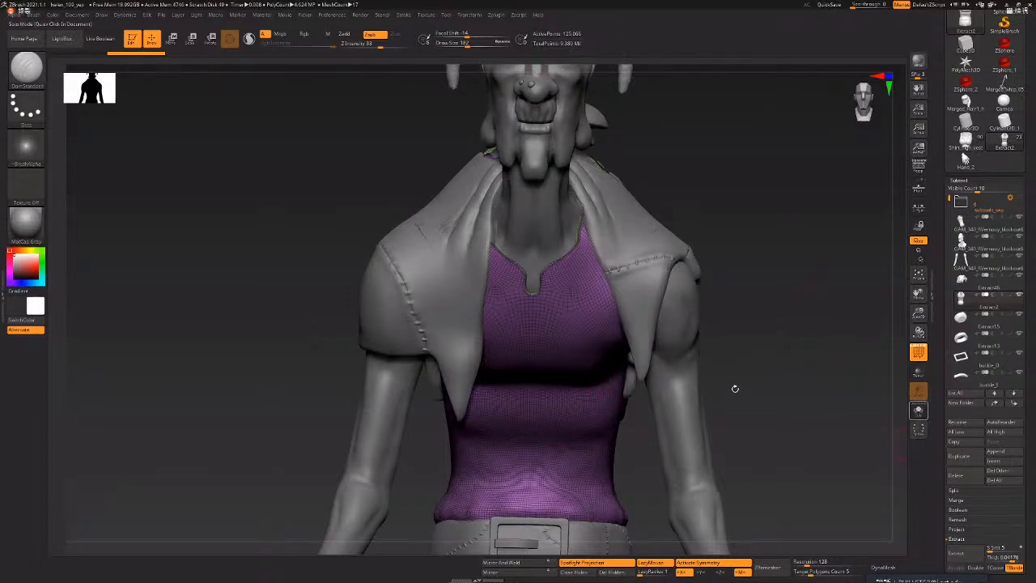
click(918, 411)
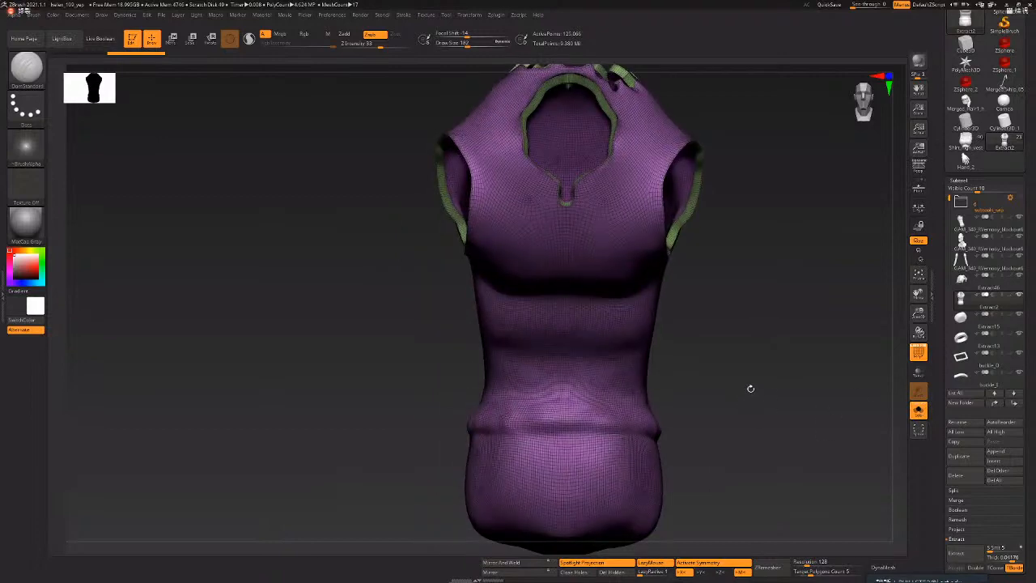
drag(750, 388, 644, 362)
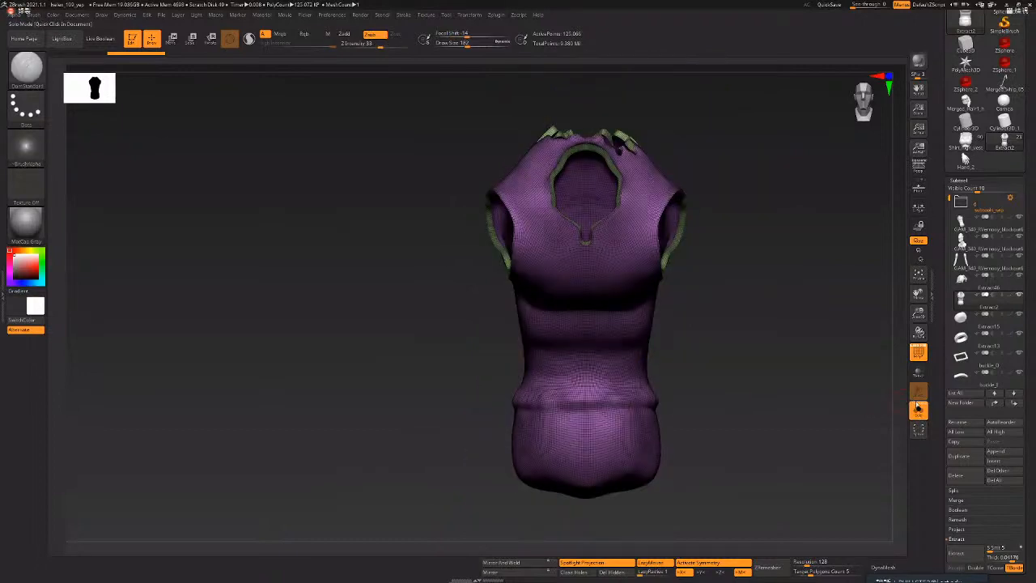
click(918, 410)
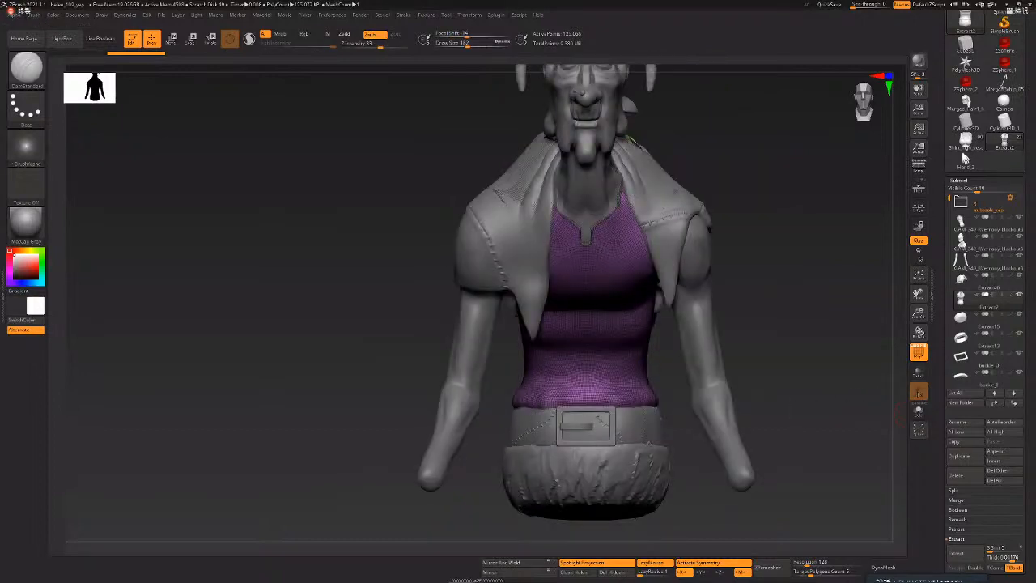
click(918, 352)
click(918, 352)
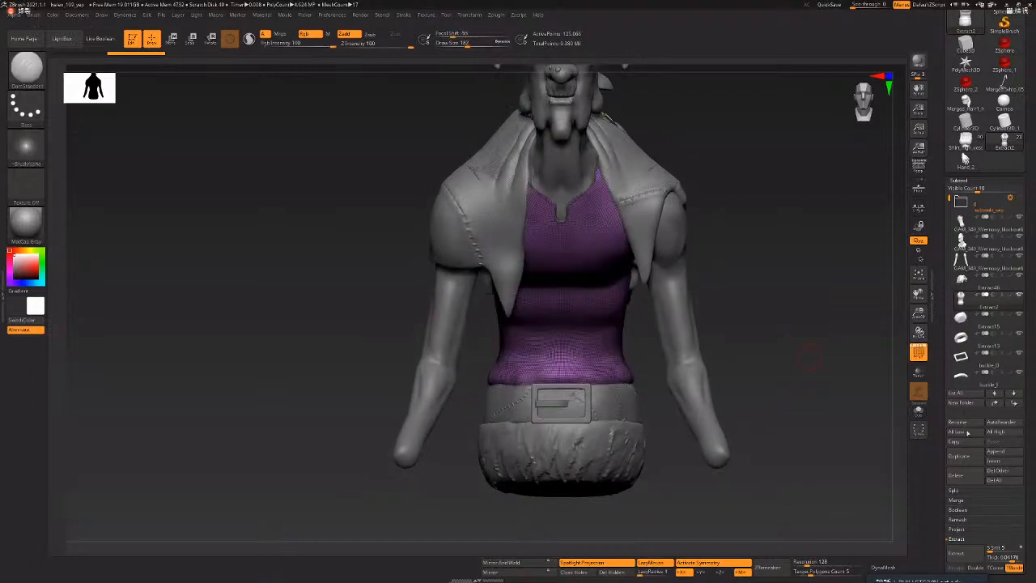
- Duplicate the undershirt subtool and show only the copy in Solo mode
drag(875, 348, 805, 349)
click(961, 457)
click(983, 320)
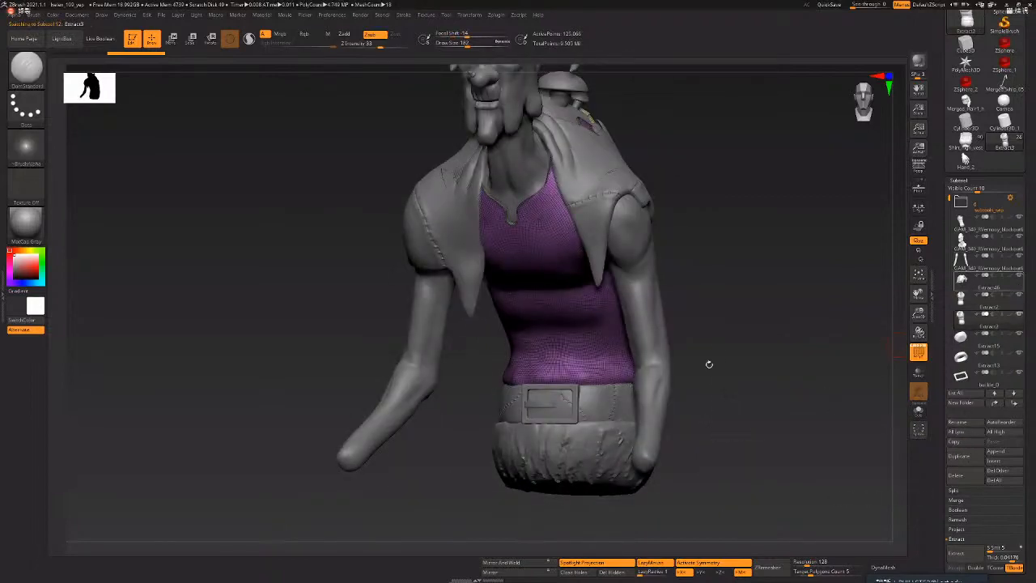
drag(864, 424, 927, 415)
click(918, 410)
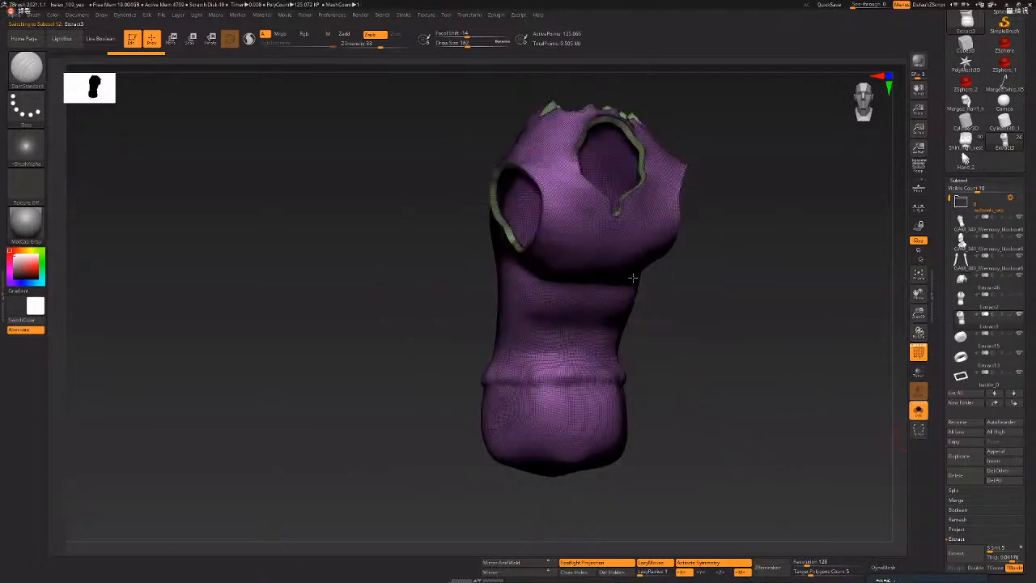
- Isolate the outer-surface polygroup of the duplicated undershirt, hiding its inner shell and edge polygons
mouse_move(629, 272)
mouse_down()
mouse_move(698, 269)
mouse_move(703, 296)
mouse_move(712, 283)
mouse_up()
ctrl+shift+click(630, 248)
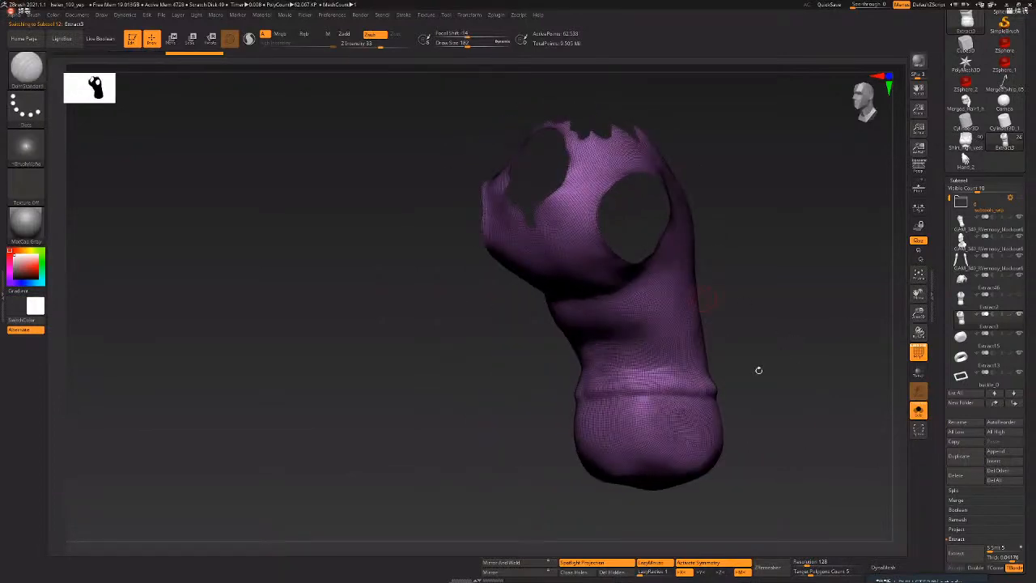
drag(802, 362, 797, 369)
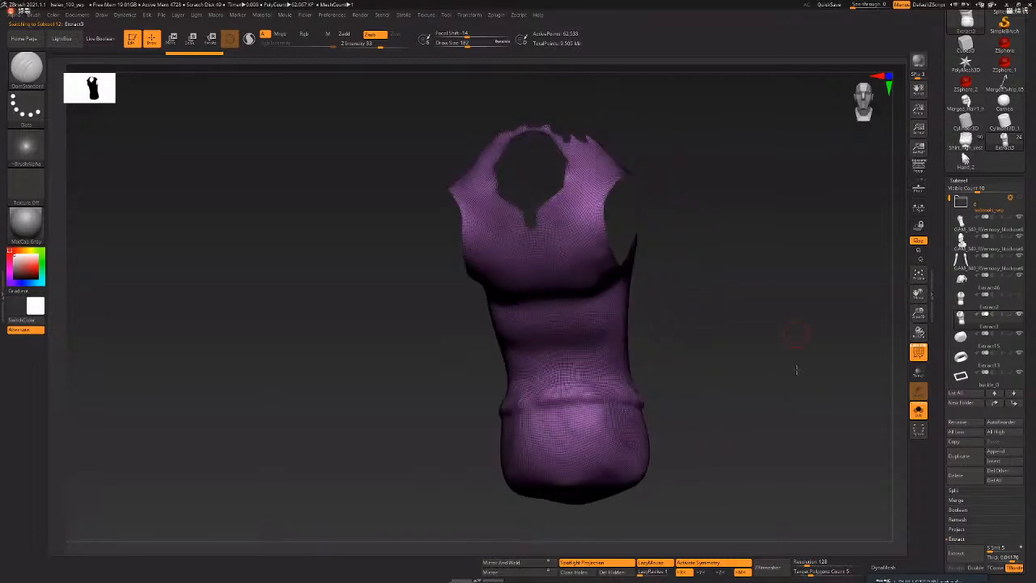
- Hide the part of the duplicated undershirt below the belt line, checking its position against the full character
shift+drag(446, 376, 442, 370)
alt+drag(578, 393, 630, 374)
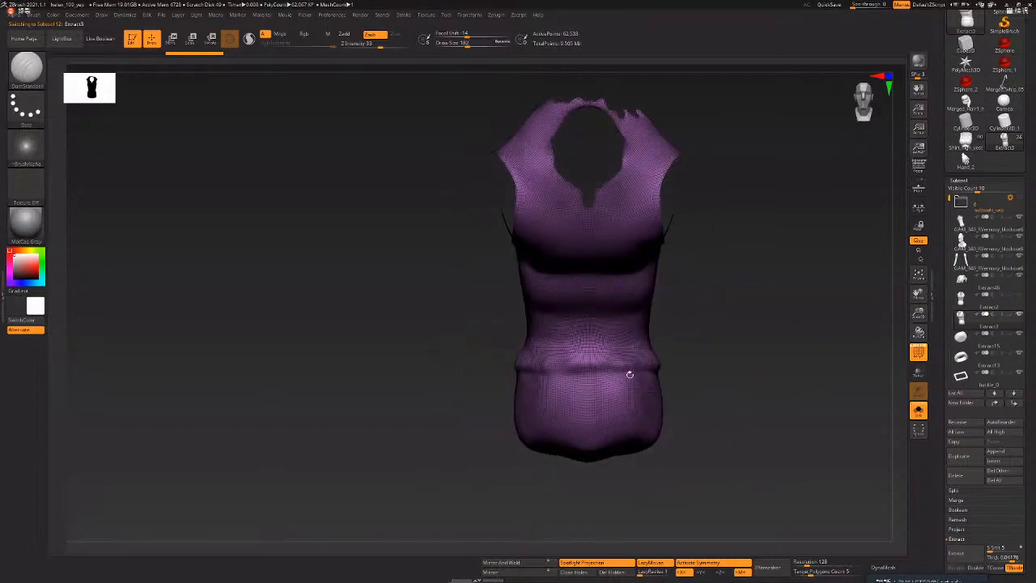
alt+drag(715, 410, 730, 404)
drag(765, 348, 680, 468)
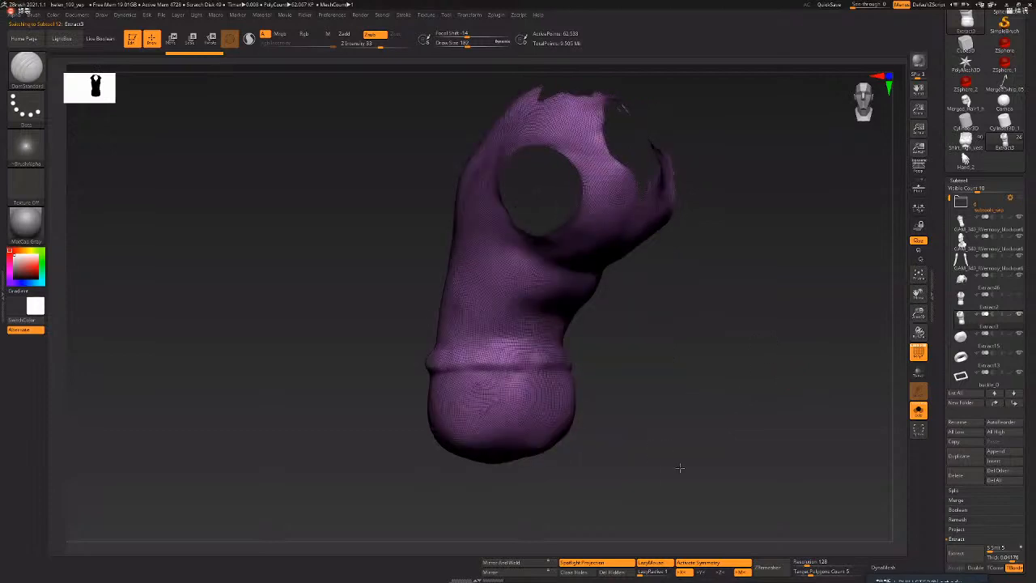
drag(926, 399, 921, 407)
shift+drag(795, 494, 740, 424)
click(918, 410)
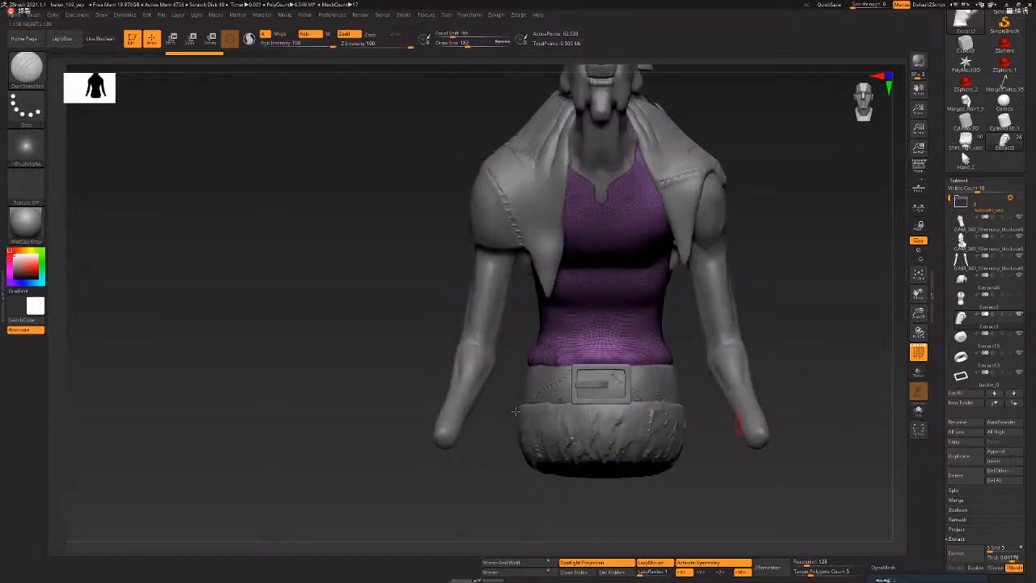
click(918, 410)
ctrl+alt+shift+drag(794, 493, 429, 375)
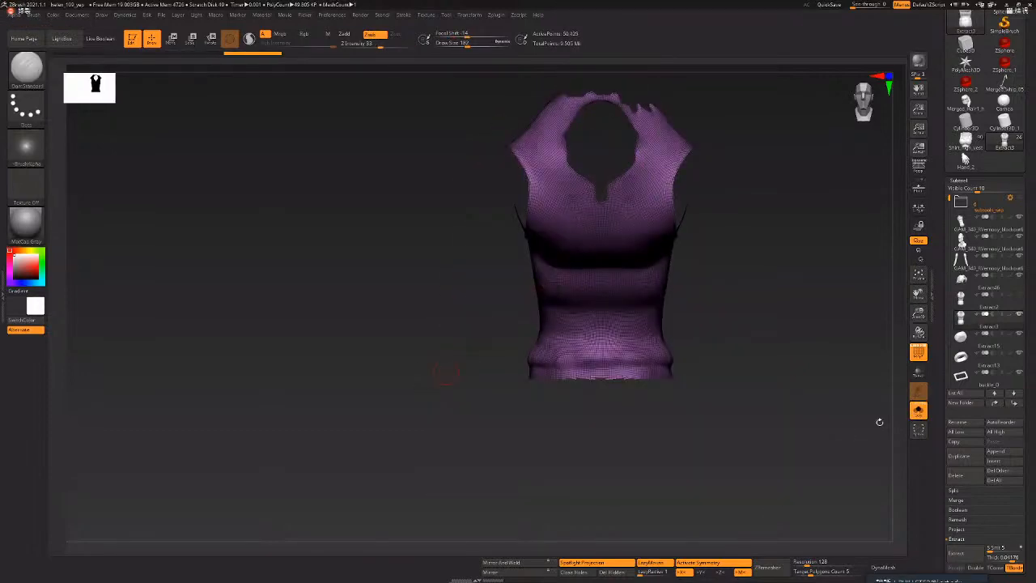
- Examine the cropped undershirt on the full character from the front and at an angle
drag(879, 421, 865, 426)
click(919, 411)
mouse_move(830, 332)
mouse_down()
mouse_move(819, 321)
mouse_move(837, 326)
mouse_move(818, 324)
mouse_up()
drag(838, 405, 919, 409)
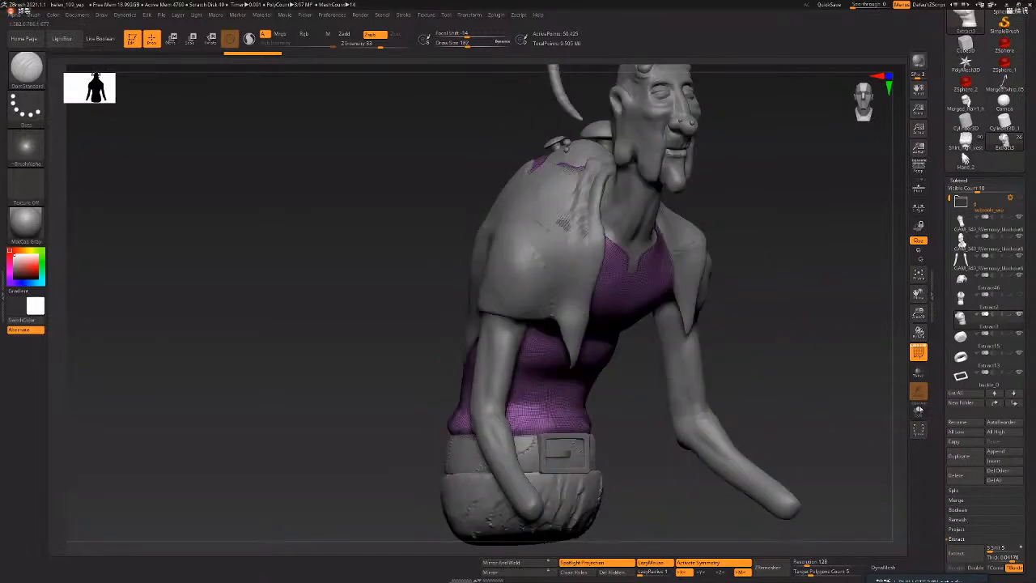
mouse_move(846, 326)
mouse_down()
mouse_move(886, 326)
mouse_move(823, 324)
mouse_up()
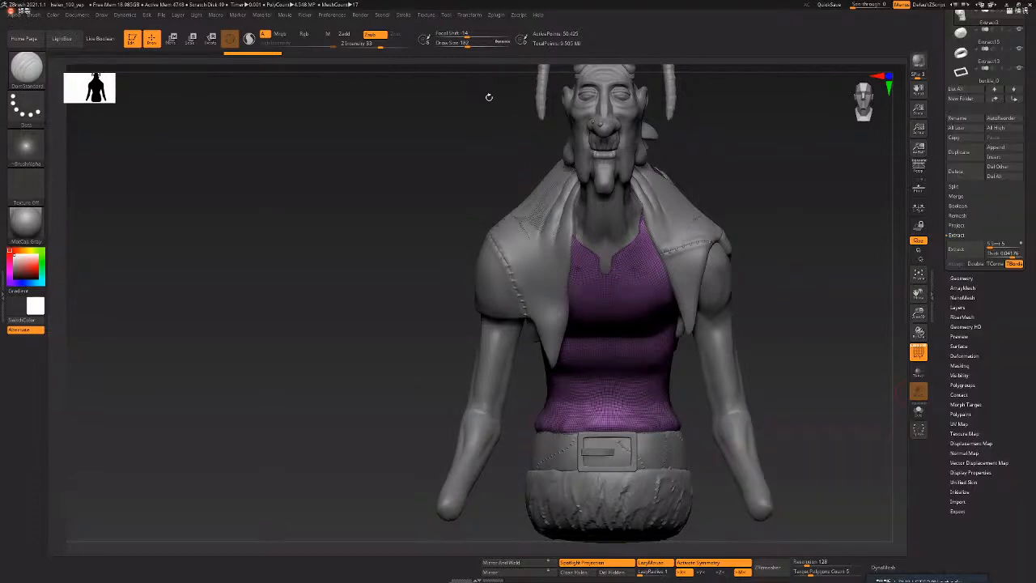
- Review the interface preference for Right Tray Auto Collapse, toggling it and restoring its setting
click(961, 279)
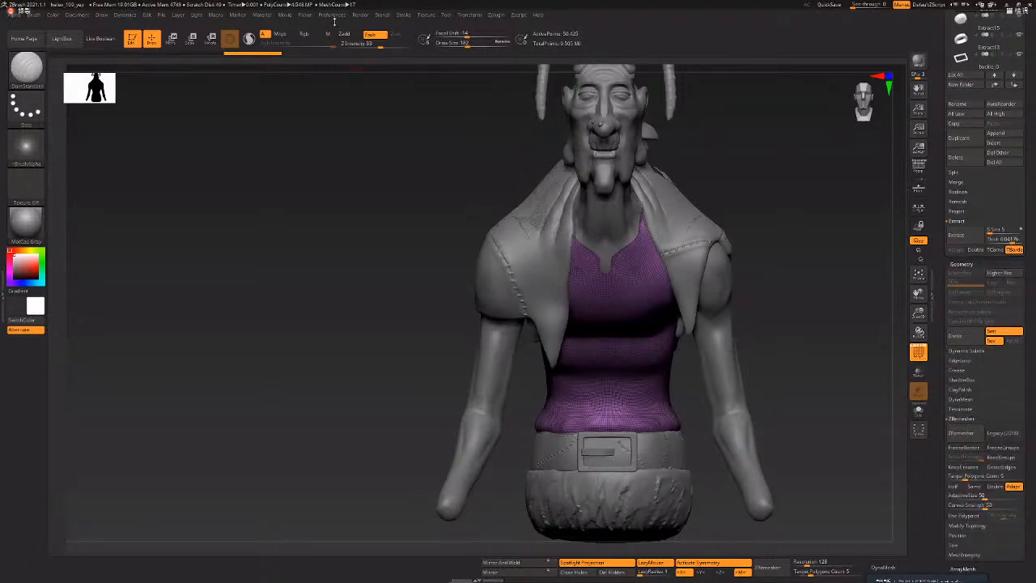
click(332, 15)
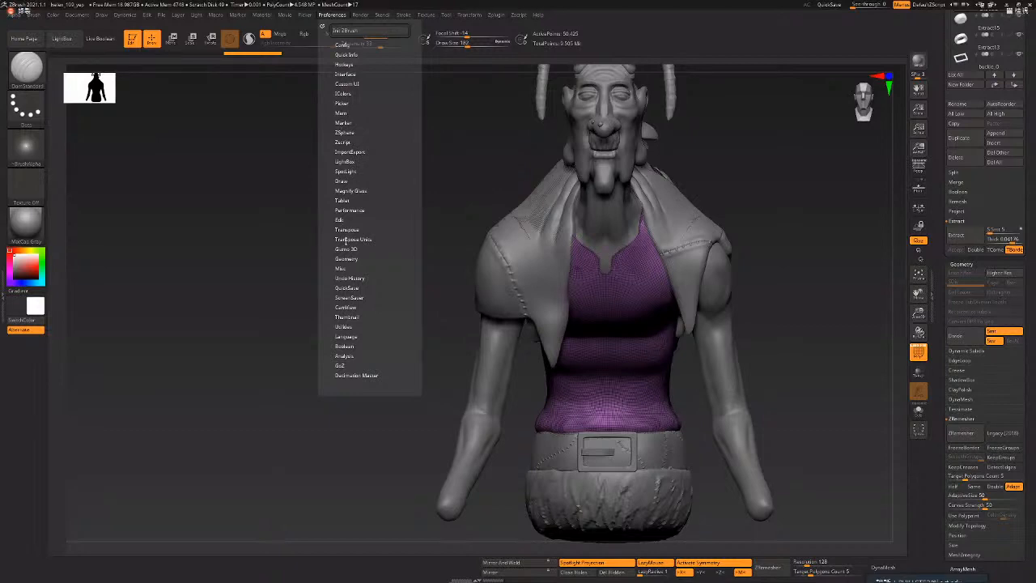
click(342, 75)
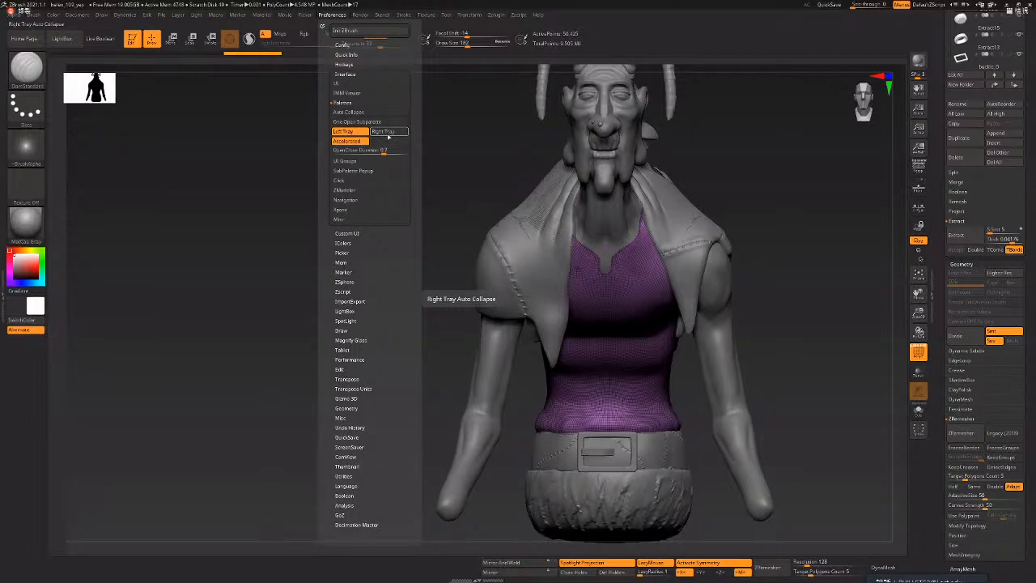
click(388, 134)
click(389, 134)
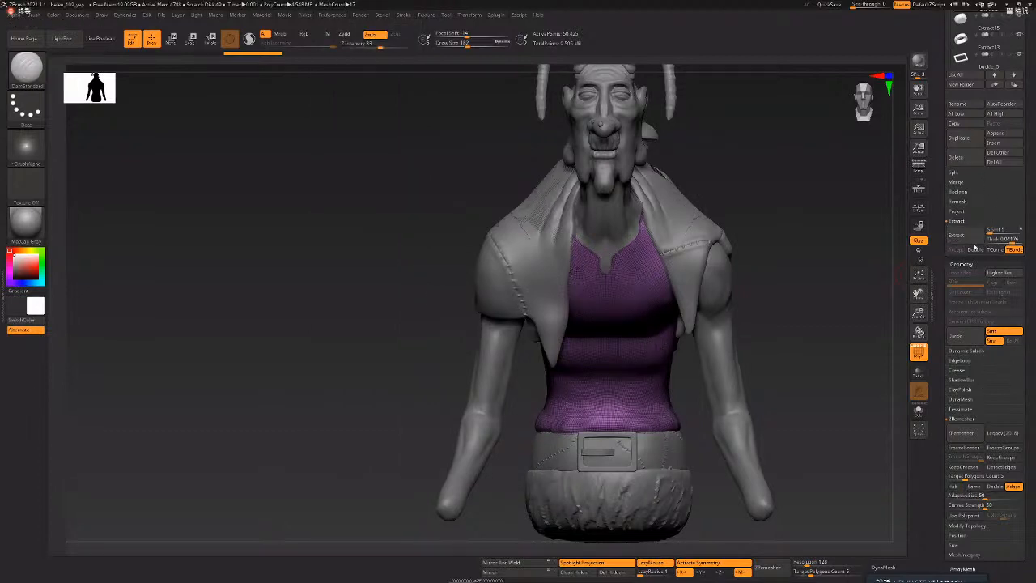
- Expand the Subtool section alongside the Geometry options so both stay open together
scroll(1034, 255, down, 2)
scroll(1006, 194, down, 10)
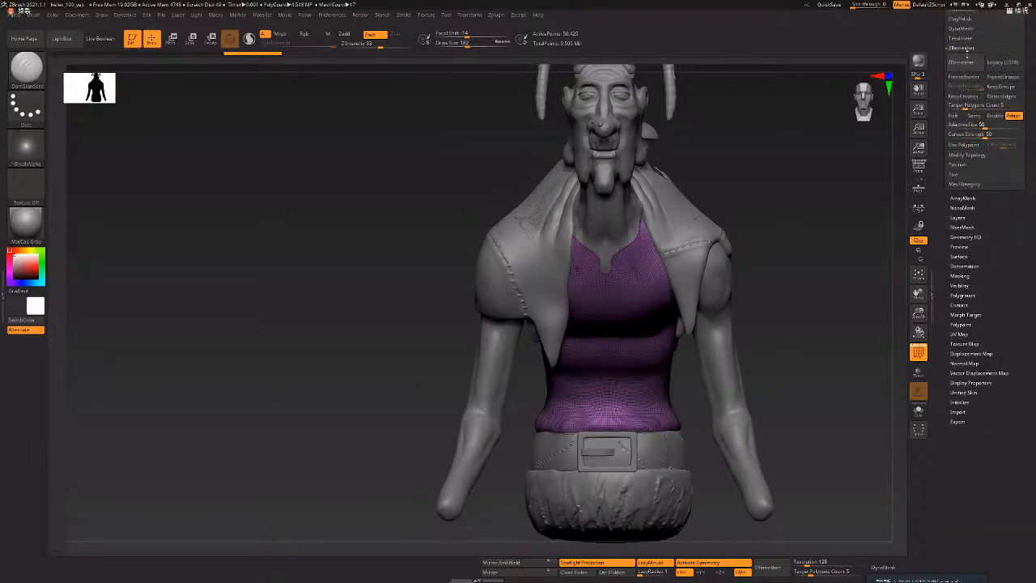
scroll(967, 52, up, 5)
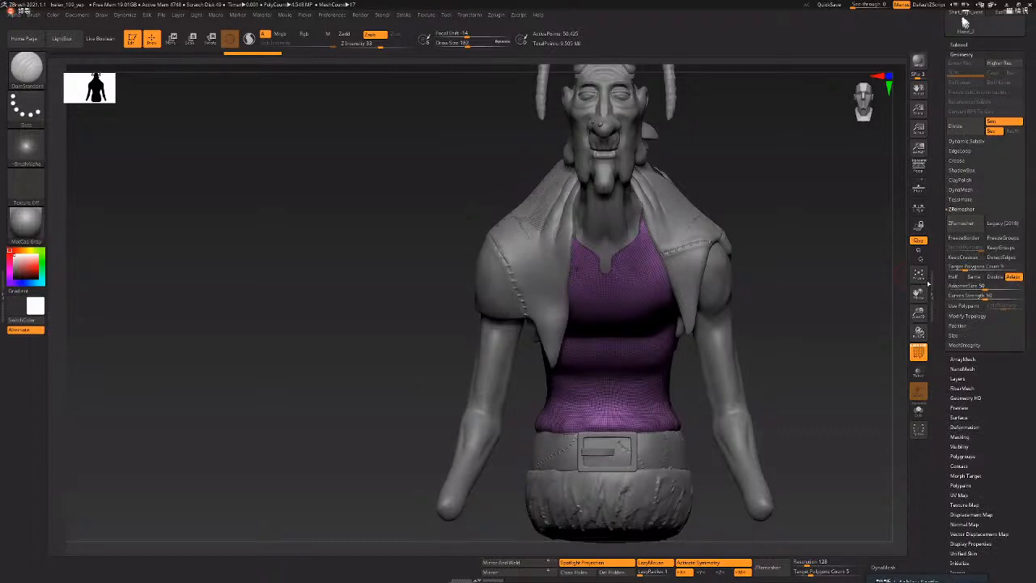
click(959, 46)
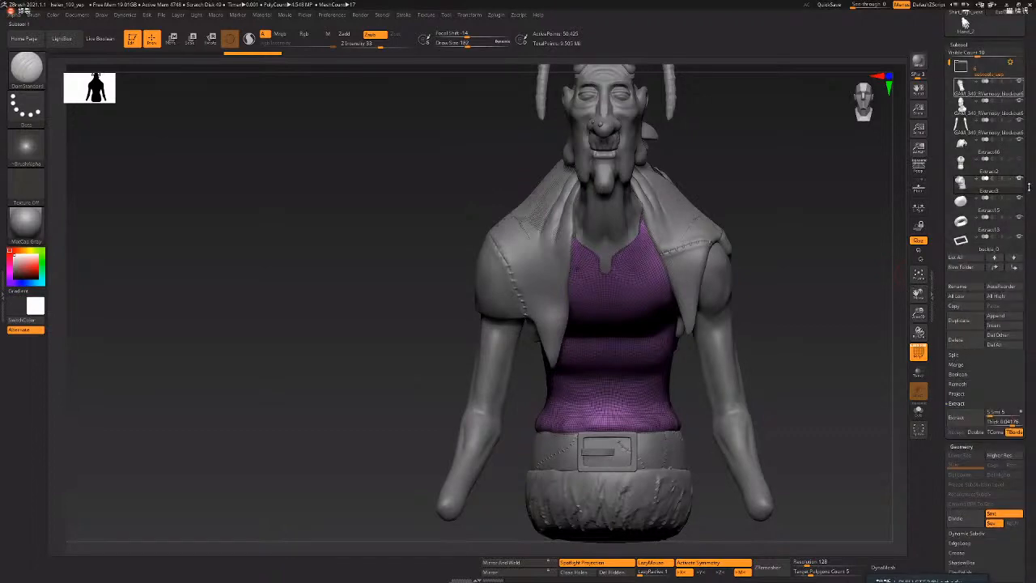
drag(1028, 187, 1029, 121)
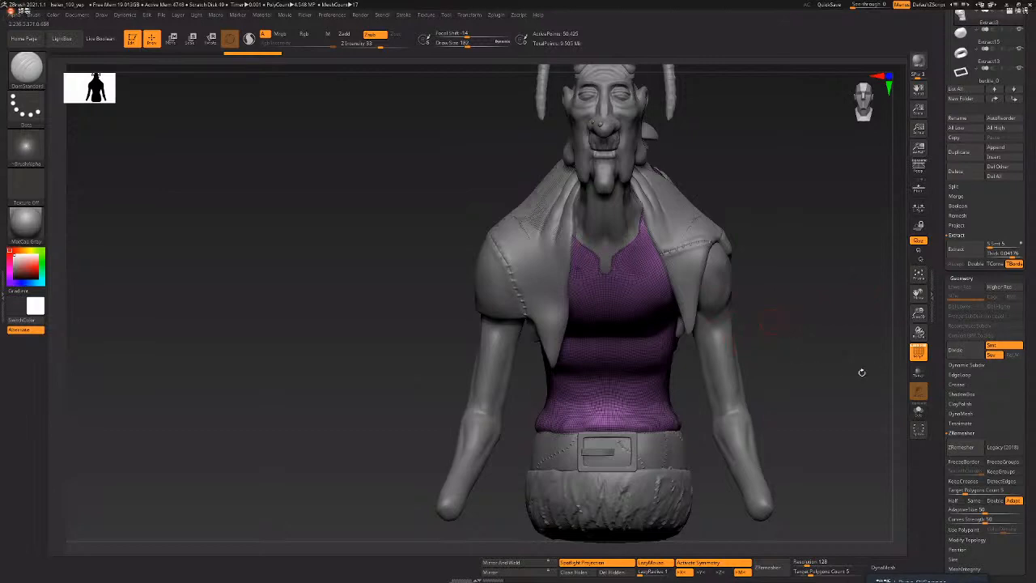
- Isolate the cropped undershirt in Solo mode and examine its hem, armholes and neckline from several angles
drag(922, 415, 912, 405)
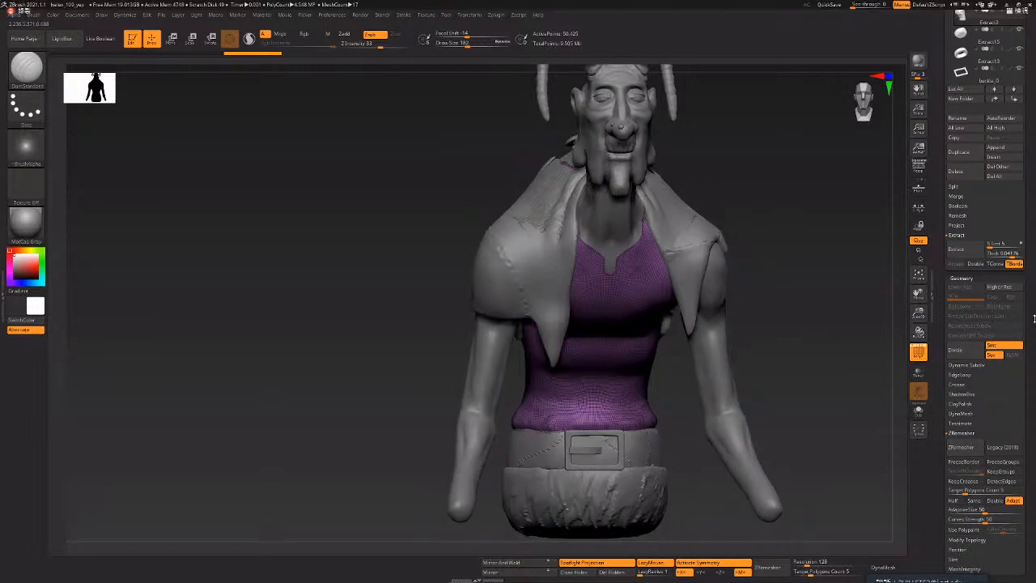
drag(1033, 318, 1007, 376)
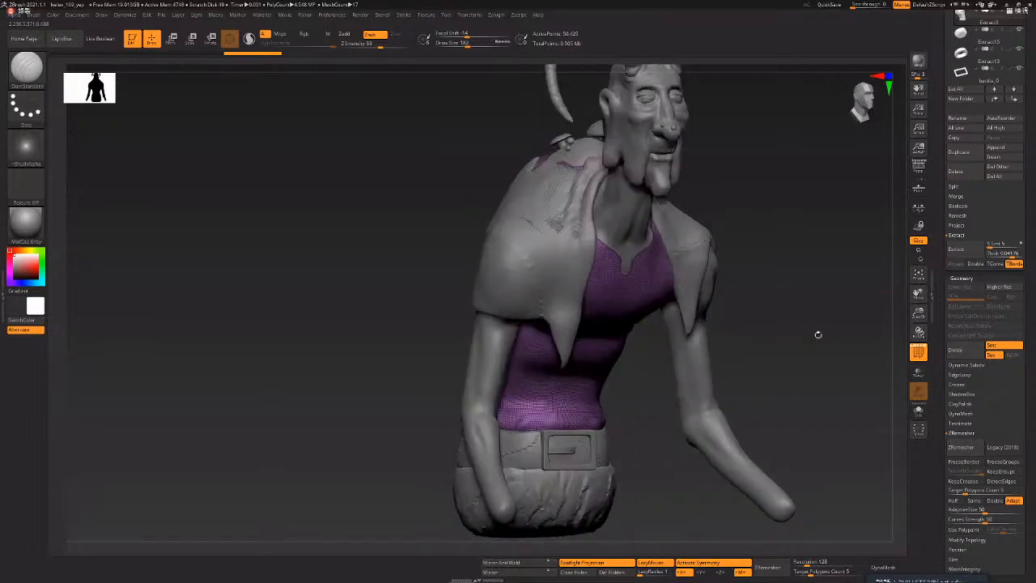
shift+drag(818, 335, 828, 343)
key(shift+s)
drag(992, 417, 993, 384)
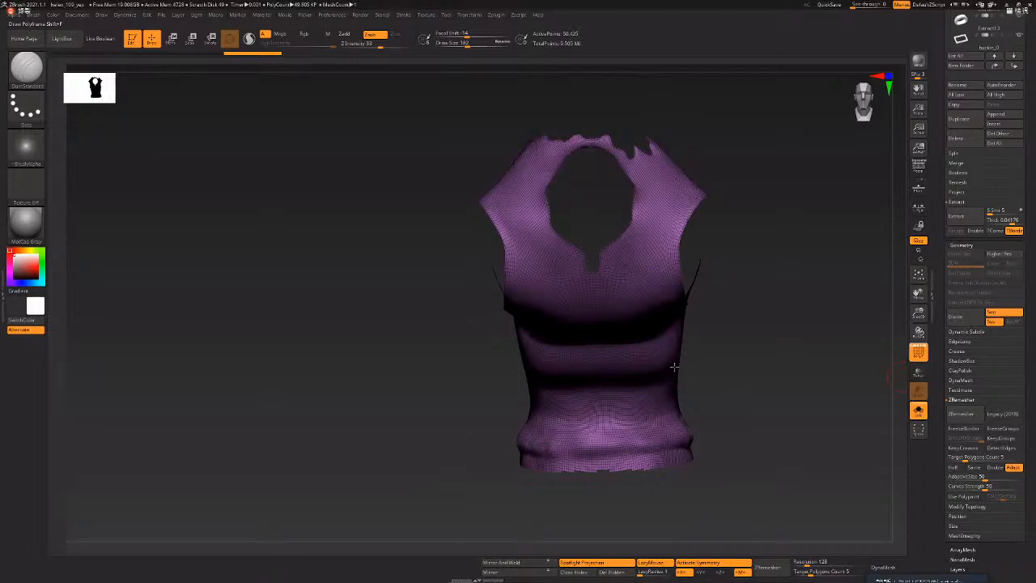
drag(767, 343, 834, 398)
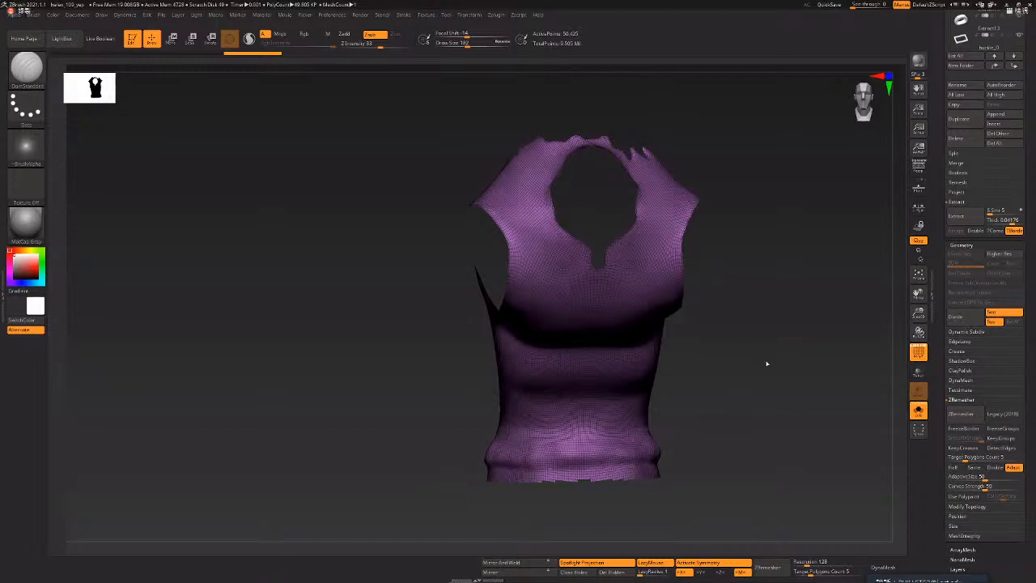
drag(734, 304, 696, 291)
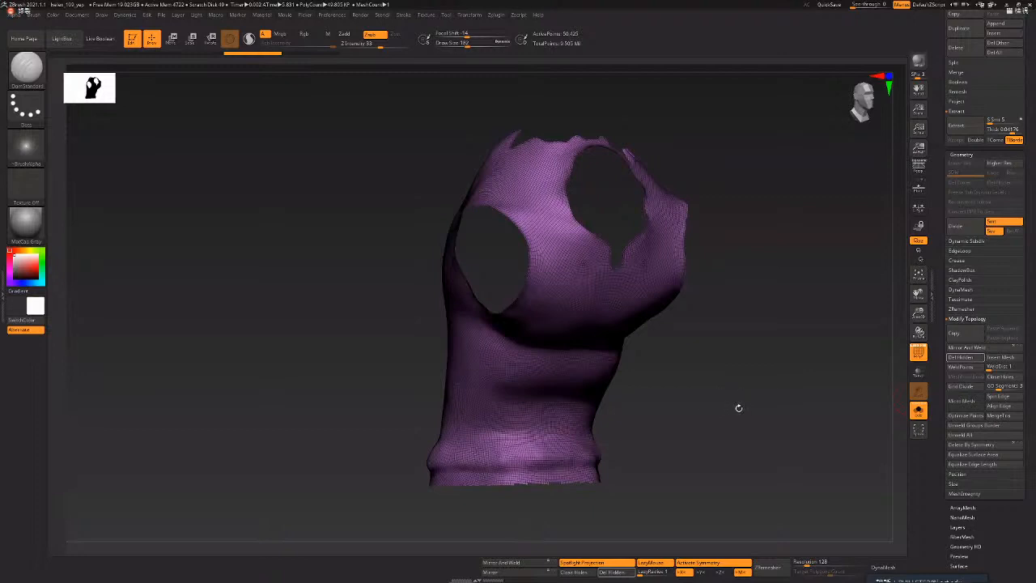
- ZRemesh the undershirt repeatedly with the Half option until it has a coarse, even quad topology
click(768, 567)
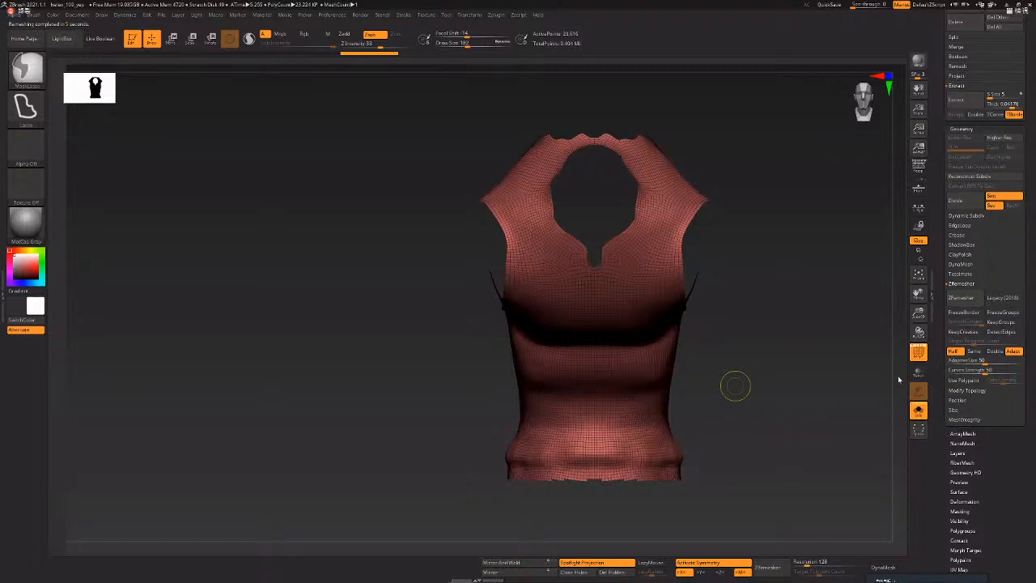
key(ctrl+z)
click(958, 301)
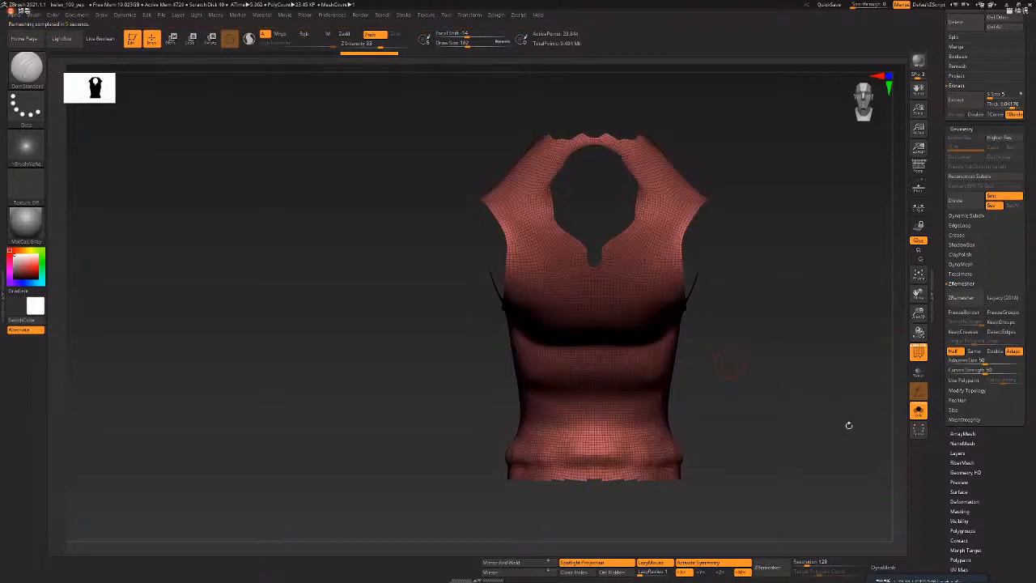
click(959, 300)
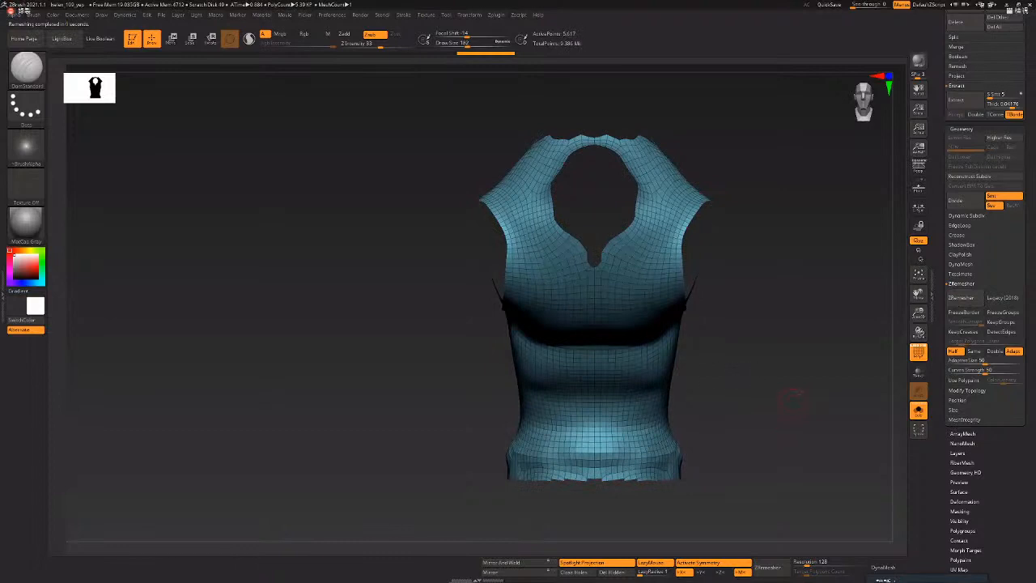
drag(807, 395, 812, 379)
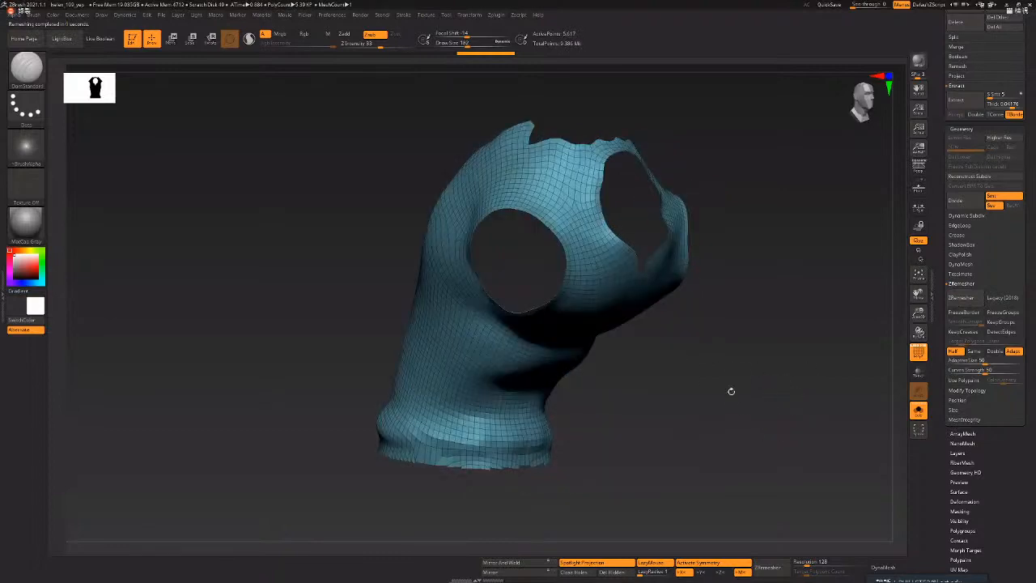
click(961, 298)
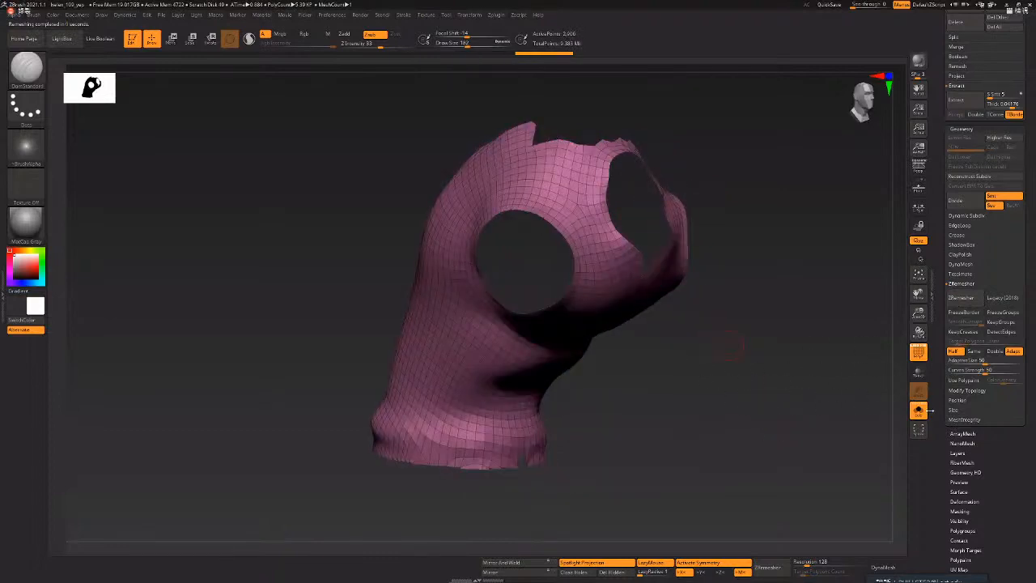
- Inspect the low-poly undershirt in Solo mode and under the vest on the full character from both sides
drag(813, 333, 881, 324)
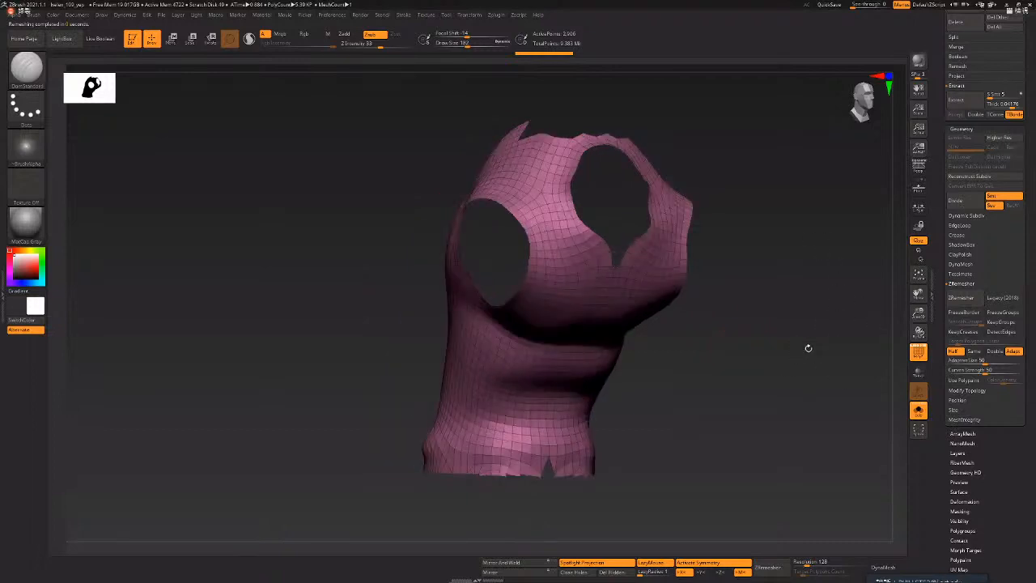
mouse_move(707, 230)
mouse_down()
mouse_move(722, 232)
mouse_move(696, 239)
mouse_up()
click(918, 411)
drag(818, 323, 837, 322)
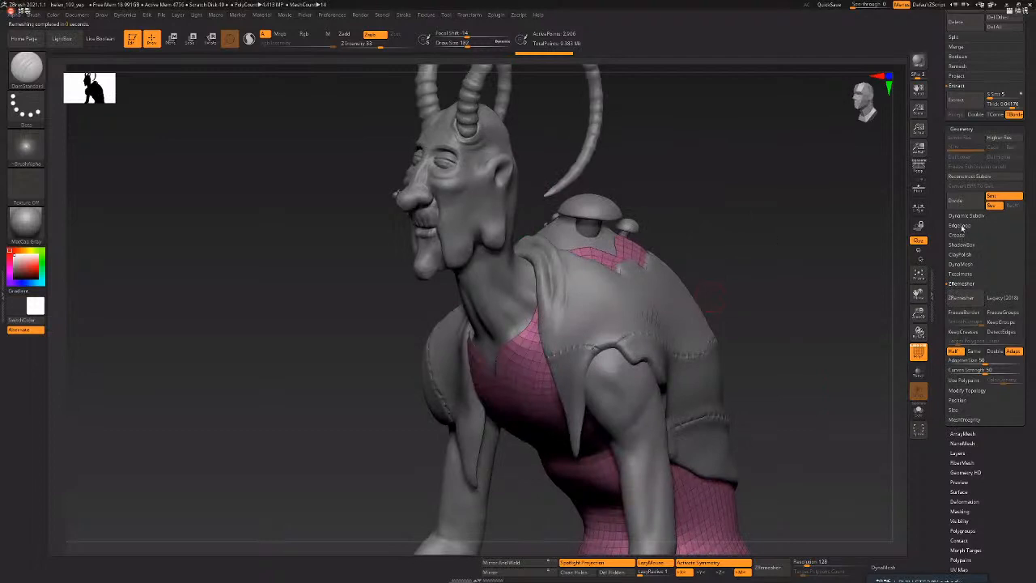
drag(810, 267, 858, 271)
shift+drag(685, 225, 719, 220)
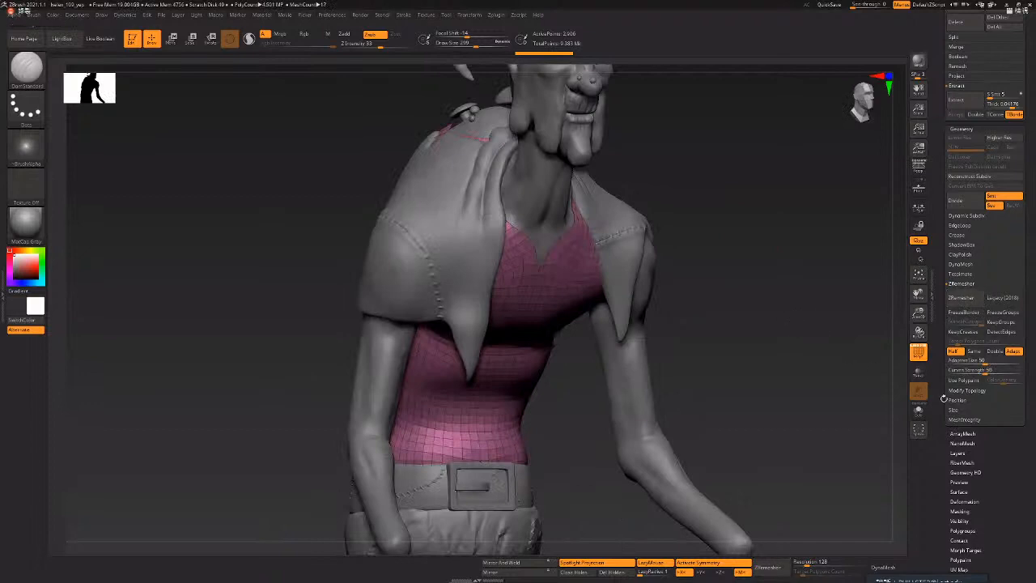
- Thicken the undershirt into a shell with Panel Loops and subdivide it to level 4 with crisp rims around the openings
click(962, 284)
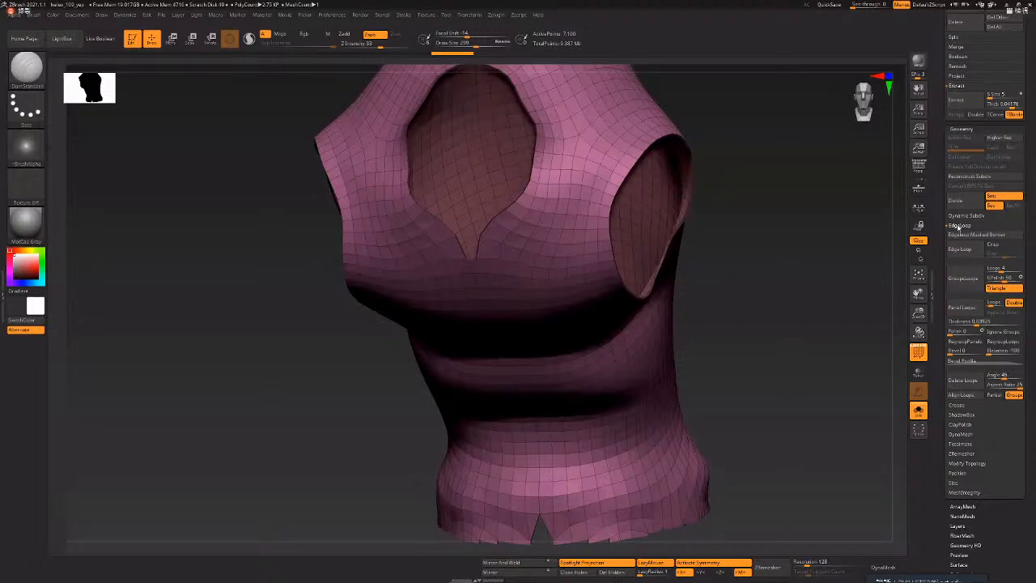
drag(772, 306, 785, 321)
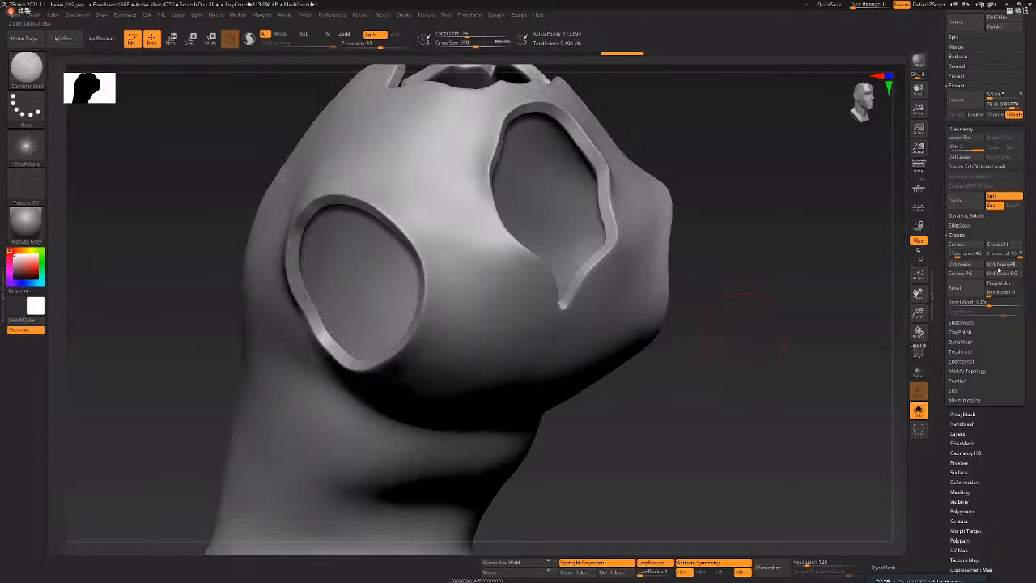
key(ctrl+z)
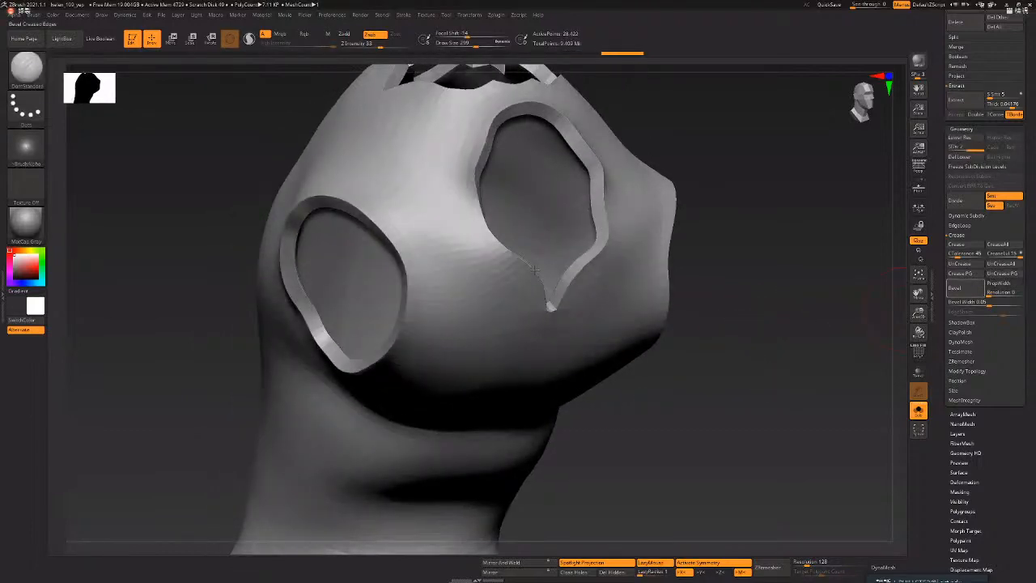
key(ctrl+d)
key(ctrl+d)
drag(748, 313, 685, 287)
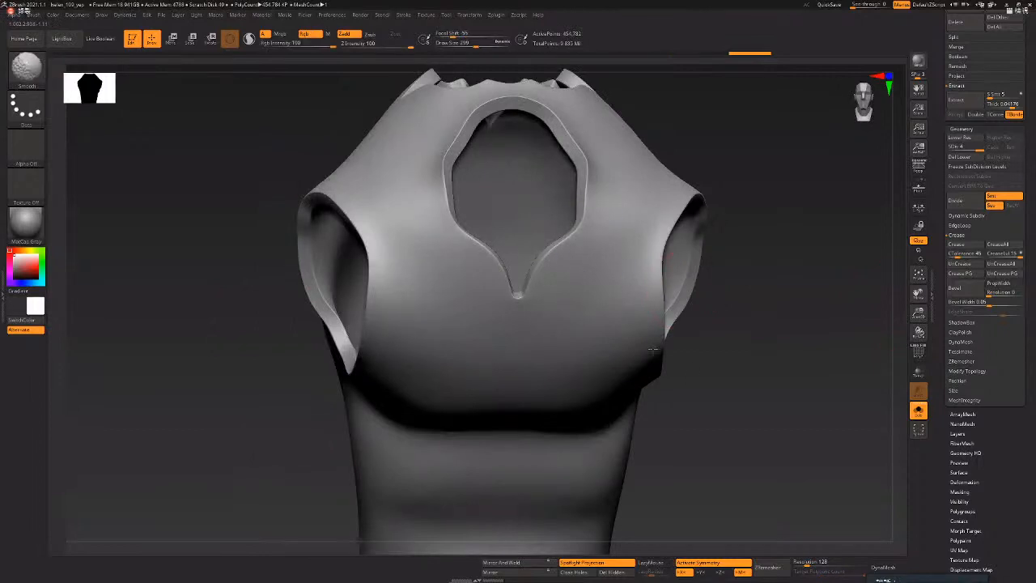
- Show the full character again and examine how the thickened undershirt fits under the vest and around the belt
shift+drag(645, 209, 618, 203)
mouse_move(897, 402)
mouse_down()
mouse_move(592, 450)
mouse_move(448, 416)
mouse_up()
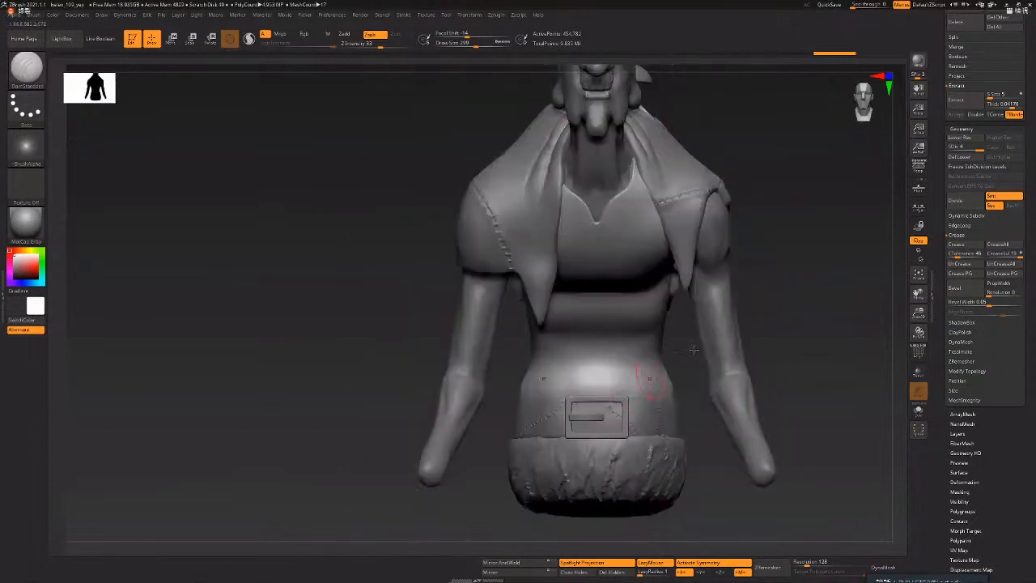
scroll(698, 352, up, 2)
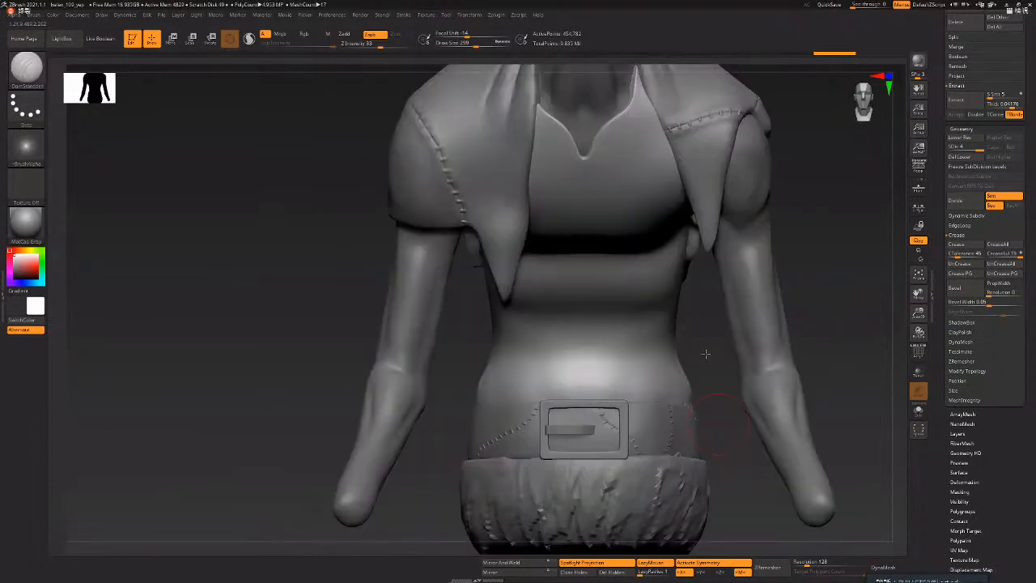
scroll(716, 363, down, 1)
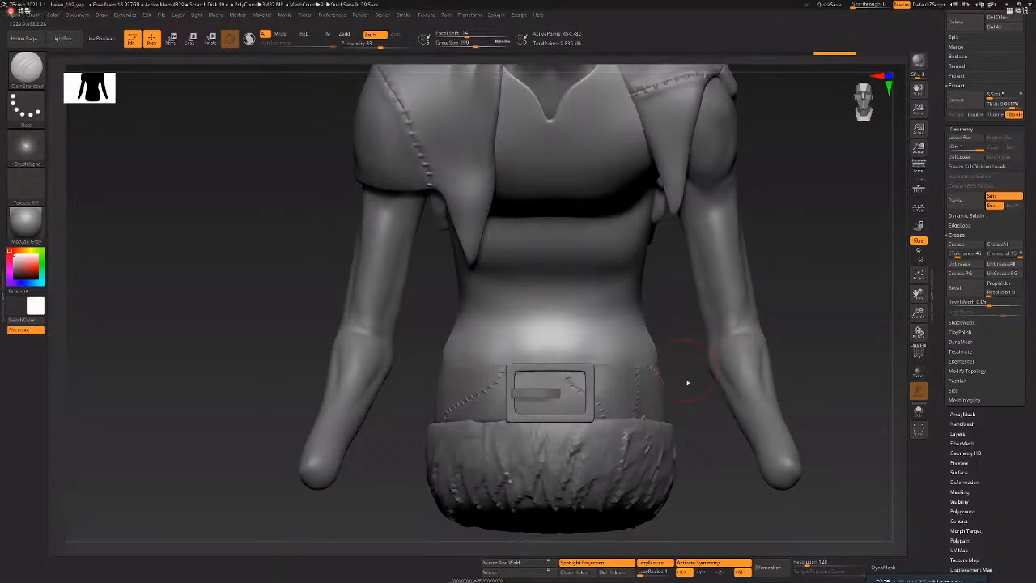
drag(687, 380, 648, 372)
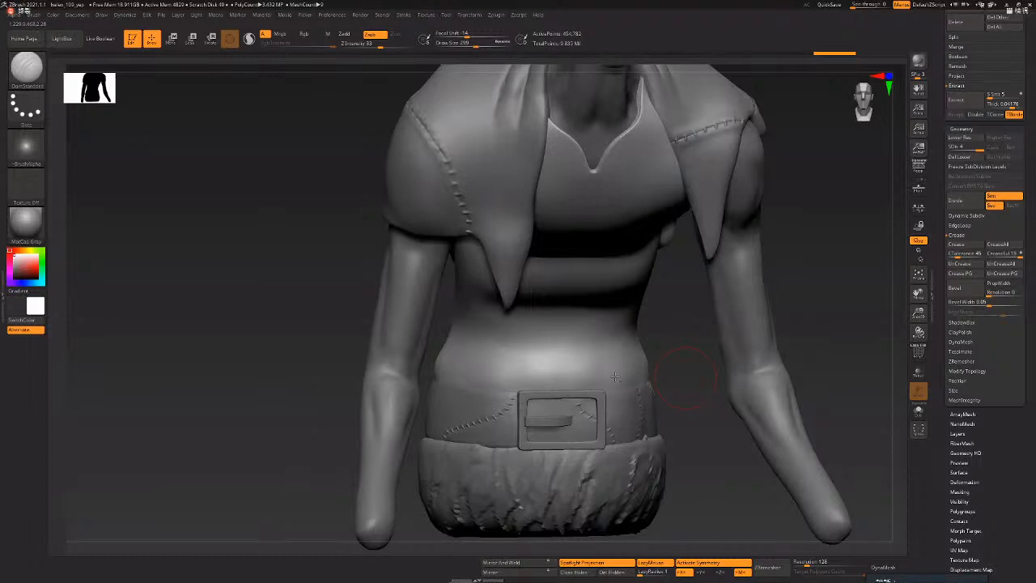
- Switch to the browser and open the Orb Brush Pack artwork page from the artist's ArtStation portfolio
key(b)
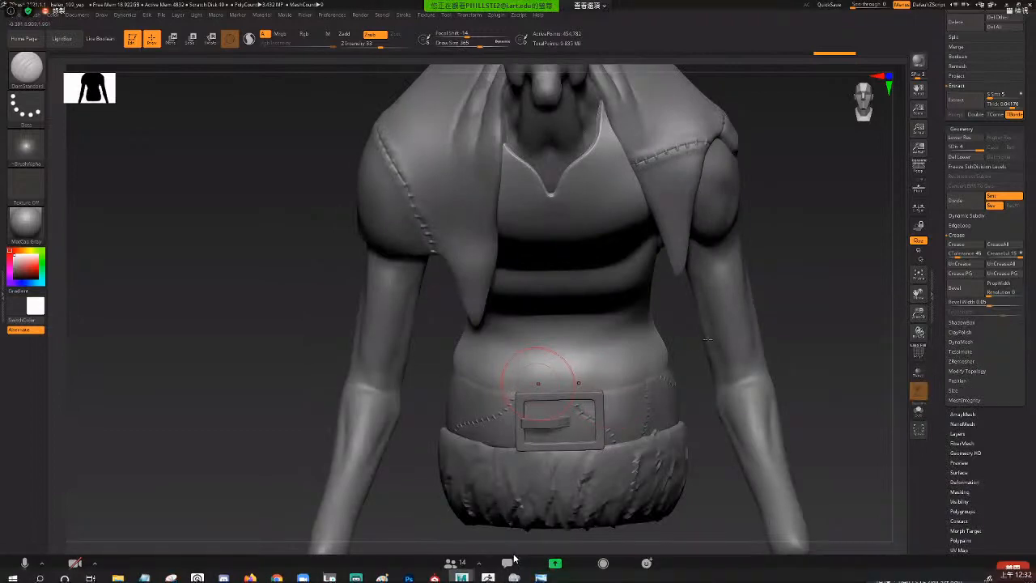
click(507, 564)
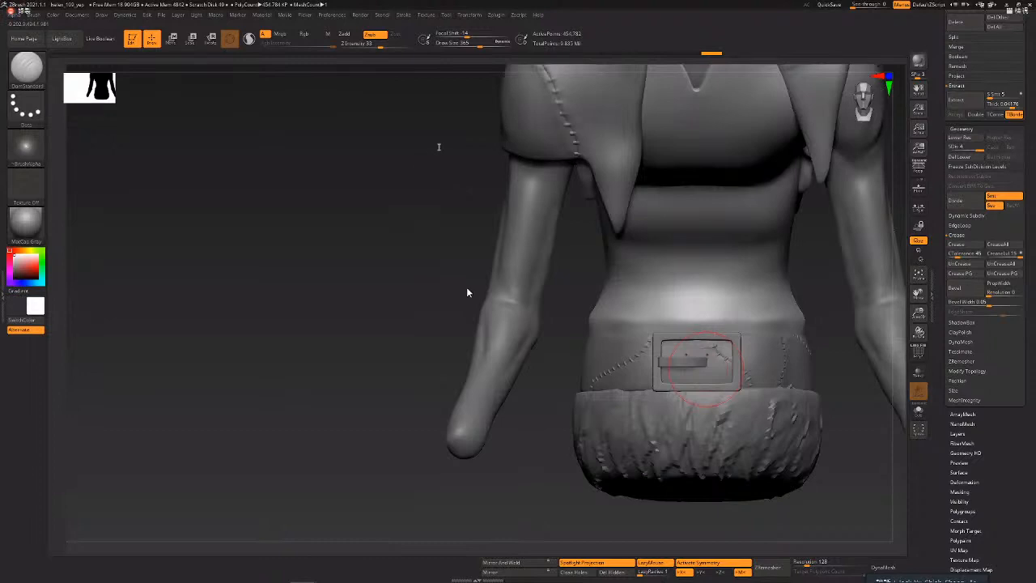
key(alt+Tab)
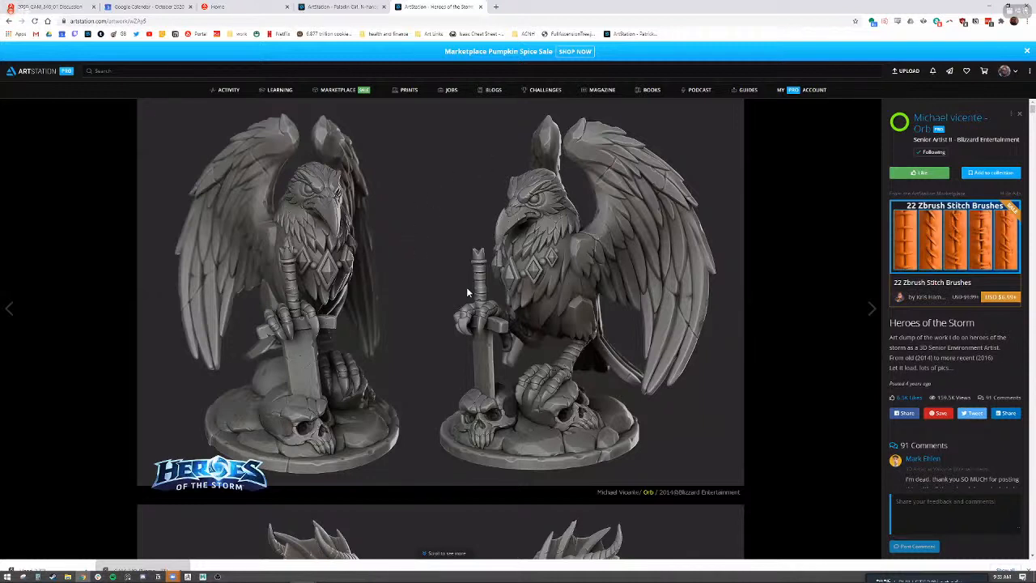
key(alt+Left)
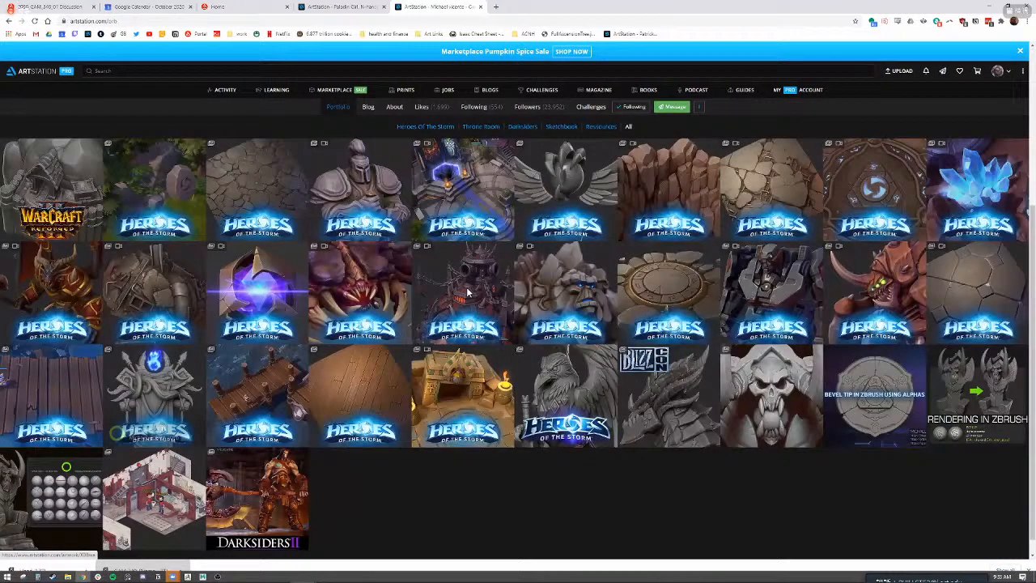
key(alt+Right)
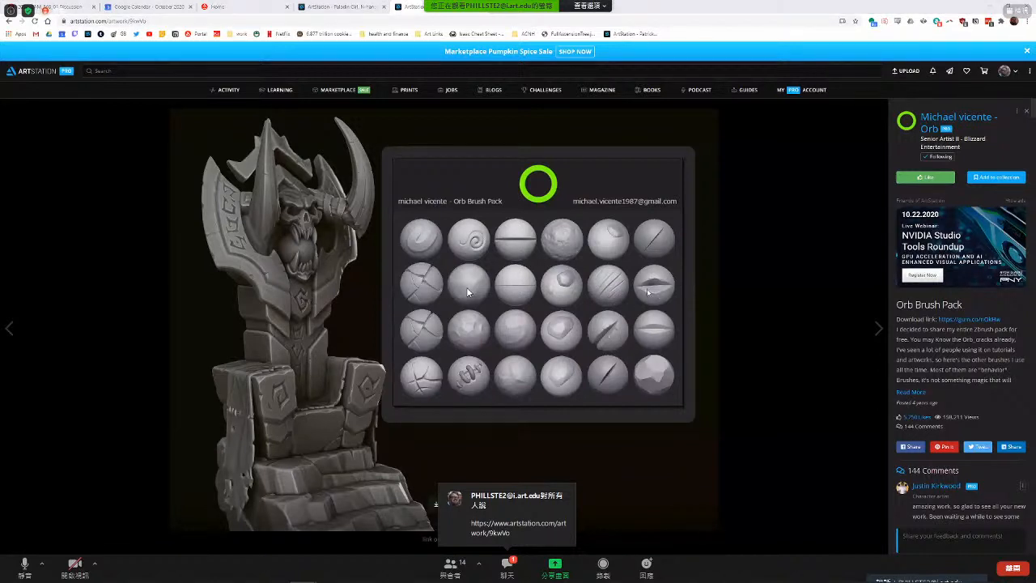
- Look at the yellow-headed character in Maya, and return to ZBrush to view the undershirt without the vest from front and back
key(alt+Tab)
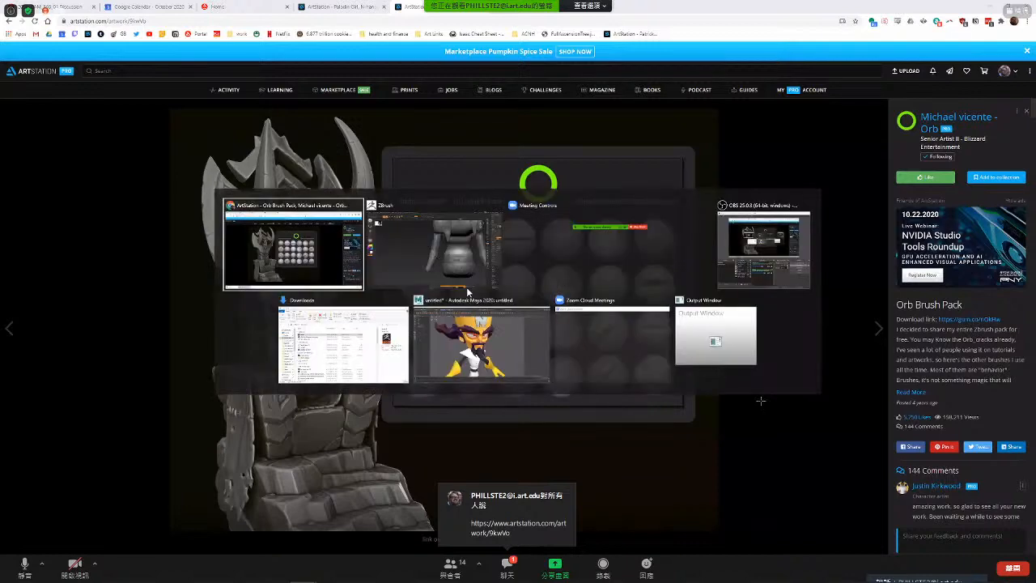
click(467, 291)
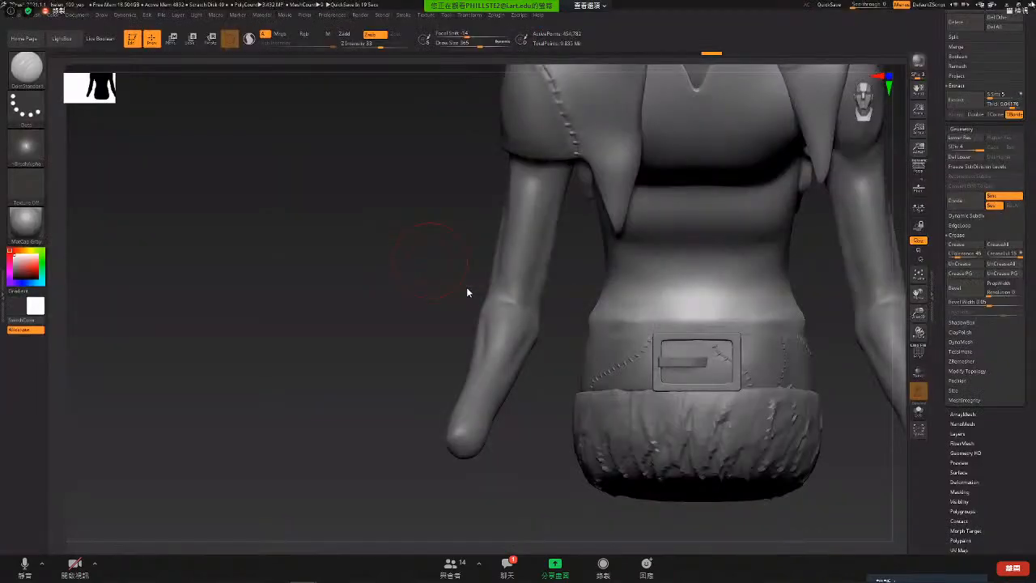
key(alt+Tab)
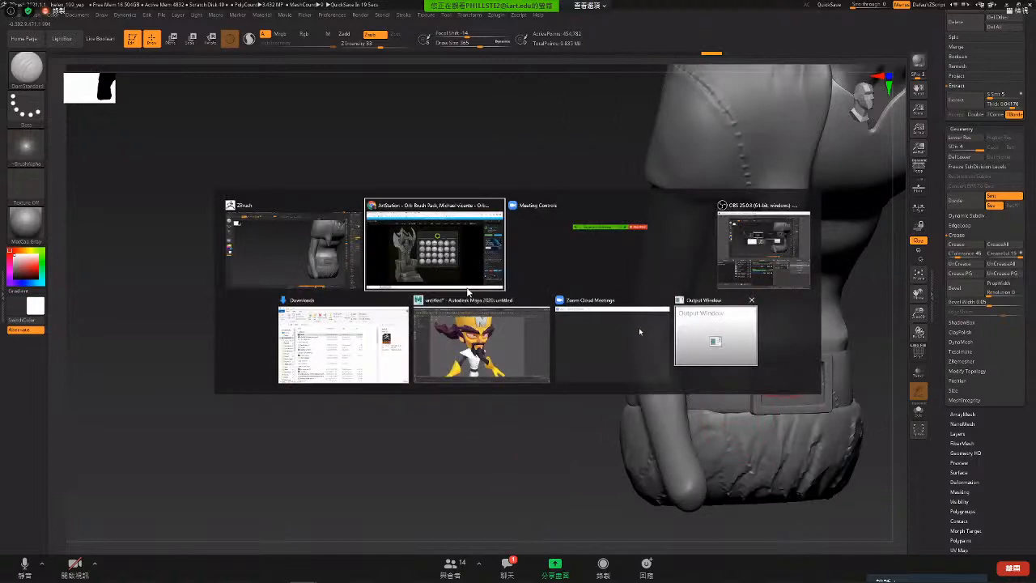
click(467, 297)
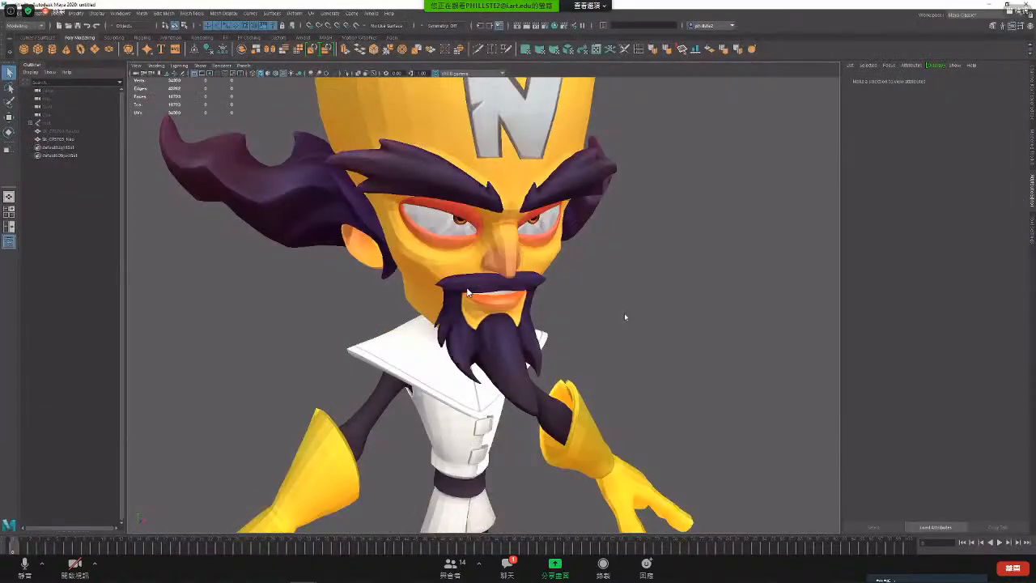
key(alt+Tab)
key(Escape)
key(alt+Tab)
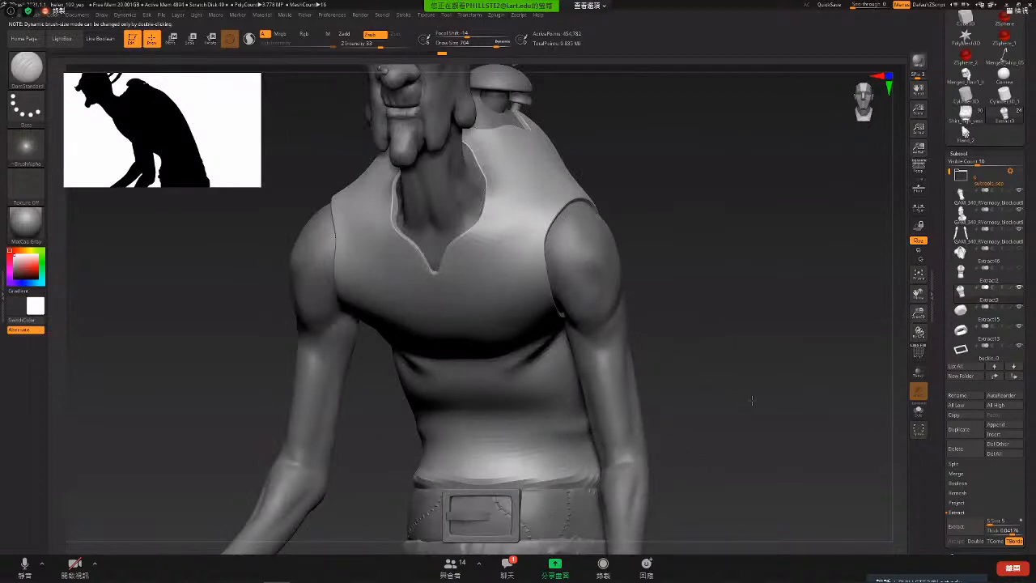
drag(630, 330, 675, 395)
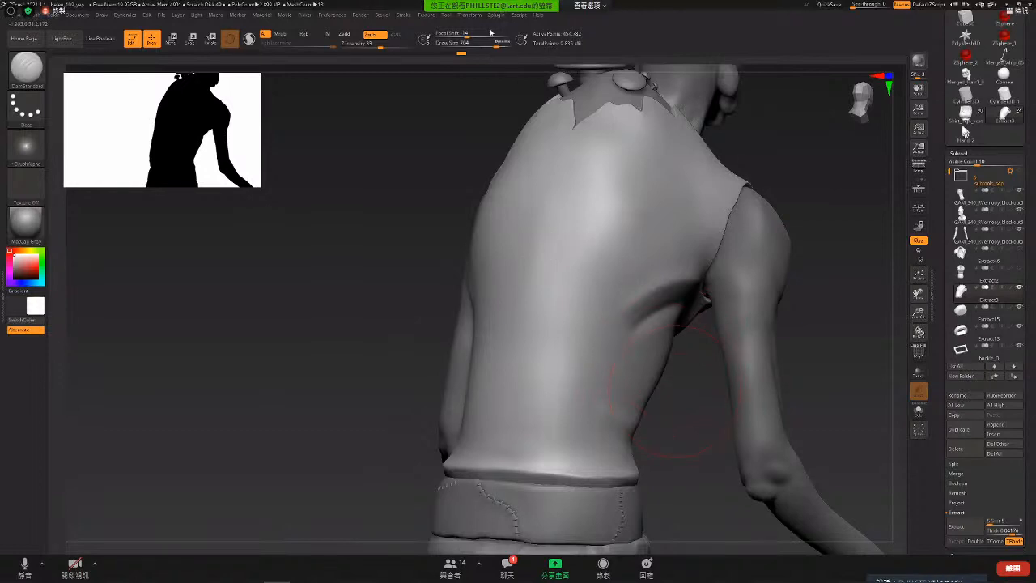
- Open 3dscanstore.com in a new browser tab and go to the Shaded Male 02 Puffer Hoodie scan page
key(alt+Tab)
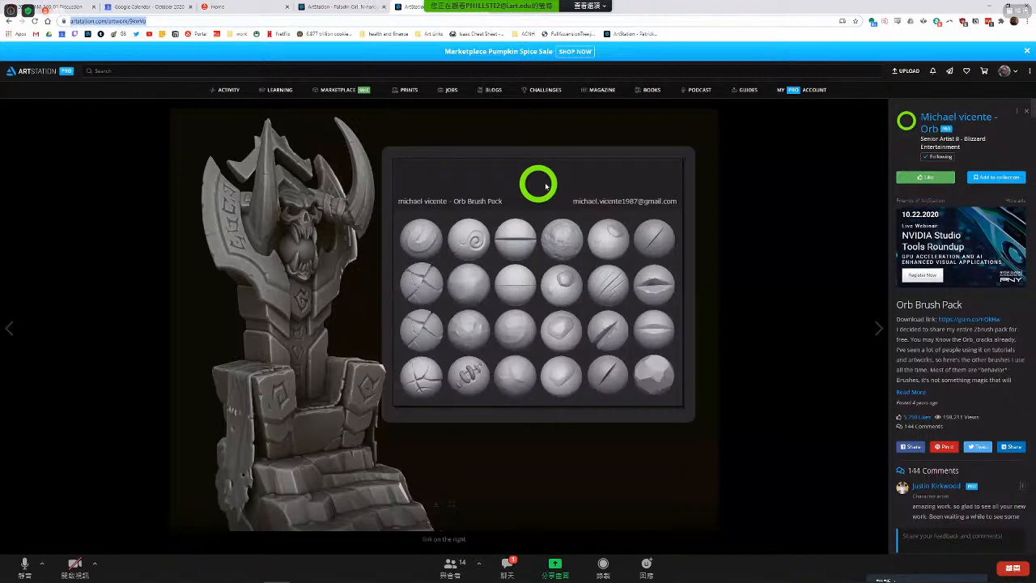
key(ctrl+t)
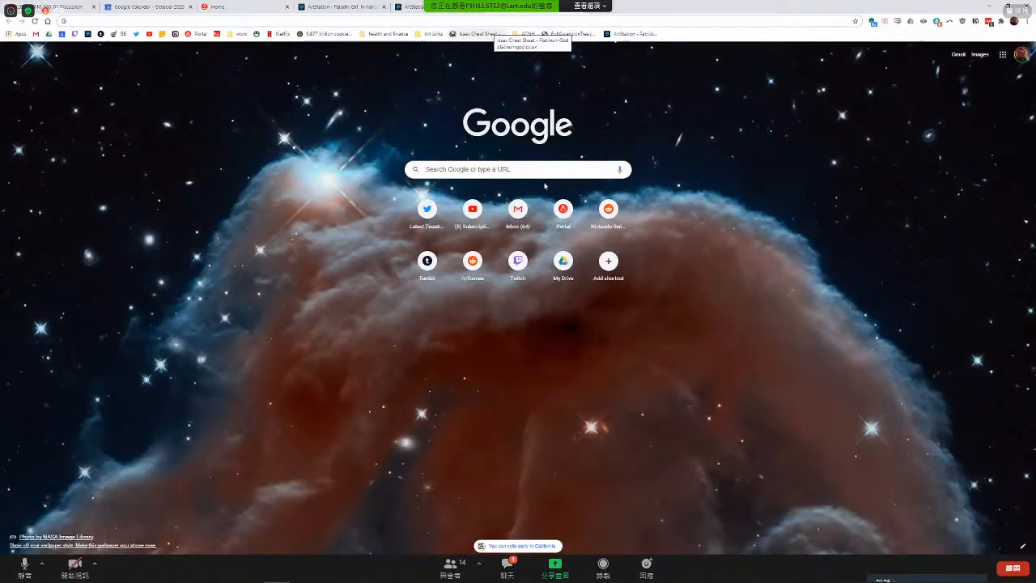
text(3dscanstore.com)
key(Return)
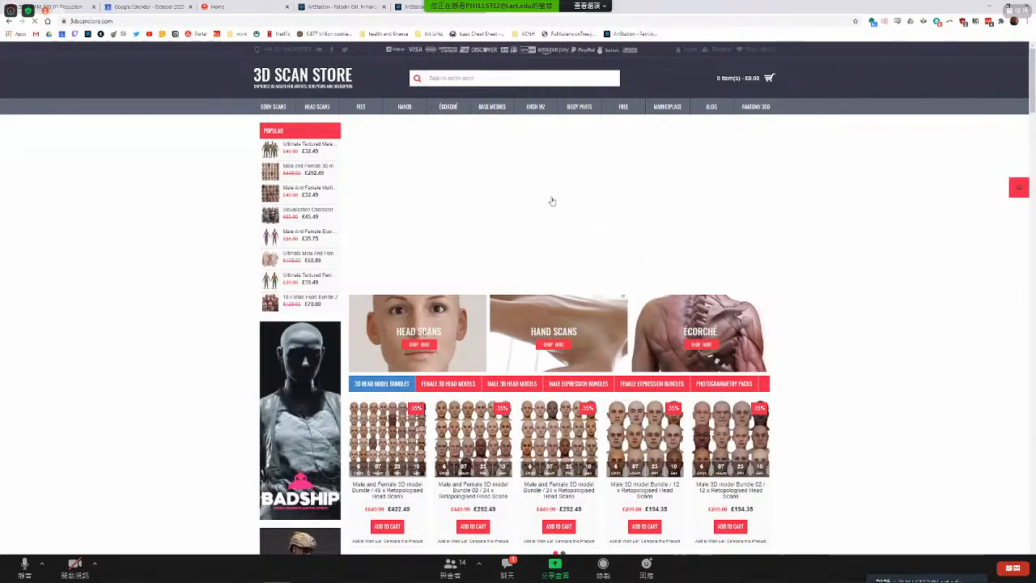
scroll(743, 306, down, 2)
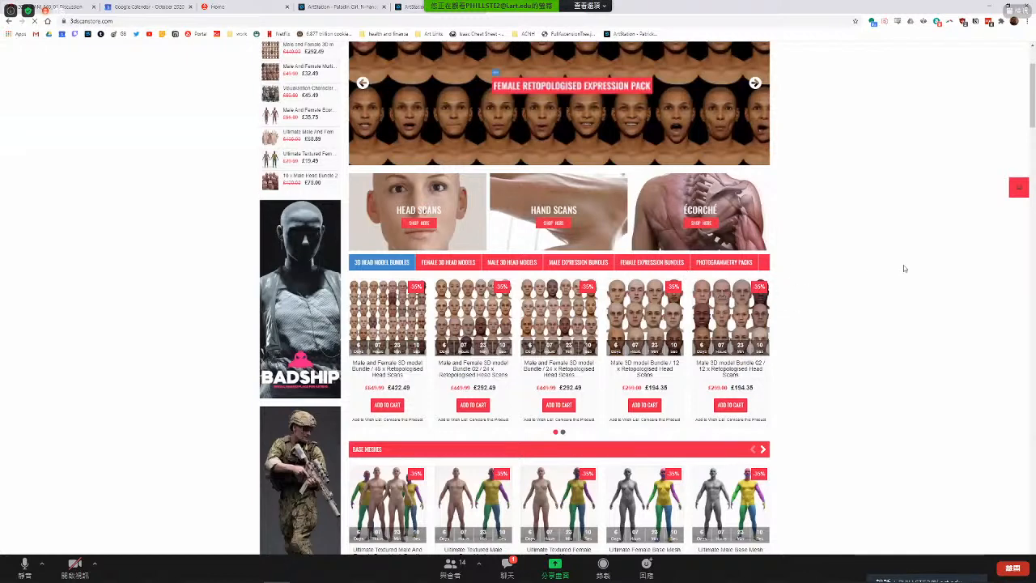
scroll(406, 273, up, 2)
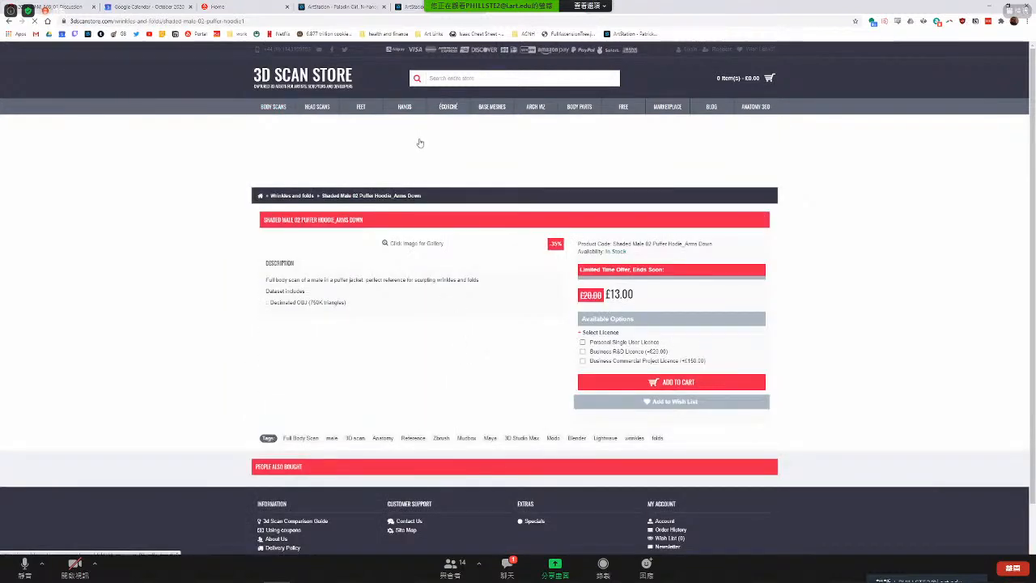
- Examine the clothing wrinkles and folds in the puffer hoodie scan's gallery, enlarging the side and back views
scroll(475, 324, down, 3)
scroll(520, 385, down, 2)
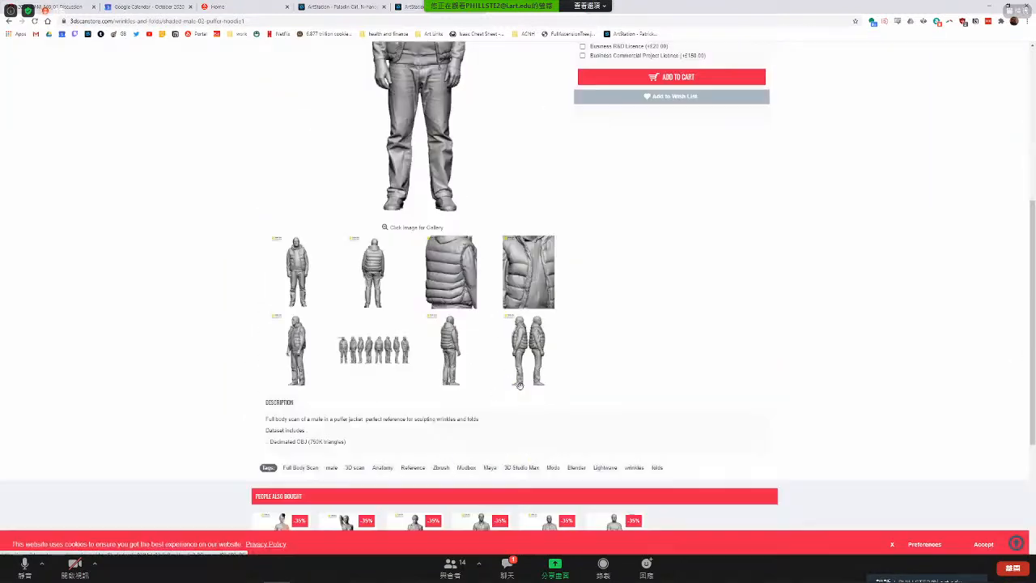
click(522, 383)
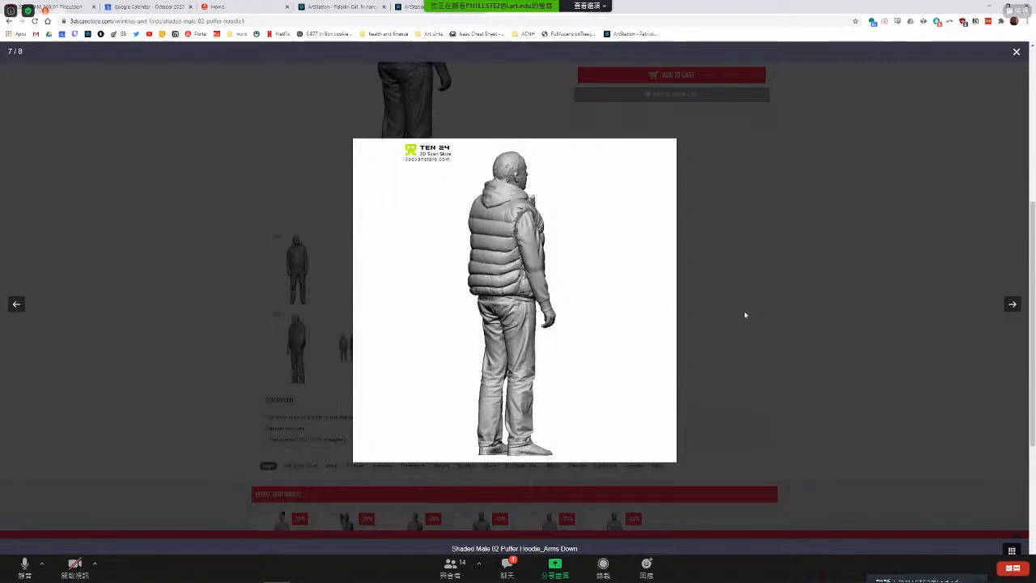
click(534, 287)
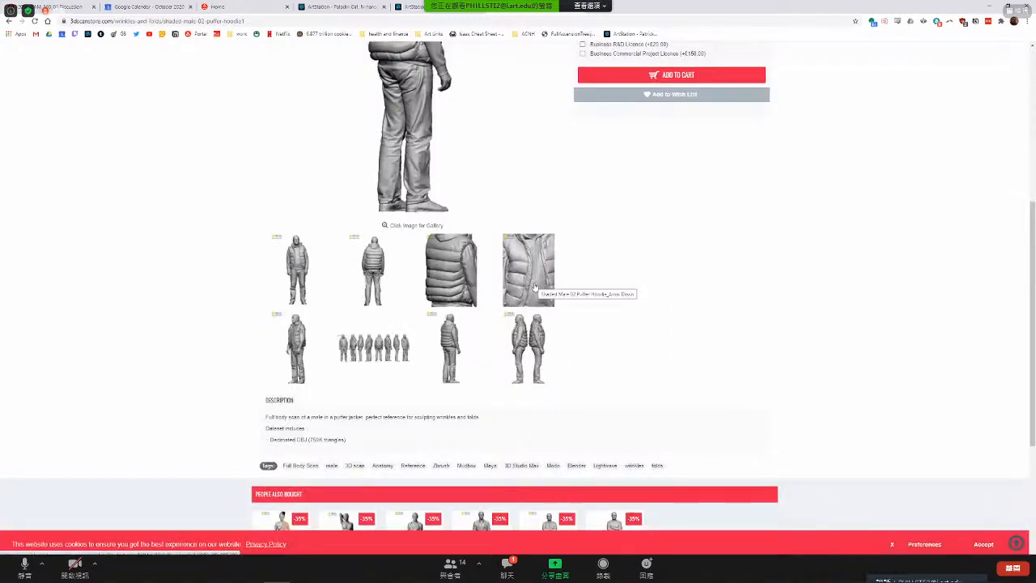
click(536, 348)
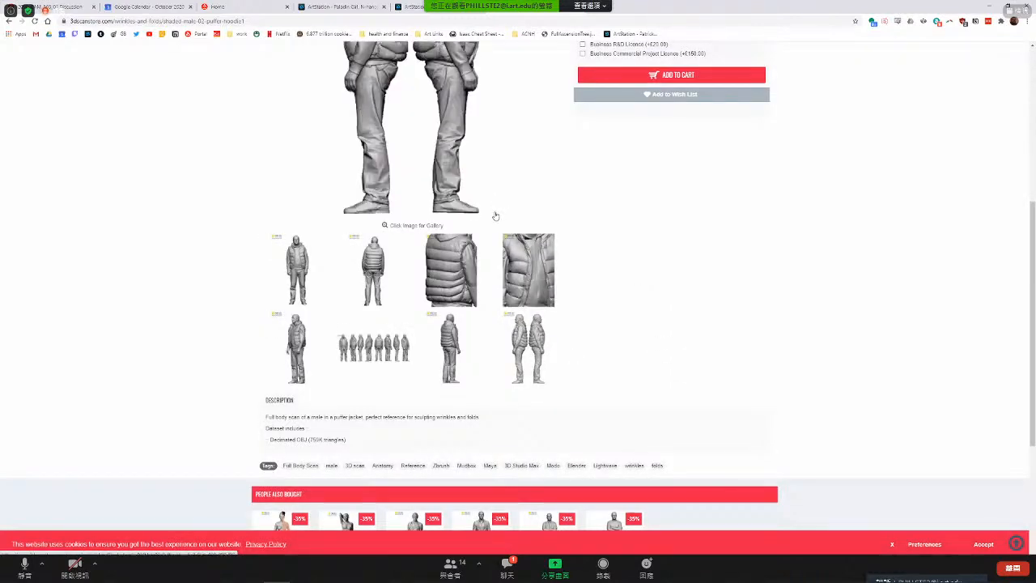
scroll(453, 208, up, 3)
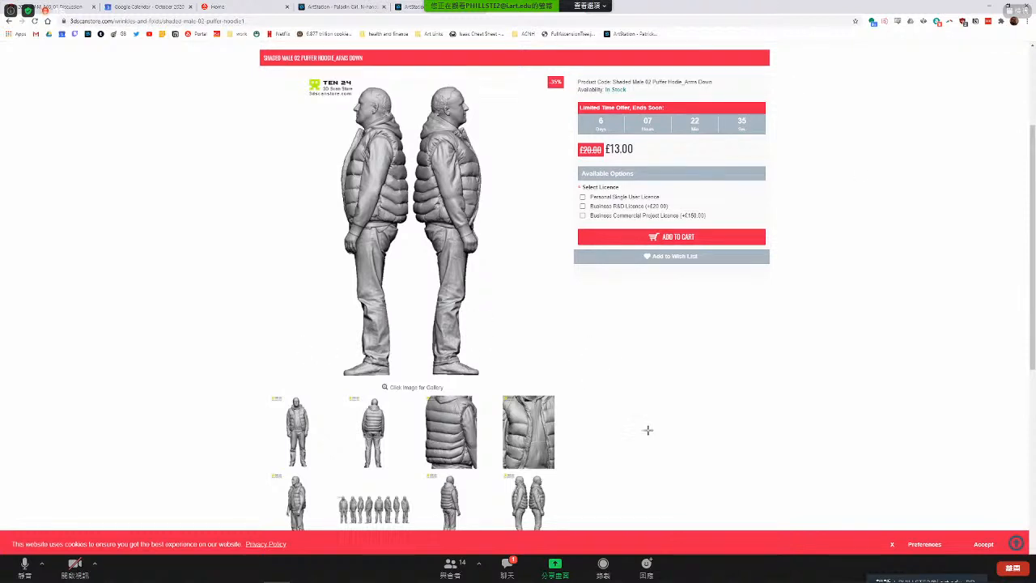
- Switch back to ZBrush and inspect the undershirt in Solo mode and on the full character with the vest shown
key(super+Down)
key(super+Down)
mouse_move(650, 320)
right_down()
mouse_move(657, 330)
mouse_move(615, 356)
mouse_move(777, 375)
right_up()
right_click(654, 320)
key(shift)
mouse_move(626, 370)
right_down()
mouse_move(619, 349)
mouse_move(578, 370)
right_up()
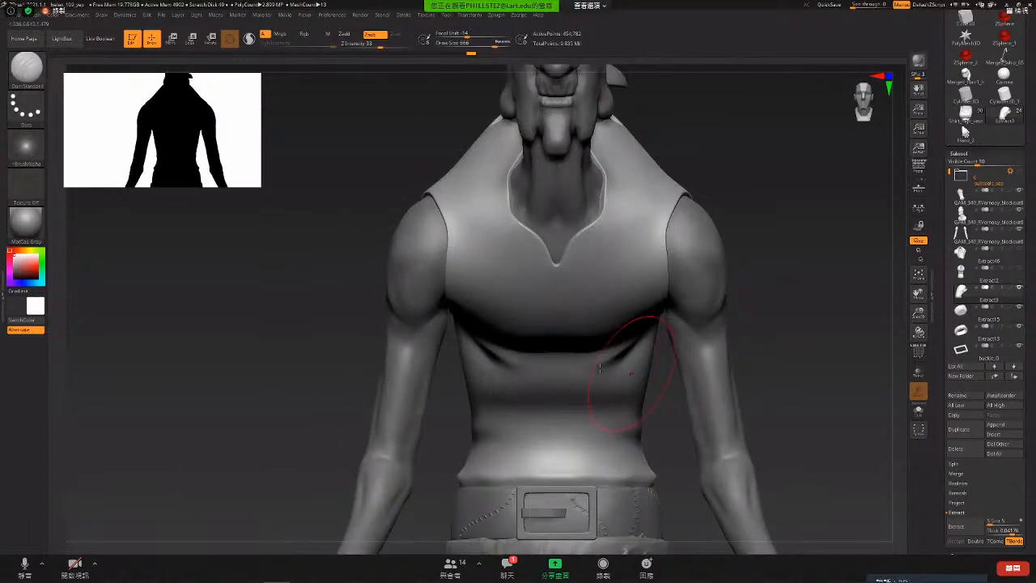
click(919, 411)
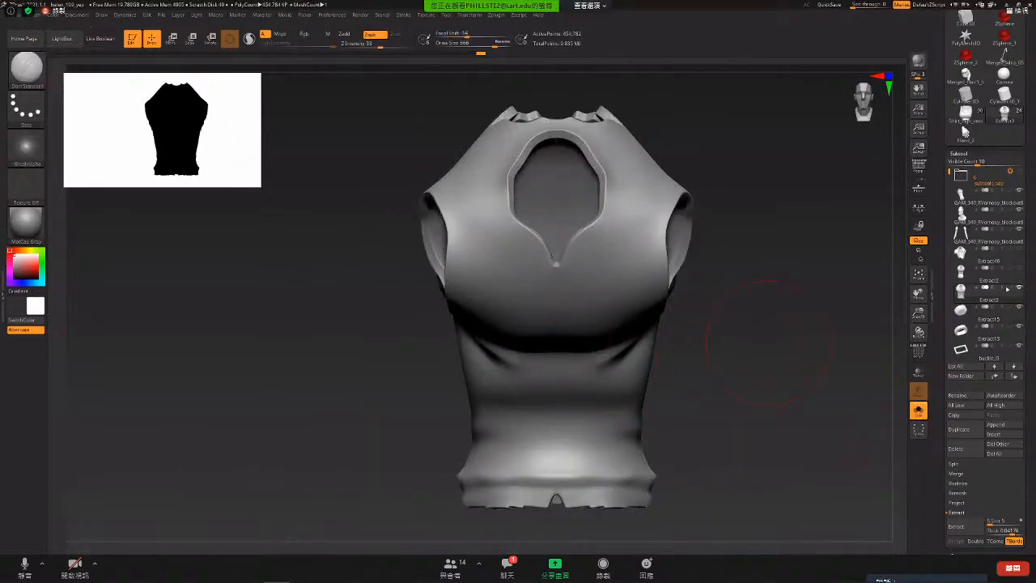
right_drag(769, 340, 728, 356)
click(919, 412)
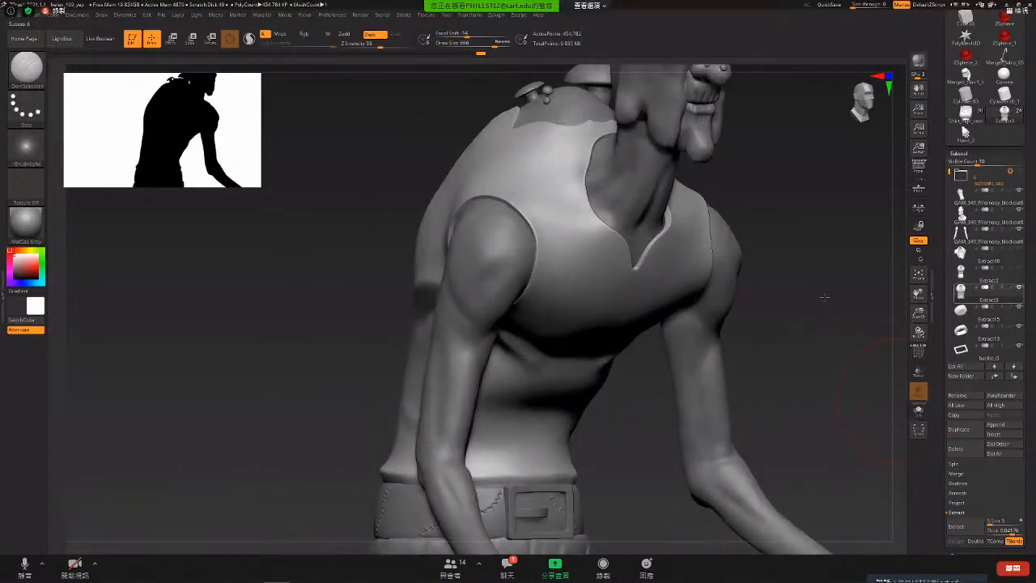
right_drag(822, 332, 793, 327)
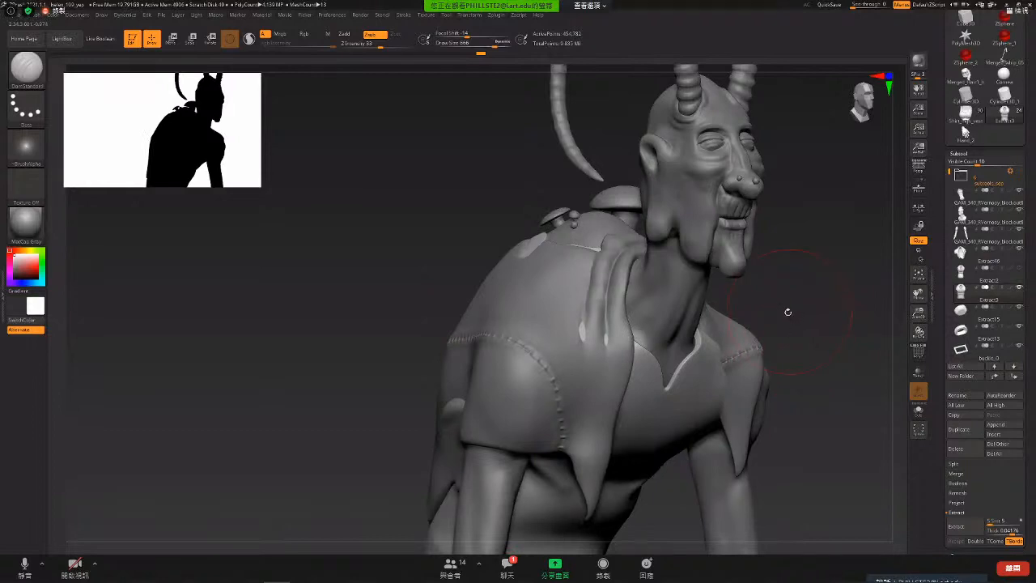
- With a large Move brush, push the undershirt beneath the vest where it pokes through around the front folds and back
key(b)
key(m)
key(v)
key(space)
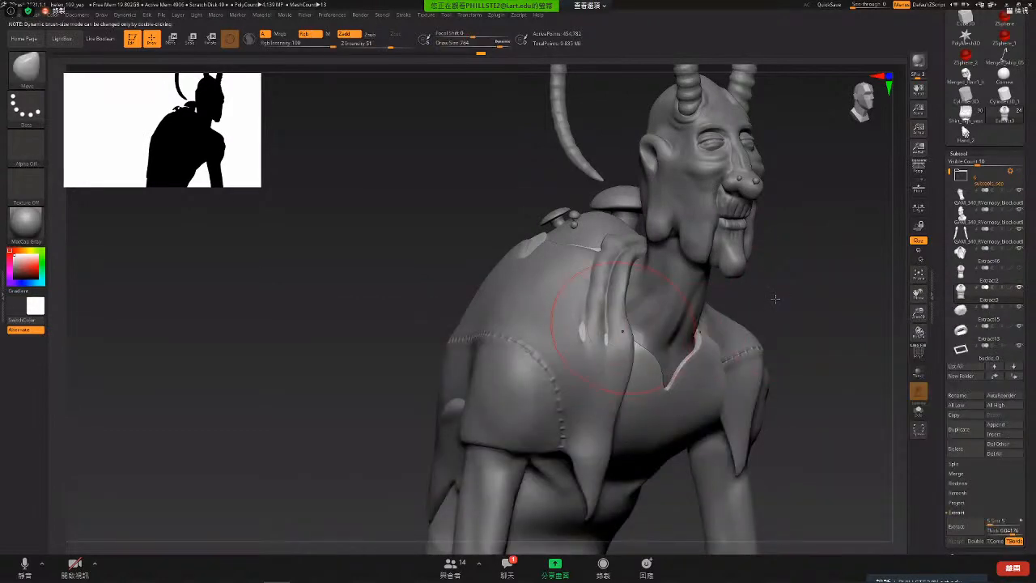
mouse_move(775, 298)
mouse_down()
mouse_move(769, 359)
mouse_move(729, 349)
mouse_up()
mouse_move(815, 256)
mouse_down()
mouse_move(835, 270)
mouse_move(768, 316)
mouse_move(809, 329)
mouse_up()
drag(743, 331, 808, 243)
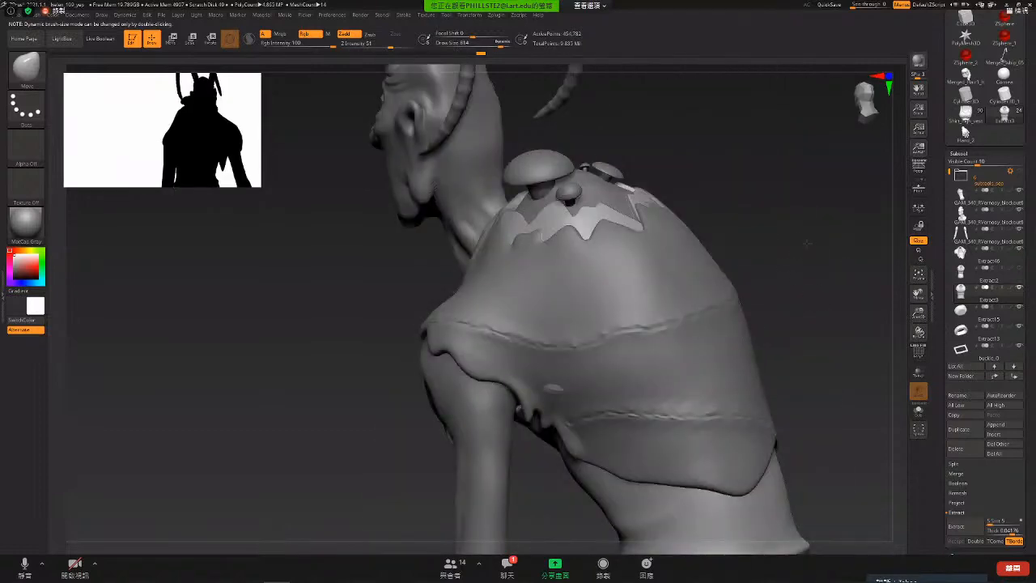
mouse_move(779, 285)
mouse_down()
mouse_move(759, 277)
mouse_move(754, 330)
mouse_move(720, 315)
mouse_move(707, 287)
mouse_move(732, 299)
mouse_move(757, 288)
mouse_move(727, 296)
mouse_move(701, 288)
mouse_move(732, 279)
mouse_up()
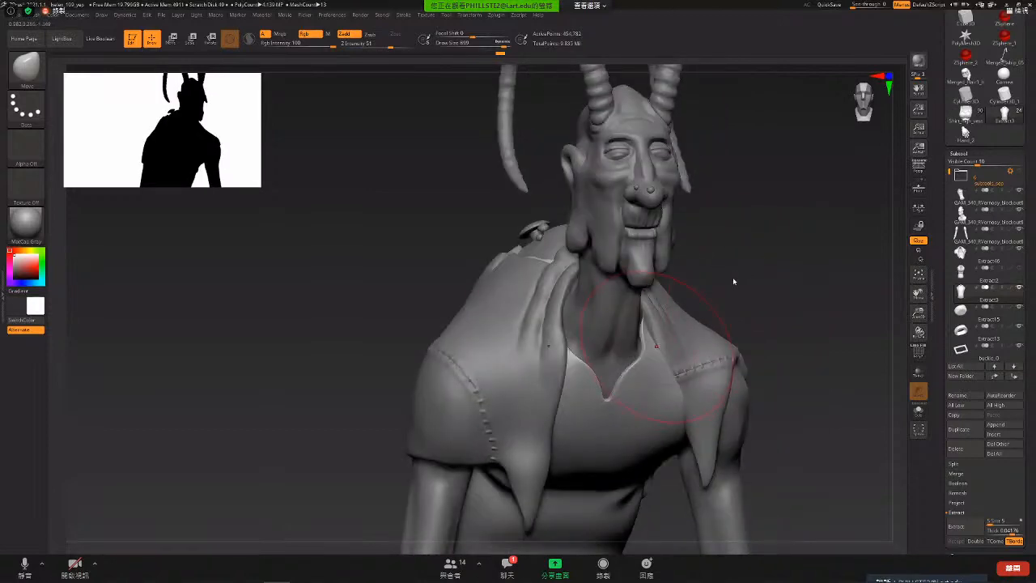
- Make the vest the active subtool and frame its shoulder for detailing with the DamStandard brush
alt+click(657, 345)
key(space)
mouse_move(731, 280)
alt+mouse_down()
mouse_move(712, 281)
mouse_move(743, 282)
alt+mouse_up()
- Send the message "i'll go make some coffee brb" to everyone in the meeting chat
click(506, 564)
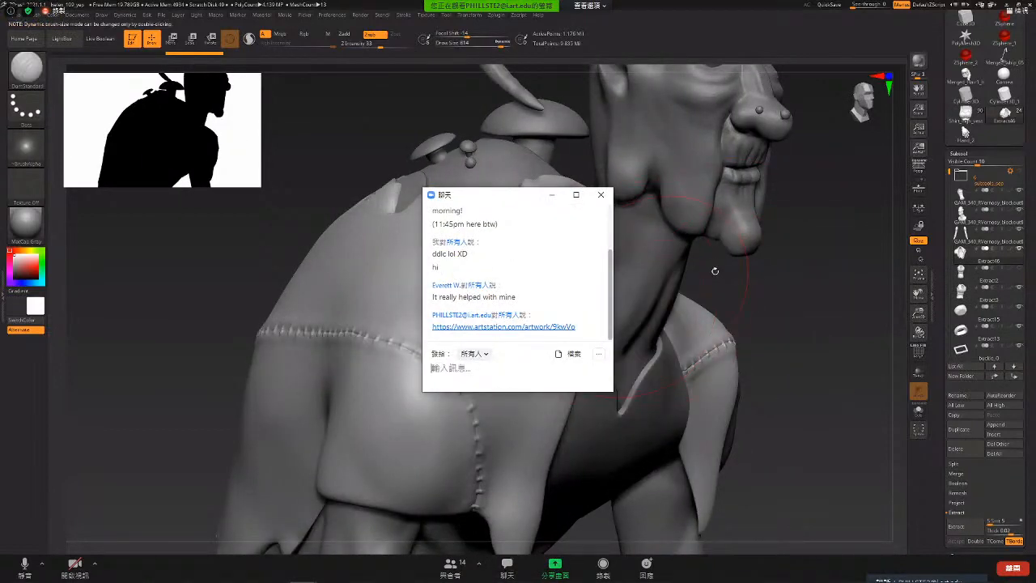
text(ill g)
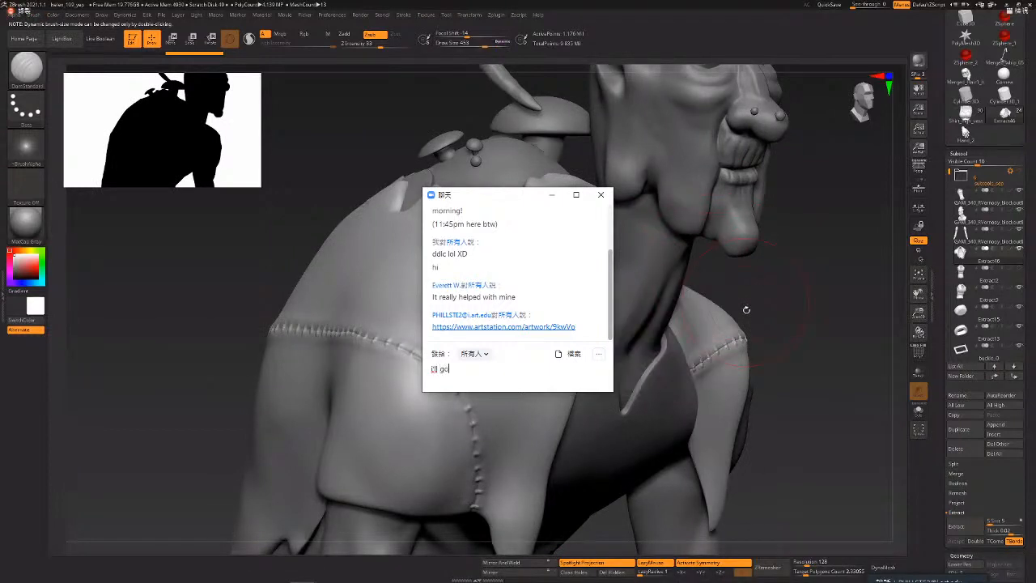
text(o make some coffee)
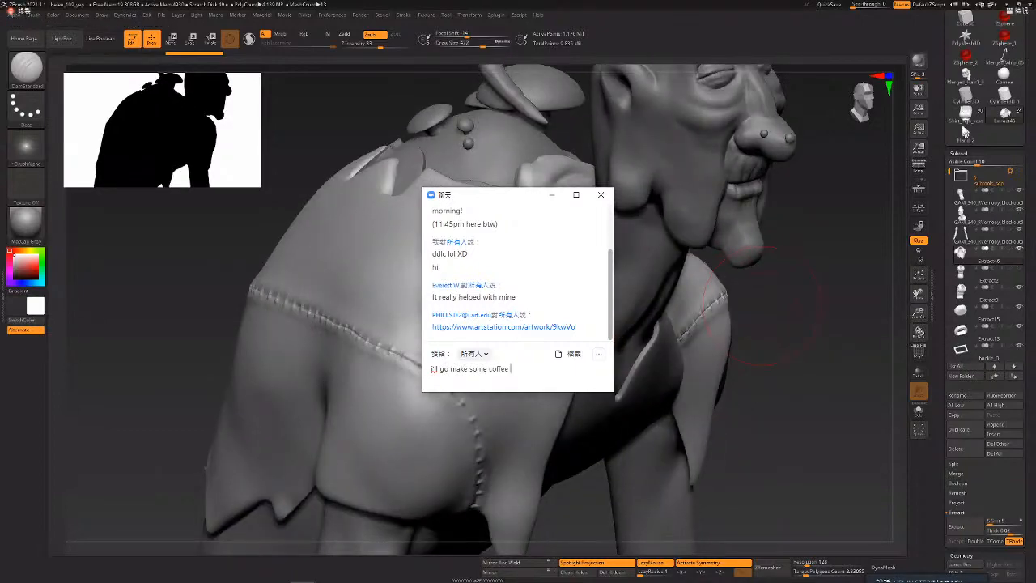
text( brb)
key(Return)
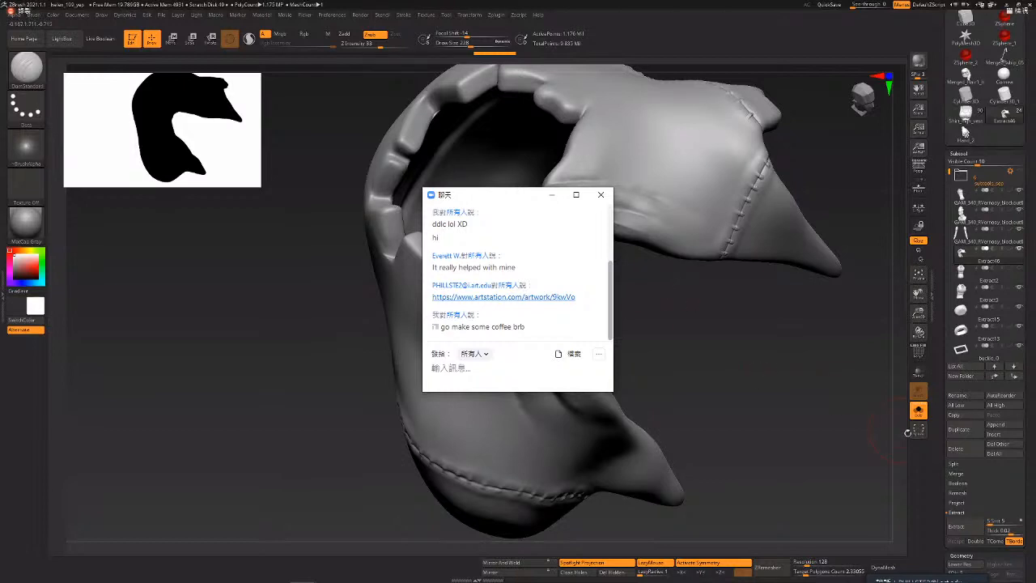
- Show the full character again and carve fold creases into the vest's front shoulder near the collar with the DamStandard brush
click(917, 410)
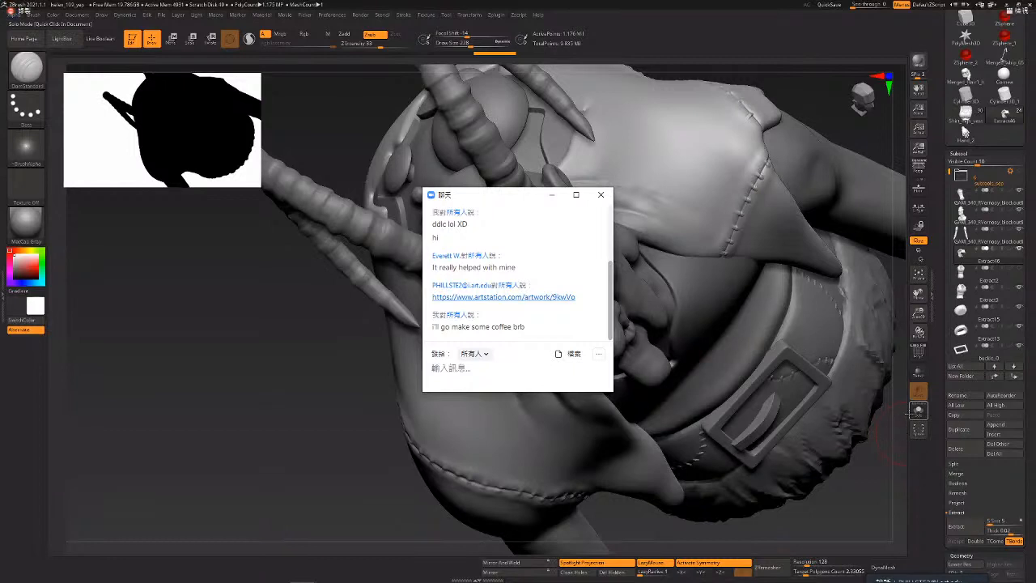
mouse_move(897, 437)
mouse_down()
mouse_move(900, 452)
mouse_move(565, 398)
mouse_up()
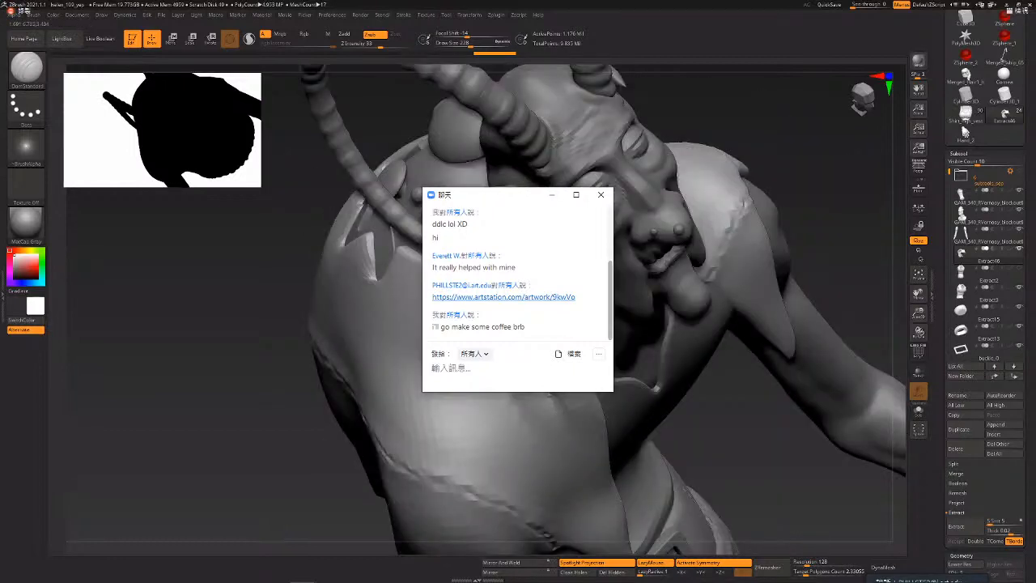
drag(553, 142, 642, 76)
drag(530, 441, 562, 429)
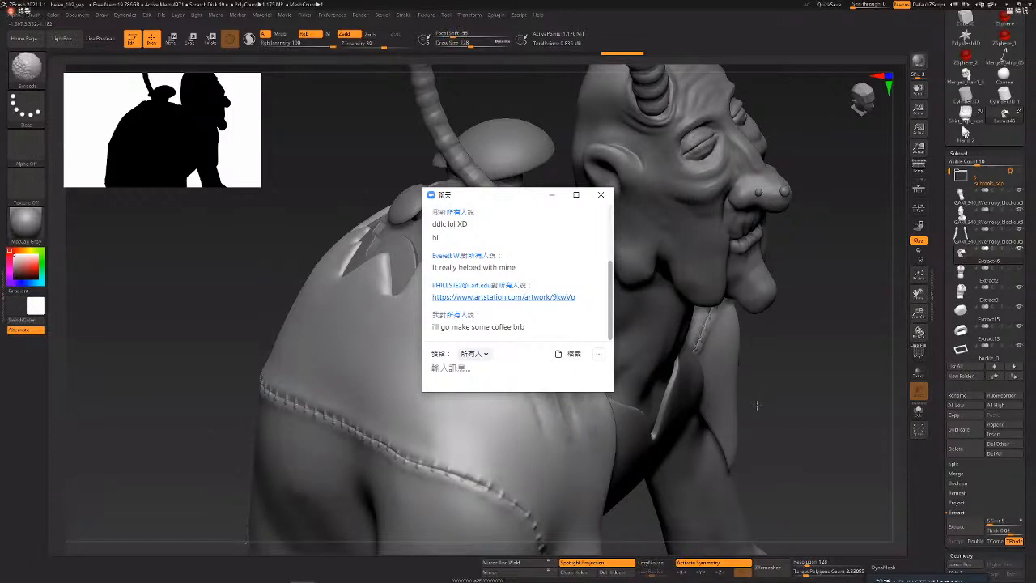
drag(767, 397, 706, 375)
drag(702, 327, 626, 340)
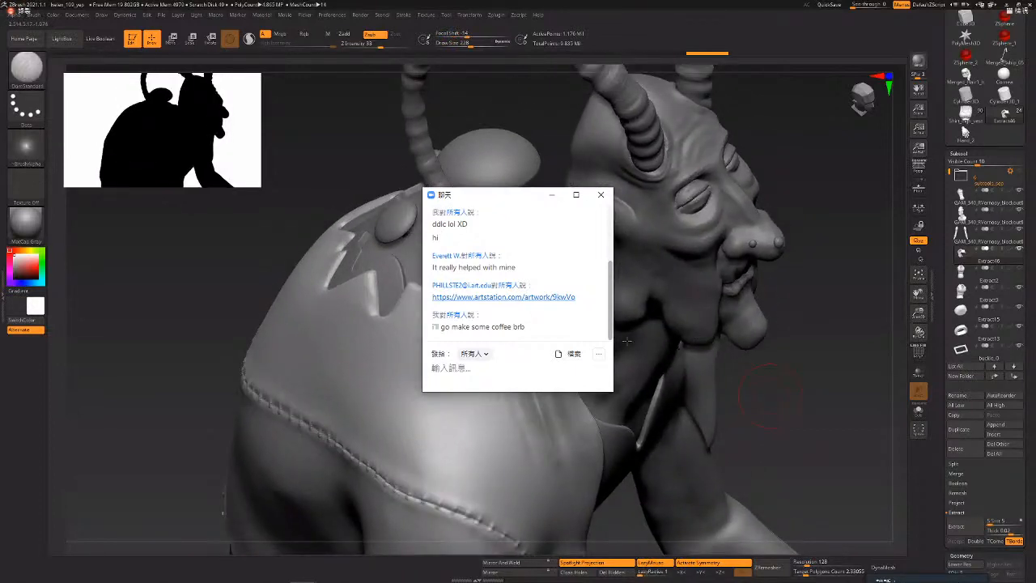
drag(769, 397, 713, 437)
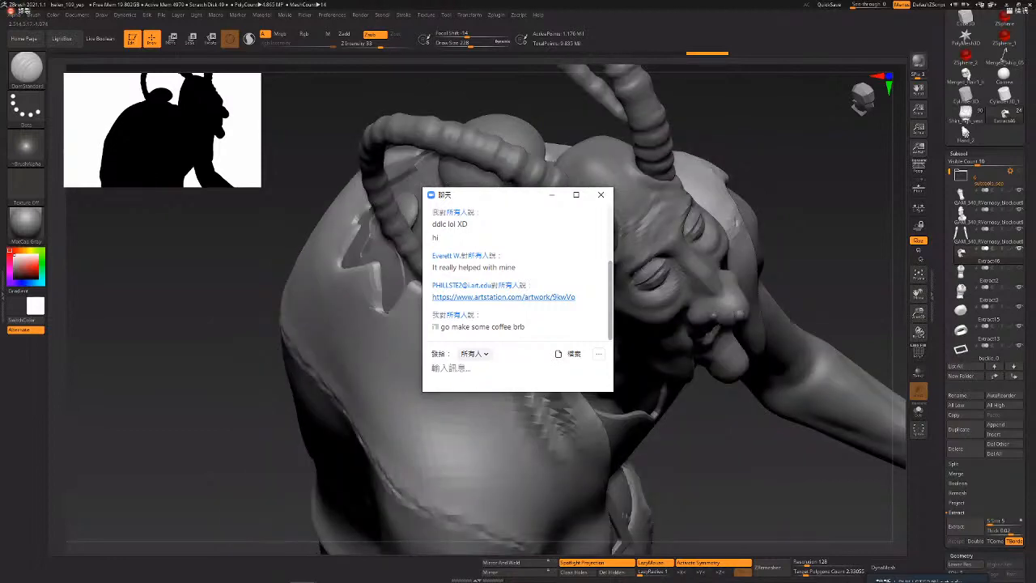
right_drag(386, 311, 323, 366)
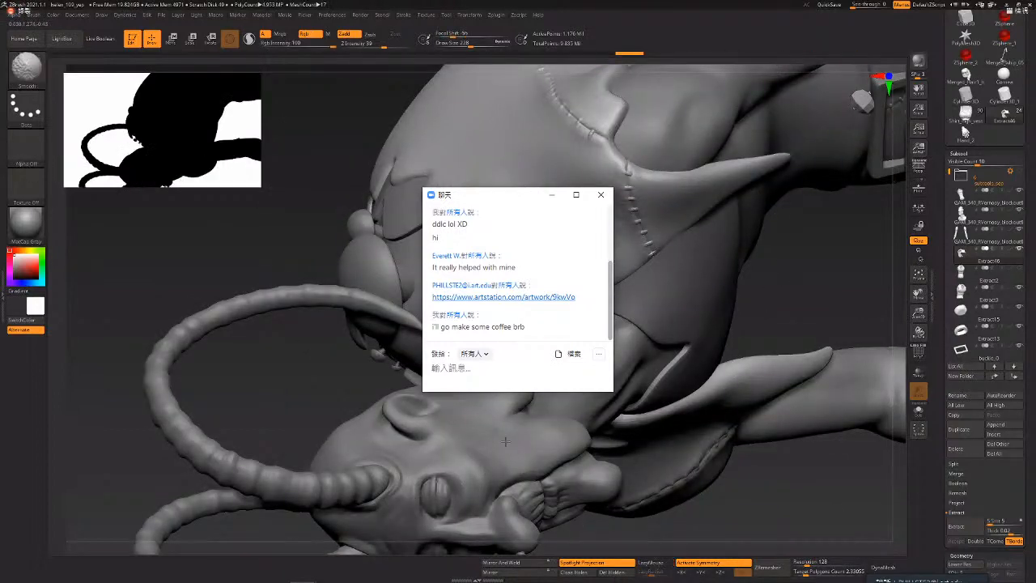
- Inspect the vest's wireframe at lower subdivision levels, return it to its highest level and hide the wireframe
key(shift+f)
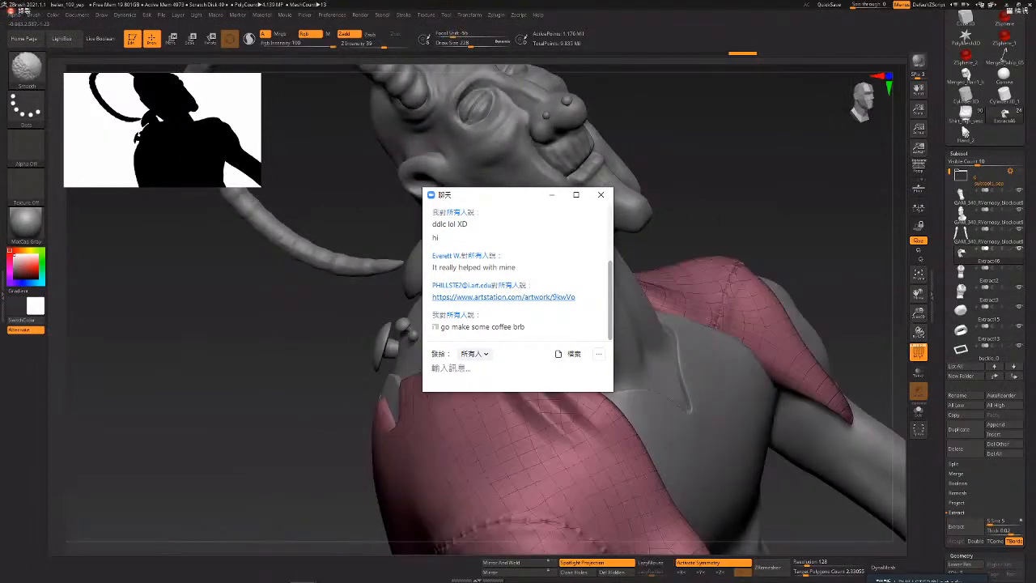
key(shift+f)
key(shift+d)
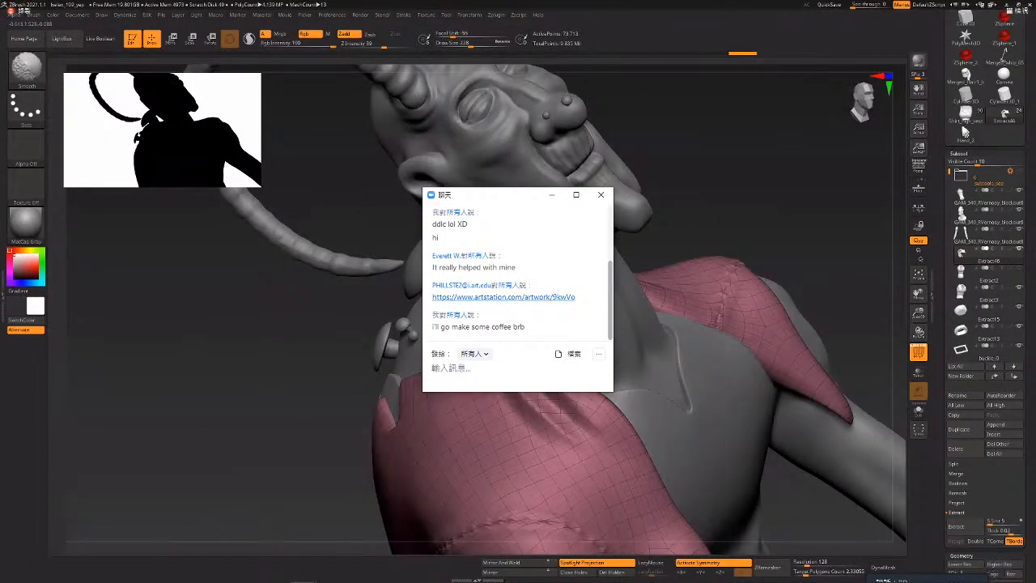
key(d)
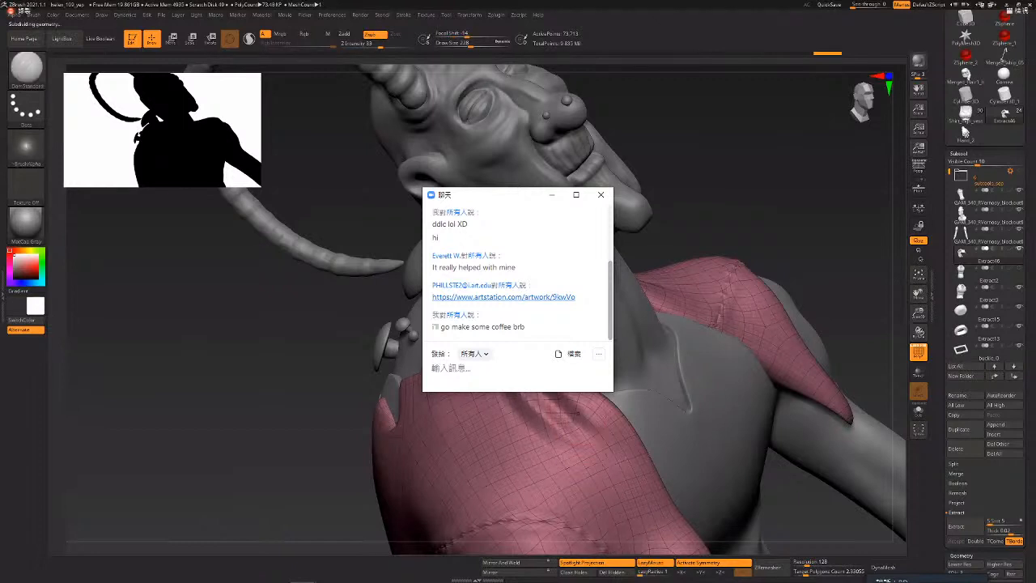
key(shift+f)
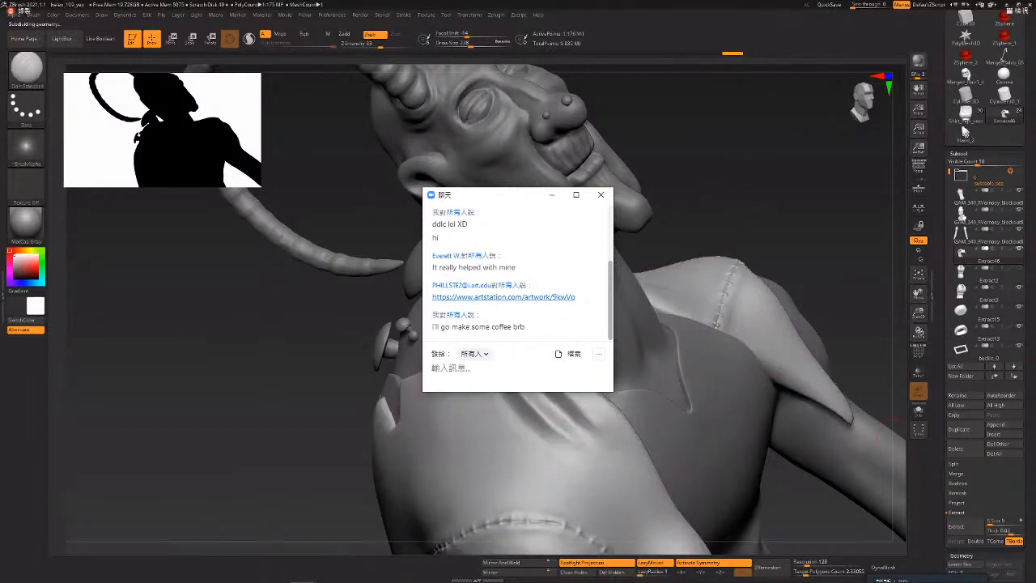
- Adjust the vest's hanging front flap from the side with the Move brush at draw size 1000
drag(834, 332, 827, 235)
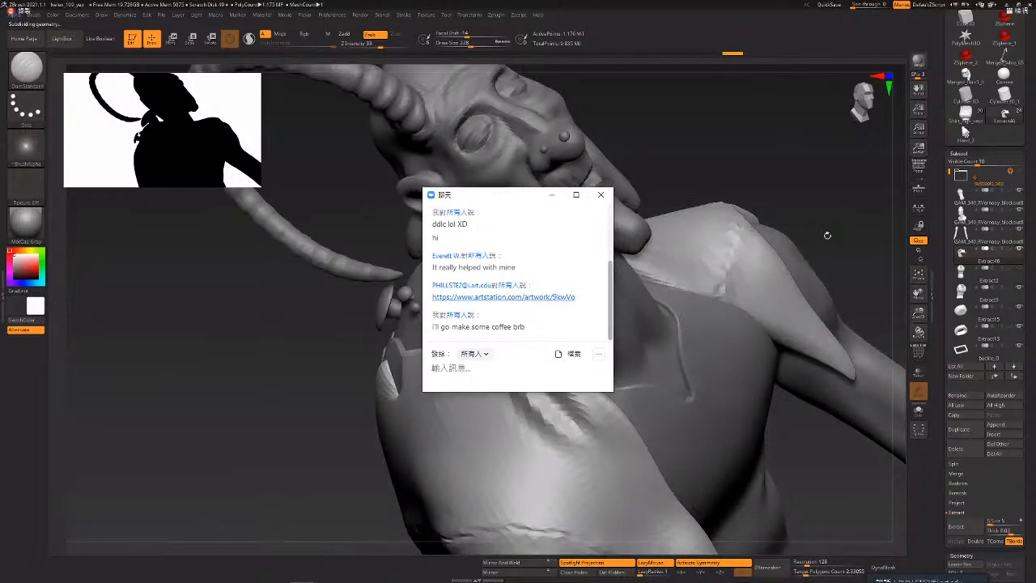
drag(833, 351, 745, 293)
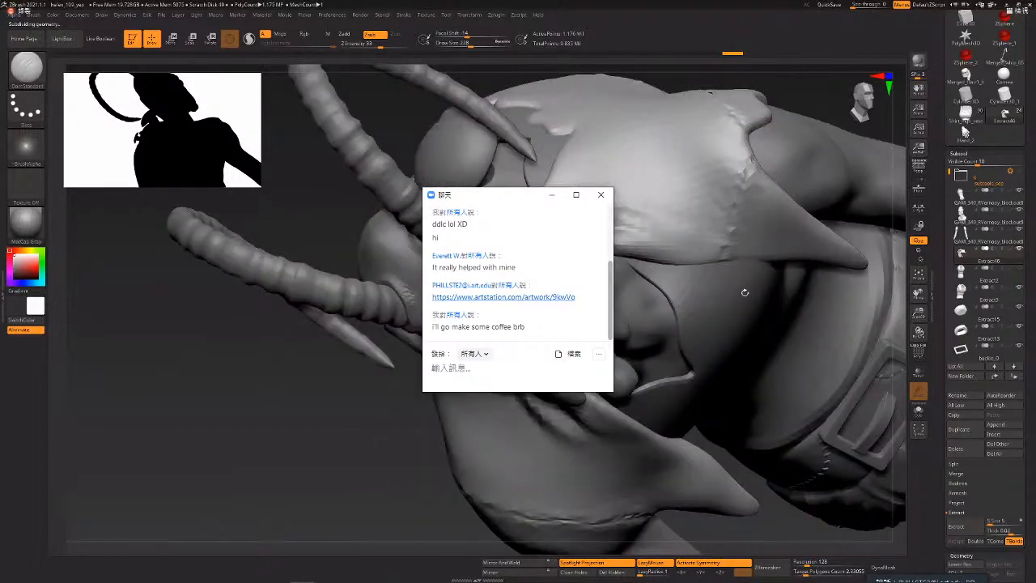
drag(667, 298, 615, 327)
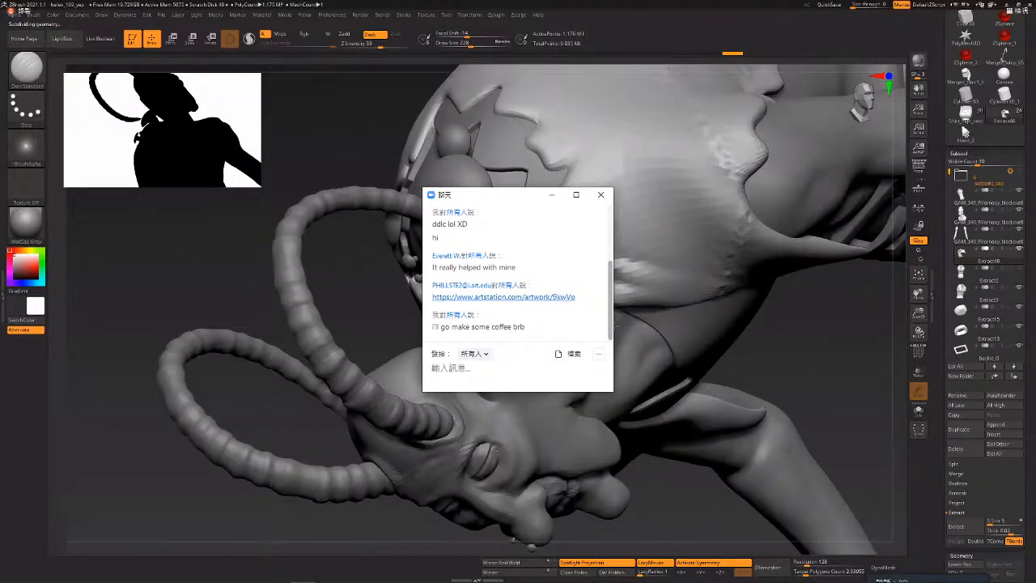
drag(699, 346, 623, 325)
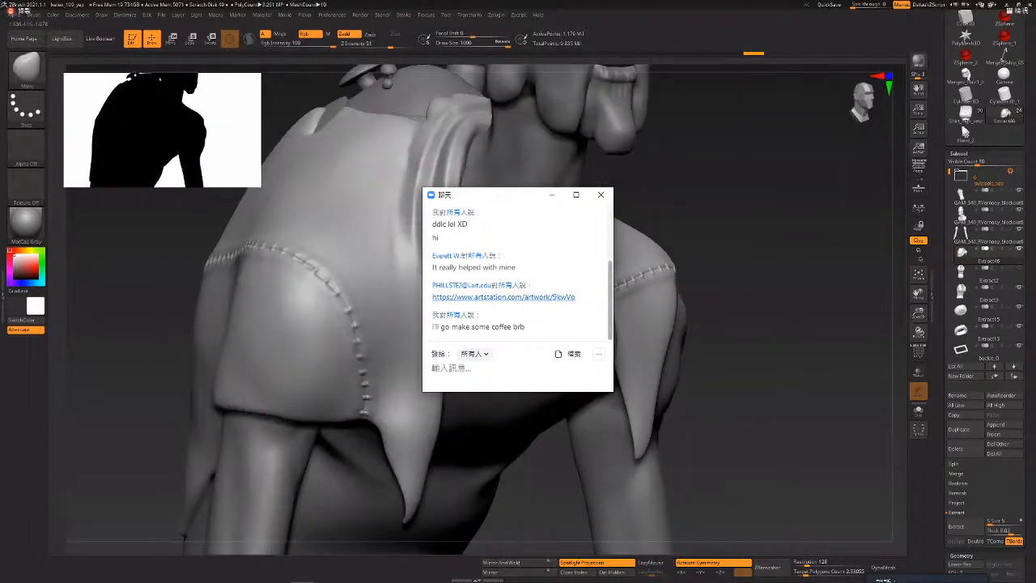
drag(709, 330, 700, 344)
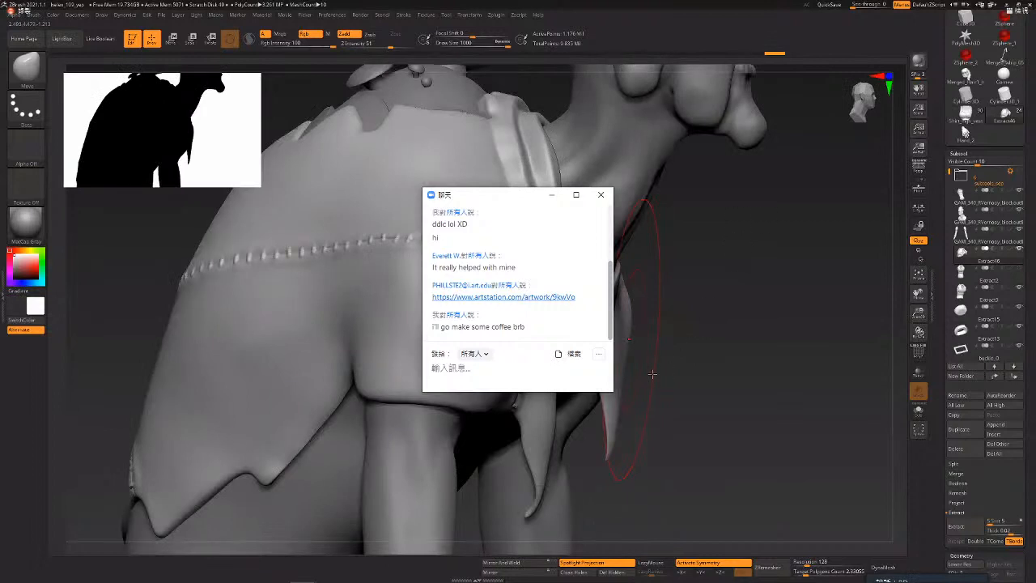
drag(652, 374, 642, 367)
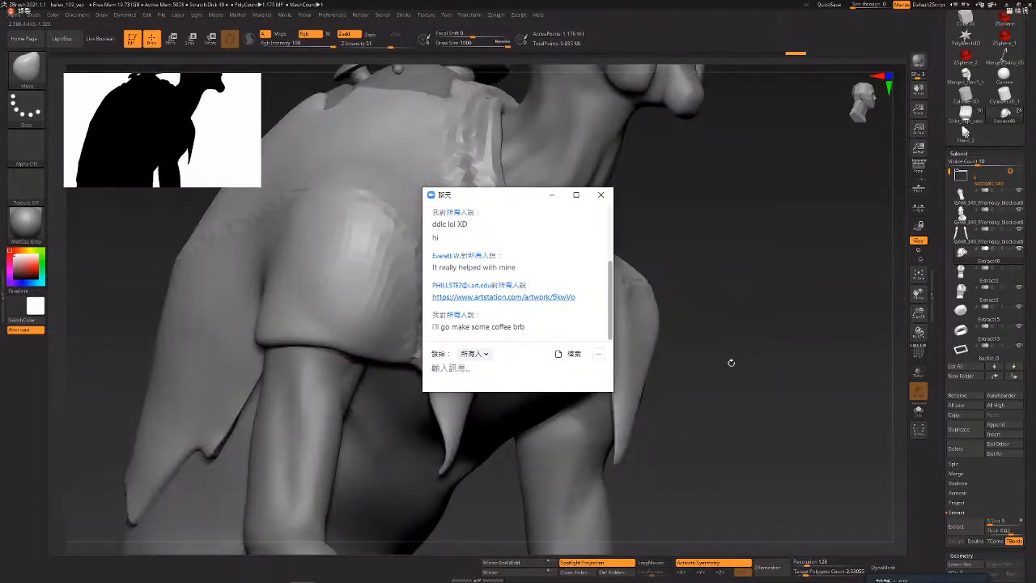
- Examine the wireframes of the vest, arm and undershirt in Solo mode and on the full character from several angles
drag(802, 271, 908, 408)
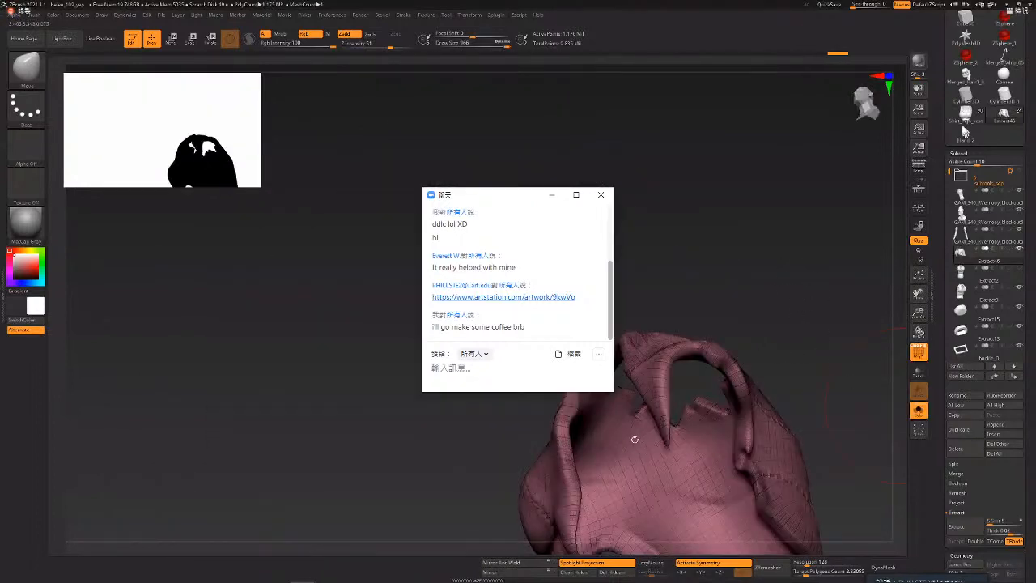
key(alt+s)
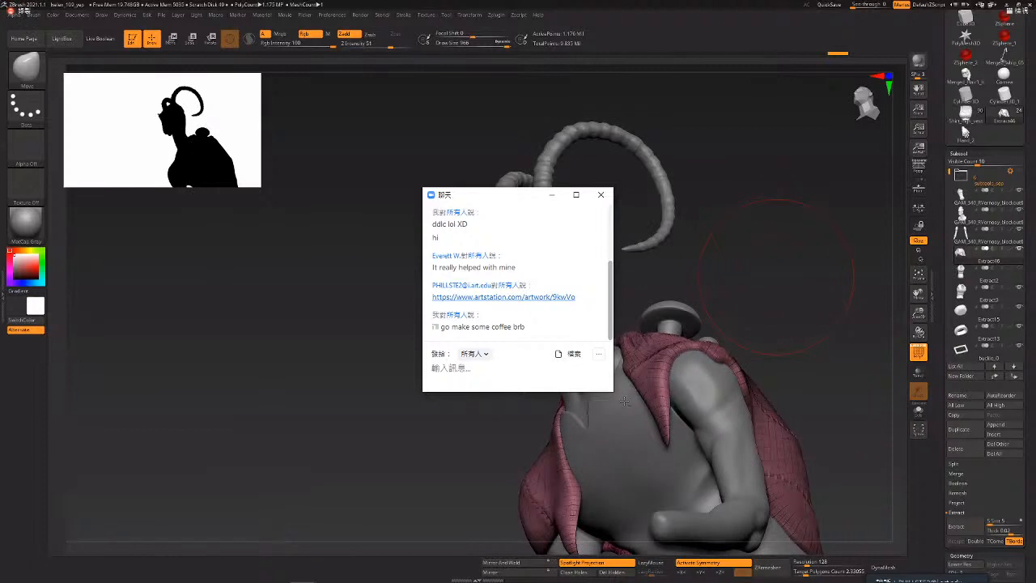
drag(775, 332, 694, 355)
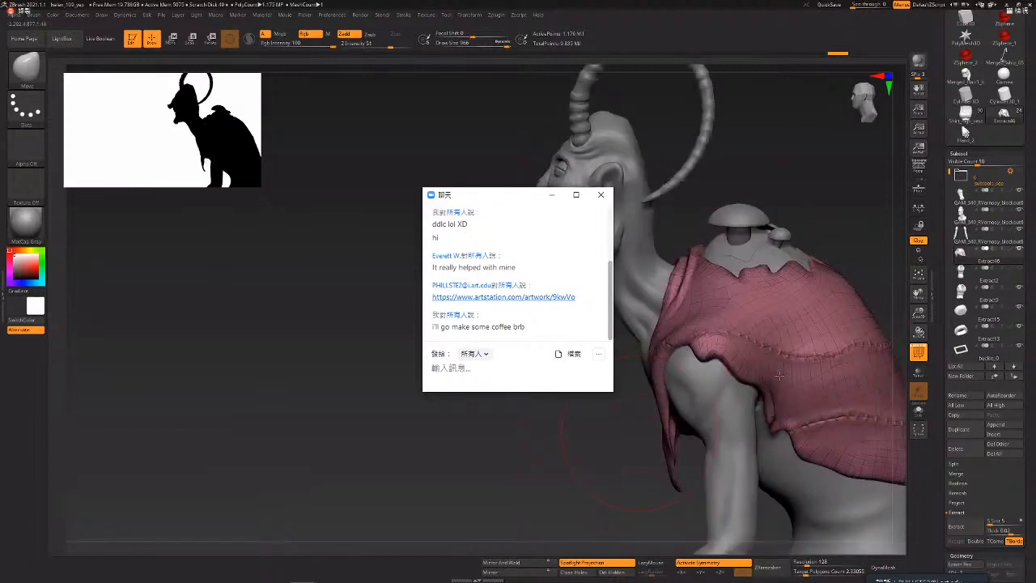
alt+click(686, 356)
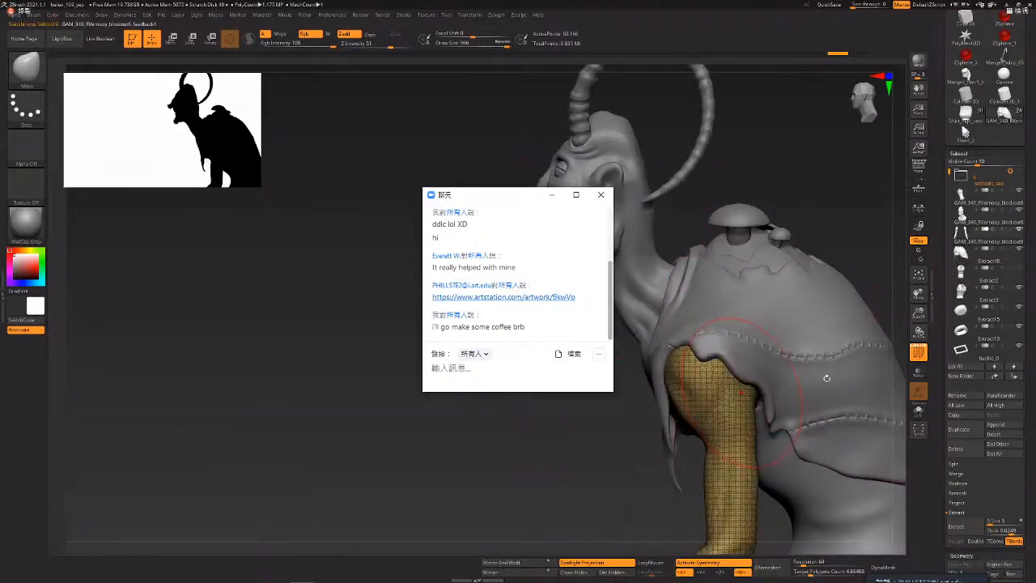
drag(833, 378, 740, 331)
alt+click(649, 387)
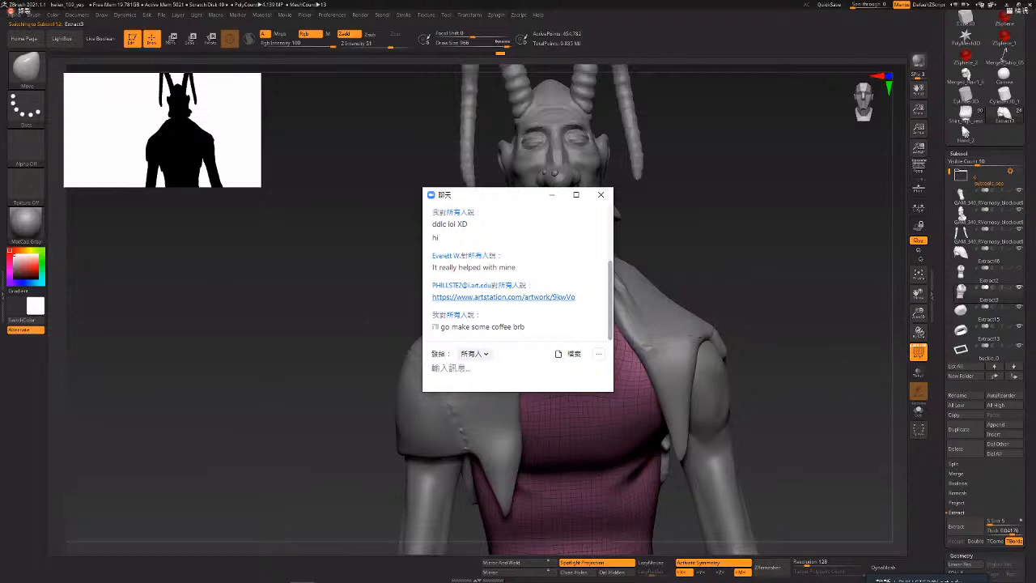
alt+click(666, 310)
key(f)
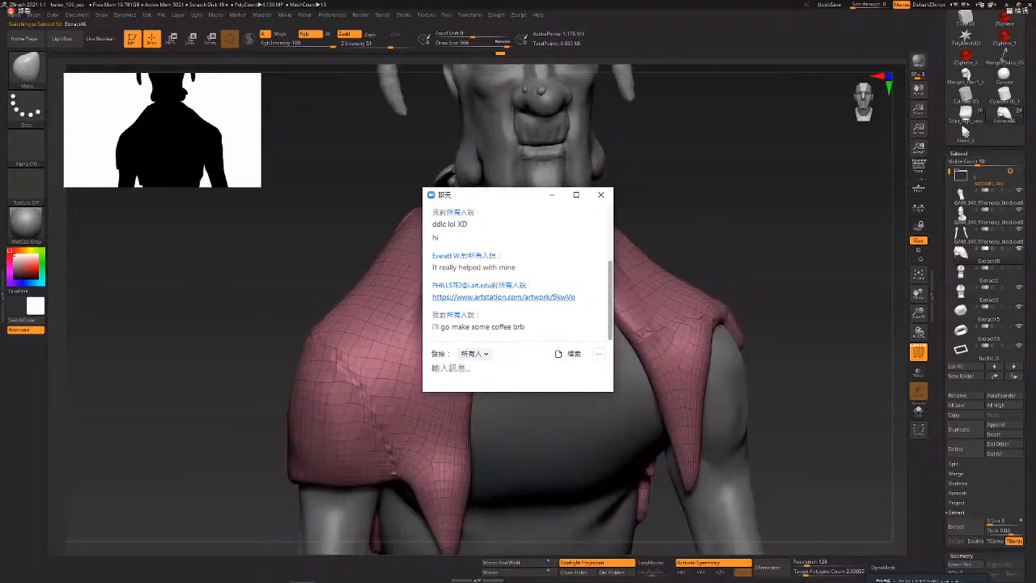
right_drag(579, 301, 650, 295)
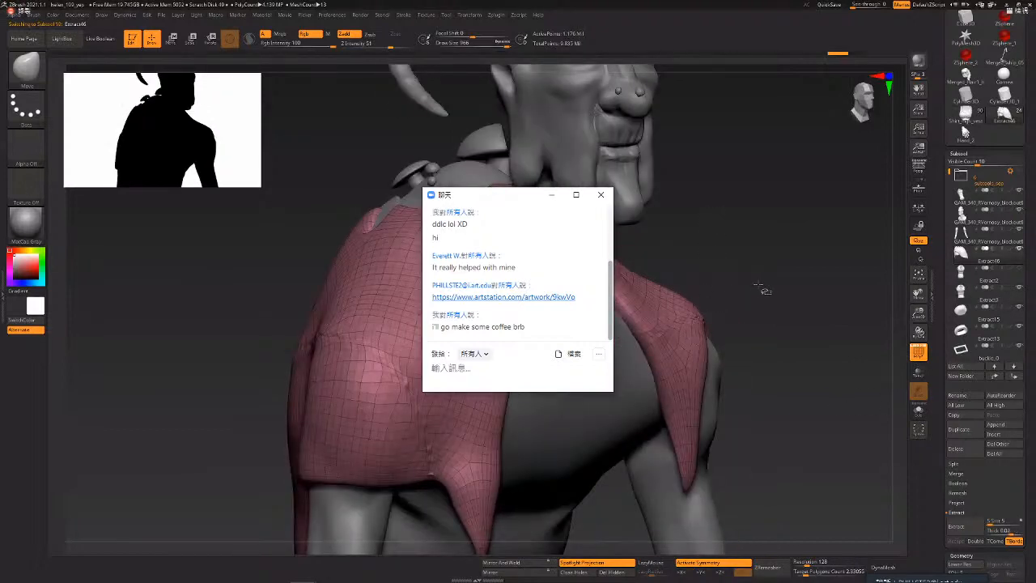
right_drag(752, 287, 733, 235)
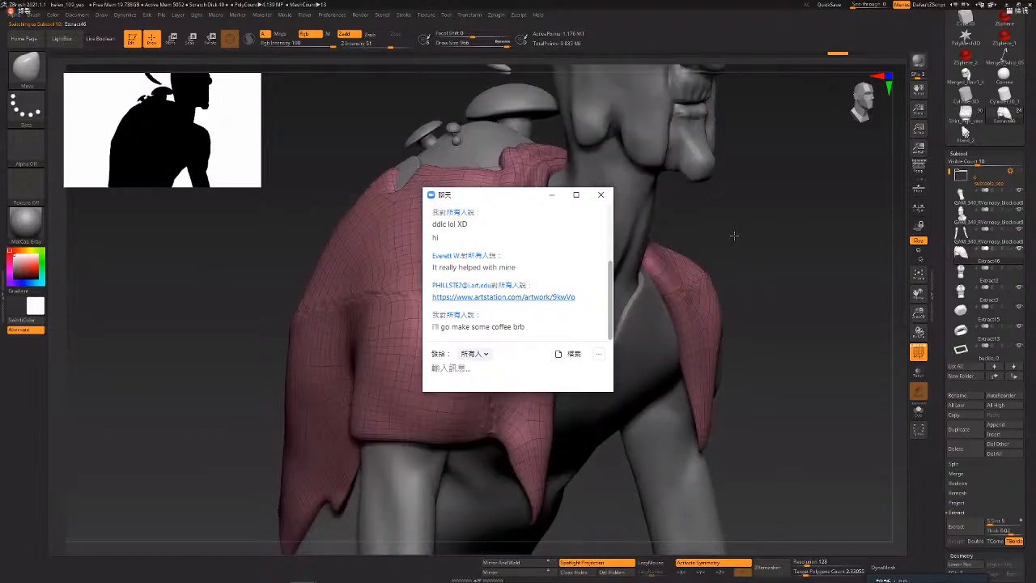
alt+click(661, 352)
click(917, 410)
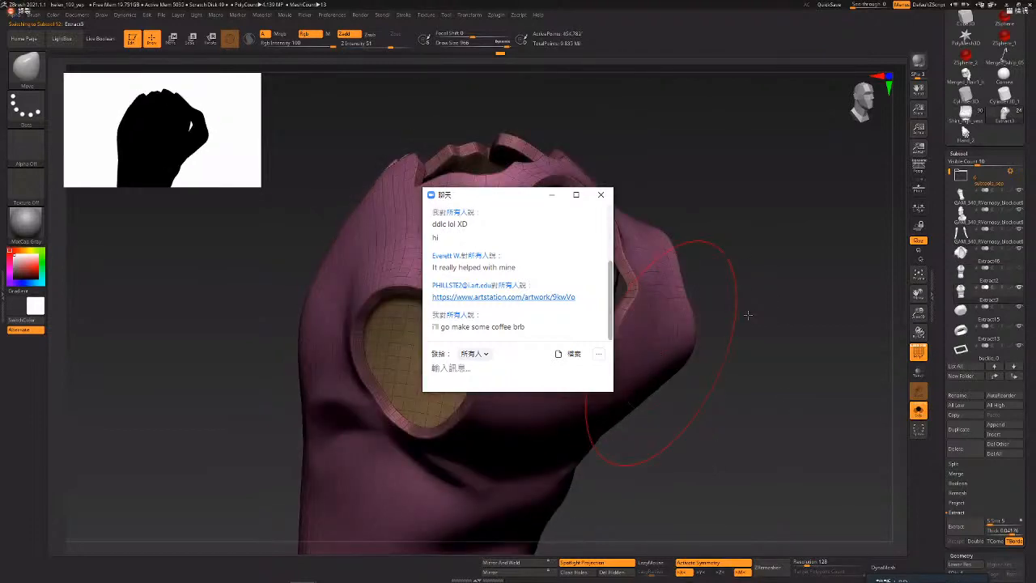
ctrl+right_drag(752, 268, 737, 281)
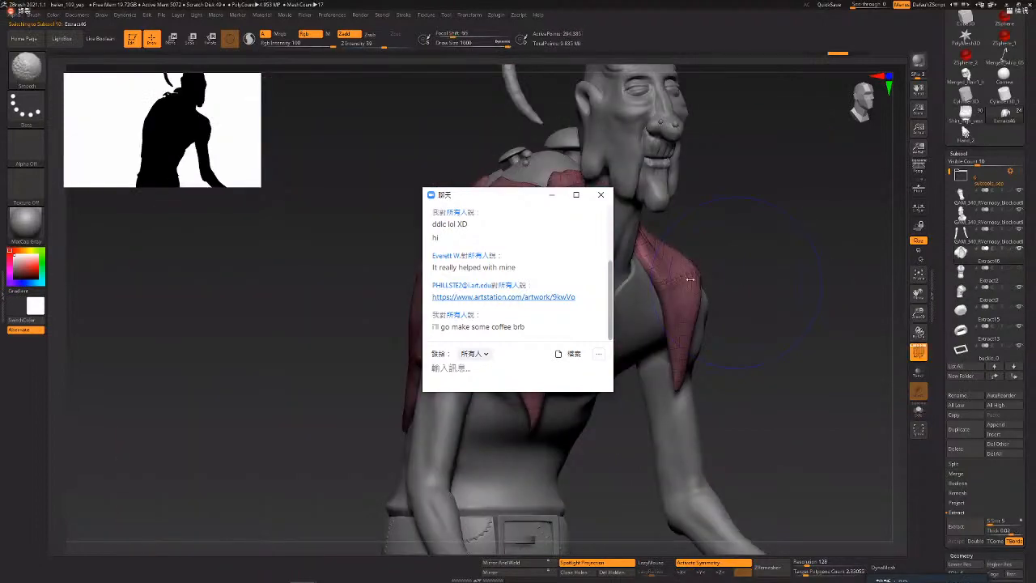
- At the vest's lowest subdivision level, reshape its shoulder and front flaps with the Move brush, and minimize the meeting chat window
key(shift)
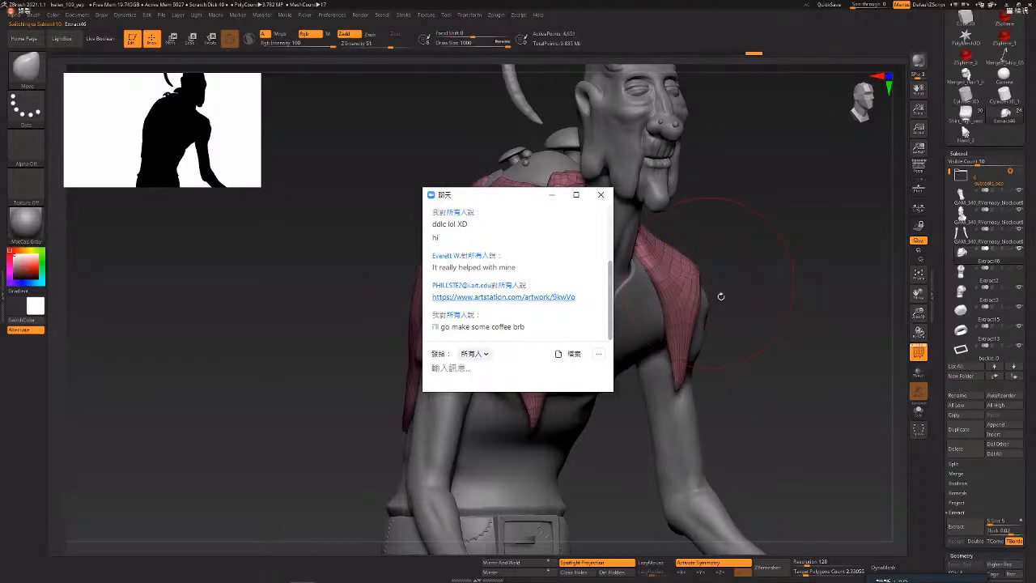
mouse_move(720, 296)
shift+mouse_down()
mouse_move(650, 259)
mouse_move(730, 281)
mouse_move(769, 271)
mouse_move(661, 245)
shift+mouse_up()
mouse_move(680, 356)
mouse_down()
mouse_move(627, 355)
mouse_move(658, 300)
mouse_up()
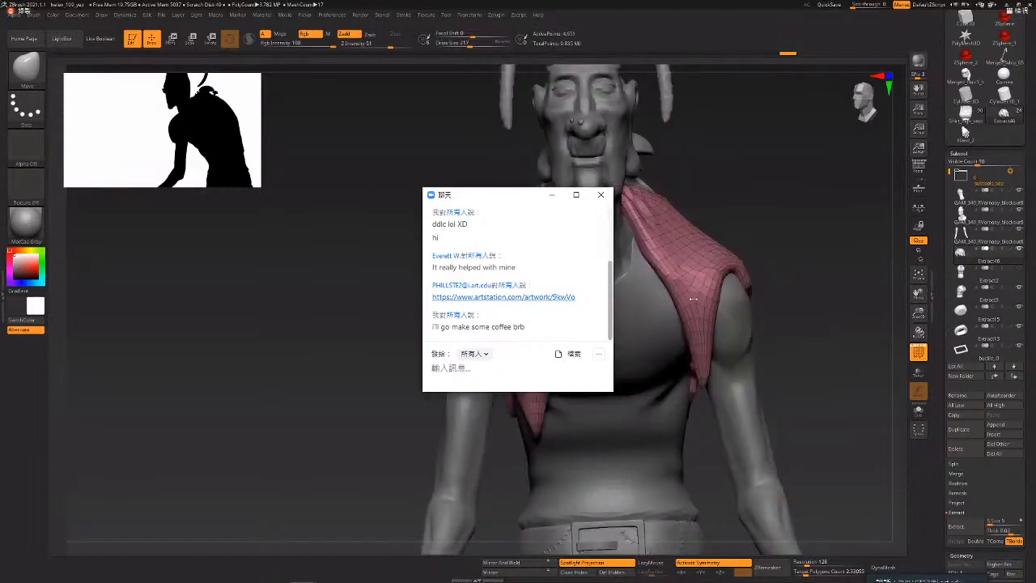
mouse_move(657, 264)
mouse_down()
mouse_move(685, 267)
mouse_move(712, 289)
mouse_up()
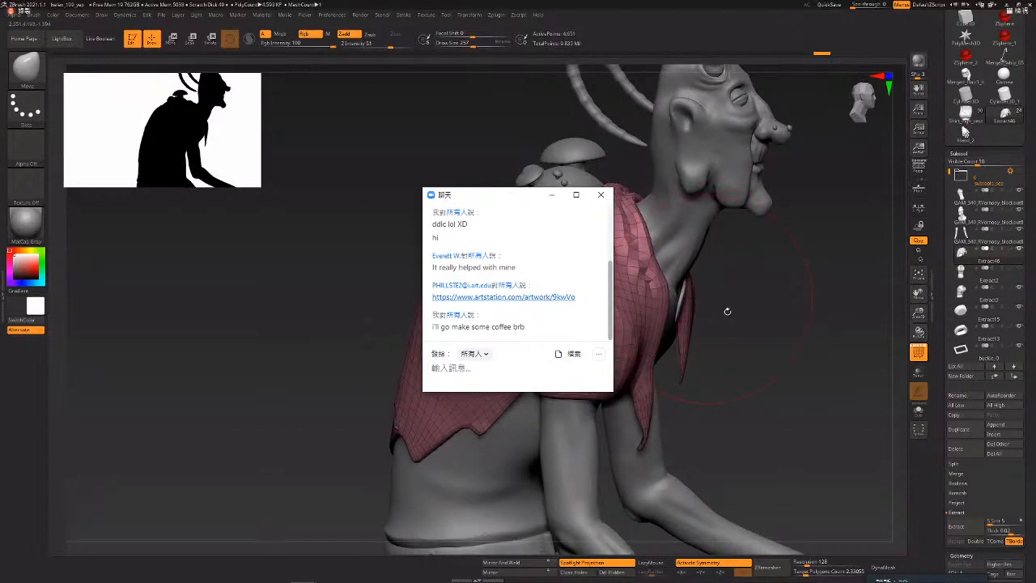
drag(714, 312, 709, 327)
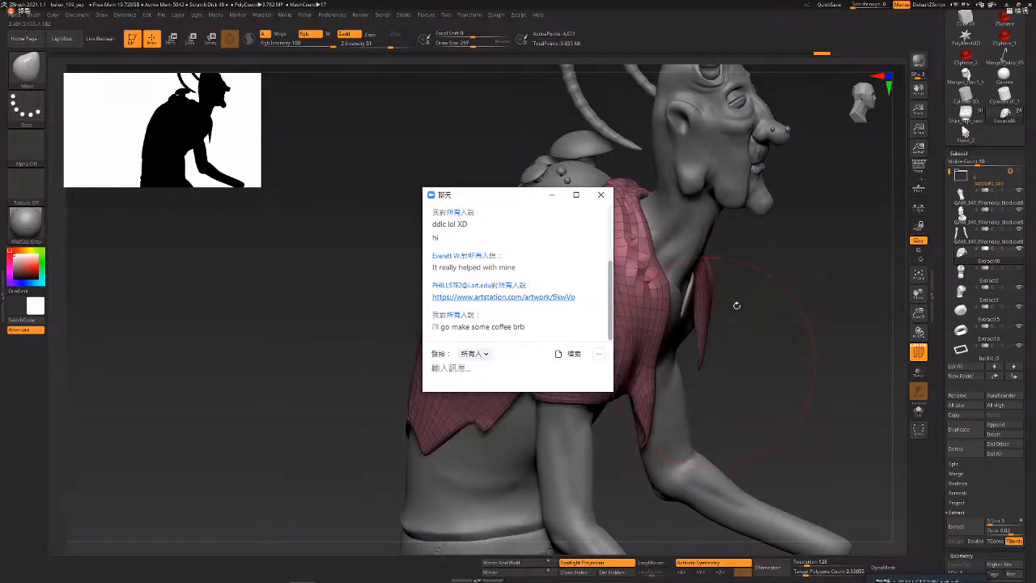
right_drag(682, 299, 678, 295)
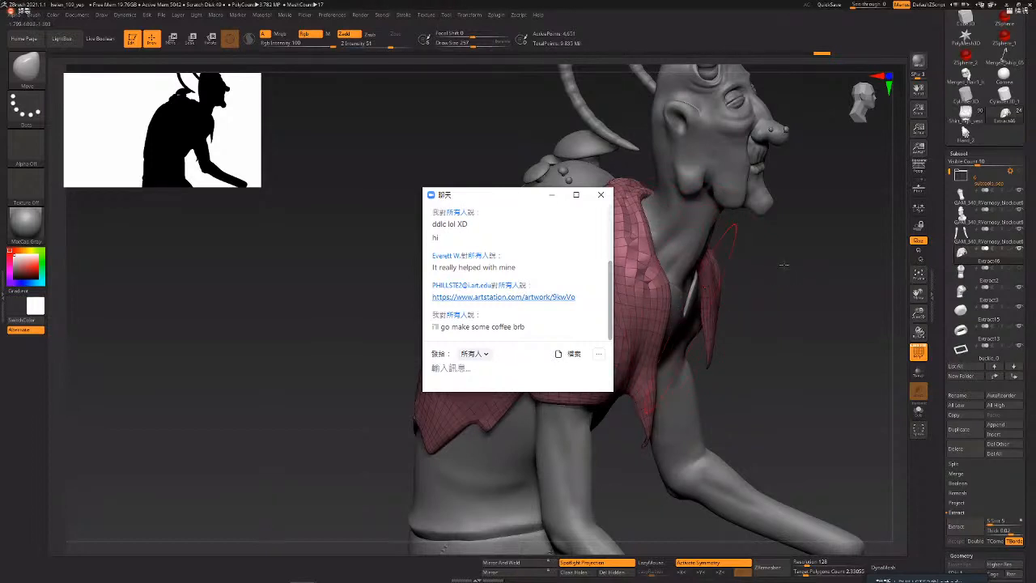
ctrl+right_drag(784, 280, 775, 321)
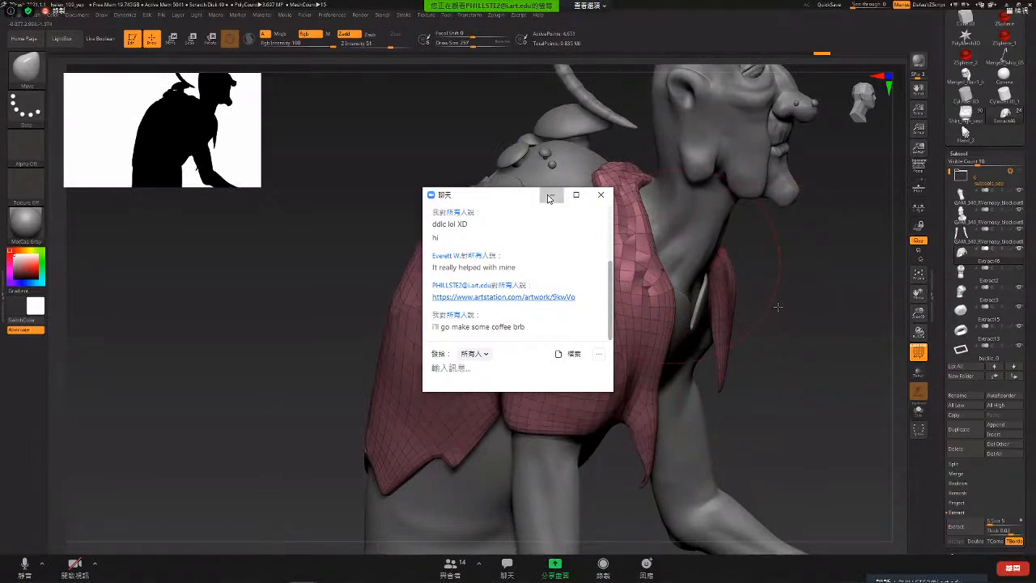
click(550, 195)
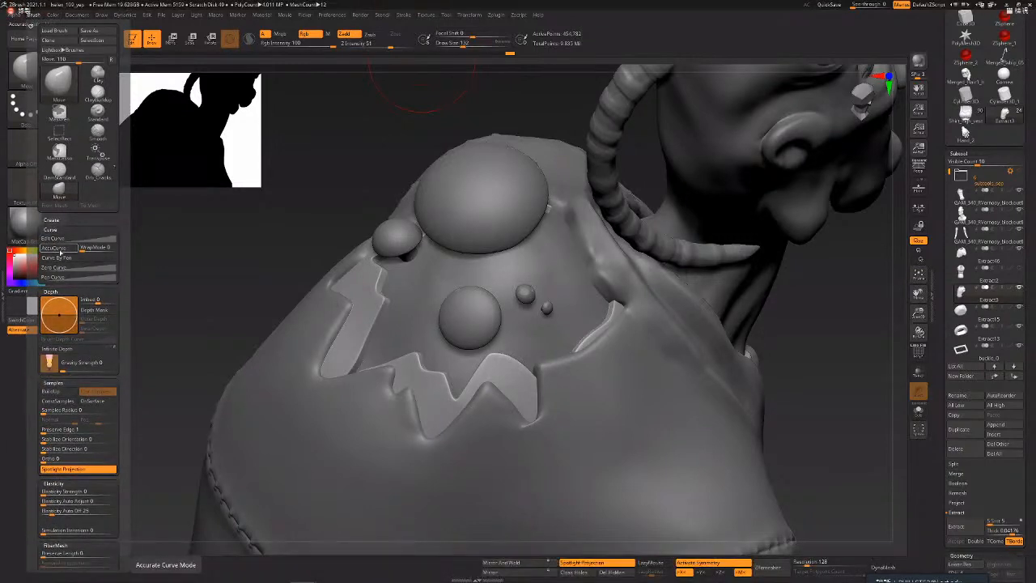
- Enable AccuCurve for the Move brush and try pulling the undershirt's torn back edge into a sharp point with a smaller brush
click(53, 247)
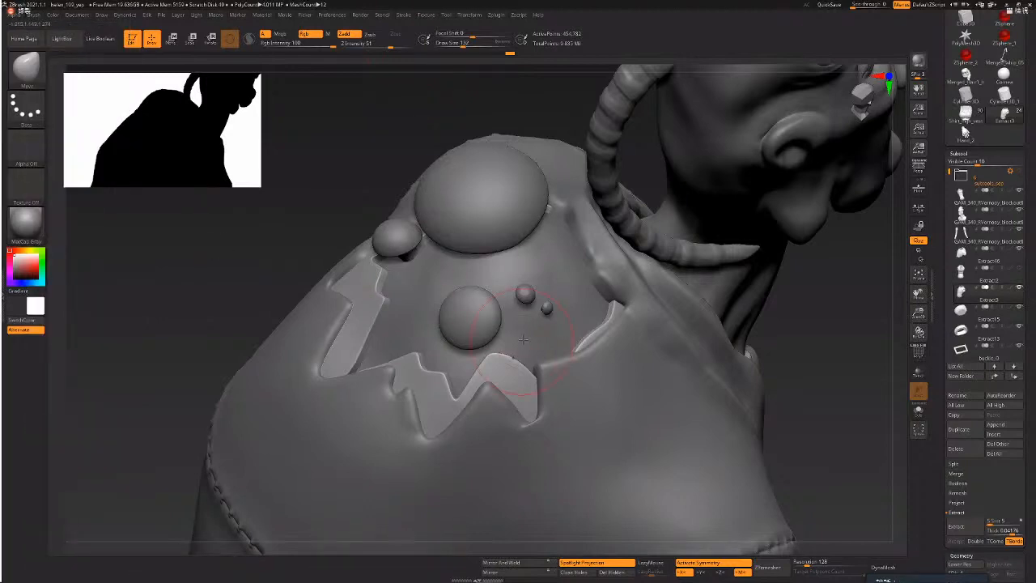
key(space)
mouse_move(523, 340)
mouse_down()
mouse_move(514, 339)
mouse_move(533, 292)
mouse_up()
key(ctrl+z)
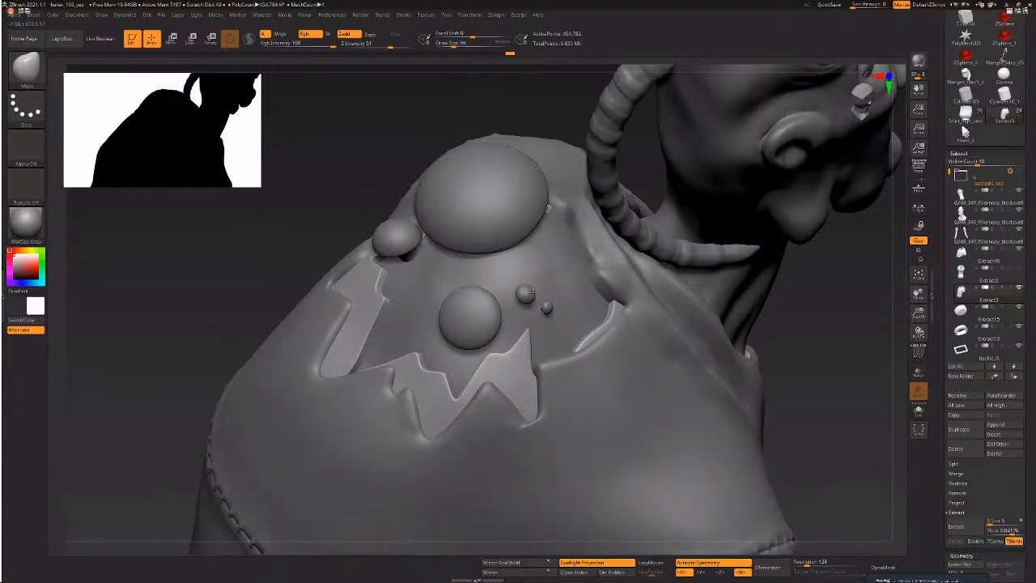
- Subdivide the undershirt once and pull its torn back edge into sharp points with the Move brush, smoothing between the spikes
drag(527, 346, 531, 303)
key(ctrl+d)
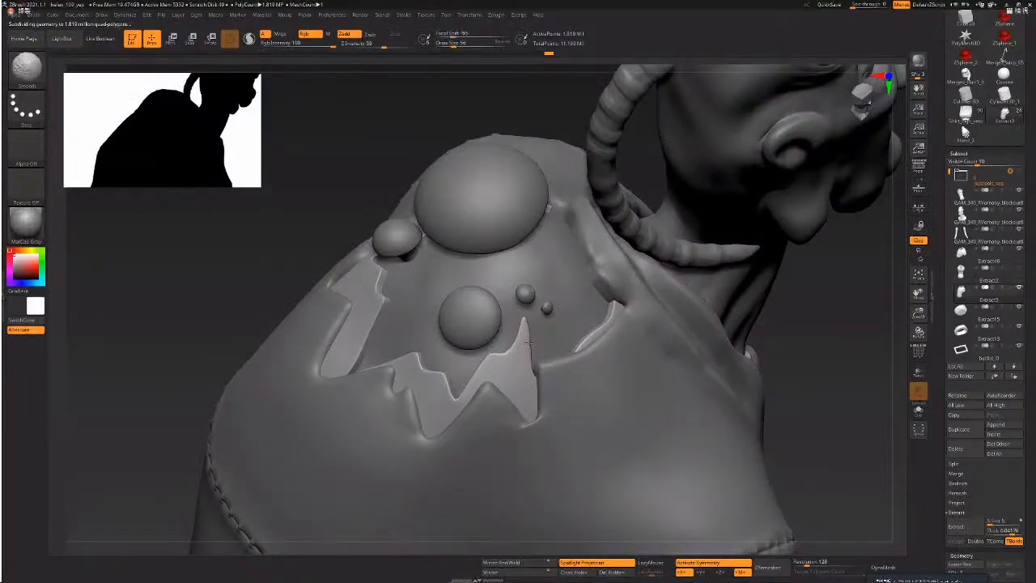
shift+drag(497, 345, 488, 355)
drag(385, 277, 406, 266)
drag(449, 374, 462, 315)
mouse_move(447, 353)
shift+mouse_down()
mouse_move(458, 358)
mouse_move(421, 336)
shift+mouse_up()
drag(387, 303, 431, 308)
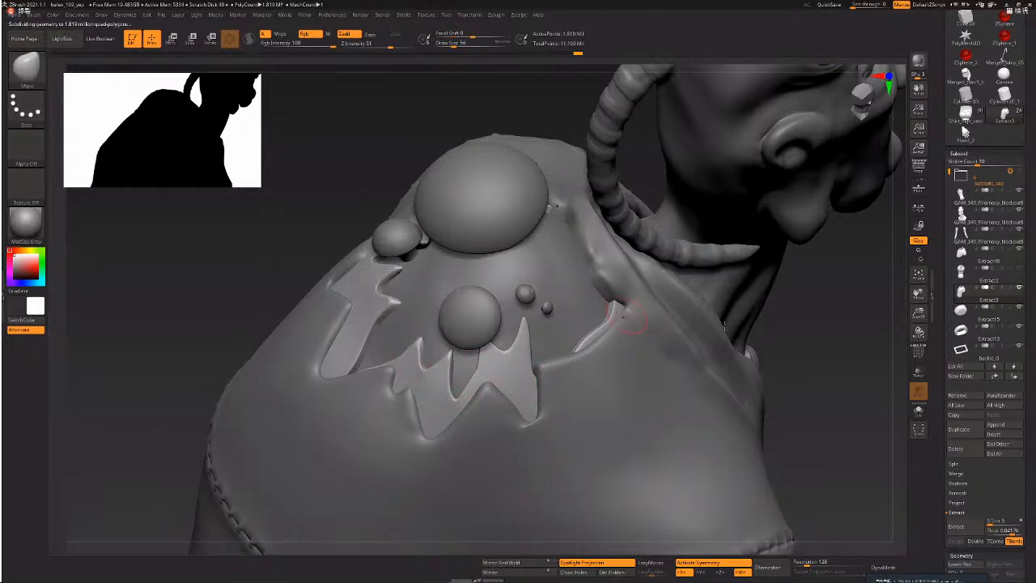
- Continue pulling the undershirt's torn edge into points around the back growths, turning symmetry off for the neck-side tear
drag(805, 369, 707, 399)
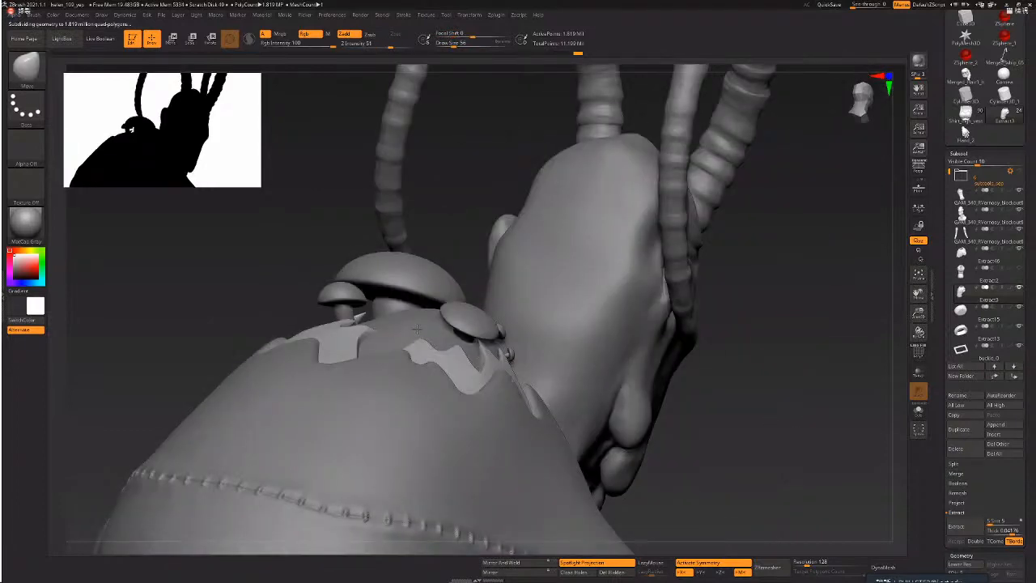
right_drag(417, 329, 514, 293)
right_drag(426, 371, 430, 357)
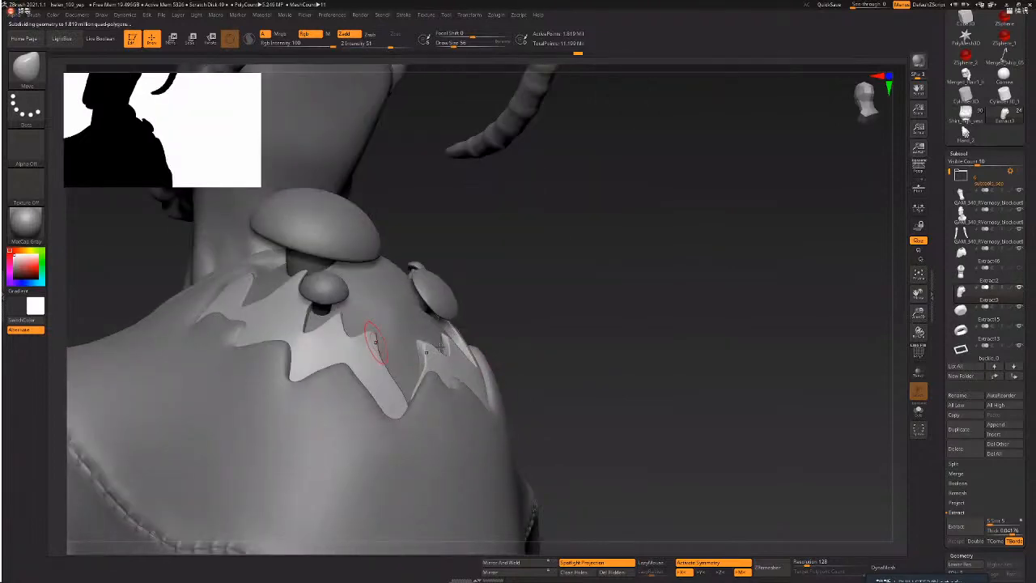
drag(378, 343, 366, 333)
mouse_move(423, 341)
right_down()
mouse_move(408, 298)
mouse_move(397, 301)
mouse_move(578, 274)
right_up()
key(x)
mouse_move(499, 255)
right_down()
mouse_move(559, 241)
mouse_move(522, 228)
mouse_move(567, 218)
right_up()
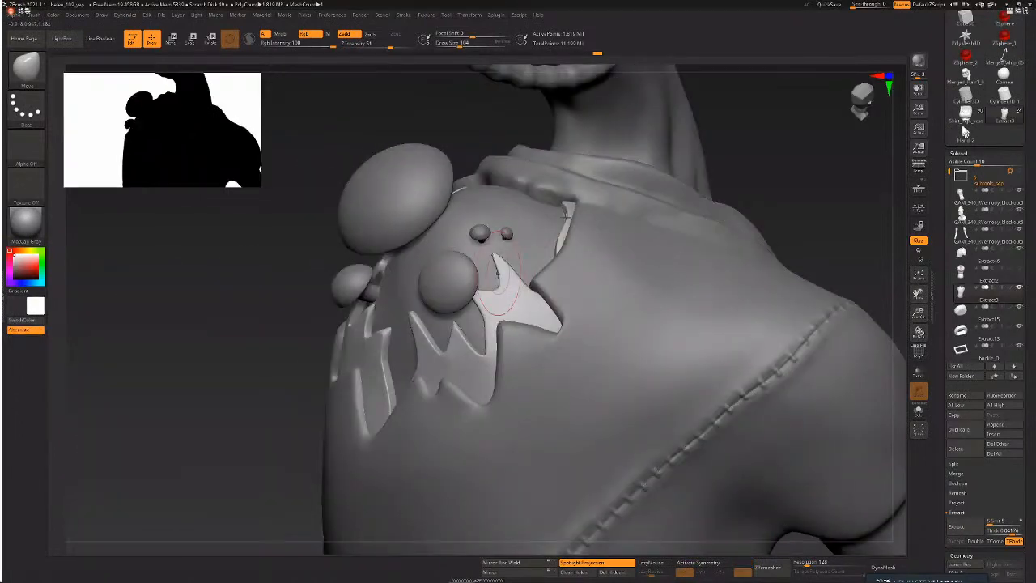
- Enlarge the Move brush to draw size 167 and examine the undershirt's torn opening and the clothing from back and front
right_drag(725, 165, 599, 204)
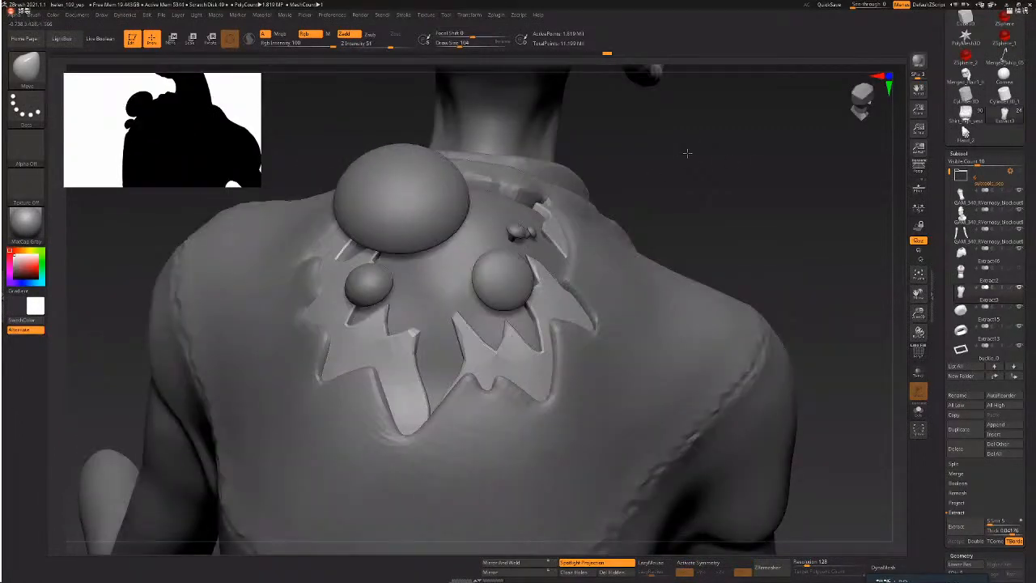
right_drag(687, 154, 588, 193)
key(space)
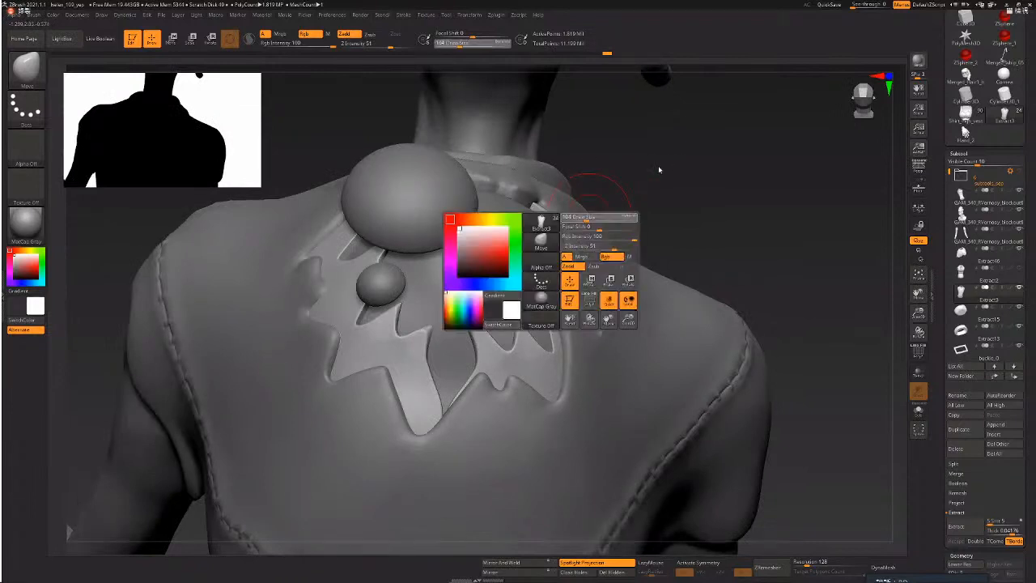
right_drag(658, 165, 589, 162)
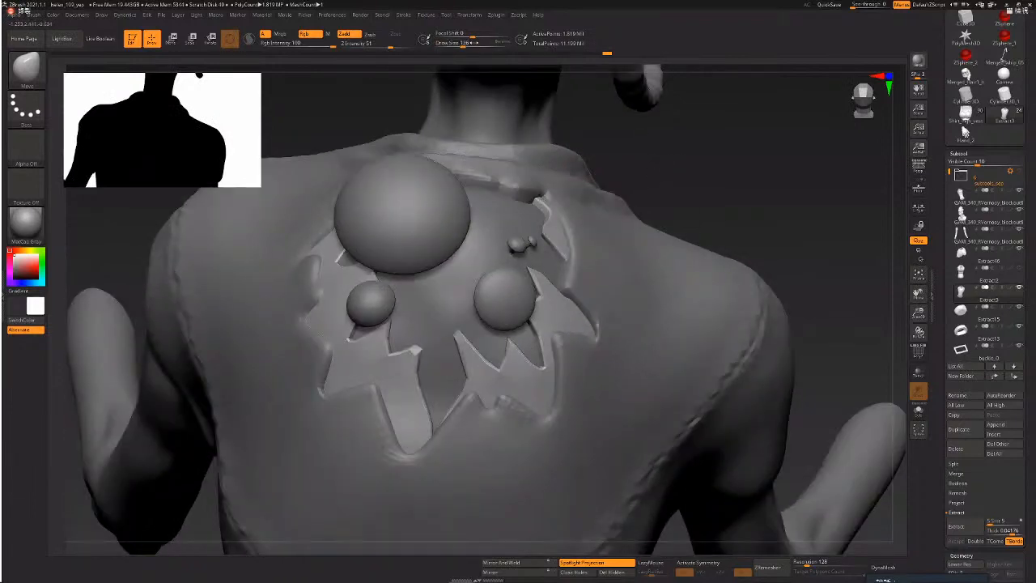
key(space)
right_drag(687, 155, 530, 234)
right_drag(701, 142, 555, 306)
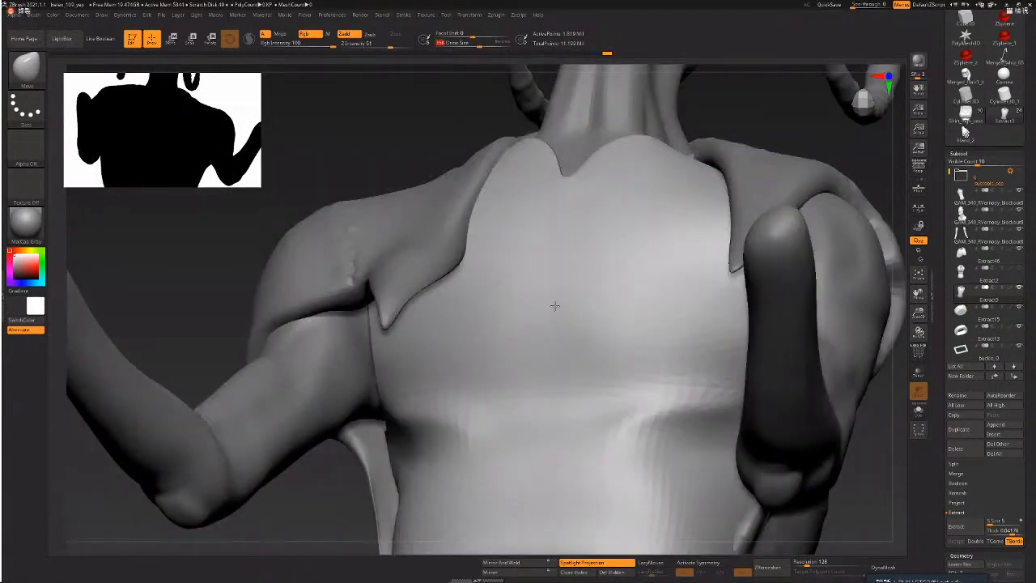
right_drag(708, 132, 725, 132)
right_drag(517, 249, 538, 225)
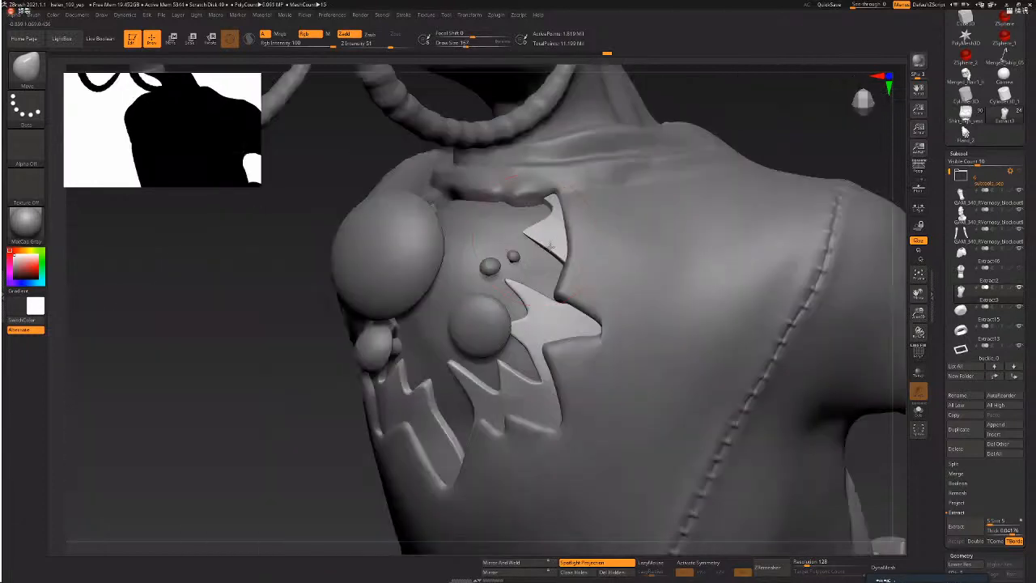
right_drag(662, 167, 657, 152)
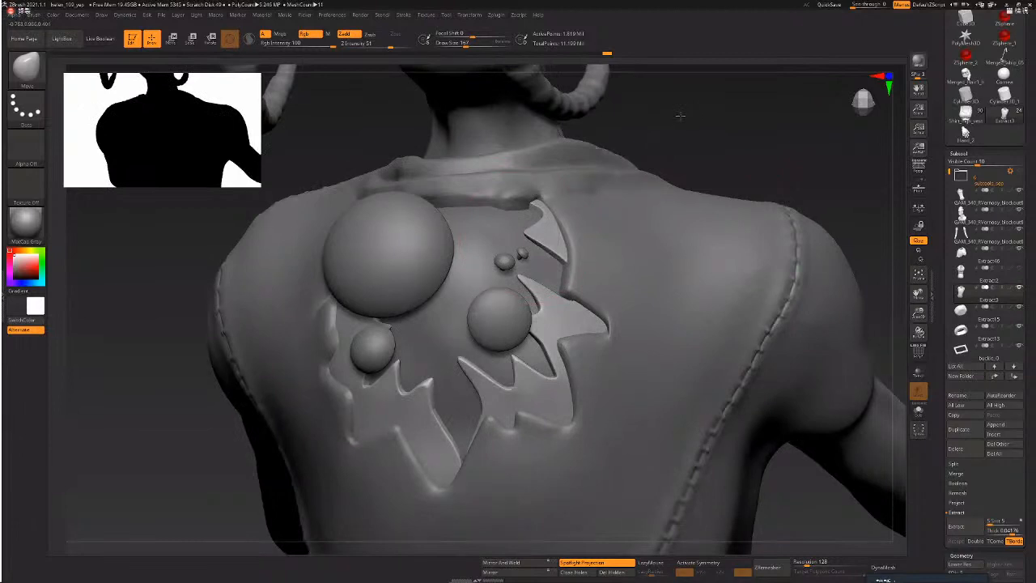
- Select the Orb_Cracks brush at draw size 62 and carve the vest's side tear notch into a sharp, lightly smoothed point
key(shift)
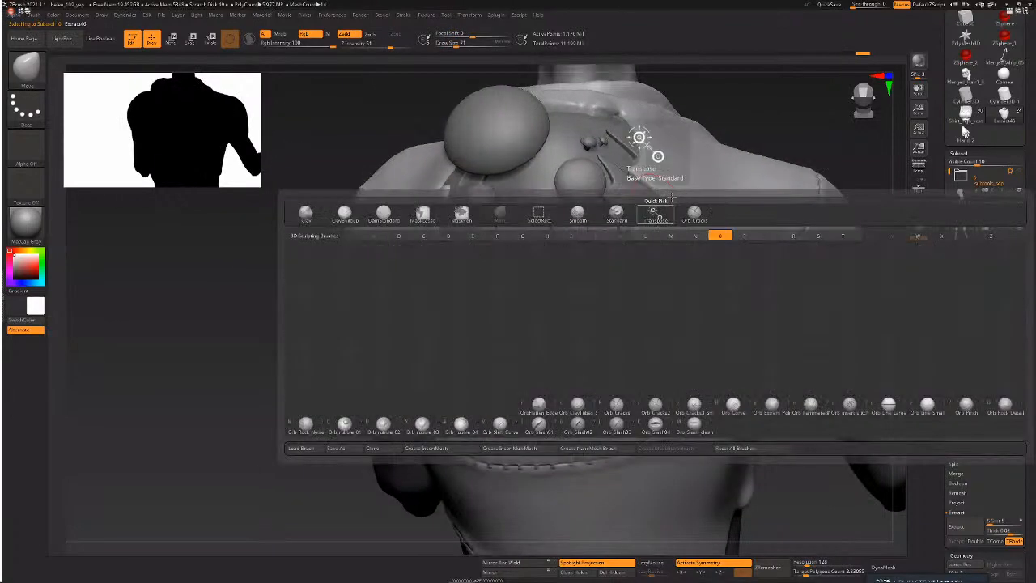
click(672, 210)
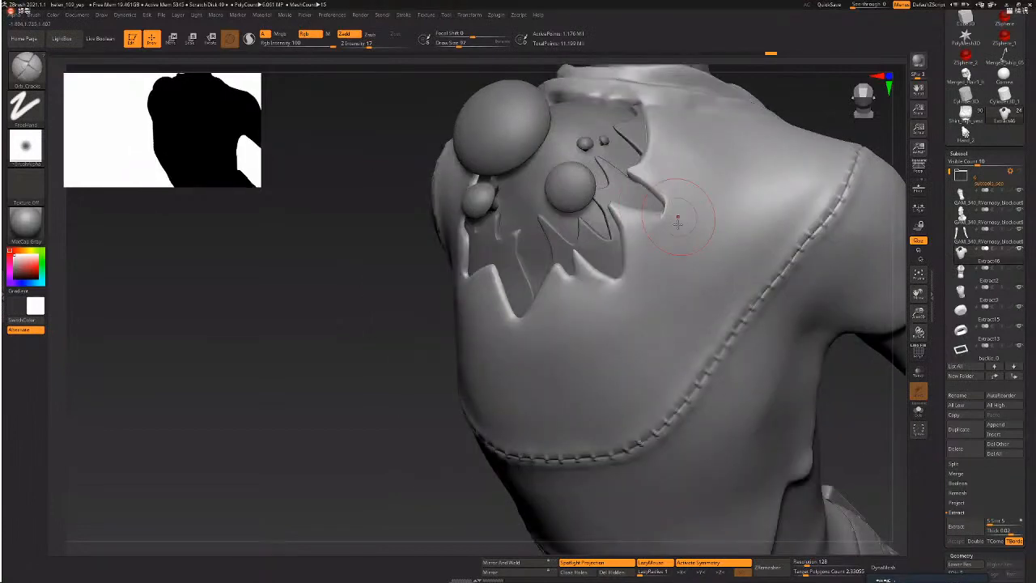
key(space)
key(space)
click(666, 211)
mouse_move(662, 207)
mouse_down()
mouse_move(687, 226)
mouse_move(668, 222)
mouse_up()
mouse_move(660, 202)
mouse_down()
mouse_move(687, 228)
mouse_move(659, 225)
mouse_move(698, 228)
mouse_move(664, 214)
mouse_move(672, 221)
mouse_up()
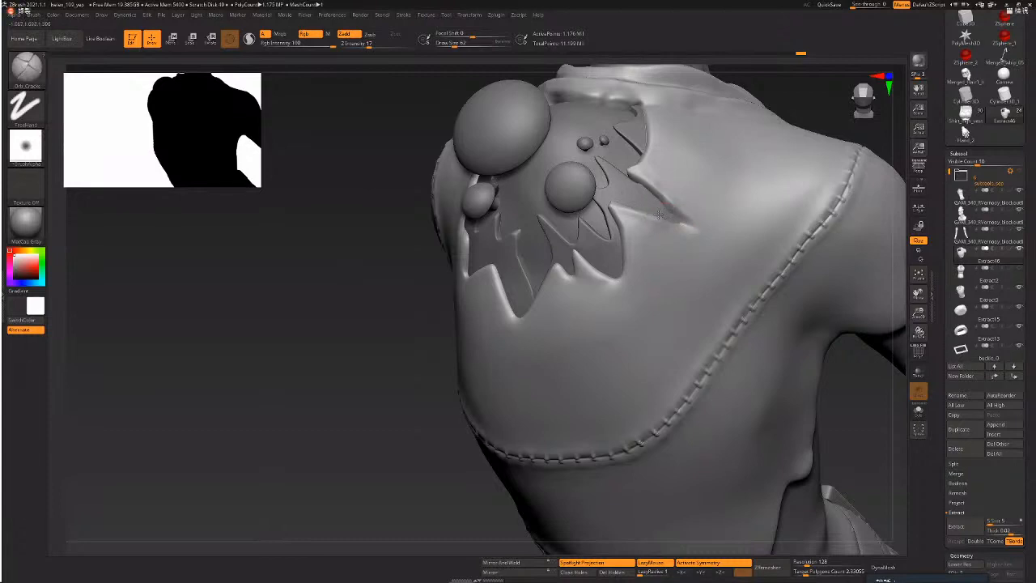
drag(625, 208, 686, 226)
shift+drag(685, 229, 665, 223)
- Sharpen the small notch in the lower edge of the vest's back tear with the Orb_Cracks brush
mouse_move(597, 273)
mouse_down()
mouse_move(620, 281)
mouse_move(601, 273)
mouse_up()
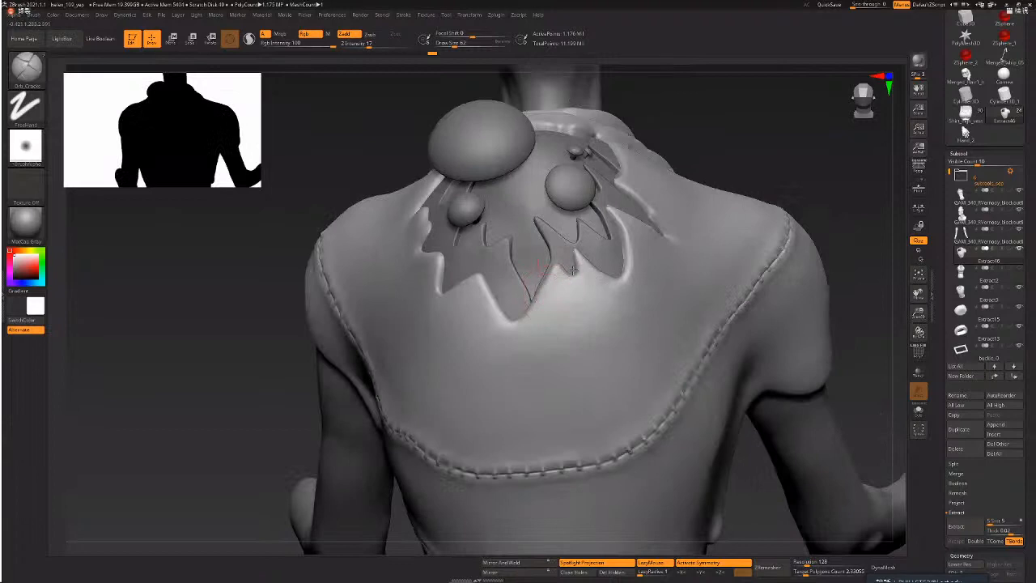
key(shift)
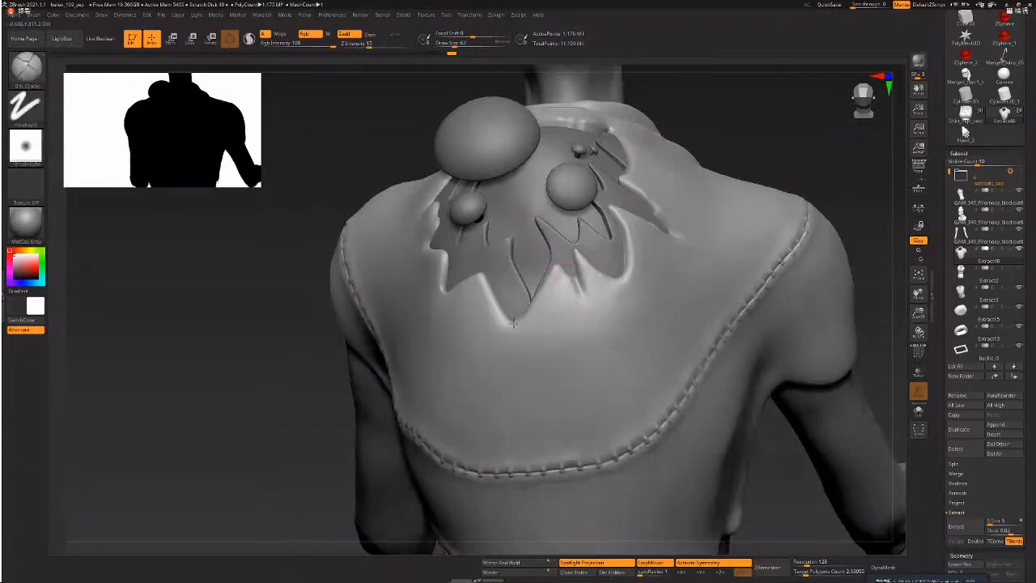
drag(575, 268, 571, 280)
key(shift)
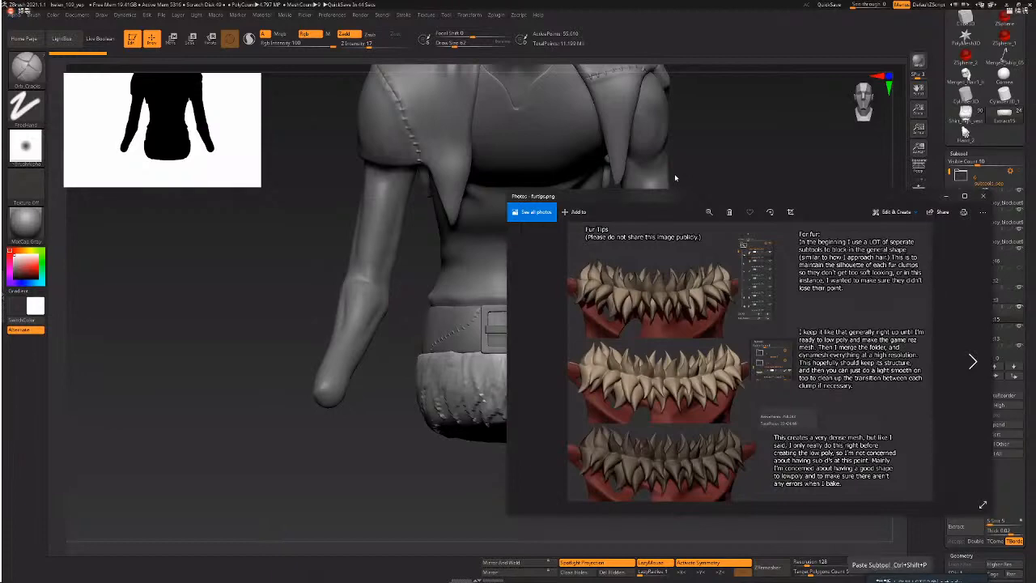
- Enlarge the furtips.png reference in Photos and study the section on blocking in fur clumps with separate subtools
key(super+Up)
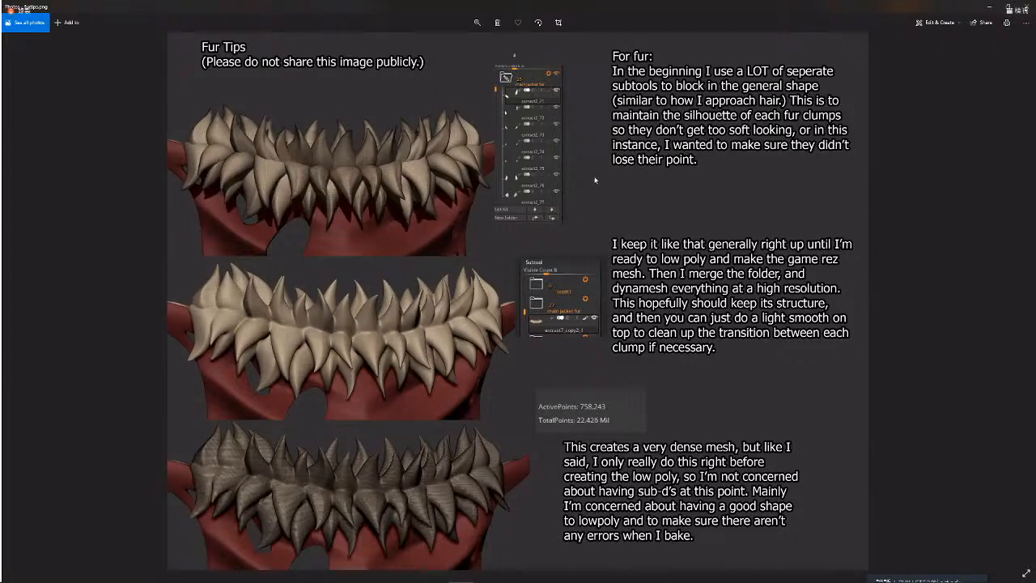
key(super+Down)
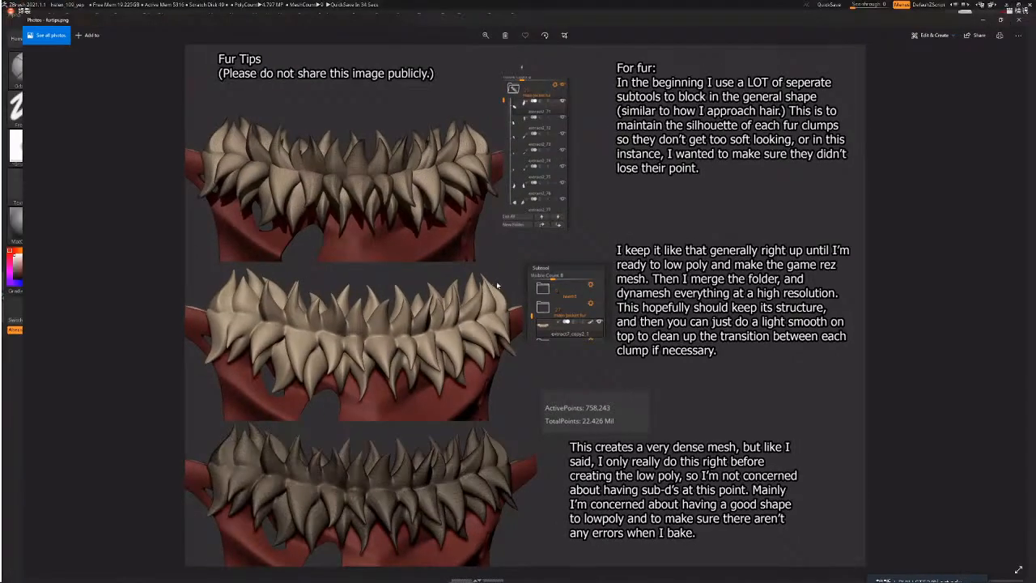
key(super+Up)
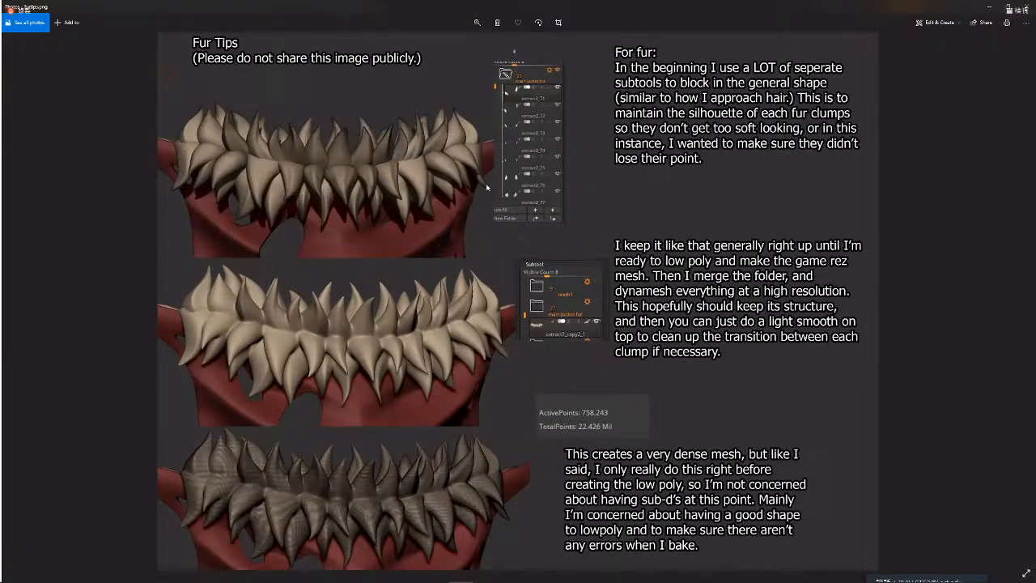
scroll(710, 204, up, 2)
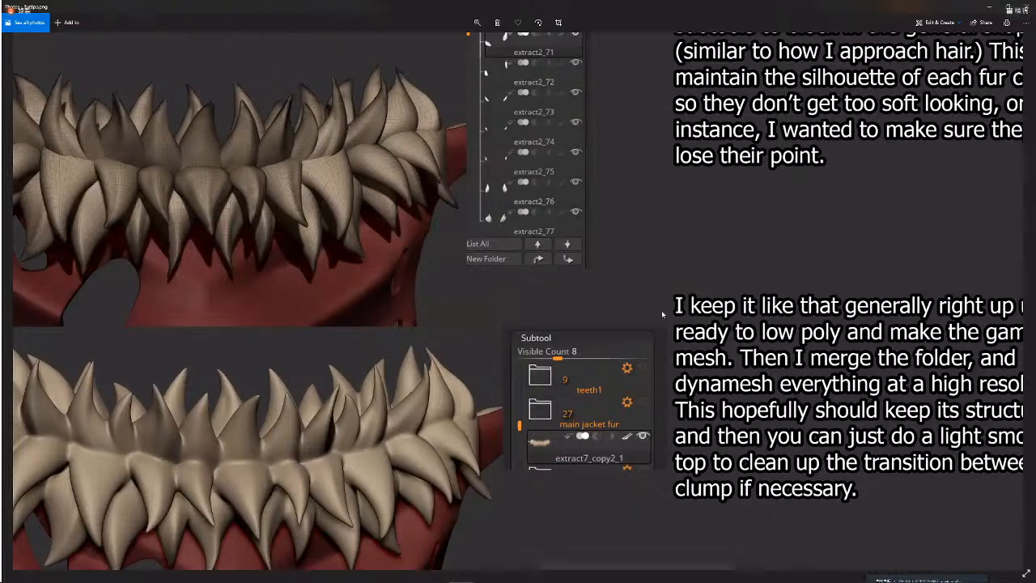
scroll(659, 318, down, 2)
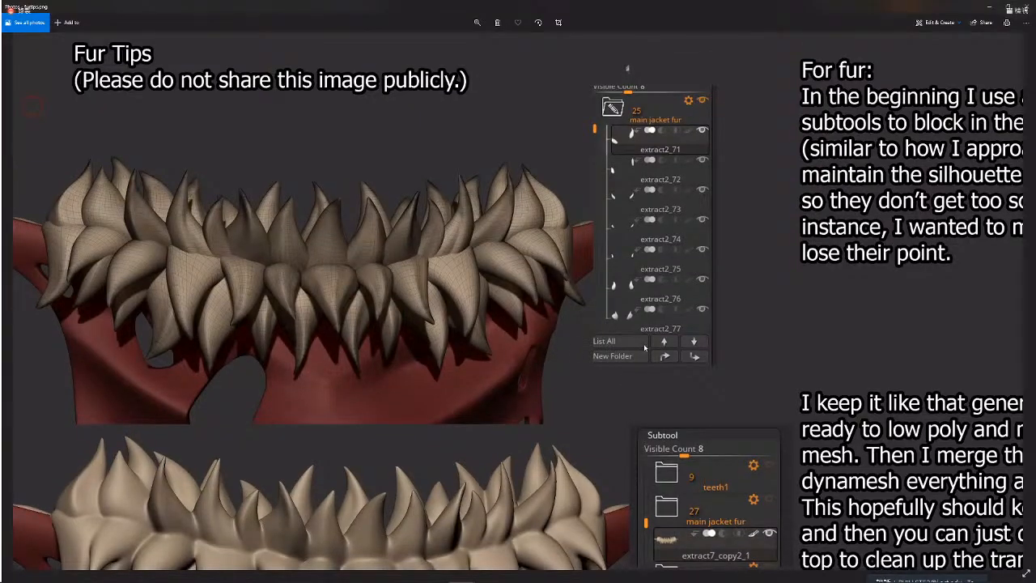
scroll(645, 345, down, 2)
scroll(645, 345, right, 2)
scroll(644, 347, right, 1)
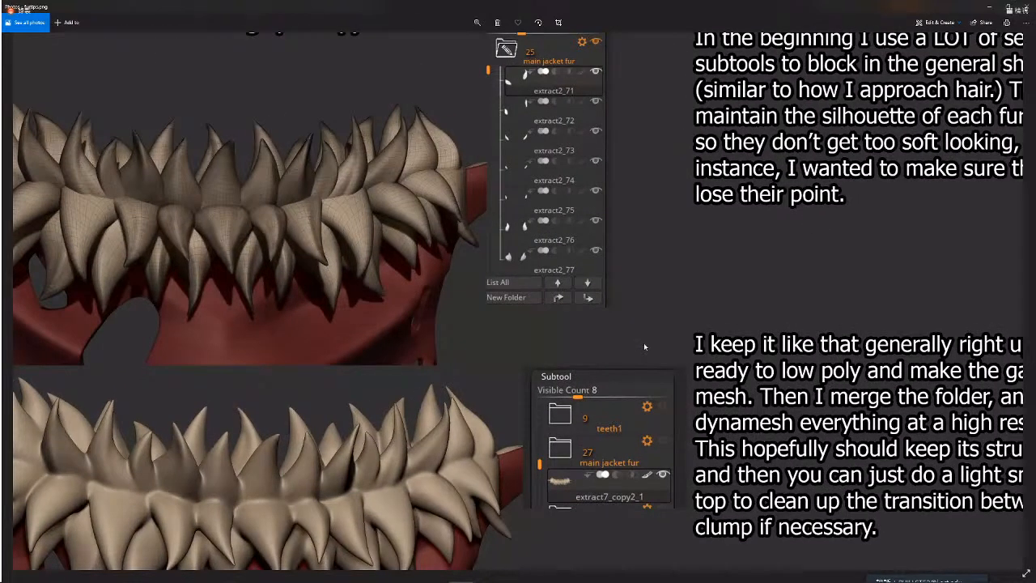
scroll(645, 346, up, 1)
scroll(645, 347, right, 1)
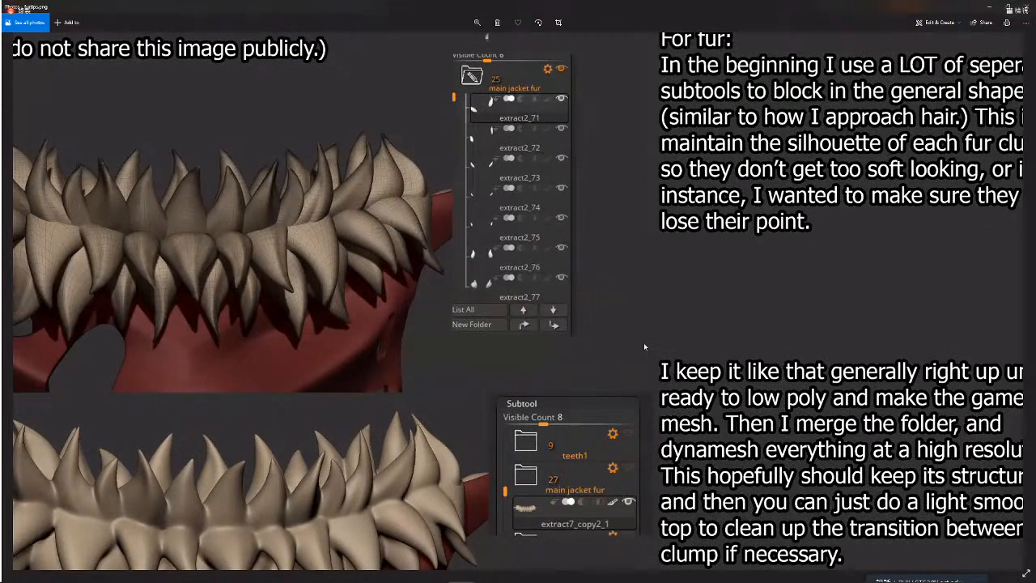
scroll(644, 346, up, 1)
scroll(644, 346, left, 1)
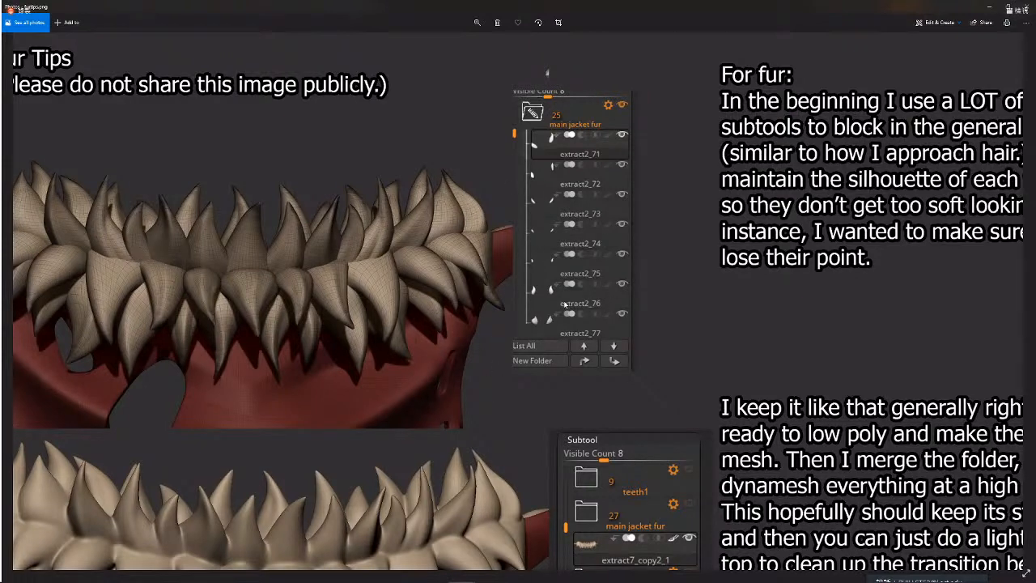
- Examine the reference's section on merging the fur folder, dynameshing at high resolution and lightly smoothing the clump transitions
drag(565, 303, 608, 267)
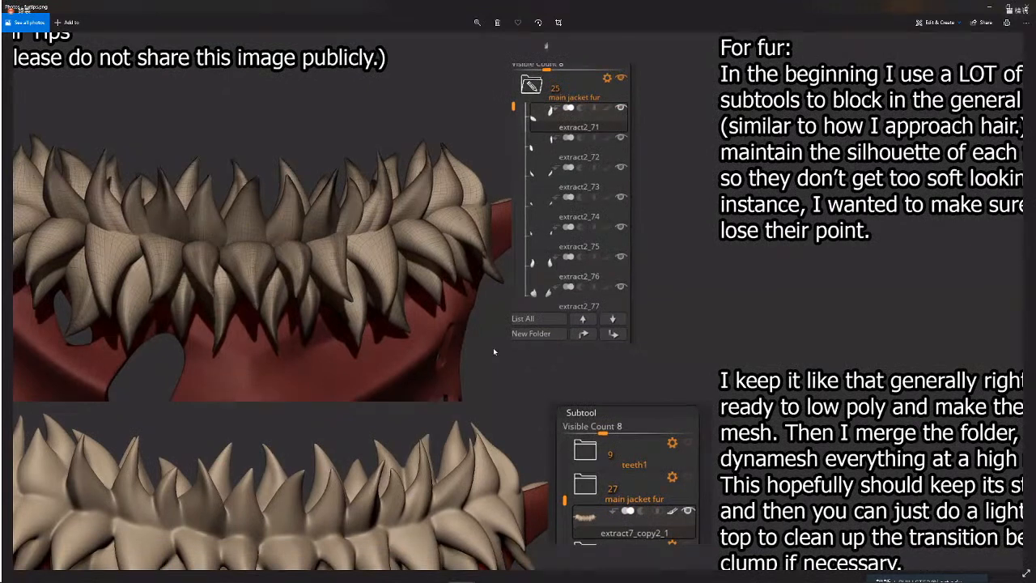
drag(624, 332, 625, 202)
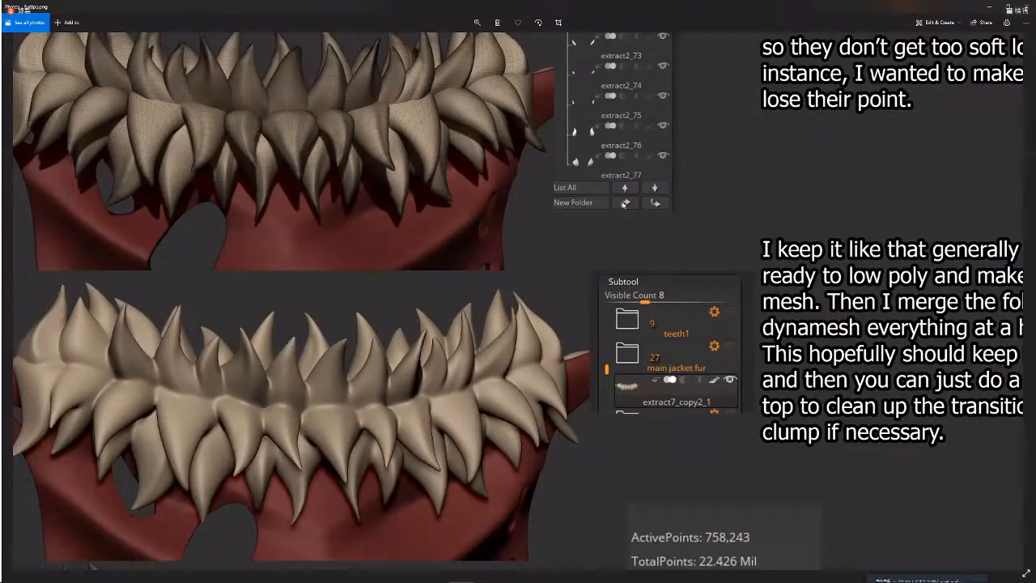
scroll(625, 201, down, 2)
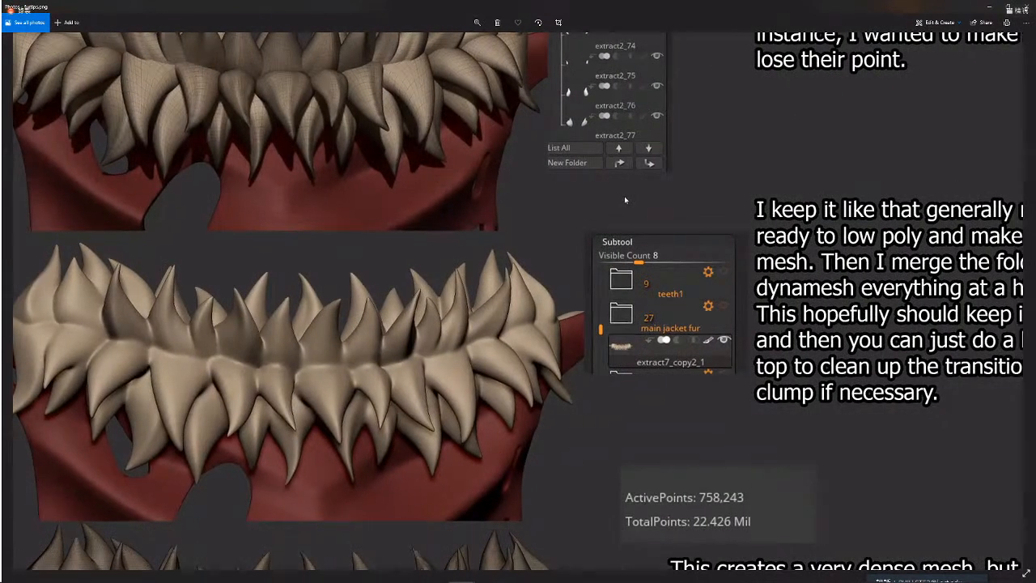
scroll(624, 194, right, 1)
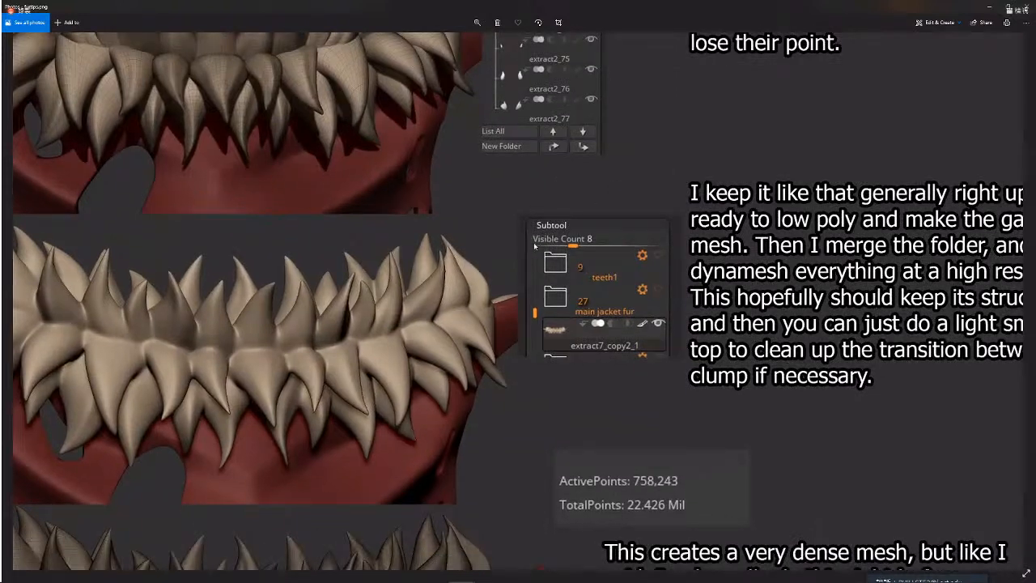
ctrl+scroll(629, 293, down, 2)
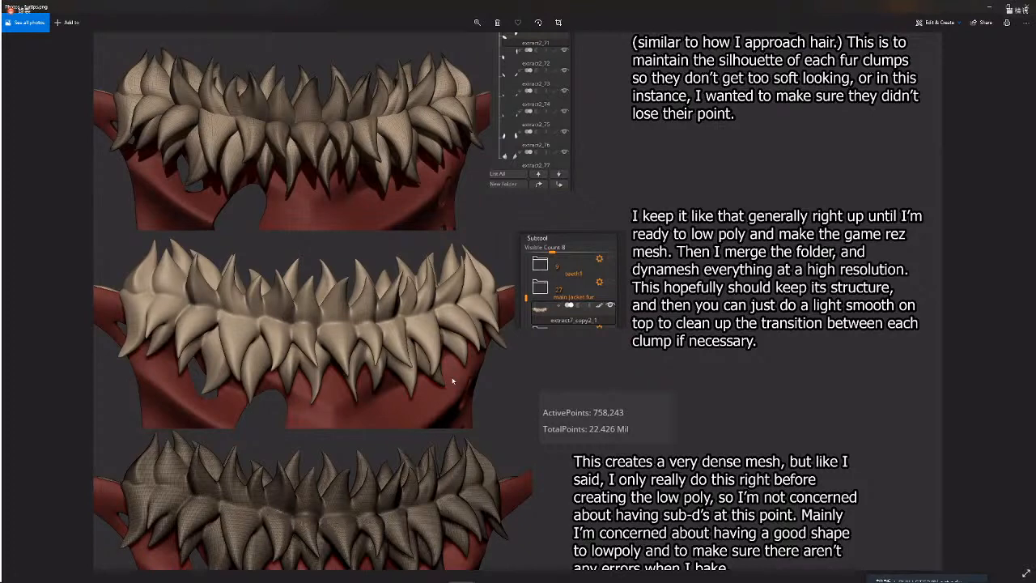
- Study the reference's closing note on dense fur meshes and zoom in on its point counts and wireframe
scroll(669, 381, down, 2)
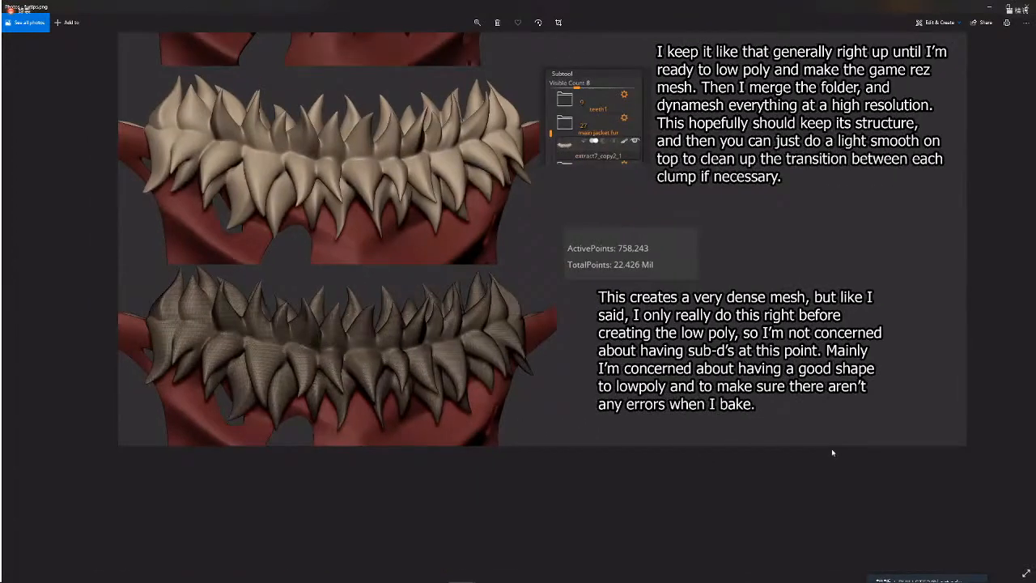
scroll(782, 407, up, 1)
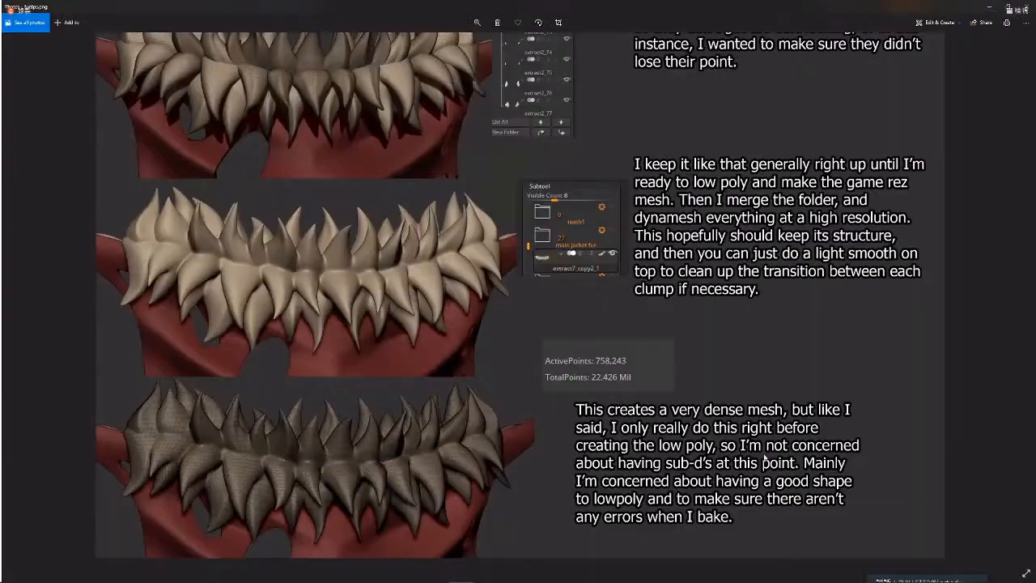
scroll(783, 393, up, 1)
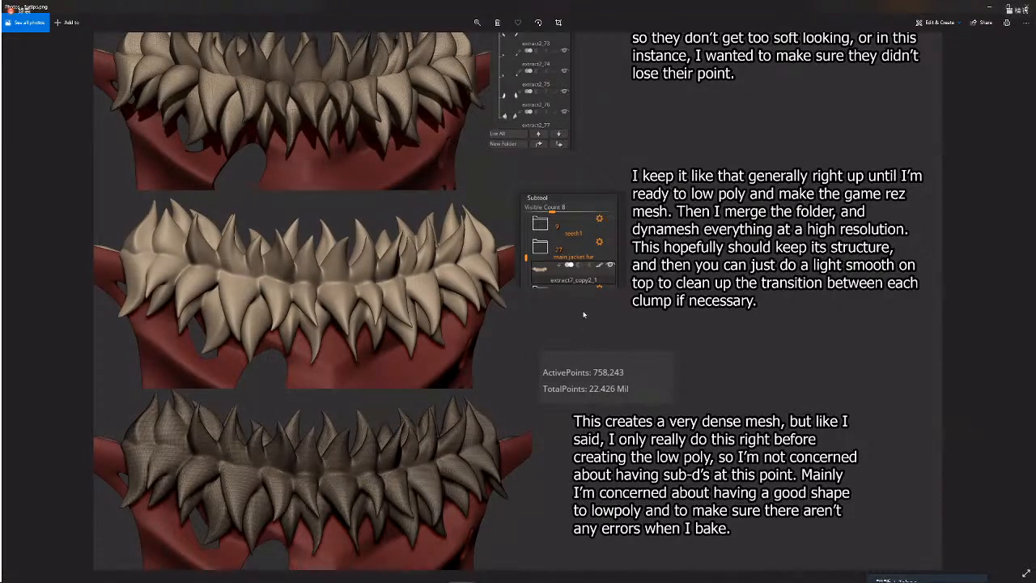
scroll(413, 452, up, 2)
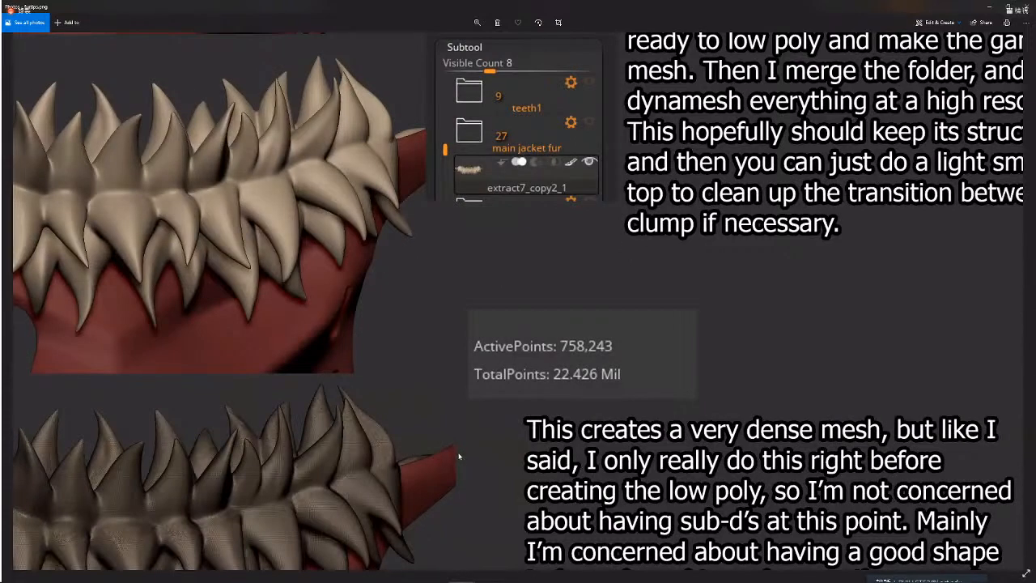
scroll(452, 429, up, 1)
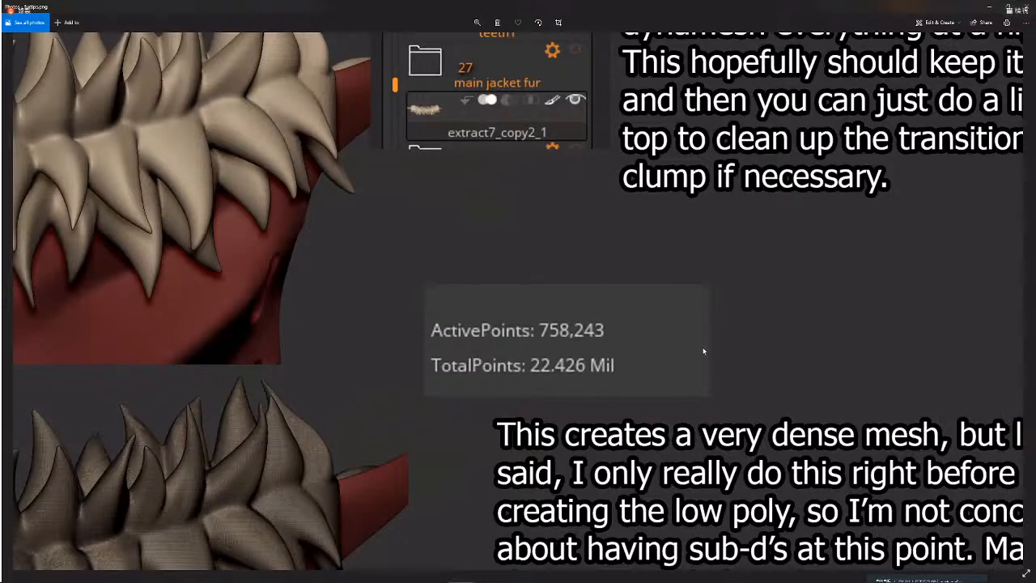
- Review the fur reference's full set of images and notes, from blocked-in clumps to the merged mesh
scroll(550, 154, down, 4)
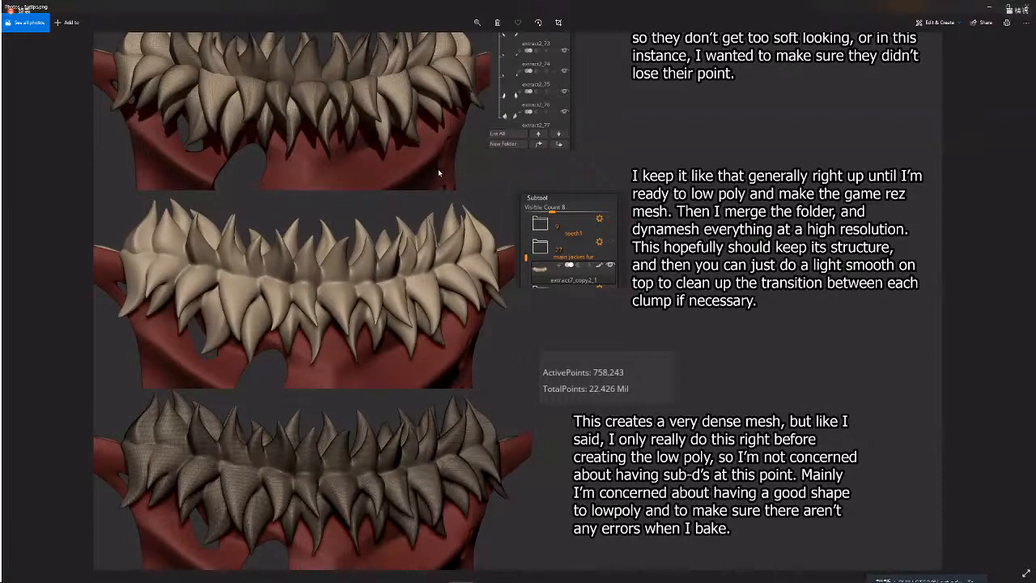
scroll(437, 167, up, 1)
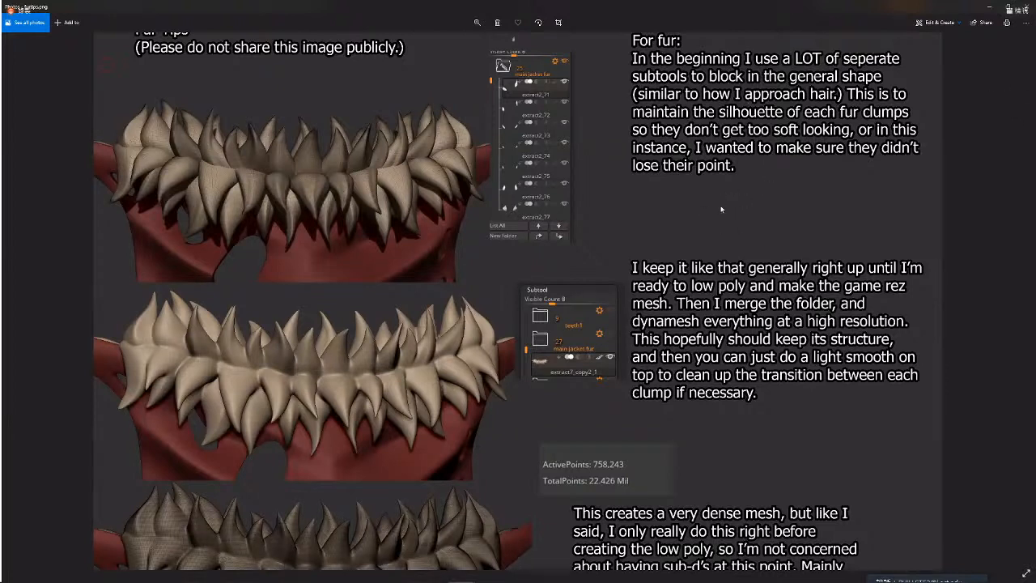
- Switch to ArtStation in the browser, search the profile's liked artworks for fur examples and open Merlin in a new tab
key(alt+Tab)
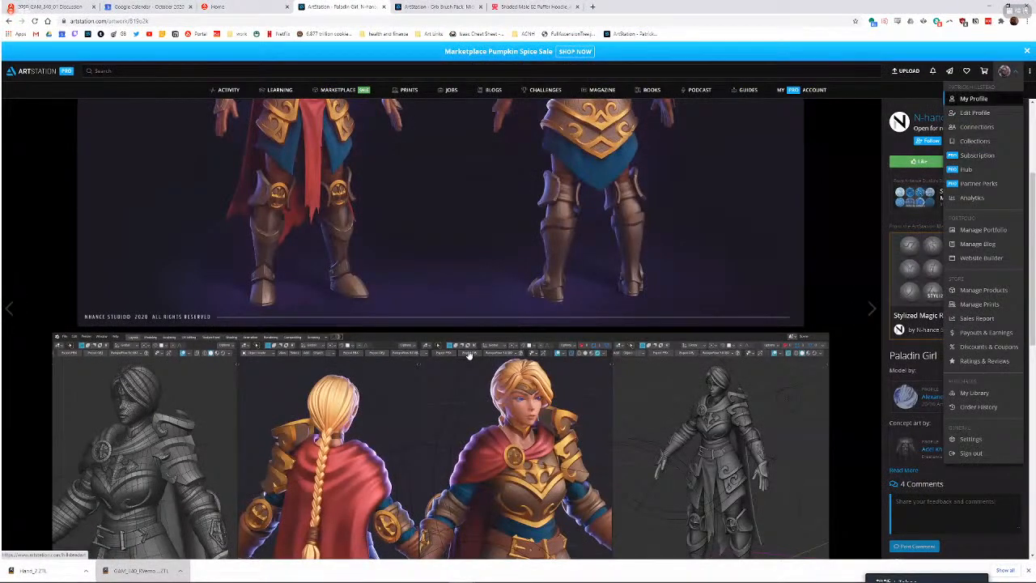
click(974, 99)
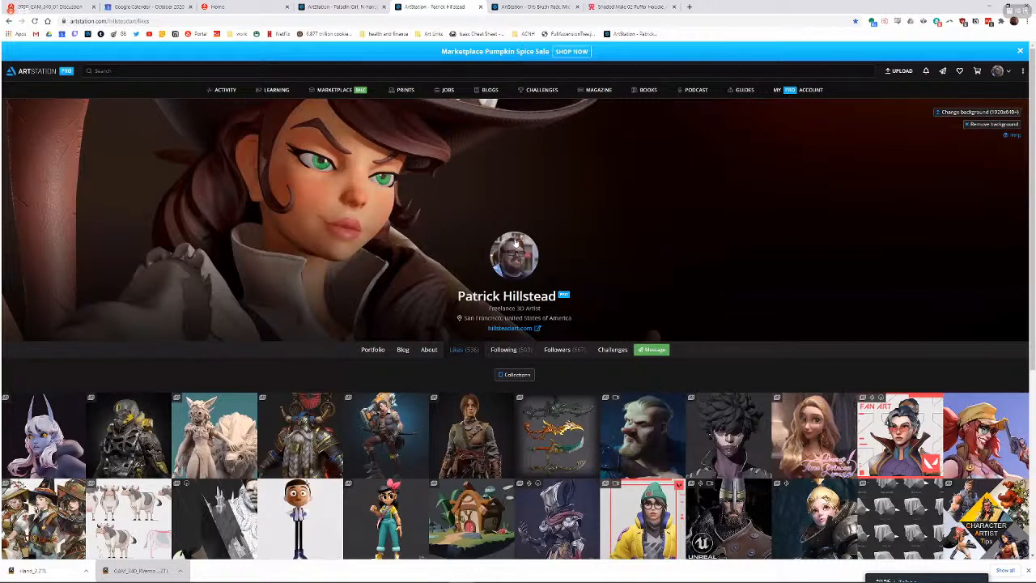
scroll(515, 243, down, 2)
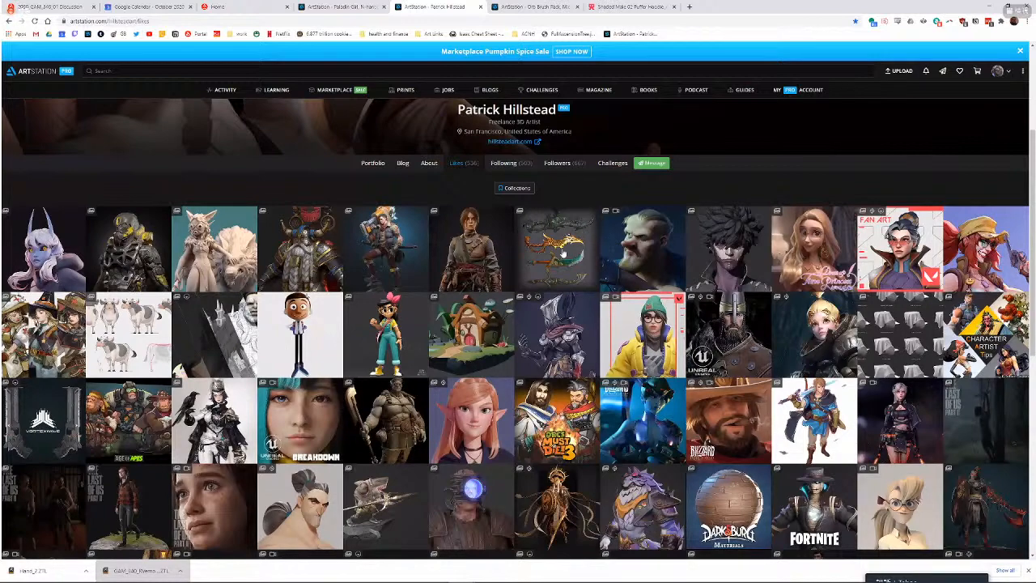
scroll(540, 244, down, 3)
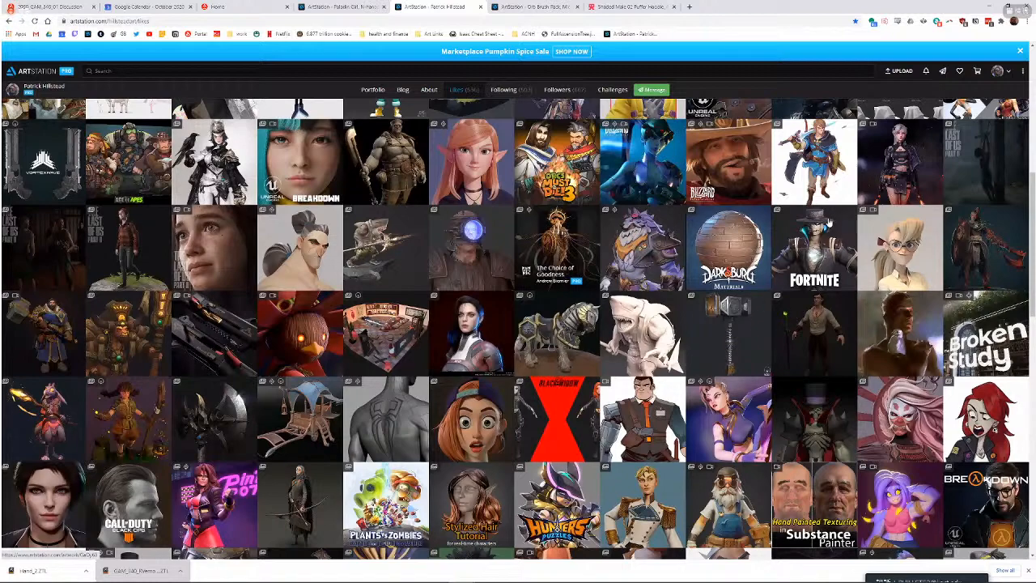
scroll(826, 225, down, 5)
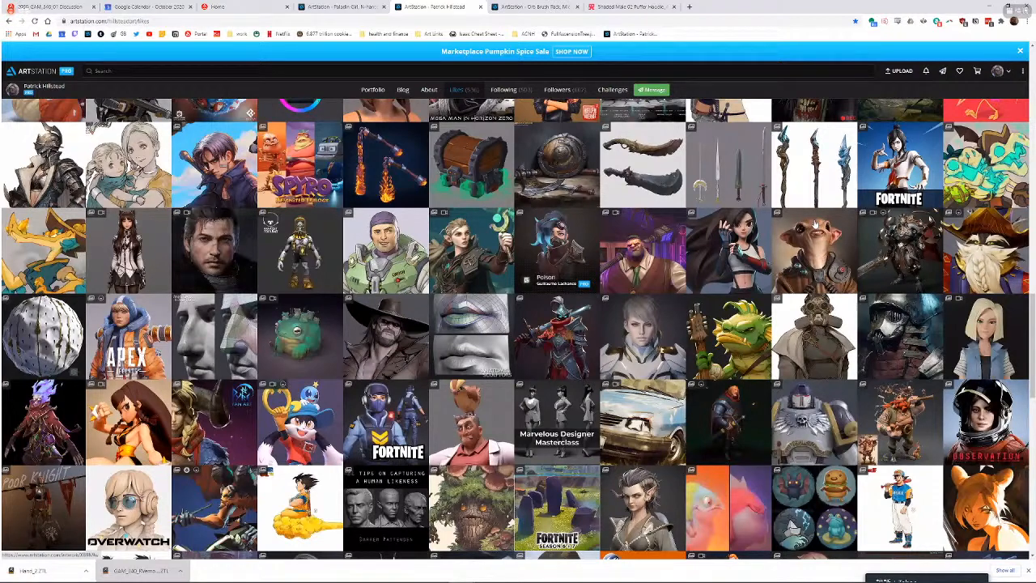
middle_click(815, 225)
- Search further through the liked artworks for sculpted fur and hair, opening Sculpt practice in a new tab
scroll(815, 225, down, 3)
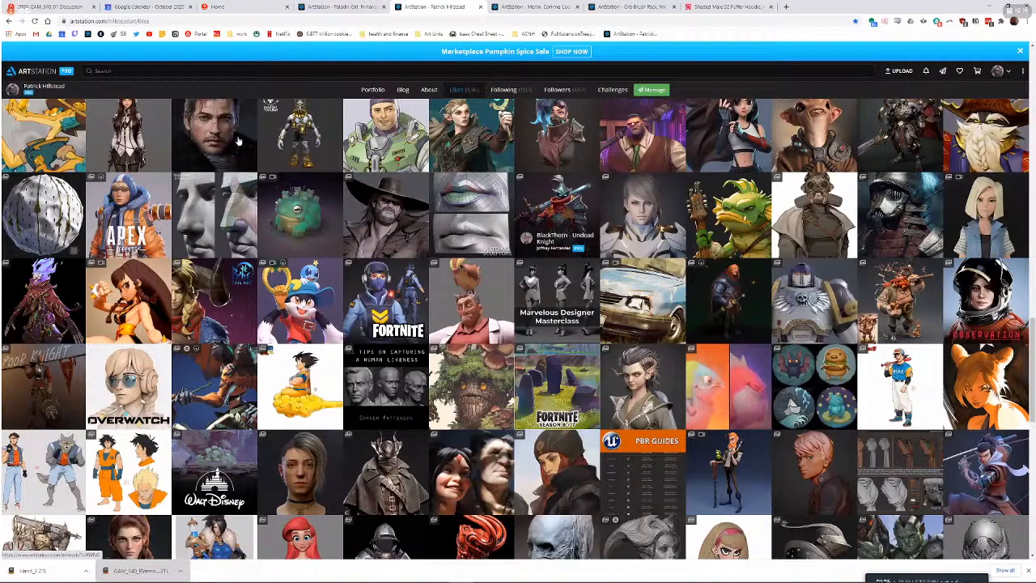
scroll(552, 305, down, 10)
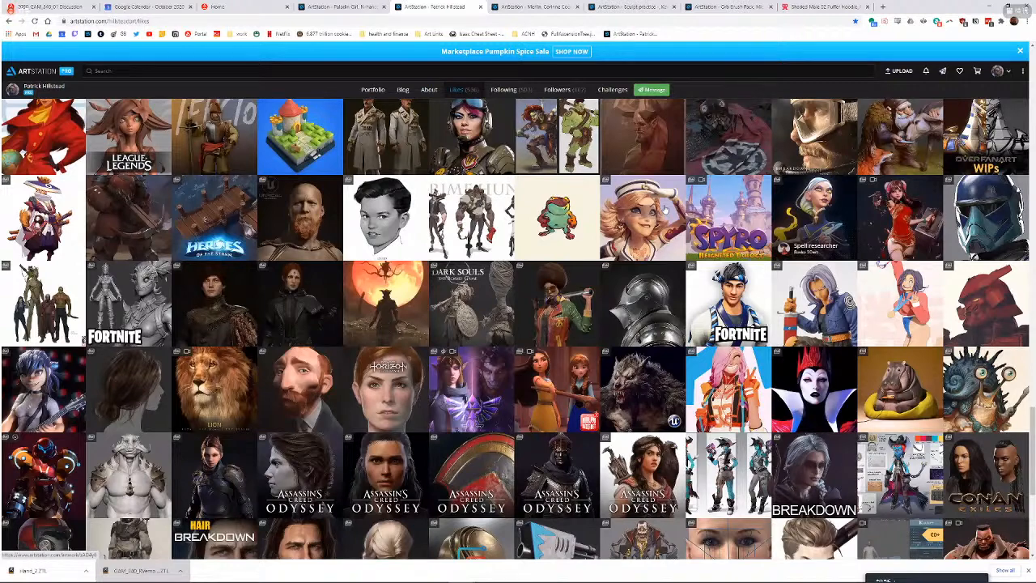
scroll(665, 209, down, 3)
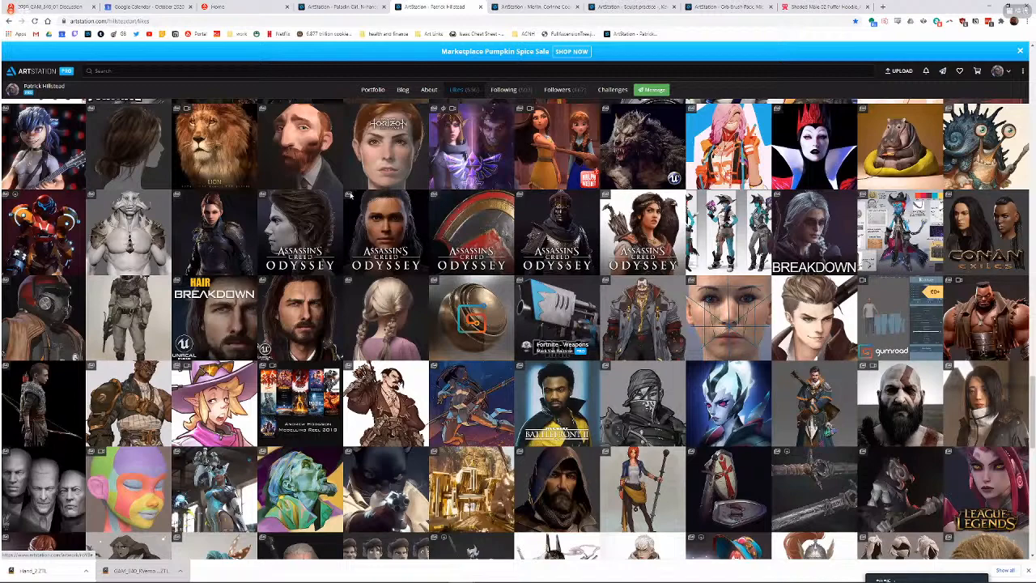
scroll(907, 295, down, 10)
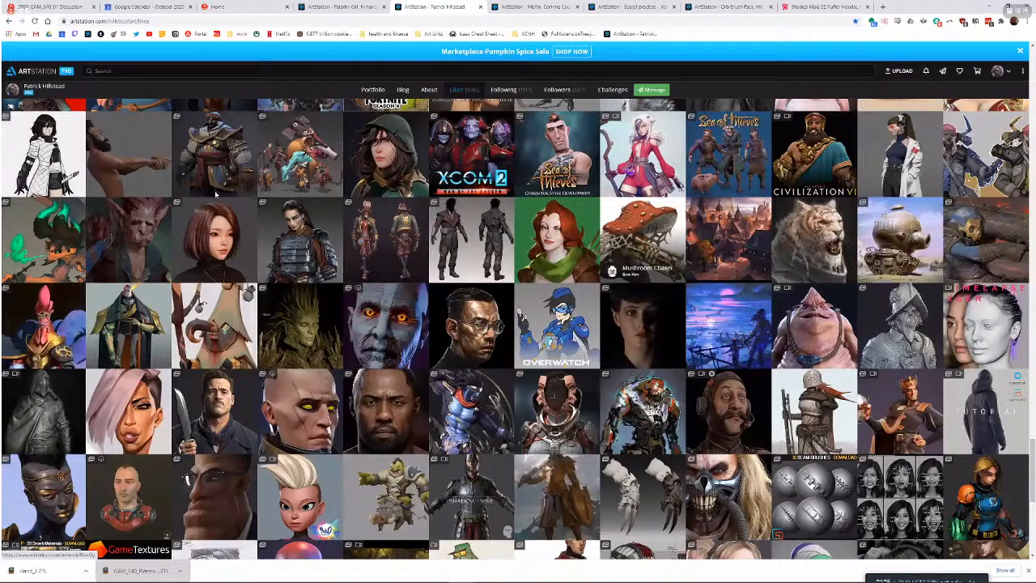
key(Home)
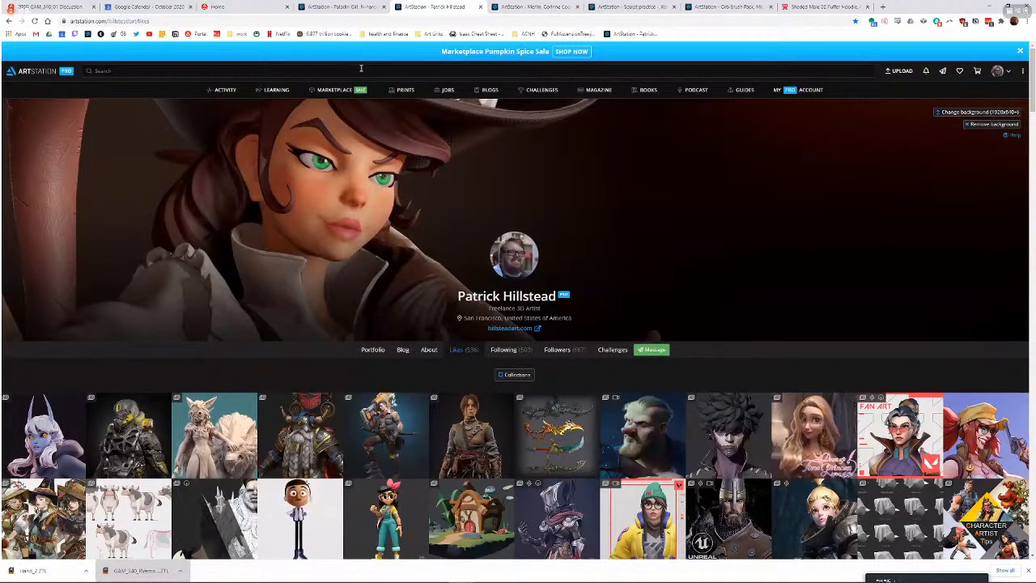
- Check the Character collection for Lady Hammer, search ArtStation for "mei" and open the clay sculpt with the knit hat and braid
key(alt+Left)
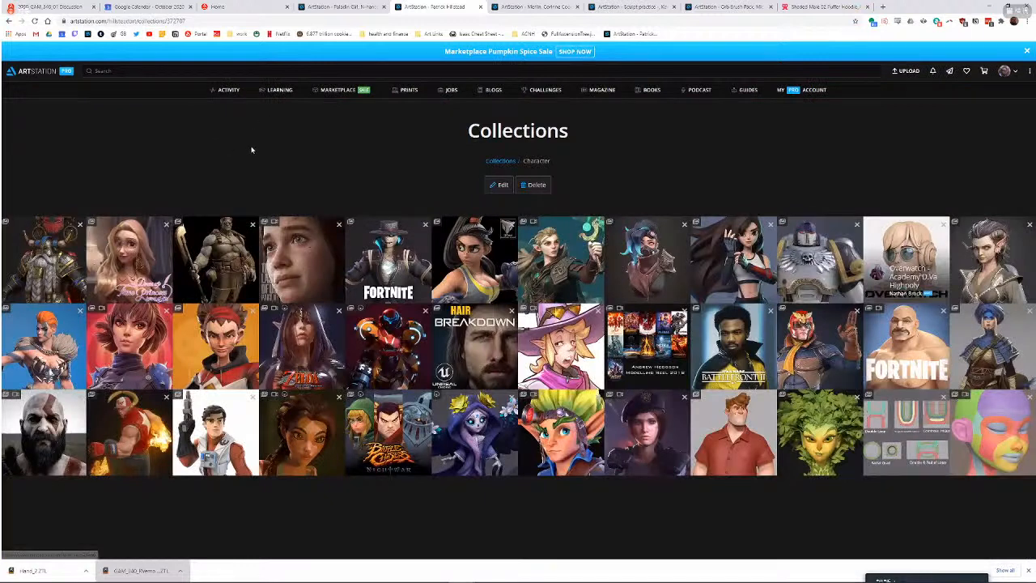
click(580, 73)
text(mei)
key(Return)
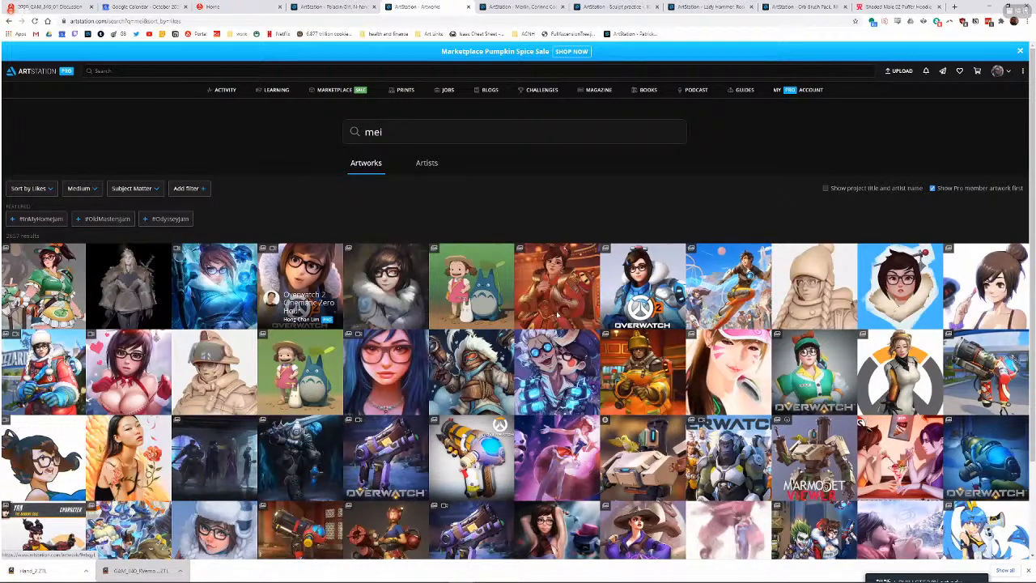
middle_click(814, 287)
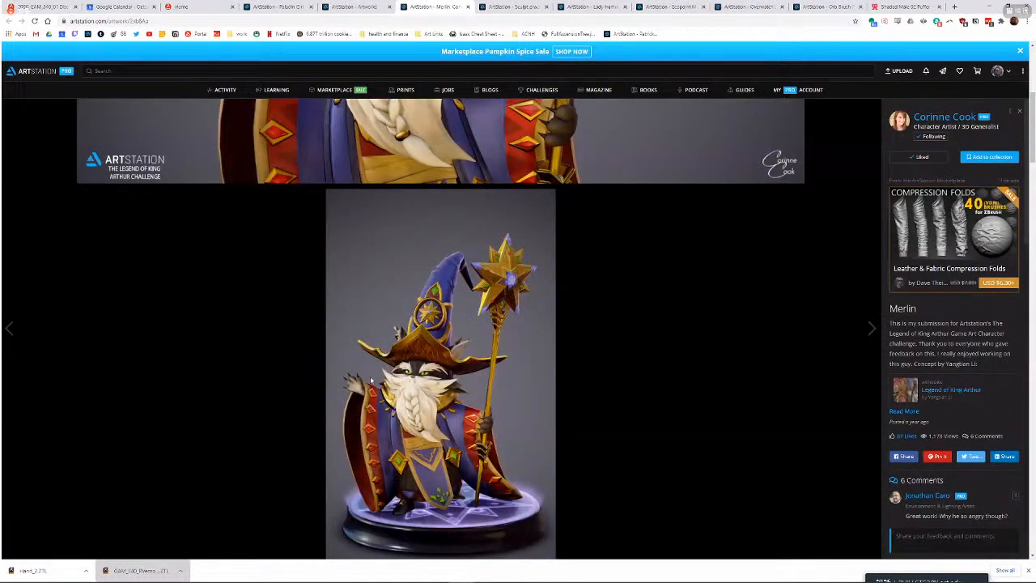
- Examine the Merlin artwork's low-poly and high-poly views for how the tail, beard and fur tufts are sculpted
scroll(371, 380, down, 5)
scroll(371, 370, down, 5)
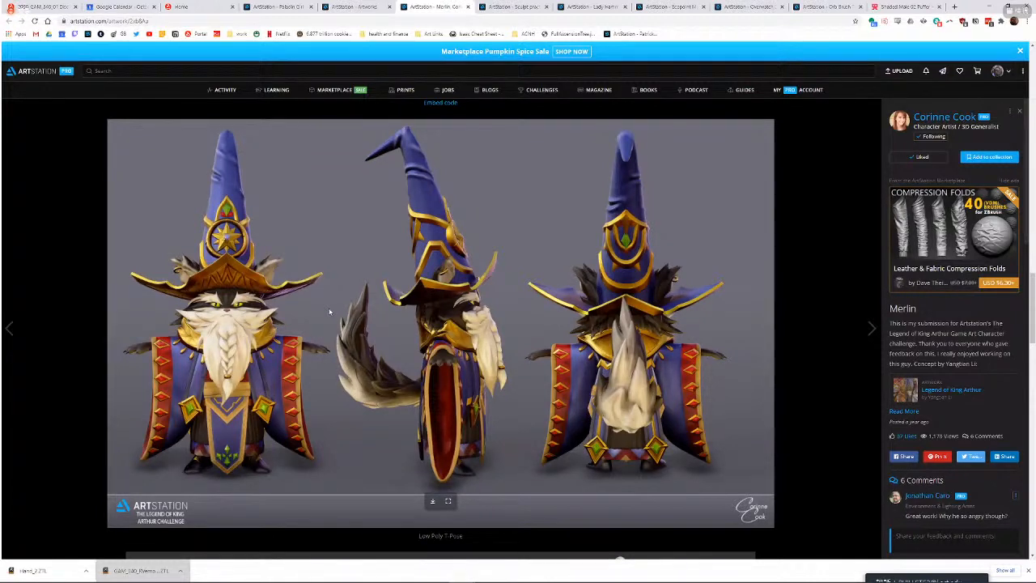
scroll(336, 328, down, 7)
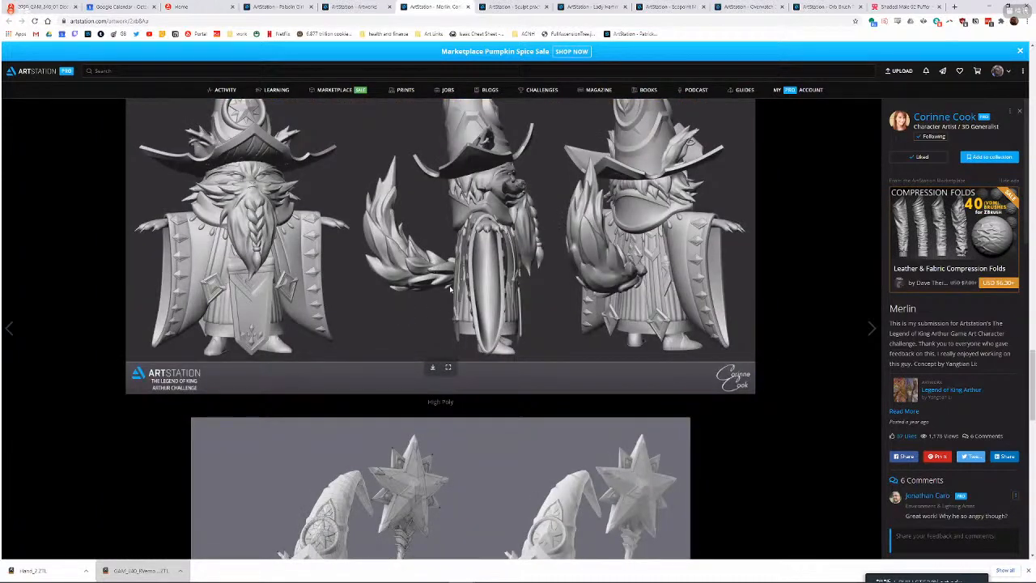
scroll(601, 281, down, 4)
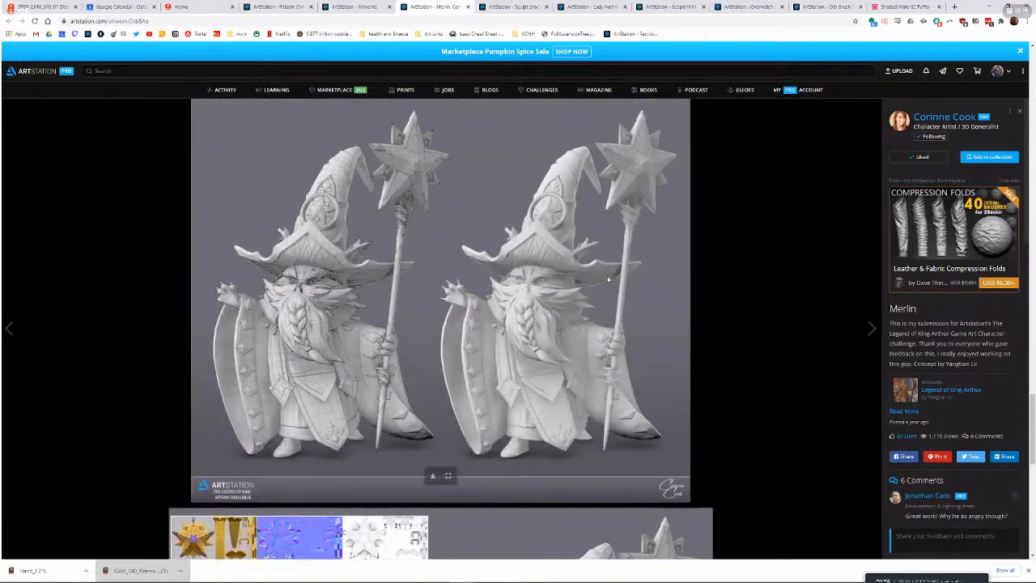
scroll(598, 279, down, 3)
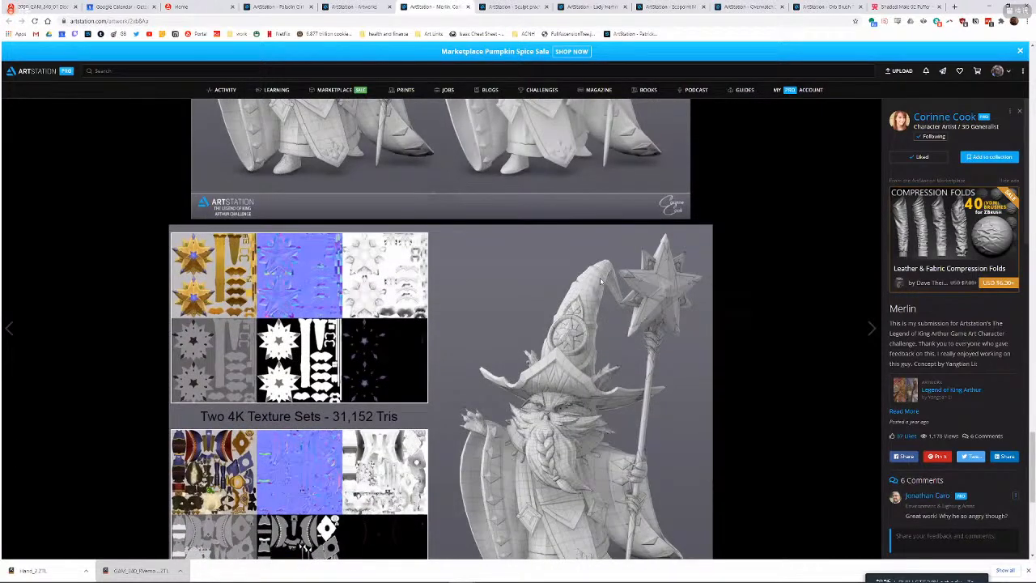
scroll(438, 211, up, 3)
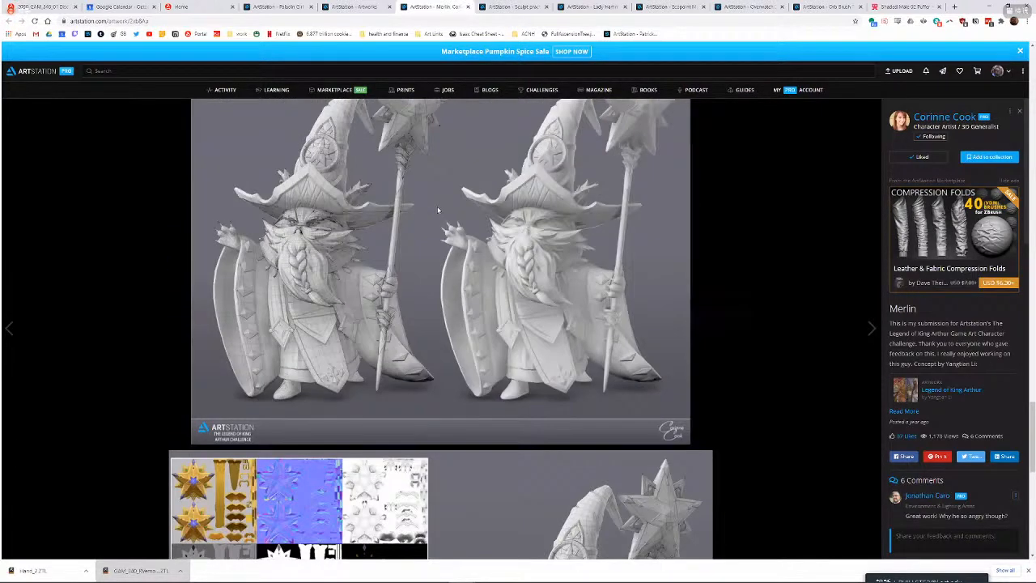
scroll(379, 186, up, 1)
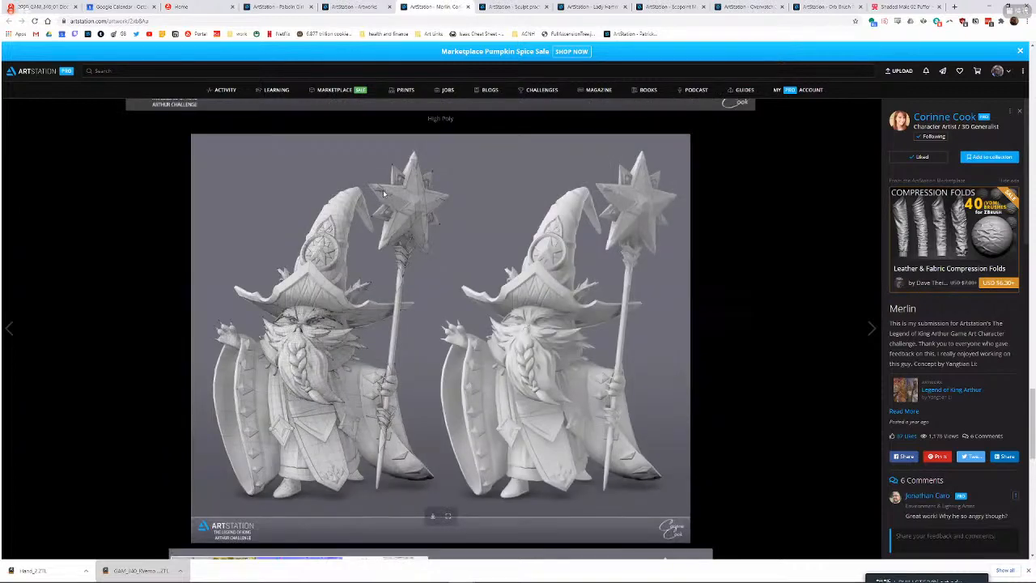
scroll(383, 193, up, 2)
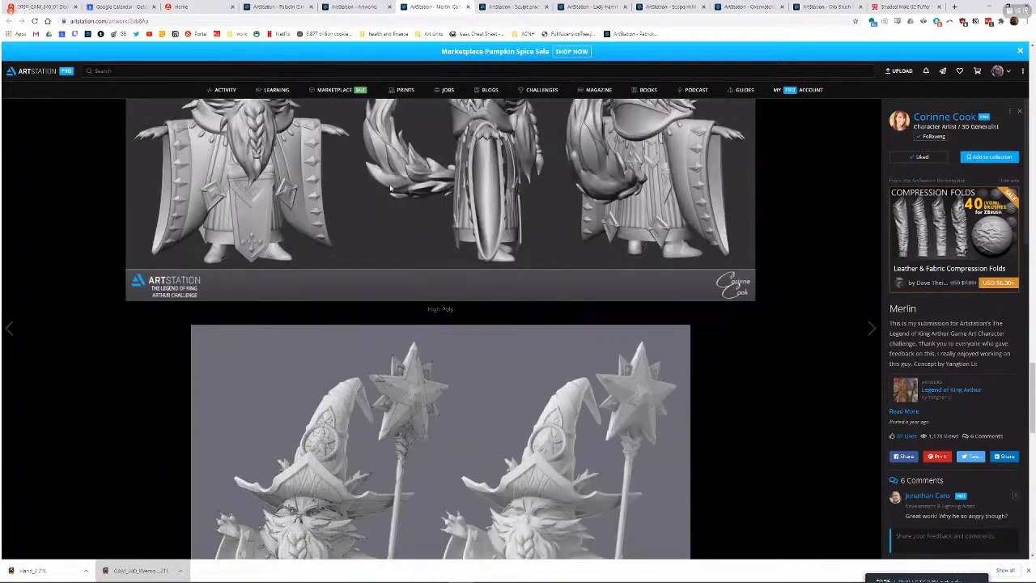
scroll(390, 188, up, 1)
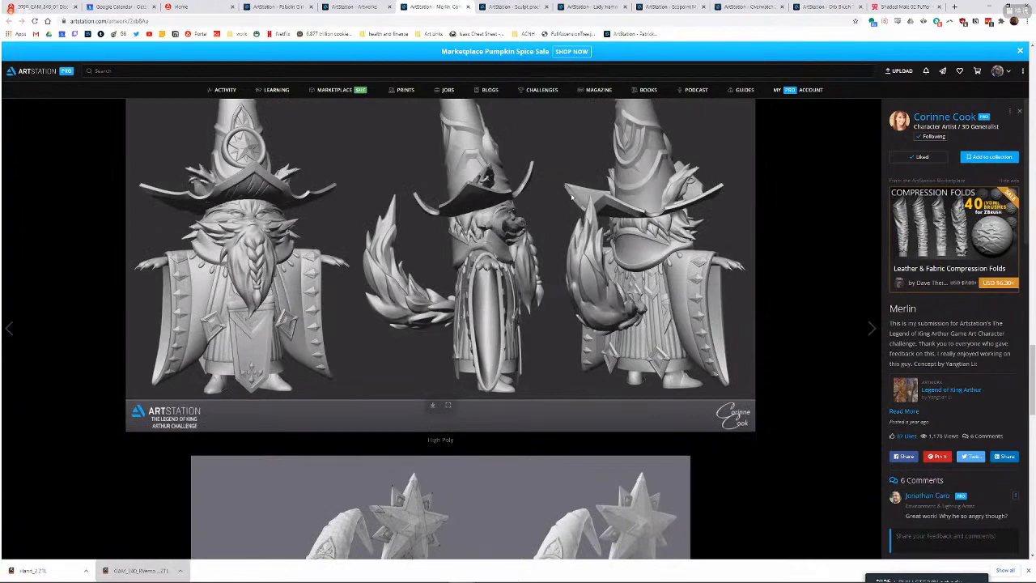
- Study the layered hair clumps on the short-haired character in the Sculpt practice artwork
key(alt+Tab)
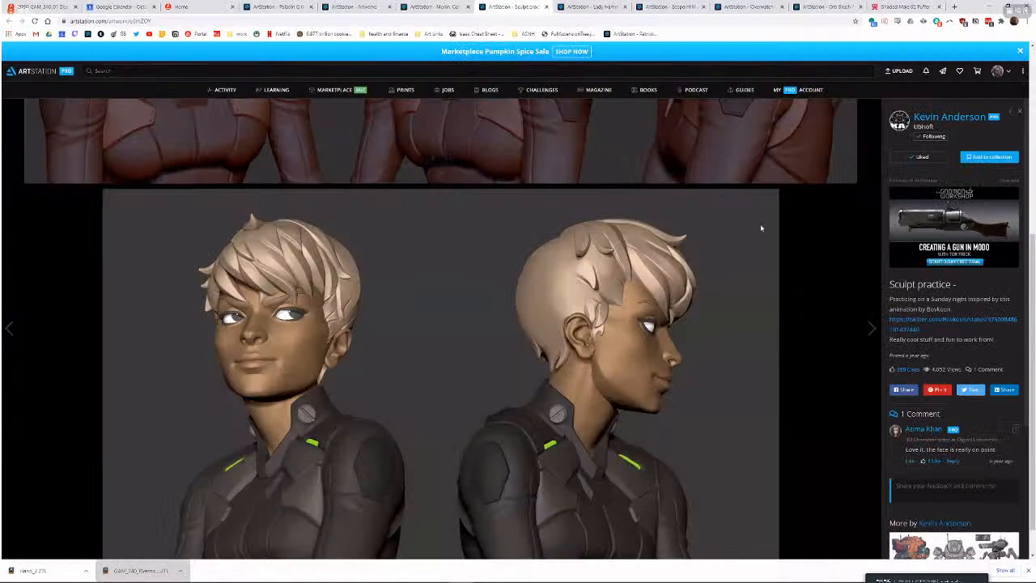
scroll(743, 218, down, 1)
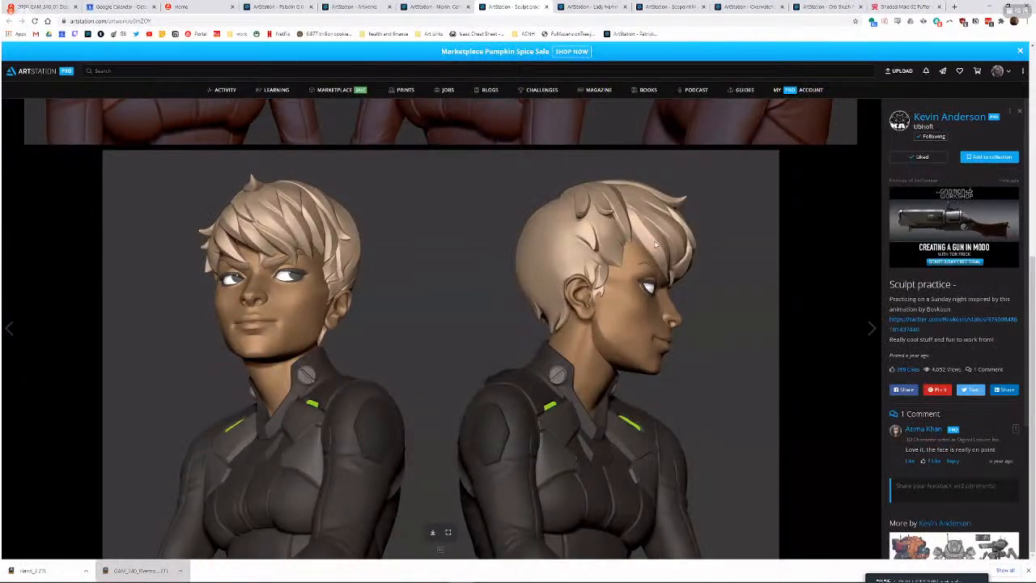
- Study the fur collar and trim in the Lady Hammer artwork, enlarging its turnaround image for the clump shapes
key(ctrl+Tab)
scroll(631, 329, down, 1)
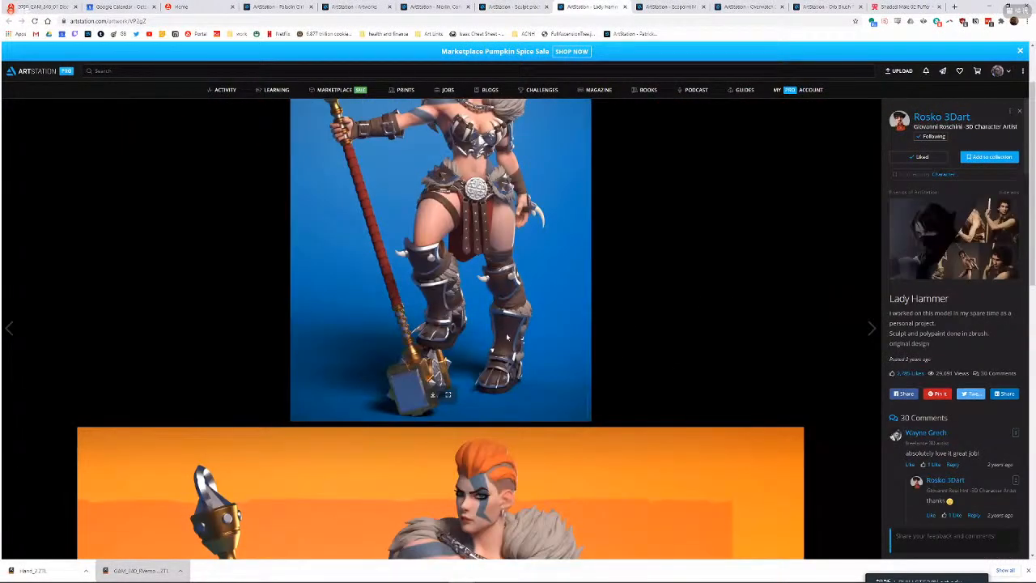
scroll(505, 324, down, 3)
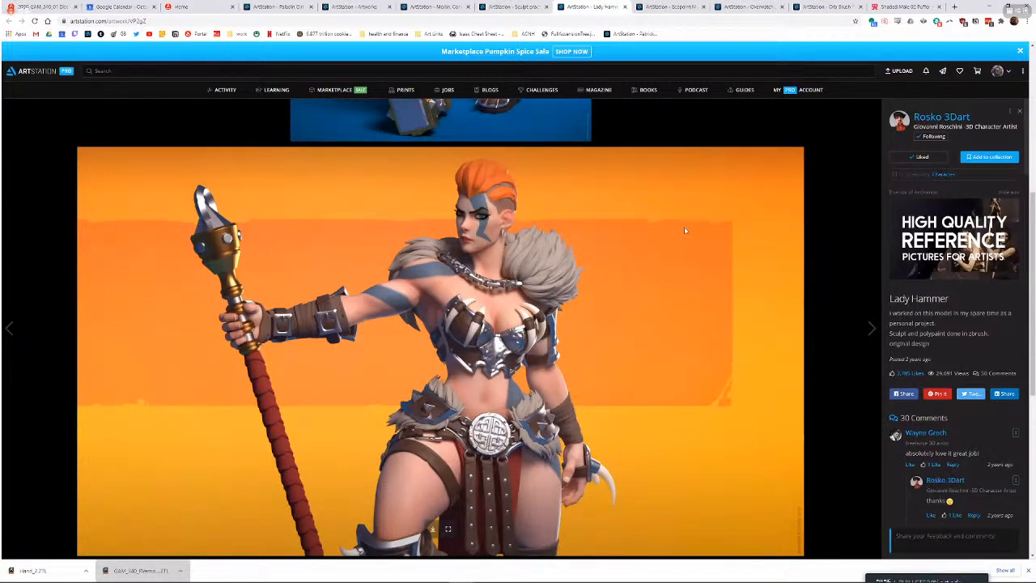
scroll(684, 243, down, 3)
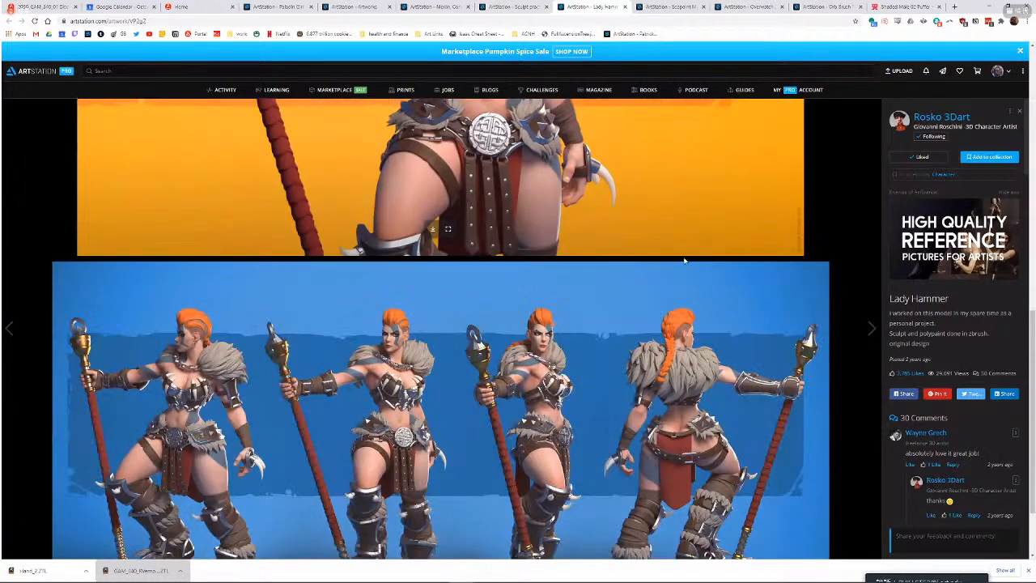
click(356, 240)
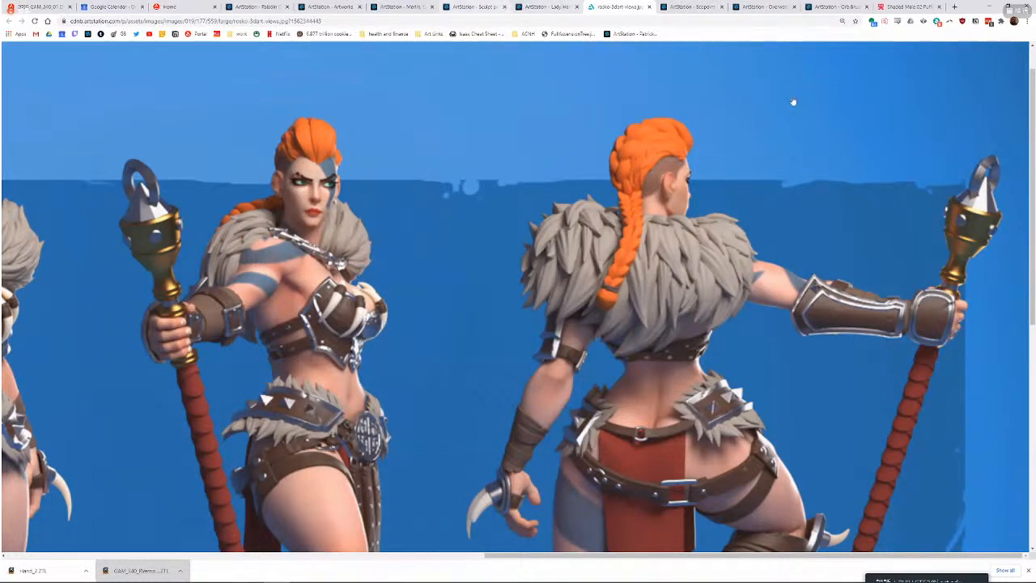
key(ctrl+shift+Tab)
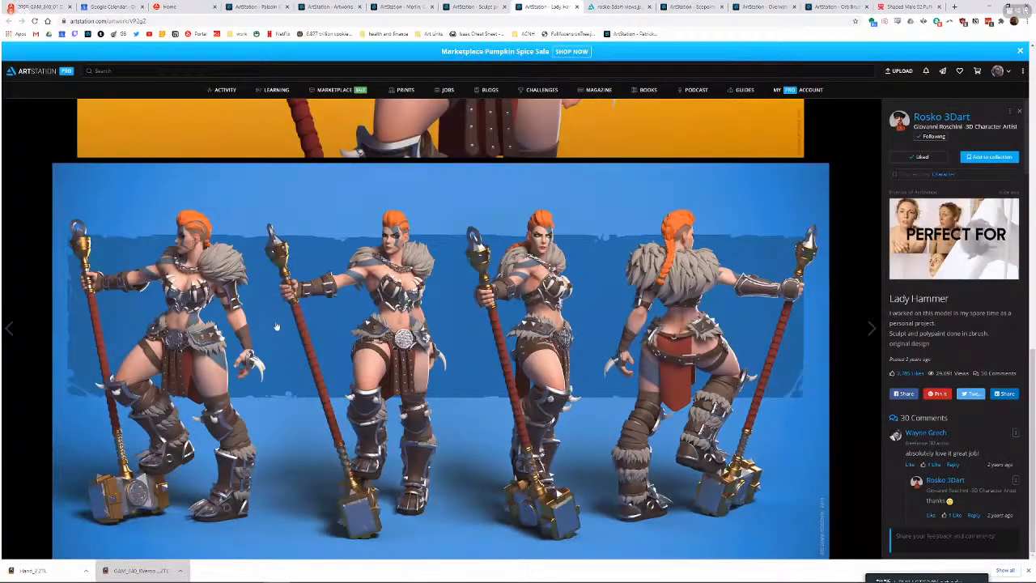
- Open the Spyro Reignited Trilogy album in the artist's portfolio and examine the fur hood and cuffs in the Shamans artwork
key(alt+Left)
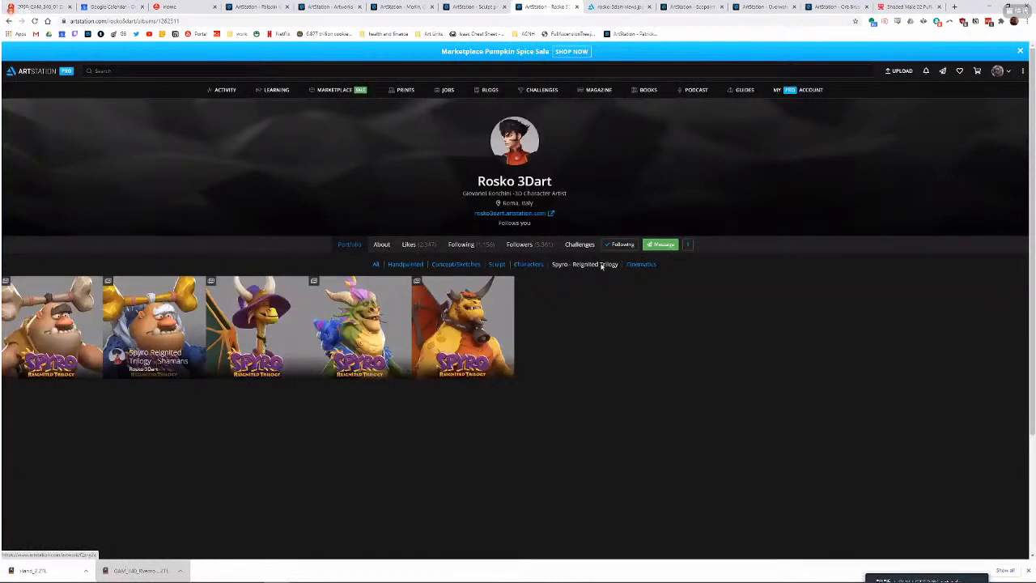
scroll(463, 241, down, 10)
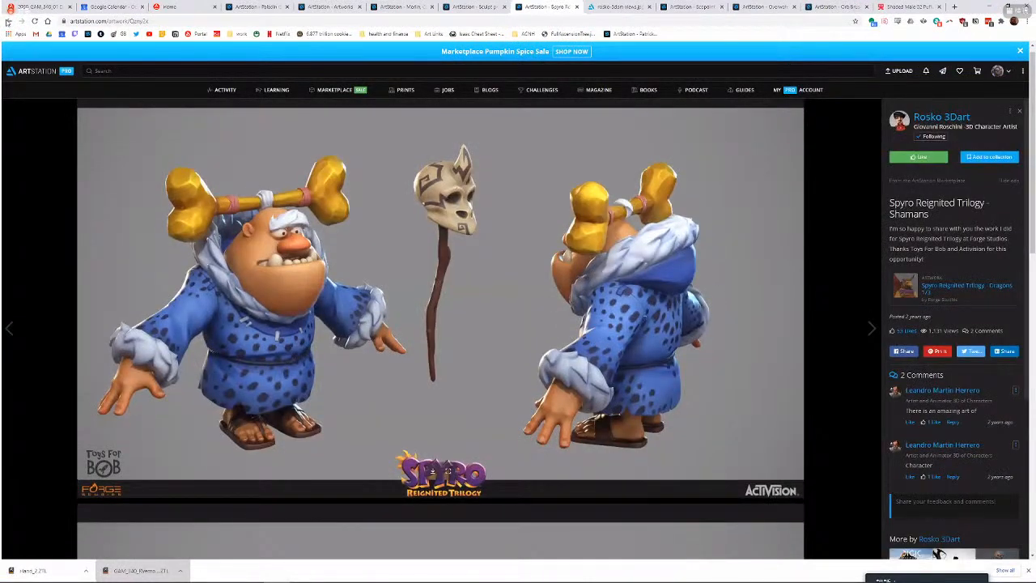
click(8, 22)
scroll(491, 256, down, 1)
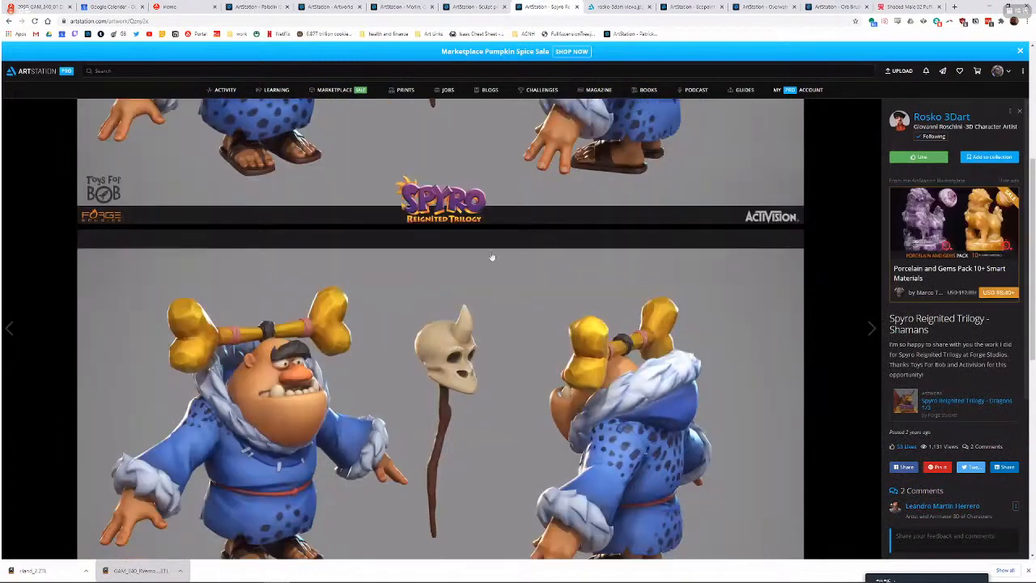
scroll(400, 299, down, 2)
- Open the Spyro Reignited Trilogy - Cavemen artwork and examine the ragged edges of the tunics
key(Left)
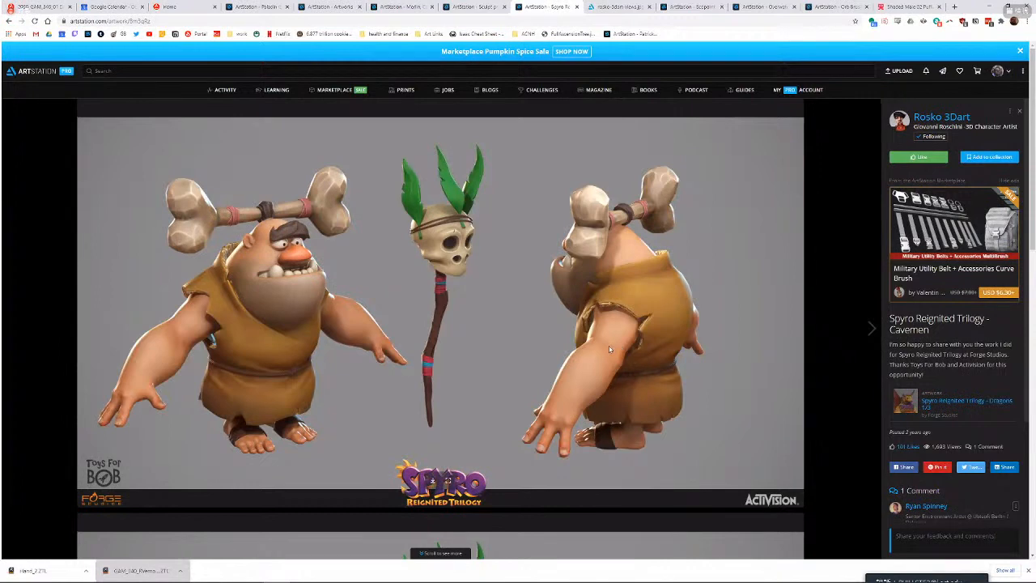
scroll(599, 351, down, 3)
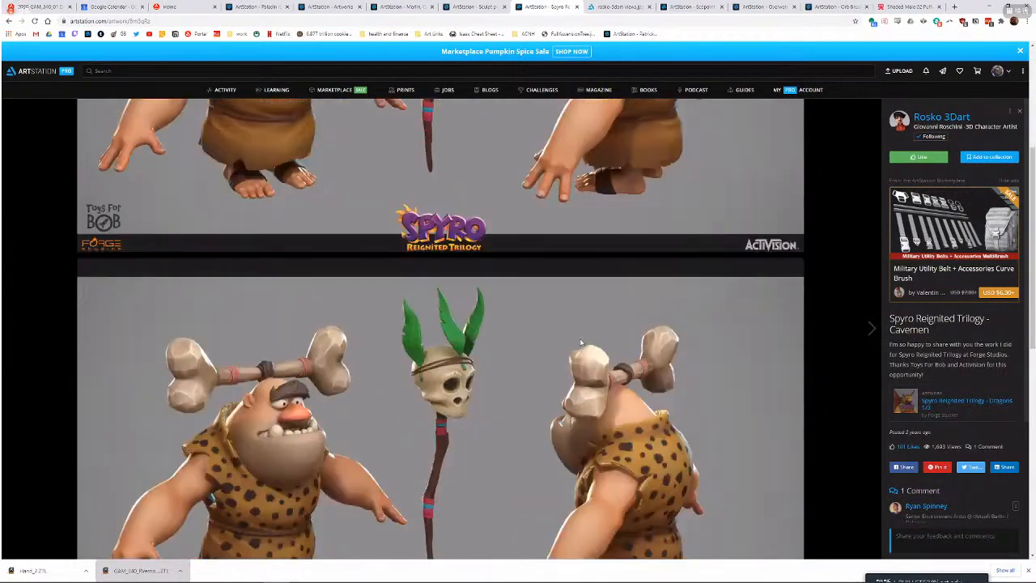
- Check the red beard in the Cavemen artwork and the enlarged fur collar turnaround, and bring up the Ecopoint Mei Highpoly artwork
scroll(571, 337, down, 7)
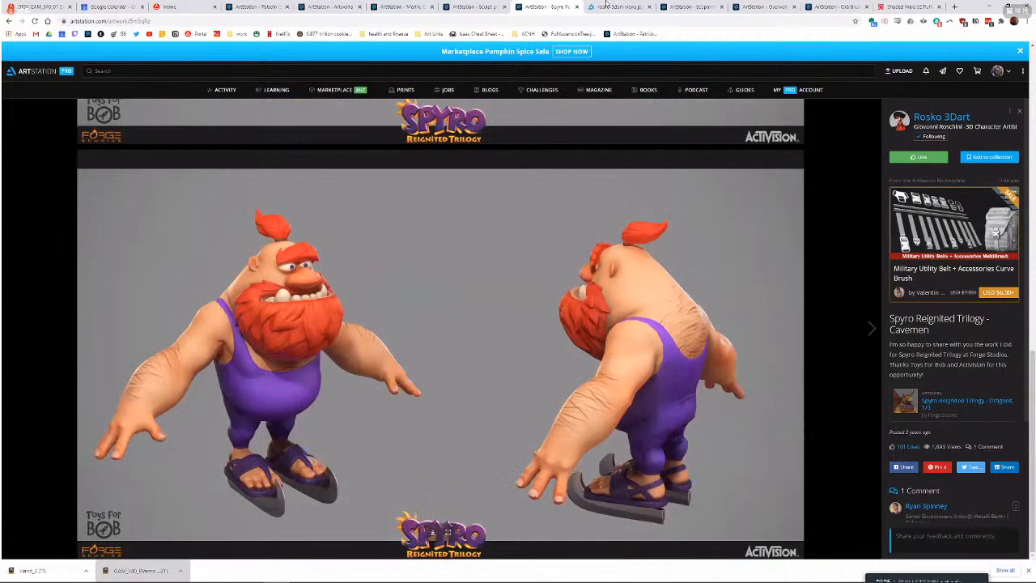
click(615, 6)
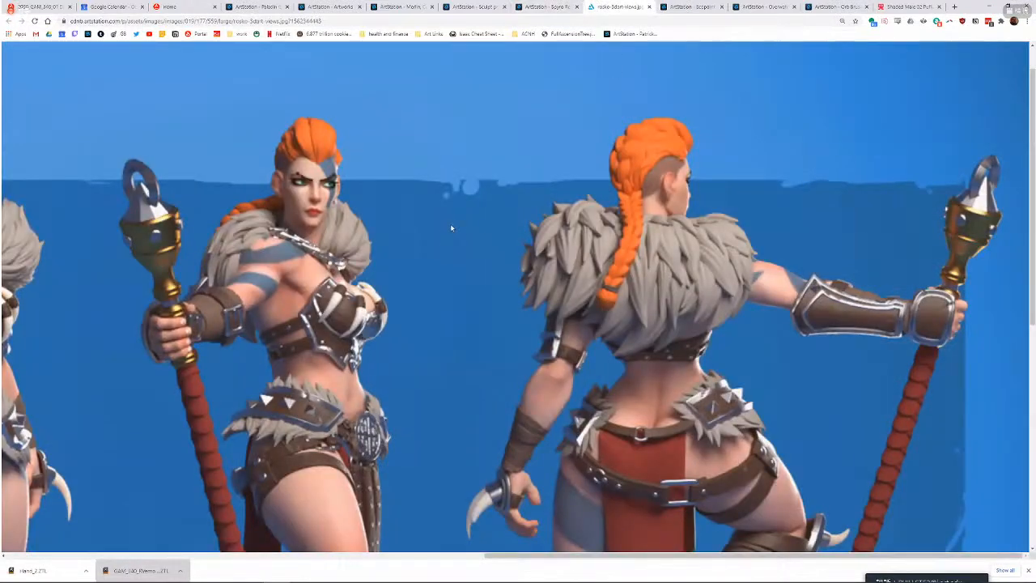
key(ctrl+Tab)
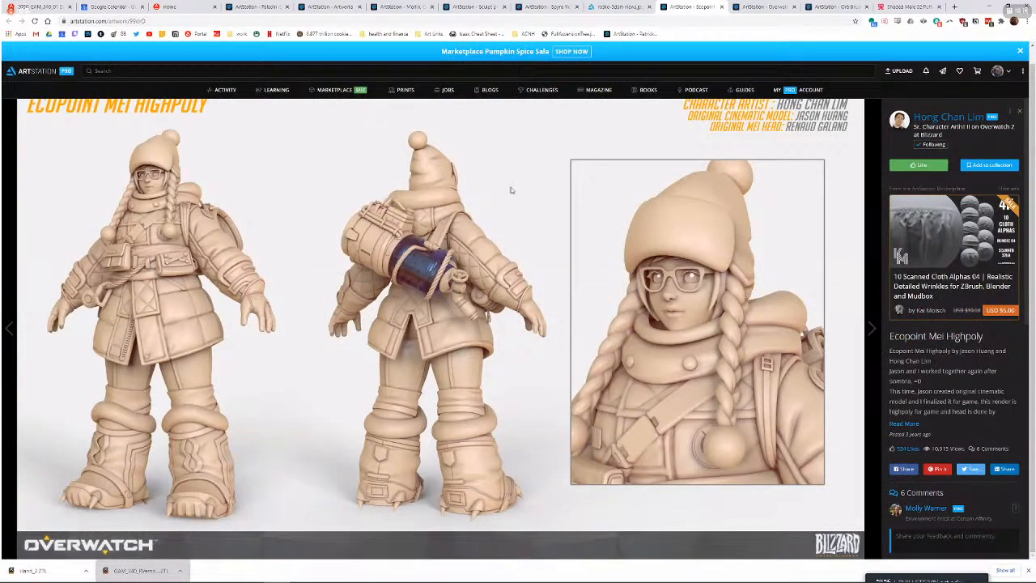
- Open the portfolio of the Ecopoint Mei Highpoly artist and browse it for sculpts with fur
click(930, 118)
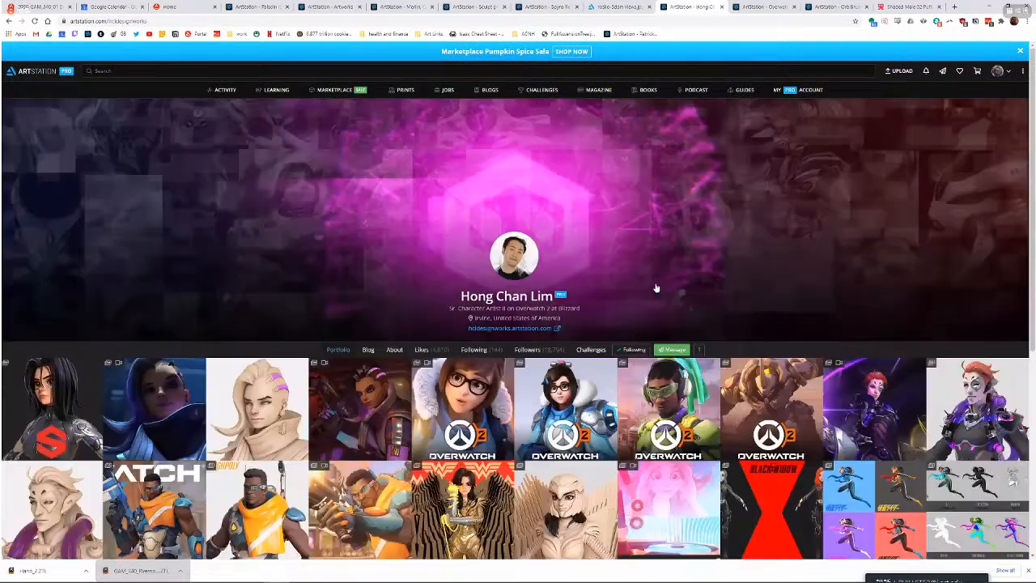
scroll(432, 214, down, 2)
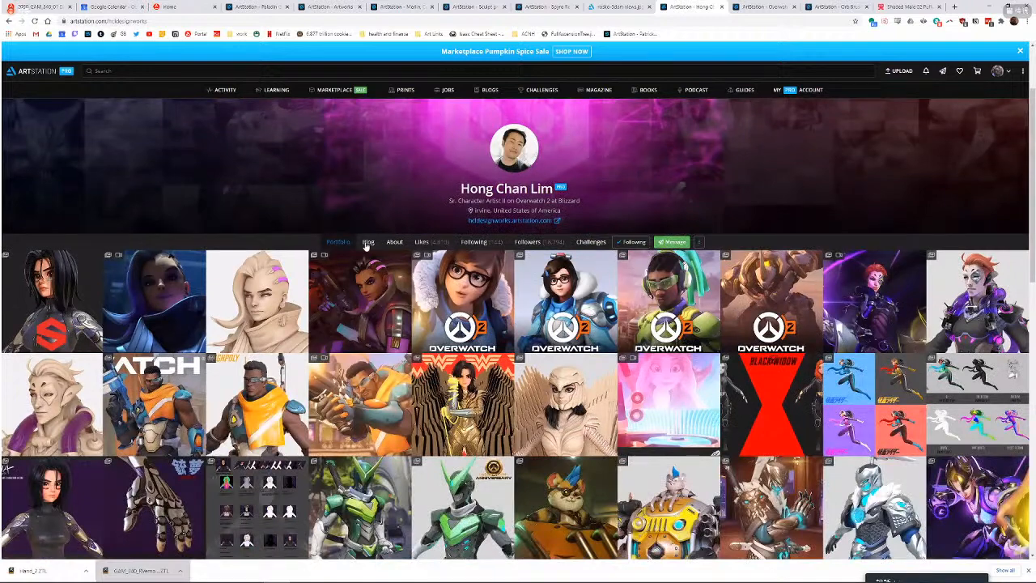
scroll(399, 215, down, 5)
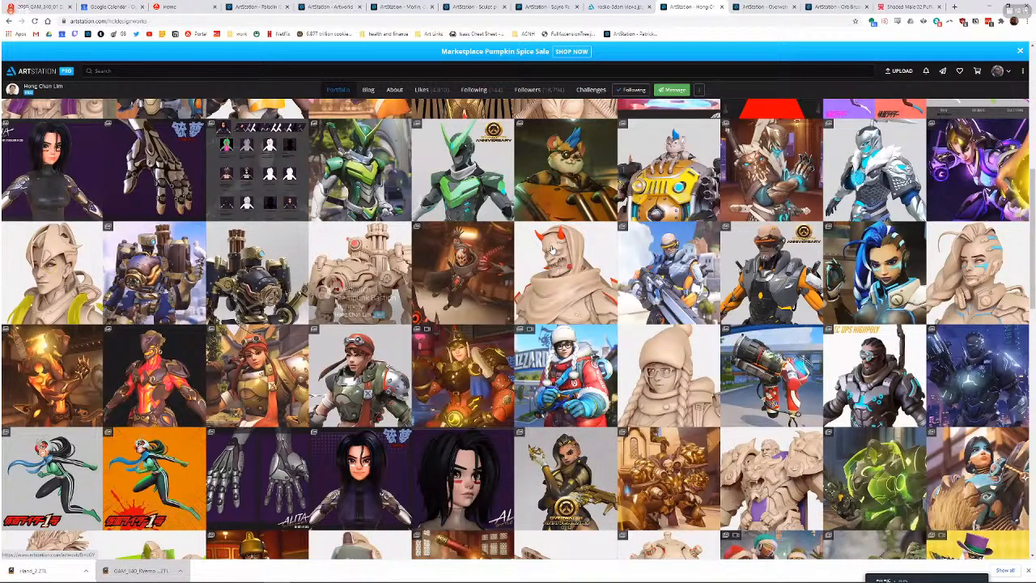
scroll(551, 251, down, 5)
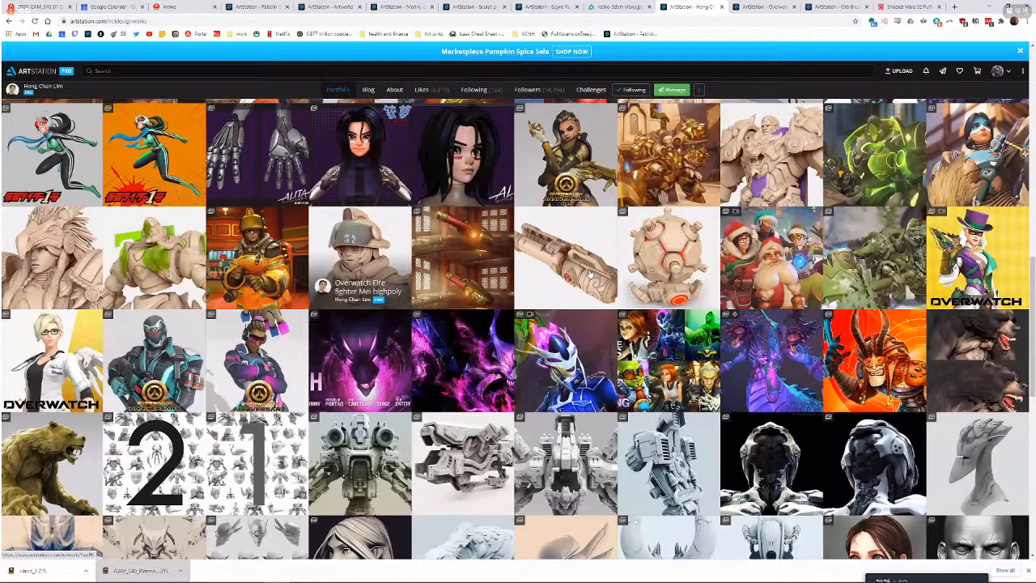
scroll(683, 293, down, 10)
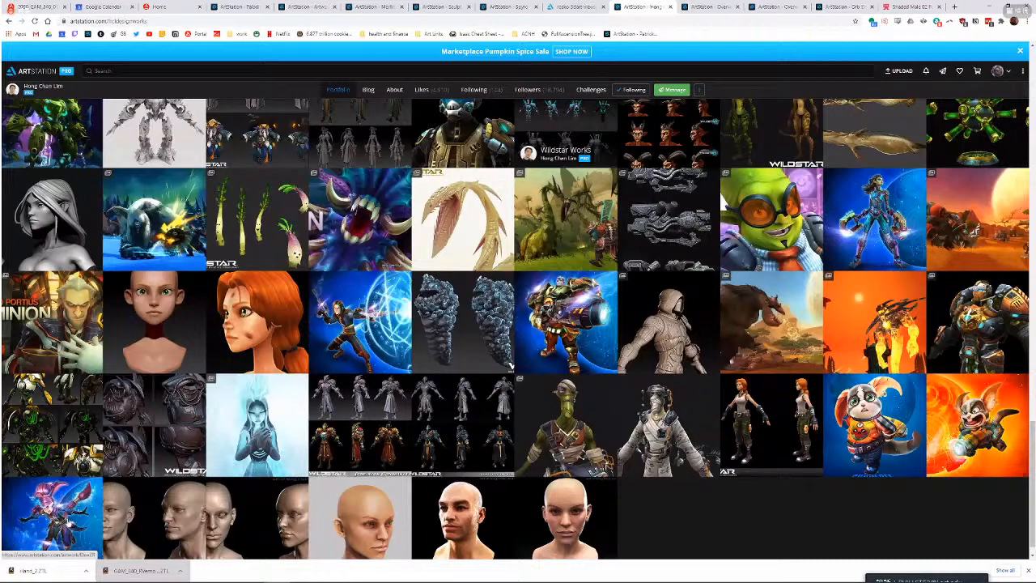
scroll(286, 399, up, 10)
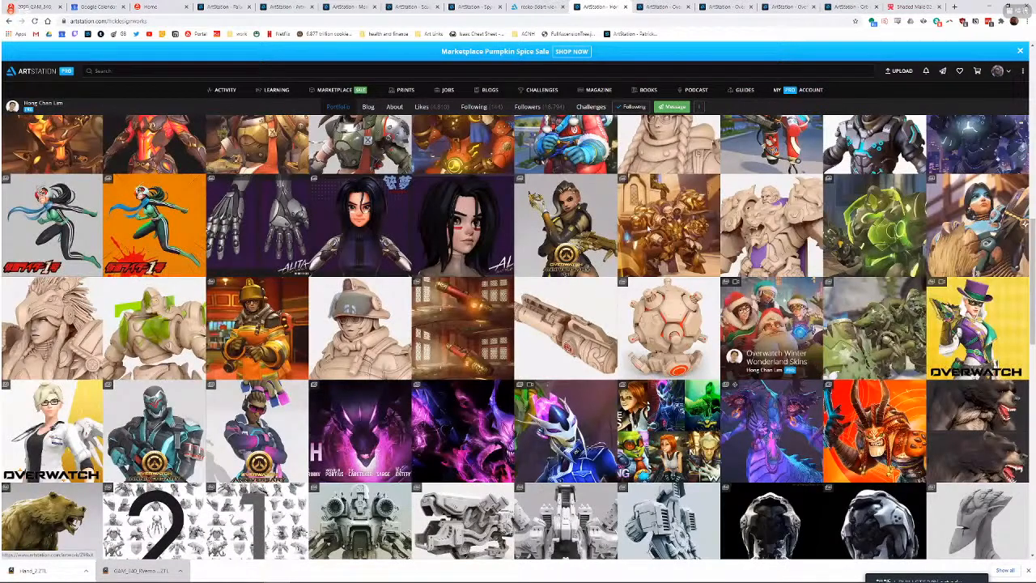
- Open the Bear study artwork and examine how its fur is grouped into clumps
click(773, 328)
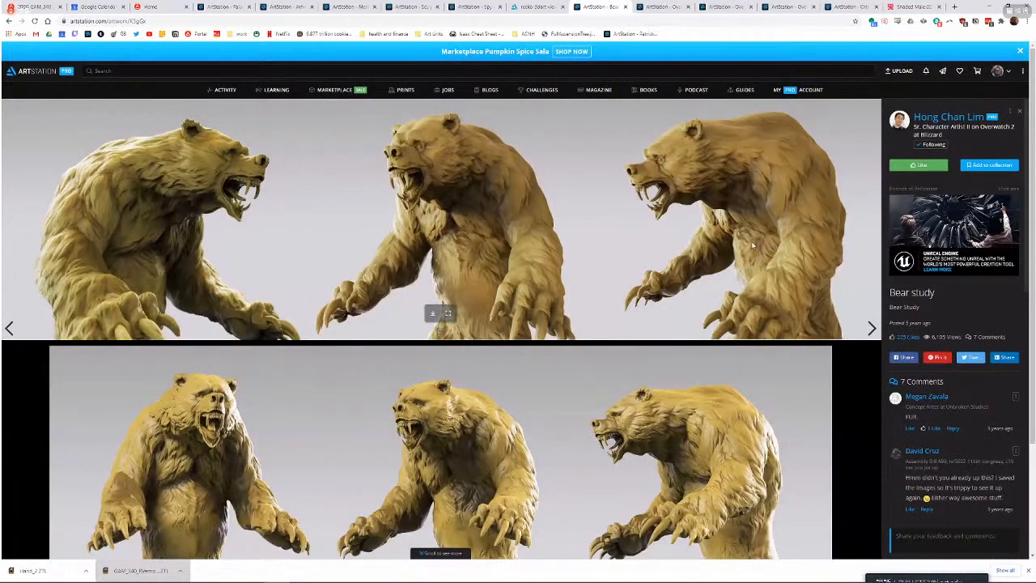
scroll(745, 248, down, 1)
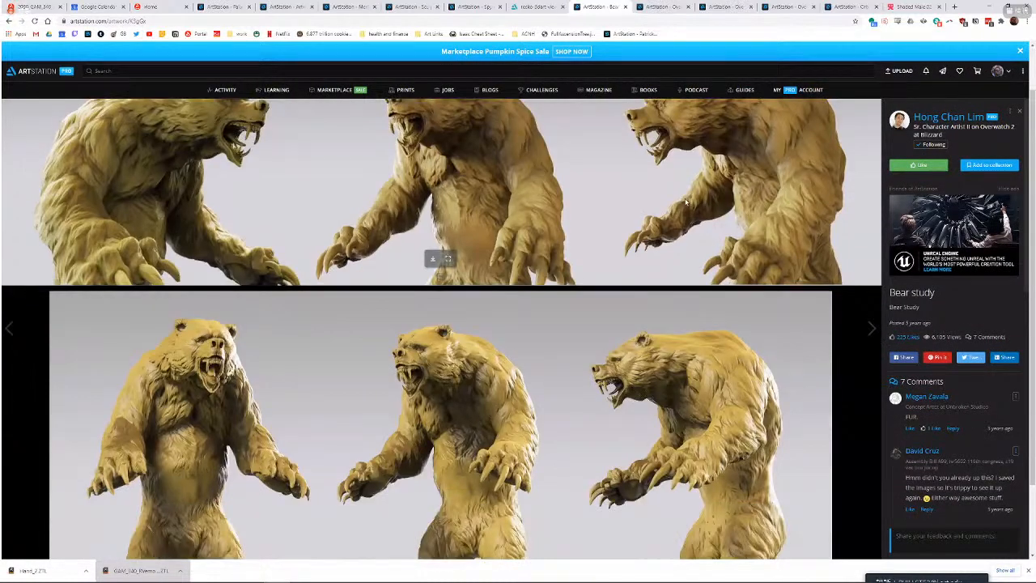
scroll(687, 202, down, 1)
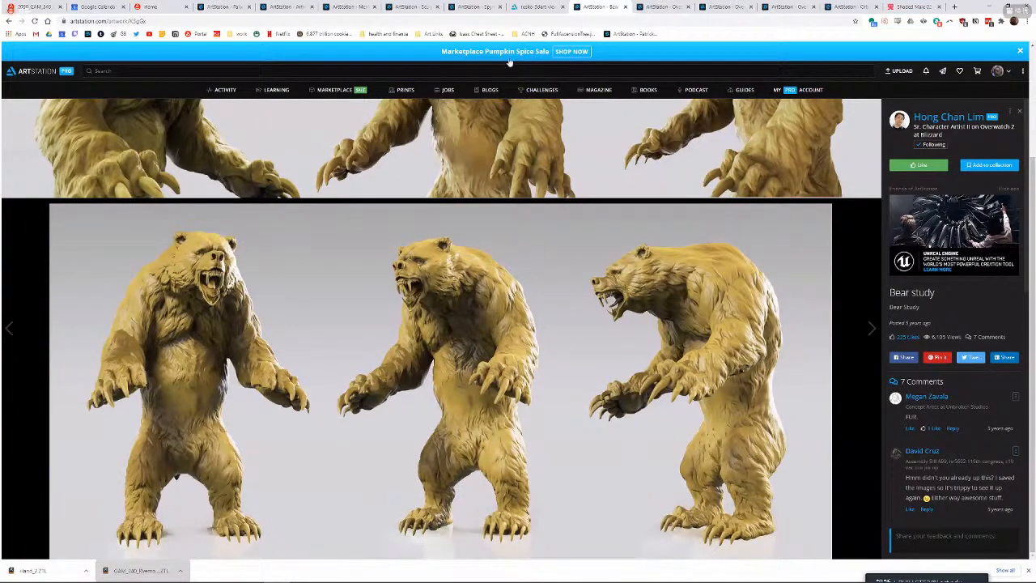
- Look over the Fire fighter Mei highpoly artwork and examine the fur trims in the Overwatch Winter Wonderland Skins artwork
click(671, 6)
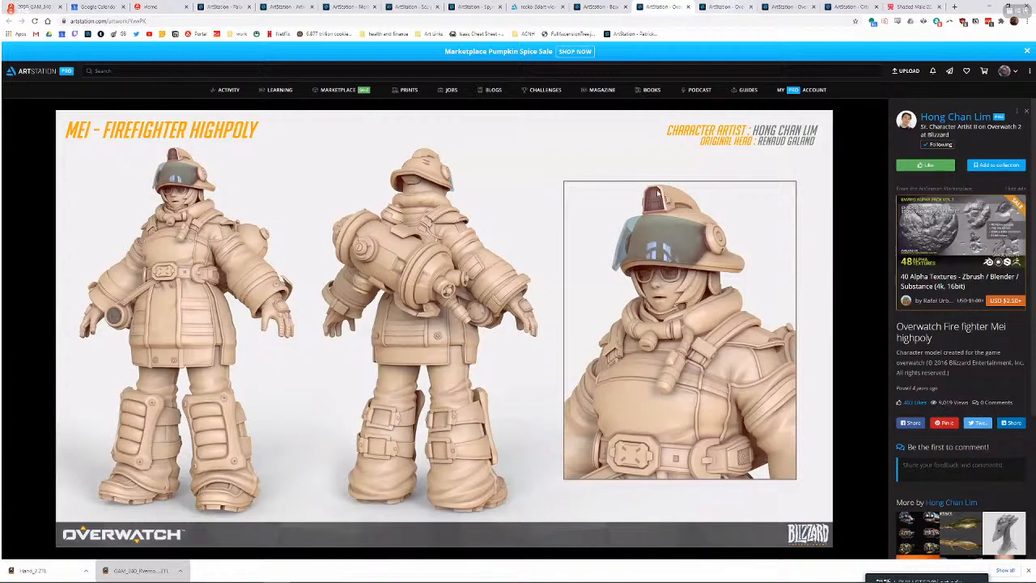
key(ctrl+Tab)
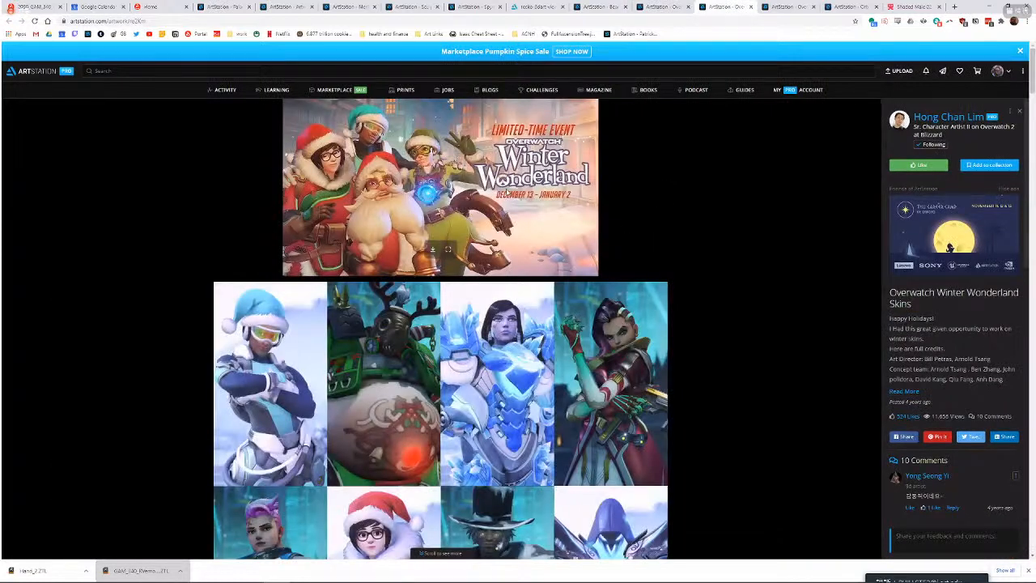
scroll(389, 401, down, 5)
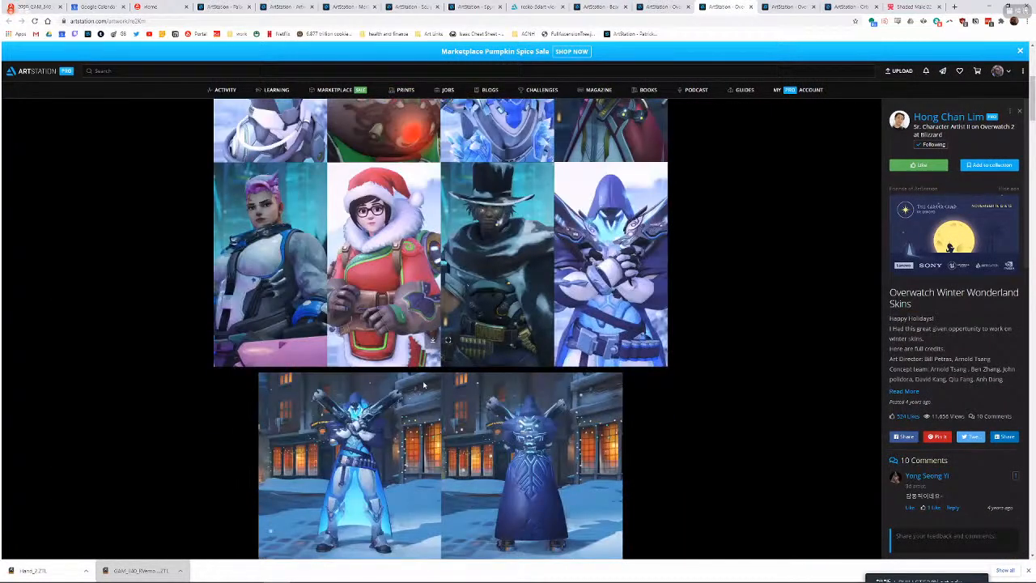
scroll(416, 390, down, 1)
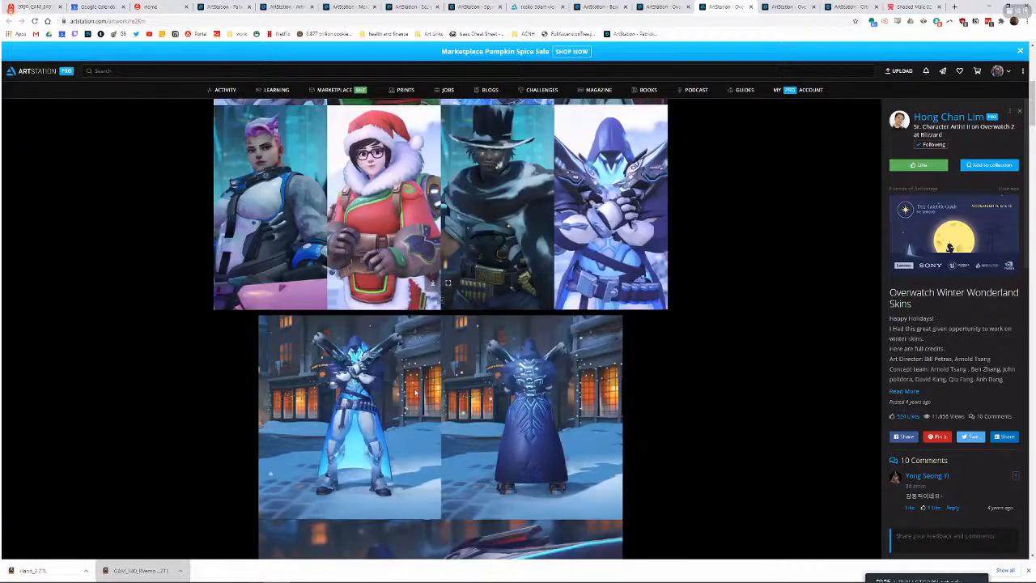
scroll(411, 397, up, 2)
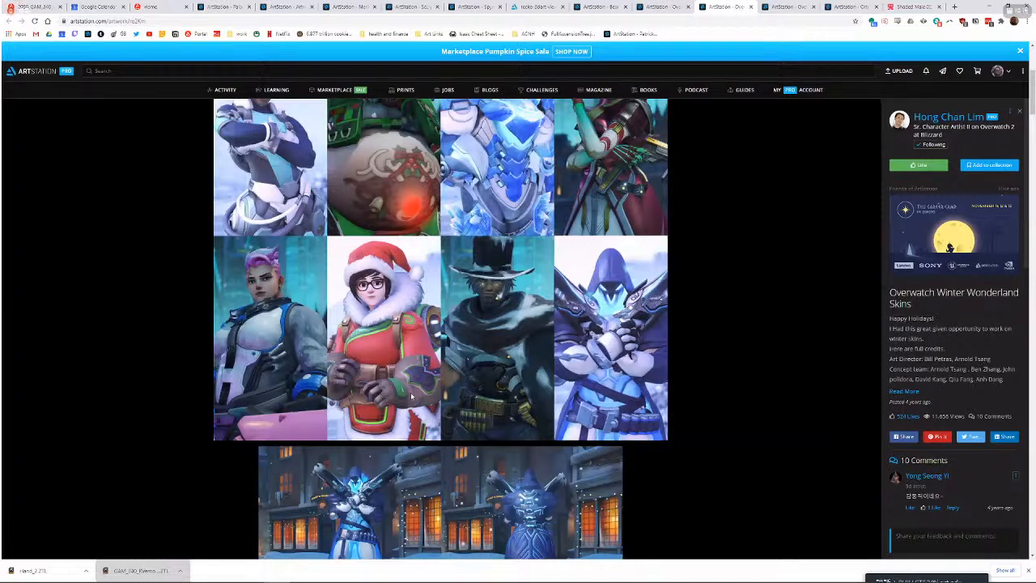
scroll(420, 346, up, 1)
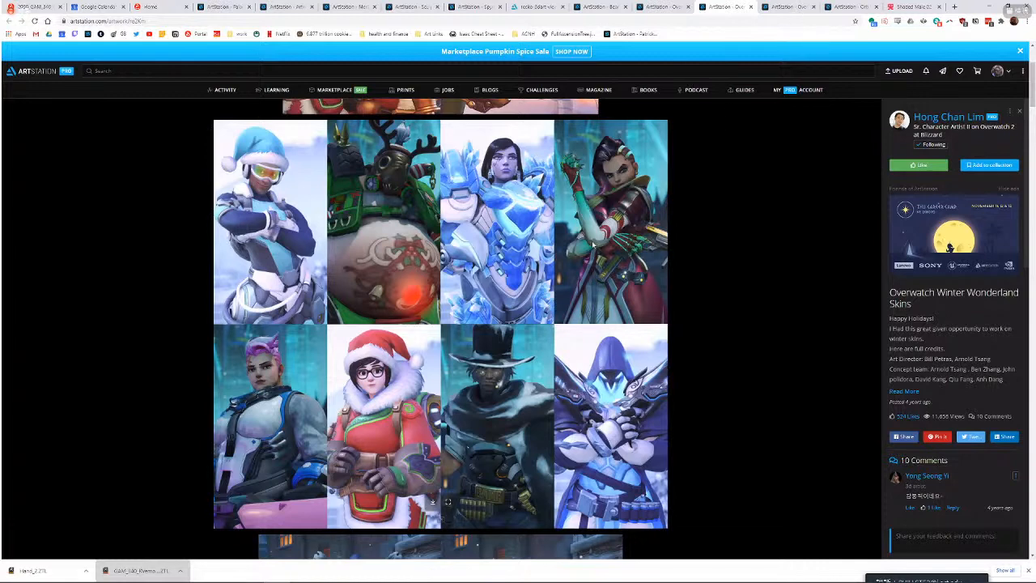
scroll(583, 246, down, 4)
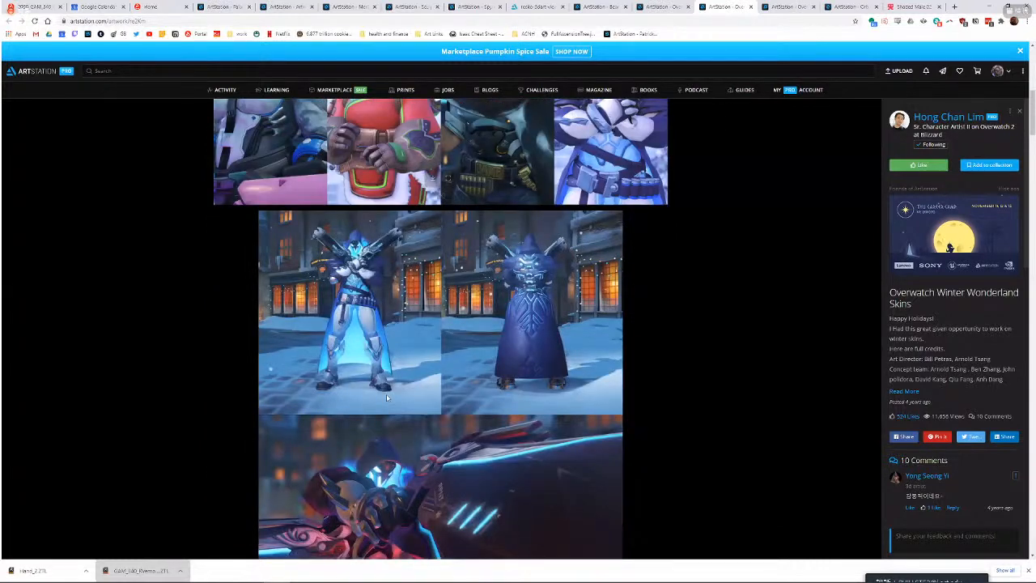
scroll(421, 308, down, 2)
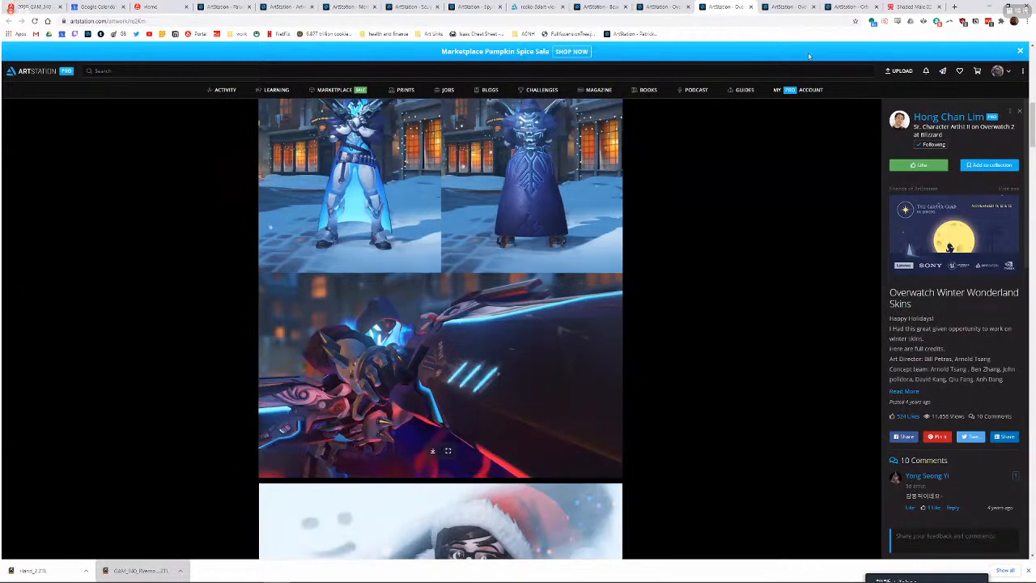
- Examine the fluffy fur hood on Mei's coat in the Overwatch 2 Cinematic Zero Hour artwork
click(852, 7)
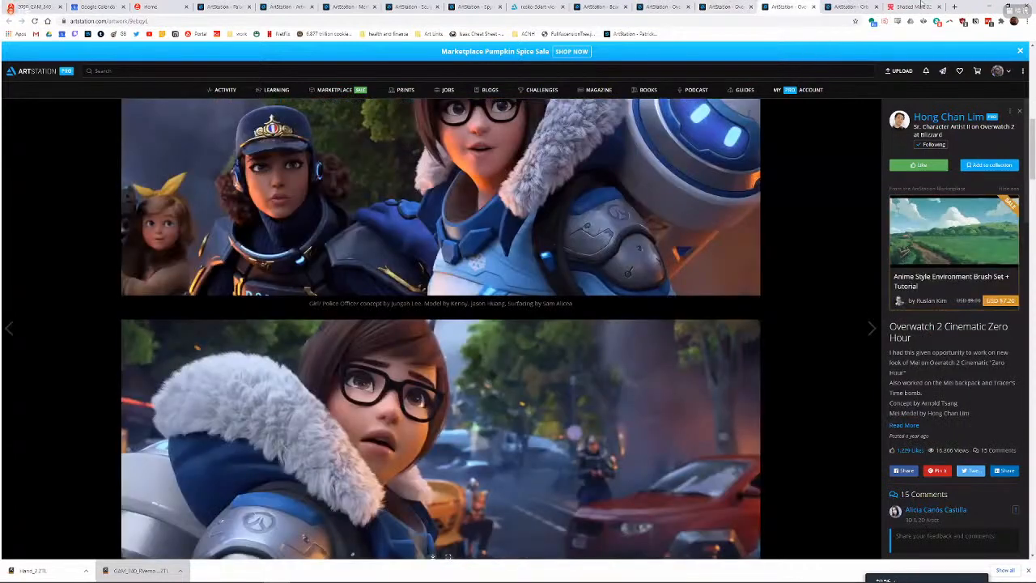
scroll(440, 328, down, 3)
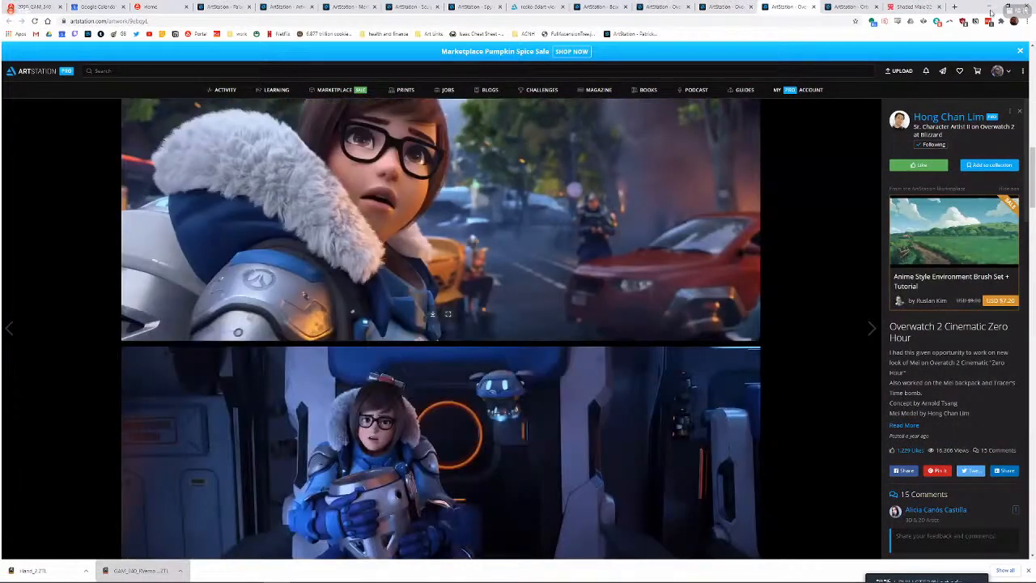
scroll(440, 329, down, 3)
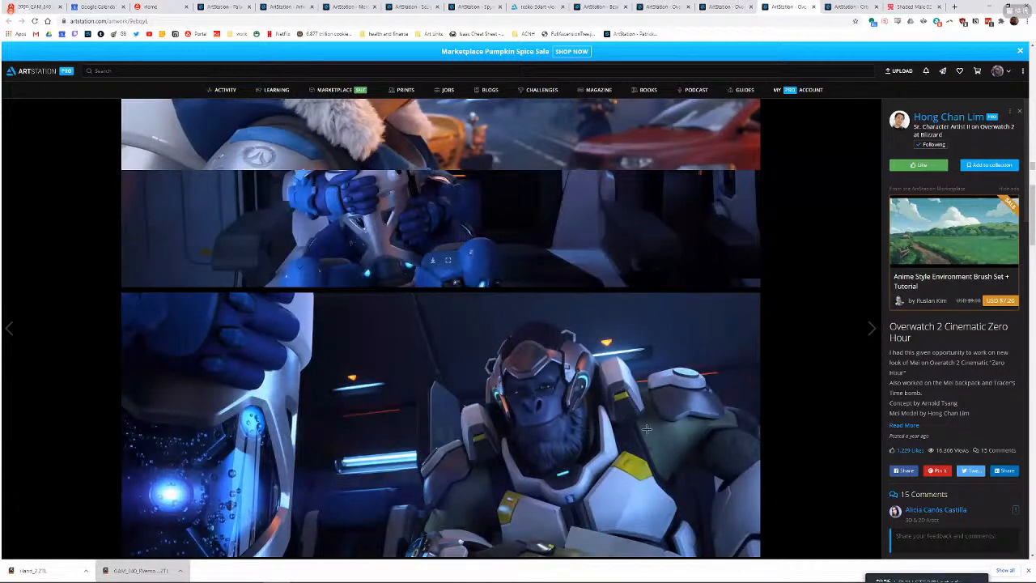
- Switch to ZBrush and ready the SnakeHook brush at a draw size of about 149 for the fur trim below the belt
key(alt+Tab)
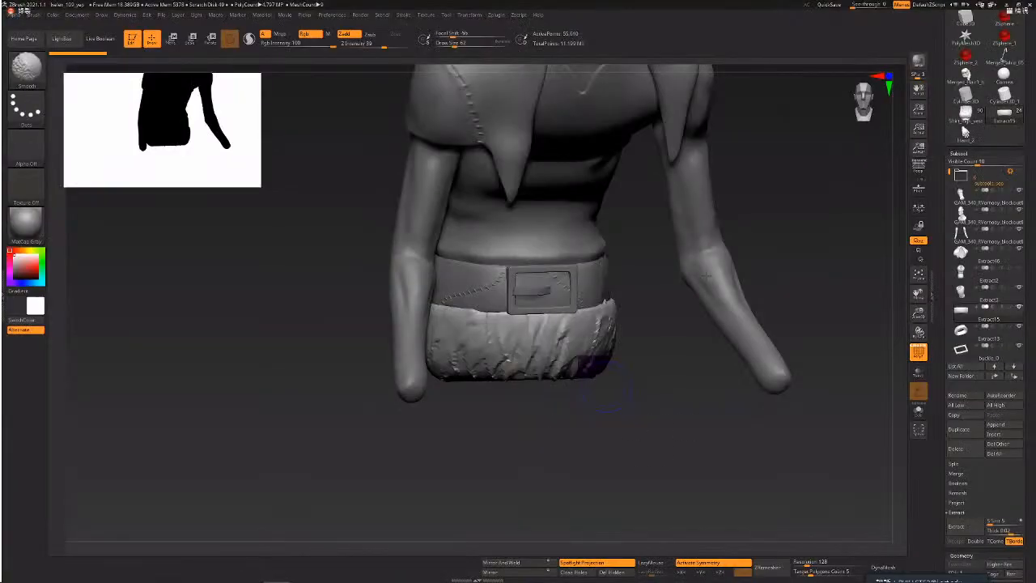
mouse_move(685, 437)
mouse_down()
mouse_move(682, 292)
mouse_move(566, 477)
mouse_up()
alt+drag(563, 432, 578, 381)
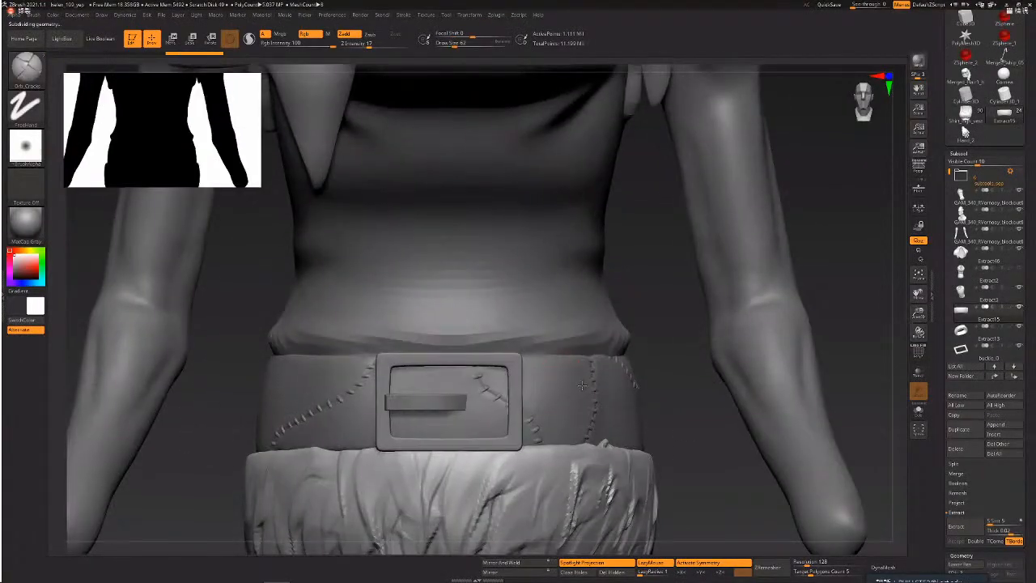
alt+drag(573, 522, 585, 386)
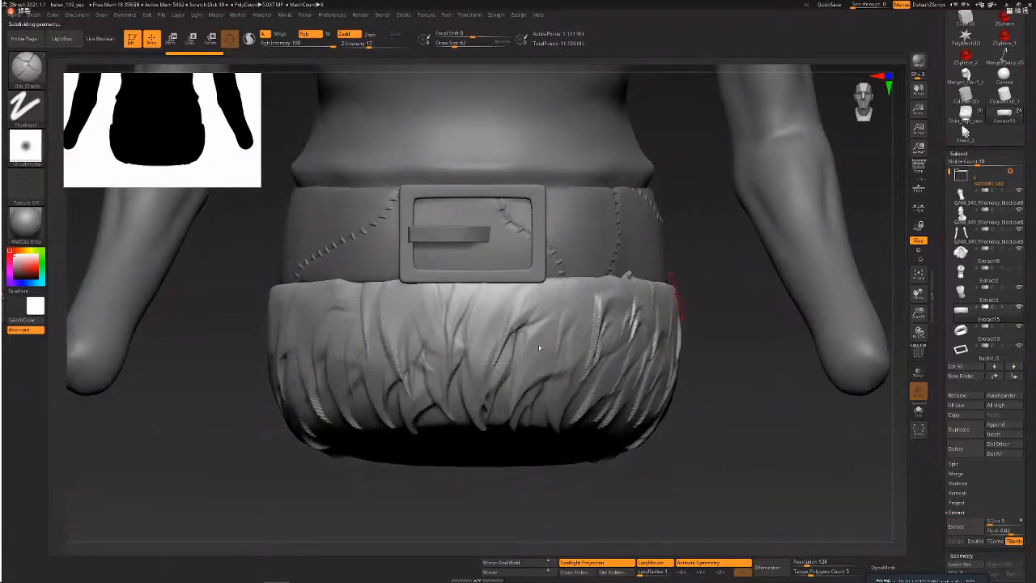
mouse_move(536, 365)
alt+mouse_down()
mouse_move(572, 310)
mouse_move(560, 307)
alt+mouse_up()
key(s)
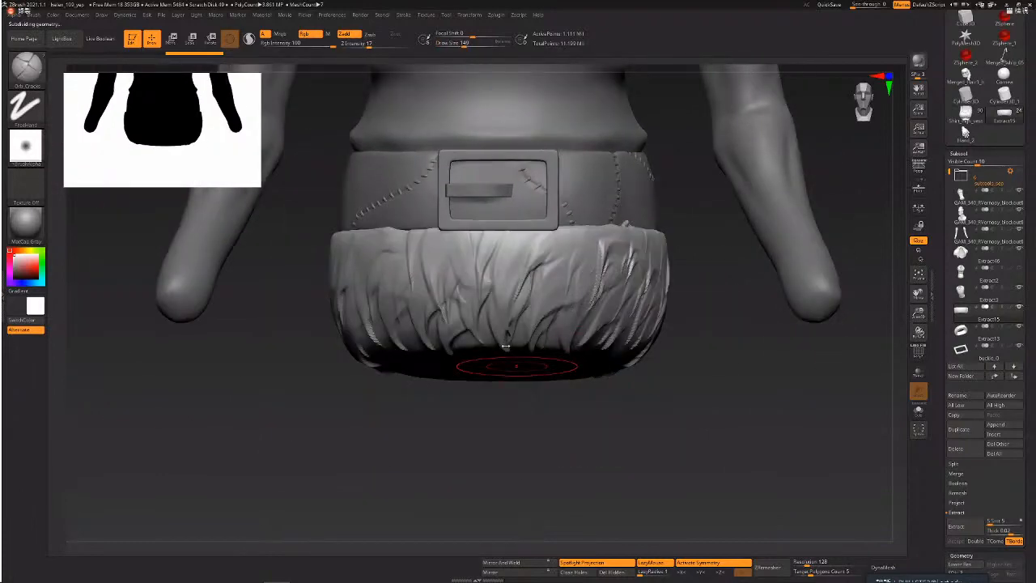
key(b)
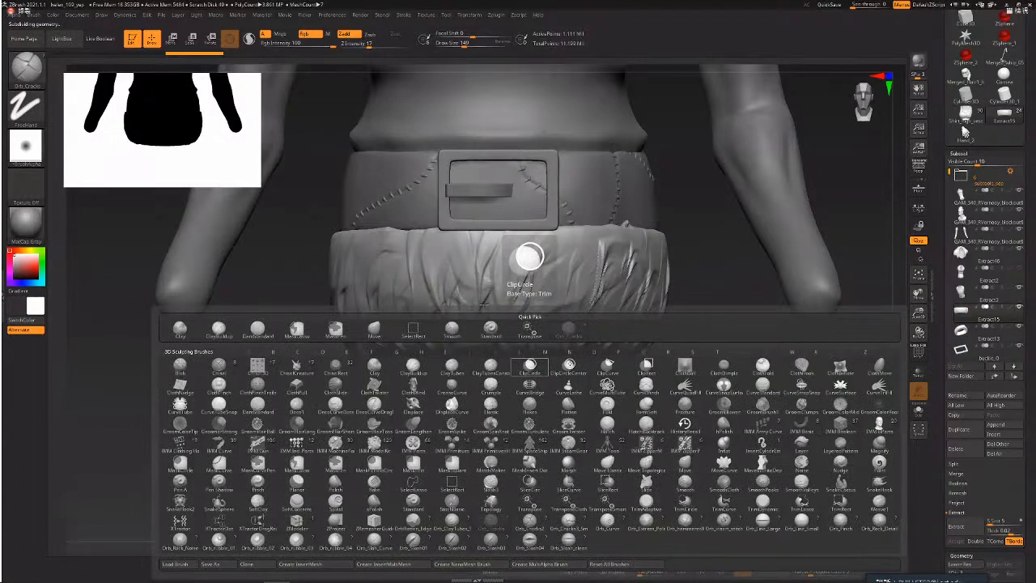
key(s)
key(h)
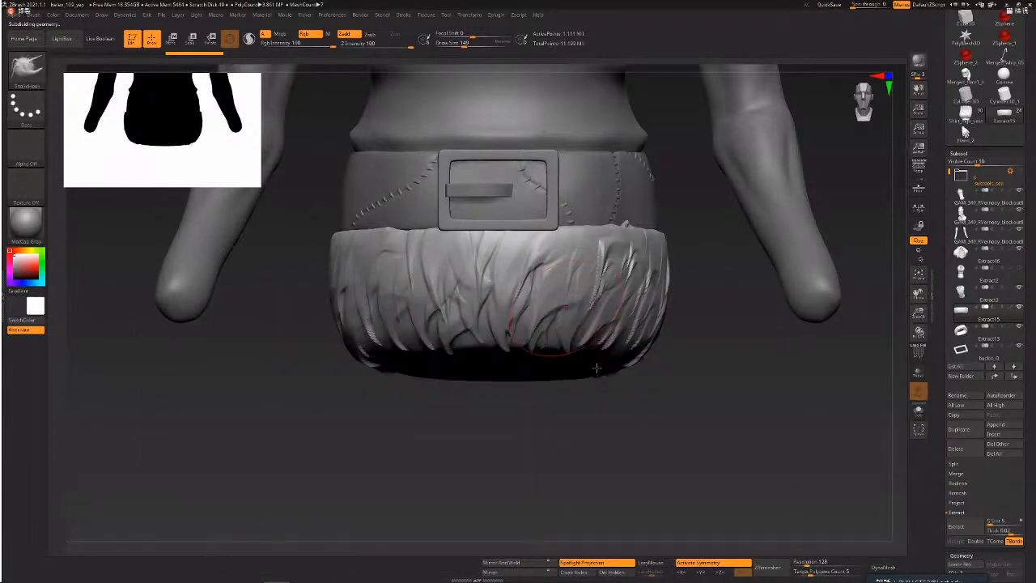
- Pull two pointed clumps down from the front lower edge of the fur trim with SnakeHook at draw size 132
key(space)
drag(573, 324, 567, 324)
drag(501, 357, 502, 397)
mouse_move(515, 409)
mouse_down()
mouse_move(591, 345)
mouse_move(580, 379)
mouse_up()
drag(599, 421, 603, 445)
drag(594, 348, 598, 379)
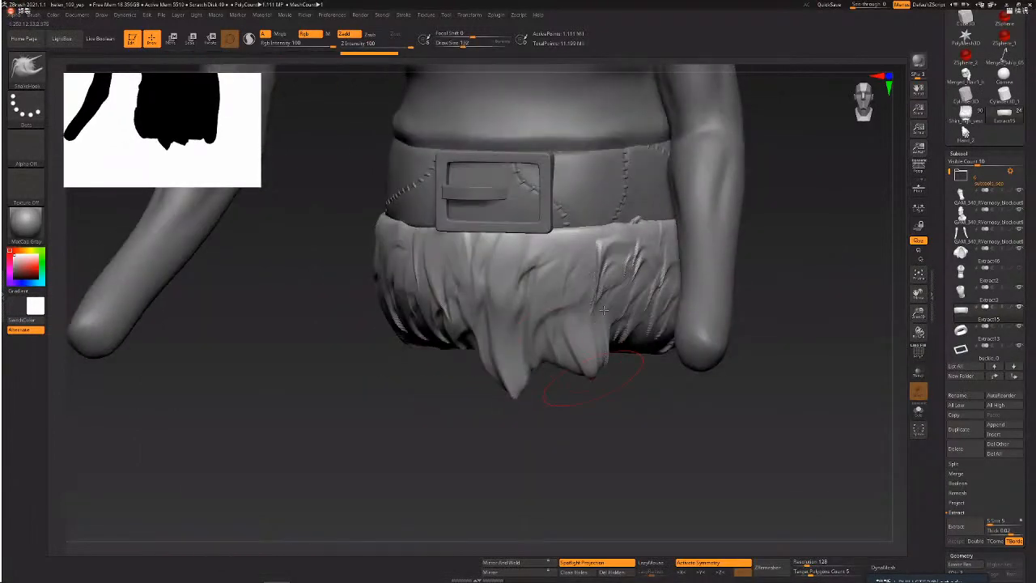
- Pinch the tip of the smaller fur clump with the Pinch brush at draw size 108
key(space)
drag(593, 336, 589, 336)
key(b)
key(m)
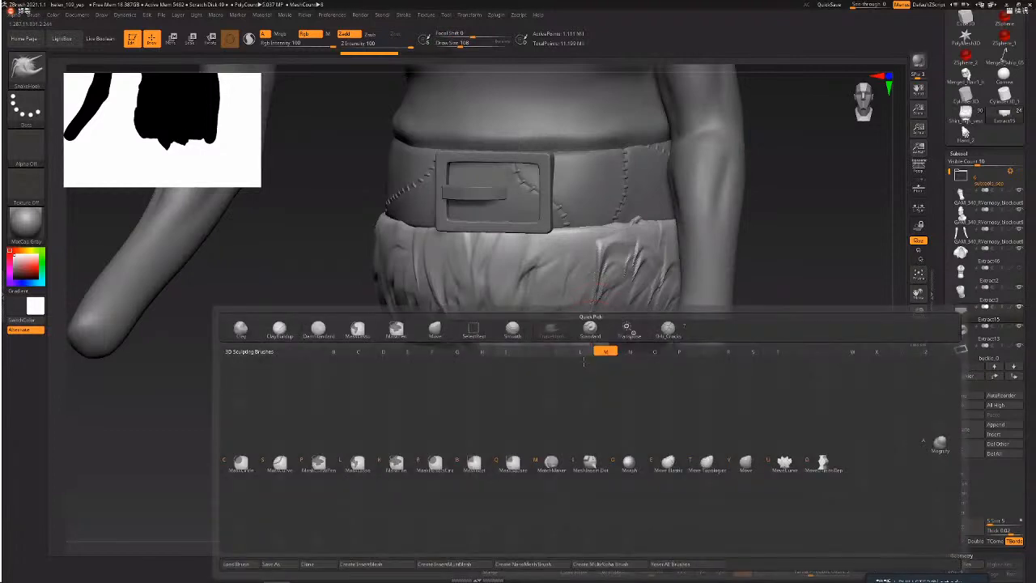
key(b)
key(p)
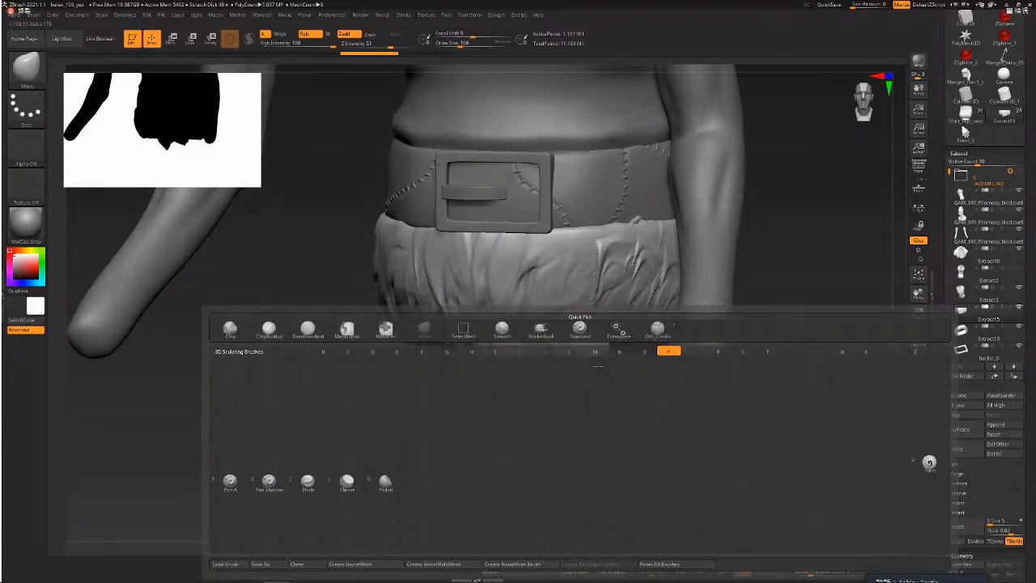
key(i)
key(o)
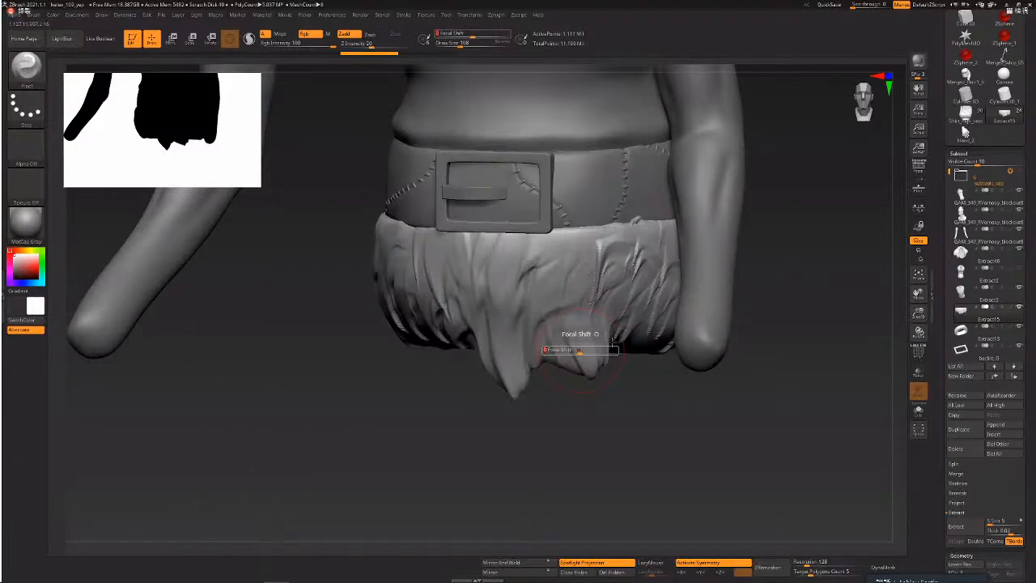
key(b)
key(p)
key(i)
drag(580, 362, 598, 366)
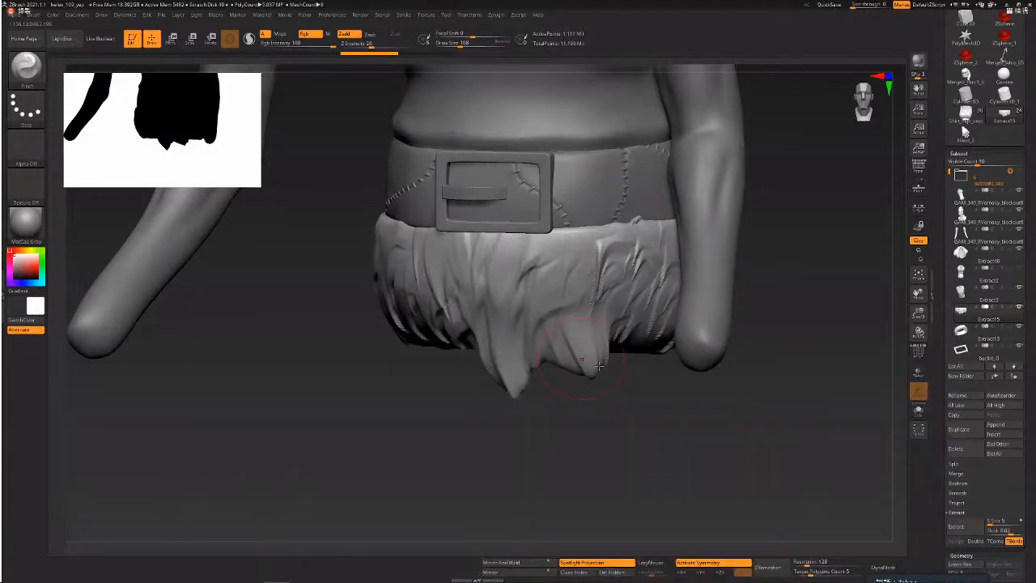
- Reshape the larger pointed fur clump below the buckle with the Move brush
key(b)
key(m)
key(v)
drag(518, 368, 518, 322)
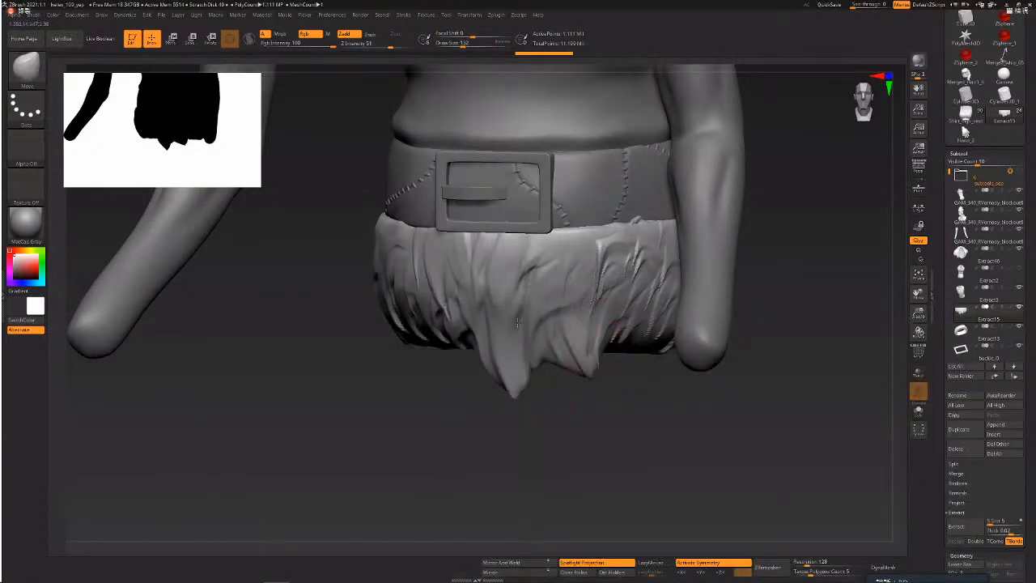
- Lengthen the two pointed fur clumps below the buckle with the Move brush and smooth the fur around them
drag(478, 402, 497, 426)
drag(577, 387, 589, 397)
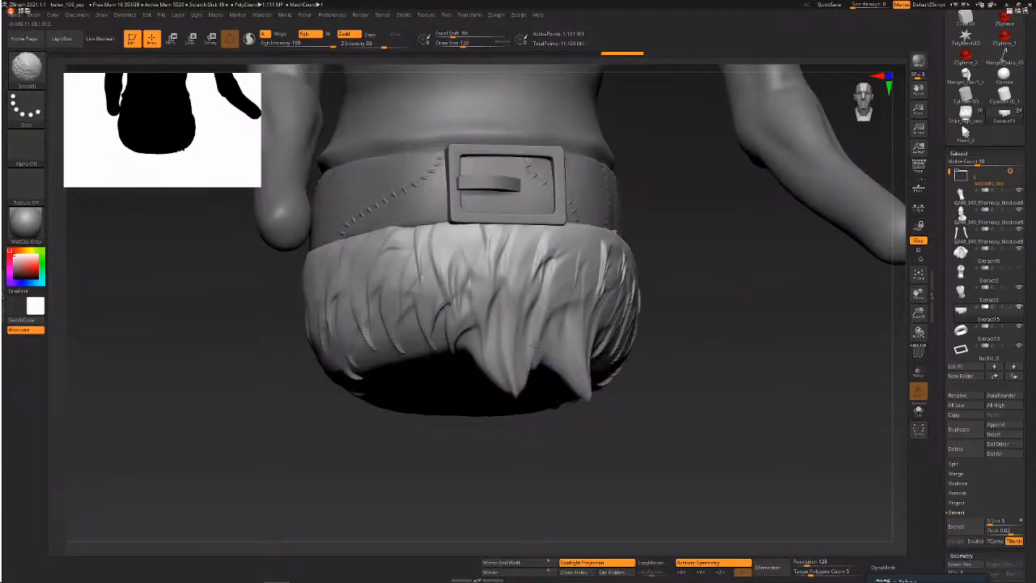
drag(452, 312, 460, 300)
drag(497, 425, 637, 350)
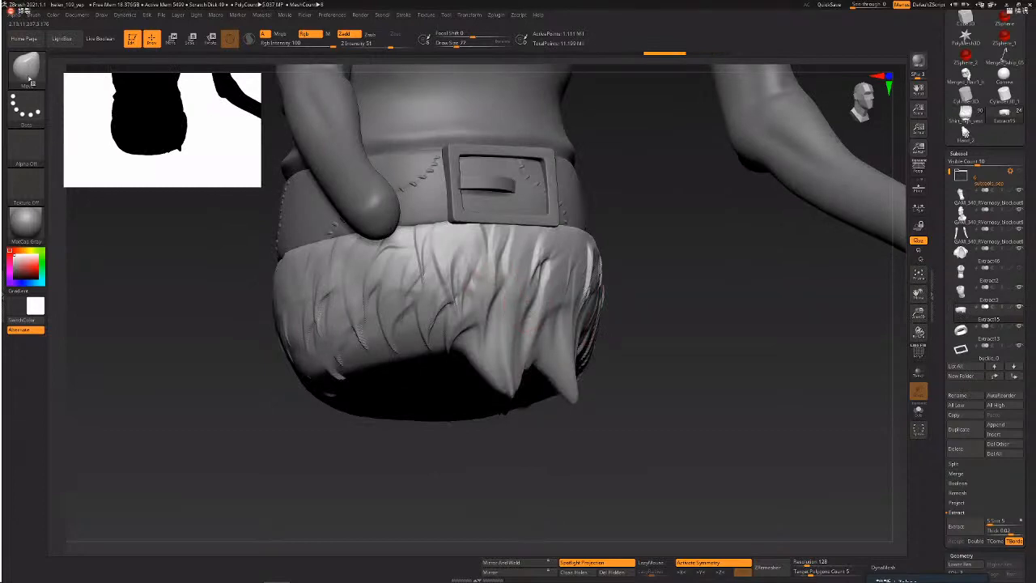
right_drag(527, 302, 607, 352)
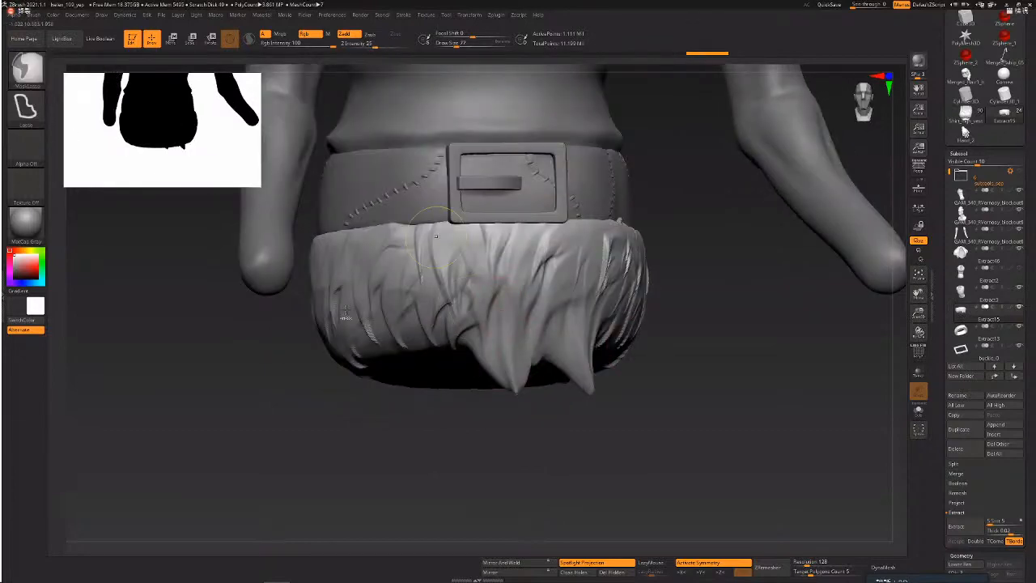
- Mask a rounded patch of the front fur beside the larger clump with MaskPen and extract it as a new subtool
key(b)
ctrl+click(115, 76)
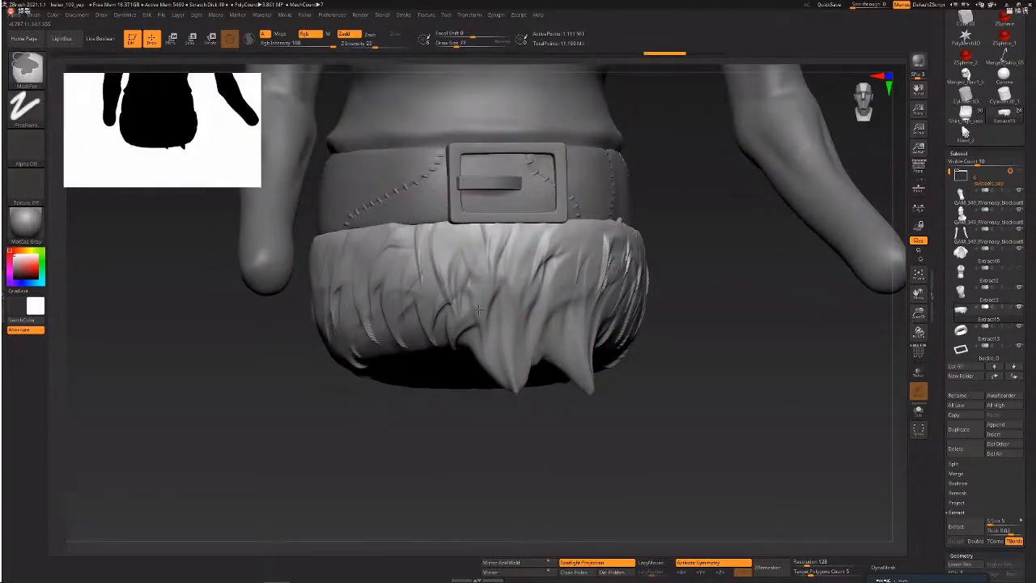
mouse_move(463, 311)
ctrl+mouse_down()
mouse_move(476, 303)
mouse_move(463, 279)
mouse_move(483, 287)
mouse_move(468, 275)
mouse_move(481, 316)
mouse_move(454, 283)
mouse_move(477, 332)
ctrl+mouse_up()
key(space)
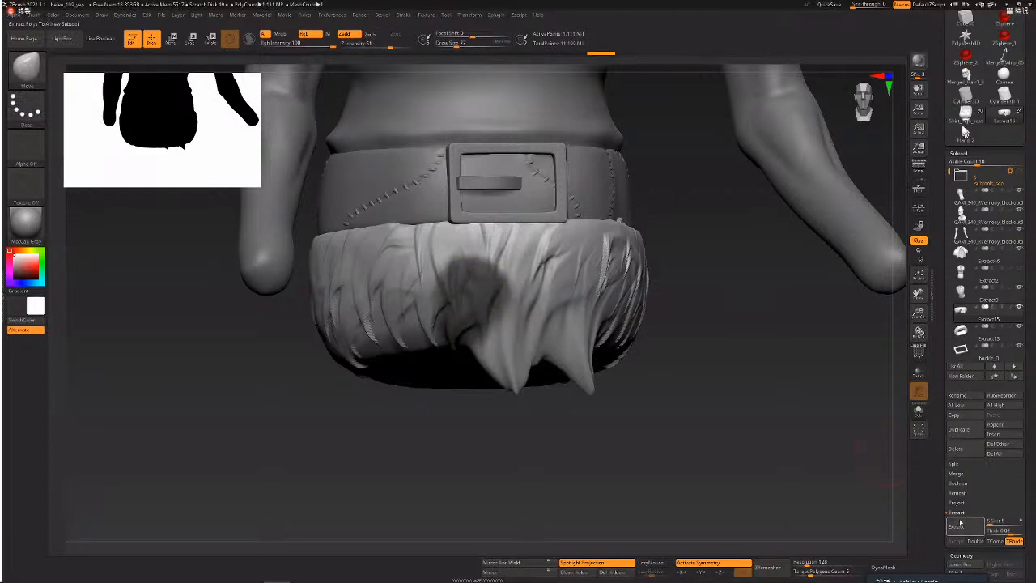
click(956, 526)
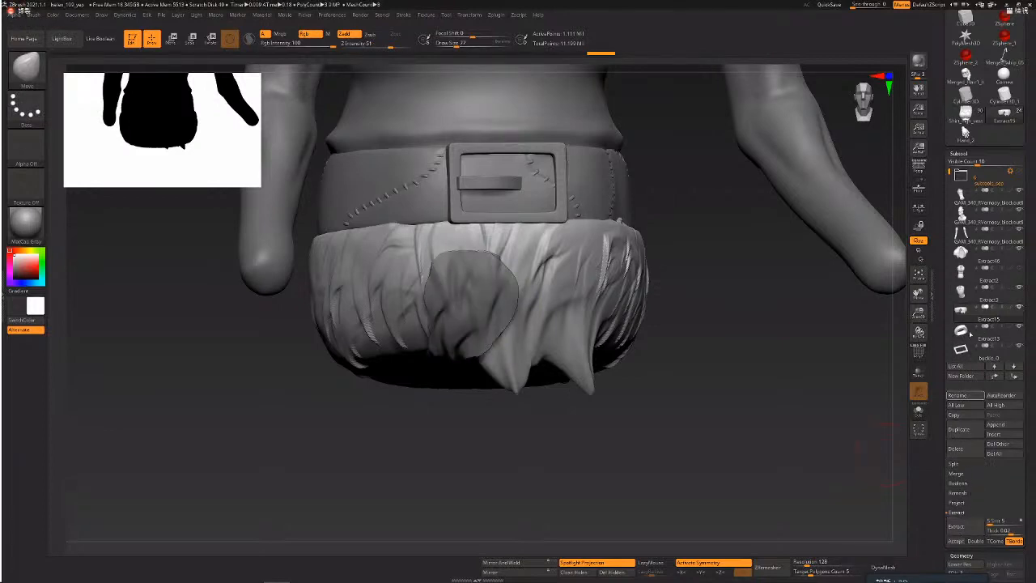
click(956, 540)
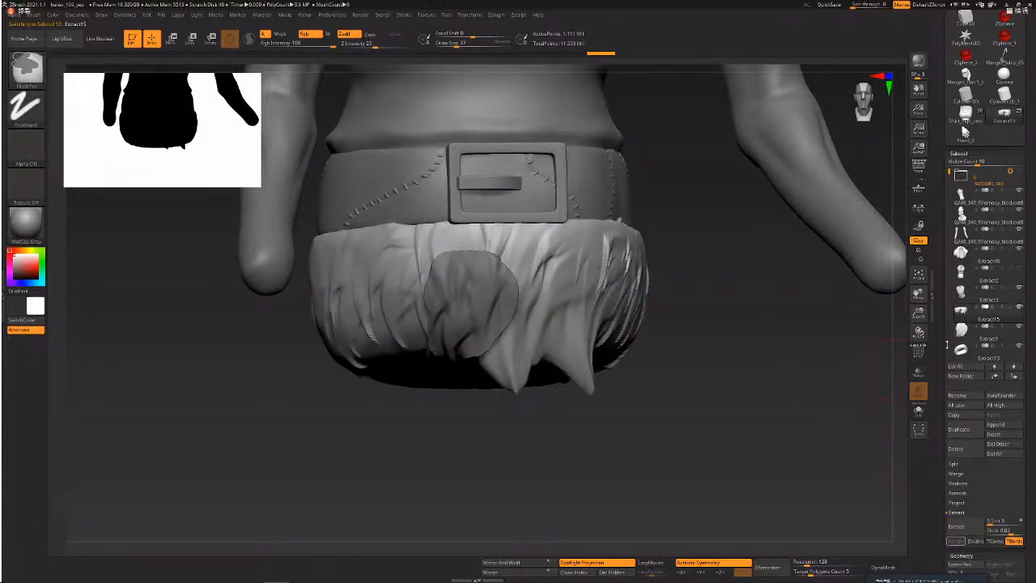
- Create a subtool folder named fur for the fur trim and the extracted patch
click(961, 376)
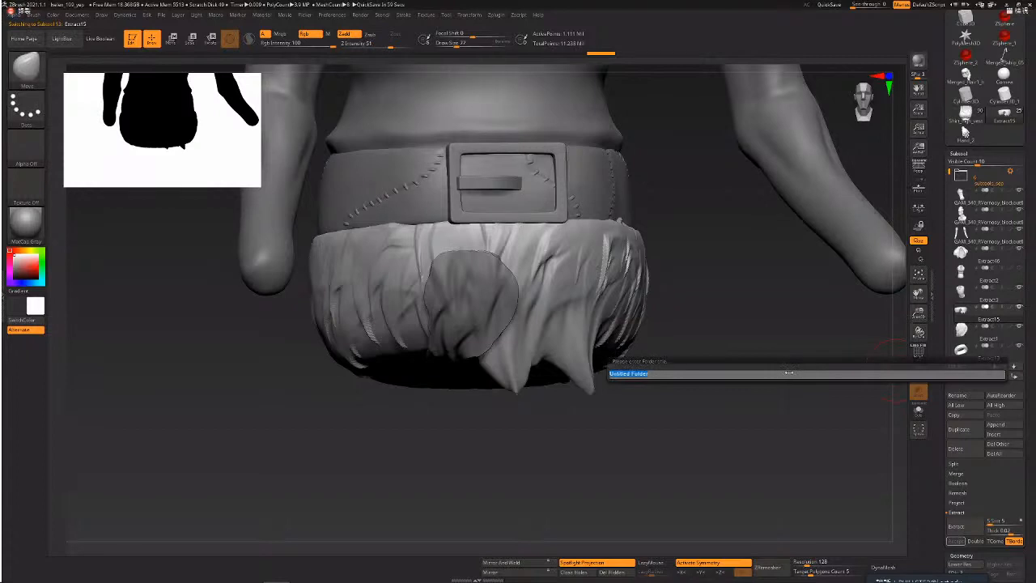
text(fur)
key(Return)
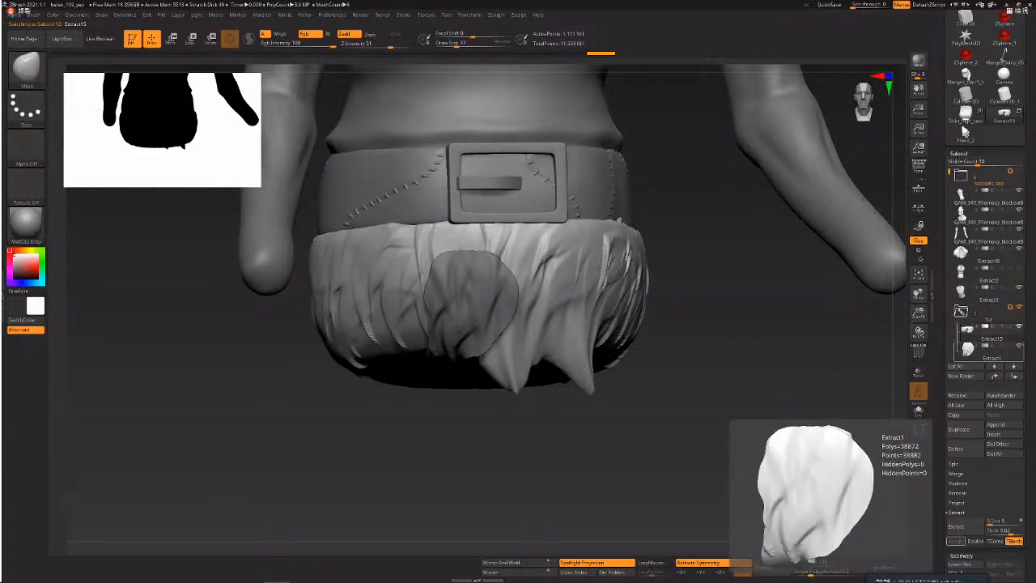
- Select the extracted fur patch, check its polygroups in wireframe display, and isolate it in Solo mode
click(969, 348)
drag(678, 359, 703, 304)
key(shift+f)
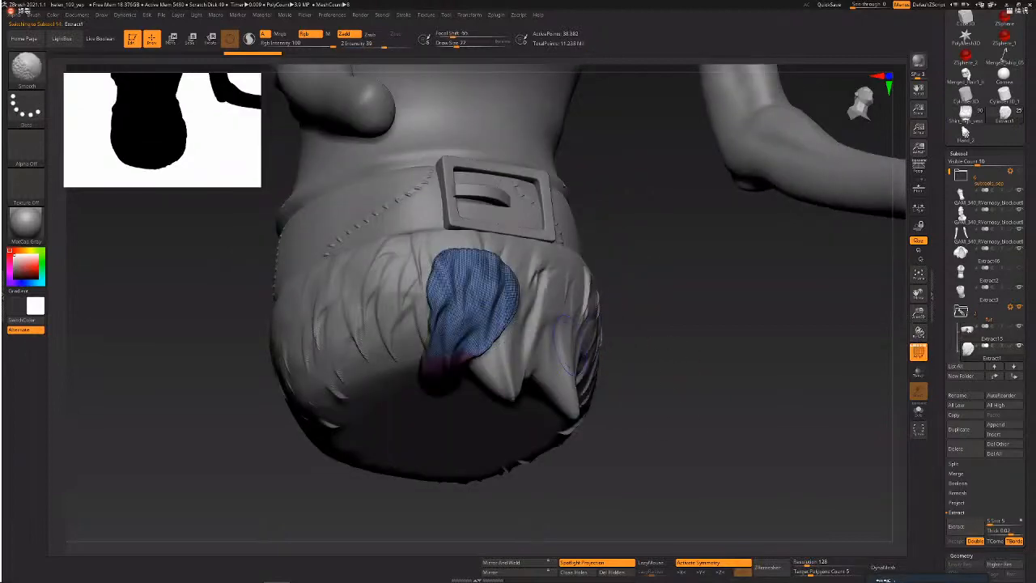
key(shift+f)
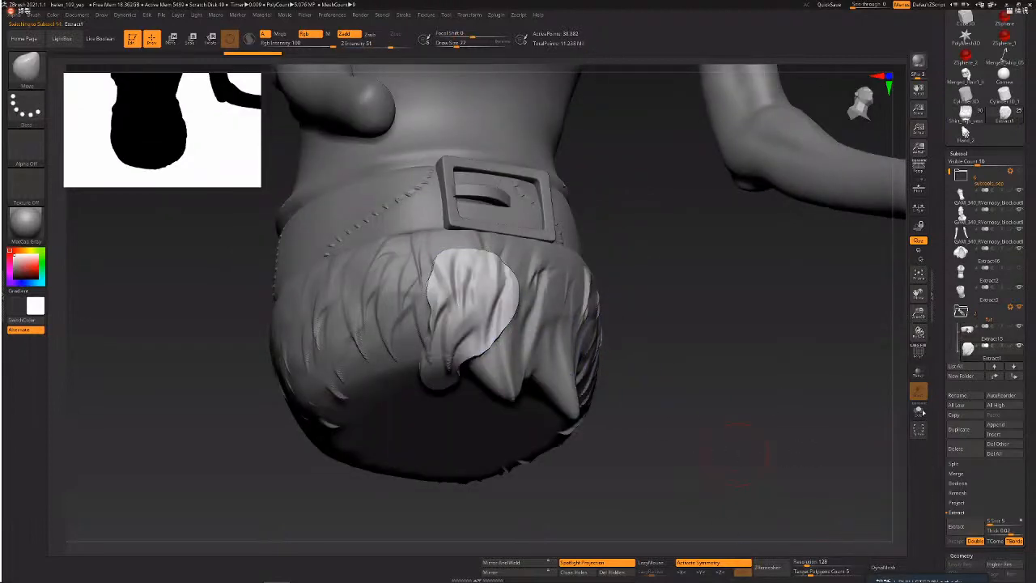
key(shift+f)
key(alt+s)
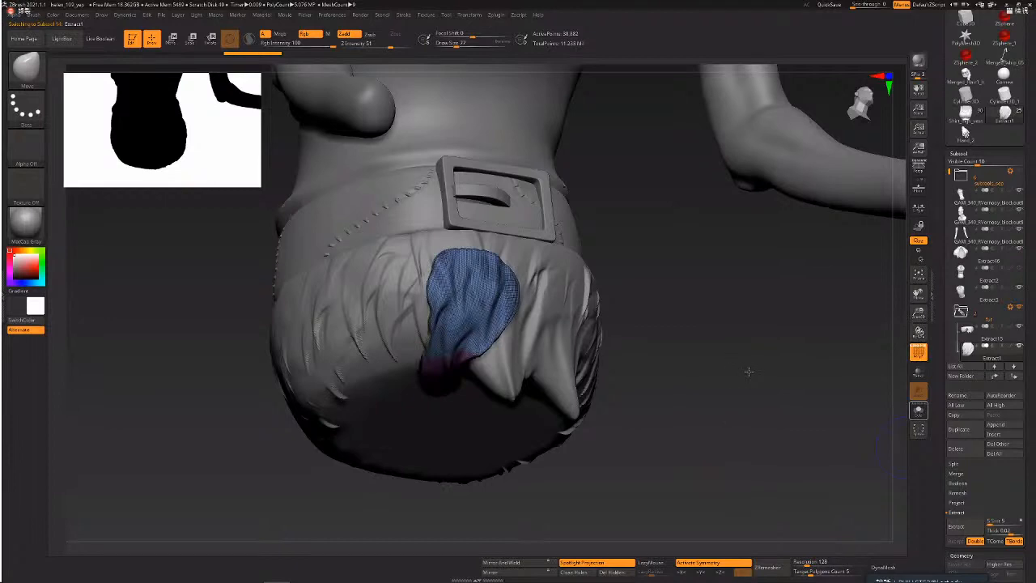
mouse_move(750, 370)
mouse_down()
mouse_move(706, 393)
mouse_move(591, 332)
mouse_up()
key(shift+f)
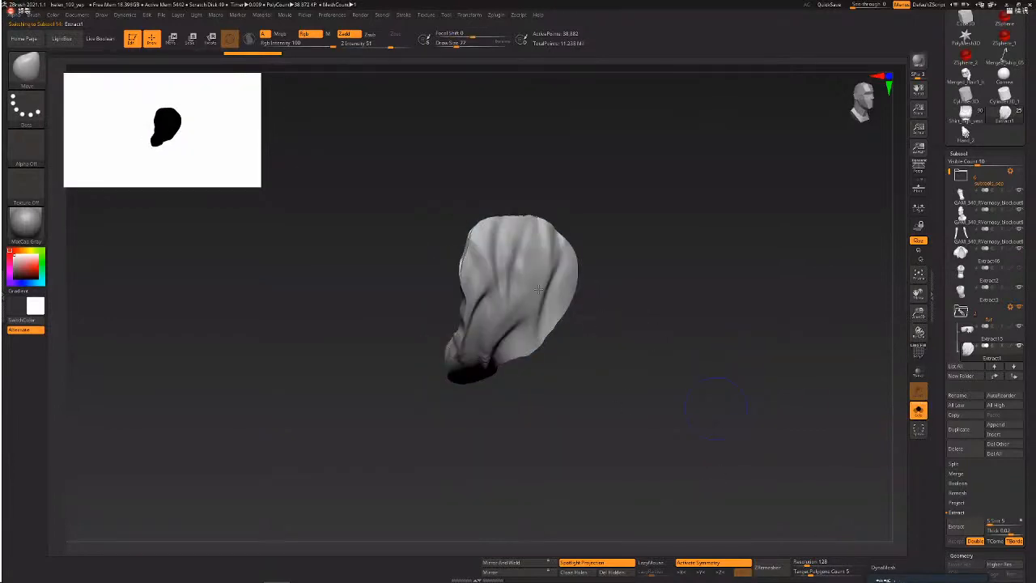
- DynaMesh the isolated fur patch at resolution 128 and inspect its inner side with the wireframe shown
key(shift+f)
drag(614, 361, 751, 400)
click(883, 567)
key(shift+f)
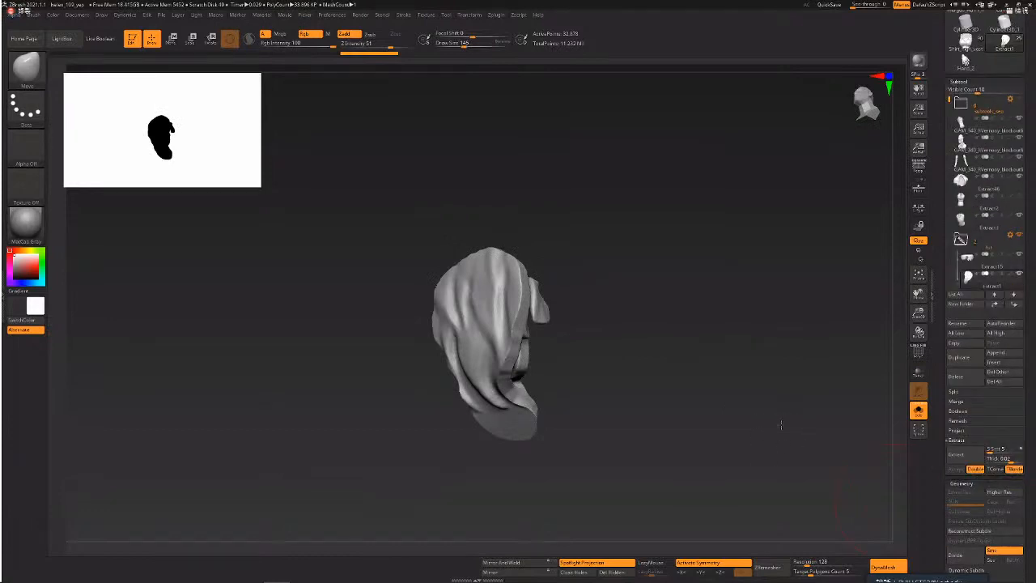
drag(795, 427, 931, 437)
key(shift+f)
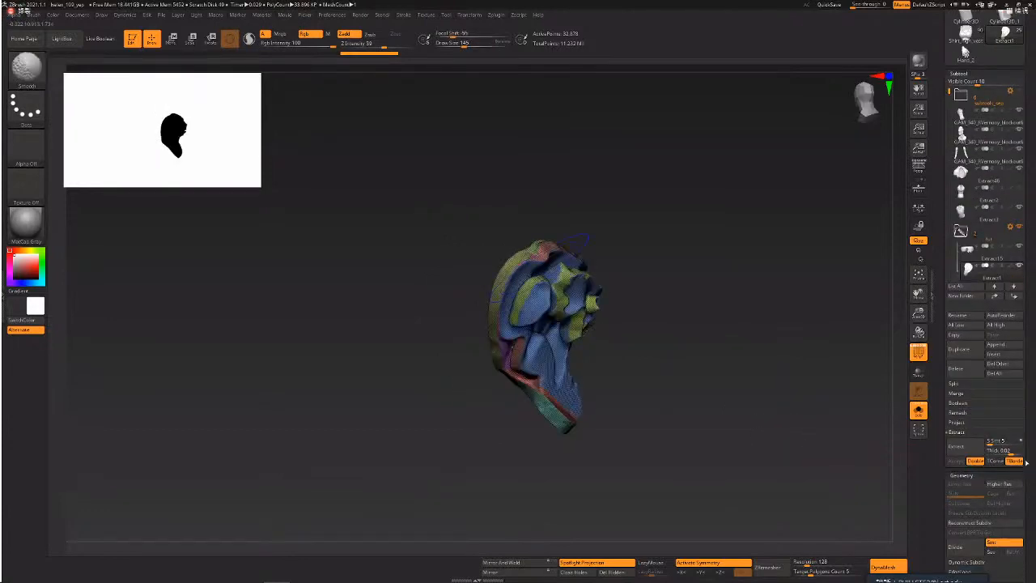
- Assign separate polygroups to the disconnected shells of the fur patch with Auto Groups
drag(866, 446, 1000, 481)
drag(1005, 518, 981, 515)
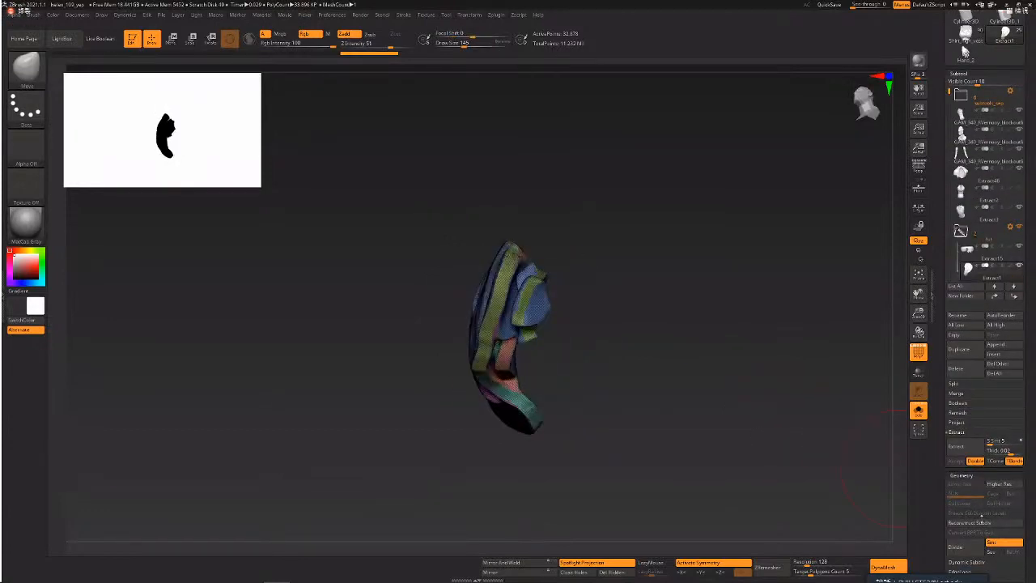
drag(984, 573, 983, 519)
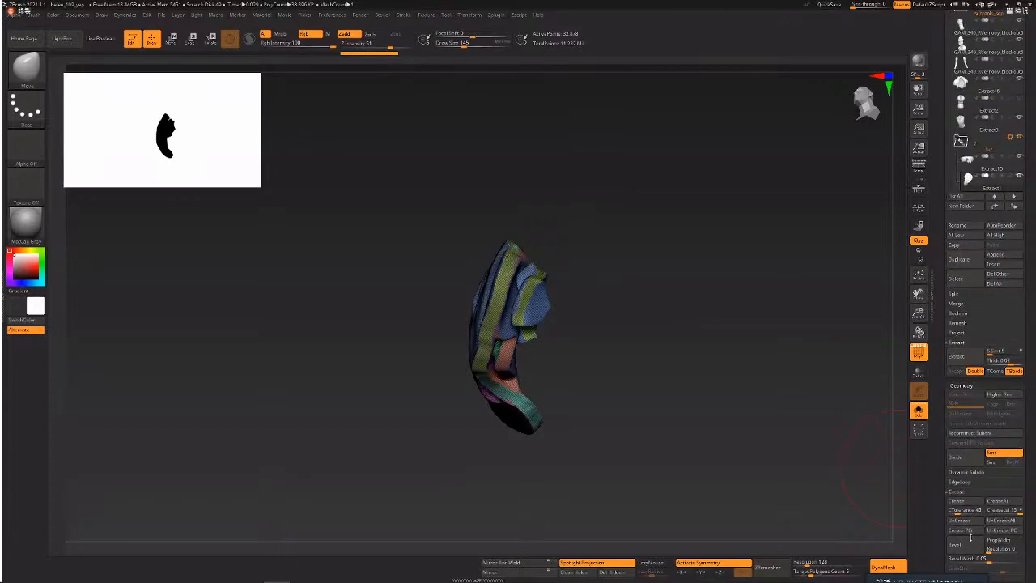
scroll(983, 535, down, 5)
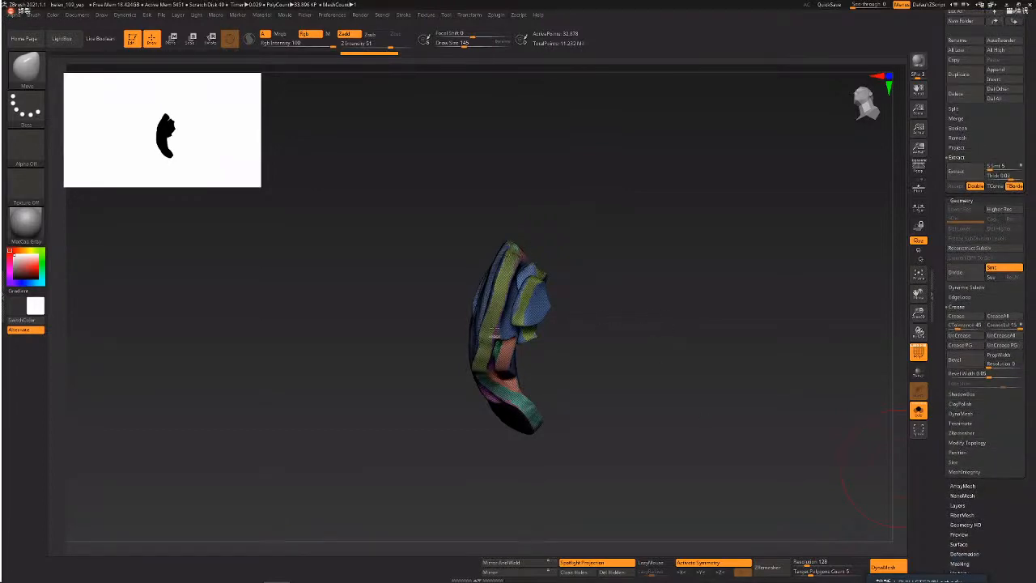
drag(983, 564, 984, 518)
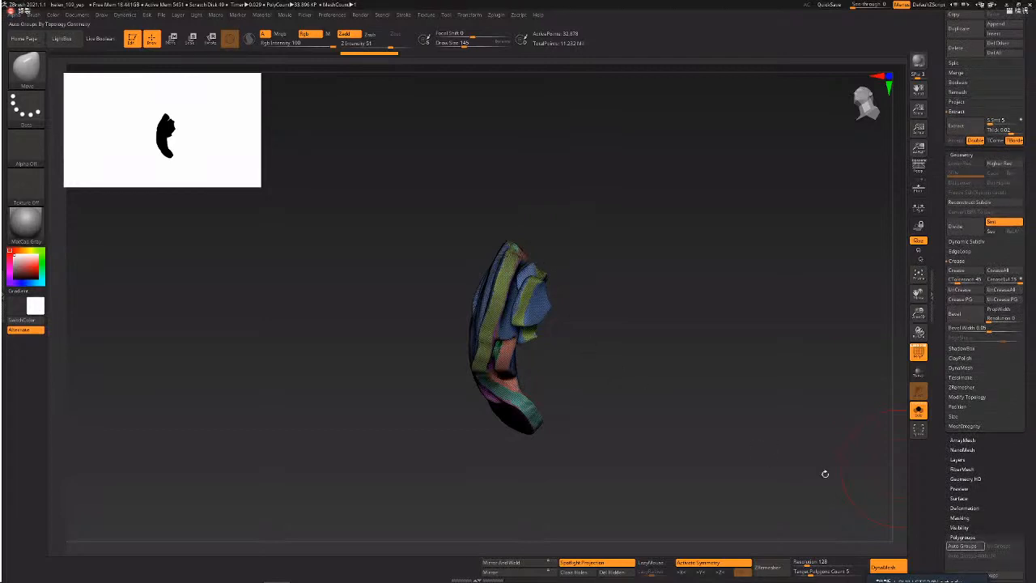
click(963, 546)
drag(603, 356, 559, 327)
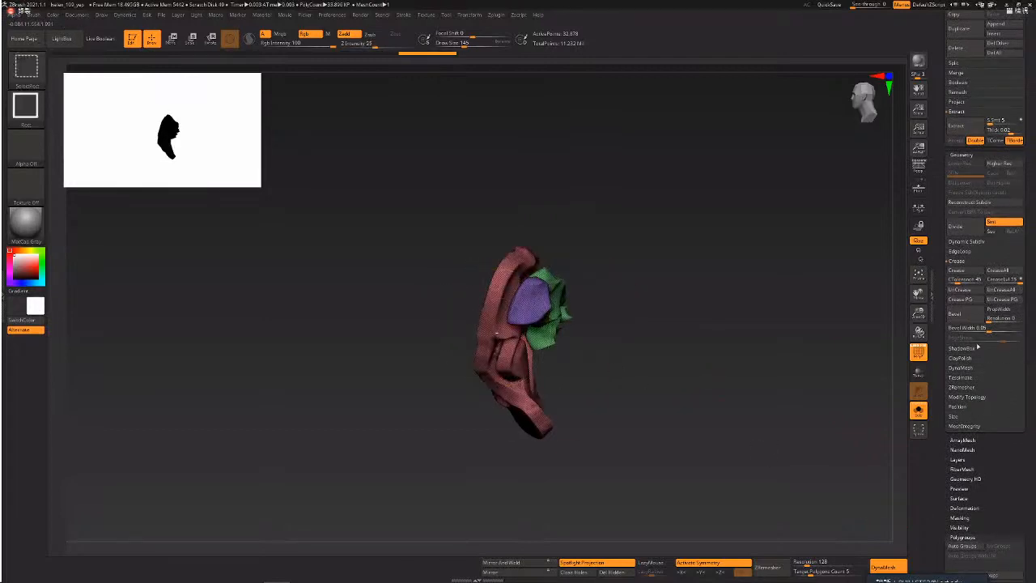
- Isolate the main outer shell of the fur patch and delete the hidden inner fragments
ctrl+shift+click(503, 334)
drag(582, 365, 559, 289)
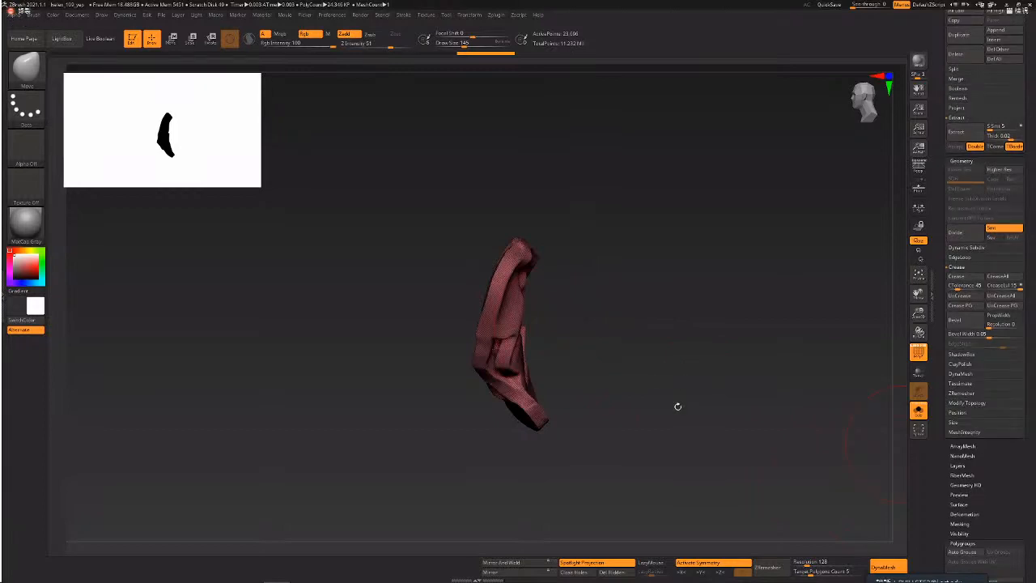
key(ctrl+shift+d)
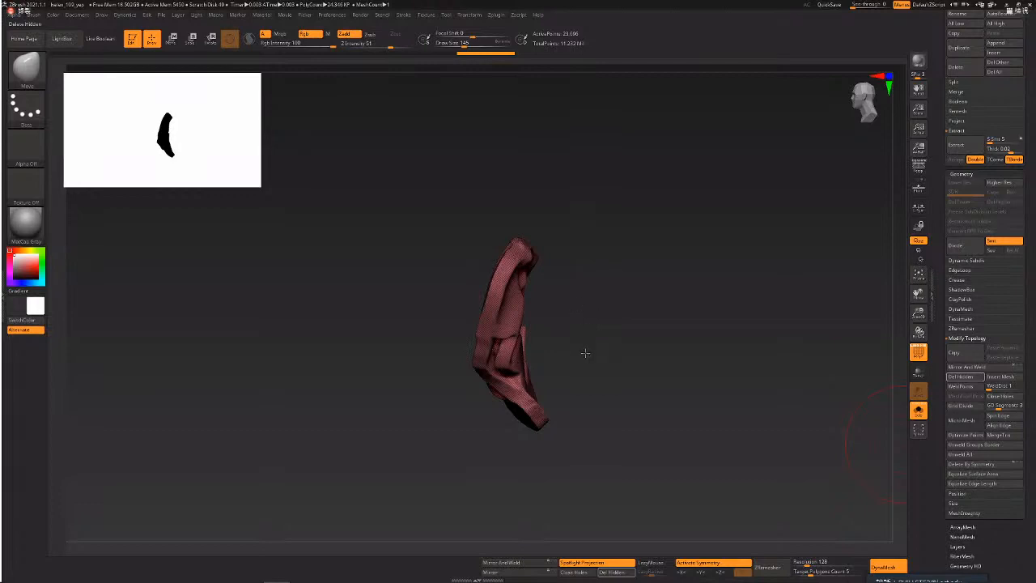
drag(586, 353, 502, 433)
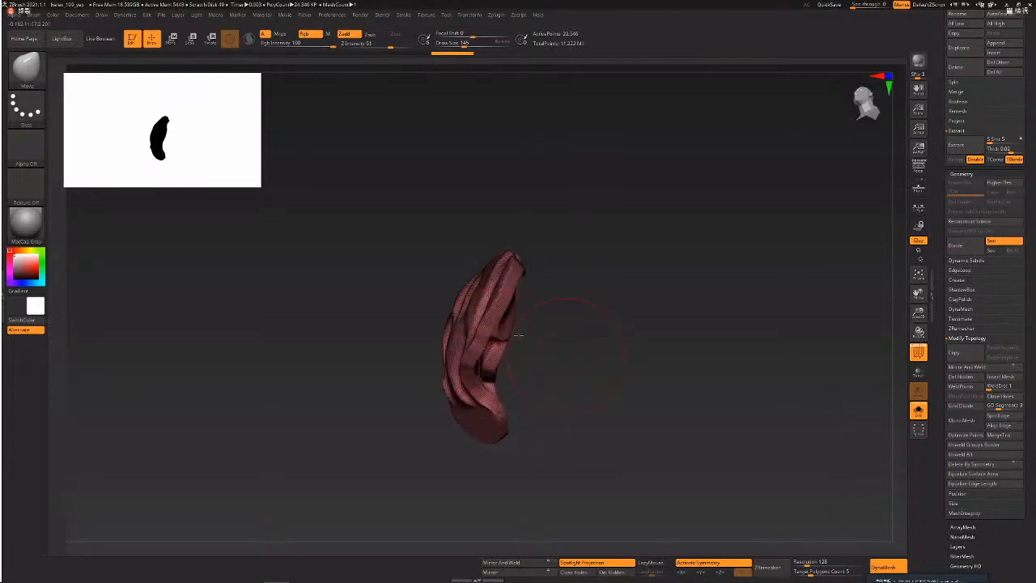
- Taper the lower end of the remeshed fur piece with the Pinch brush and check its hollow back
key(b)
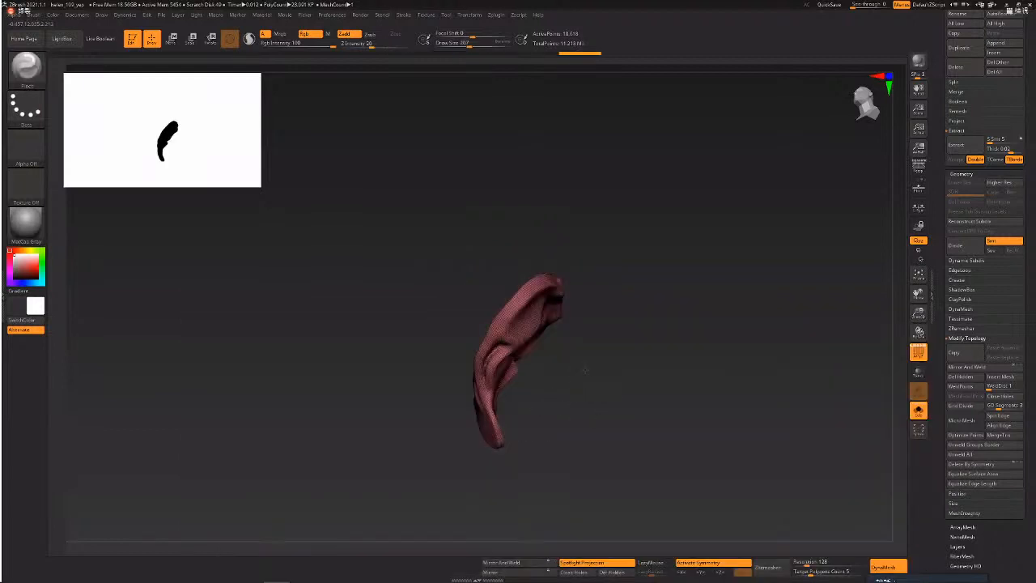
key(space)
mouse_move(590, 338)
alt+mouse_down()
mouse_move(477, 421)
mouse_move(519, 405)
alt+mouse_up()
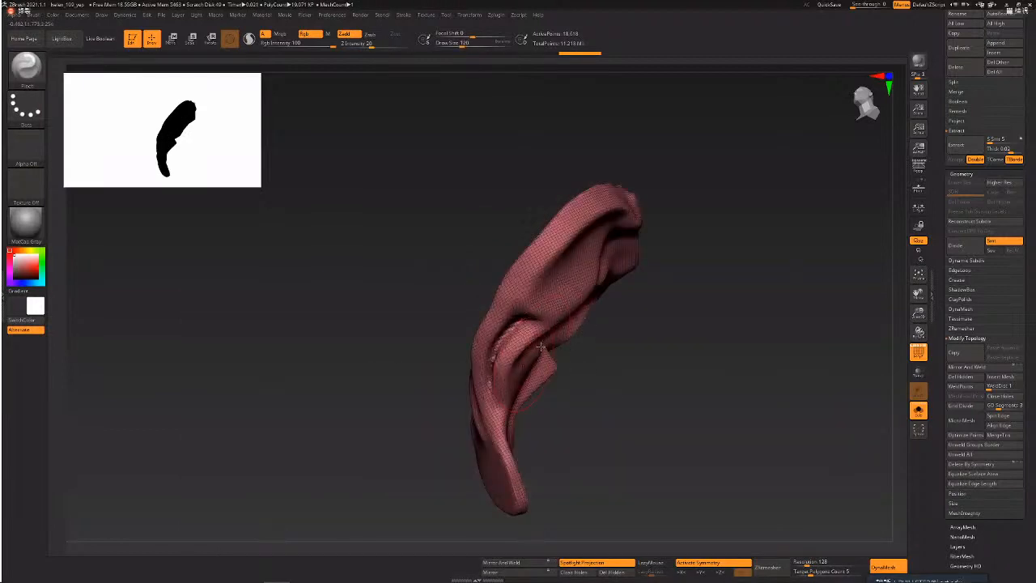
right_drag(557, 354, 625, 292)
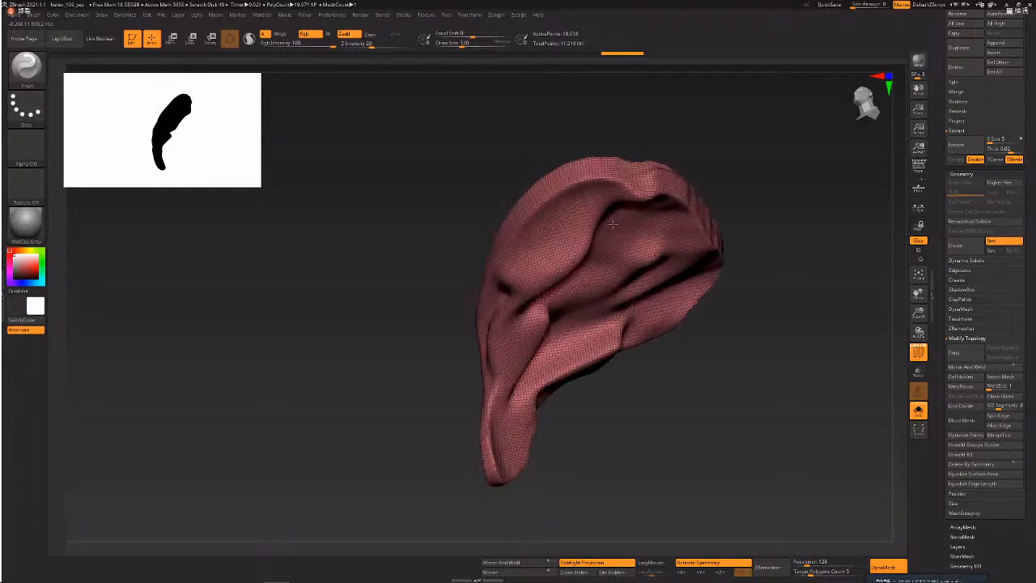
right_drag(596, 233, 651, 211)
- Fill the hollows on the back of the fur piece with ClayBuildup strokes and smooth the surface
key(space)
drag(584, 371, 590, 371)
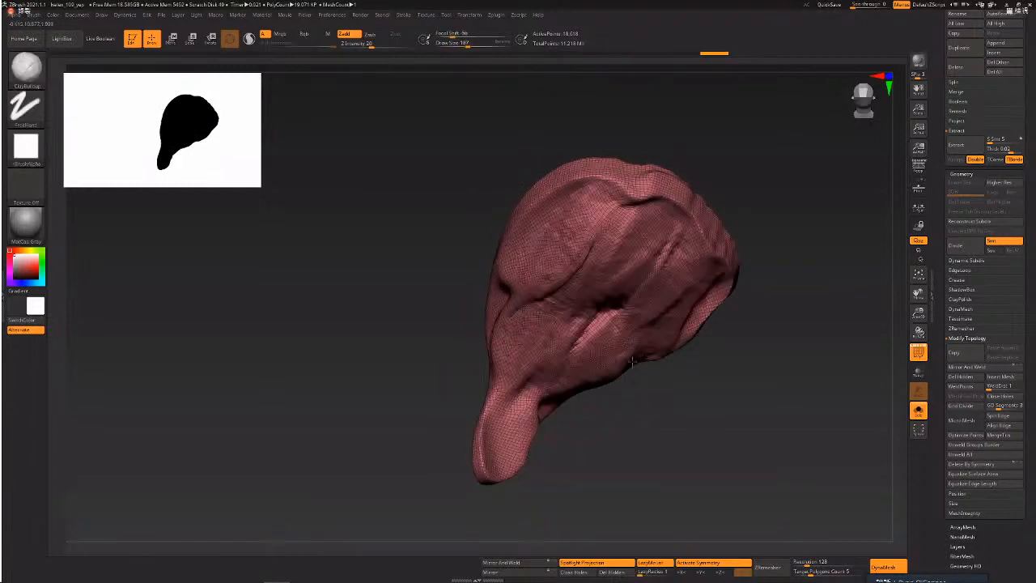
drag(663, 234, 585, 333)
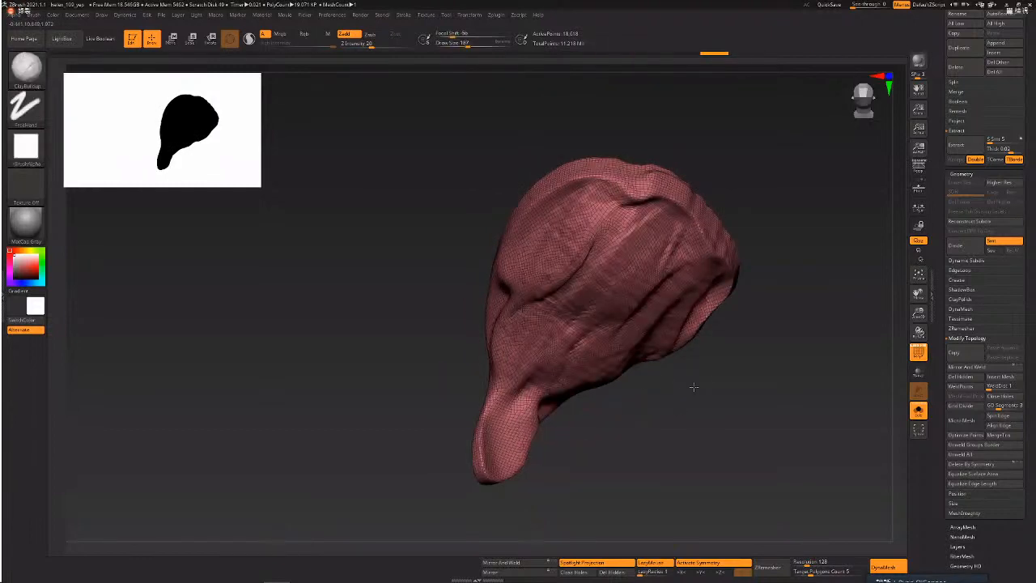
drag(605, 236, 554, 299)
drag(507, 340, 550, 301)
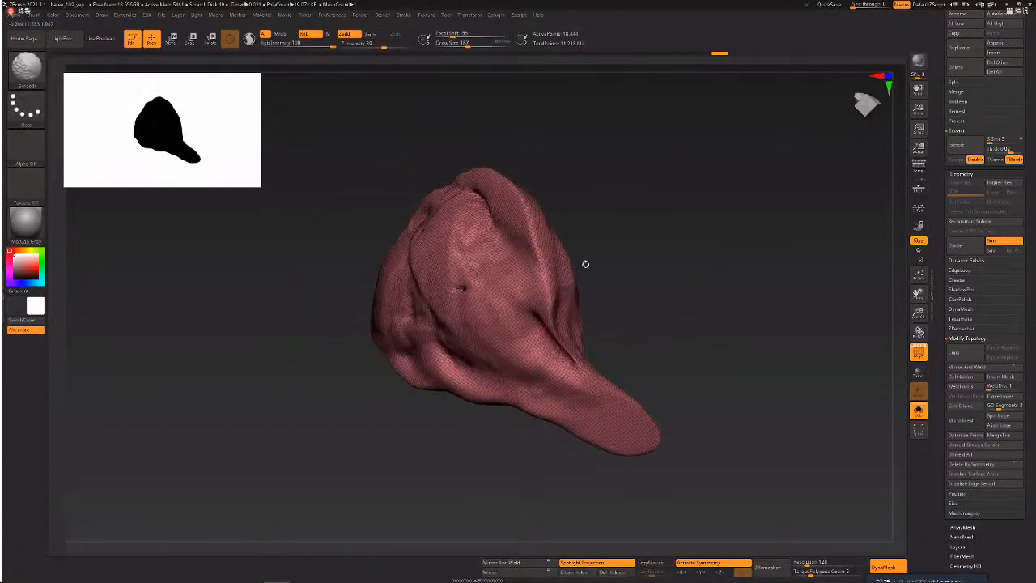
- Flatten the back of the fur piece with the TrimDynamic brush and smooth it towards a narrower tip
key(b)
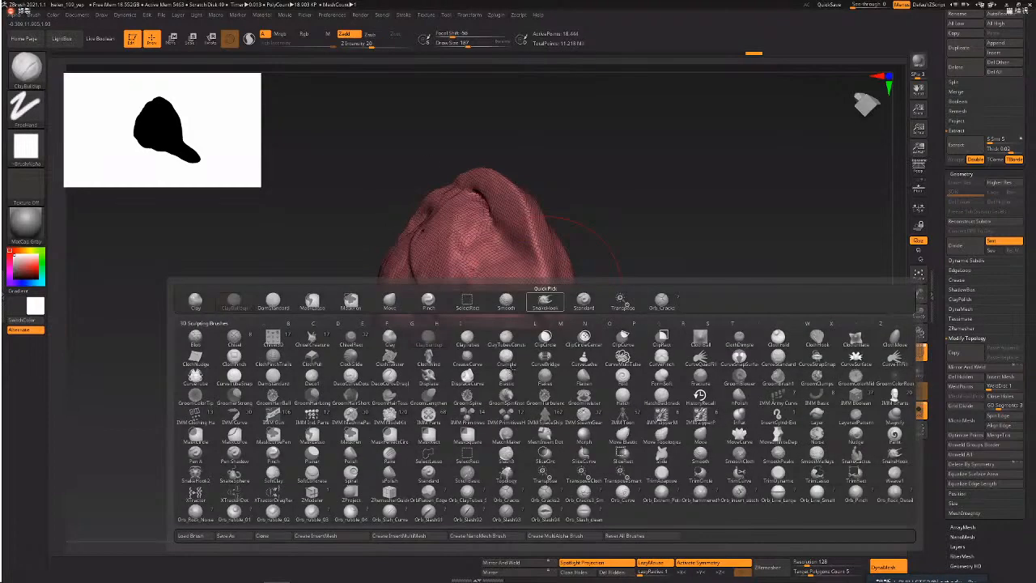
key(t)
key(d)
key(space)
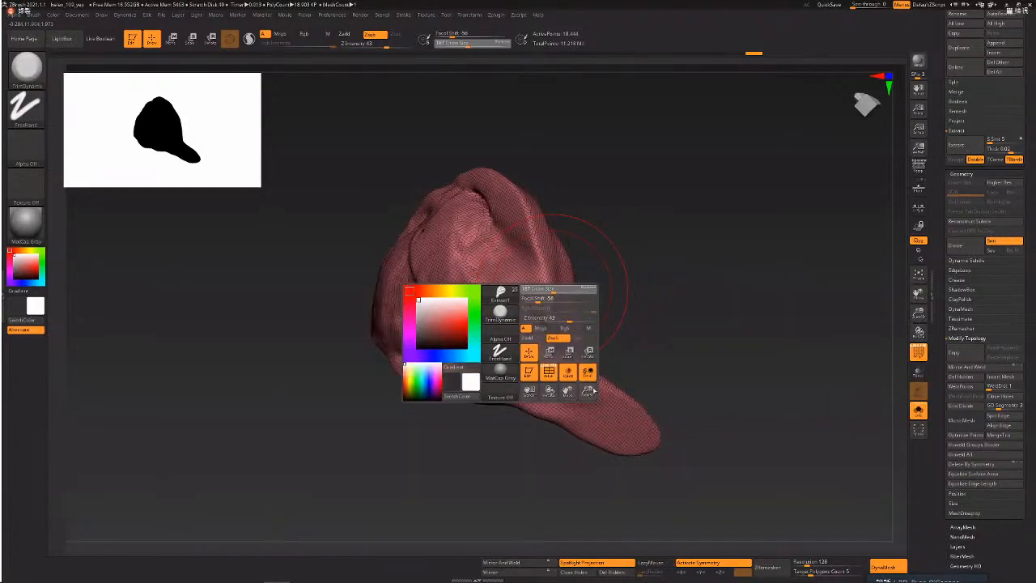
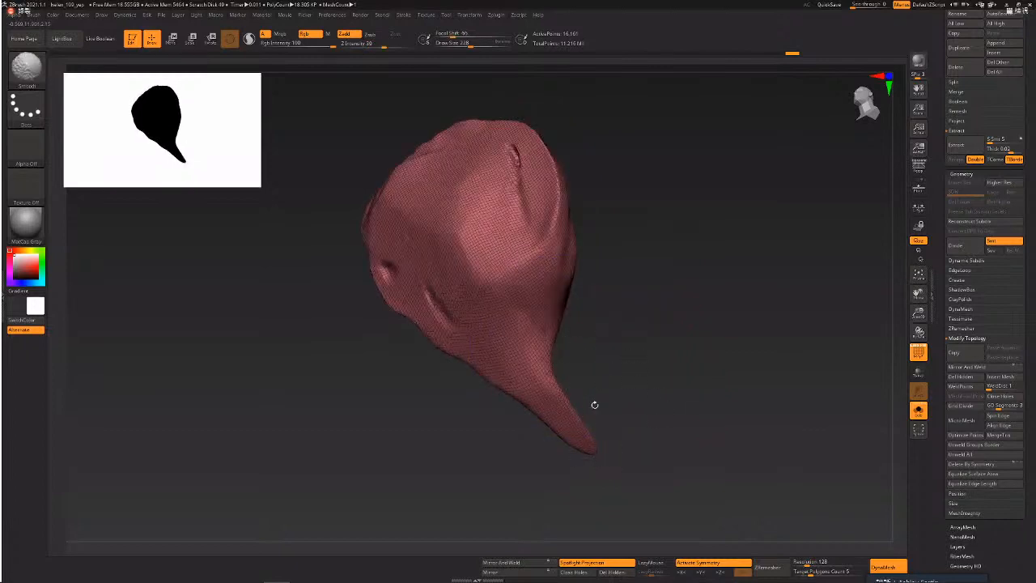
- Stretch the fur piece into a long curved clump with SnakeHook, smooth it, and hide the wireframe
key(b)
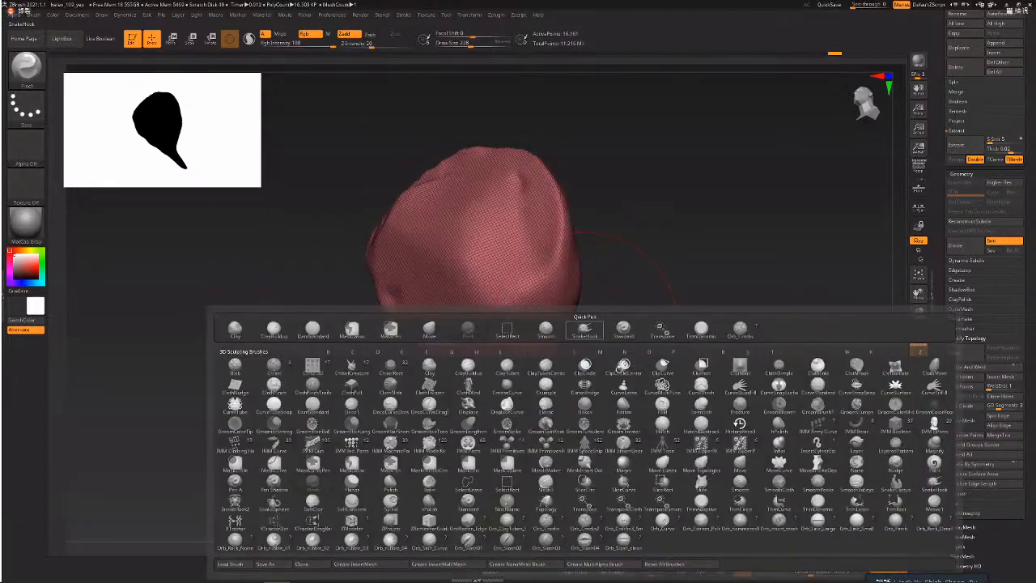
key(space)
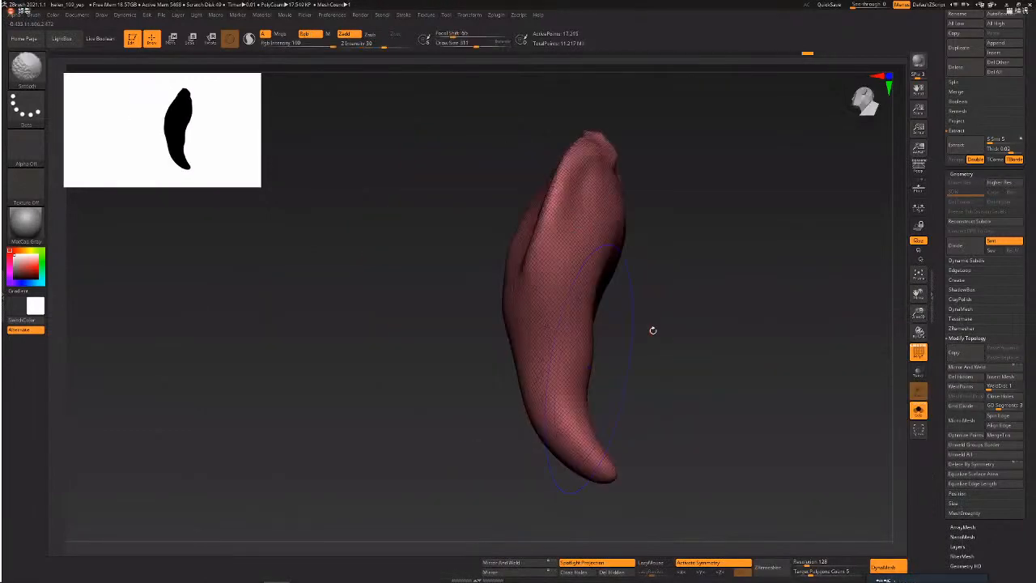
key(shift+f)
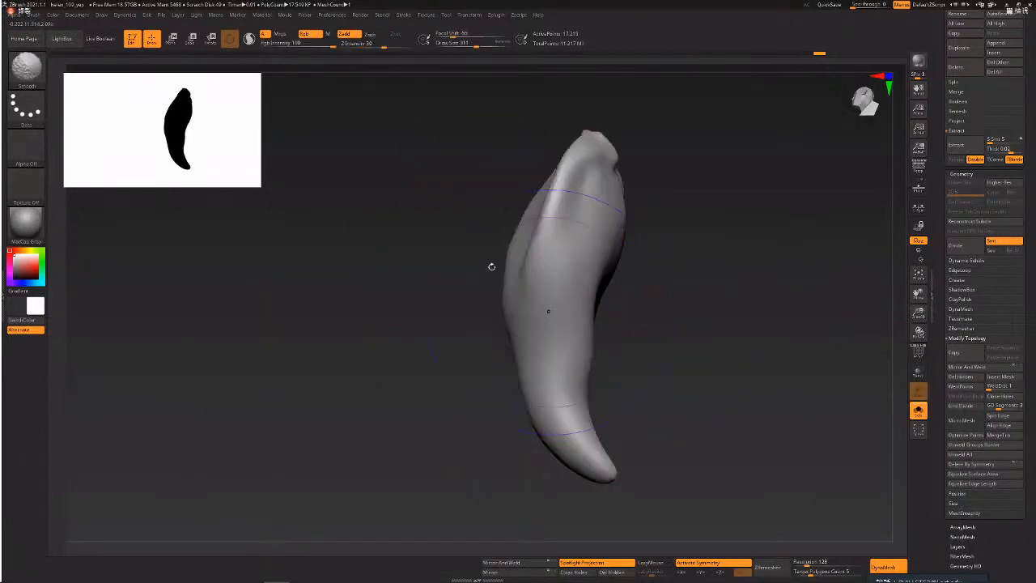
- Reshape the upper end and edge of the fur piece with the Move brush and smooth it
drag(491, 266, 341, 191)
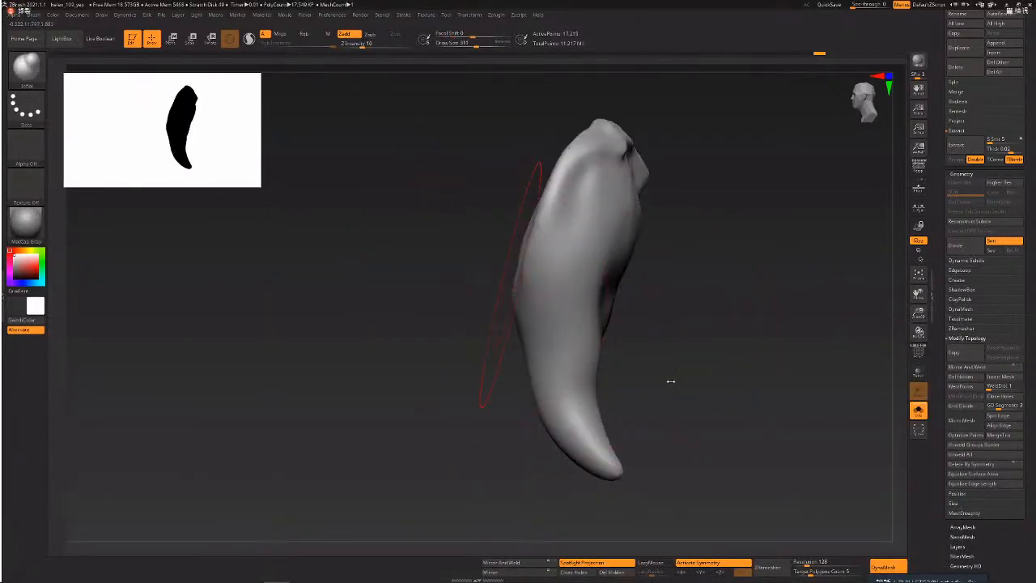
key(b)
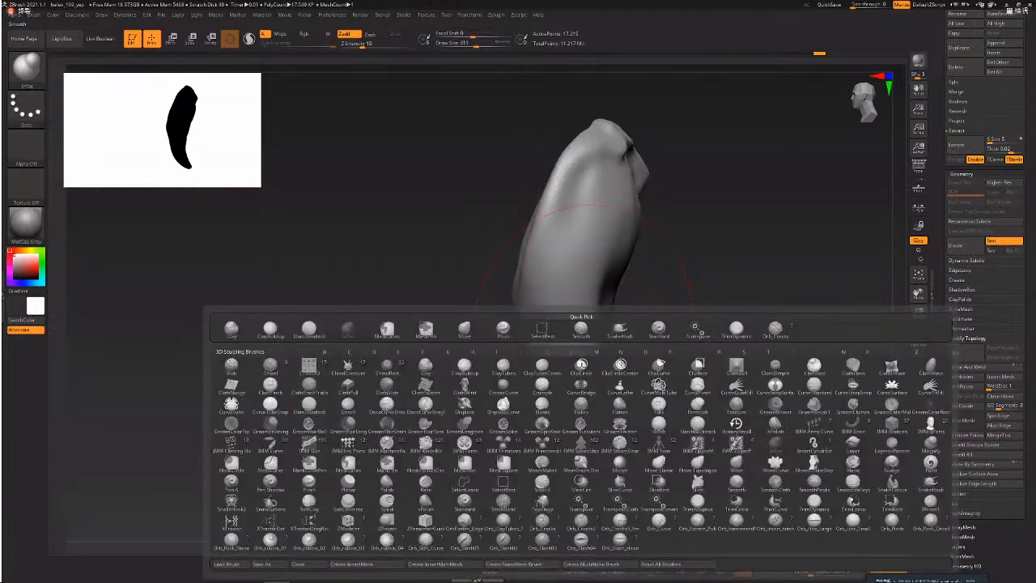
key(m)
key(v)
key(space)
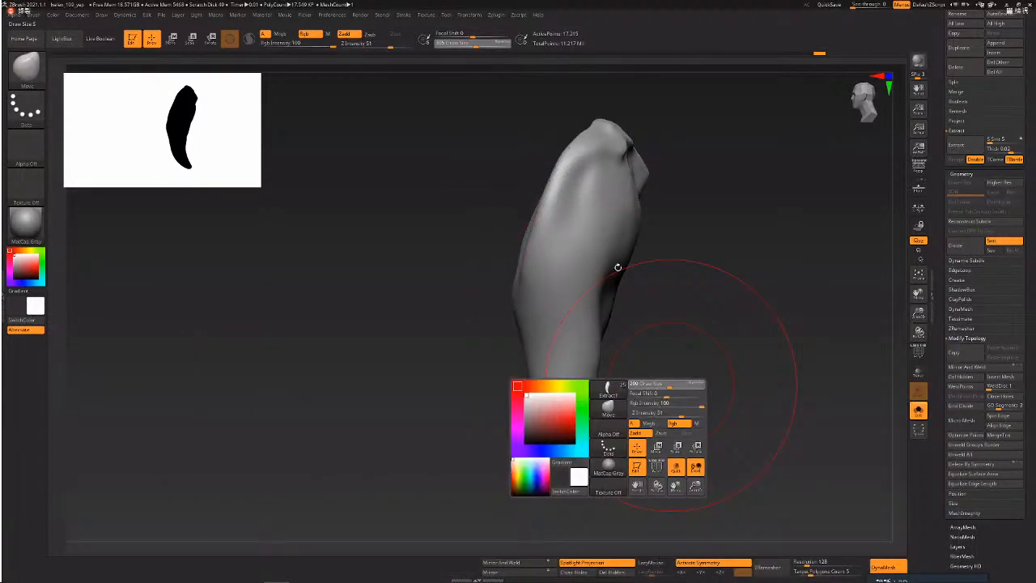
drag(592, 320, 581, 322)
drag(638, 307, 494, 255)
drag(453, 199, 462, 198)
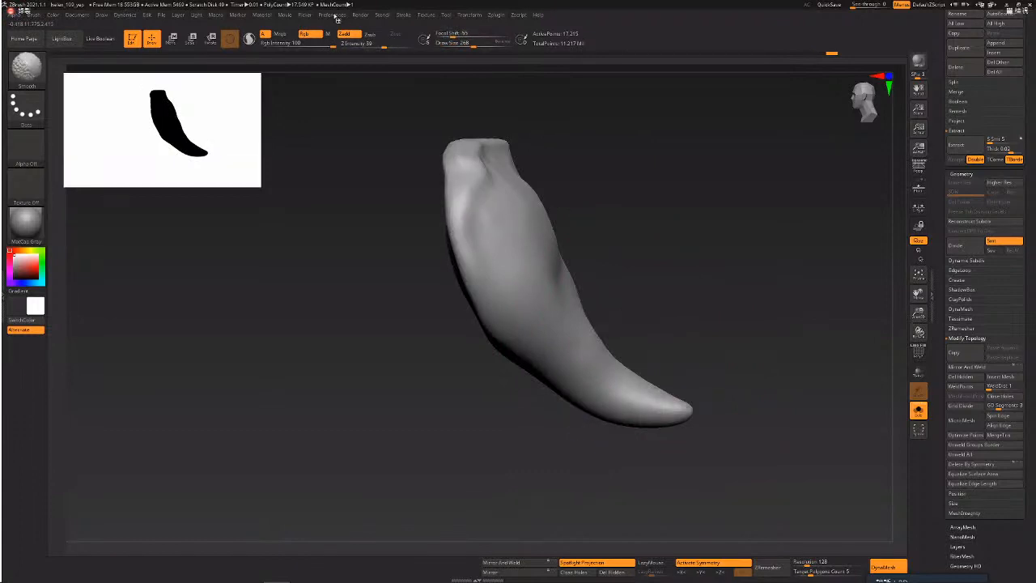
drag(452, 162, 460, 165)
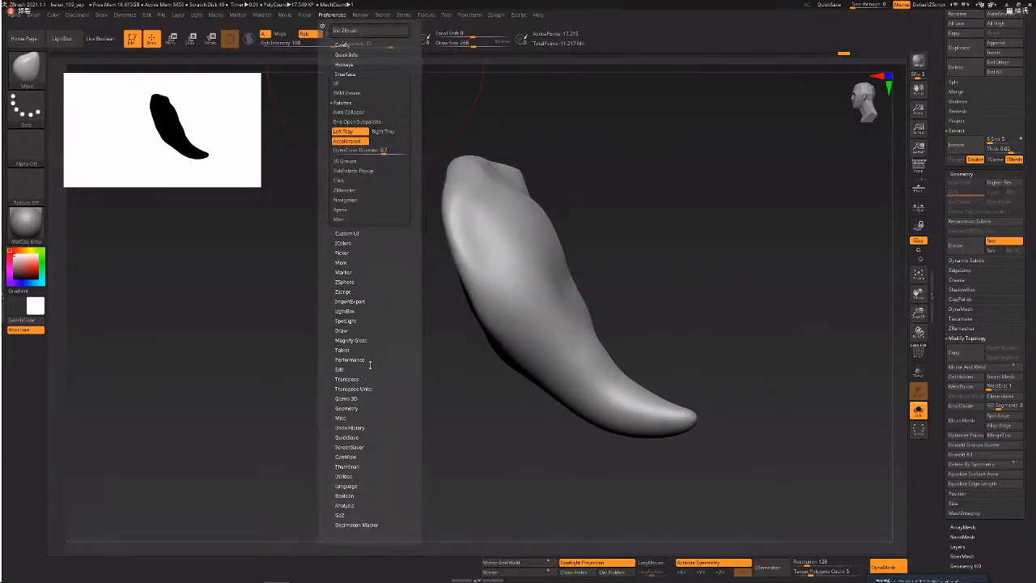
- Open the thumbnail preferences and toggle the silhouette thumbnail off and back on
drag(366, 455, 366, 370)
click(365, 379)
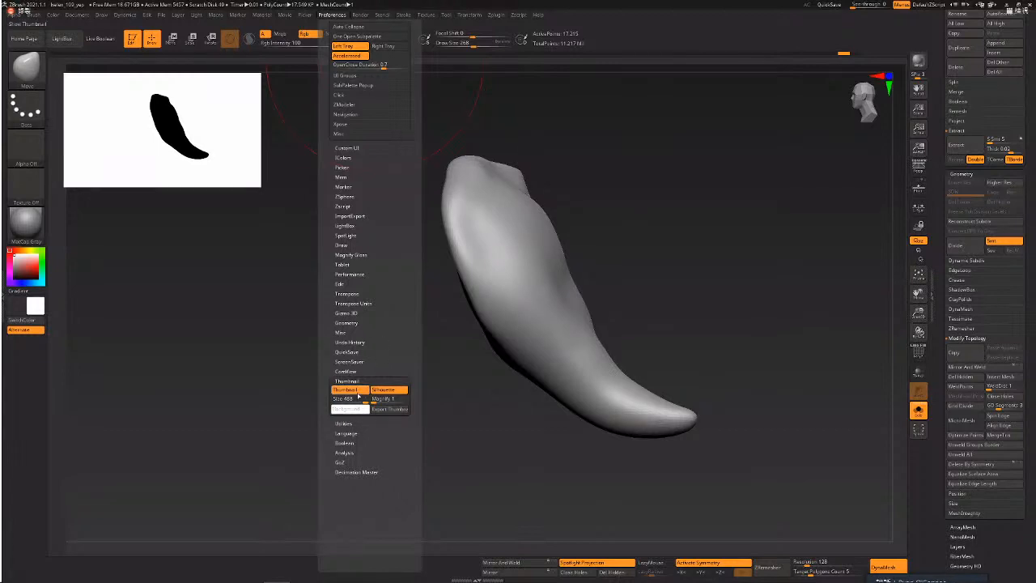
click(359, 391)
click(359, 390)
click(358, 391)
click(359, 391)
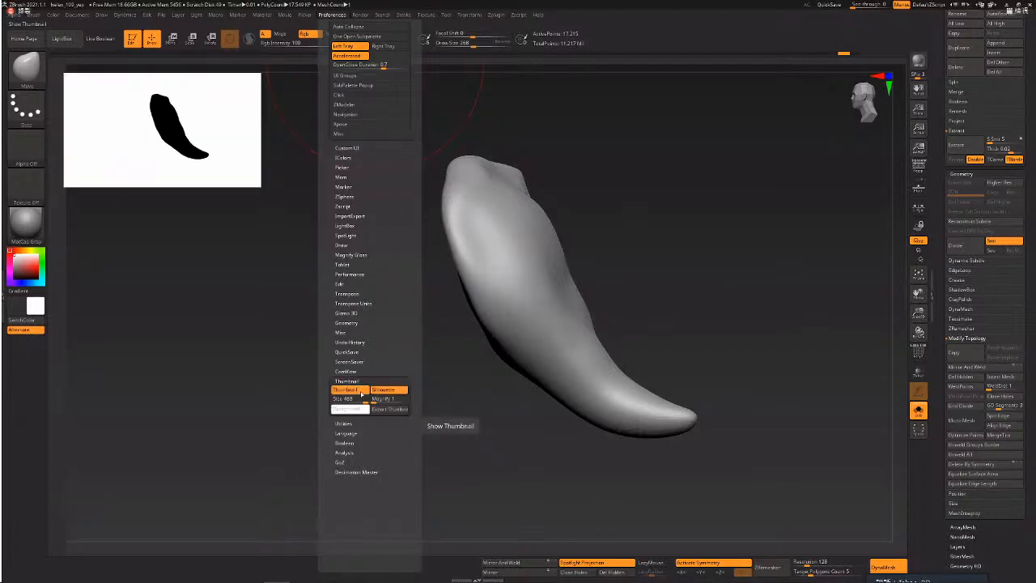
- Set the secondary colour to black and switch between black and white to compare the fur piece's silhouette with its shading
drag(658, 241, 662, 238)
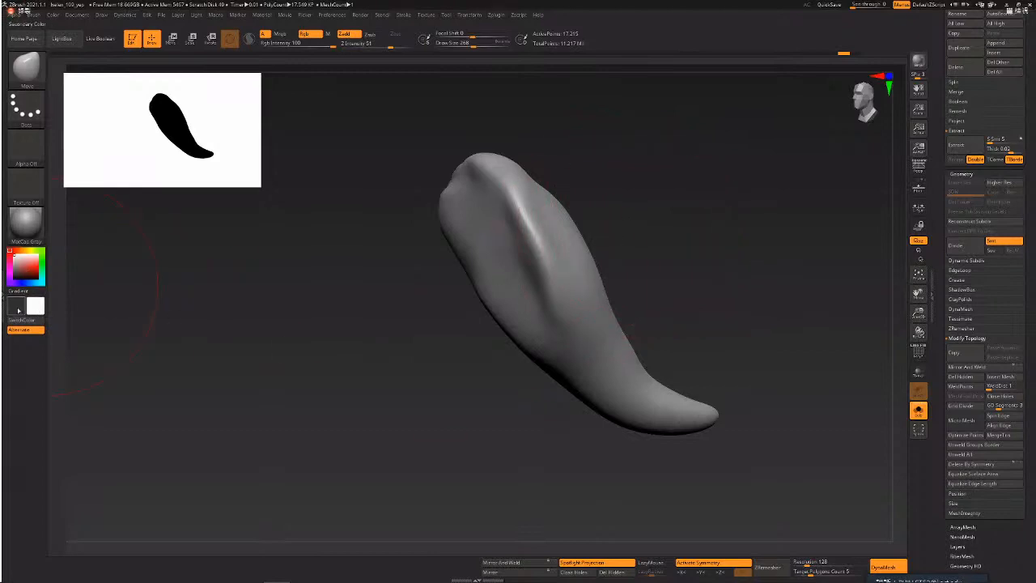
key(v)
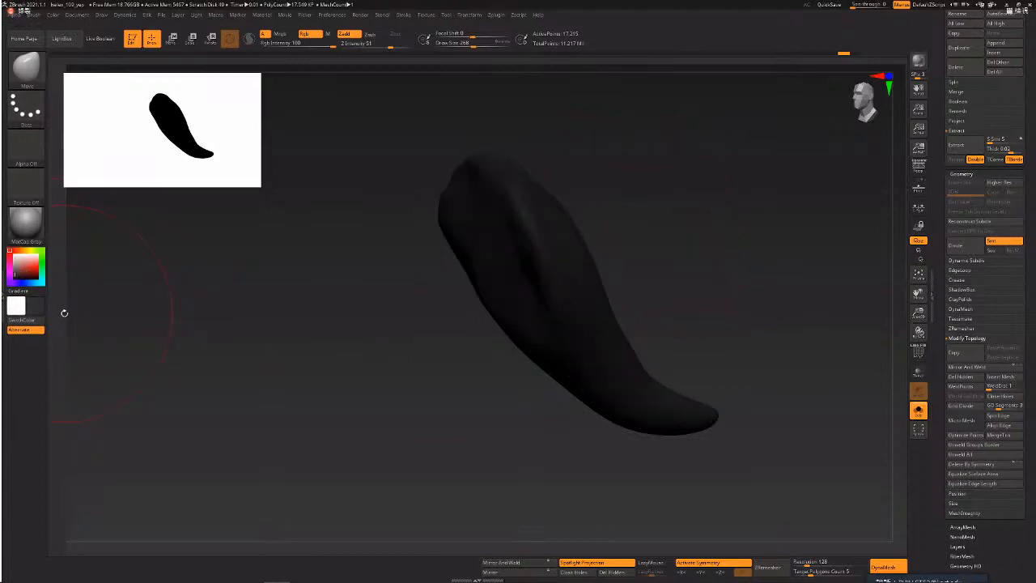
key(v)
key(v)
key(v)
key(v)
key(v)
key(v)
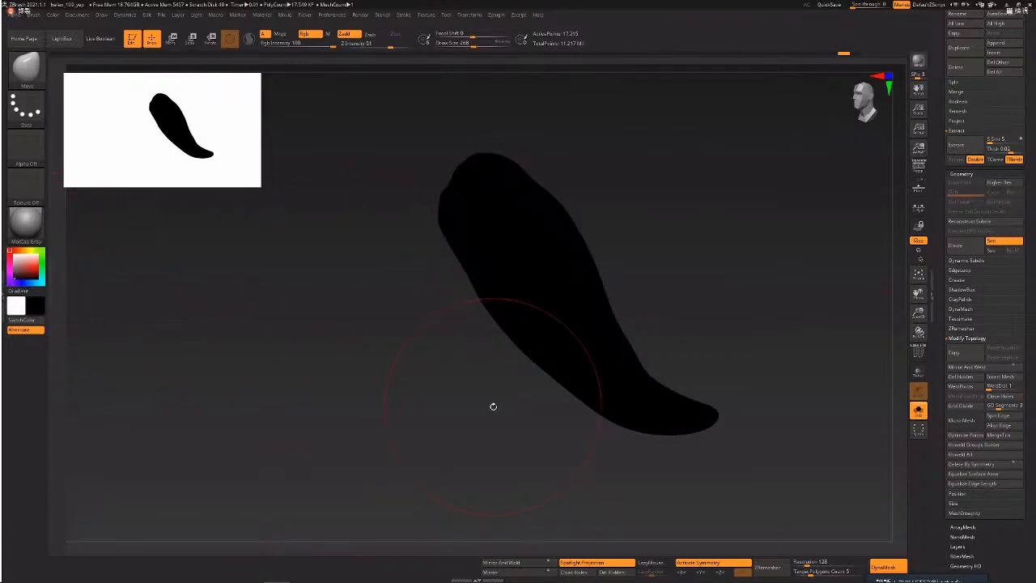
key(v)
key(v)
key(v)
key(v)
key(v)
- Remesh the fur piece with ZRemesher at a target polygon count of 0.5 and show its wireframe
drag(689, 329, 701, 377)
key(shift+f)
key(shift+f)
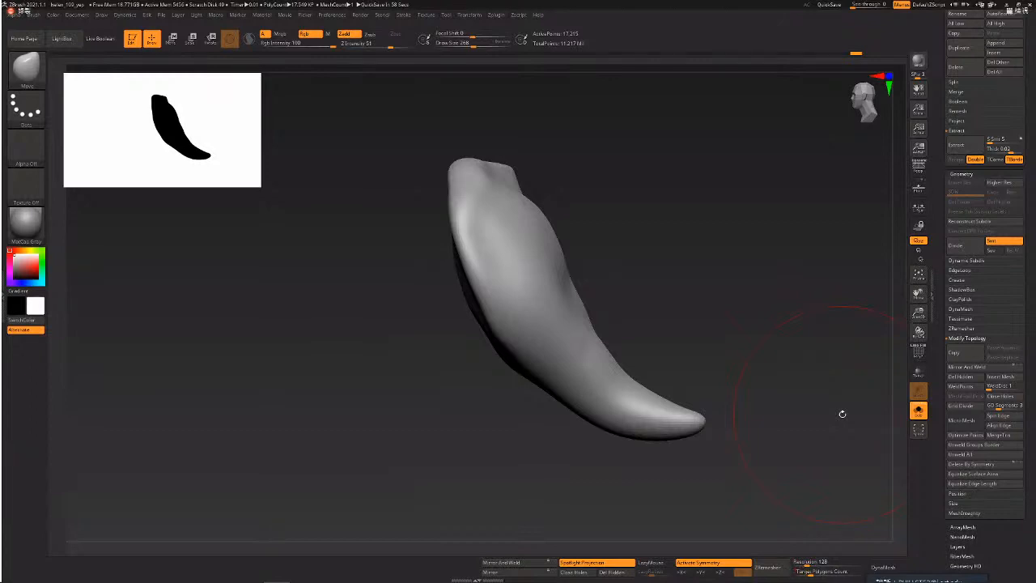
key(Return)
click(768, 567)
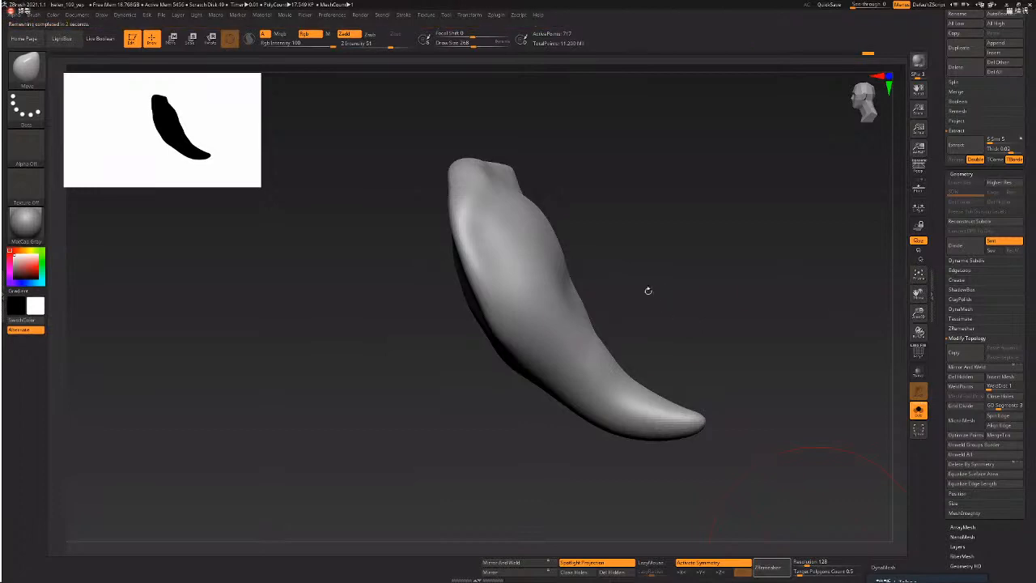
key(shift+f)
mouse_move(654, 297)
mouse_down()
mouse_move(689, 314)
mouse_move(703, 341)
mouse_up()
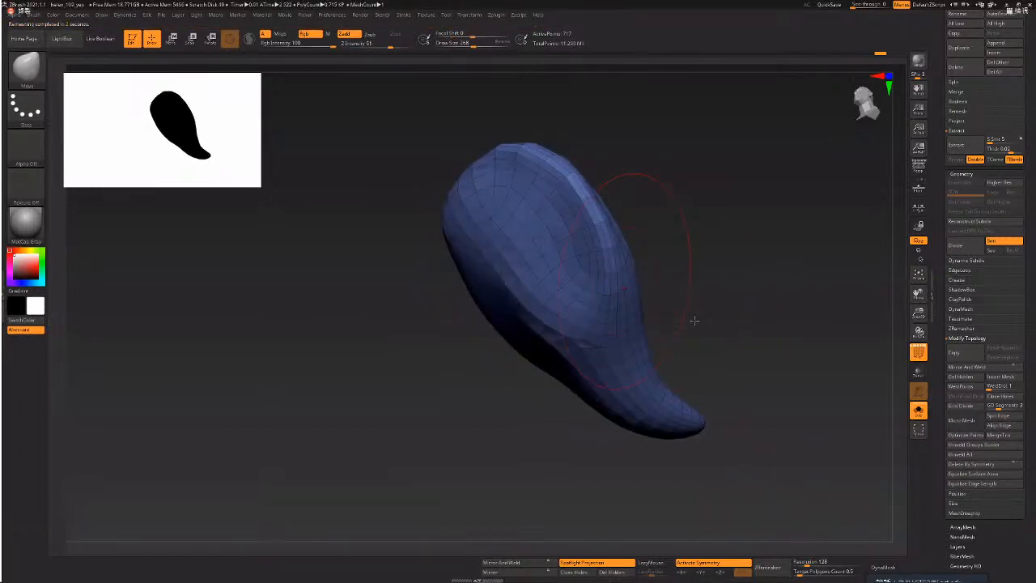
- Smooth the broad upper rim of the remeshed fur piece and bring back the rest of the character around it
shift+drag(597, 209, 544, 162)
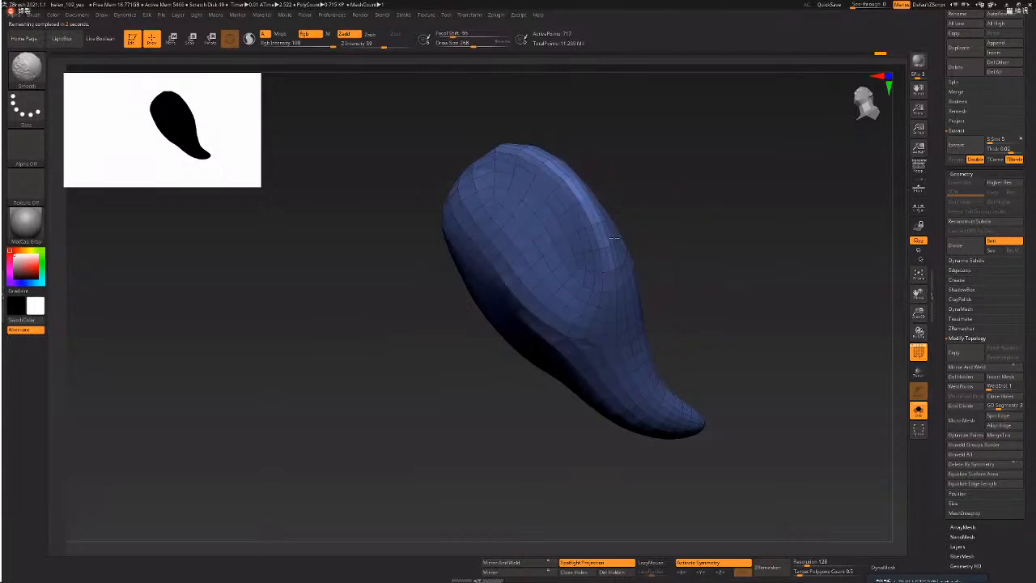
mouse_move(614, 237)
shift+mouse_down()
mouse_move(579, 212)
mouse_move(562, 175)
shift+mouse_up()
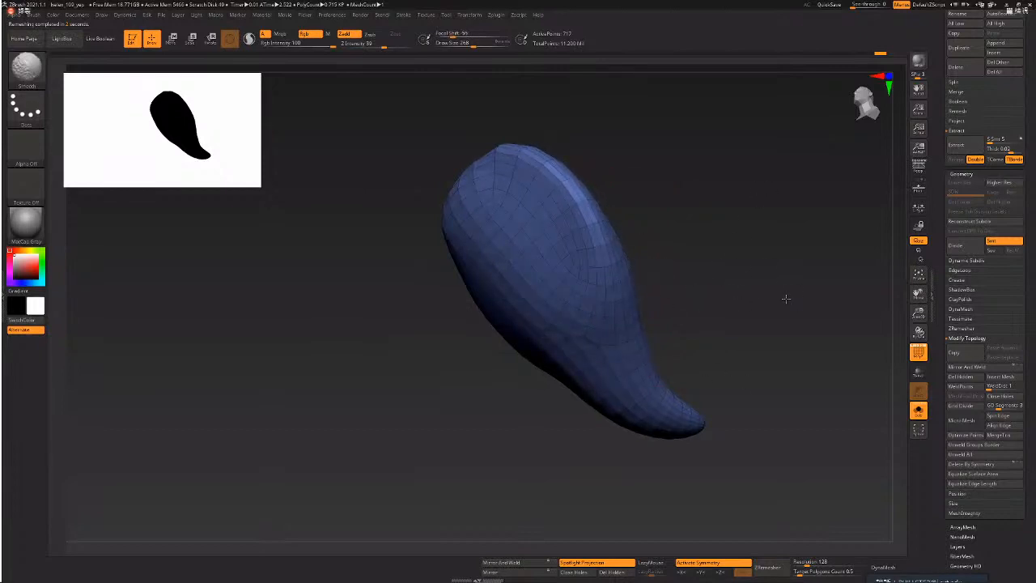
drag(752, 412, 856, 414)
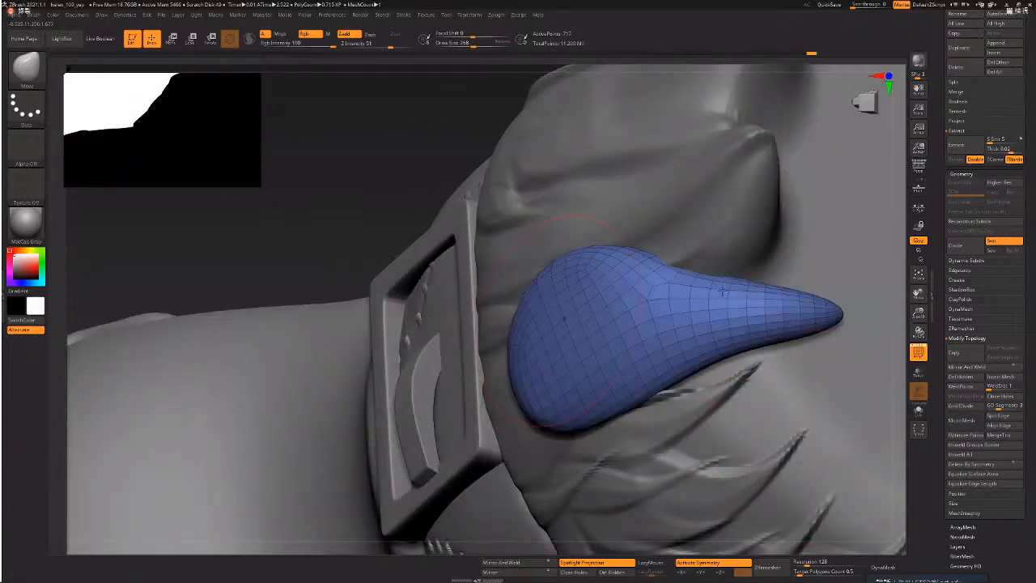
mouse_move(723, 292)
right_down()
mouse_move(714, 293)
mouse_move(738, 287)
right_up()
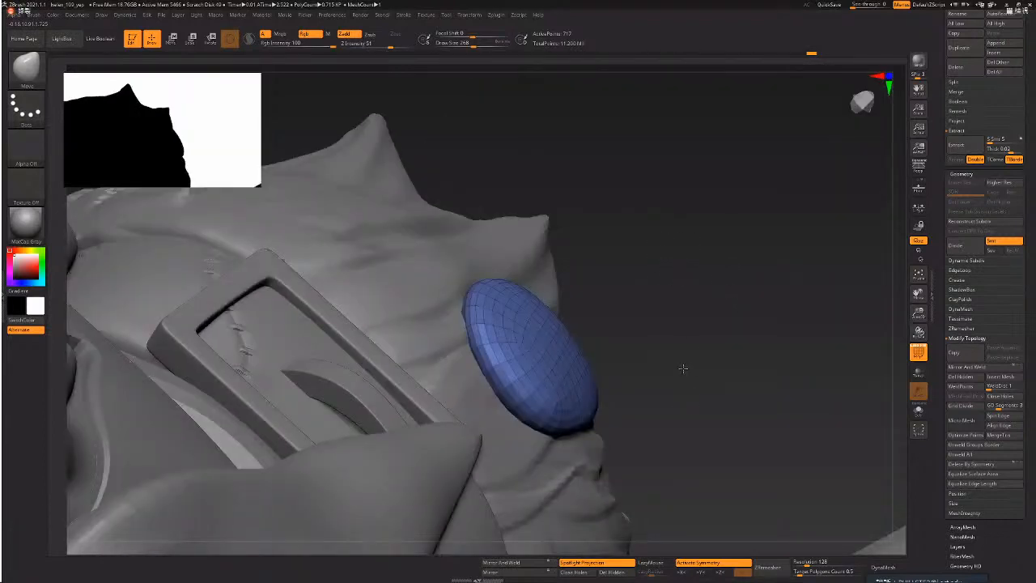
right_drag(684, 369, 681, 366)
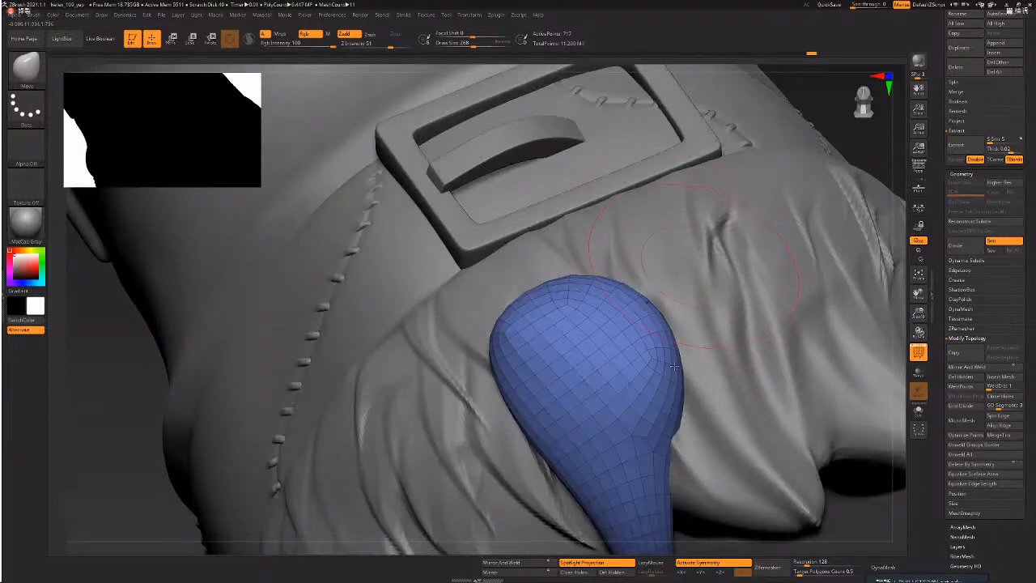
- Narrow and flatten the rounded upper end of the fur piece with the Move brush, adjusting the draw size down to 262
key(b)
key(space)
key(space)
drag(684, 366, 691, 367)
key(space)
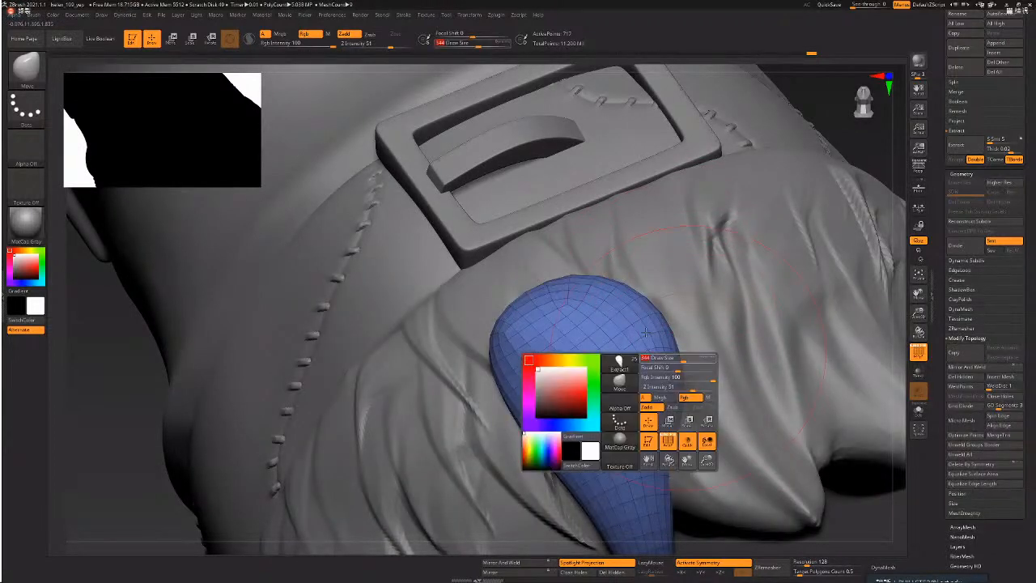
click(686, 365)
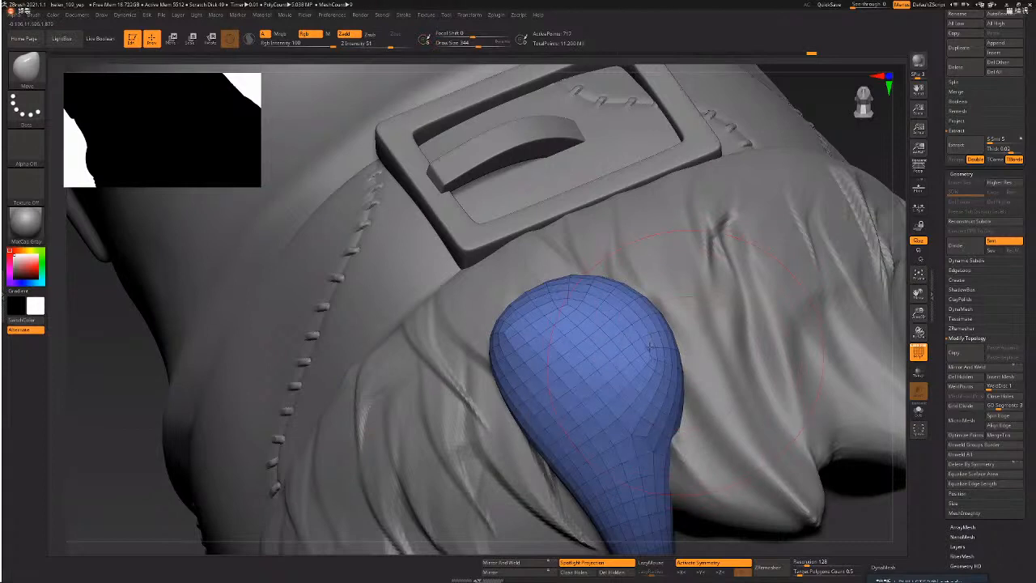
mouse_move(651, 348)
mouse_down()
mouse_move(629, 349)
mouse_move(631, 361)
mouse_up()
key(space)
click(664, 368)
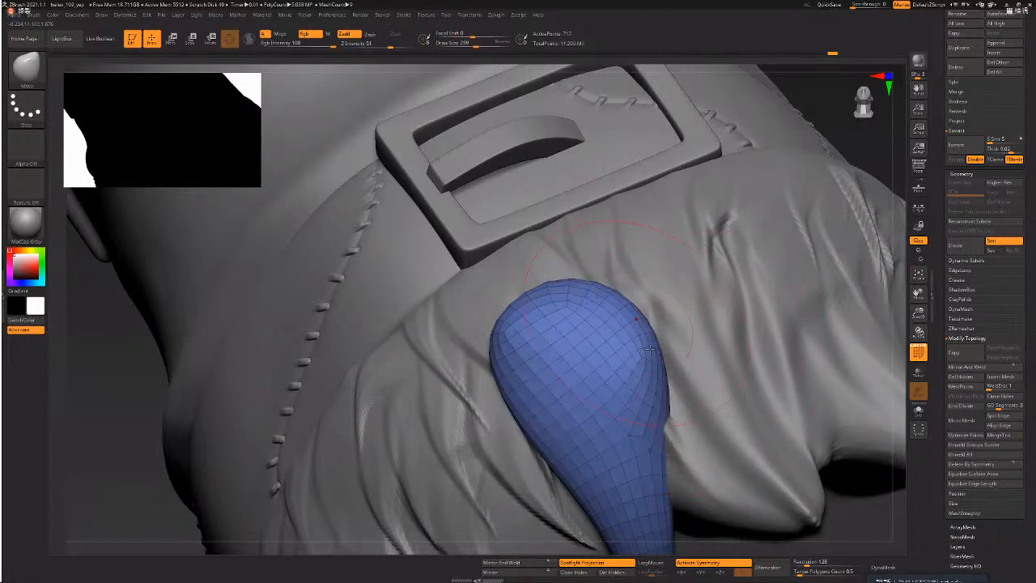
drag(635, 312, 651, 349)
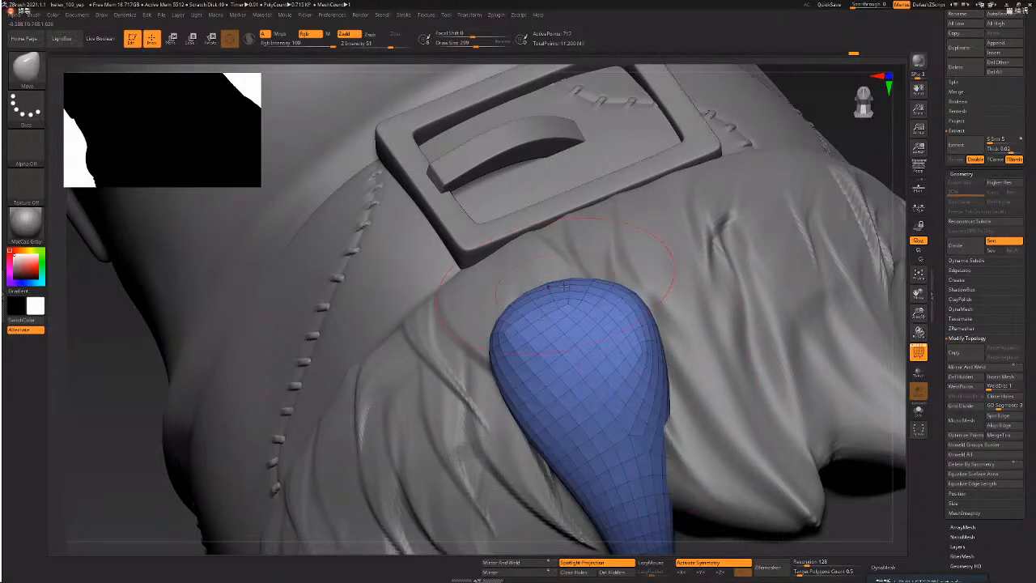
key(space)
mouse_move(564, 281)
mouse_down()
mouse_move(558, 306)
mouse_move(647, 363)
mouse_up()
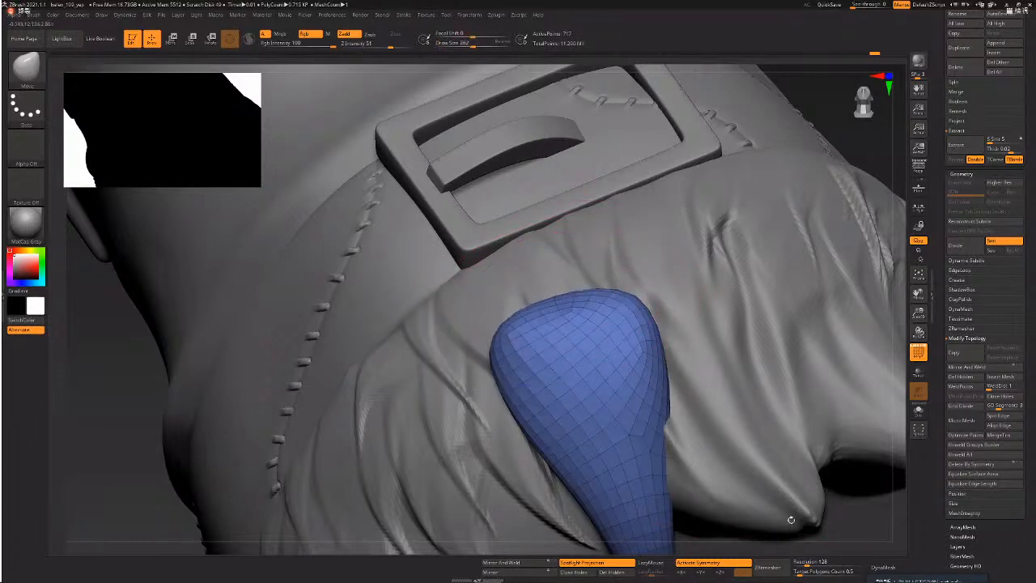
- Tilt the fur piece with the gizmo so its upper end sinks into the fur trim below the belt buckle
drag(811, 466, 790, 413)
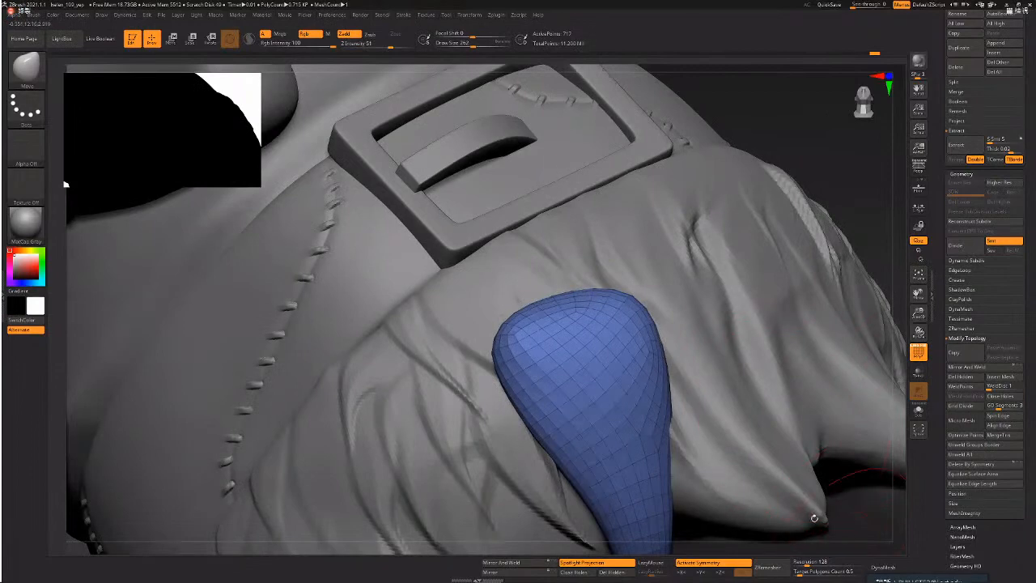
mouse_move(815, 518)
mouse_down()
mouse_move(787, 386)
mouse_move(785, 445)
mouse_move(850, 490)
mouse_move(797, 340)
mouse_up()
right_drag(723, 474, 651, 345)
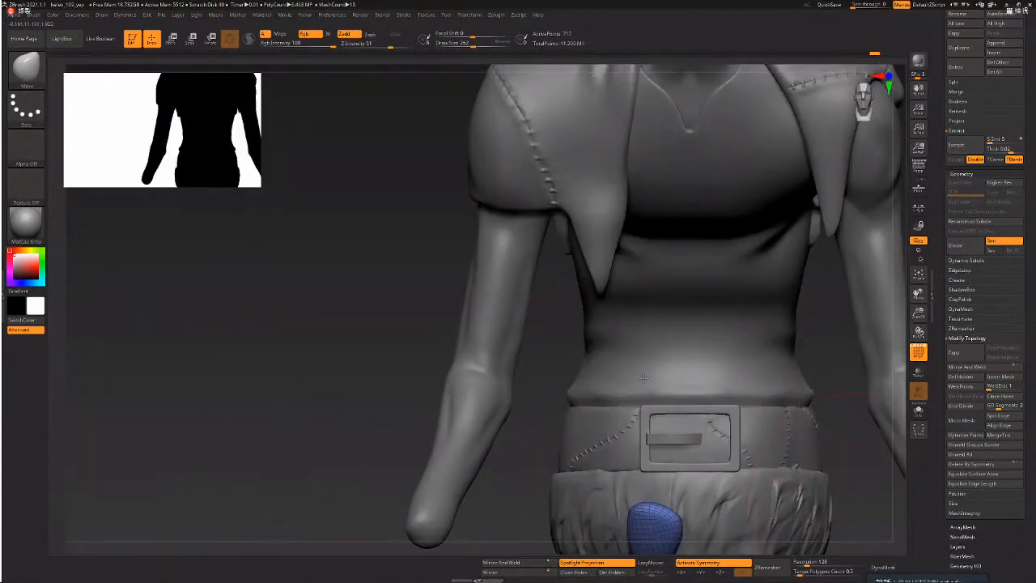
alt+right_drag(698, 523, 627, 314)
ctrl+right_drag(718, 472, 770, 541)
key(e)
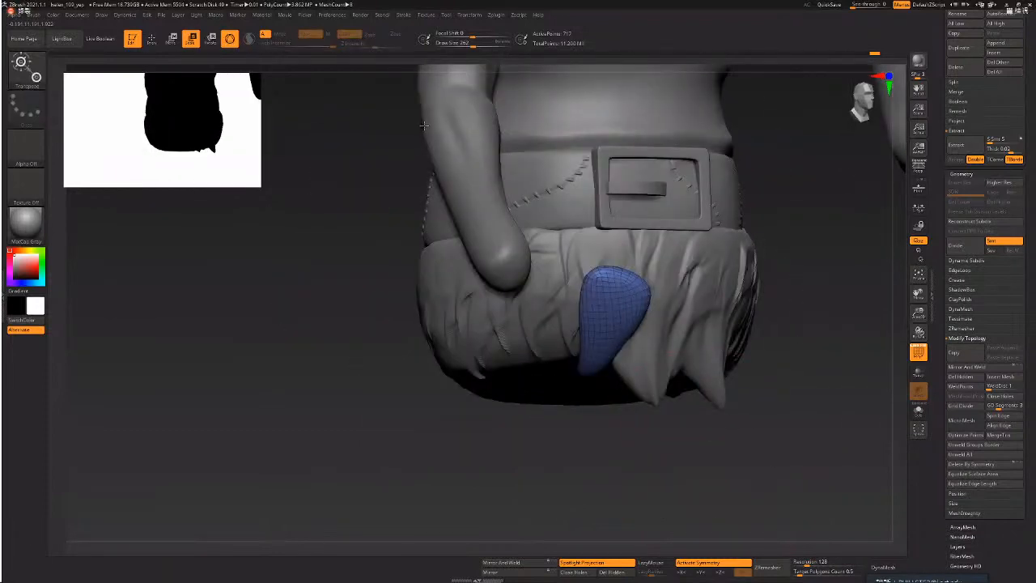
key(w)
key(f)
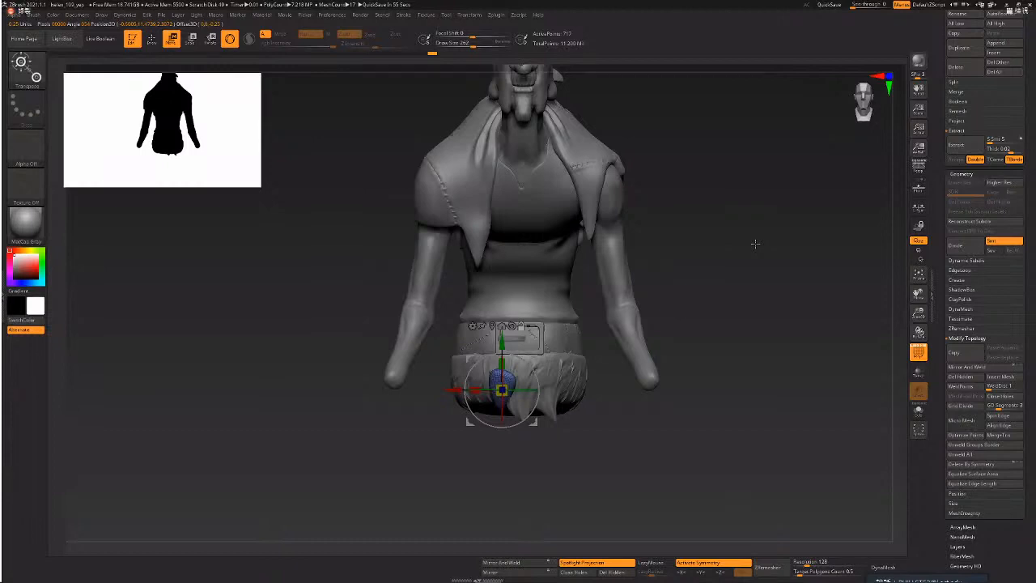
key(f)
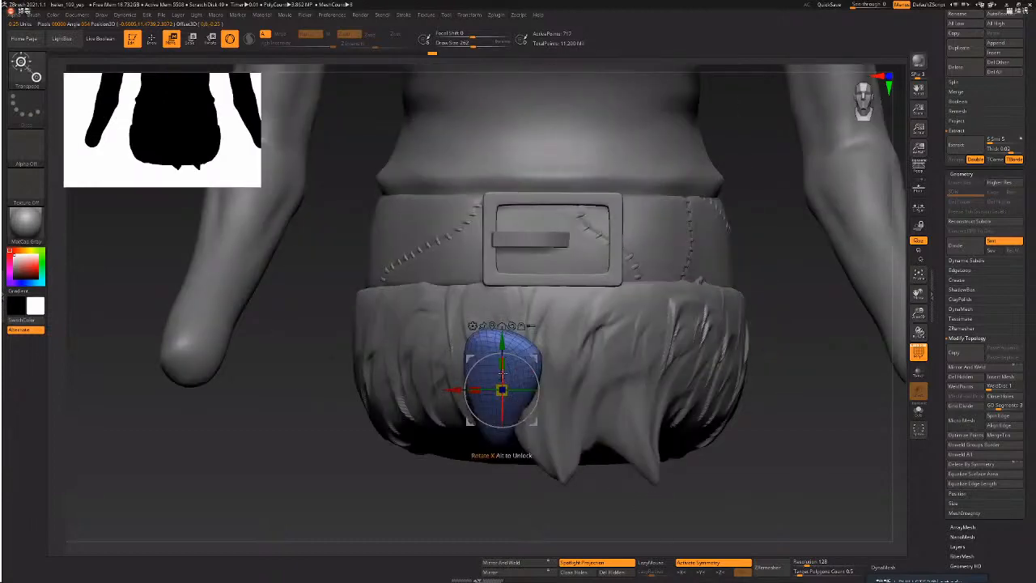
drag(503, 370, 504, 353)
drag(537, 392, 536, 402)
key(q)
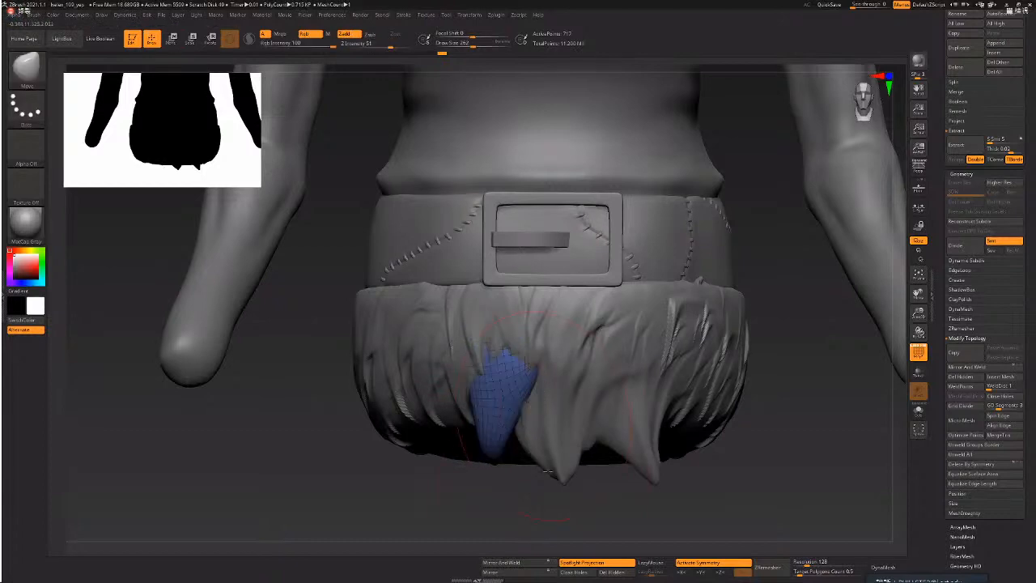
- Sharpen the lower tip of the fur piece with the Pinch brush at draw size 149 and hide the wireframe
mouse_move(550, 468)
alt+mouse_down()
mouse_move(573, 408)
mouse_move(570, 456)
alt+mouse_up()
drag(558, 421, 554, 420)
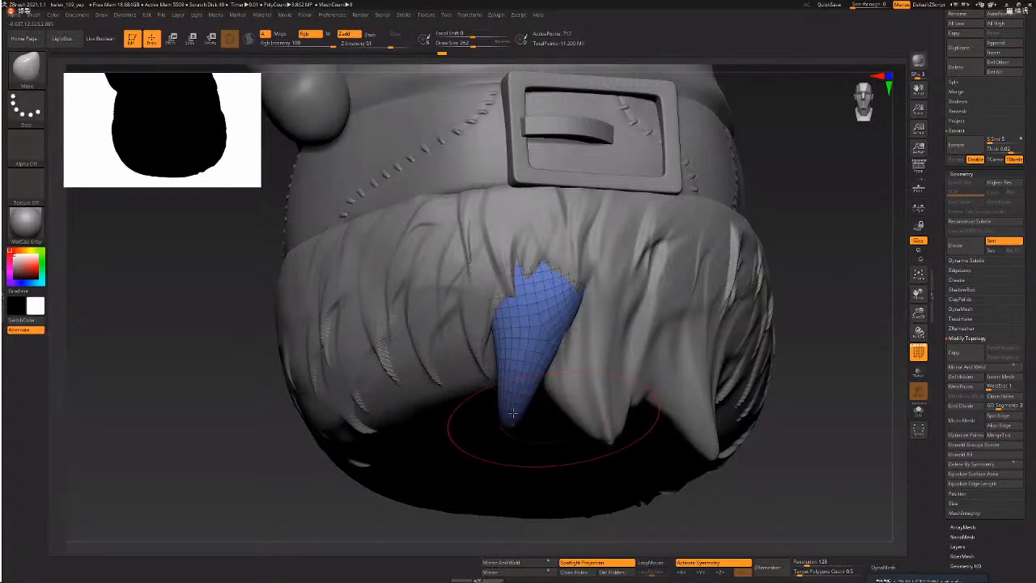
key(b)
key(p)
key(i)
key(space)
drag(551, 415, 542, 414)
key(shift+f)
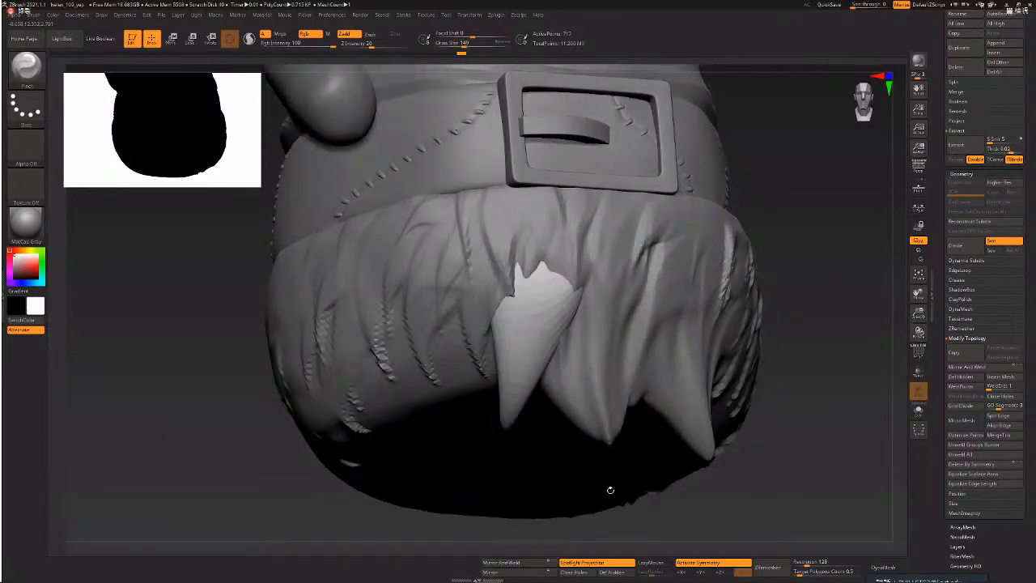
drag(614, 488, 613, 503)
mouse_move(601, 459)
mouse_down()
mouse_move(593, 444)
mouse_move(602, 418)
mouse_move(416, 357)
mouse_up()
key(shift+f)
key(shift+f)
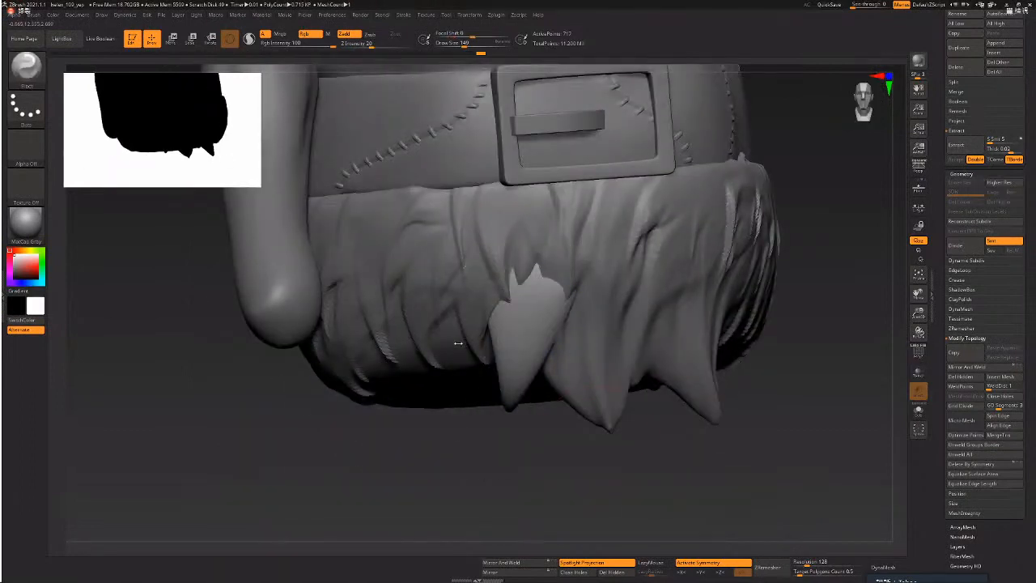
drag(567, 285, 556, 299)
drag(546, 467, 556, 356)
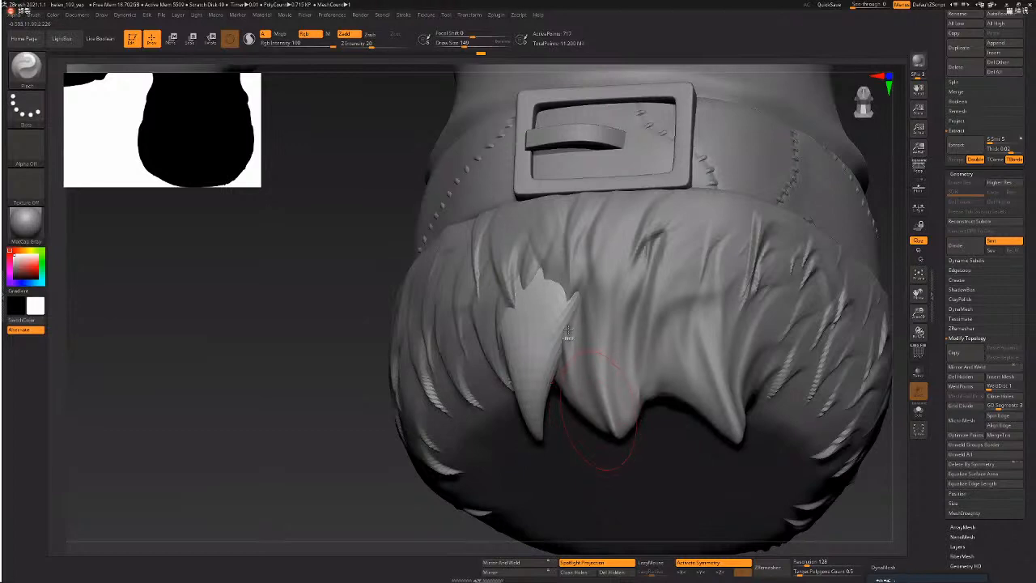
- Subdivide the fur piece up to subdivision level 5 so its surface can take fine strand detail
shift+click(565, 323)
key(ctrl+z)
key(ctrl+d)
key(ctrl+d)
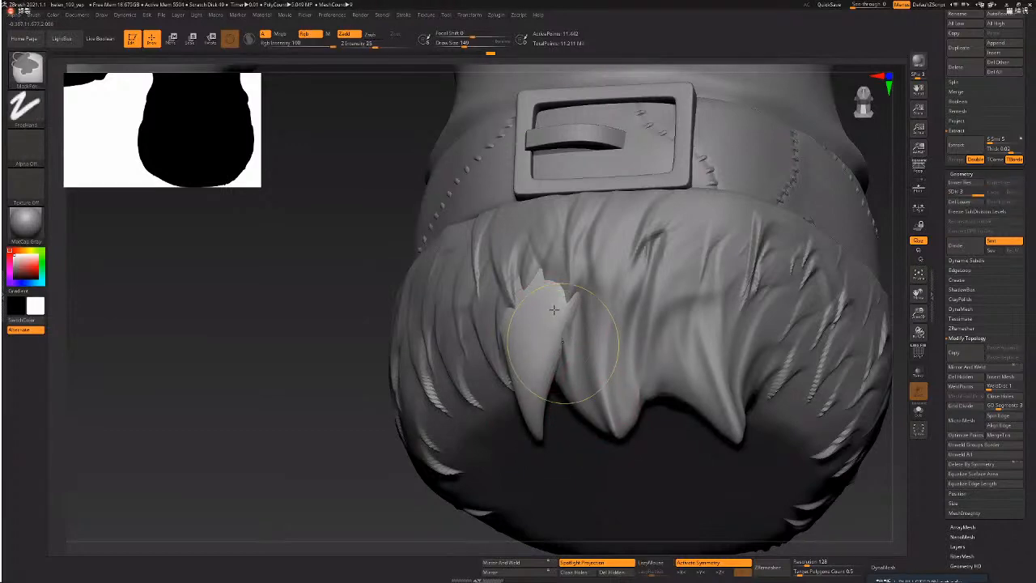
key(space)
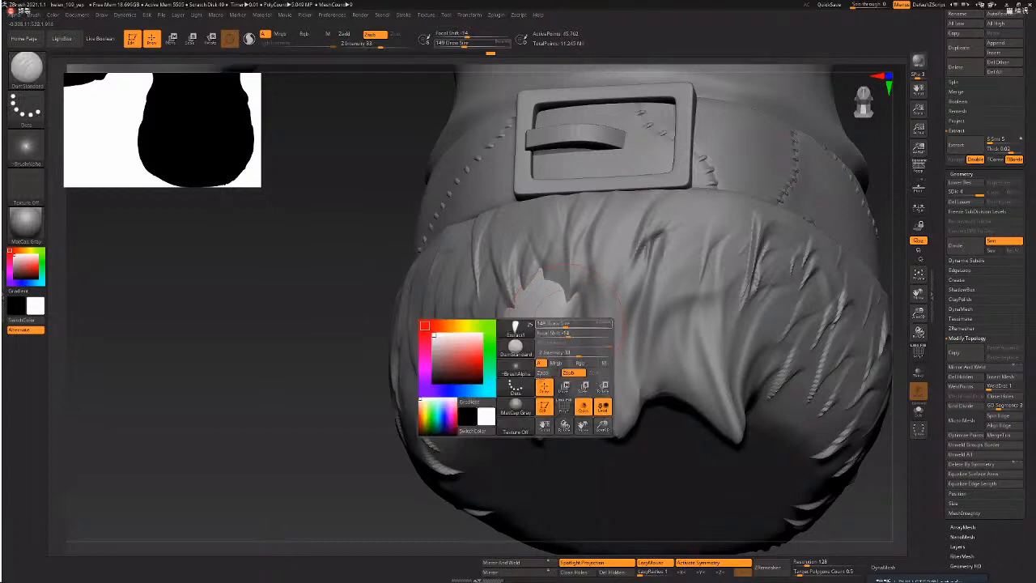
key([)
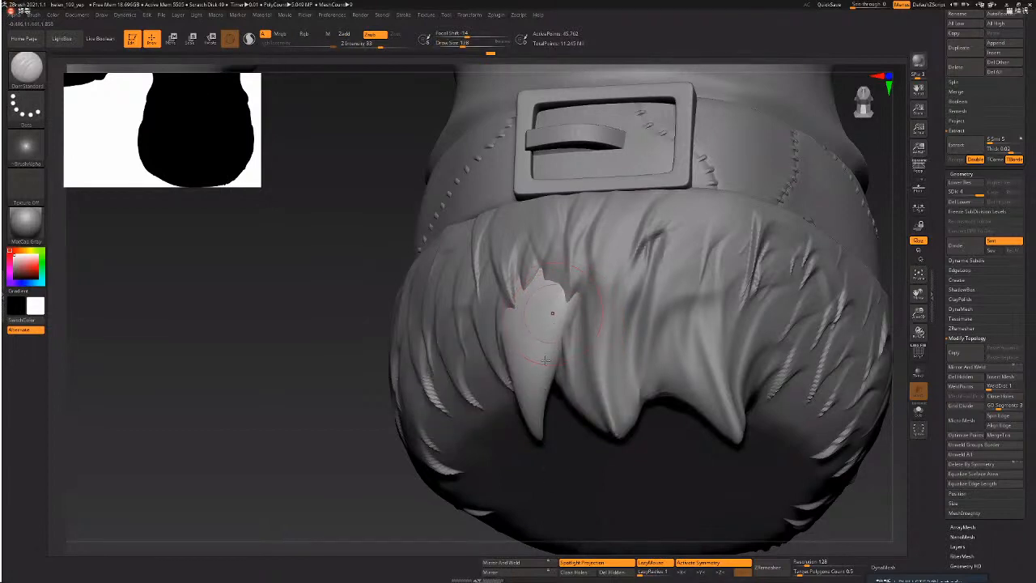
key(shift+f)
key(shift+f)
key(ctrl+d)
- Carve a lengthwise strand groove down the middle of the fur piece with the Orb_Cracks brush
key(b)
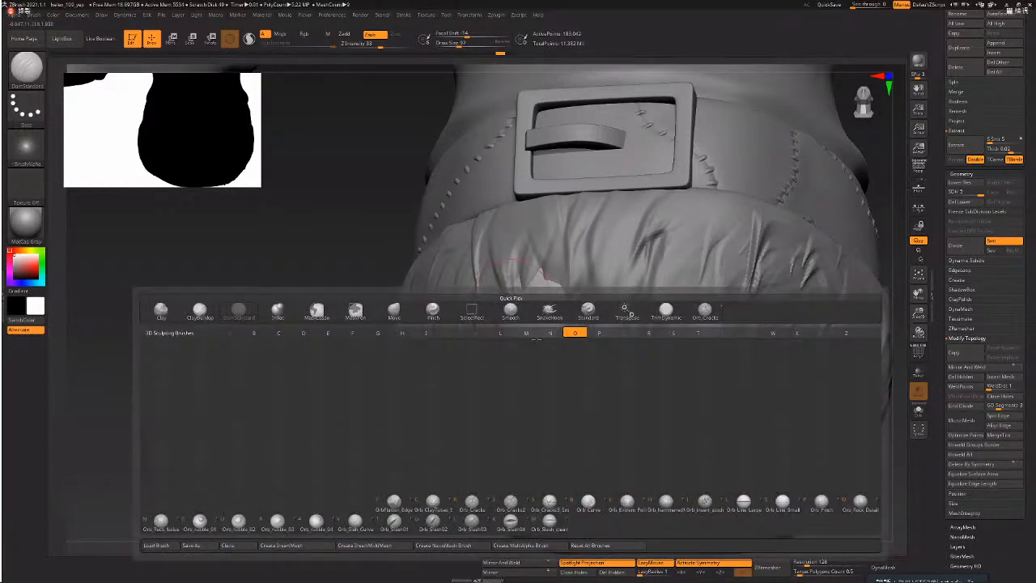
key(r)
key(space)
key(space)
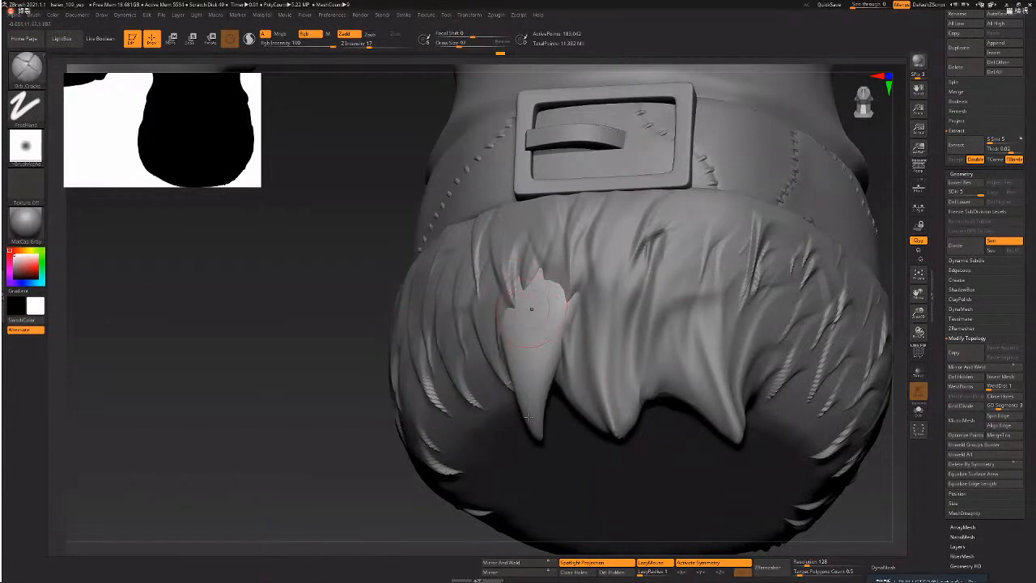
key(space)
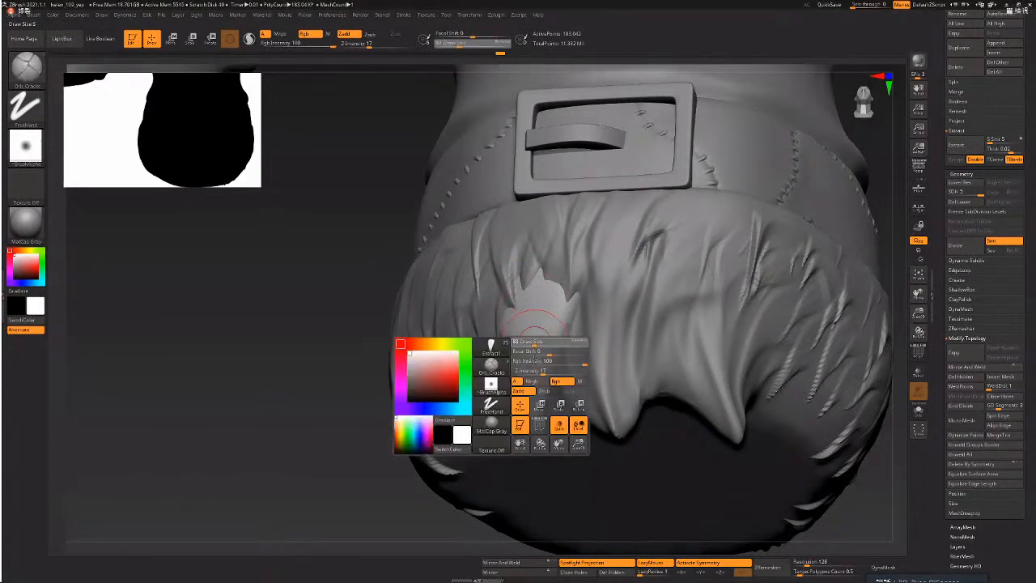
drag(535, 283, 528, 382)
key(ctrl+z)
drag(541, 280, 530, 364)
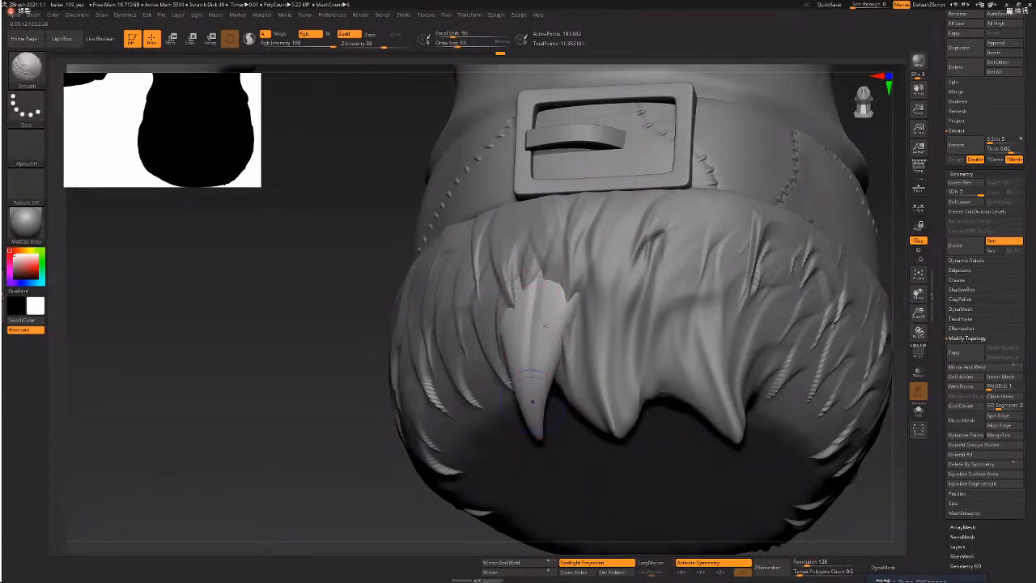
- Carve another strand groove down the fur piece's side next to the central clump and smooth it into the surface
drag(562, 286, 555, 327)
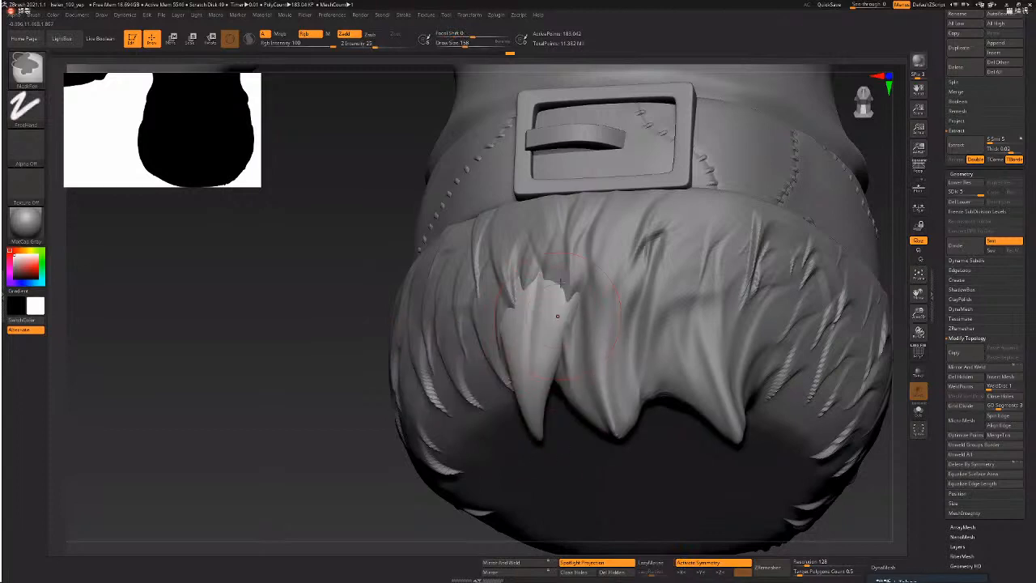
key(space)
drag(515, 366, 510, 365)
drag(559, 284, 544, 354)
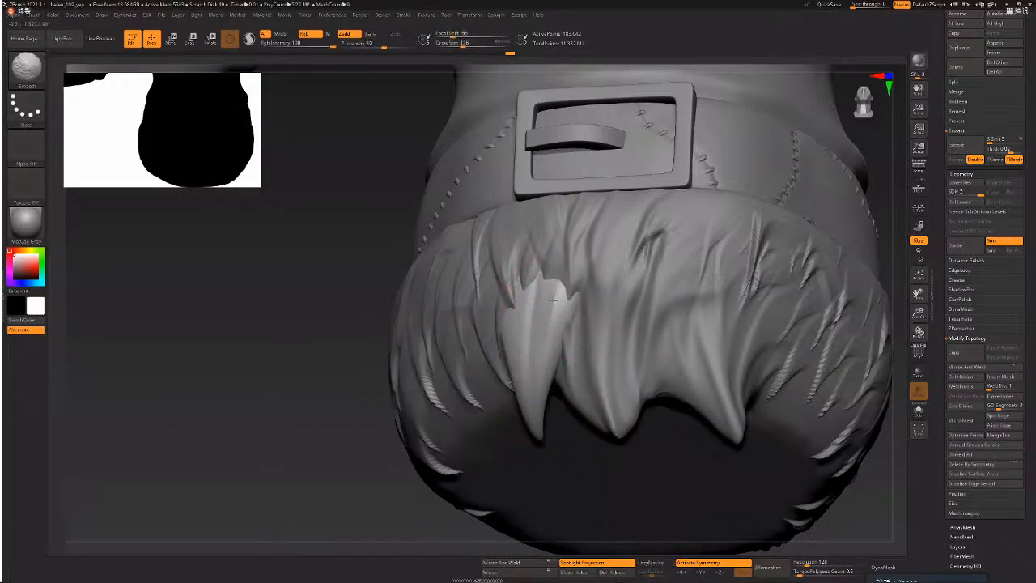
shift+drag(553, 301, 547, 336)
- Examine from the side and the front how the fur piece sits in the trim, and make the main fur trim active
drag(454, 526, 510, 519)
drag(348, 506, 385, 504)
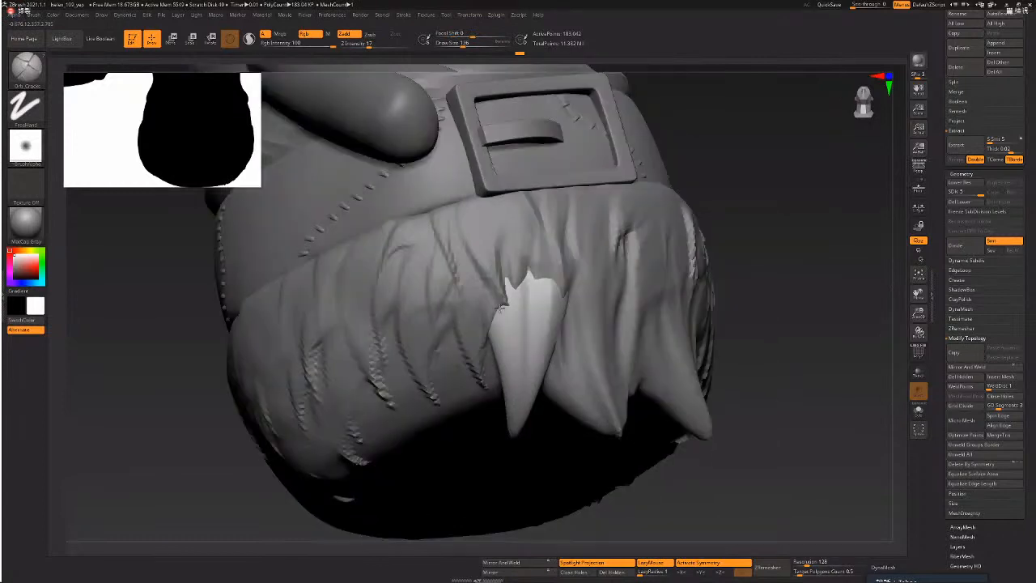
drag(493, 543, 538, 540)
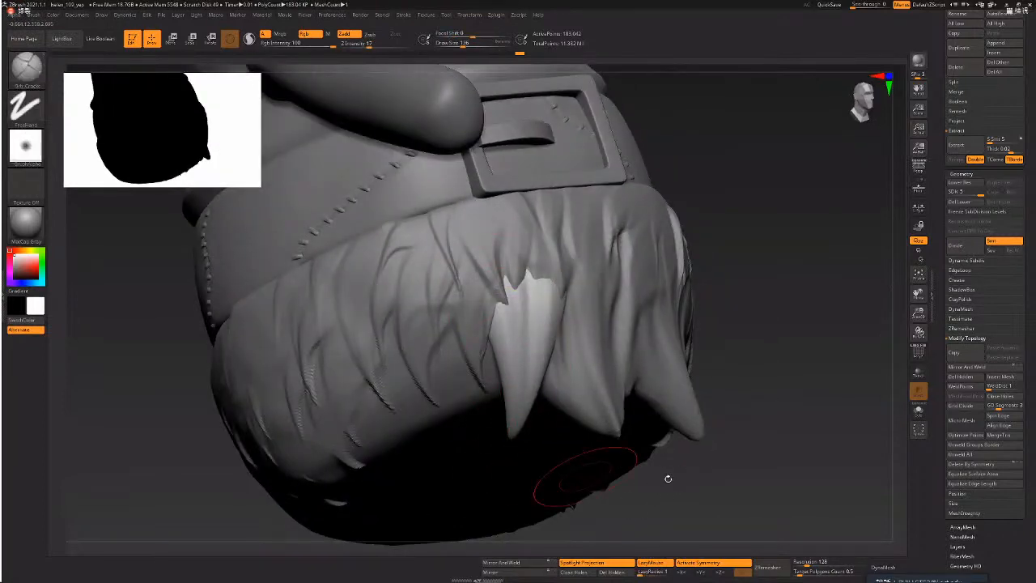
drag(664, 461, 690, 427)
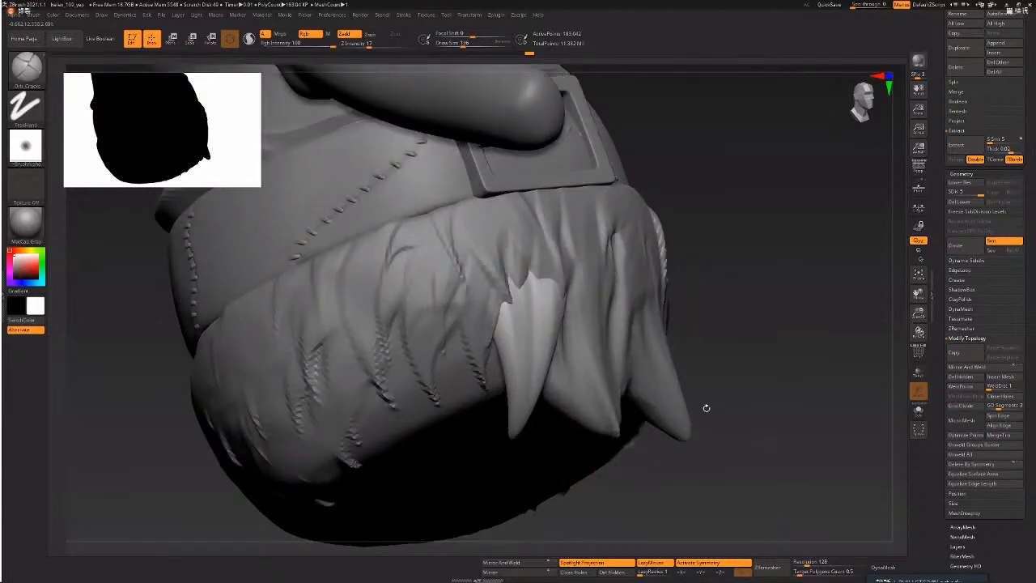
drag(739, 397, 756, 403)
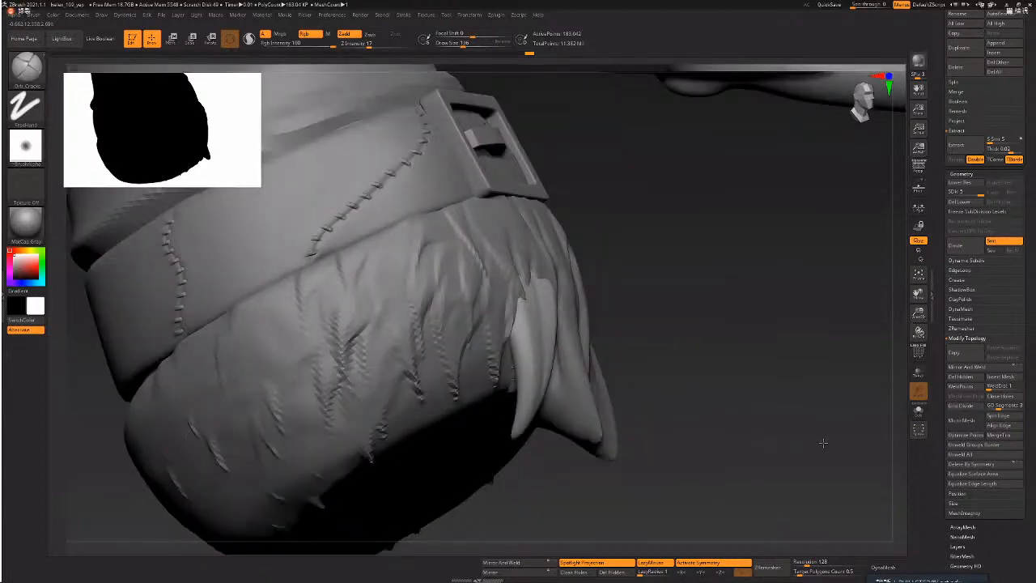
drag(823, 443, 733, 453)
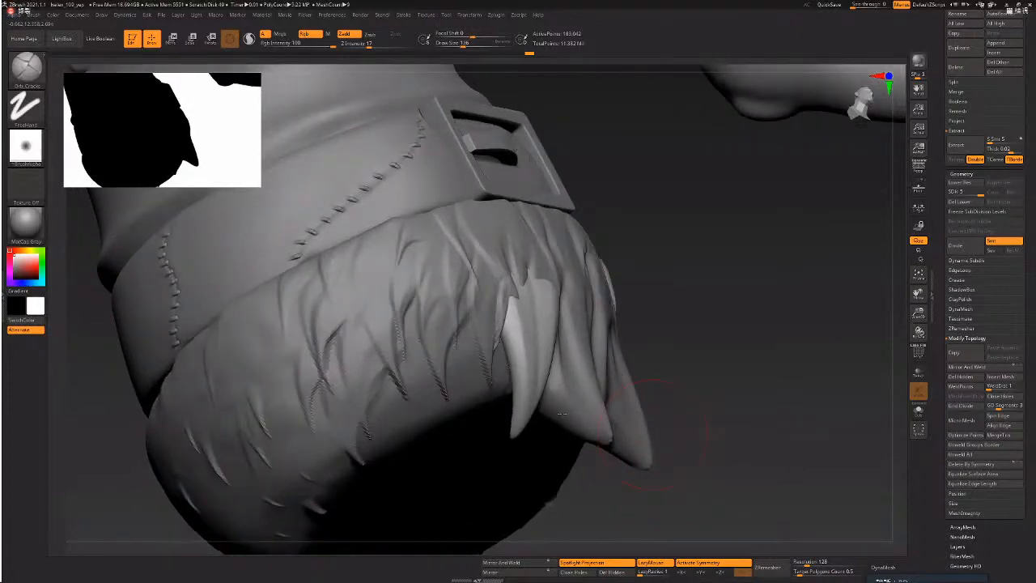
drag(775, 375, 607, 348)
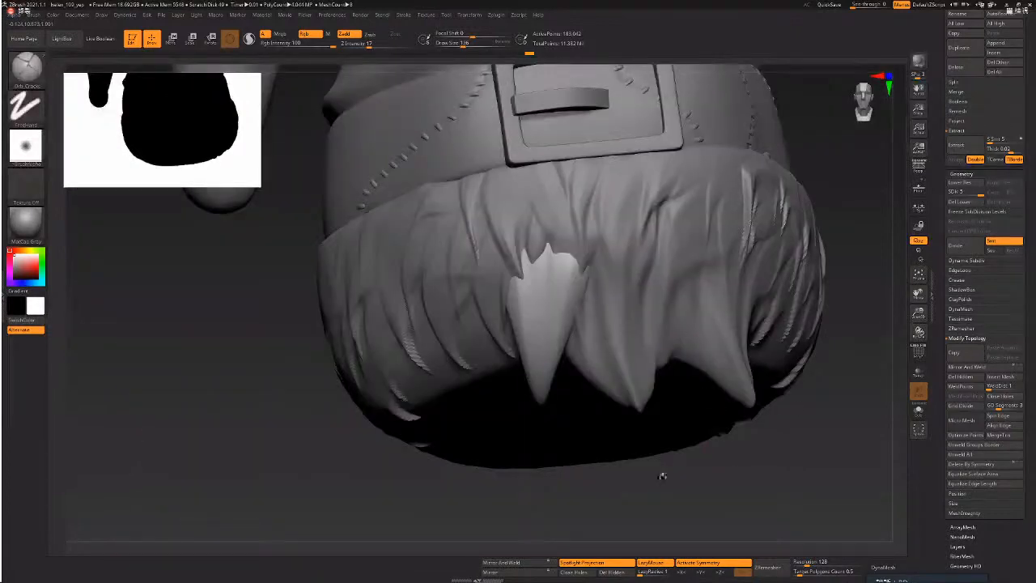
mouse_move(663, 413)
shift+mouse_down()
mouse_move(736, 352)
mouse_move(777, 392)
shift+mouse_up()
alt+click(684, 317)
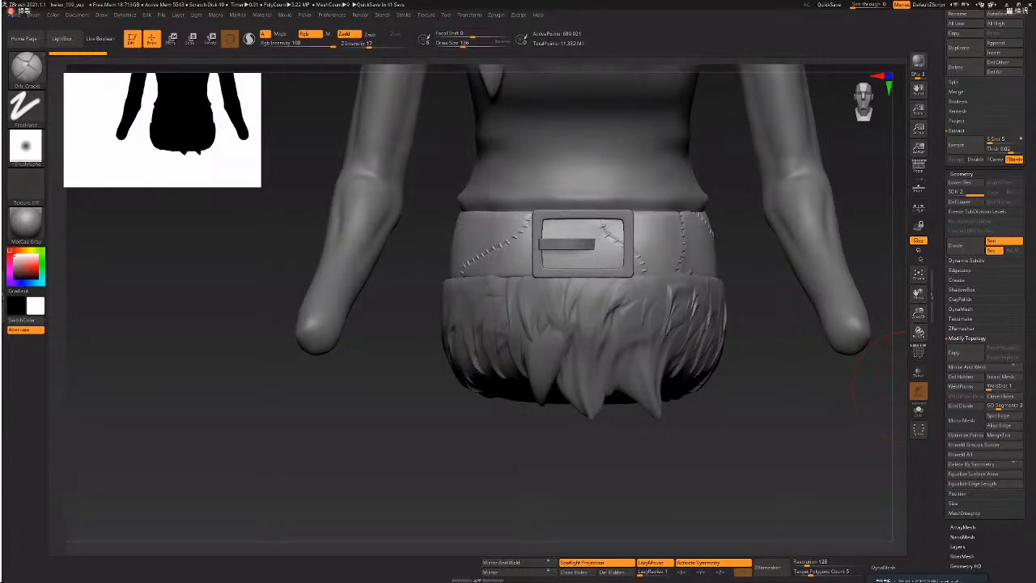
- Switch to the Discord window
key(alt+Tab)
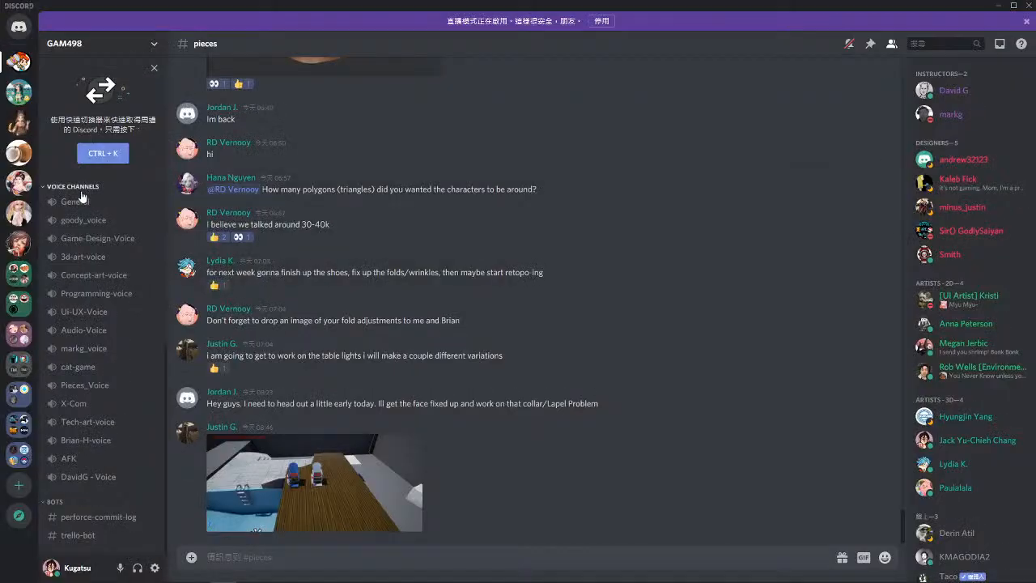
- Open the CongoGO server's 聊天 channel and examine the server-settings screenshot posted there at enlarged size
click(17, 152)
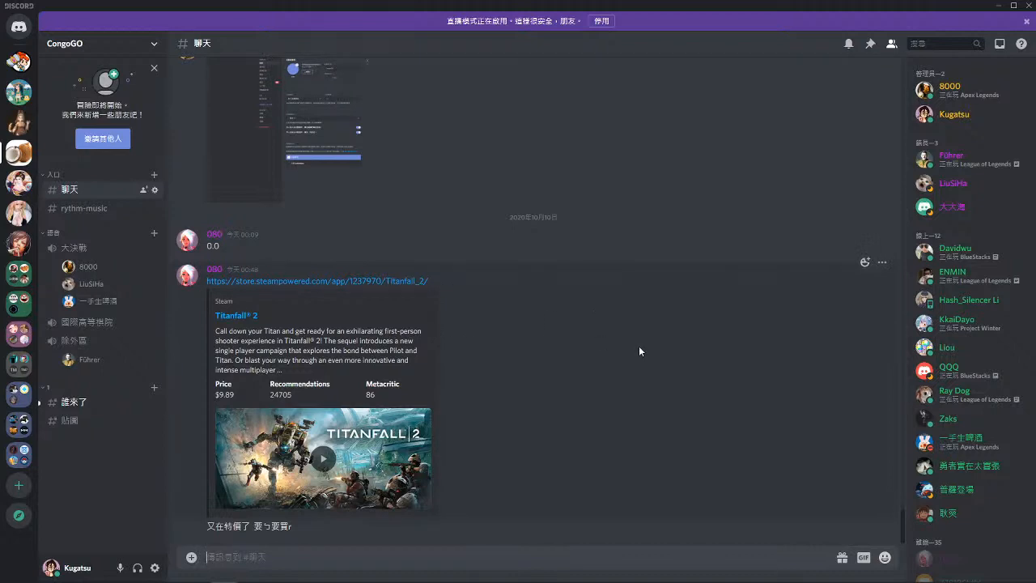
scroll(543, 314, up, 3)
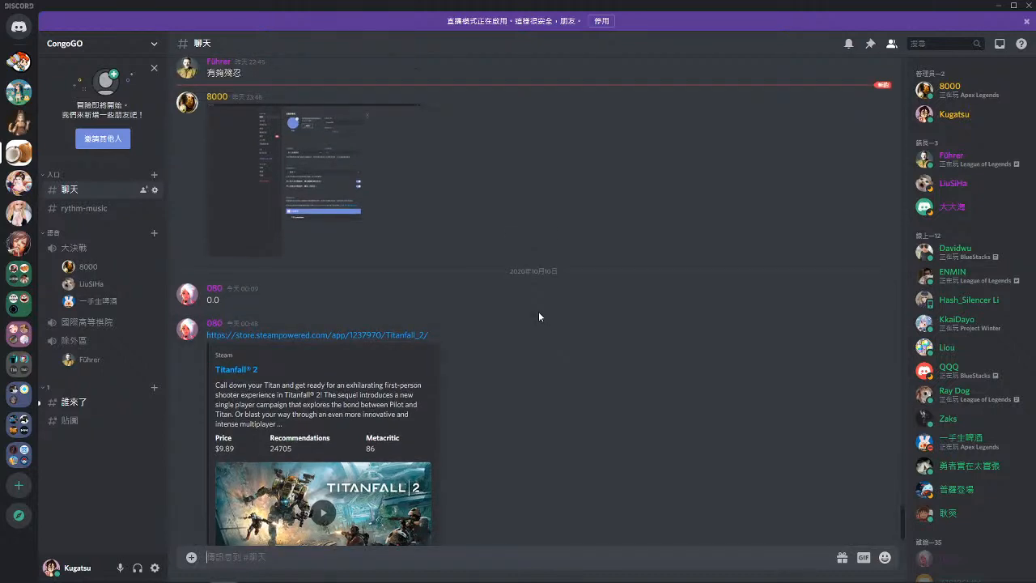
scroll(534, 311, down, 3)
scroll(377, 302, up, 1)
click(336, 223)
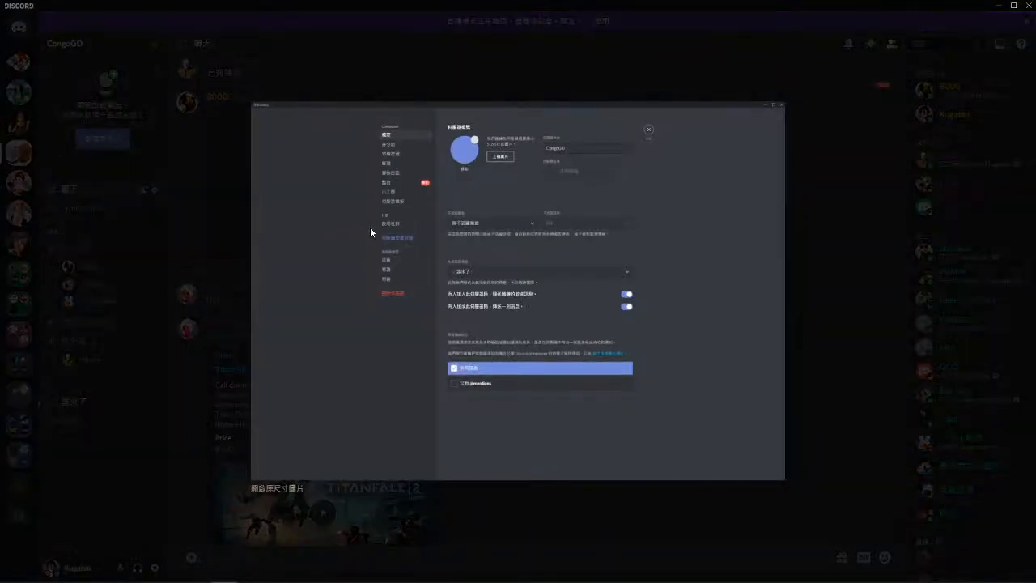
click(814, 247)
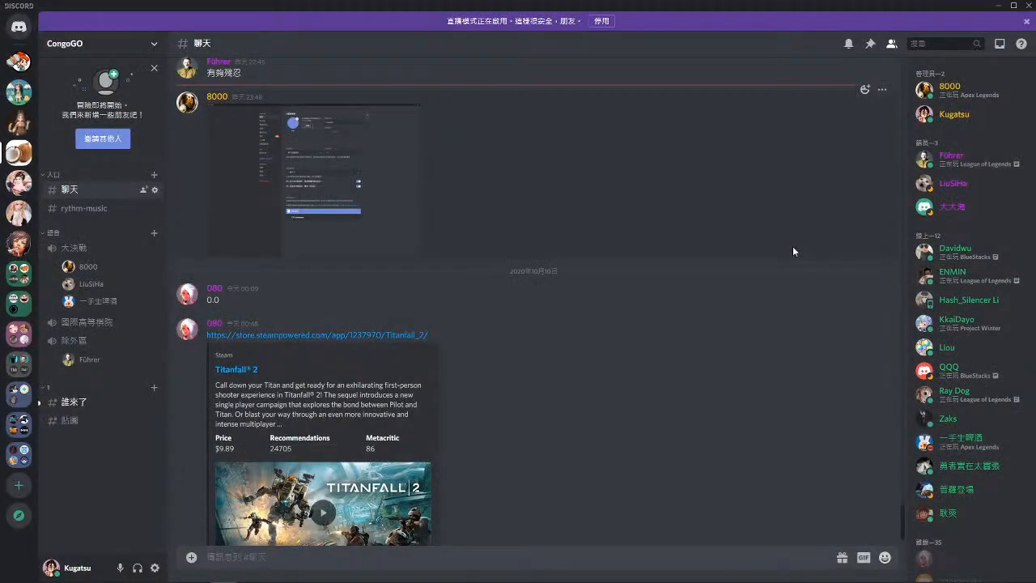
scroll(354, 218, up, 2)
click(353, 243)
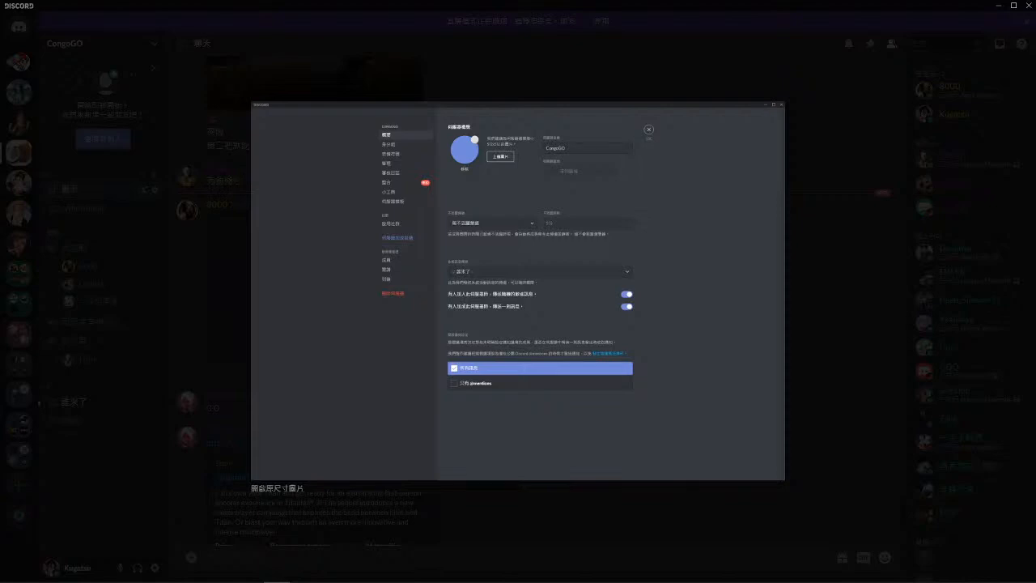
click(609, 51)
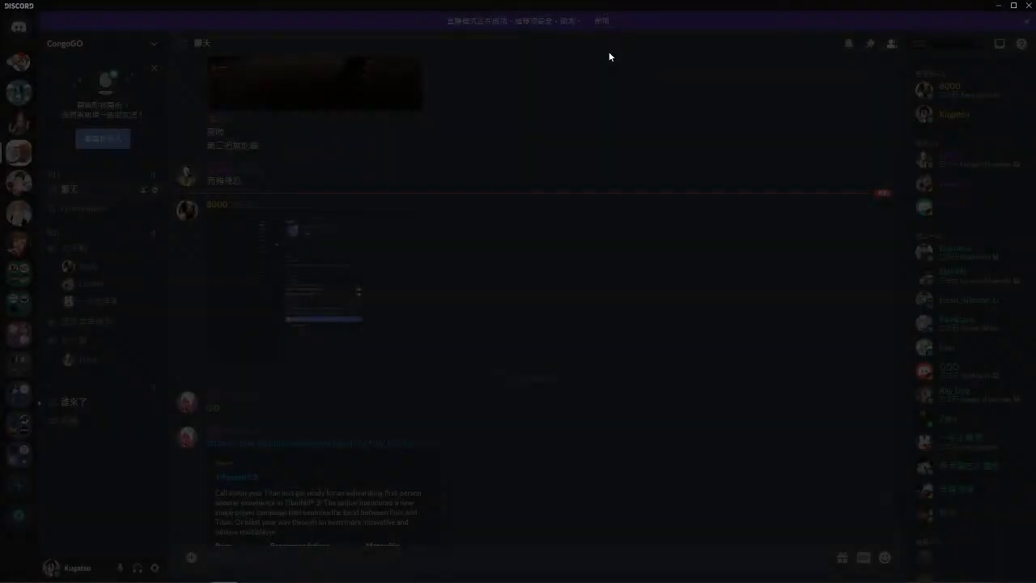
- Check the overview page of the CongoGO server settings, then return to the chat
click(156, 569)
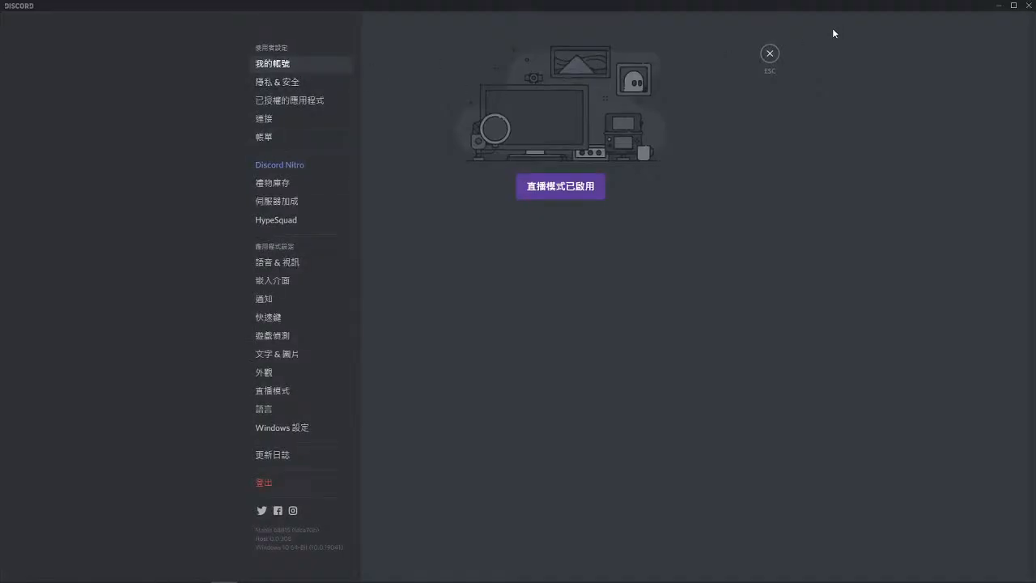
click(770, 53)
click(132, 49)
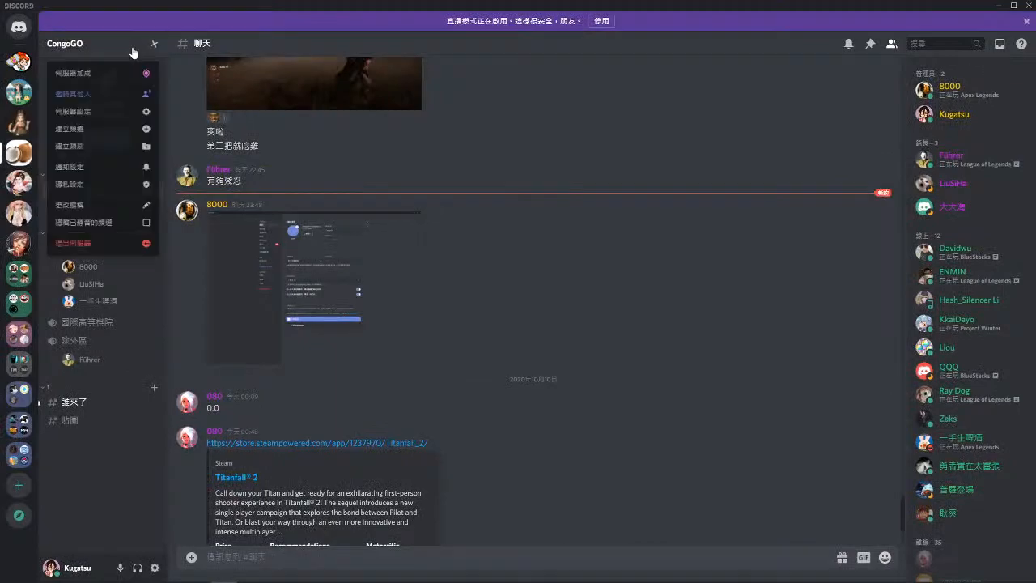
click(121, 110)
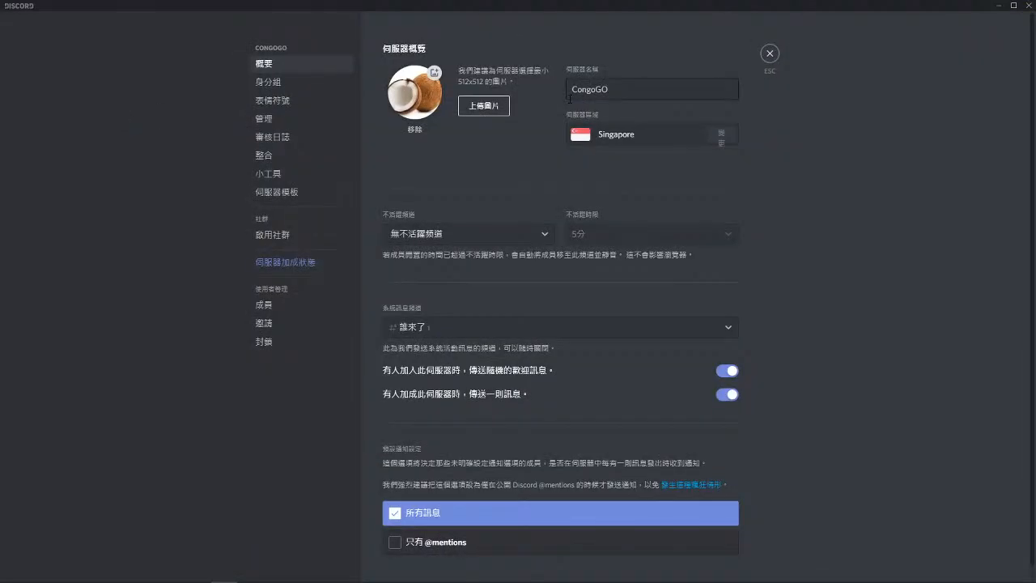
click(769, 54)
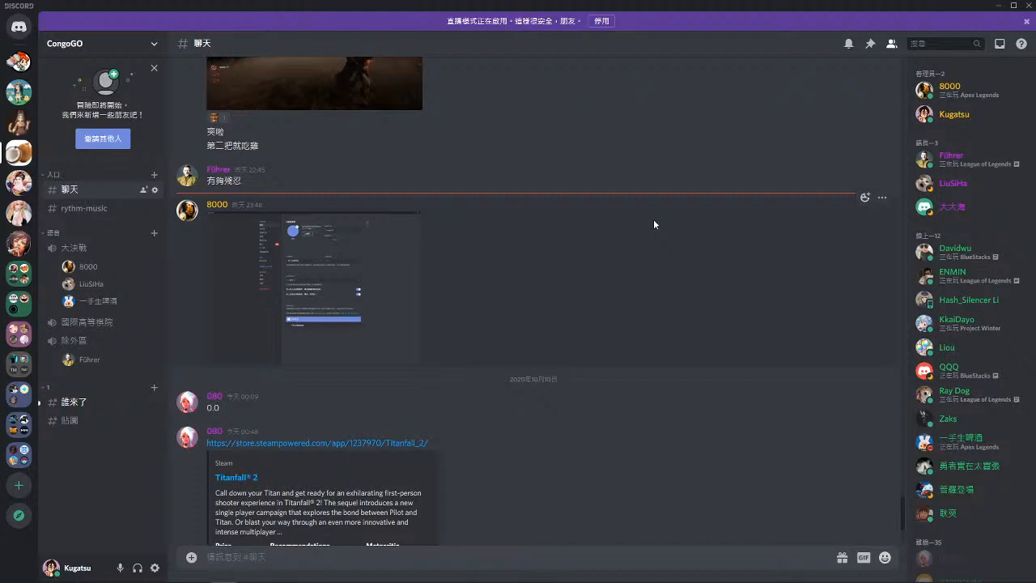
- Disable Streamer Mode from the hidden moderation page of the CongoGO server settings and return to that page
click(125, 47)
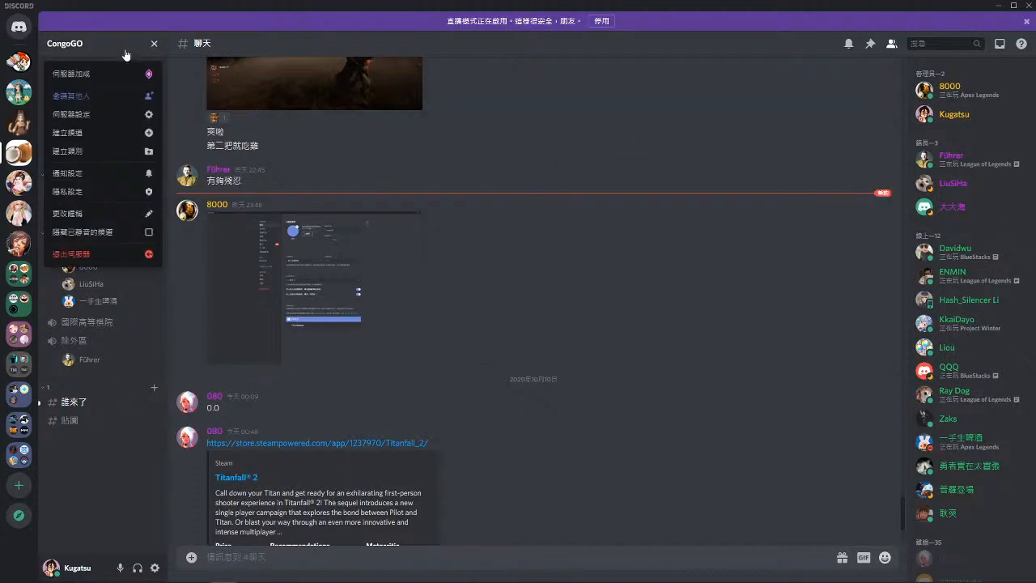
click(112, 114)
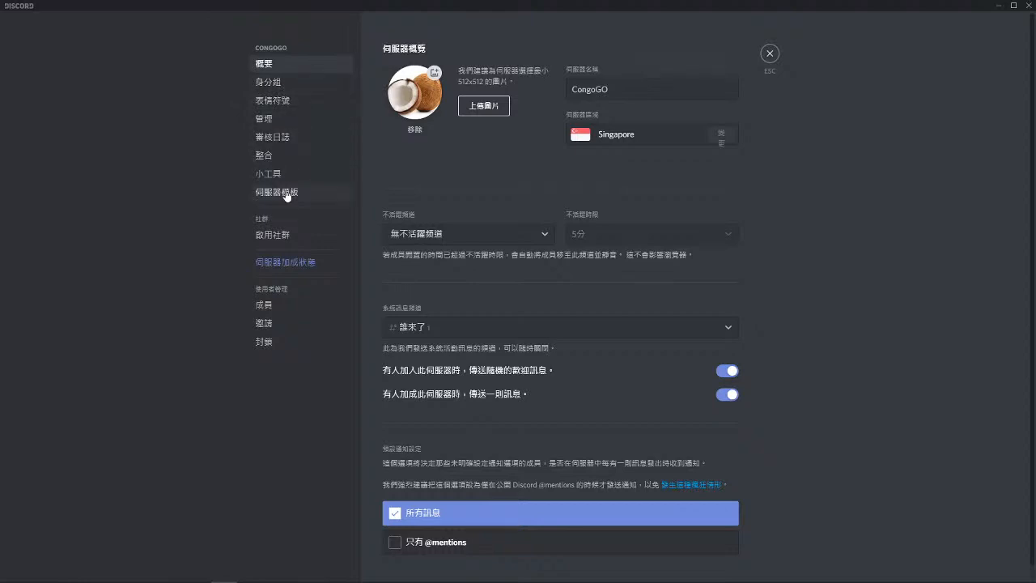
click(294, 136)
click(286, 120)
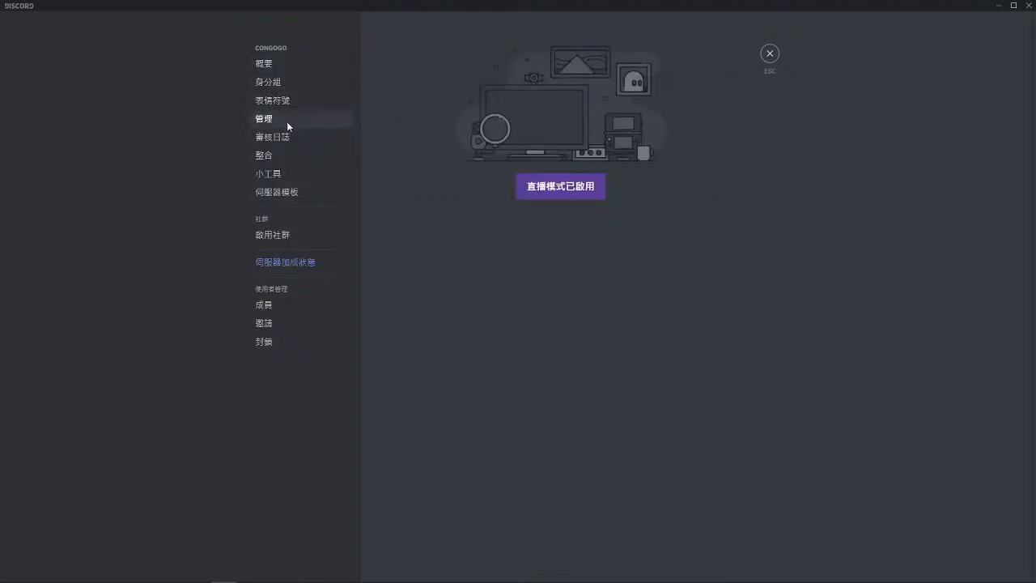
click(568, 188)
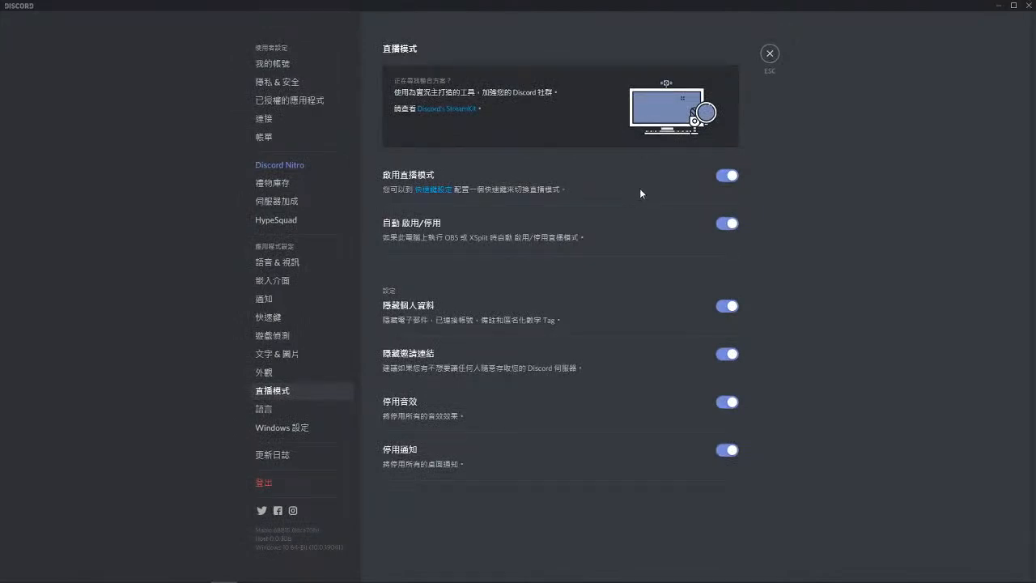
click(731, 177)
click(769, 57)
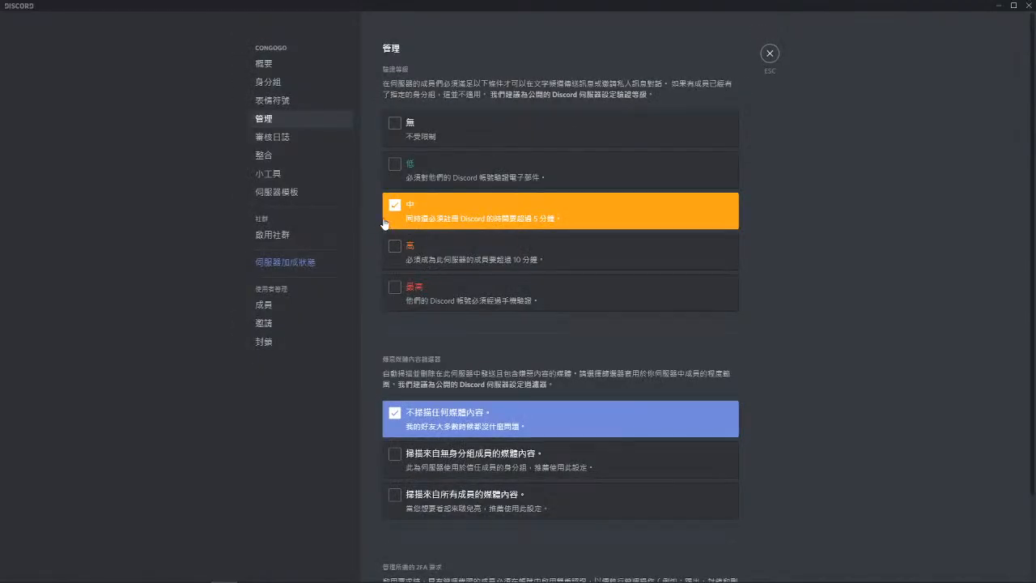
- Review the CongoGO audit log for recent server changes and member moves
click(294, 137)
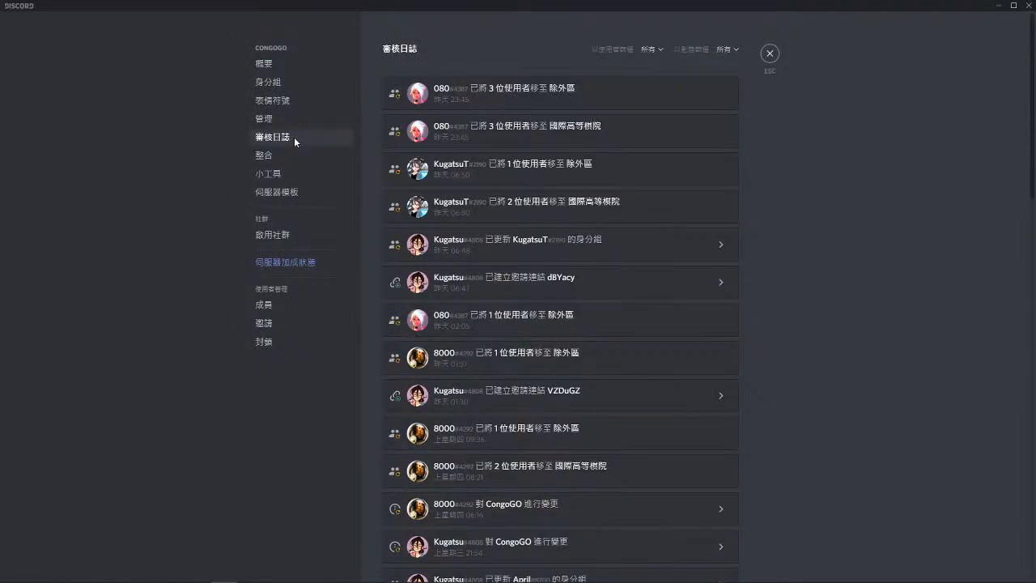
scroll(547, 209, down, 5)
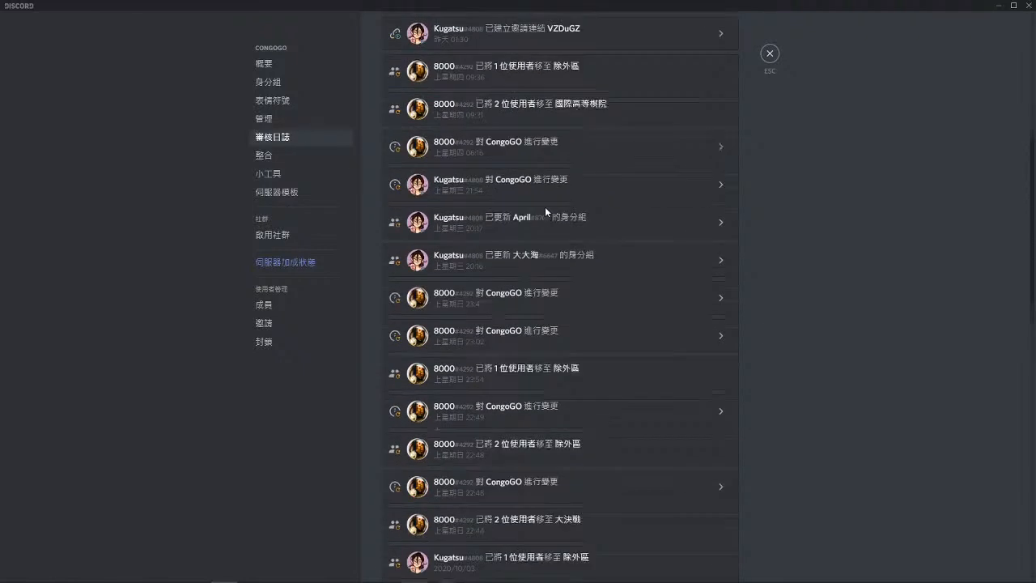
scroll(586, 232, down, 4)
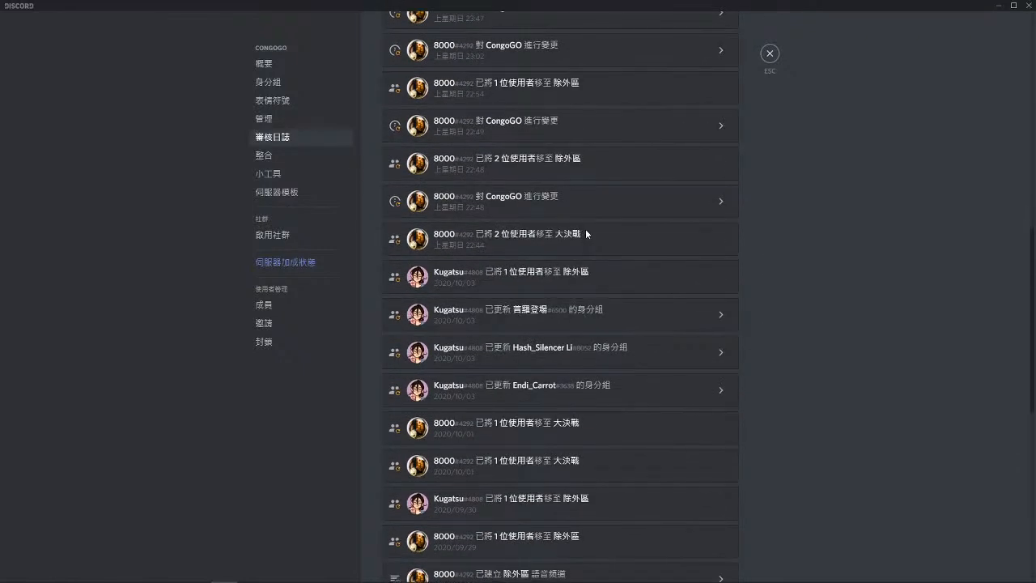
scroll(585, 229, down, 2)
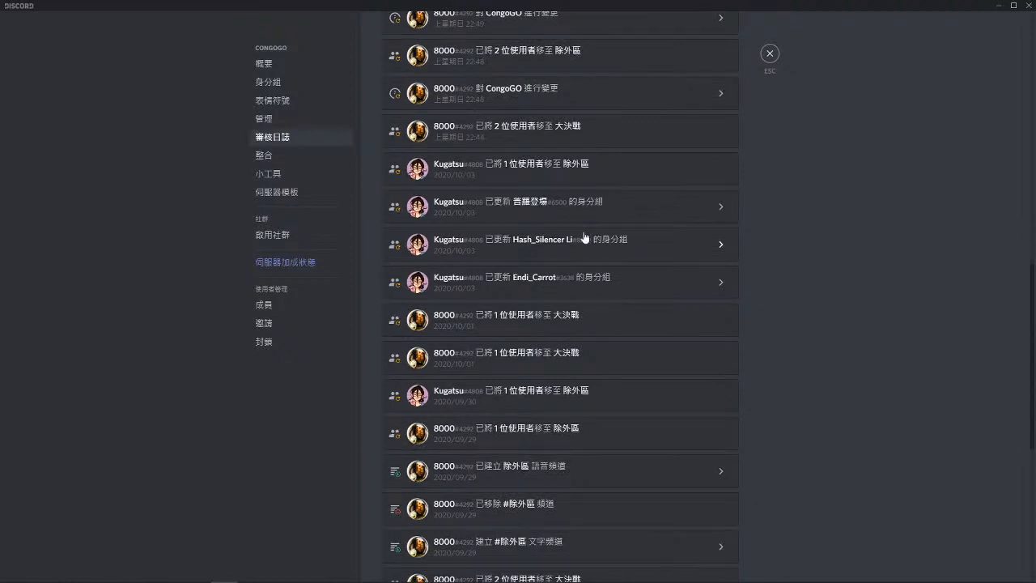
scroll(583, 238, up, 4)
scroll(583, 237, up, 4)
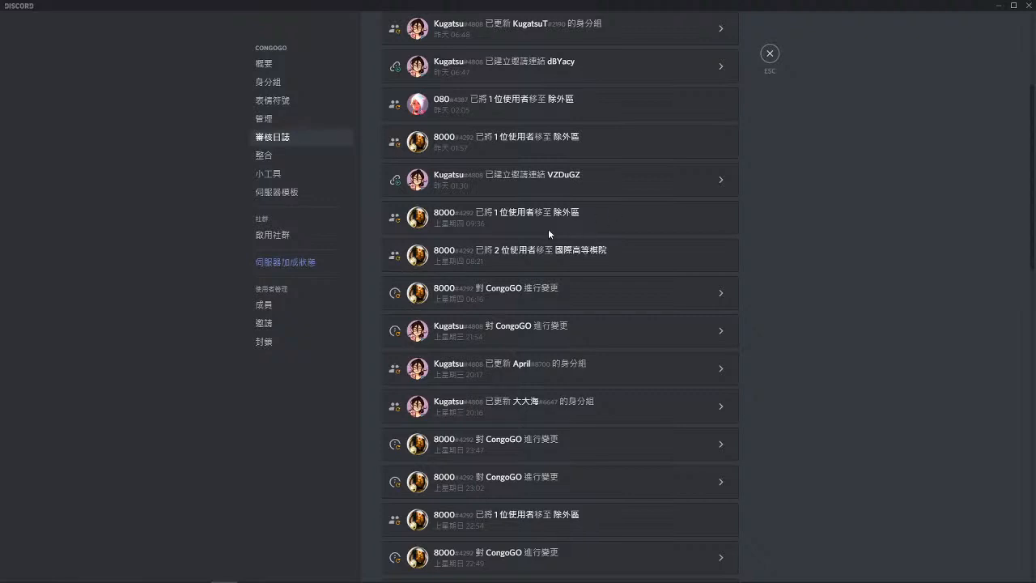
scroll(573, 214, up, 5)
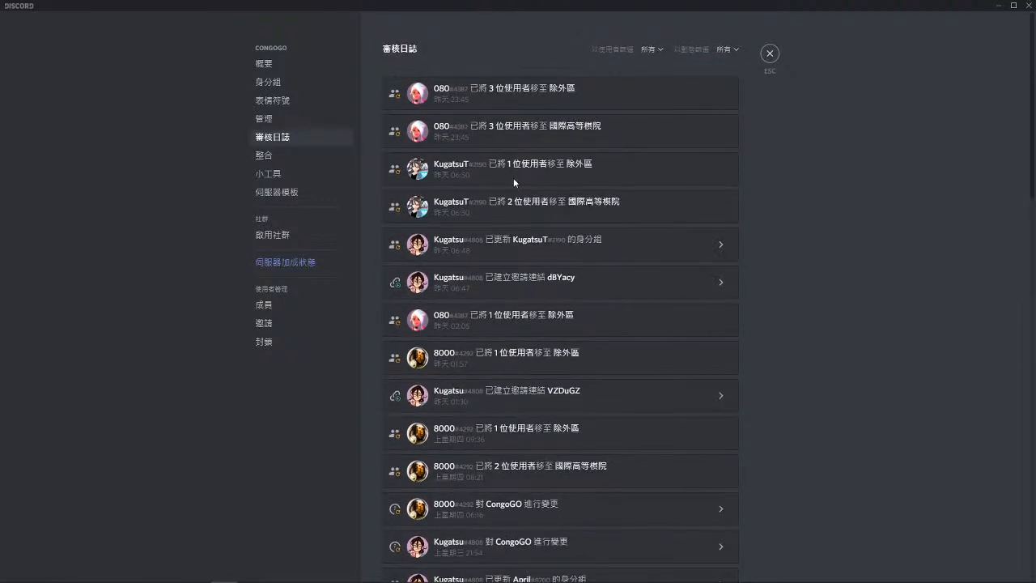
- Set the CongoGO server's inactive channel to the 除外區 voice channel and save the changes
click(264, 63)
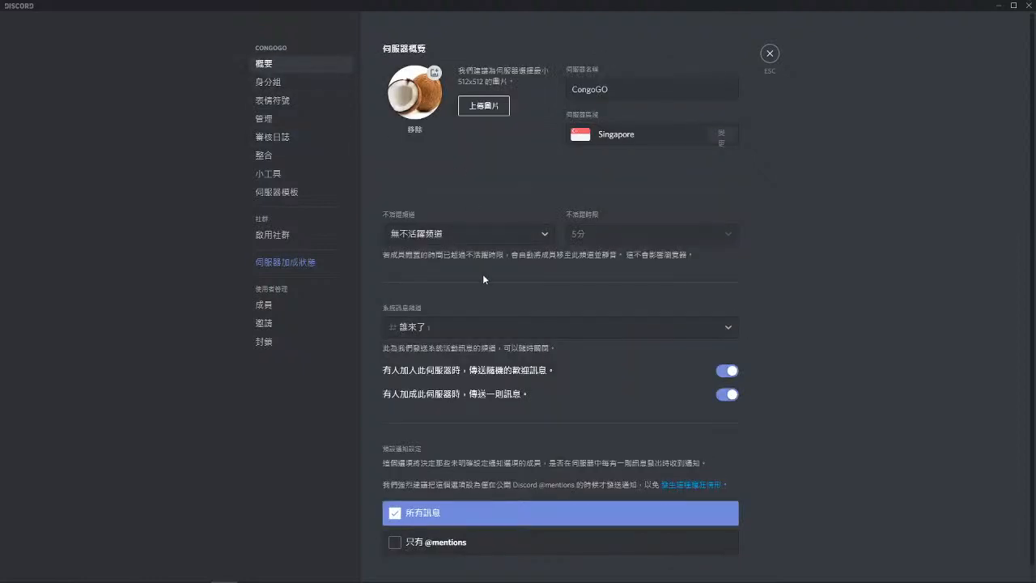
click(479, 233)
click(507, 322)
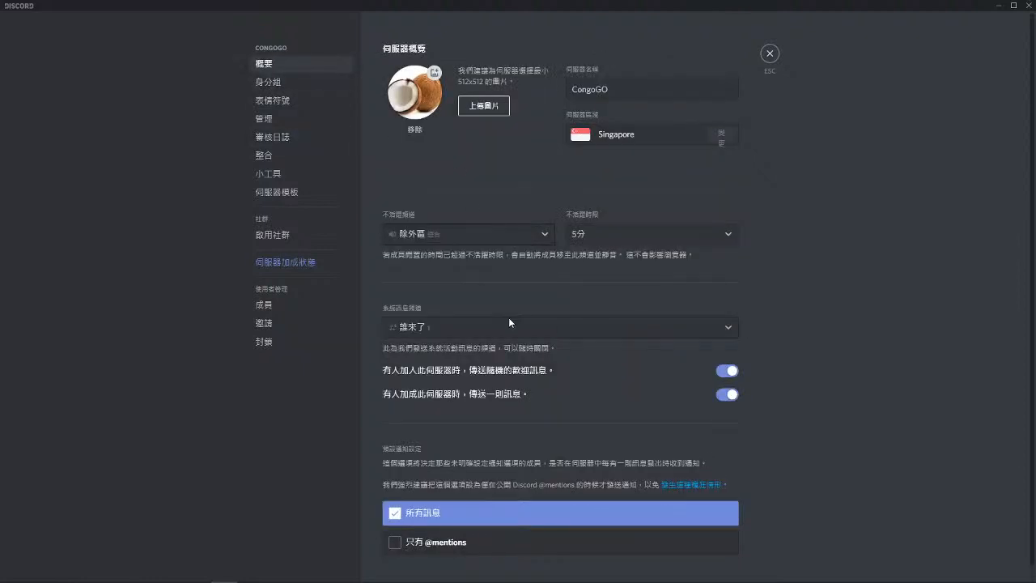
click(621, 228)
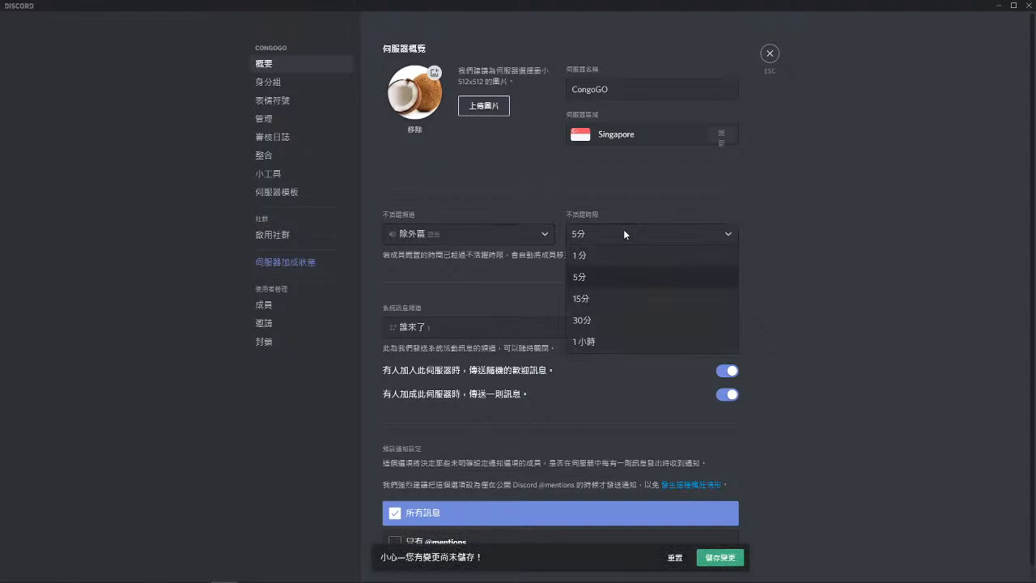
click(836, 242)
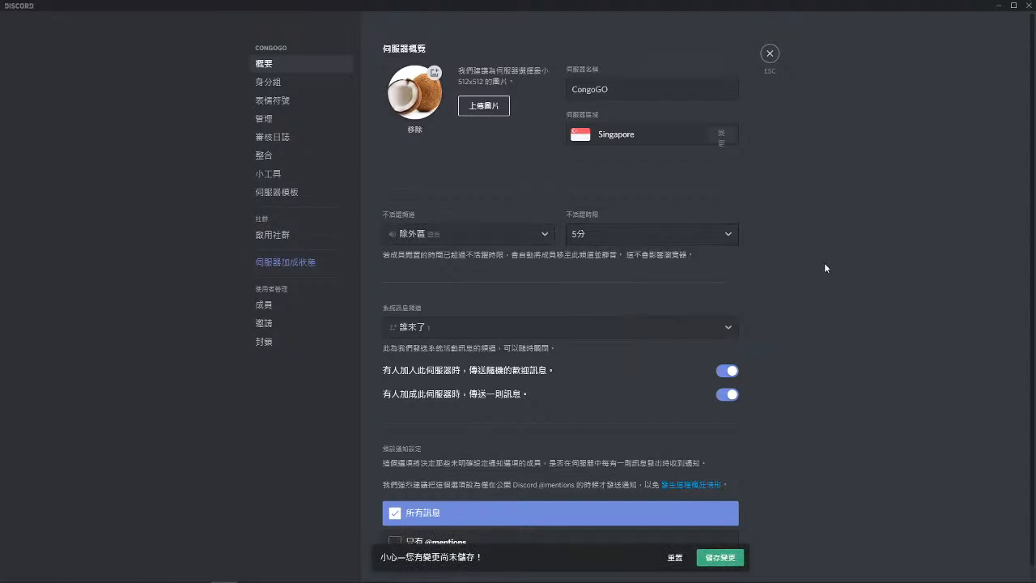
click(738, 559)
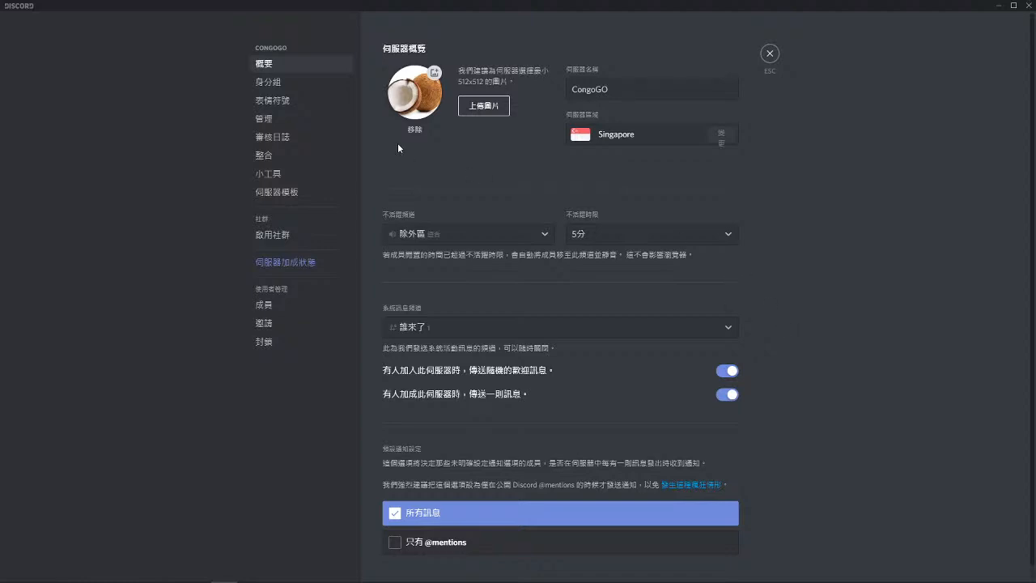
- Inspect the newest CongoGO change in the audit log, read through to the oldest entries, and close the server settings
click(292, 82)
click(288, 101)
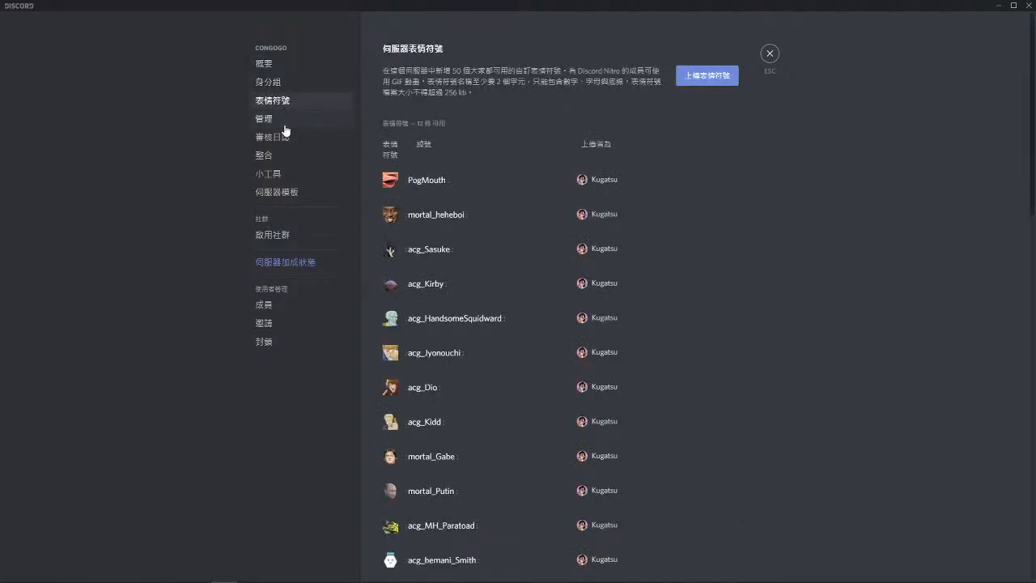
click(284, 124)
click(285, 139)
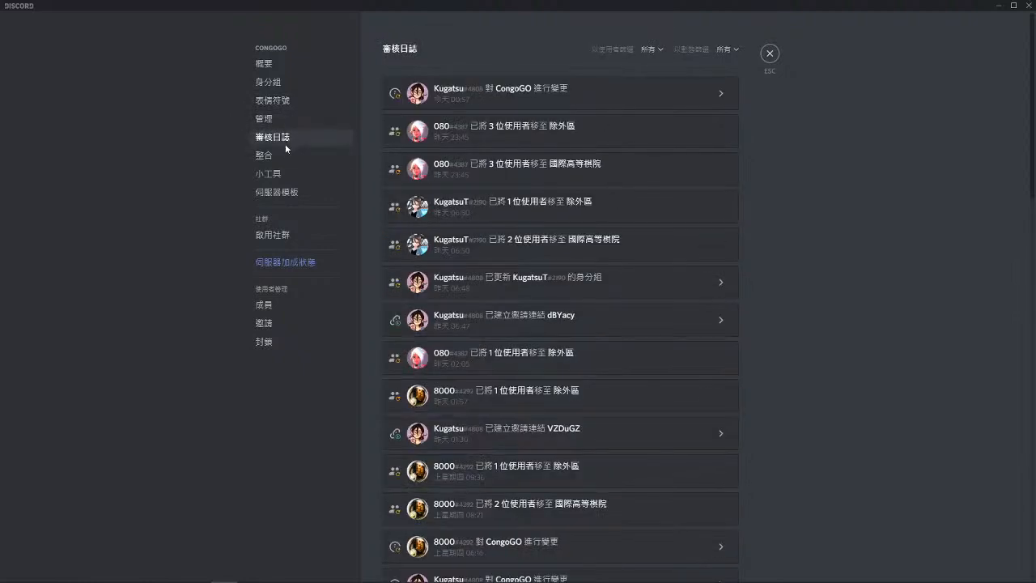
click(285, 151)
click(286, 140)
click(721, 95)
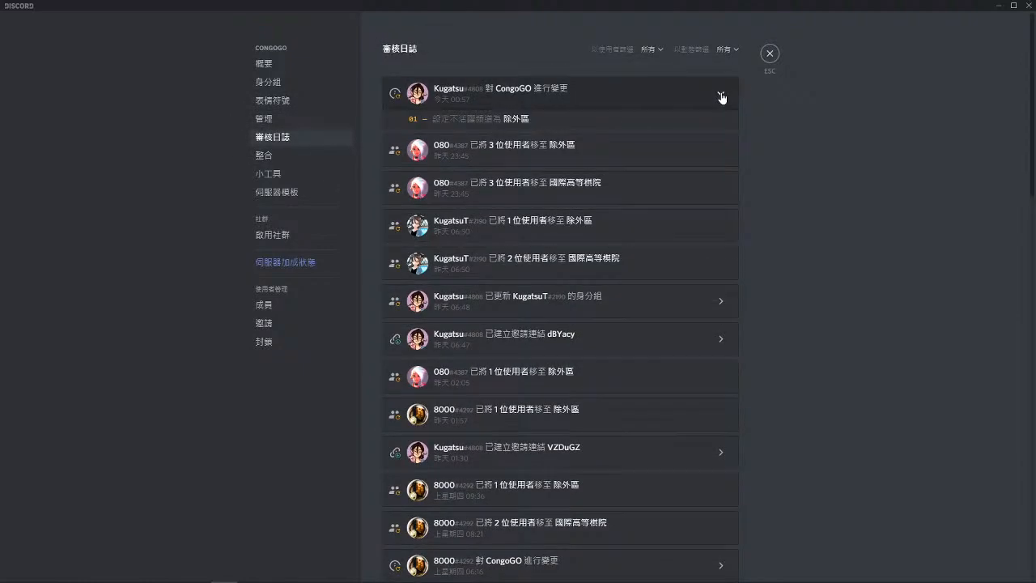
click(722, 97)
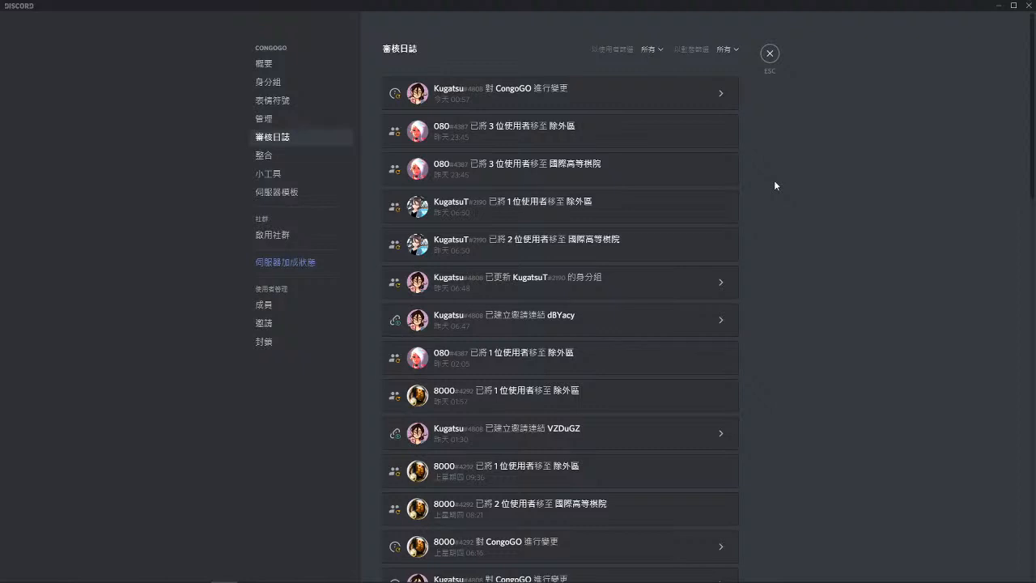
scroll(772, 144, down, 15)
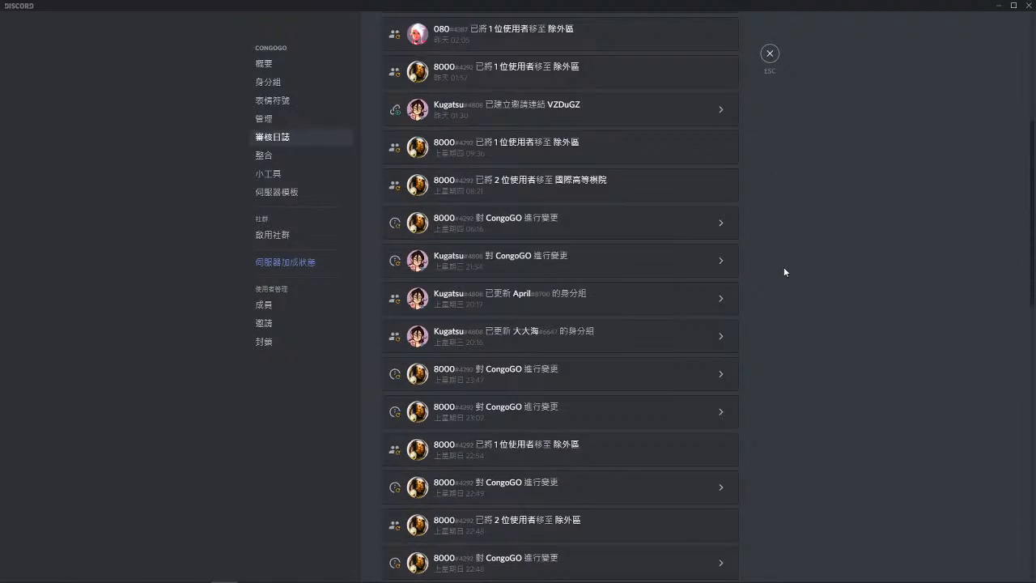
scroll(768, 235, down, 5)
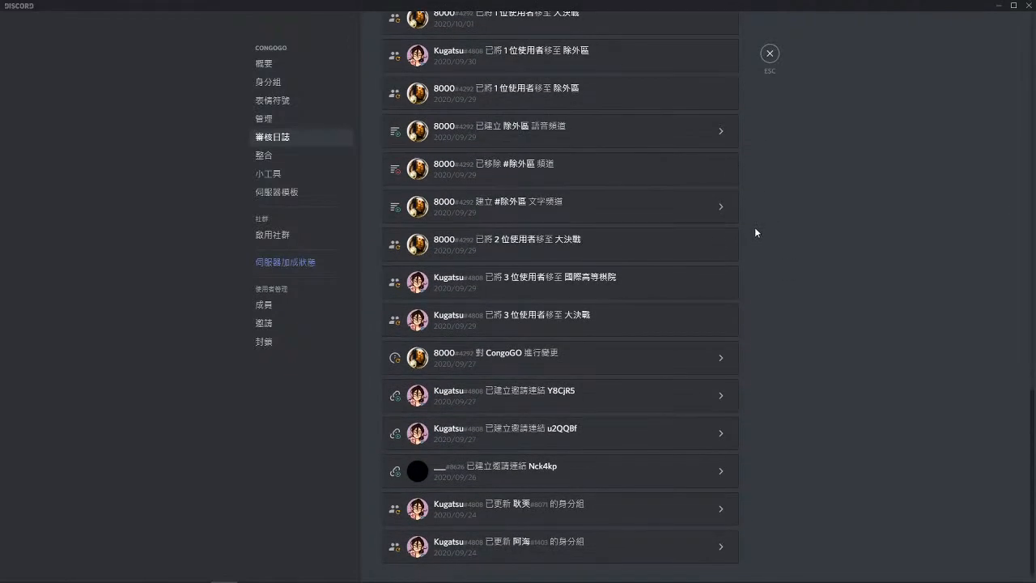
click(770, 55)
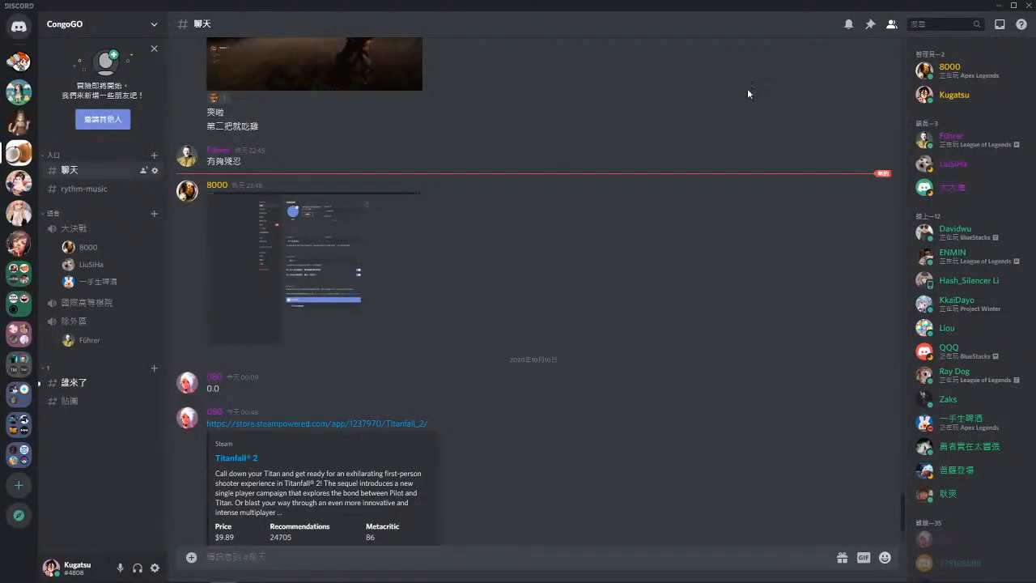
- Look through the offline members in the CongoGO member list and view one member's profile card
scroll(943, 311, down, 15)
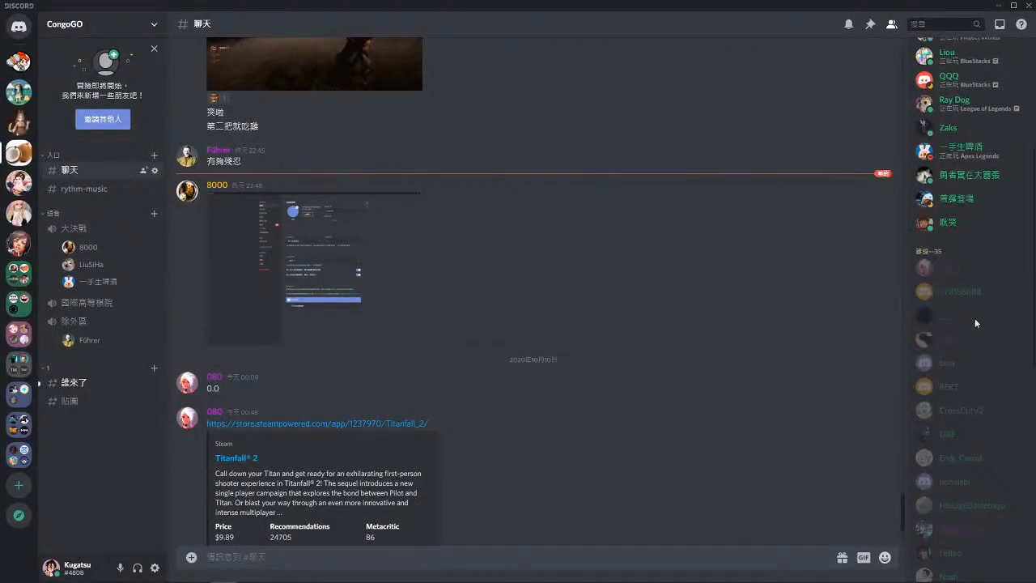
click(979, 144)
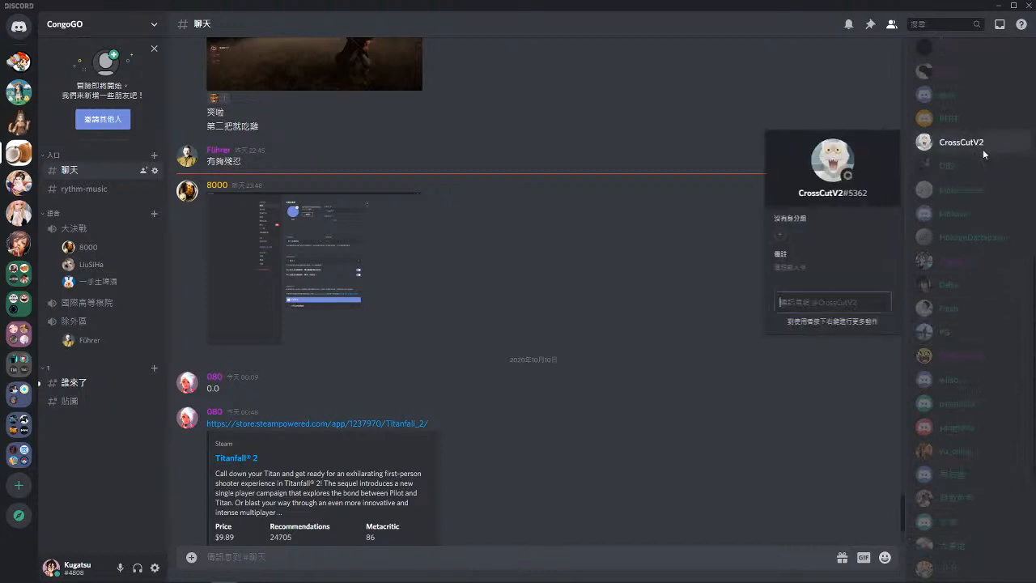
click(783, 239)
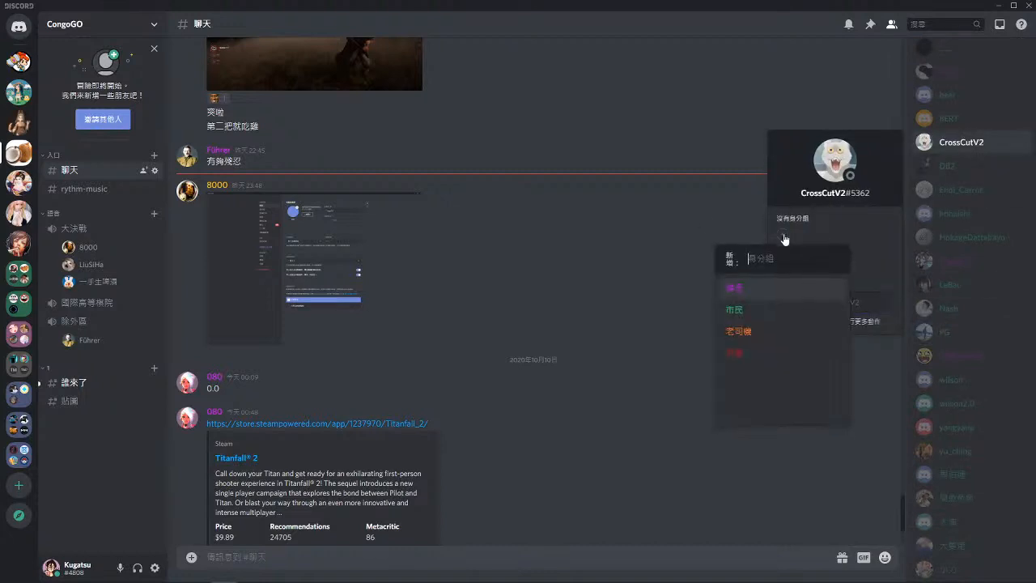
click(772, 316)
click(975, 322)
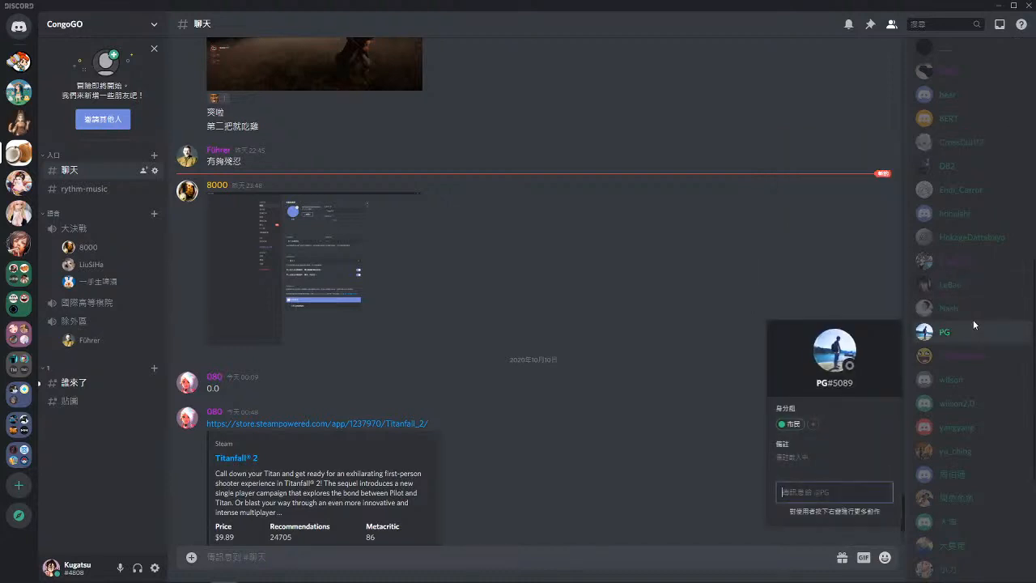
scroll(975, 319, down, 3)
scroll(989, 340, up, 5)
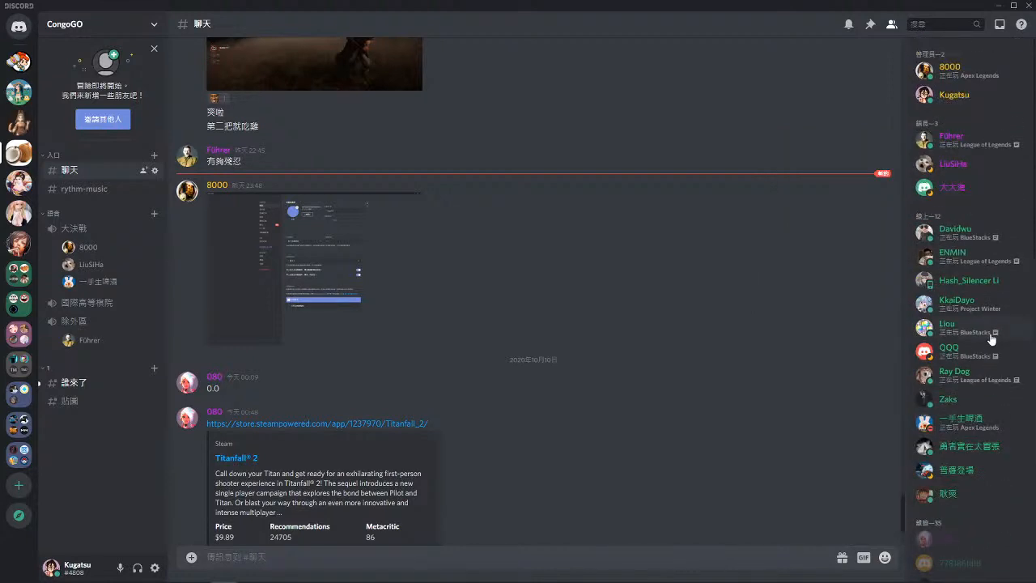
- Open the Kugatsu Gaming & Arts server, find the same offline member in its member list, and check the roles on the profile card
click(18, 122)
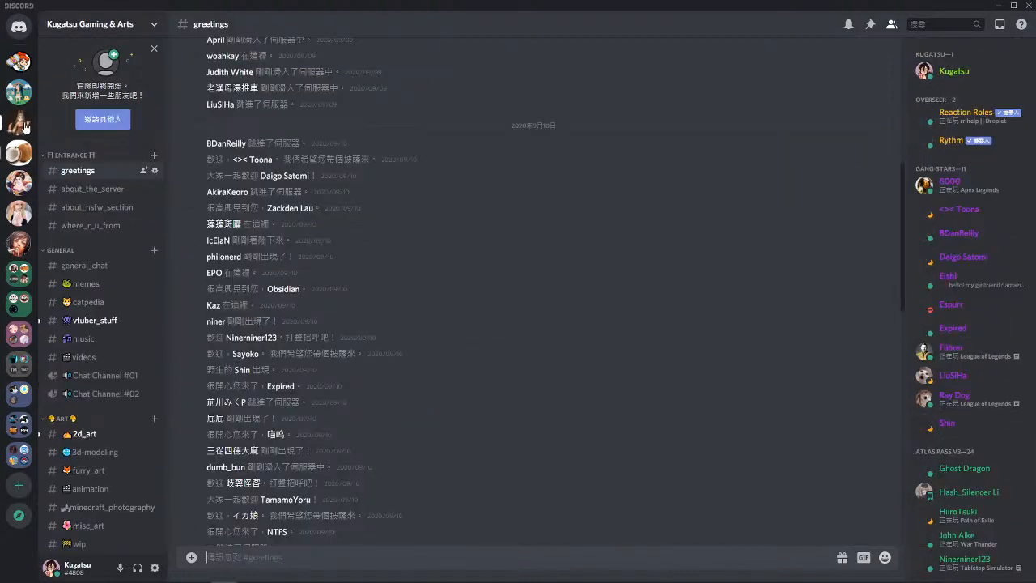
scroll(331, 186, down, 5)
scroll(955, 374, down, 10)
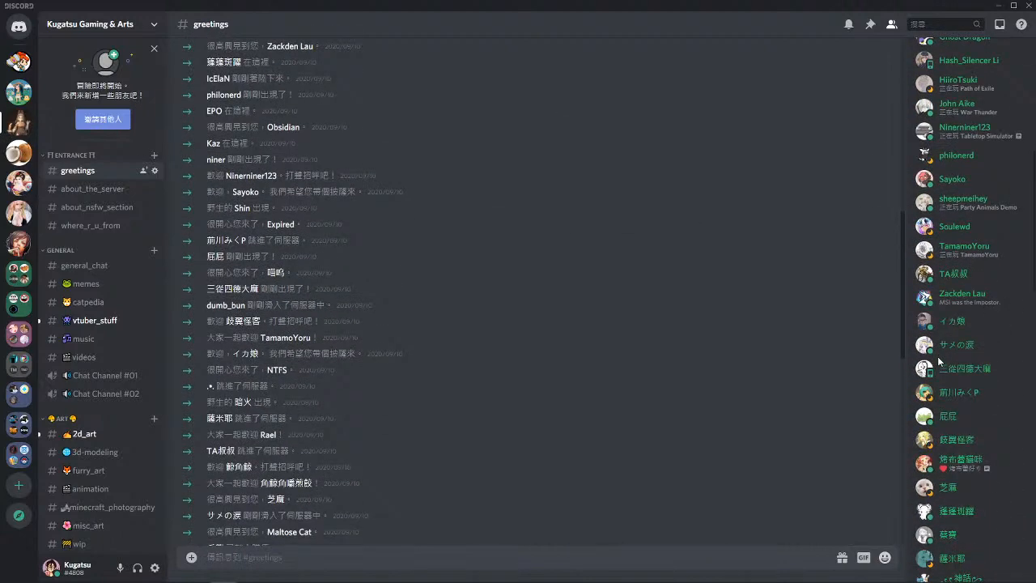
scroll(963, 372, down, 5)
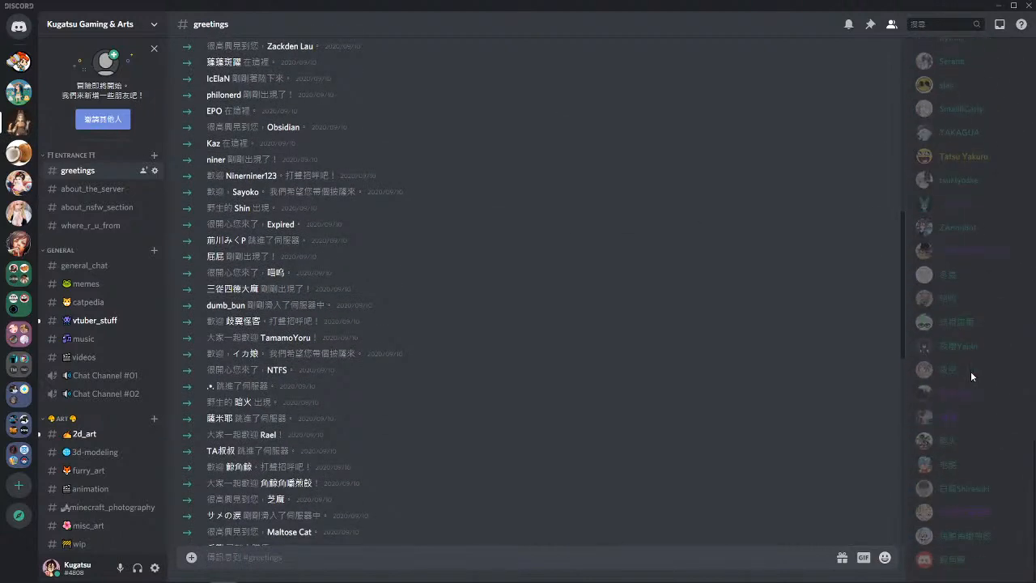
scroll(972, 373, up, 5)
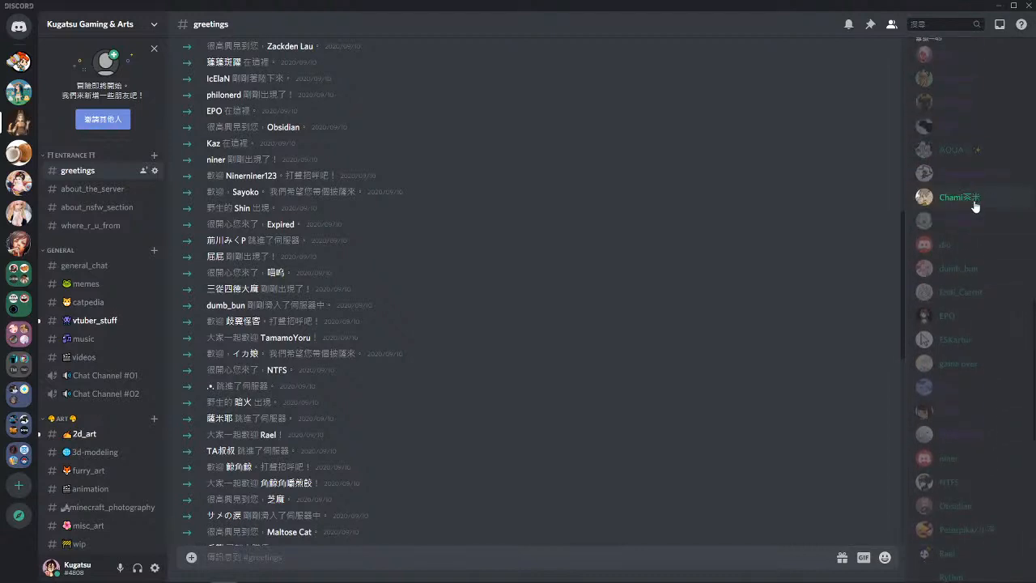
click(974, 214)
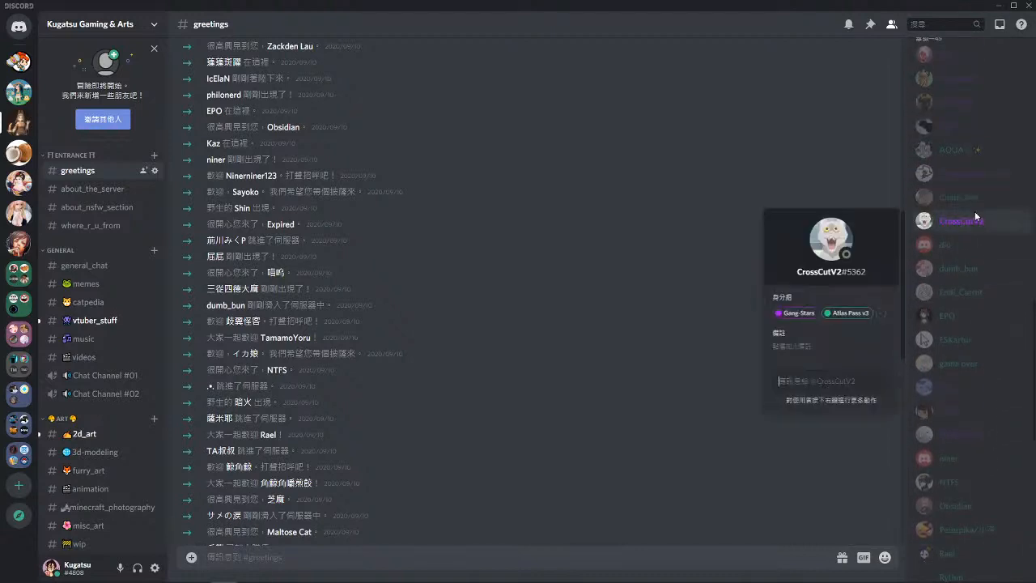
click(885, 312)
key(Escape)
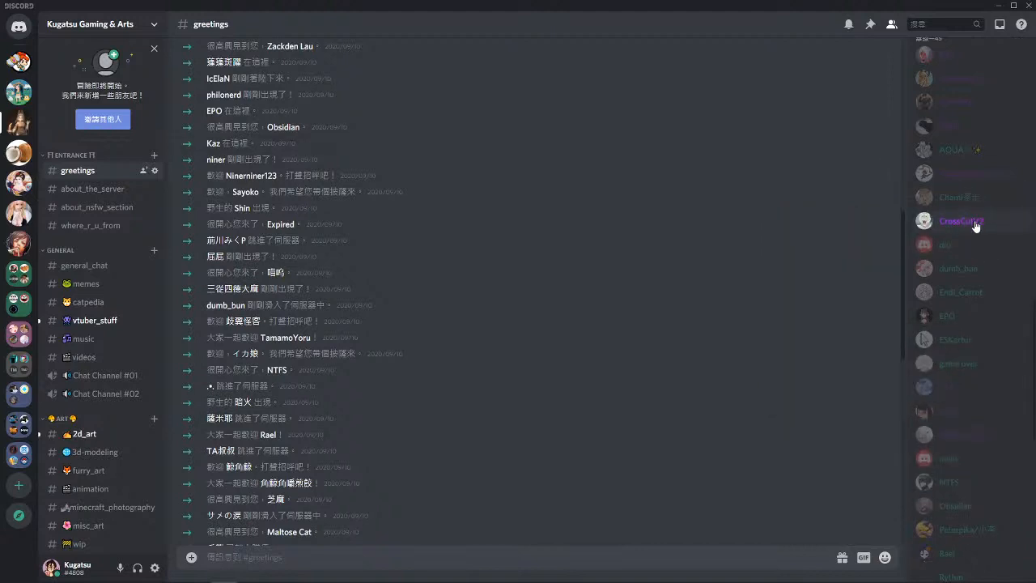
scroll(975, 226, up, 15)
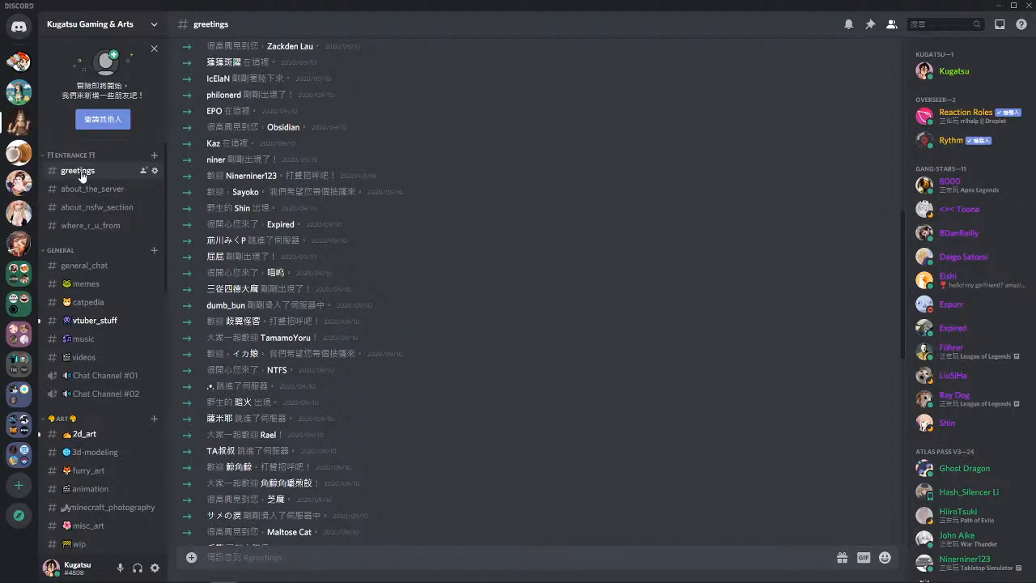
- Check the available actions for one online Gang-Stars member and the roles on another member's profile card
right_click(976, 348)
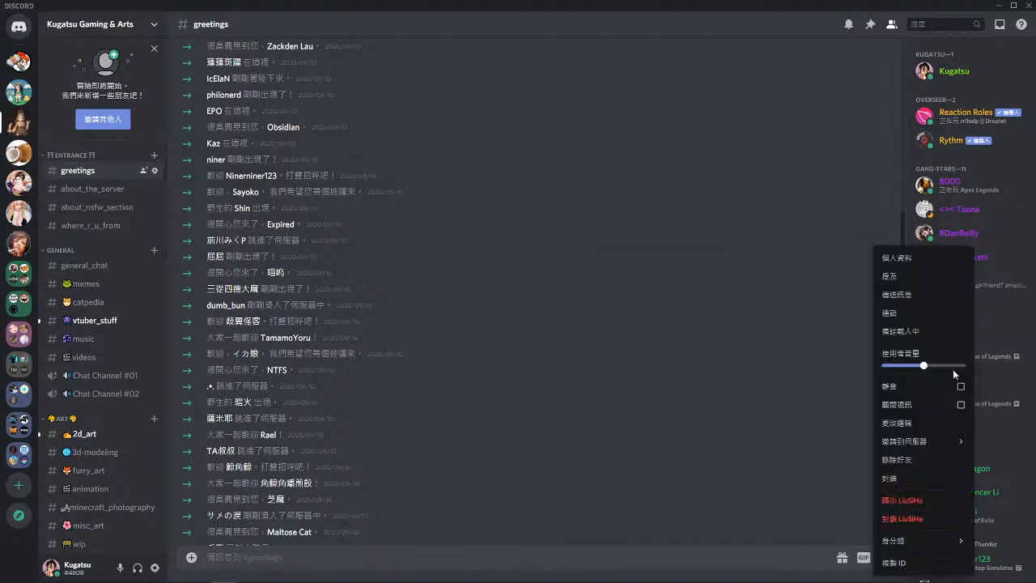
click(1020, 348)
scroll(976, 406, down, 9)
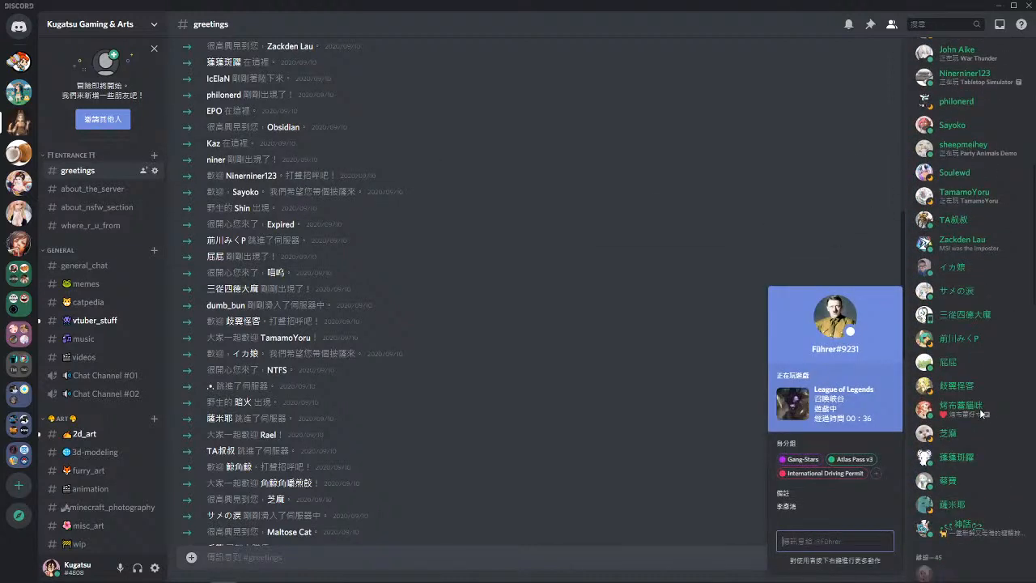
scroll(981, 412, down, 4)
scroll(980, 407, up, 8)
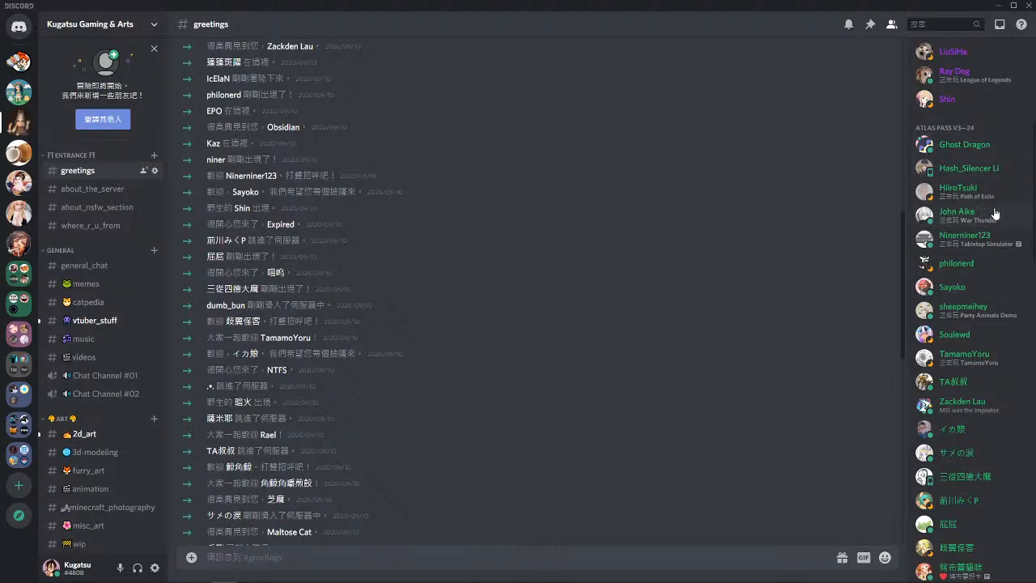
scroll(997, 217, up, 4)
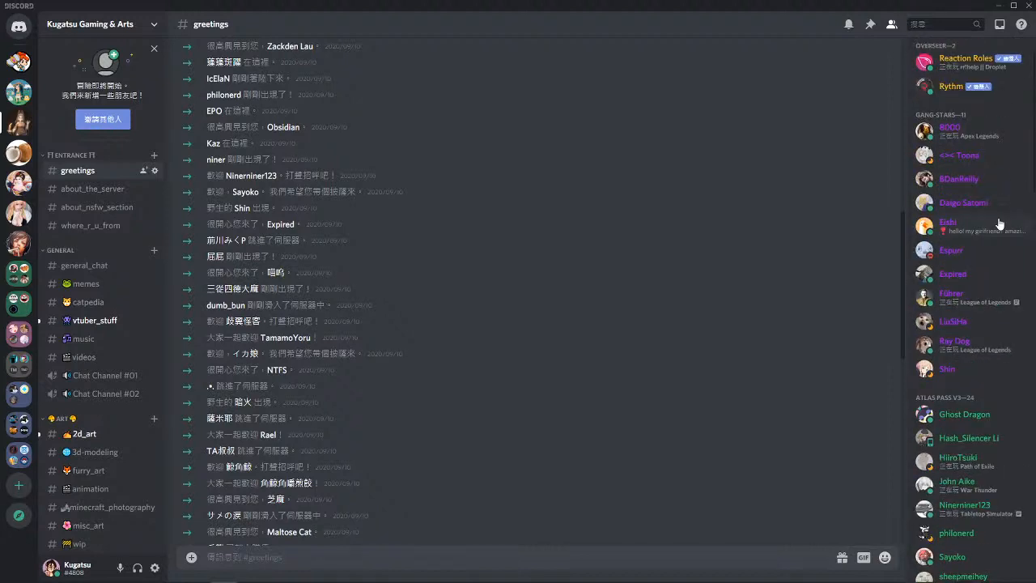
- Look through the server's offline members to the end of the list and view one member's profile card
scroll(998, 223, down, 12)
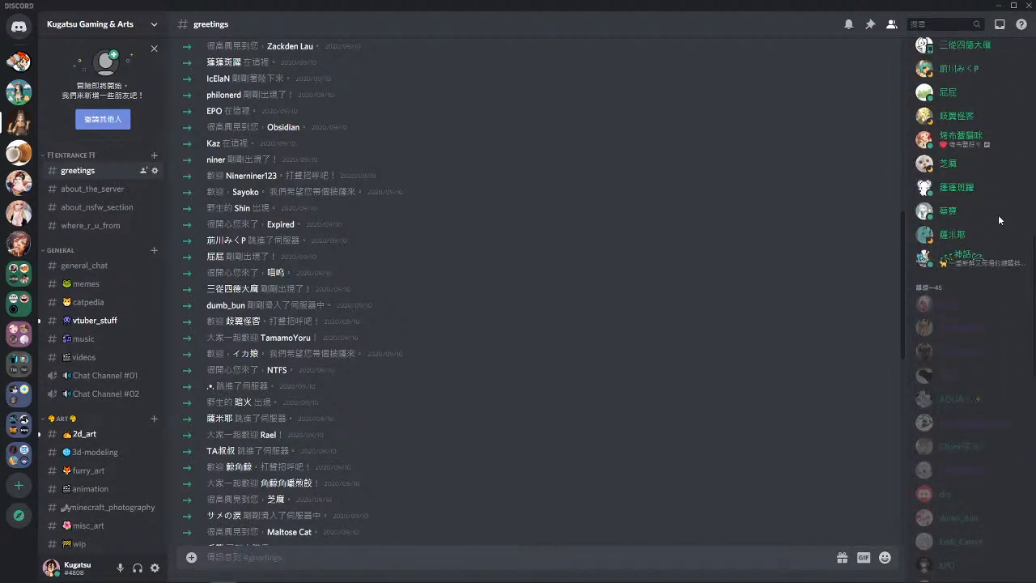
scroll(971, 255, down, 3)
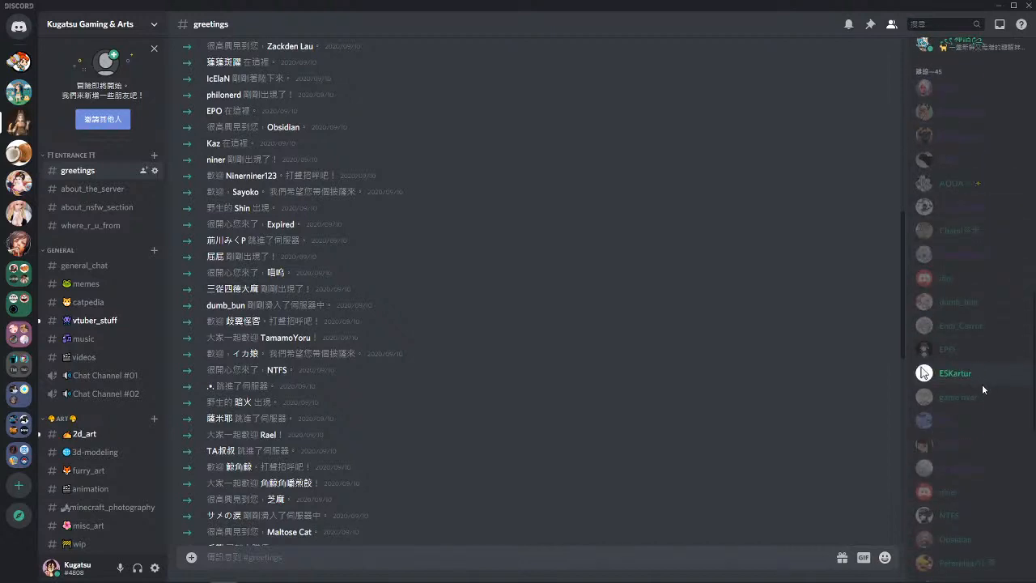
scroll(980, 378, down, 2)
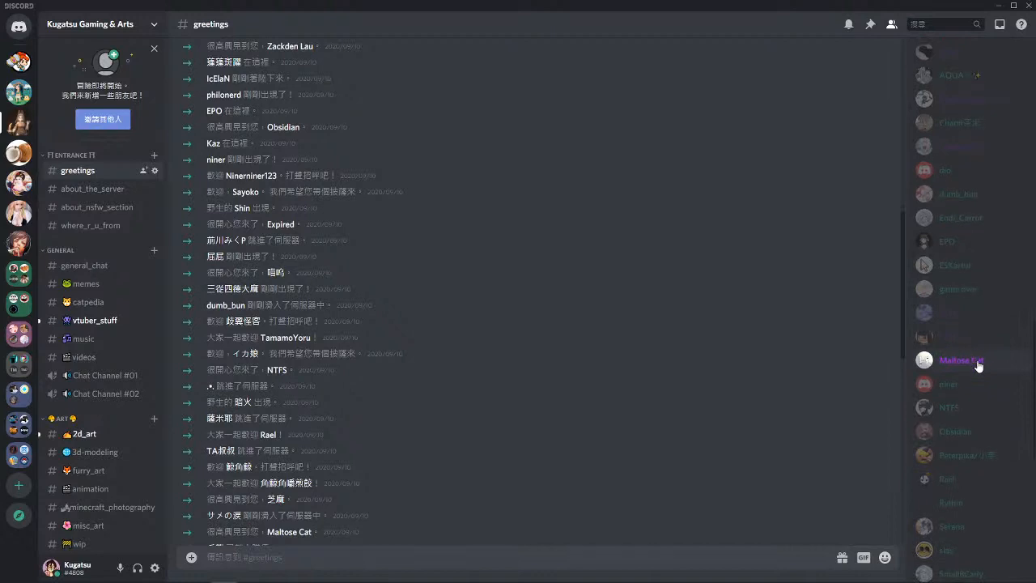
scroll(980, 380, down, 6)
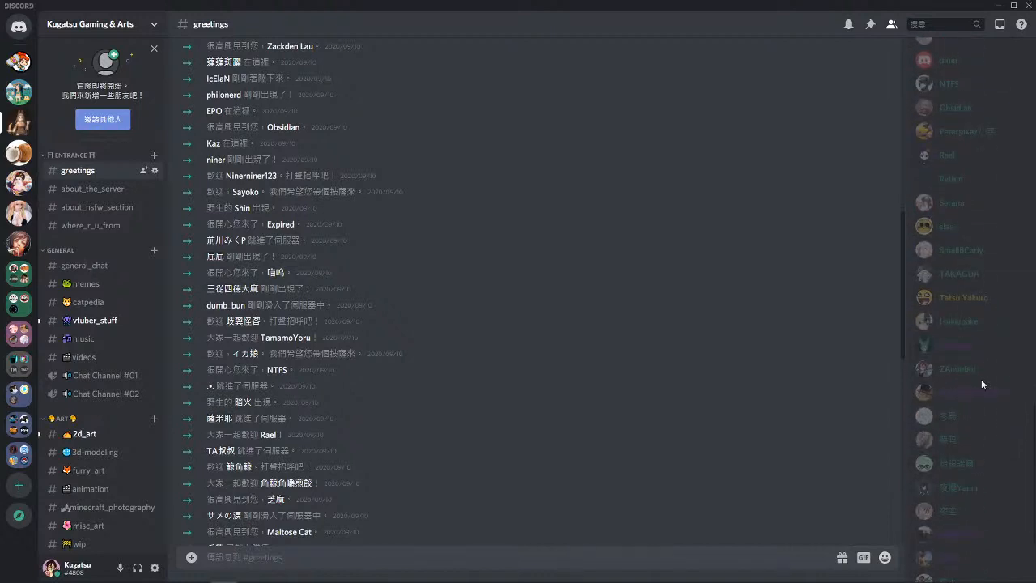
scroll(986, 299, down, 2)
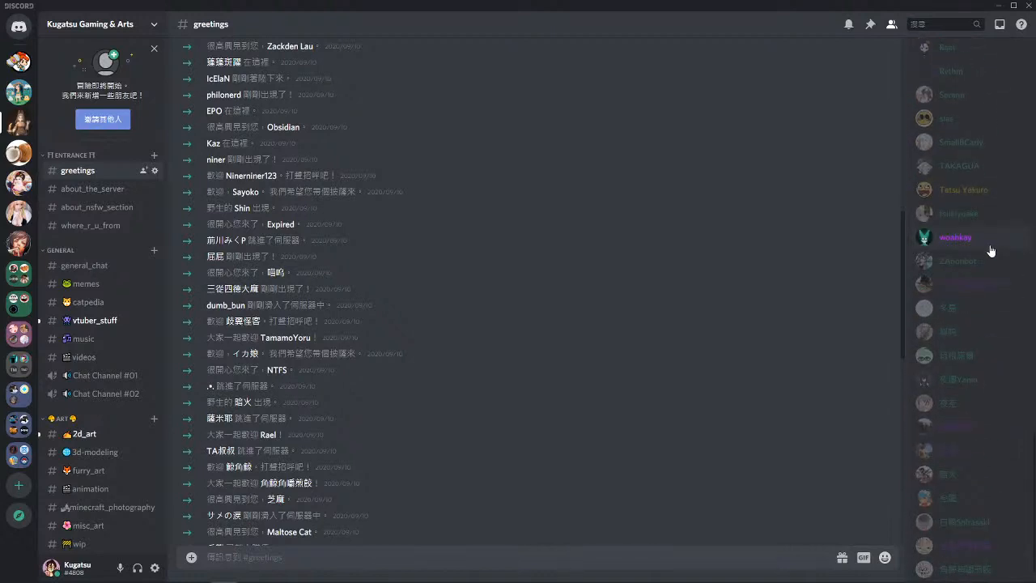
scroll(984, 379, down, 1)
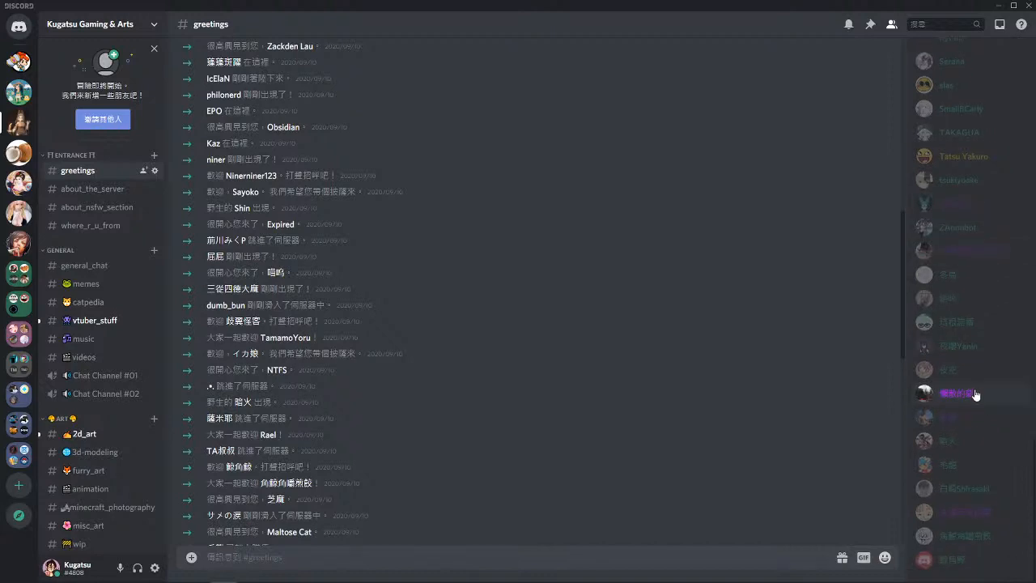
click(978, 537)
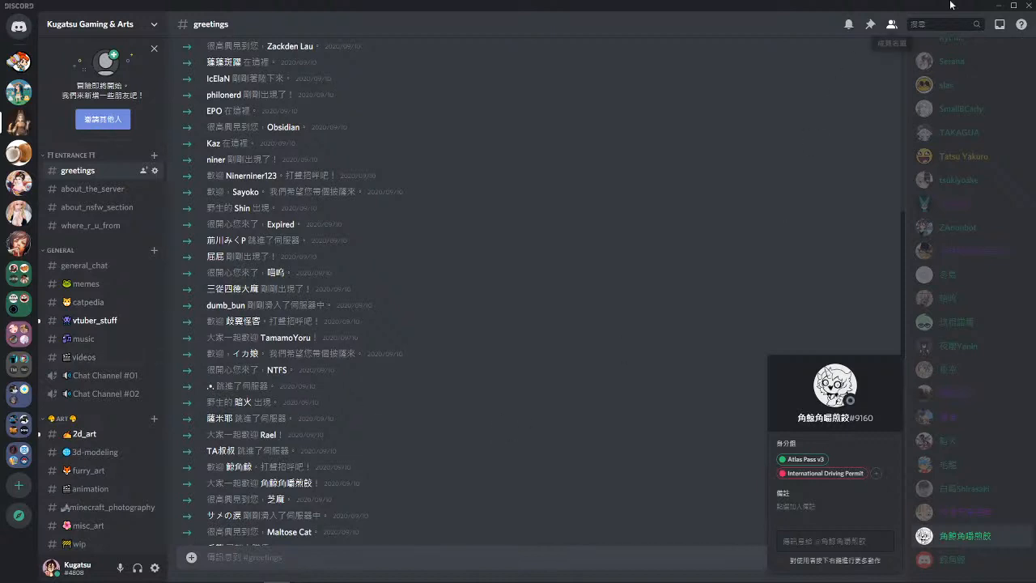
- Switch to ZBrush and duplicate the purple belt subtool
click(995, 4)
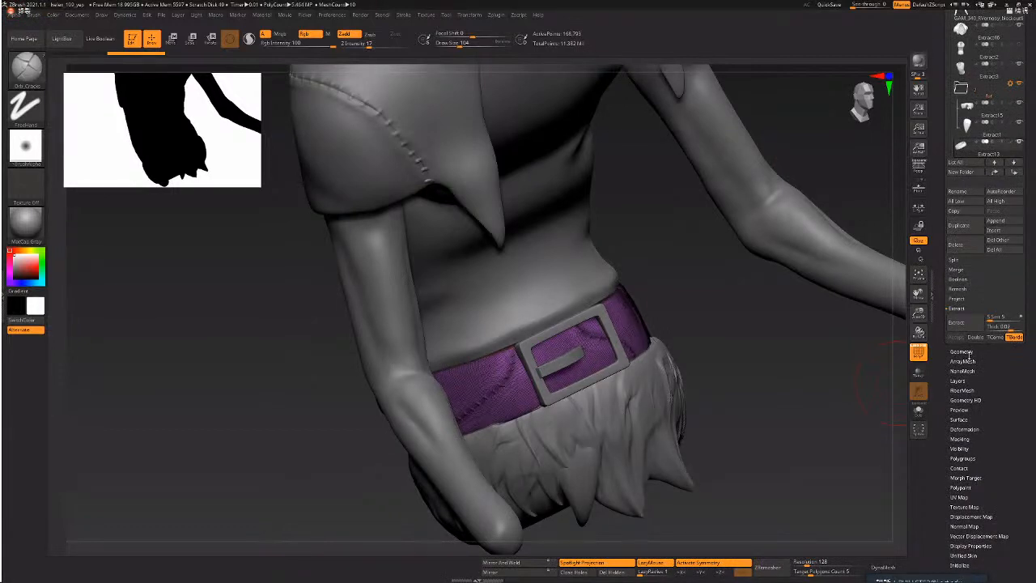
drag(1027, 293, 1027, 325)
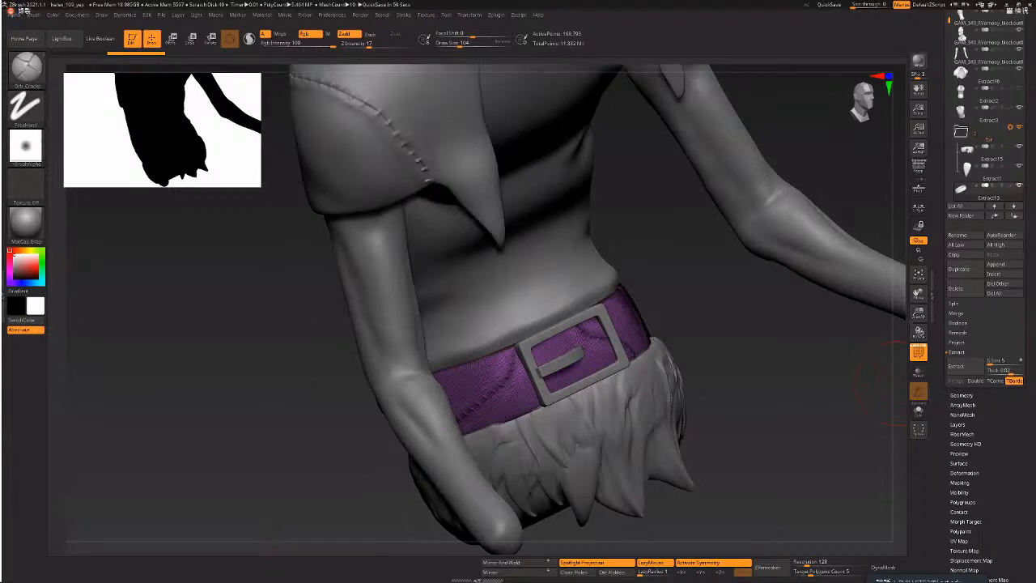
mouse_move(730, 382)
mouse_down()
mouse_move(838, 357)
mouse_move(703, 319)
mouse_up()
click(960, 272)
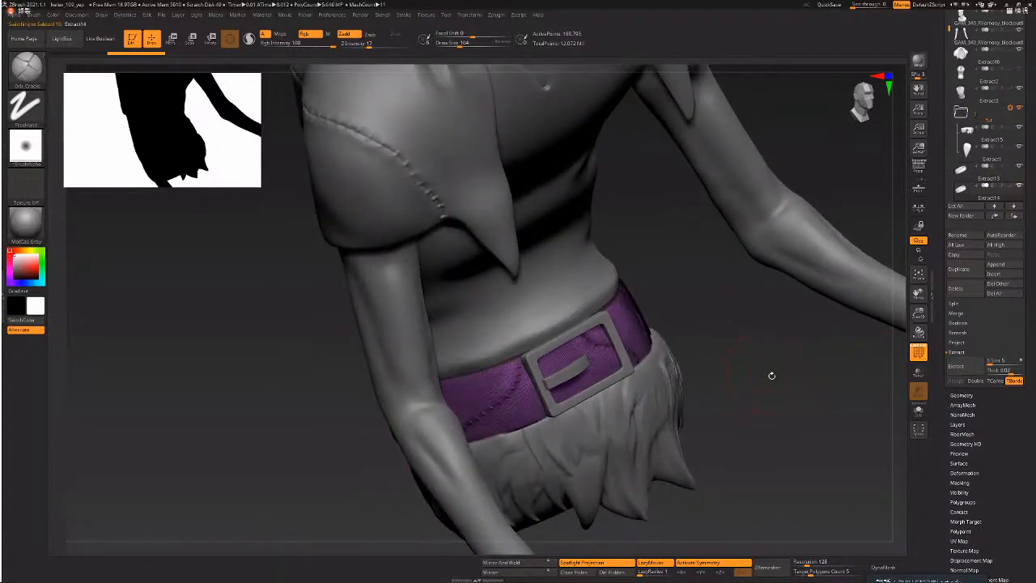
- Isolate the duplicated belt with only its outer surface strip visible and delete the hidden geometry
drag(768, 374, 731, 379)
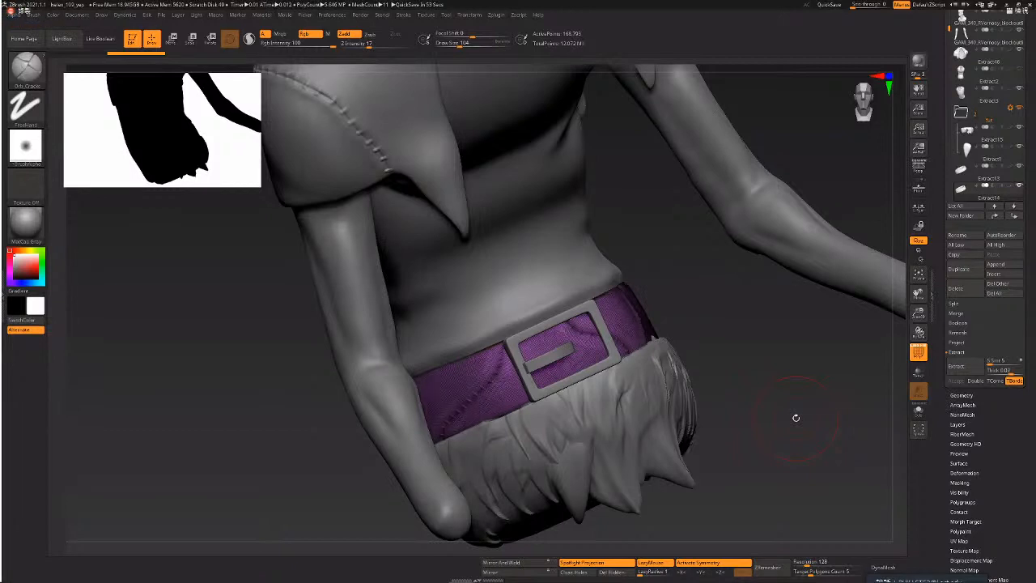
drag(793, 345, 786, 497)
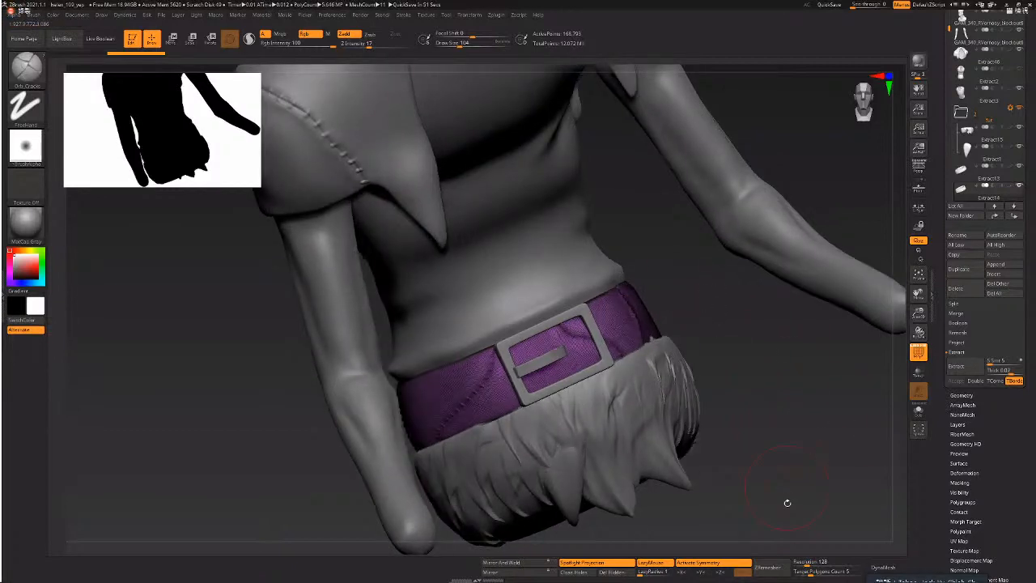
click(918, 410)
drag(711, 315, 800, 423)
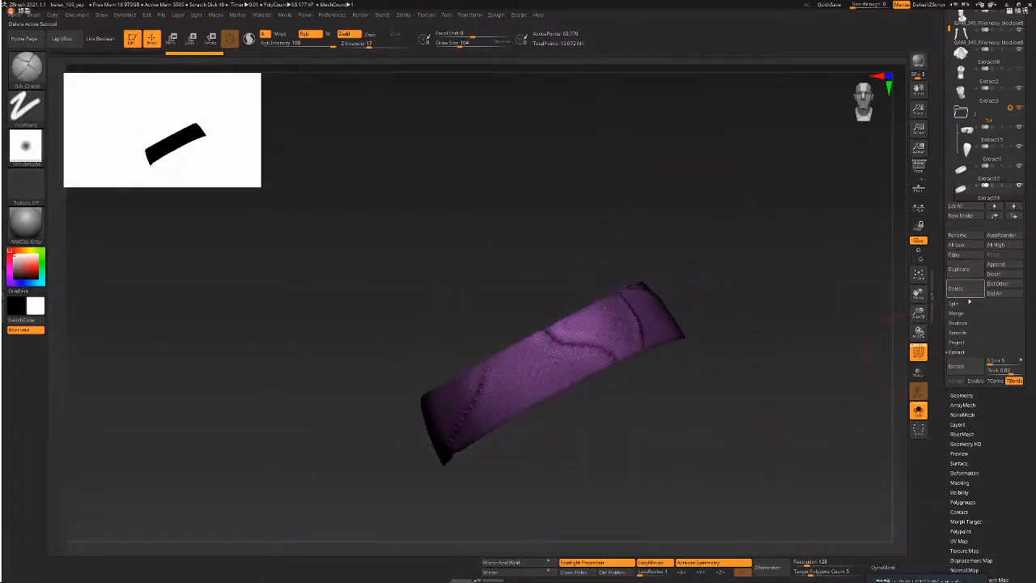
click(962, 395)
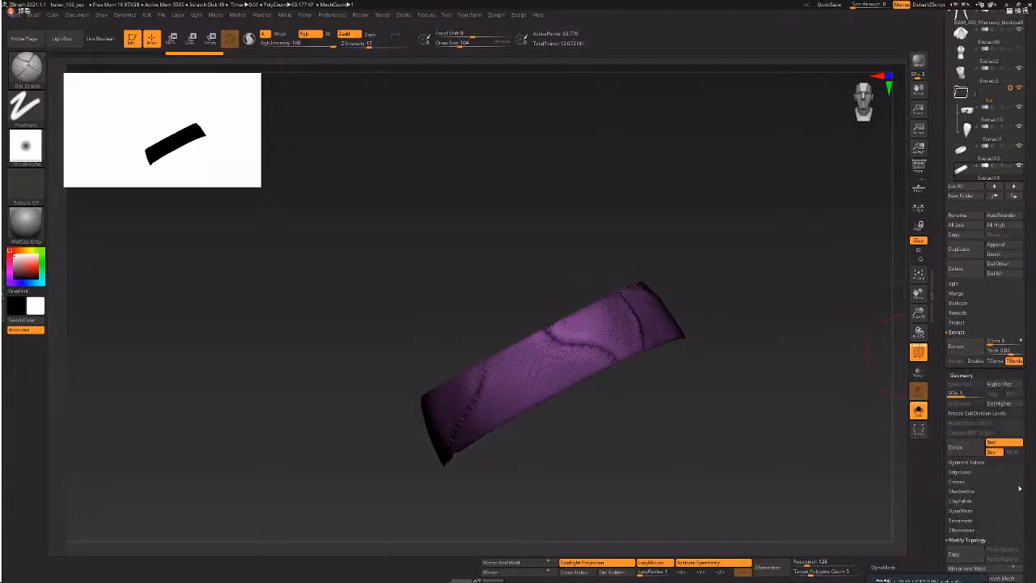
click(966, 539)
click(971, 456)
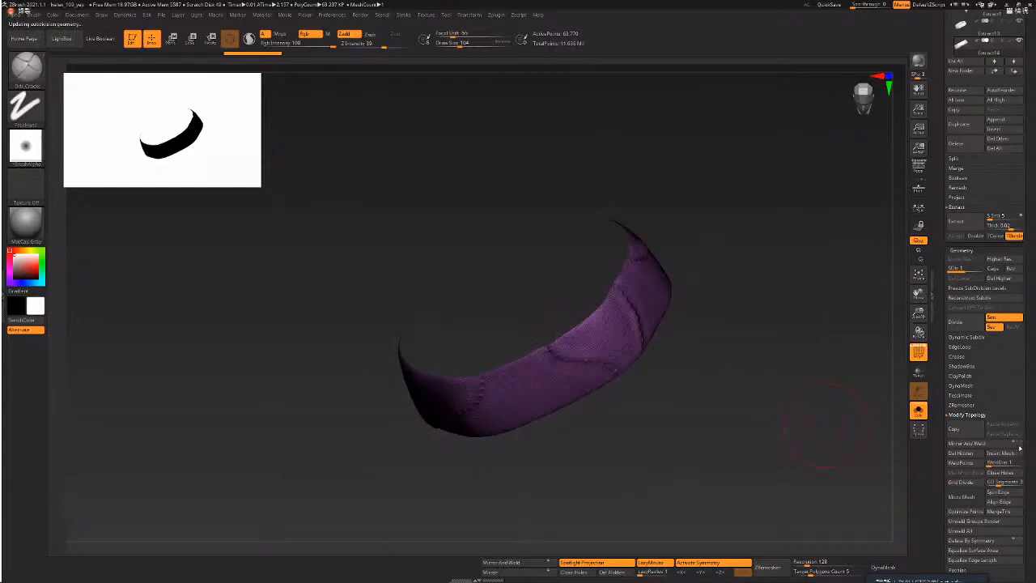
- Try to remesh the belt strip with ZRemesher at a target polygon count of 2
click(971, 404)
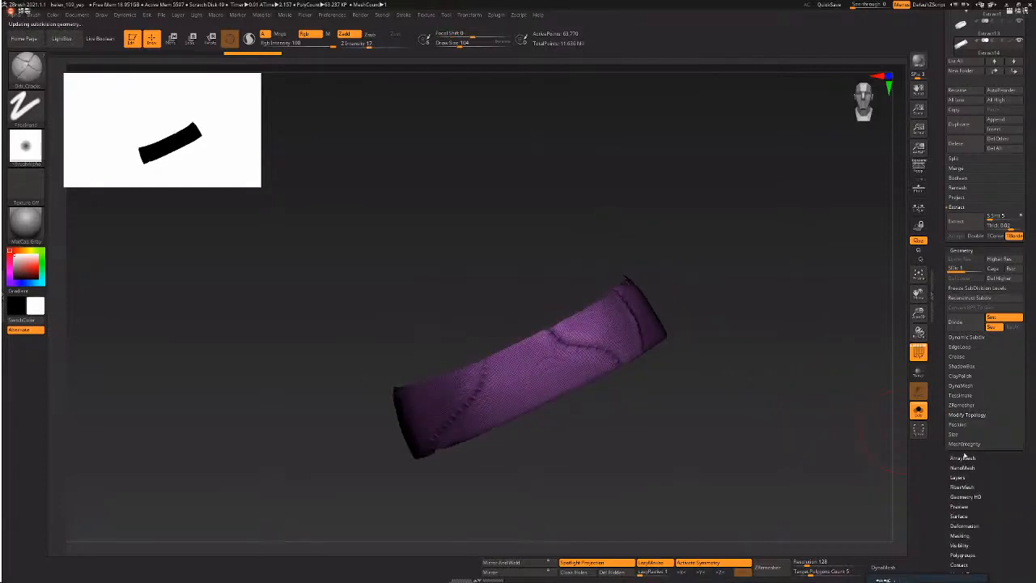
drag(833, 572, 801, 572)
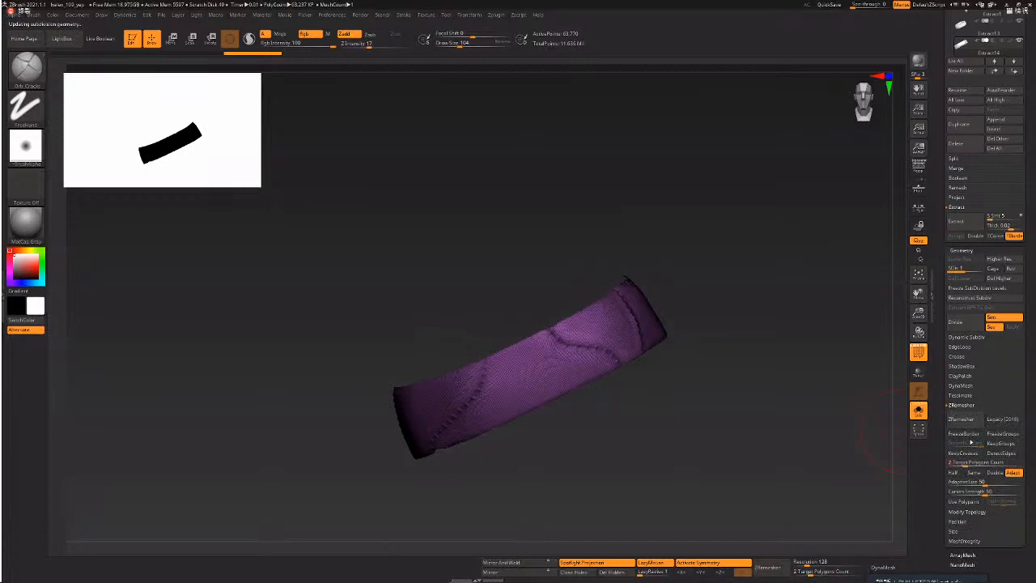
click(769, 568)
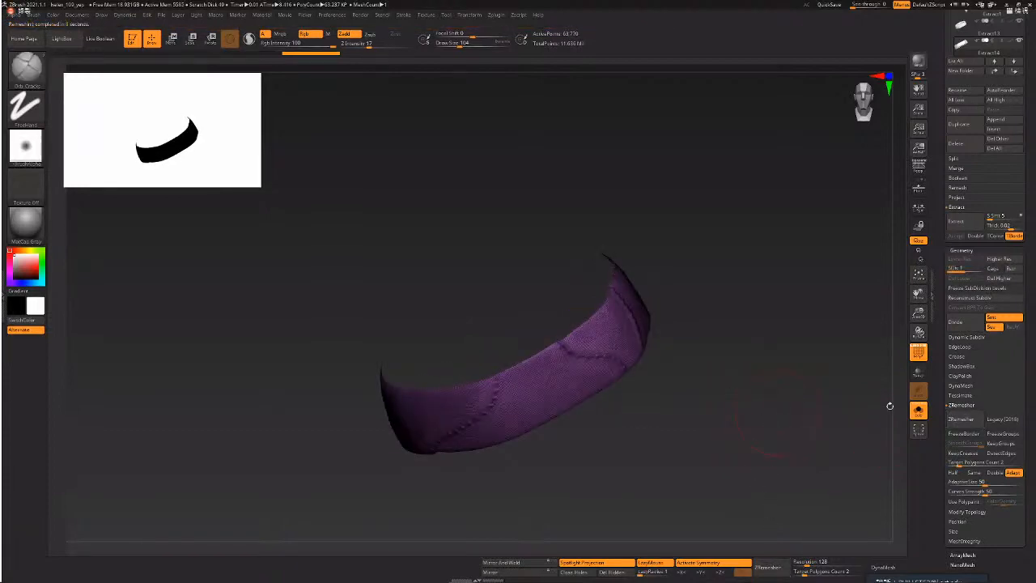
- Remesh the belt strip with ZRemesher using the Half polygon count option
drag(890, 406, 984, 438)
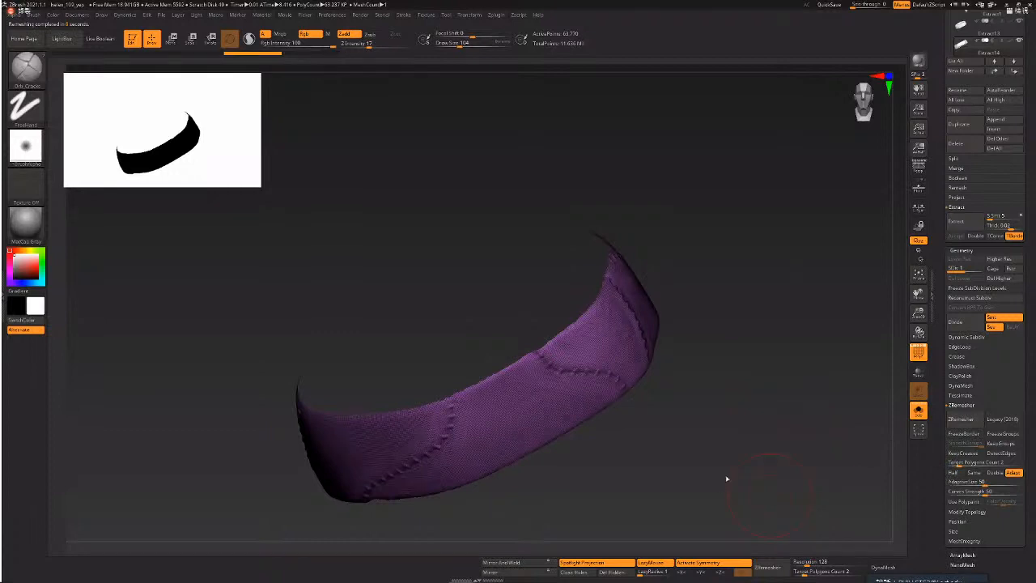
drag(726, 478, 760, 470)
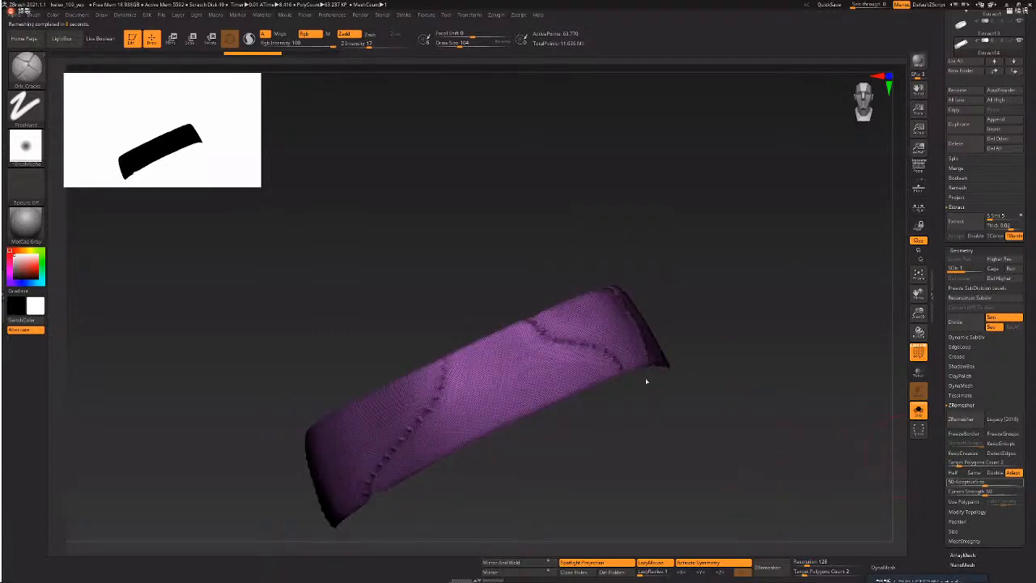
click(954, 473)
click(962, 420)
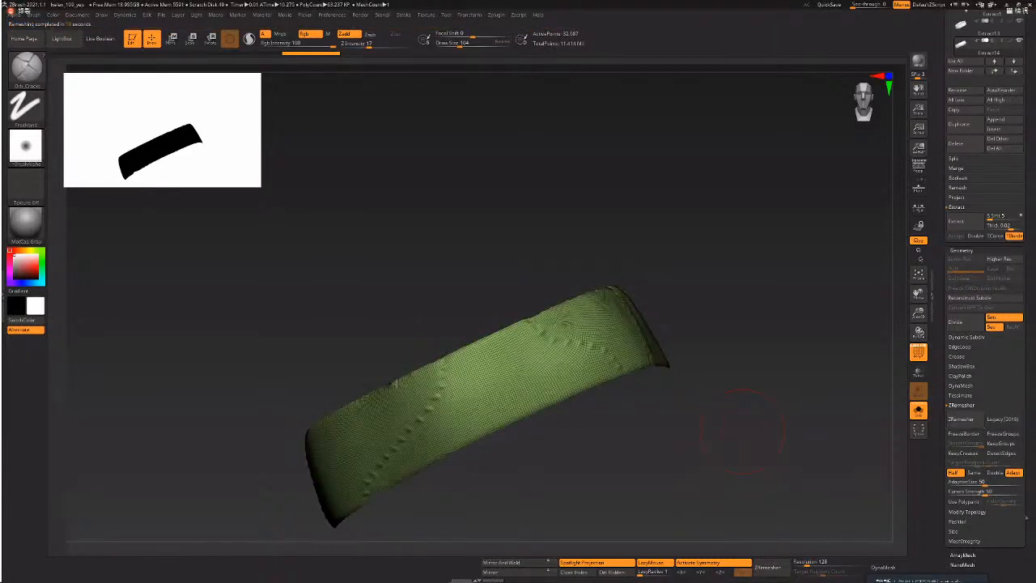
- Smooth the stitched surface of the belt strip with the Polish deformation
drag(1026, 518, 1021, 465)
mouse_move(976, 435)
mouse_down()
mouse_move(992, 416)
mouse_move(972, 425)
mouse_up()
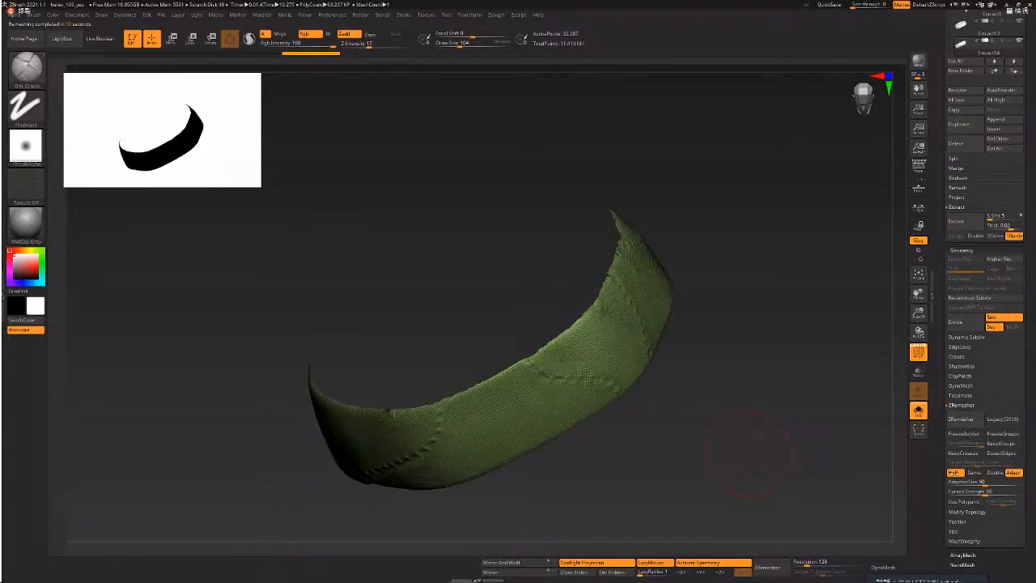
drag(955, 477, 953, 479)
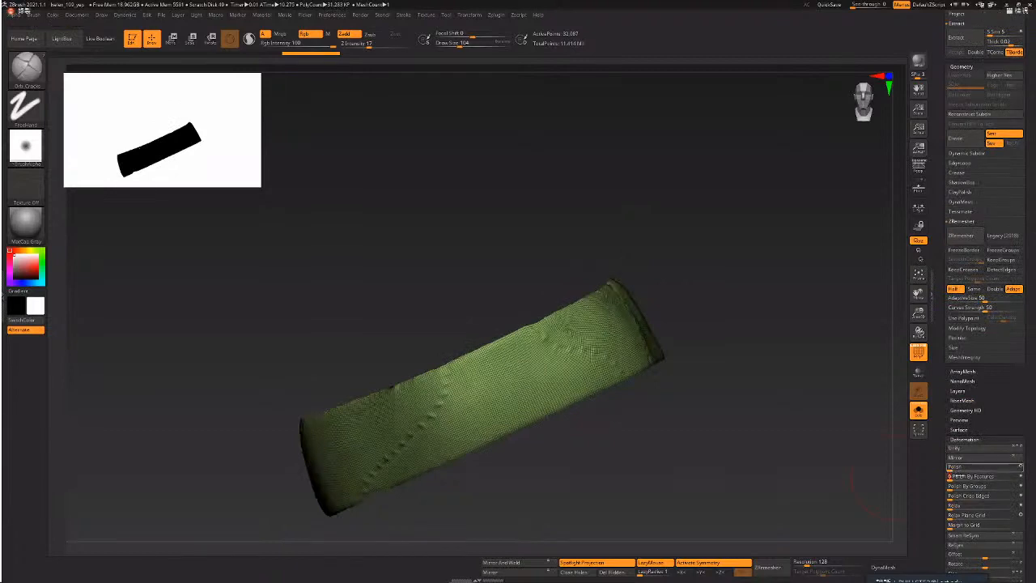
click(952, 470)
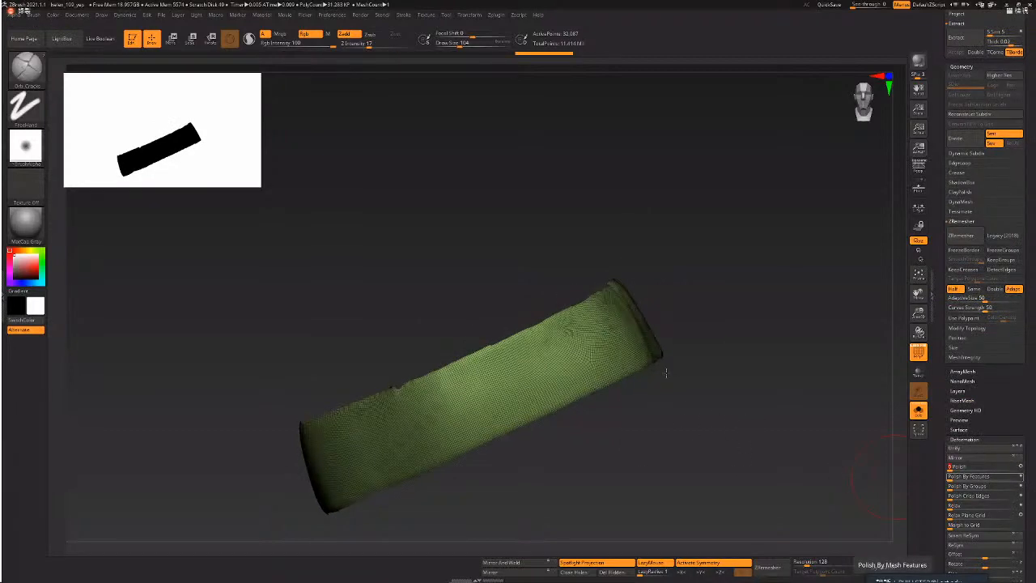
- Try to remesh the polished belt strip with ZRemesher using the Half polygon count option
drag(855, 429, 862, 330)
mouse_move(730, 454)
mouse_down()
mouse_move(731, 429)
mouse_move(728, 444)
mouse_up()
click(963, 237)
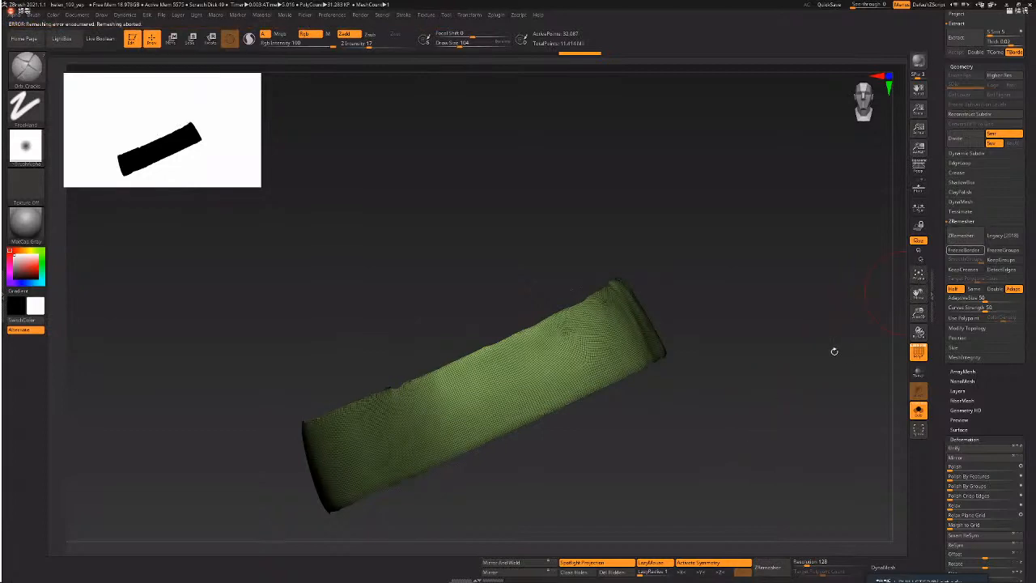
mouse_move(833, 351)
mouse_down()
mouse_move(786, 403)
mouse_move(818, 381)
mouse_up()
key(shift)
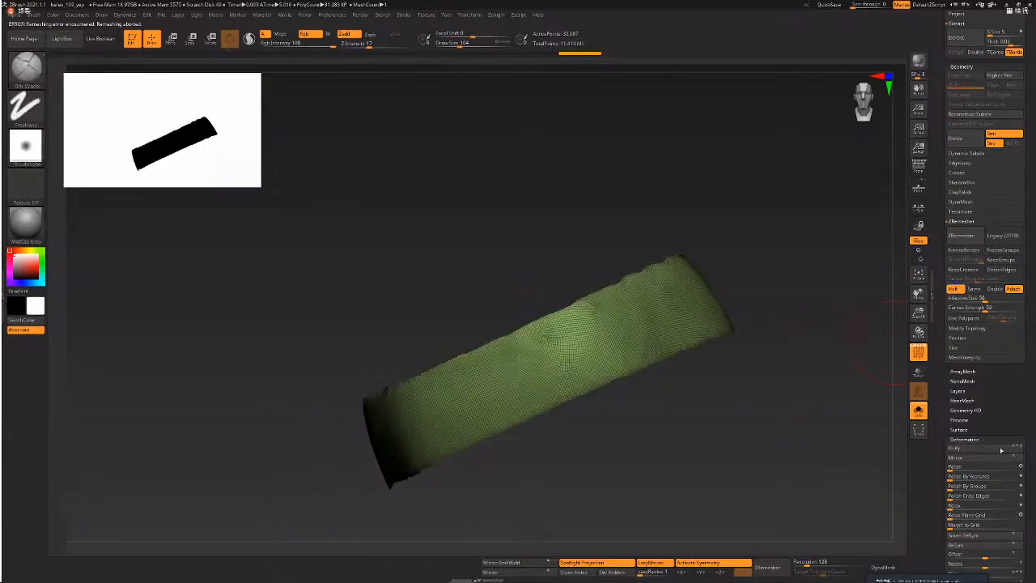
- Disable ZRemesher's Half option, then auto-group the belt strip and delete everything except its main piece
click(953, 289)
drag(860, 340, 843, 403)
drag(996, 354, 973, 355)
click(973, 360)
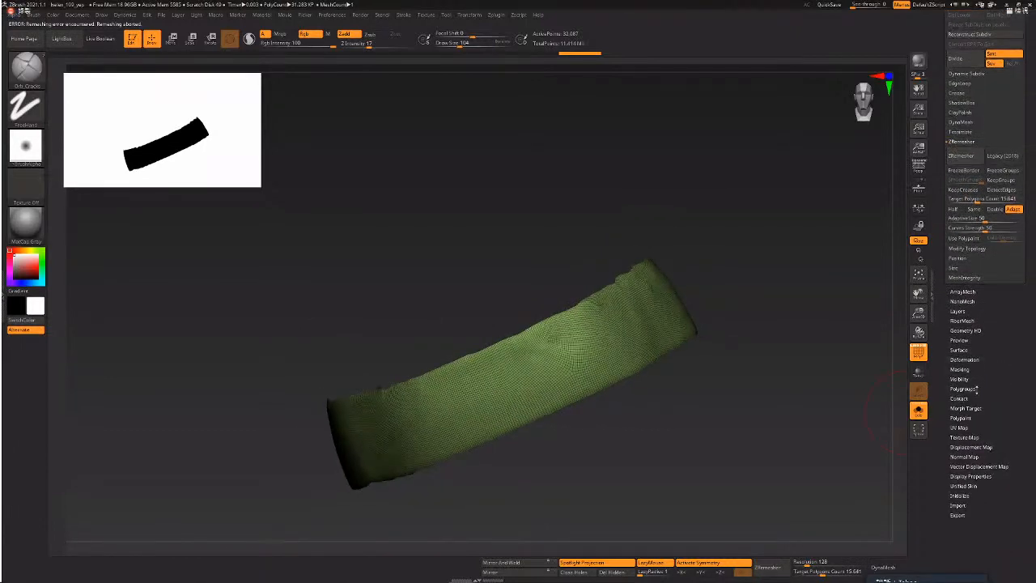
click(975, 389)
click(974, 396)
drag(772, 363, 689, 338)
ctrl+shift+click(671, 330)
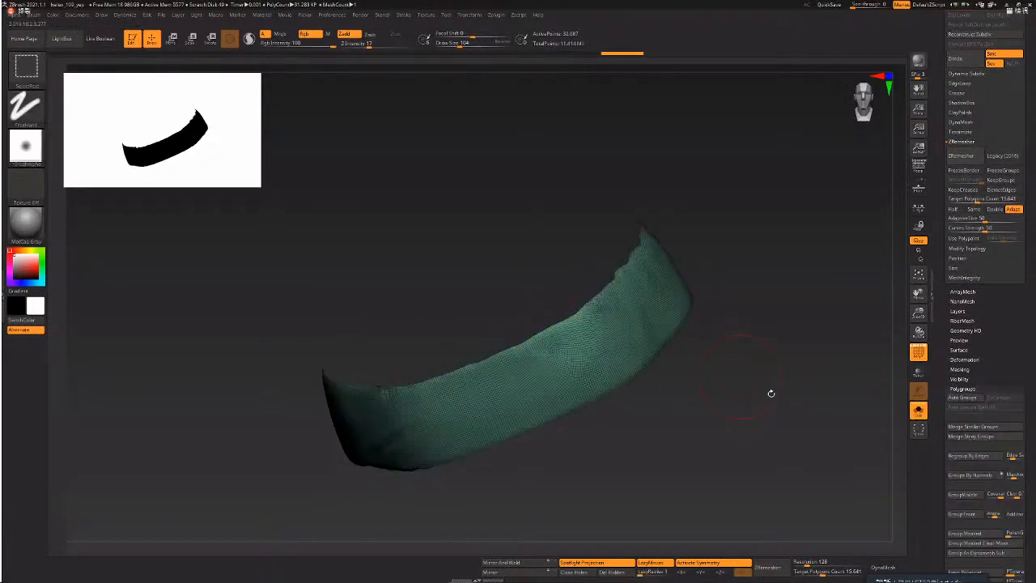
drag(770, 394, 719, 512)
click(613, 572)
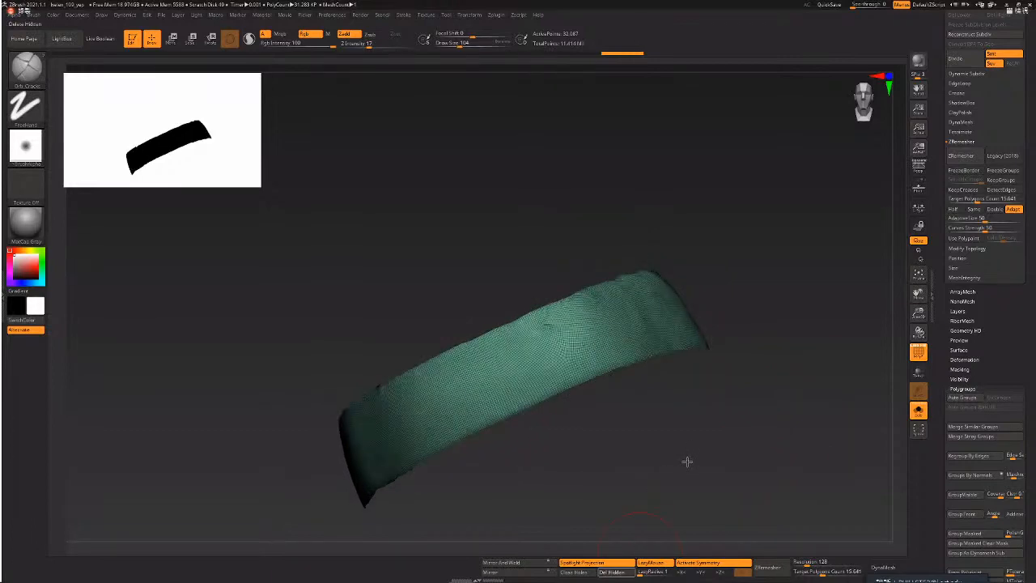
click(965, 389)
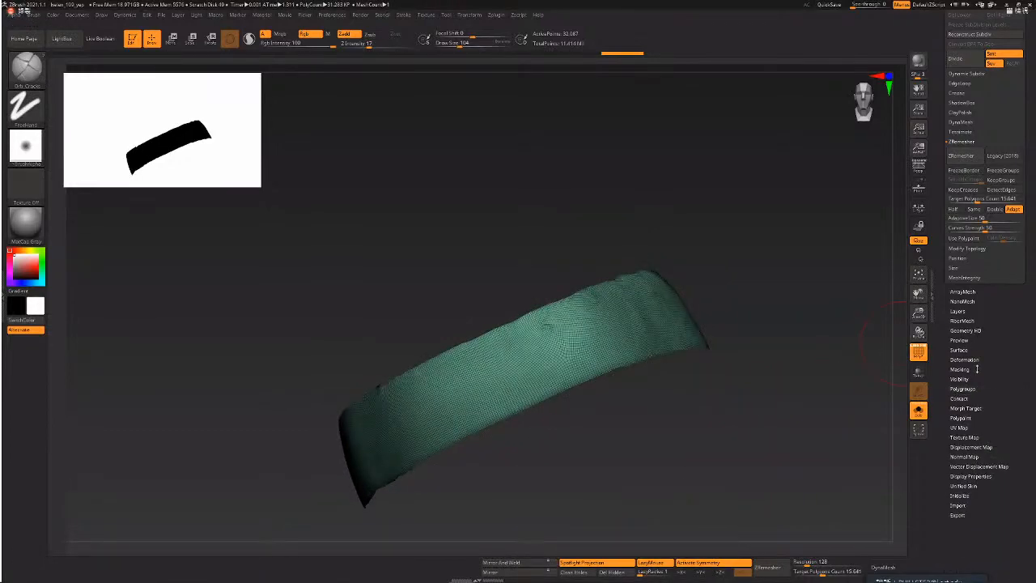
click(965, 360)
scroll(967, 242, up, 1)
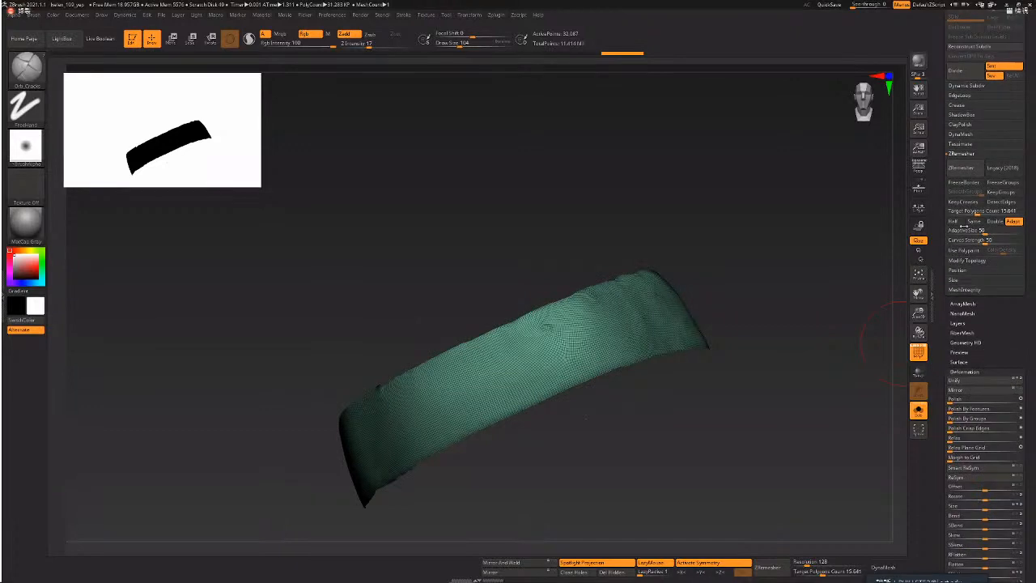
click(961, 167)
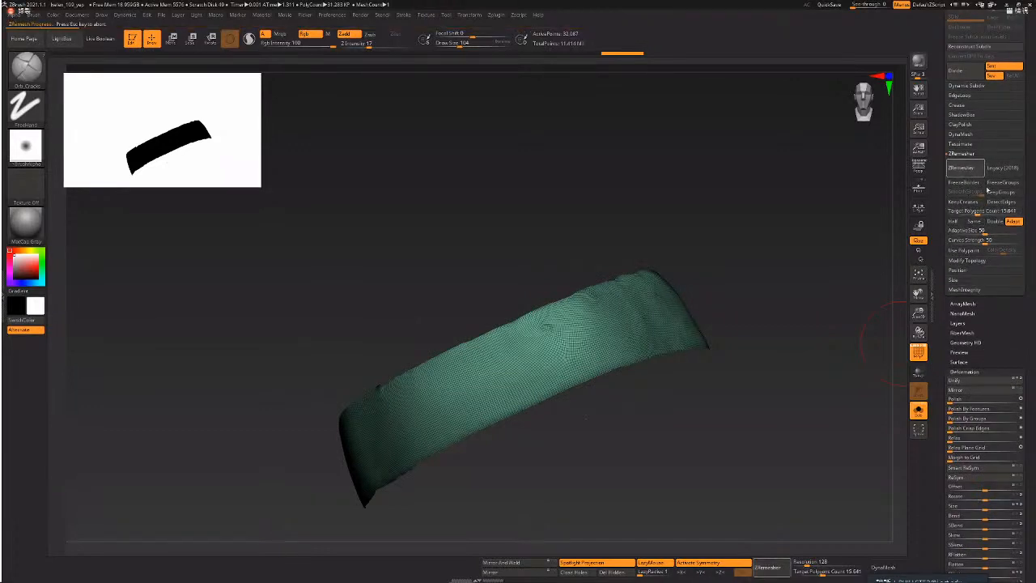
key(Escape)
drag(771, 258, 763, 311)
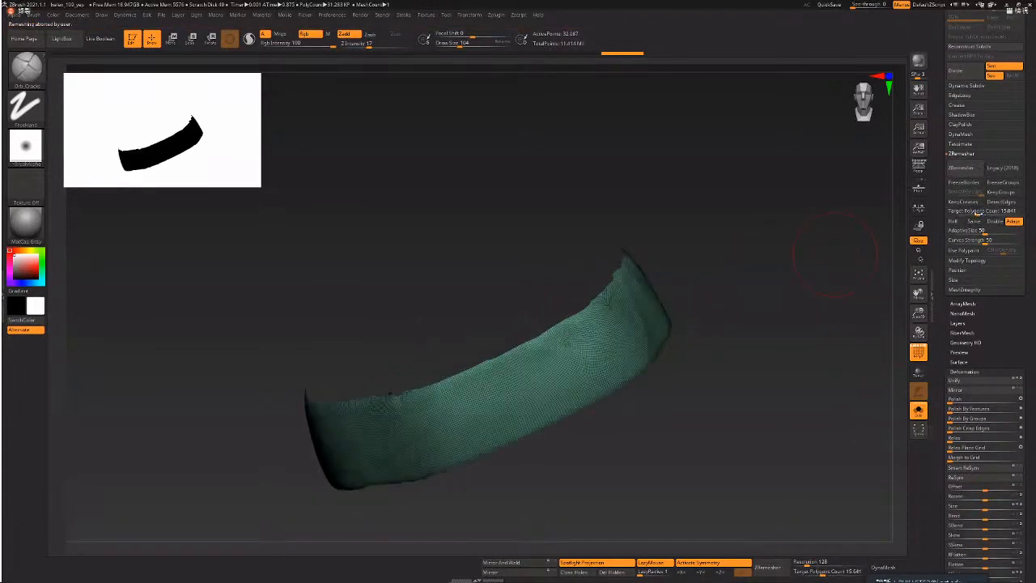
- Remesh the belt strip with ZRemesher at a target polygon count of 5
click(978, 212)
text(65)
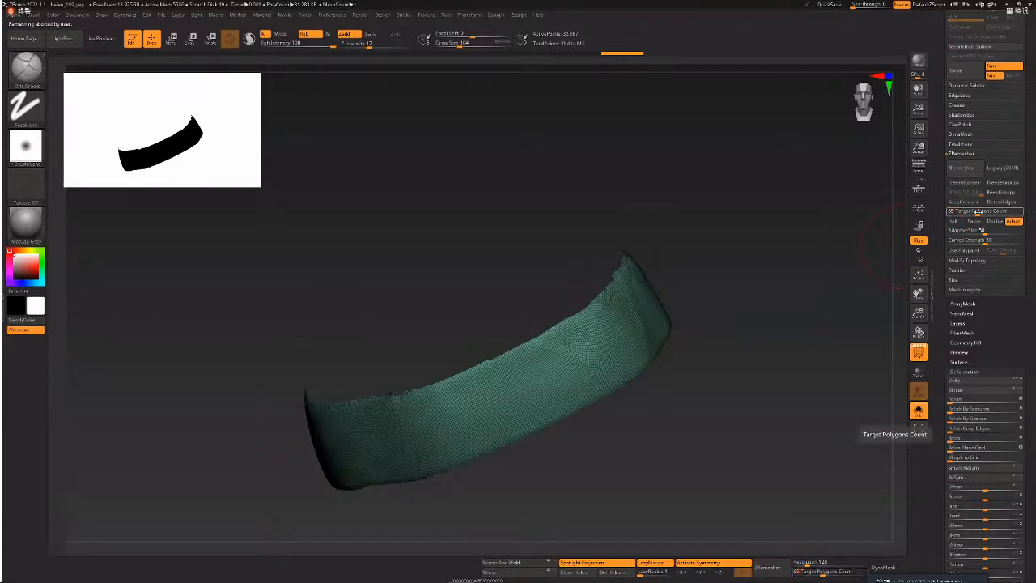
key(Return)
text(5)
key(Return)
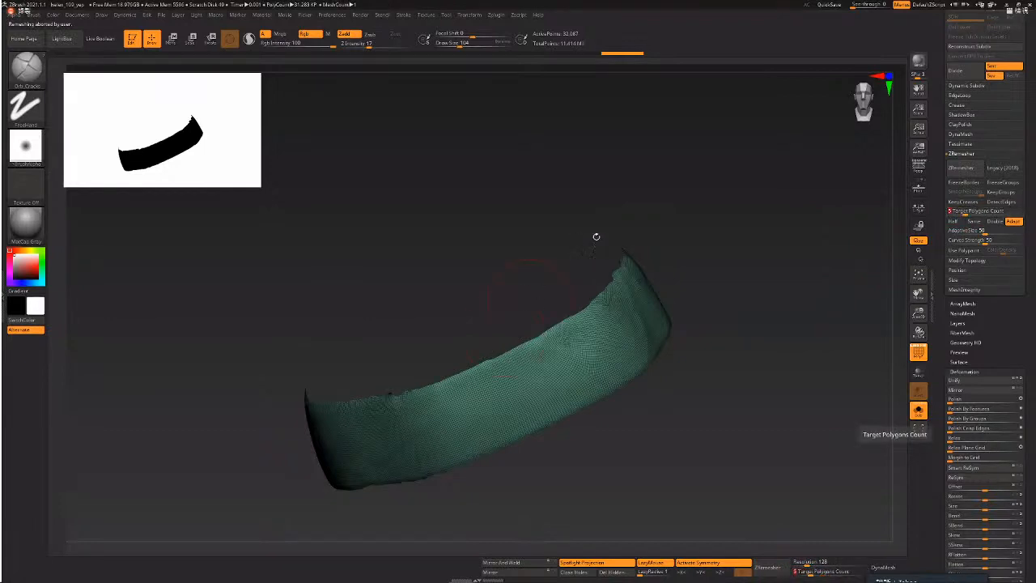
click(955, 169)
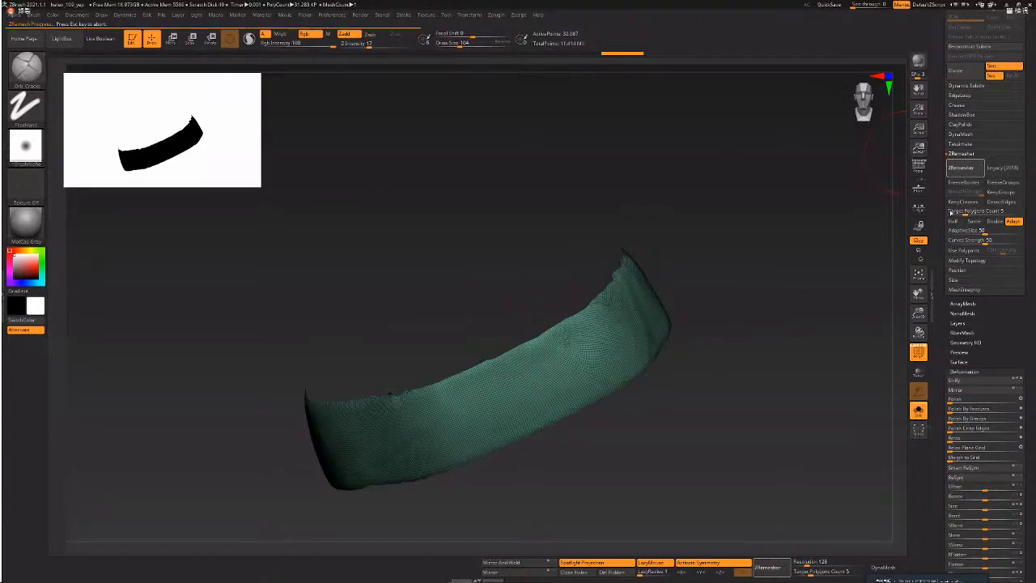
drag(775, 318, 848, 392)
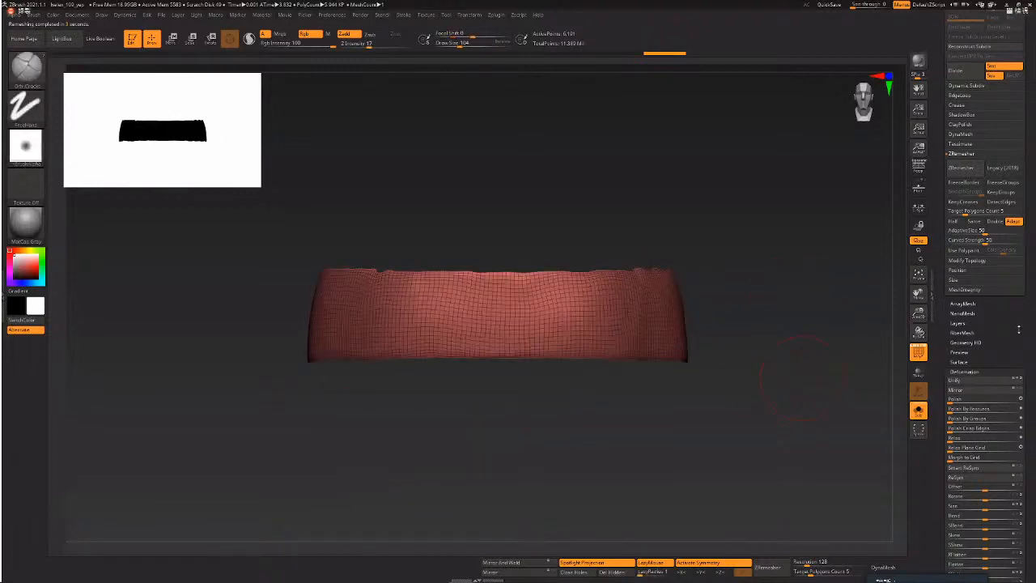
- Smooth the remeshed belt strip and its jagged borders with repeated Polish By Features deformations
drag(1020, 331, 1026, 307)
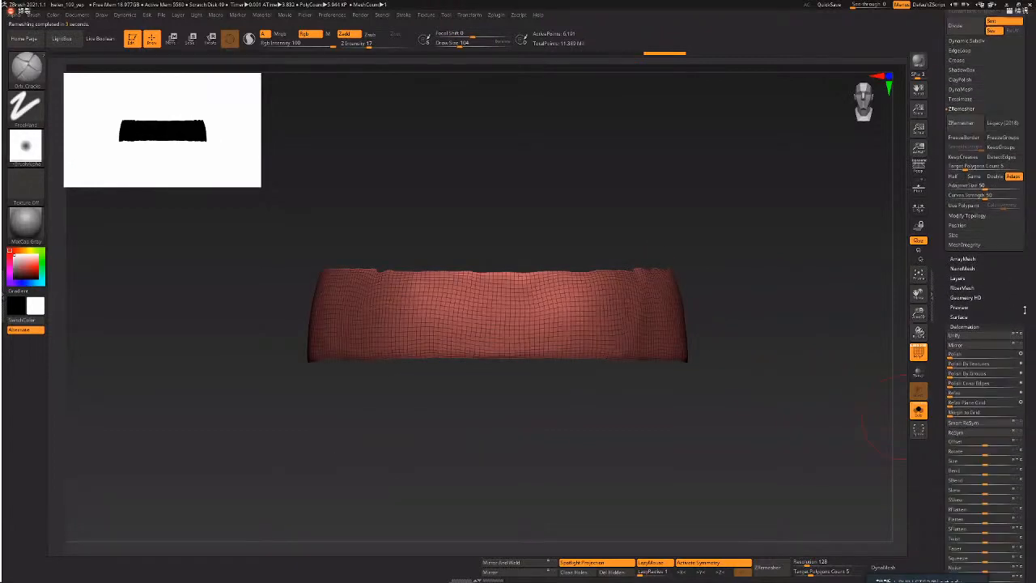
drag(1033, 394, 1033, 318)
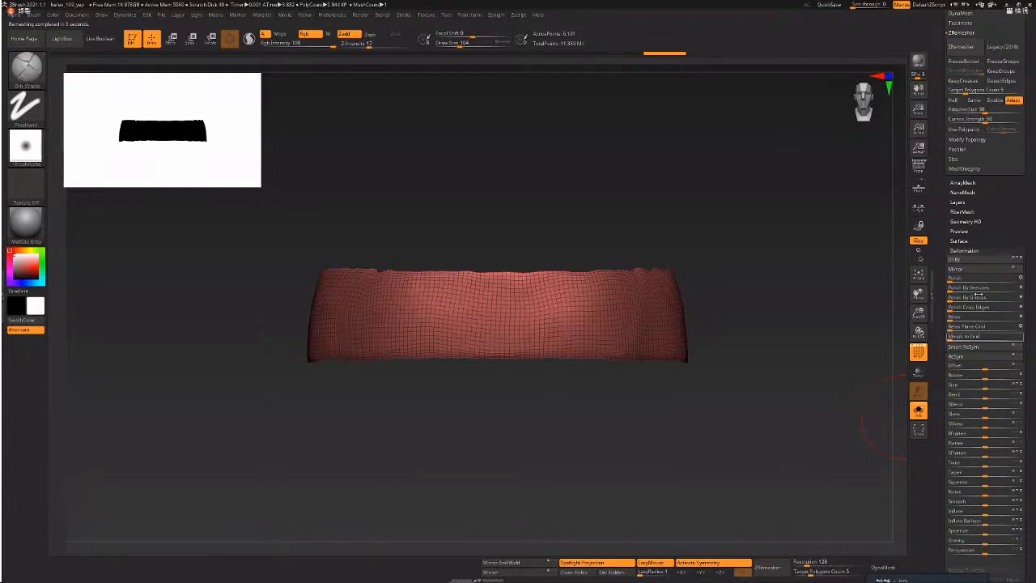
click(985, 250)
click(968, 280)
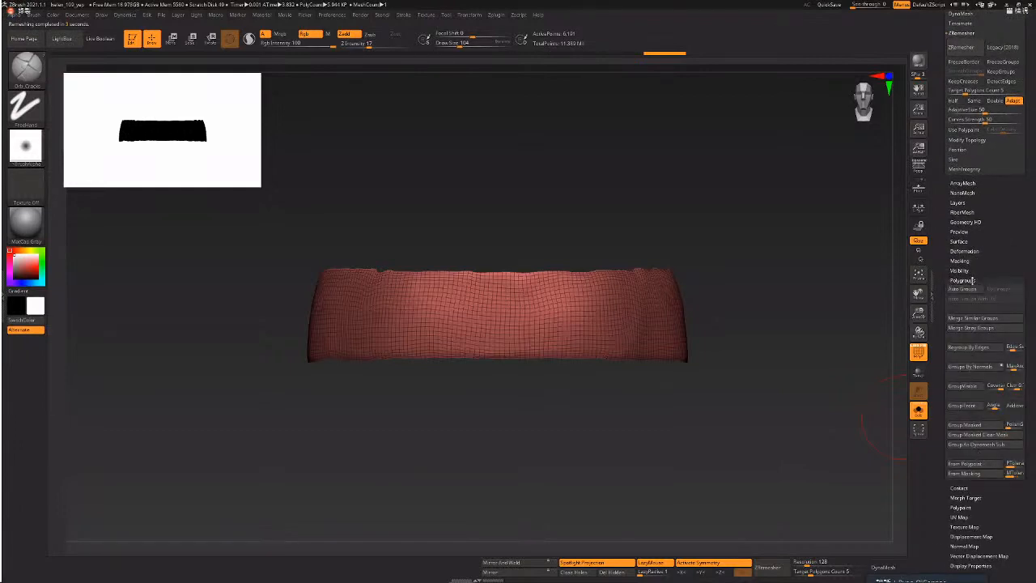
click(969, 279)
click(968, 251)
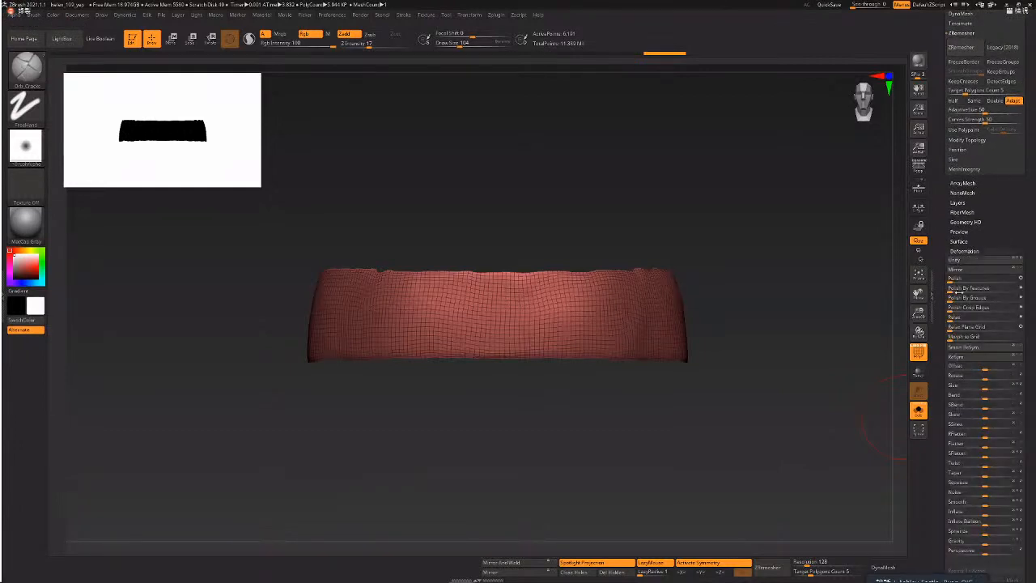
click(956, 288)
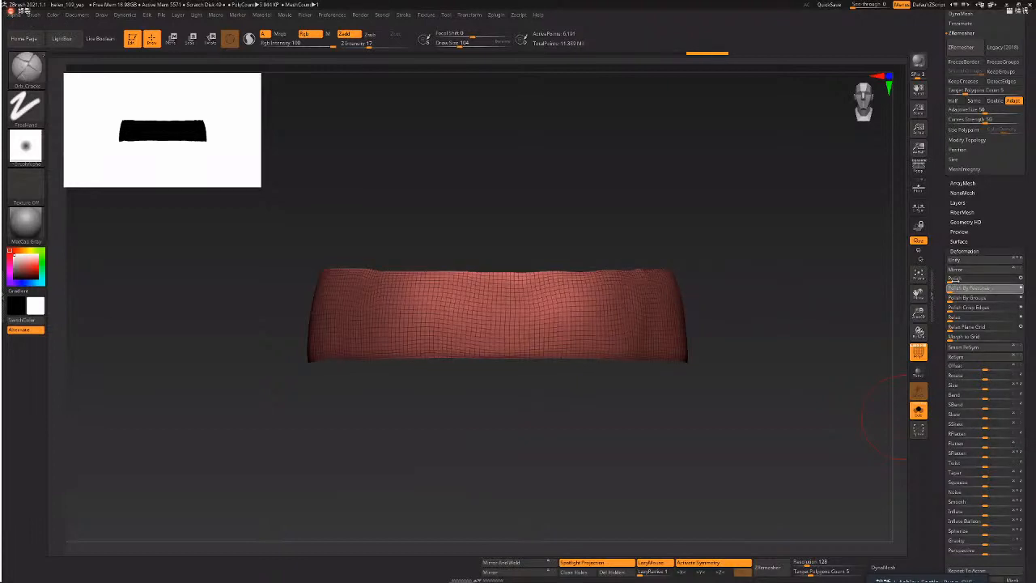
click(963, 288)
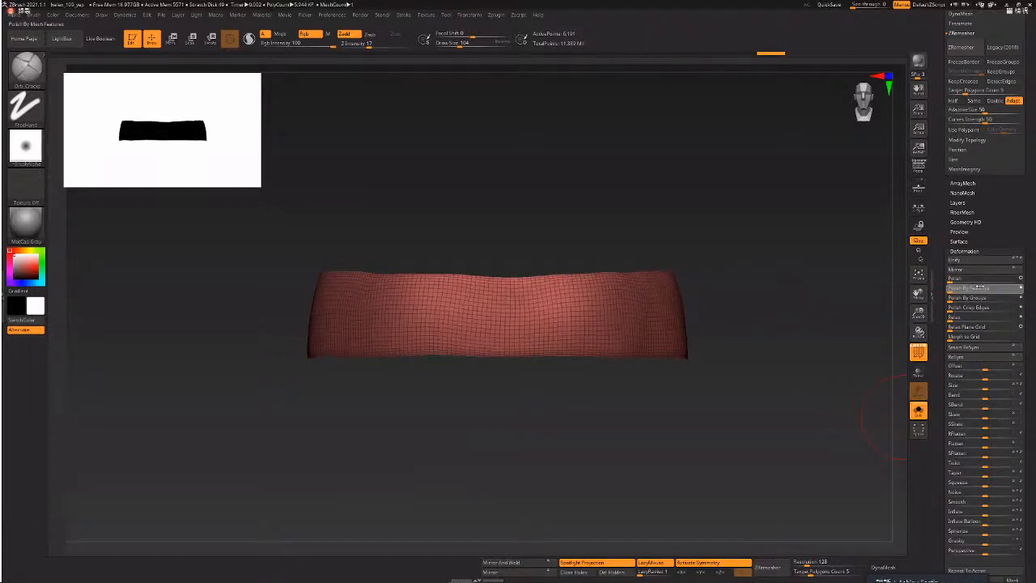
- Reduce the belt strip to a coarse, even grid by running ZRemesher repeatedly with the Half option
drag(999, 230, 999, 308)
click(953, 177)
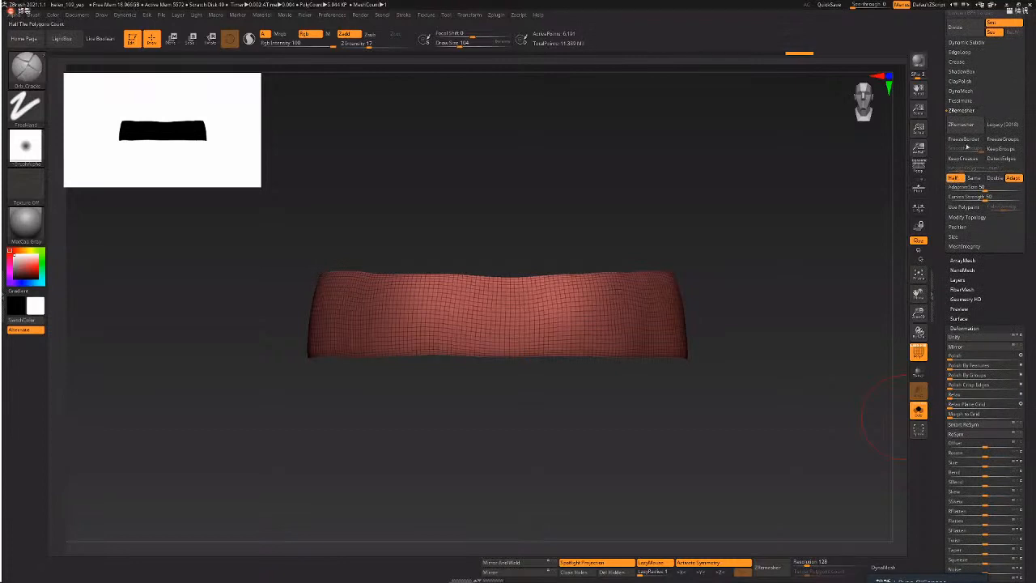
click(961, 110)
drag(788, 308, 824, 325)
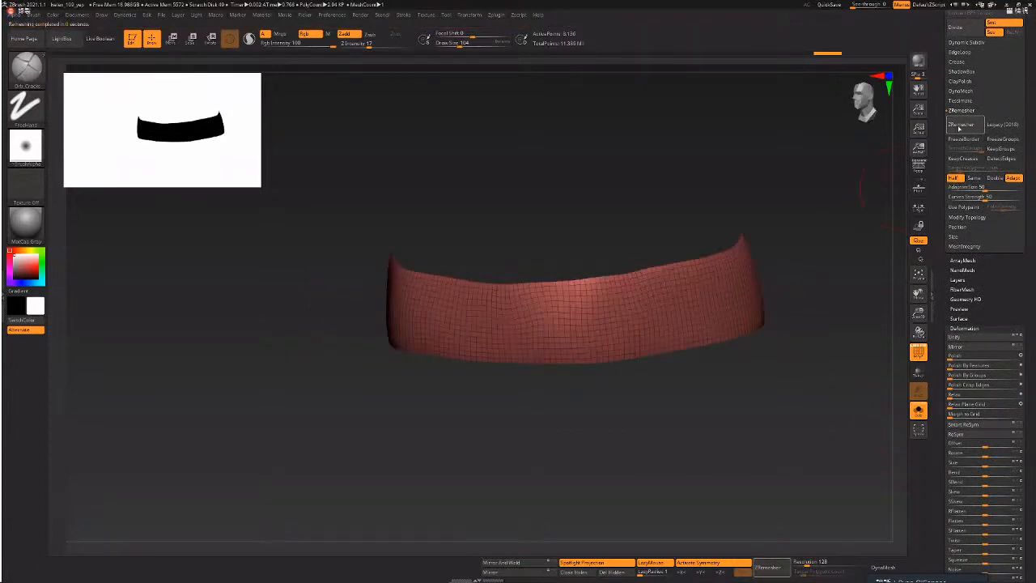
click(961, 127)
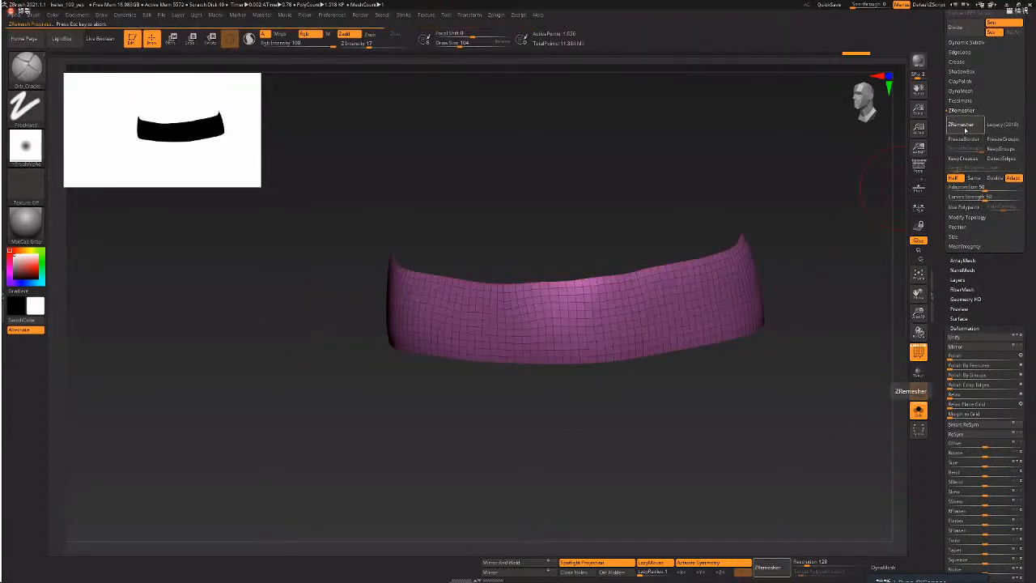
click(961, 127)
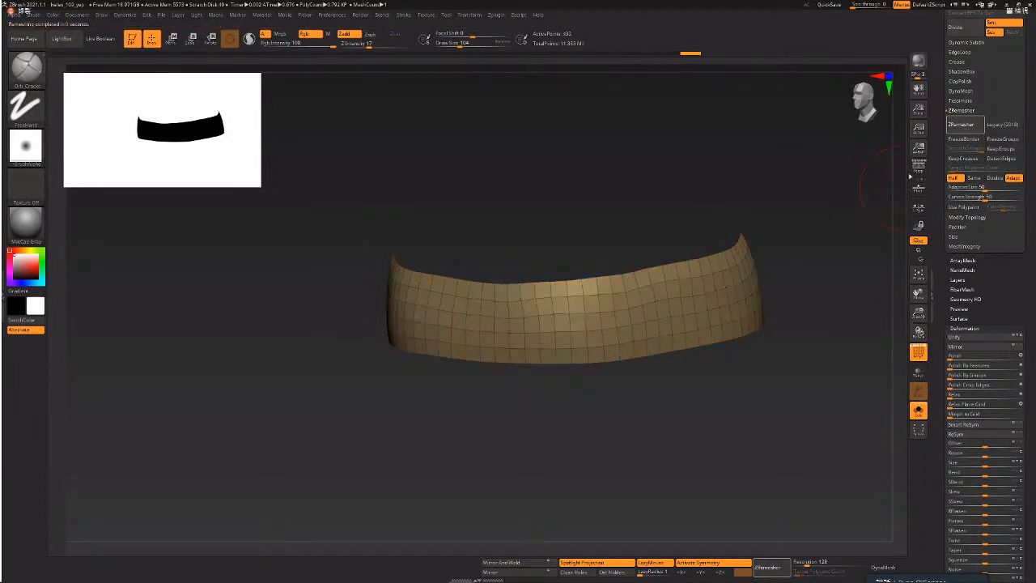
- Turn off the polyframe, show the whole character again and hide the original stitched belt
key(shift+f)
shift+drag(839, 301, 883, 368)
click(919, 413)
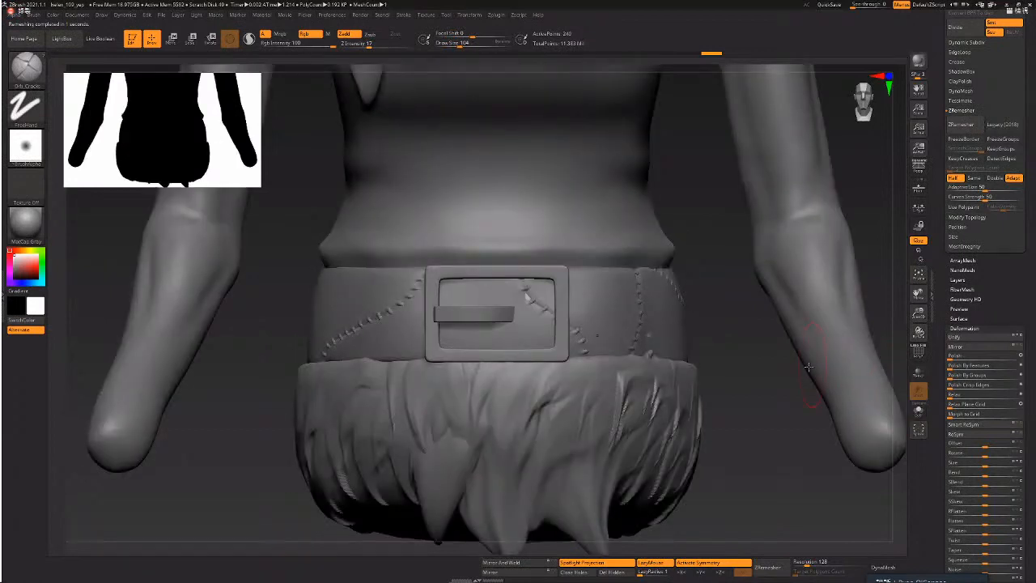
drag(777, 395, 850, 377)
drag(1002, 110, 1002, 303)
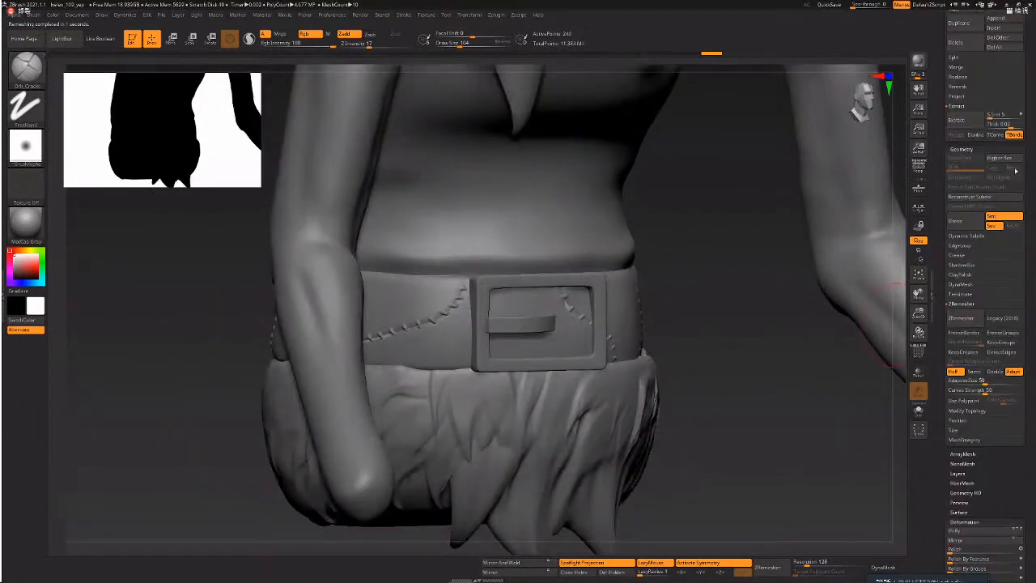
scroll(964, 149, up, 5)
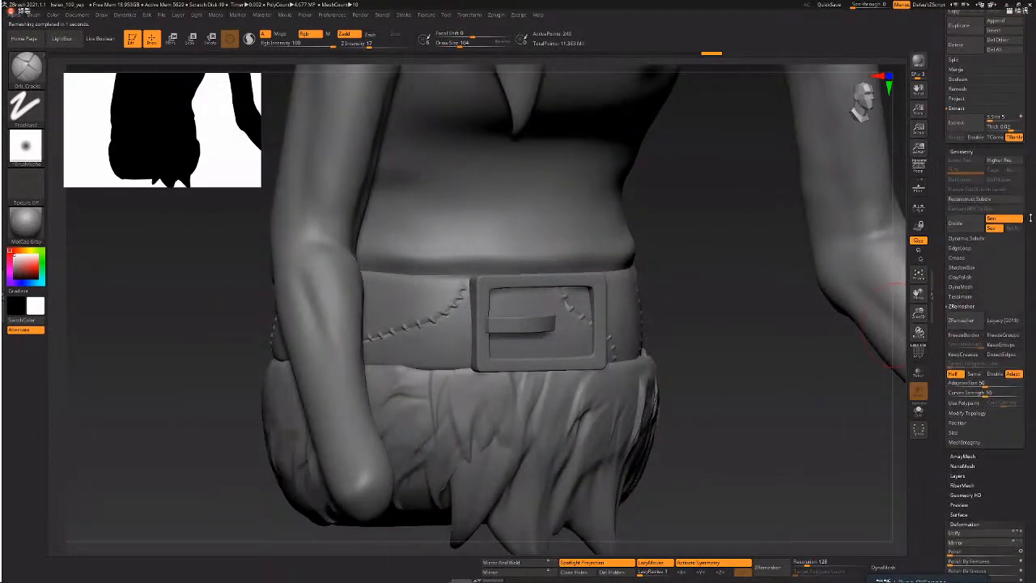
click(1020, 106)
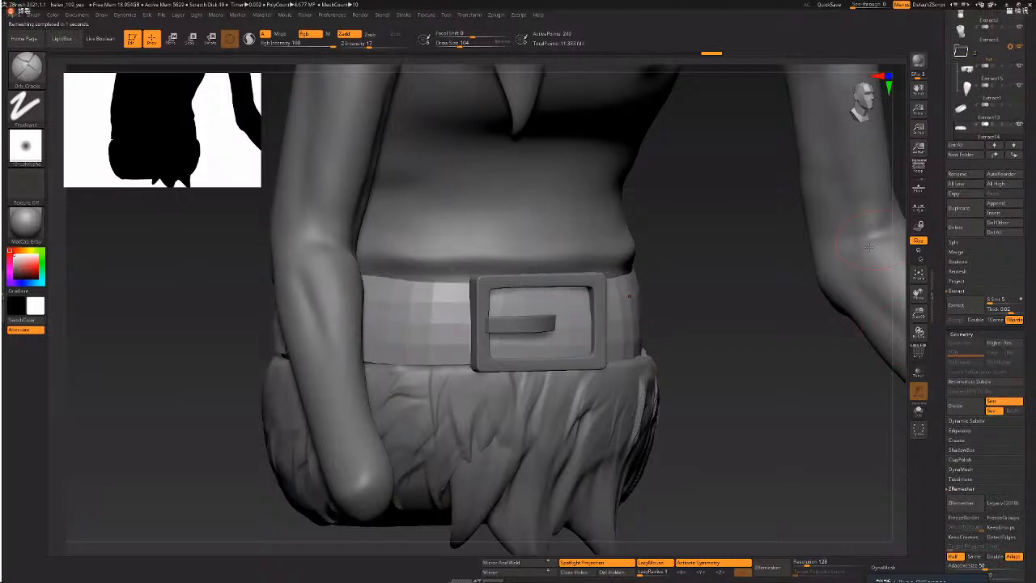
- Isolate the low-poly belt strip and open its EdgeLoop geometry options
drag(869, 248, 746, 360)
click(918, 410)
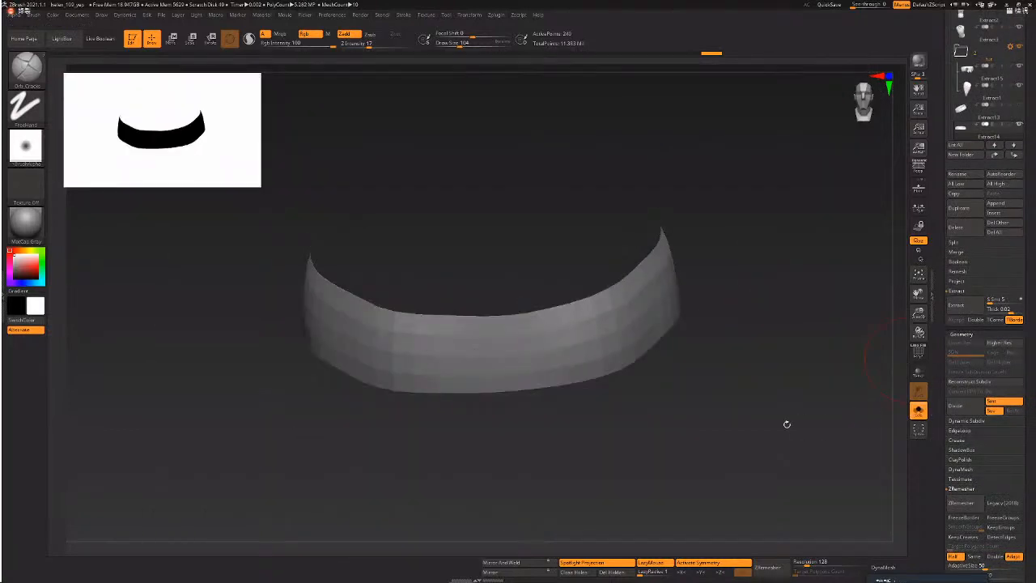
drag(786, 423, 781, 470)
click(961, 335)
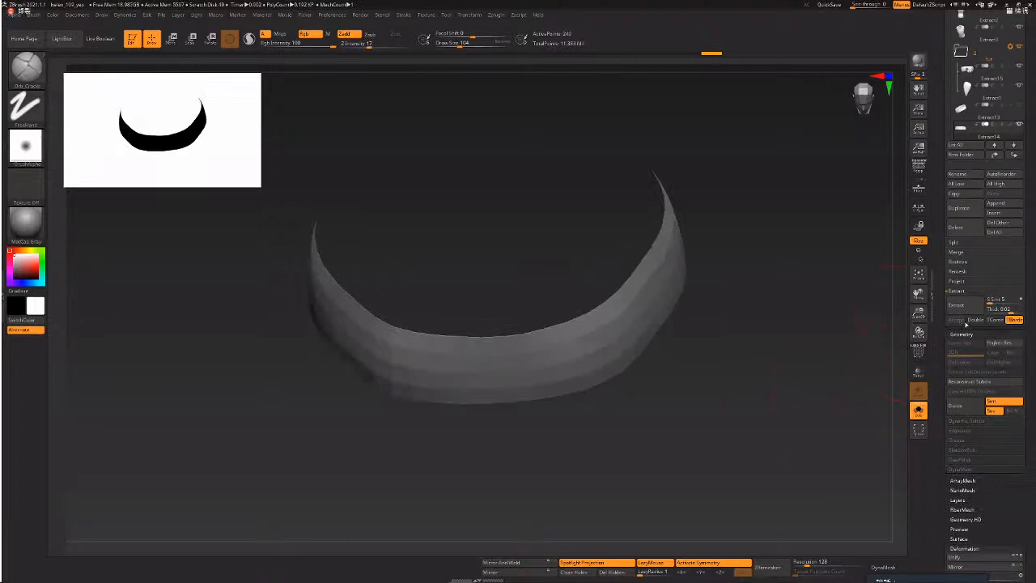
click(960, 292)
click(964, 382)
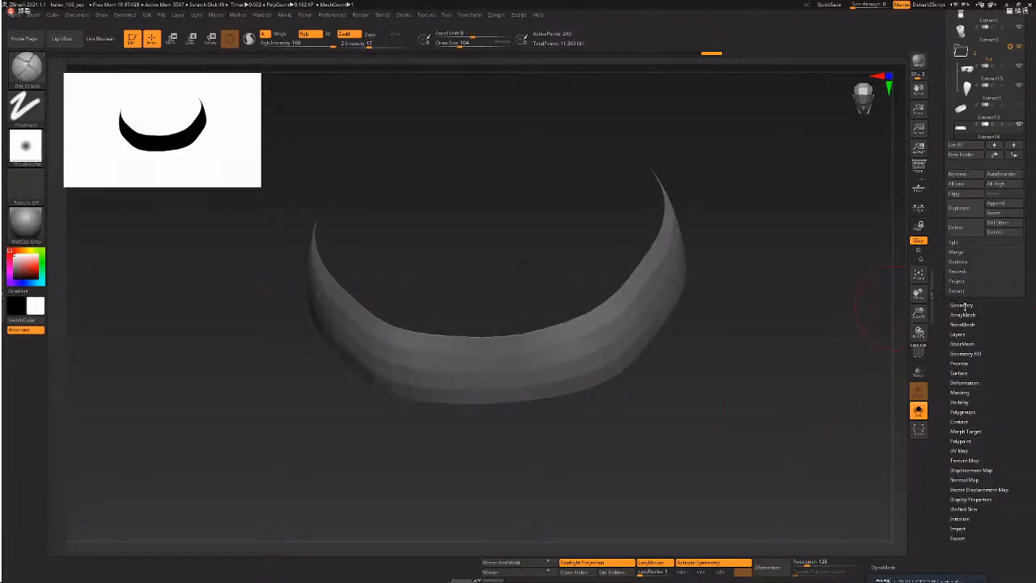
click(963, 305)
click(960, 401)
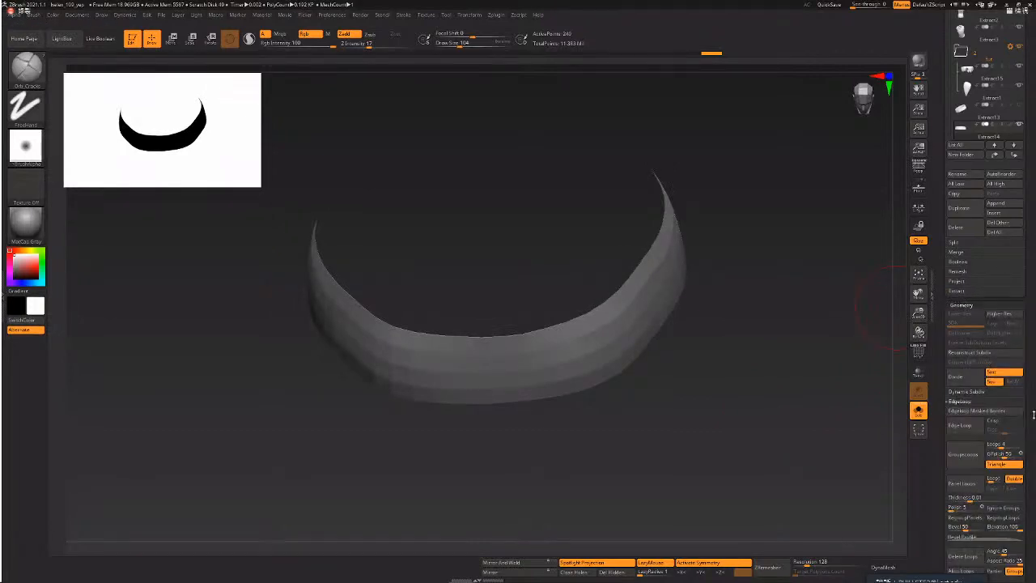
- Set Panel Loops to Polish 0, Bevel 0 and Elevation -100 and try thickening the belt strip, undoing each trial
scroll(963, 429, down, 2)
drag(965, 431, 978, 404)
click(970, 393)
key(ctrl+z)
click(953, 386)
drag(829, 424, 790, 393)
key(ctrl+z)
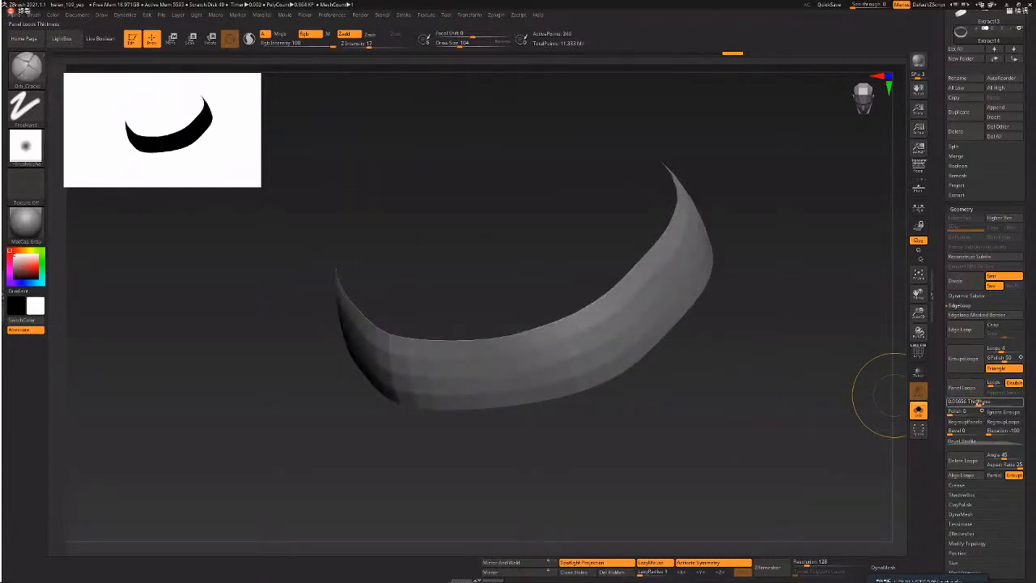
- Try a Panel Loops thickness of 0.2002, undo it, and thicken the belt strip with a slightly lower thickness
drag(979, 403, 988, 403)
click(960, 391)
drag(776, 412, 798, 366)
key(ctrl+z)
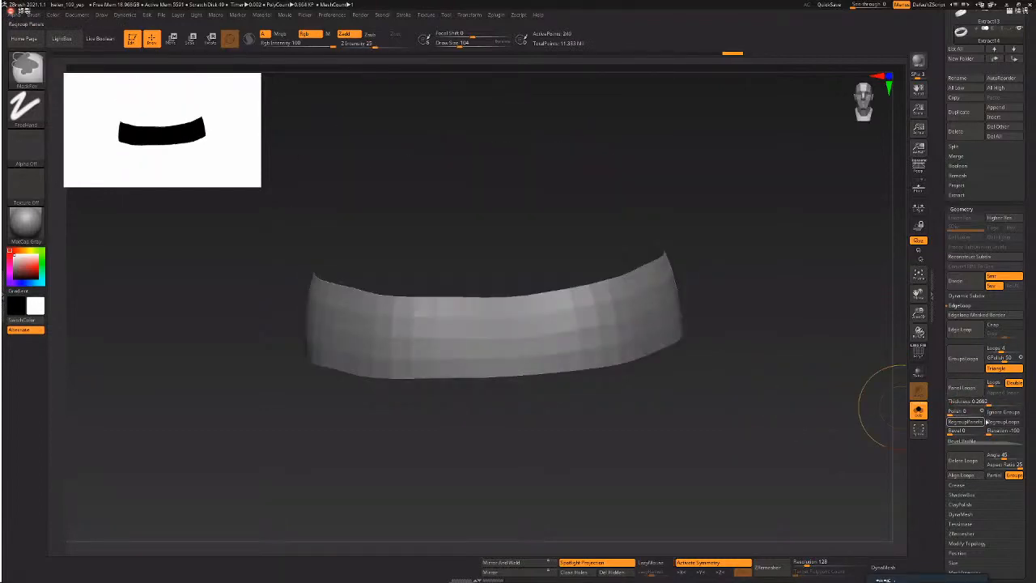
drag(989, 403, 985, 403)
click(964, 389)
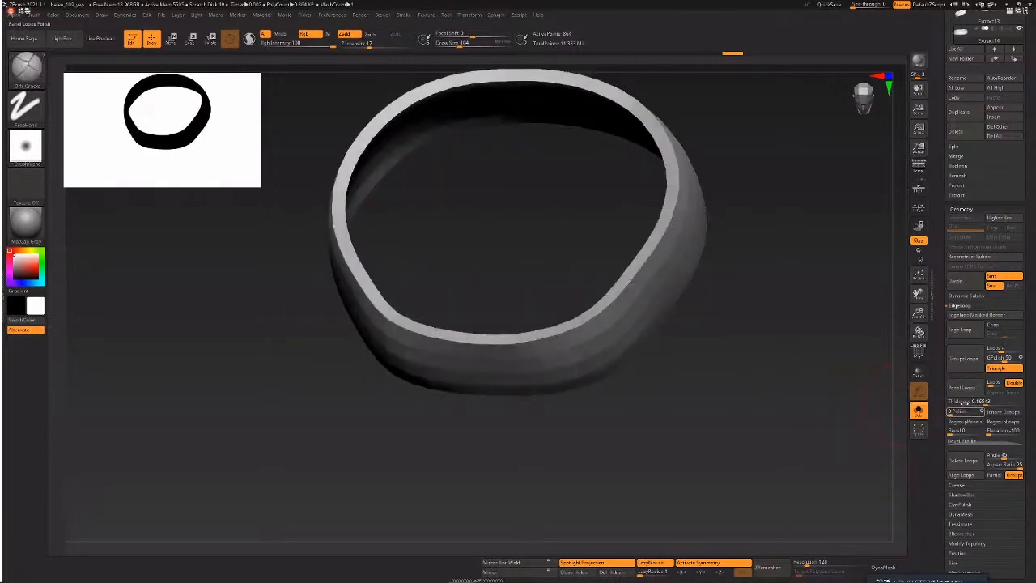
- Crease the thickened belt's hard edges with a tolerance of 45 and subdivide it to level 4
click(961, 306)
click(961, 316)
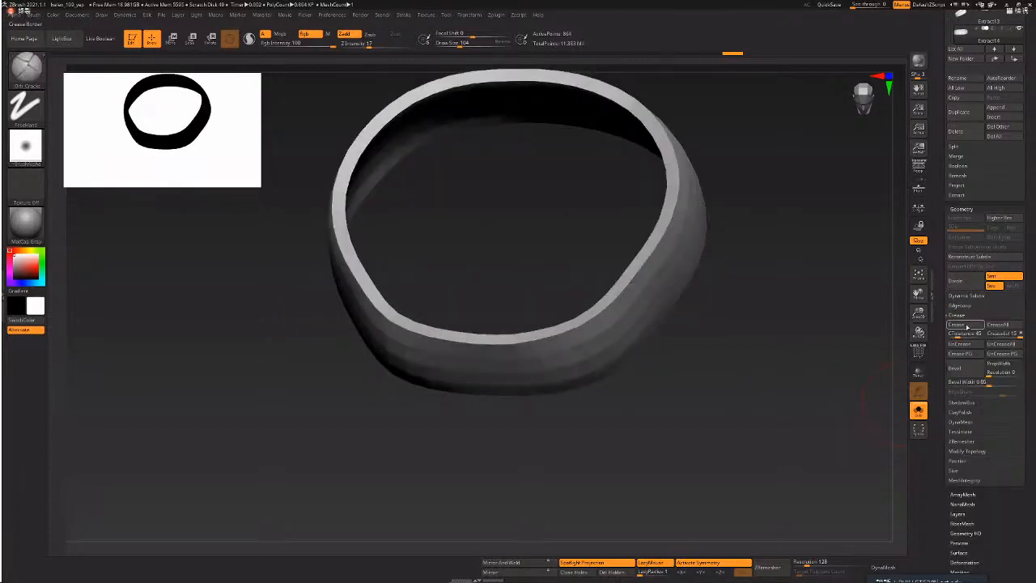
click(966, 325)
key(ctrl+d)
key(ctrl+d)
key(ctrl+d)
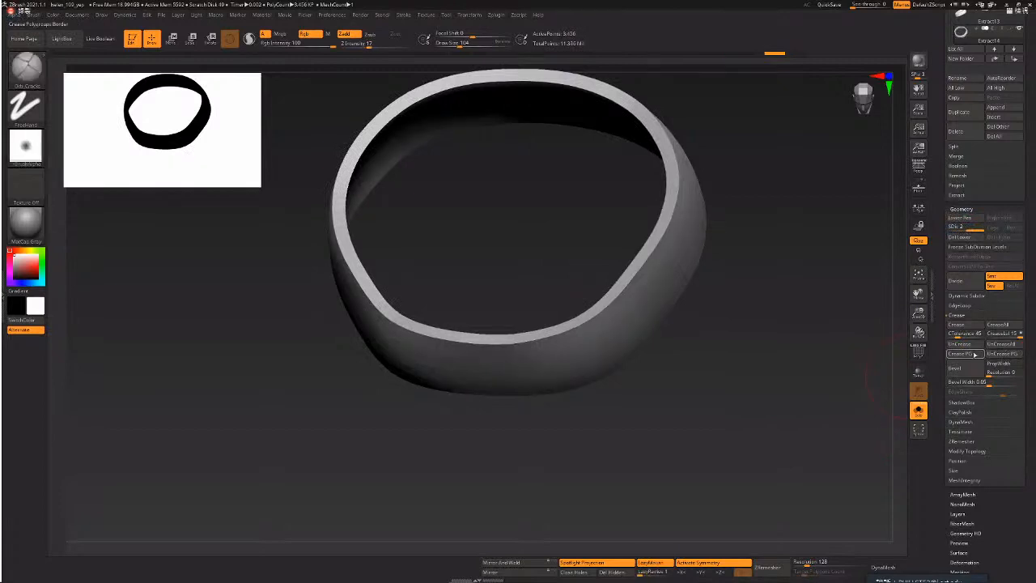
- Turn on the polyframe and show the whole character to check how the new belt fits around the waist
drag(745, 388, 717, 355)
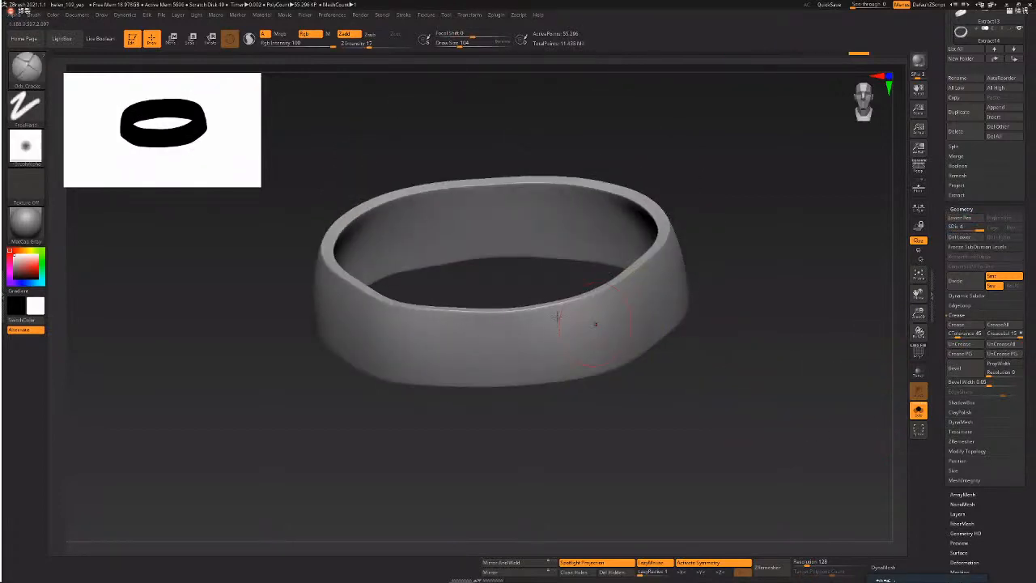
key(shift+f)
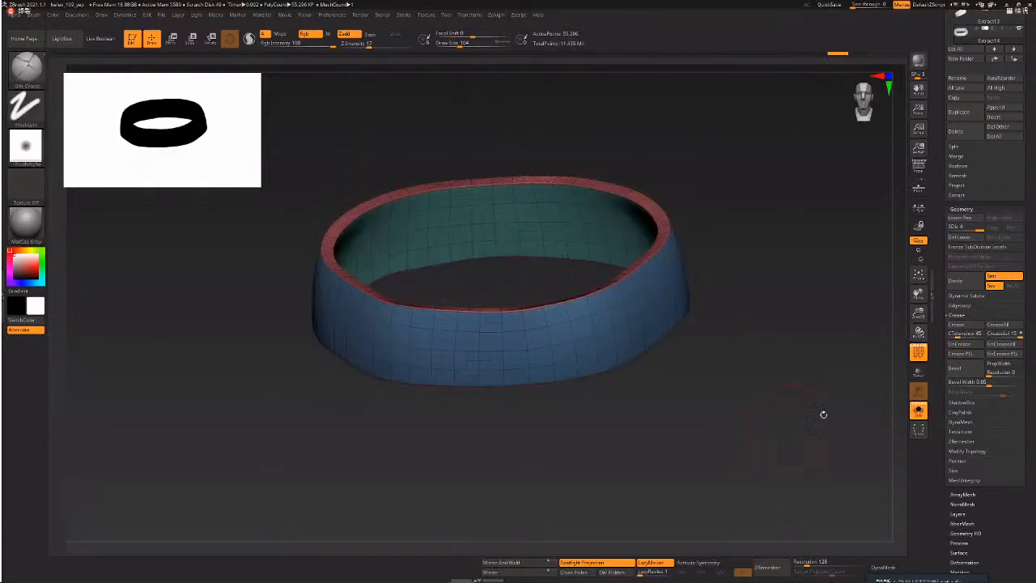
click(919, 409)
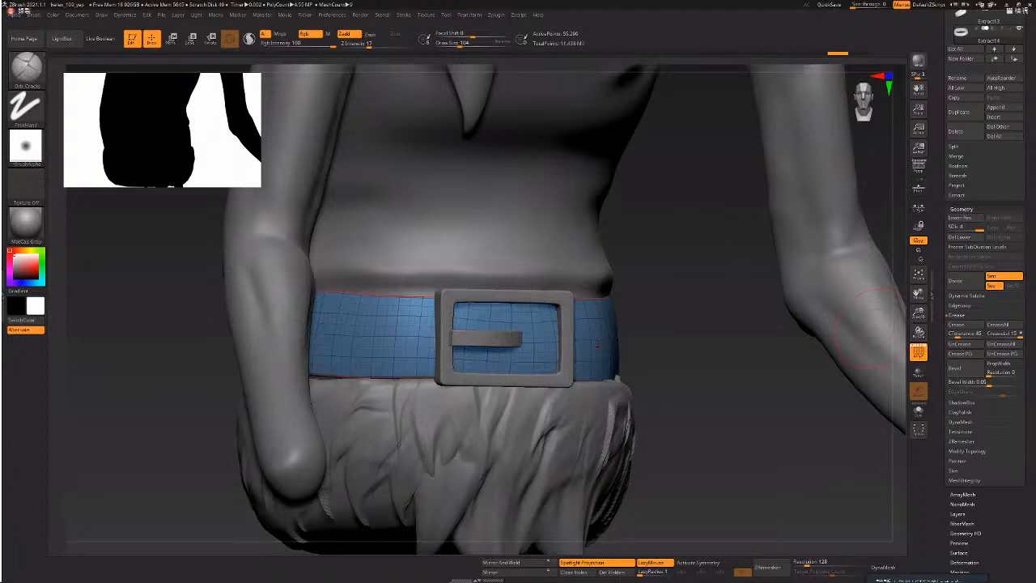
drag(705, 364, 718, 401)
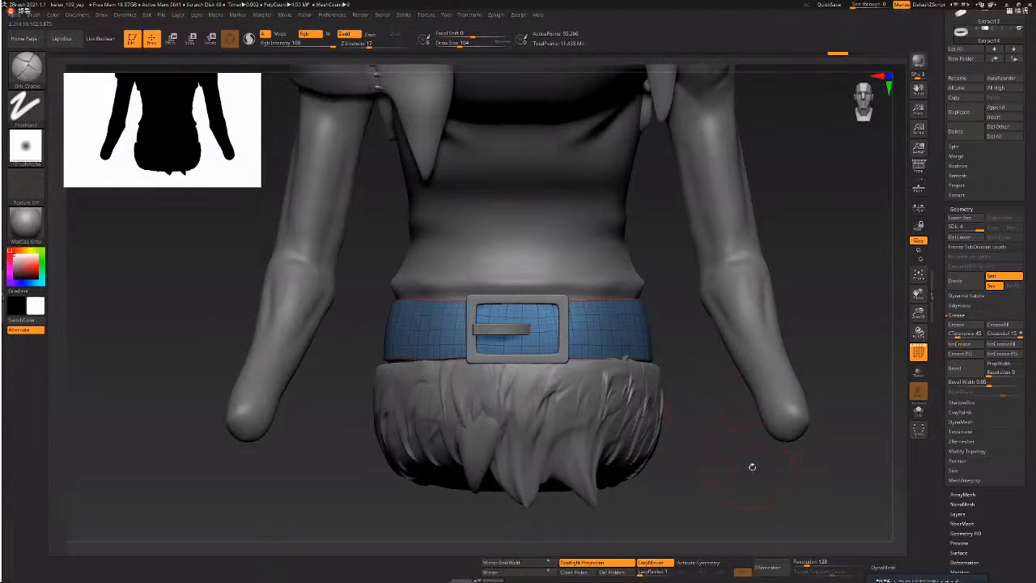
drag(751, 449, 759, 460)
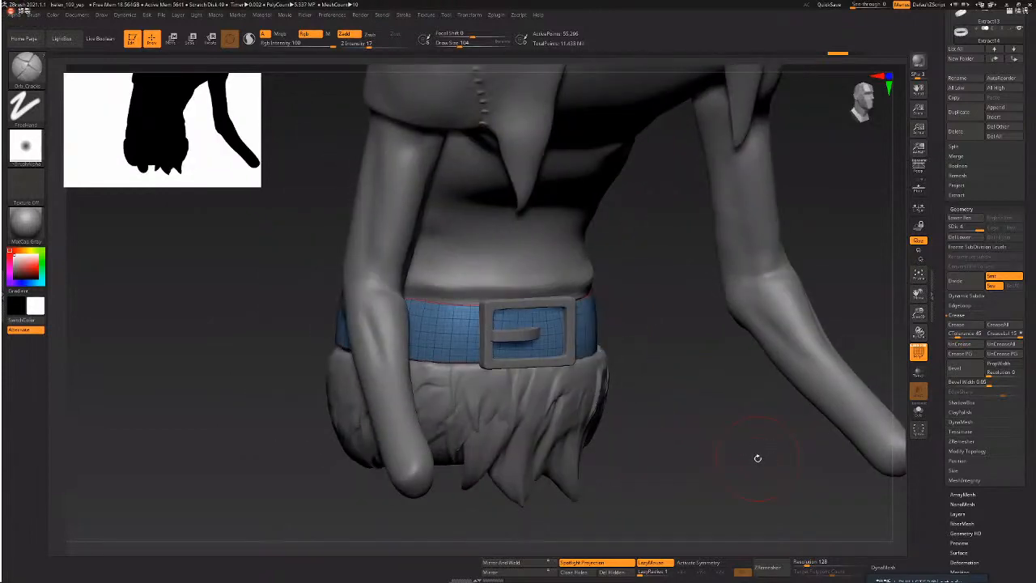
drag(756, 444, 793, 412)
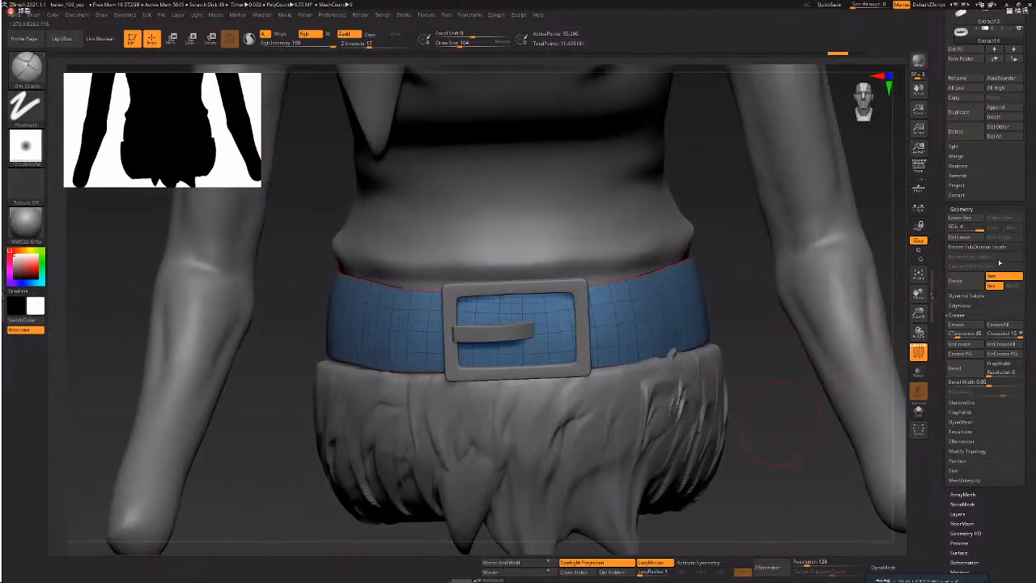
- Create a subtool folder named belt for the new belt
drag(1034, 202, 1035, 357)
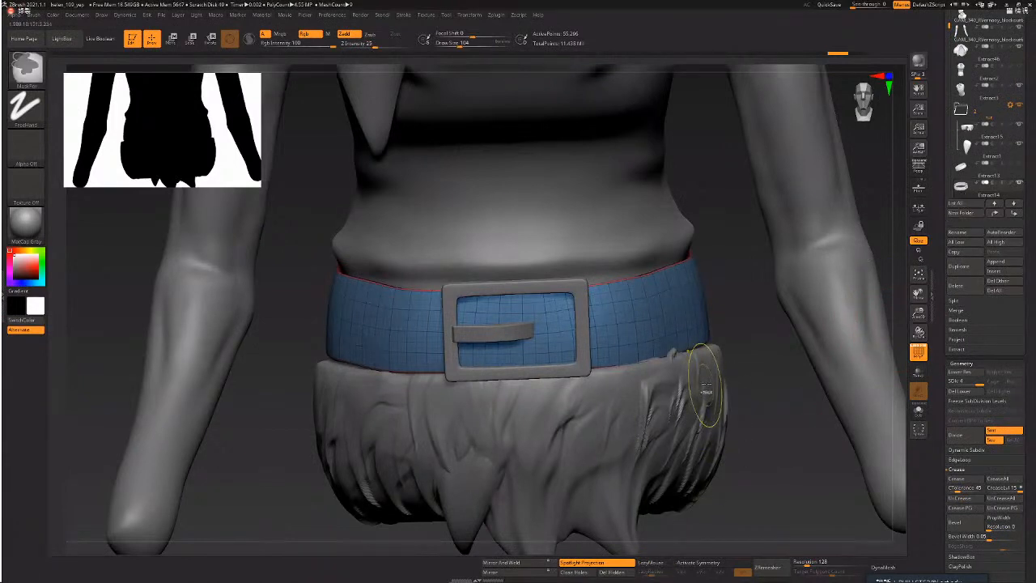
key(ctrl+f)
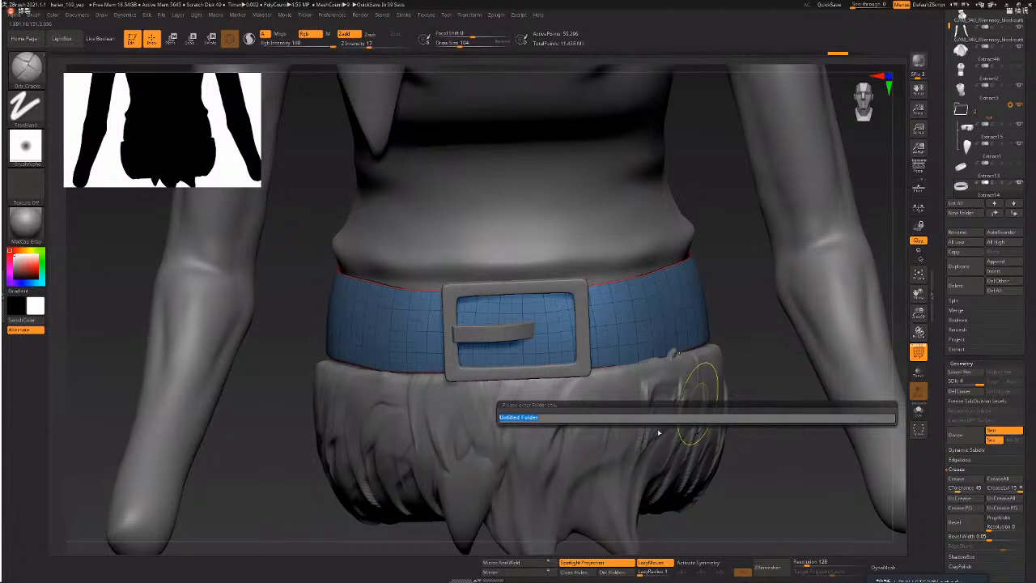
key(BackSpace)
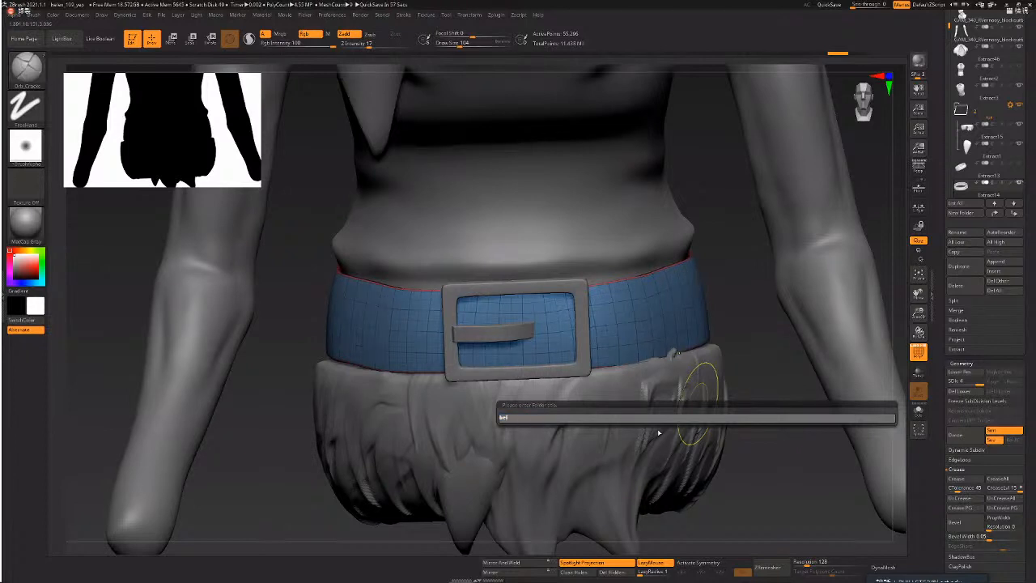
key(Return)
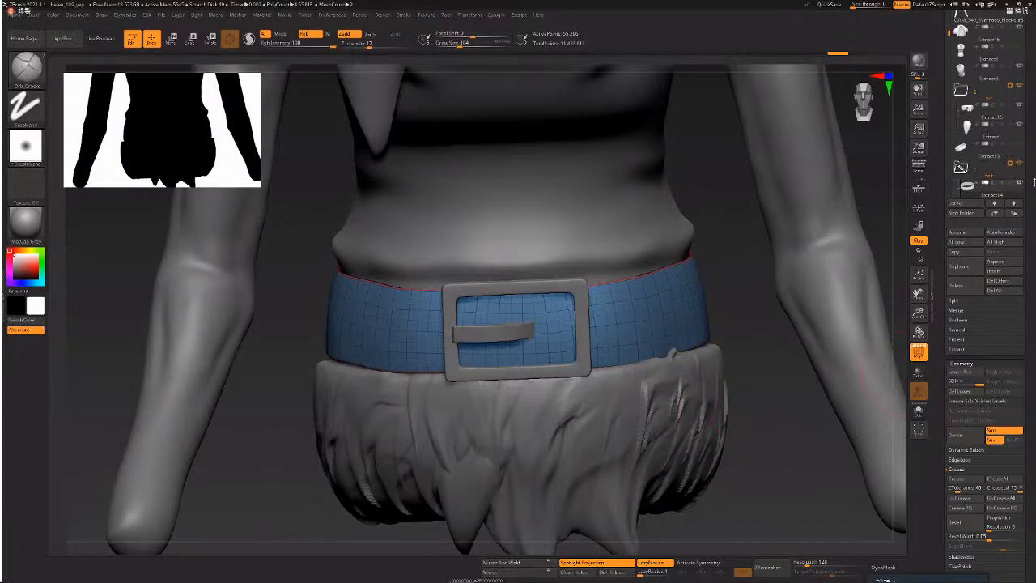
- Append a Cylinder3D as a new subtool and place it in the belt folder
click(1008, 275)
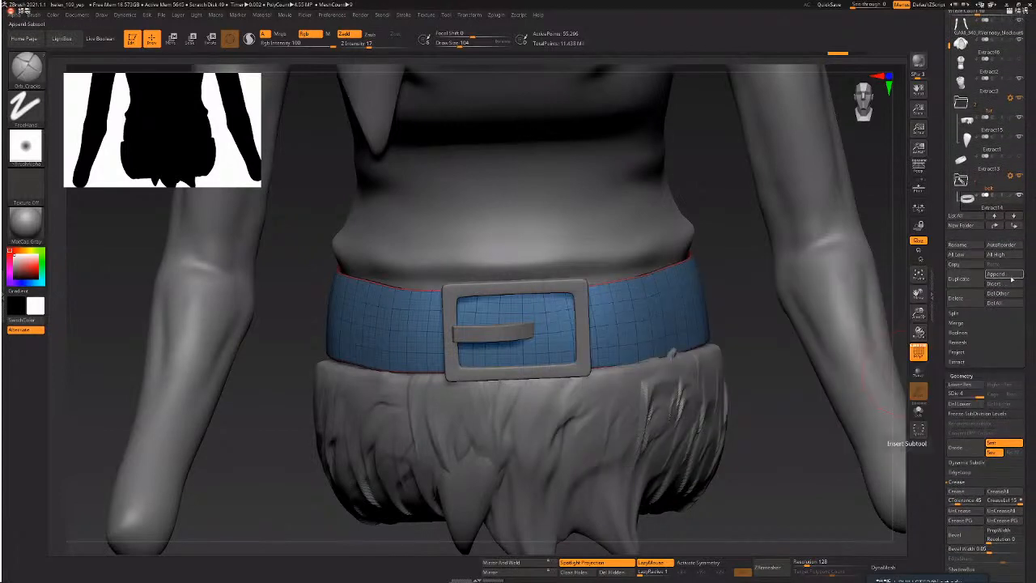
click(1011, 277)
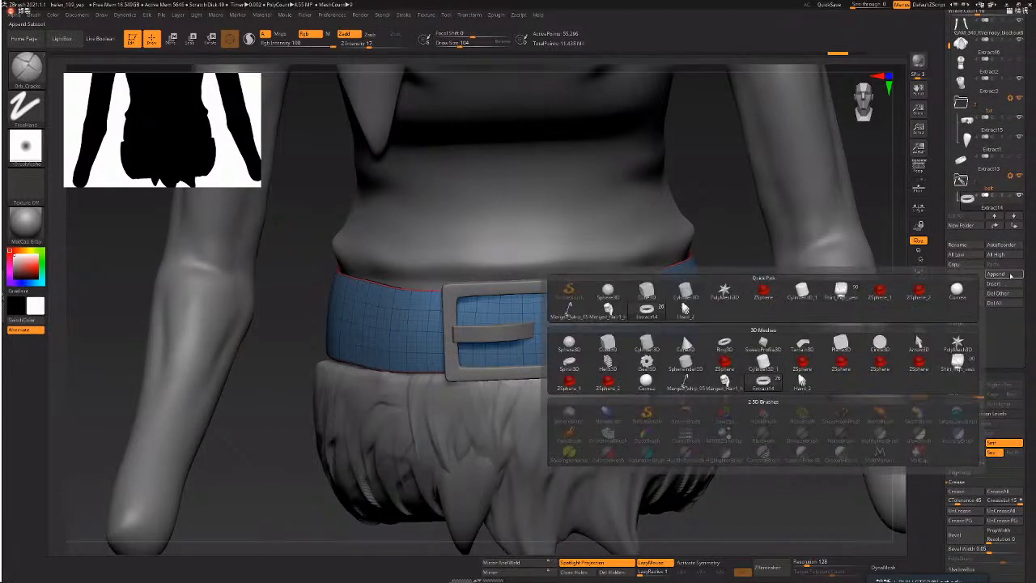
click(684, 291)
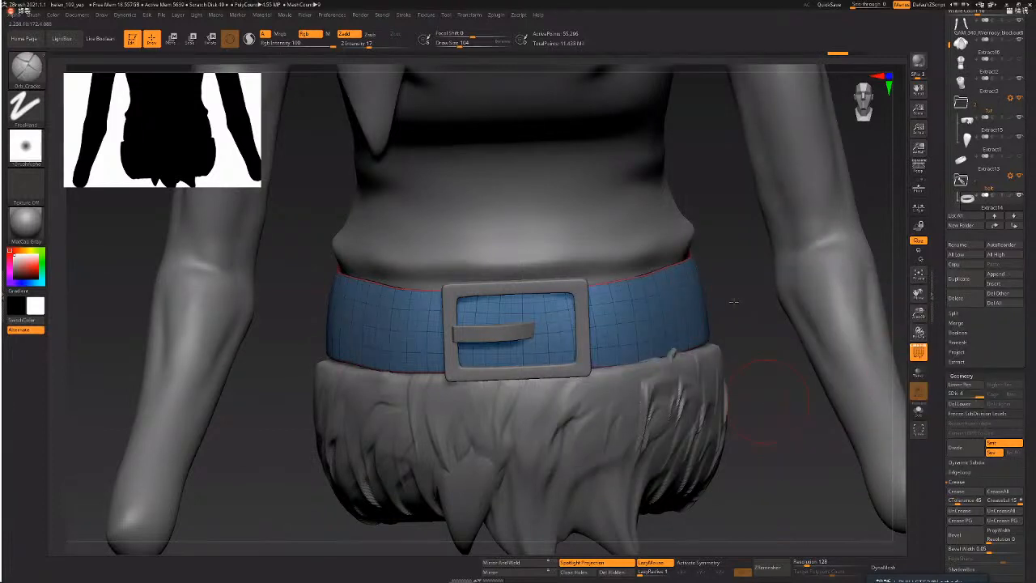
alt+drag(733, 302, 792, 216)
alt+drag(849, 145, 841, 315)
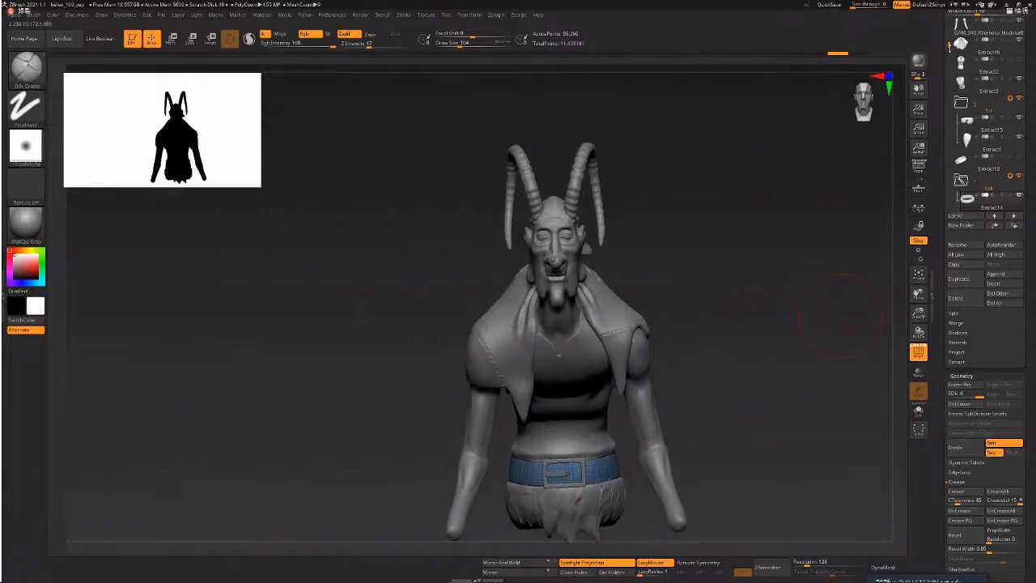
scroll(987, 105, down, 5)
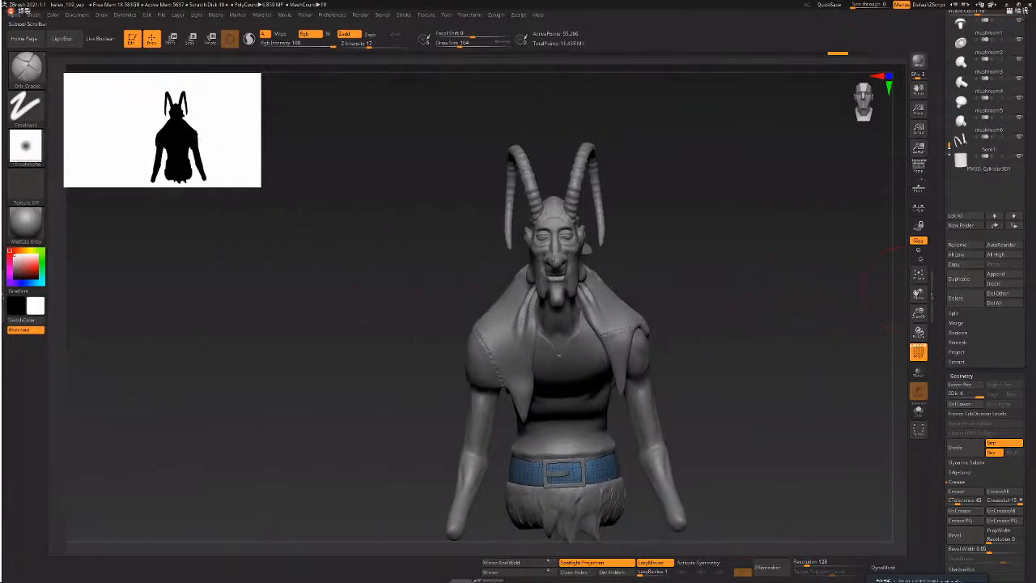
scroll(983, 113, up, 5)
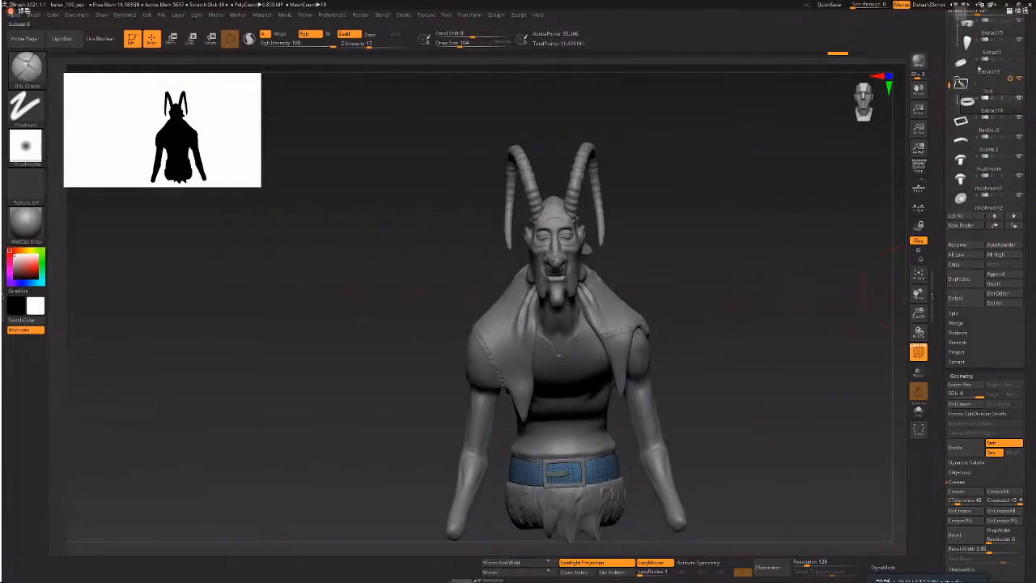
drag(979, 69, 981, 98)
click(986, 104)
- Scale the appended cylinder down to a thin rod and move it in front of the character
key(w)
shift+drag(773, 305, 798, 310)
drag(610, 234, 707, 246)
mouse_move(682, 228)
mouse_down()
mouse_move(704, 230)
mouse_move(689, 230)
mouse_up()
alt+drag(795, 218, 745, 259)
drag(659, 219, 667, 220)
mouse_move(767, 199)
mouse_down()
mouse_move(715, 209)
mouse_move(753, 211)
mouse_up()
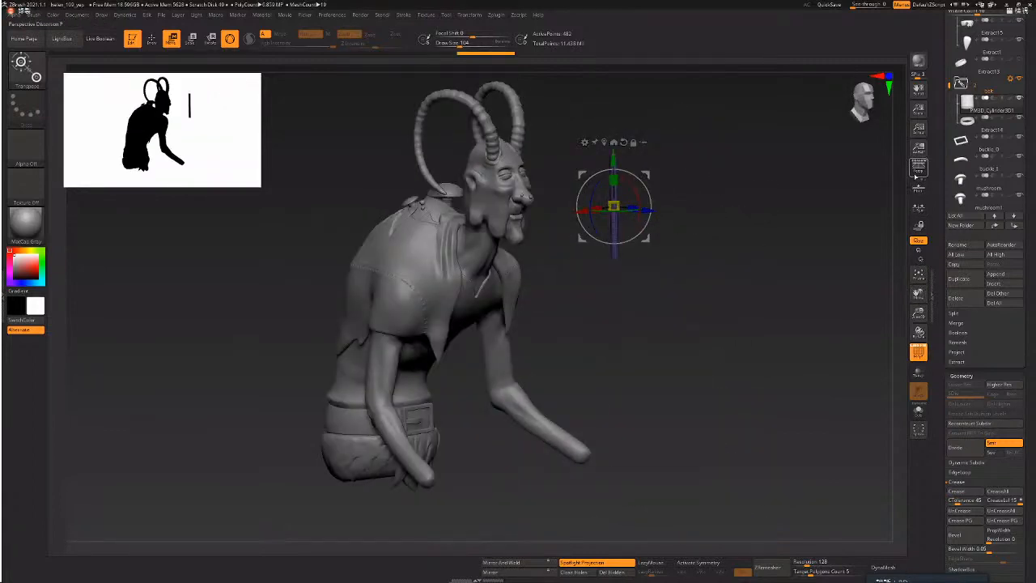
- Turn on perspective, then lower the rod to the belt and rotate it to point outward beside the buckle
click(916, 176)
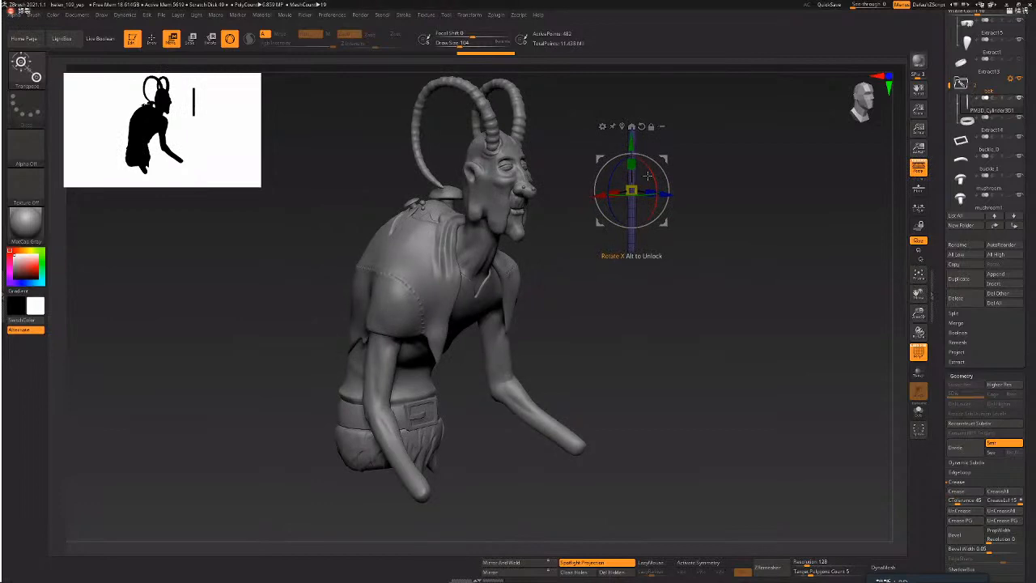
drag(647, 175, 666, 458)
drag(663, 224, 294, 411)
alt+drag(375, 456, 583, 462)
drag(345, 464, 502, 417)
drag(608, 311, 241, 397)
drag(354, 340, 341, 322)
drag(426, 260, 453, 332)
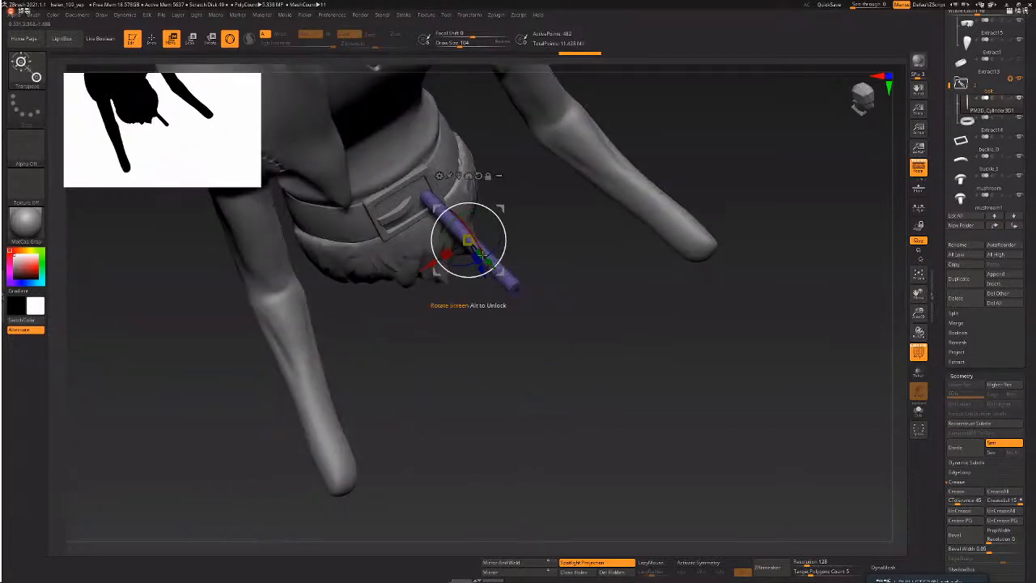
- Shorten the rod and bring it close against the belt beside the buckle
drag(492, 263, 444, 215)
mouse_move(547, 339)
mouse_down()
mouse_move(555, 316)
mouse_move(585, 393)
mouse_move(463, 296)
mouse_move(430, 247)
mouse_up()
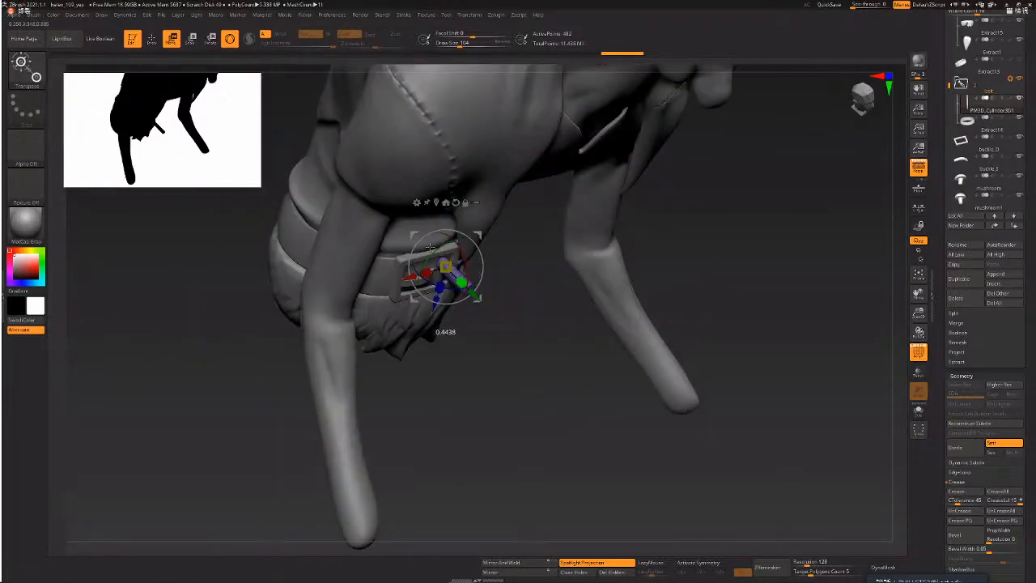
mouse_move(581, 338)
mouse_down()
mouse_move(606, 397)
mouse_move(437, 347)
mouse_move(457, 338)
mouse_up()
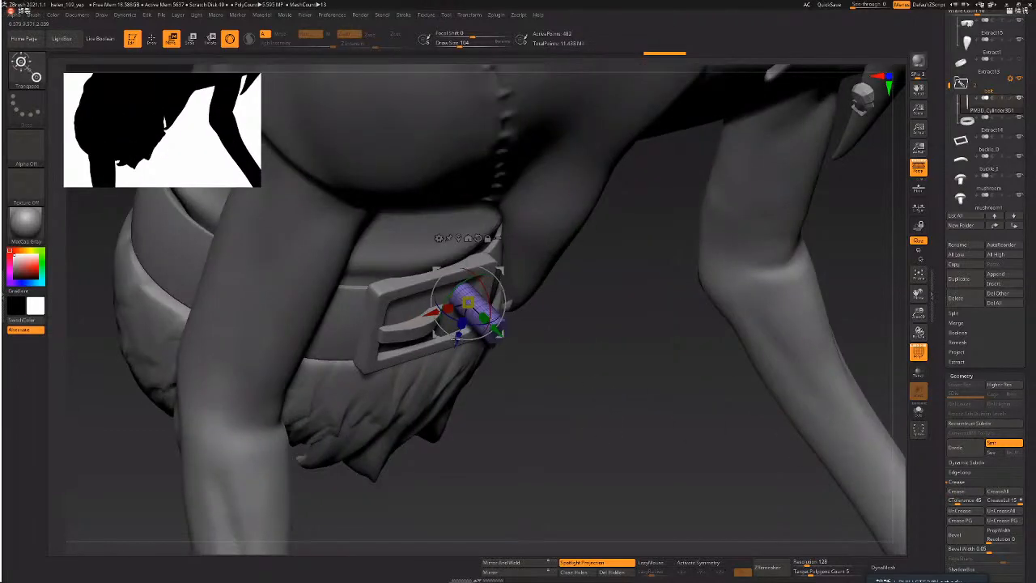
- Hide the rest of the character so only the new belt and the rod are shown
click(918, 411)
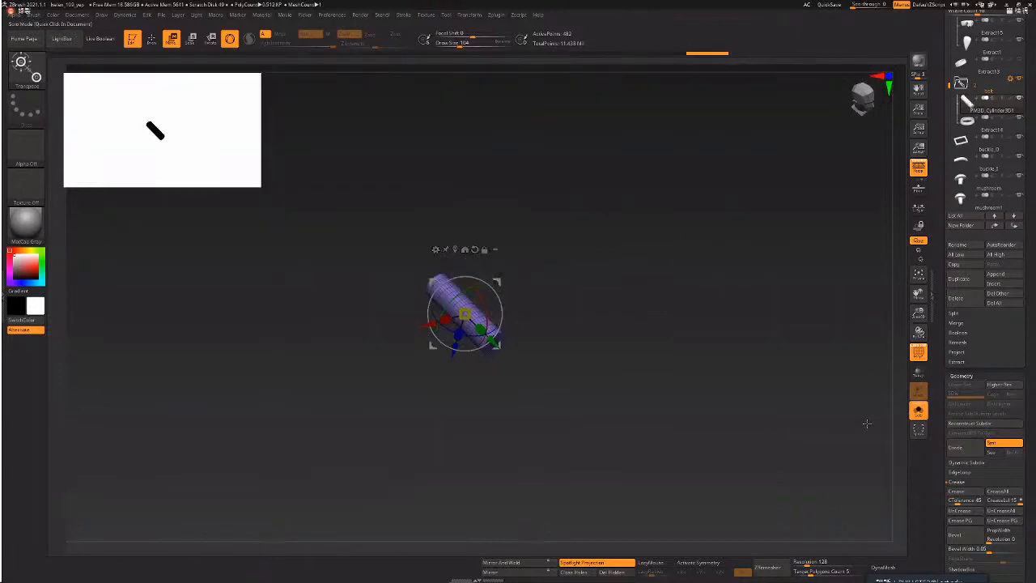
click(918, 410)
click(918, 410)
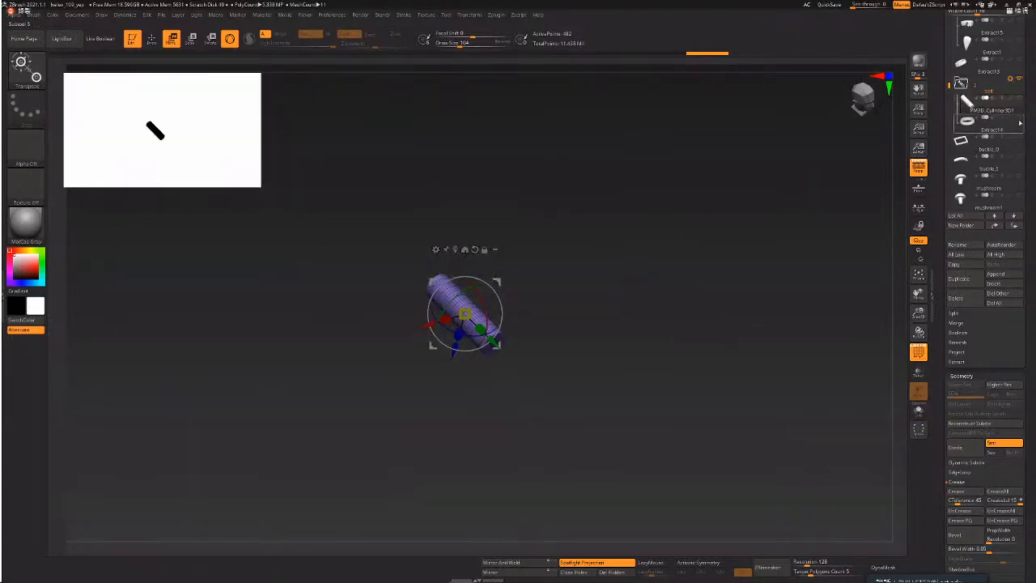
click(918, 410)
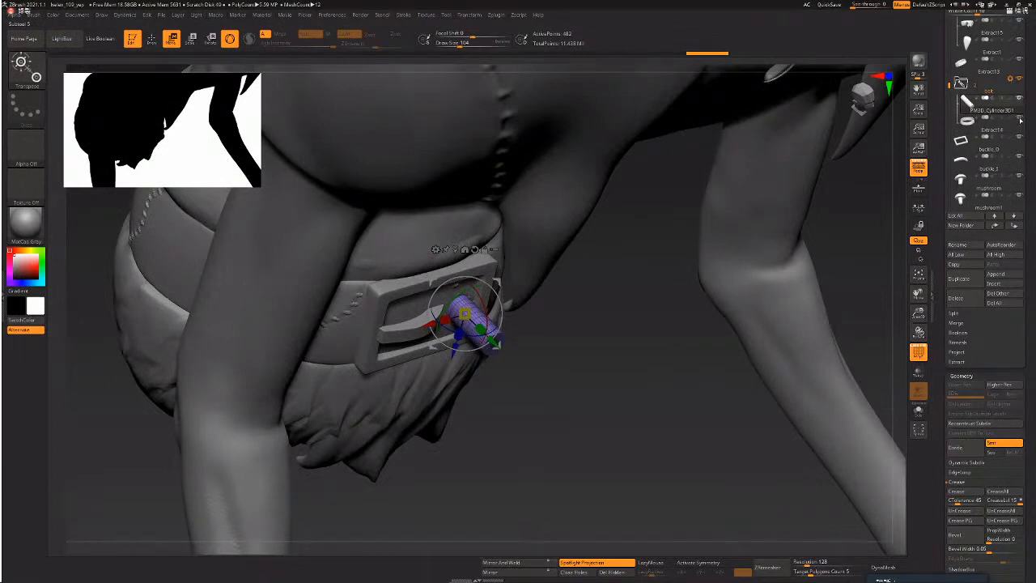
click(918, 411)
click(1022, 97)
- Align the rod perpendicular to the belt's surface so it pierces the belt wall, and return to Draw mode
drag(703, 289, 628, 358)
drag(544, 369, 535, 354)
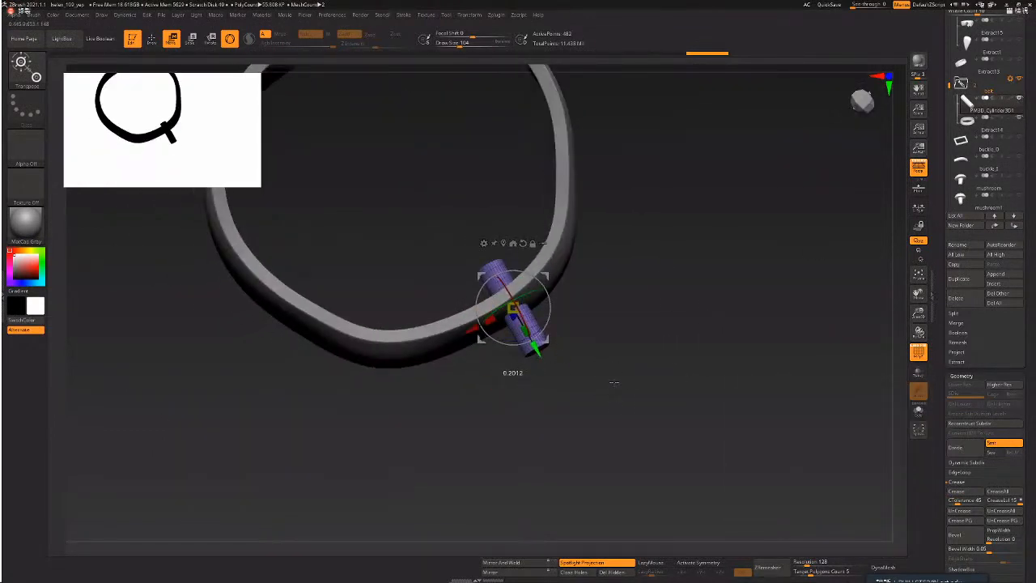
alt+drag(613, 381, 512, 310)
mouse_move(513, 313)
right_down()
mouse_move(529, 320)
mouse_move(519, 315)
right_up()
drag(515, 309, 538, 308)
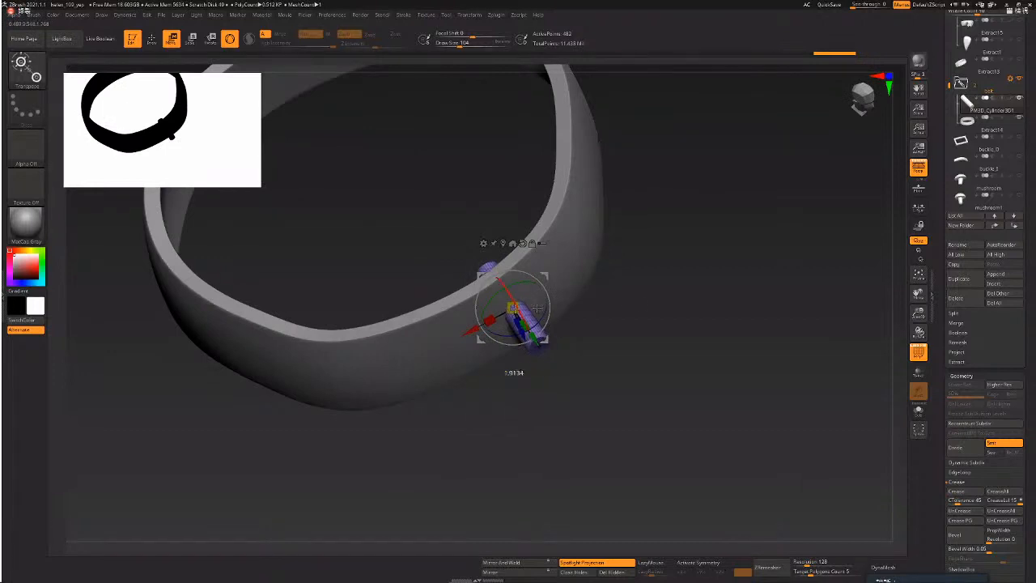
drag(782, 322, 787, 278)
key(q)
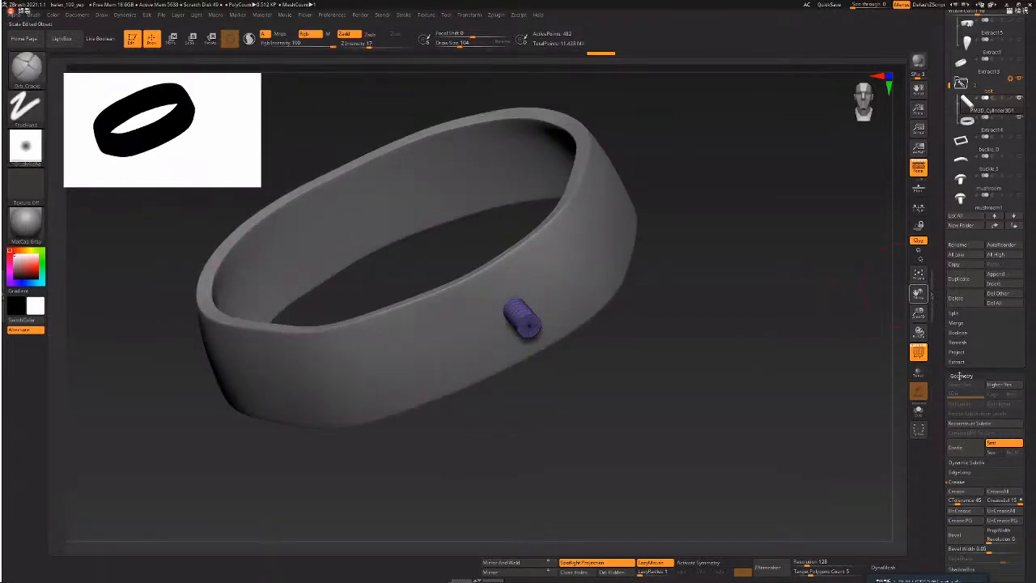
- Collapse the Geometry options and reorder the belt folder so the cylinder subtool sits below the belt
click(961, 375)
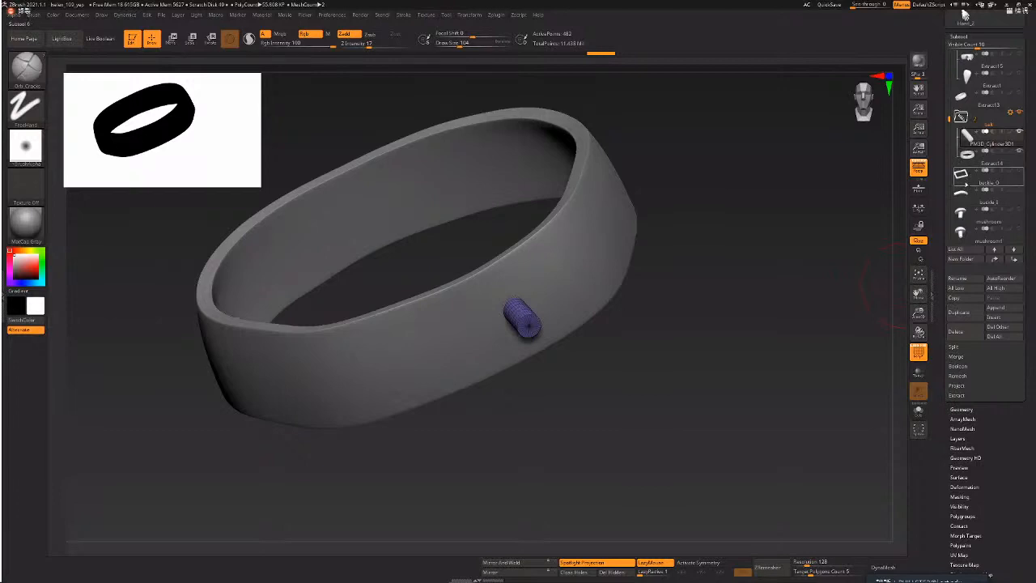
mouse_move(968, 183)
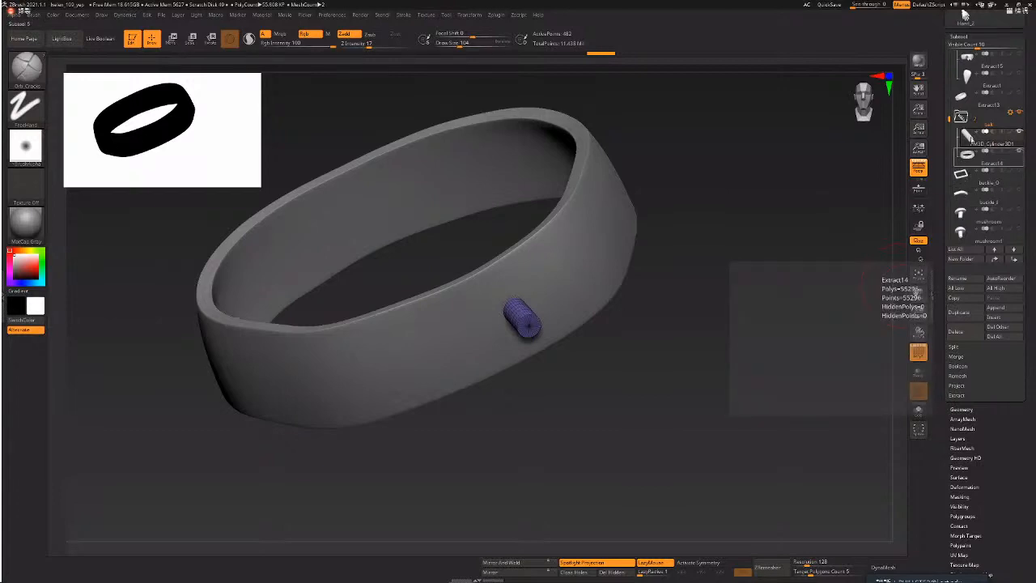
drag(970, 142, 993, 151)
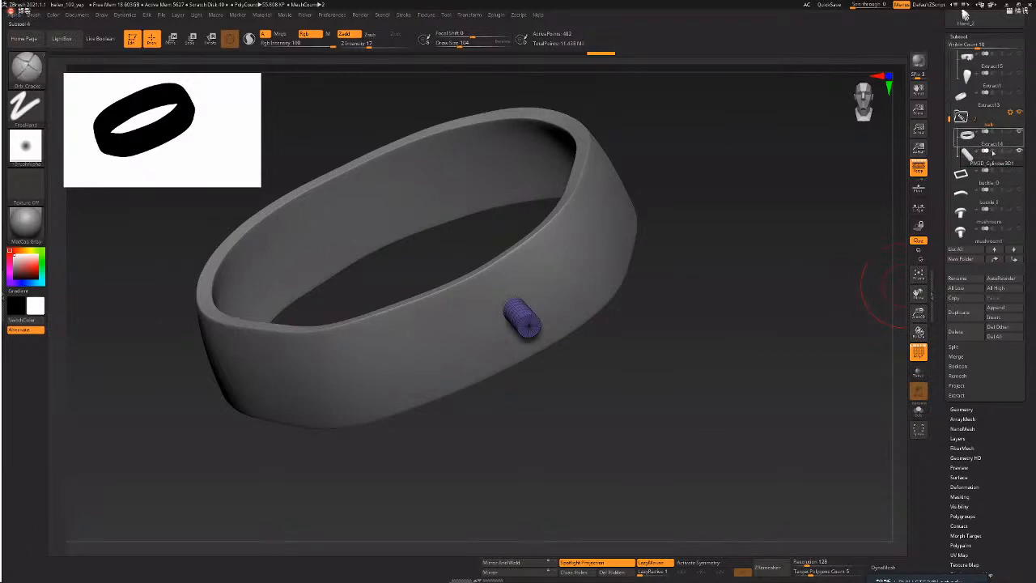
- Set the Extract14 belt subtool as the boolean Start group and the cylinder to subtraction
mouse_move(995, 163)
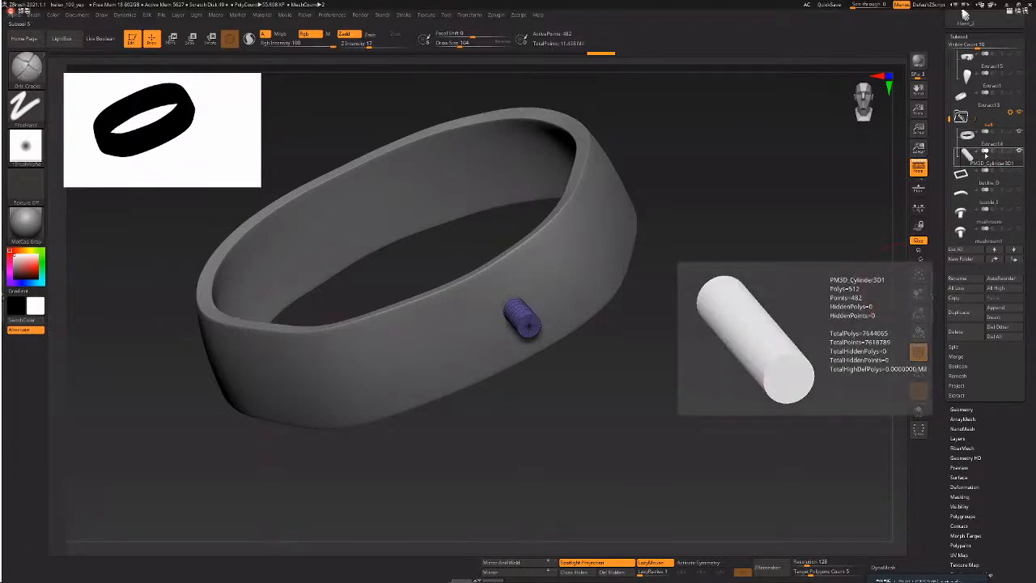
mouse_move(977, 139)
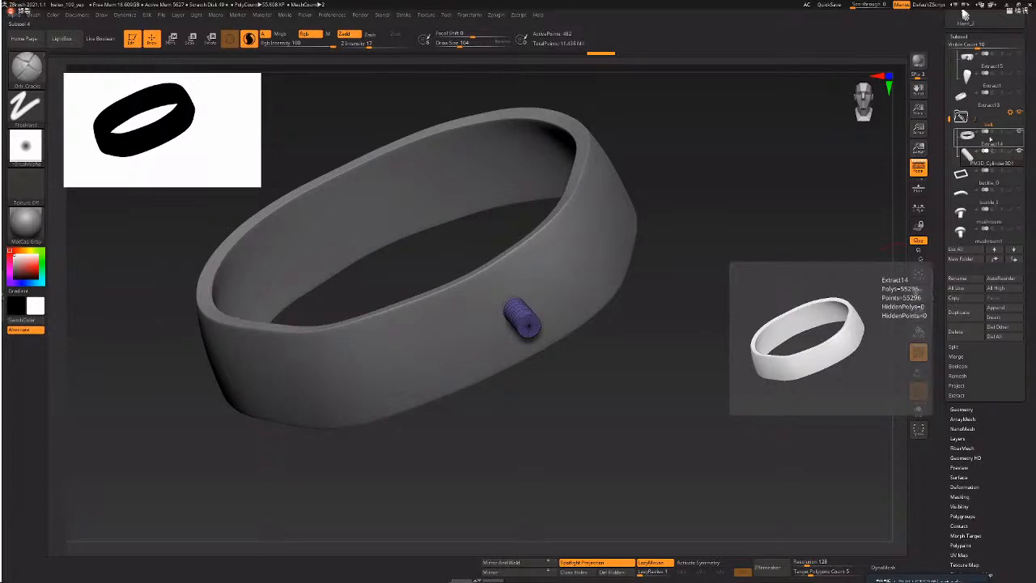
key(super+plus)
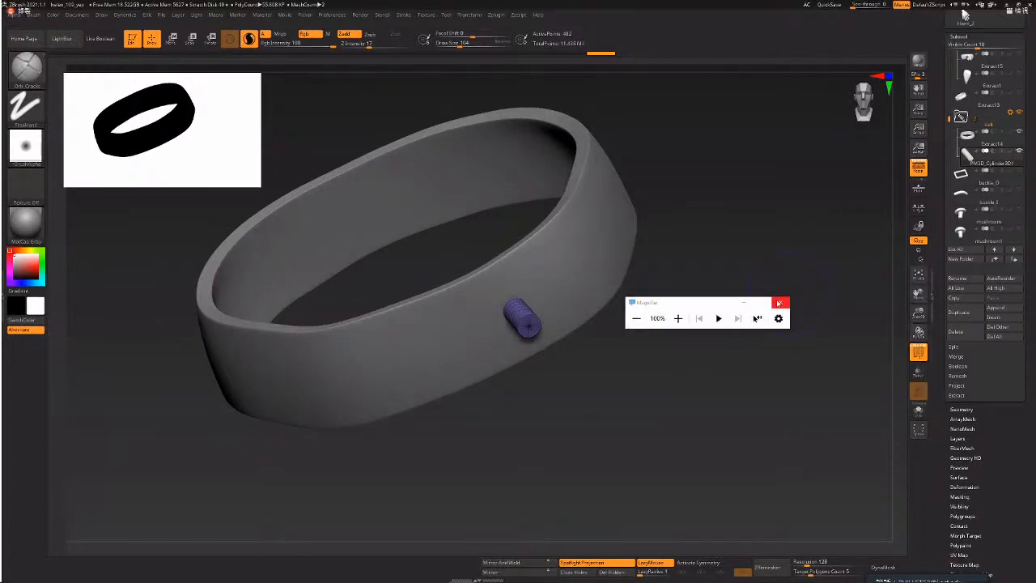
click(779, 304)
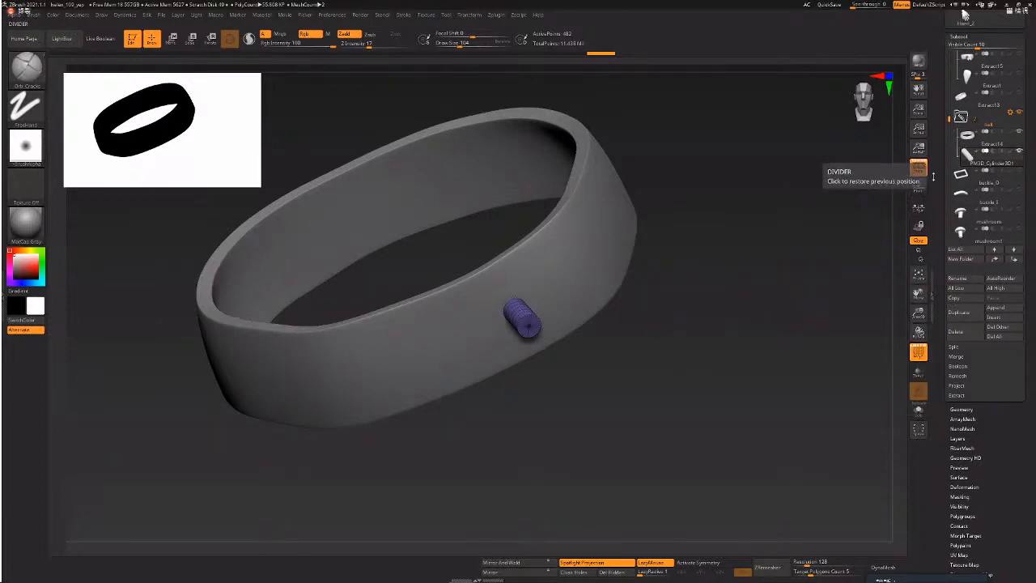
key(super+plus)
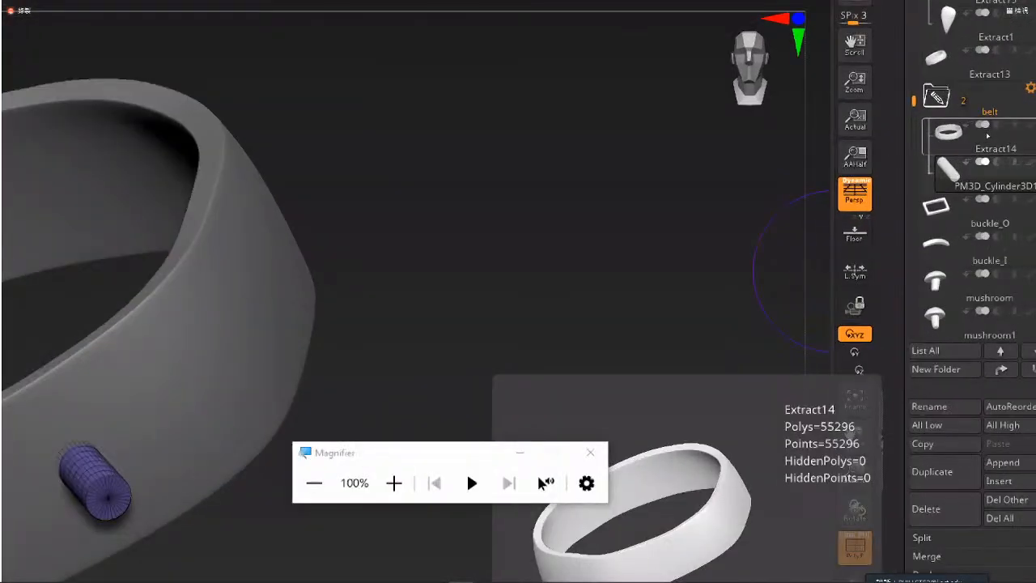
key(super+plus)
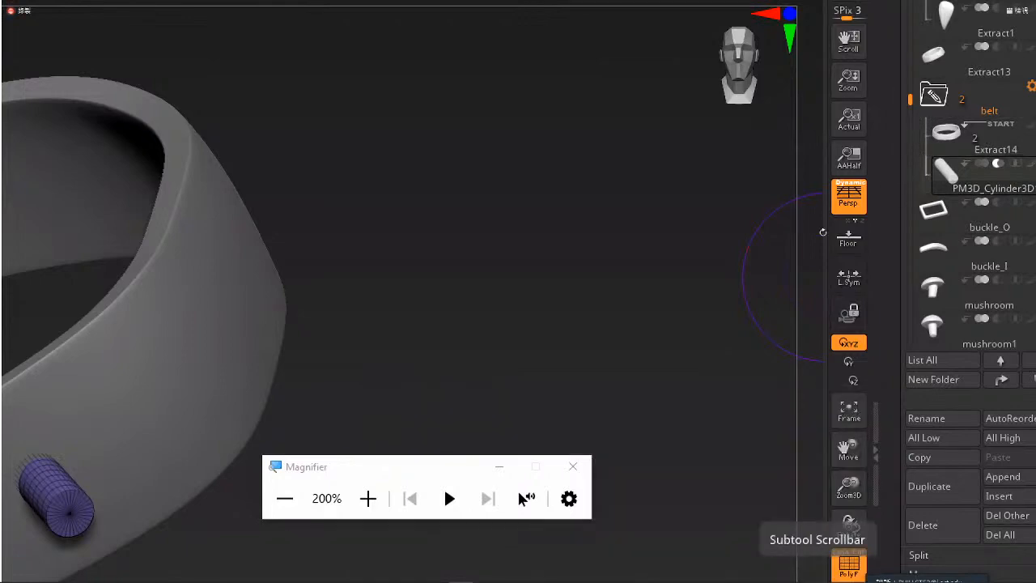
click(285, 498)
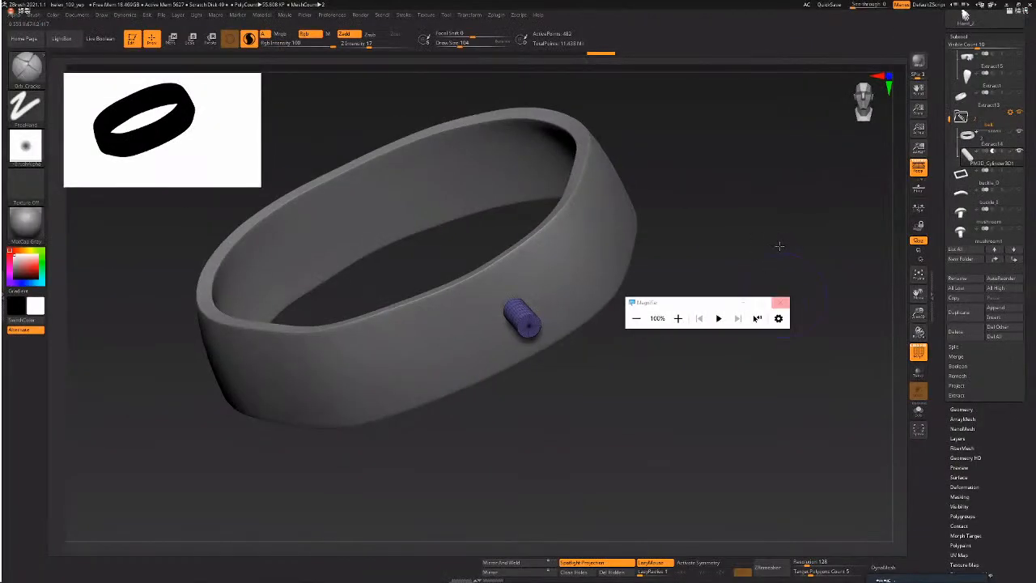
- Enable Live Boolean and turn off the polyframe to preview the cylinder's hole in the belt
alt+drag(779, 246, 725, 287)
drag(526, 346, 594, 348)
drag(740, 312, 704, 310)
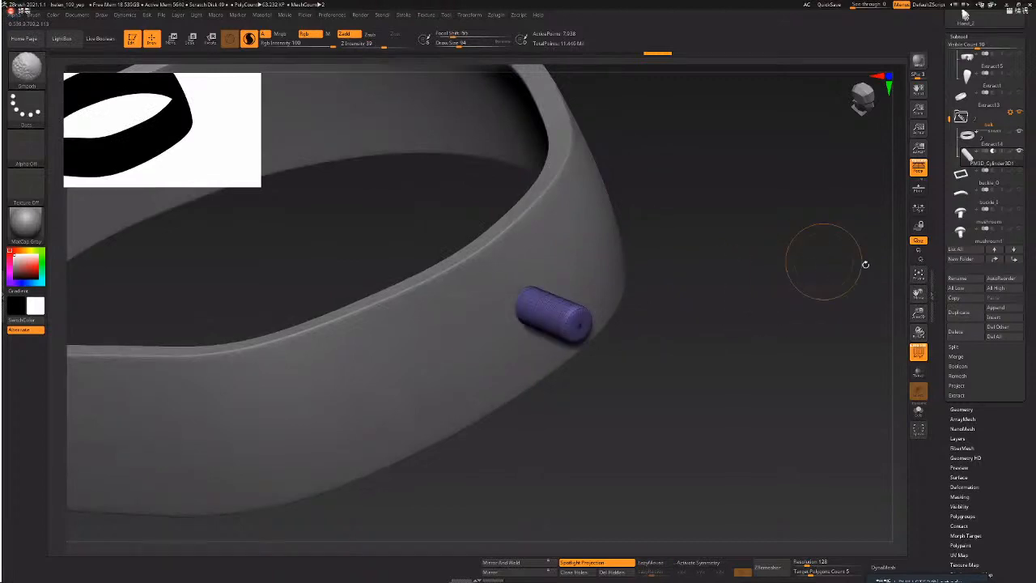
drag(863, 262, 846, 315)
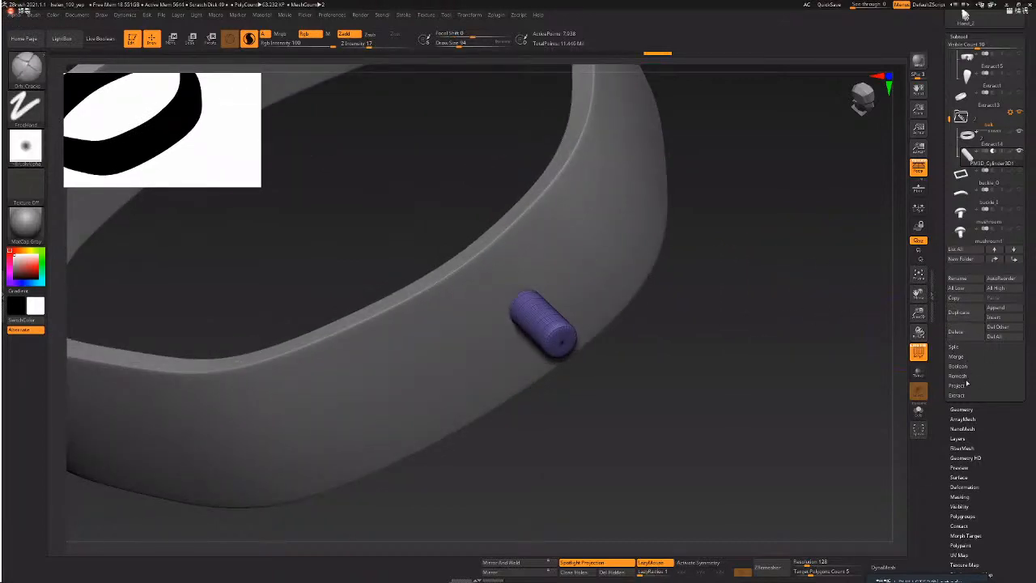
scroll(967, 356, down, 1)
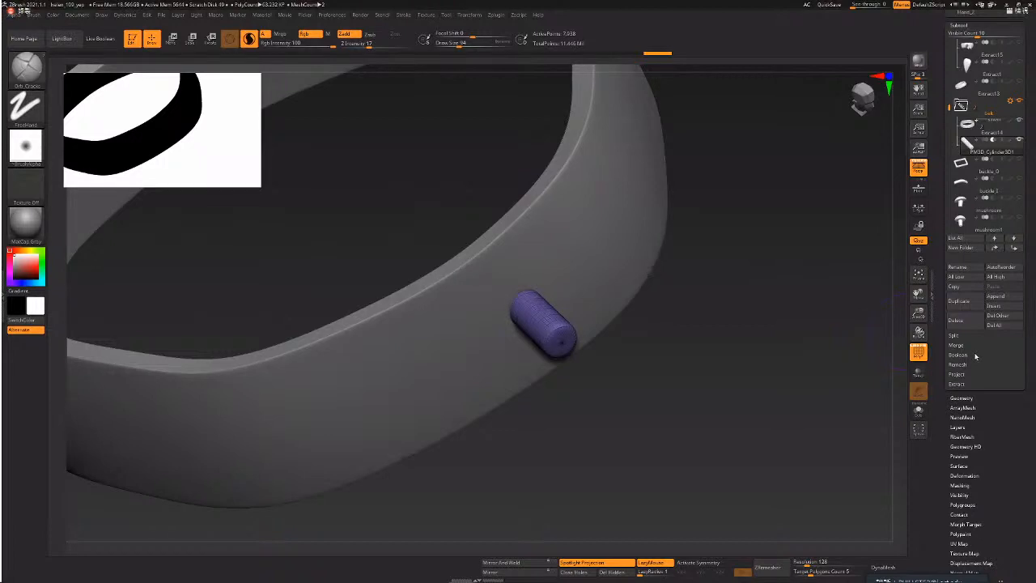
click(98, 41)
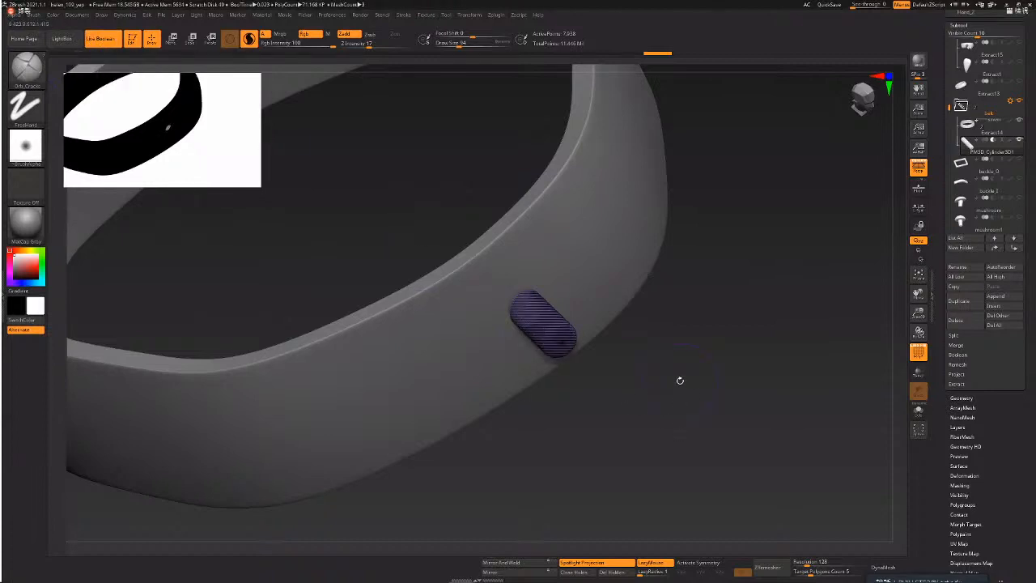
key(shift+f)
drag(687, 396, 723, 359)
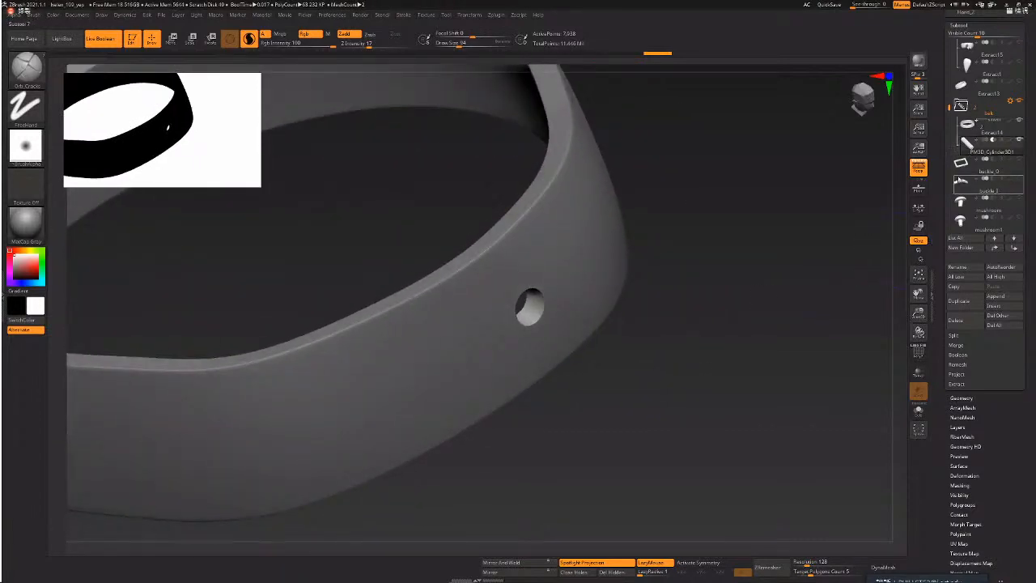
- Duplicate the cylinder and move the copy along the belt to cut a second hole, and return to Draw mode
click(958, 301)
mouse_move(741, 275)
mouse_down()
mouse_move(721, 300)
mouse_move(730, 290)
mouse_up()
click(994, 161)
key(w)
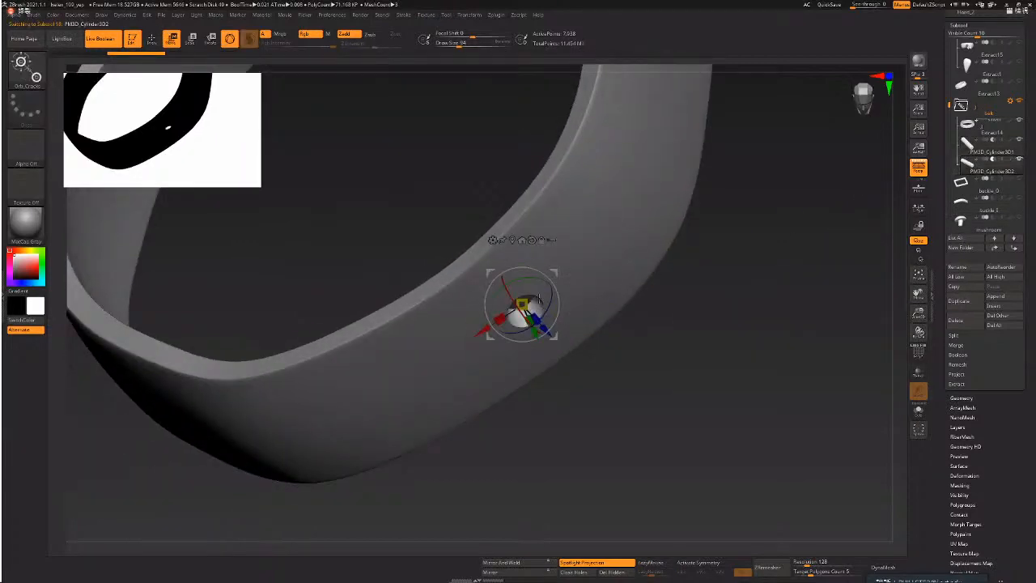
drag(484, 333, 566, 276)
mouse_move(637, 270)
mouse_down()
mouse_move(605, 243)
mouse_move(632, 263)
mouse_up()
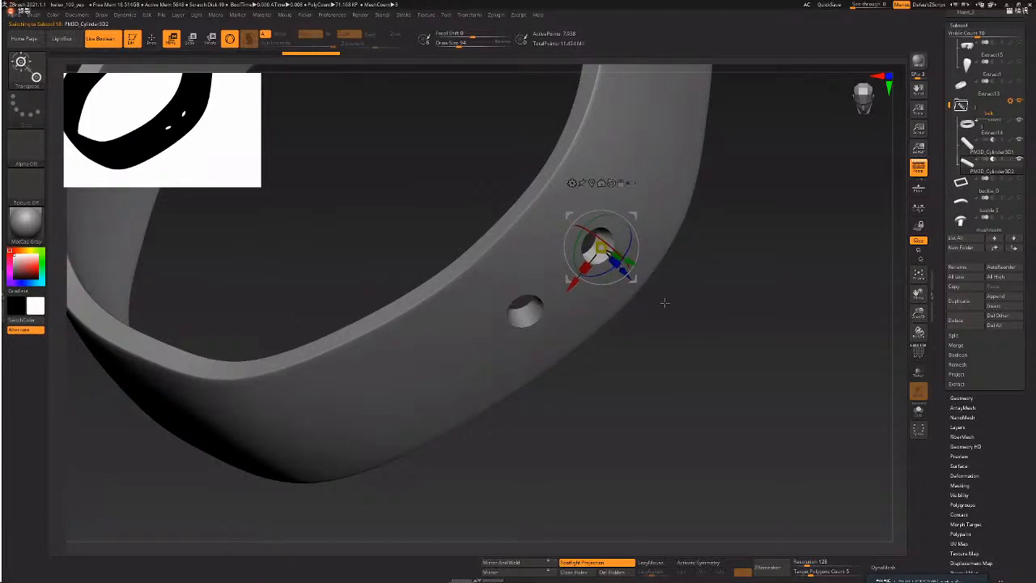
mouse_move(725, 342)
alt+mouse_down()
mouse_move(720, 304)
mouse_move(731, 287)
mouse_move(732, 312)
mouse_move(731, 294)
mouse_move(781, 314)
alt+mouse_up()
key(q)
- Show the rest of the character and hide the old stitched belt, Extract13
mouse_move(1018, 156)
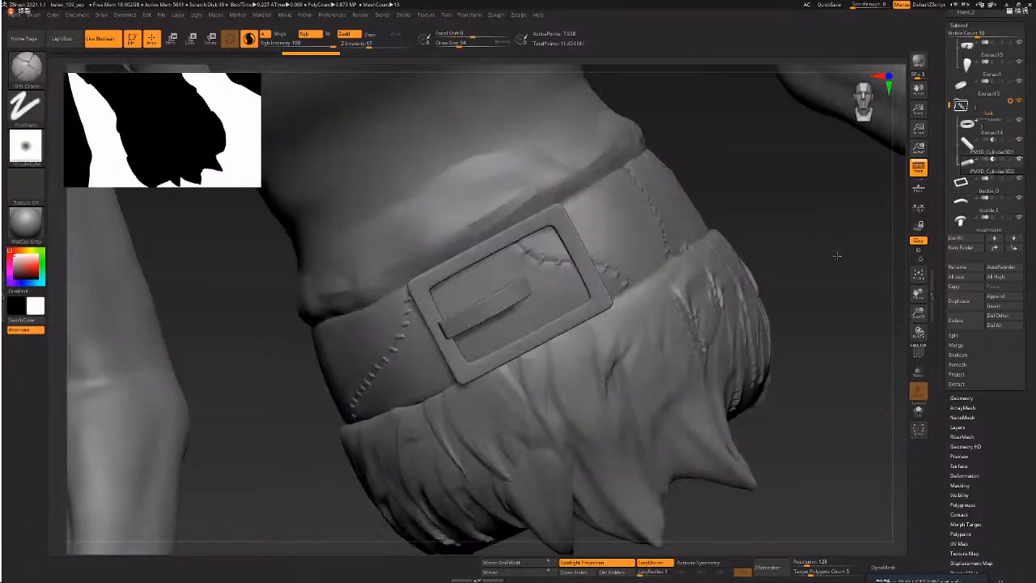
drag(837, 255, 861, 293)
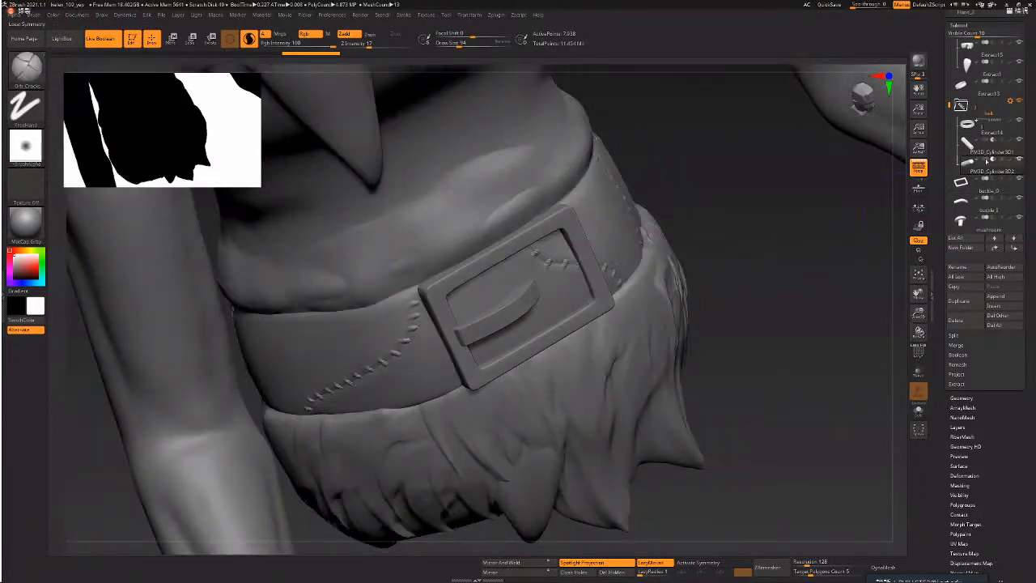
click(1018, 83)
drag(730, 264, 676, 245)
drag(872, 233, 868, 267)
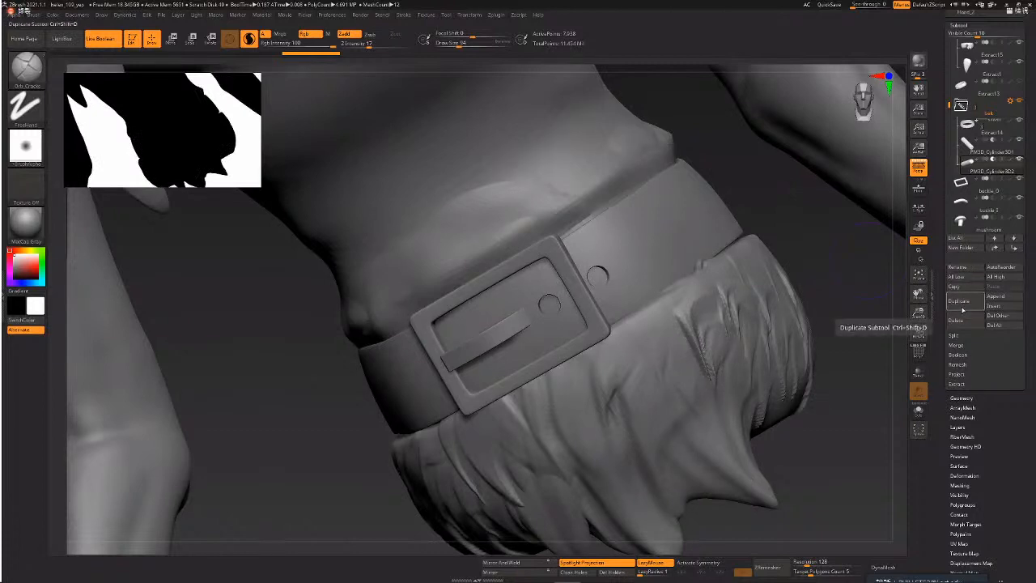
- Duplicate the second cylinder, turn off Live Boolean, and move the copy further along the belt for a third hole
click(958, 301)
click(112, 42)
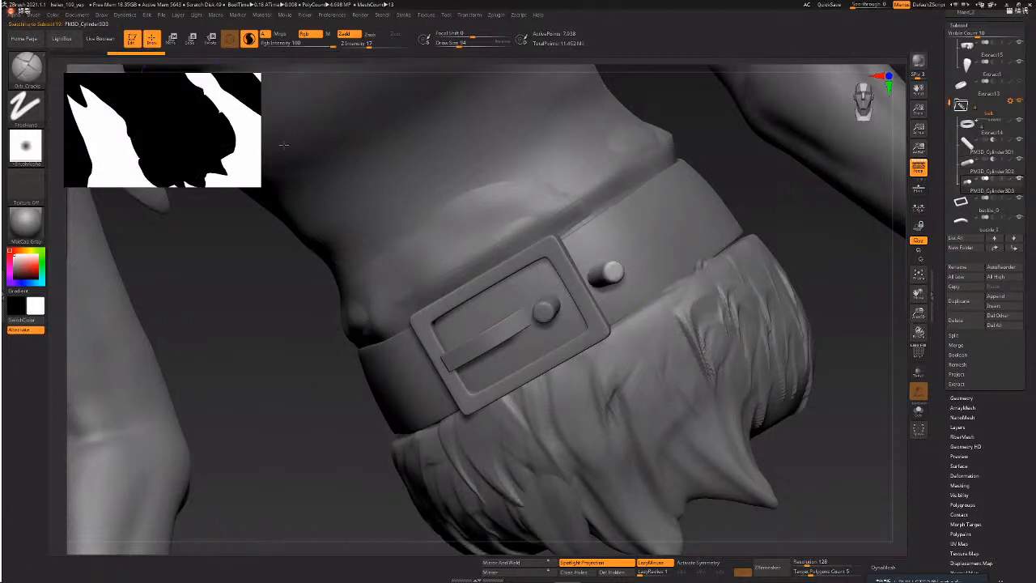
key(w)
mouse_move(765, 220)
mouse_down()
mouse_move(567, 308)
mouse_move(600, 278)
mouse_move(651, 262)
mouse_move(641, 254)
mouse_up()
key(q)
- Move the first cylinder inside the buckle to the tip of the prong and angle it square to the belt
mouse_move(457, 442)
mouse_down()
mouse_move(522, 389)
mouse_move(534, 365)
mouse_up()
key(w)
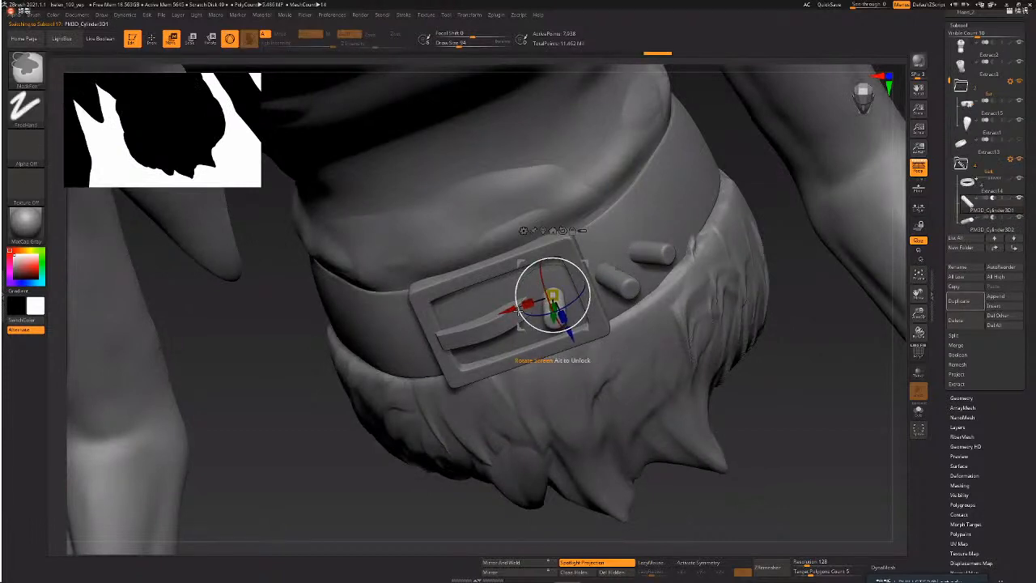
drag(489, 326, 478, 329)
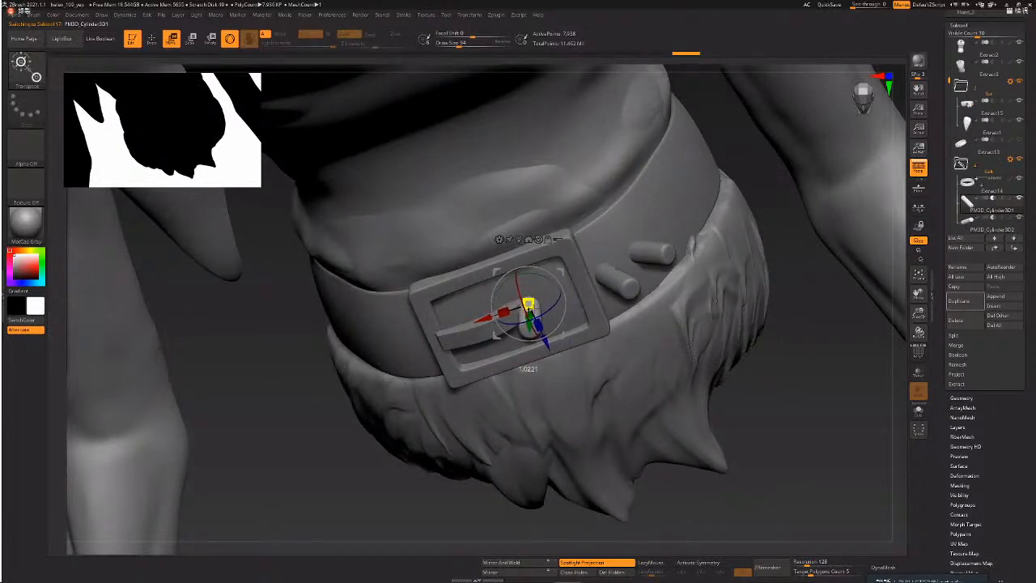
mouse_move(528, 305)
mouse_down()
mouse_move(478, 324)
mouse_move(520, 320)
mouse_up()
drag(645, 536, 603, 419)
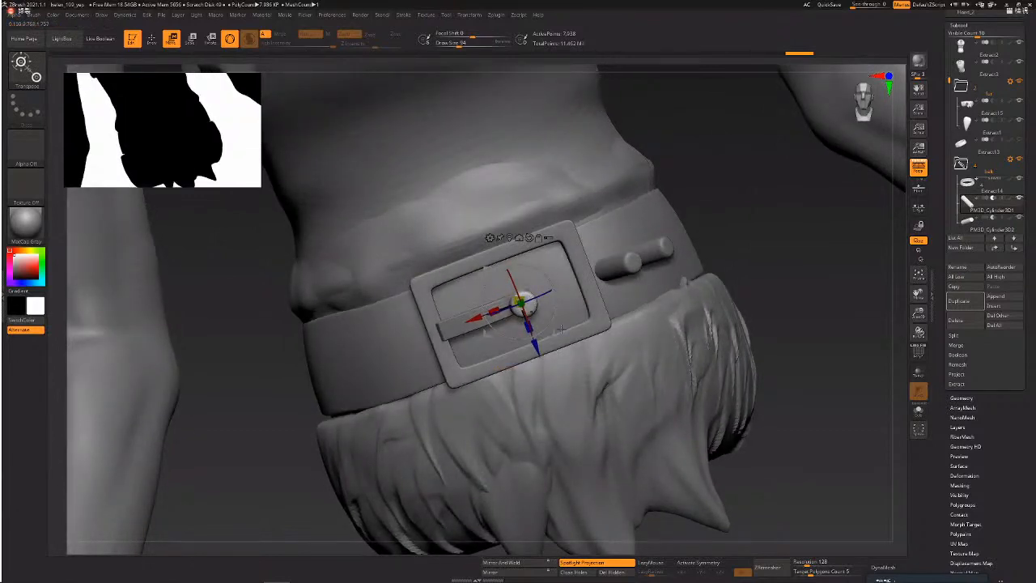
drag(554, 334, 558, 328)
key(q)
- Adjust the placement of the second and third cylinders along the belt beside the buckle
mouse_move(643, 275)
mouse_down()
mouse_move(629, 268)
mouse_move(616, 287)
mouse_move(647, 302)
mouse_move(671, 273)
mouse_up()
alt+click(573, 290)
alt+click(618, 274)
key(w)
key(q)
alt+click(654, 248)
key(w)
key(q)
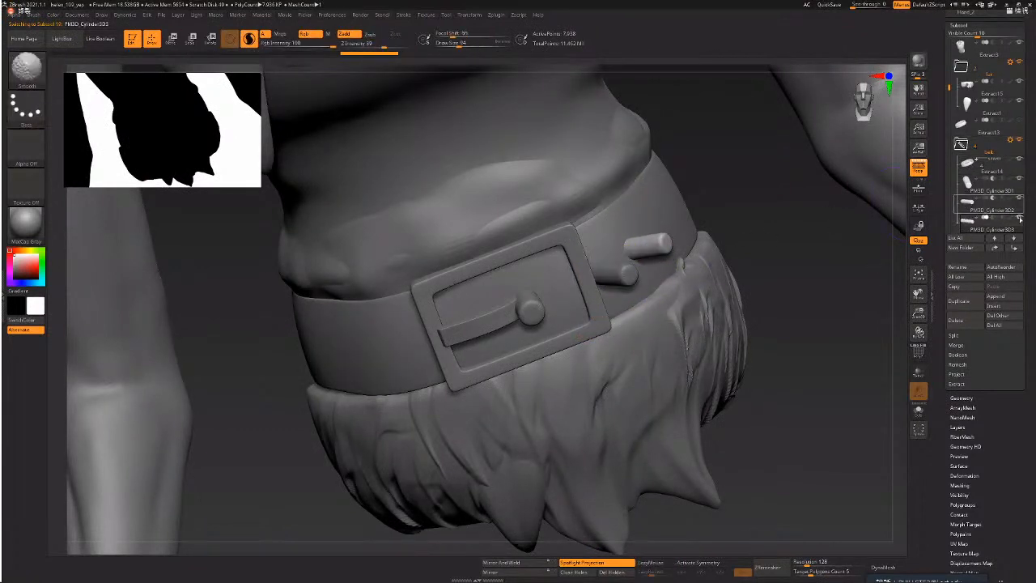
- Isolate the belt folder and apply Boolean Folder to cut the three cylinder holes into a new belt mesh
shift+click(1020, 219)
click(1020, 199)
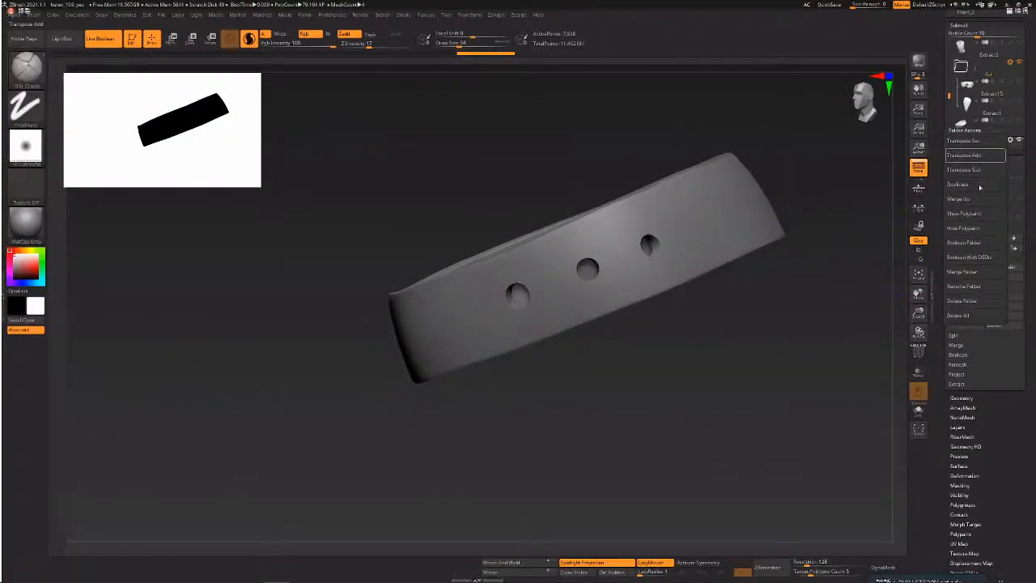
click(969, 244)
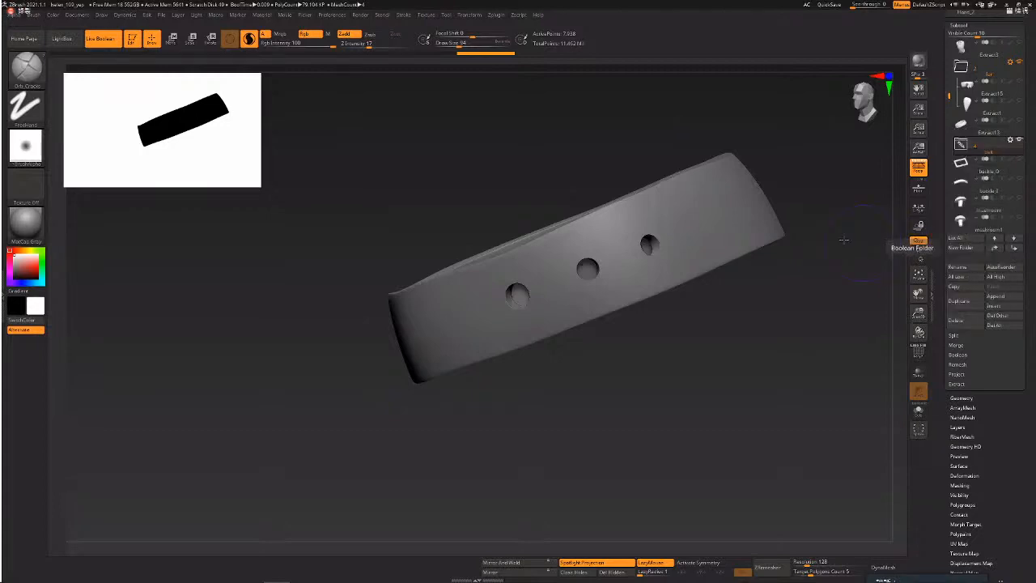
mouse_move(721, 361)
mouse_down()
mouse_move(731, 359)
mouse_move(720, 359)
mouse_up()
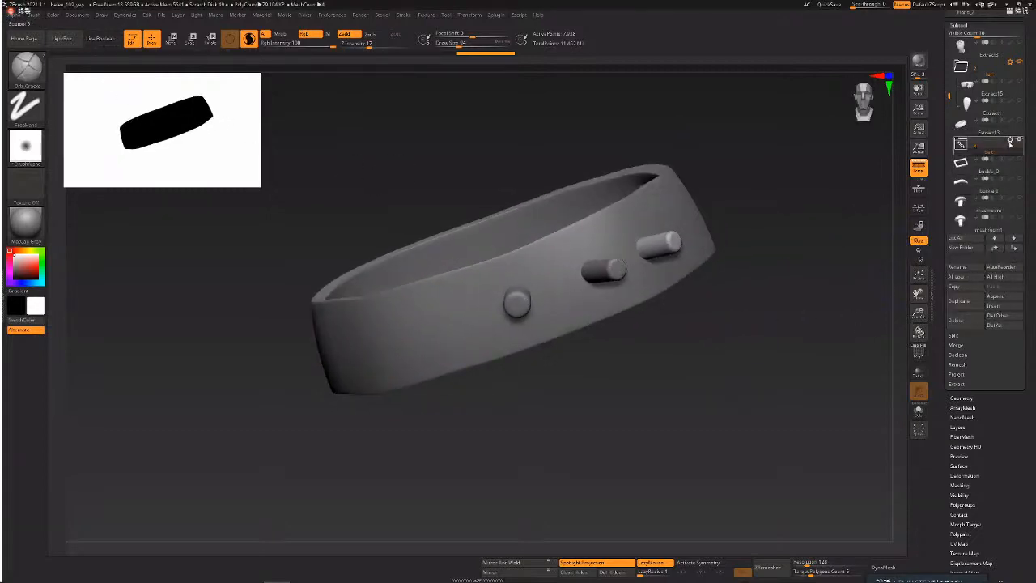
click(1010, 140)
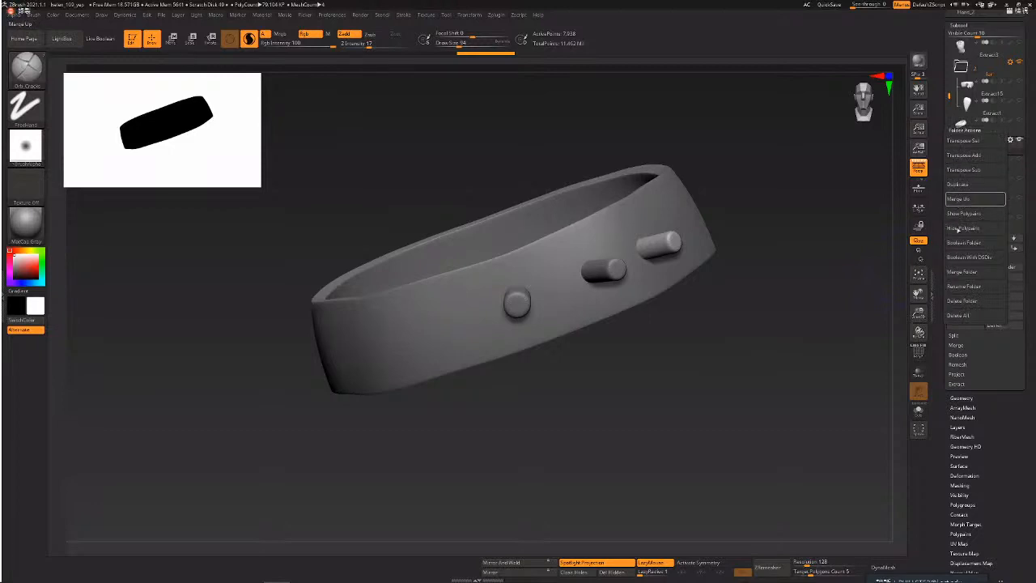
click(969, 243)
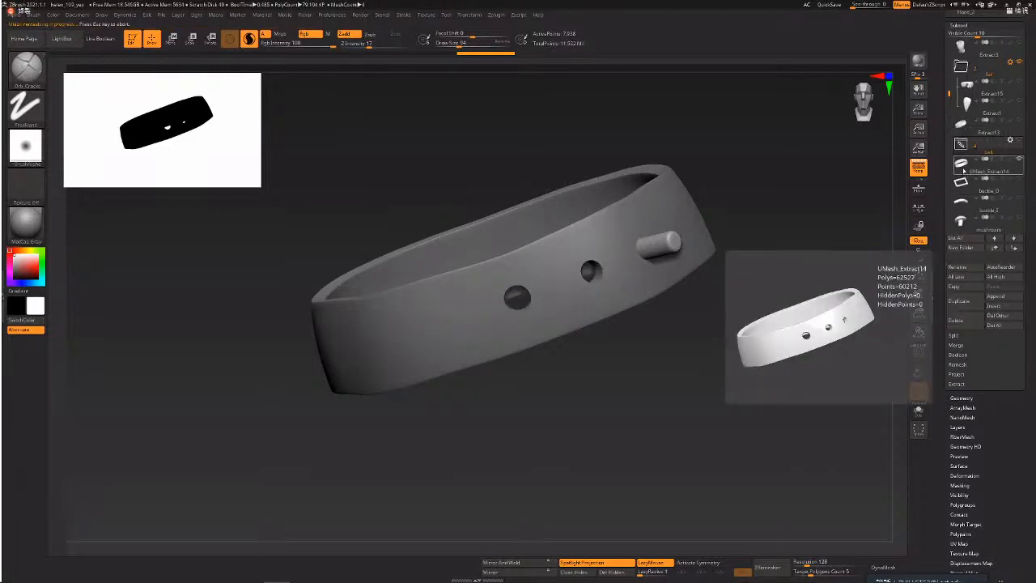
- Select the new UMesh_Extract14 belt and check the mesh around its holes with the polyframe
click(962, 166)
drag(730, 352, 759, 343)
key(shift)
key(shift+f)
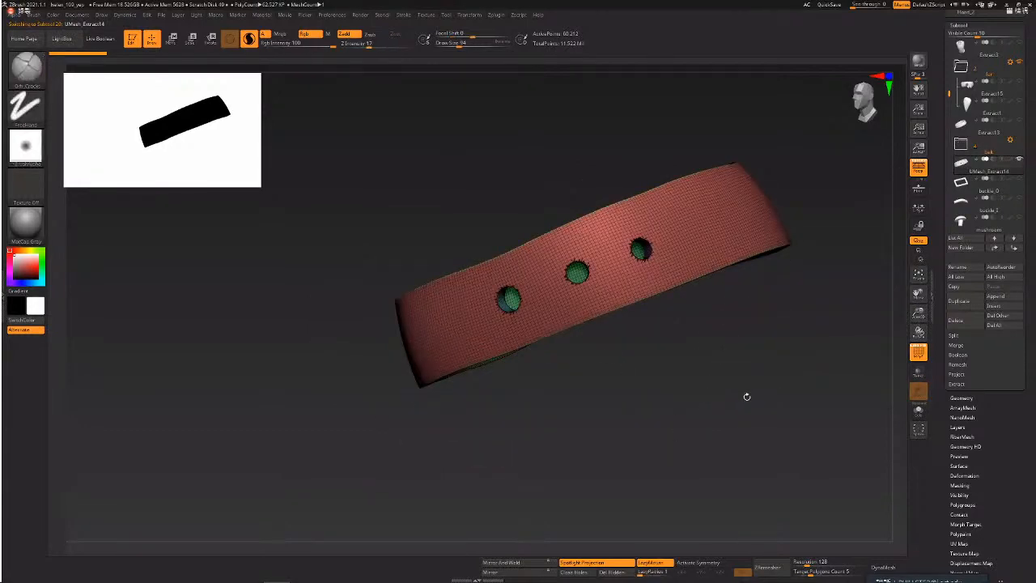
drag(746, 396, 738, 410)
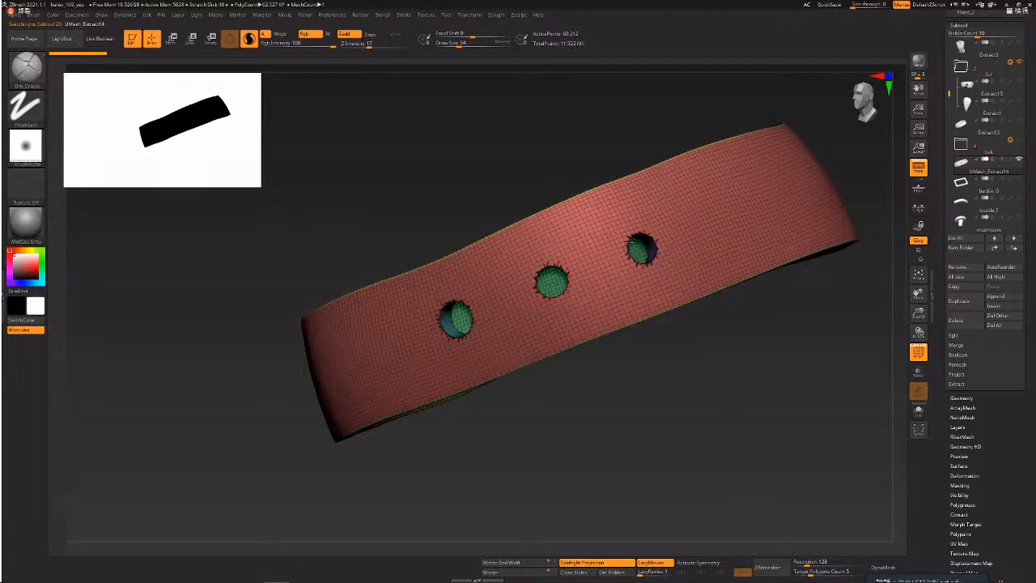
alt+drag(657, 402, 712, 495)
key(shift+f)
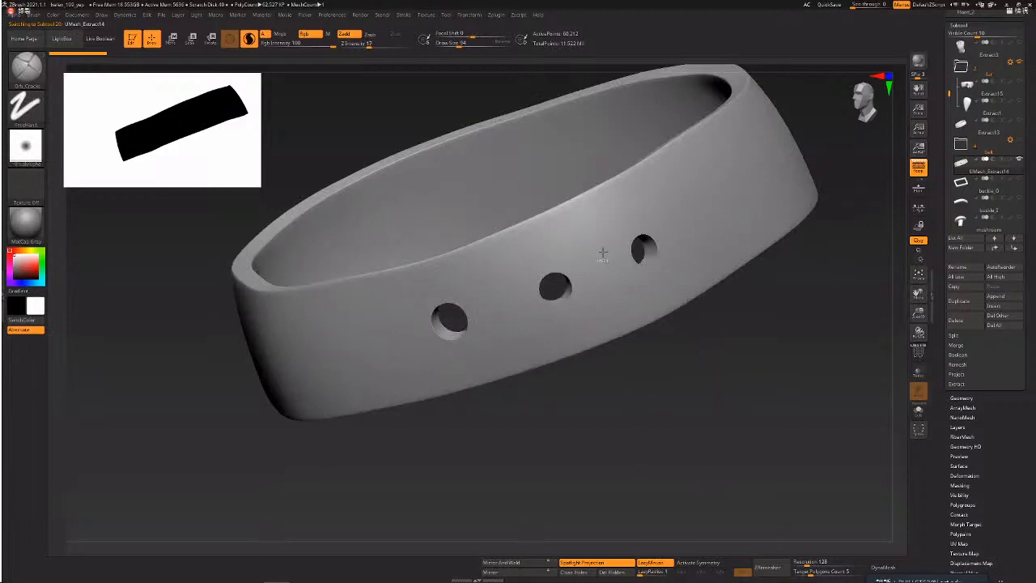
- Try a Sculptris Pro stroke around the belt's middle hole
key(shift+f)
key(shift+f)
mouse_move(588, 421)
mouse_down()
mouse_move(545, 365)
mouse_move(546, 287)
mouse_up()
key(shift+f)
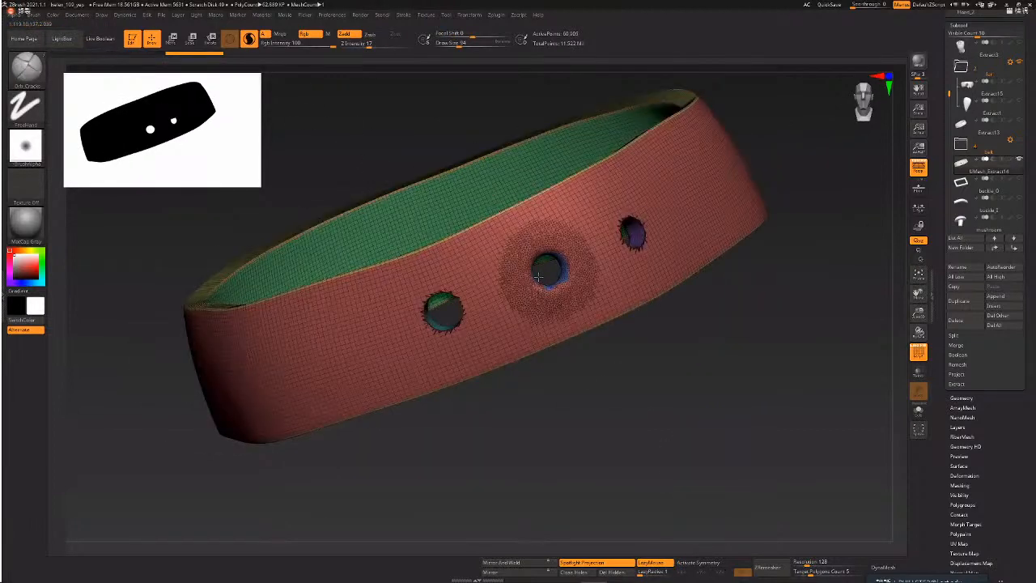
key(ctrl+z)
key(ctrl+z)
- Turn off Sculptris Pro and hide the belt's polyframe
key(backslash)
drag(601, 386, 597, 386)
key(shift+f)
drag(591, 308, 610, 370)
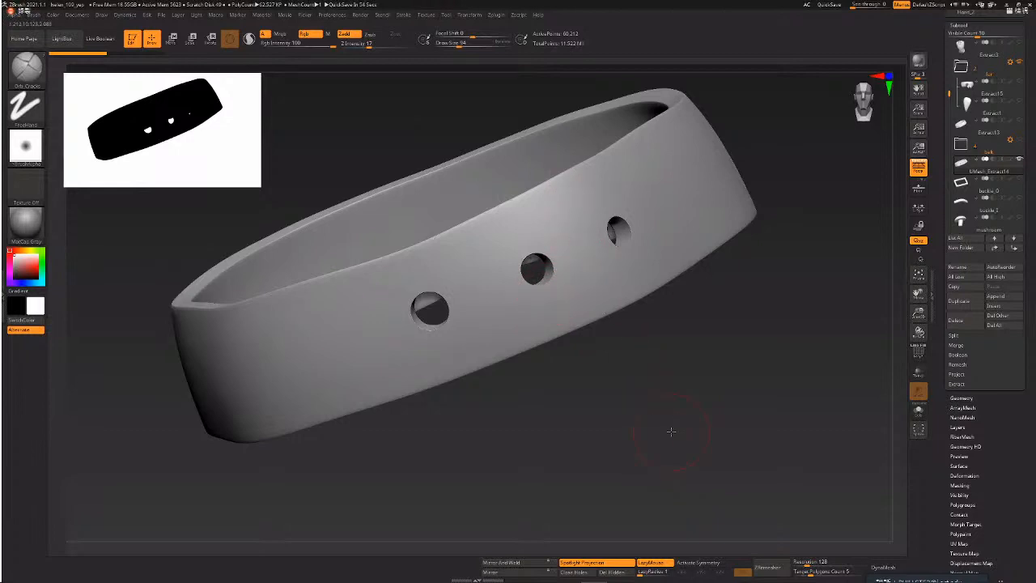
- Bring the rest of the character back into view around the perforated belt
alt+drag(671, 431, 809, 418)
click(920, 414)
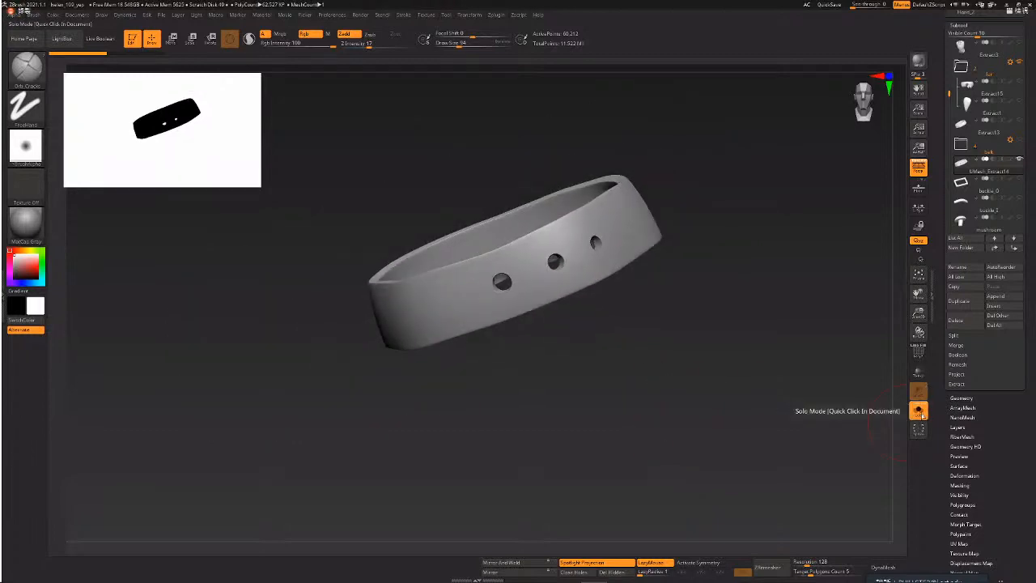
click(921, 414)
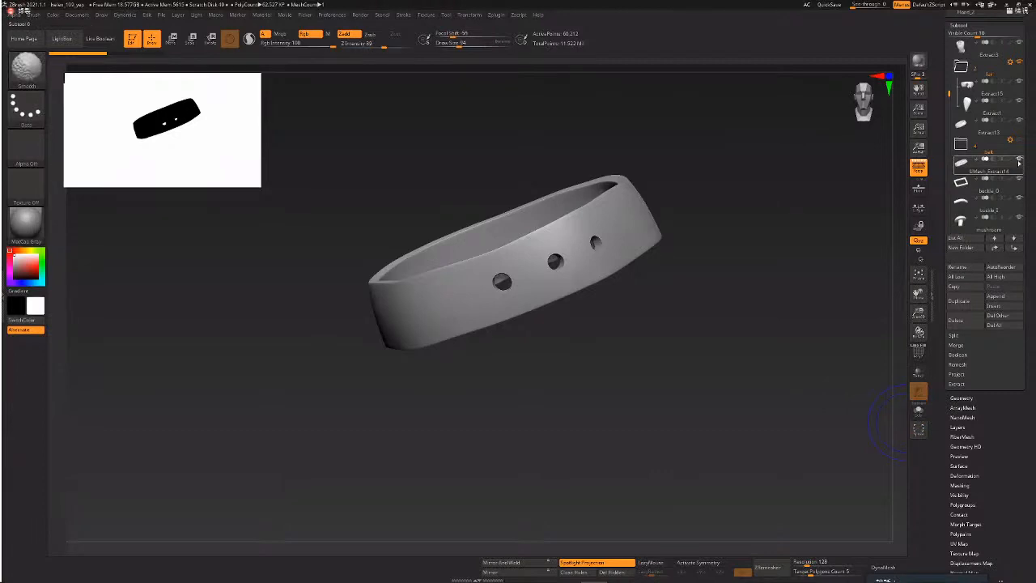
shift+click(1018, 162)
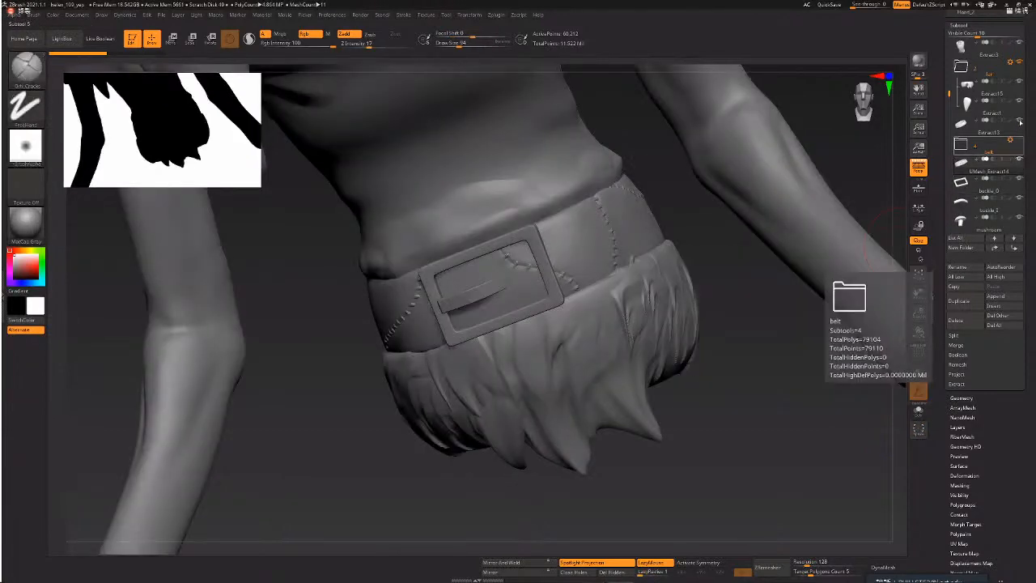
- Subdivide the belt mesh once and ready the Orb_Cracks brush over the plain stretch beside the outer hole
mouse_move(707, 319)
mouse_down()
mouse_move(765, 306)
mouse_move(687, 313)
mouse_move(662, 302)
mouse_move(702, 333)
mouse_move(689, 315)
mouse_up()
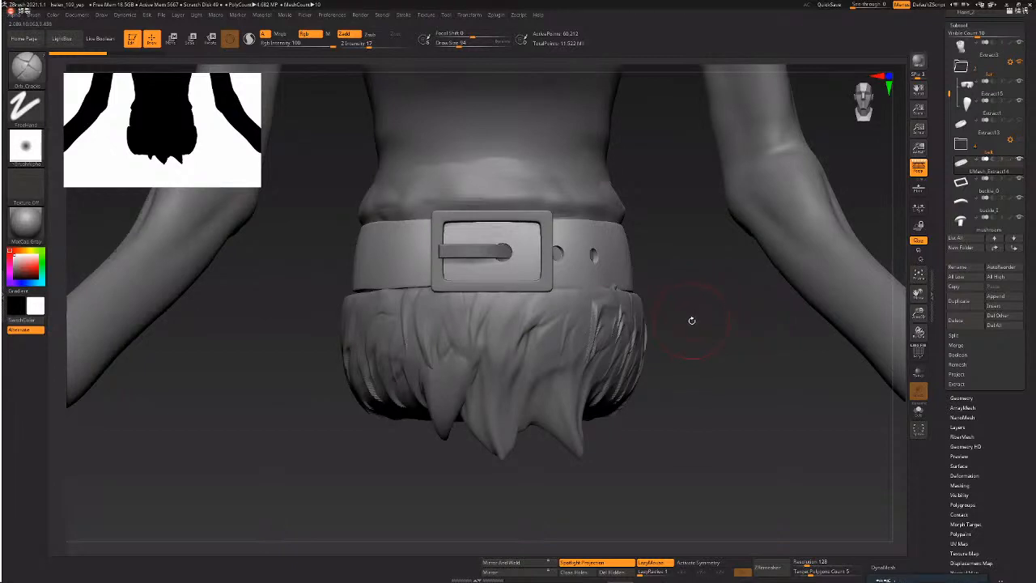
key(space)
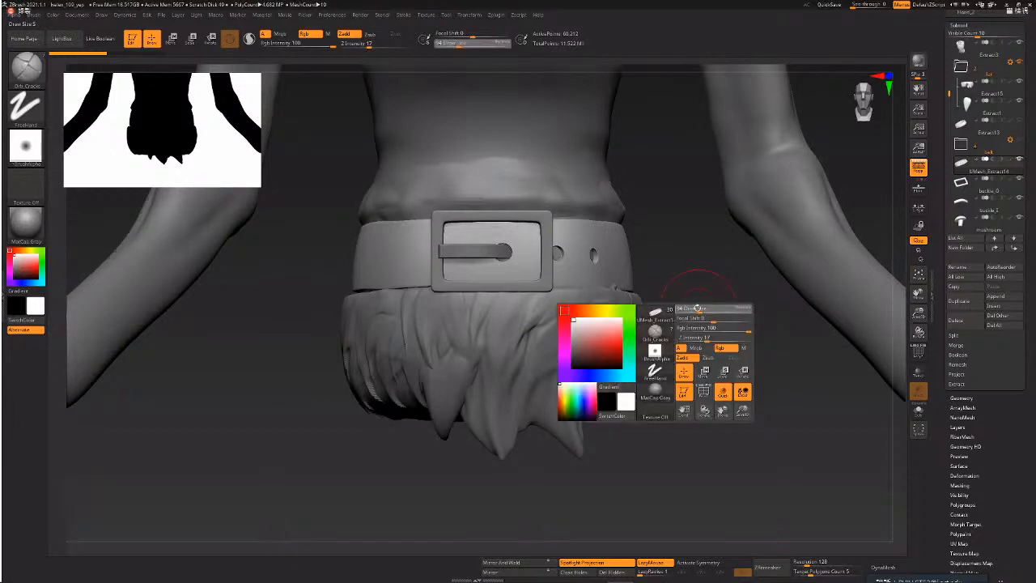
alt+drag(709, 310, 700, 311)
key(b)
key(o)
key(c)
key(space)
drag(859, 336, 808, 341)
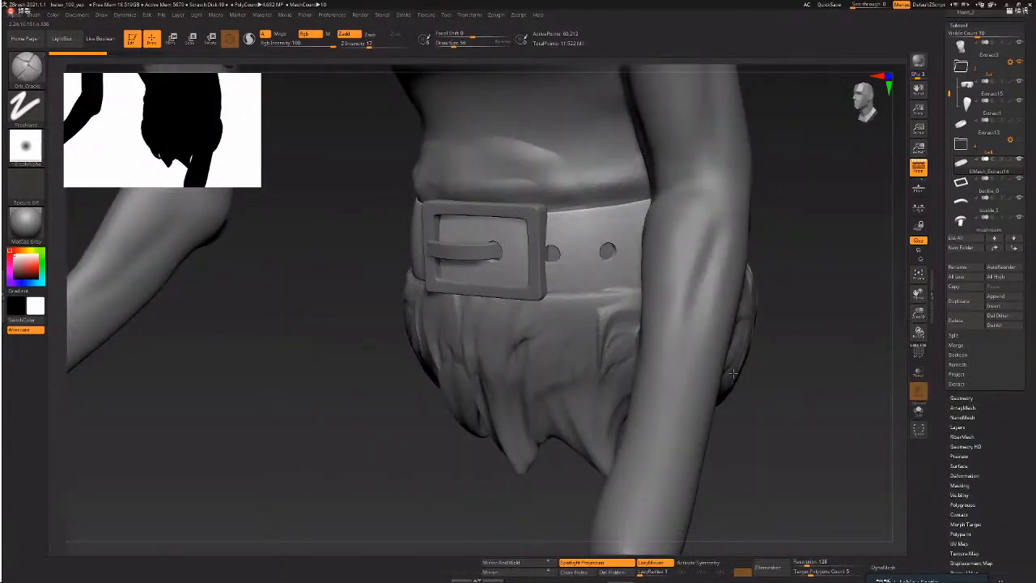
drag(732, 373, 559, 346)
key(space)
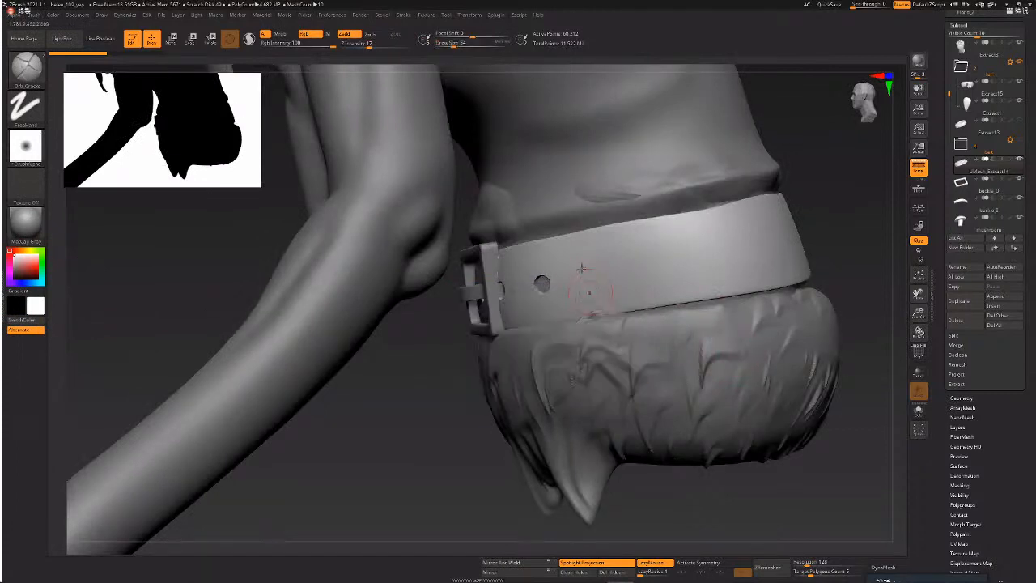
key(ctrl+d)
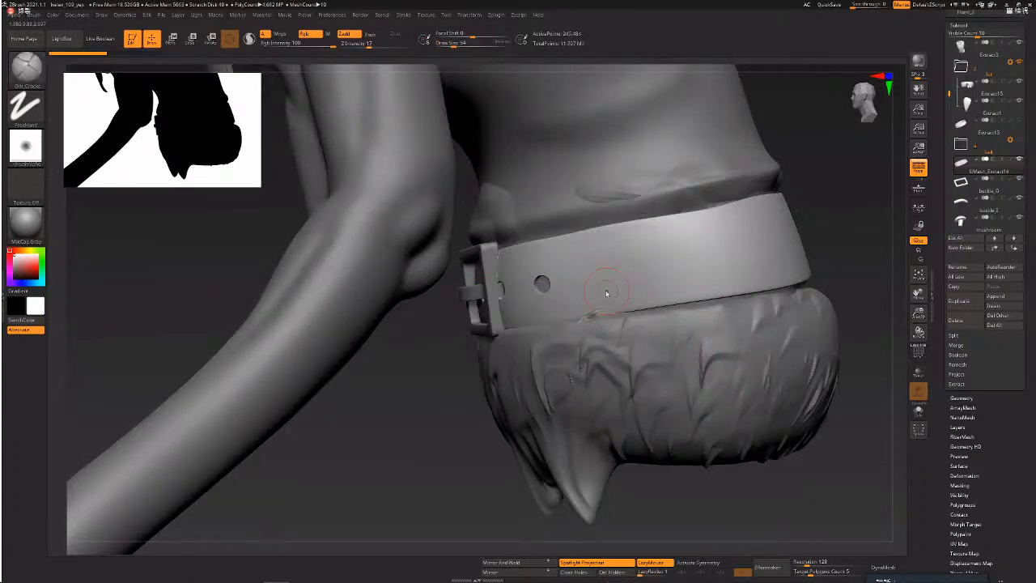
- Carve short vertical creases into the belt beside the outer hole and along its upper and lower edges with Orb_Cracks
mouse_move(587, 290)
mouse_down()
mouse_move(601, 358)
mouse_move(591, 310)
mouse_up()
key(ctrl+z)
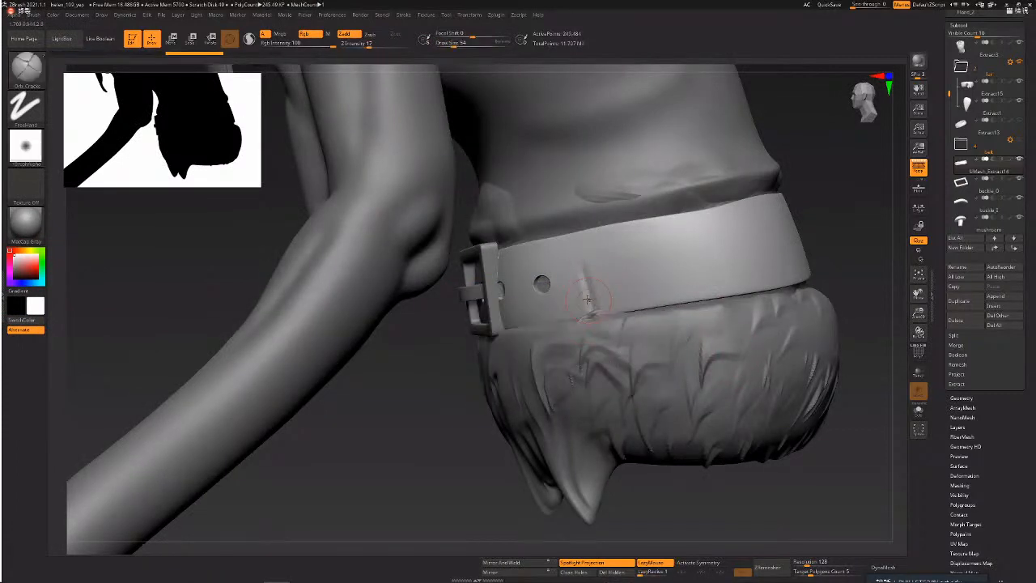
drag(583, 271, 590, 311)
shift+drag(583, 248, 588, 283)
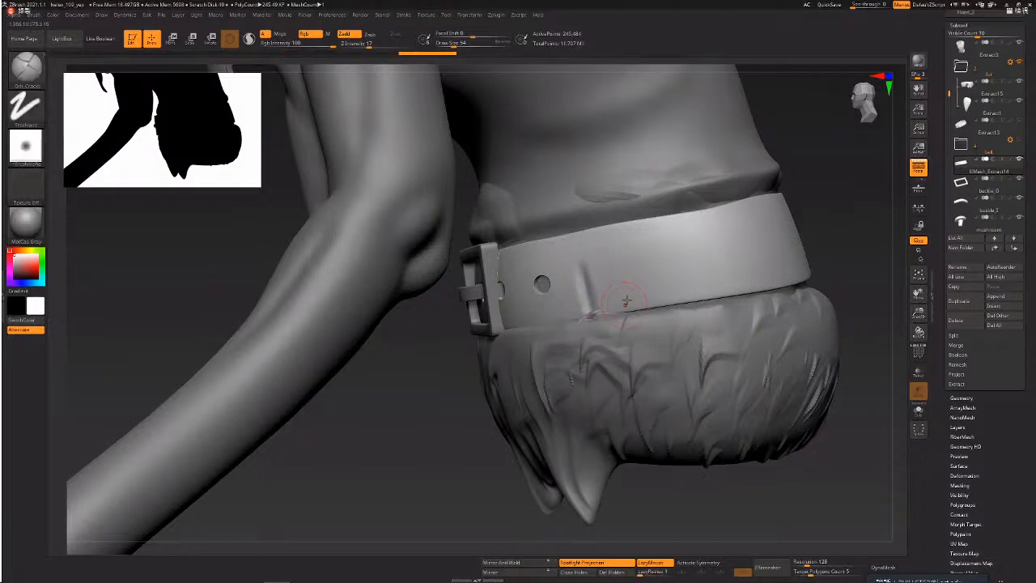
mouse_move(632, 216)
mouse_down()
mouse_move(638, 275)
mouse_move(649, 235)
mouse_move(641, 264)
mouse_move(689, 299)
mouse_up()
- Sharpen the belt's vertical creases with the Pinch brush
key(b)
key(p)
key(i)
drag(684, 264, 690, 301)
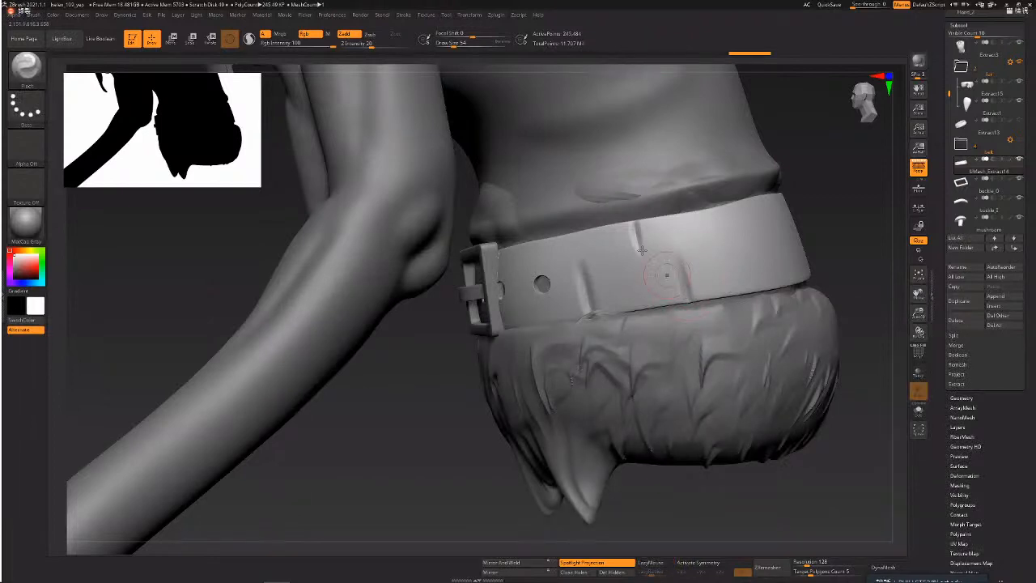
drag(636, 228, 643, 259)
drag(582, 271, 589, 311)
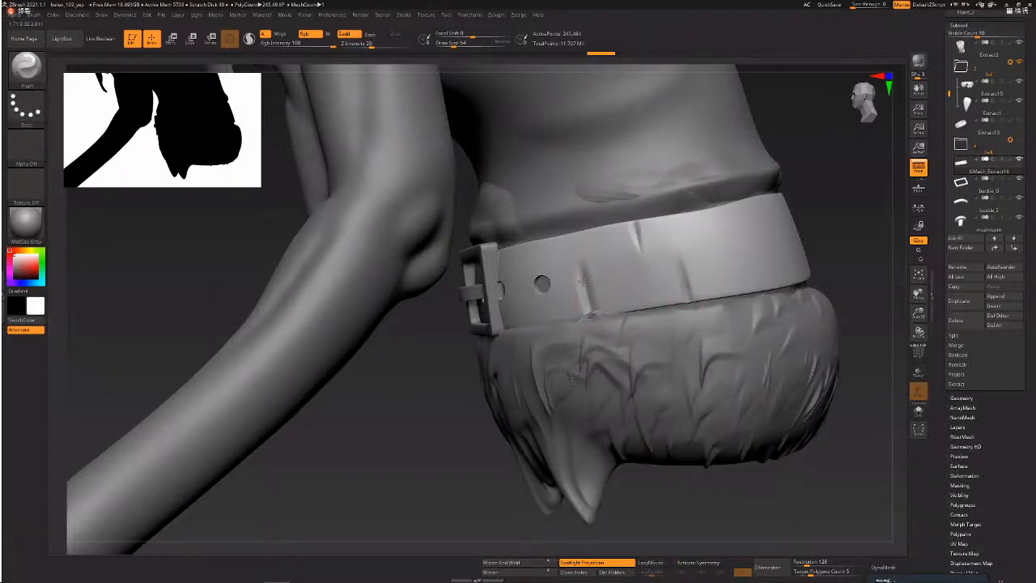
- Wear down the belt's upper edge near the holes with the TrimDynamic brush
mouse_move(660, 473)
mouse_down()
mouse_move(684, 345)
mouse_move(729, 370)
mouse_move(715, 359)
mouse_up()
key(b)
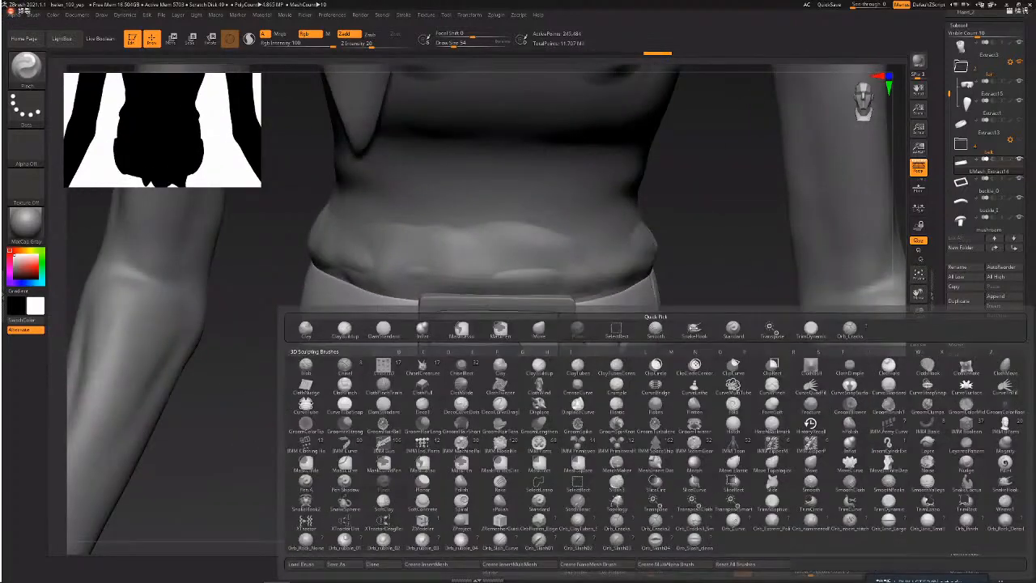
key(t)
key(d)
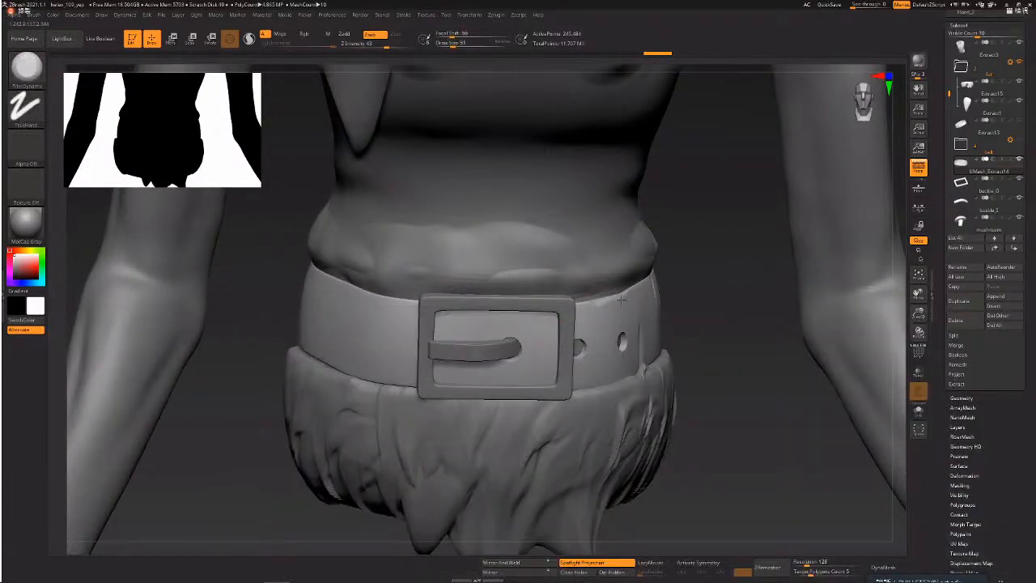
drag(621, 302, 671, 261)
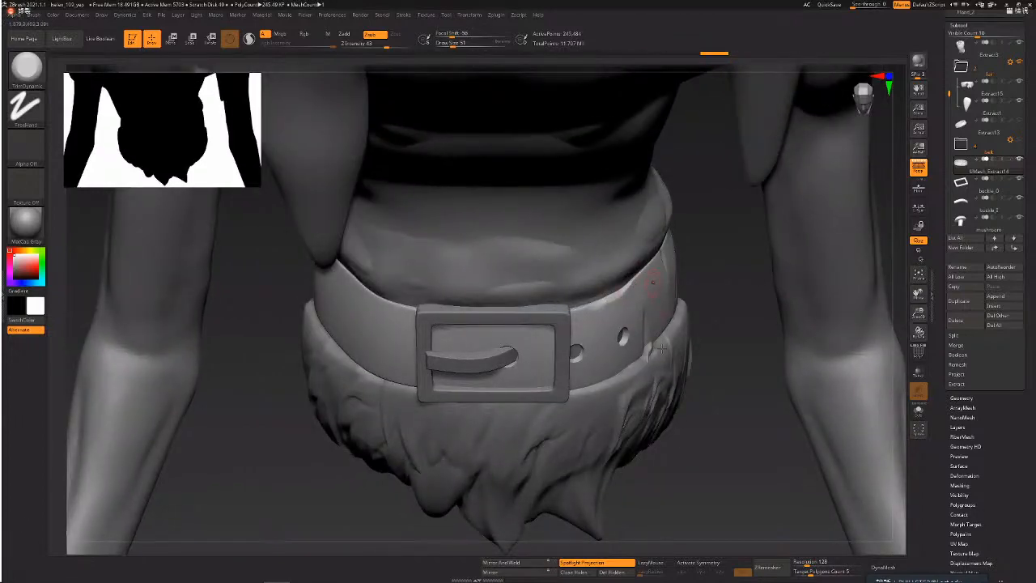
- Trim irregular wear into the belt's edges on the buckle's other side with TrimDynamic
drag(731, 367, 720, 381)
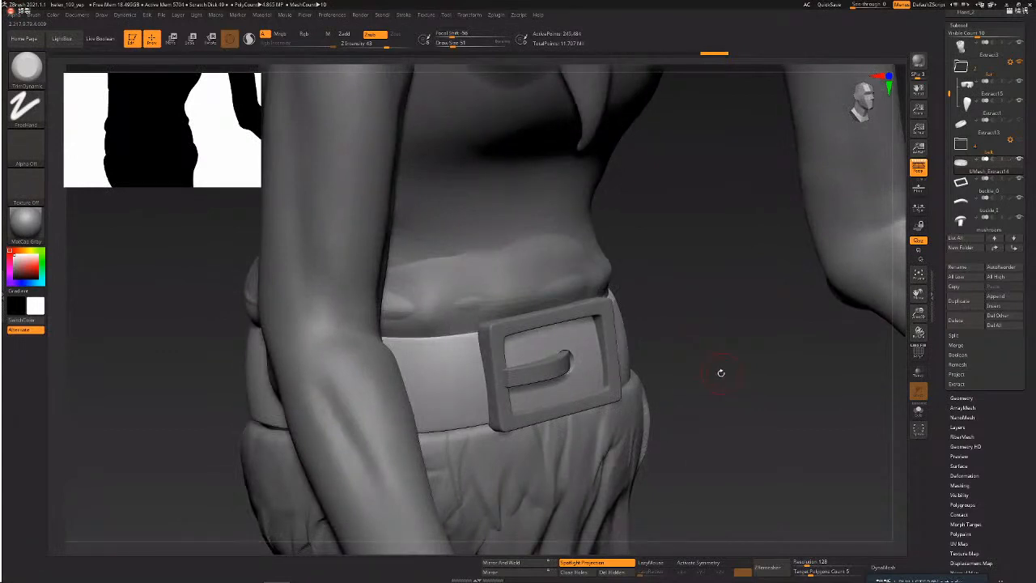
drag(727, 363, 740, 347)
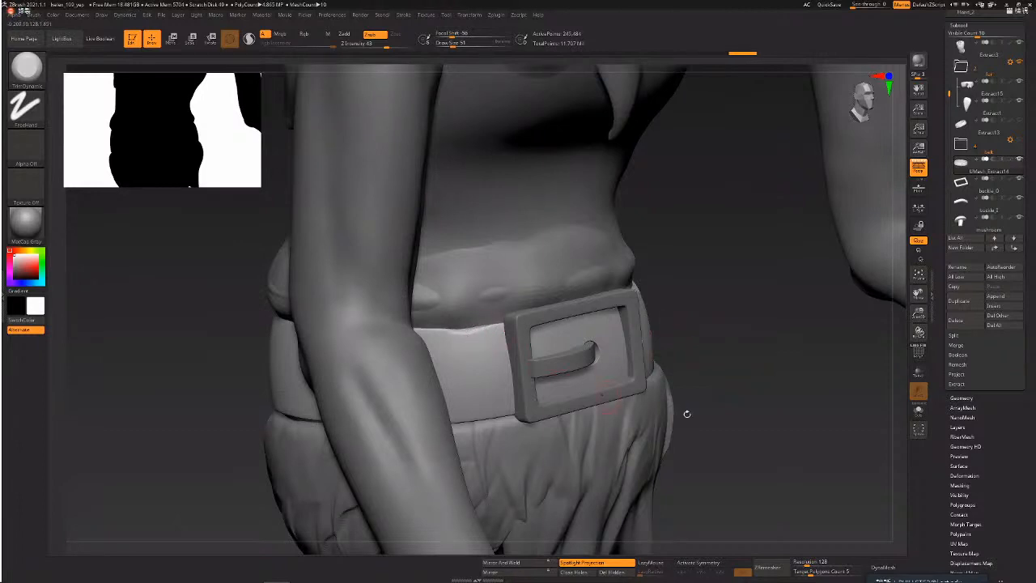
drag(627, 358, 542, 328)
drag(465, 418, 491, 413)
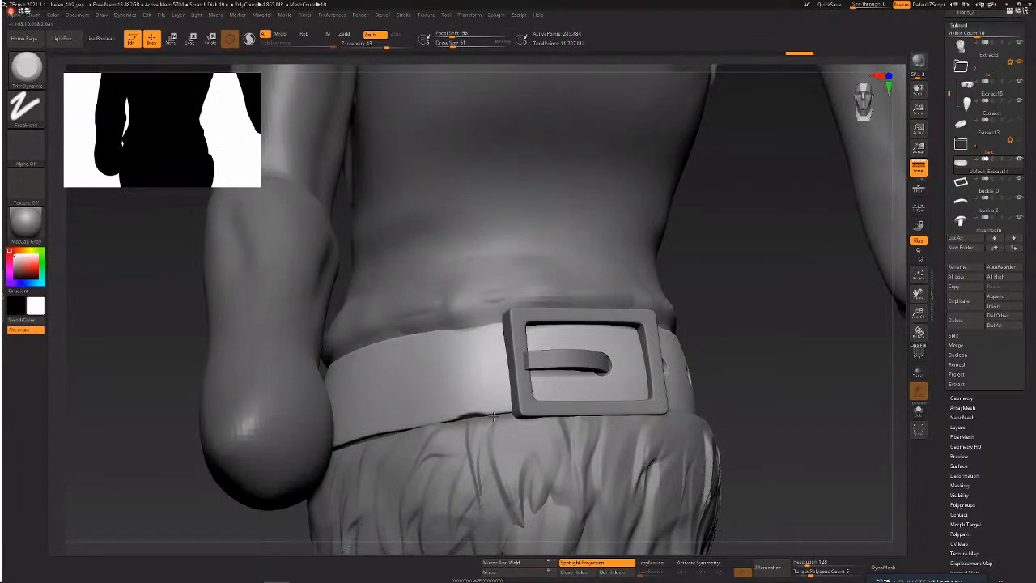
- Carve and soften DamStandard creases running above and below the belt hole at the buckle prong's tip
alt+drag(817, 421, 561, 409)
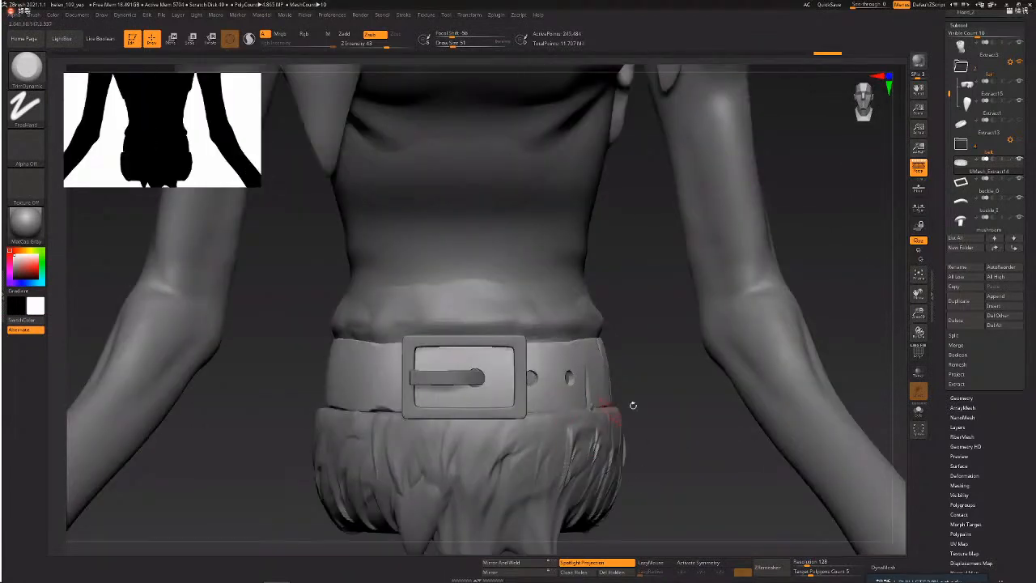
key(b)
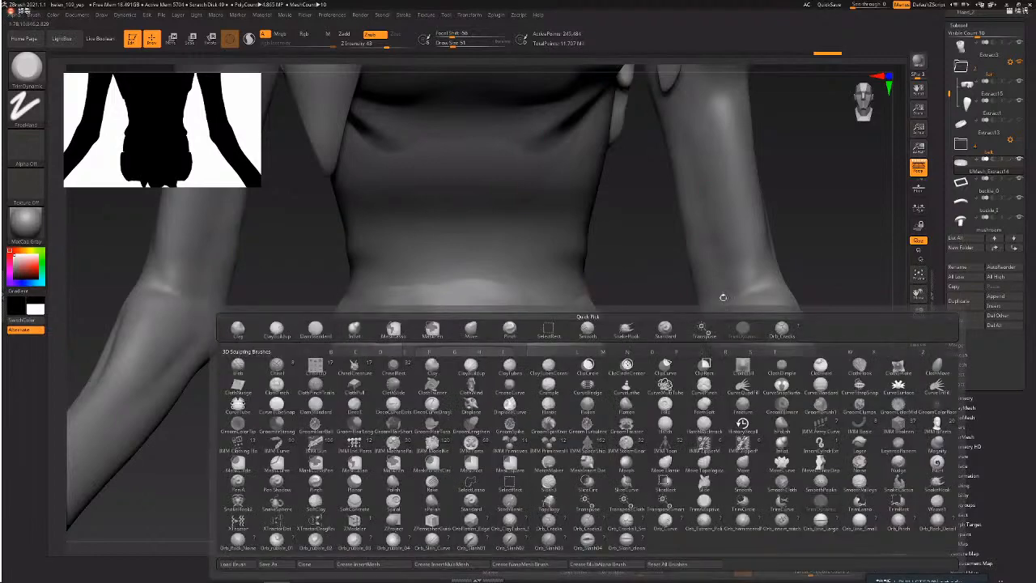
key(v)
key(Escape)
key(v)
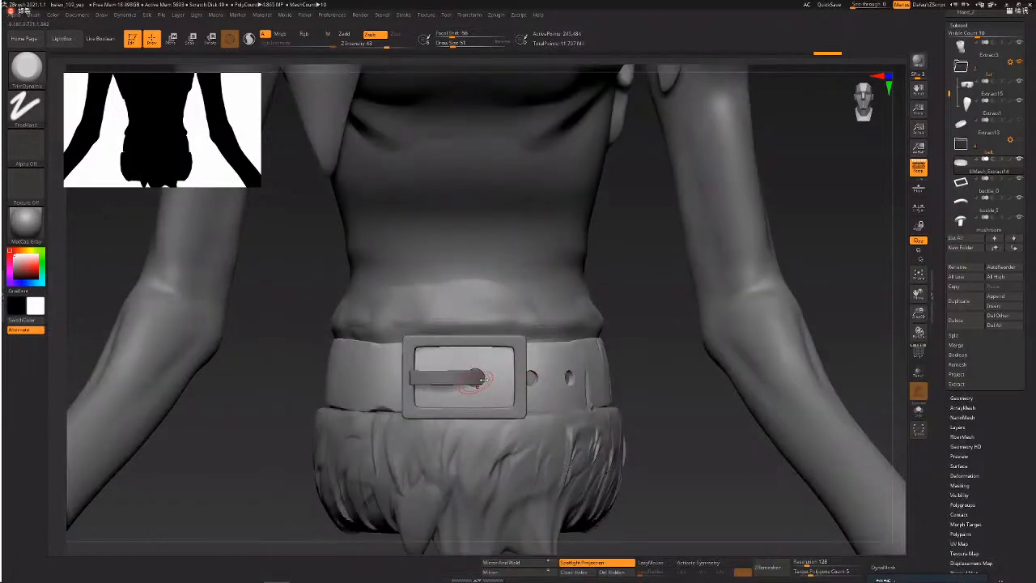
key(b)
key(d)
key(s)
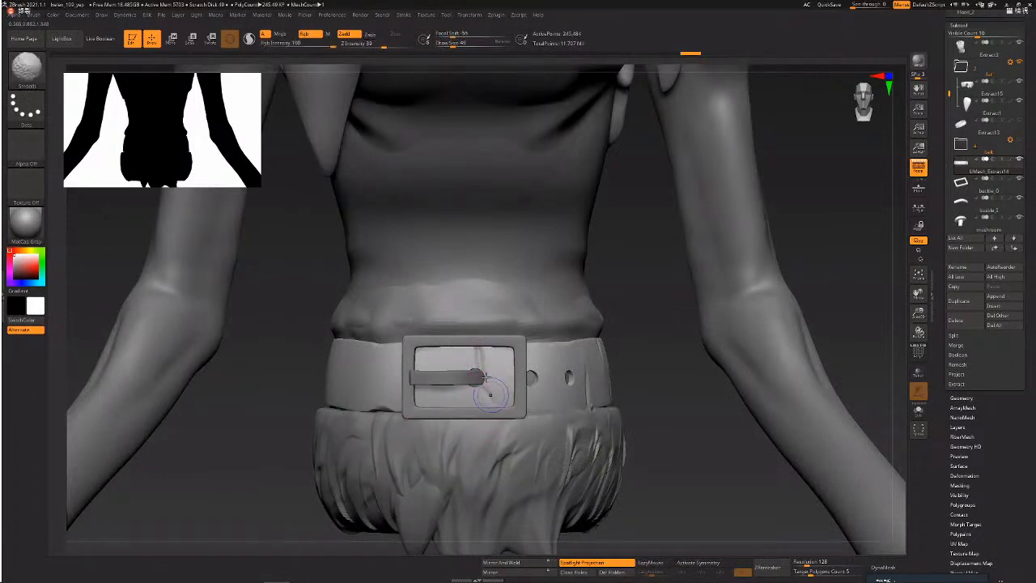
- Subdivide the buckle_0 frame twice and wear down its top bar with TrimDynamic
alt+click(522, 385)
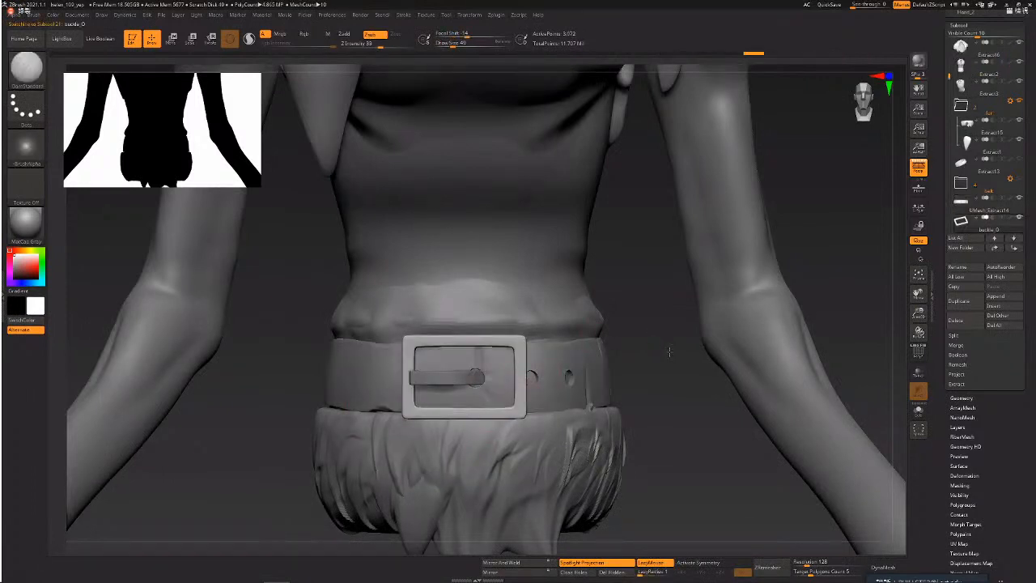
drag(670, 352, 635, 392)
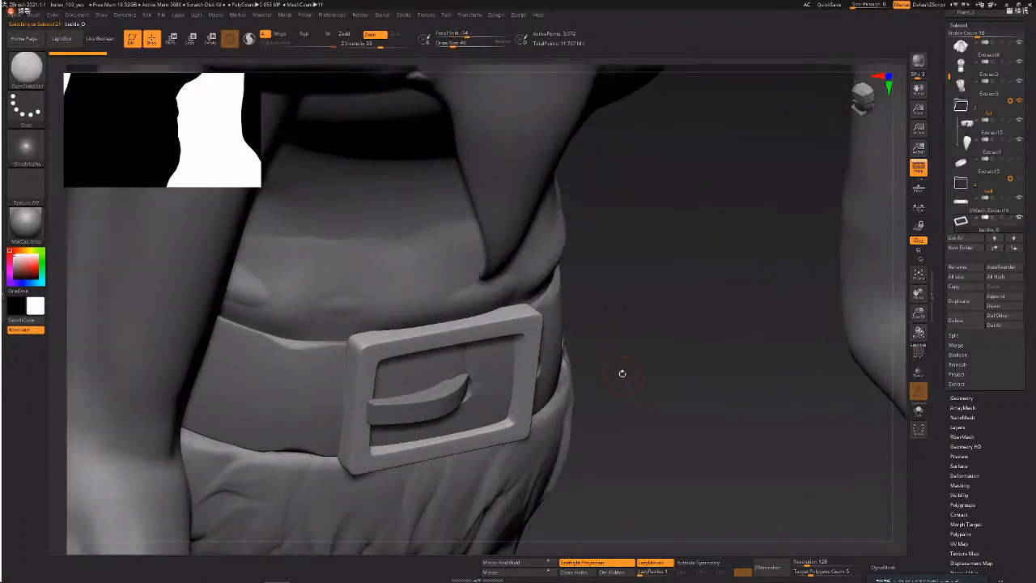
key(b)
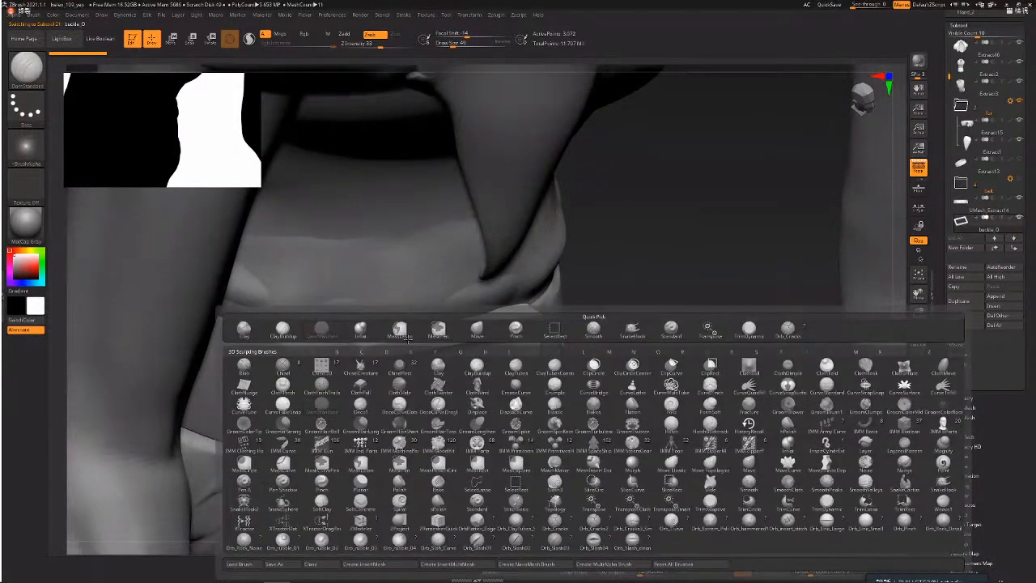
key(t)
key(d)
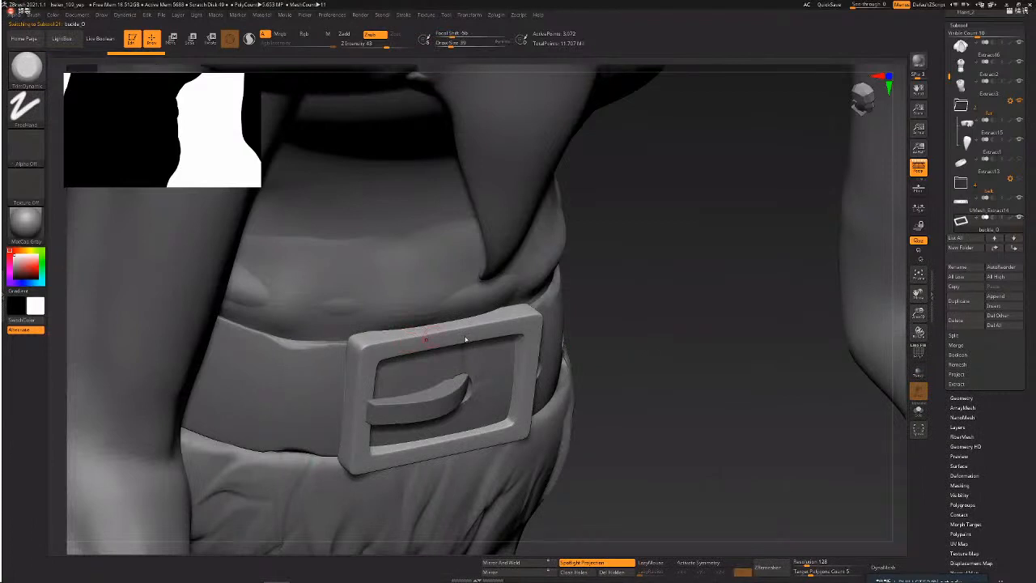
key(b)
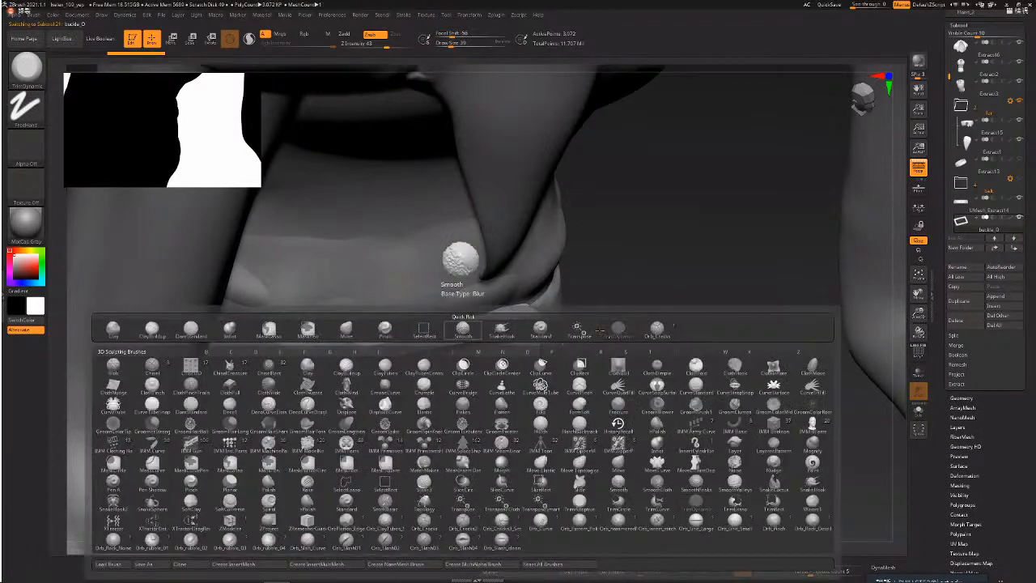
right_click(524, 324)
right_drag(524, 323, 453, 328)
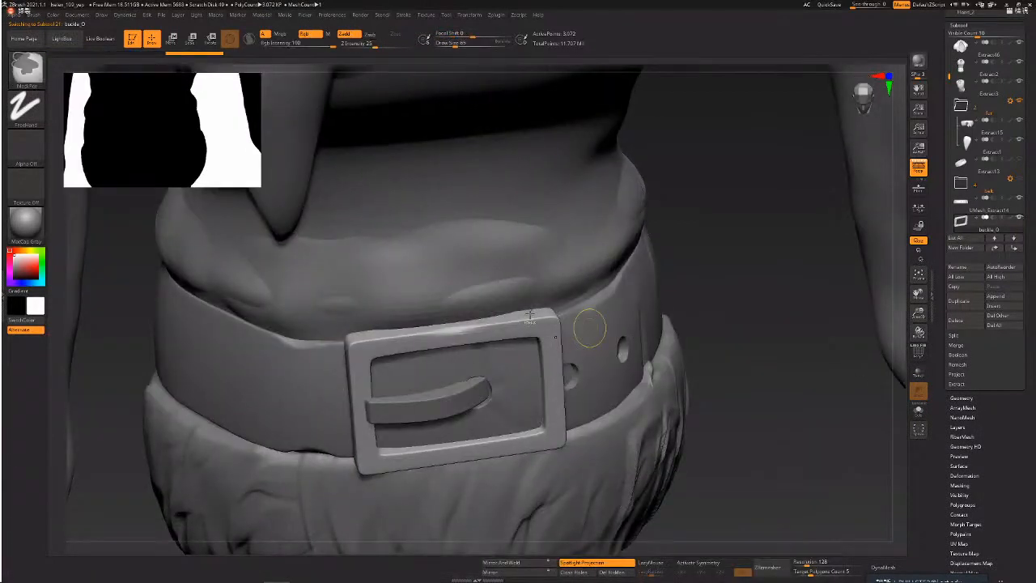
key(ctrl+d)
key(ctrl+d)
drag(497, 323, 547, 320)
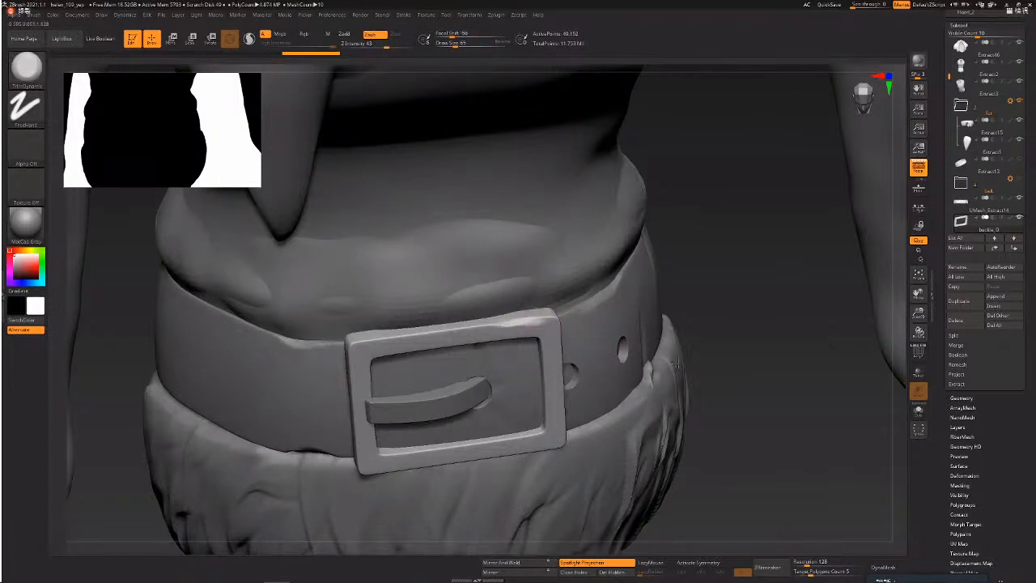
- Trim the outer edges of the buckle frame's two side bars with TrimDynamic
right_drag(684, 306, 534, 348)
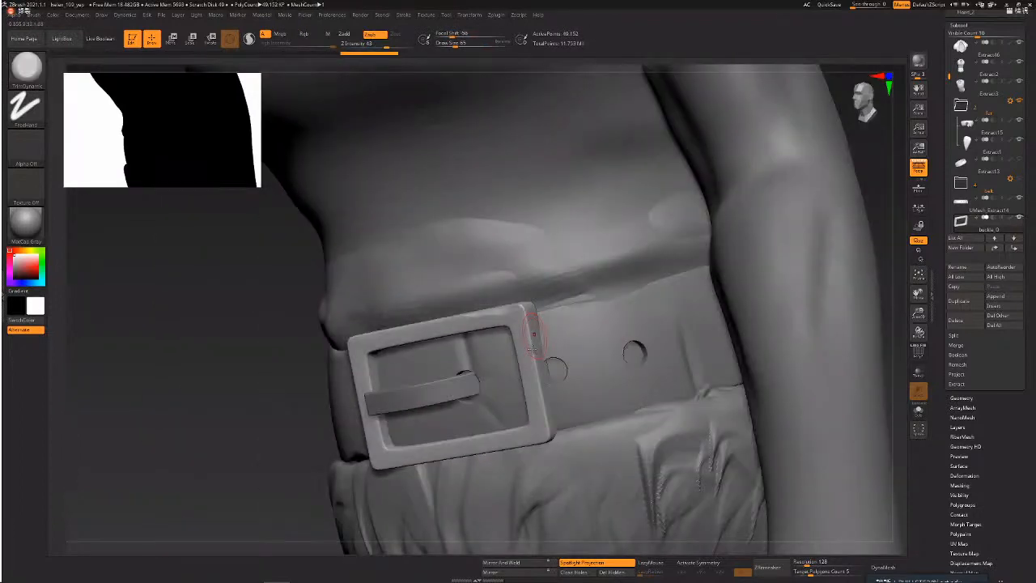
drag(534, 349, 547, 421)
drag(538, 364, 549, 429)
right_drag(324, 467, 364, 452)
drag(338, 340, 359, 463)
drag(341, 350, 362, 479)
- Select the buckle prong and roughen its edges with TrimDynamic
alt+click(449, 405)
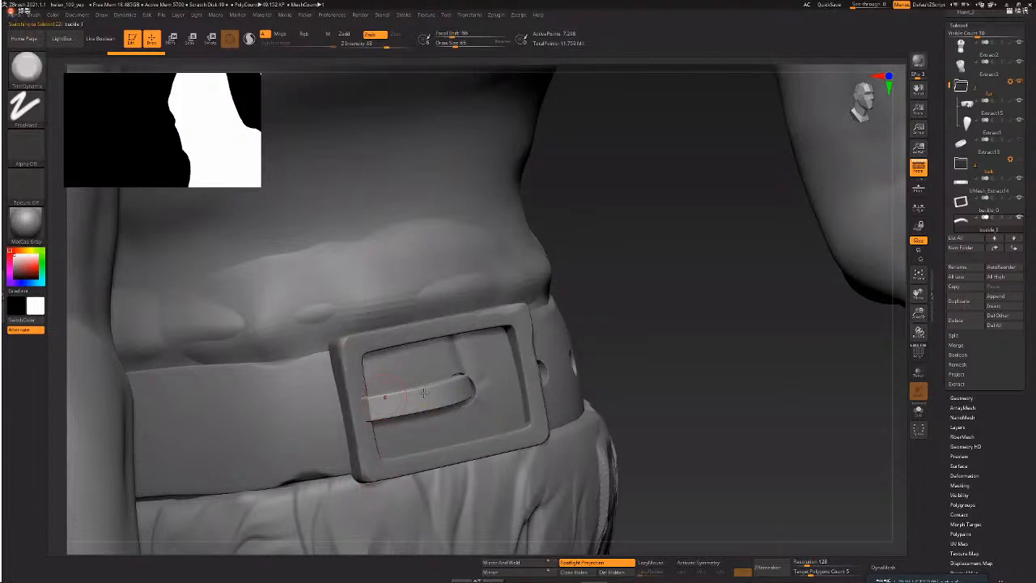
right_drag(668, 311, 550, 349)
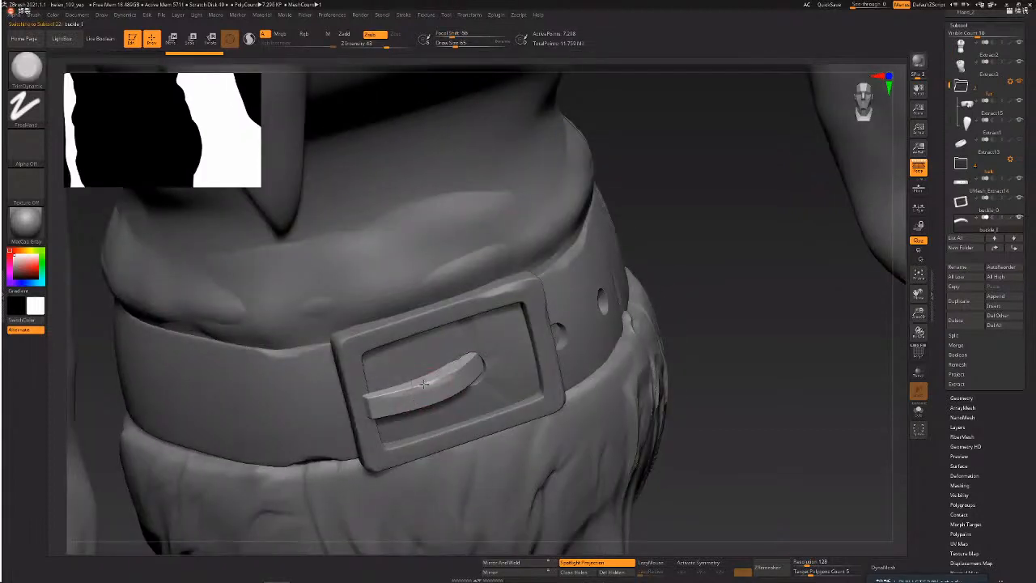
right_drag(720, 344, 571, 390)
- Reselect the buckle frame and try trimming its lower corner with TrimDynamic
alt+click(573, 391)
right_drag(740, 308, 671, 376)
ctrl+right_drag(680, 419, 573, 423)
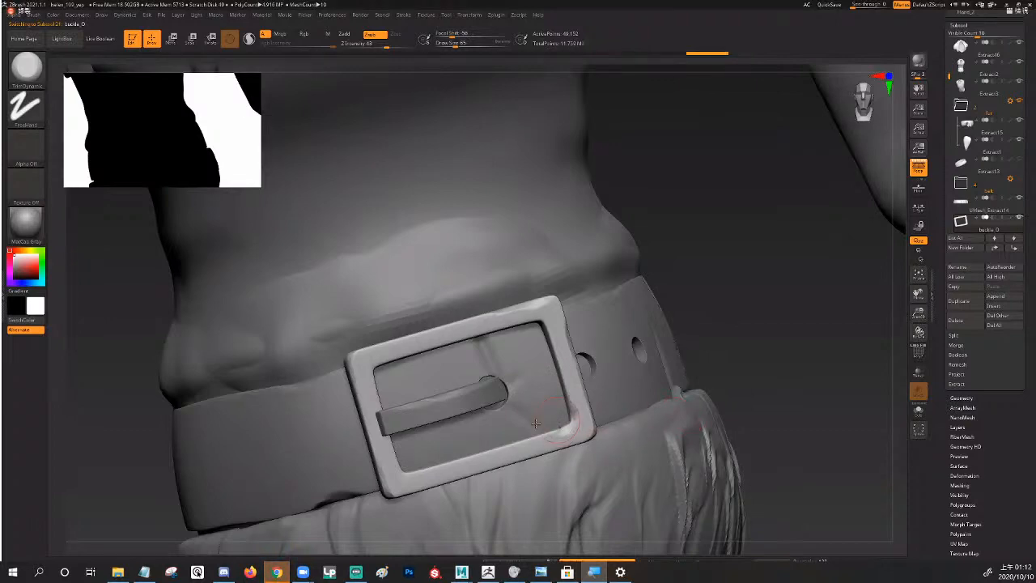
- Try a DamStandard nick on the buckle frame's upper corner and roll the frame back in its undo history
key(b)
key(d)
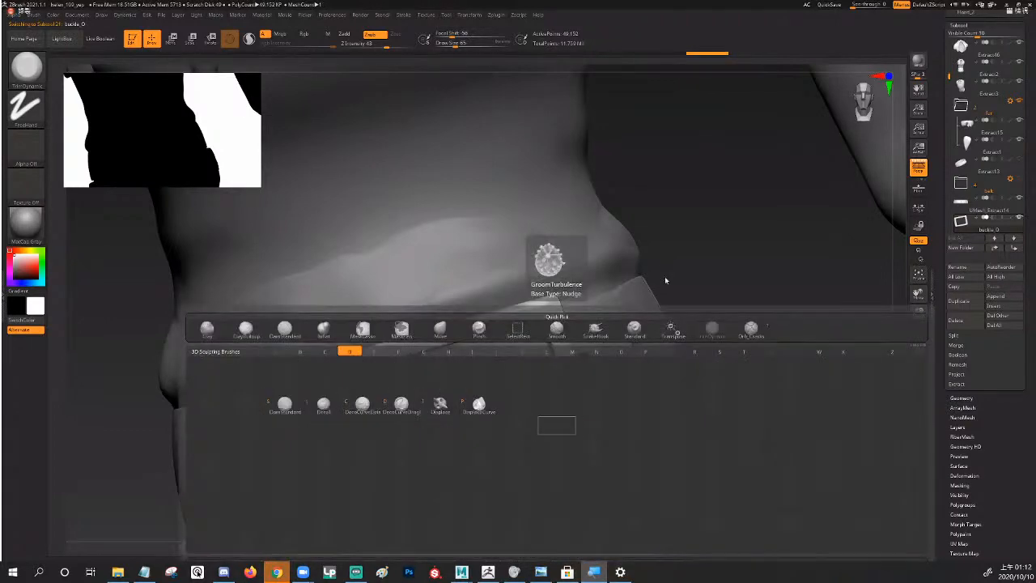
key(s)
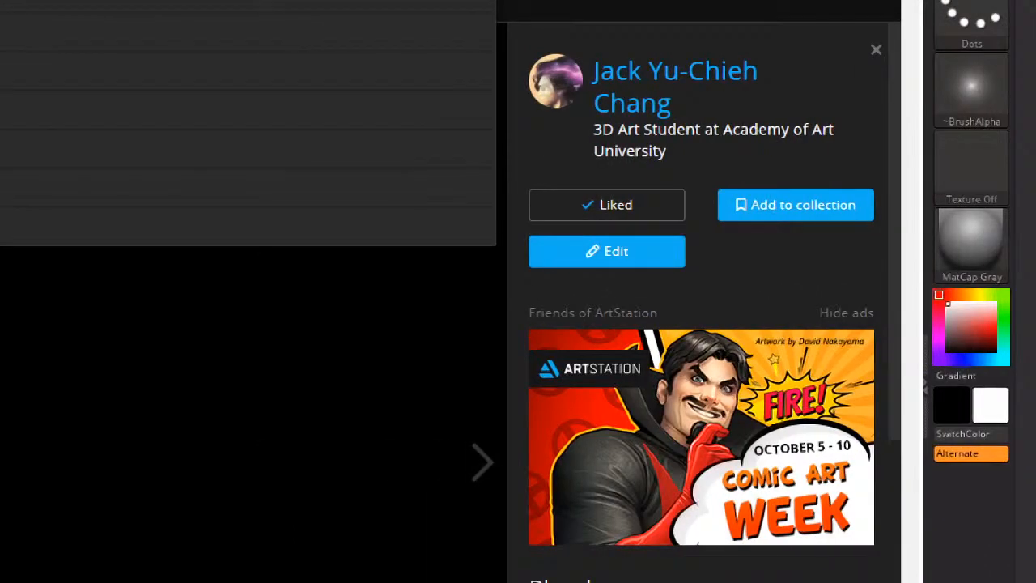
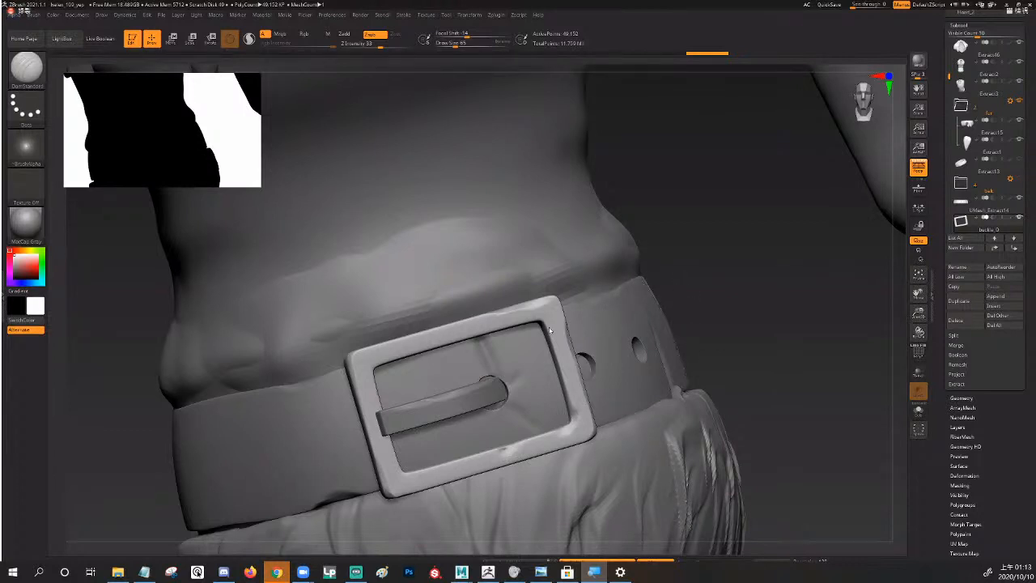
drag(549, 329, 554, 333)
click(463, 52)
ctrl+shift+drag(622, 309, 719, 242)
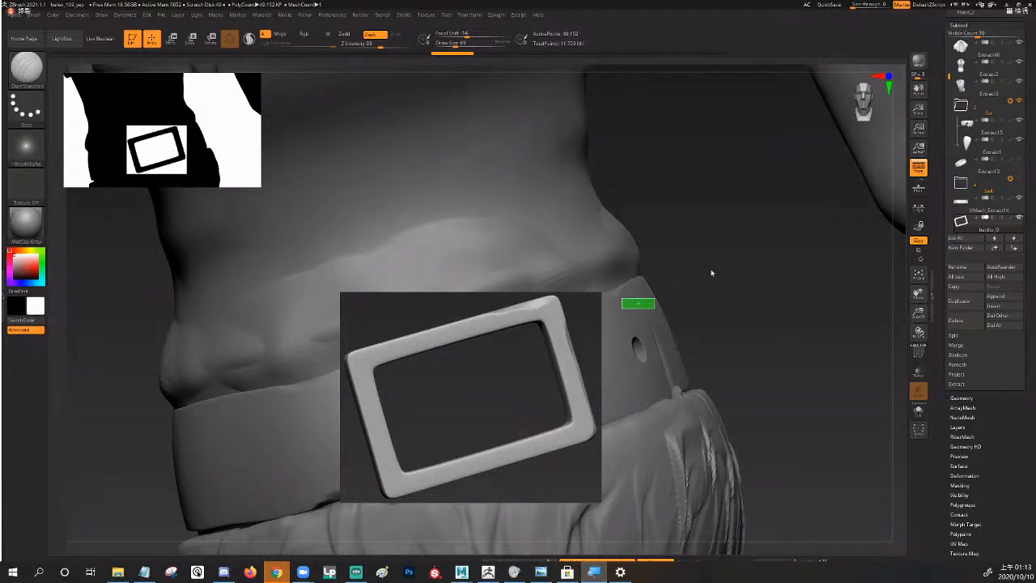
key(alt+Tab)
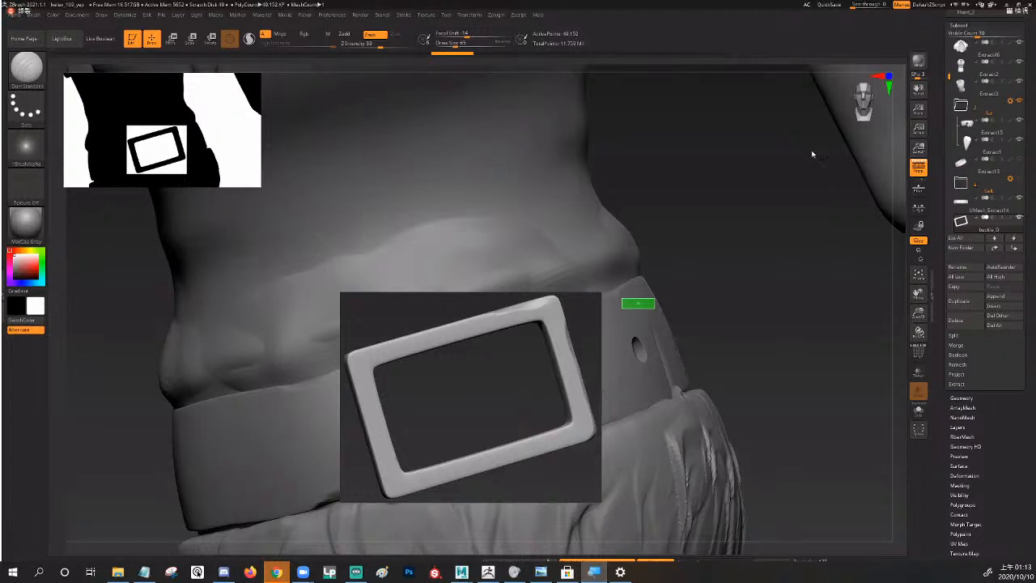
- Try to isolate the belt area beside the buckle frame with a visibility rectangle and close ZBrush
ctrl+shift+drag(654, 299, 678, 318)
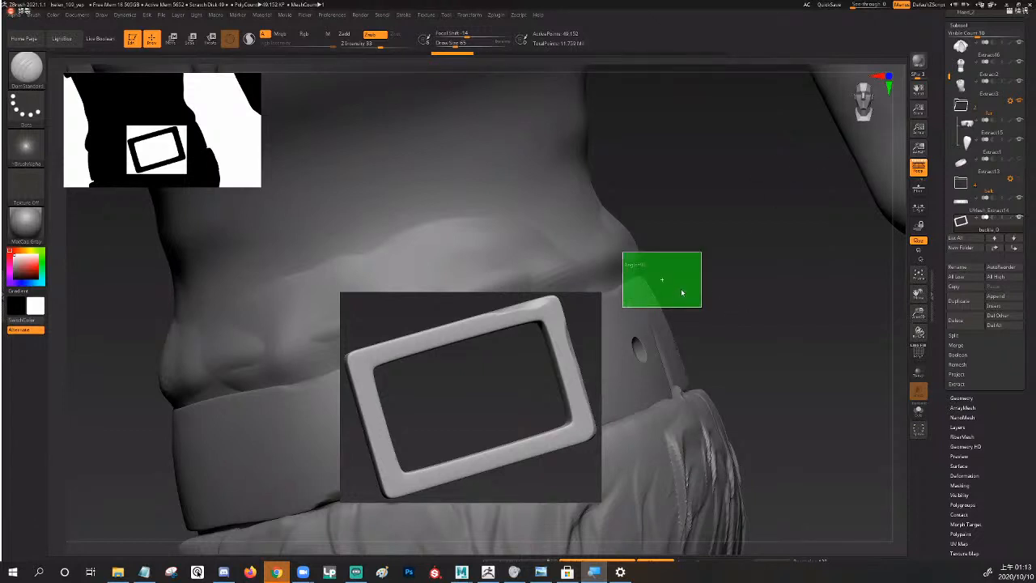
ctrl+shift+drag(701, 251, 706, 287)
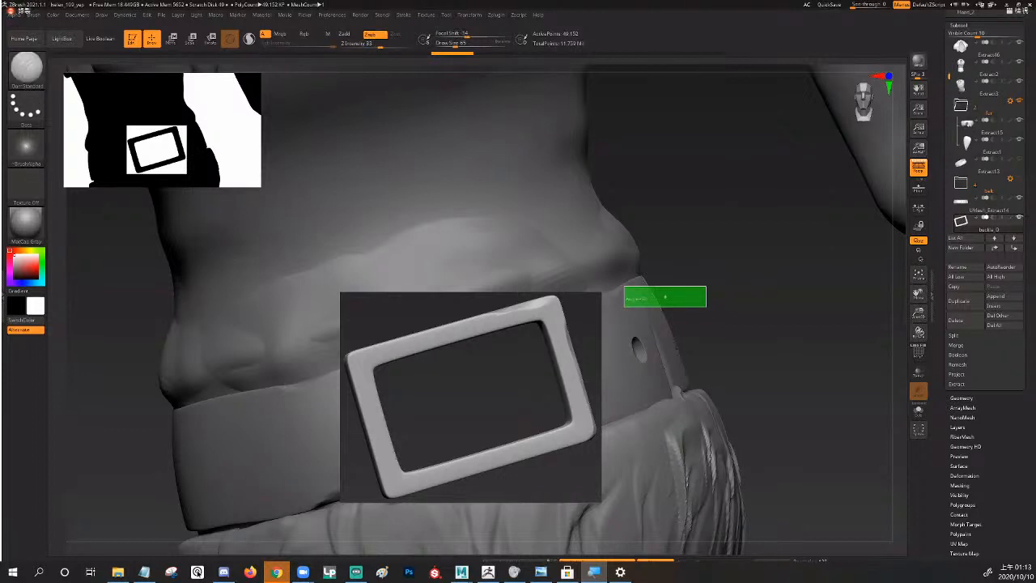
click(1024, 8)
key(n)
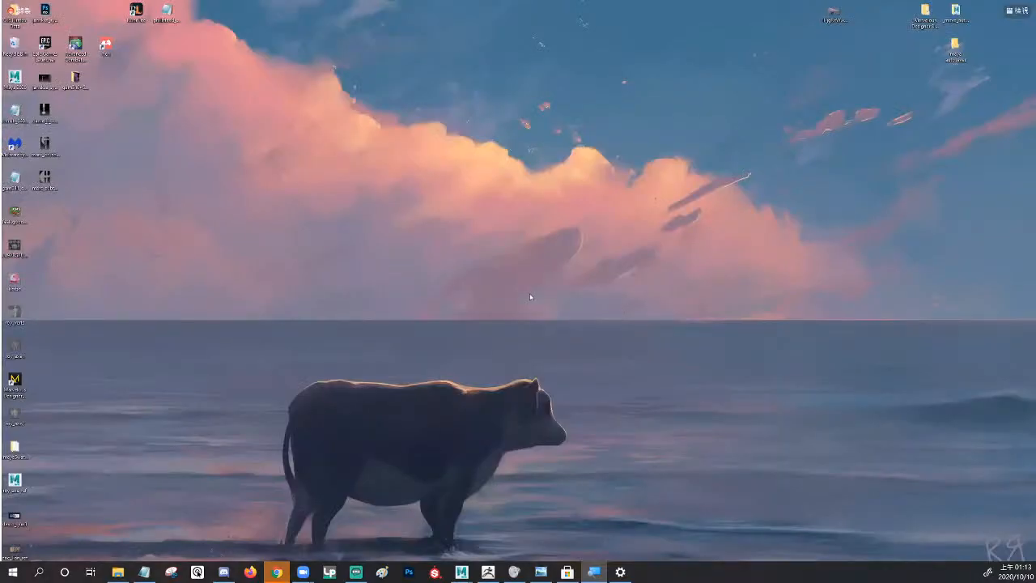
- Launch ZBrush 2021 and bring its main window to the front
key(super)
text(zbrush)
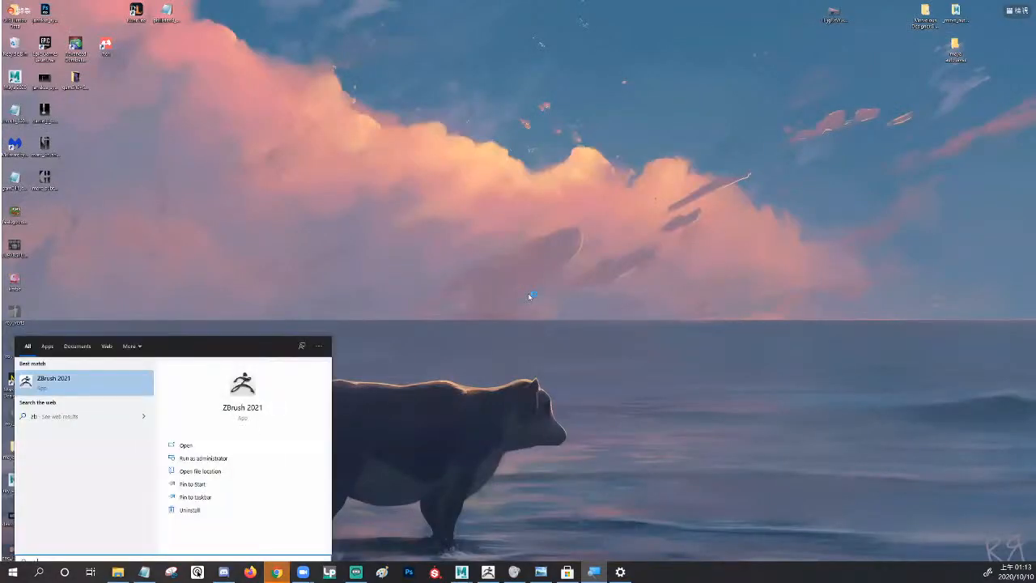
key(Return)
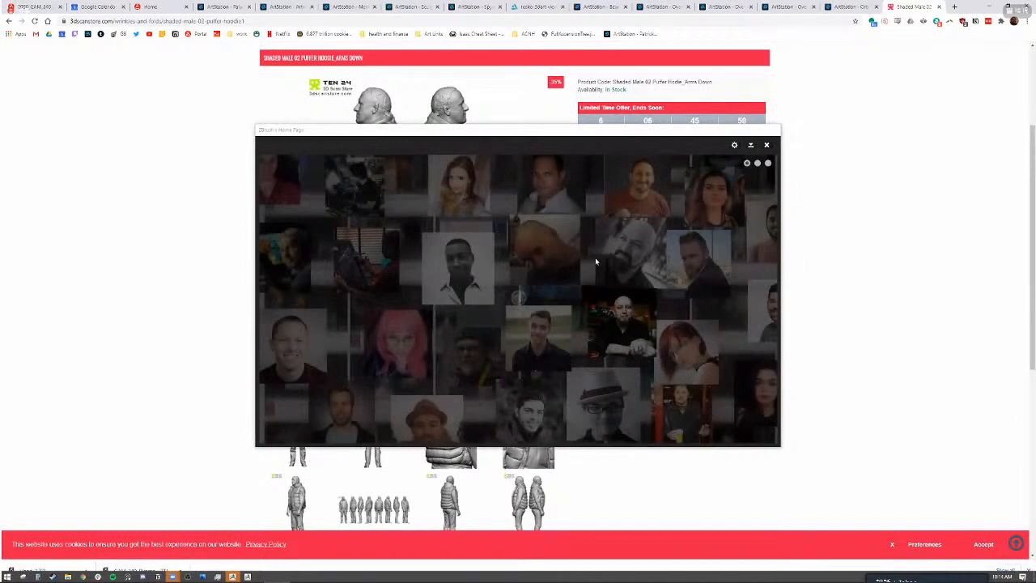
key(alt+Tab)
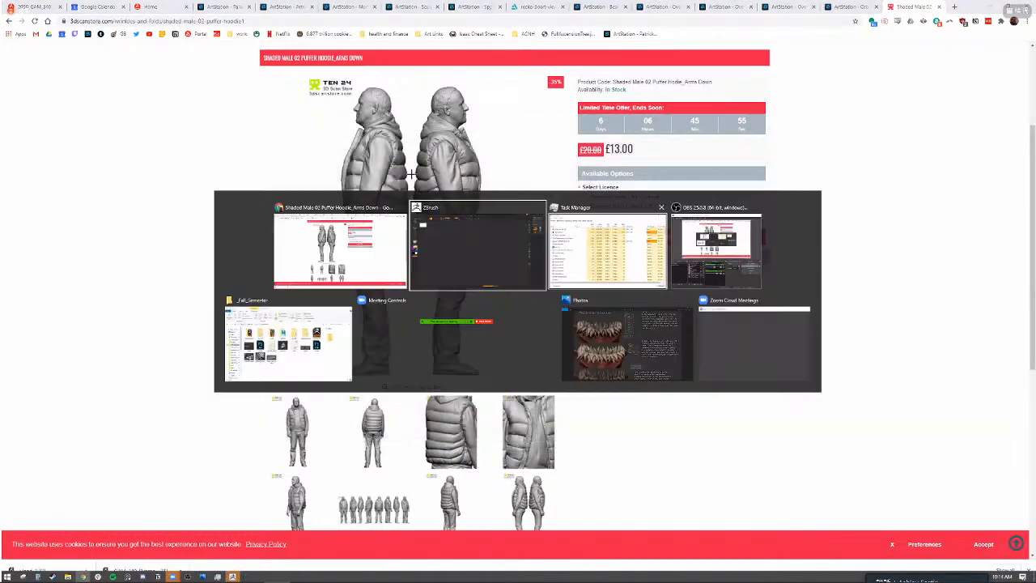
click(589, 326)
click(518, 305)
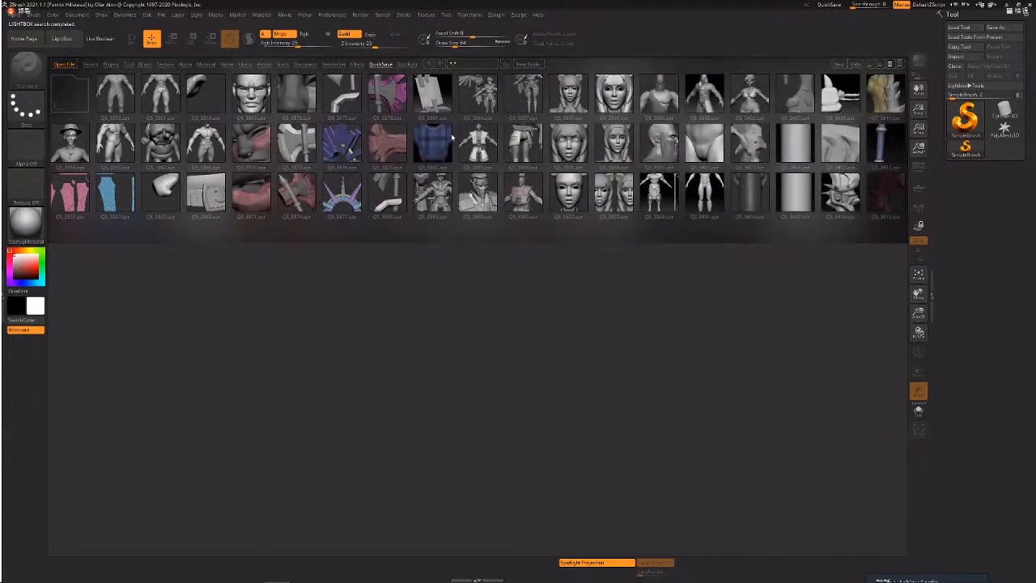
- Examine the QuickSave preferences and browse the saved QuickSave projects in LightBox
drag(614, 144, 170, 144)
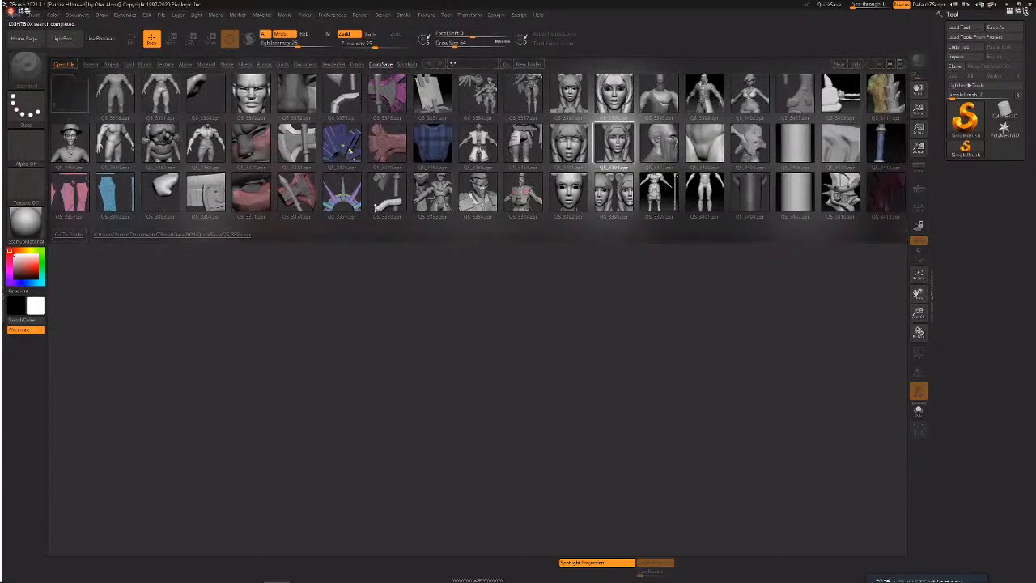
click(331, 15)
click(348, 287)
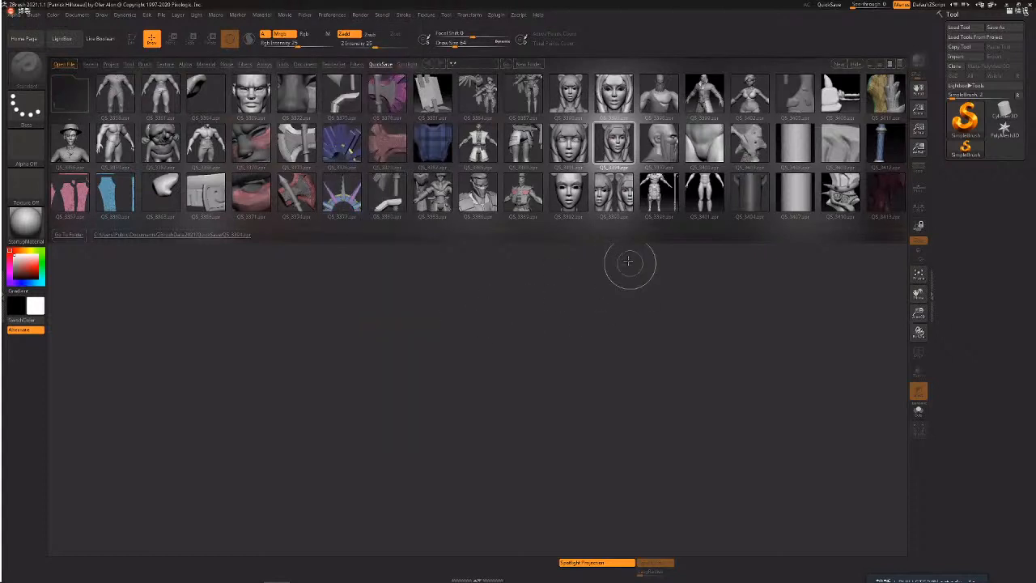
mouse_move(331, 16)
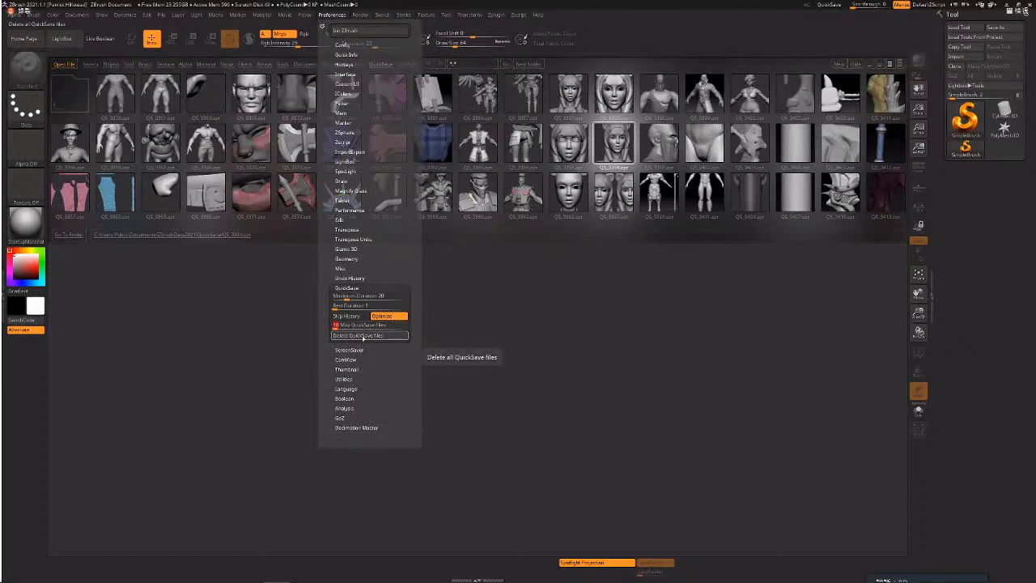
scroll(499, 170, down, 3)
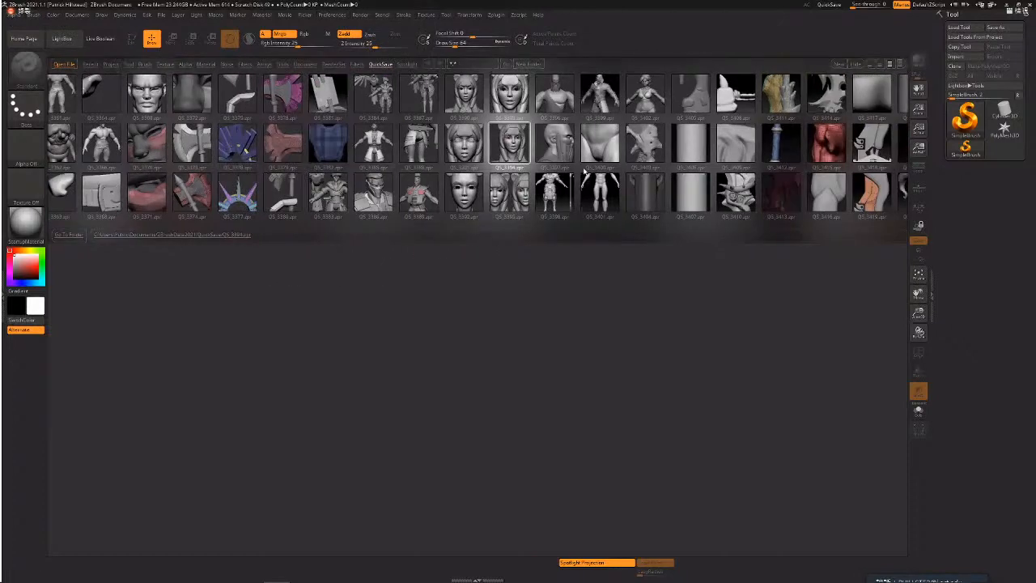
scroll(579, 169, up, 3)
scroll(414, 164, down, 12)
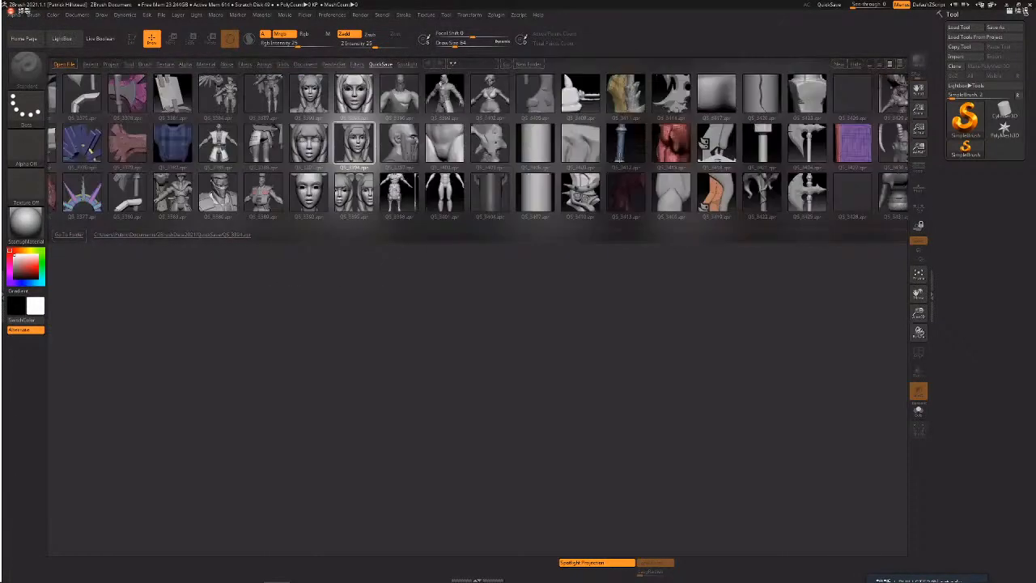
scroll(375, 201, down, 10)
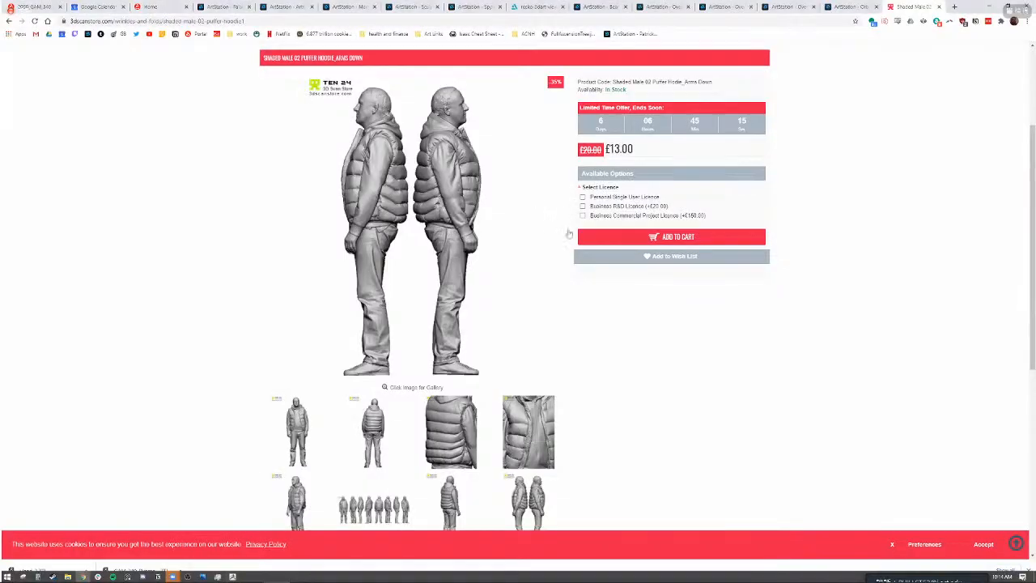
- Switch to the class discussion in Chrome and download the ZTL body file attached to the Checkin post
click(5, 5)
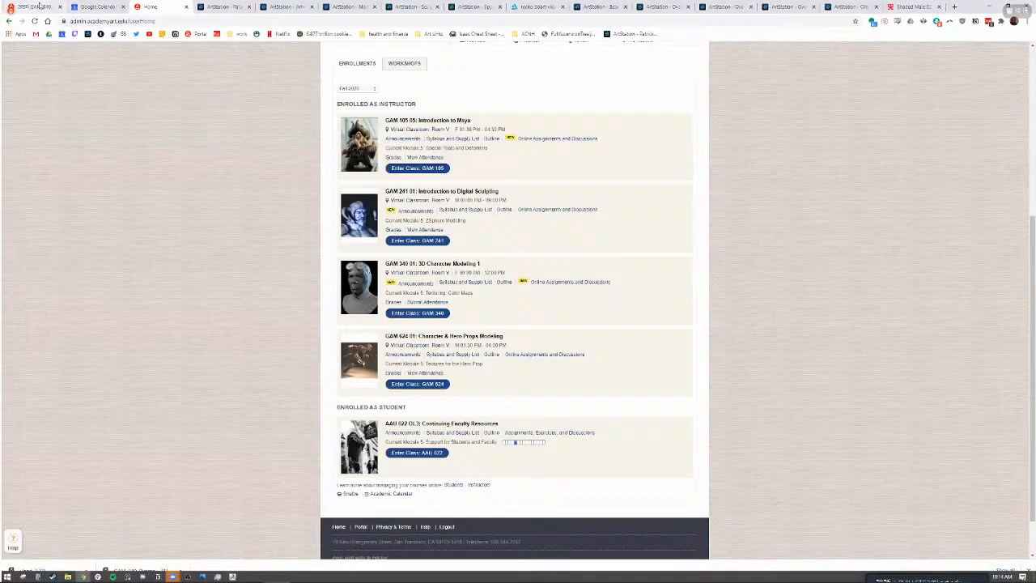
scroll(633, 259, up, 4)
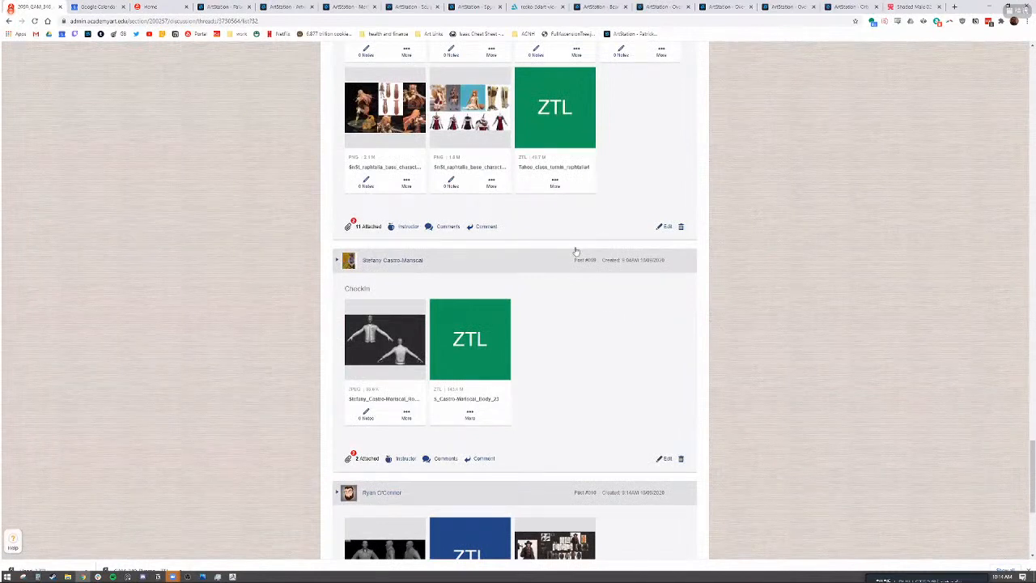
scroll(433, 279, up, 1)
scroll(470, 340, down, 2)
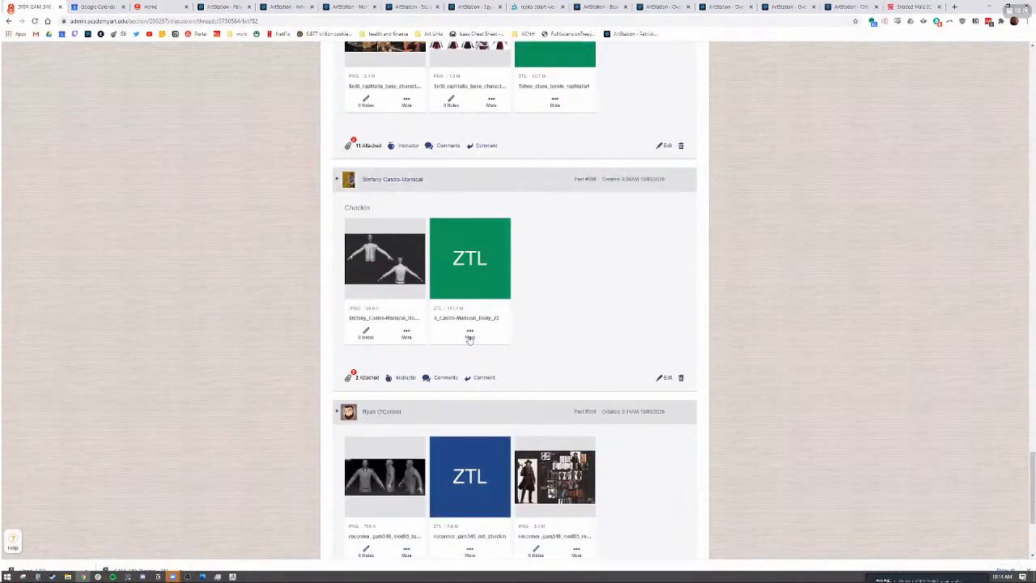
click(469, 336)
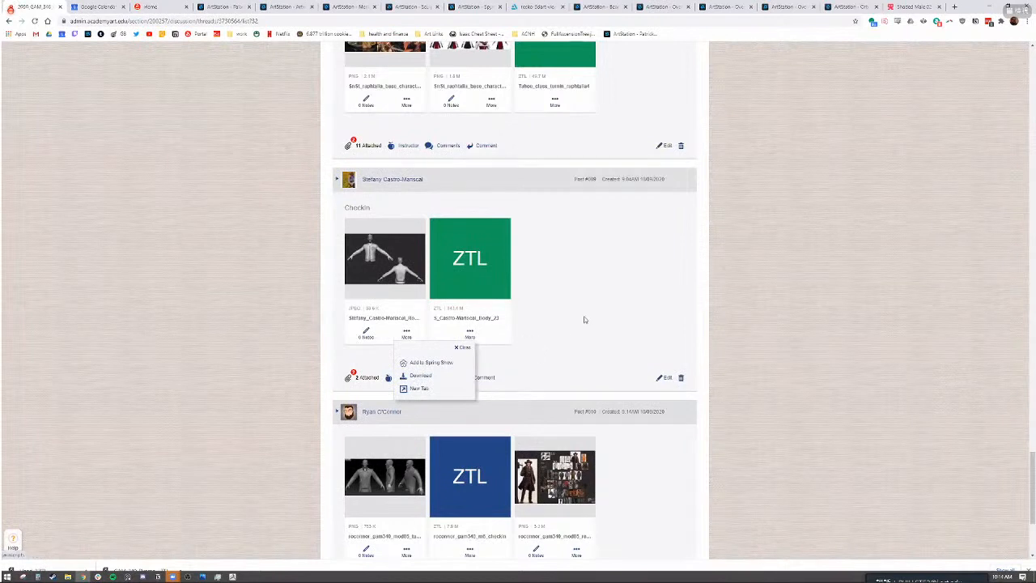
- Review the students' posted sculpts and ZTL attachments back to the first post and reload the discussion
scroll(556, 294, up, 4)
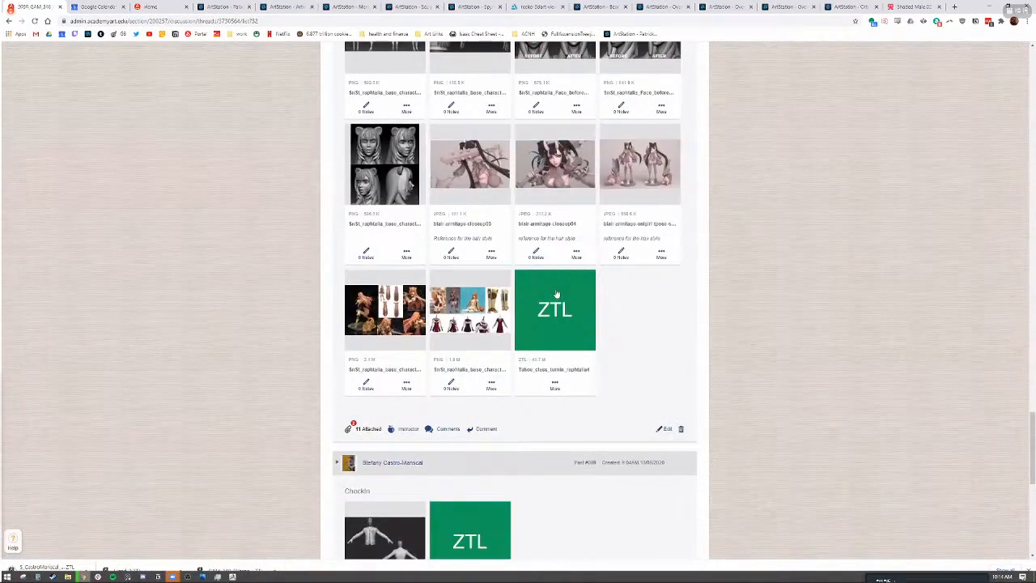
scroll(556, 294, up, 2)
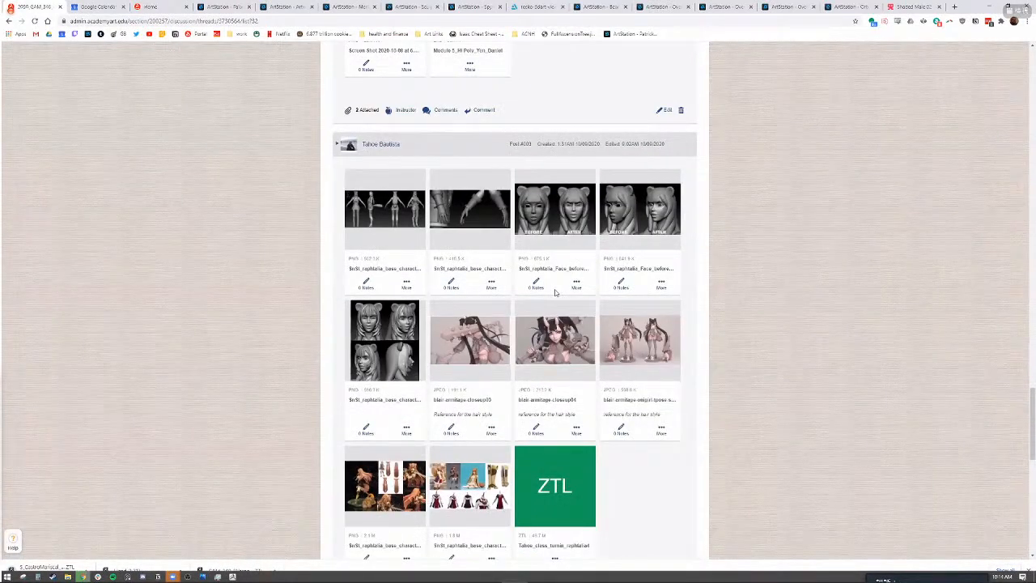
scroll(556, 293, up, 1)
scroll(555, 294, up, 6)
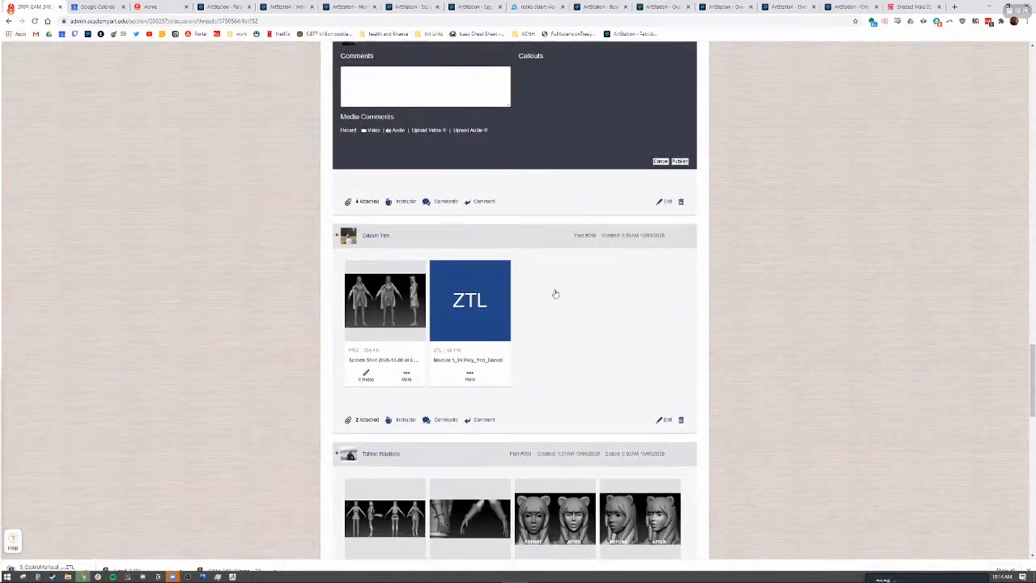
scroll(568, 301, up, 9)
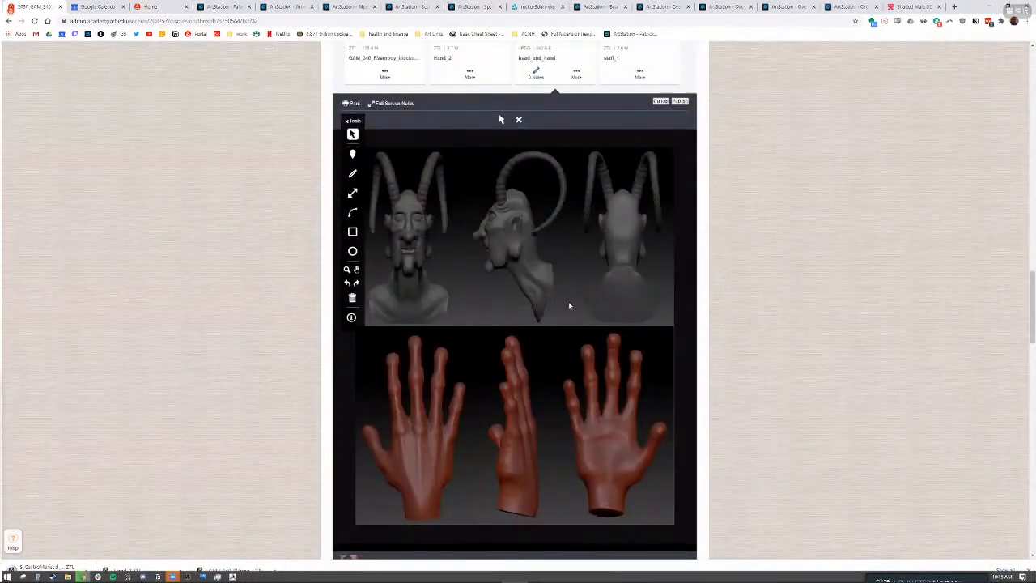
scroll(569, 306, up, 4)
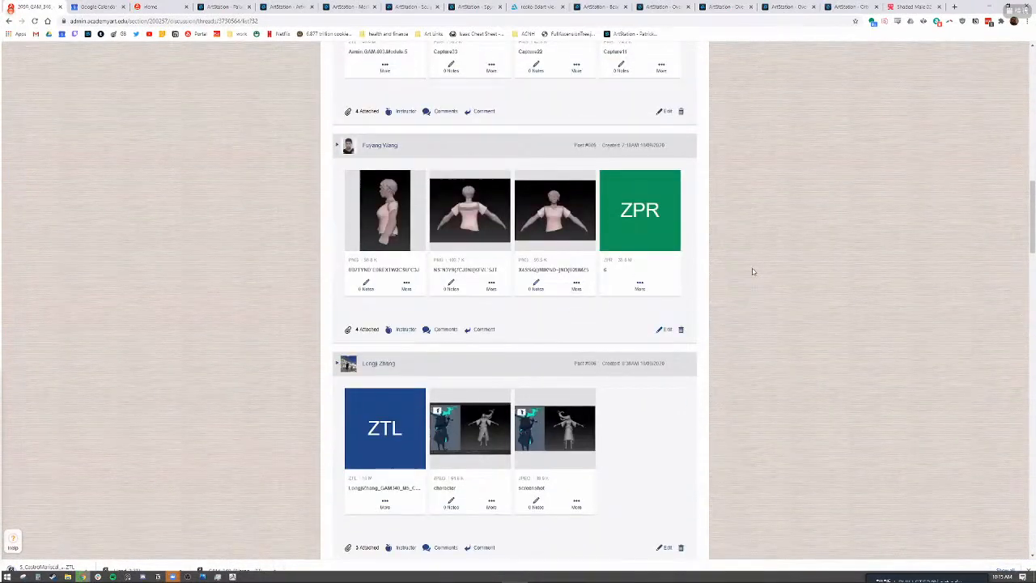
scroll(752, 268, up, 1)
scroll(483, 157, up, 2)
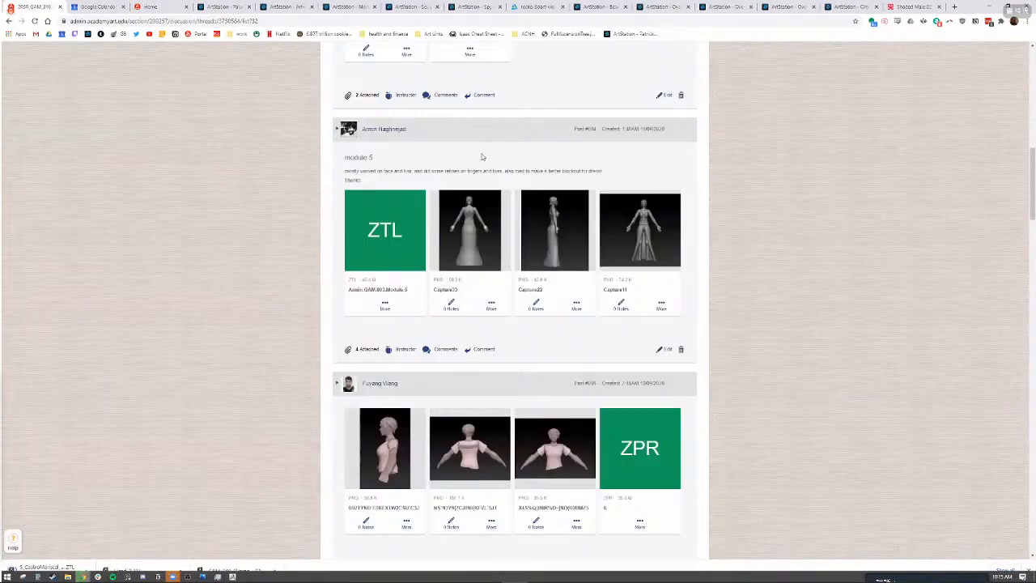
scroll(493, 163, up, 3)
scroll(839, 92, up, 3)
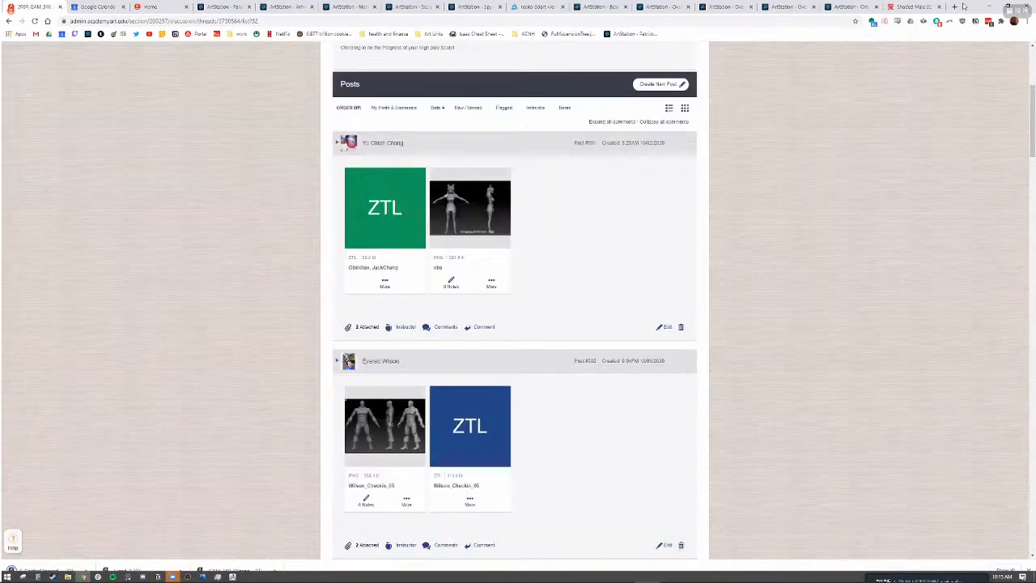
click(38, 22)
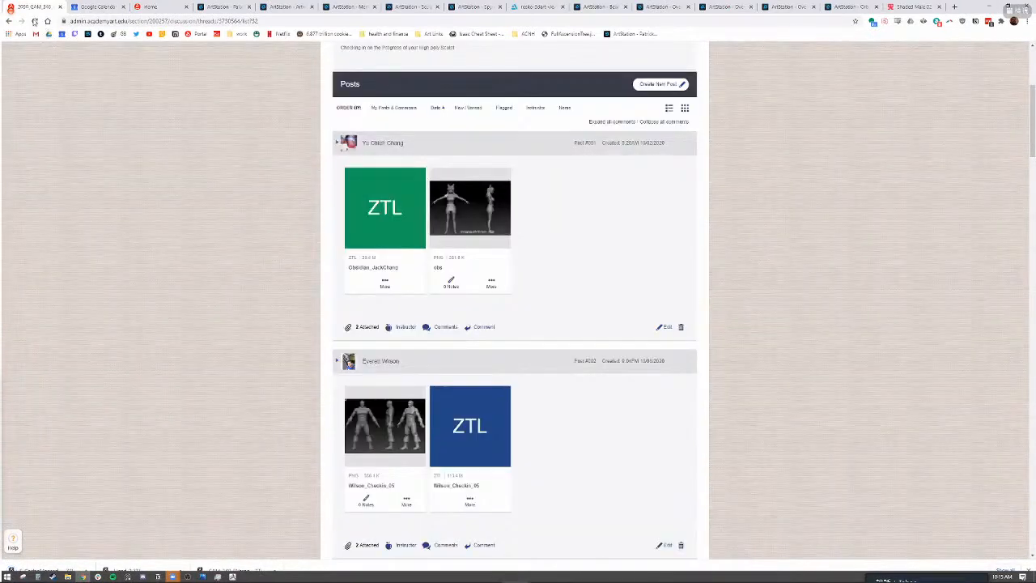
- View the Bear study on ArtStation, open its artist's profile and browse the portfolio
click(605, 5)
scroll(977, 95, up, 1)
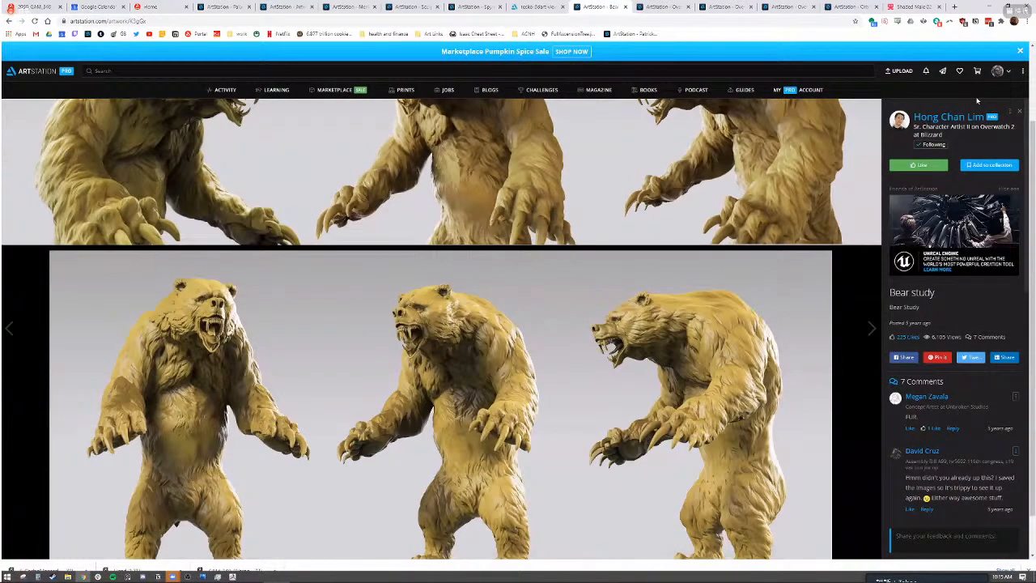
scroll(965, 120, up, 2)
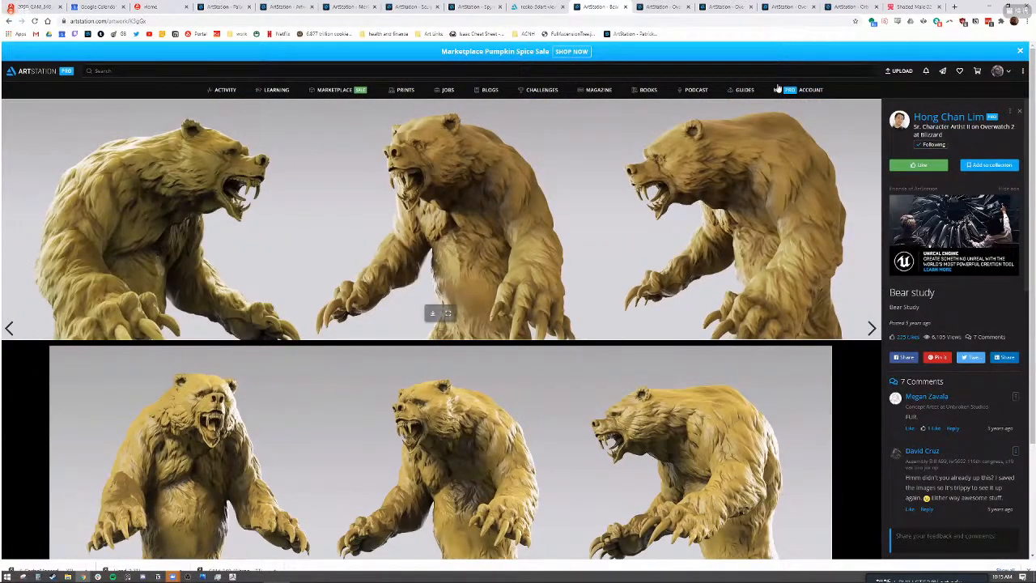
click(955, 119)
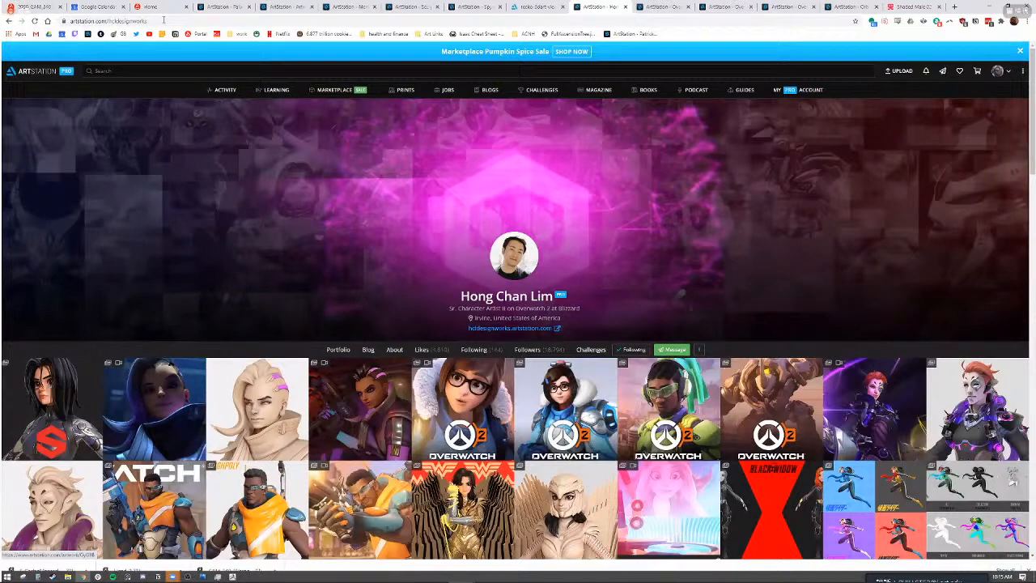
scroll(581, 266, down, 8)
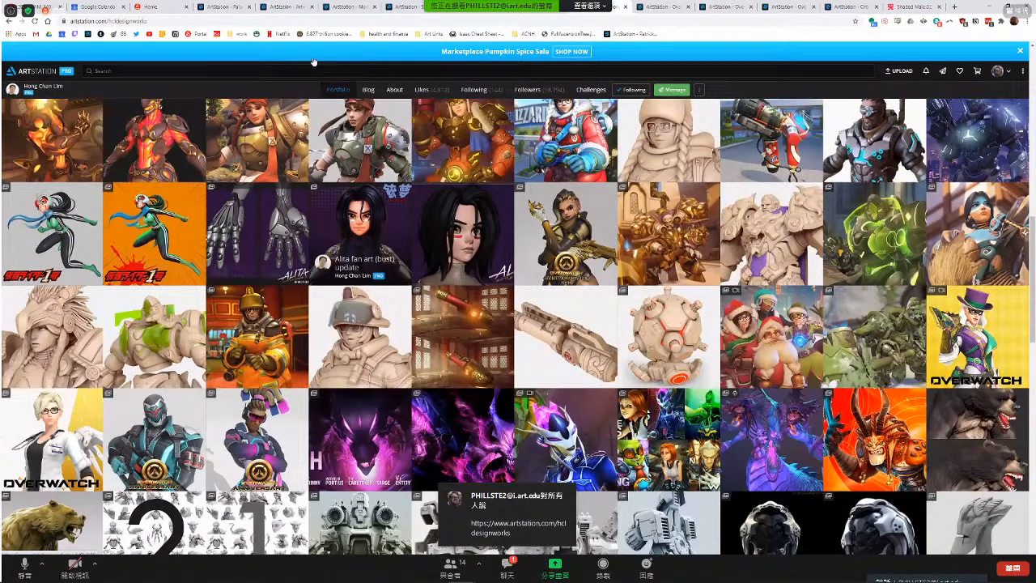
scroll(287, 74, up, 2)
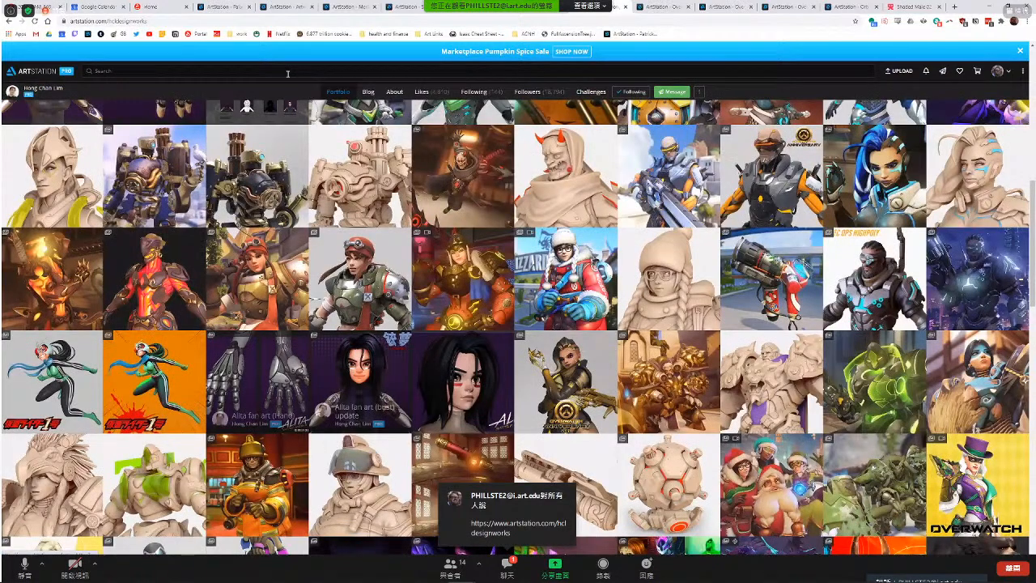
scroll(287, 74, up, 5)
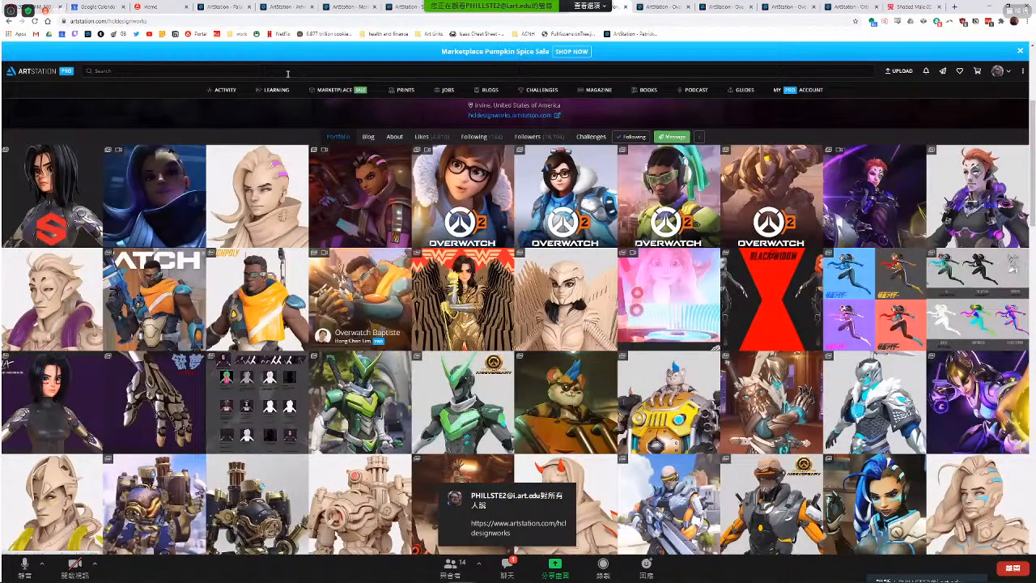
- Search ArtStation for another character artist by name, open the matching profile and browse the portfolio
click(212, 73)
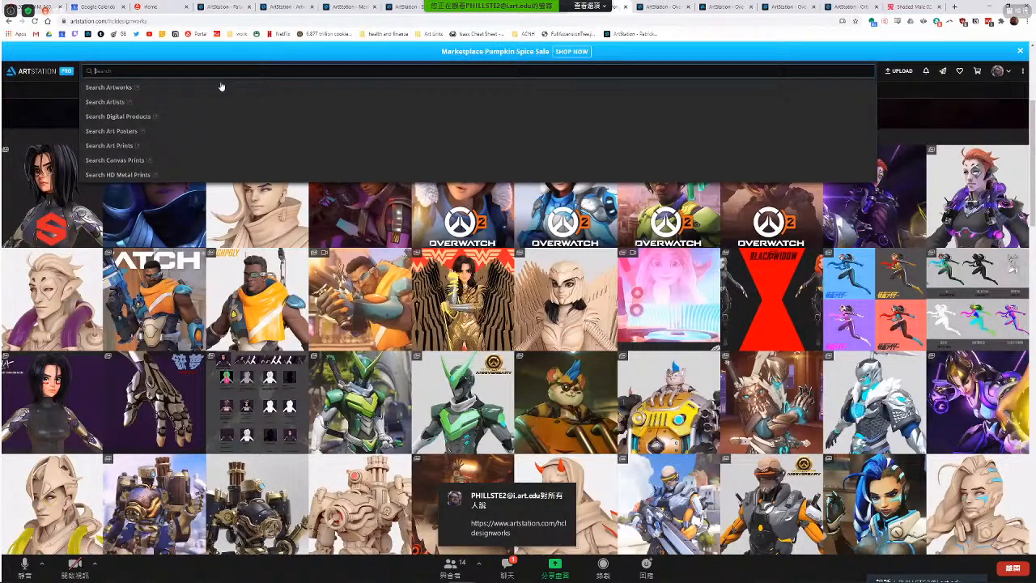
text(donald phan)
key(Down)
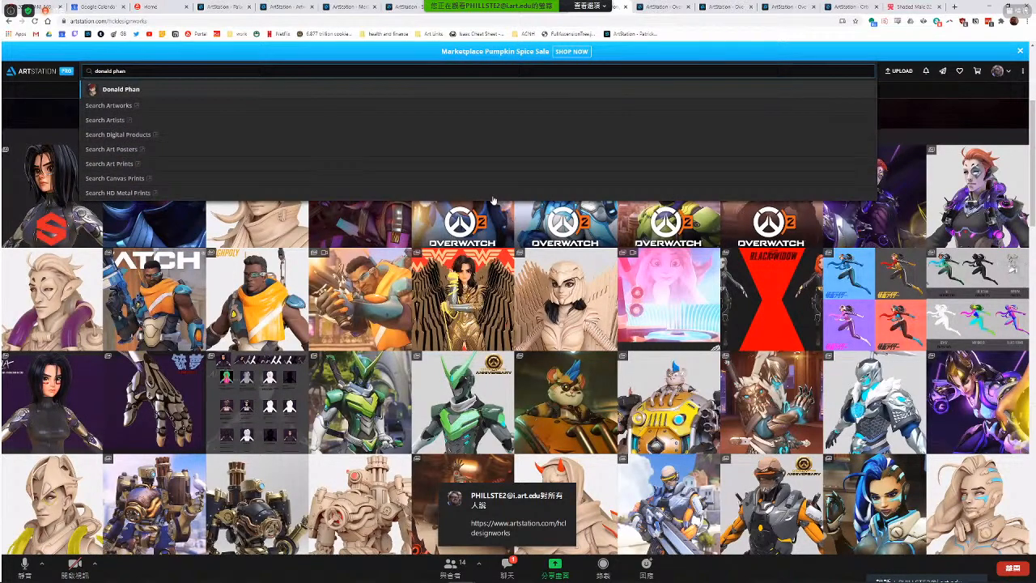
key(Return)
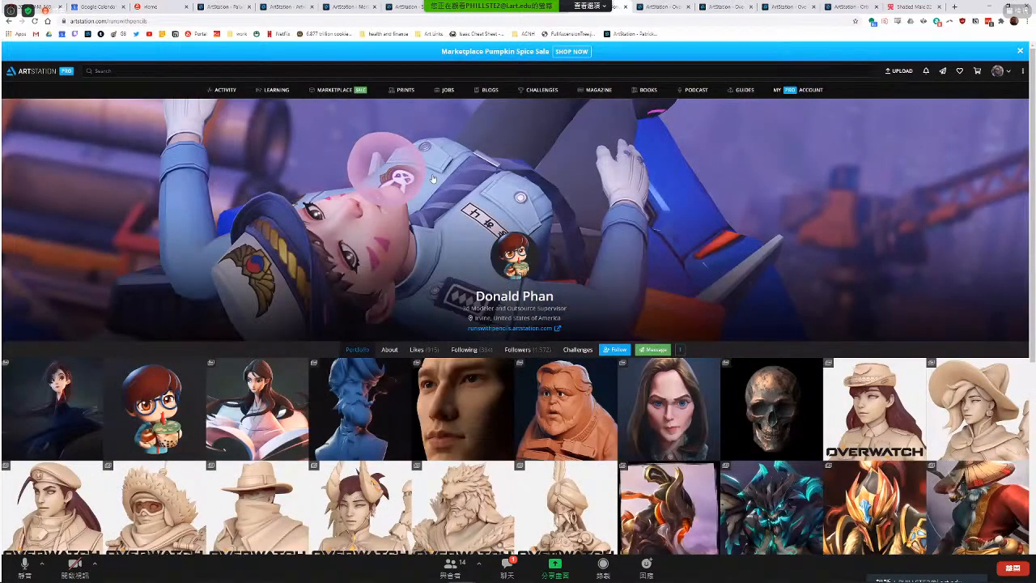
scroll(452, 196, down, 5)
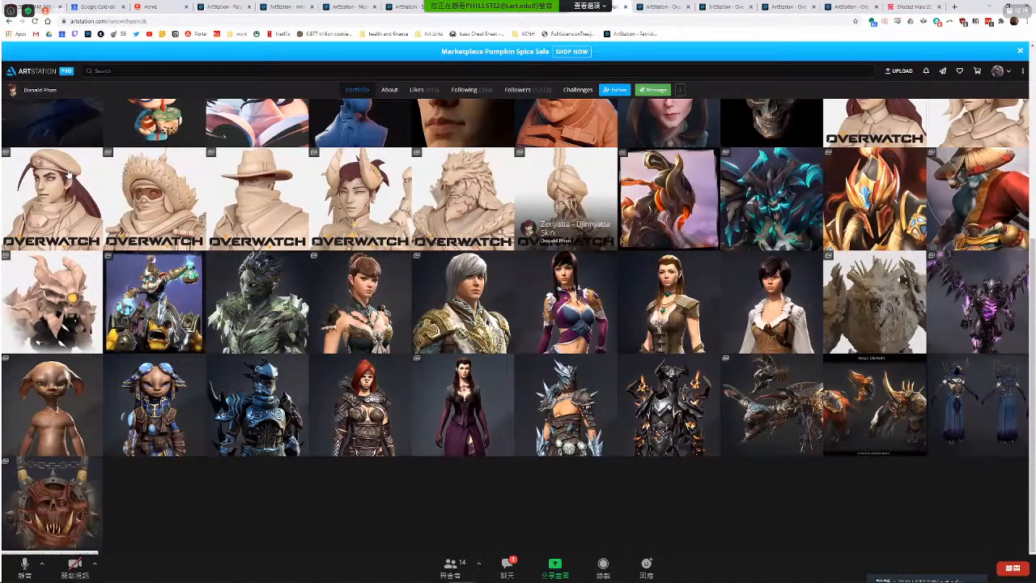
- Open the Ana - Captain Amari Skin project from the artist's portfolio and look through its high-poly and in-game images
click(598, 242)
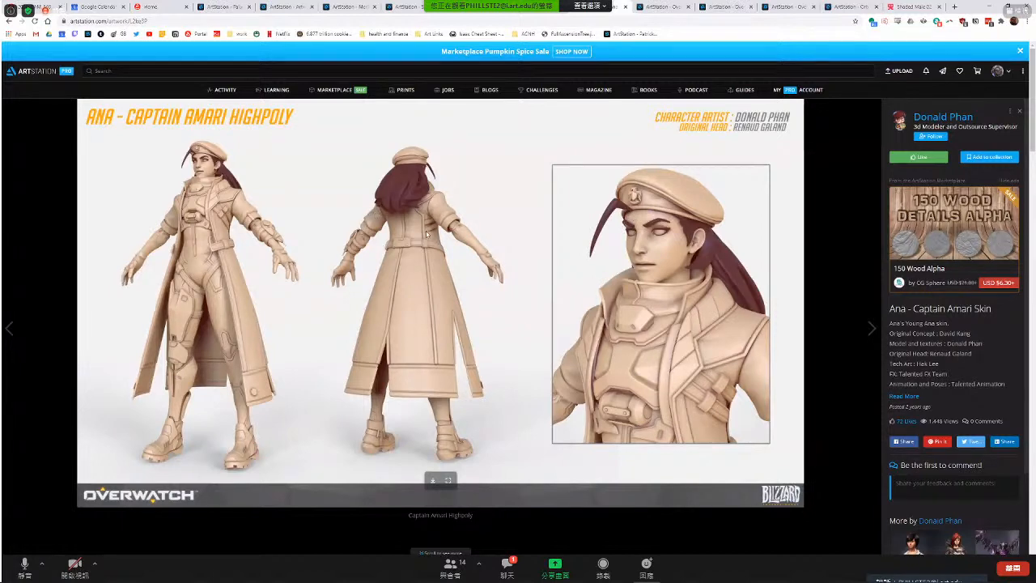
scroll(548, 287, down, 4)
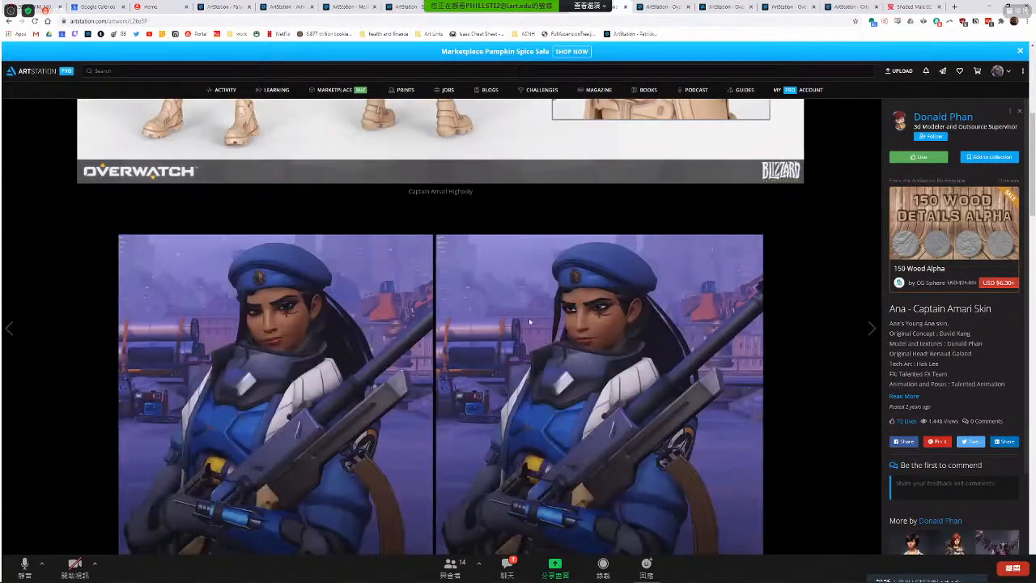
scroll(481, 421, down, 8)
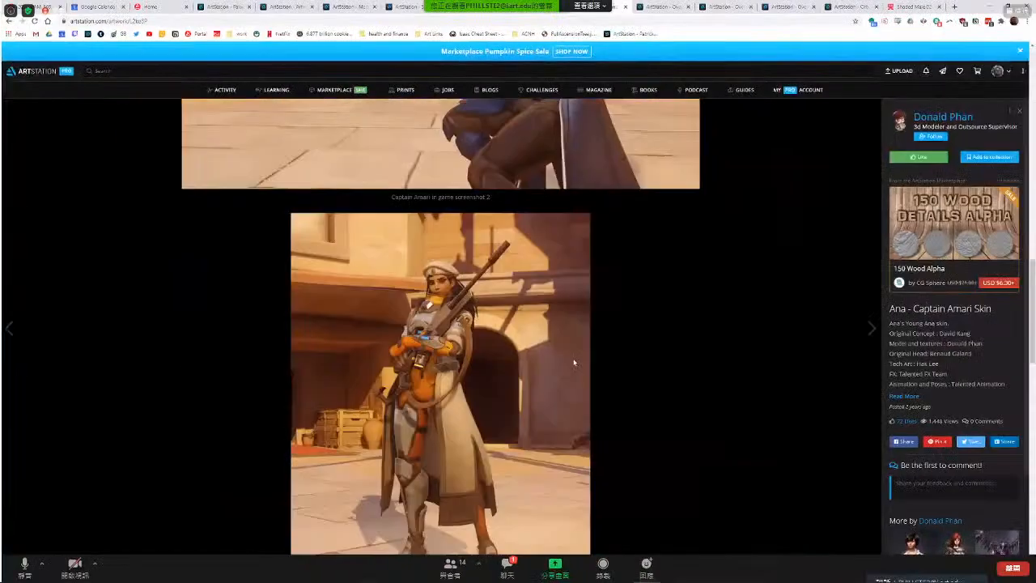
scroll(536, 253, down, 3)
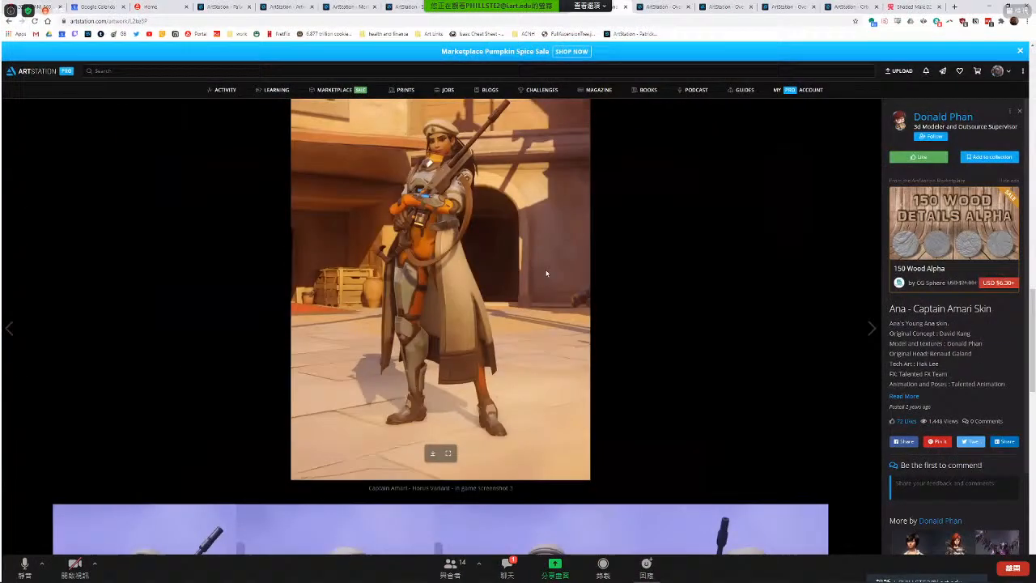
scroll(539, 268, down, 1)
scroll(501, 286, down, 1)
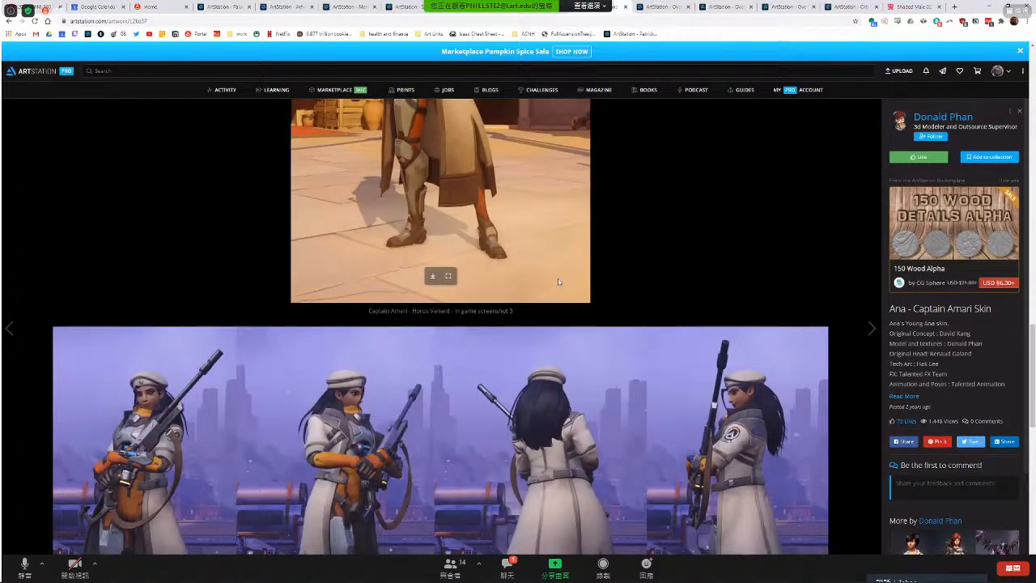
scroll(561, 289, down, 2)
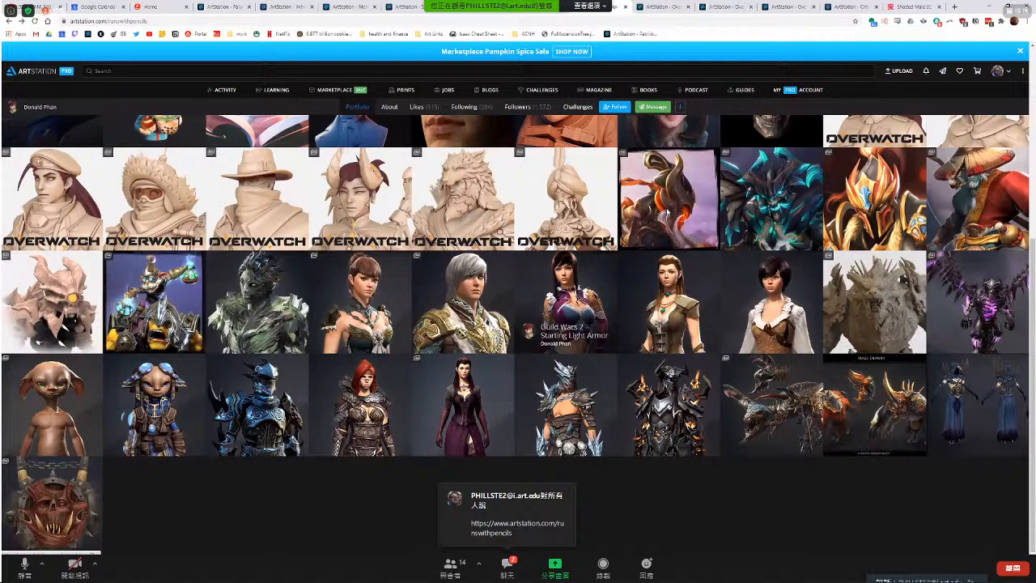
- Return to the portfolio, open the D.Va - Officer D.Va Skin project and look through its promotional and in-game screenshots
scroll(671, 208, up, 3)
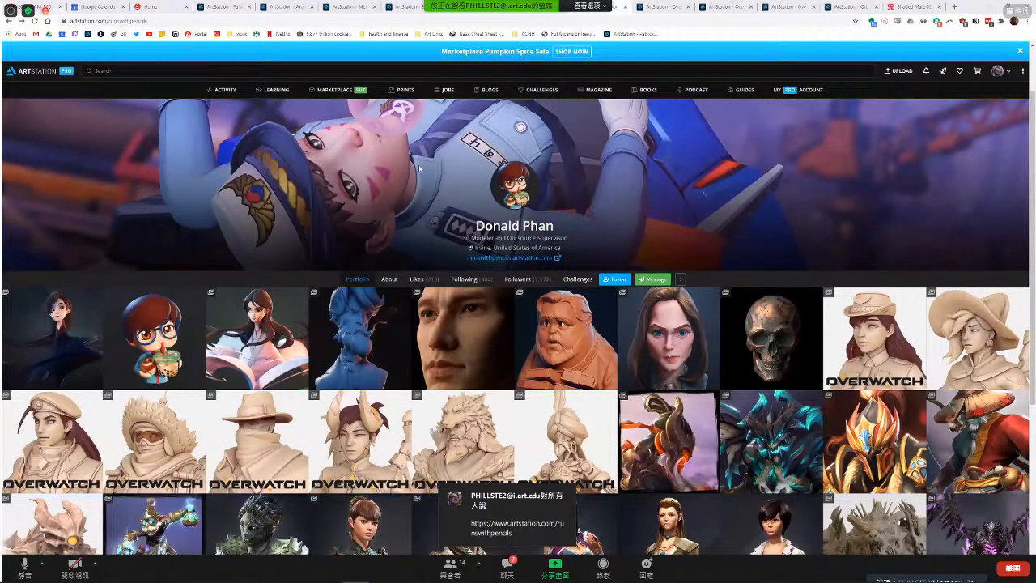
click(453, 223)
scroll(456, 227, down, 3)
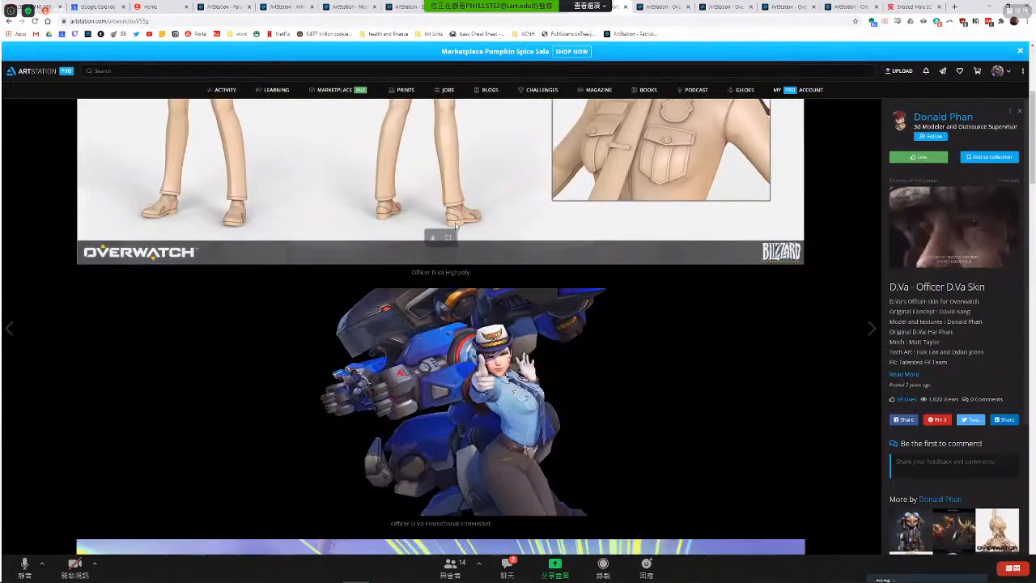
scroll(344, 140, down, 4)
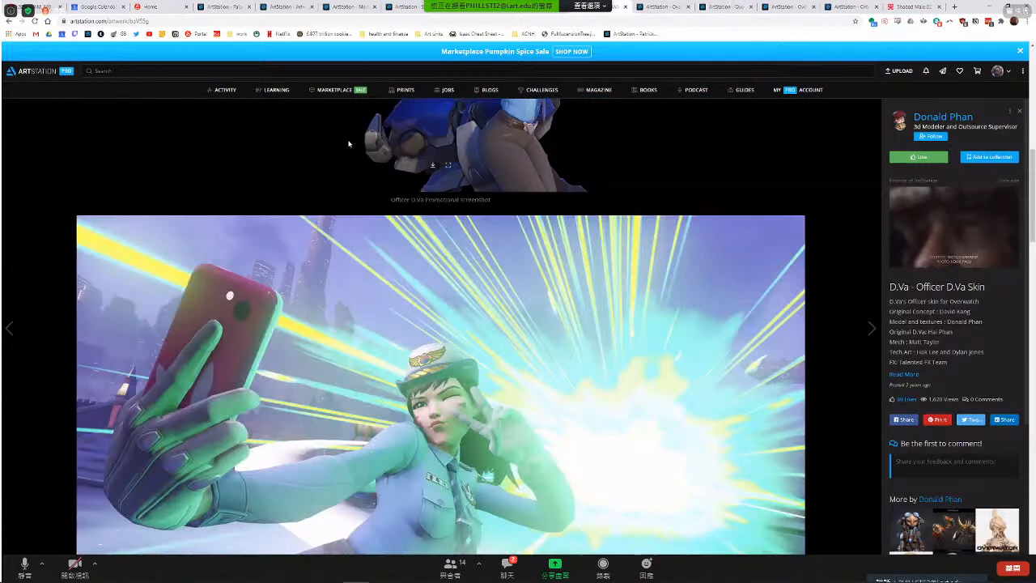
scroll(349, 161, down, 4)
scroll(364, 225, down, 4)
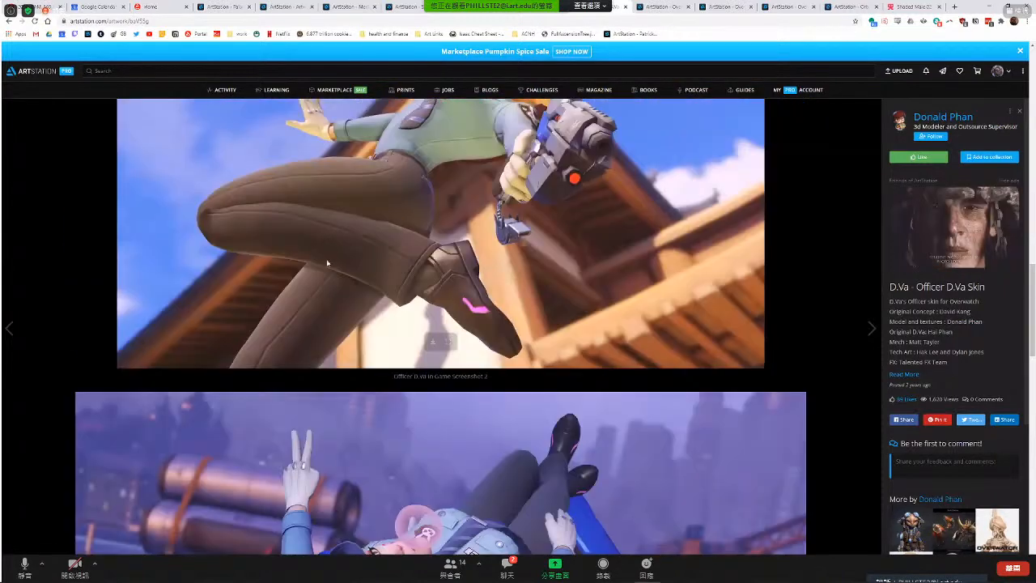
scroll(328, 313, down, 7)
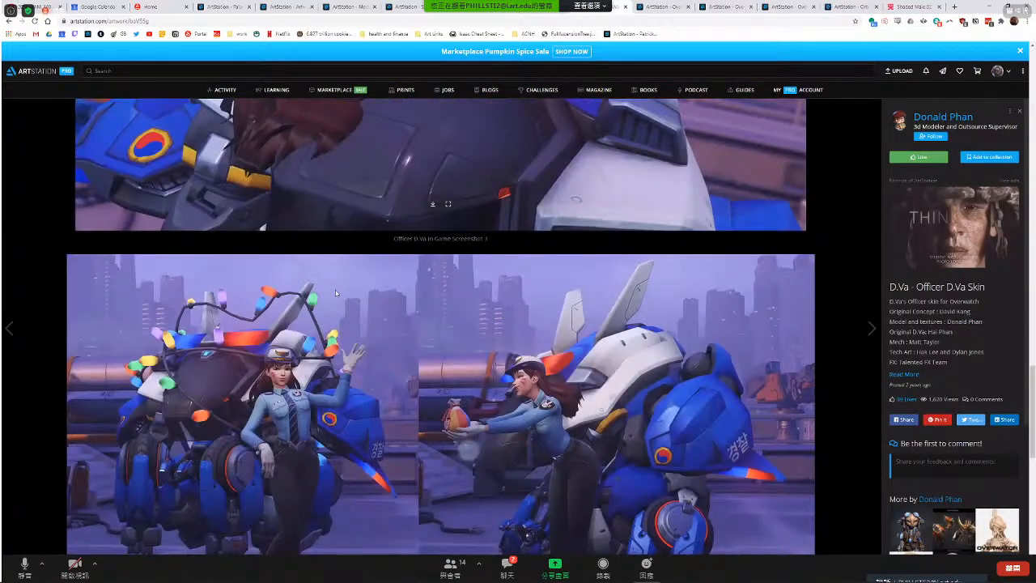
- Examine the Officer D.Va mech screenshots, view the high-poly sheet at full size and close that image
scroll(324, 305, up, 2)
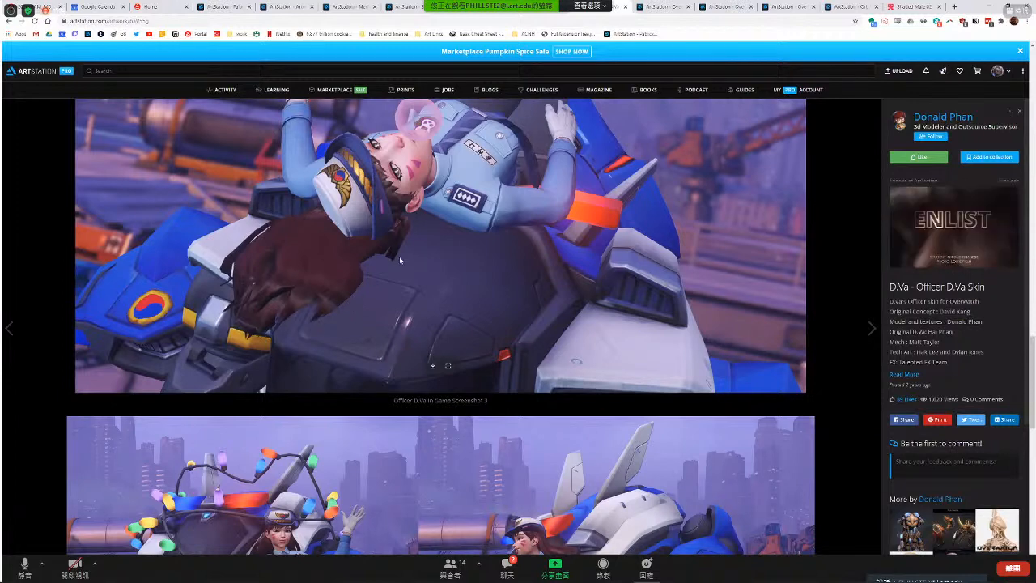
scroll(491, 300, down, 3)
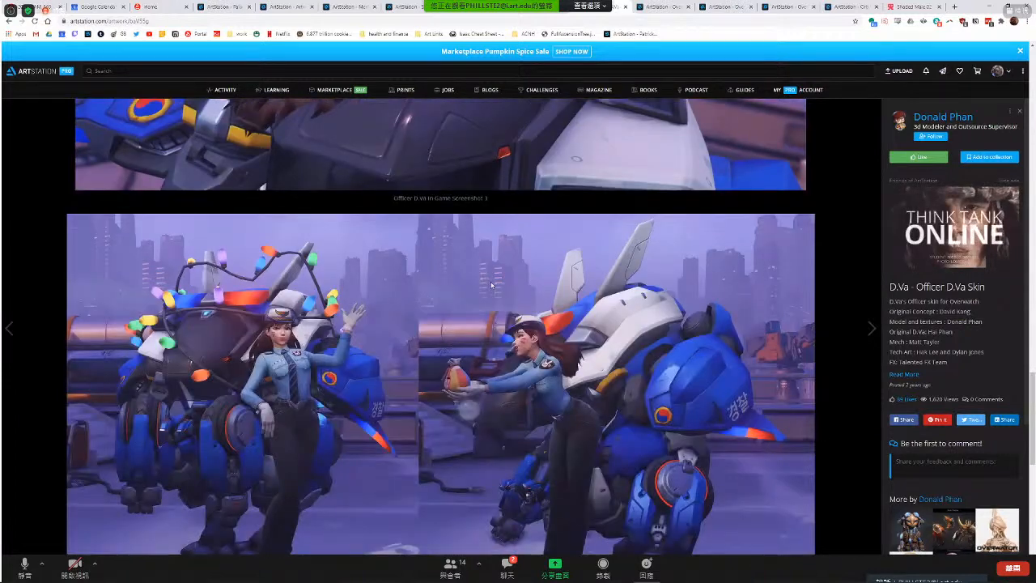
scroll(511, 245, down, 4)
scroll(511, 244, down, 1)
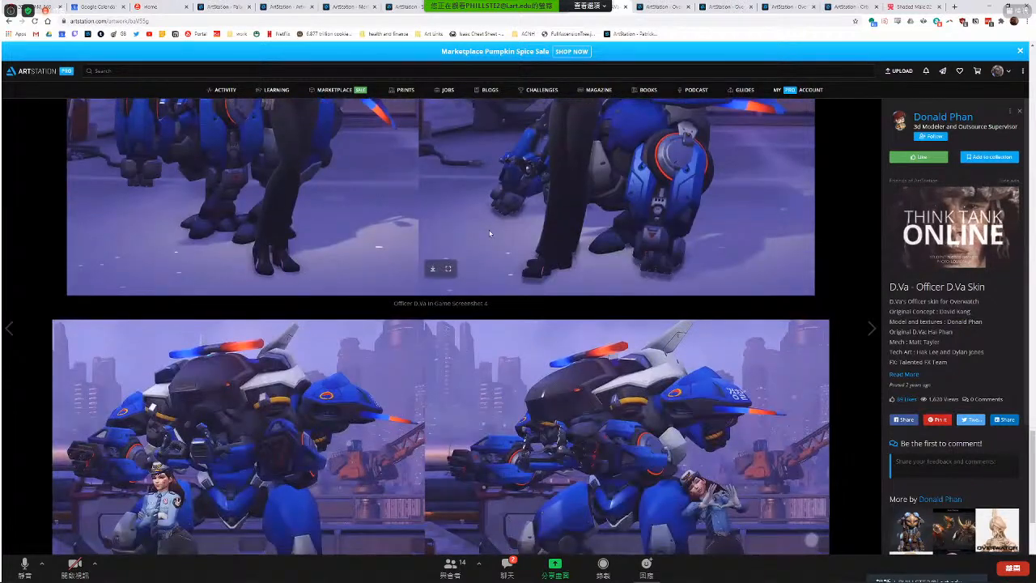
scroll(475, 235, down, 2)
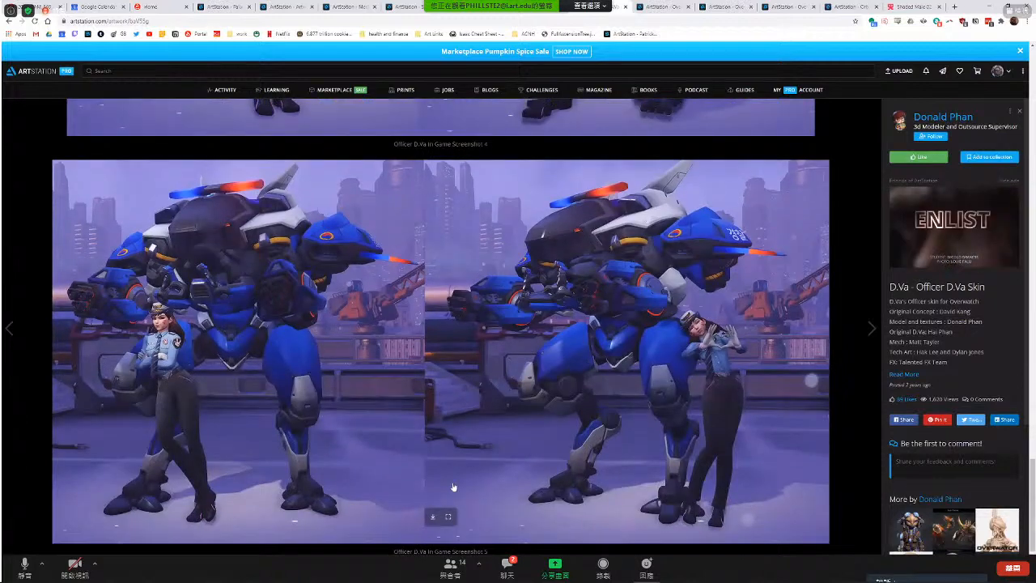
scroll(452, 477, up, 4)
scroll(409, 58, up, 4)
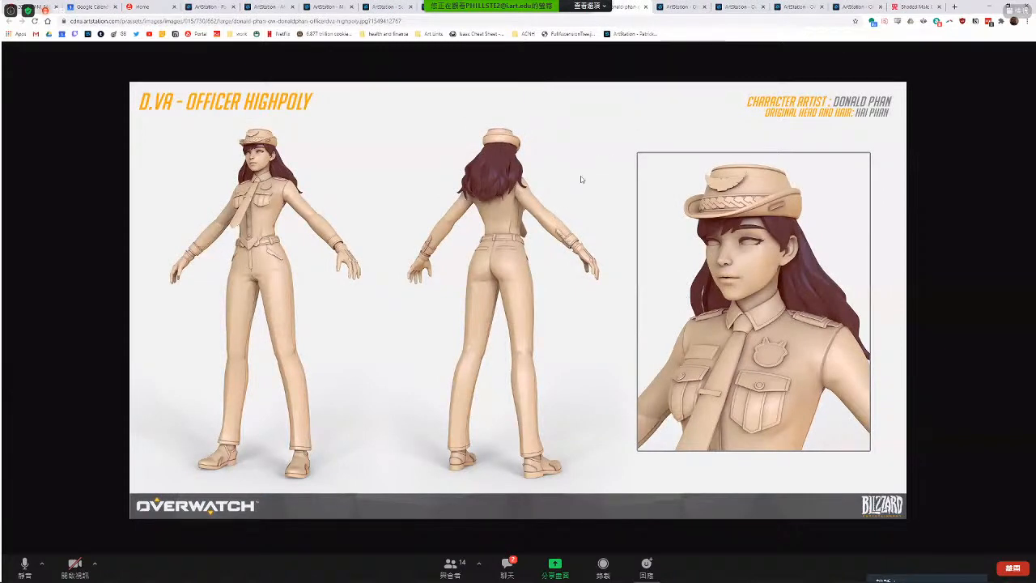
key(ctrl+w)
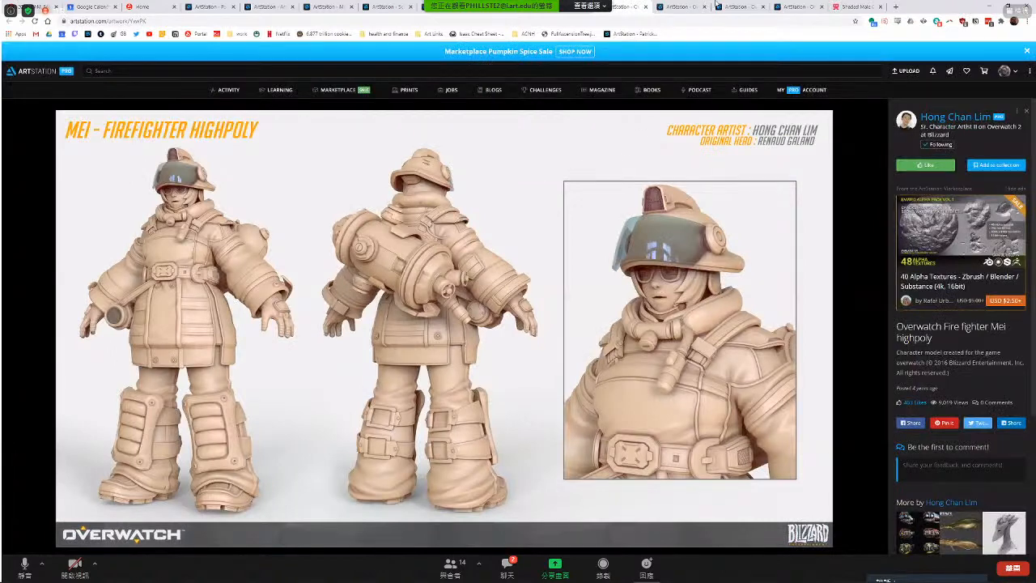
- Switch to the open Overwatch Winter Wonderland Skins project, look through its images and close it
click(720, 5)
scroll(441, 326, down, 9)
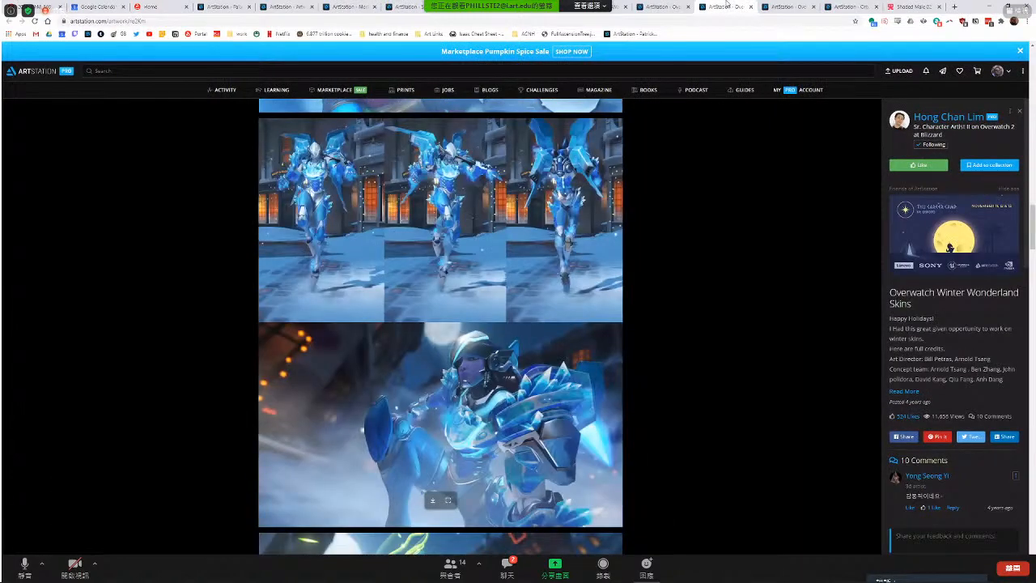
scroll(850, 44, down, 5)
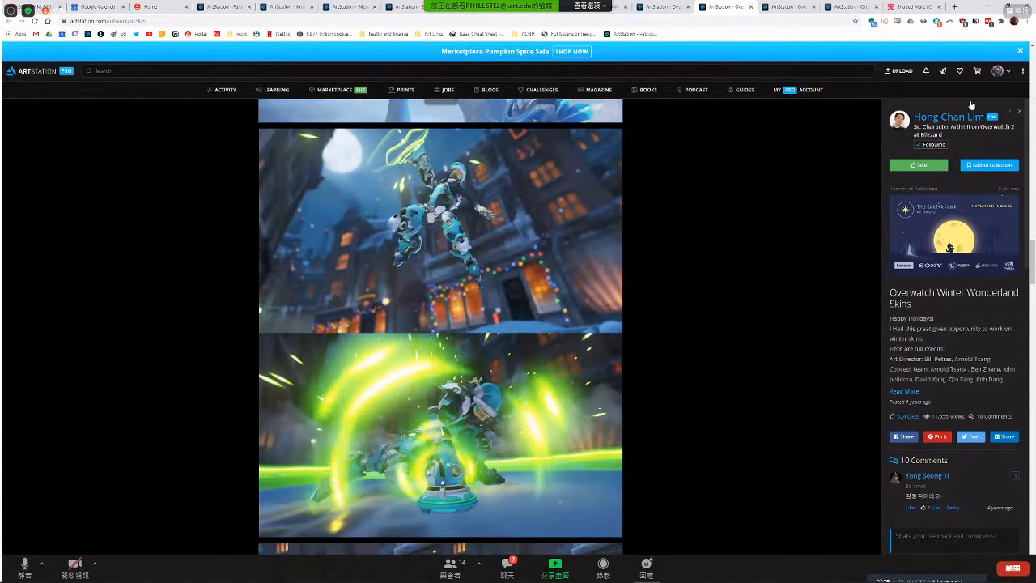
key(ctrl+w)
- Browse the liked artworks on your own ArtStation profile for stylized character references
key(ctrl+Tab)
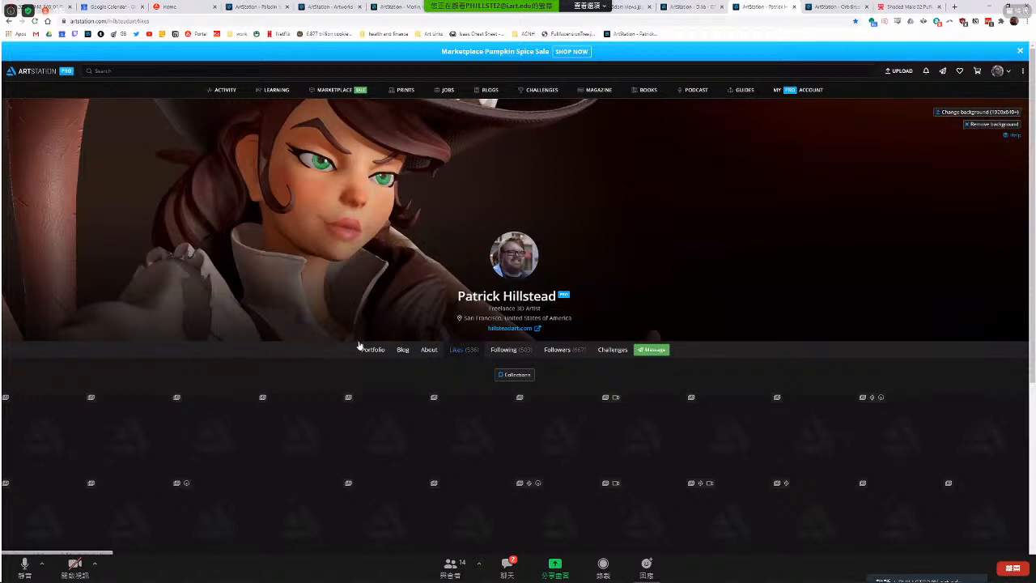
scroll(360, 346, down, 5)
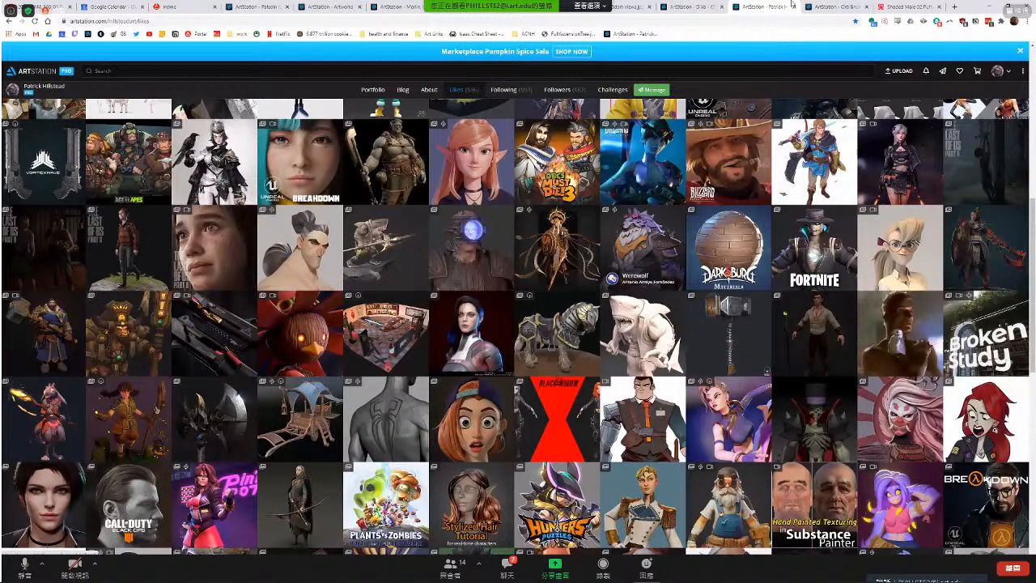
scroll(769, 123, down, 2)
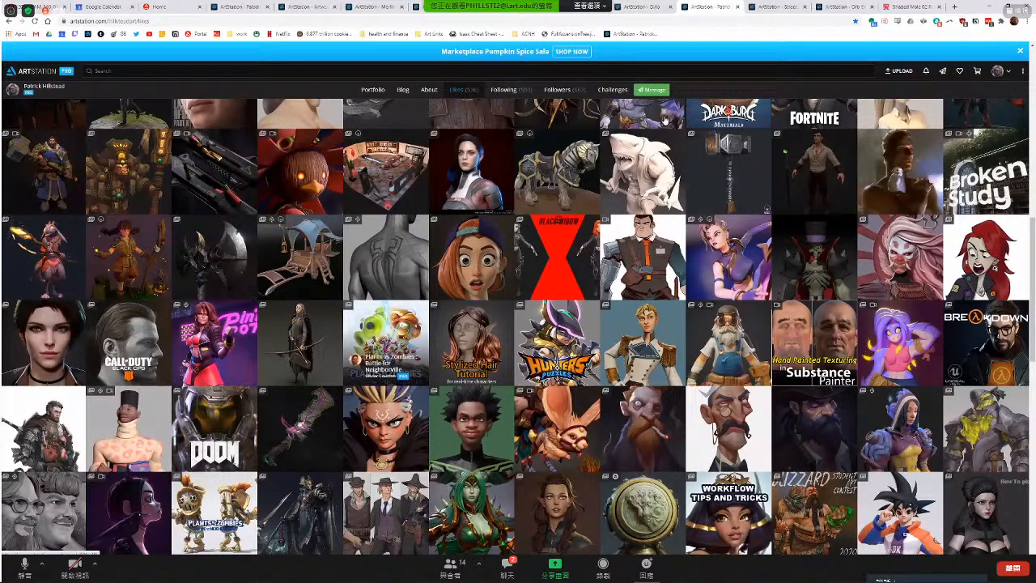
scroll(457, 293, down, 2)
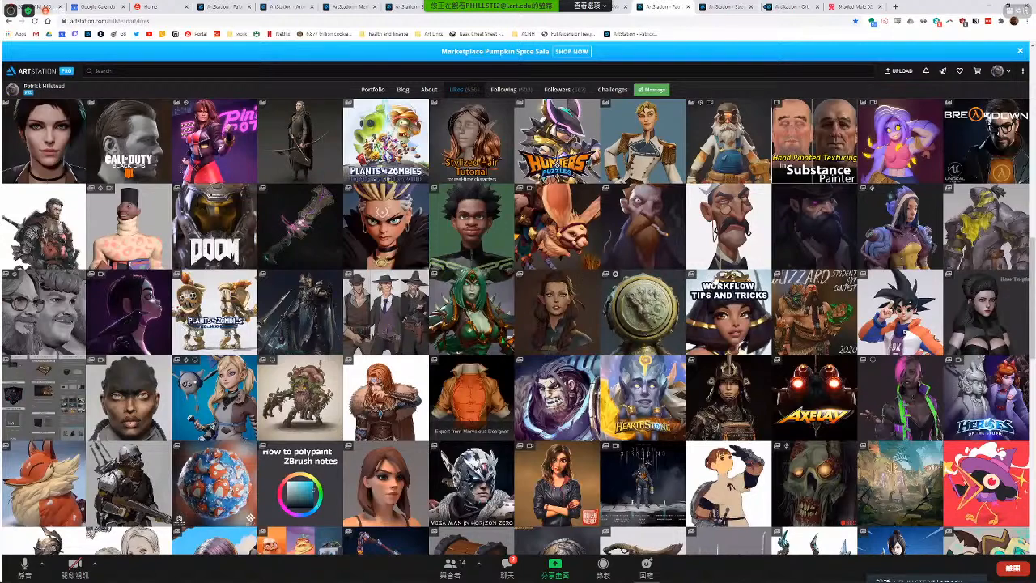
scroll(704, 283, down, 2)
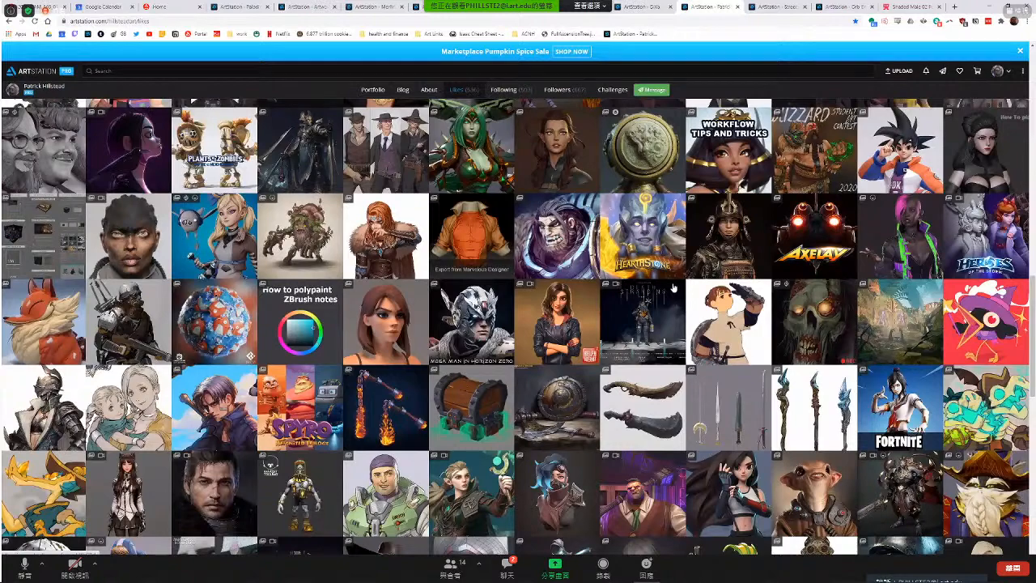
scroll(673, 287, down, 3)
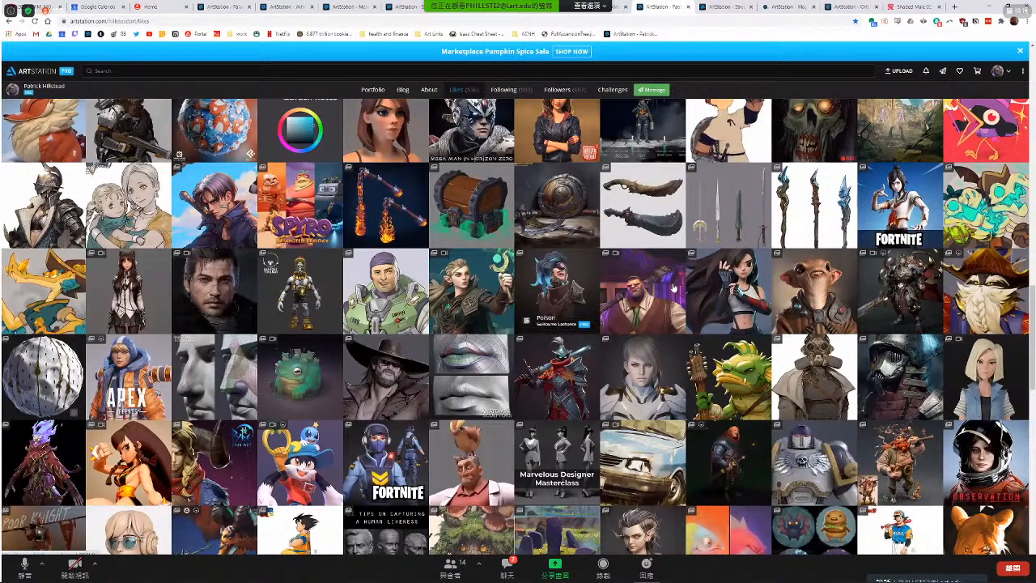
scroll(673, 287, down, 2)
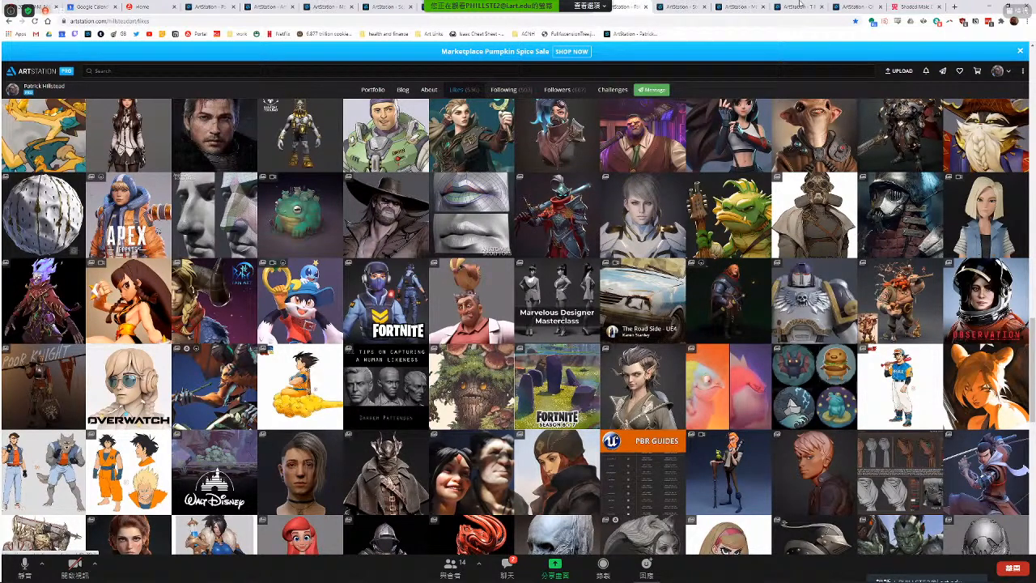
scroll(546, 178, down, 5)
- View the liked Makoto P5 artwork, switch to the standing Tifa Lockhart fan art and look through its renders
click(526, 170)
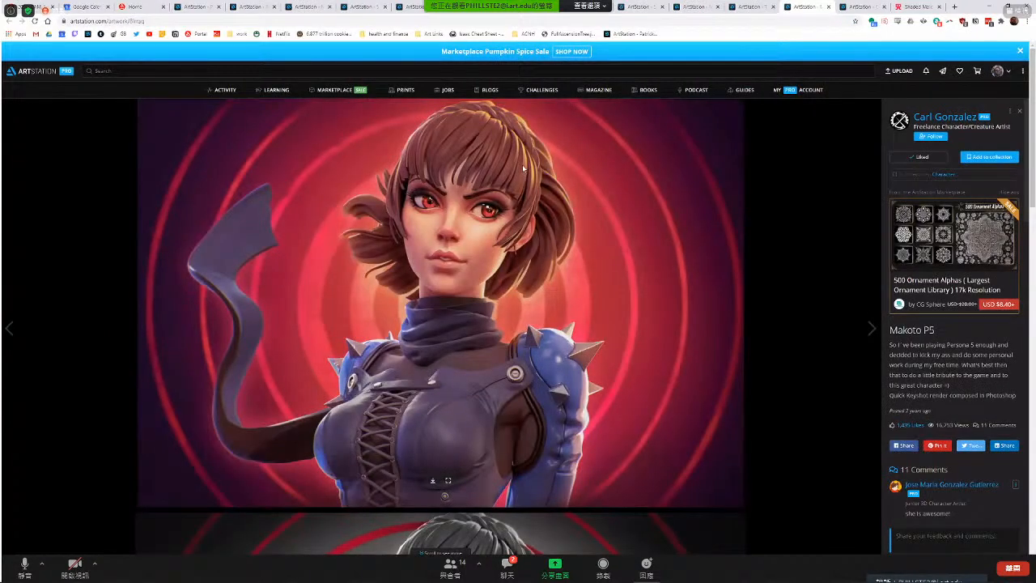
click(749, 7)
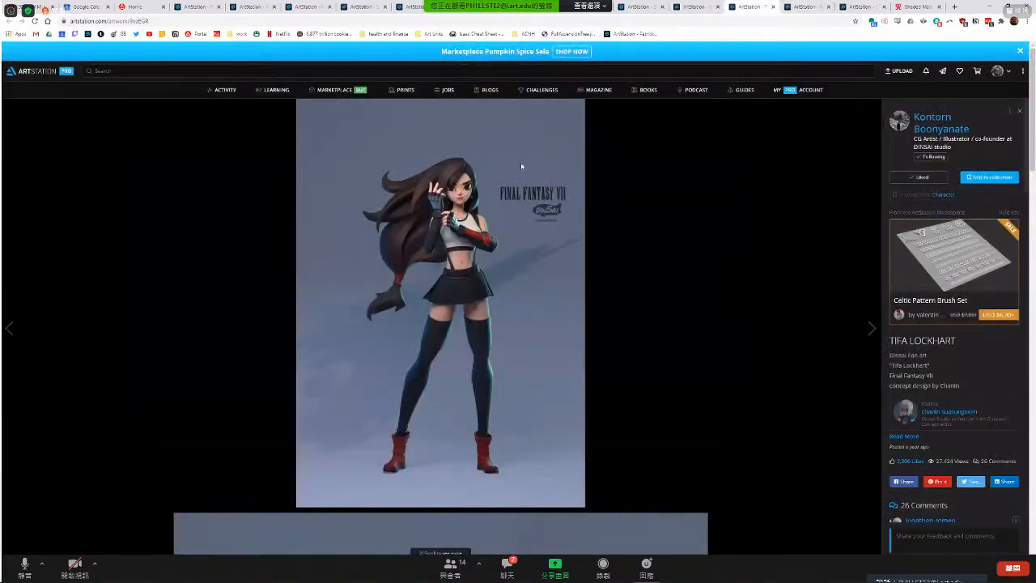
scroll(494, 183, down, 4)
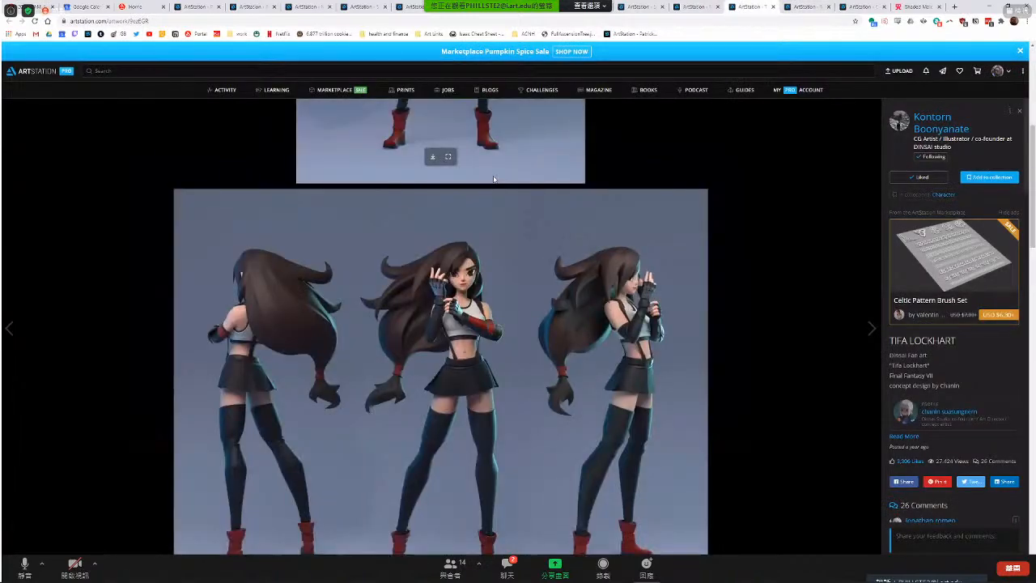
scroll(486, 182, down, 4)
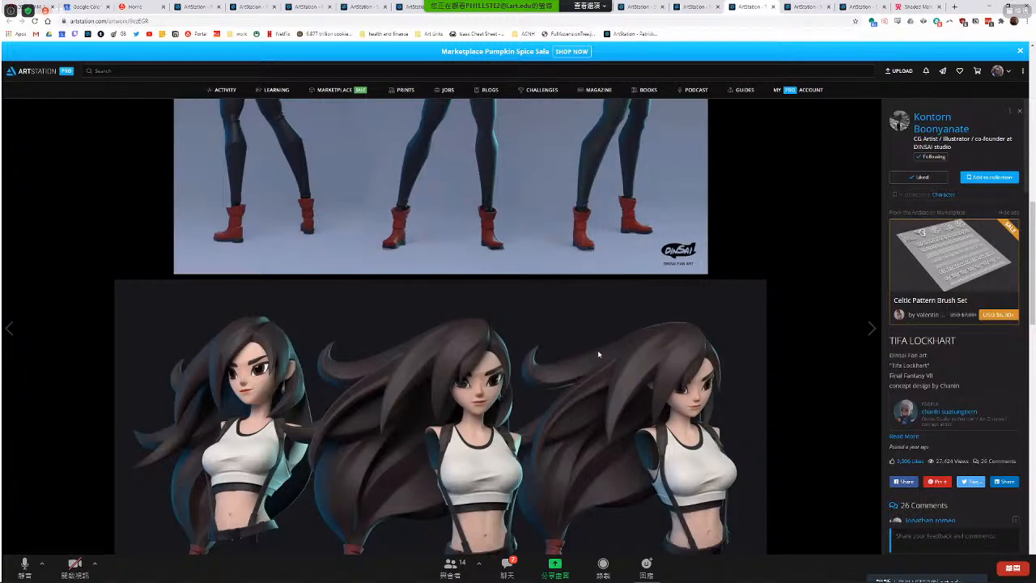
- Open the profile of the Tifa Lockhart fan art's artist and browse the portfolio
click(939, 129)
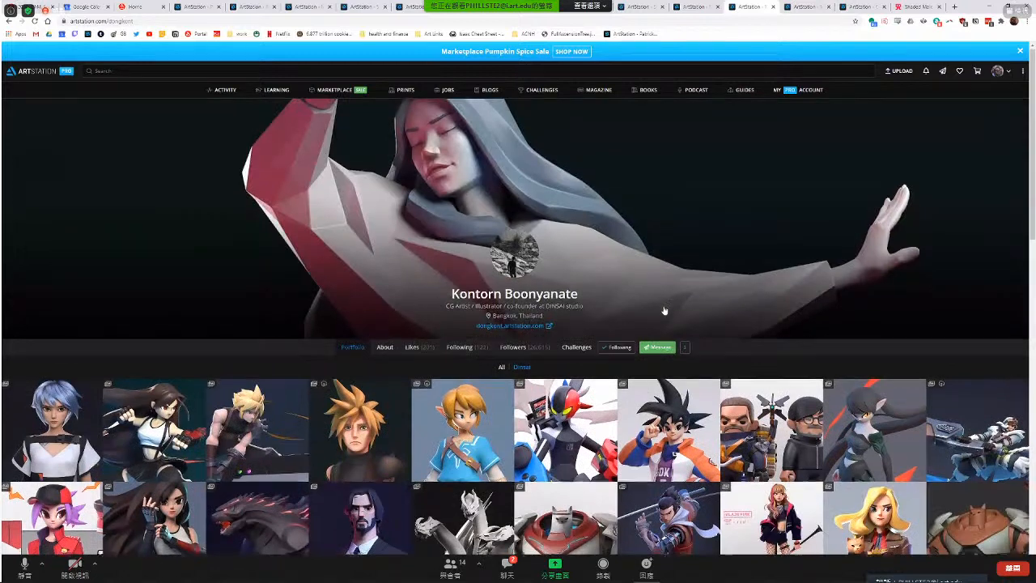
scroll(664, 307, down, 1)
scroll(664, 310, down, 2)
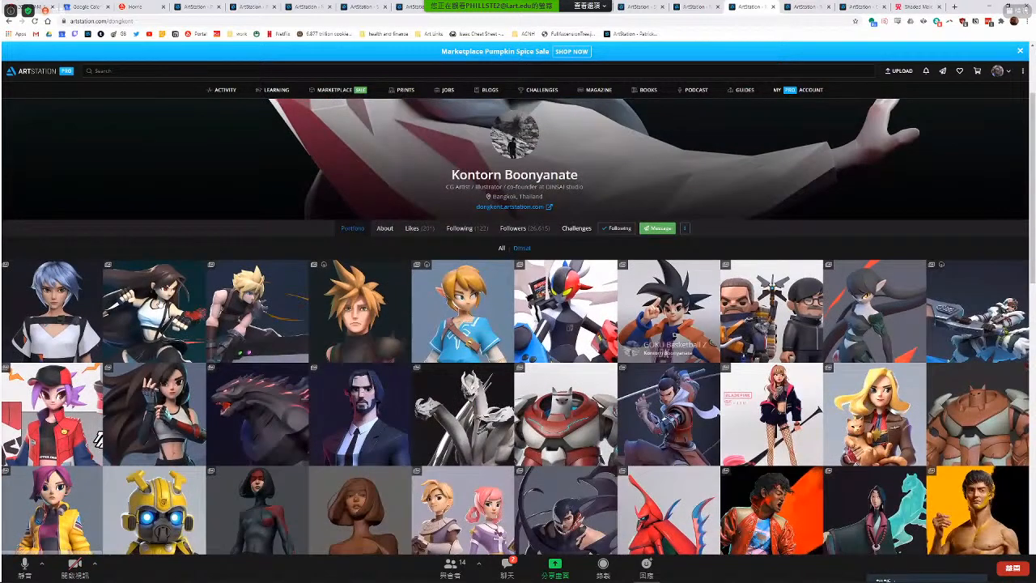
- Open the fighting-pose Tifa Lockhart project based on Final Fantasy VII Remake and examine its concept, wireframe and final renders
click(154, 311)
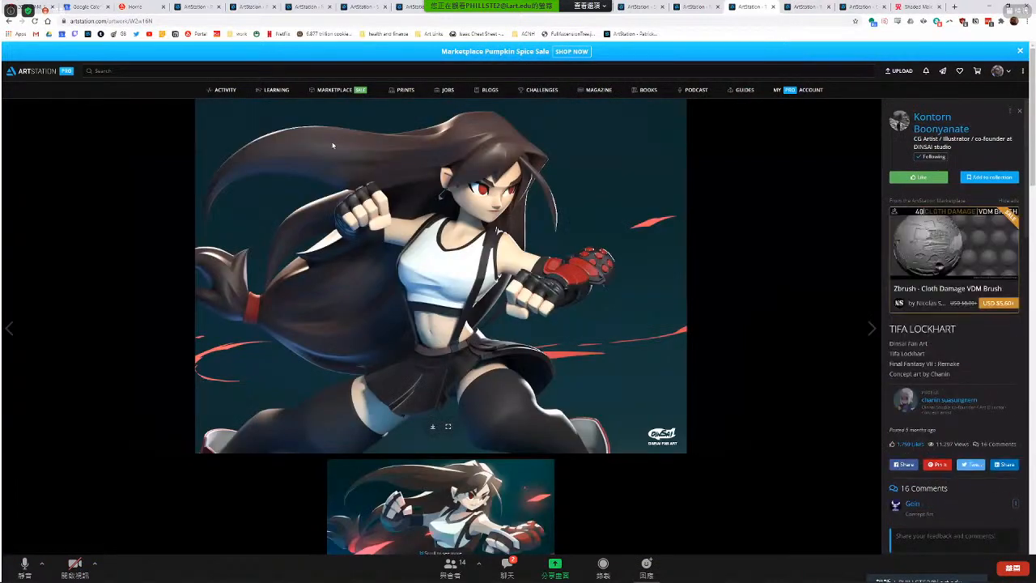
scroll(502, 256, down, 9)
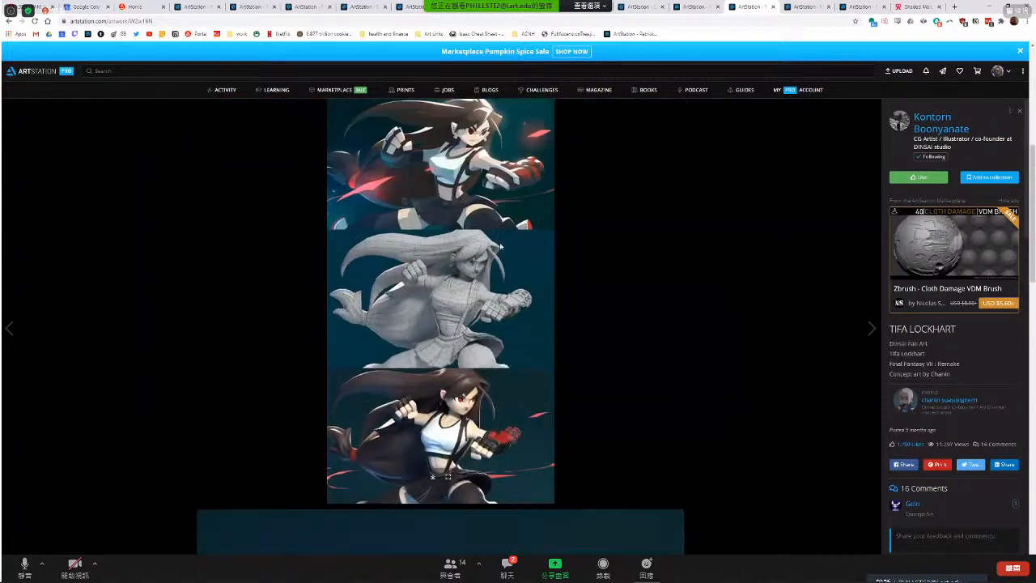
scroll(466, 347, up, 4)
scroll(474, 290, down, 5)
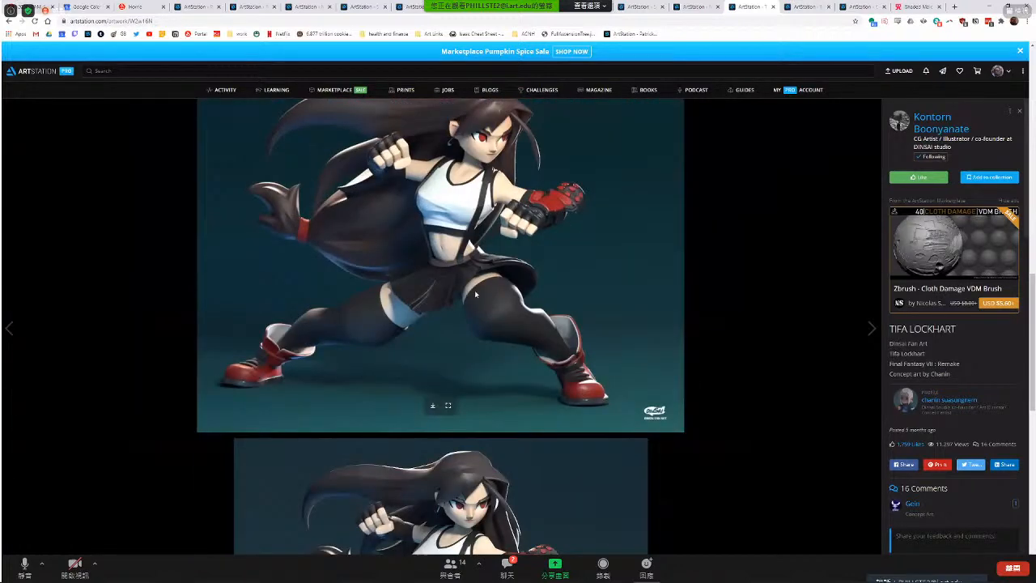
- Finish viewing the Tifa renders, look through the Magic Girl 2 renders and texture breakdown, and select the artwork's web address
scroll(465, 290, down, 12)
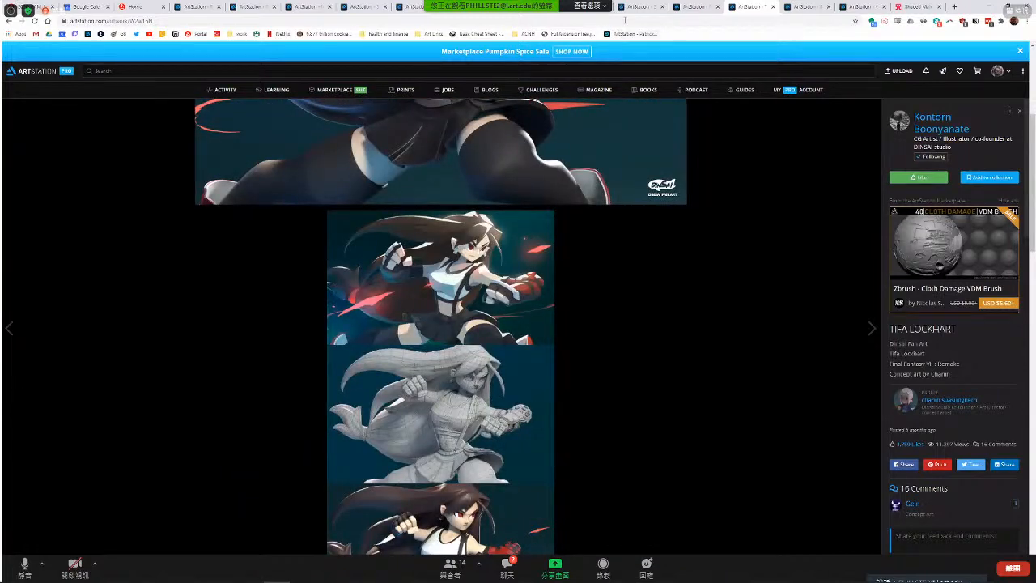
click(696, 6)
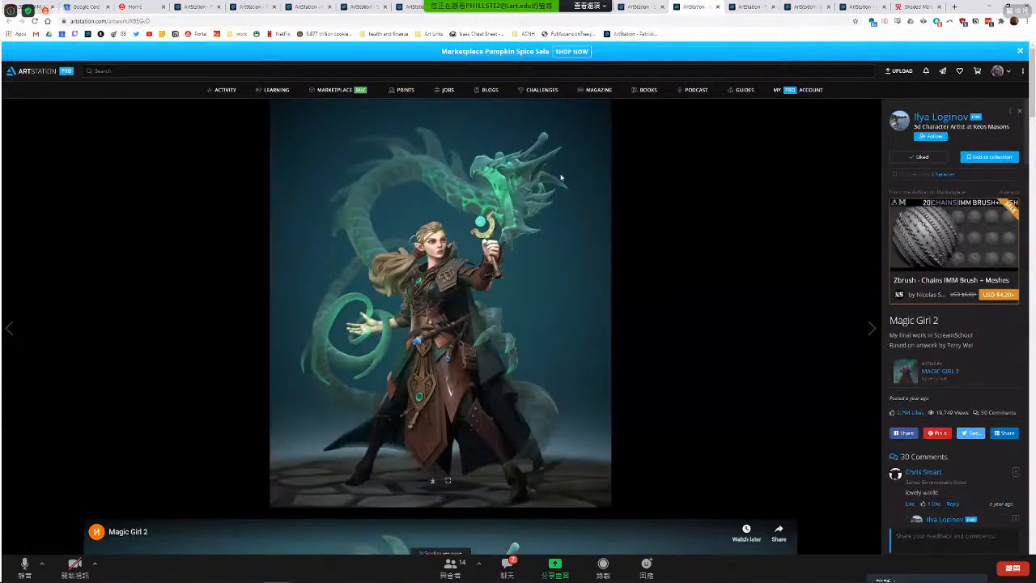
scroll(398, 296, down, 5)
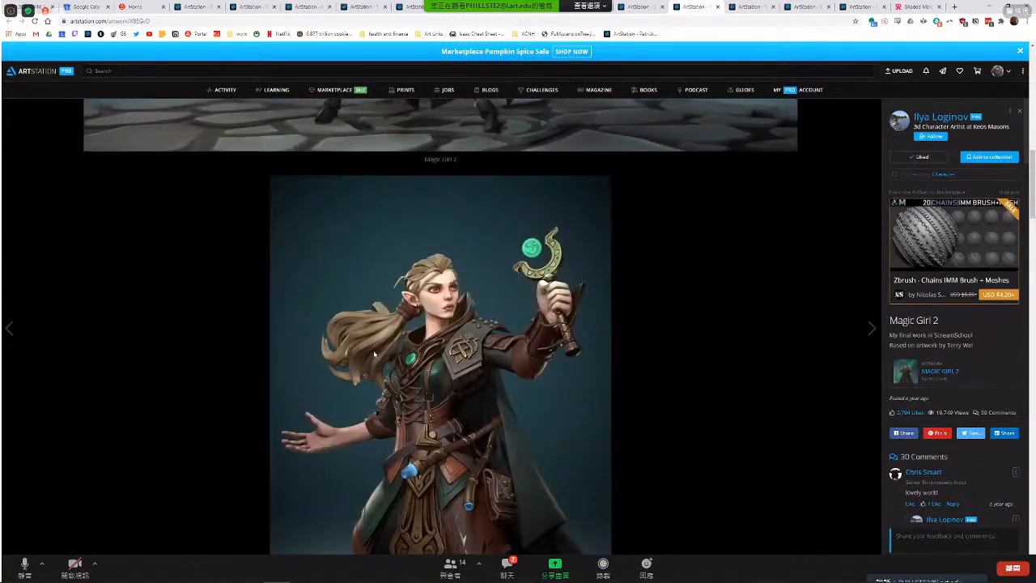
scroll(412, 355, down, 4)
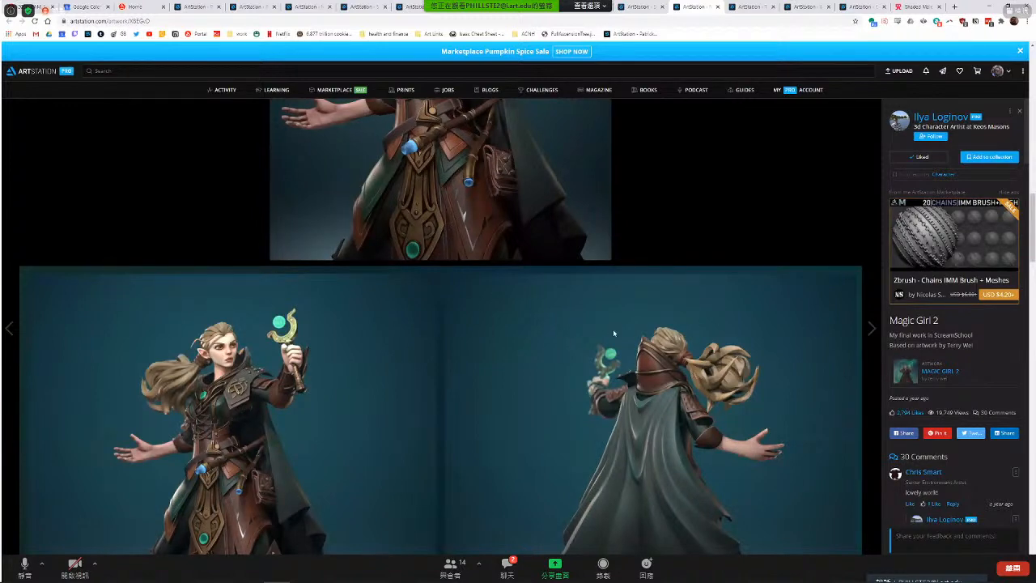
scroll(677, 351, down, 15)
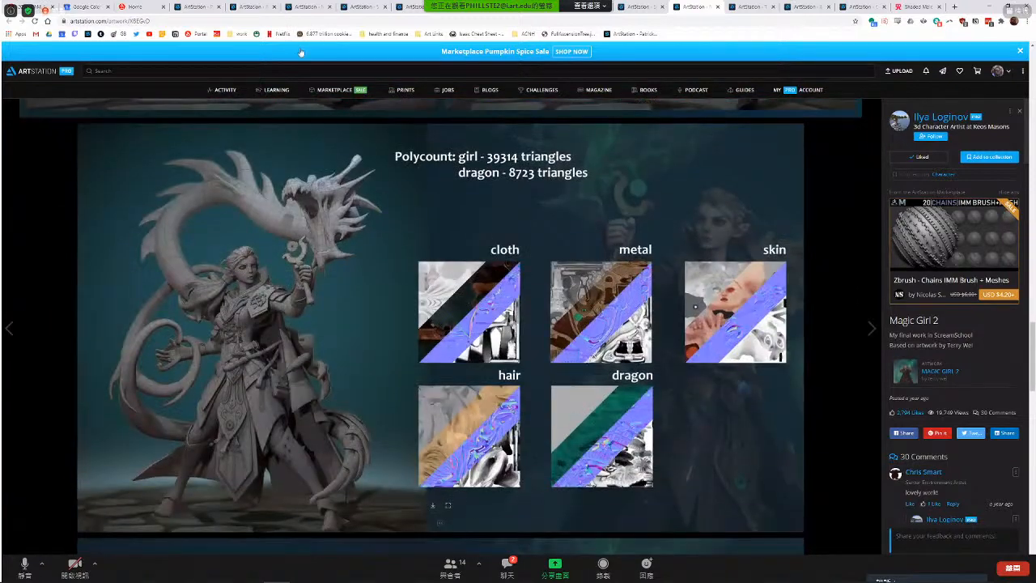
scroll(228, 55, up, 4)
click(195, 22)
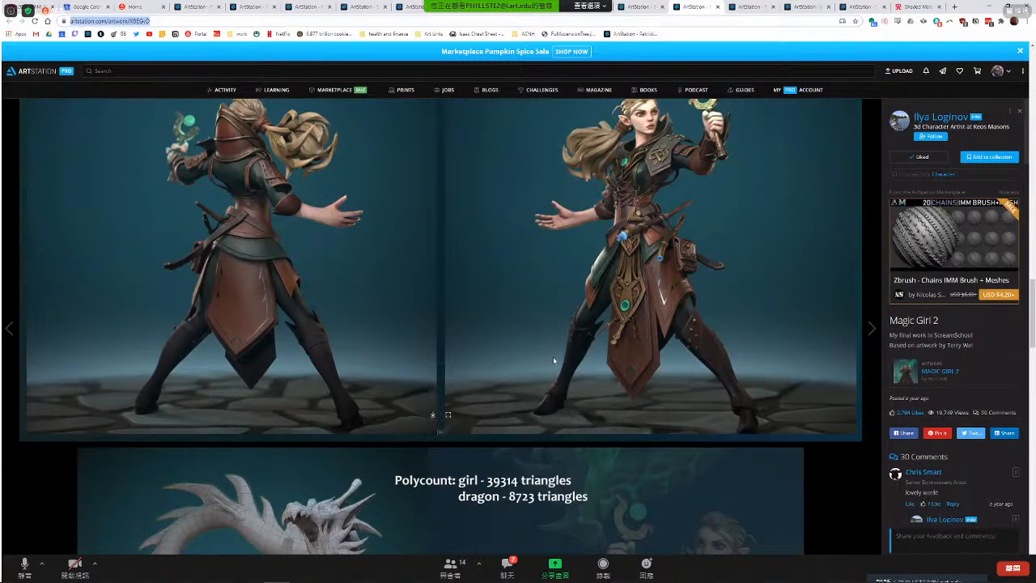
- Open the Magic Girl 2 turnaround render with the back view at full size and examine the outfit down to the boots
click(448, 416)
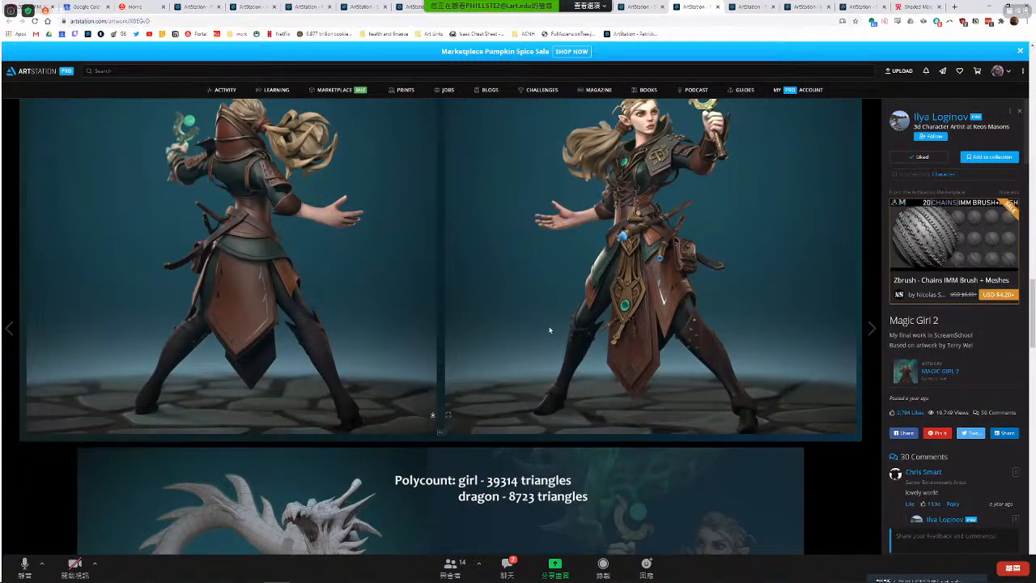
click(447, 416)
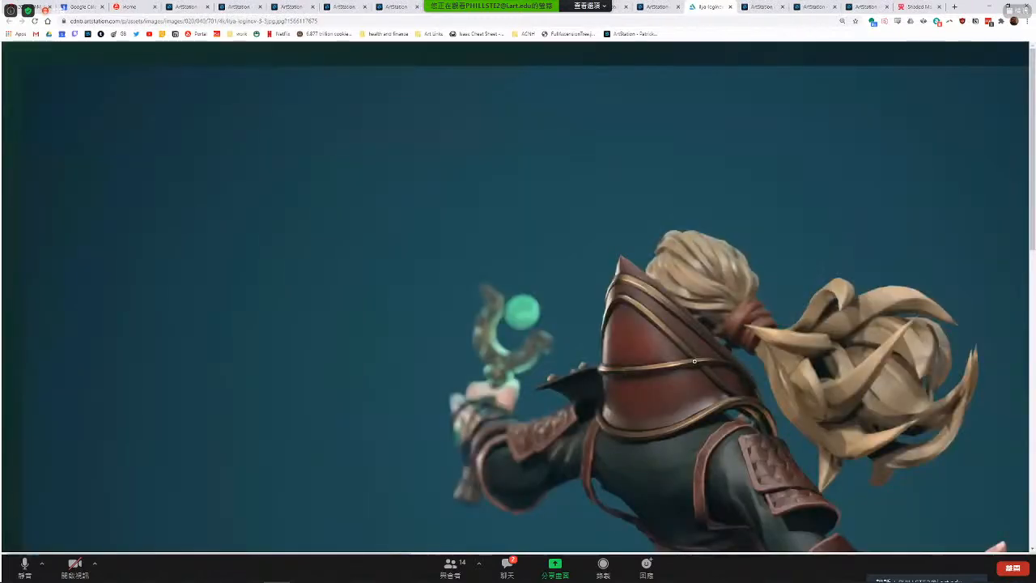
scroll(695, 318, down, 2)
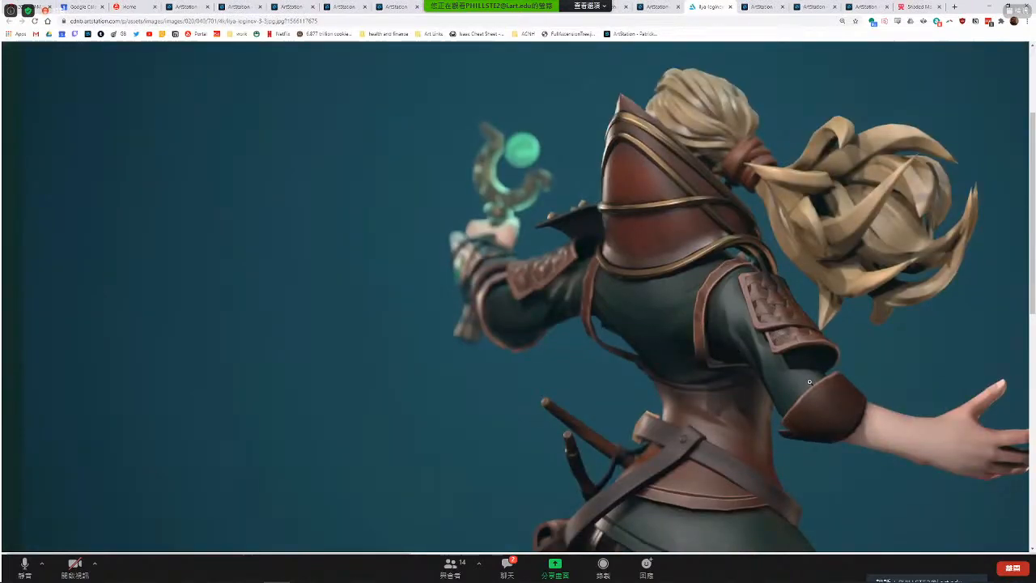
scroll(748, 247, down, 3)
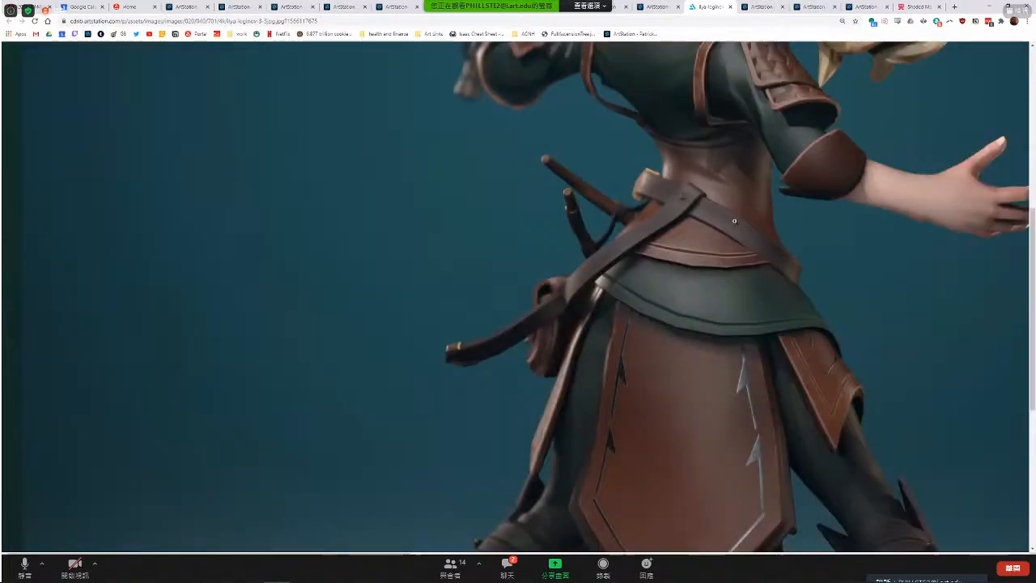
scroll(815, 354, down, 3)
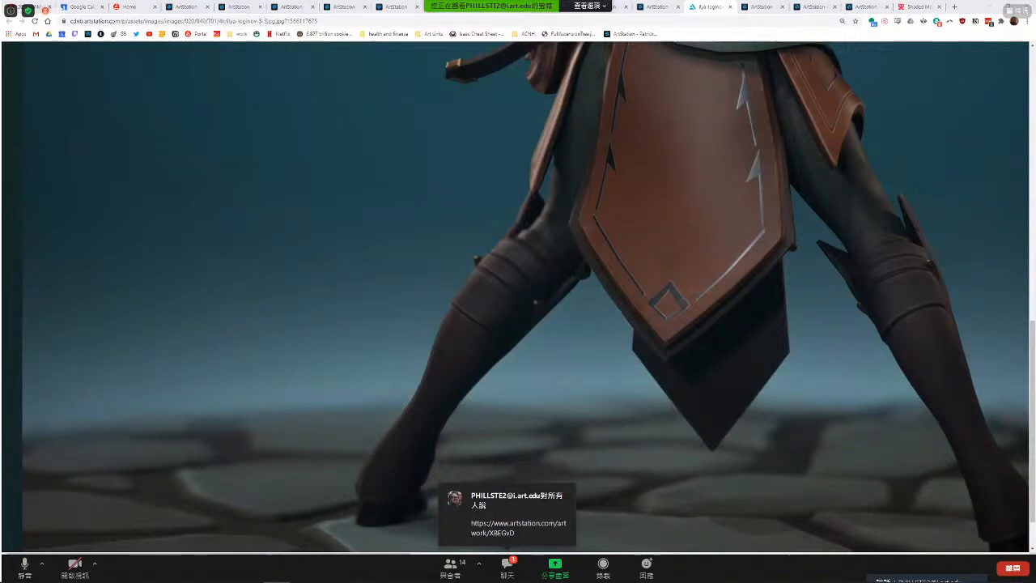
- Switch to ZBrush, display the high-resolution shirt character tool and close the program without saving the project
click(522, 8)
click(522, 7)
click(522, 8)
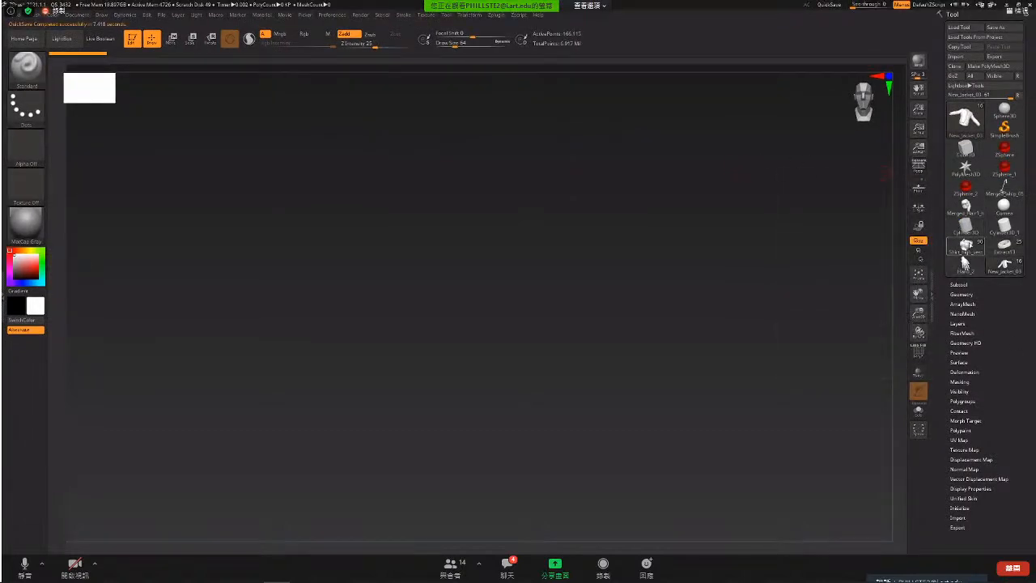
click(963, 257)
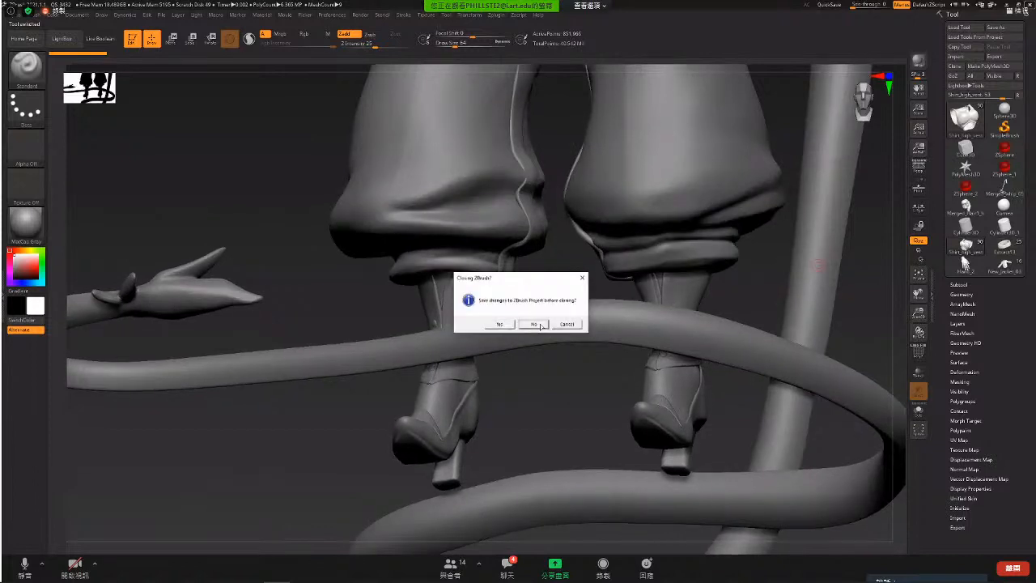
click(535, 324)
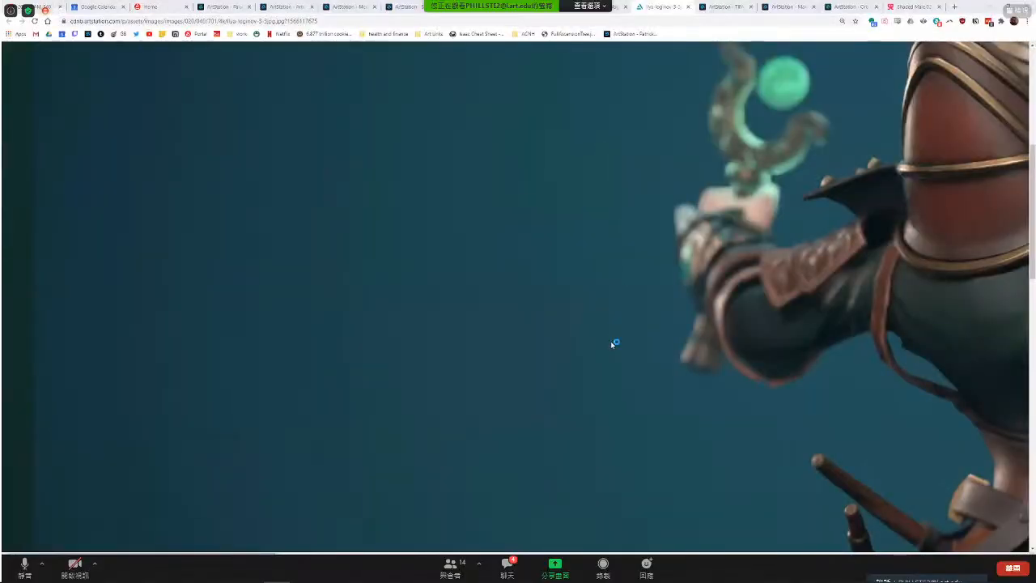
- Relaunch ZBrush 2021, dismiss the upgrade notice and hide the LightBox browser
key(super)
text(zbr)
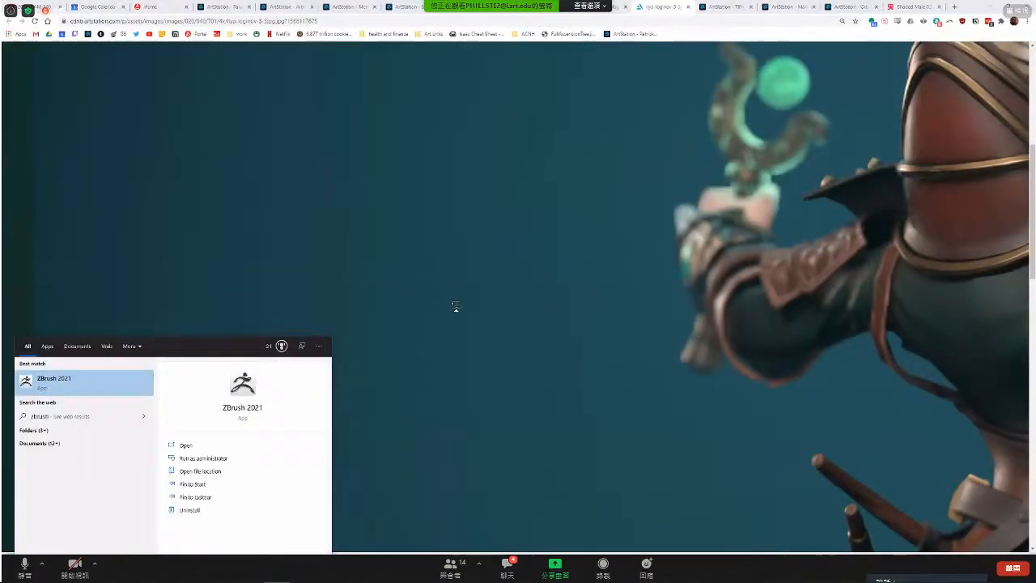
key(Return)
key(alt+Tab)
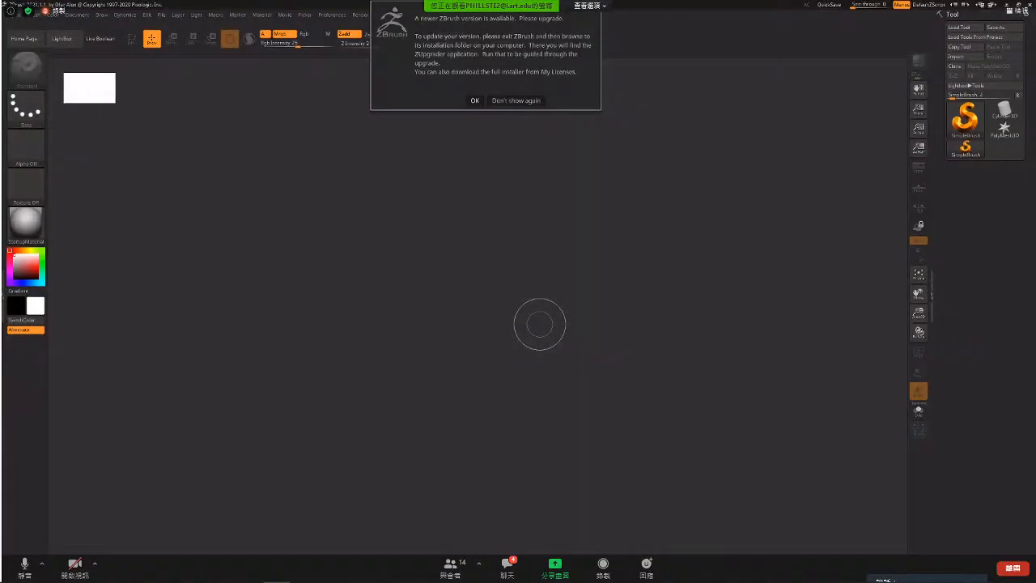
click(475, 101)
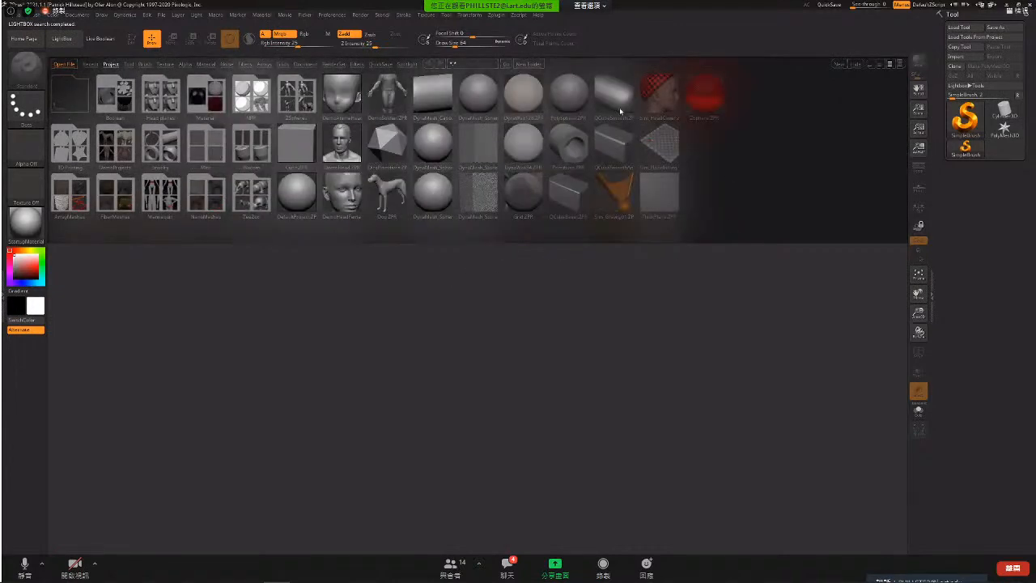
click(854, 64)
drag(386, 145, 442, 252)
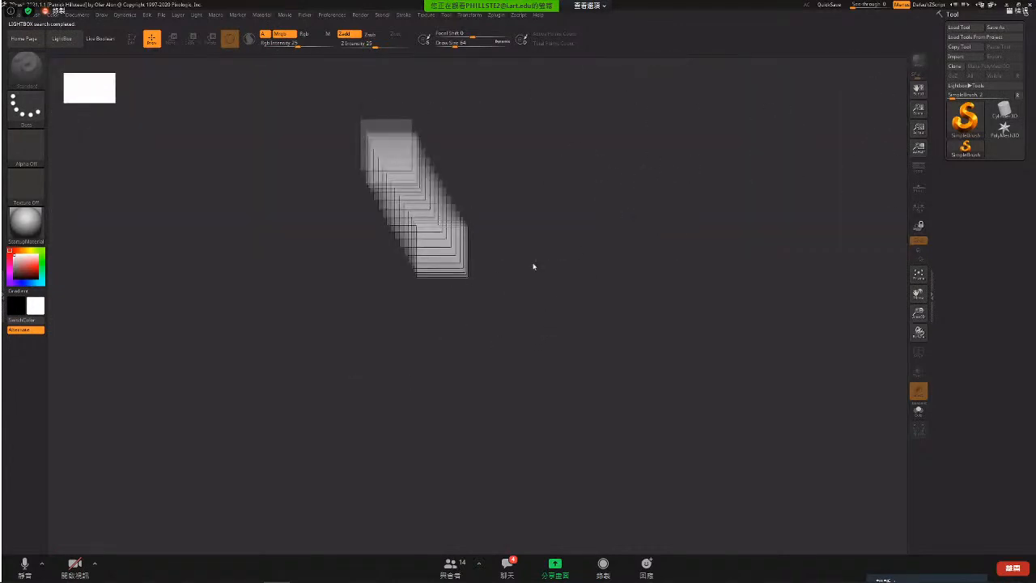
- Switch through the open windows and load the New_Jacket_03 character tool into ZBrush
key(alt+Tab)
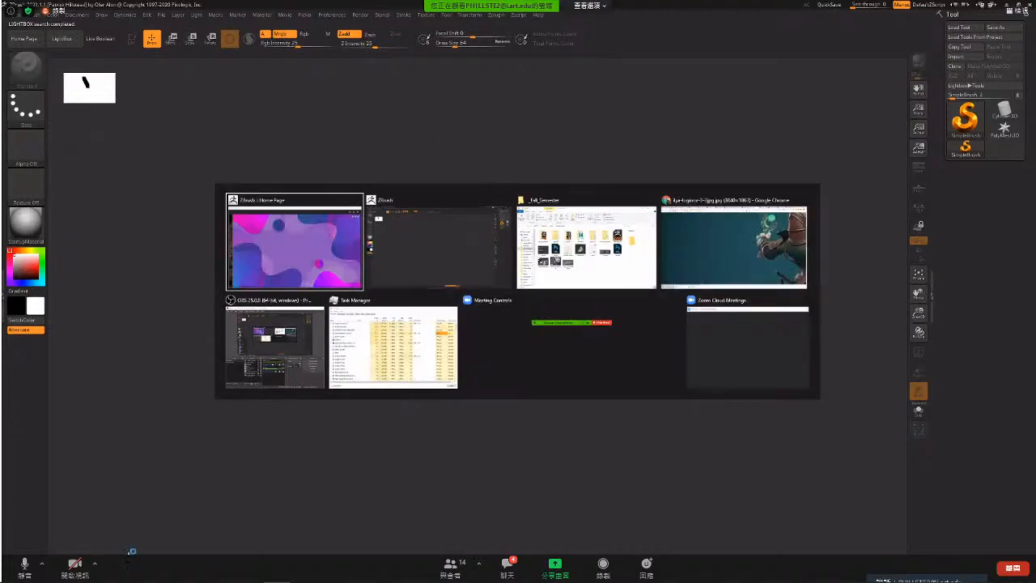
key(Tab)
key(Tab)
key(Tab)
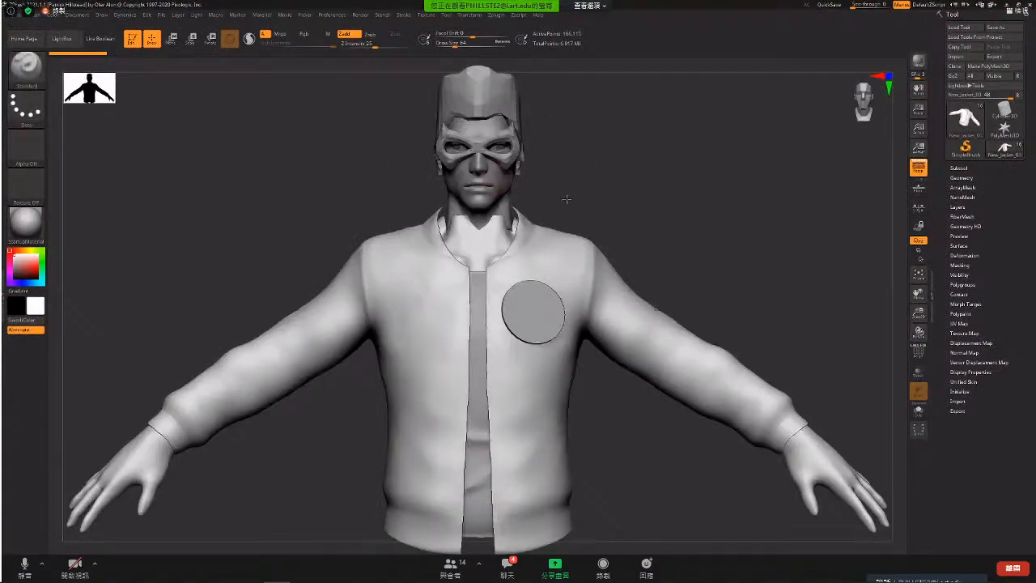
- Inspect the masked character's jacket from the back and front with its wireframe displayed
drag(590, 396, 720, 356)
drag(571, 320, 675, 219)
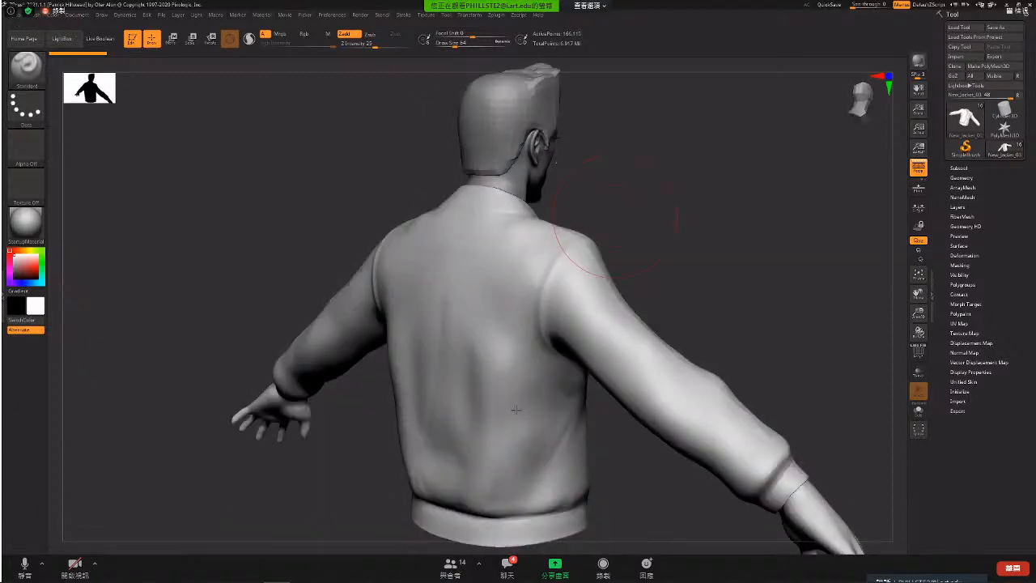
drag(767, 365, 760, 354)
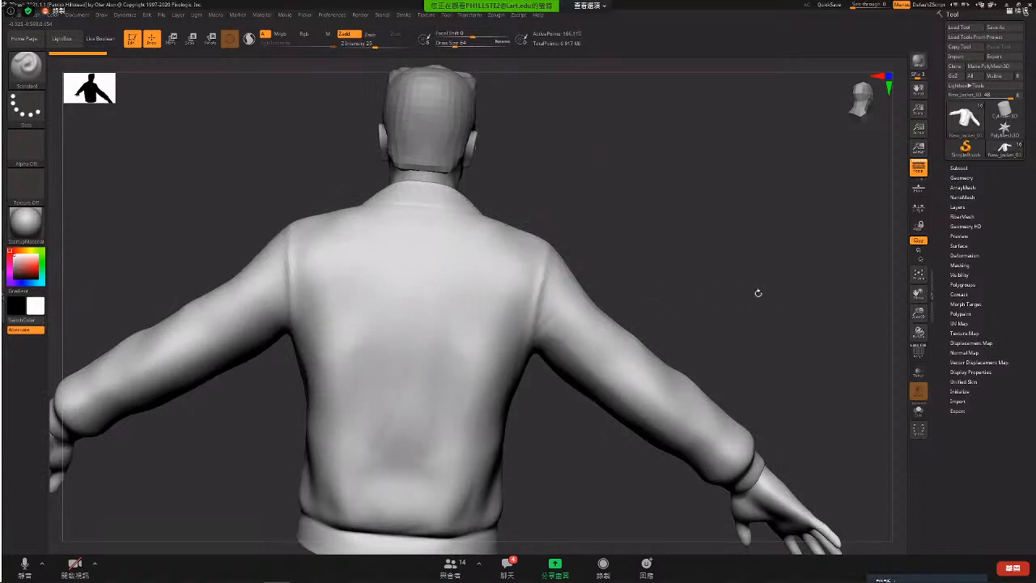
drag(752, 301, 774, 277)
key(shift+f)
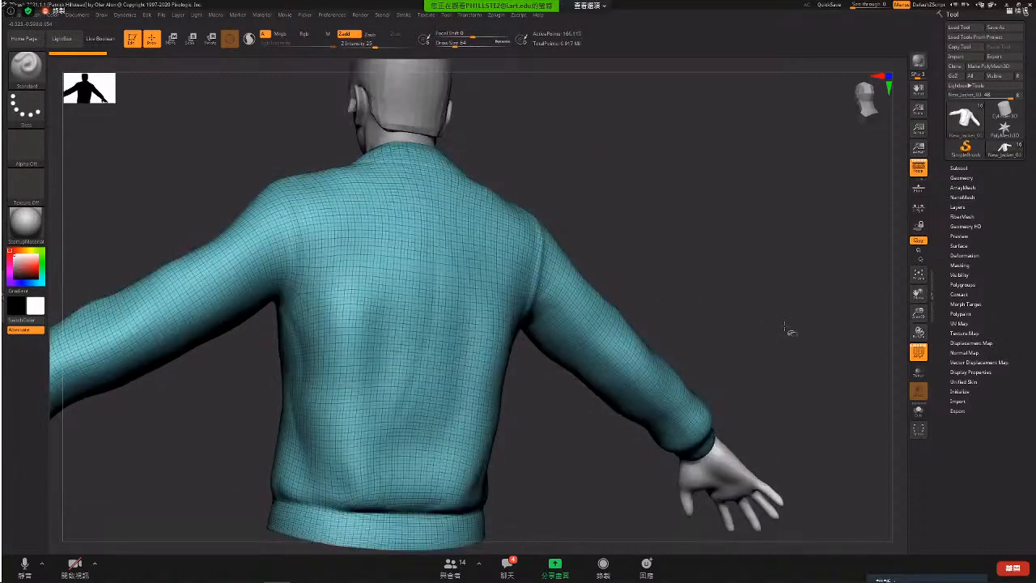
drag(727, 436, 728, 438)
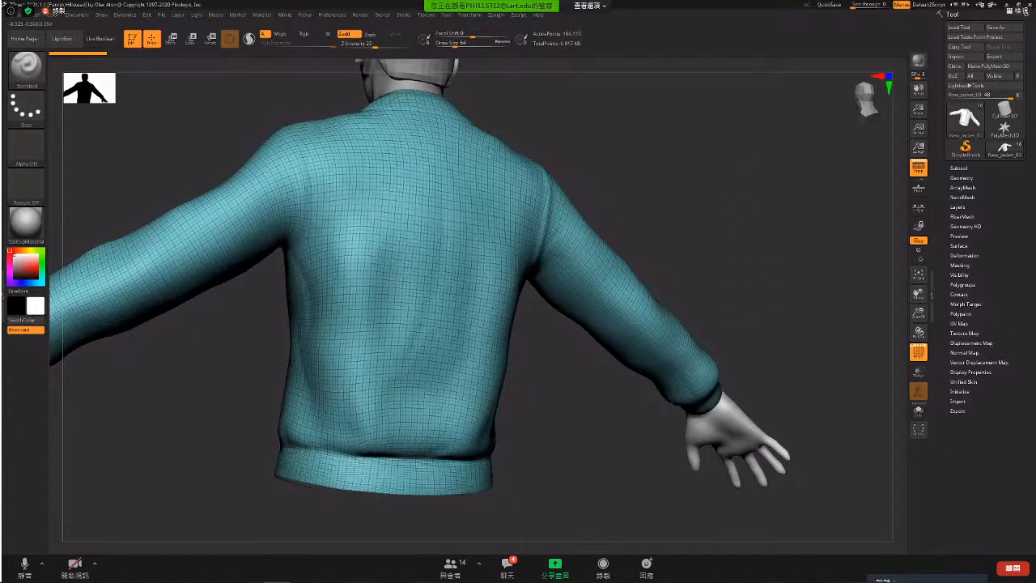
drag(547, 299, 515, 262)
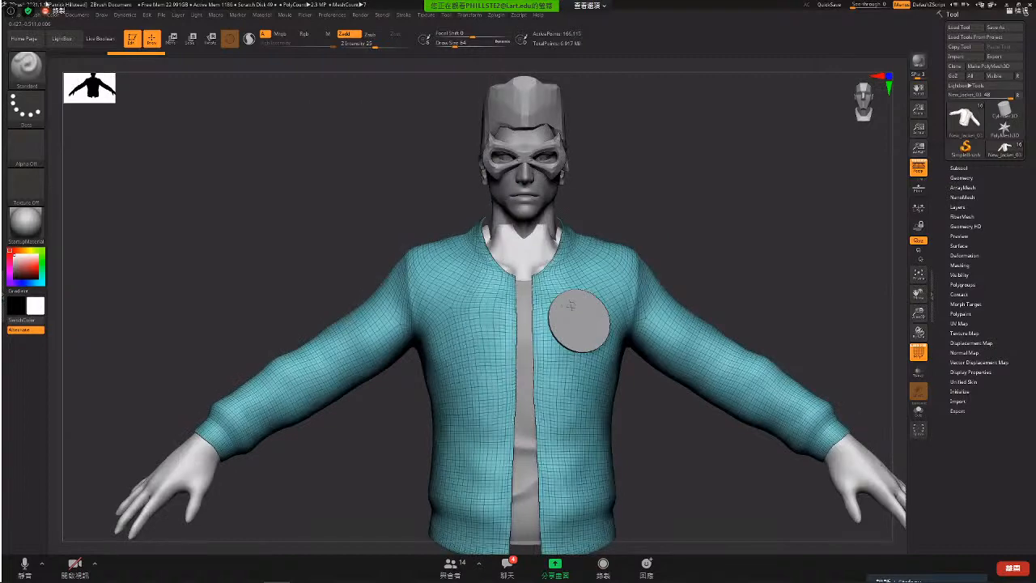
alt+drag(333, 219, 331, 276)
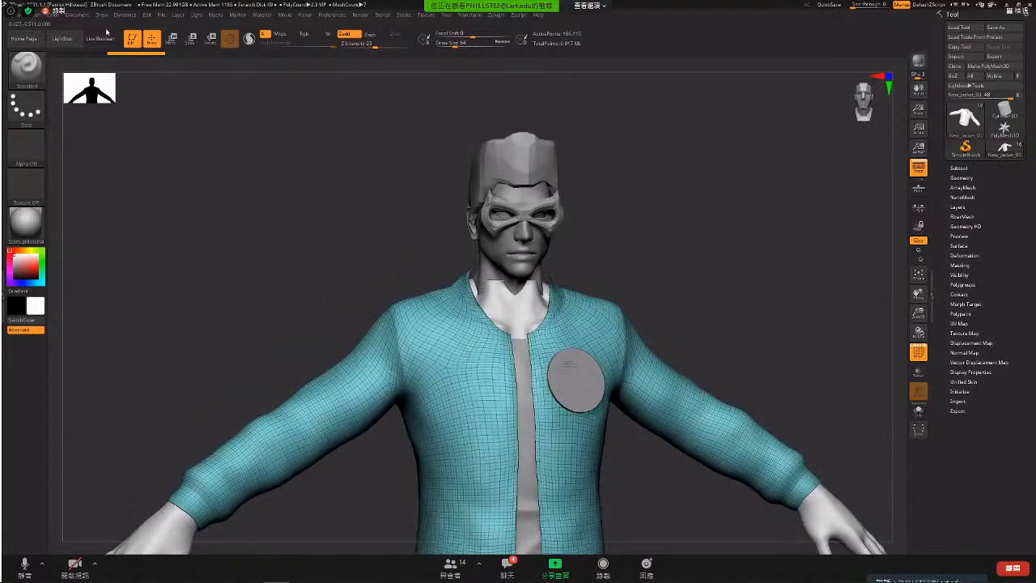
- Return to the class discussion in the browser and browse the students' check-in posts down to the last one
key(alt+Tab)
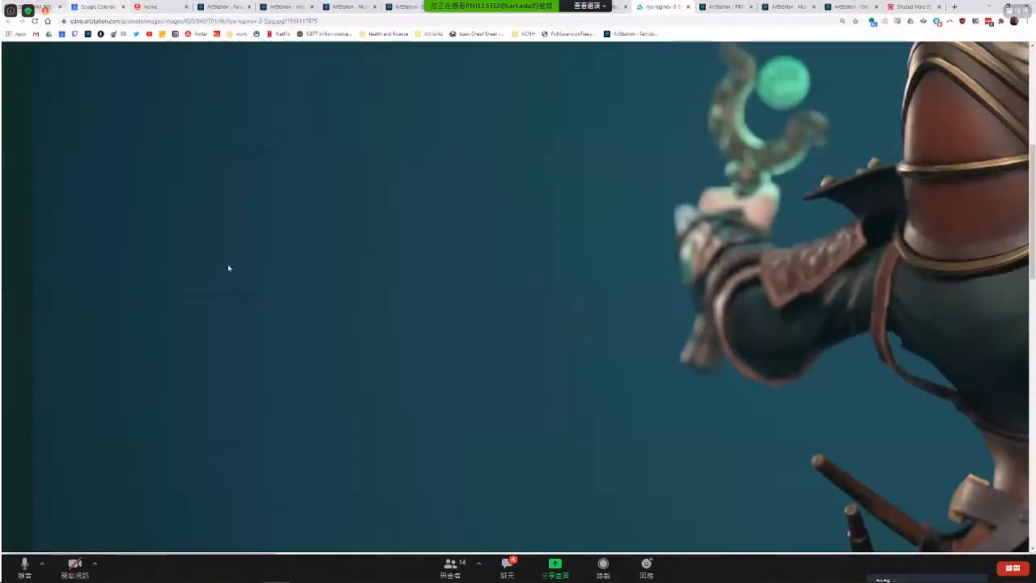
key(ctrl+1)
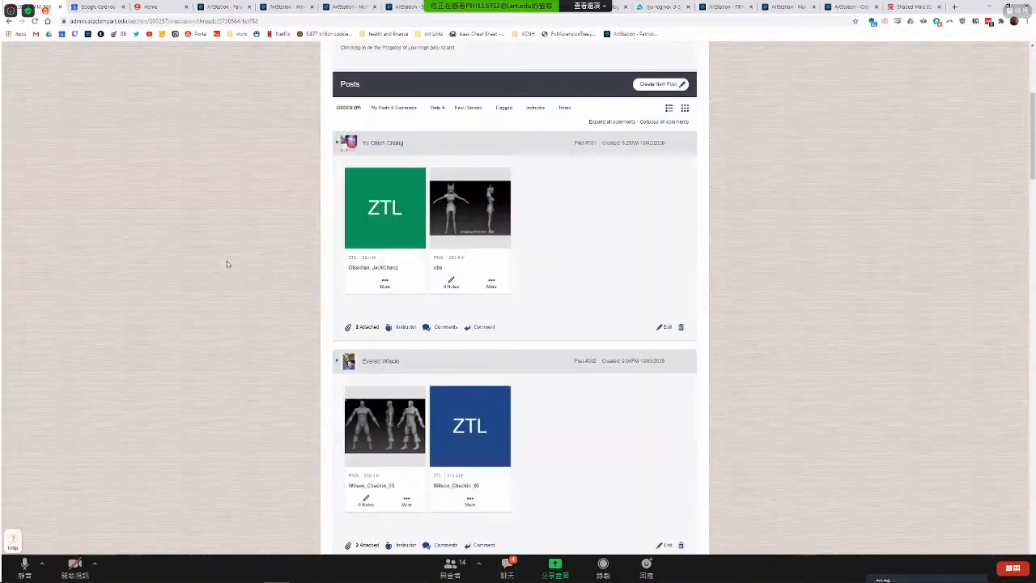
scroll(227, 264, down, 5)
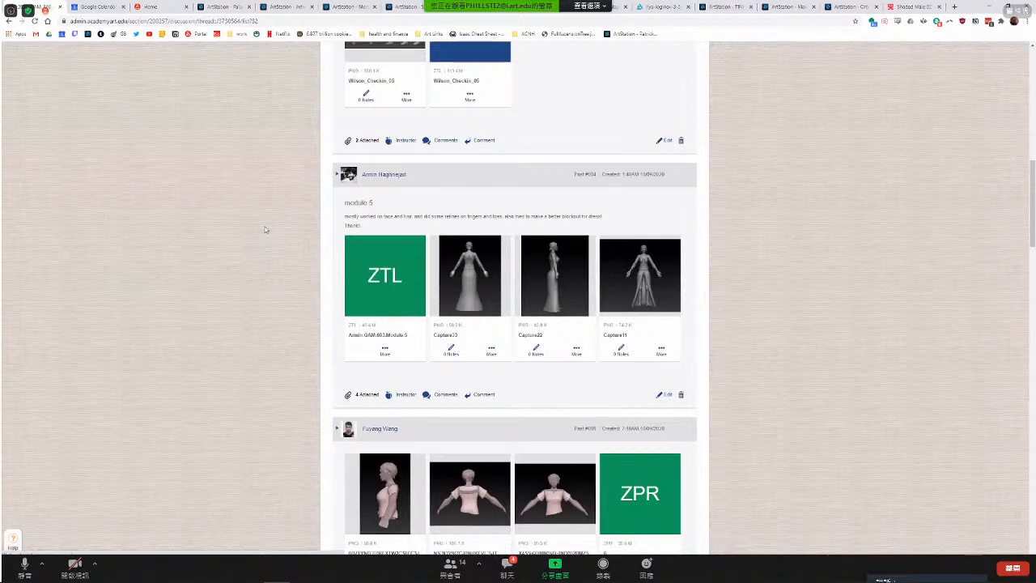
scroll(264, 233, down, 8)
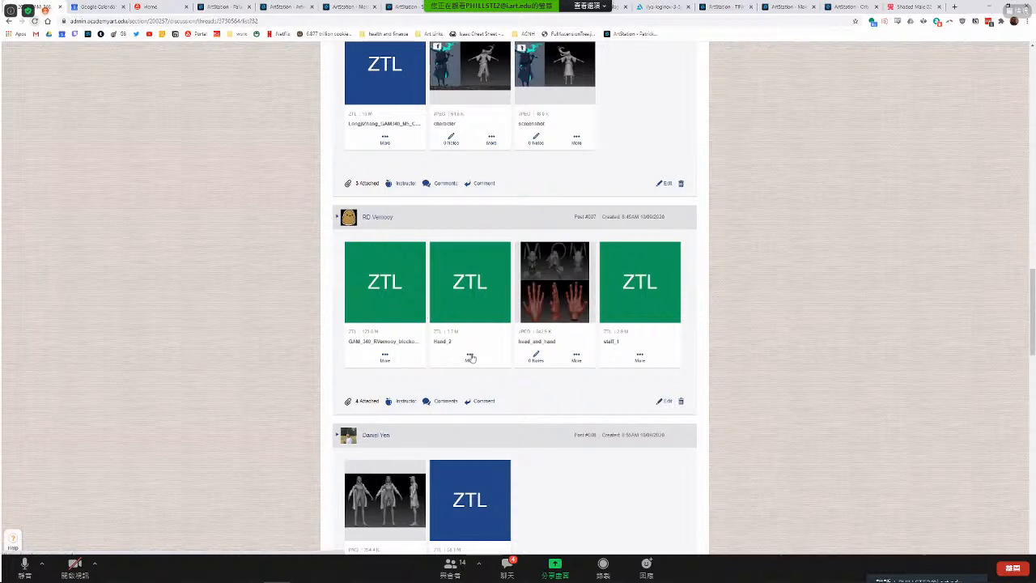
scroll(272, 322, down, 14)
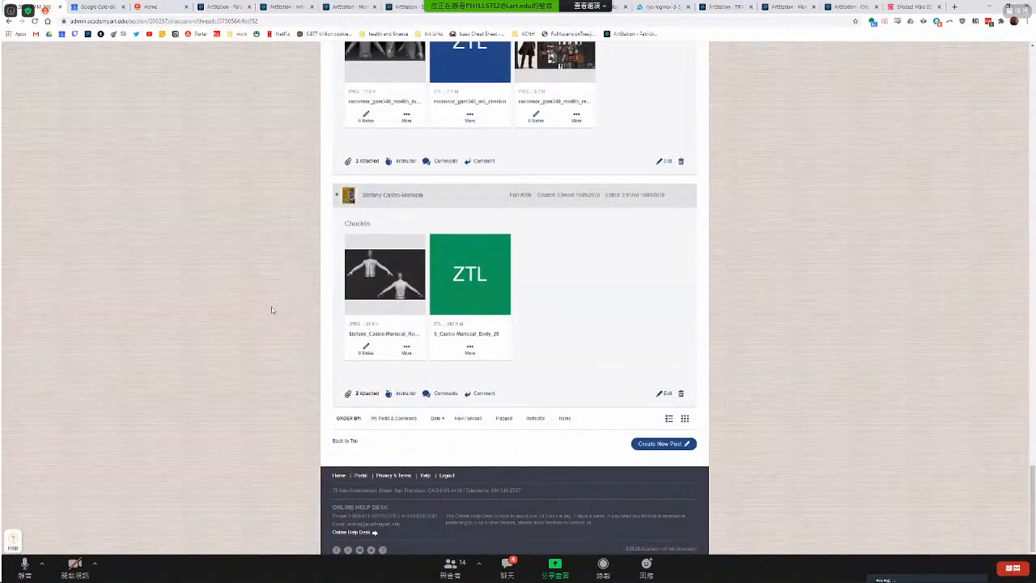
- Restore the maximized Discord window, move it off the screen and dismiss the check-in screenshot's options in the class discussion
click(407, 349)
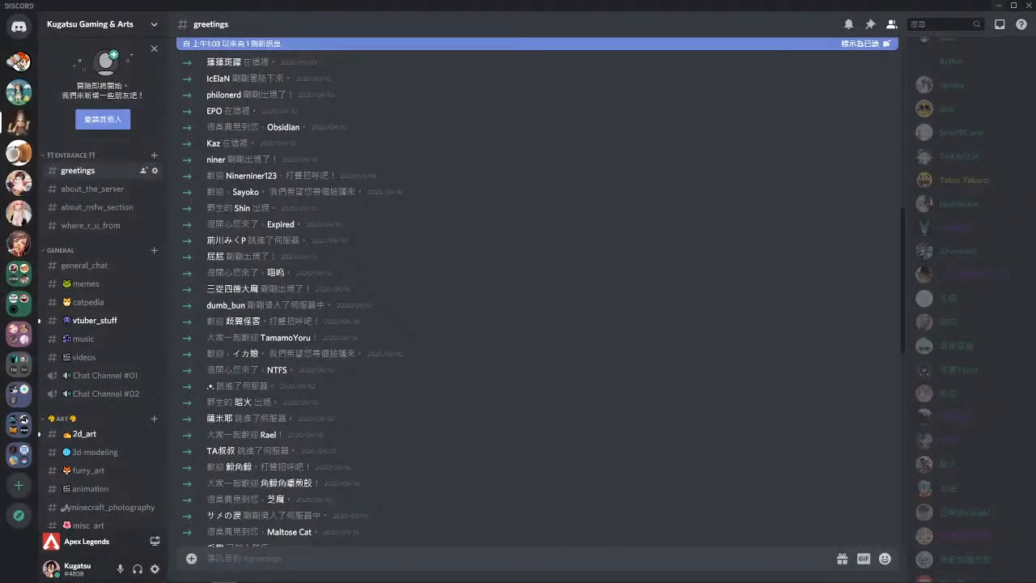
right_click(666, 16)
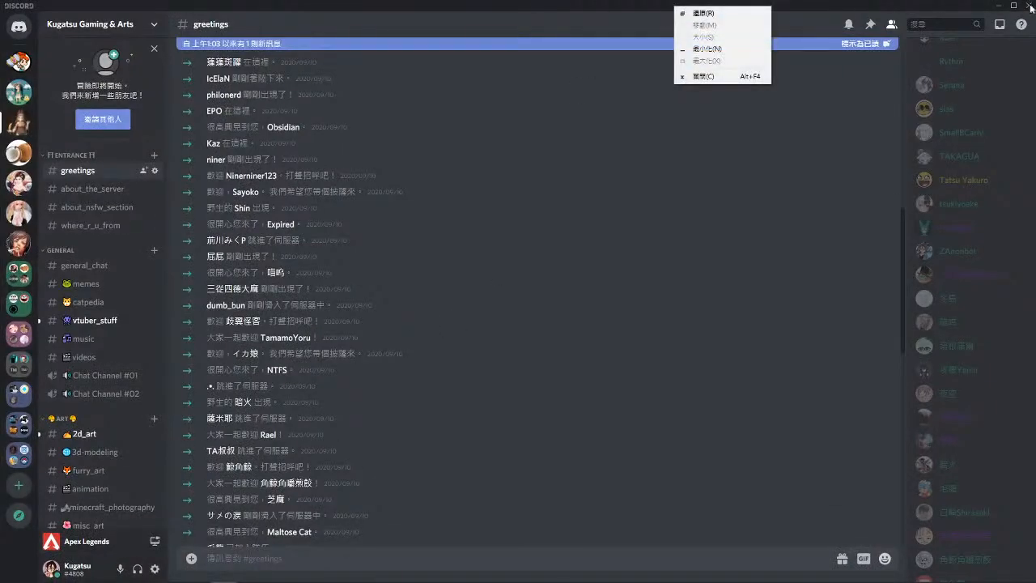
click(701, 13)
drag(646, 139, 0, 183)
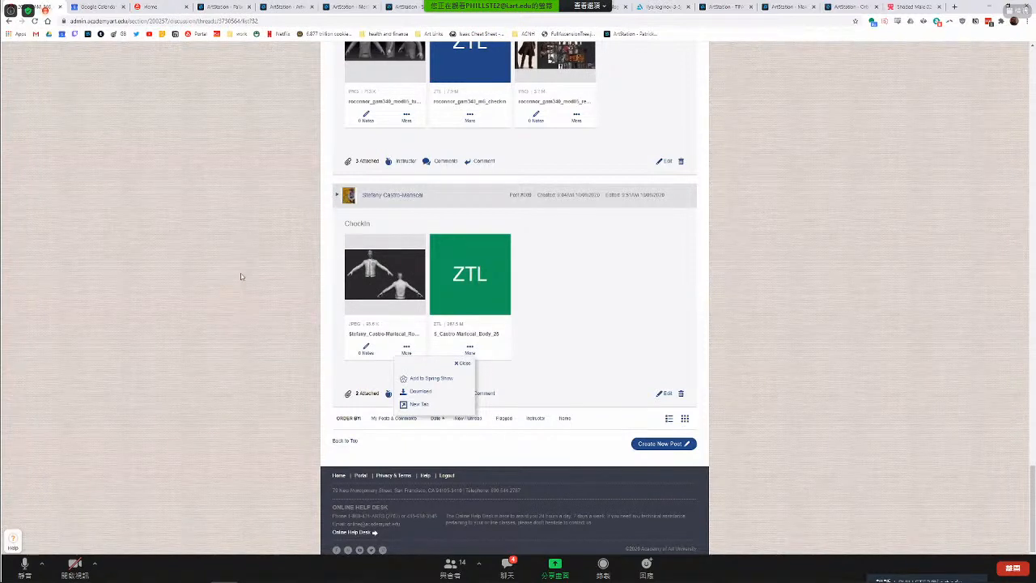
click(229, 251)
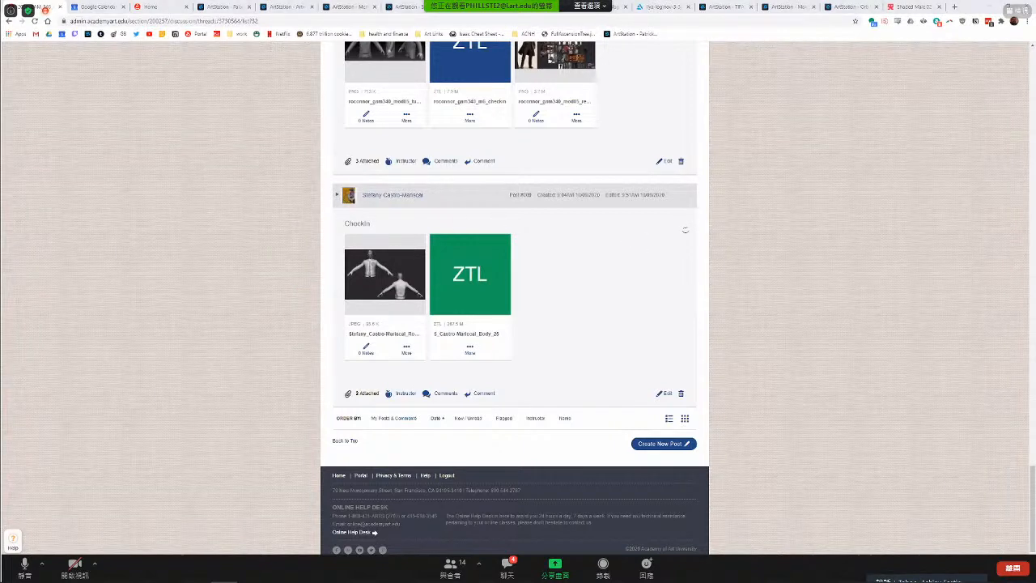
- Switch back to ZBrush and select the Body_Merge subtool on the masked character, toggling its wireframe display
key(alt+Tab)
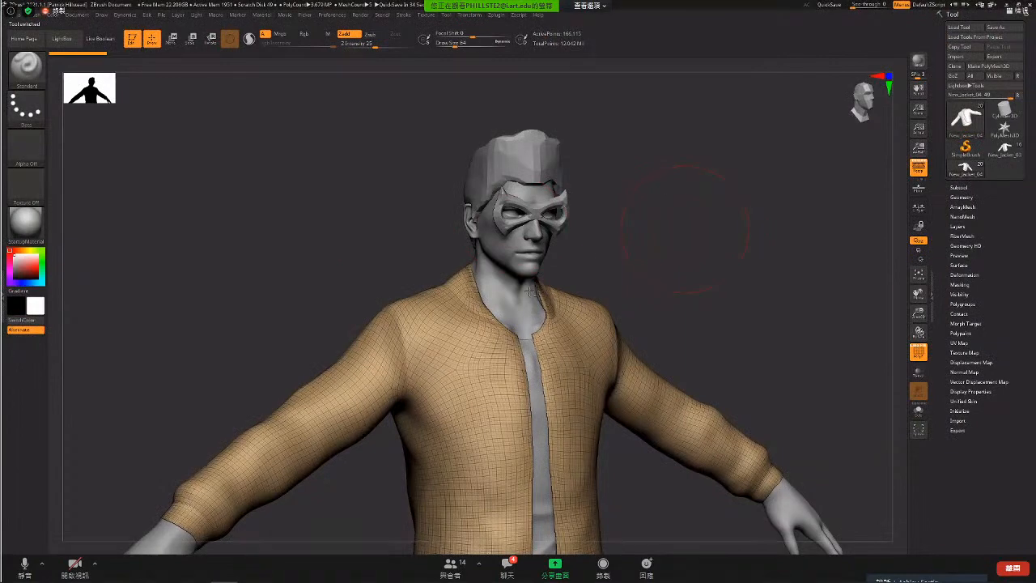
drag(613, 238, 531, 247)
alt+click(512, 306)
key(shift+f)
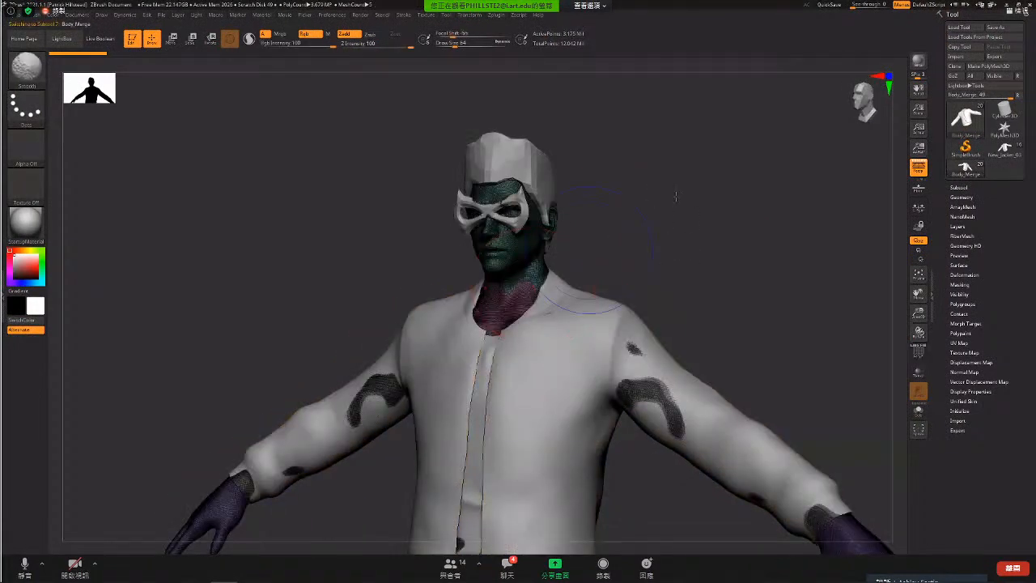
key(shift+f)
- Set the draw size to 20 and examine the head and neck in profile with the wireframe displayed
mouse_move(672, 239)
alt+mouse_down()
mouse_move(666, 229)
mouse_move(688, 227)
mouse_move(707, 240)
mouse_move(684, 250)
mouse_move(648, 229)
mouse_move(703, 248)
mouse_move(674, 271)
mouse_move(710, 267)
mouse_move(701, 320)
mouse_move(738, 346)
alt+mouse_up()
key(shift+f)
key(shift+f)
key(space)
key(shift+f)
key(shift+f)
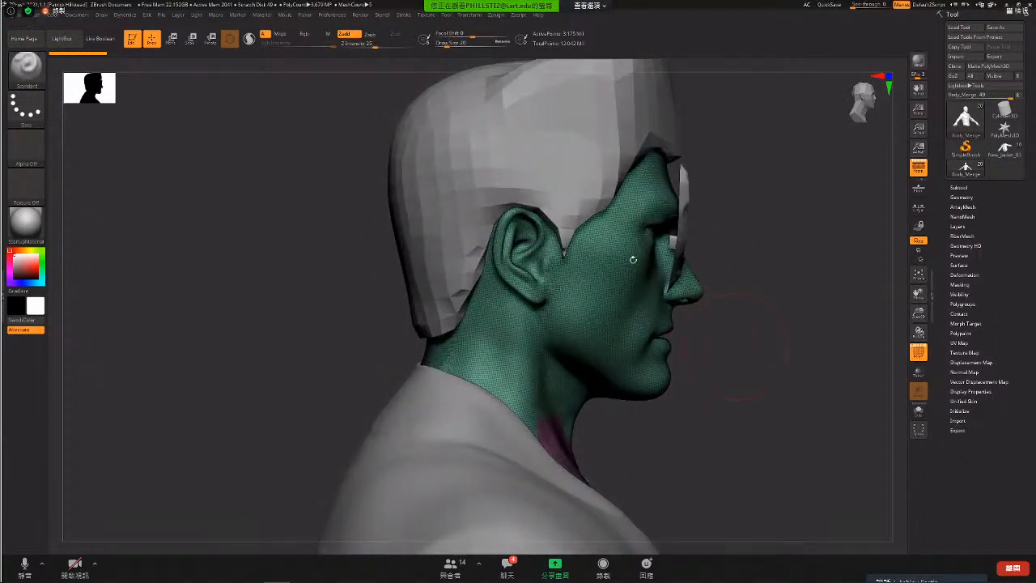
- Inspect the masked head, neck and collar from several angles, then frame the face from the front
alt+drag(711, 280, 675, 255)
alt+drag(684, 385, 594, 290)
key(shift+f)
alt+drag(635, 237, 795, 315)
key(shift+f)
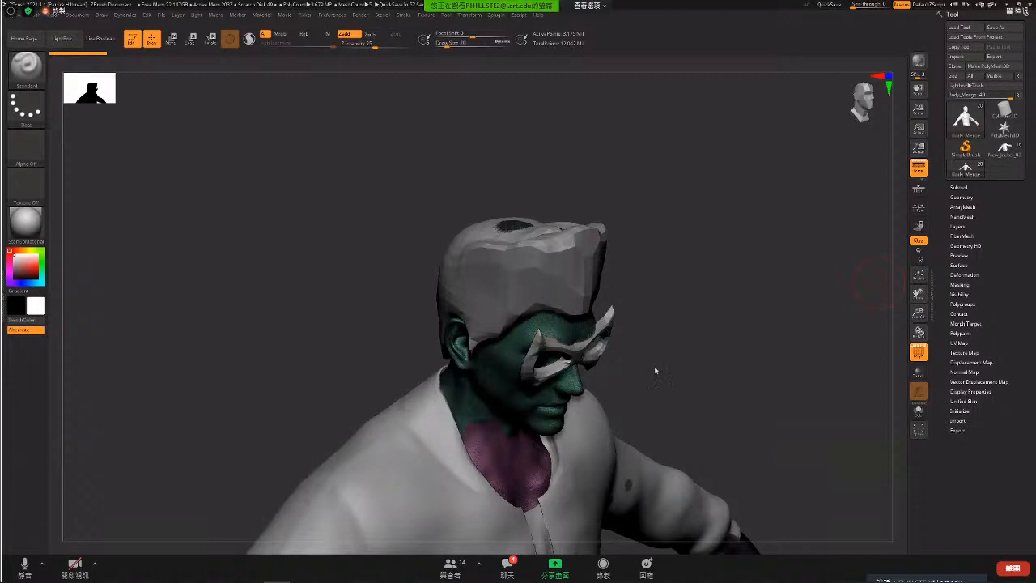
drag(647, 309, 577, 314)
key(f)
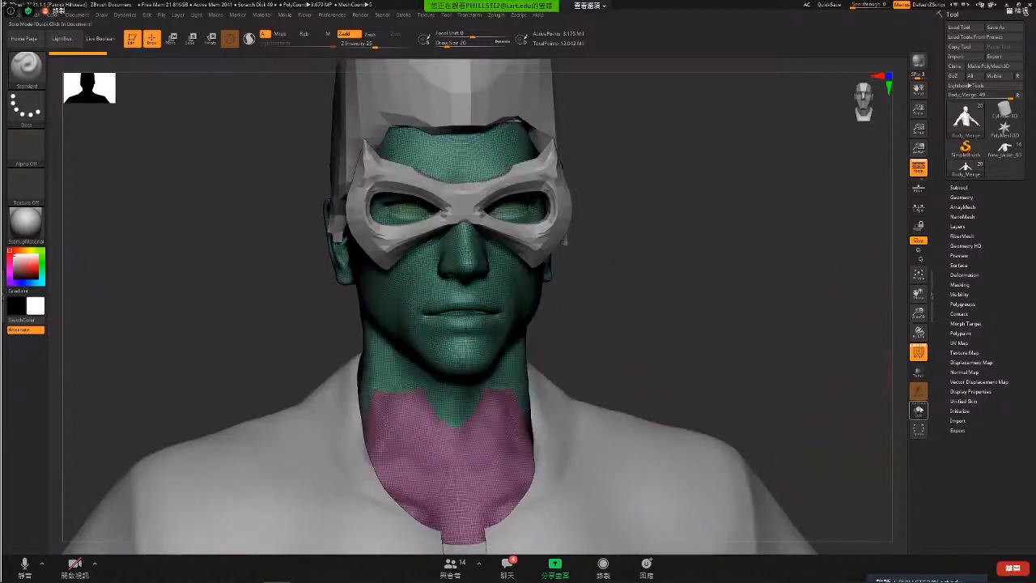
- Isolate the merged body, hide its wireframe and set the draw size to 17 with the head in profile
click(919, 411)
drag(692, 310, 710, 360)
key(shift+f)
drag(761, 306, 862, 310)
key(space)
drag(631, 340, 622, 340)
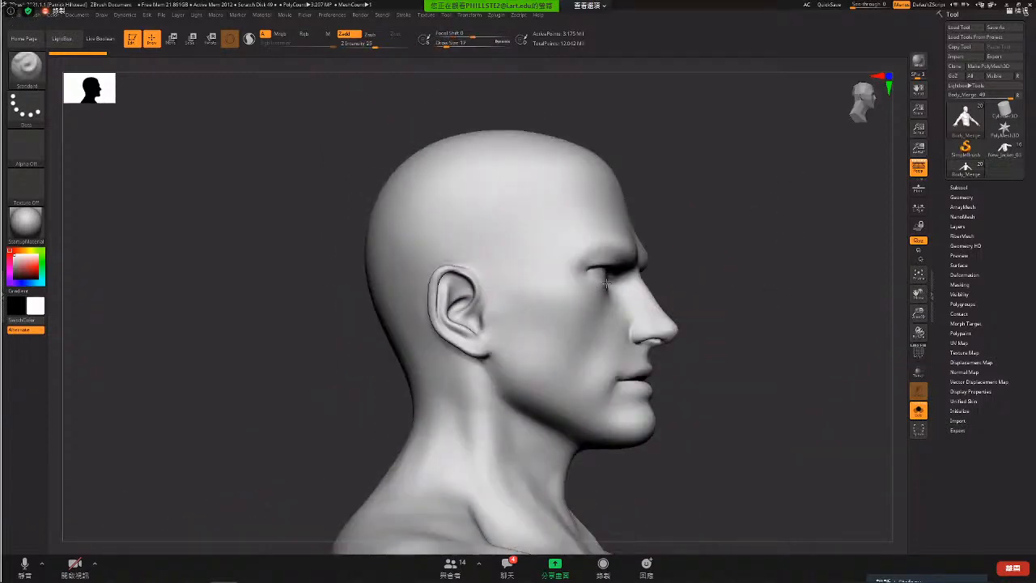
- Set the draw size to 13 and examine the bare head's facial topology with the wireframe displayed
alt+drag(704, 235, 688, 376)
key(space)
drag(625, 299, 629, 299)
mouse_move(793, 296)
mouse_down()
mouse_move(708, 294)
mouse_move(759, 292)
mouse_up()
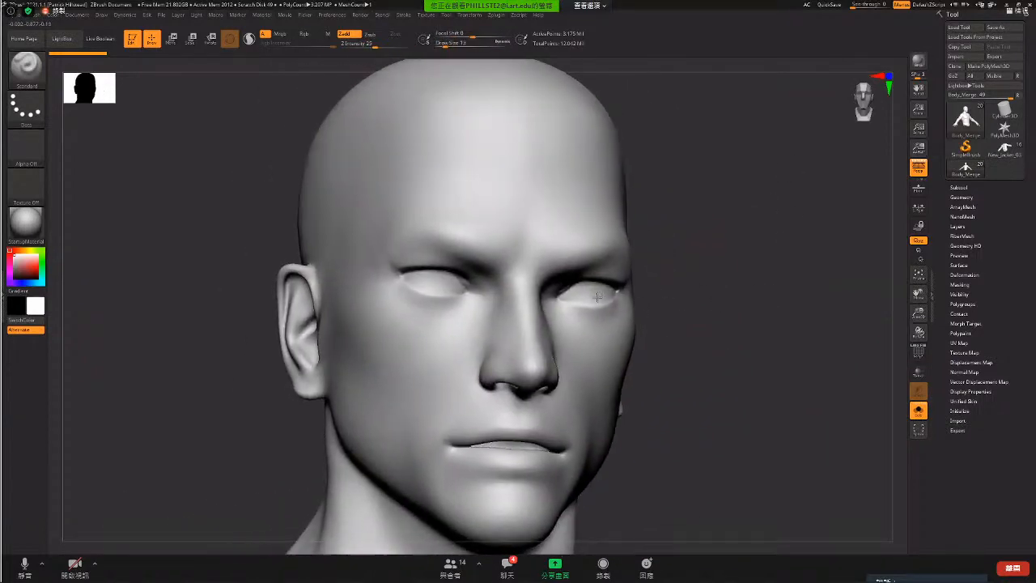
key(shift+f)
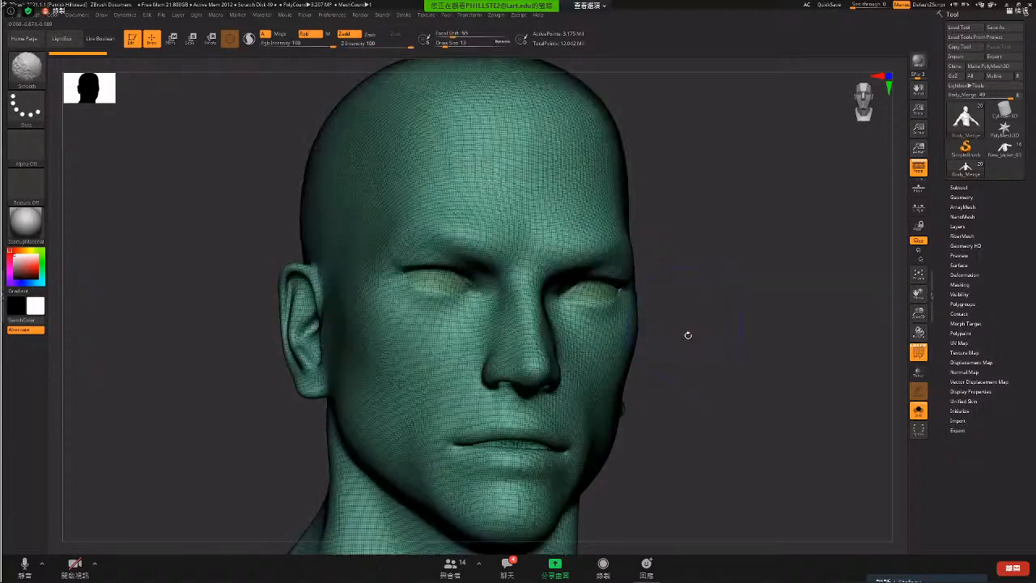
drag(710, 322, 731, 262)
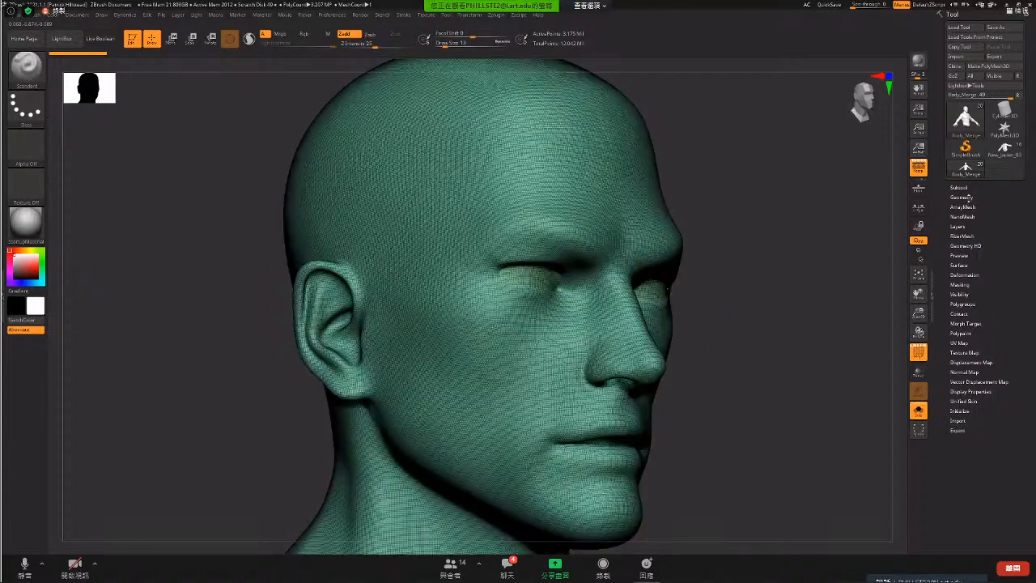
drag(668, 288, 685, 286)
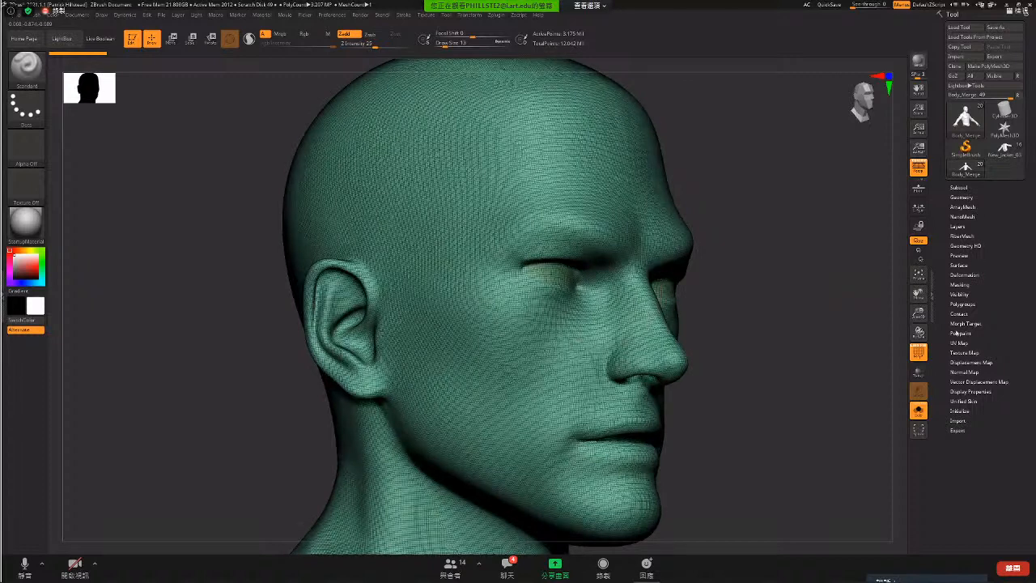
- Expand the subtool list, load the New_Jacket_03 tool and select the head mesh beneath the mask
click(958, 187)
mouse_move(963, 308)
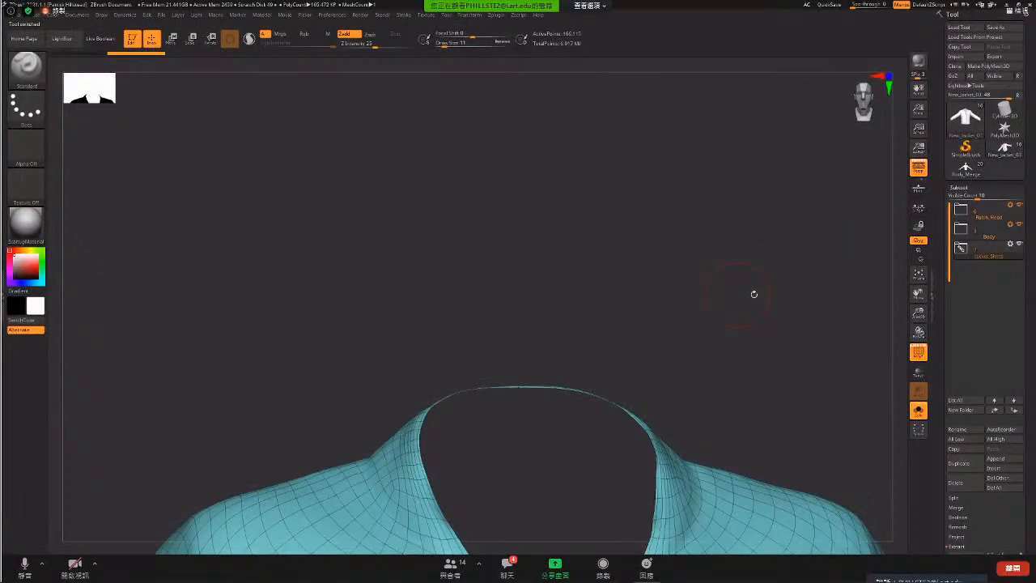
drag(727, 309, 834, 324)
alt+click(660, 312)
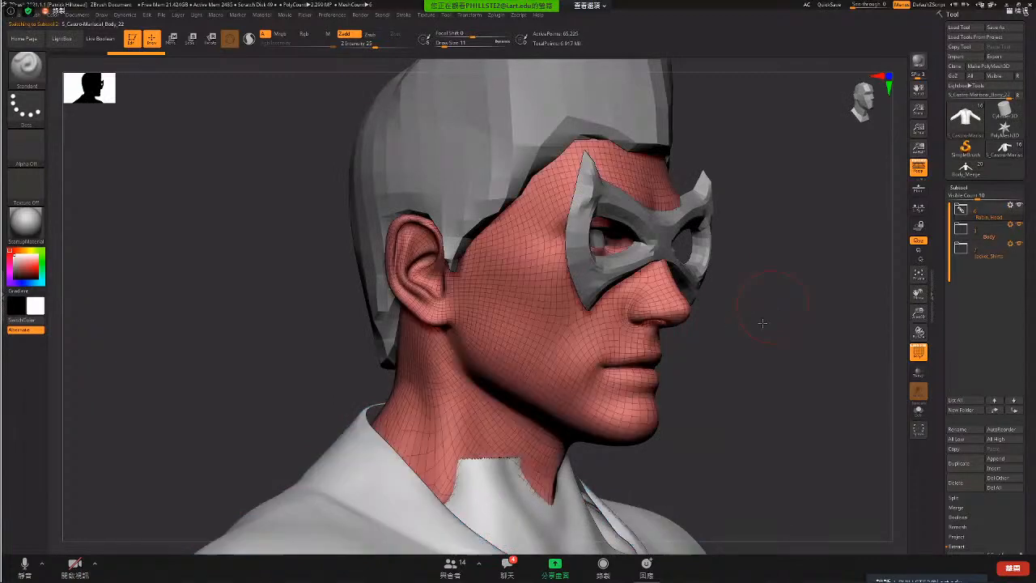
- Inspect the lower-density head's wireframe, then reload the Body_Merge character tool
drag(703, 359, 726, 264)
alt+drag(713, 213, 720, 267)
drag(720, 267, 729, 364)
click(996, 160)
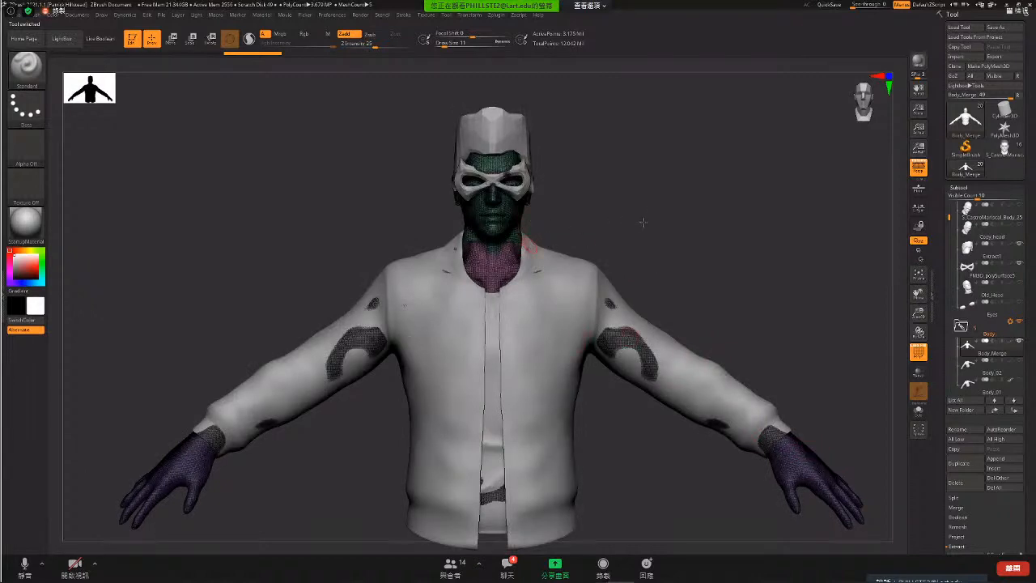
- Examine the merged body under the jacket from a three-quarter angle, isolating it temporarily from the other subtools
drag(643, 222, 890, 403)
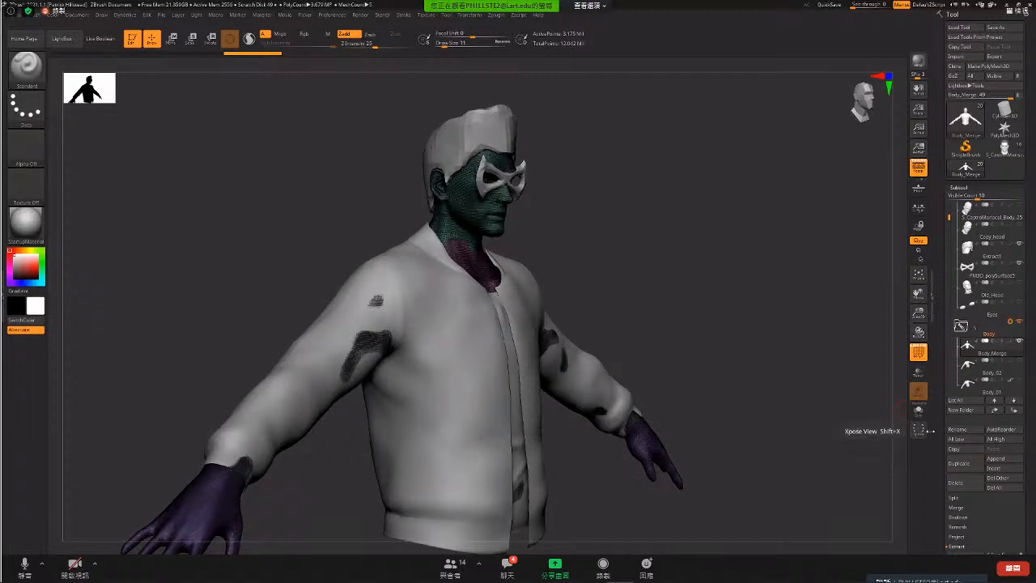
click(919, 411)
click(919, 411)
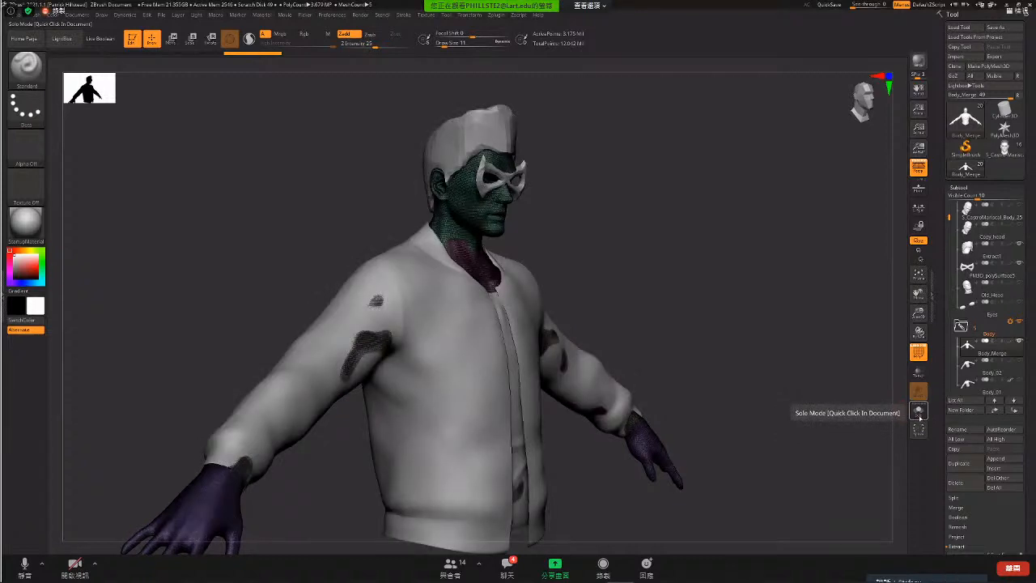
click(919, 412)
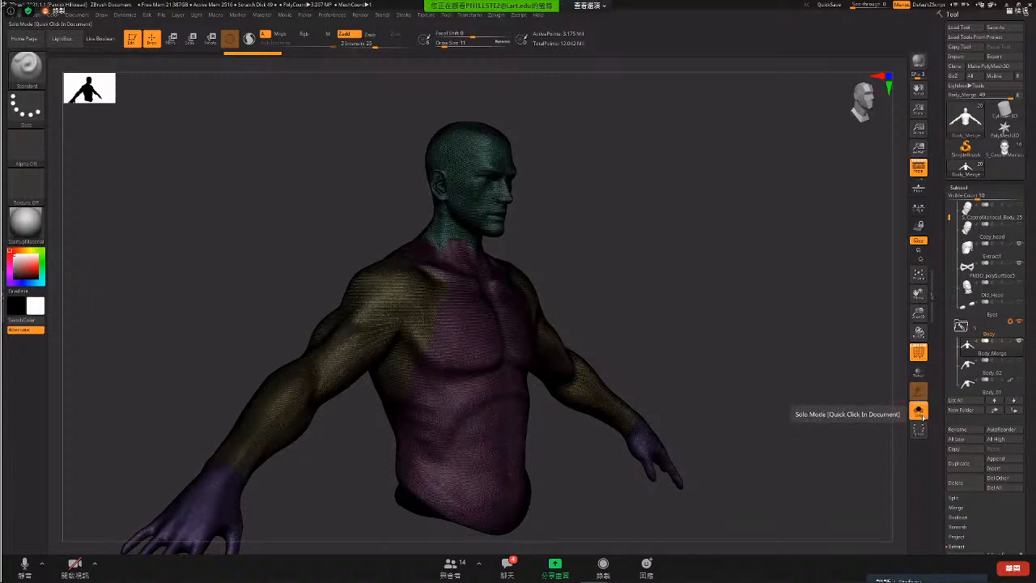
click(922, 416)
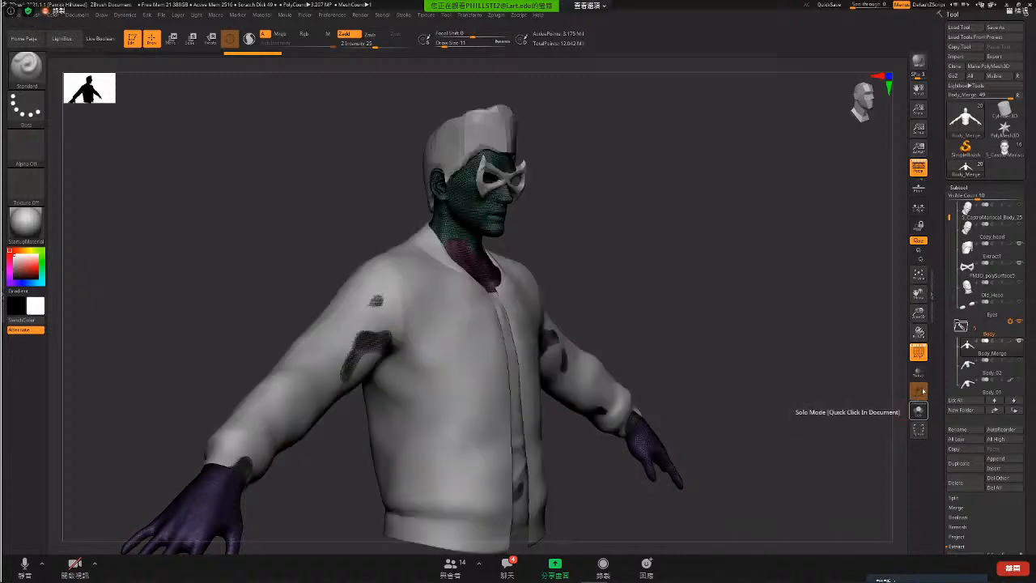
- Switch the active tool to the character version with the red-grouped head and the chest disc, framing its upper body
click(1005, 149)
drag(652, 219, 747, 321)
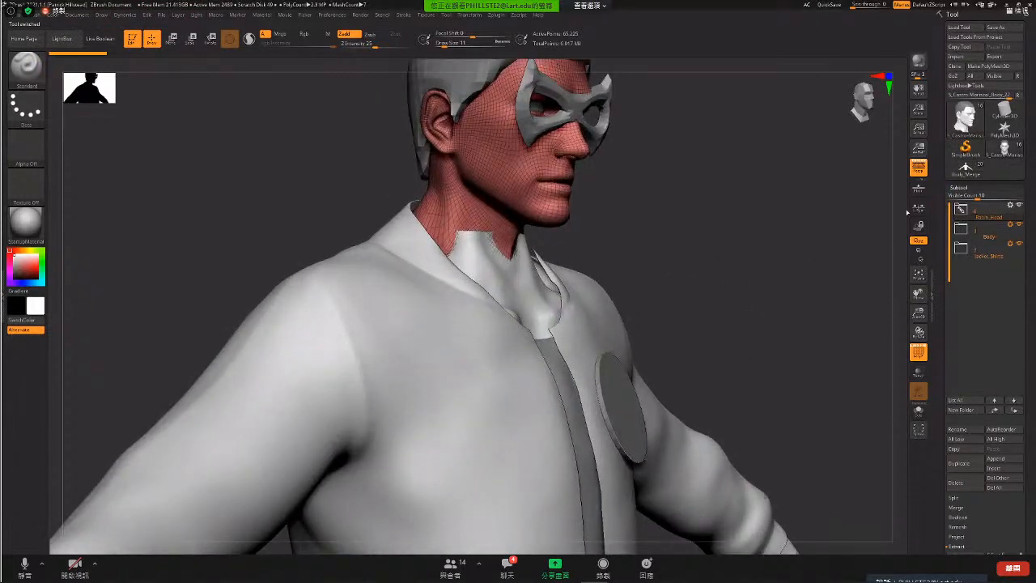
alt+drag(489, 439, 566, 358)
ctrl+right_drag(566, 358, 501, 222)
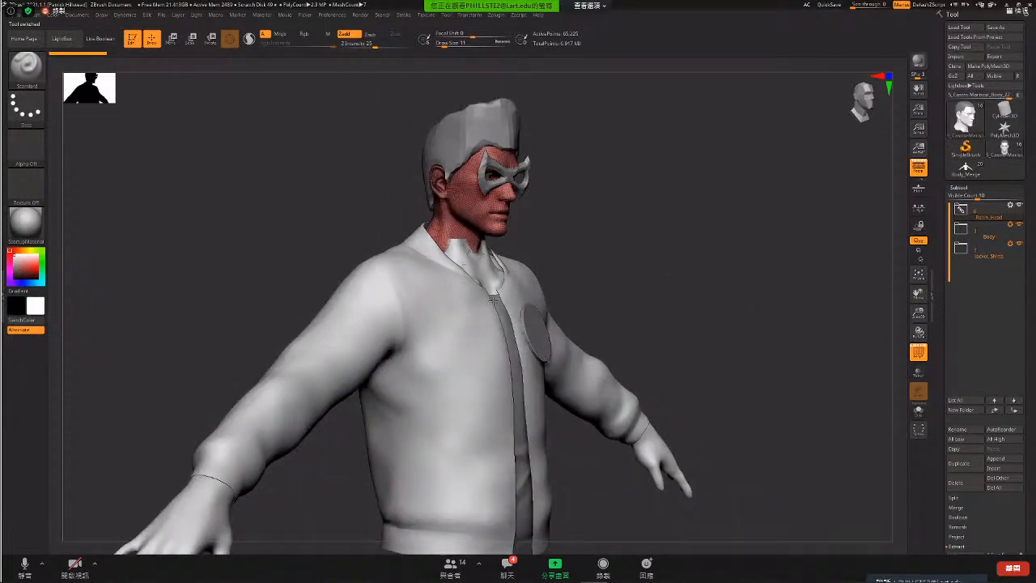
ctrl+right_drag(493, 302, 516, 280)
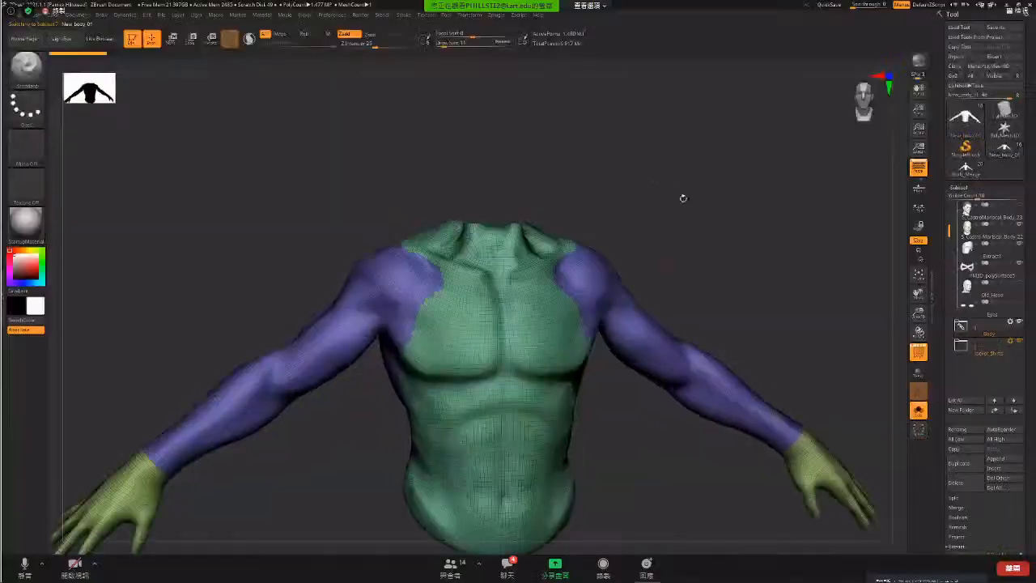
- Expand the Body folder and lower New_body_01 by three subdivision levels, with its polygroup wireframe shown and the Split options open
drag(683, 199, 752, 283)
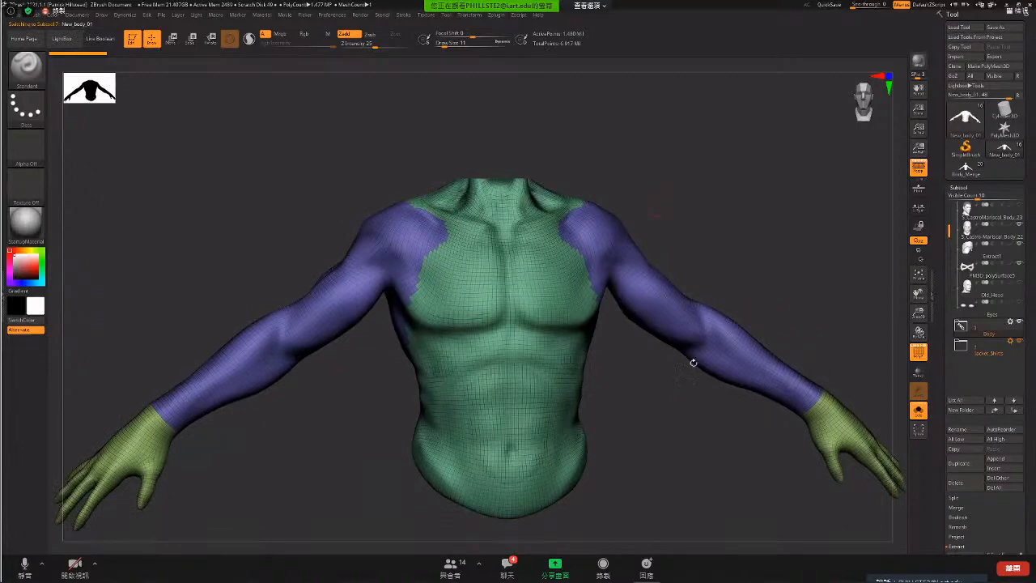
drag(694, 238, 660, 242)
click(961, 326)
key(shift+f)
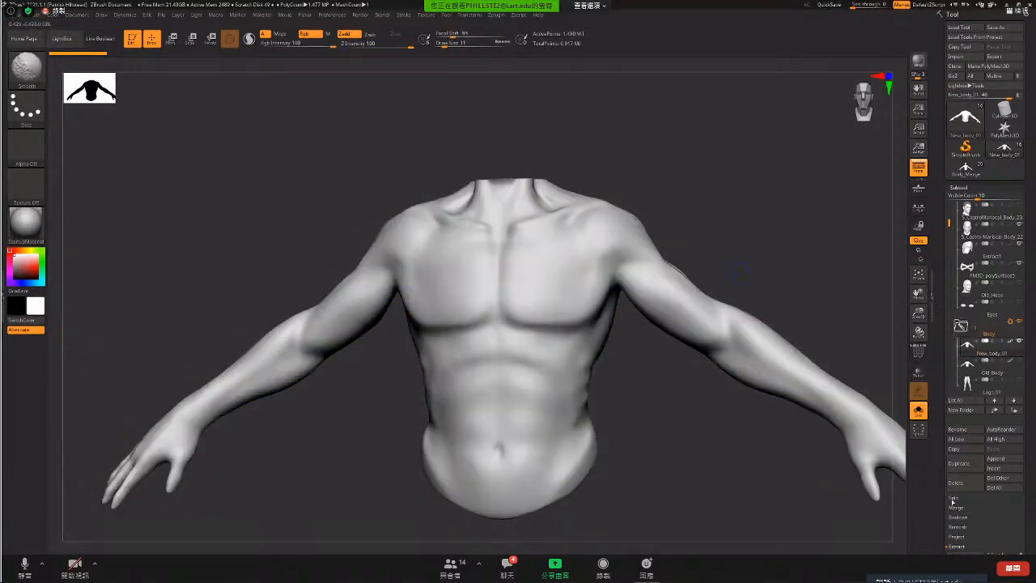
key(shift+d)
key(shift+d)
key(shift+d)
key(shift+f)
click(958, 499)
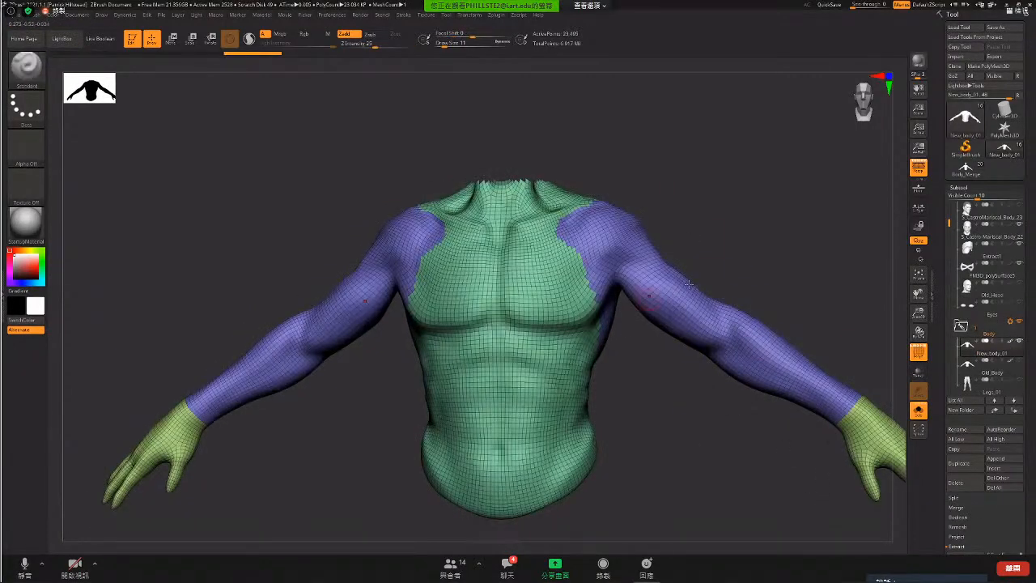
- Unhide the concealed parts of New_body_01 so the head shows with the torso and arms
alt+drag(764, 302, 738, 204)
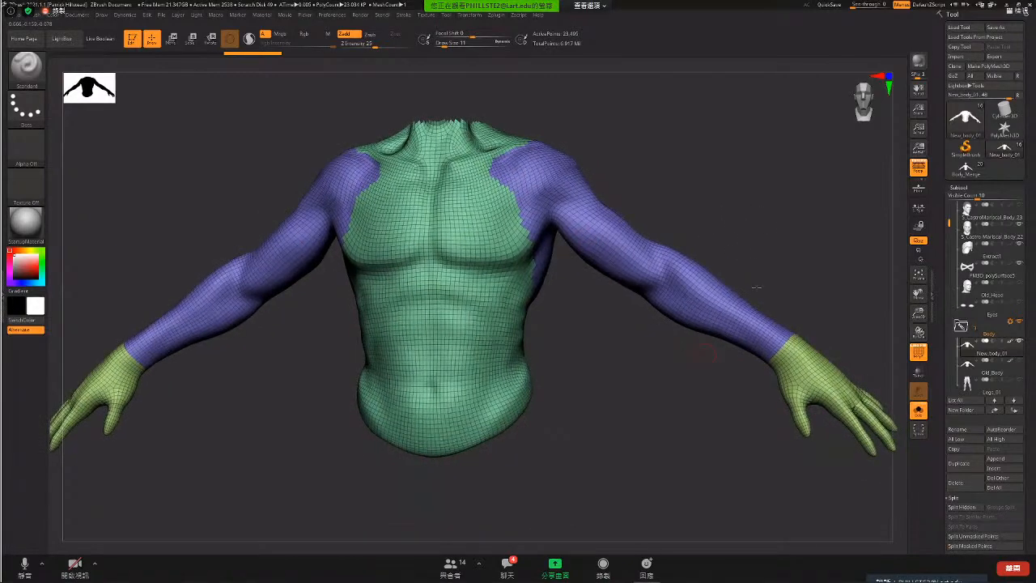
ctrl+alt+shift+click(739, 275)
ctrl+shift+click(578, 212)
alt+drag(597, 196, 674, 291)
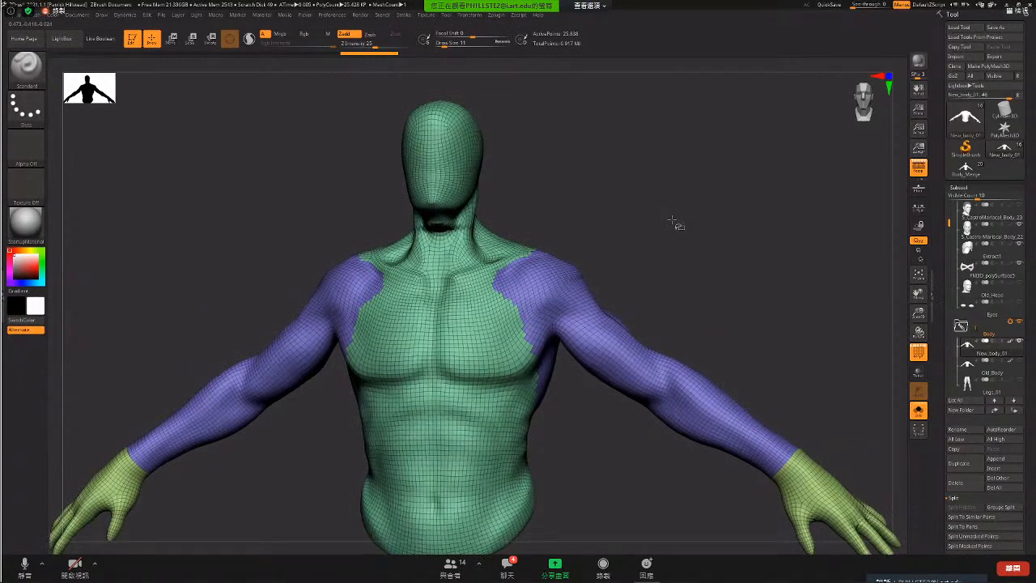
drag(674, 221, 731, 305)
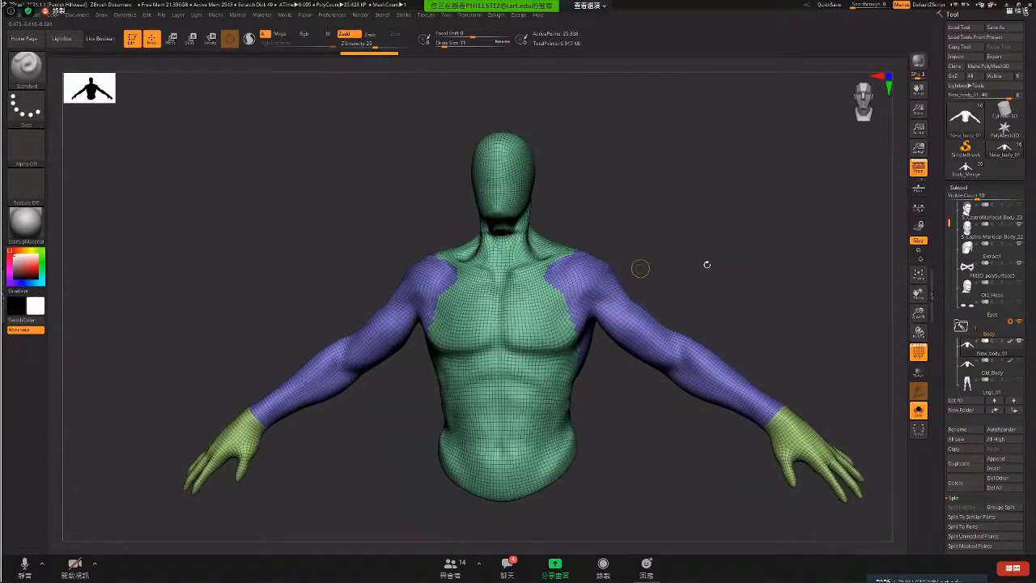
- Undo back to the state where the head has its own polygroup, and unhide the full body
key(ctrl+z)
key(ctrl+z)
key(ctrl+z)
key(ctrl+z)
key(ctrl+z)
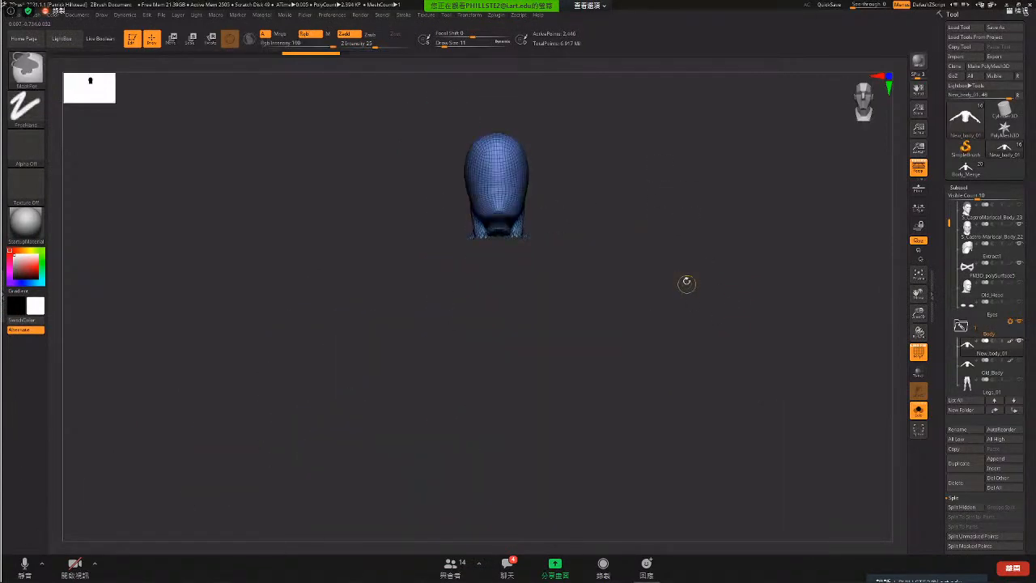
ctrl+shift+click(613, 248)
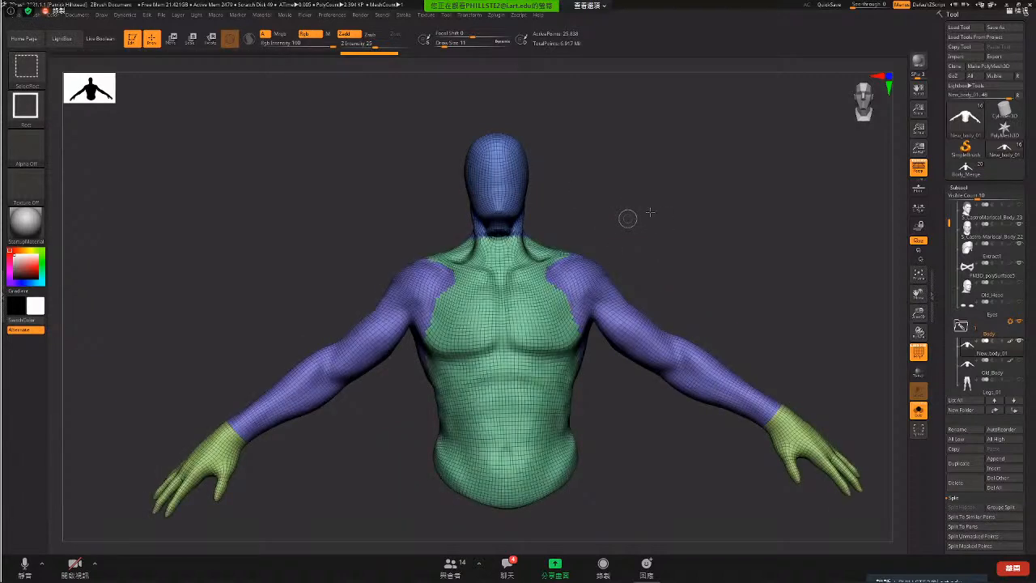
drag(660, 235, 737, 254)
- Isolate the arms and hands of New_body_01, merge them into a single polygroup, and unhide the full body
ctrl+shift+click(621, 273)
ctrl+shift+click(789, 453)
ctrl+shift+drag(746, 290, 745, 316)
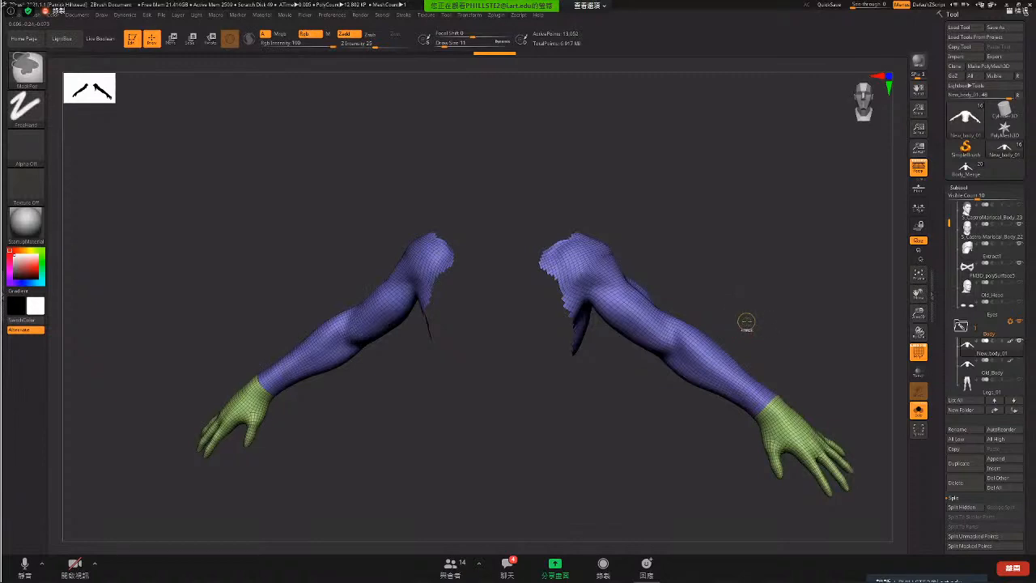
key(ctrl+w)
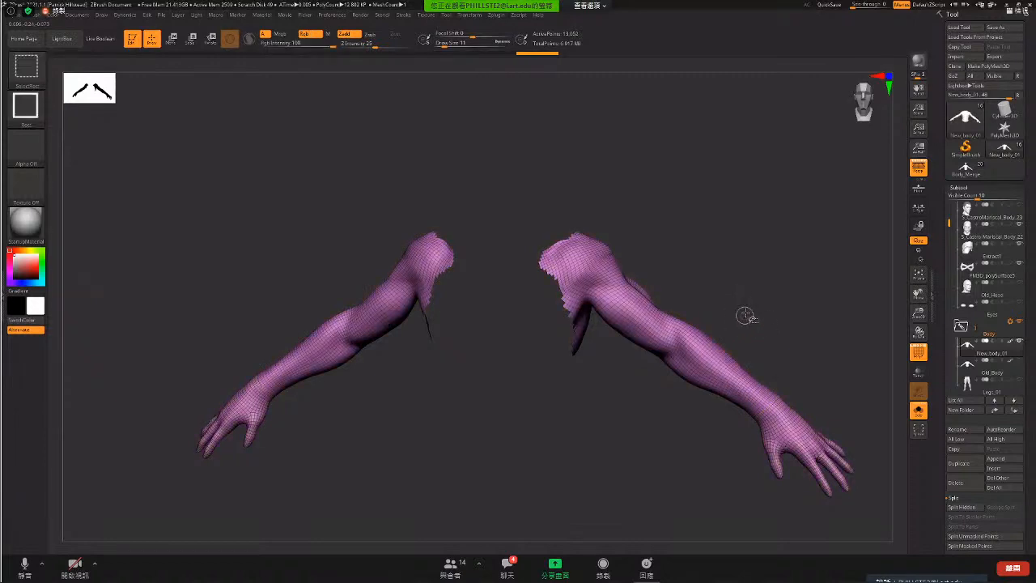
ctrl+shift+click(745, 316)
- Compare the regrouped body with the jacket and detailed head by briefly showing the other subtools
drag(687, 254, 797, 332)
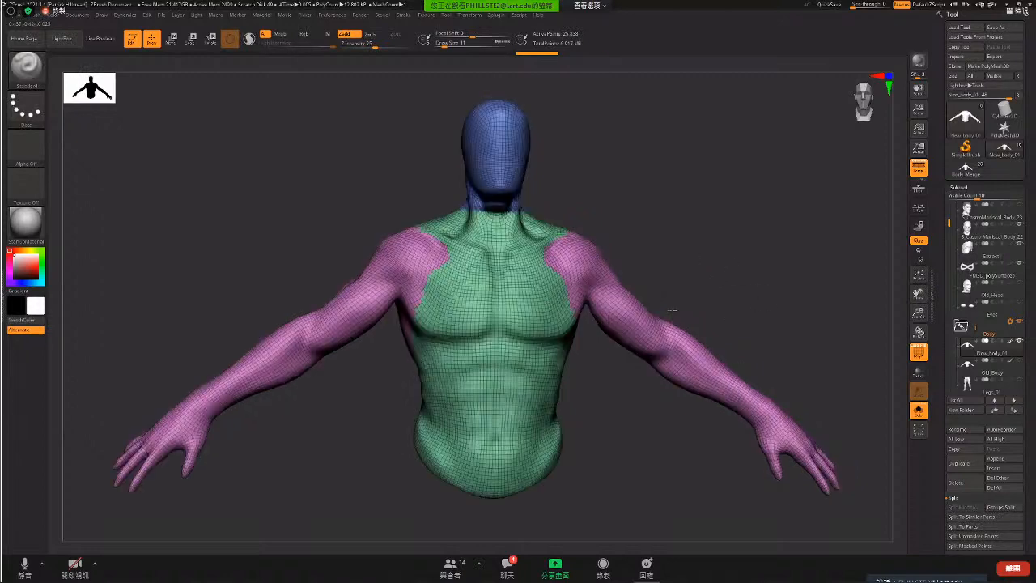
alt+drag(821, 383, 888, 424)
click(917, 411)
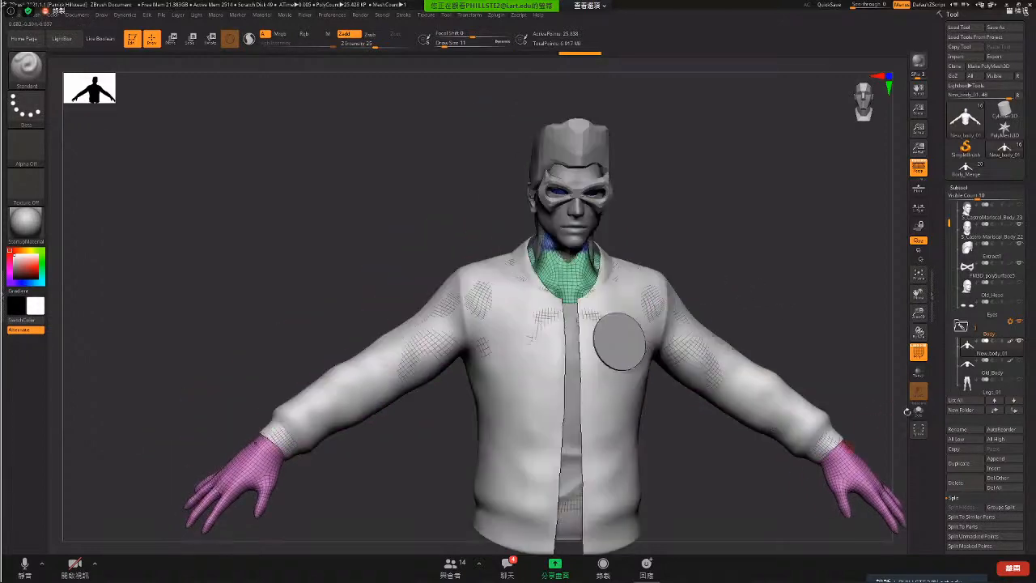
click(918, 411)
- Isolate the torso polygroup and mask its neck, shoulders and upper chest
ctrl+shift+click(581, 347)
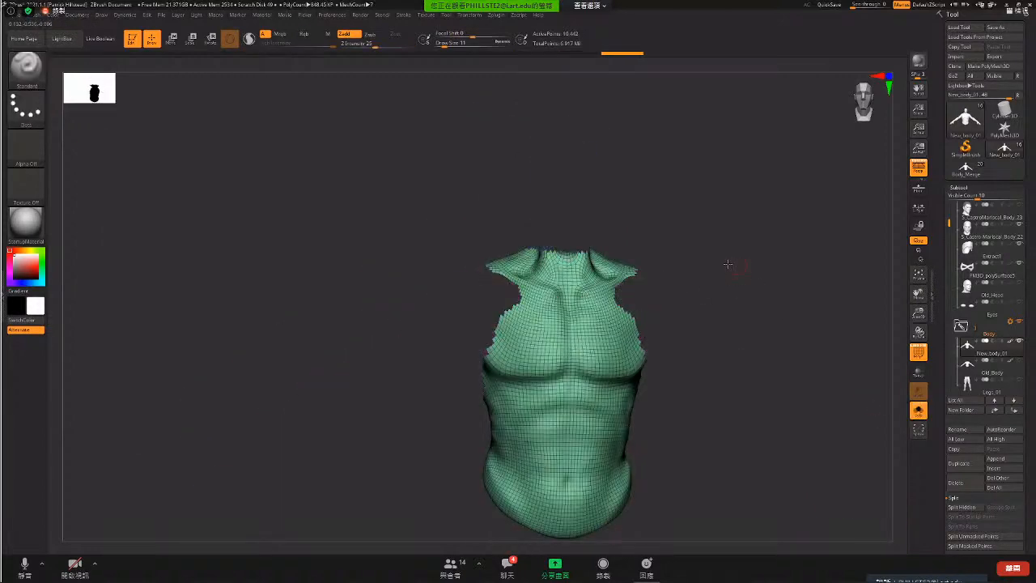
ctrl+drag(442, 157, 684, 319)
drag(709, 312, 656, 294)
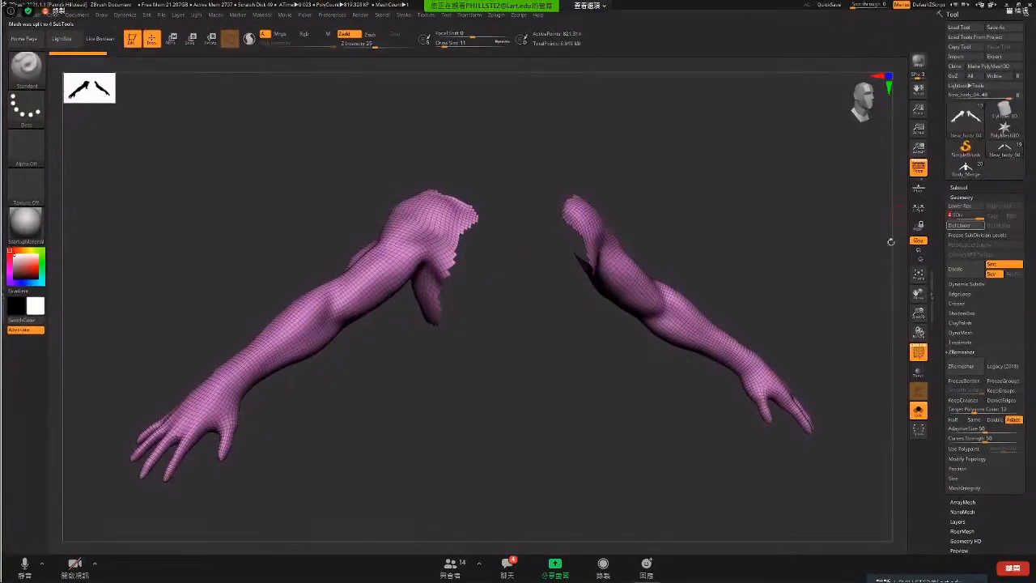
- Isolate the blank placeholder head, New_body_02, and delete it from the subtools
key(shift+f)
key(shift+f)
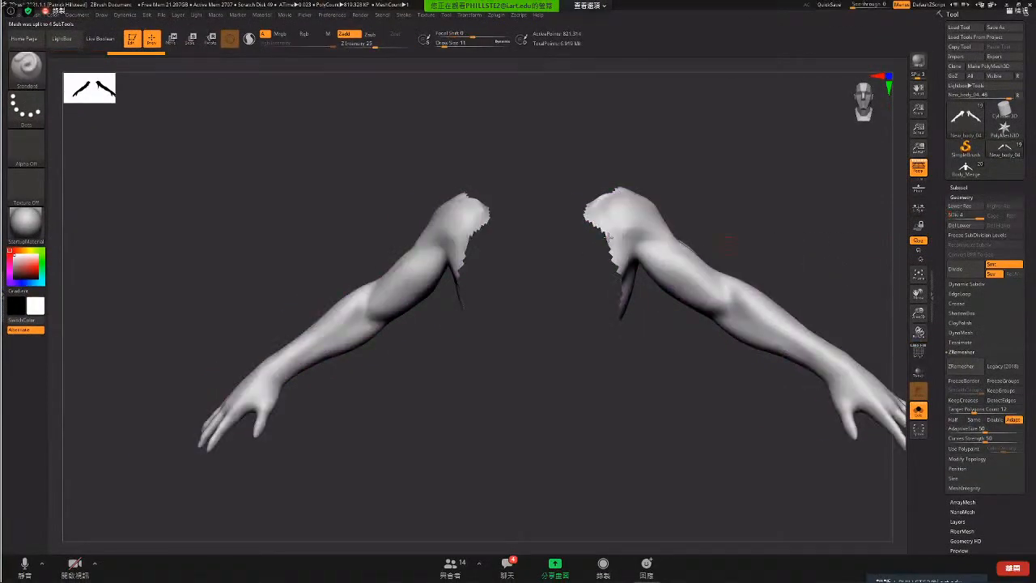
click(919, 413)
alt+drag(684, 142, 729, 300)
alt+click(608, 319)
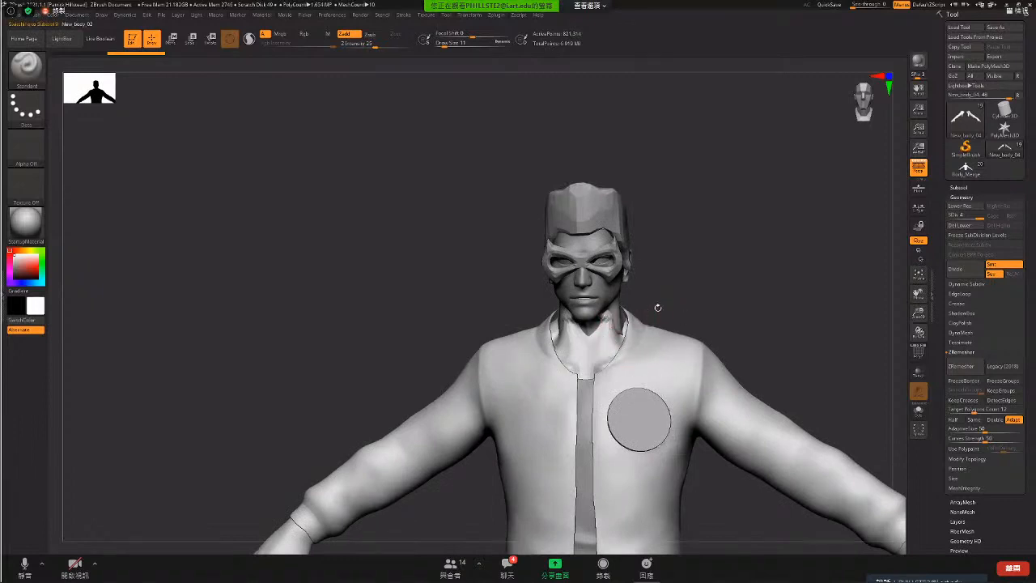
click(917, 410)
drag(719, 339, 733, 337)
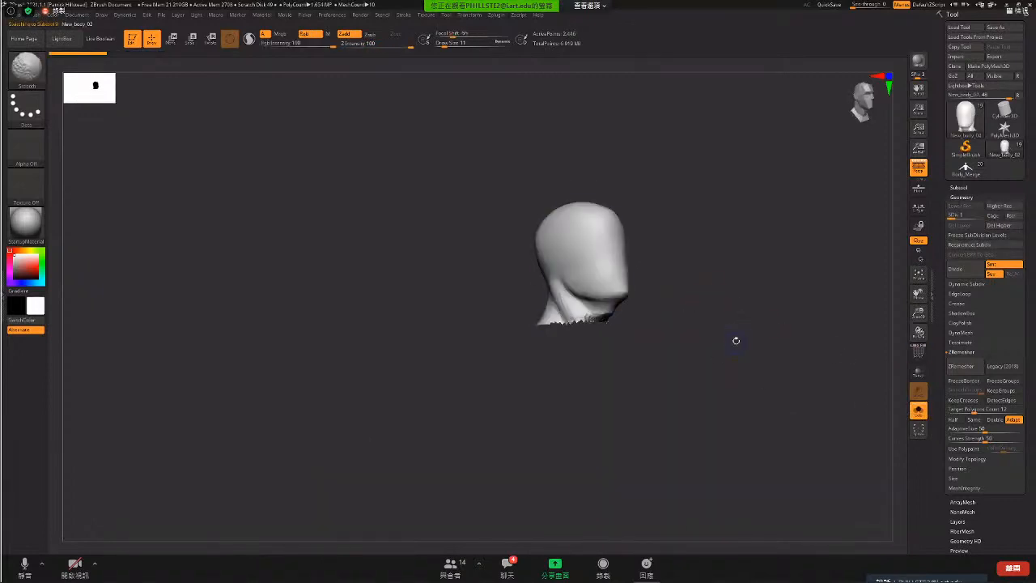
click(962, 353)
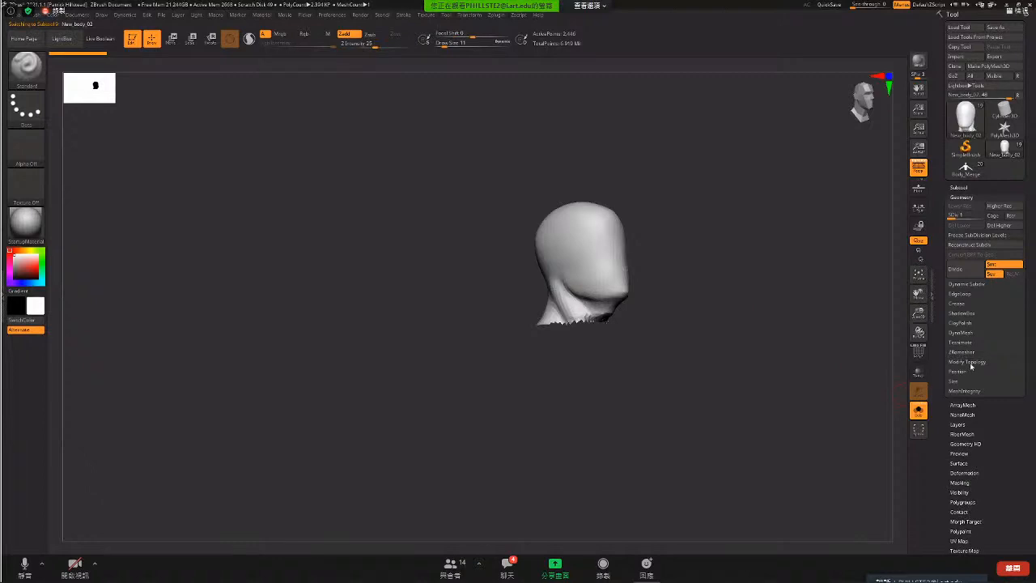
click(958, 187)
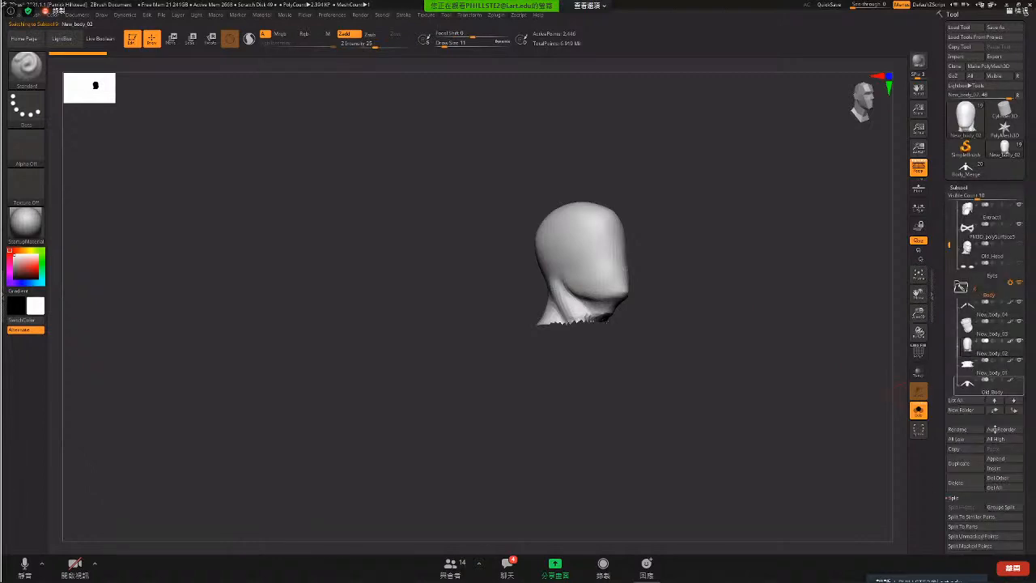
click(956, 482)
click(895, 506)
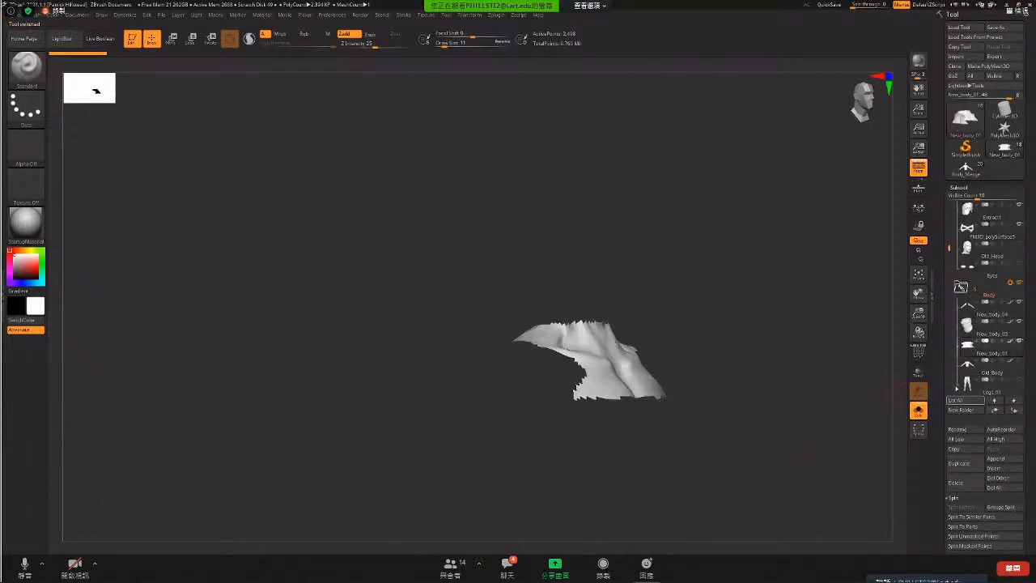
- Make the detailed head at the start of the subtool list active and clear the mask on its scalp
mouse_move(763, 351)
mouse_down()
mouse_move(780, 343)
mouse_move(548, 403)
mouse_up()
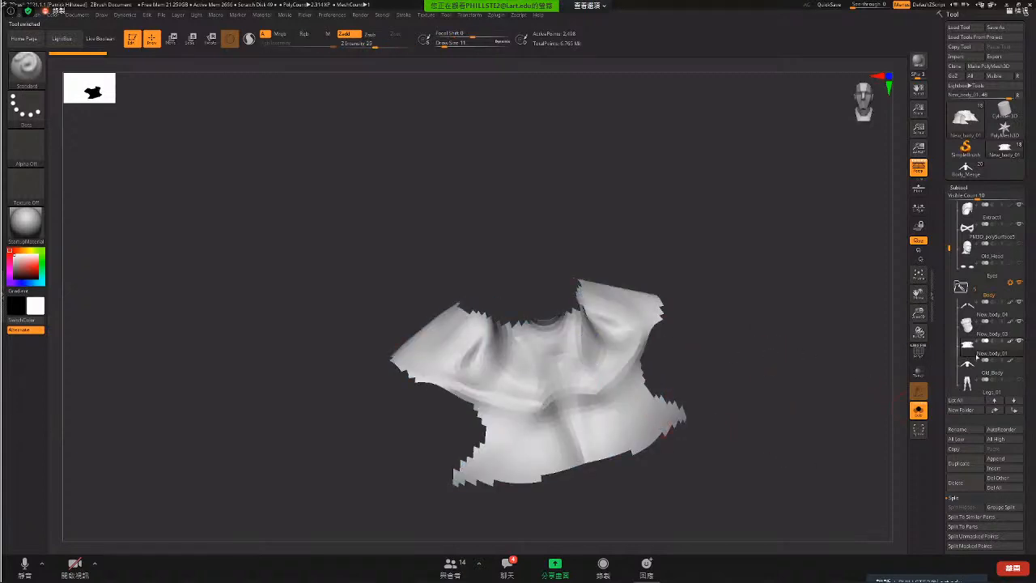
drag(949, 248, 949, 209)
mouse_move(968, 236)
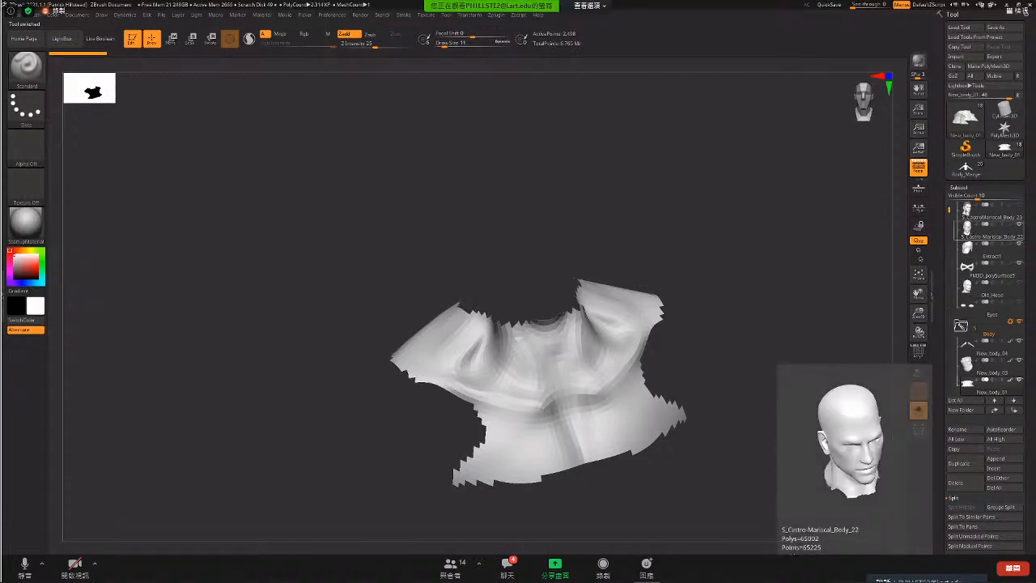
click(967, 211)
drag(771, 326, 794, 370)
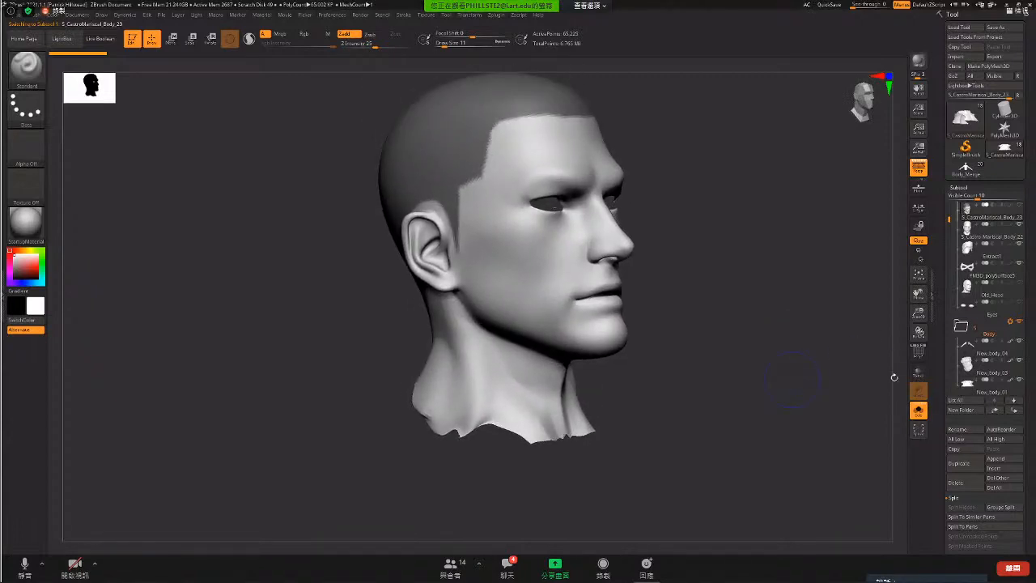
key(shift+f)
key(shift+f)
ctrl+drag(744, 278, 780, 329)
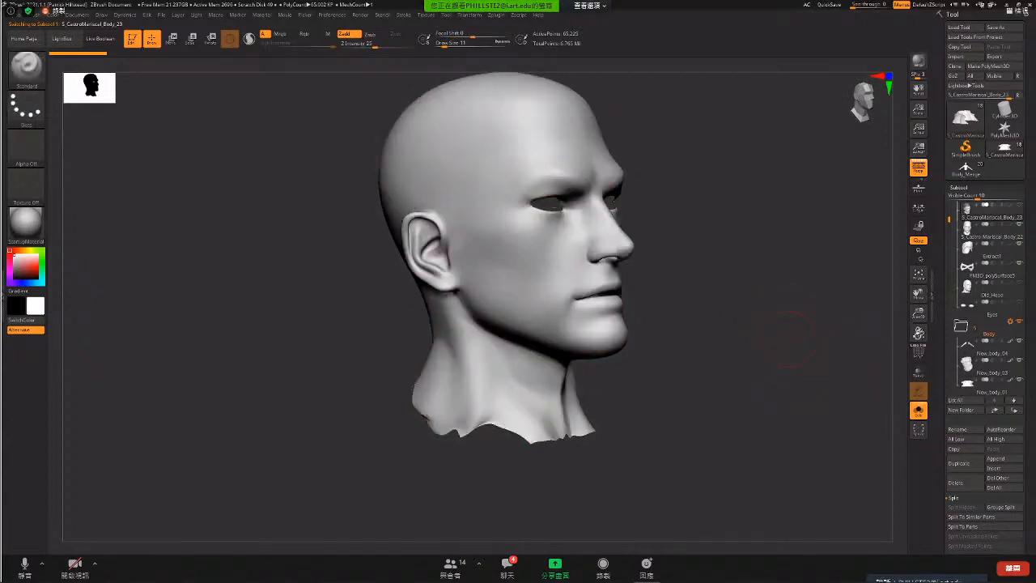
key(ctrl+z)
ctrl+drag(760, 276, 798, 336)
- Check the hair mesh, make the Old_Head subtool active and delete it
click(968, 250)
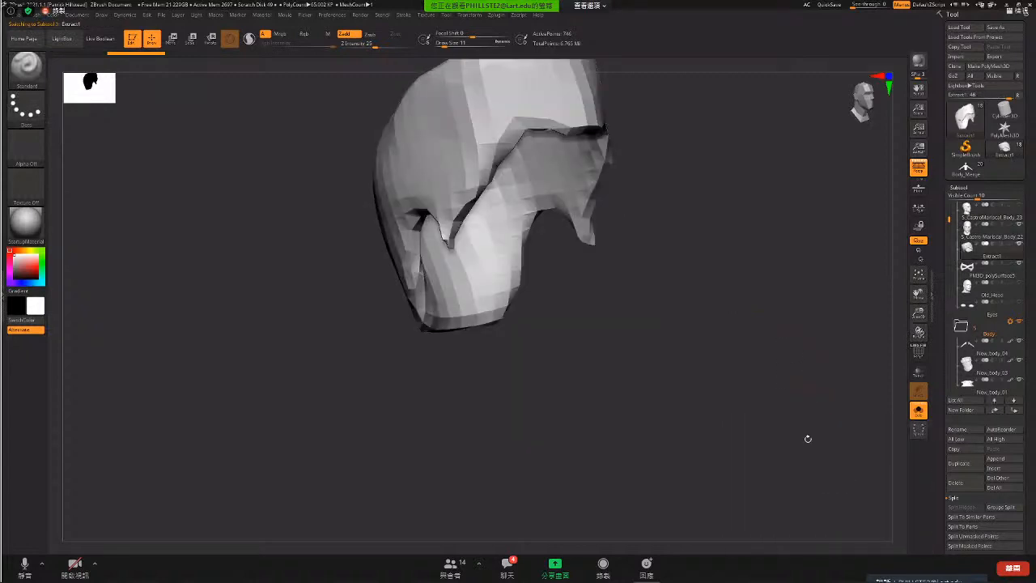
drag(807, 438, 891, 384)
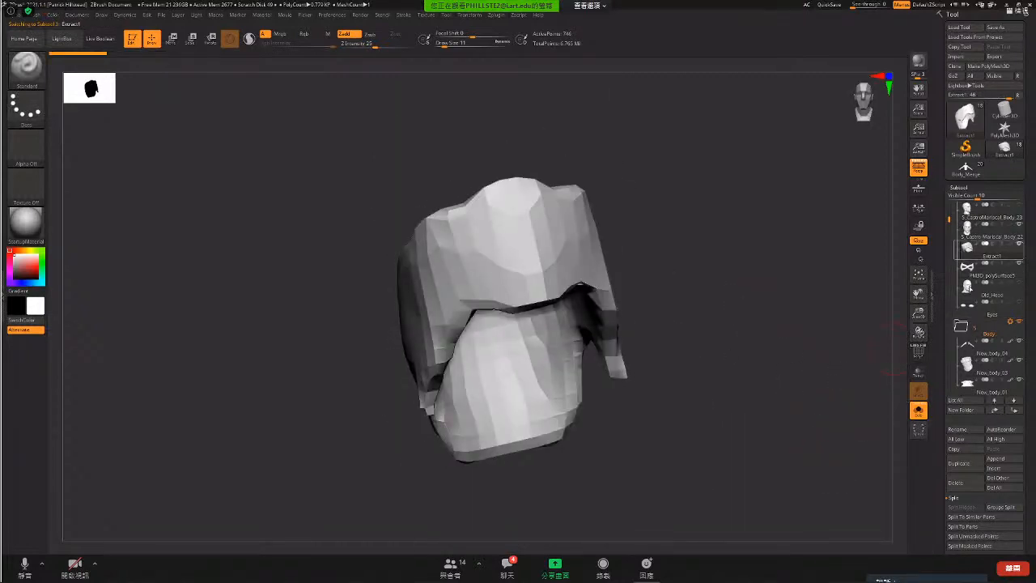
click(969, 290)
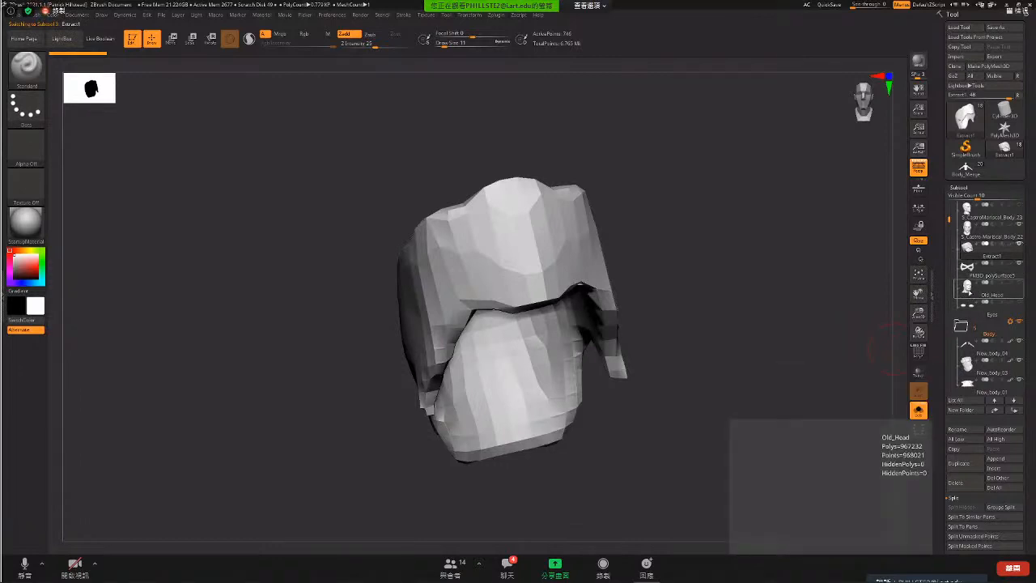
drag(848, 368, 855, 357)
click(957, 484)
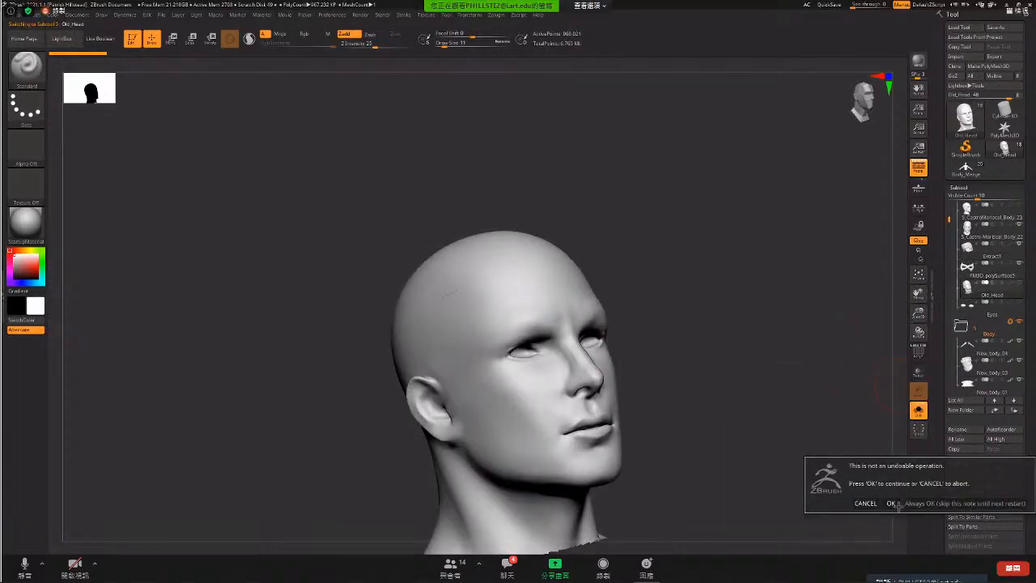
click(893, 503)
- Compare the two remaining detailed head subtools and delete the duplicate whose name ends in Body_22
click(964, 231)
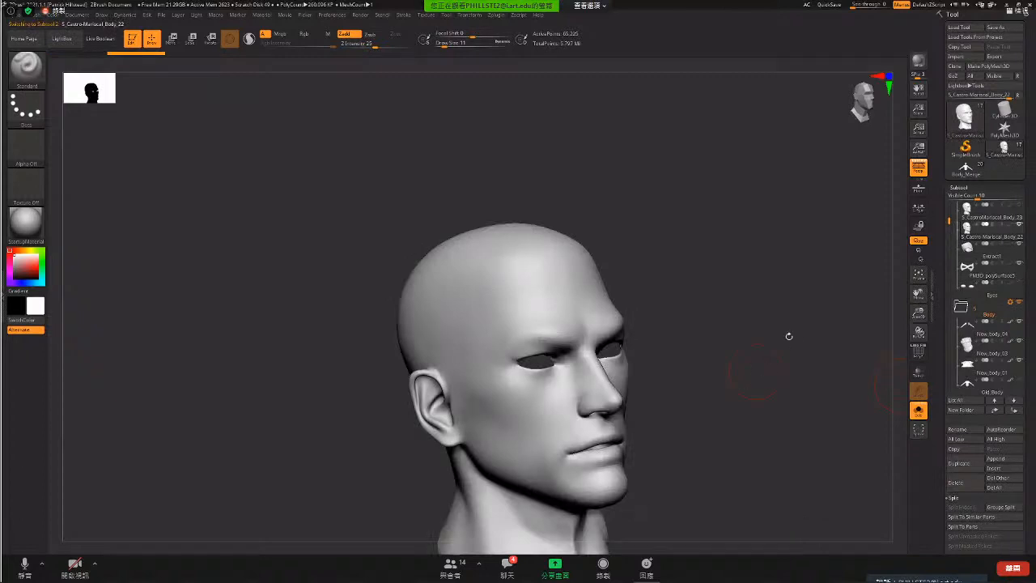
click(964, 212)
mouse_move(962, 219)
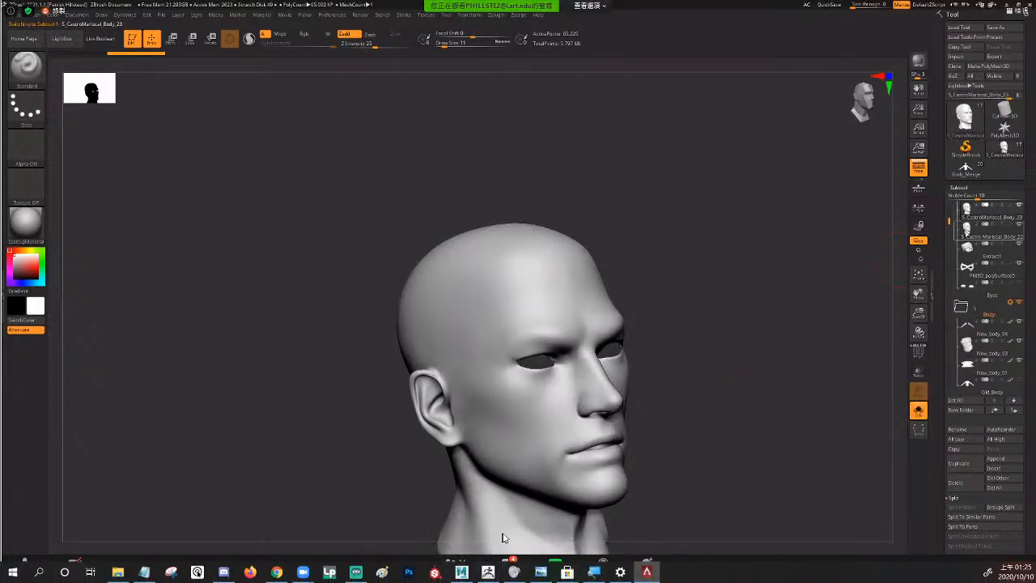
click(507, 565)
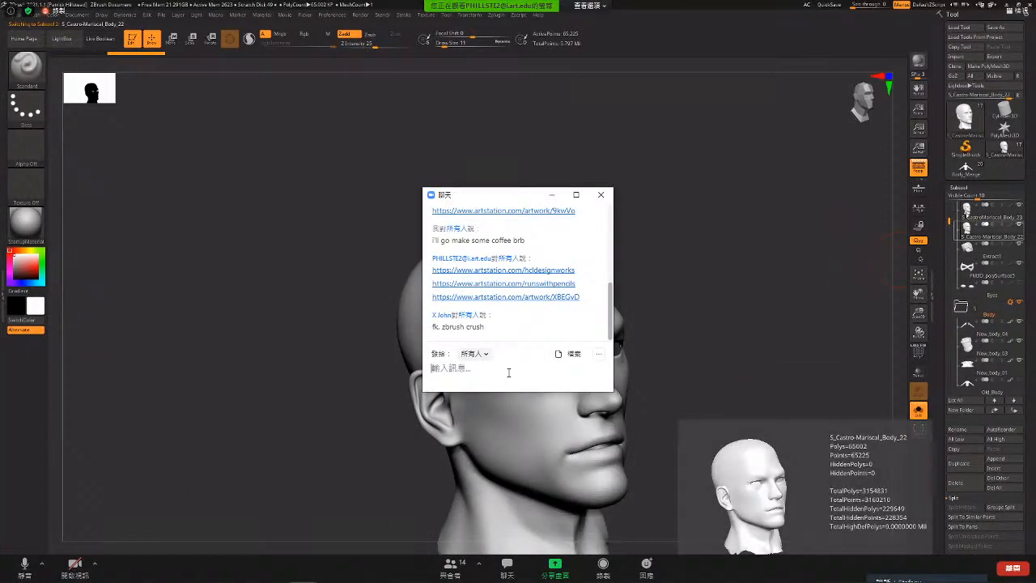
click(966, 231)
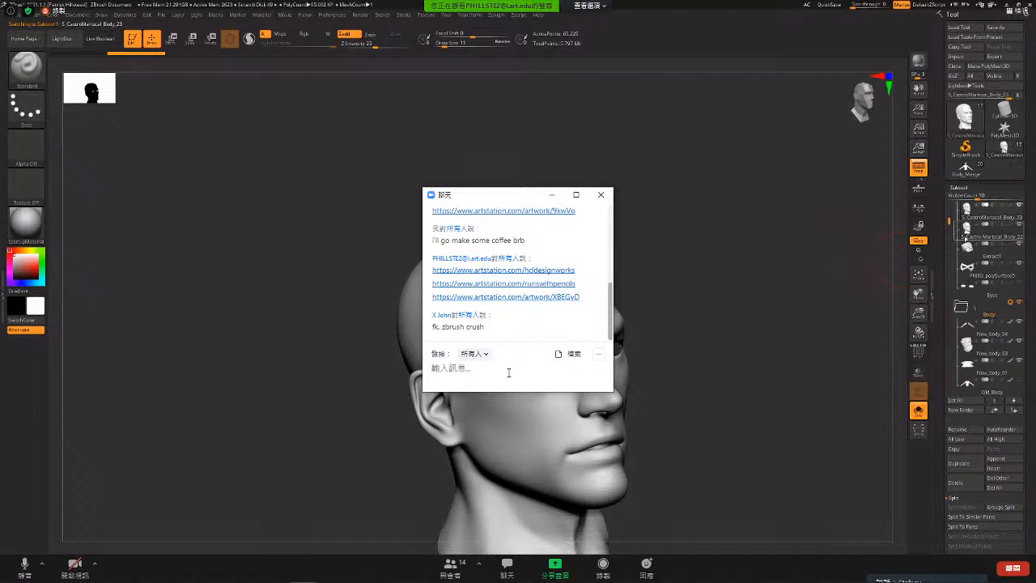
click(959, 486)
click(896, 505)
- In the Zoom meeting chat, send everyone the message "gonna use the restroom brb" and minimize the chat window
text(ㄕㄟ)
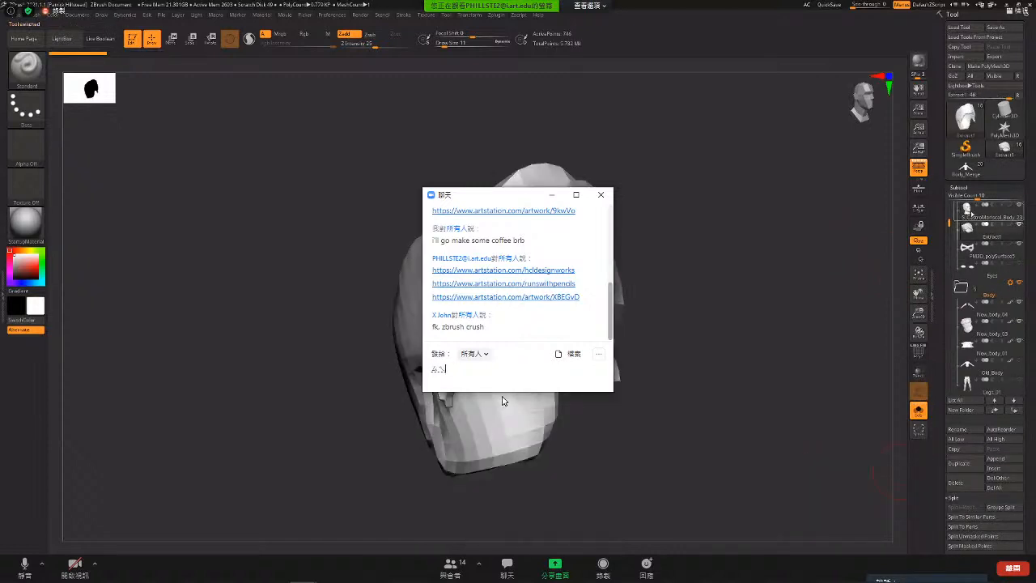
key(BackSpace)
key(BackSpace)
text(g)
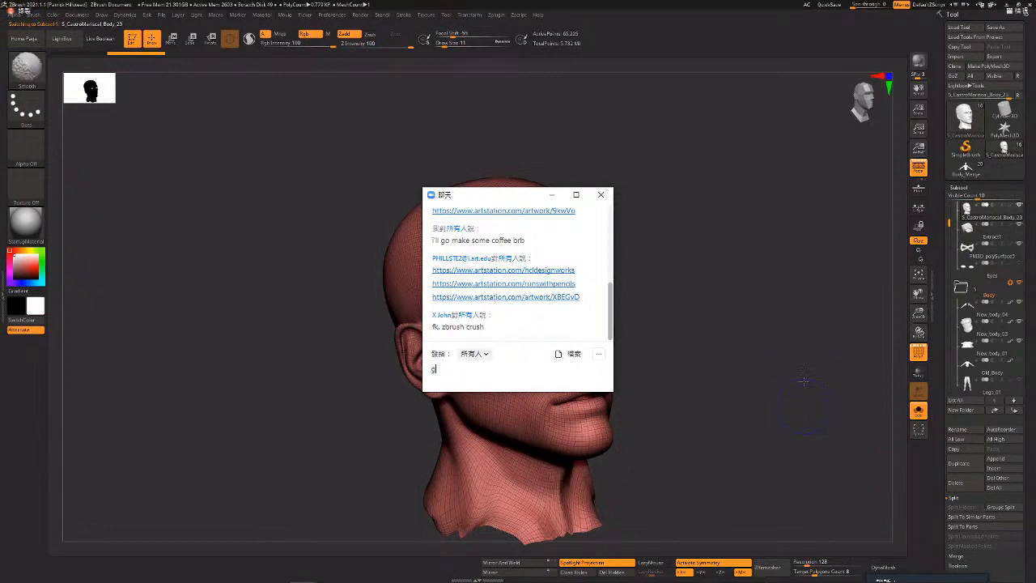
text(onna use)
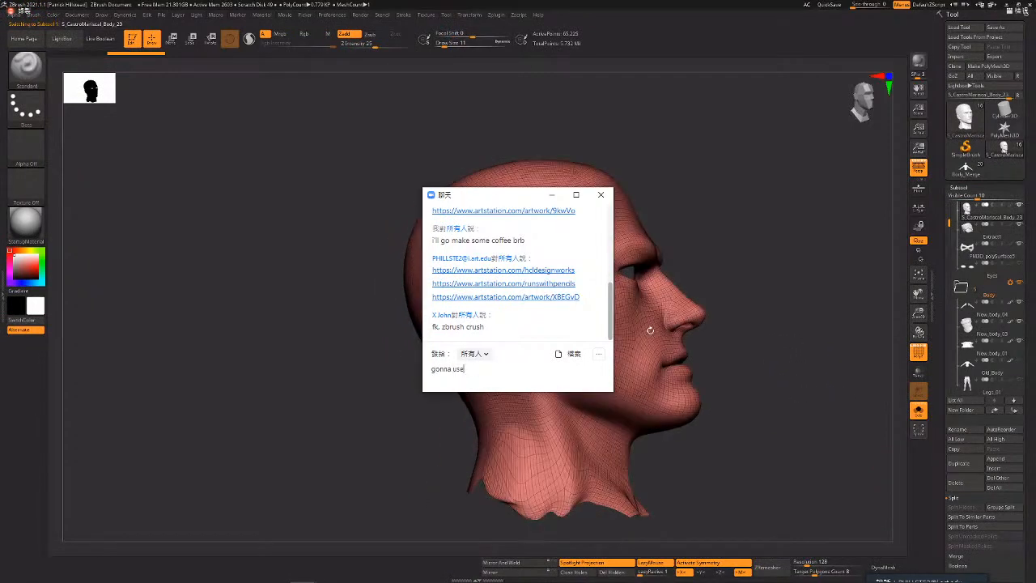
text( the re)
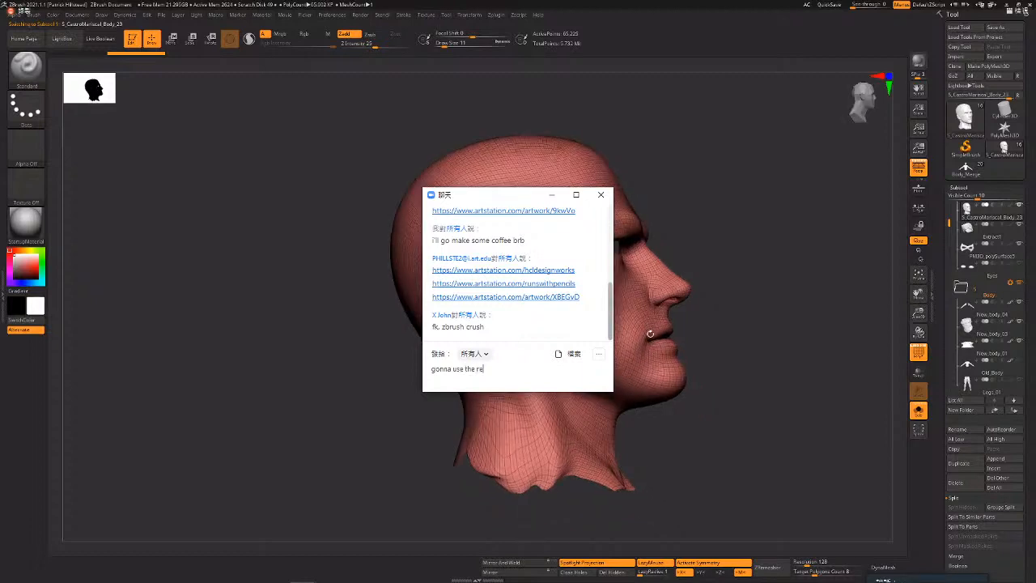
text(stroom)
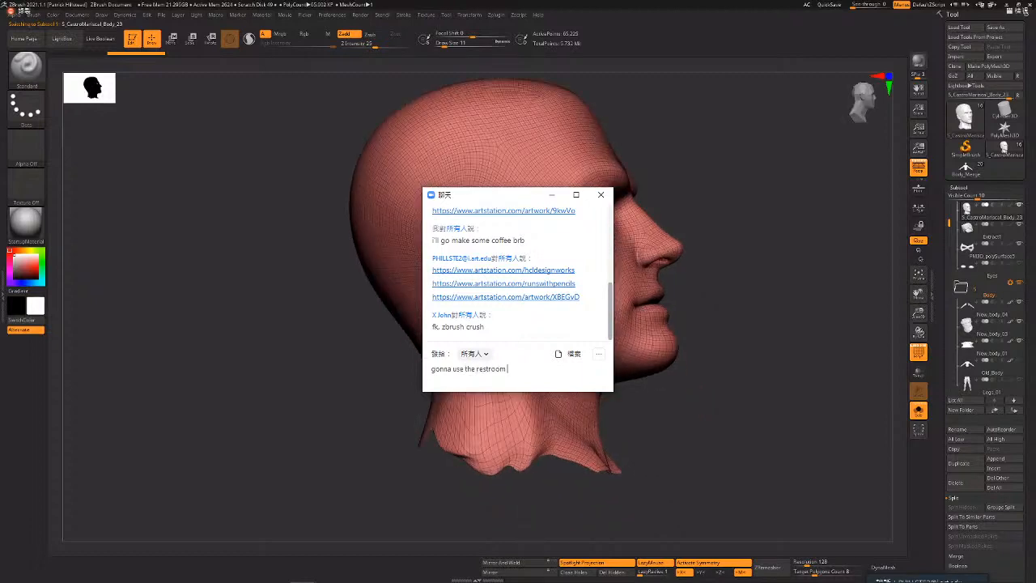
text( brb)
key(Return)
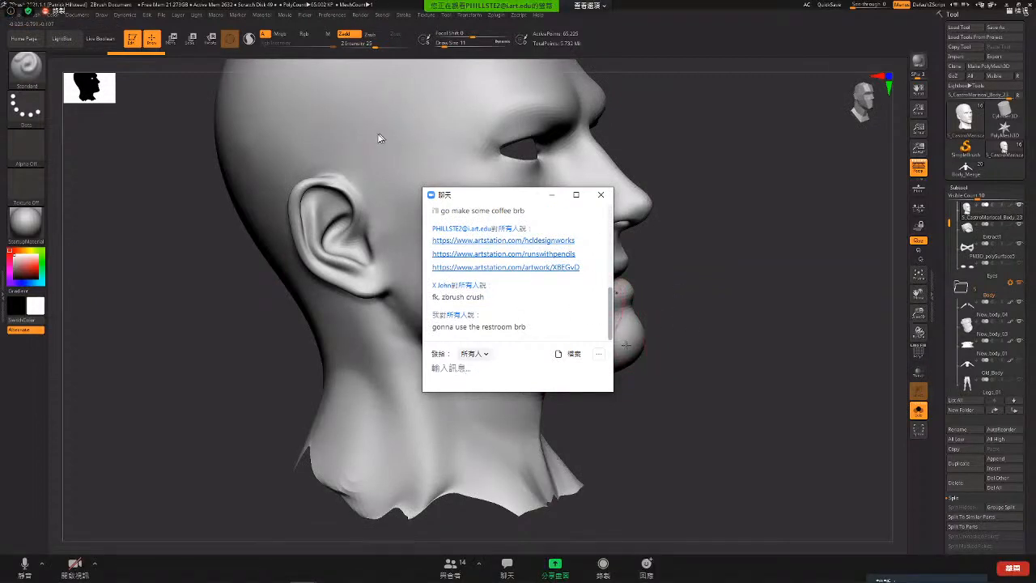
click(551, 195)
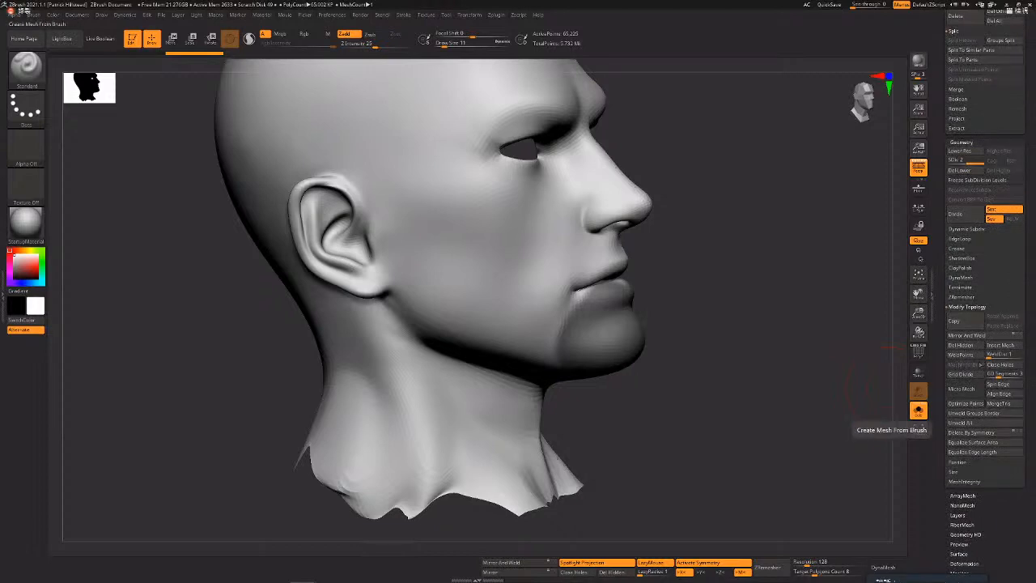
- Grow the mask on the detailed head's chin several times, trying a mask shrink once in between
scroll(991, 534, down, 3)
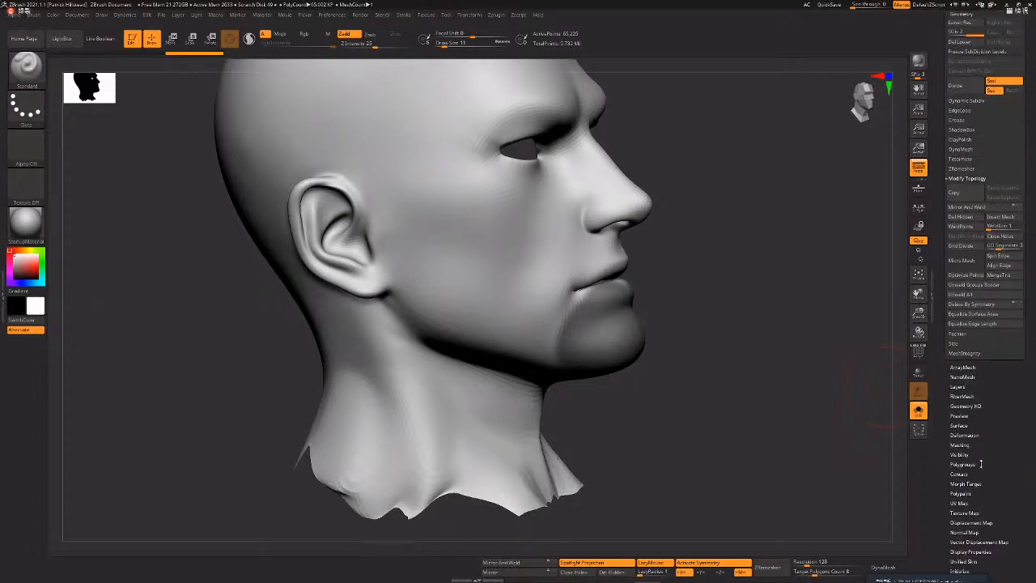
click(960, 444)
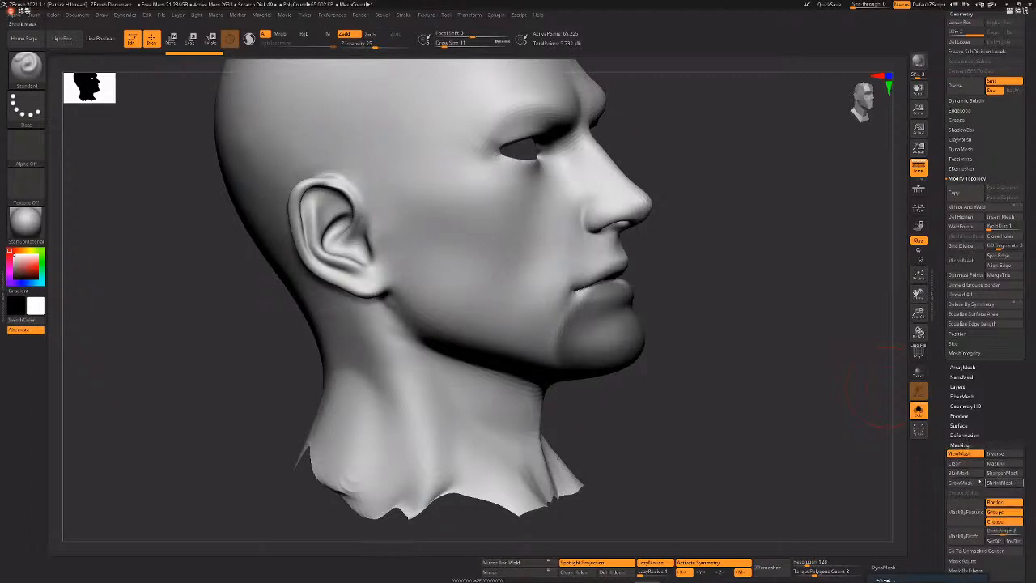
click(974, 486)
click(973, 485)
click(974, 485)
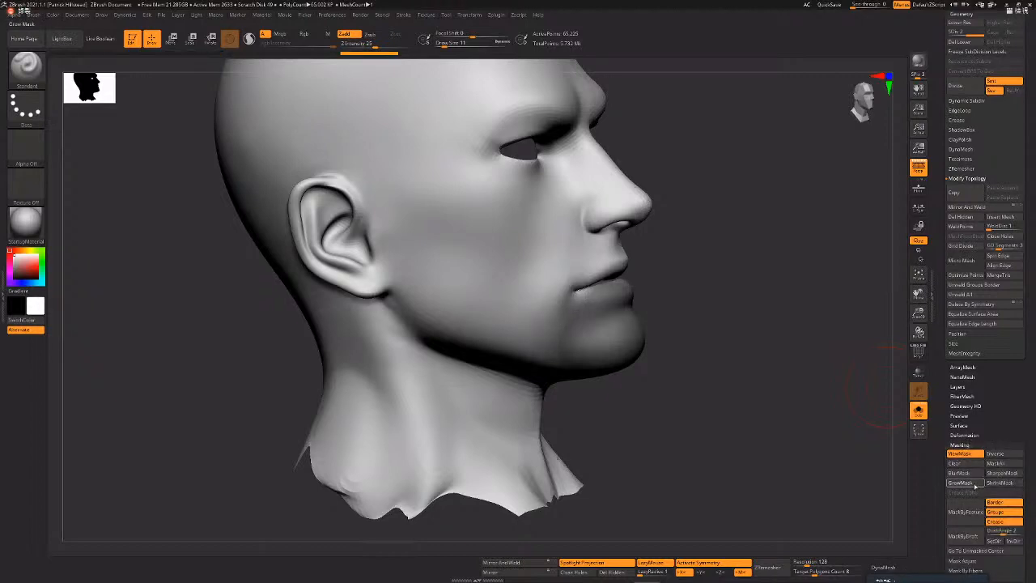
click(1002, 483)
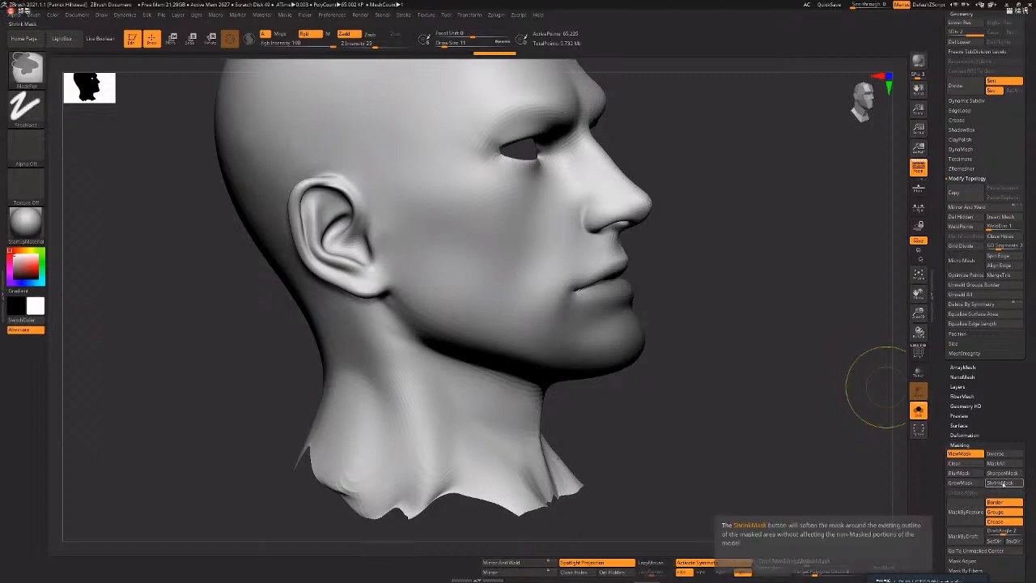
click(977, 484)
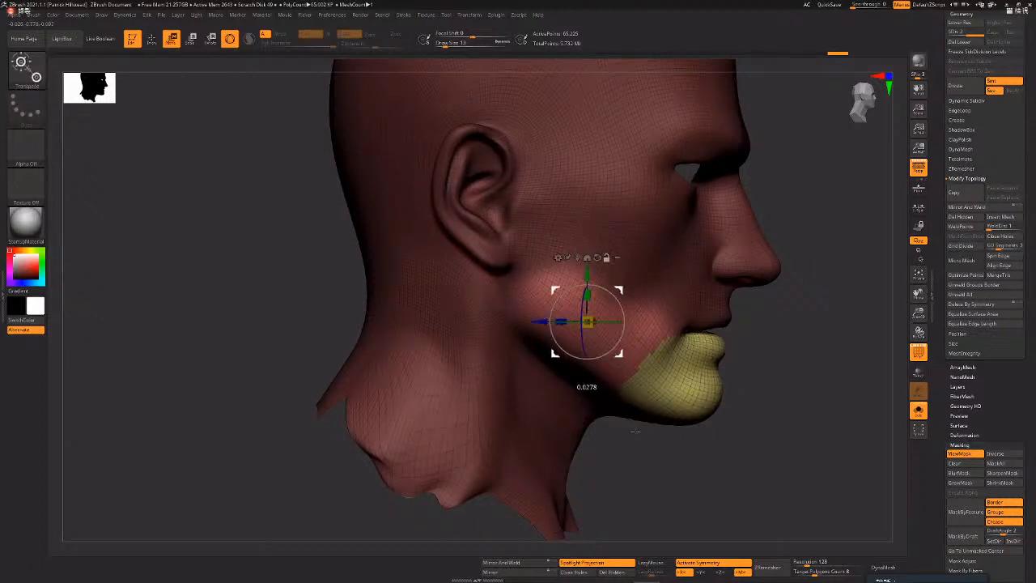
- Adjust the lower jaw with the Transpose gizmo to part the lips, and check the mouth with polyframes on and off
drag(576, 318, 576, 320)
key(q)
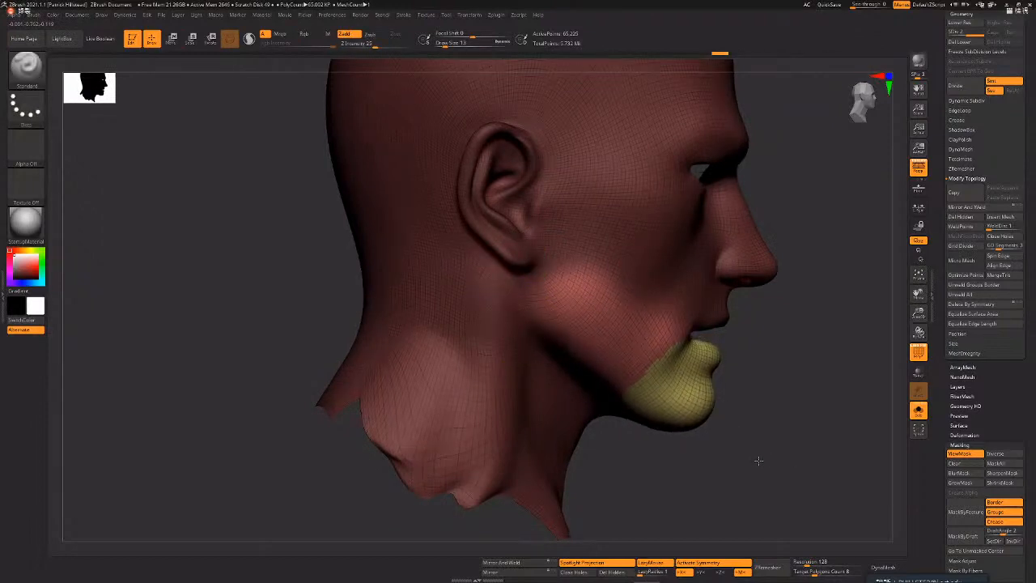
drag(749, 392, 688, 340)
key(shift+f)
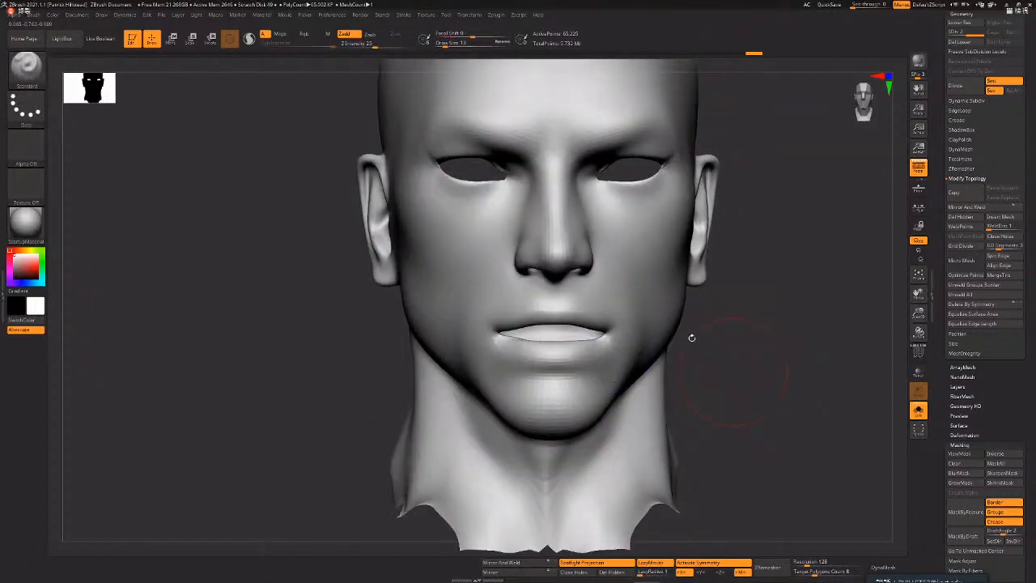
key(shift+f)
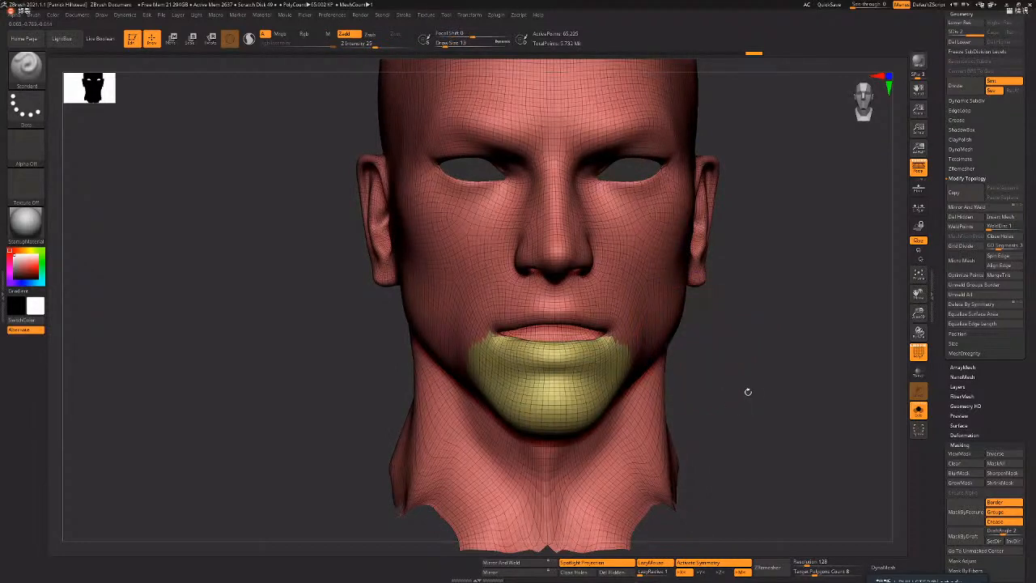
drag(599, 341, 753, 388)
drag(840, 356, 1026, 208)
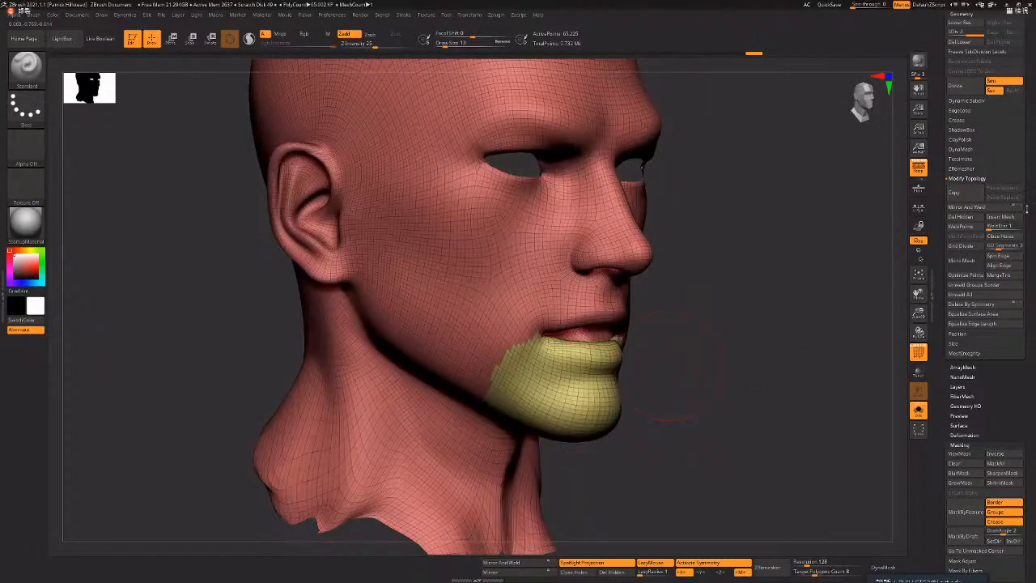
key(shift+f)
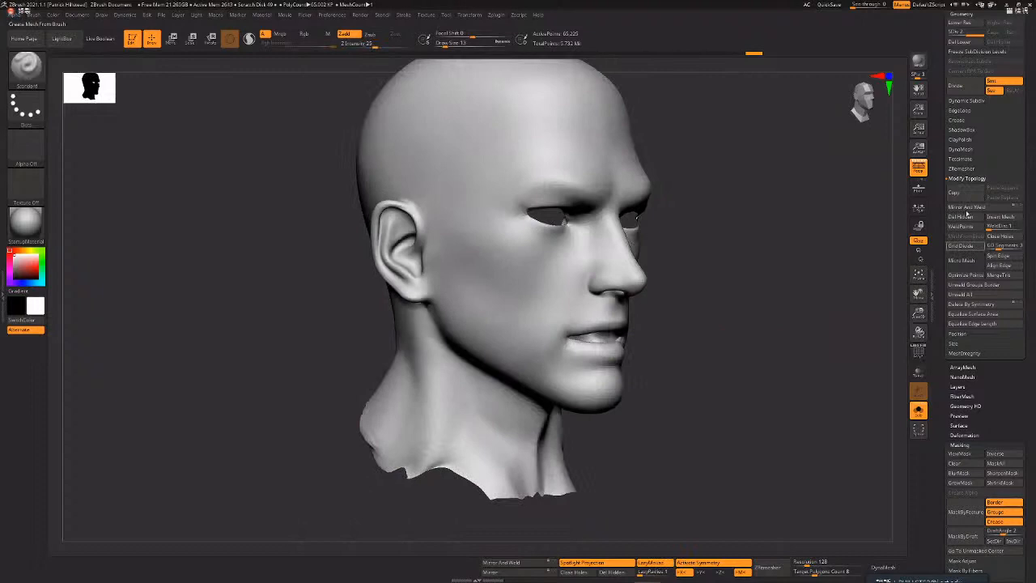
- Show the other subtools around the head again and make the New_body_01 neck and chest piece active
scroll(967, 215, up, 3)
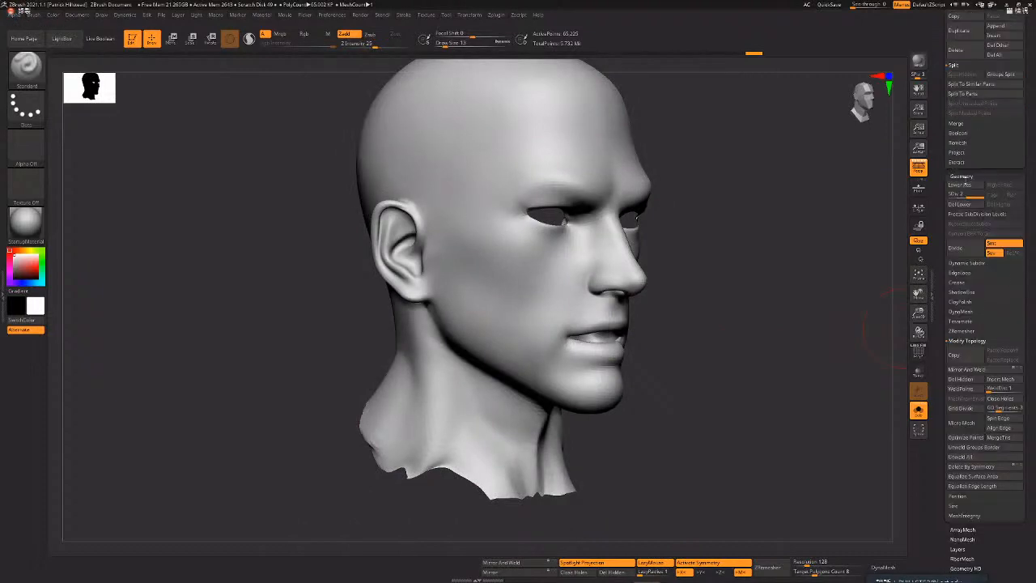
click(963, 180)
scroll(1005, 220, up, 6)
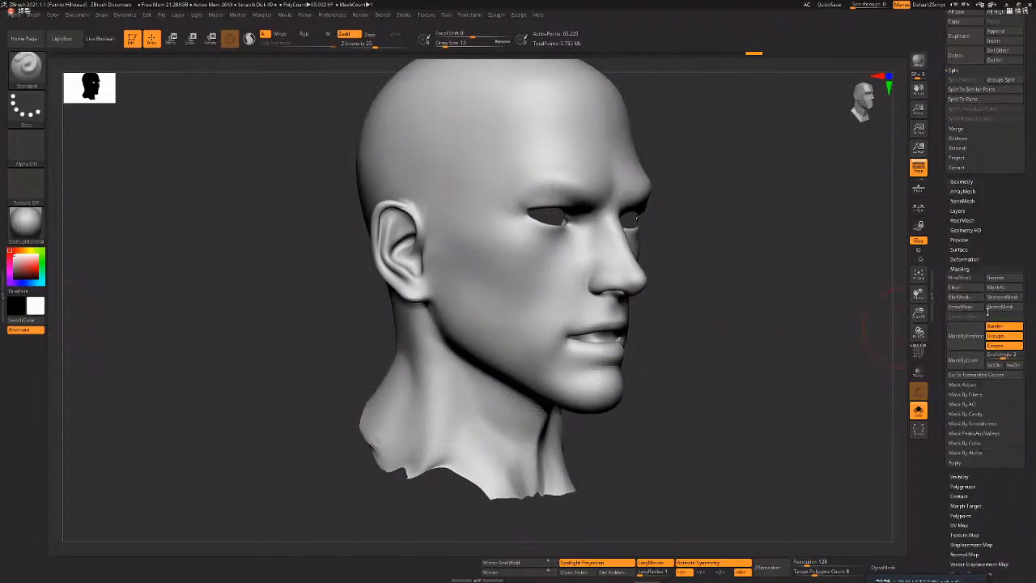
click(918, 410)
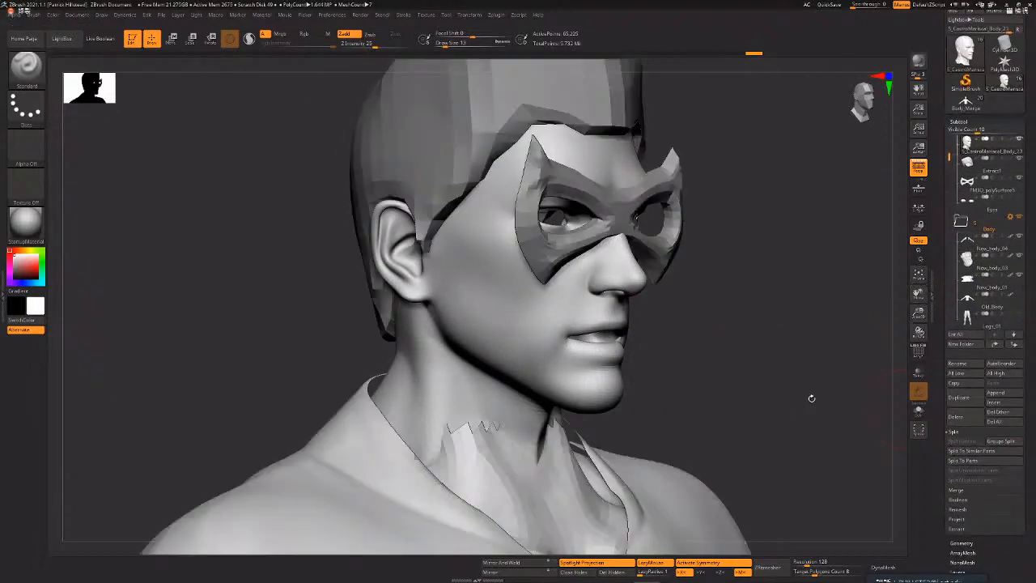
click(967, 277)
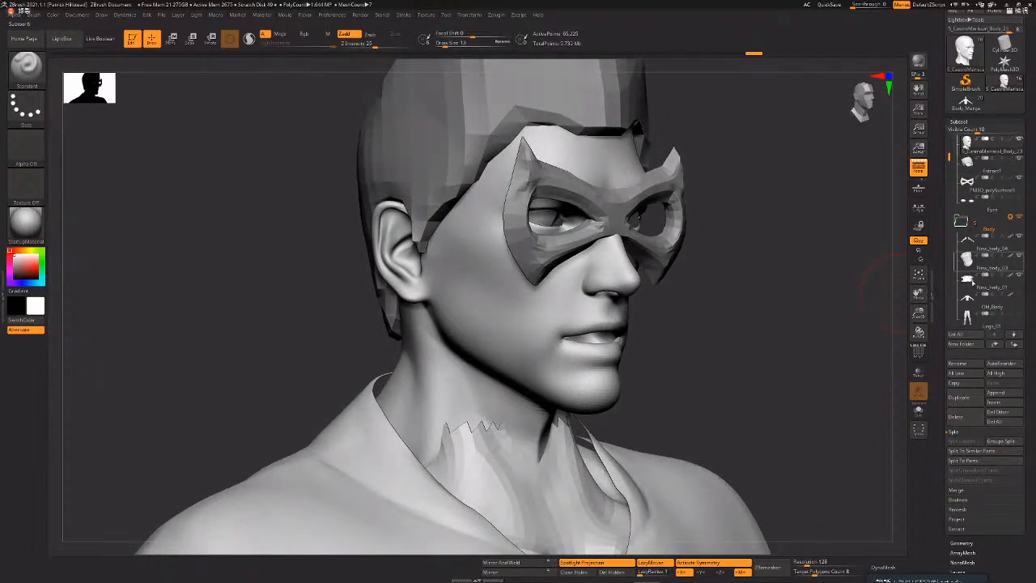
click(970, 288)
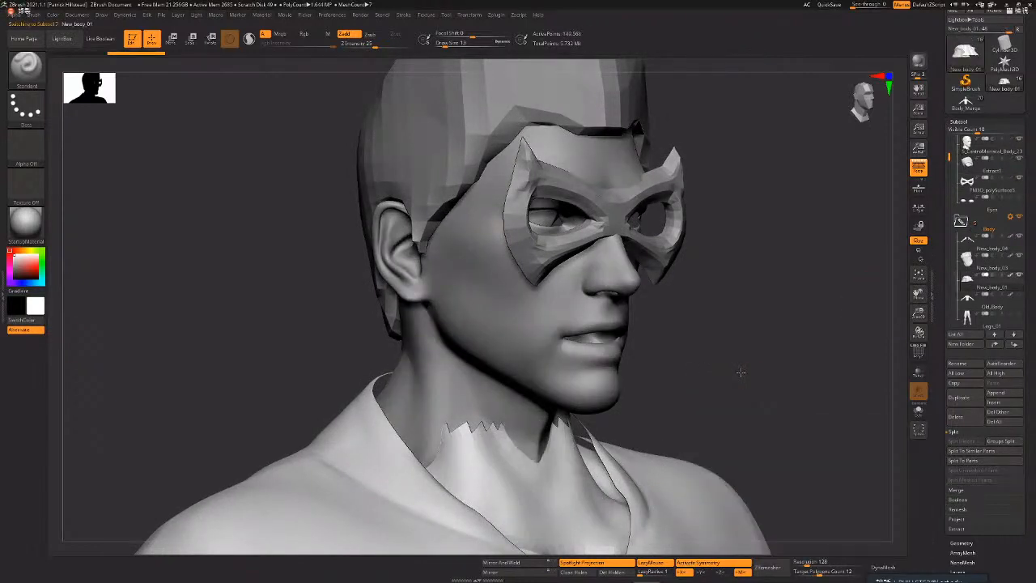
- Reorder the subtool list to move New_body_01 out of the Body folder and next to the detailed head, towards the end of the head folder
drag(740, 372, 797, 371)
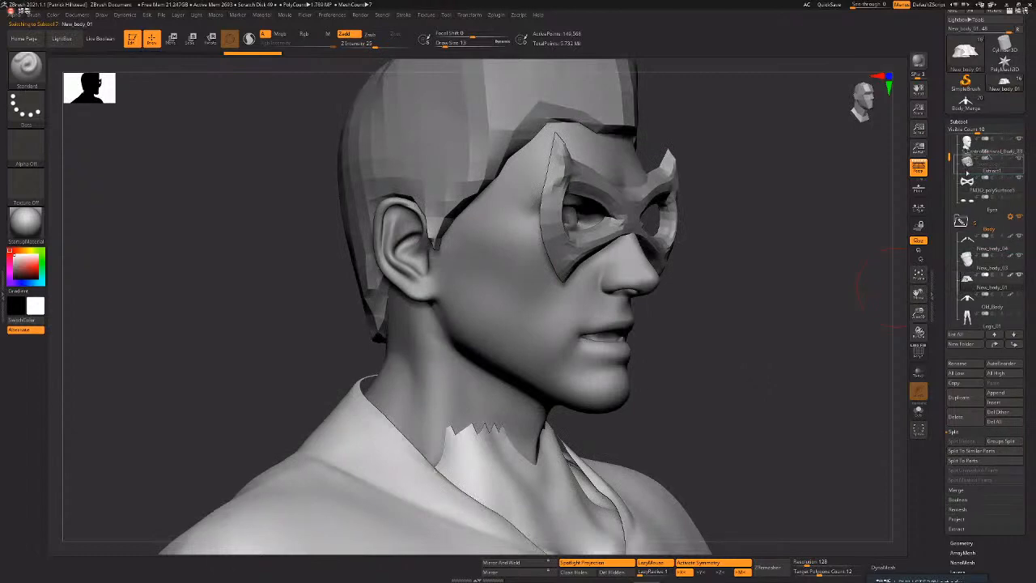
drag(967, 162, 966, 172)
scroll(984, 235, up, 1)
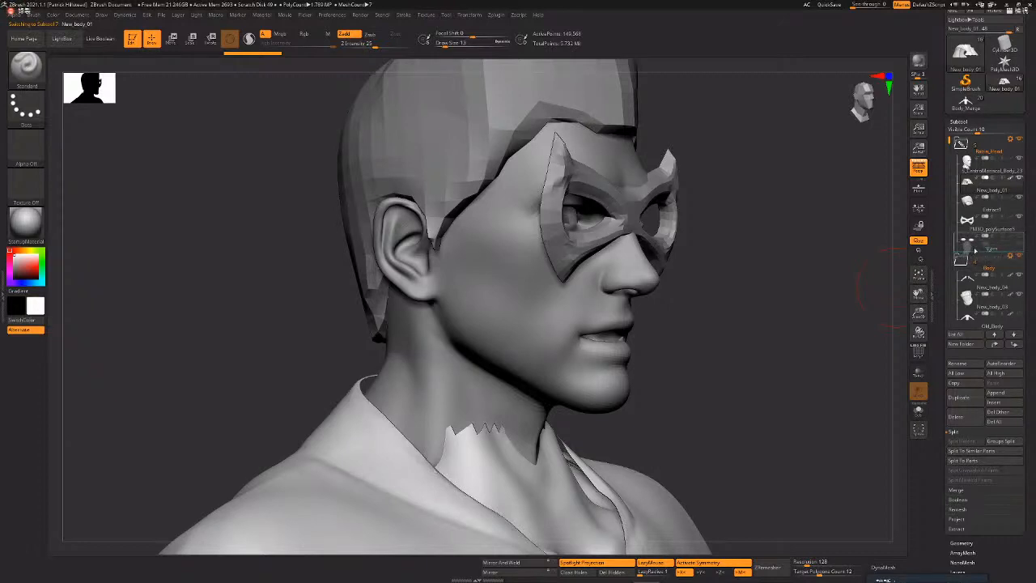
drag(975, 251, 976, 253)
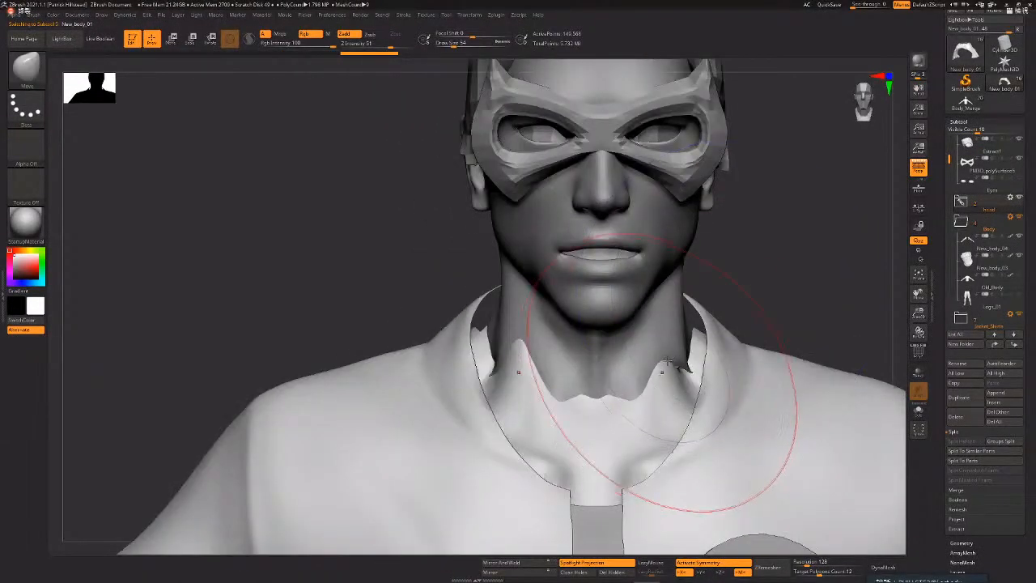
- Make the detailed head active to inspect its neck seam at the collar, and switch to the New_Jacket_03 subtool
alt+click(684, 361)
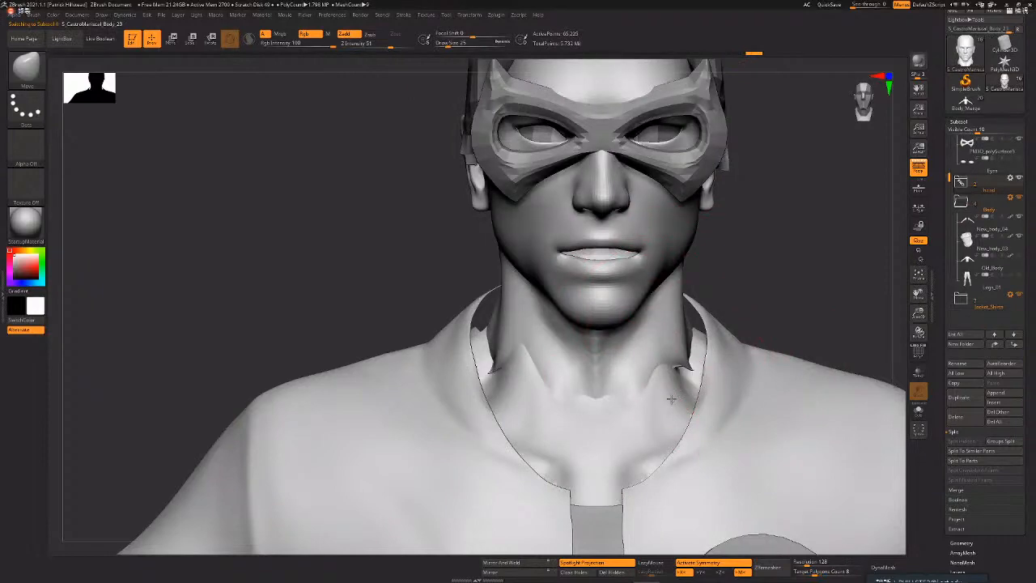
mouse_move(735, 324)
mouse_down()
mouse_move(707, 340)
mouse_move(711, 350)
mouse_up()
drag(861, 259, 766, 398)
alt+click(765, 397)
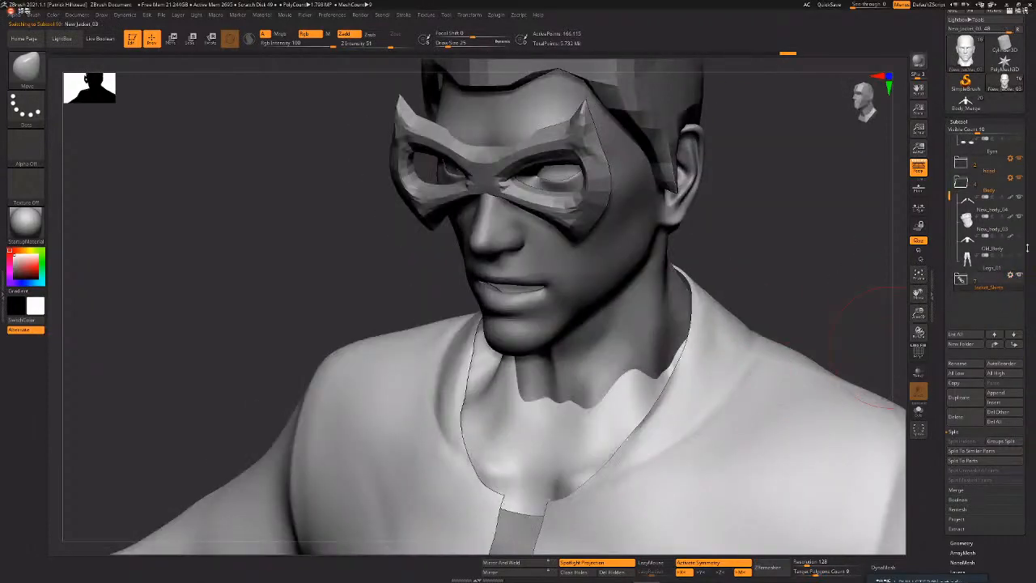
- Hide the Jacket_Shorts folder and examine how the head's neck edge meets New_body_01 from several sides
click(1020, 277)
alt+click(594, 379)
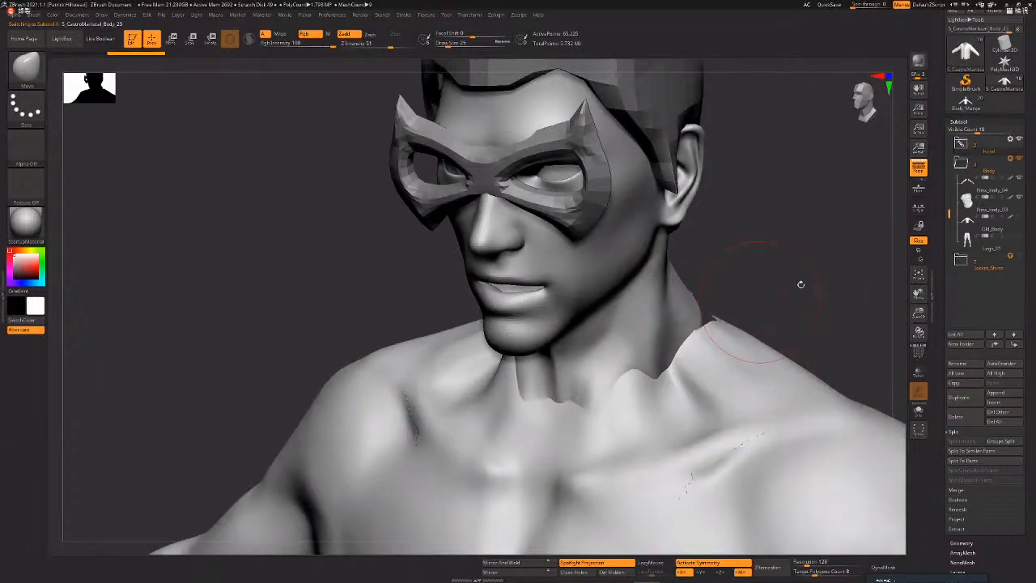
mouse_move(801, 277)
mouse_down()
mouse_move(765, 298)
mouse_move(603, 344)
mouse_move(728, 319)
mouse_move(675, 300)
mouse_up()
alt+click(708, 300)
drag(698, 352, 664, 317)
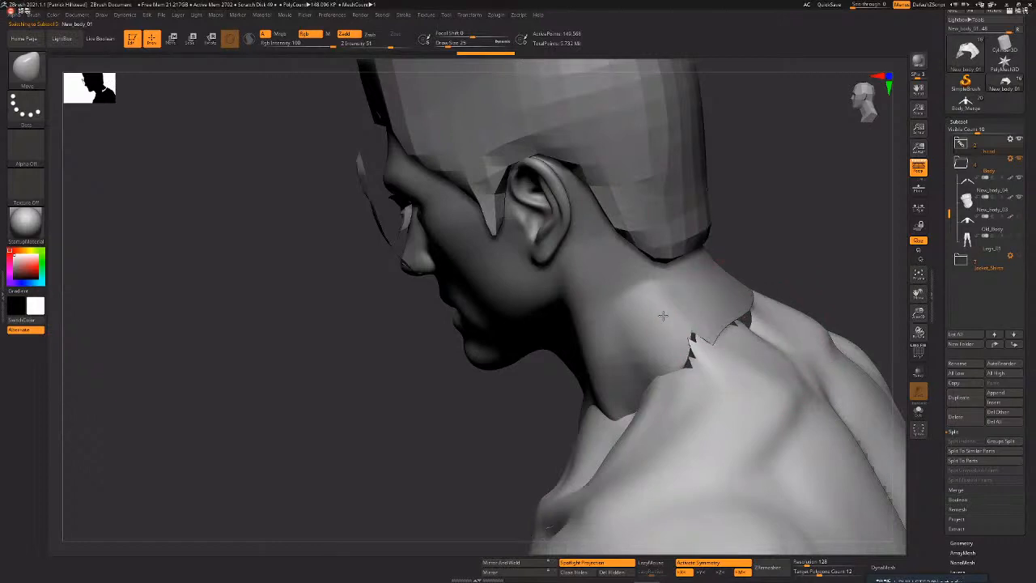
mouse_move(757, 326)
mouse_down()
mouse_move(739, 311)
mouse_move(713, 326)
mouse_up()
drag(796, 294, 705, 336)
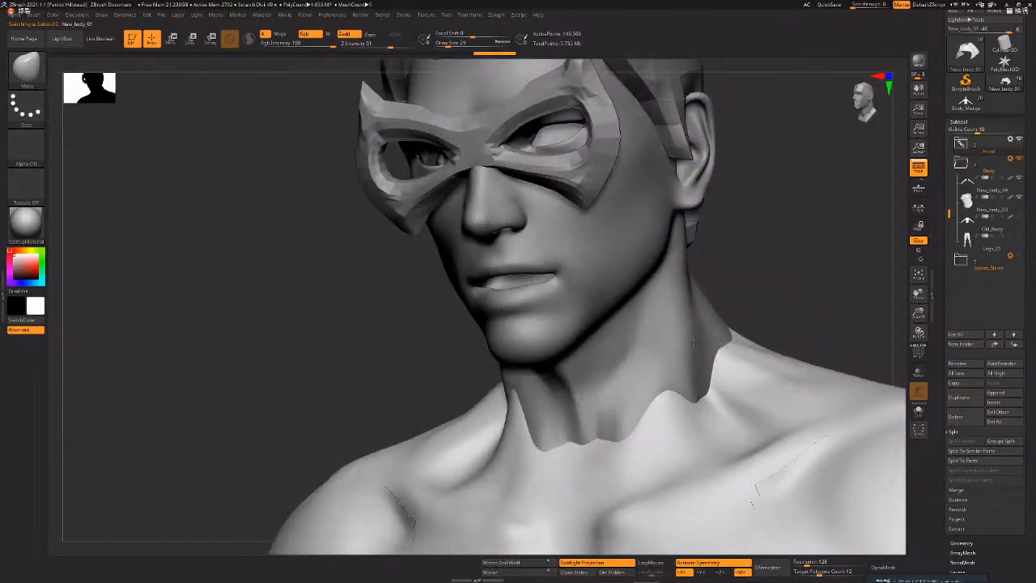
drag(796, 304, 825, 306)
right_click(763, 382)
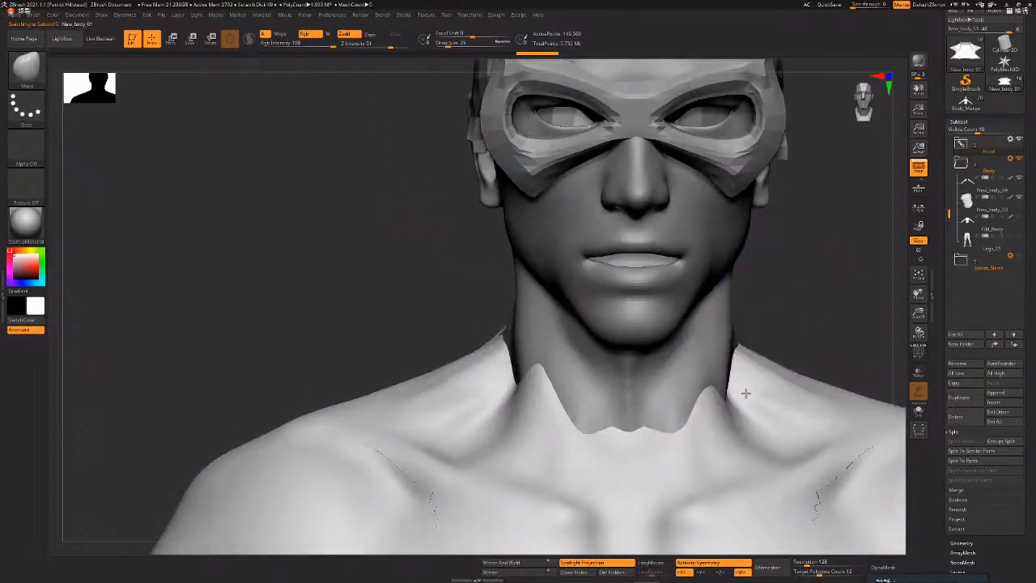
- Hide the New_body_04 arms and the New_body_03 torso, leaving the neck and chest piece with the head
mouse_move(421, 324)
mouse_down()
mouse_move(559, 350)
mouse_move(589, 325)
mouse_move(584, 318)
mouse_move(763, 341)
mouse_move(741, 324)
mouse_up()
key(ctrl+z)
alt+right_drag(531, 356, 513, 320)
alt+click(508, 336)
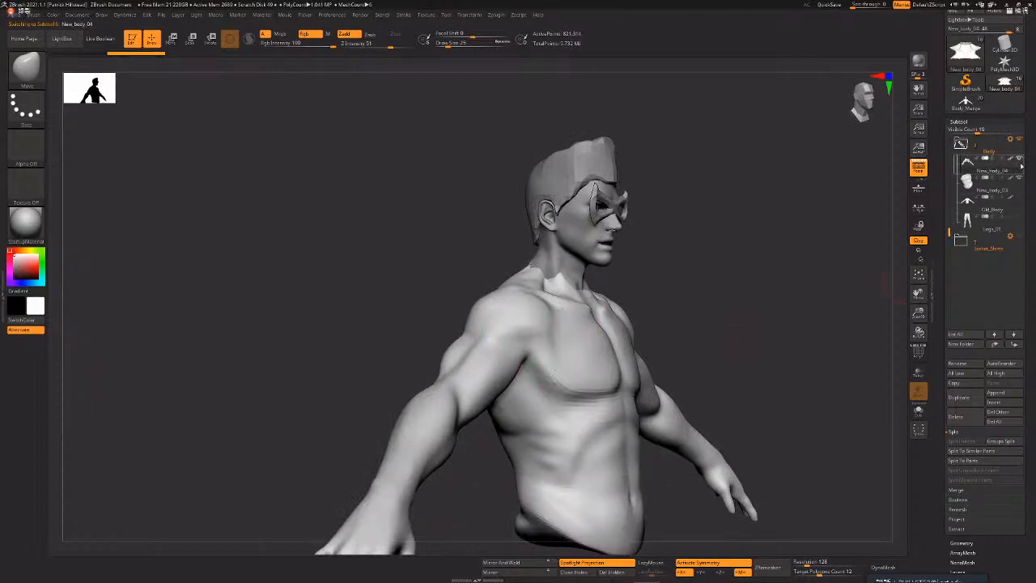
alt+click(596, 343)
drag(859, 276, 818, 298)
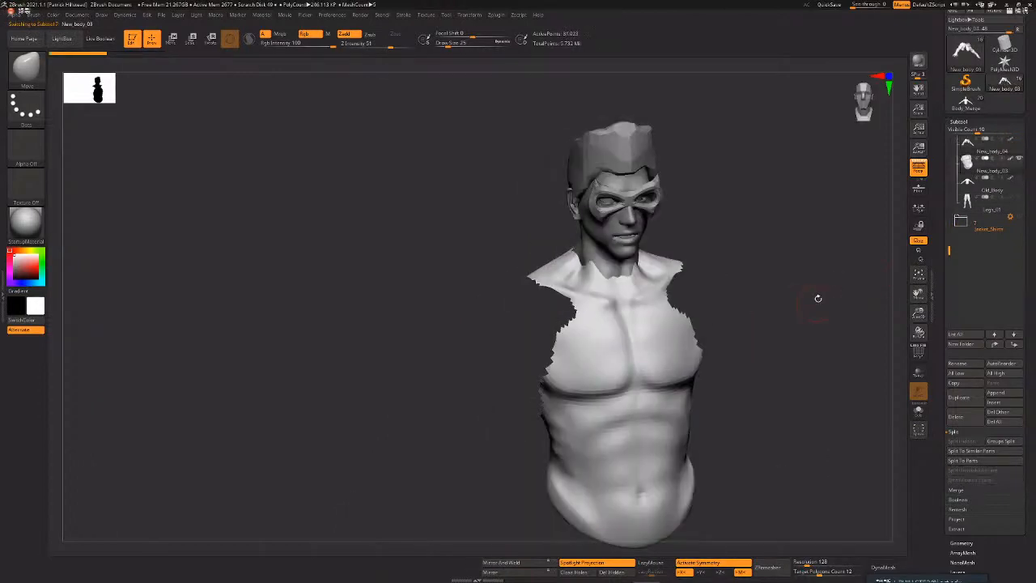
click(1020, 159)
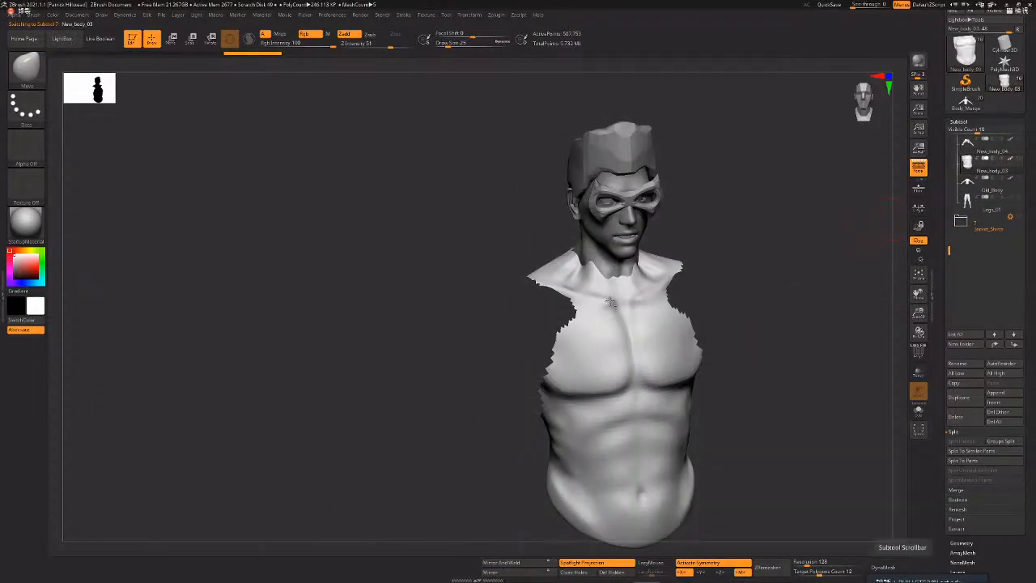
- Inspect the neck seam with New_body_01 active, and make the detailed head active for comparison
alt+click(604, 307)
drag(801, 277, 676, 330)
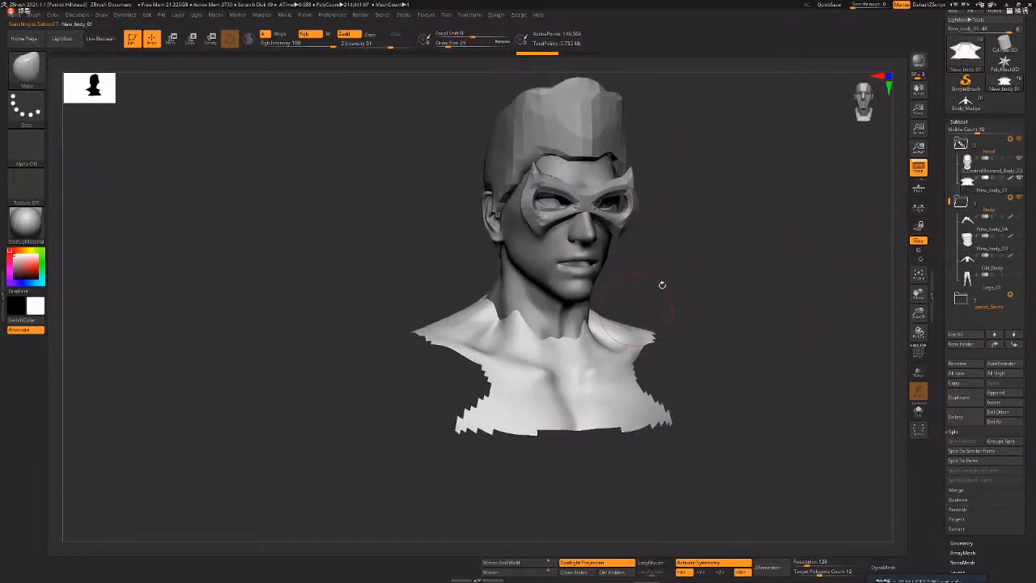
drag(662, 284, 539, 296)
alt+click(539, 295)
drag(666, 322, 551, 333)
shift+drag(486, 299, 491, 311)
drag(597, 326, 753, 324)
- Set the Move brush's draw size to 27 and adjust the head's lower neck where it meets the chest piece
key(space)
click(585, 295)
mouse_move(576, 294)
mouse_down()
mouse_move(537, 294)
mouse_move(516, 309)
mouse_up()
key(space)
click(525, 292)
drag(596, 297, 627, 302)
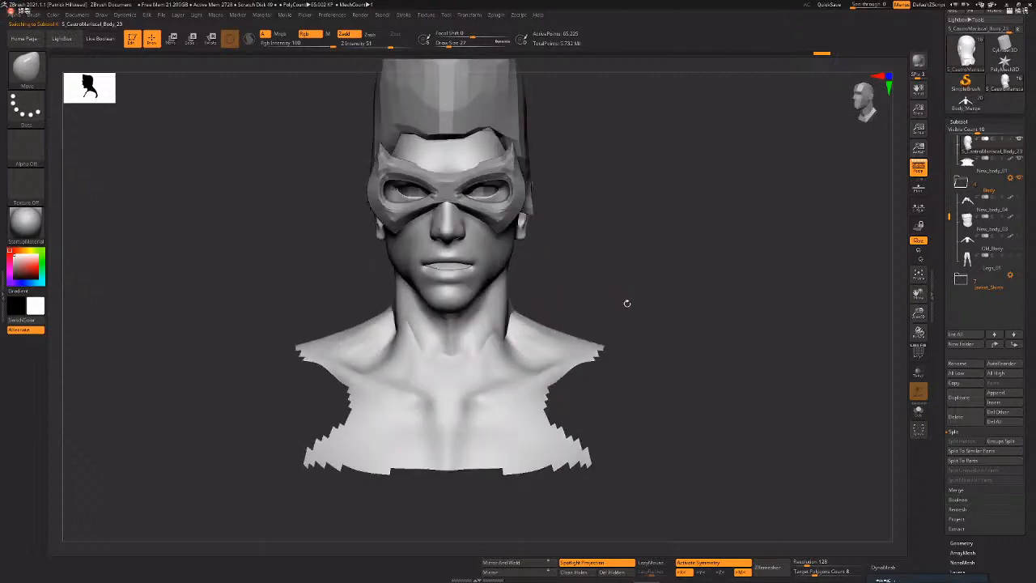
- Turn on polyframes and merge the head folder's detailed head and neck piece into one subtool
key(shift+f)
drag(703, 314, 714, 283)
drag(950, 222, 949, 176)
click(1010, 159)
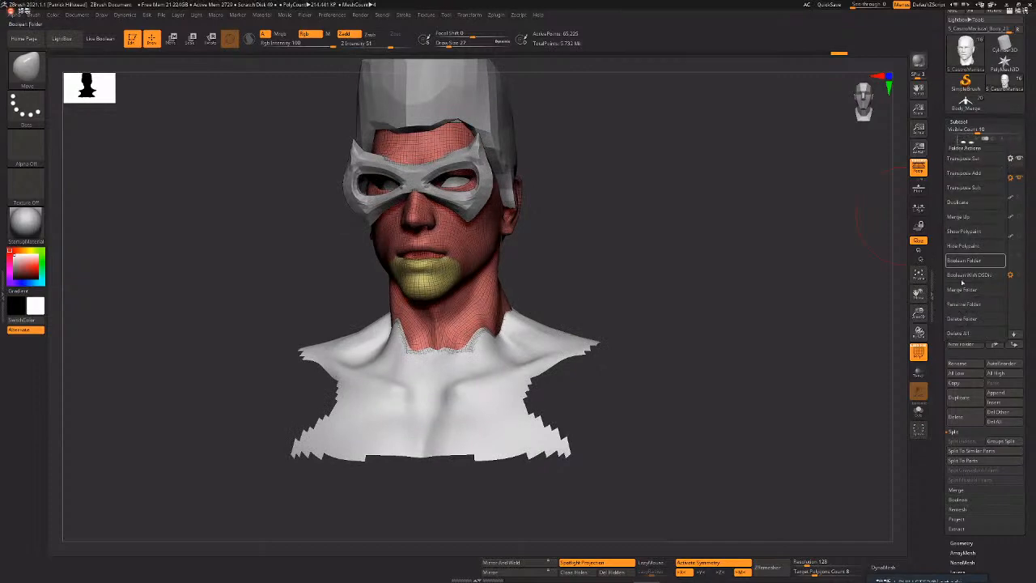
click(979, 288)
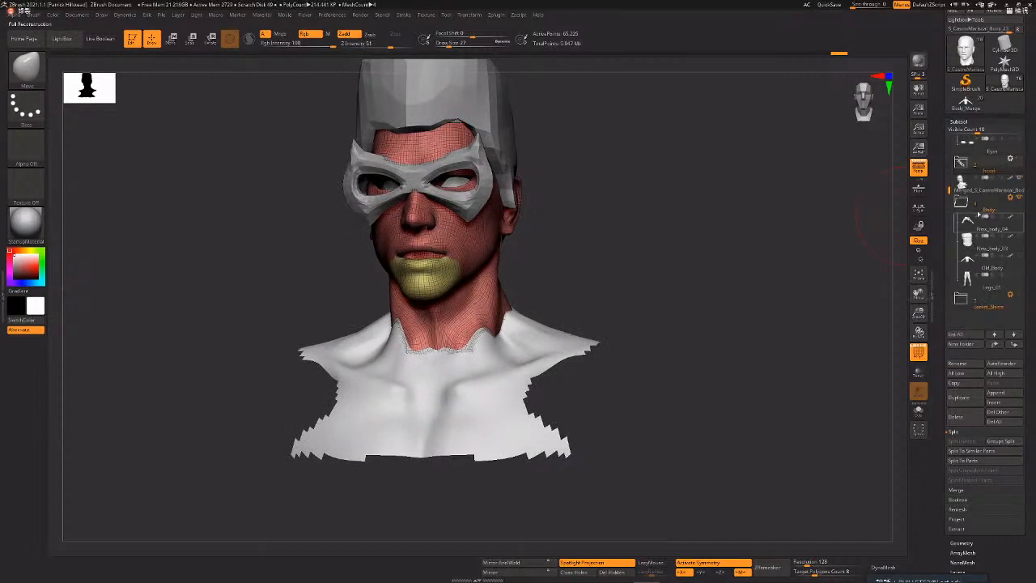
- Make the merged head and chest subtool active and check its polygroups with polyframes off and on
drag(647, 333, 685, 322)
key(shift+f)
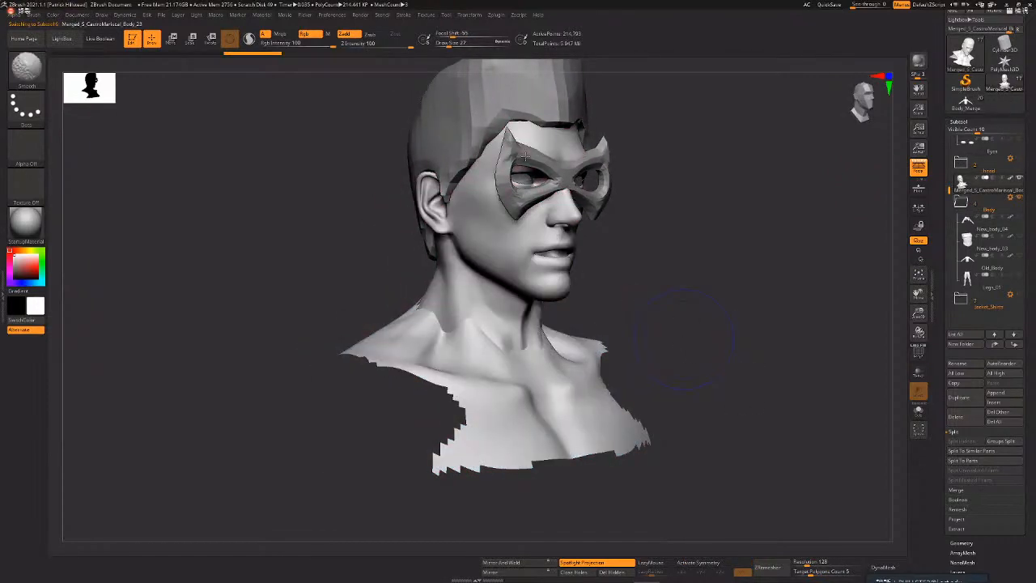
key(shift+f)
drag(830, 489, 837, 521)
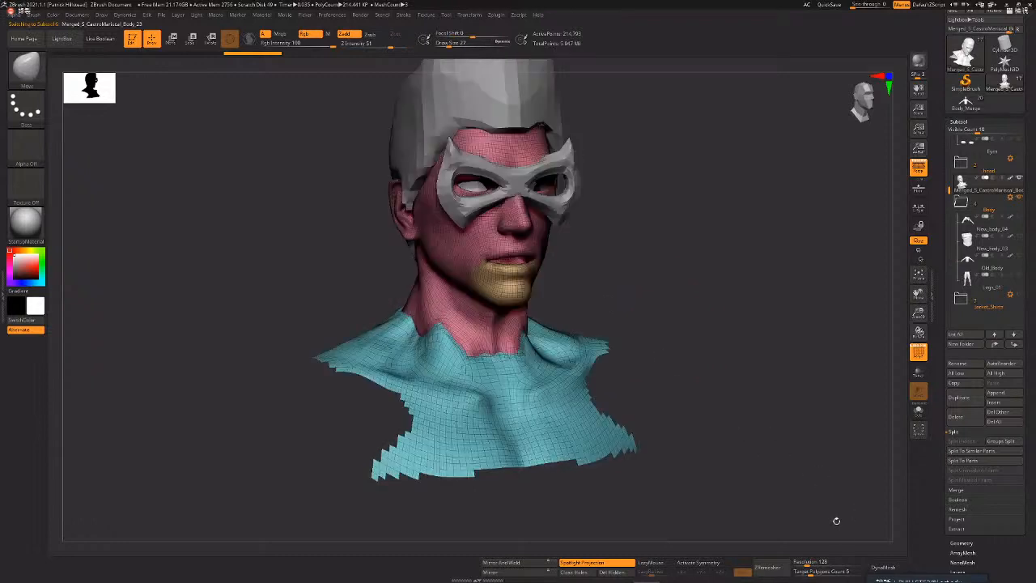
- Try DynaMesh at resolution 128 on the merged bust, and undo it
drag(883, 571, 838, 575)
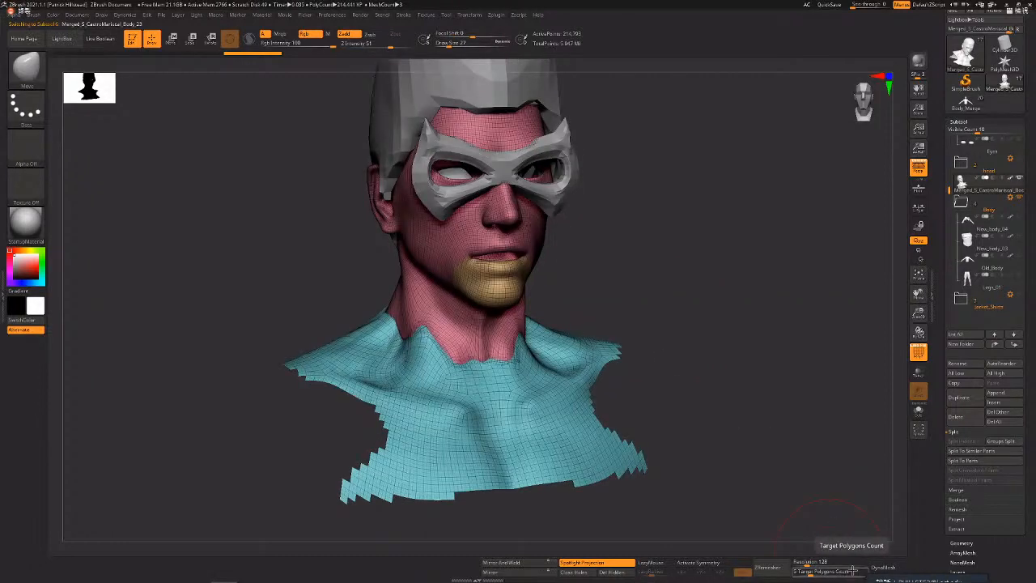
click(888, 567)
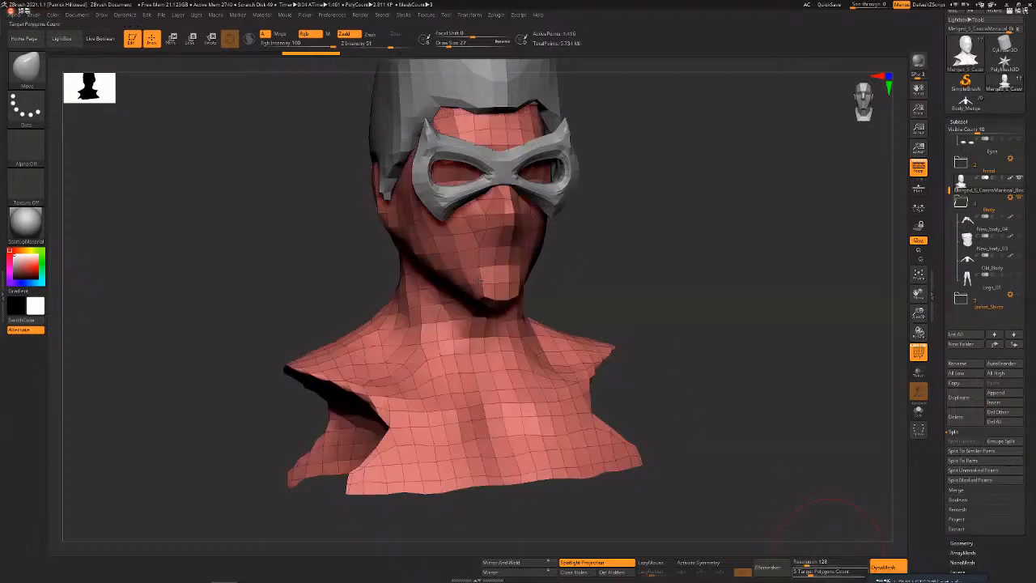
drag(980, 534, 967, 486)
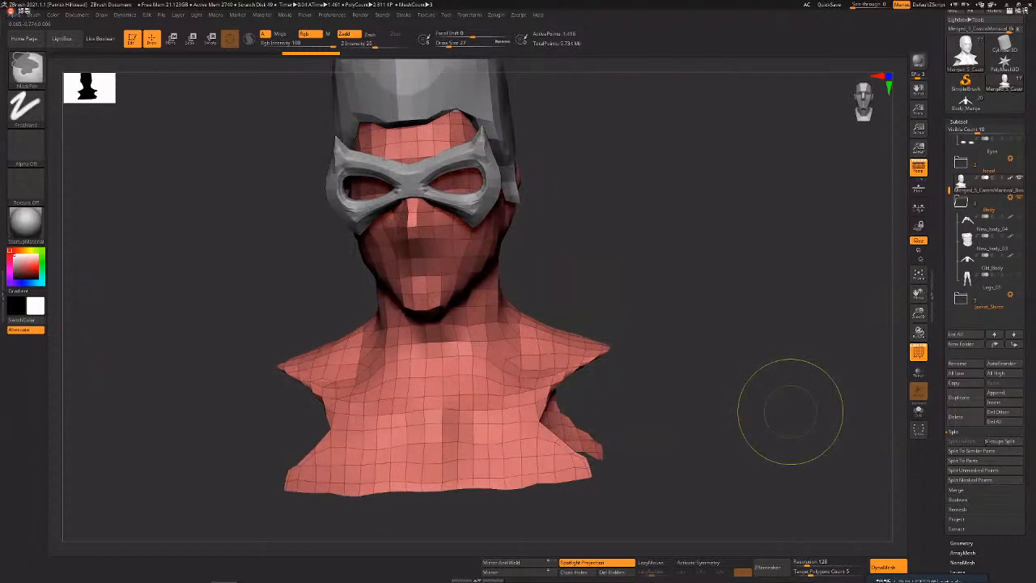
key(ctrl+z)
key(ctrl+z)
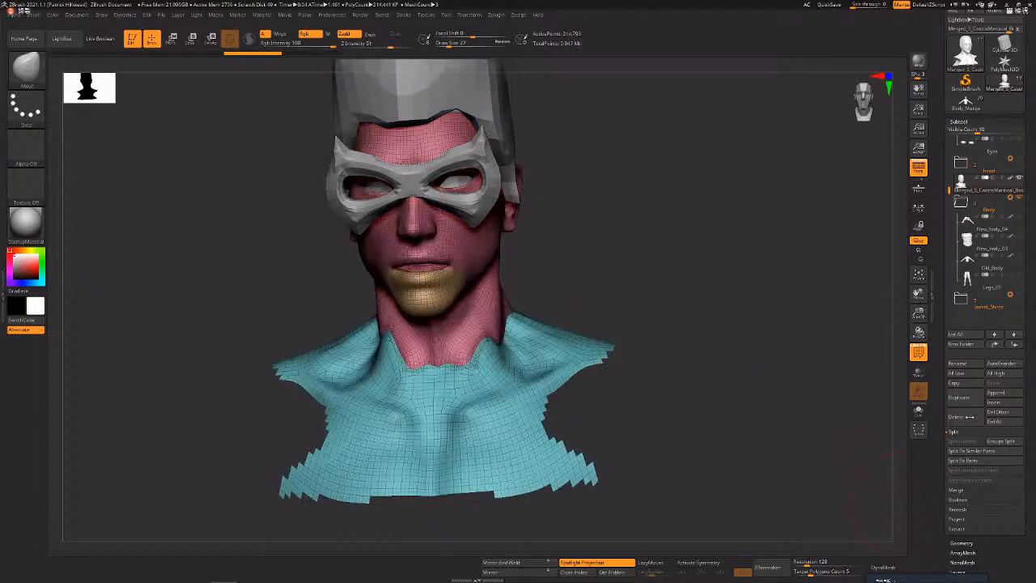
- Try DynaMesh at resolution 512 without freezing subdivision levels, inspect the bust from front and side, and undo it
drag(972, 418, 971, 357)
click(961, 483)
drag(970, 573, 969, 417)
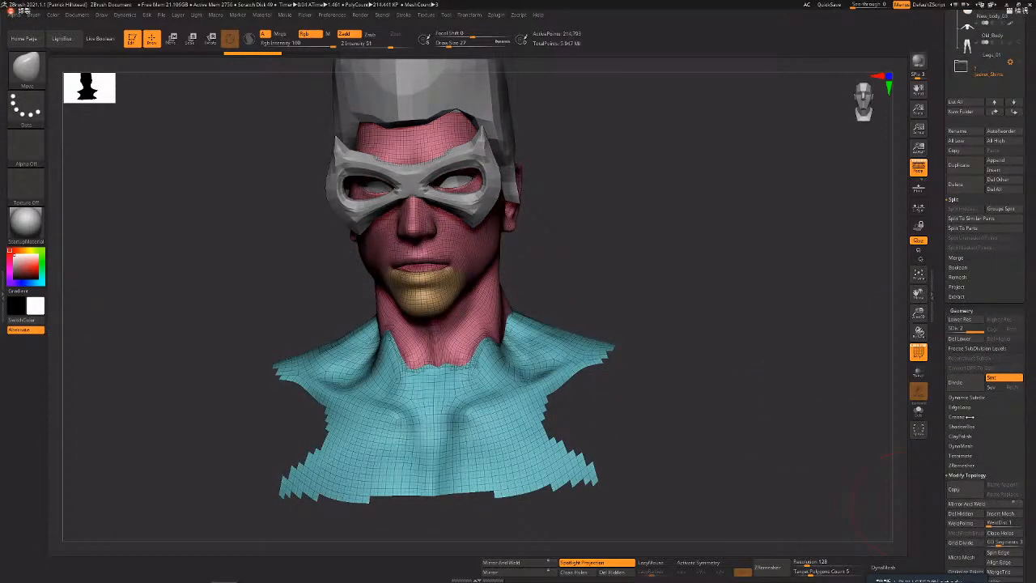
click(961, 446)
click(965, 403)
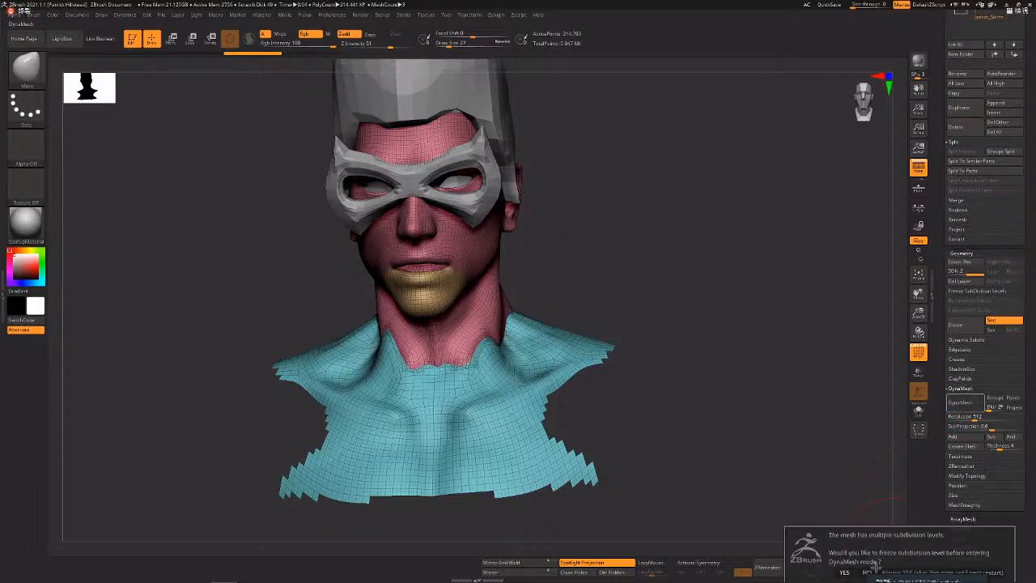
click(867, 573)
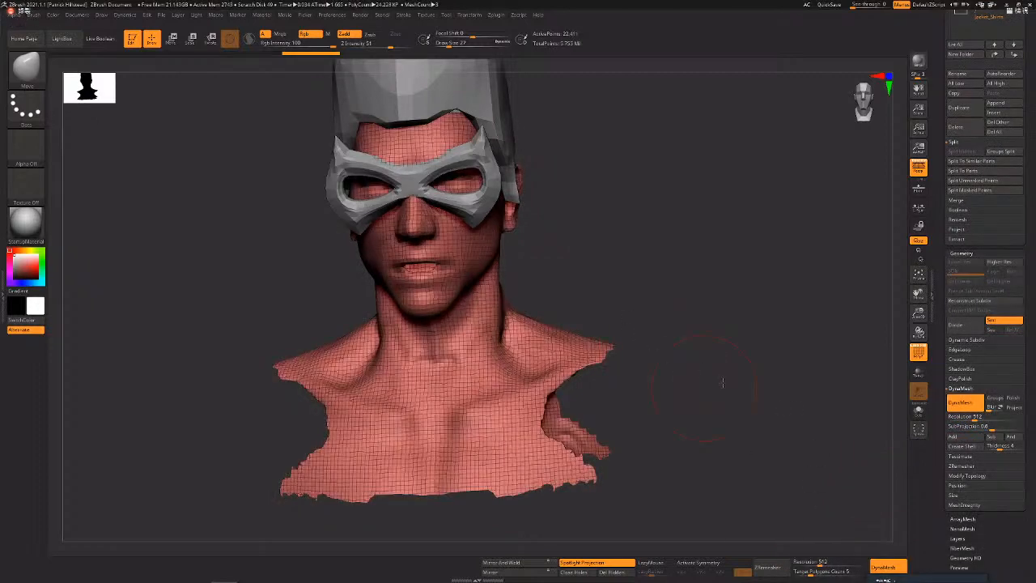
drag(822, 377, 753, 319)
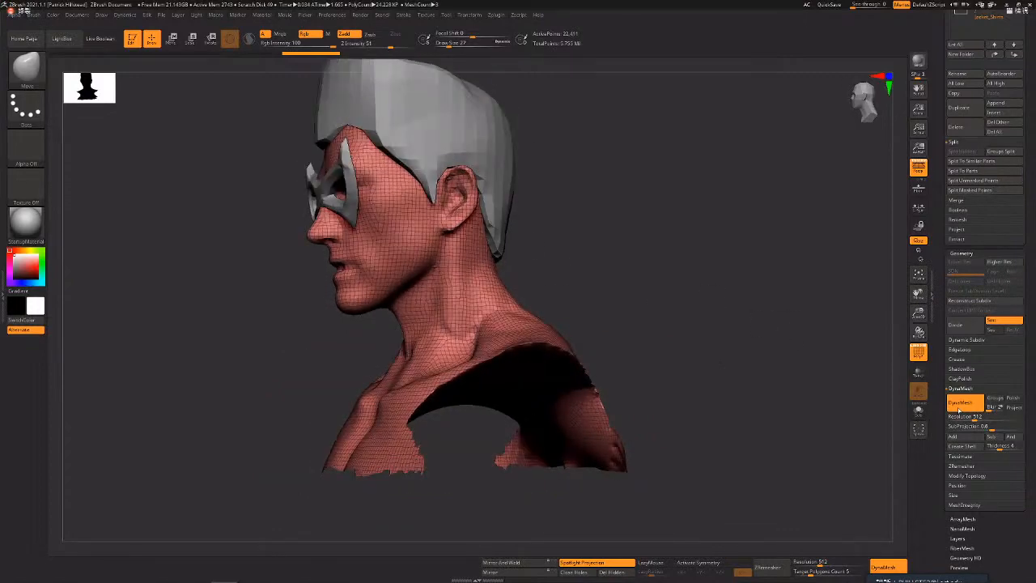
drag(788, 277, 825, 469)
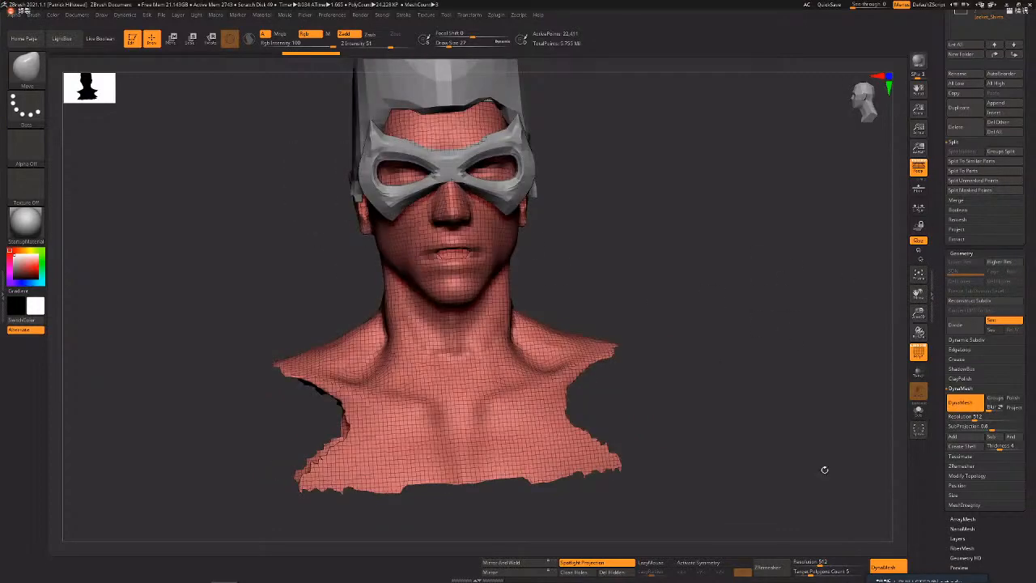
key(ctrl+z)
- Retry the resolution 512 DynaMesh on the merged bust without freezing subdivision levels, and undo it again
click(858, 568)
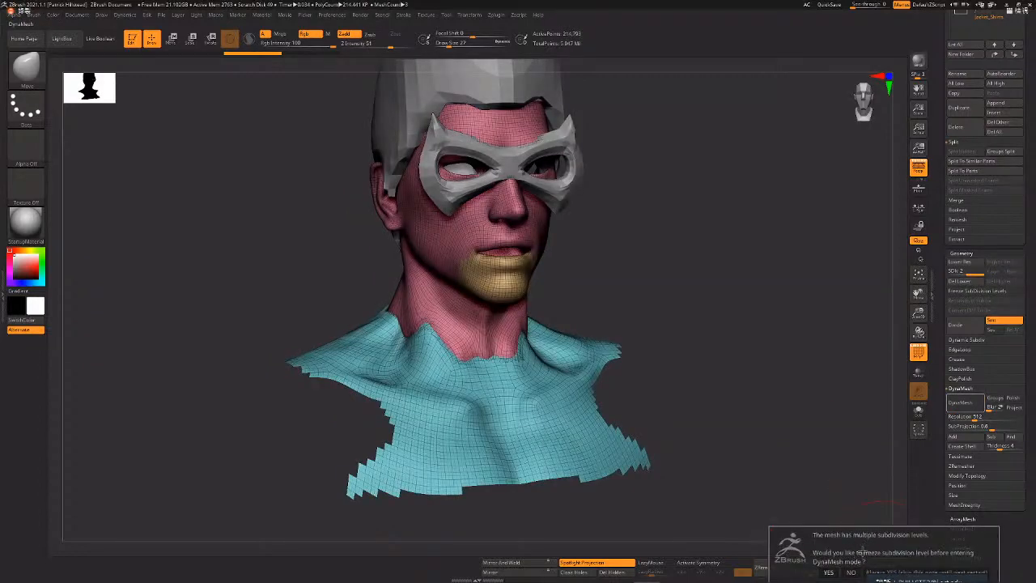
click(852, 572)
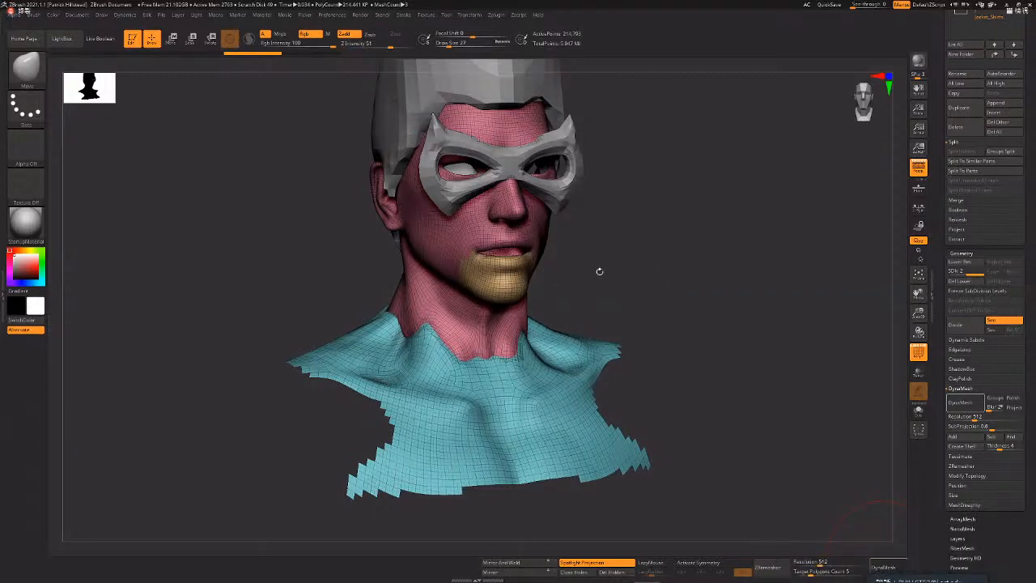
click(964, 402)
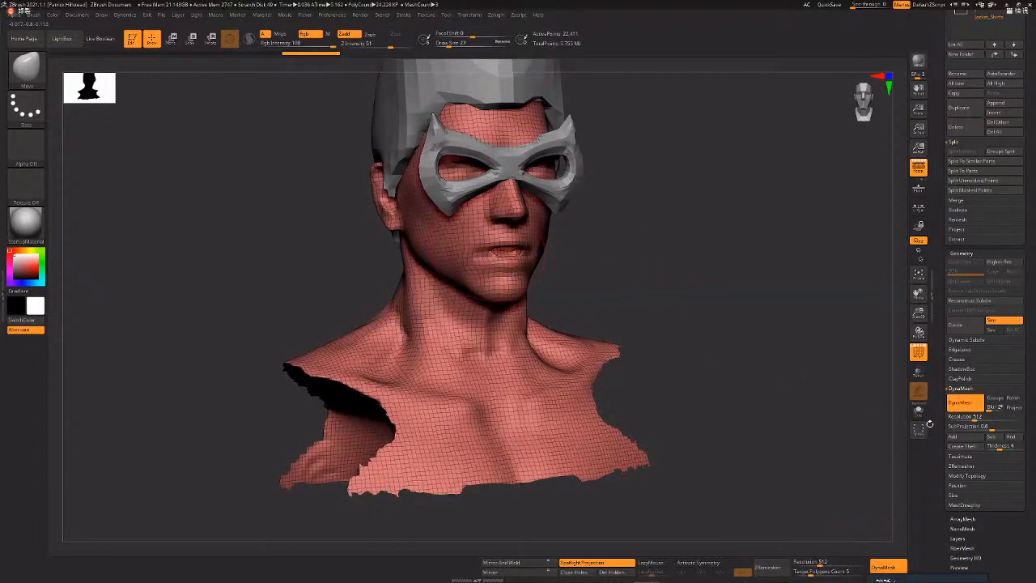
key(ctrl+z)
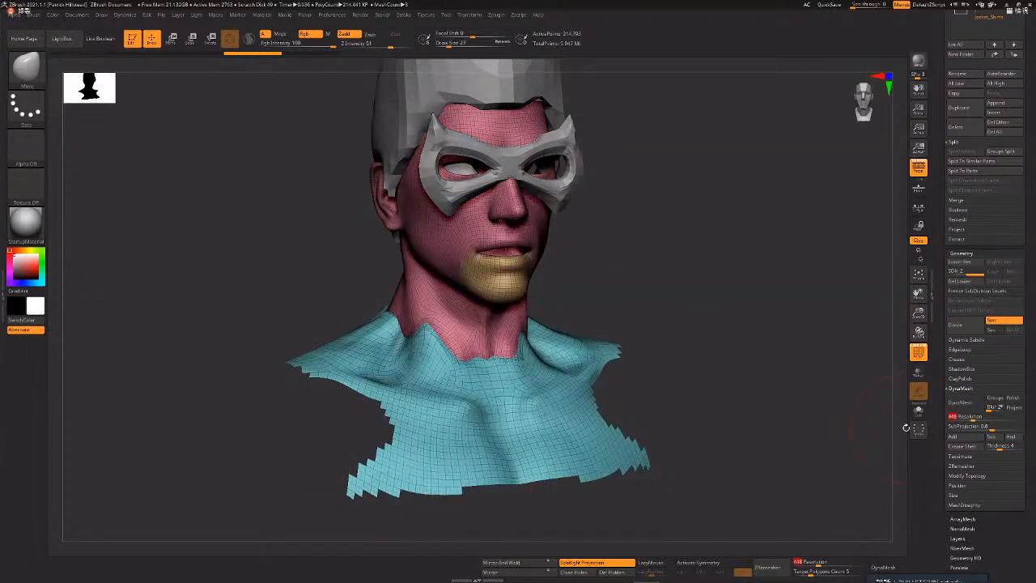
- Try DynaMesh at resolution 1024 without freezing subdivision levels, and check the surface detail with polyframes on and off
click(963, 402)
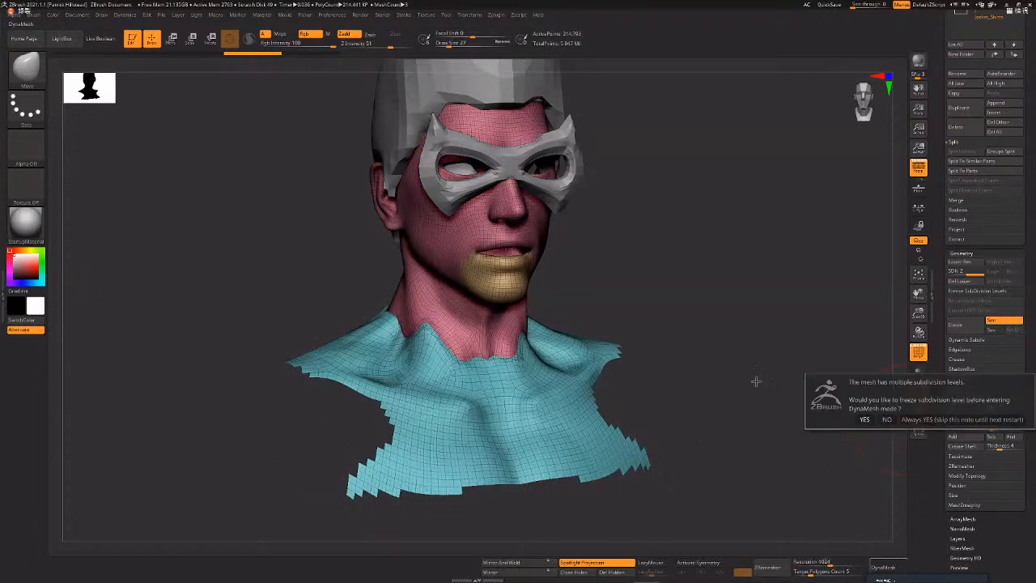
click(888, 418)
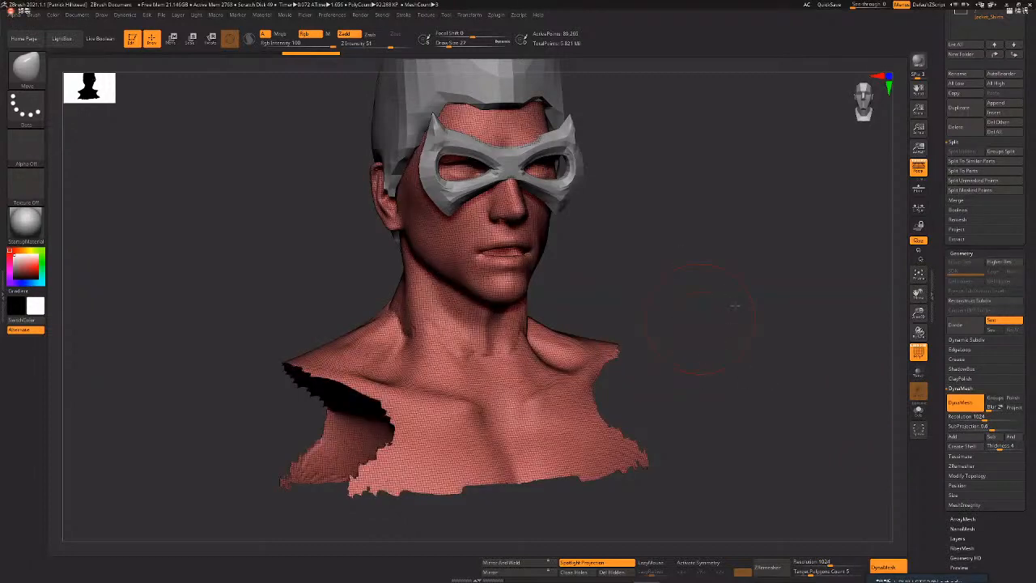
drag(734, 306, 732, 327)
drag(733, 380, 882, 389)
key(shift+f)
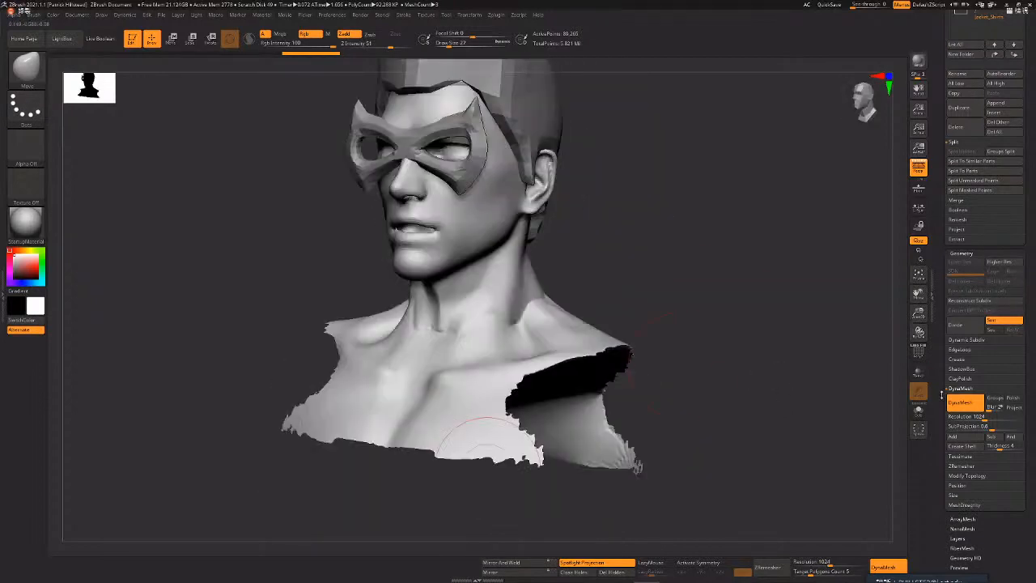
- Undo the 1024 remesh and apply DynaMesh to the merged bust at resolution 2048
click(963, 403)
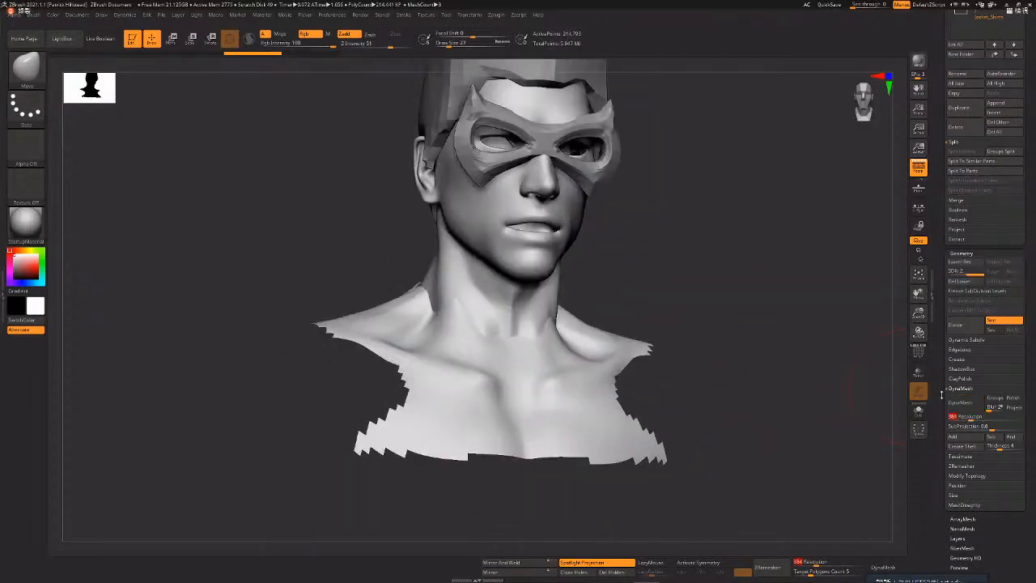
text(2048)
click(962, 402)
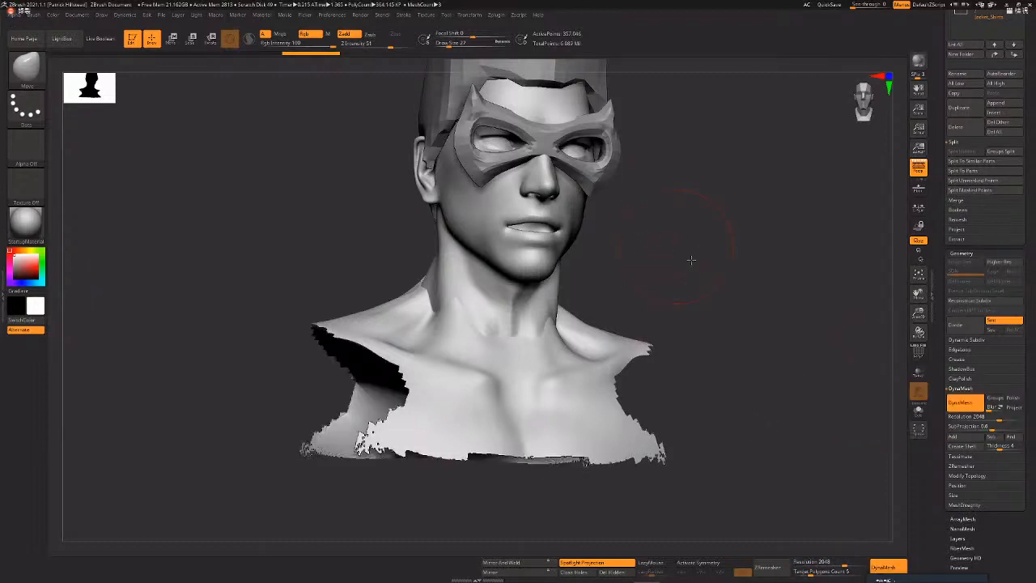
- Inspect the remeshed face, neck and chest with polyframes on and off, and activate X symmetry
shift+drag(691, 260, 682, 406)
shift+drag(703, 345, 730, 283)
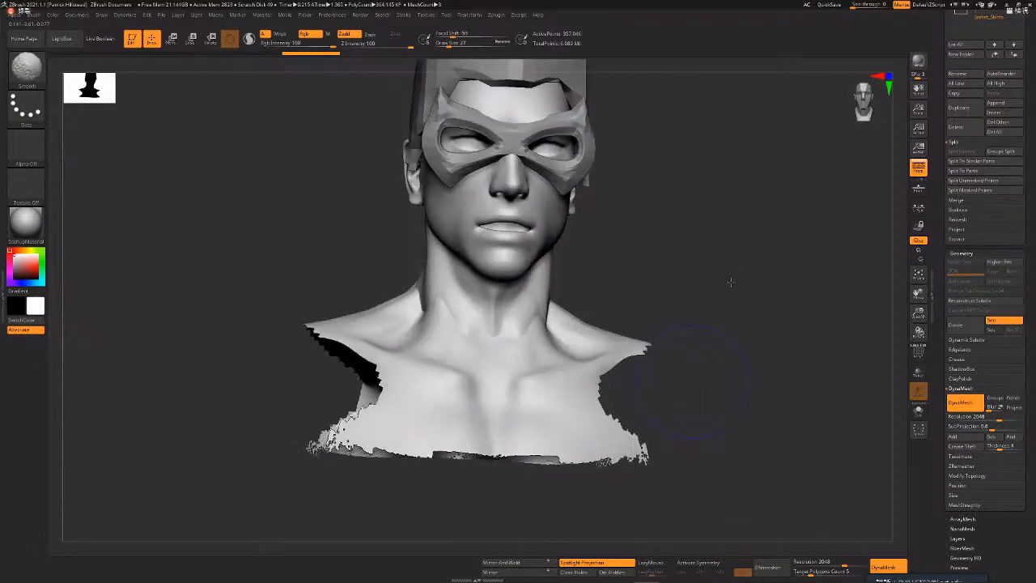
key(shift+f)
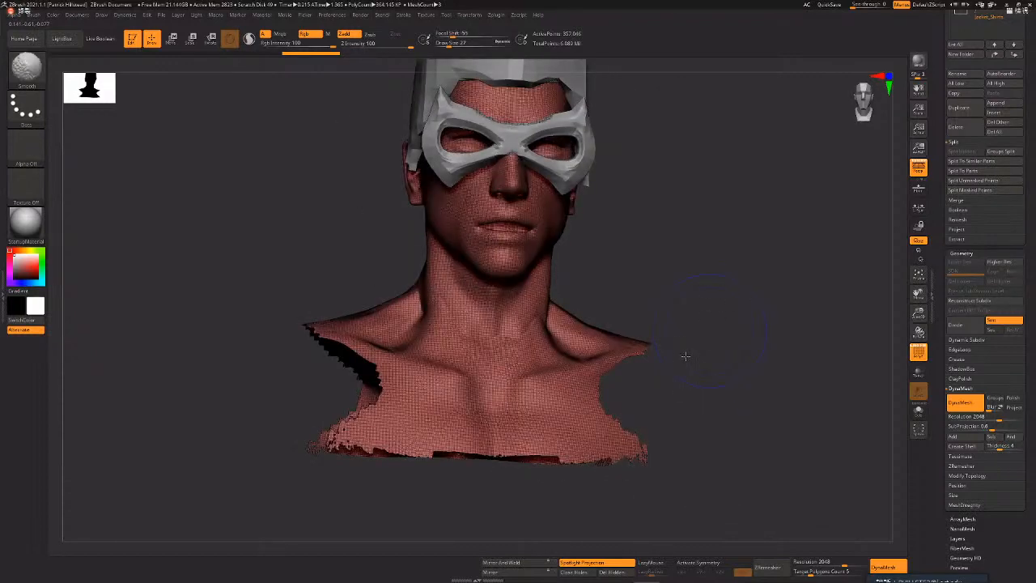
drag(712, 332, 647, 368)
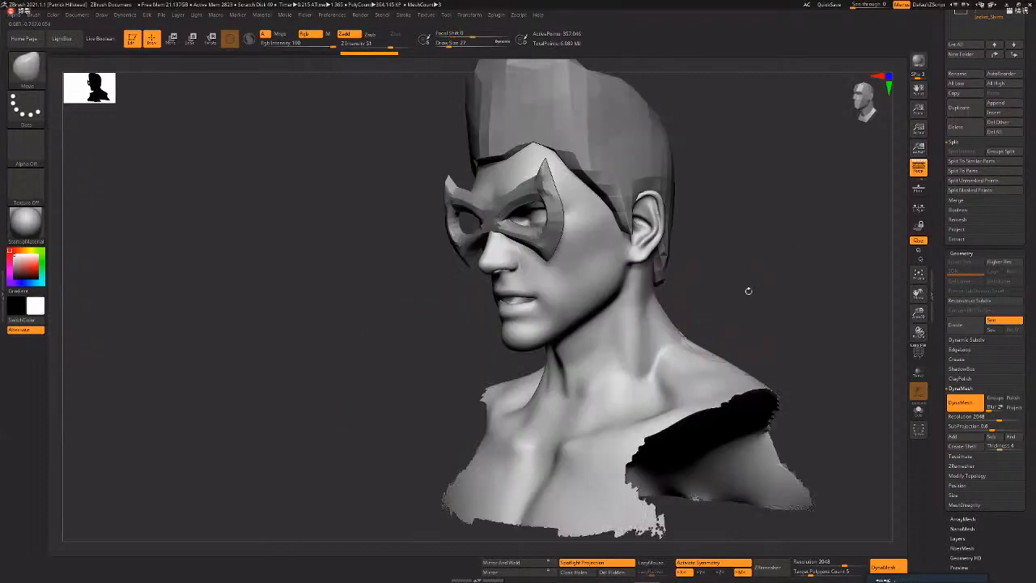
shift+drag(747, 291, 465, 497)
mouse_move(798, 276)
alt+mouse_down()
mouse_move(739, 304)
mouse_move(890, 303)
alt+mouse_up()
alt+drag(798, 269, 718, 313)
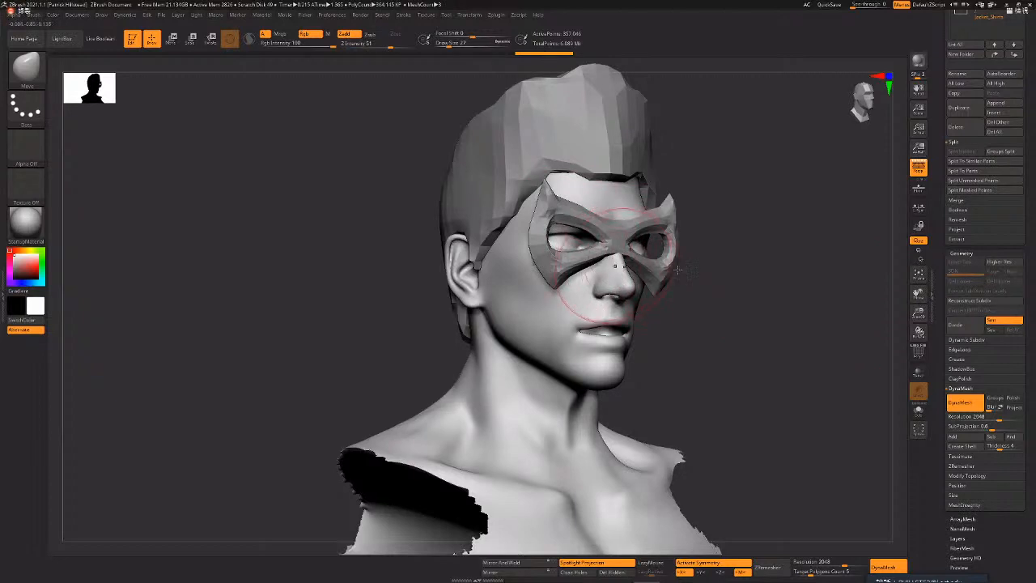
- Choose the ClayBuildup brush and reduce its draw size for detail work around the masked eyes
alt+drag(765, 282, 677, 318)
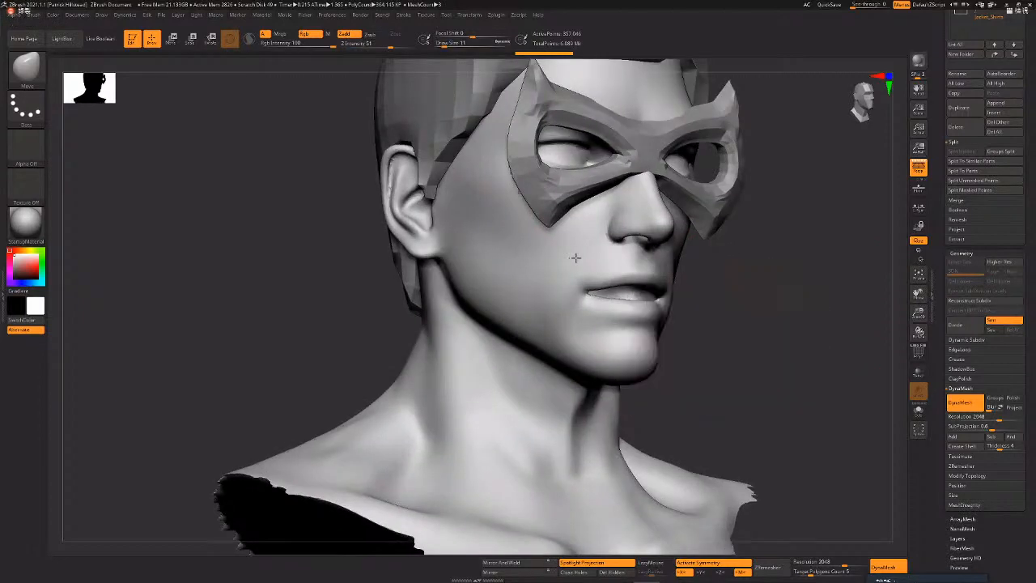
alt+drag(764, 278, 735, 377)
key(b)
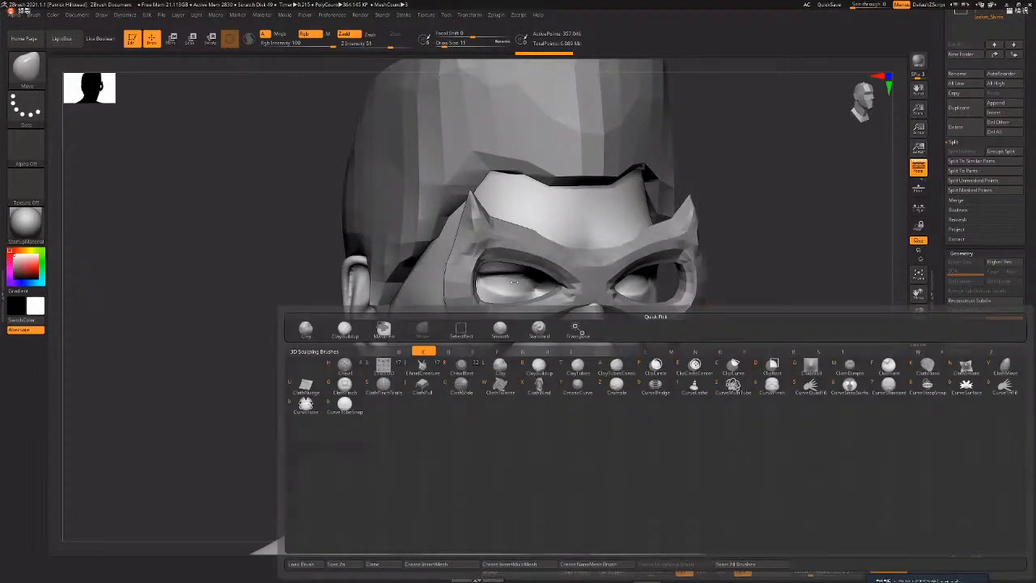
key(c)
key(b)
key(space)
drag(534, 284, 516, 284)
key(space)
key(space)
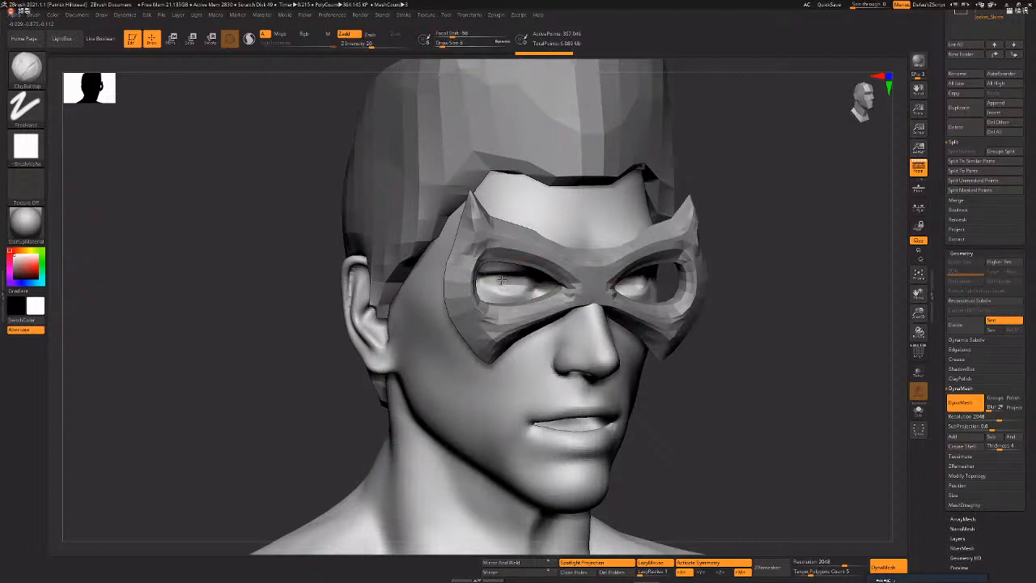
- Undo the resolution 2048 DynaMesh to return to the merged bust with its subdivision levels
mouse_move(735, 356)
alt+mouse_down()
mouse_move(723, 370)
mouse_move(705, 363)
mouse_move(738, 339)
mouse_move(747, 351)
mouse_move(734, 349)
mouse_move(737, 340)
mouse_move(735, 352)
alt+mouse_up()
key(ctrl)
key(b)
key(c)
key(b)
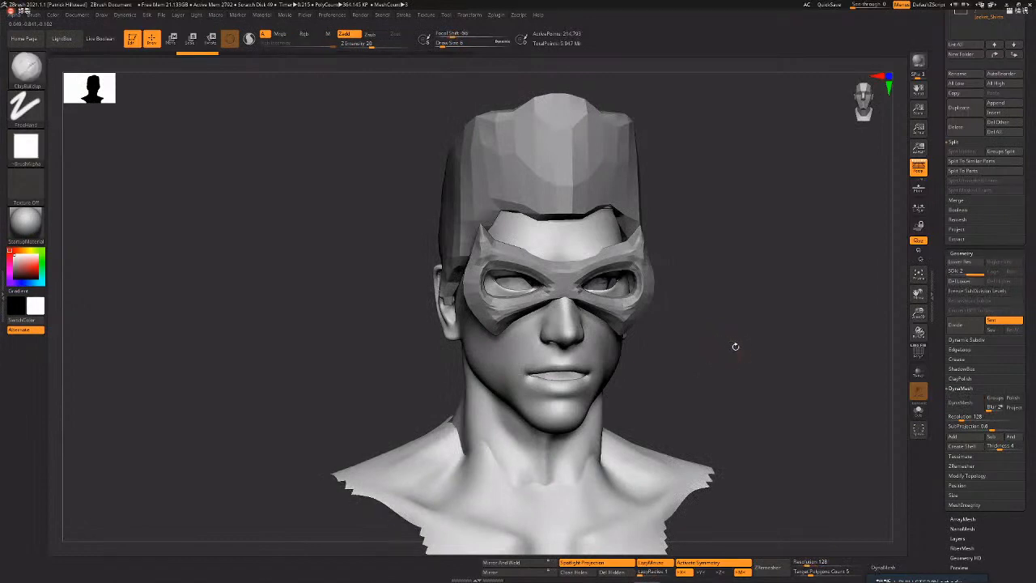
drag(738, 367, 735, 345)
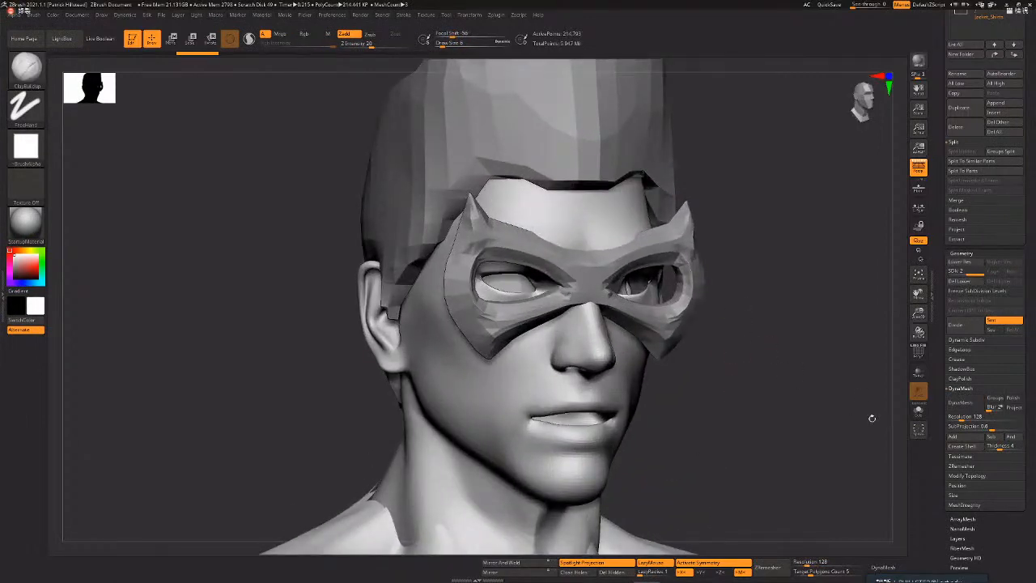
drag(872, 419, 968, 416)
click(964, 418)
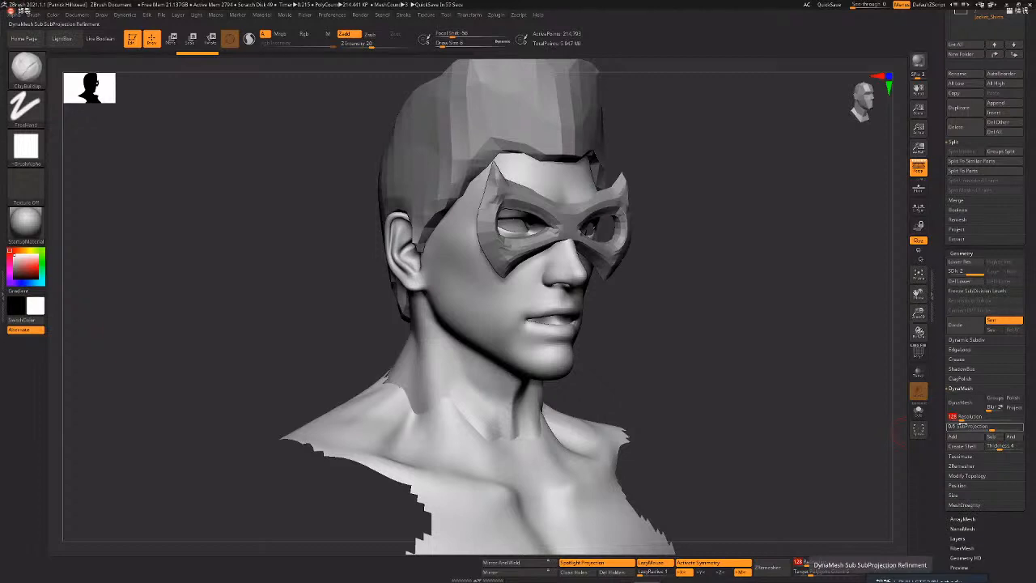
drag(745, 317, 705, 348)
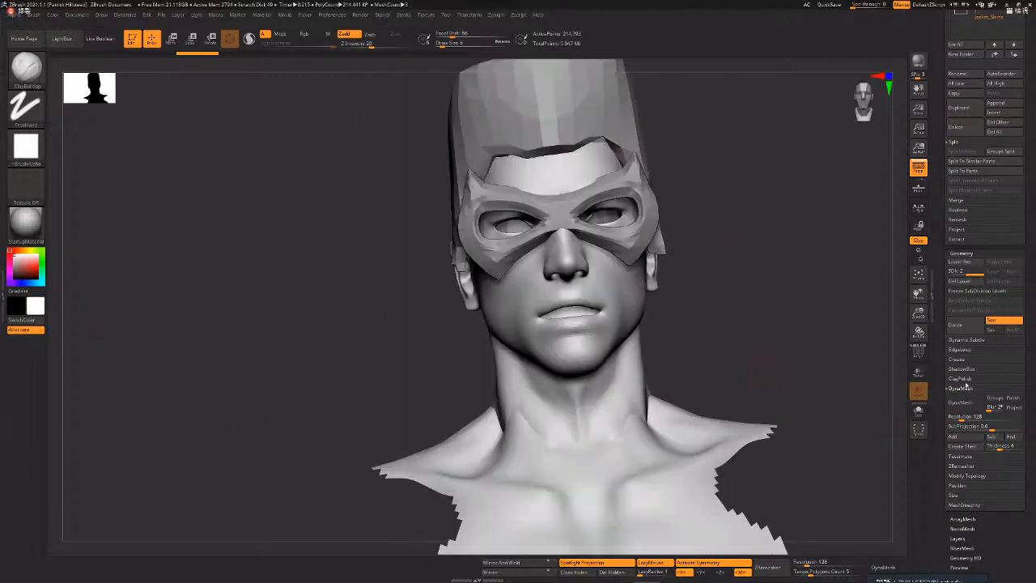
- Delete the lower subdivision levels of the merged bust and close all open holes in its mesh
click(961, 388)
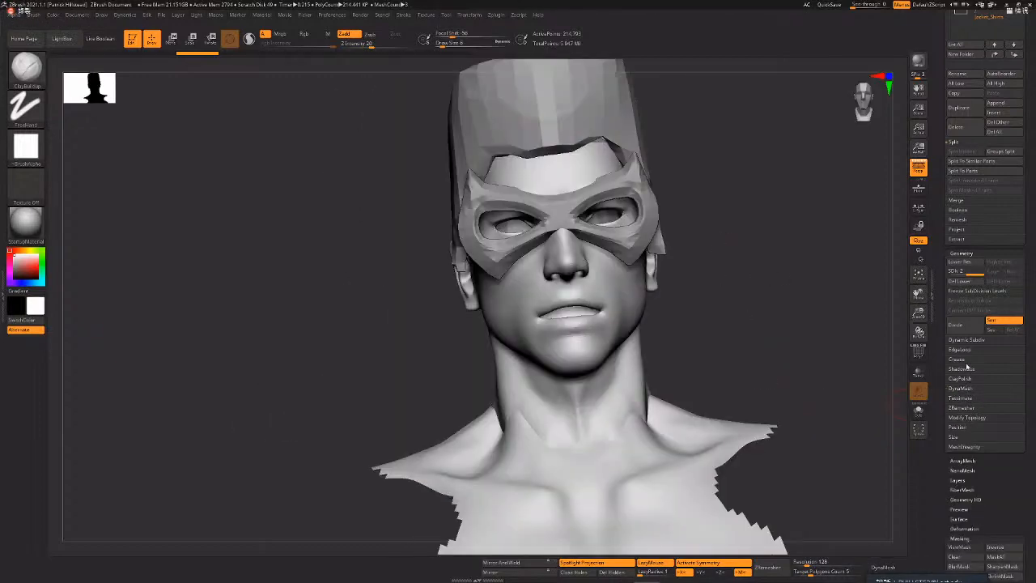
scroll(997, 470, down, 2)
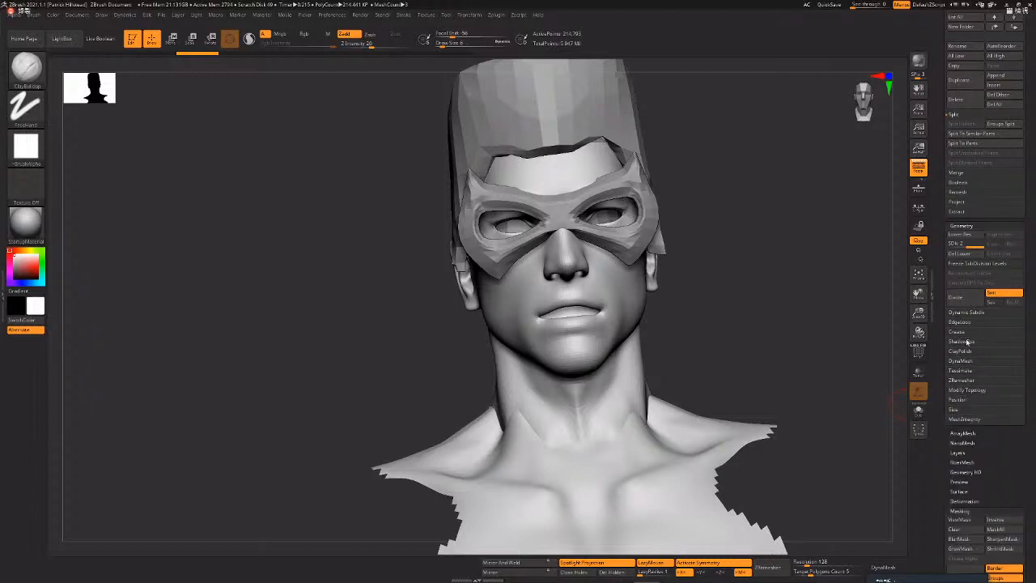
click(972, 391)
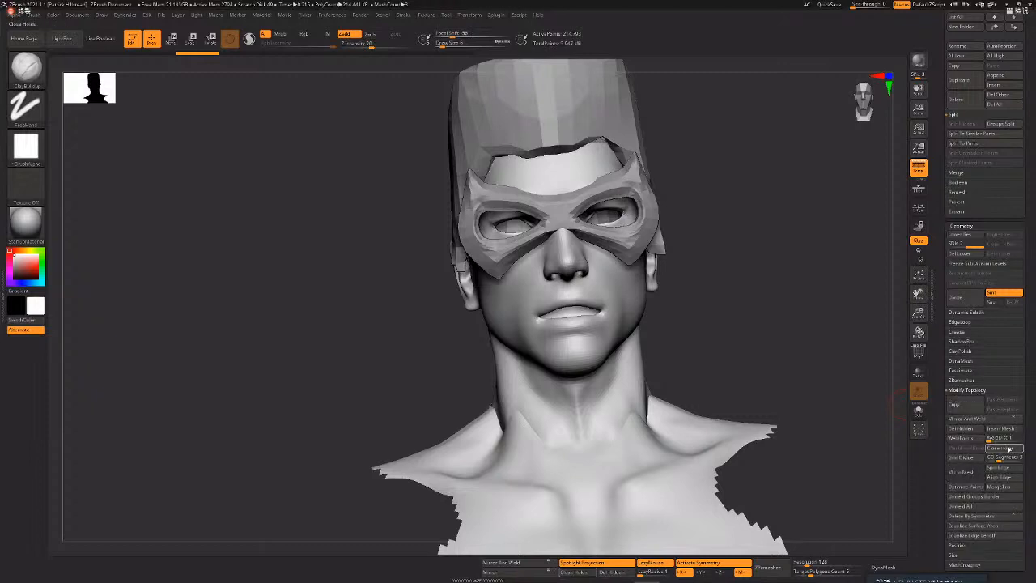
click(573, 572)
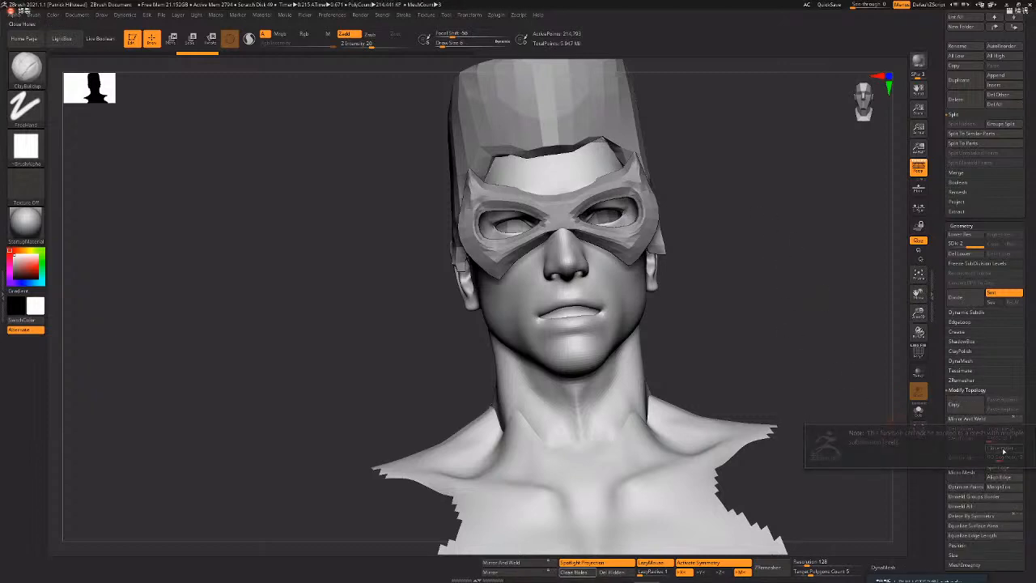
click(959, 254)
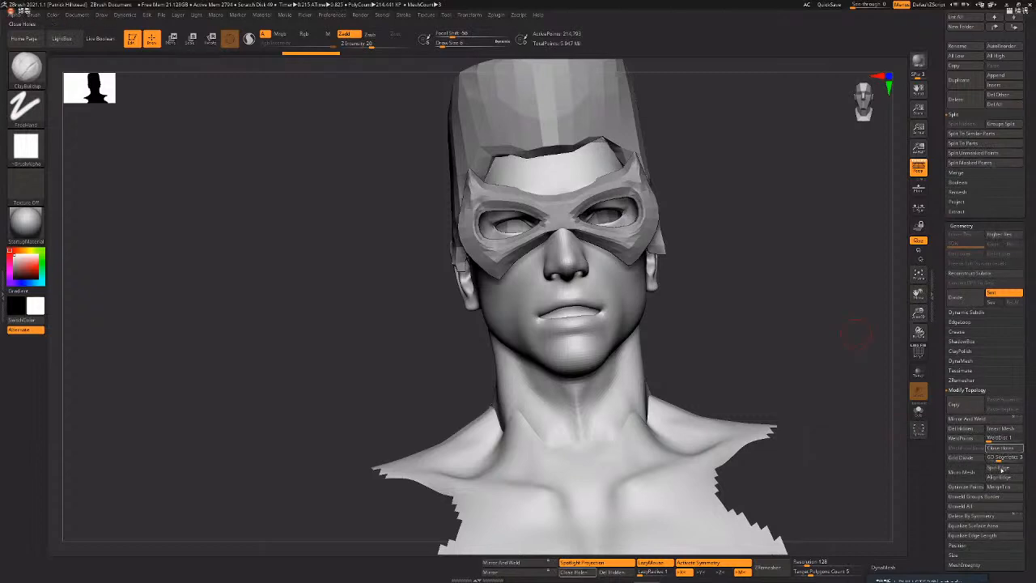
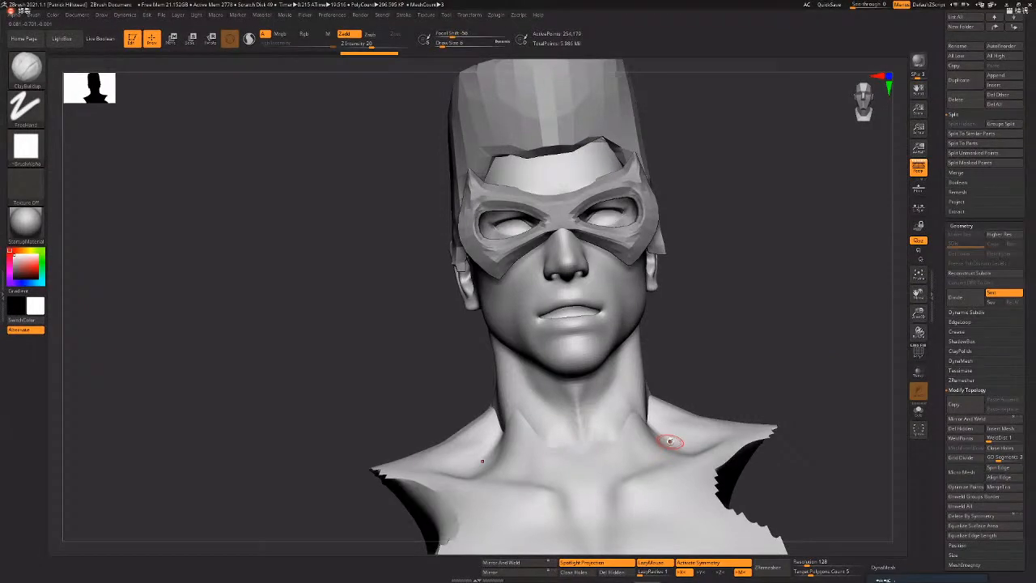
- Smooth the jagged rims around the newly closed shoulder opening from the chest round to the back
mouse_move(761, 275)
mouse_down()
mouse_move(793, 354)
mouse_move(705, 354)
mouse_up()
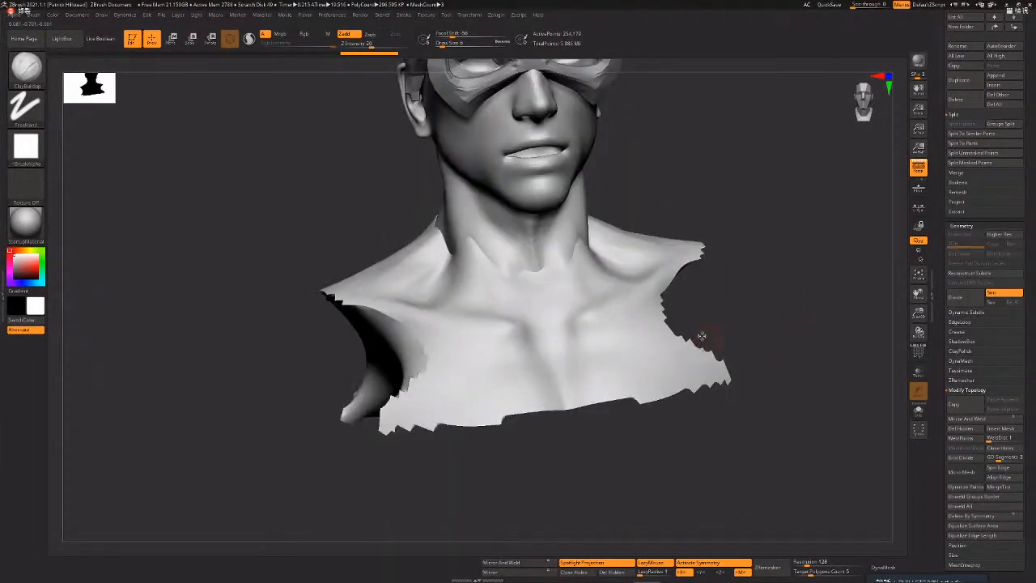
shift+drag(400, 399, 433, 423)
drag(509, 500, 648, 482)
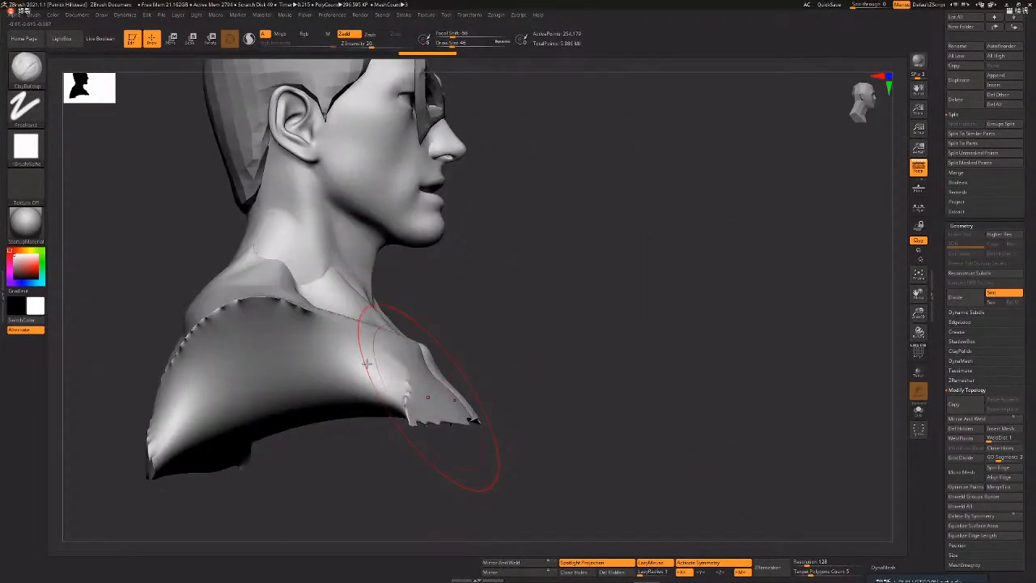
mouse_move(311, 312)
shift+mouse_down()
mouse_move(193, 366)
mouse_move(156, 469)
shift+mouse_up()
drag(300, 477, 595, 413)
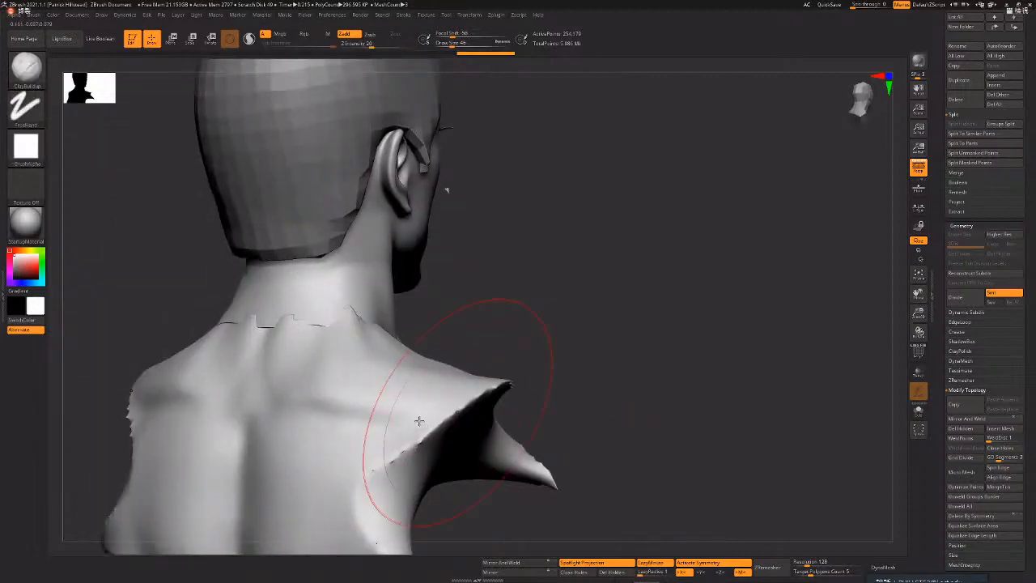
drag(571, 349, 671, 354)
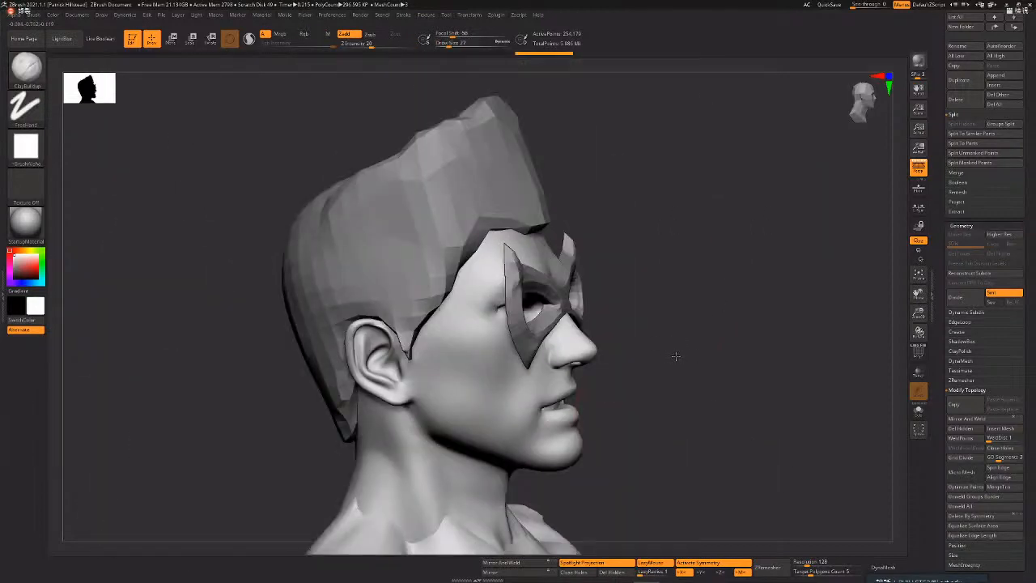
- Reduce the draw size to 2 and isolate the bust so the eyes are free of the mask and hair
key(space)
drag(717, 317, 677, 320)
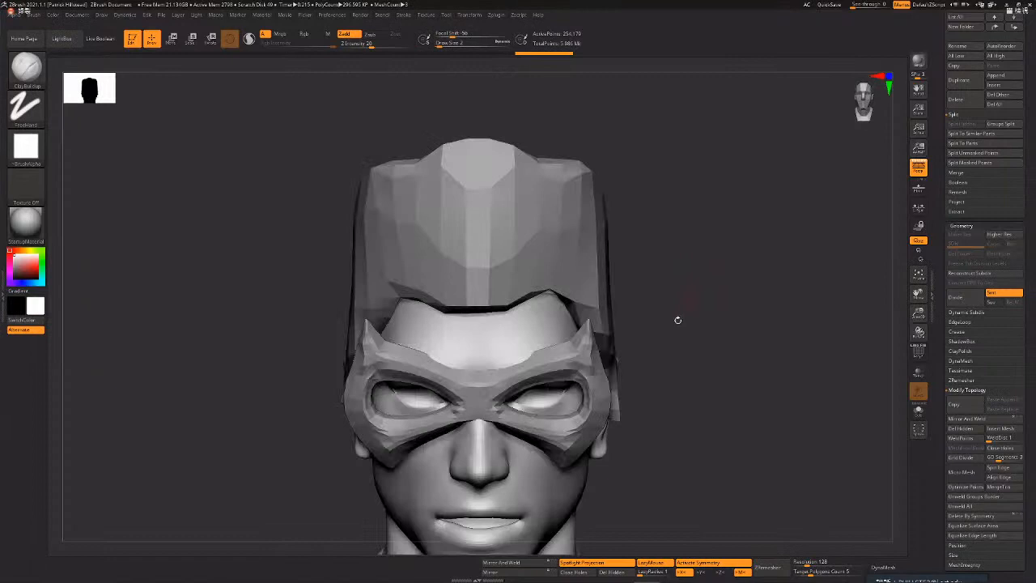
click(918, 410)
drag(772, 421, 608, 296)
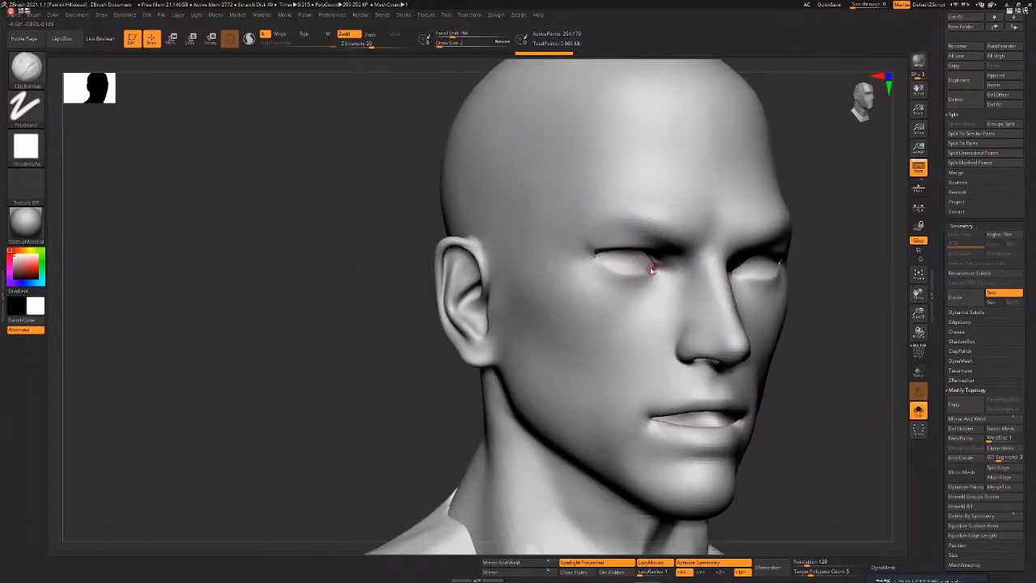
- Try a small ClayBuildup stroke with smoothing at the inner corner of the closed eye, and undo it
key(b)
key(c)
key(b)
key(space)
drag(637, 264, 627, 262)
shift+drag(625, 263, 646, 268)
key(ctrl+z)
- Mask everything except the closed hole patches and switch to the Move gizmo in side view
alt+drag(838, 265, 758, 294)
ctrl+shift+click(558, 283)
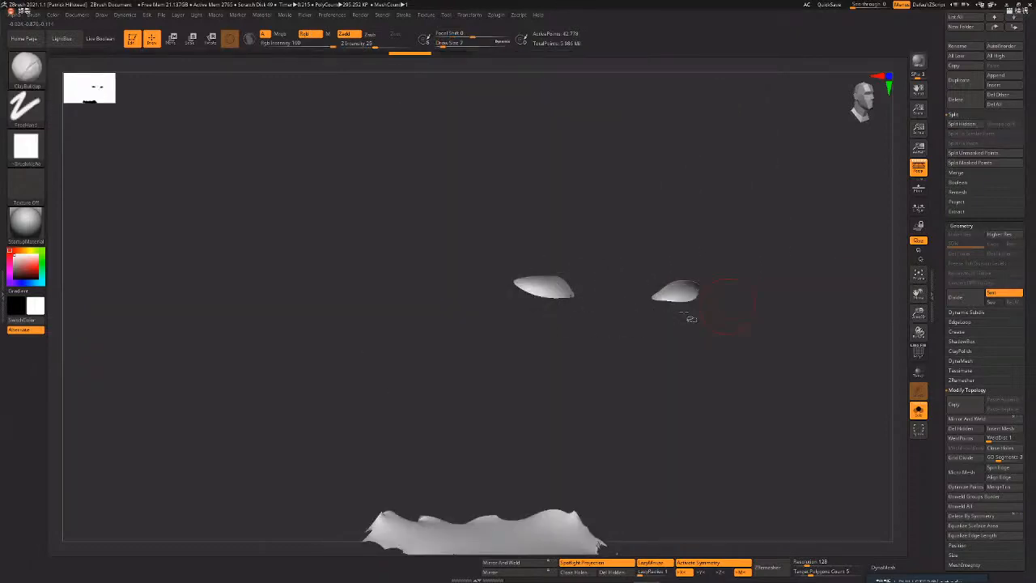
ctrl+click(765, 300)
ctrl+shift+click(764, 299)
ctrl+click(764, 298)
shift+drag(763, 298, 785, 301)
key(w)
key(f)
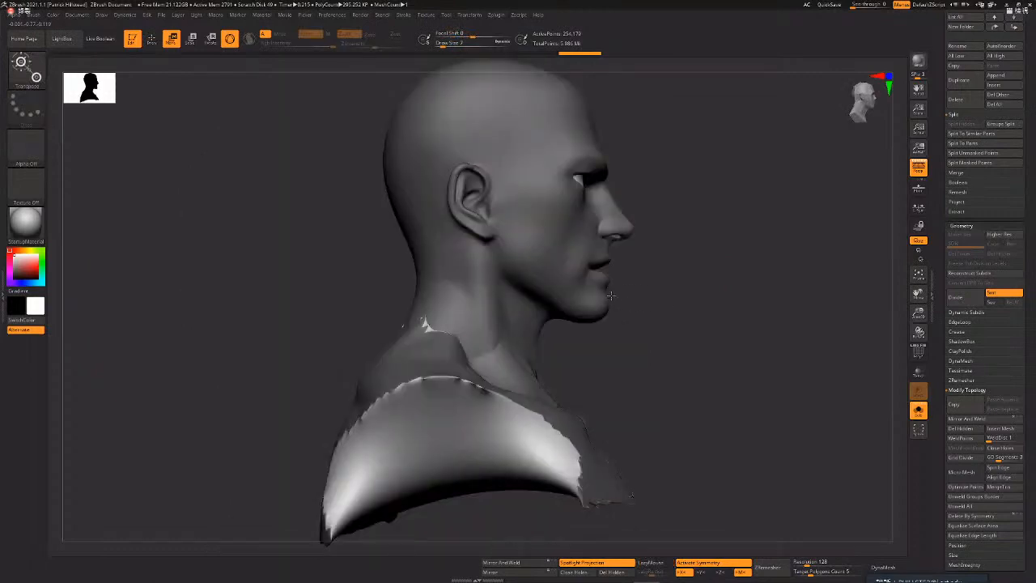
alt+drag(666, 381, 604, 245)
alt+drag(618, 298, 548, 267)
- Isolate the hole patches, mask only the two eye patches, show the full bust and invert the mask
key(q)
ctrl+shift+click(471, 210)
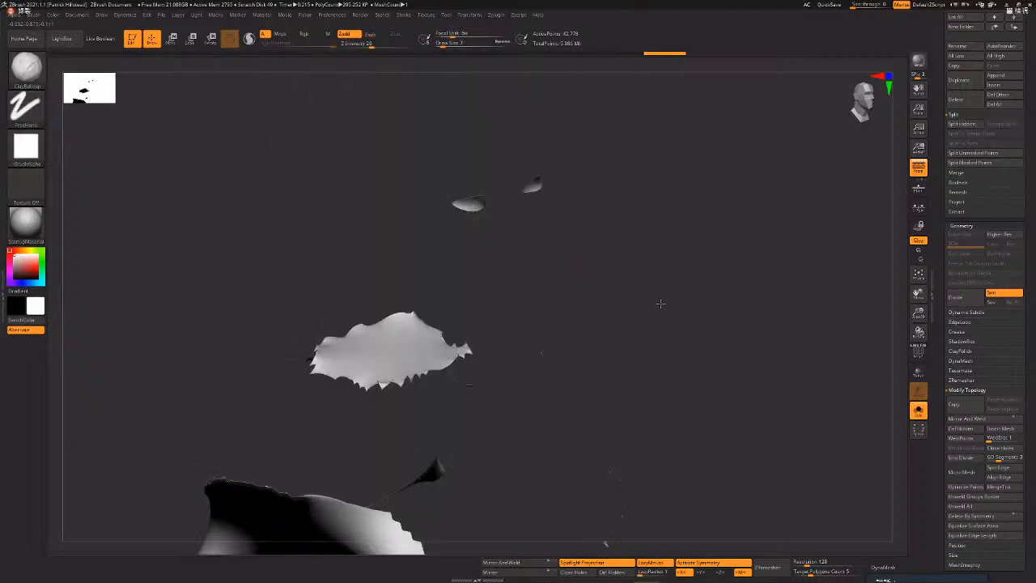
alt+drag(659, 305, 637, 298)
ctrl+drag(569, 239, 425, 157)
ctrl+shift+click(643, 233)
ctrl+click(648, 249)
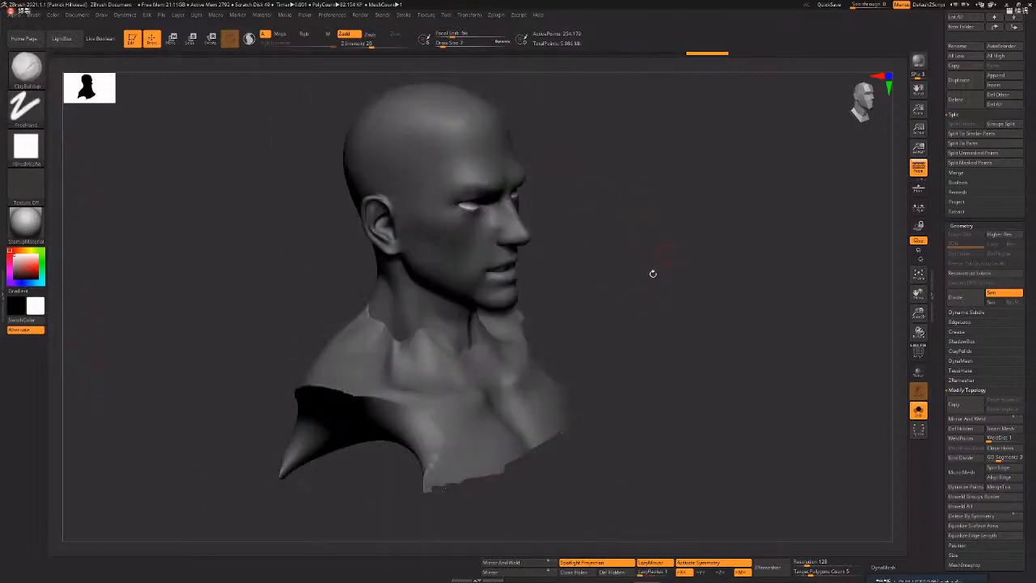
- Move the unmasked eye patches slightly back into the head in side view and check them from the front
key(w)
shift+drag(652, 272, 572, 293)
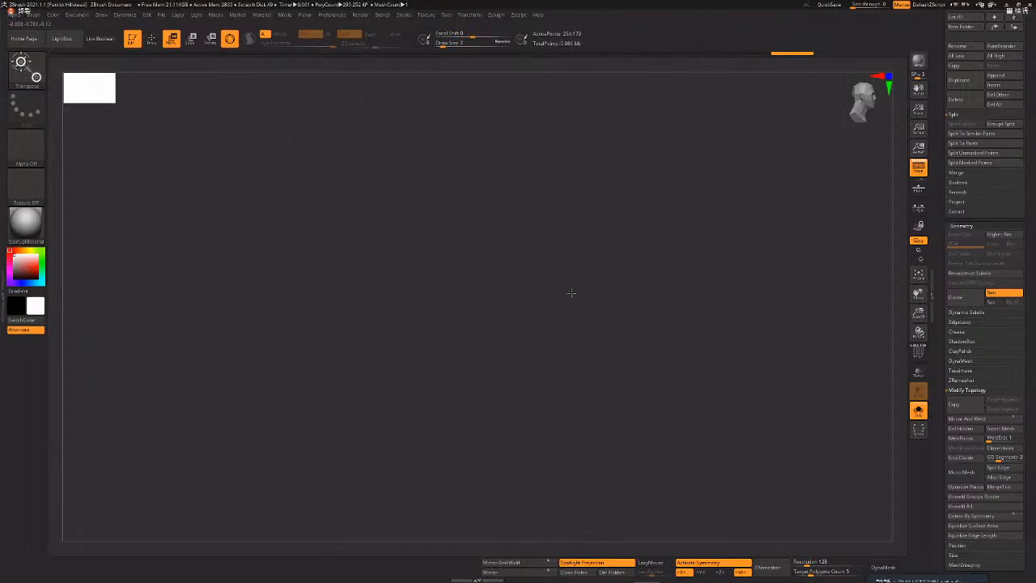
alt+drag(619, 410, 586, 118)
alt+drag(597, 369, 623, 251)
click(455, 284)
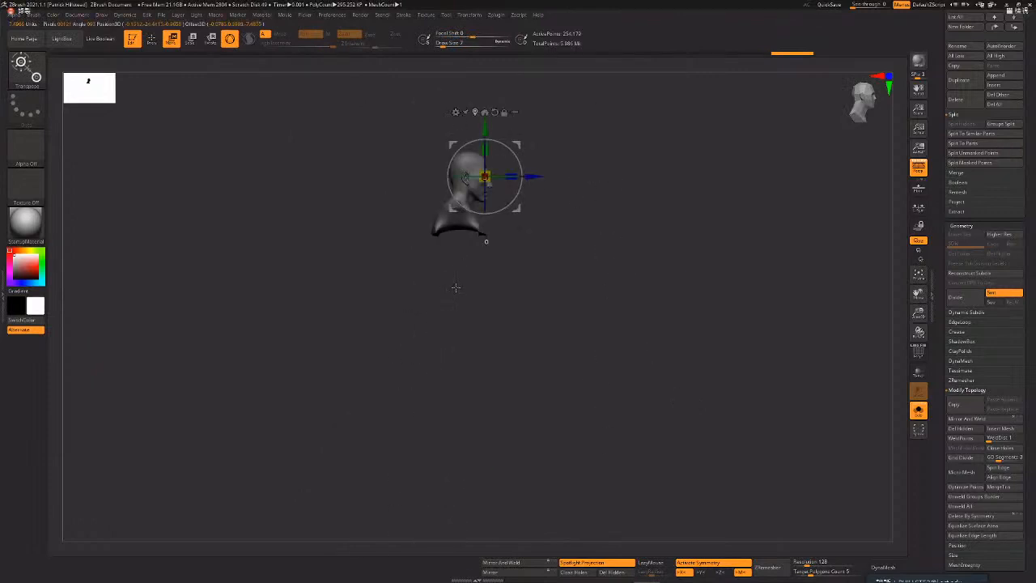
alt+drag(600, 162, 607, 389)
drag(518, 337, 494, 337)
key(q)
drag(607, 344, 441, 353)
drag(670, 372, 798, 340)
key(w)
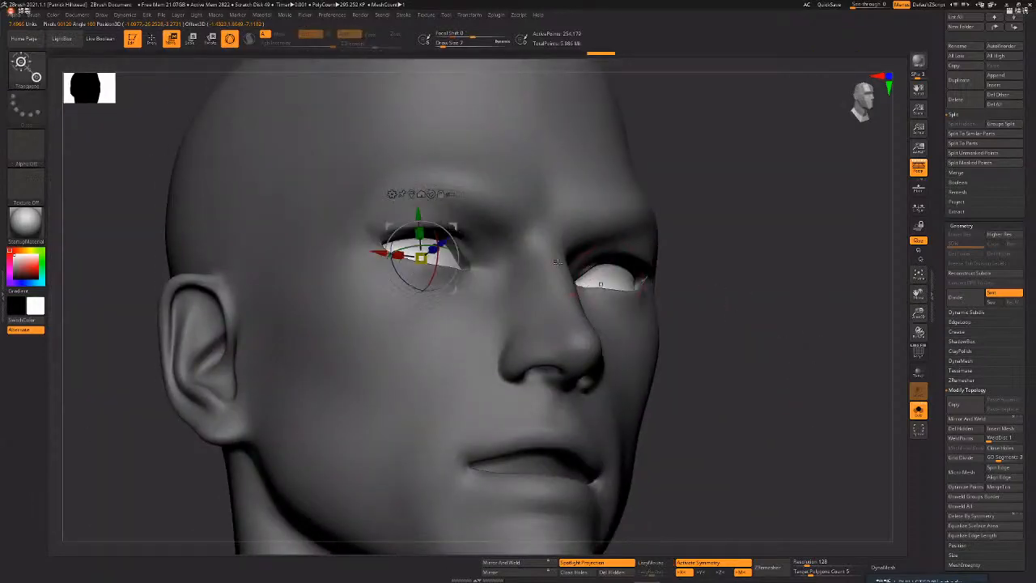
- Clear the mask from the bust and show the hair and eye mask subtools again
key(q)
ctrl+drag(714, 262, 720, 296)
mouse_move(712, 340)
alt+mouse_down()
mouse_move(696, 261)
mouse_move(682, 316)
mouse_move(523, 241)
alt+mouse_up()
drag(637, 306, 664, 353)
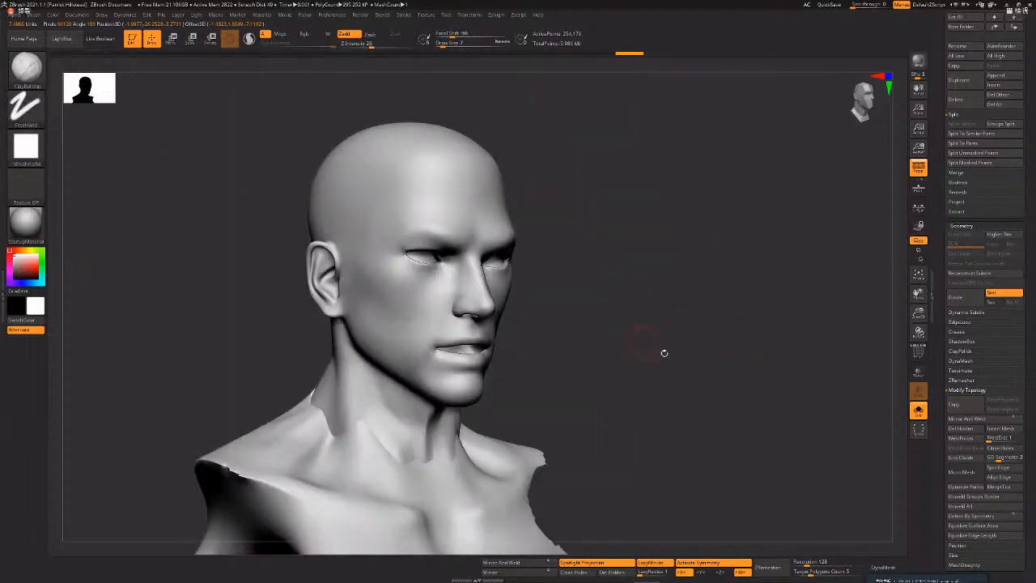
click(918, 409)
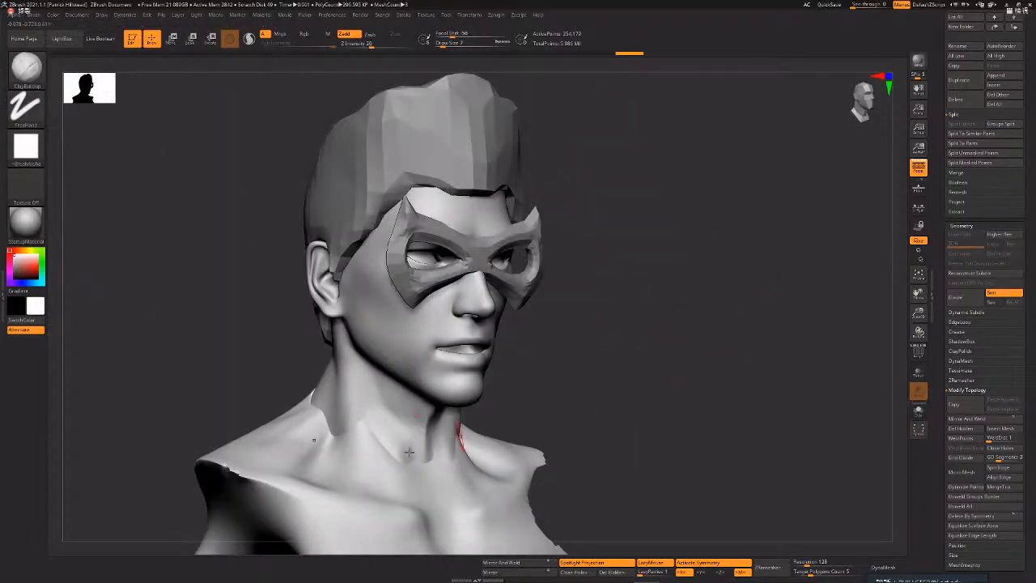
alt+drag(670, 416, 535, 332)
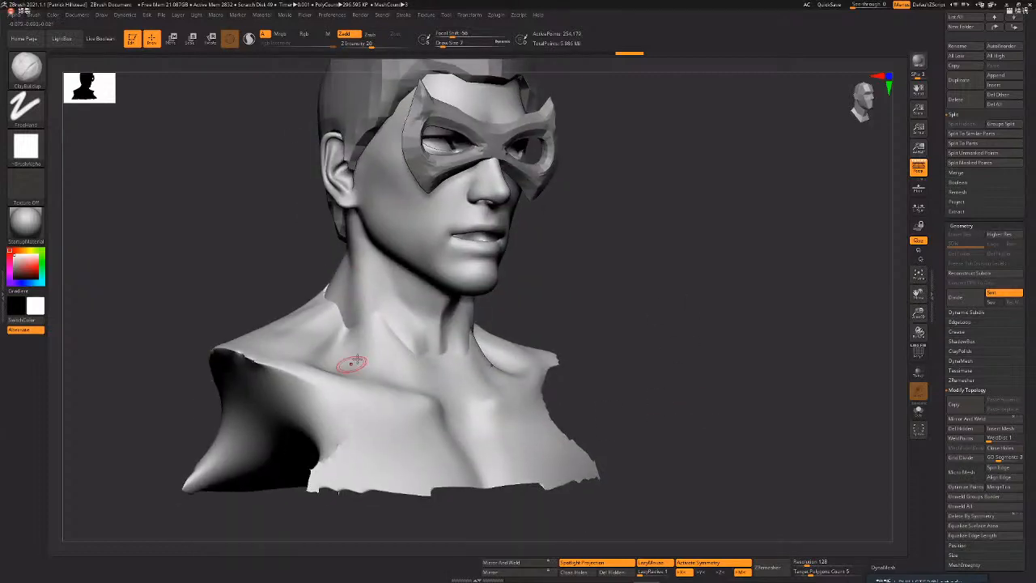
drag(662, 347, 813, 427)
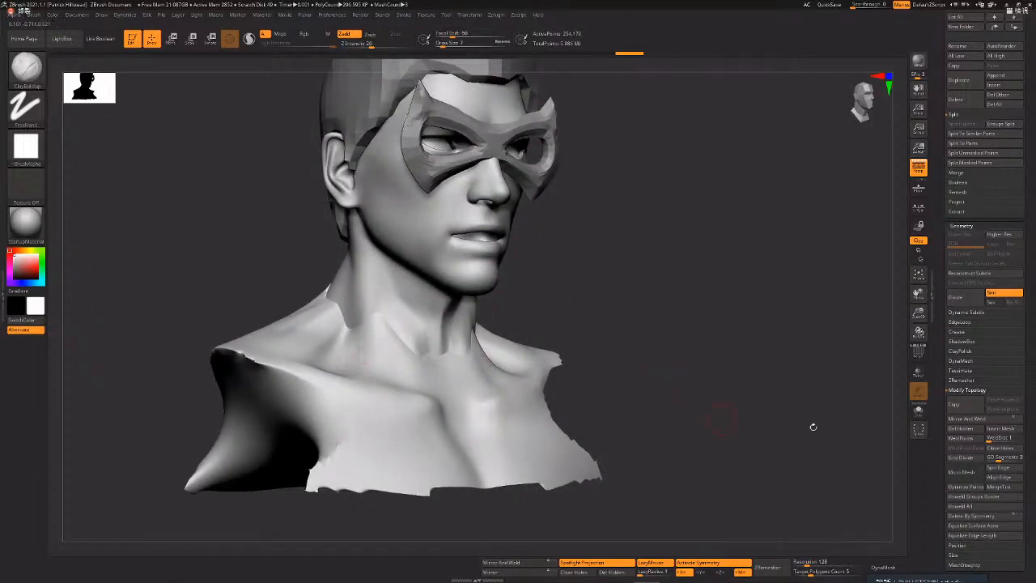
- Set the DynaMesh resolution to 2048 and apply DynaMesh to the bust with its holes closed
click(970, 390)
click(963, 361)
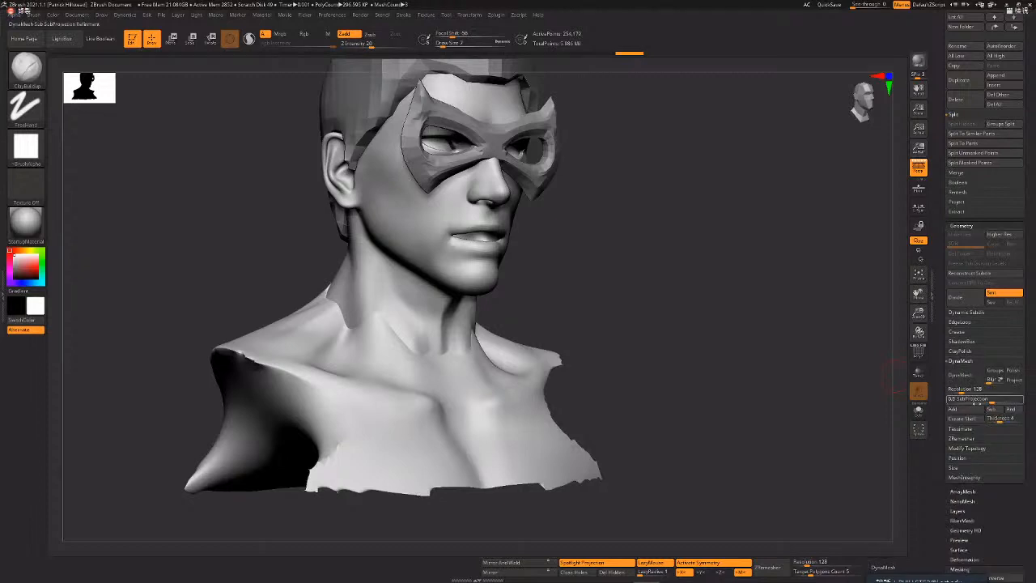
text(2048)
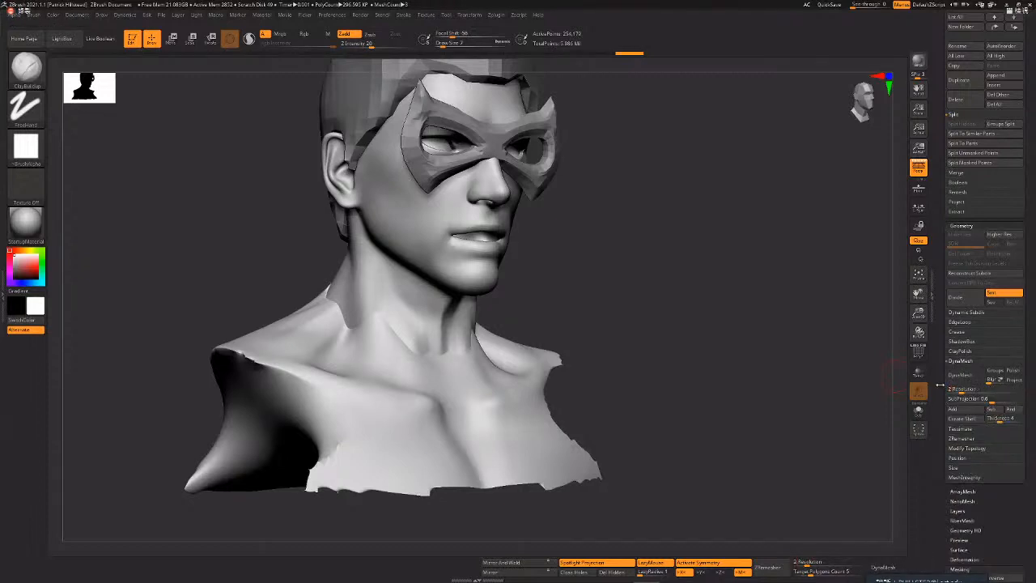
key(Return)
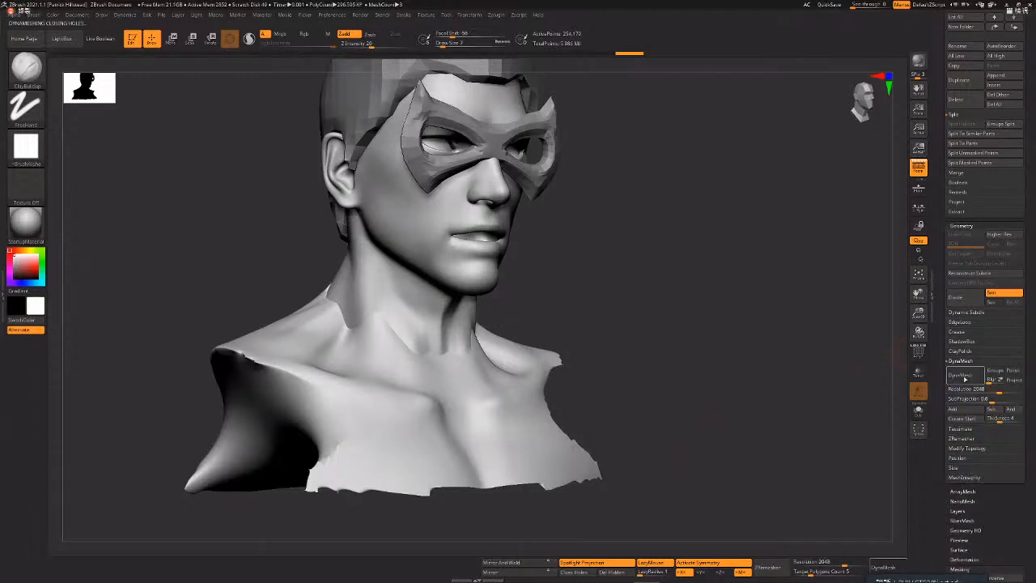
click(965, 375)
- Inspect the DynaMeshed bust from the front and three-quarter views and enlarge the brush's draw size
shift+drag(738, 309, 718, 301)
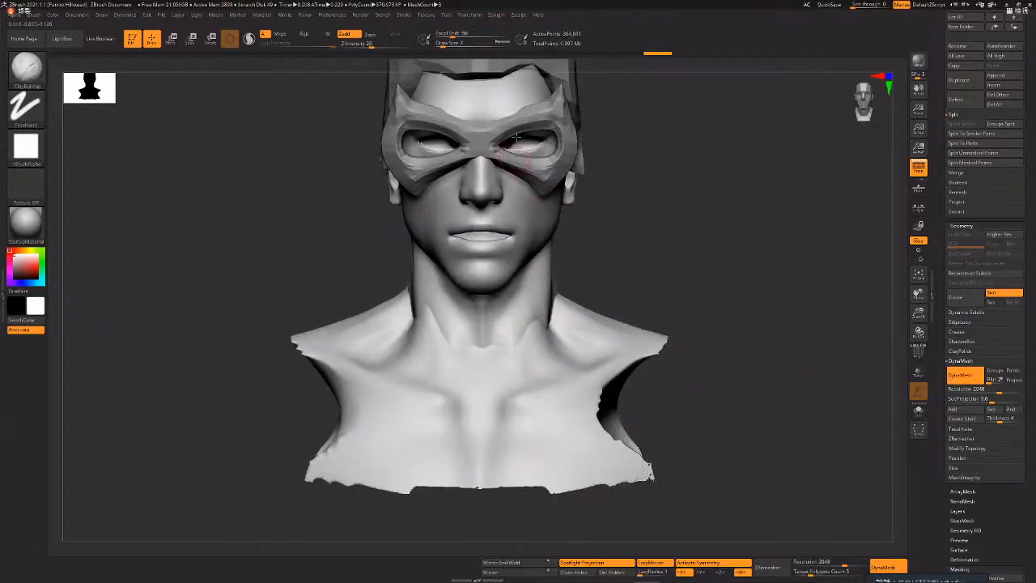
drag(695, 249, 699, 248)
key(space)
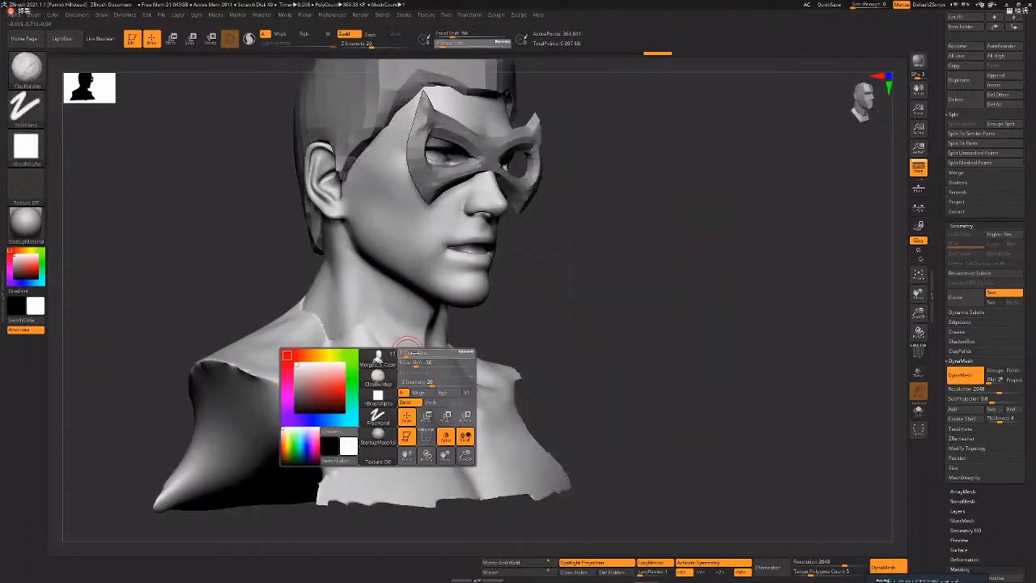
mouse_move(402, 358)
mouse_down()
mouse_move(411, 358)
mouse_move(320, 327)
mouse_up()
drag(712, 313, 678, 314)
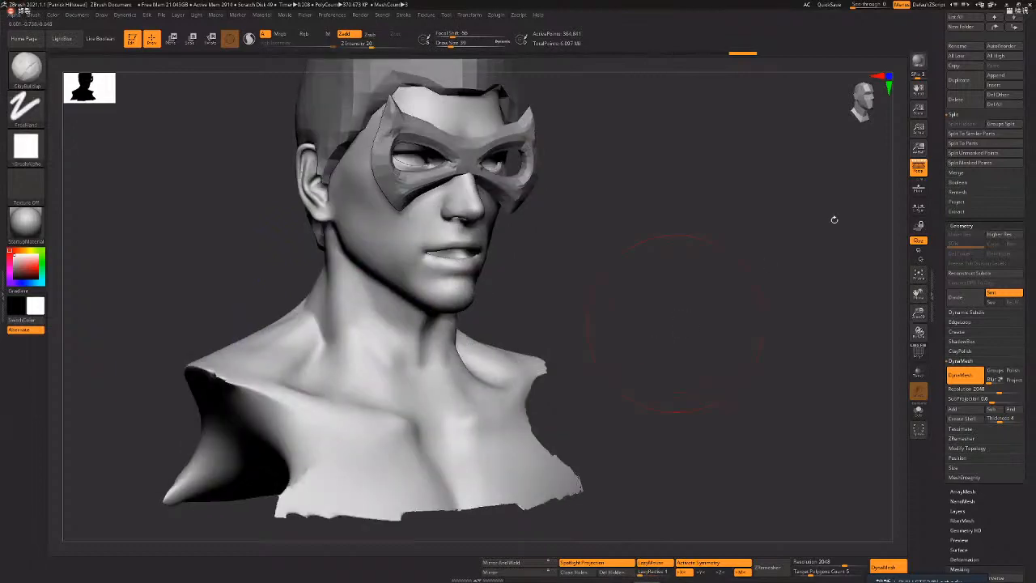
- Duplicate the merged bust subtool in the subtool list
scroll(1014, 210, up, 6)
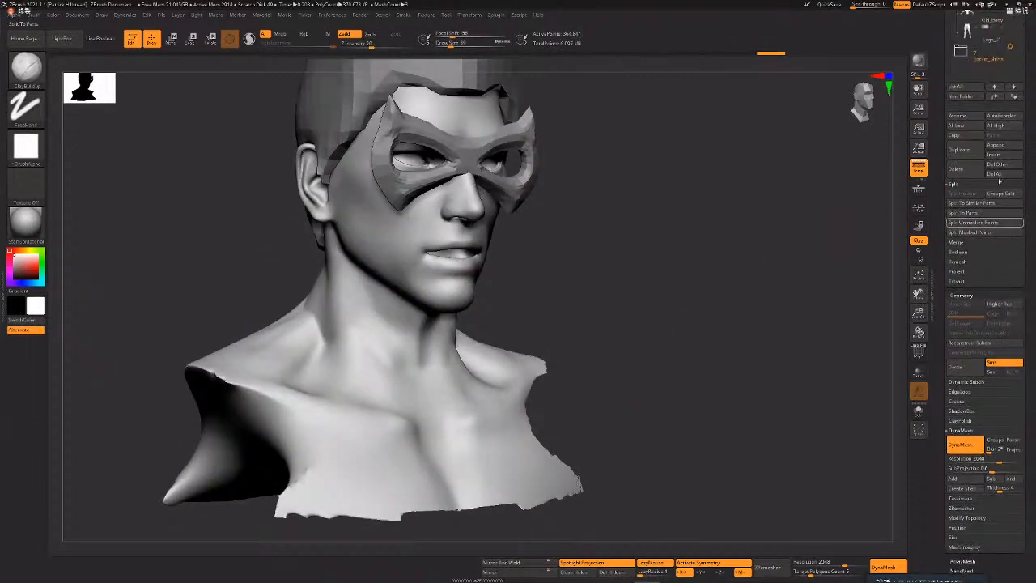
drag(1035, 189, 1034, 211)
click(1019, 119)
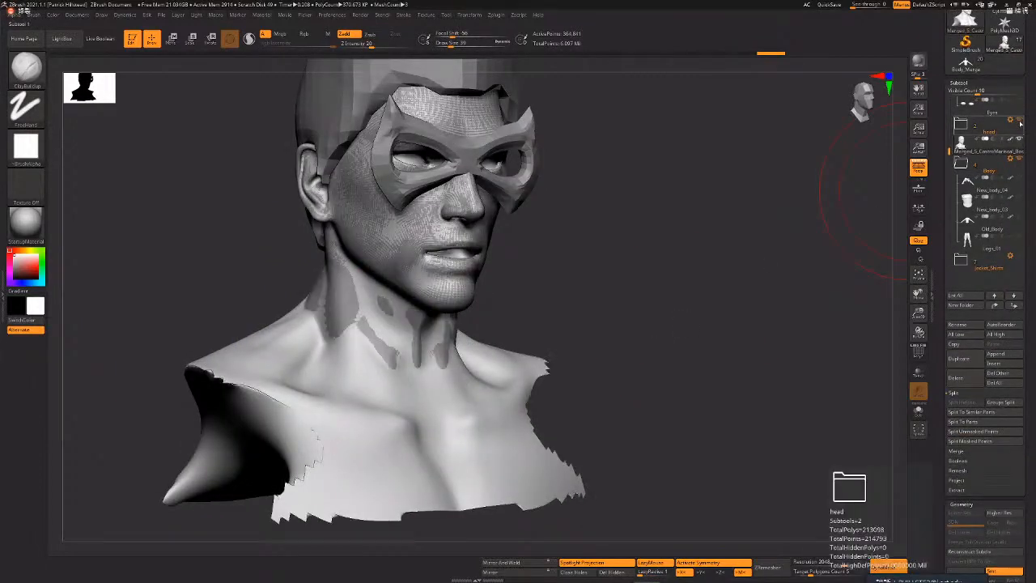
click(960, 358)
drag(715, 365, 557, 313)
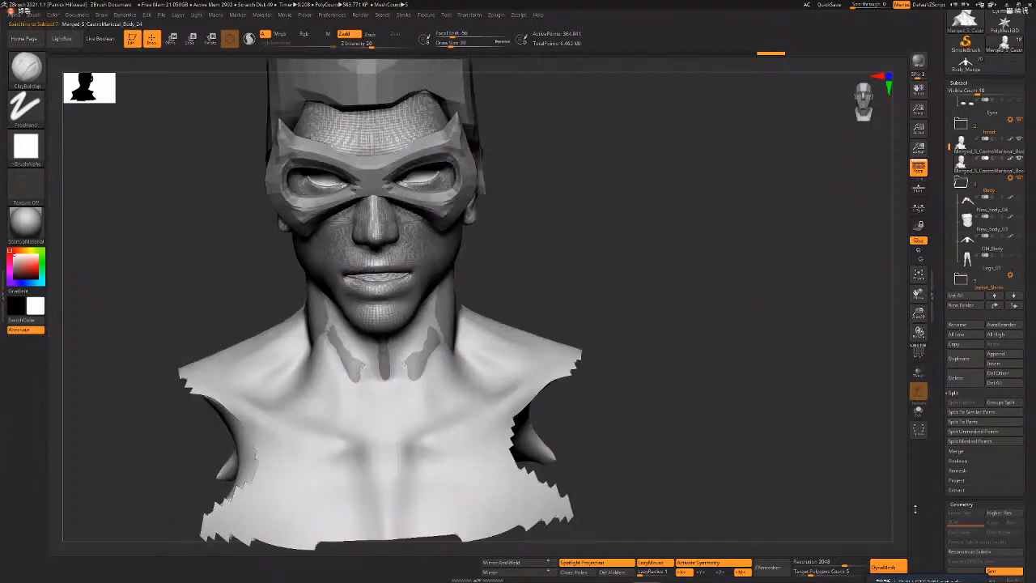
- Show the wireframe of the duplicated bust briefly, hide it again and isolate the bust in Solo mode
drag(931, 437, 952, 440)
key(shift+f)
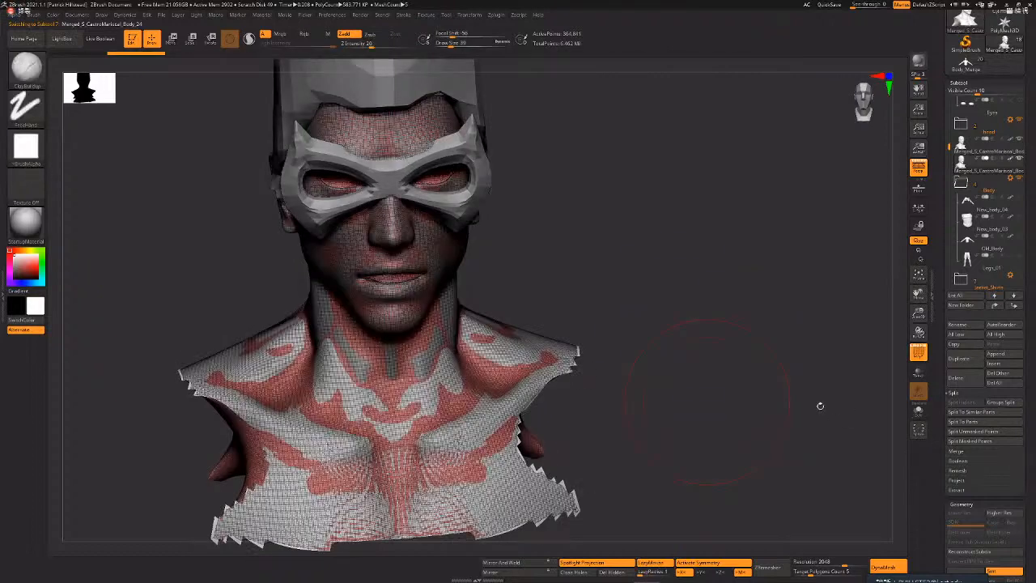
key(shift+f)
key(shift+s)
drag(732, 429, 784, 413)
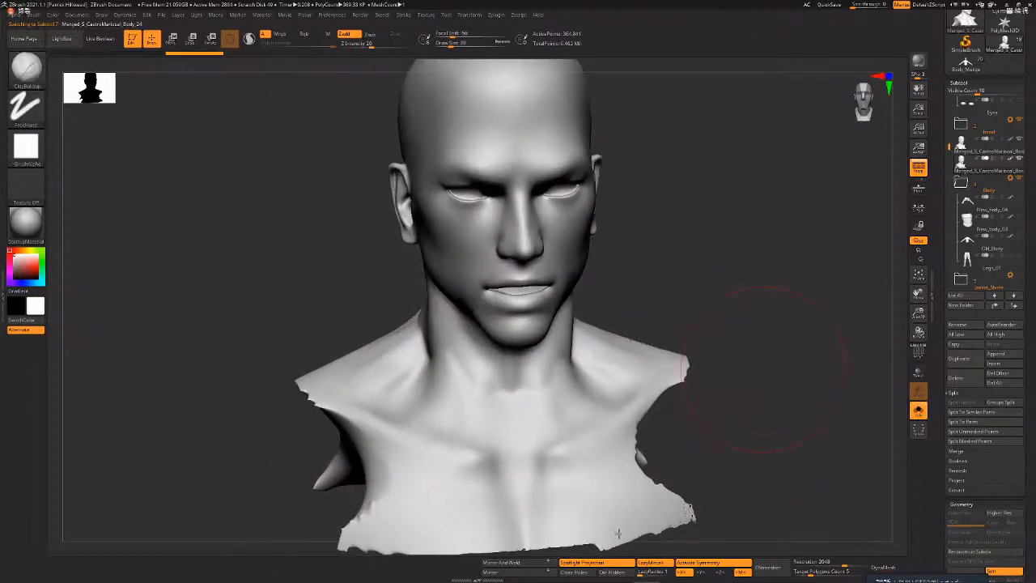
key(space)
drag(775, 371, 764, 372)
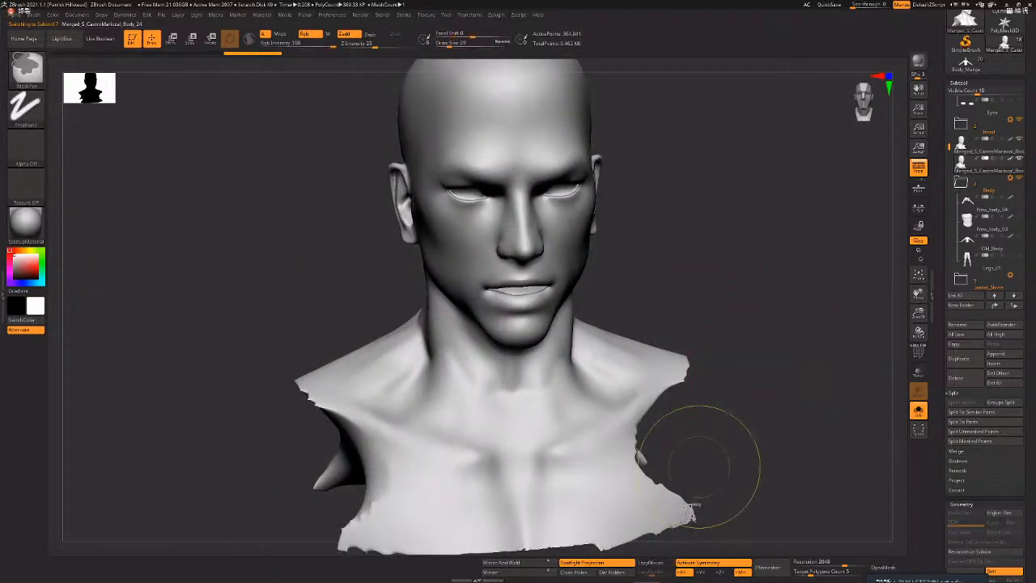
- Try to undo the DynaMesh on the duplicated bust and check its wireframe
key(ctrl+z)
key(ctrl+z)
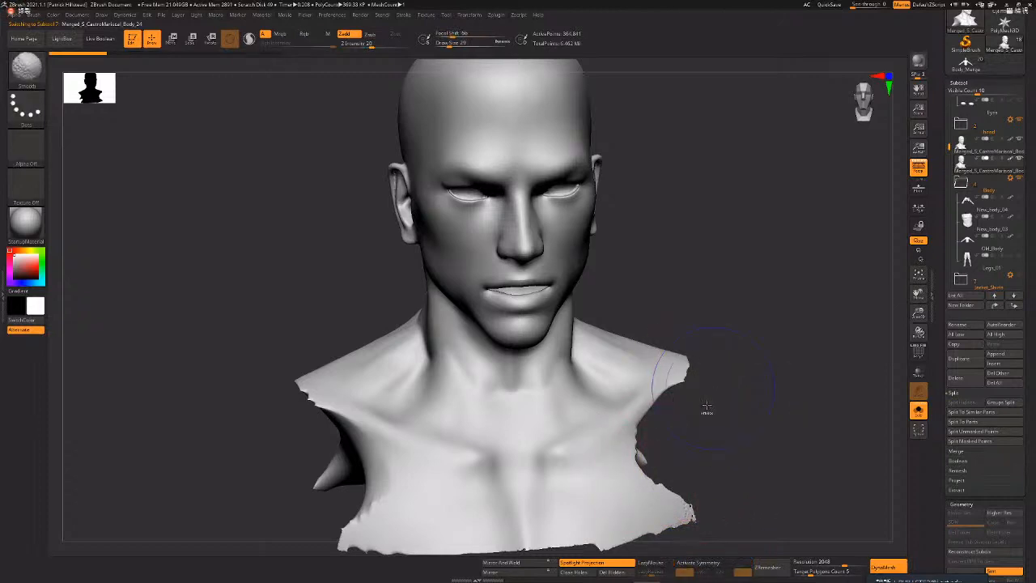
key(shift+f)
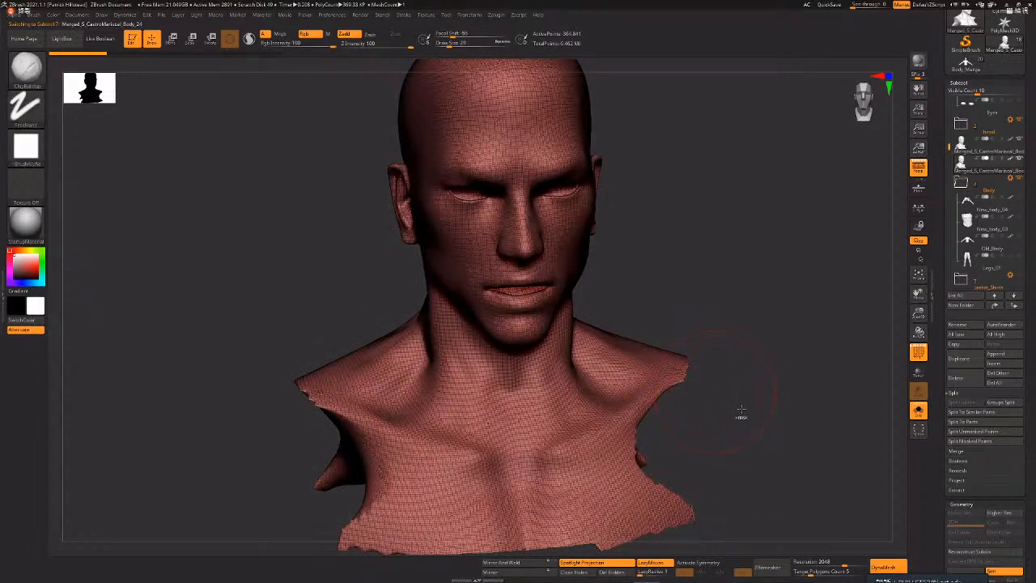
key(shift+f)
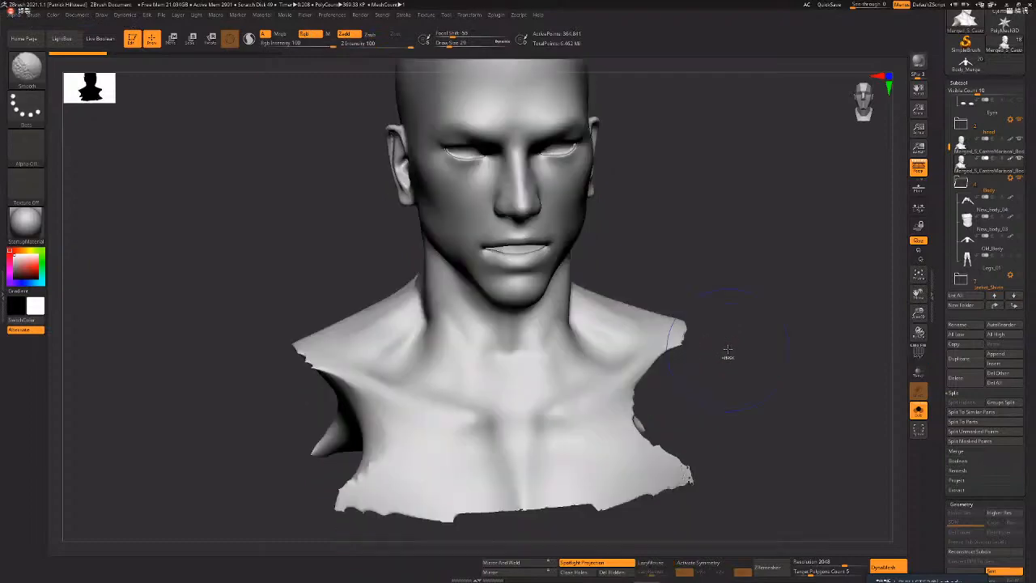
- Switch to the original bust subtool, show its wireframe and undo the DynaMesh to restore its separate polygroups
key(x)
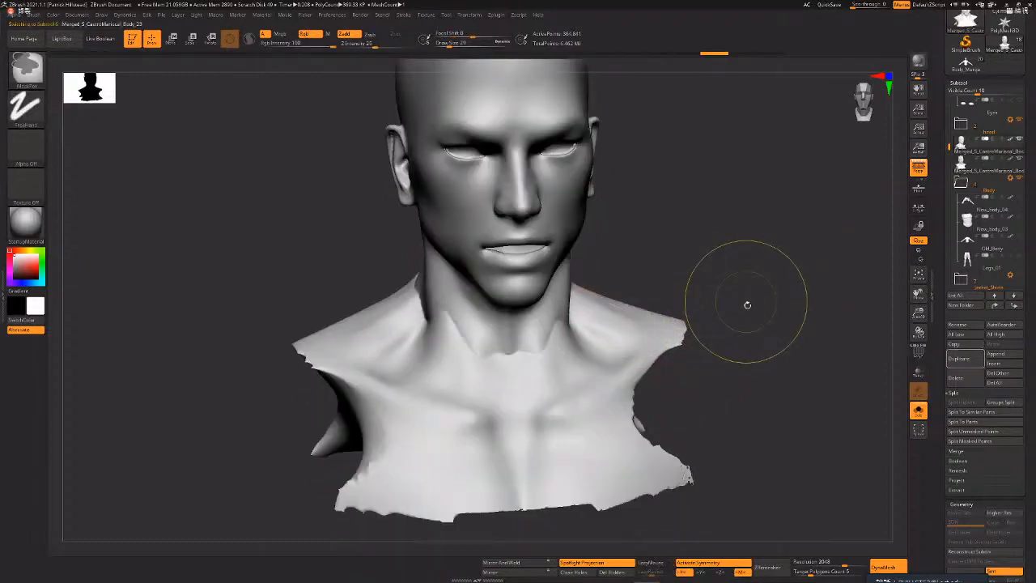
key(shift+f)
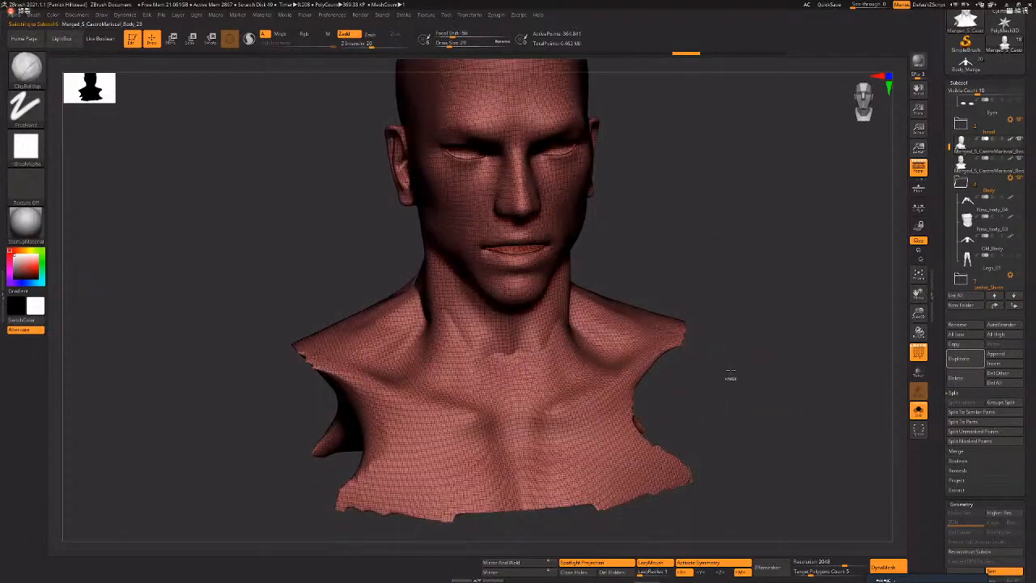
drag(733, 393, 728, 398)
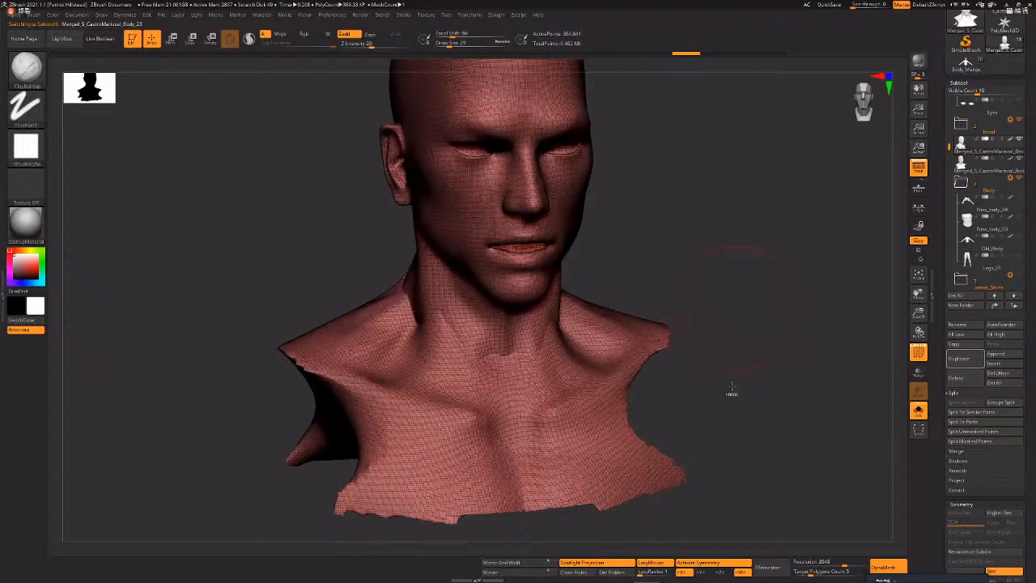
key(b)
key(m)
key(t)
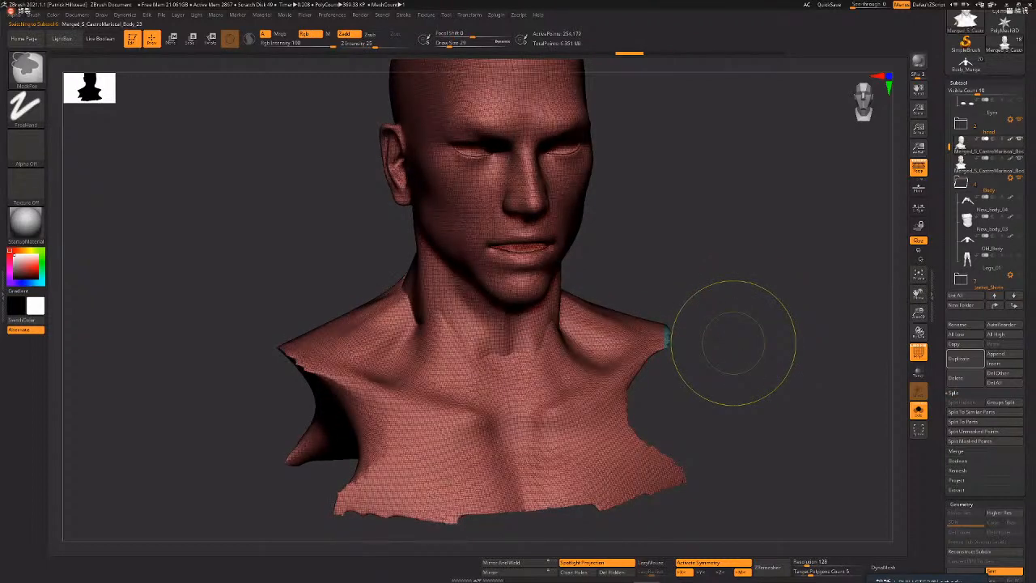
key(ctrl+z)
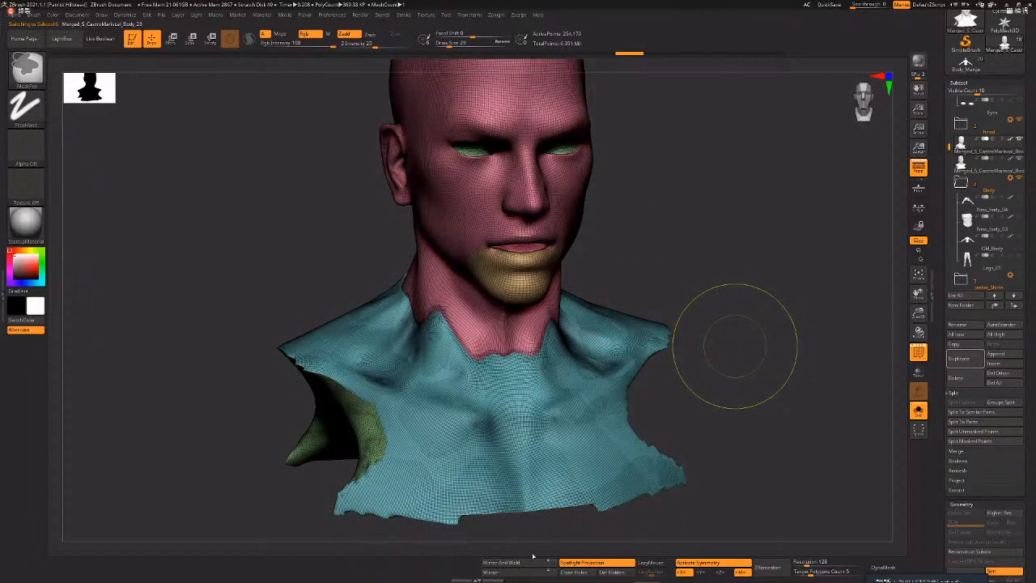
- Try Mirror And Weld on the bust, compare the chest and shoulders before and after, and undo it
drag(735, 346, 649, 236)
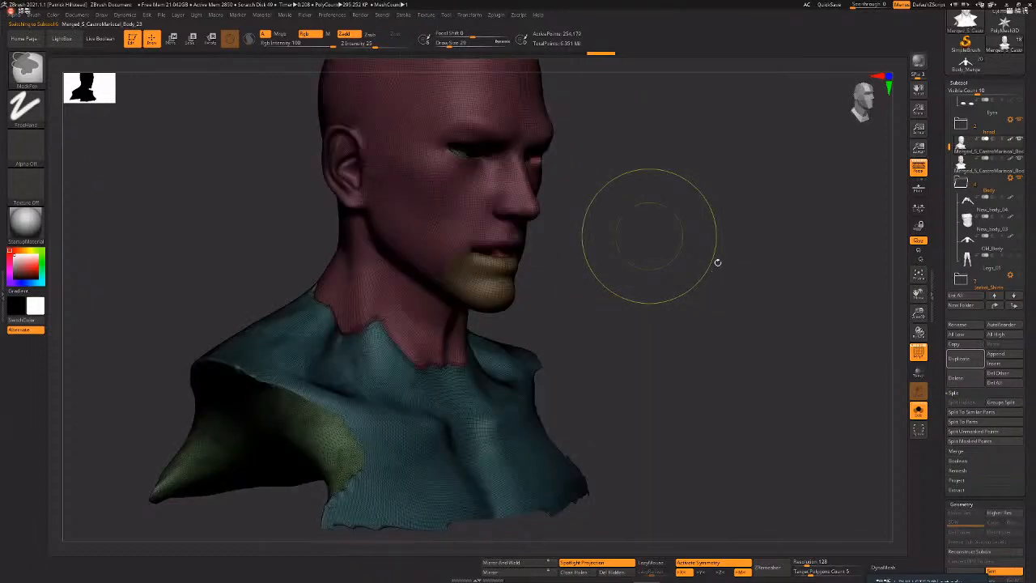
ctrl+drag(718, 262, 733, 253)
shift+drag(470, 539, 520, 567)
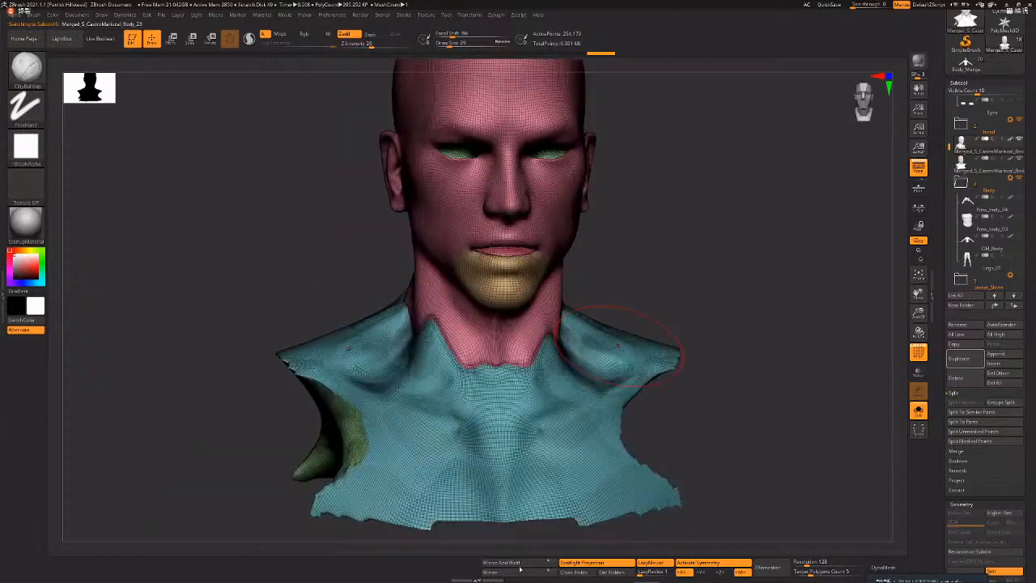
shift+drag(619, 243, 571, 226)
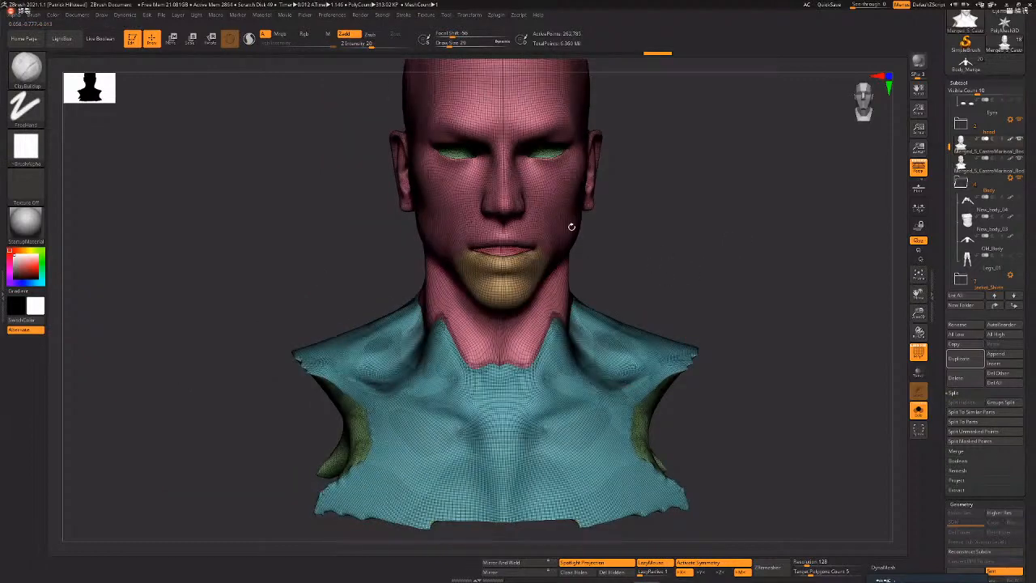
key(ctrl+z)
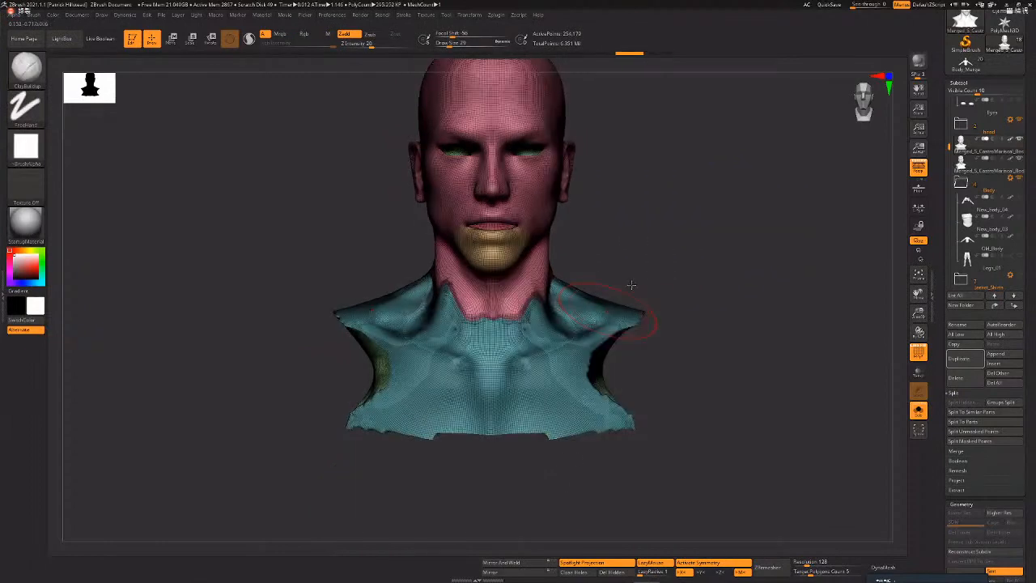
key(shift+f)
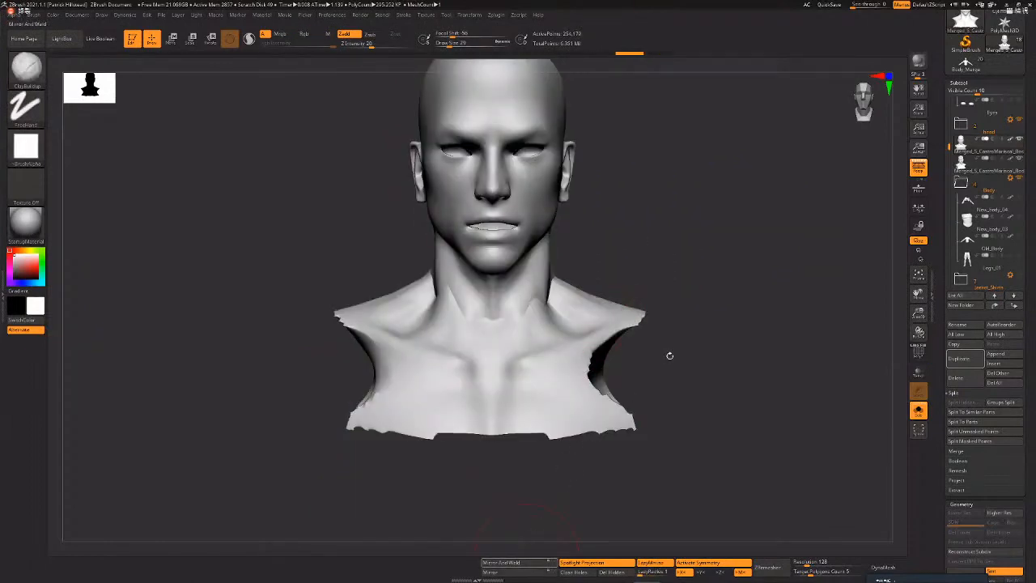
mouse_move(668, 354)
mouse_down()
mouse_move(656, 342)
mouse_move(667, 328)
mouse_move(738, 399)
mouse_move(765, 405)
mouse_up()
key(ctrl+z)
mouse_move(599, 446)
shift+mouse_down()
mouse_move(584, 410)
mouse_move(597, 444)
shift+mouse_up()
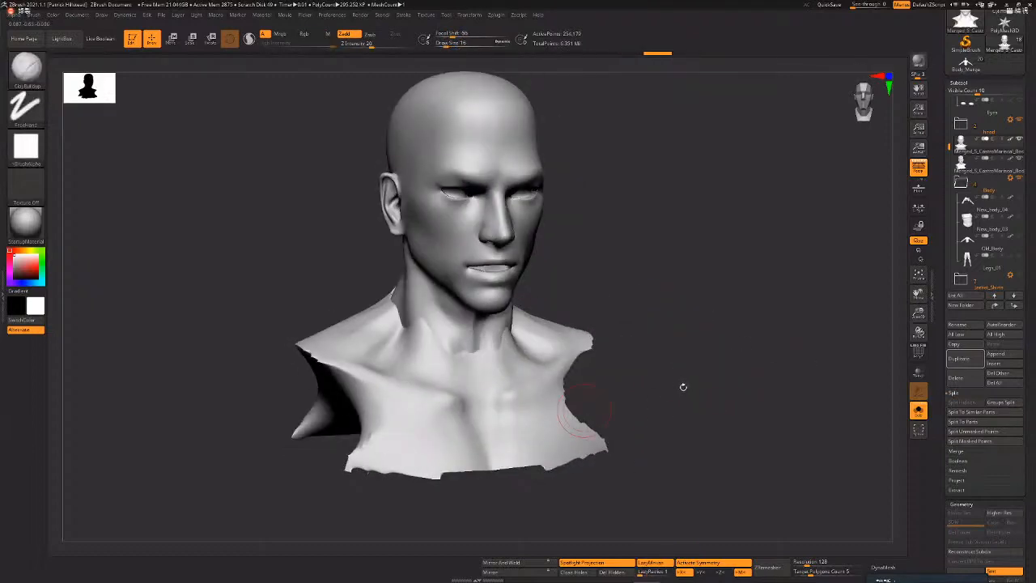
- Mirror and weld the bust across the X axis and check its polygroups and wireframe from the front
shift+drag(683, 386, 698, 393)
key(shift+f)
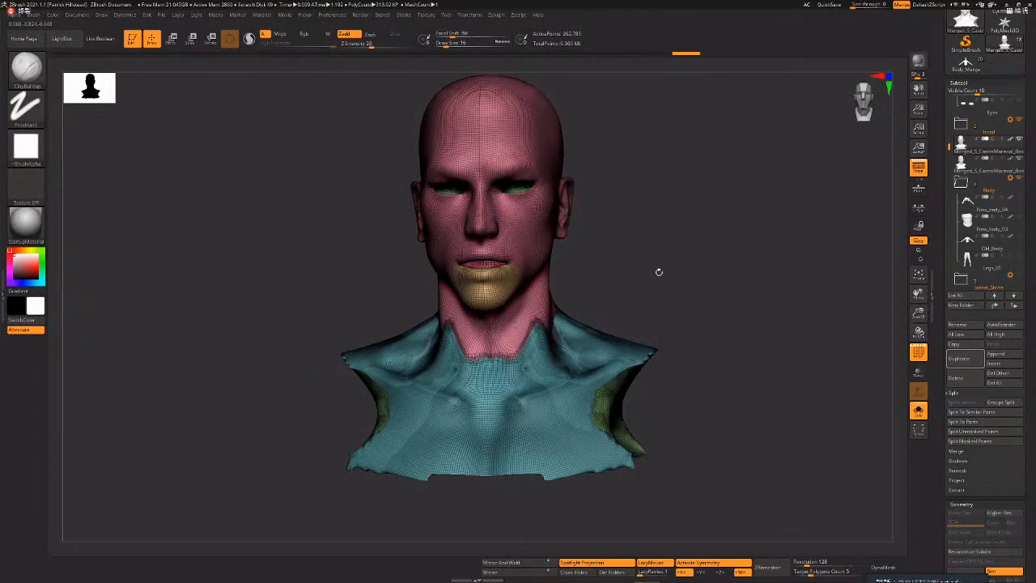
shift+drag(659, 272, 671, 227)
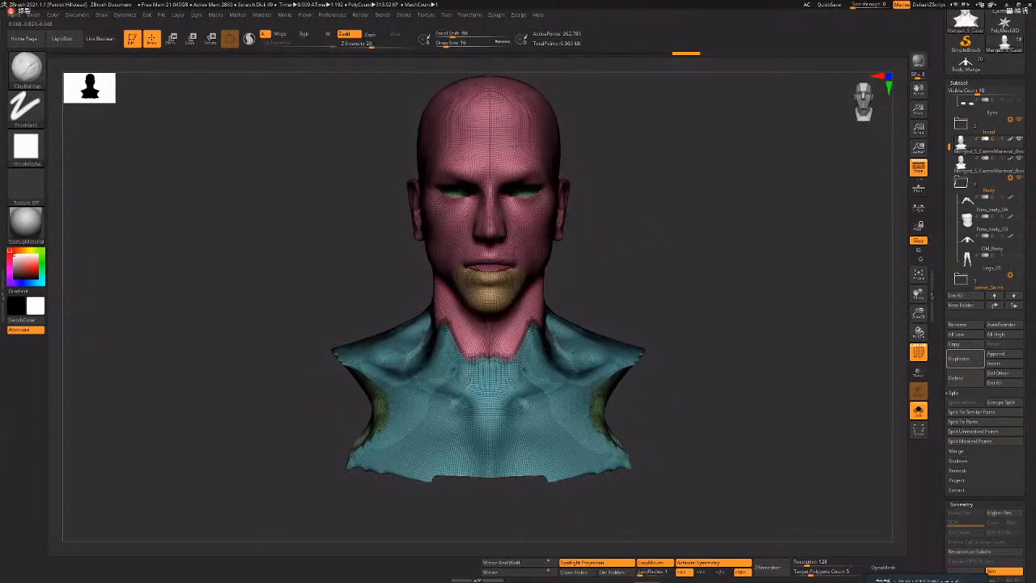
alt+drag(588, 253, 611, 224)
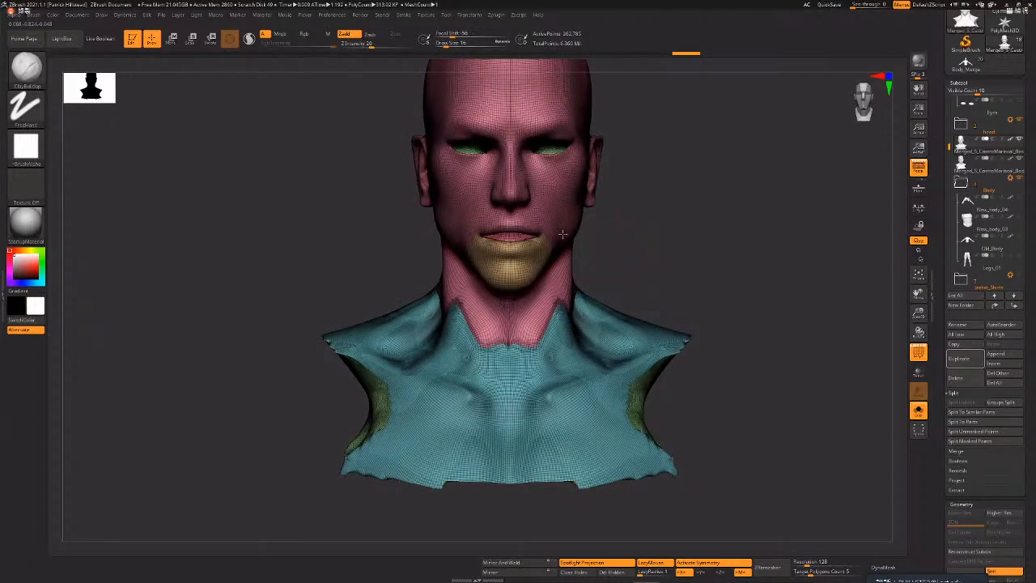
drag(559, 332, 615, 340)
key(shift+f)
- Examine the mirrored bust's face, neck and shoulders from front and three-quarter views for symmetry
alt+drag(564, 243, 540, 326)
drag(688, 339, 618, 321)
mouse_move(850, 331)
mouse_down()
mouse_move(770, 336)
mouse_move(822, 344)
mouse_move(810, 324)
mouse_up()
drag(658, 359, 504, 362)
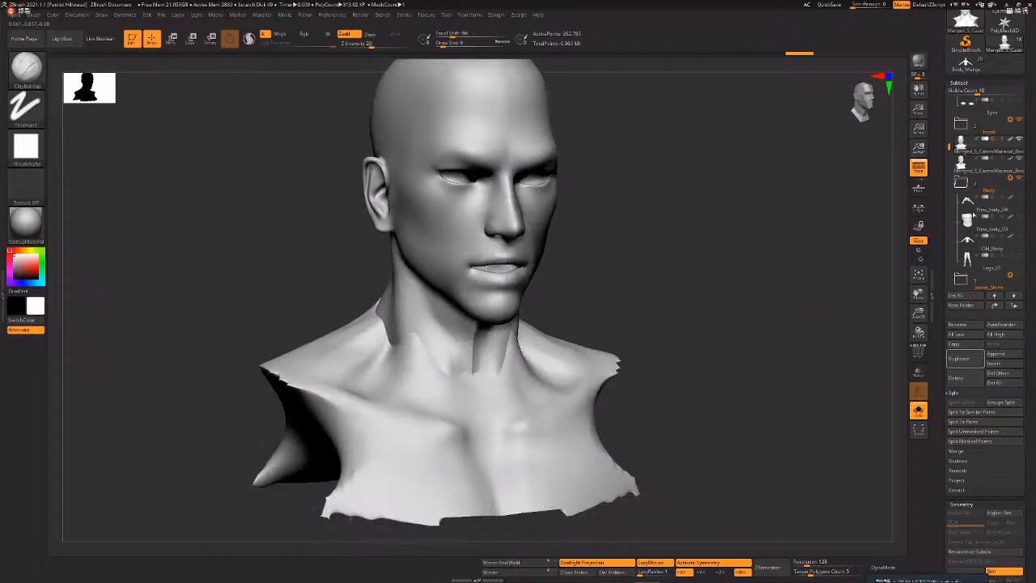
shift+drag(735, 320, 688, 323)
key(shift+f)
key(shift+f)
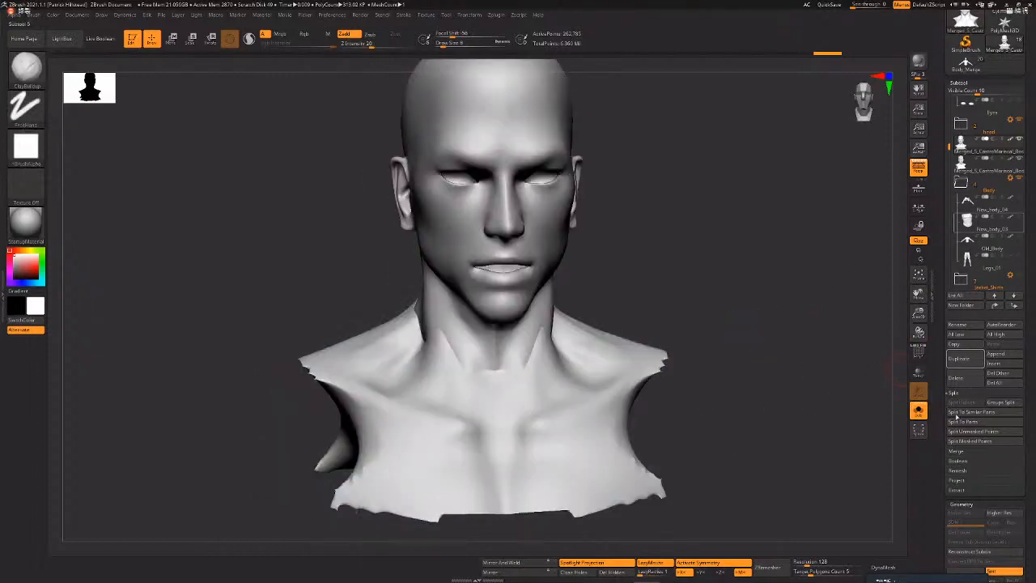
drag(866, 380, 964, 400)
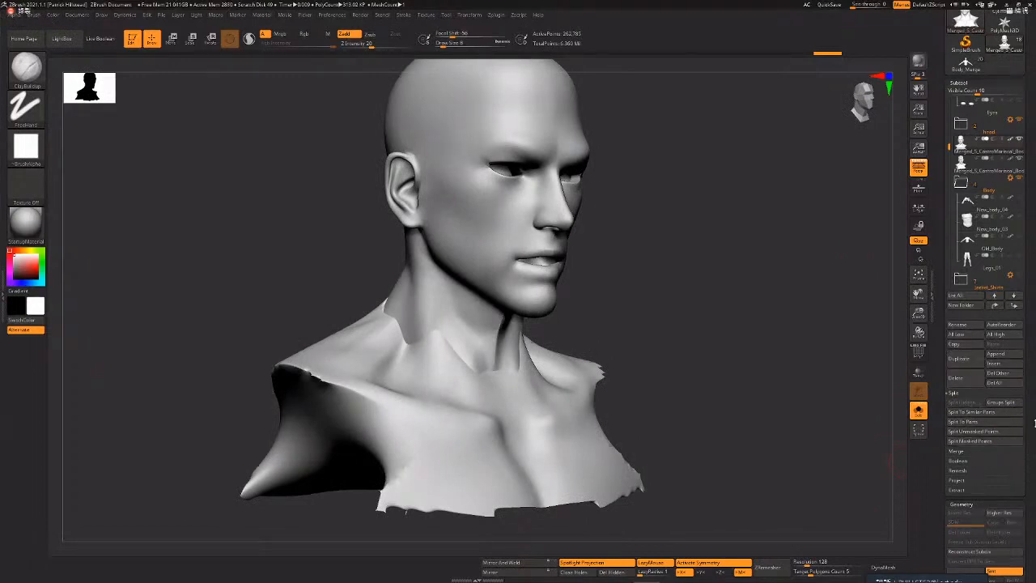
- Set the DynaMesh resolution to 2048 and apply DynaMesh to the mirrored bust
drag(988, 532, 988, 467)
scroll(977, 486, down, 1)
scroll(977, 486, down, 2)
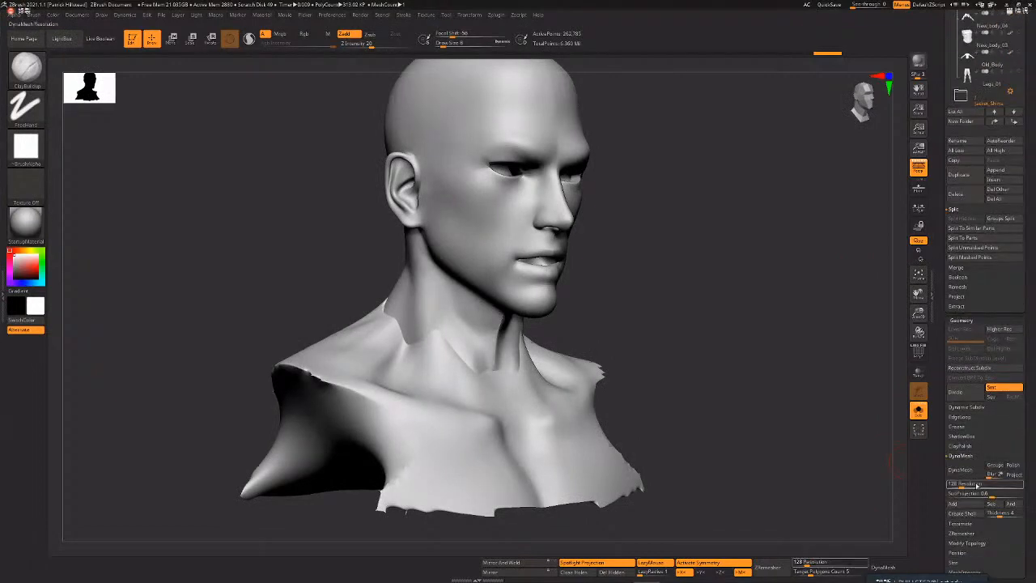
text(2048)
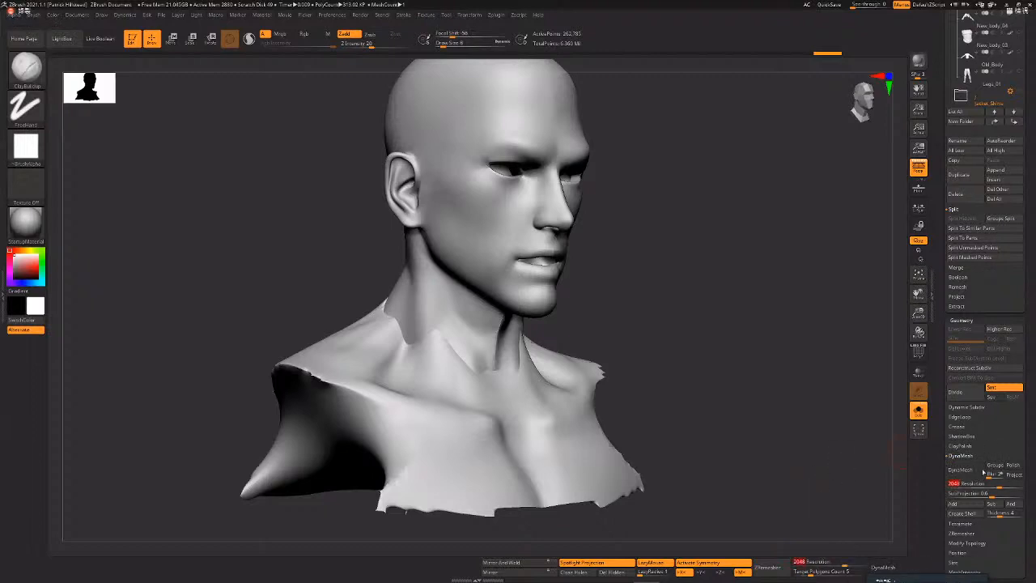
key(Return)
click(963, 470)
- Check the remeshed bust's wireframe and its shaded head and shoulders from the front
drag(768, 328, 651, 324)
key(shift+f)
key(shift+f)
drag(812, 264, 831, 265)
alt+drag(801, 197, 799, 280)
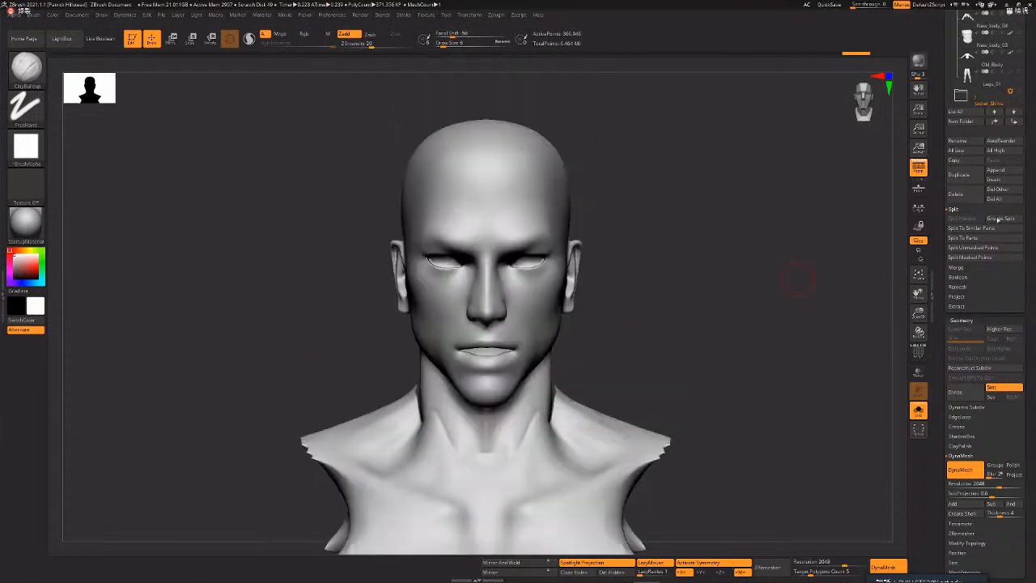
- Delete the duplicated bust subtool and accept that the deletion cannot be undone
click(998, 219)
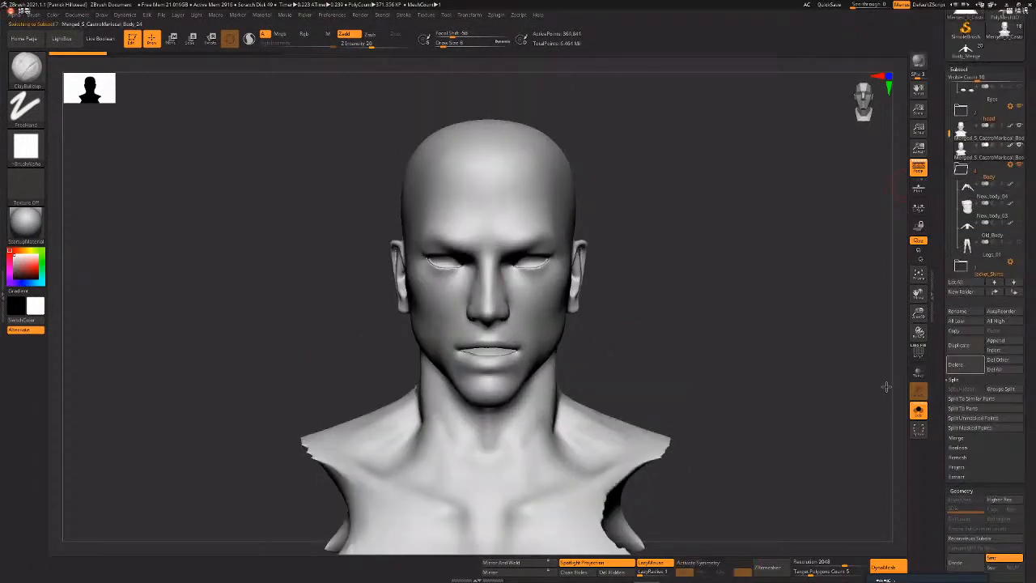
click(958, 364)
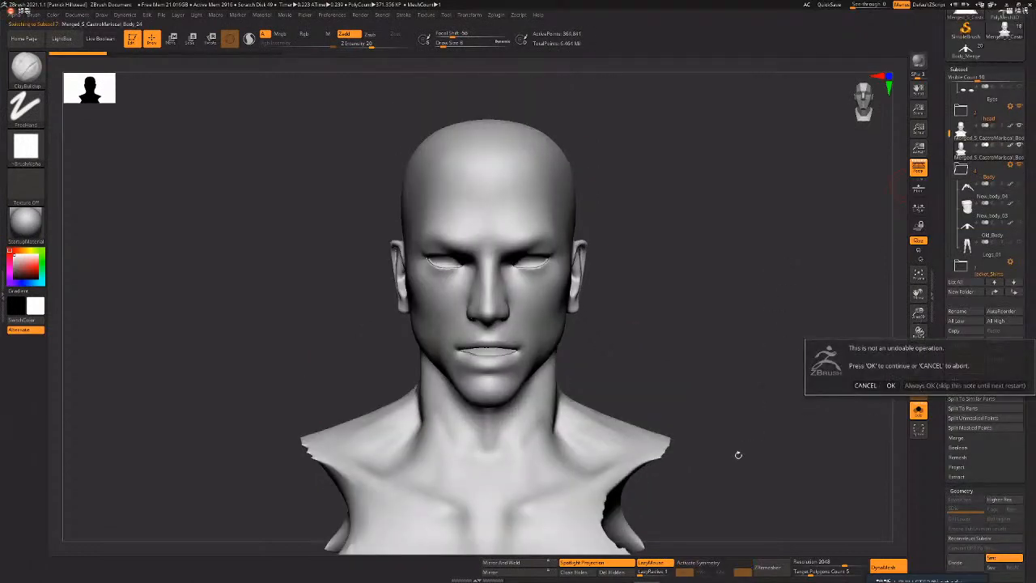
click(891, 385)
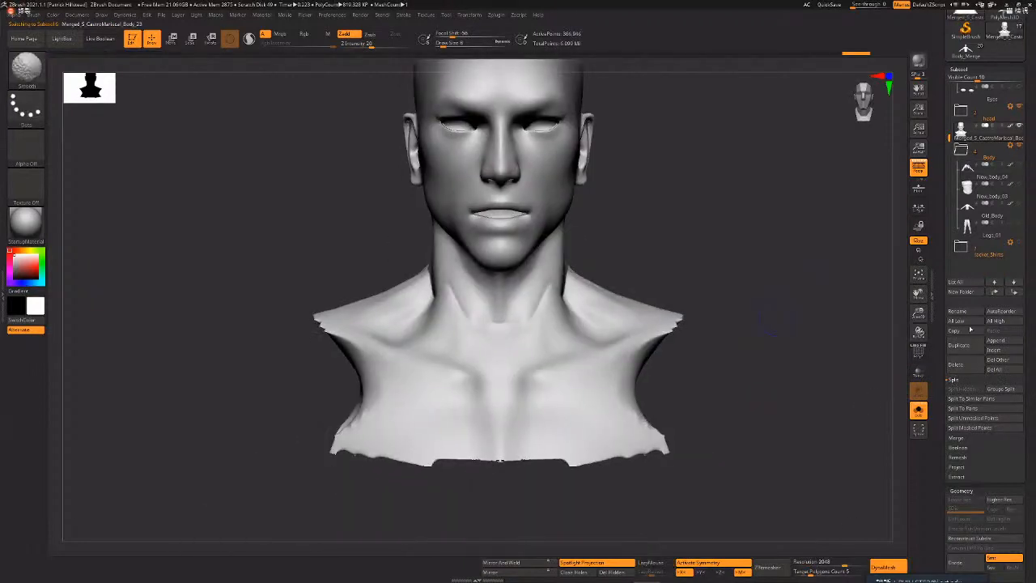
- ZRemesh the dense merged bust with a target polygon count of 5 and inspect its new wireframe from the front
key(shift+f)
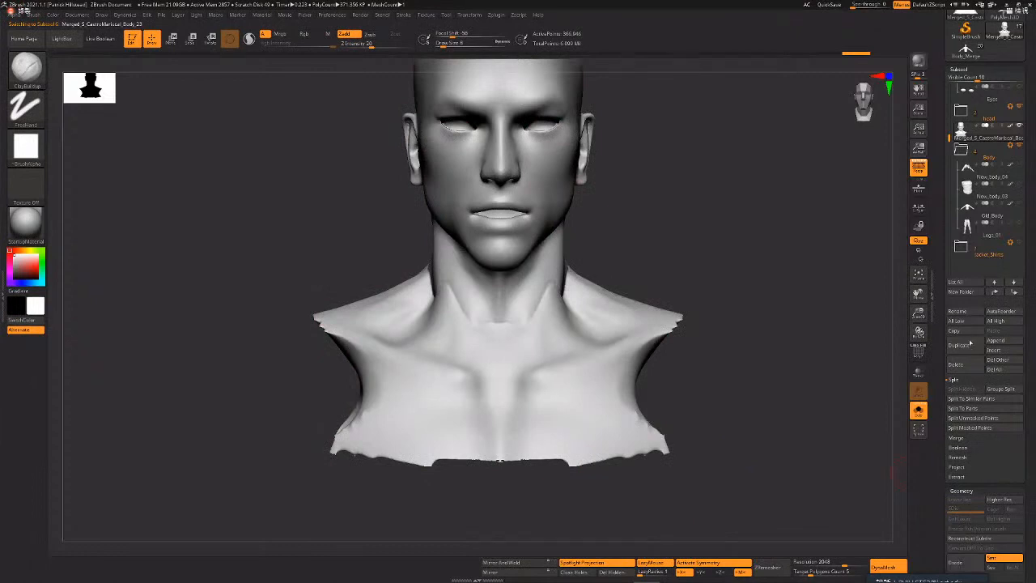
click(966, 378)
drag(964, 376, 964, 182)
click(960, 383)
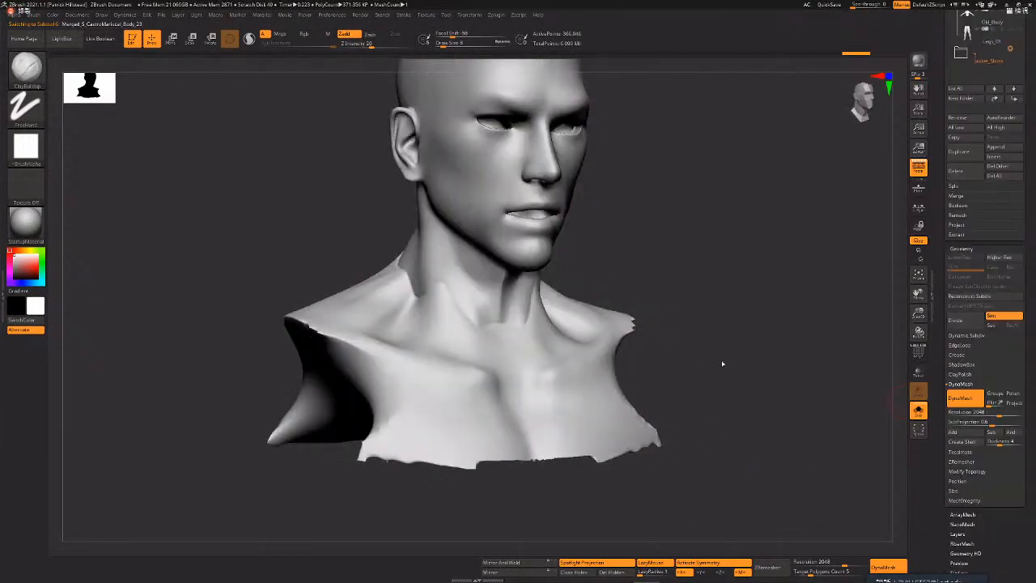
drag(996, 433, 996, 388)
click(961, 338)
click(962, 357)
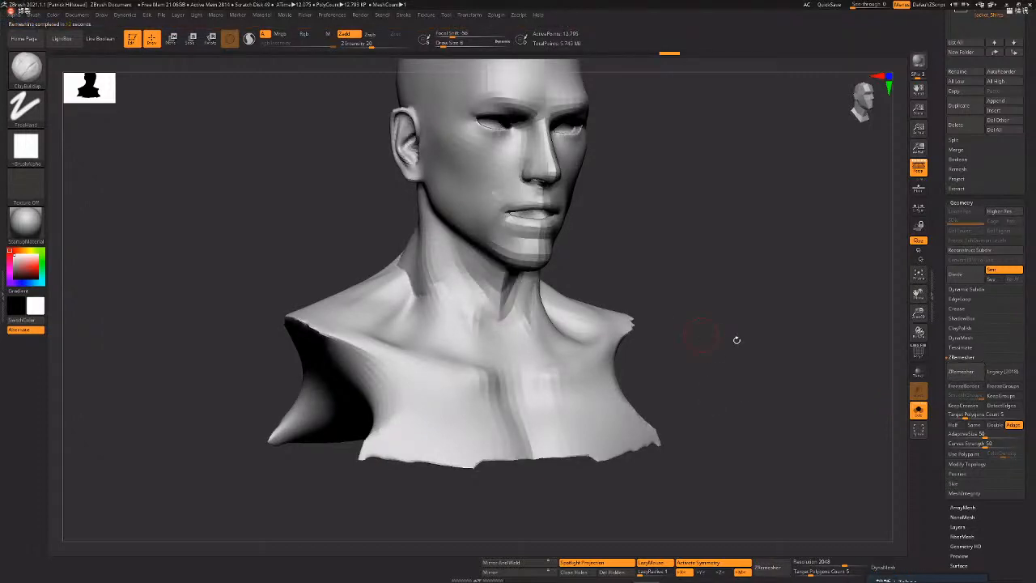
shift+drag(726, 338, 726, 308)
key(shift+f)
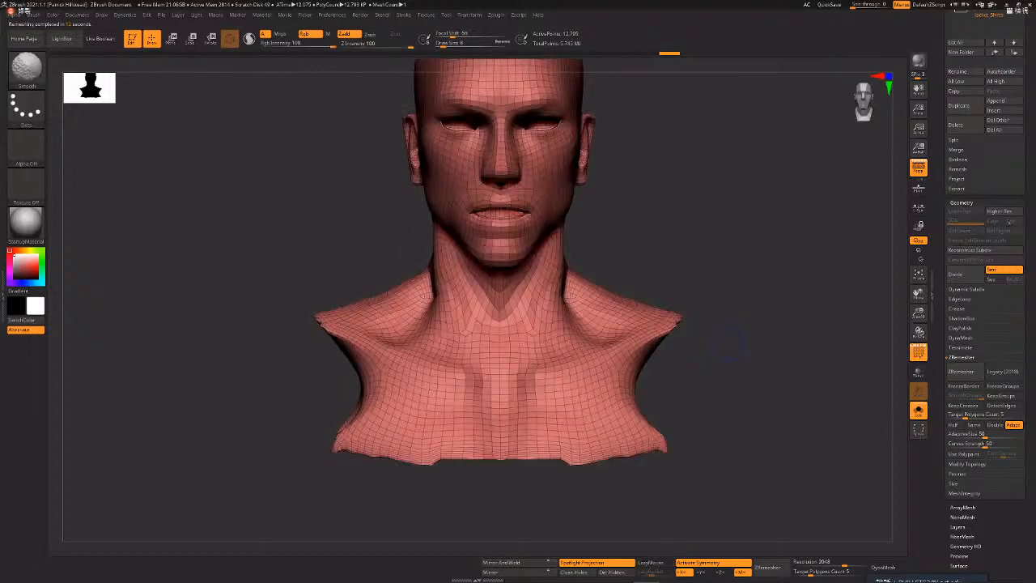
alt+drag(1034, 110, 1035, 137)
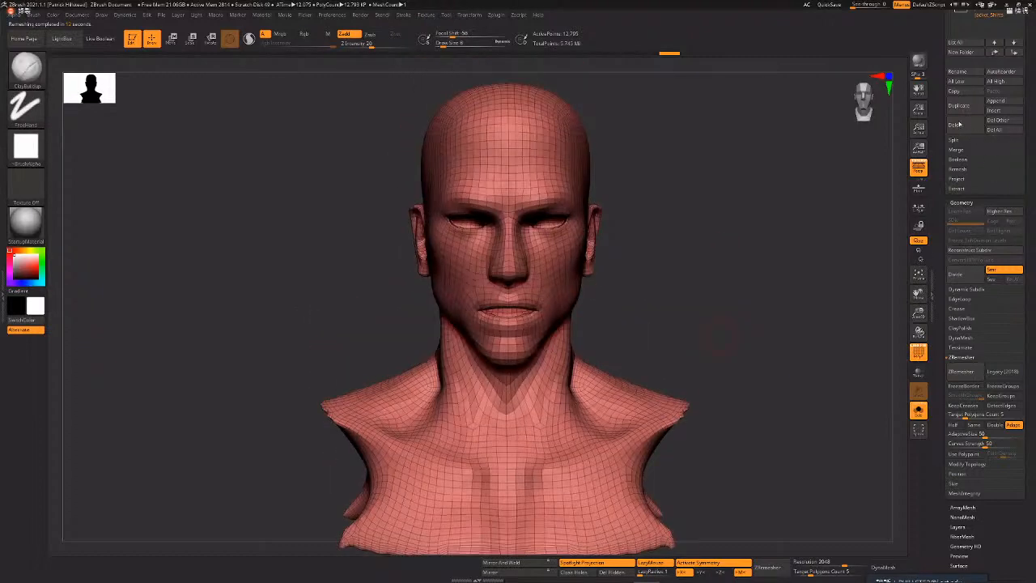
key(shift+f)
drag(712, 307, 973, 125)
- Duplicate the ZRemeshed merged bust subtool
scroll(973, 125, up, 5)
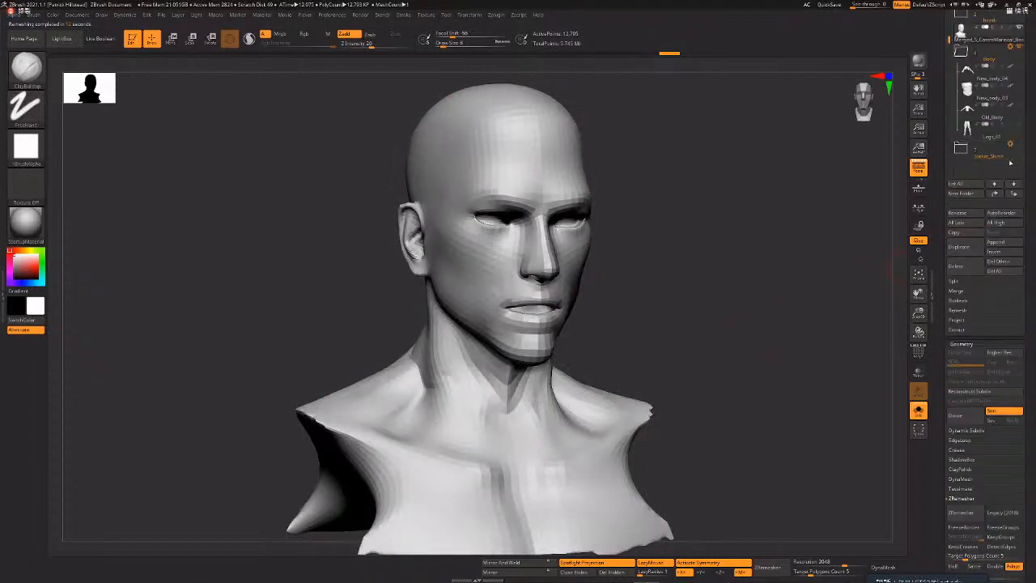
click(976, 139)
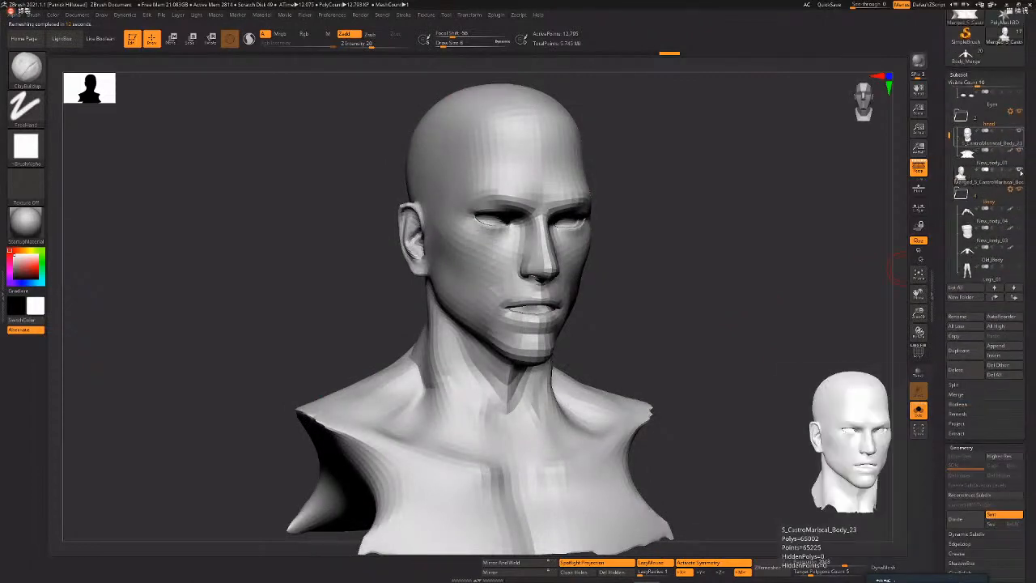
alt+drag(872, 236, 894, 191)
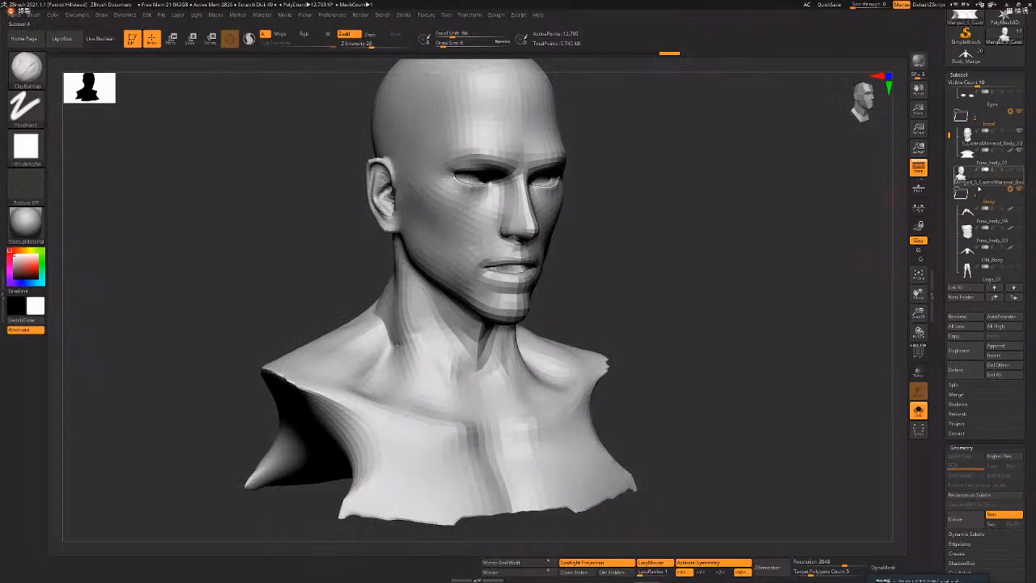
click(964, 352)
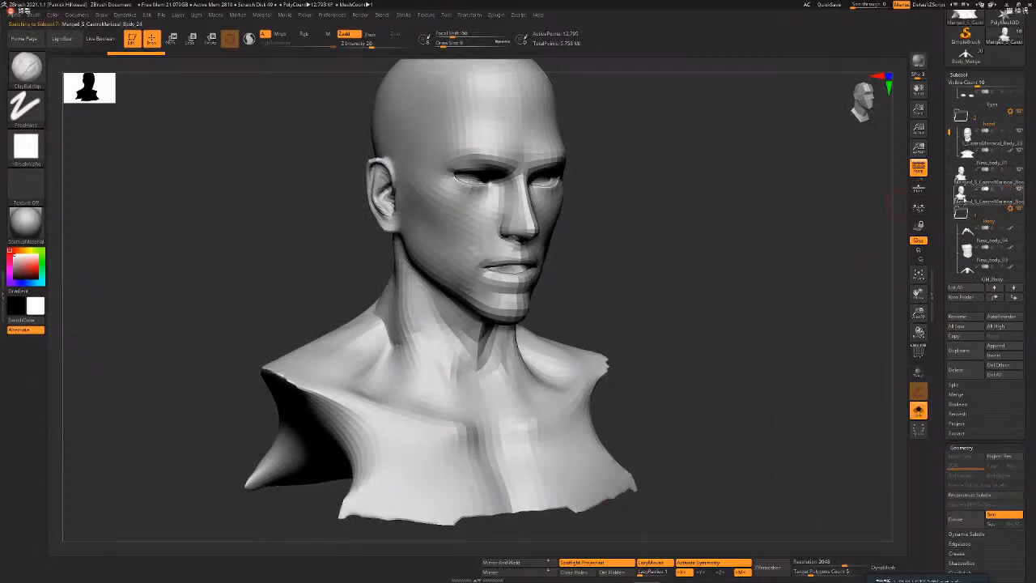
mouse_move(965, 199)
- Undo the ZRemesh on the original merged bust subtool and inspect its dense wireframe
click(964, 175)
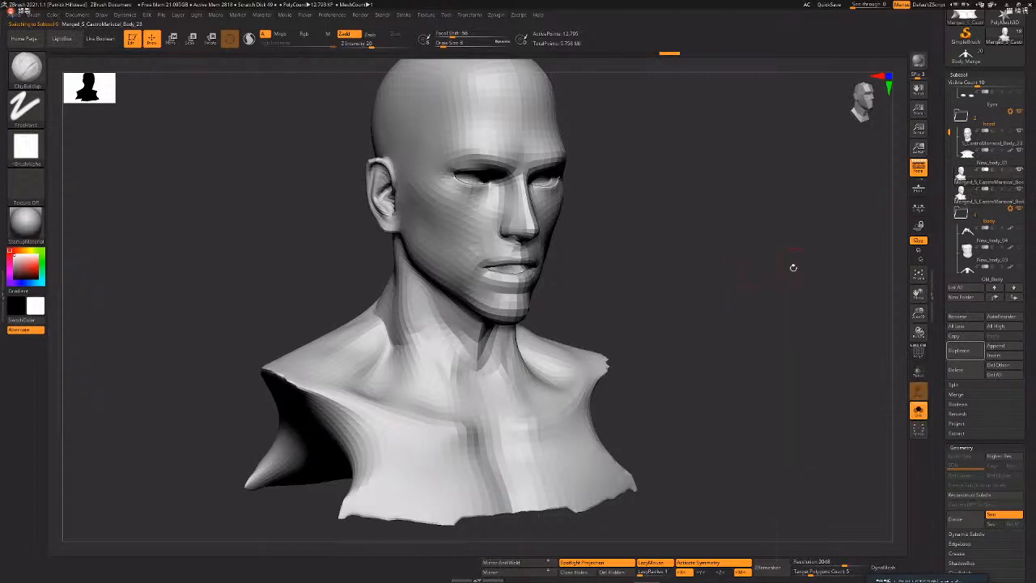
key(ctrl+z)
drag(759, 279, 740, 289)
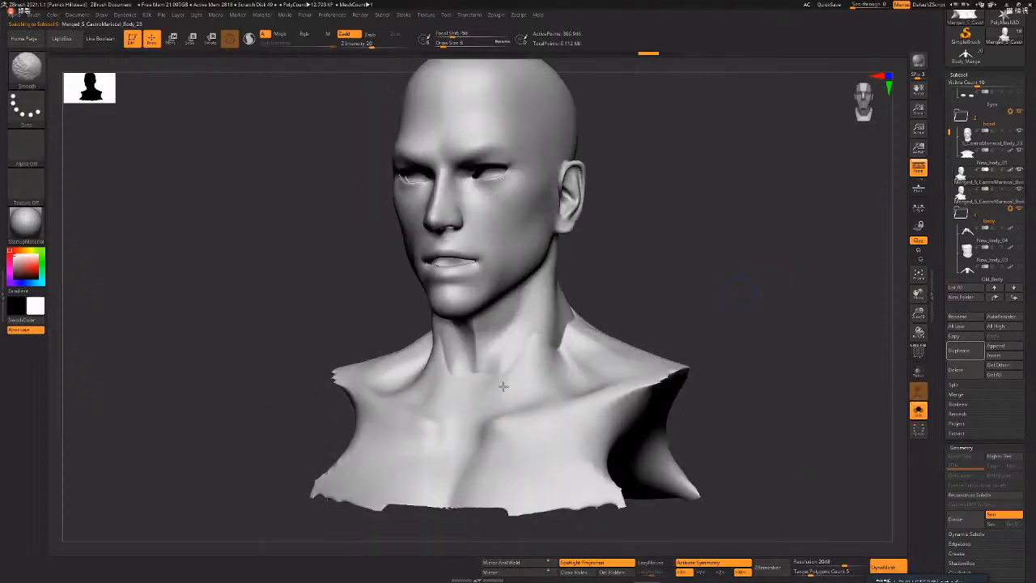
key(ctrl+z)
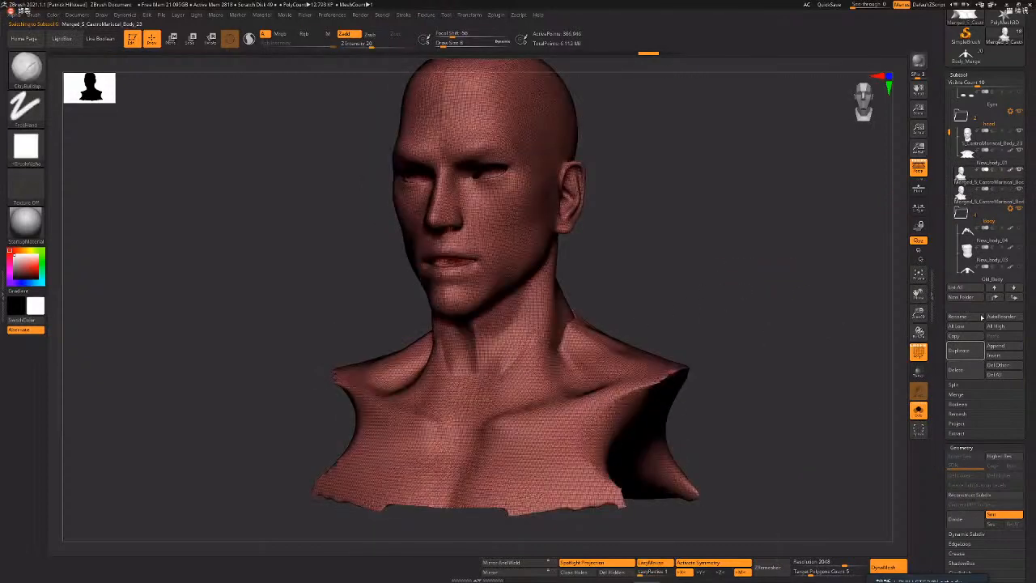
shift+drag(729, 293, 773, 307)
key(shift+f)
- Project the dense bust's shape onto the ZRemeshed copy with ProjectAll, subdividing the copy to level 2
click(989, 195)
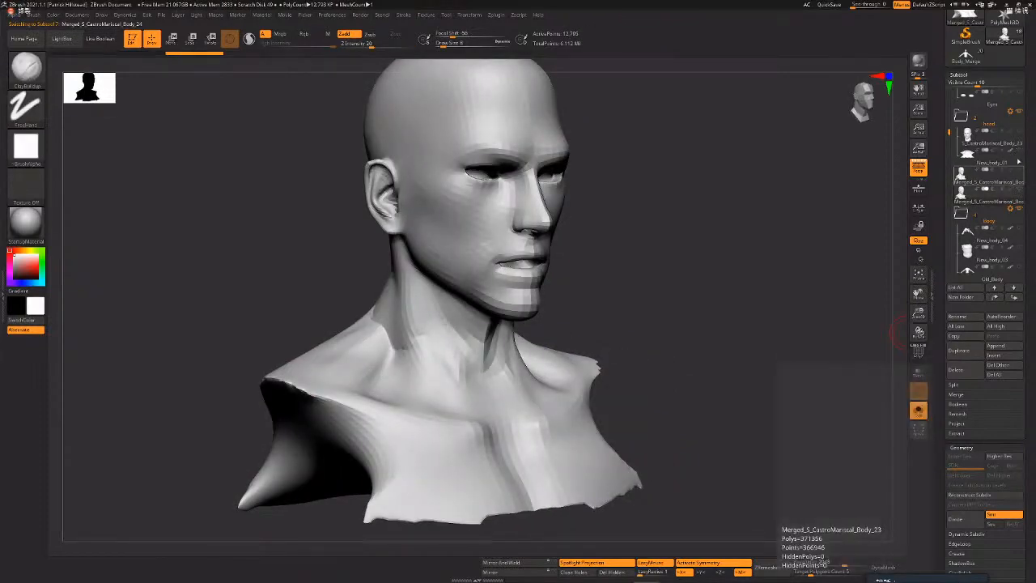
mouse_move(1020, 176)
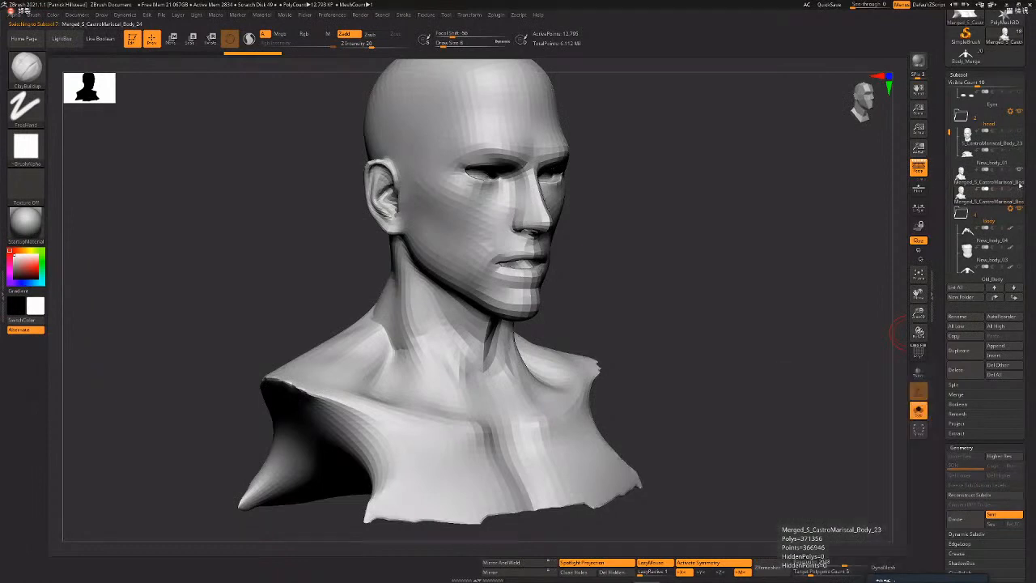
click(957, 423)
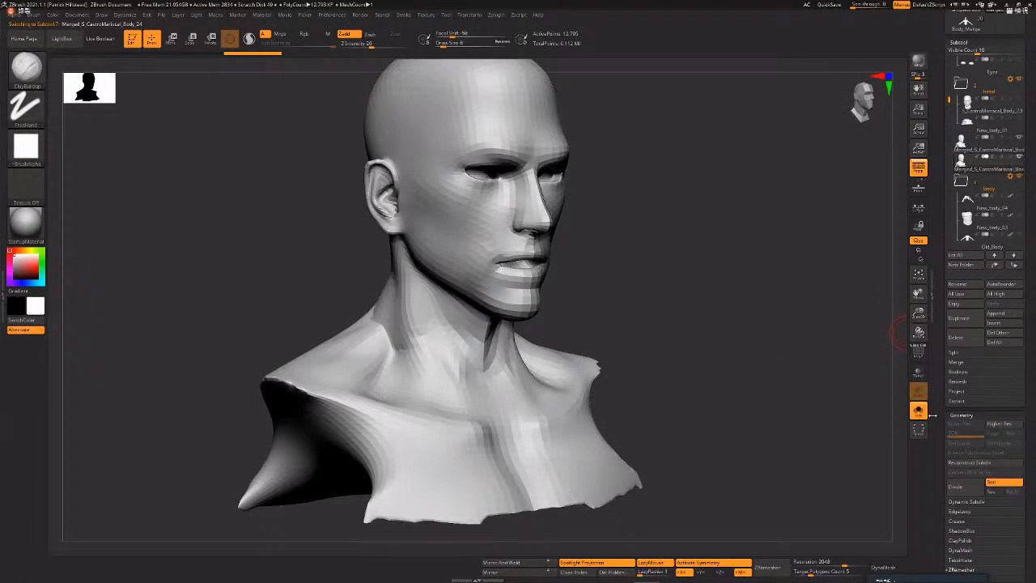
click(960, 385)
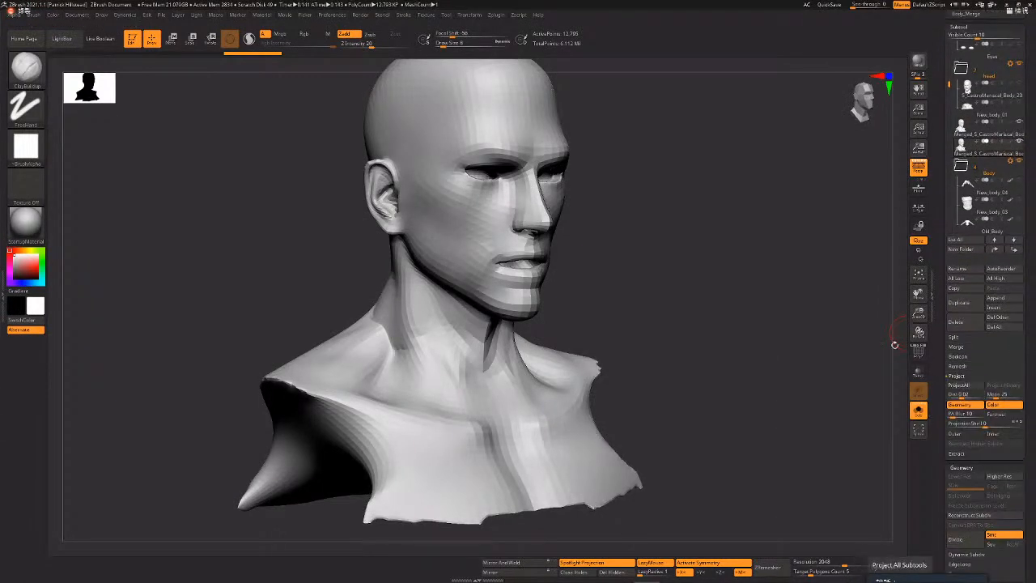
key(b)
key(m)
key(v)
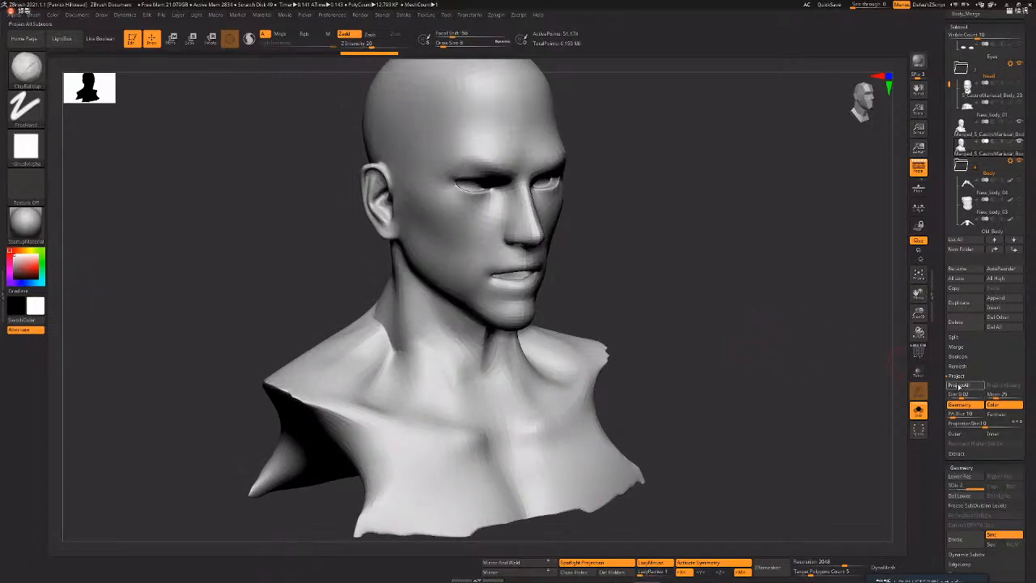
- Subdivide the ZRemeshed bust up to level 4 with the dense detail projected onto it, and inspect its wireframe
key(ctrl+d)
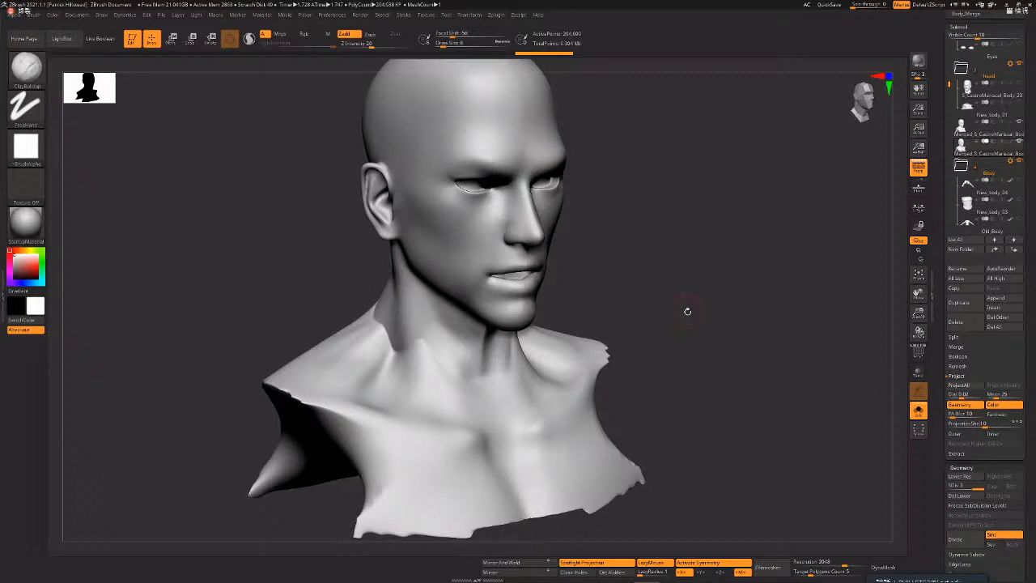
mouse_move(695, 303)
mouse_down()
mouse_move(685, 289)
mouse_move(725, 298)
mouse_move(490, 224)
mouse_up()
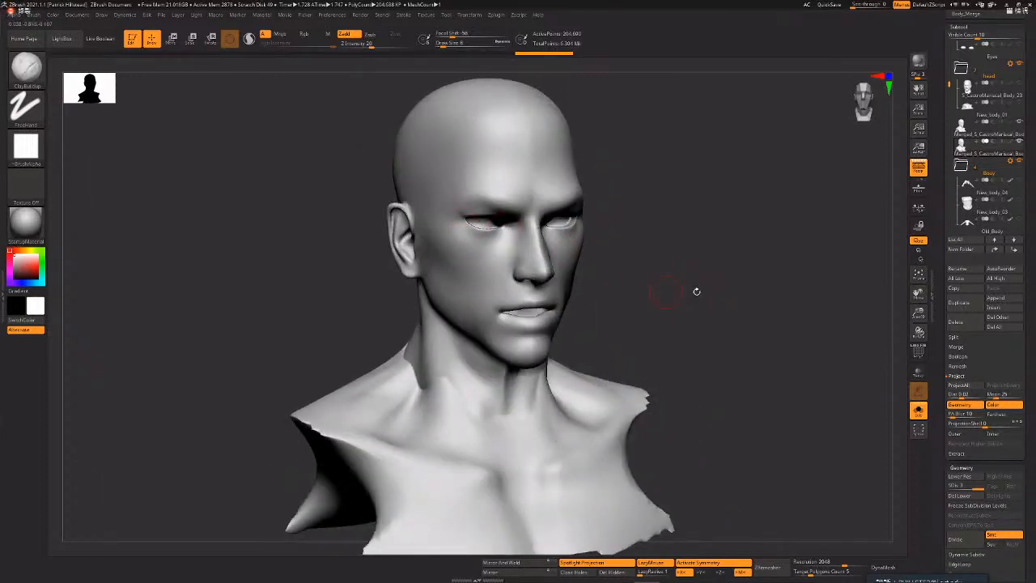
drag(704, 281, 764, 339)
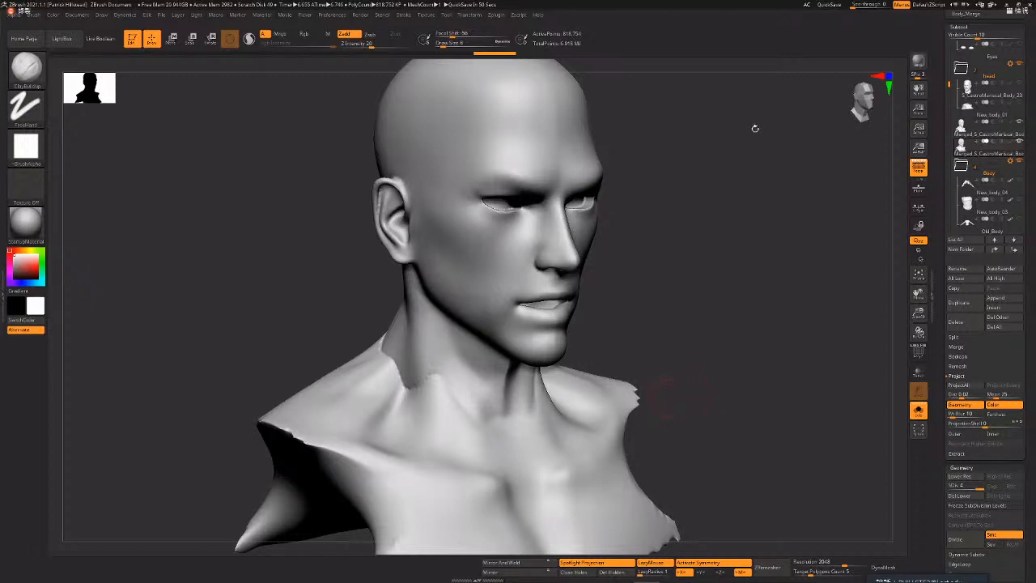
shift+drag(704, 303, 489, 396)
key(shift+f)
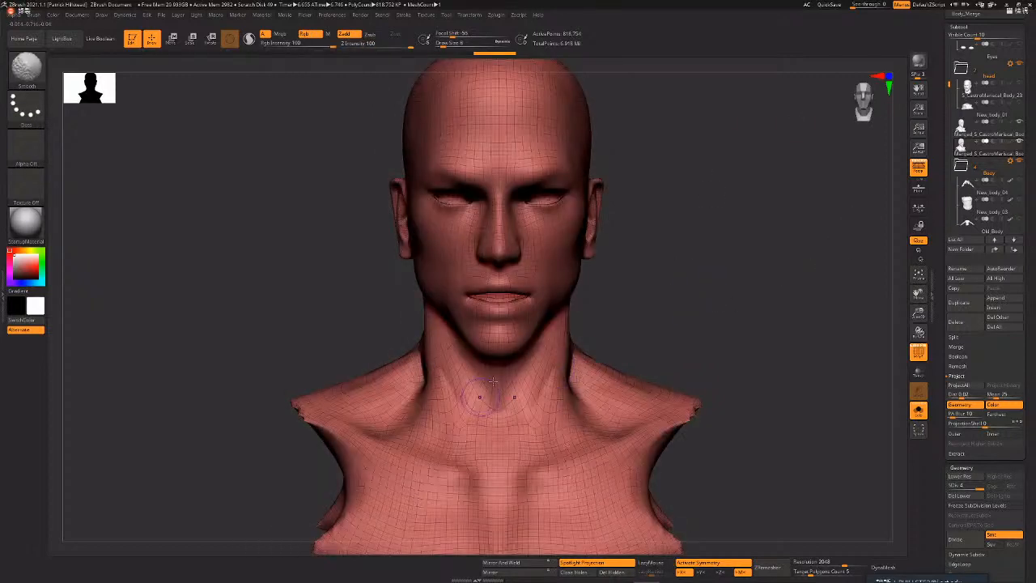
key(shift+f)
drag(662, 321, 747, 294)
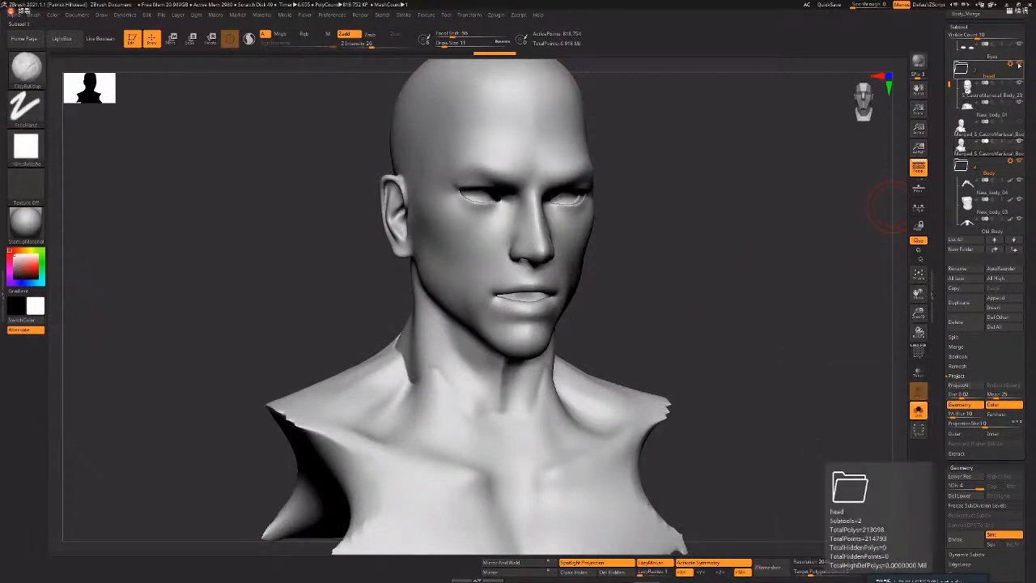
- Hide the old head folder and turn off Solo to see the new bust with the rest of the character
scroll(1010, 234, up, 4)
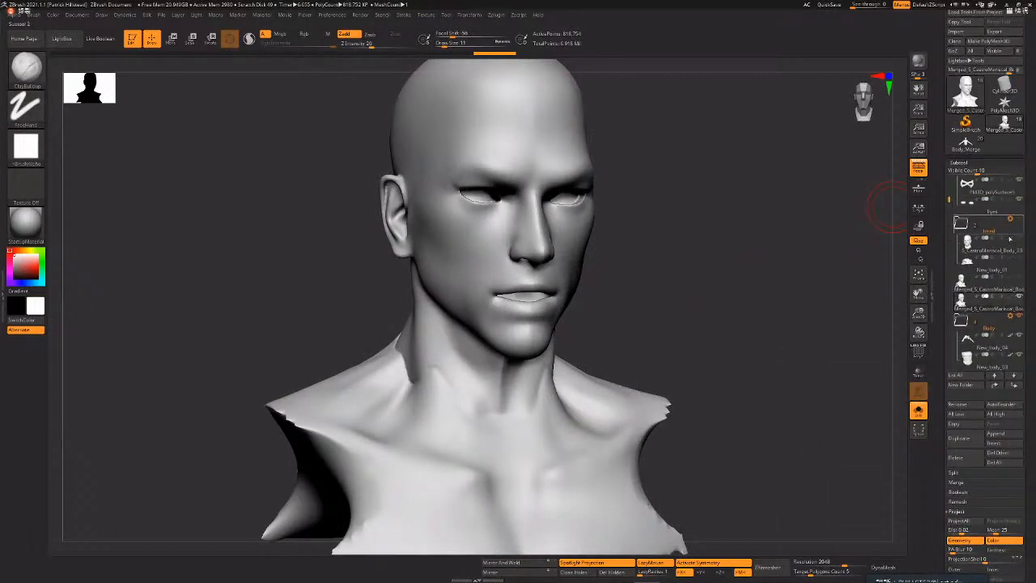
click(1020, 201)
click(918, 410)
drag(821, 335, 887, 331)
drag(663, 329, 559, 356)
alt+click(600, 393)
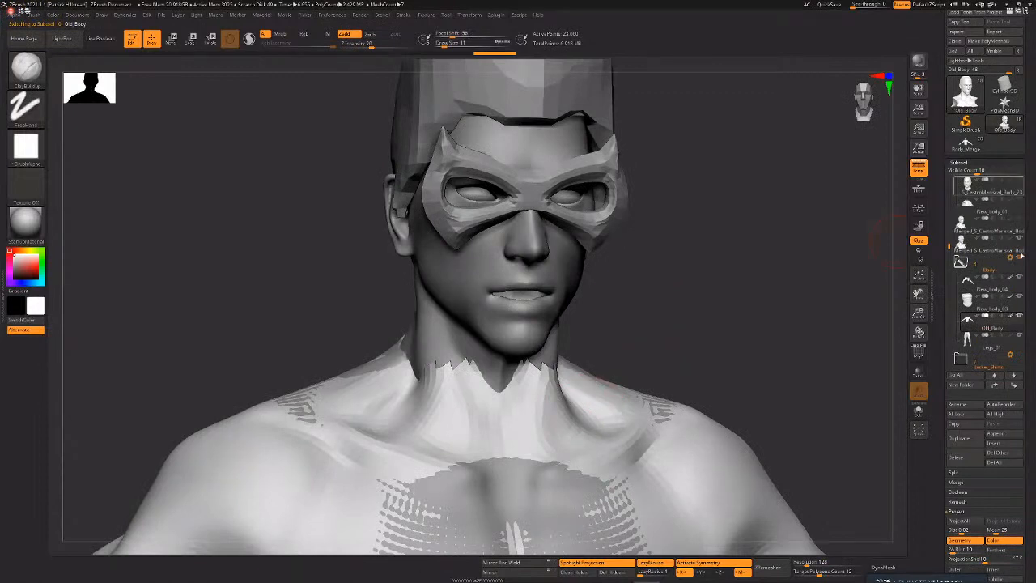
- Hide and collapse the Body folder, and show the Jacket_Shirts folder alongside the merged bust
mouse_move(1020, 239)
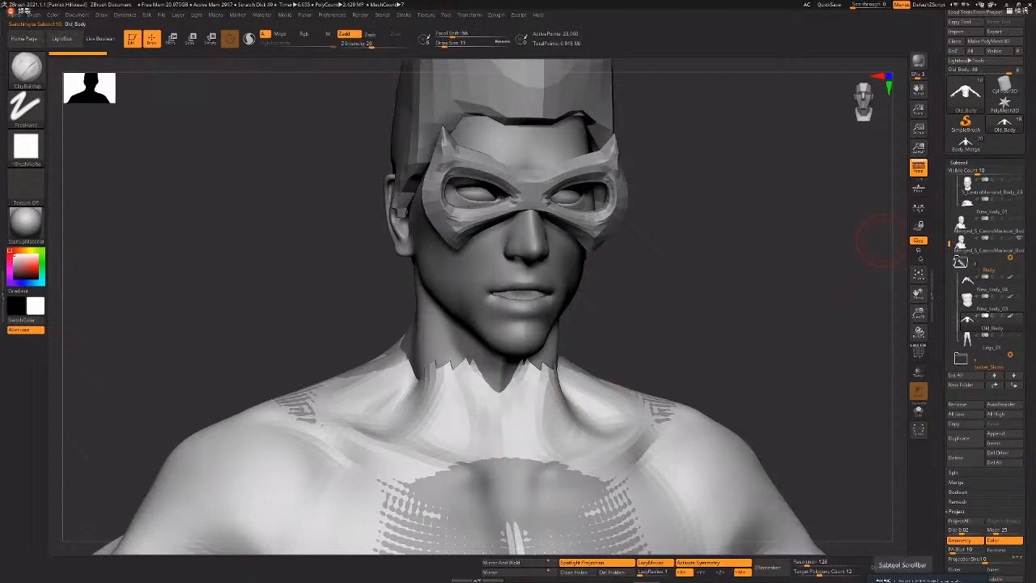
click(958, 261)
click(963, 243)
alt+drag(734, 372, 710, 179)
click(1019, 277)
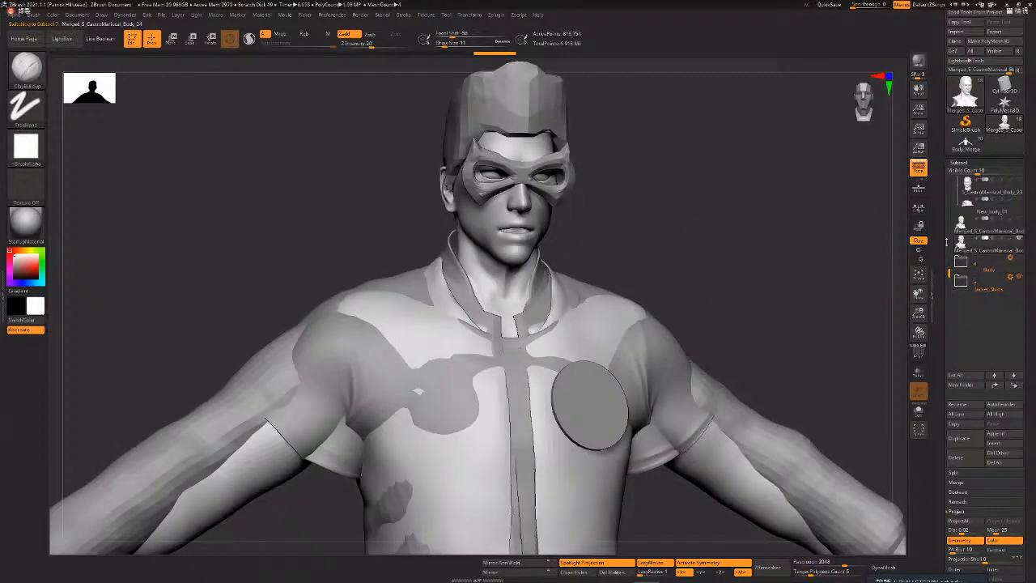
- Delete the OLD and Copy_Shirt subtools from the Jacket_Shirts folder, accepting that the deletions cannot be undone
alt+drag(731, 330, 739, 300)
click(961, 281)
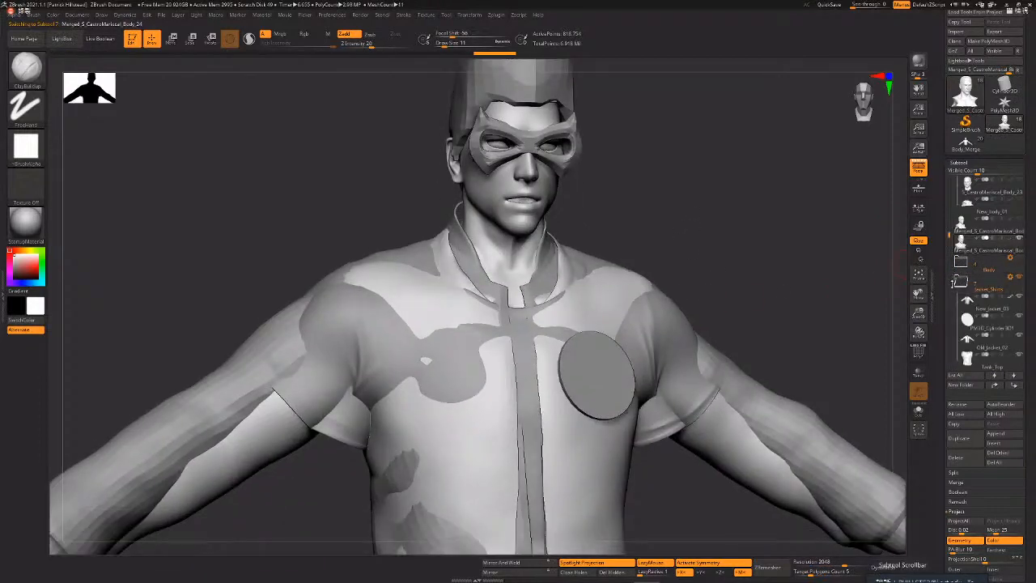
drag(949, 276, 949, 289)
click(984, 307)
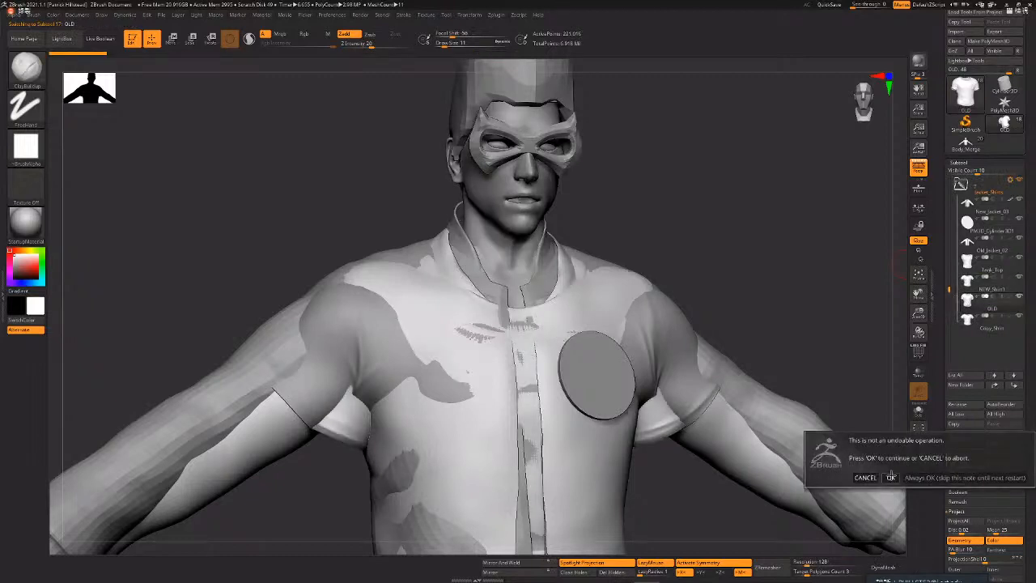
click(957, 458)
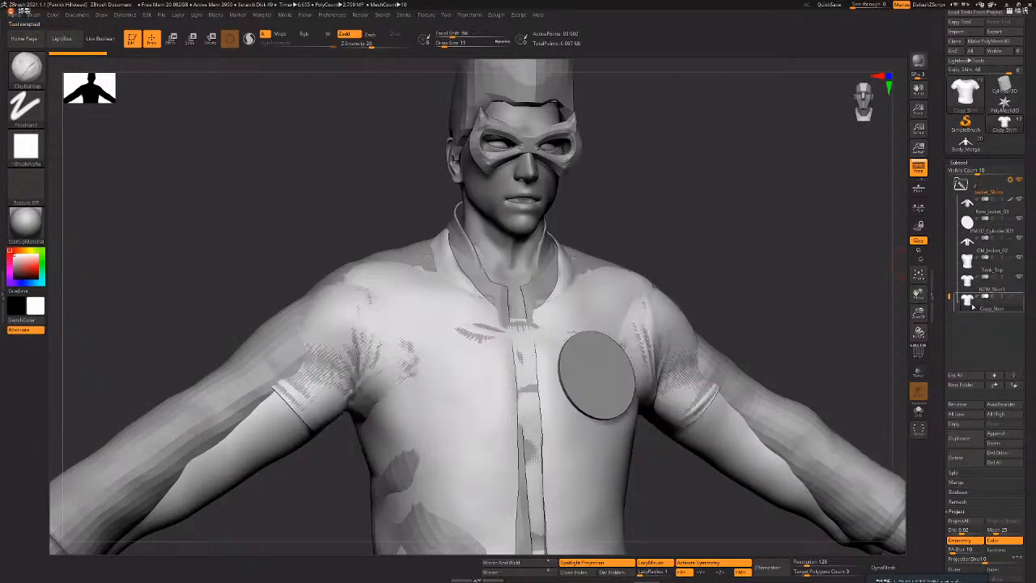
click(957, 458)
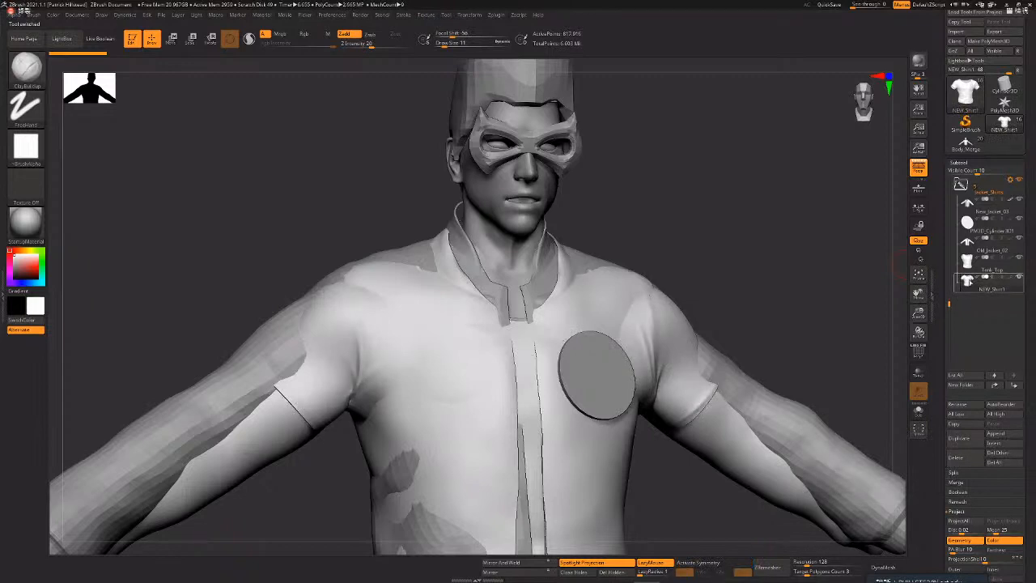
click(970, 263)
click(969, 244)
- Isolate the merged bust and examine the surface of its face, ear and neck from three-quarter views
alt+click(540, 212)
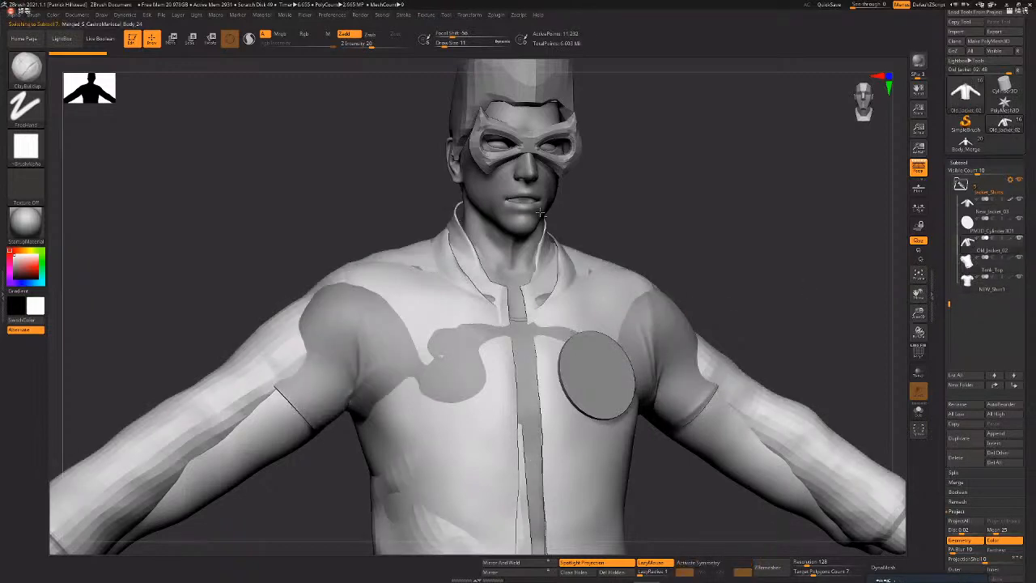
shift+drag(732, 240, 927, 420)
alt+drag(838, 380, 812, 370)
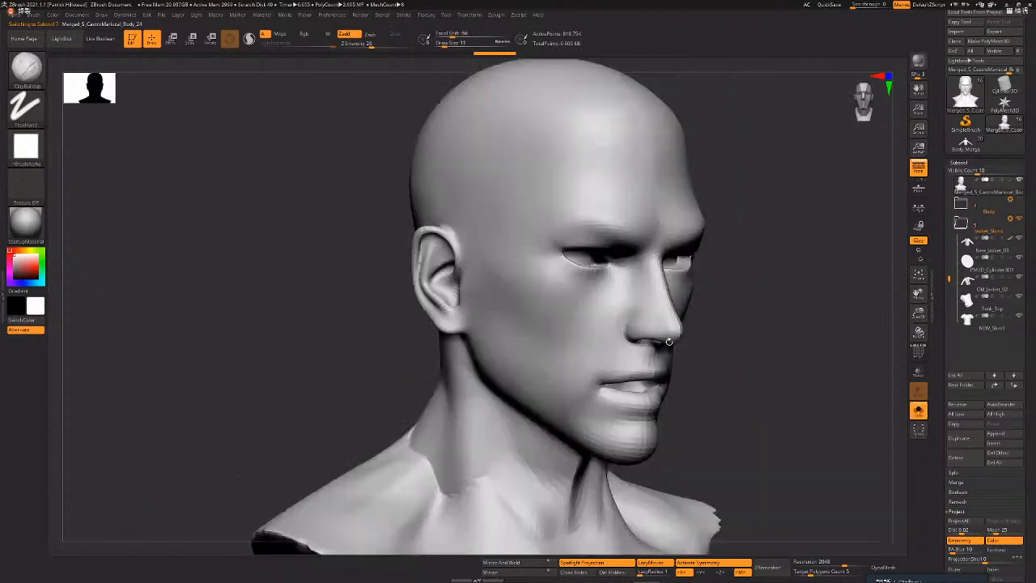
mouse_move(669, 341)
mouse_down()
mouse_move(715, 309)
mouse_move(670, 336)
mouse_move(686, 318)
mouse_move(675, 308)
mouse_up()
key(shift+f)
key(shift+f)
key(shift)
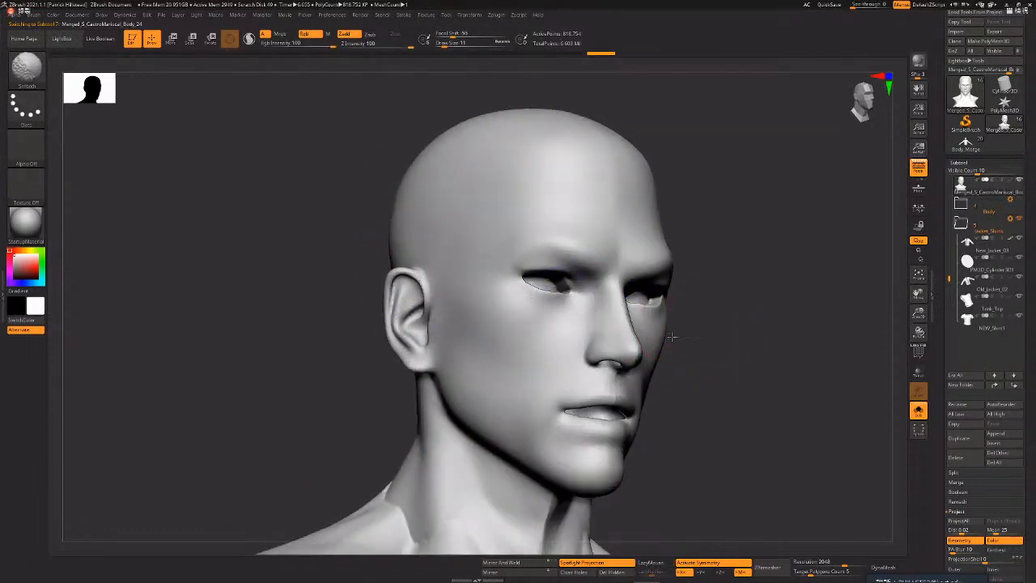
drag(752, 337, 840, 368)
- Turn off Solo to bring back the full character and make the eye mask the active subtool
click(918, 411)
alt+click(645, 300)
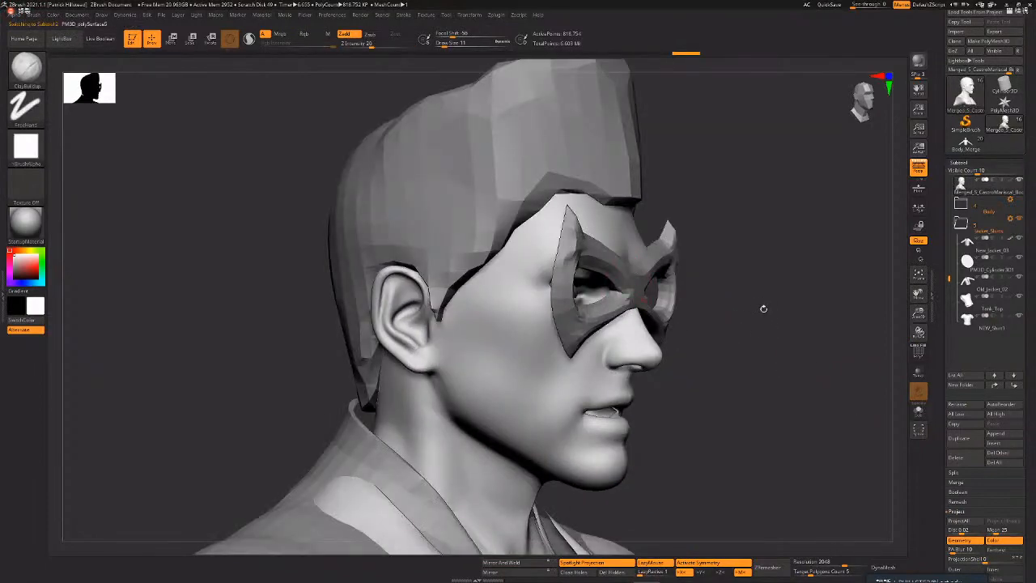
drag(701, 312, 896, 363)
mouse_move(666, 320)
mouse_down()
mouse_move(609, 326)
mouse_move(498, 308)
mouse_move(575, 306)
mouse_move(513, 300)
mouse_move(561, 259)
mouse_up()
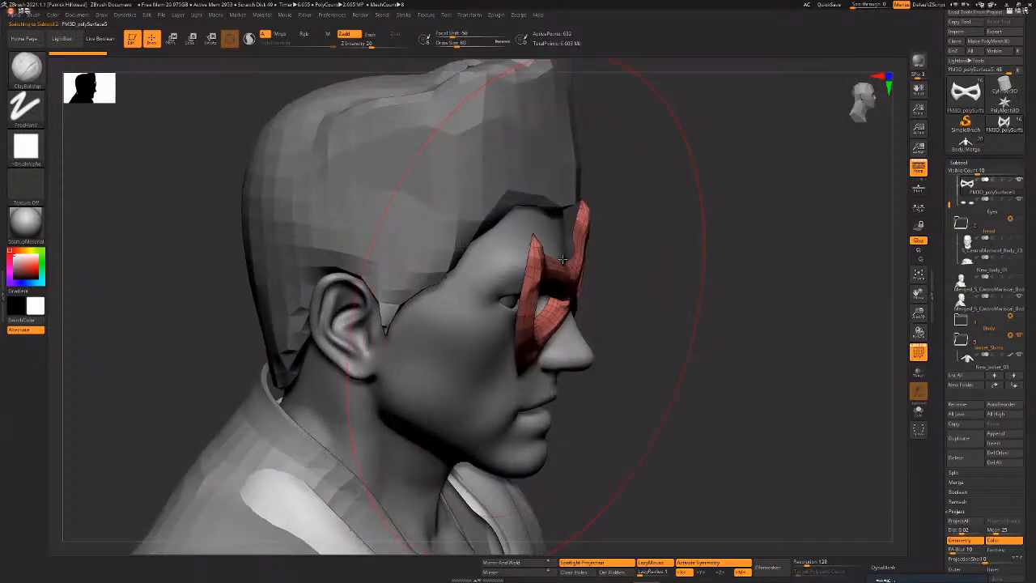
- Reshape the eye mask over the brow and side of the face with the Move brush
drag(542, 309, 553, 315)
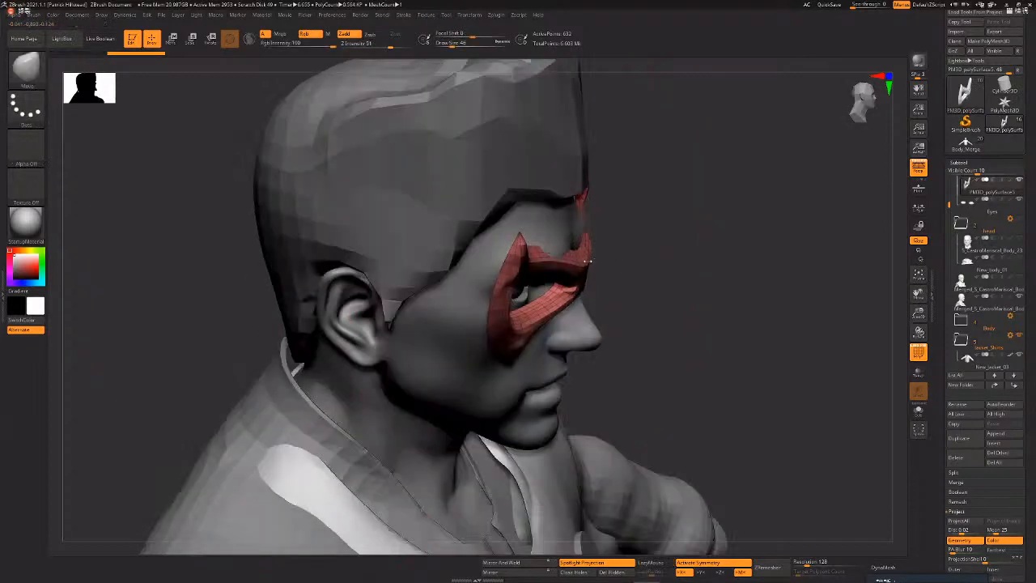
key(space)
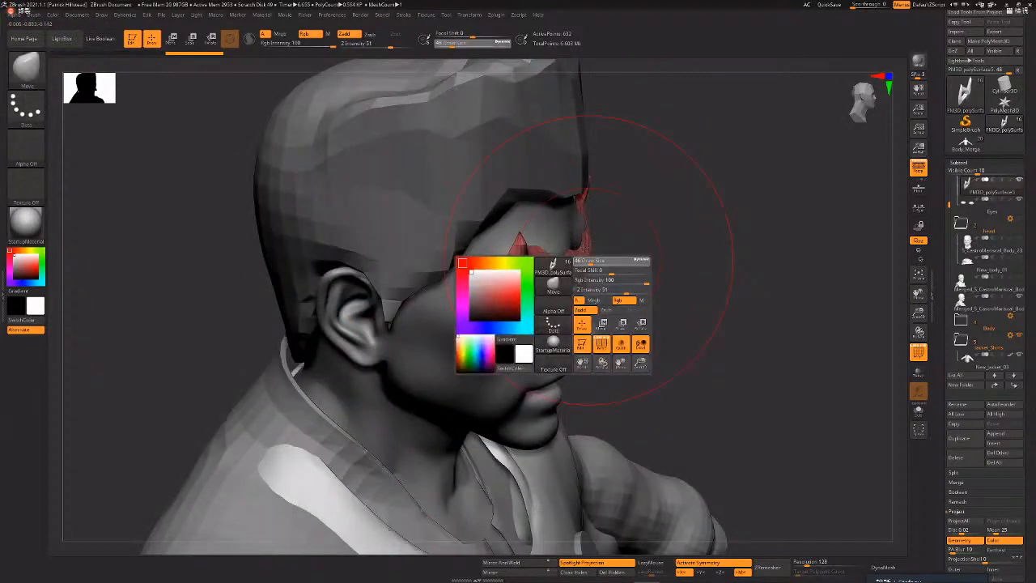
drag(754, 294, 696, 275)
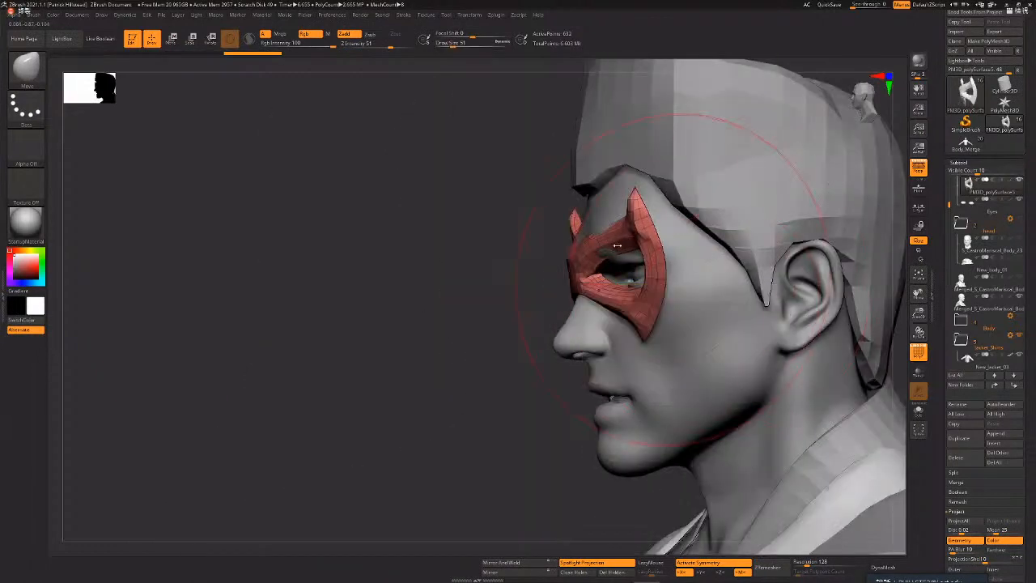
mouse_move(566, 243)
mouse_down()
mouse_move(605, 241)
mouse_move(596, 241)
mouse_up()
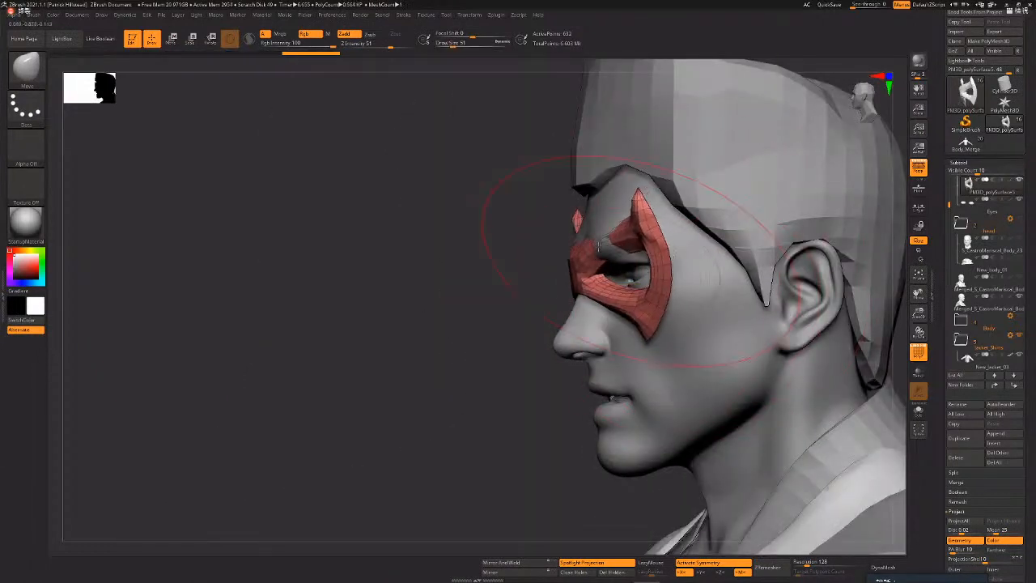
- Adjust the Move brush size, refine the eye mask's profile around the brow and eye, and undo the last stroke
key(space)
key(space)
key(space)
right_drag(685, 283, 635, 305)
drag(619, 318, 634, 319)
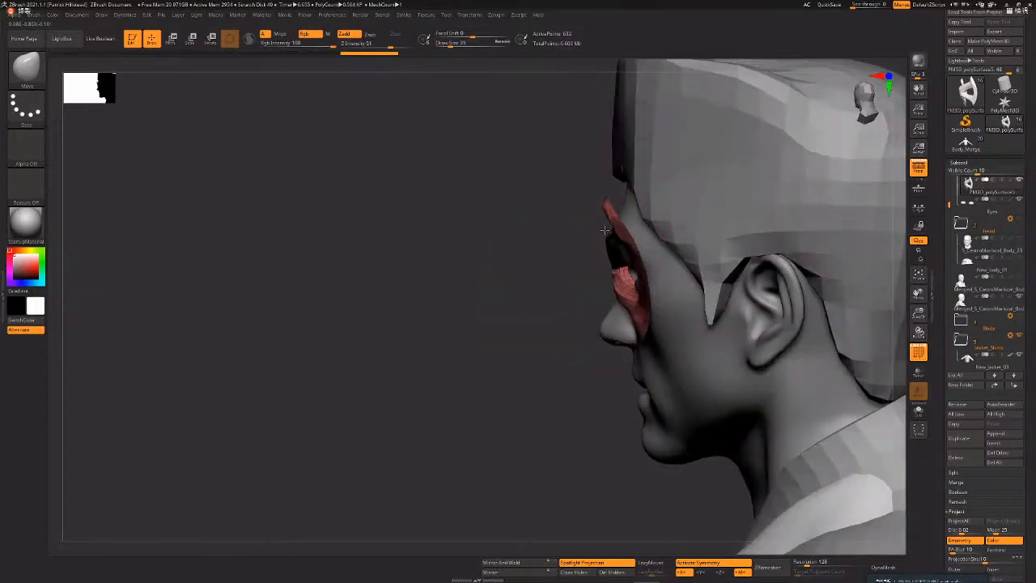
right_drag(478, 275, 549, 302)
drag(544, 303, 523, 301)
right_drag(643, 280, 688, 284)
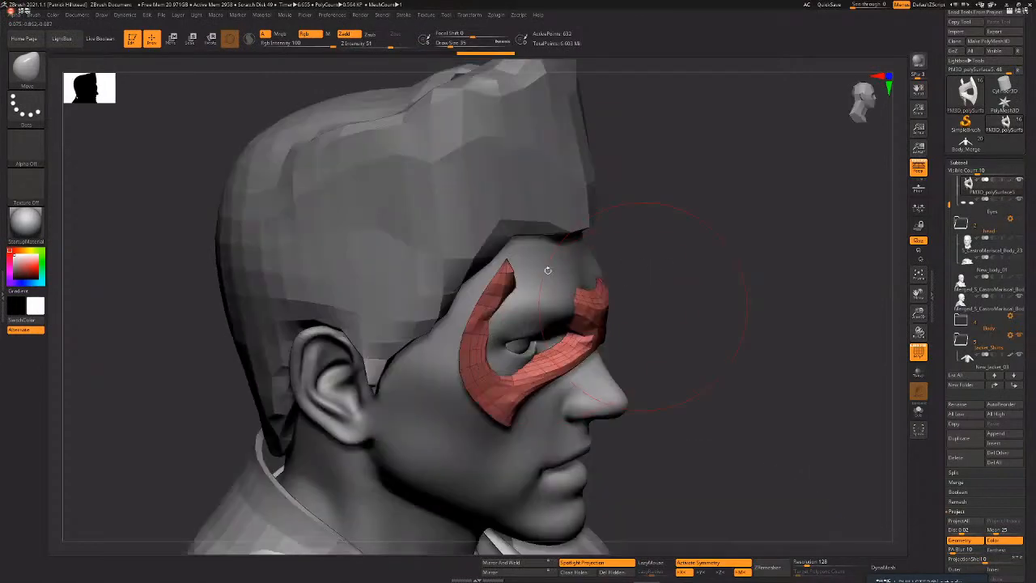
key(ctrl+z)
- Pull the eye mask's outer side closer to the temple and cheek with the Move brush, checking the fit from several angles
right_drag(492, 269, 539, 320)
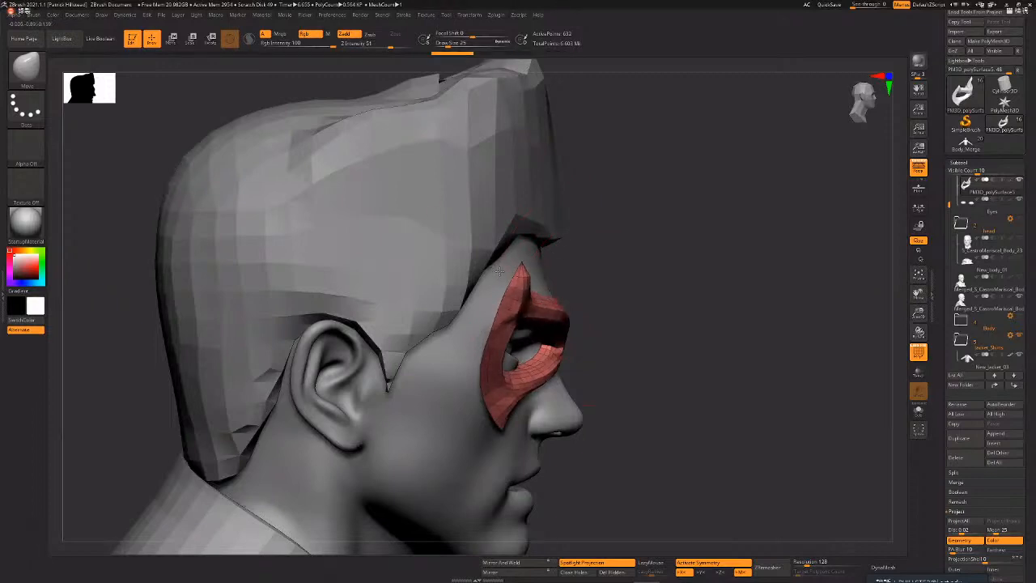
right_drag(613, 303, 534, 312)
drag(538, 291, 520, 296)
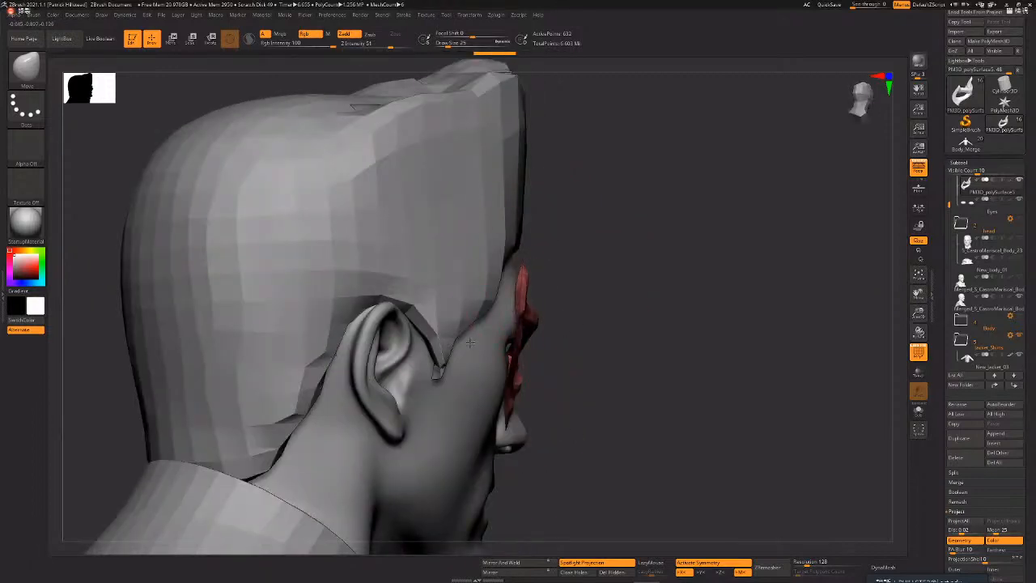
right_drag(540, 347, 490, 348)
drag(490, 348, 483, 342)
right_drag(631, 344, 544, 347)
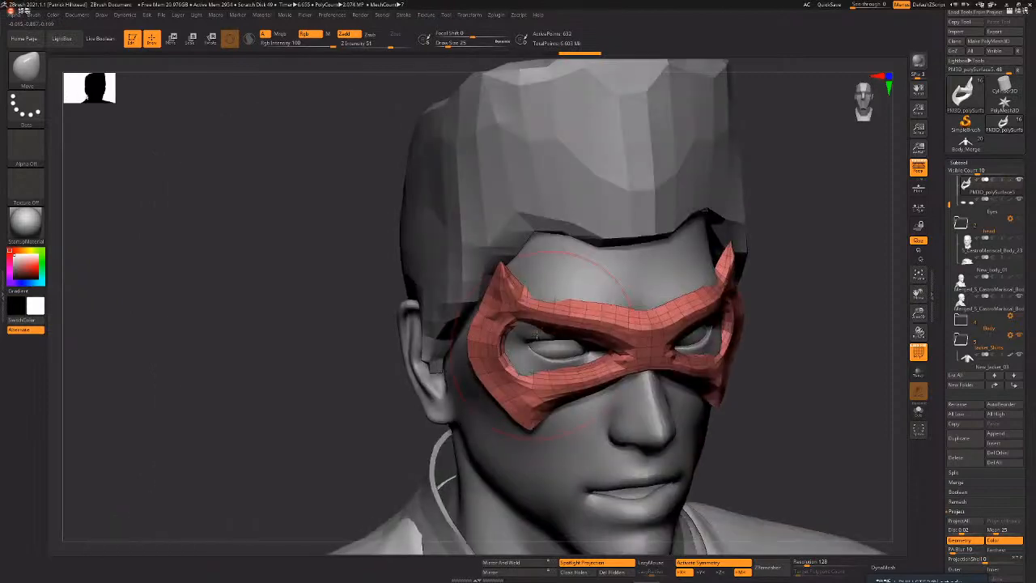
right_drag(398, 418, 546, 377)
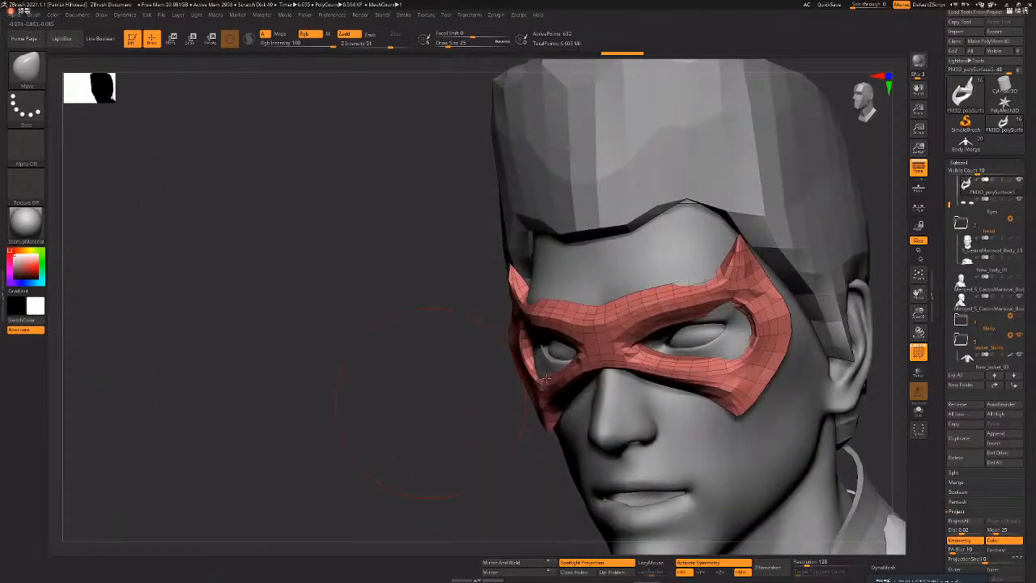
right_drag(641, 359, 559, 368)
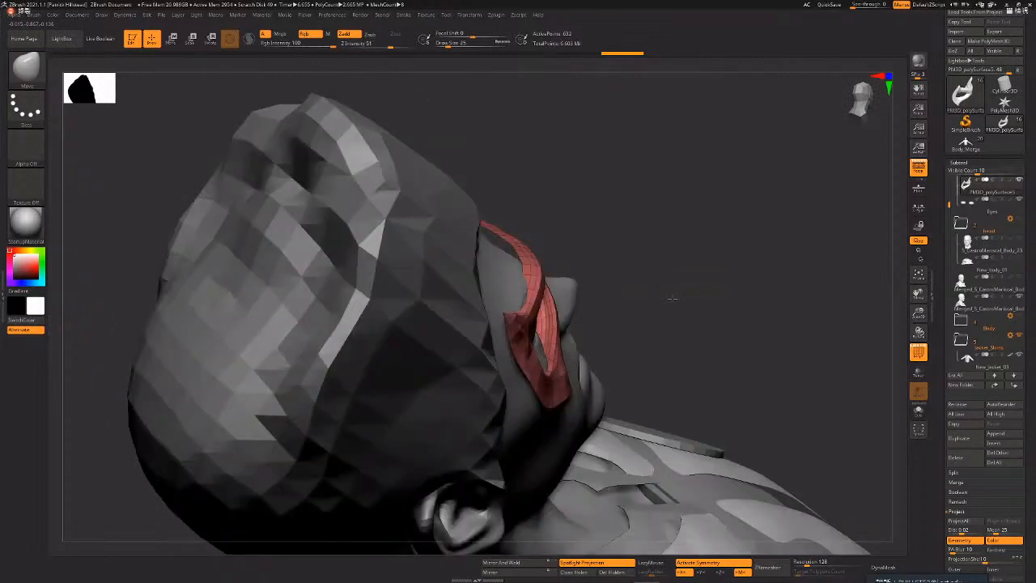
right_drag(672, 299, 728, 323)
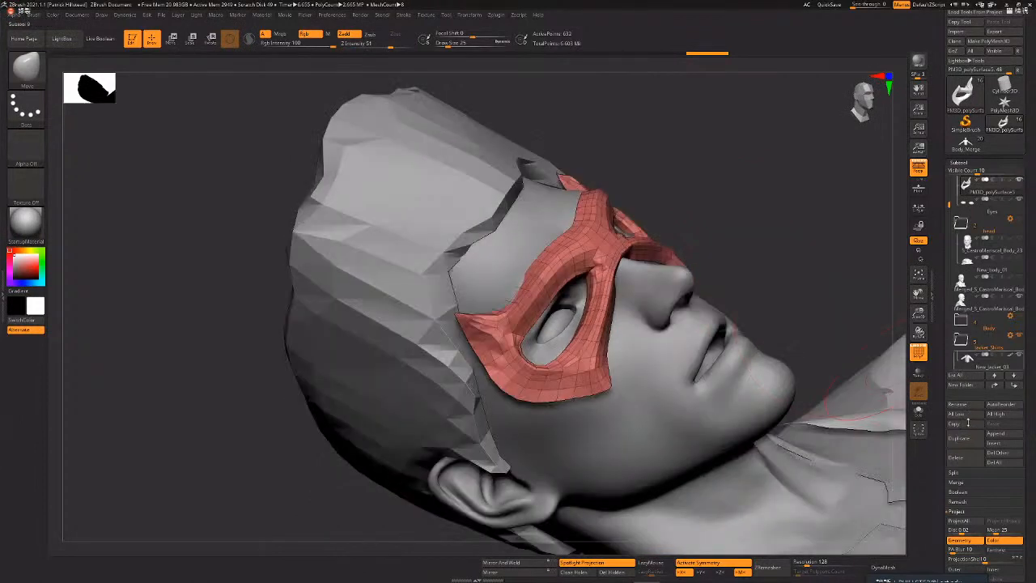
- Remesh the eye mask with ZRemesher, running it twice in a row
scroll(976, 411, down, 4)
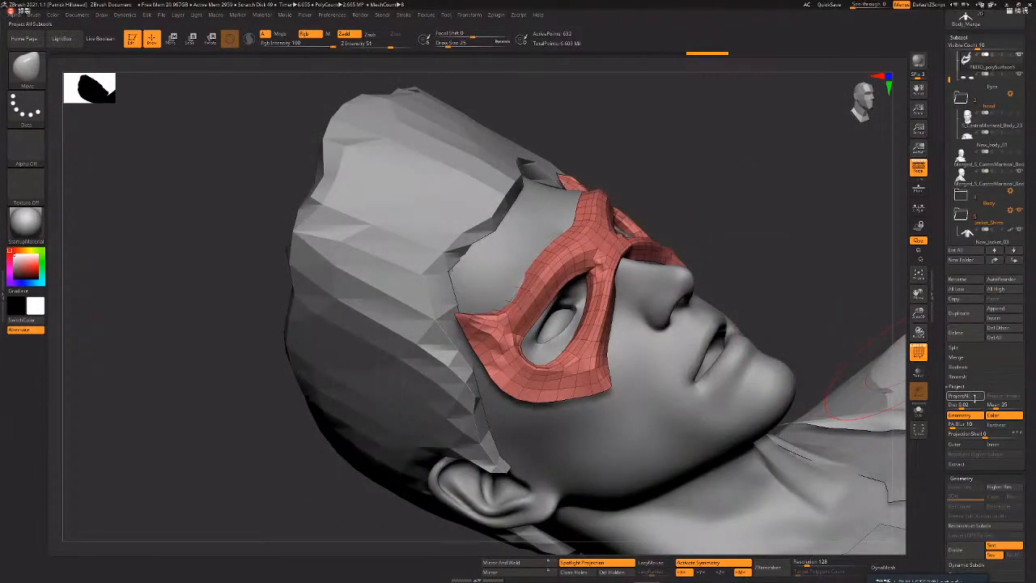
click(976, 410)
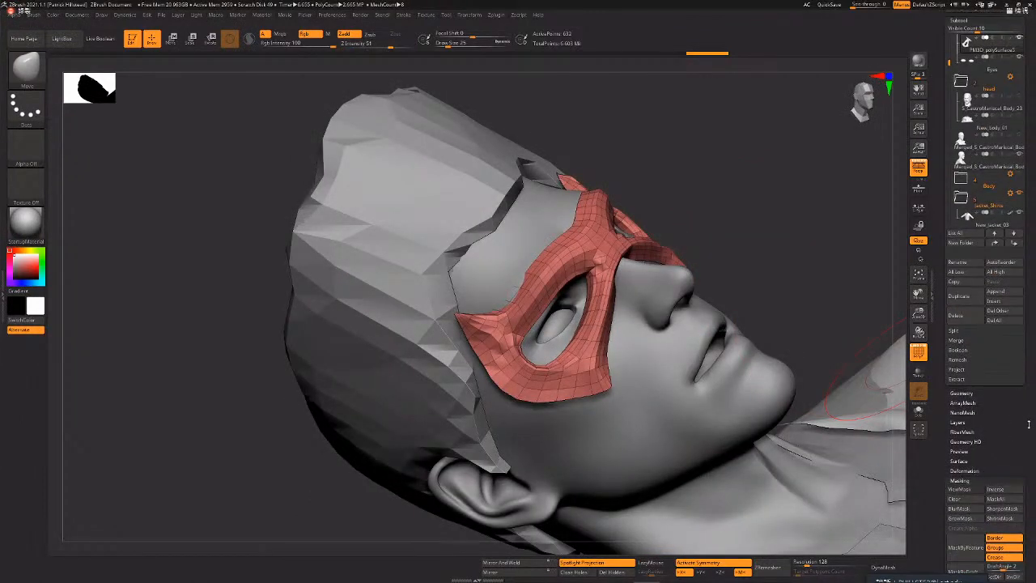
click(989, 394)
scroll(984, 404, down, 4)
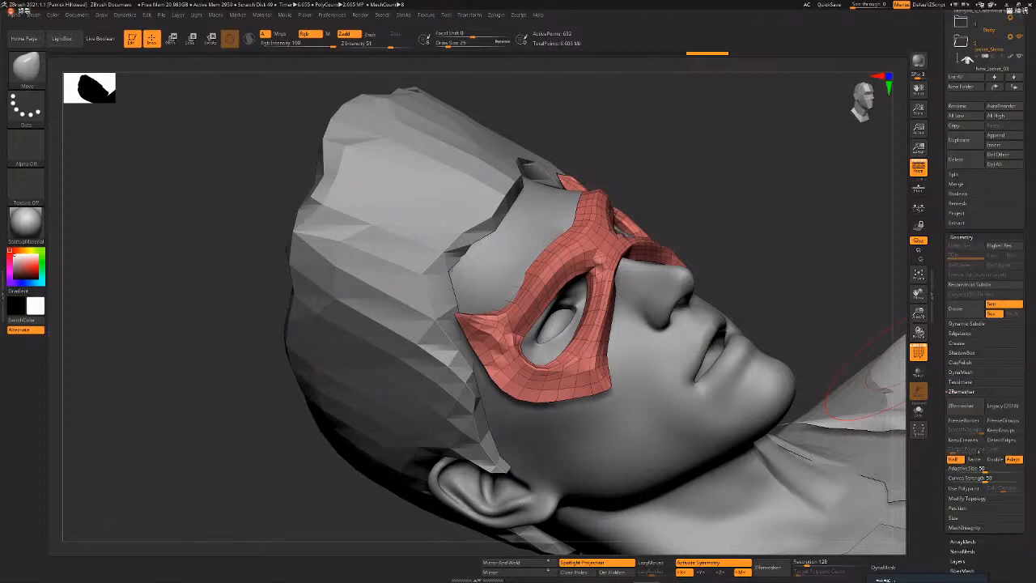
click(961, 406)
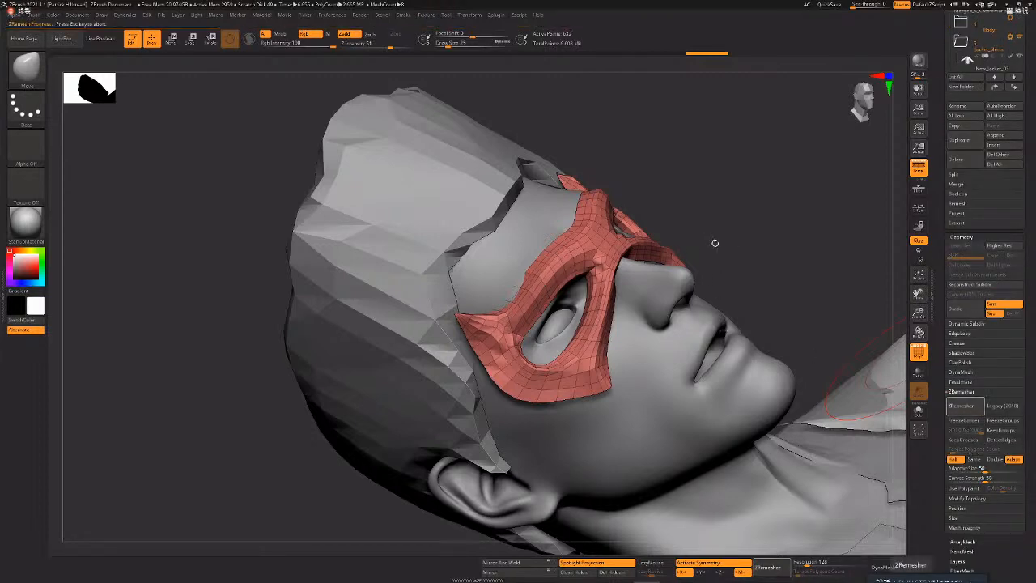
drag(720, 250, 891, 411)
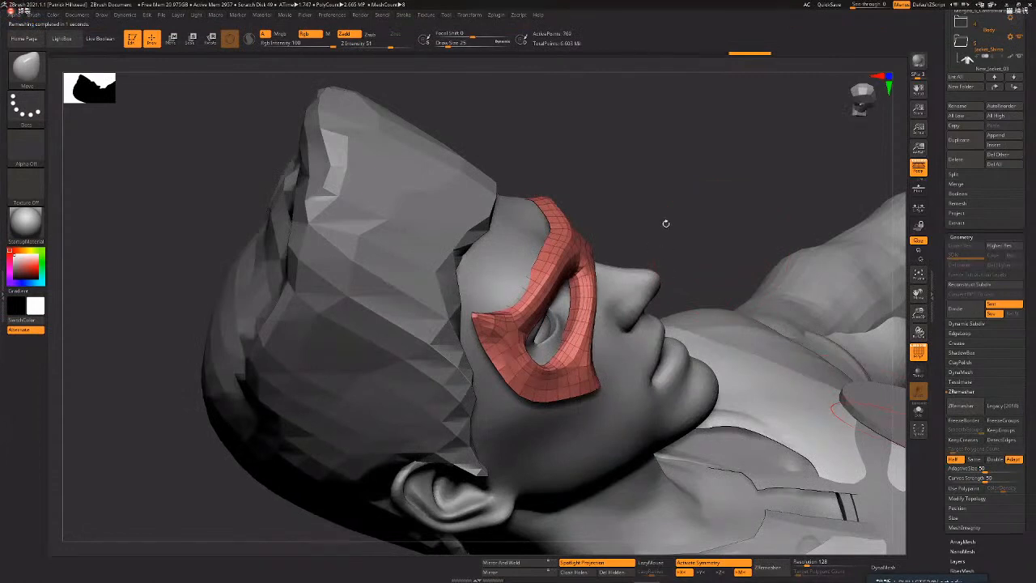
drag(574, 406, 821, 429)
click(962, 407)
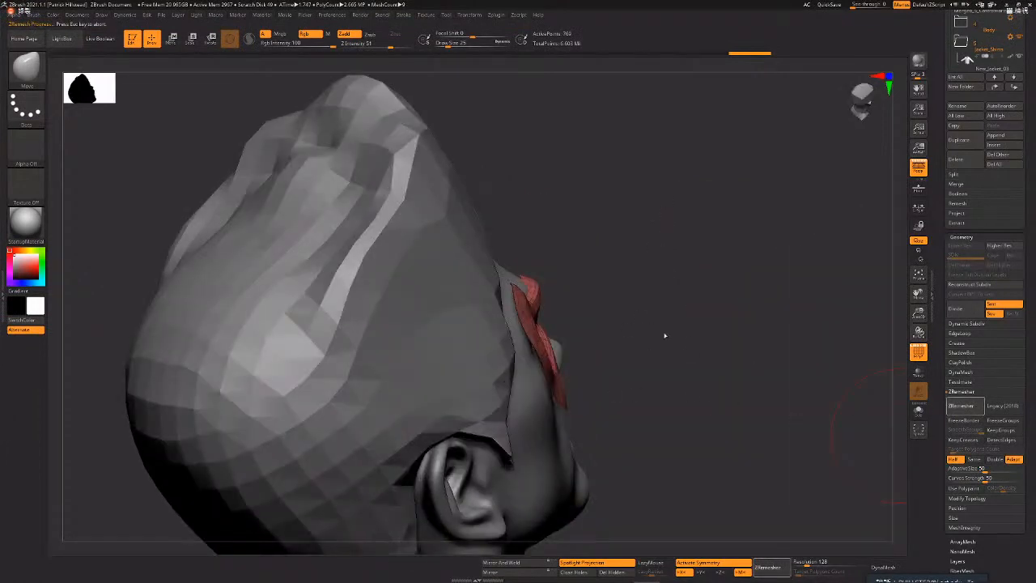
drag(708, 342, 660, 338)
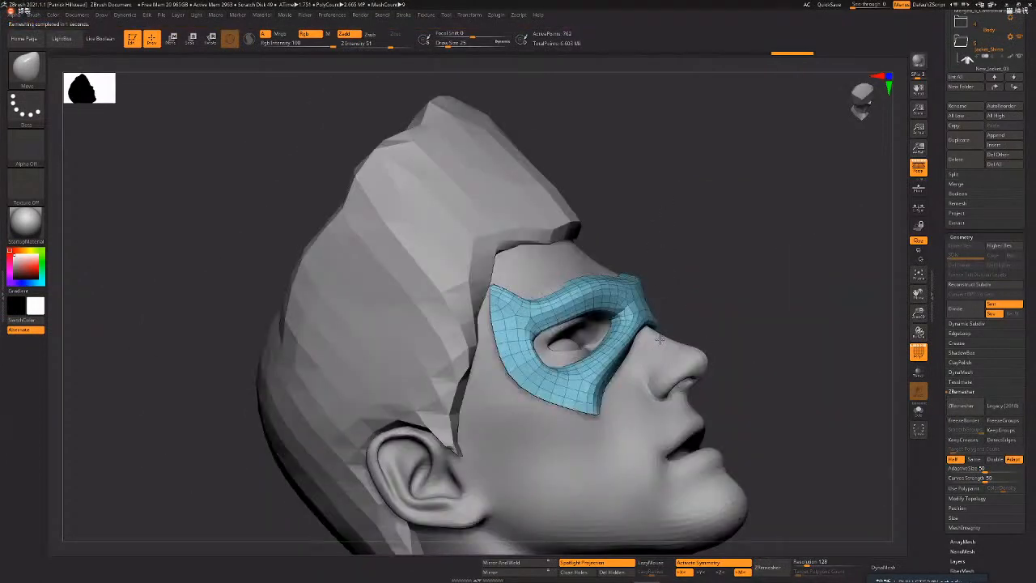
- Examine the remeshed eye mask's shape and its fit against the face from the side and close up
drag(803, 355, 772, 140)
drag(785, 209, 786, 233)
right_drag(837, 386, 869, 389)
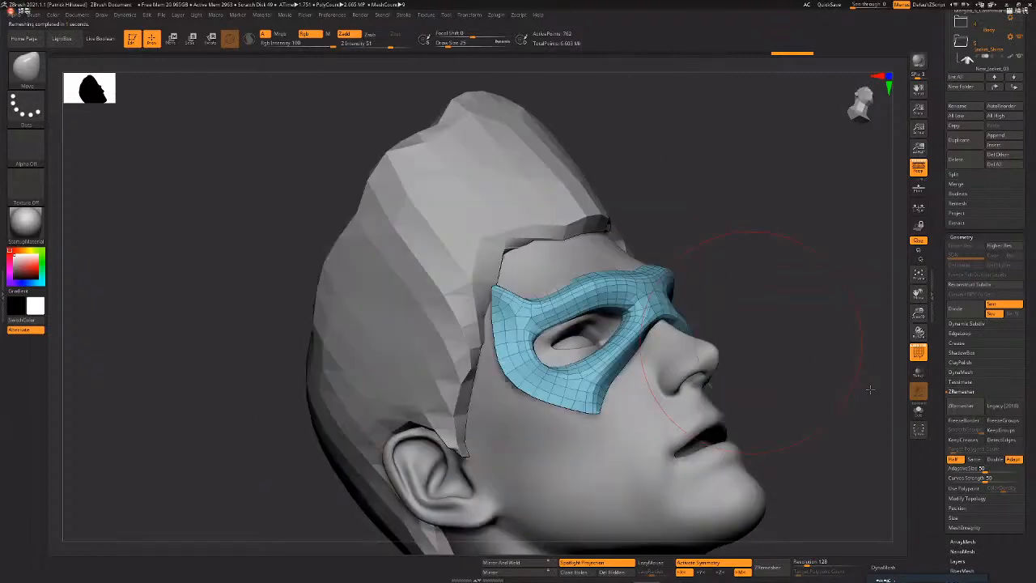
alt+right_drag(806, 377, 792, 376)
alt+right_drag(718, 395, 704, 393)
mouse_move(583, 341)
right_down()
mouse_move(570, 353)
mouse_move(525, 329)
mouse_move(542, 310)
mouse_move(587, 336)
right_up()
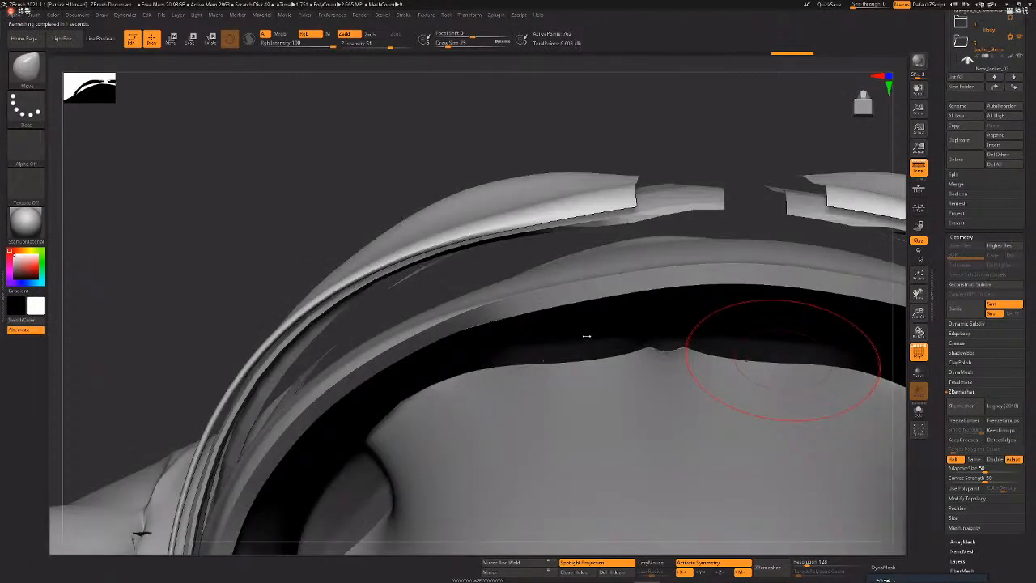
mouse_move(512, 353)
right_down()
mouse_move(565, 390)
mouse_move(704, 424)
mouse_move(660, 432)
mouse_move(791, 423)
mouse_move(713, 397)
right_up()
- Paint masking along the eye mask's outer side edge with a small MaskPen brush and invert it to free only that edge
key(space)
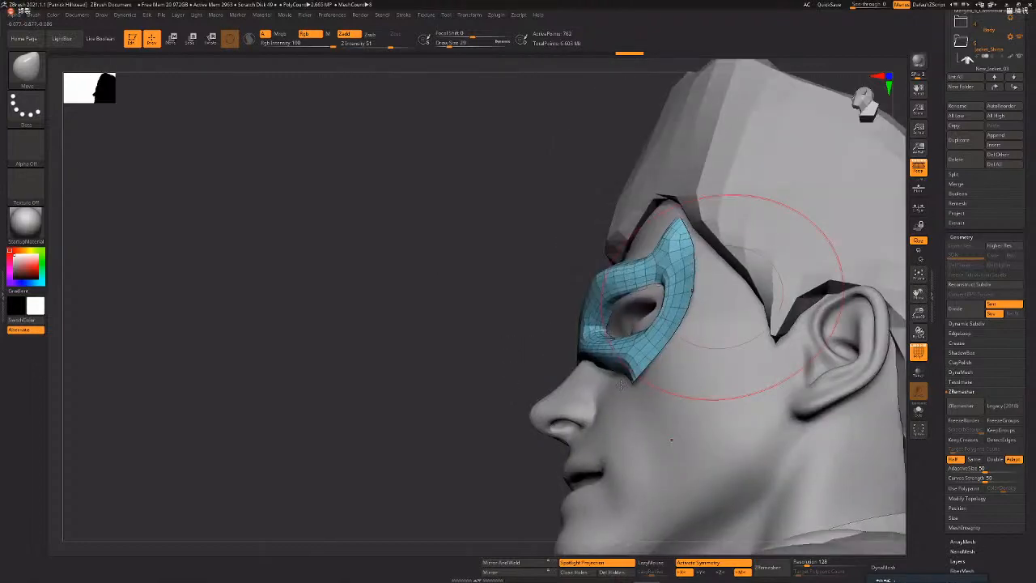
key(space)
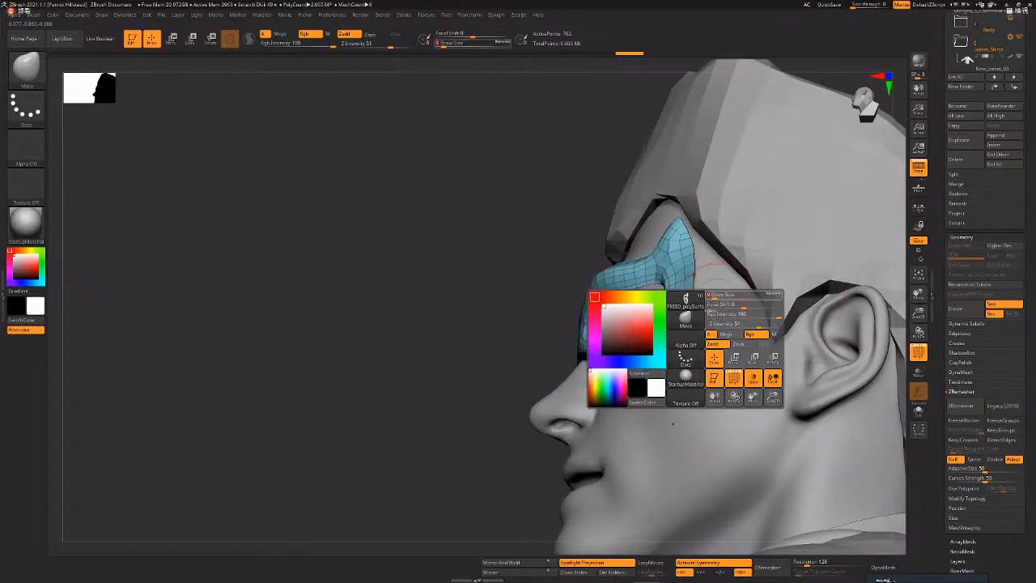
drag(696, 289, 692, 292)
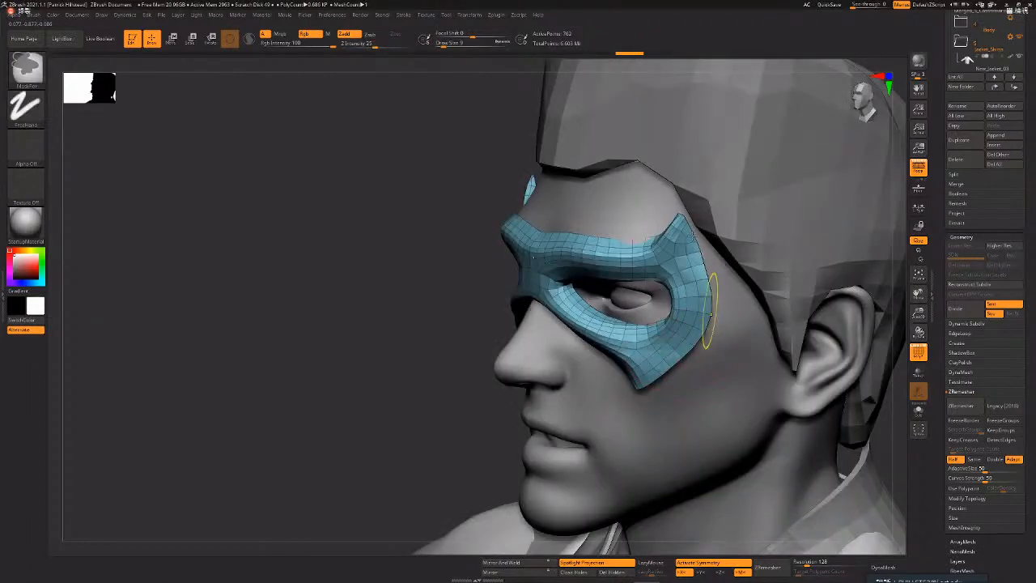
drag(701, 288, 706, 301)
drag(701, 253, 698, 301)
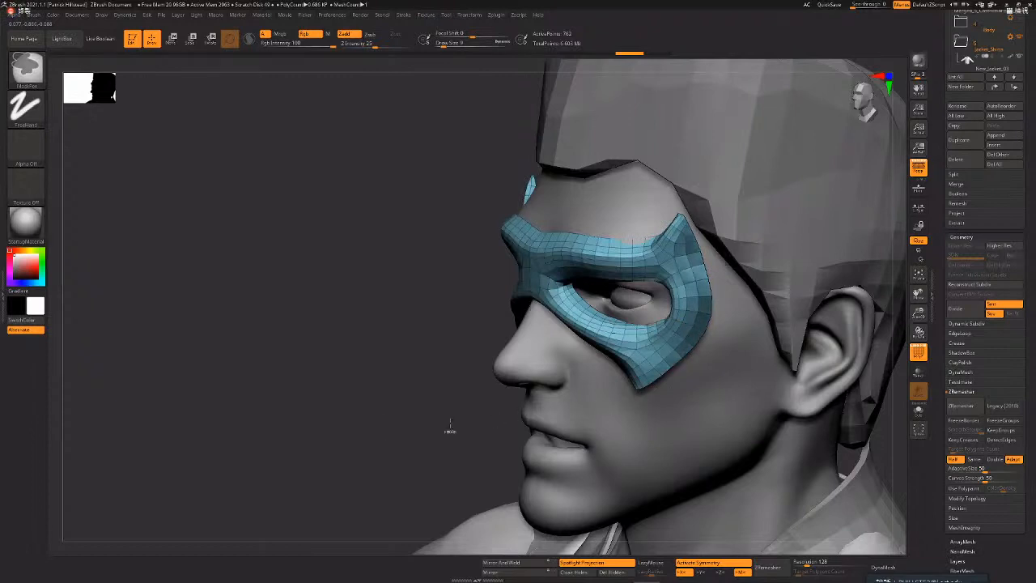
ctrl+click(393, 425)
drag(390, 417, 336, 413)
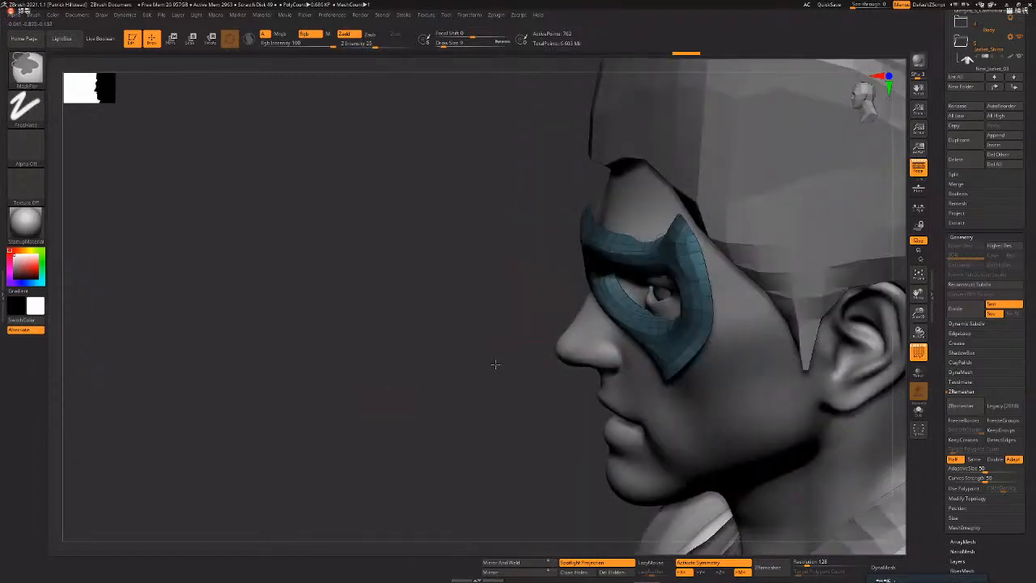
- Bring up the Move gizmo and centre it on the unmasked part of the eye mask
key(w)
drag(534, 355, 485, 344)
alt+click(593, 143)
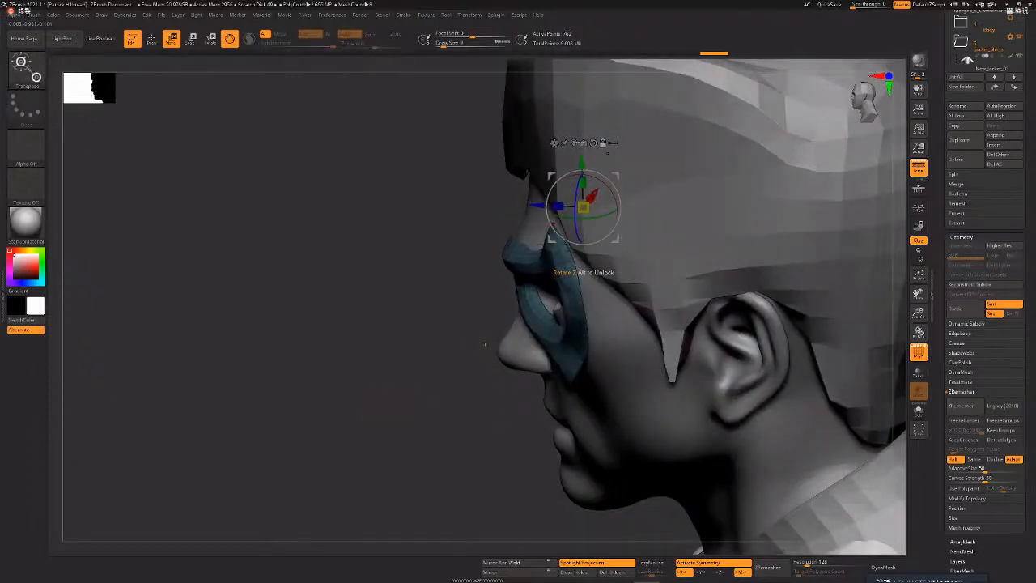
alt+click(583, 143)
alt+click(566, 224)
key(q)
key(w)
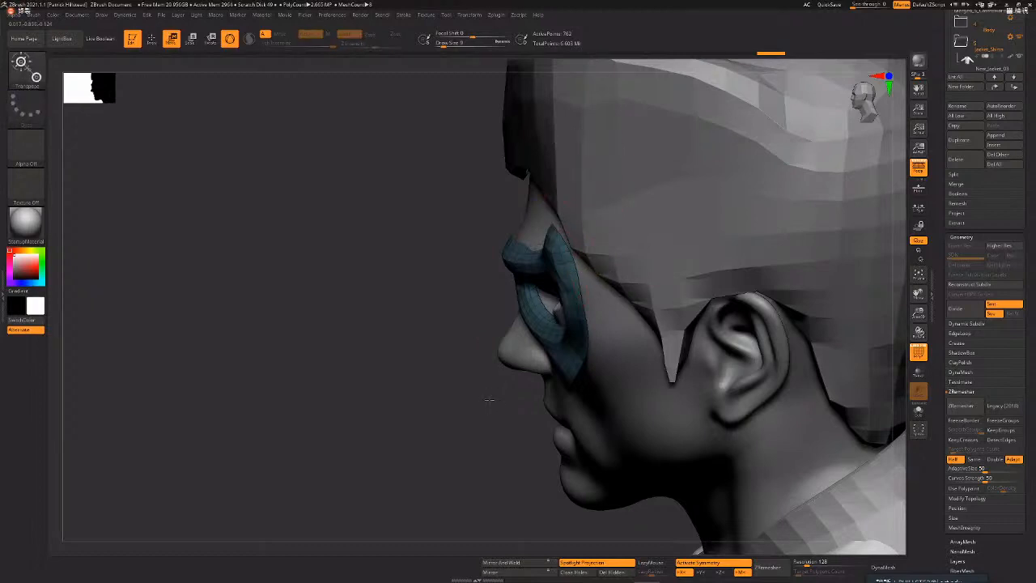
drag(491, 397, 522, 342)
key(f)
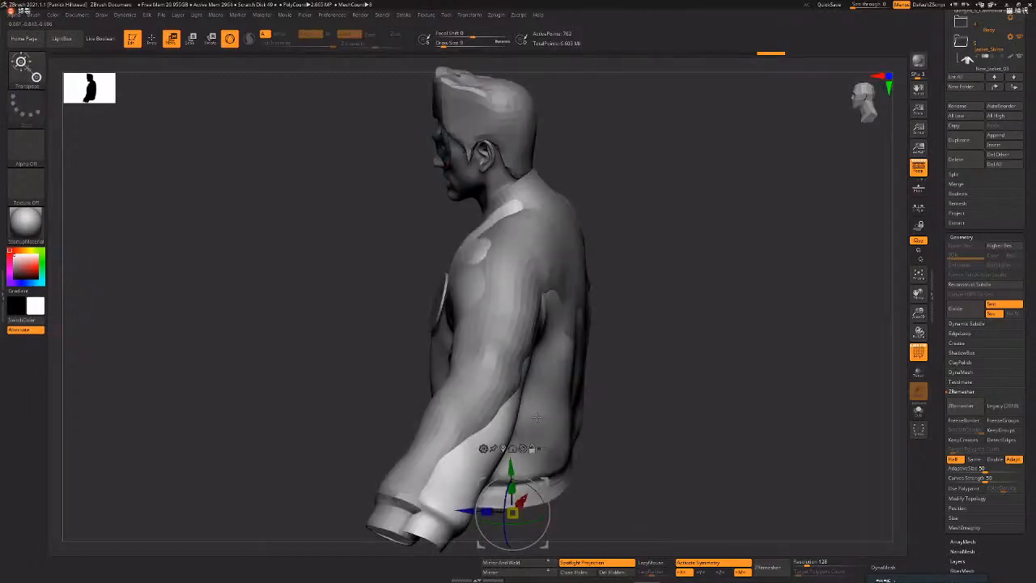
click(502, 449)
- Shift the eye mask's unmasked outer edge with the gizmo along the side of the face, and return to Draw mode
drag(648, 346, 673, 428)
alt+drag(661, 263, 671, 338)
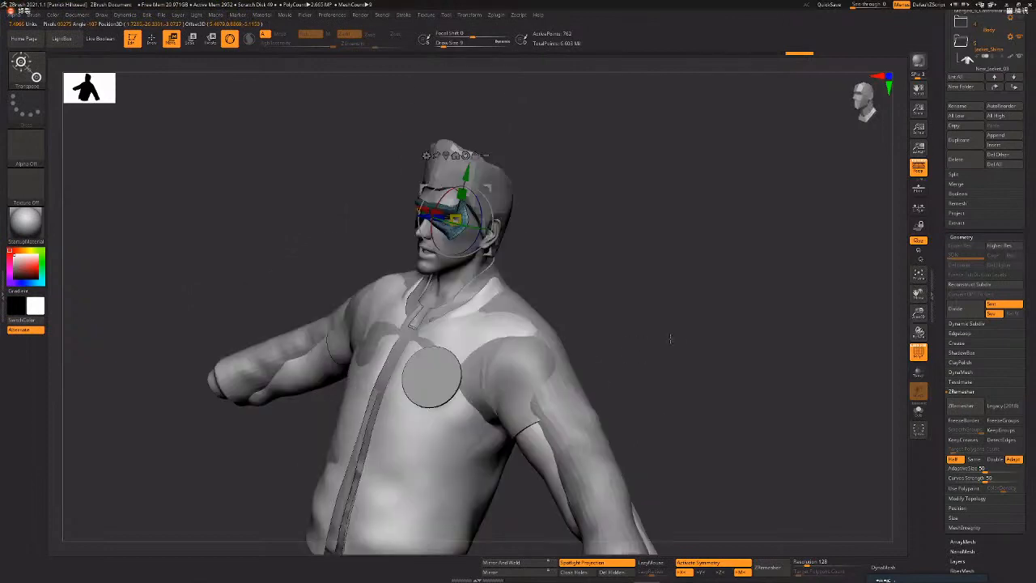
alt+drag(568, 255, 591, 462)
mouse_move(368, 324)
mouse_down()
mouse_move(437, 332)
mouse_move(399, 344)
mouse_move(357, 333)
mouse_up()
drag(442, 332, 448, 332)
drag(469, 256, 472, 300)
key(q)
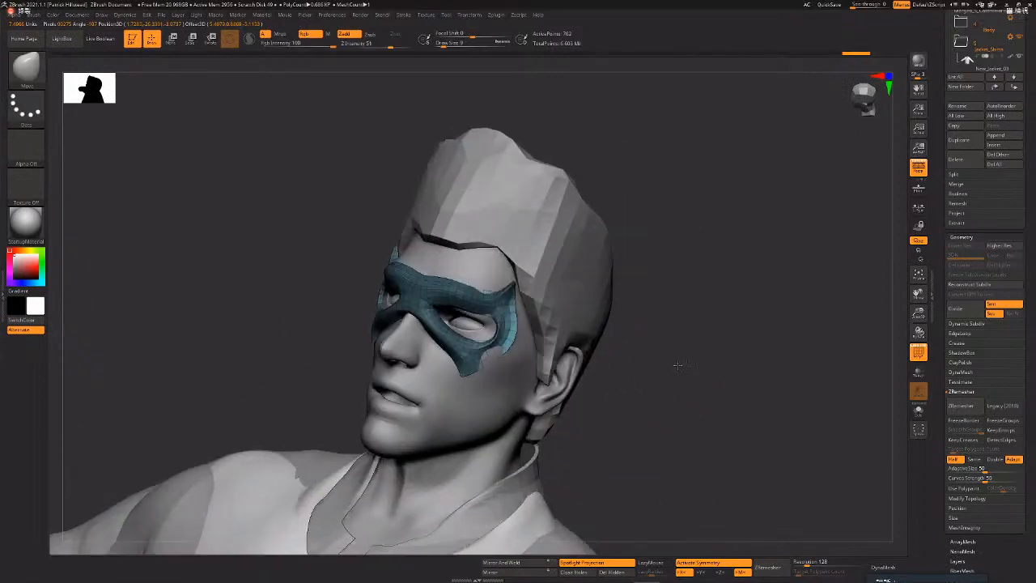
- Pull the eye mask's outer edge around toward the side of the face with a large Move brush
shift+drag(678, 365, 724, 372)
key(space)
drag(698, 336, 507, 354)
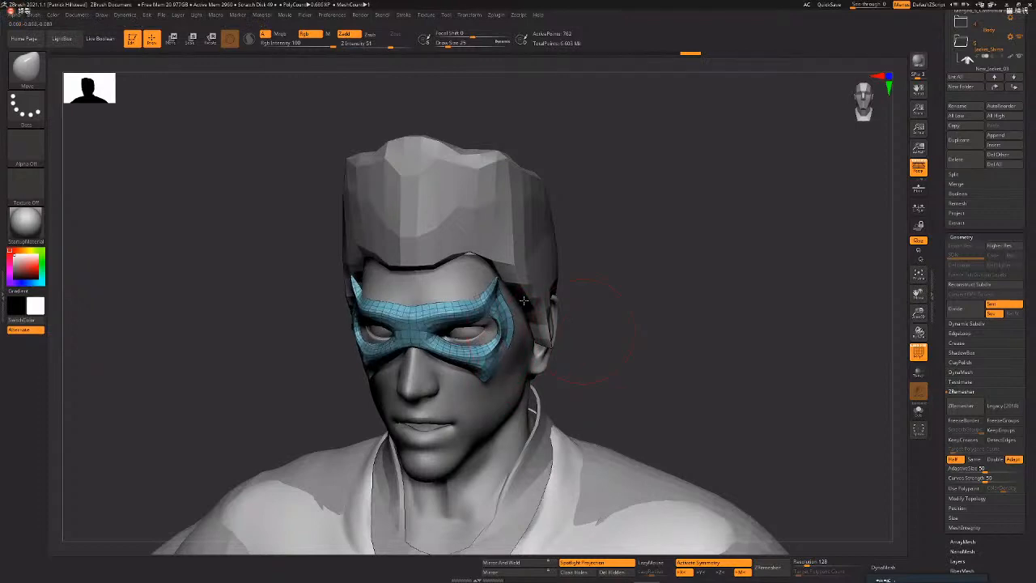
drag(525, 296, 555, 325)
drag(572, 384, 628, 364)
- Reduce the Move brush to size 14 and push the eye mask's outer edge closer against the temple
key(space)
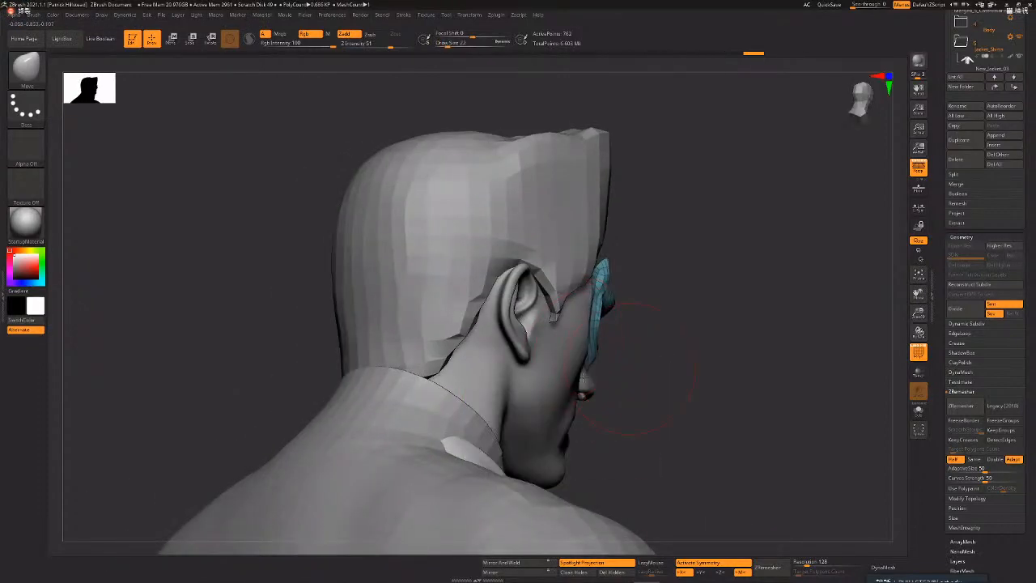
alt+drag(577, 392, 591, 346)
key(space)
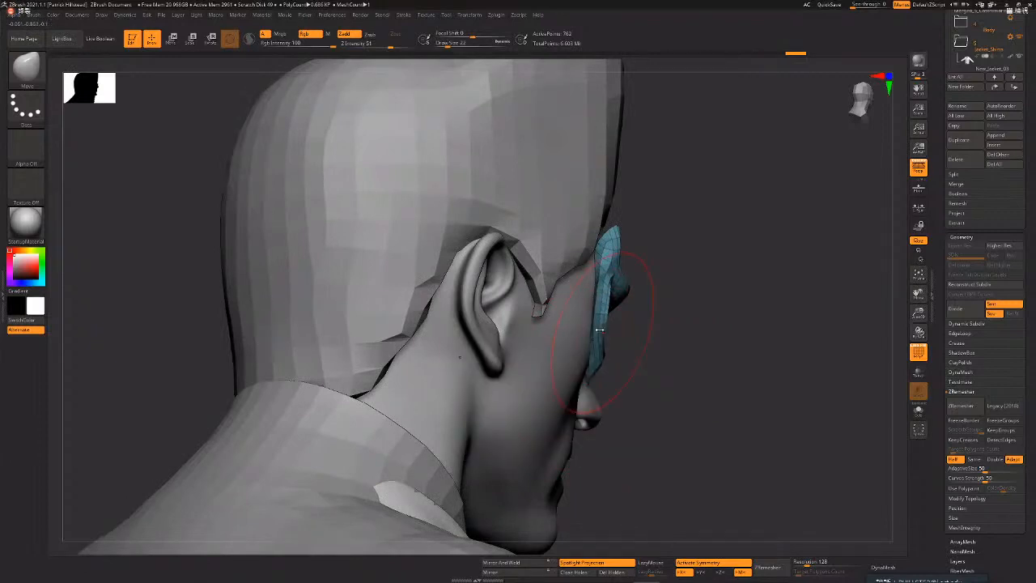
key(space)
key(space)
click(761, 316)
mouse_move(701, 329)
alt+mouse_down()
mouse_move(654, 333)
mouse_move(615, 306)
alt+mouse_up()
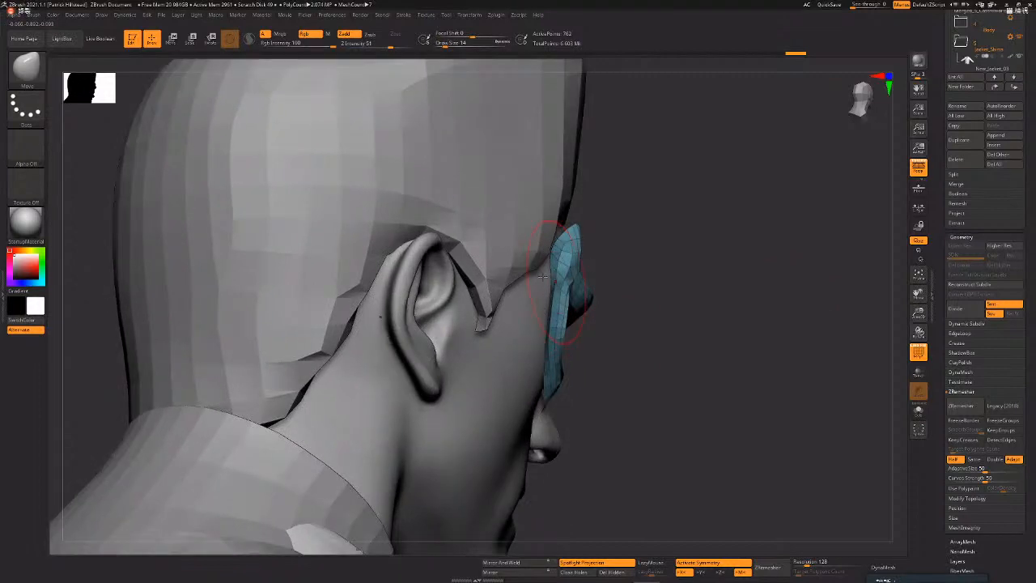
mouse_move(615, 270)
mouse_down()
mouse_move(588, 236)
mouse_move(549, 348)
mouse_up()
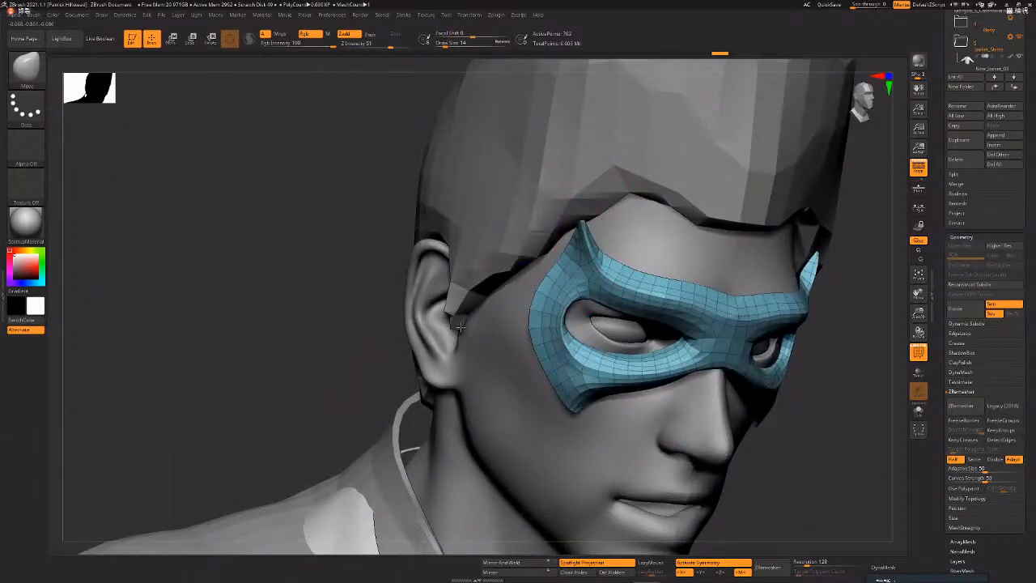
mouse_move(373, 357)
mouse_down()
mouse_move(568, 314)
mouse_move(529, 306)
mouse_up()
- Try to nudge the eye mask's side edge with a smaller Move brush of size 7, and undo the stroke
key(space)
click(554, 313)
mouse_move(674, 339)
mouse_down()
mouse_move(606, 347)
mouse_move(532, 308)
mouse_move(521, 314)
mouse_move(540, 315)
mouse_up()
key(ctrl+z)
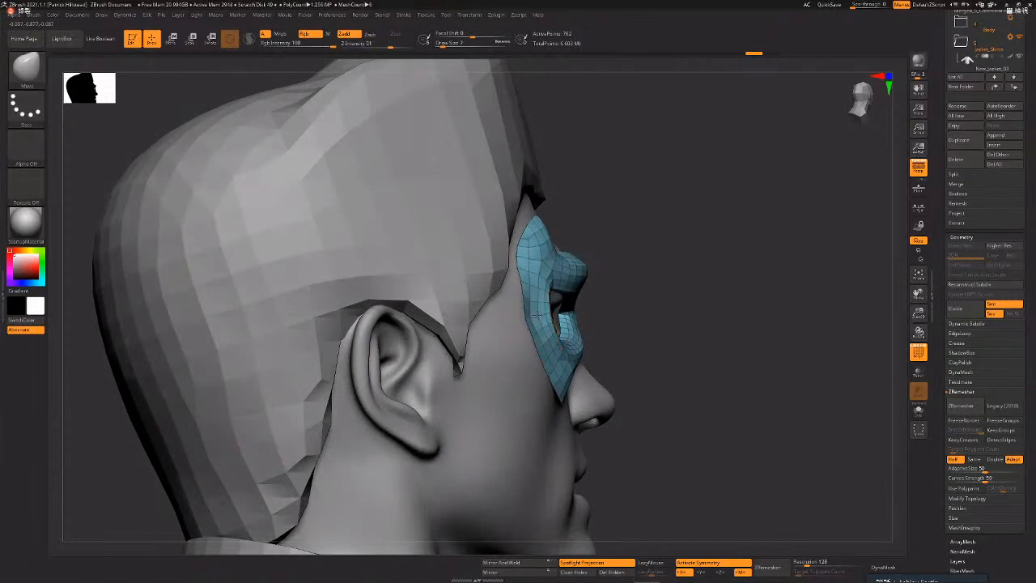
- Set the Move brush to size 20 and adjust the eye mask's outer edge and corners against the cheek and temple
key(space)
click(552, 400)
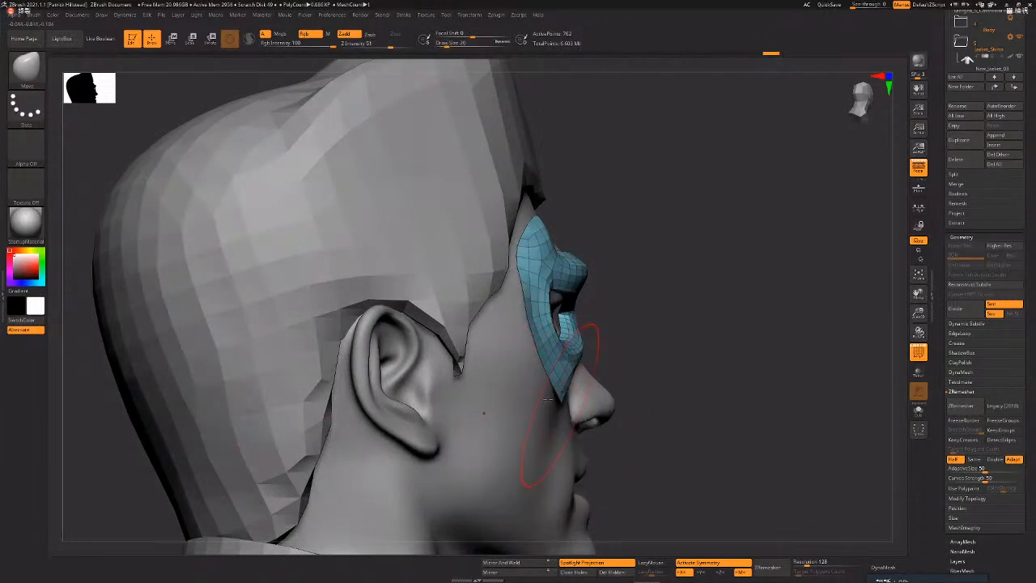
drag(628, 379, 849, 419)
drag(841, 340, 773, 325)
drag(584, 263, 586, 255)
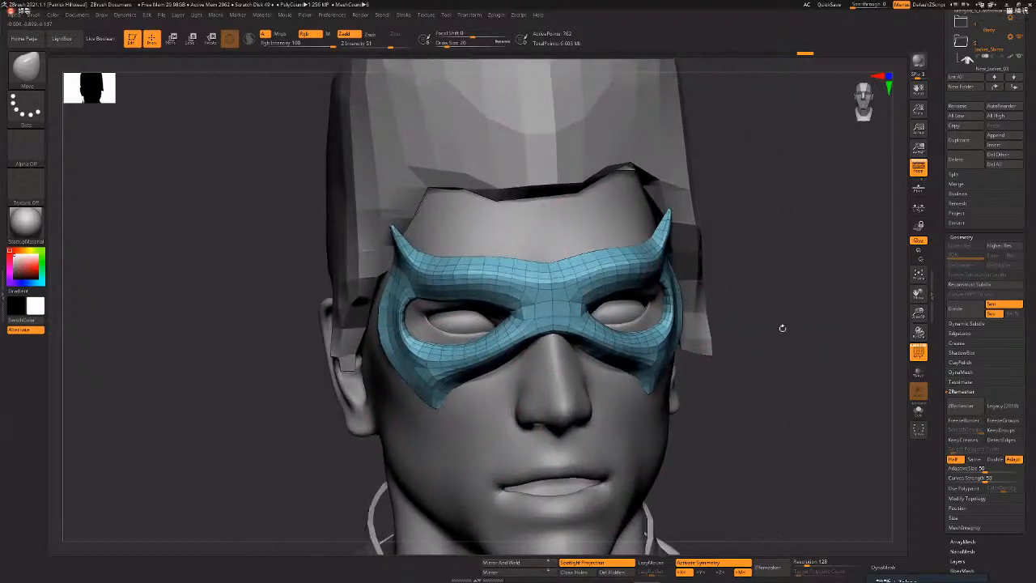
drag(782, 326, 760, 324)
drag(680, 304, 675, 306)
- Reduce the Move brush to size 3 and fine-tune the eye mask's outer side edge from behind and in profile
drag(818, 324, 599, 319)
key(space)
click(676, 312)
key(space)
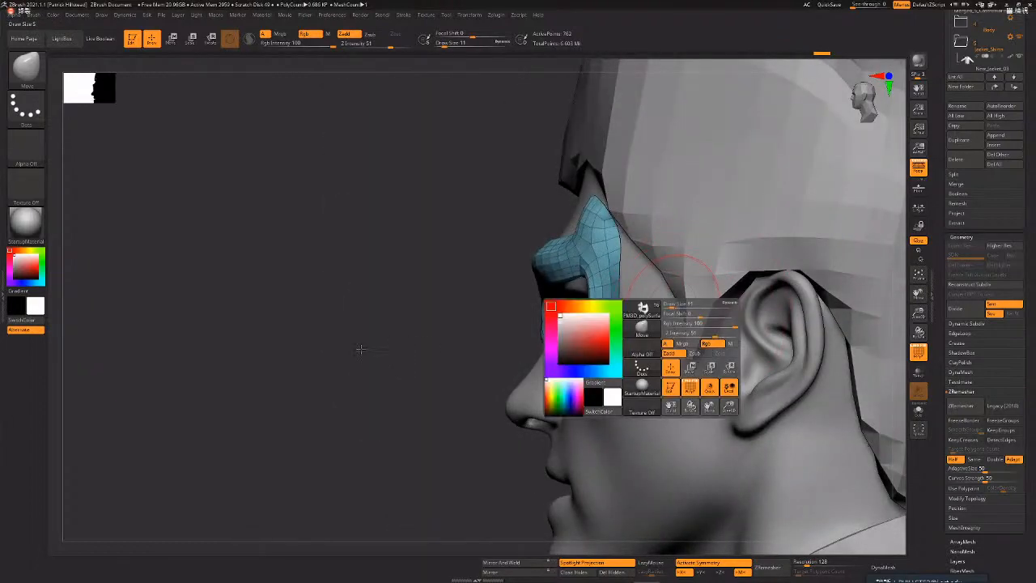
mouse_move(492, 296)
mouse_down()
mouse_move(410, 331)
mouse_move(538, 259)
mouse_up()
key(space)
click(545, 246)
mouse_move(469, 357)
mouse_down()
mouse_move(562, 255)
mouse_move(552, 252)
mouse_up()
drag(383, 382, 435, 327)
shift+drag(534, 254, 548, 261)
- Limit feature masking to Border with Groups and Crease off, and invert the masking on the eye mask
scroll(967, 415, down, 5)
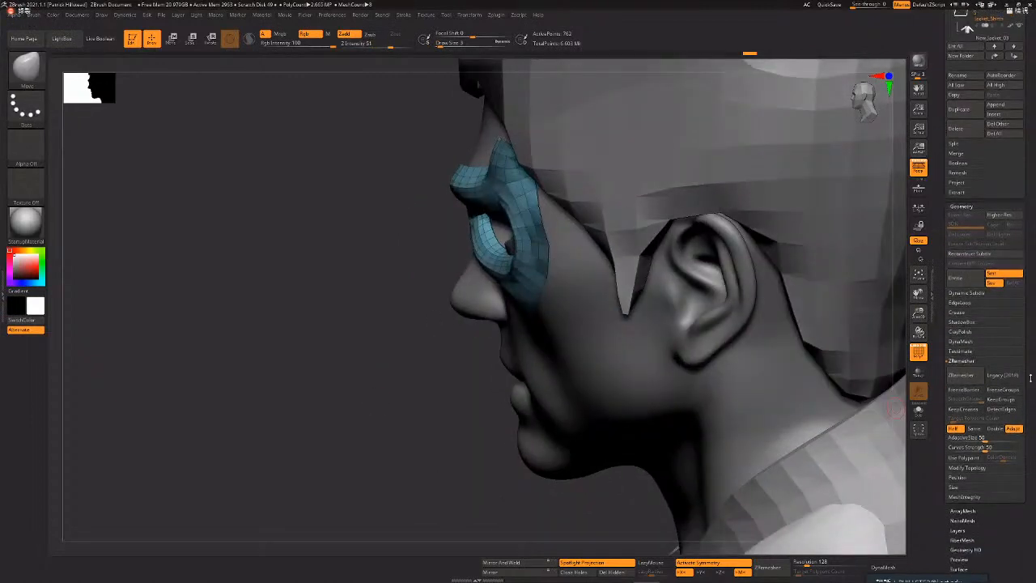
scroll(975, 427, down, 1)
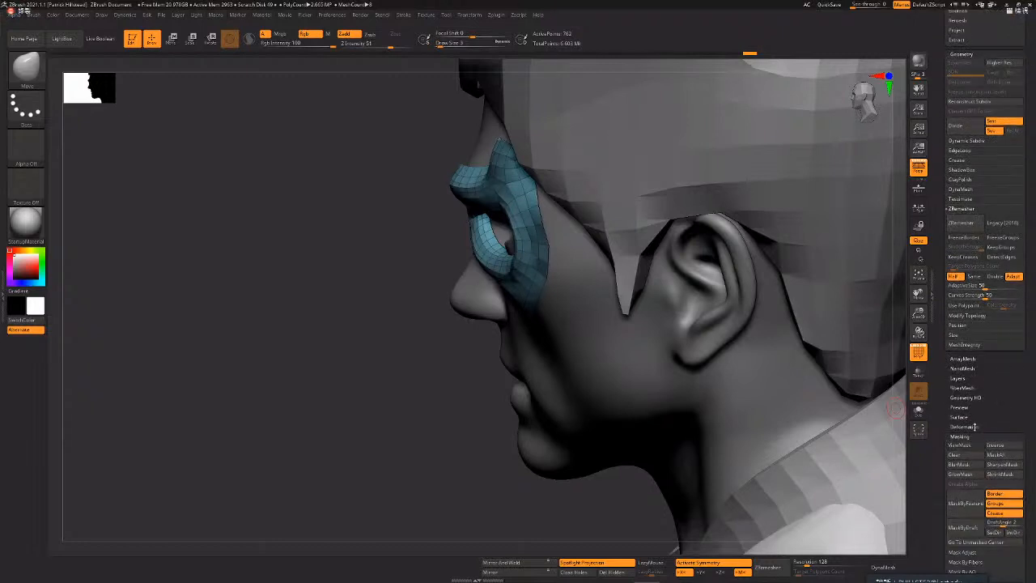
click(1002, 502)
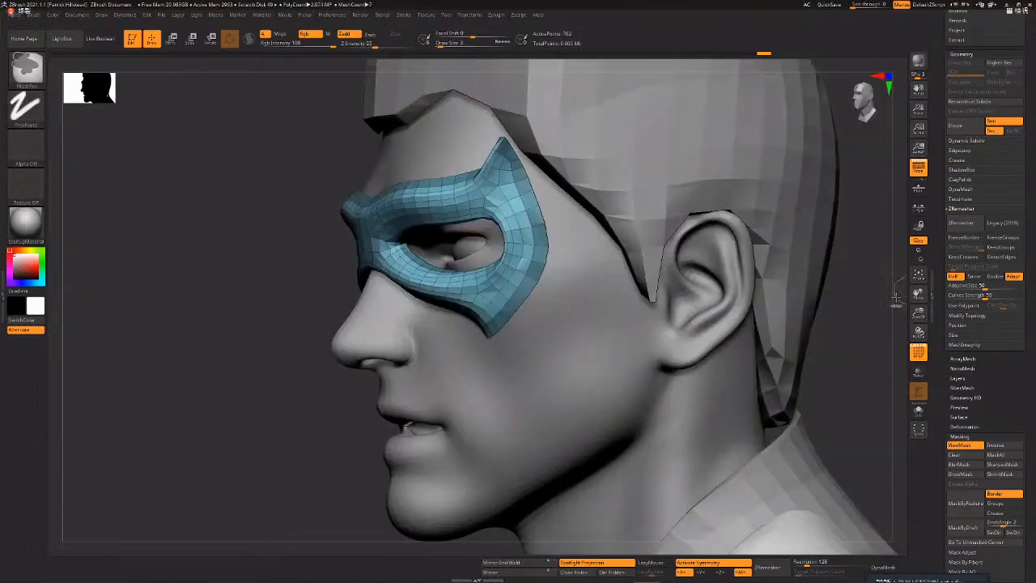
ctrl+click(859, 311)
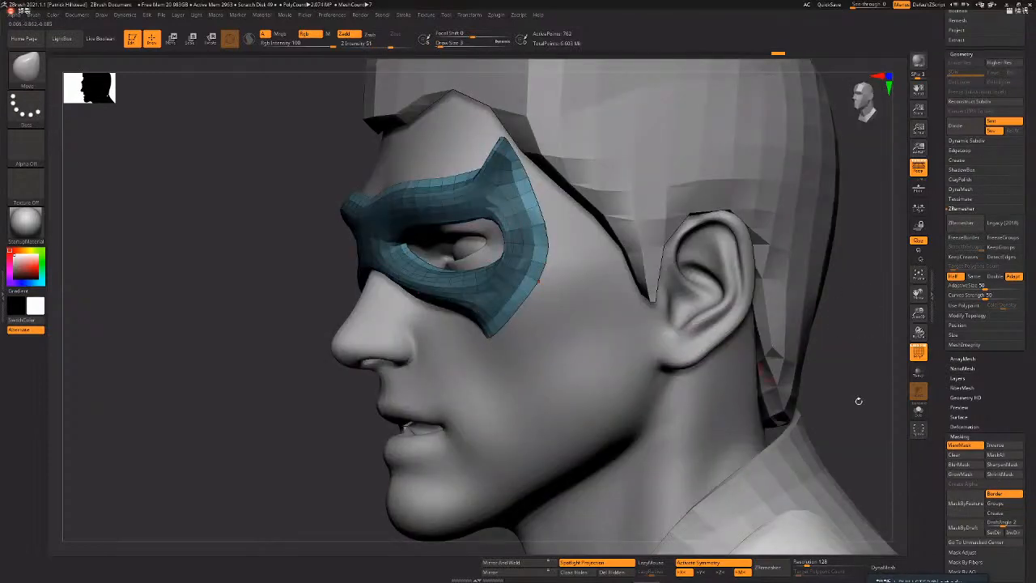
- Paint masking along the eye mask's lower and upper borders with the MaskPen at size 14, keeping the outer side edge free
key(s)
click(439, 297)
mouse_move(477, 317)
ctrl+mouse_down()
mouse_move(487, 328)
mouse_move(513, 304)
mouse_move(492, 337)
ctrl+mouse_up()
ctrl+drag(352, 202, 429, 183)
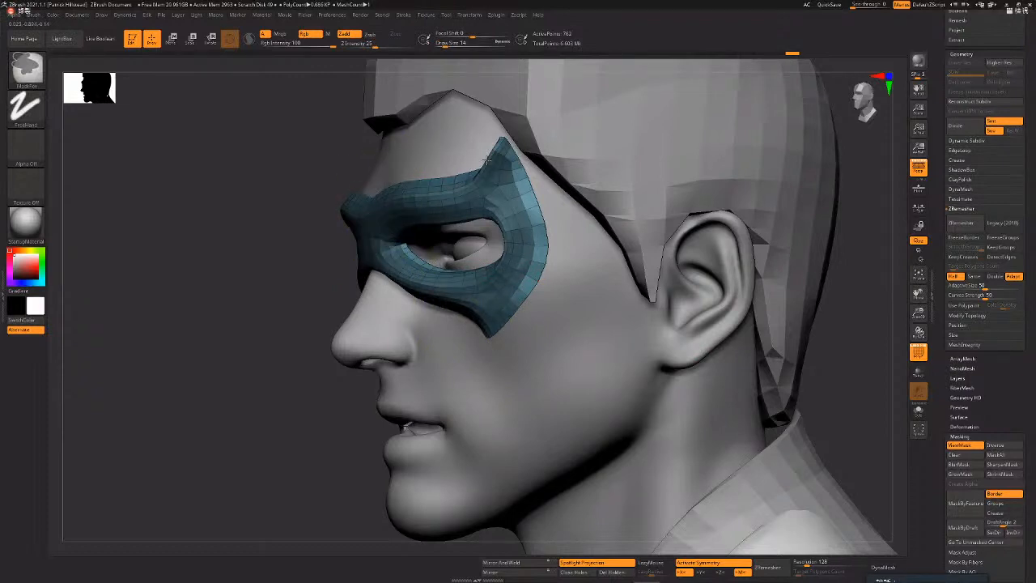
ctrl+drag(500, 162, 526, 192)
- Shift the eye mask's unmasked outer edge sideways along X with the Move gizmo, and return to Draw mode
drag(241, 408, 207, 409)
key(w)
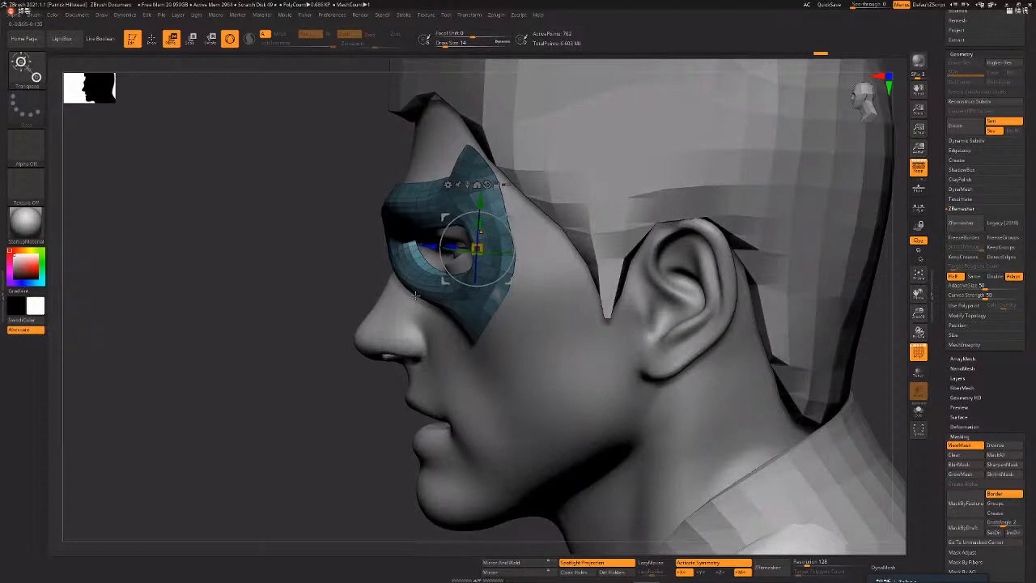
mouse_move(348, 306)
mouse_down()
mouse_move(379, 300)
mouse_move(330, 310)
mouse_up()
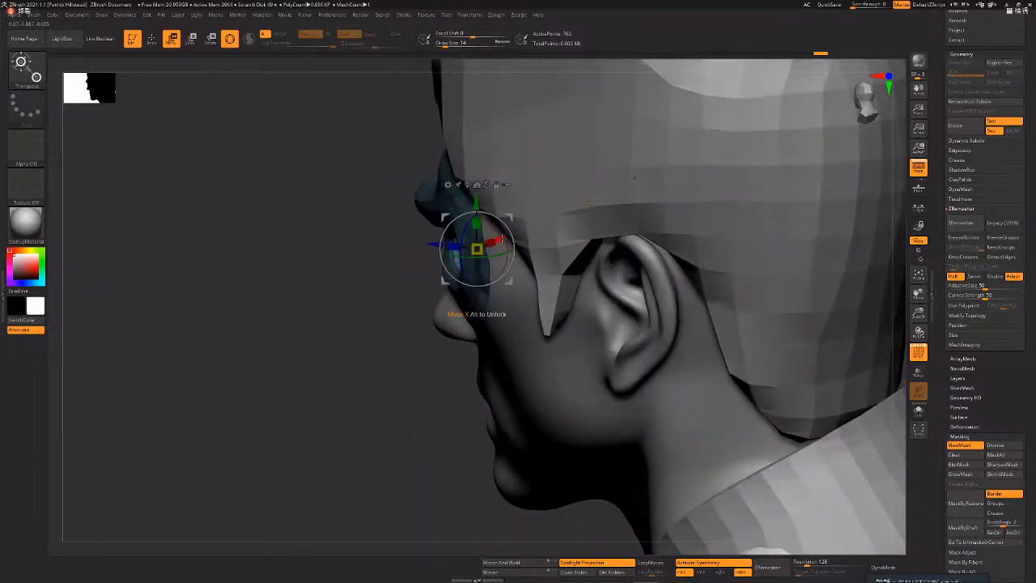
key(q)
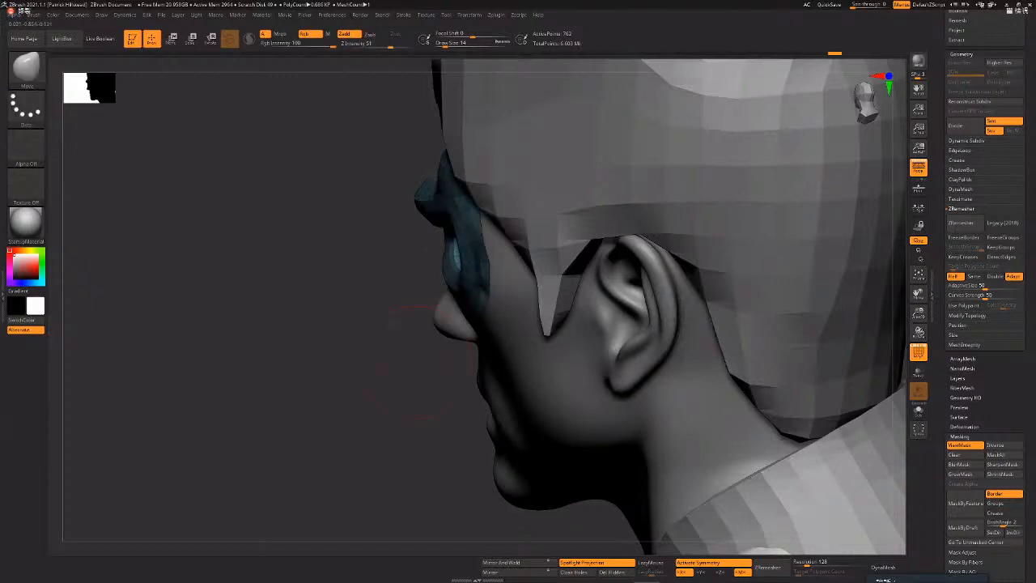
drag(443, 363, 386, 366)
key(w)
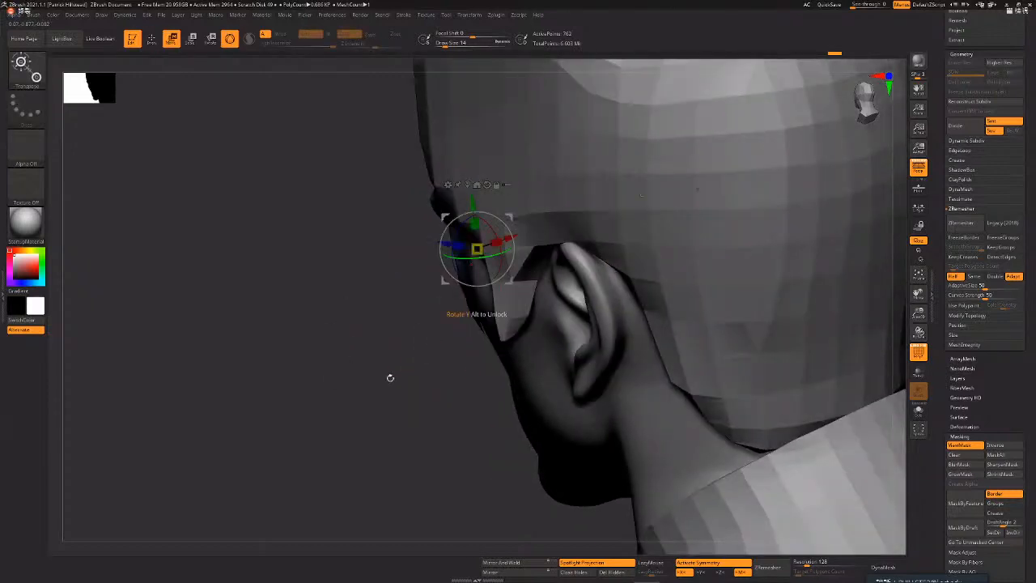
drag(512, 238, 640, 194)
key(q)
mouse_move(769, 281)
mouse_down()
mouse_move(738, 333)
mouse_move(797, 326)
mouse_move(821, 292)
mouse_up()
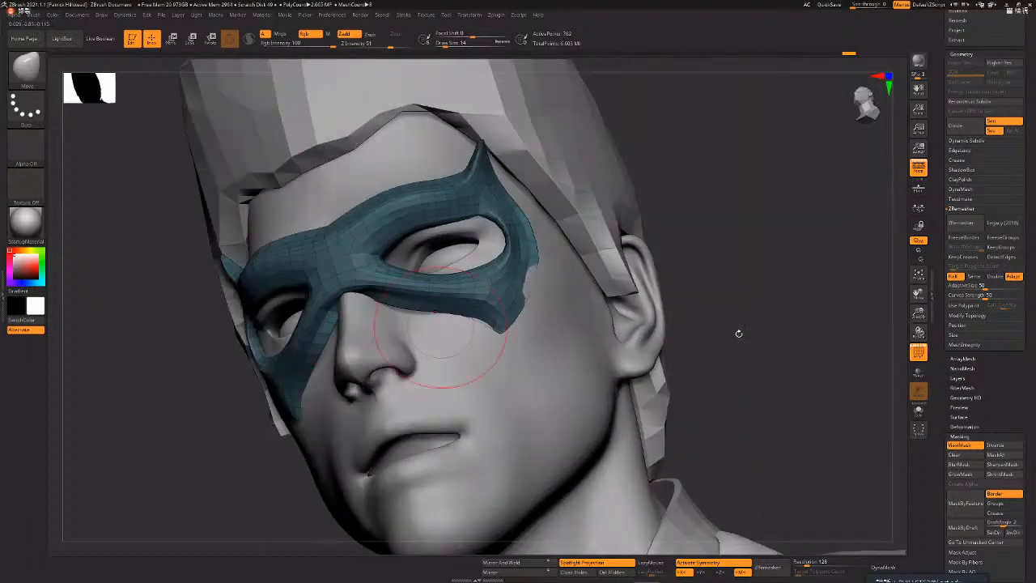
- Turn off the mask display on the eye mask and switch to the ZModeler brush
key(ctrl+h)
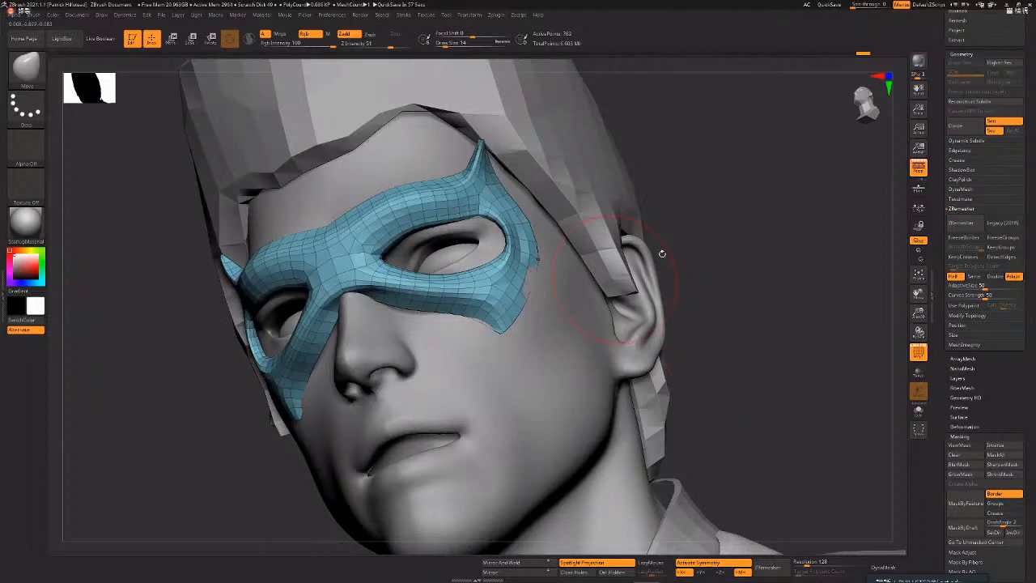
key(b)
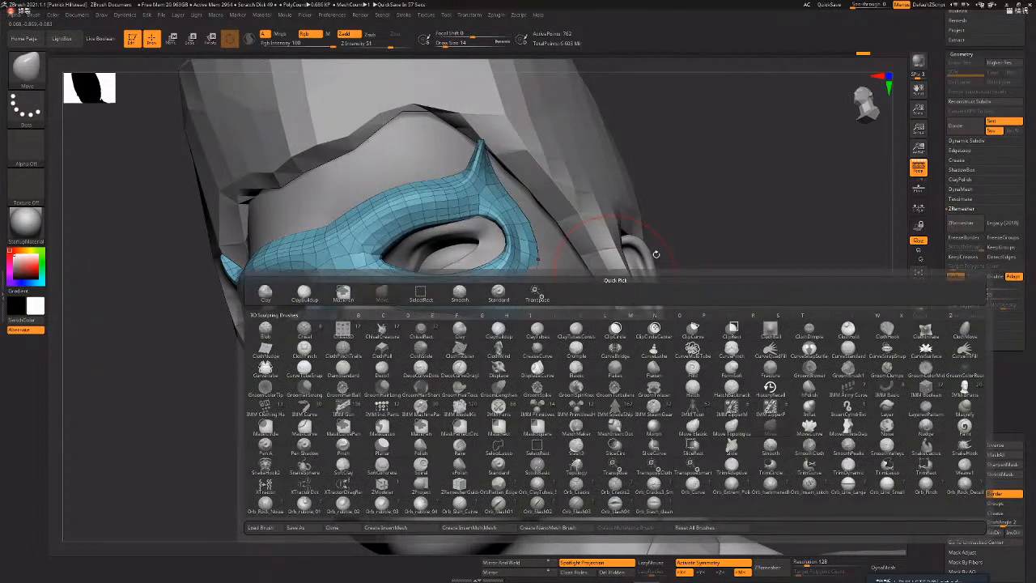
key(z)
key(m)
right_click(685, 198)
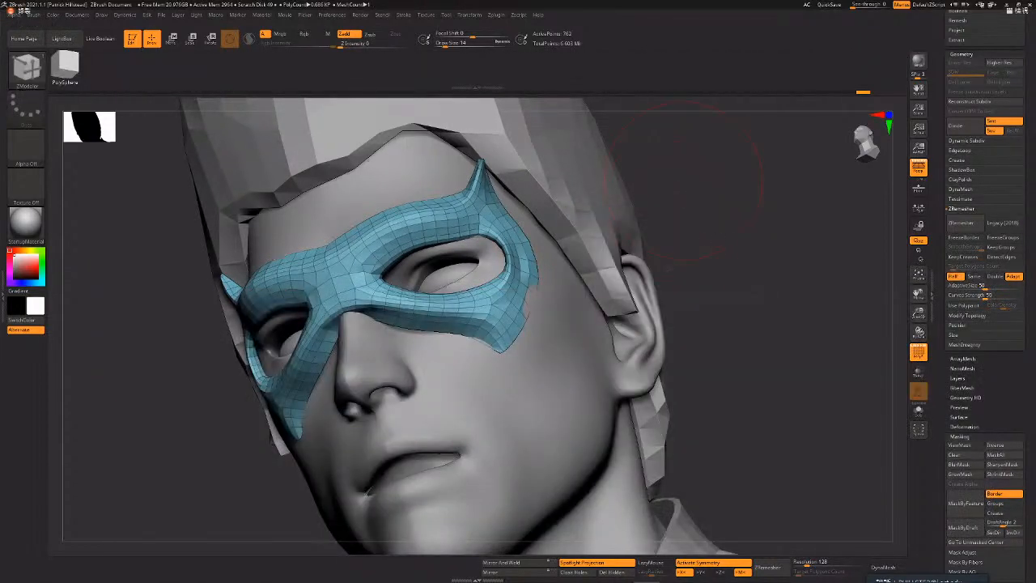
- Set the ZModeler point action to Move by brush radius with the Snap to Surface modifier on the eye mask's outer edge
alt+right_drag(544, 300, 584, 347)
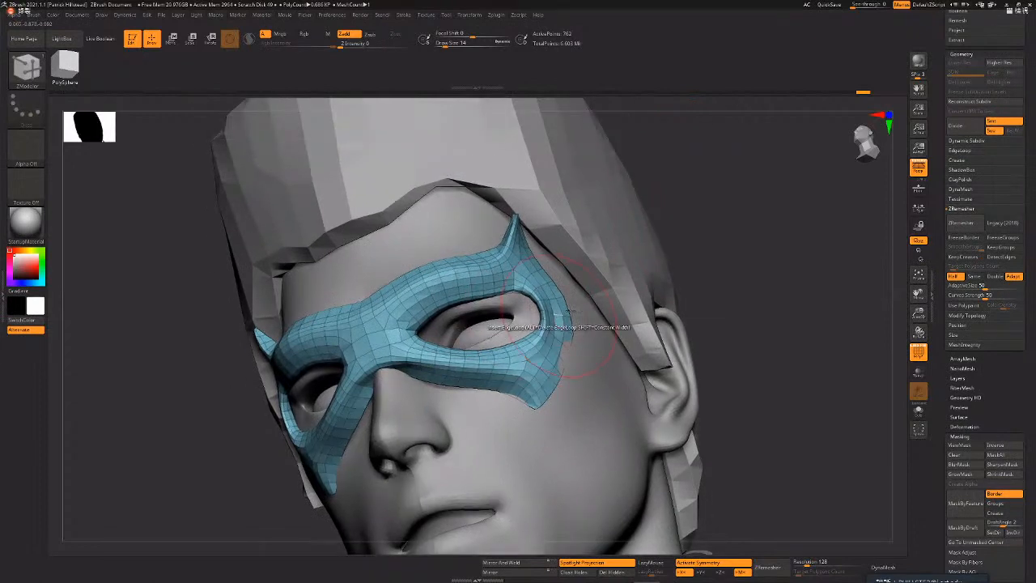
right_click(745, 252)
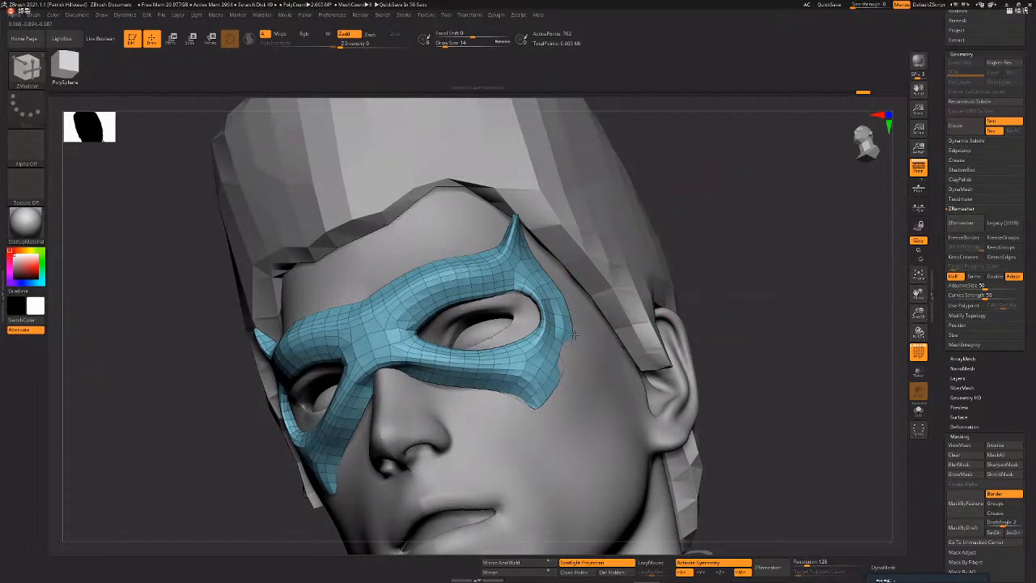
right_drag(573, 333, 576, 338)
right_click(733, 249)
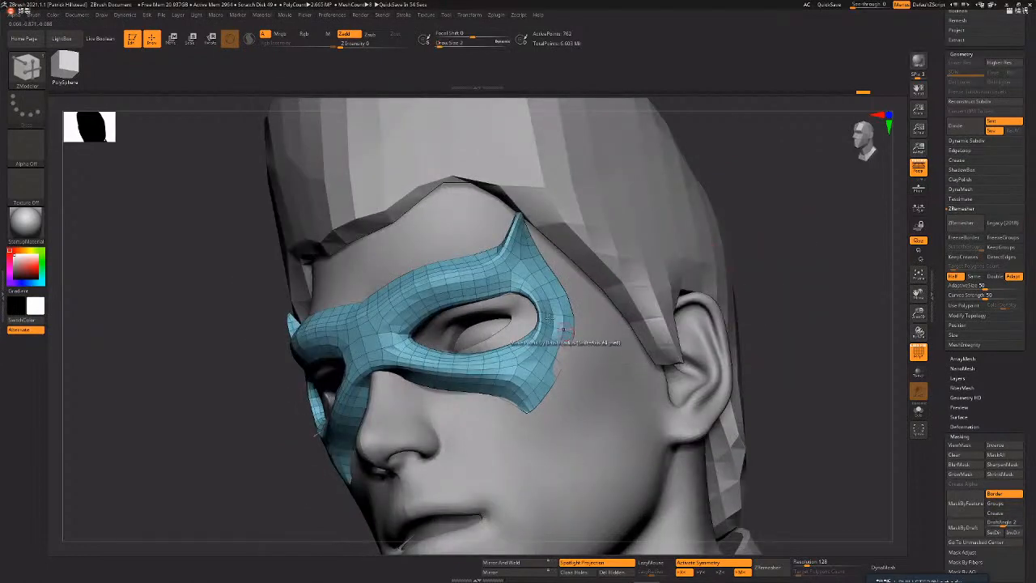
right_click(571, 332)
right_drag(566, 318, 569, 319)
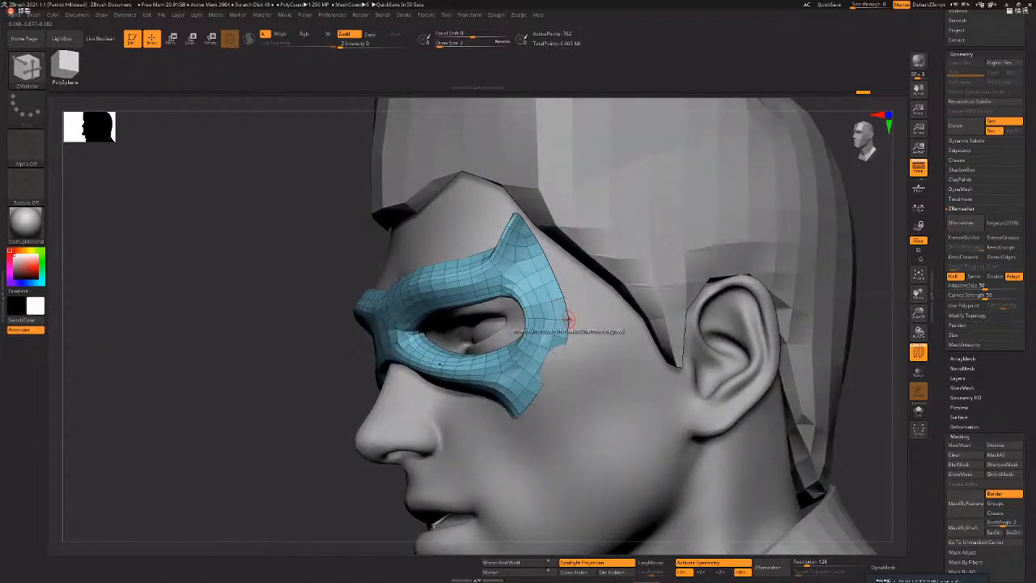
right_click(569, 322)
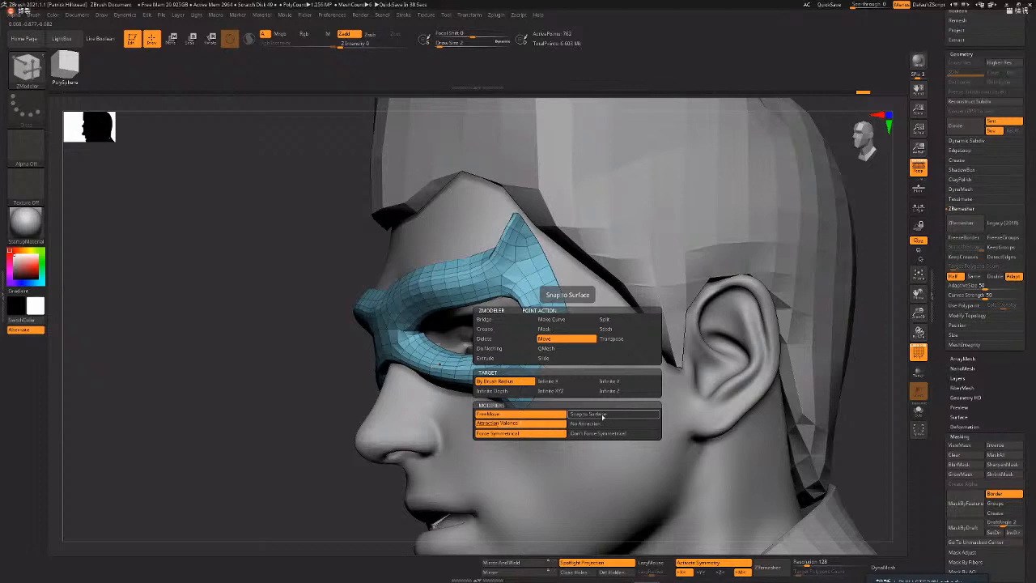
drag(338, 412, 338, 411)
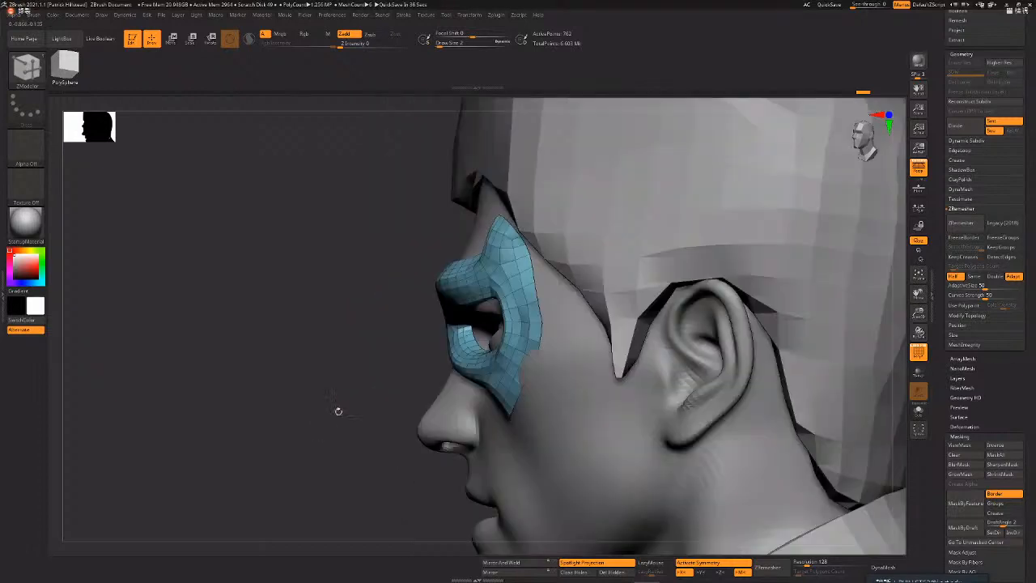
- Move the points at the eye mask's lower outer edge along the face surface to even out the ragged border
drag(540, 322, 542, 326)
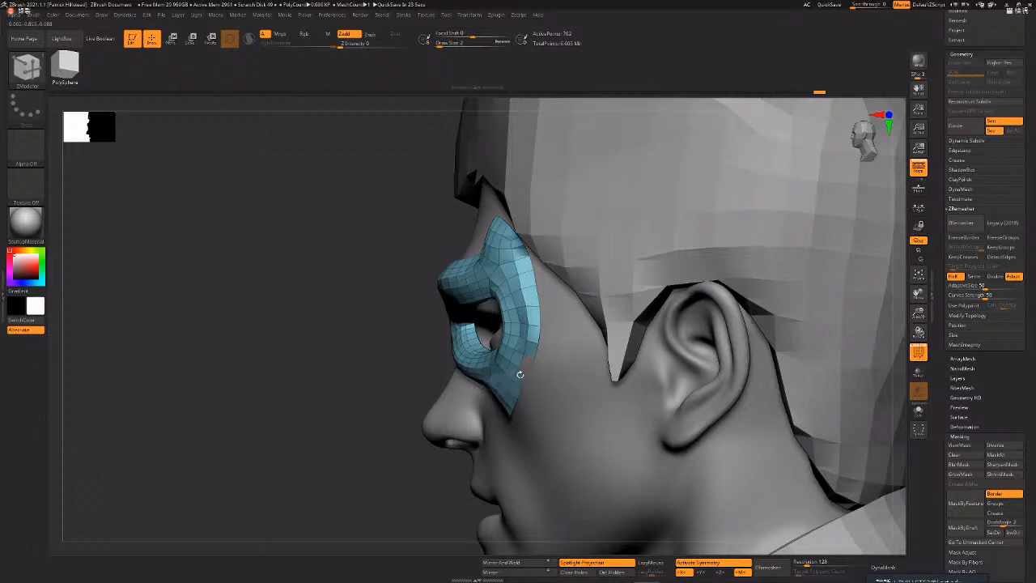
drag(407, 445, 531, 360)
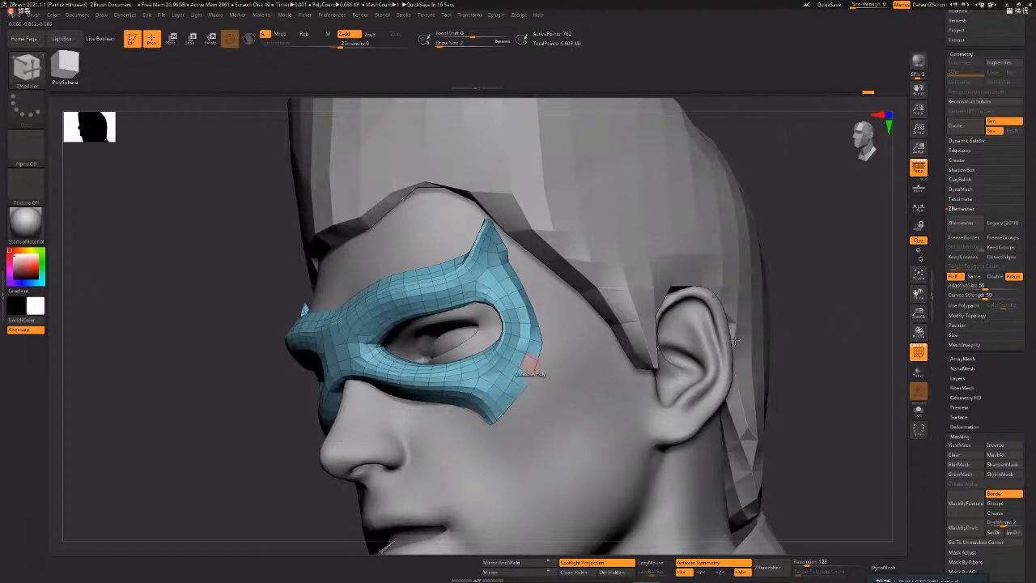
drag(726, 328, 679, 351)
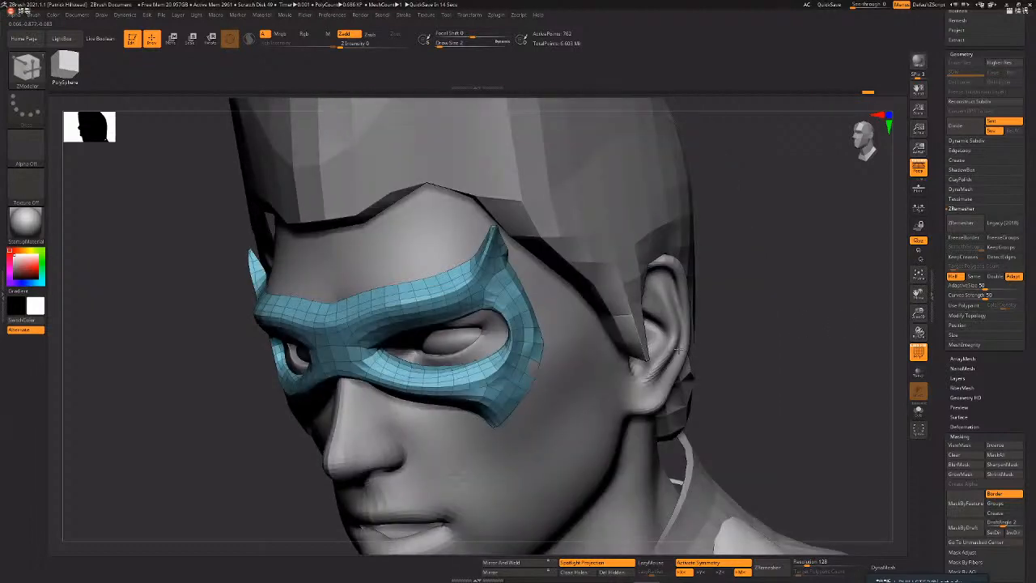
right_drag(536, 305, 534, 347)
- Move the points along the eye mask's outer side edge over the temple with the ZModeler snap-to-surface point move
key(space)
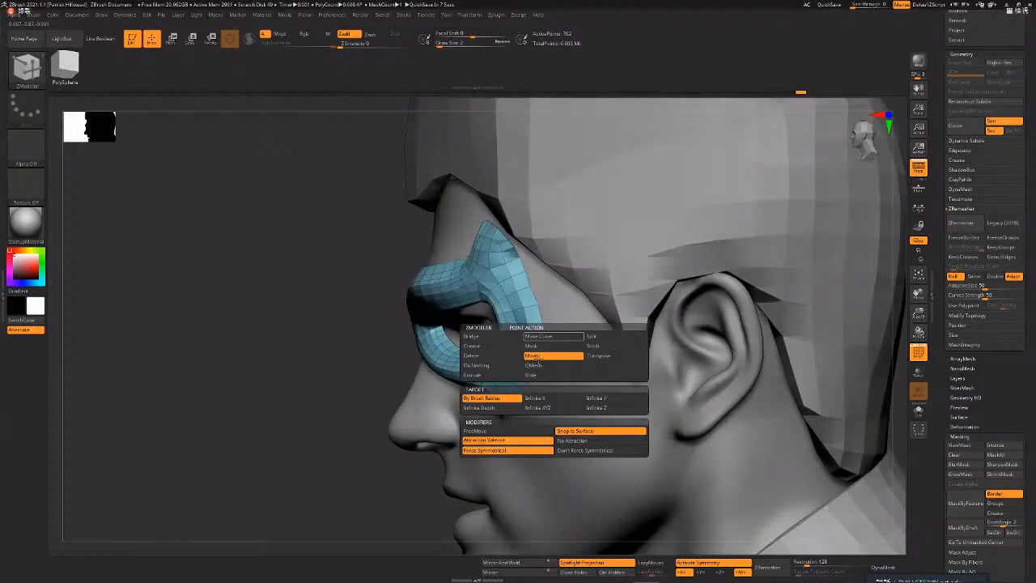
key(space)
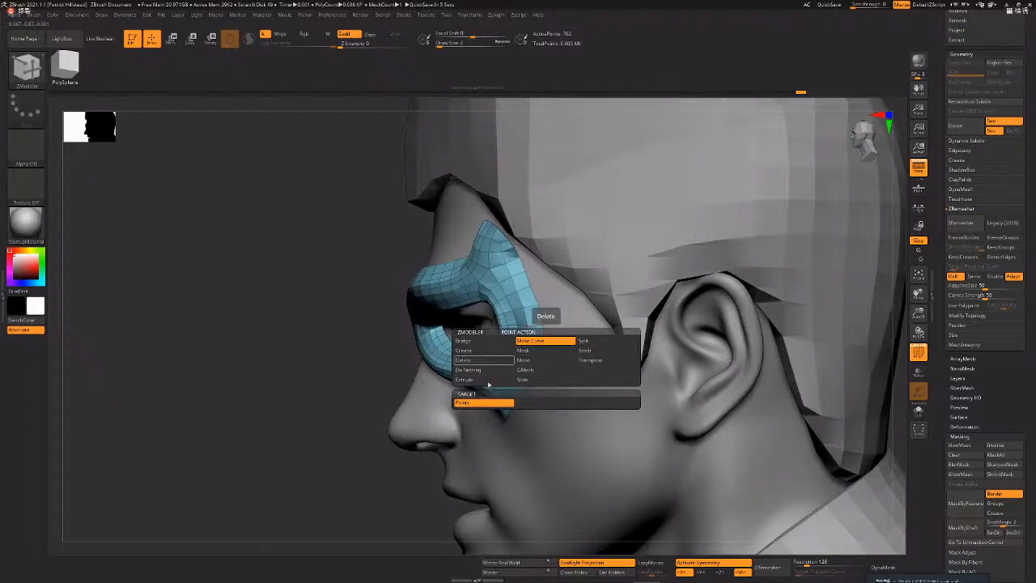
click(542, 361)
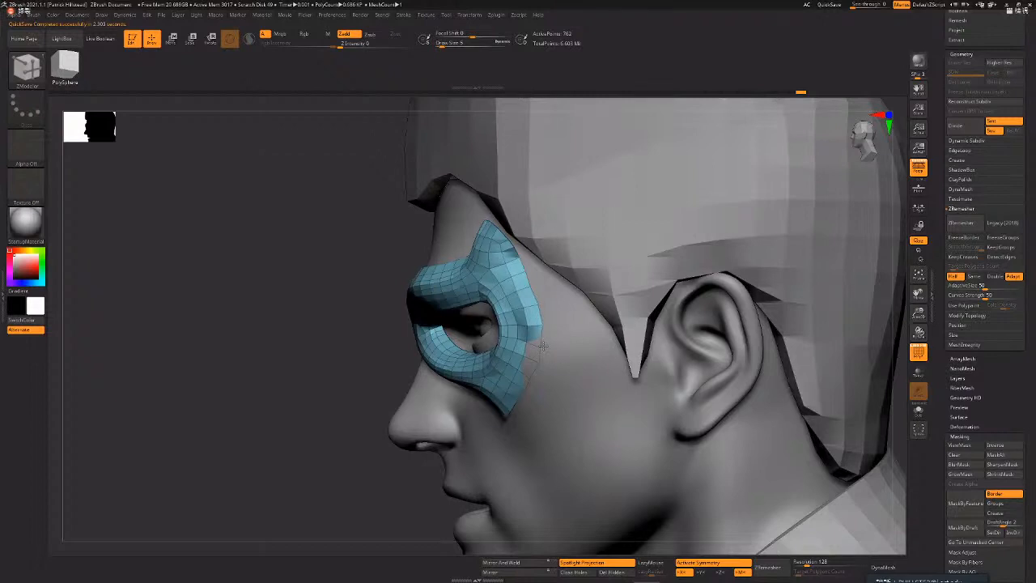
drag(543, 346, 531, 285)
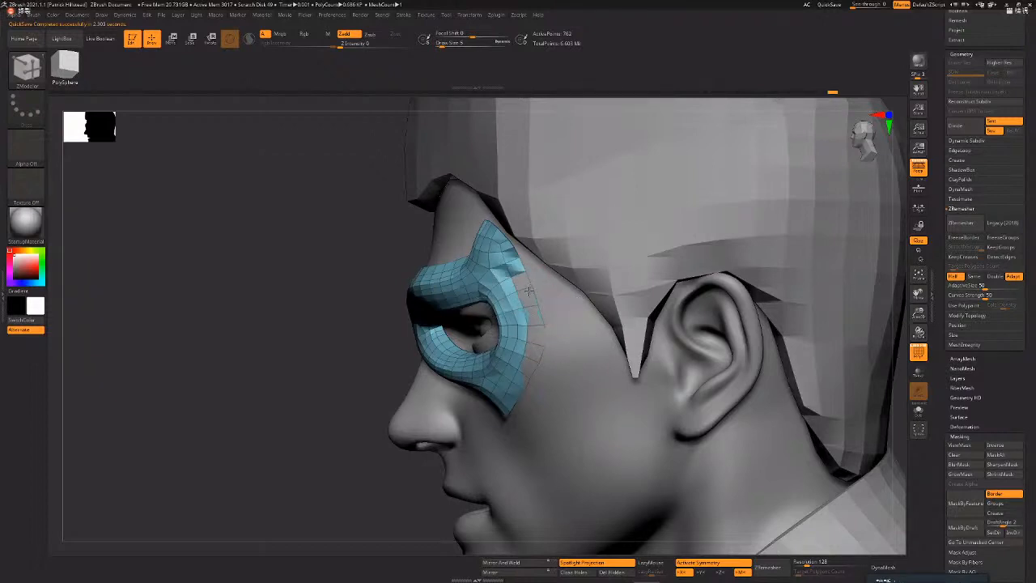
- Switch to the Move brush at draw size 17 and pull the eye mask's outer sides and lower edge to fit the face
mouse_move(371, 387)
mouse_down()
mouse_move(675, 318)
mouse_move(598, 329)
mouse_move(605, 311)
mouse_move(554, 306)
mouse_up()
key(b)
key(m)
key(v)
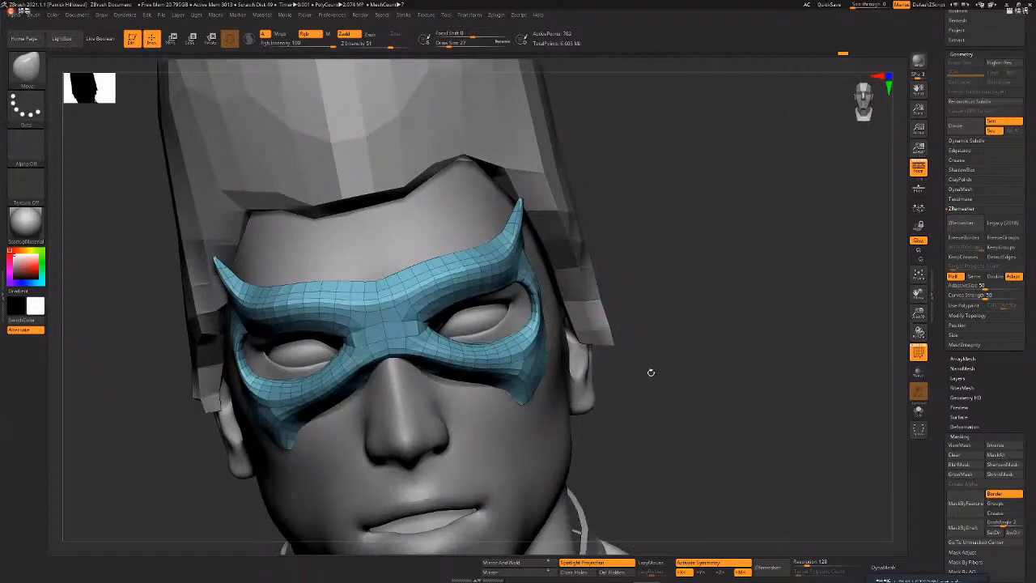
mouse_move(655, 362)
mouse_down()
mouse_move(571, 386)
mouse_move(558, 380)
mouse_up()
key(space)
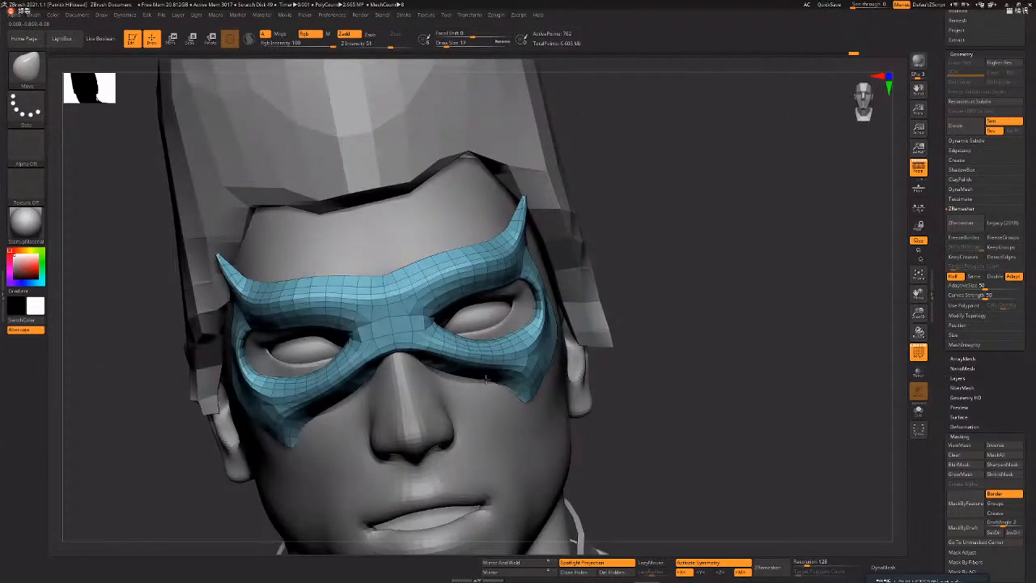
drag(486, 380, 663, 286)
drag(397, 398, 860, 443)
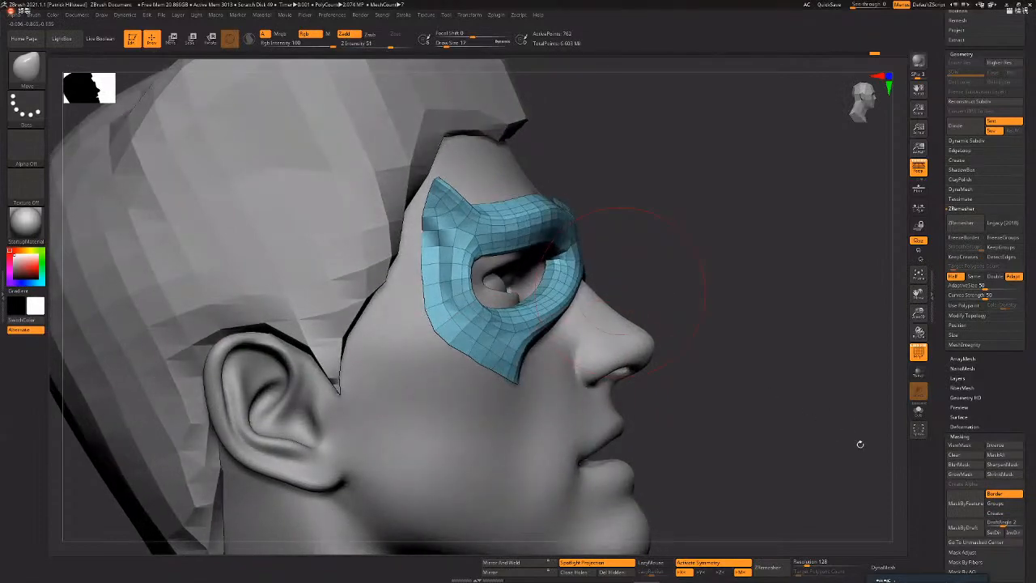
mouse_move(937, 420)
mouse_down()
mouse_move(993, 357)
mouse_move(1011, 293)
mouse_move(790, 268)
mouse_up()
- Mask the eye mask by its border feature and invert the masking so only the border stays editable
key(shift+f)
key(shift+f)
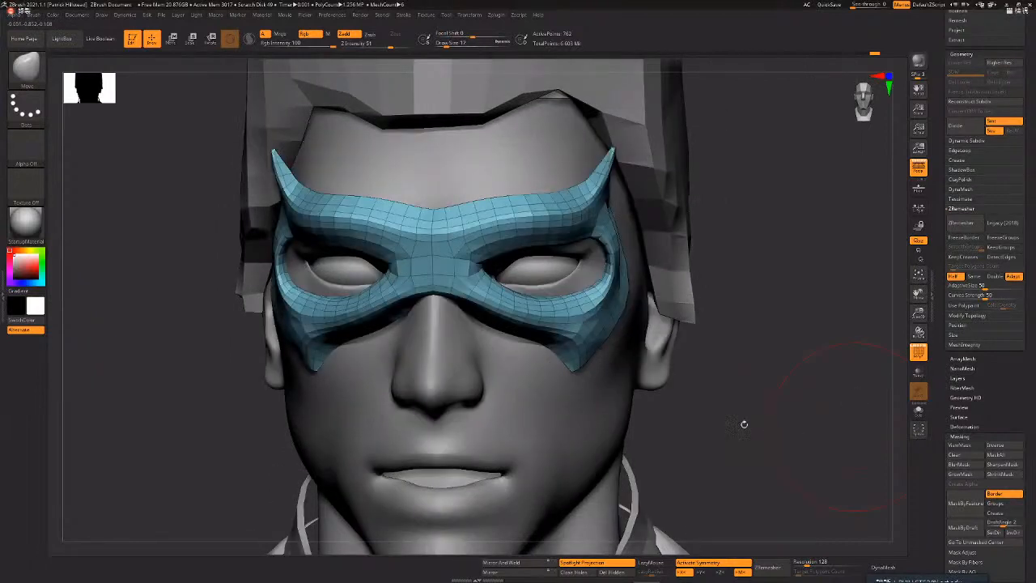
drag(955, 502, 955, 321)
key(ctrl+i)
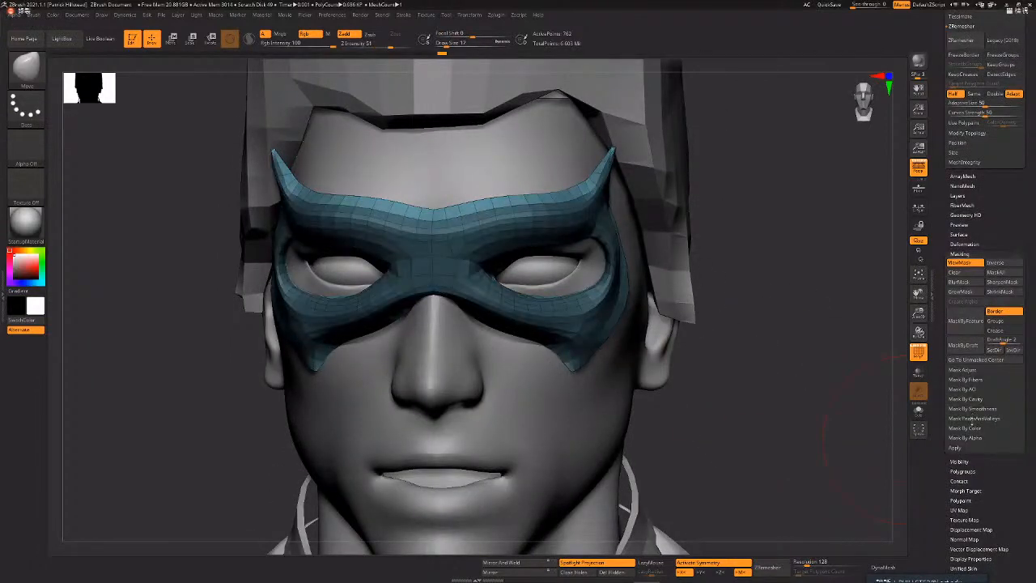
- Smooth the unmasked border of the eye mask with the Polish By Features deformation
drag(972, 472, 971, 420)
click(977, 420)
drag(971, 476, 967, 366)
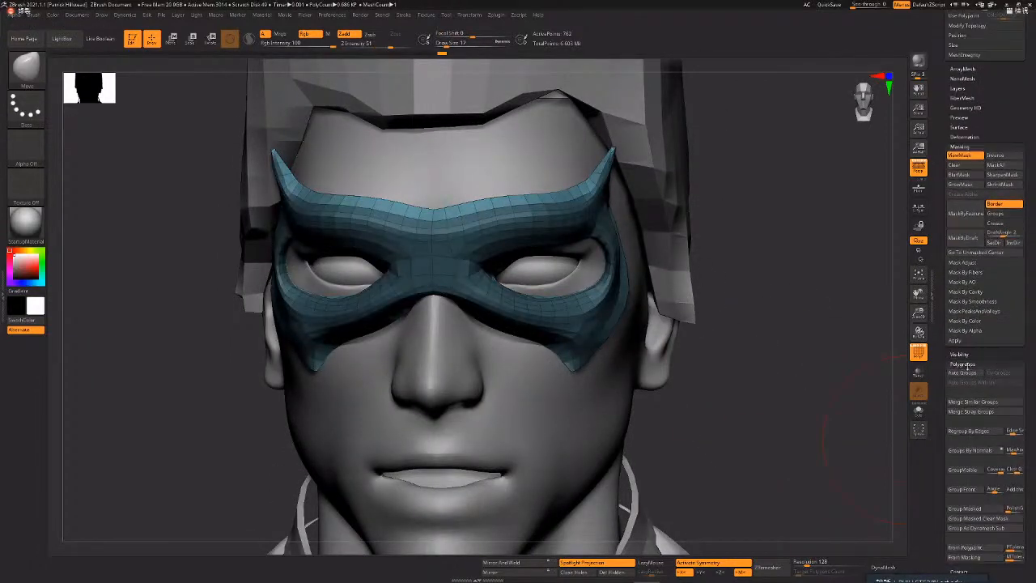
click(971, 363)
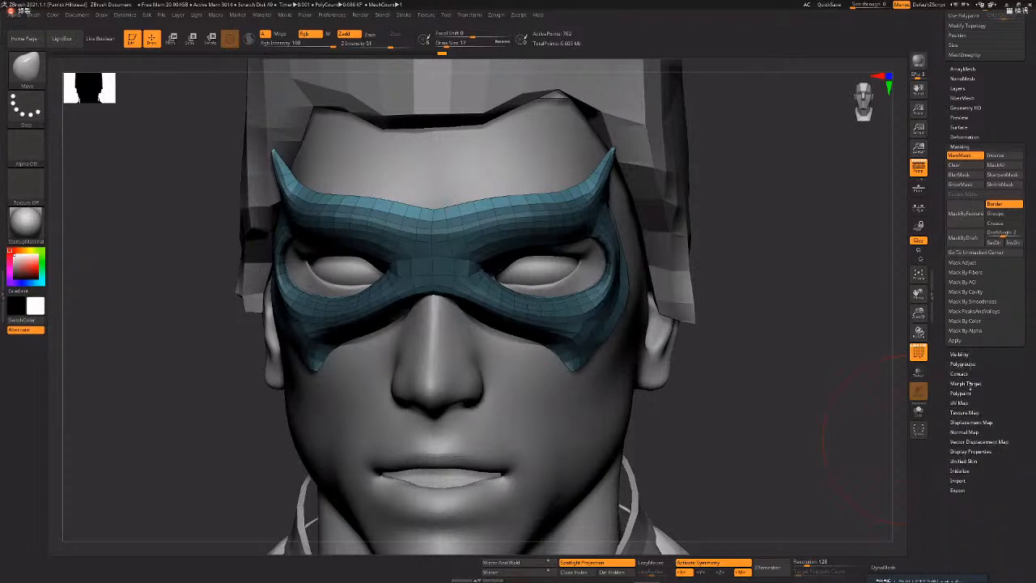
drag(1009, 422, 1006, 414)
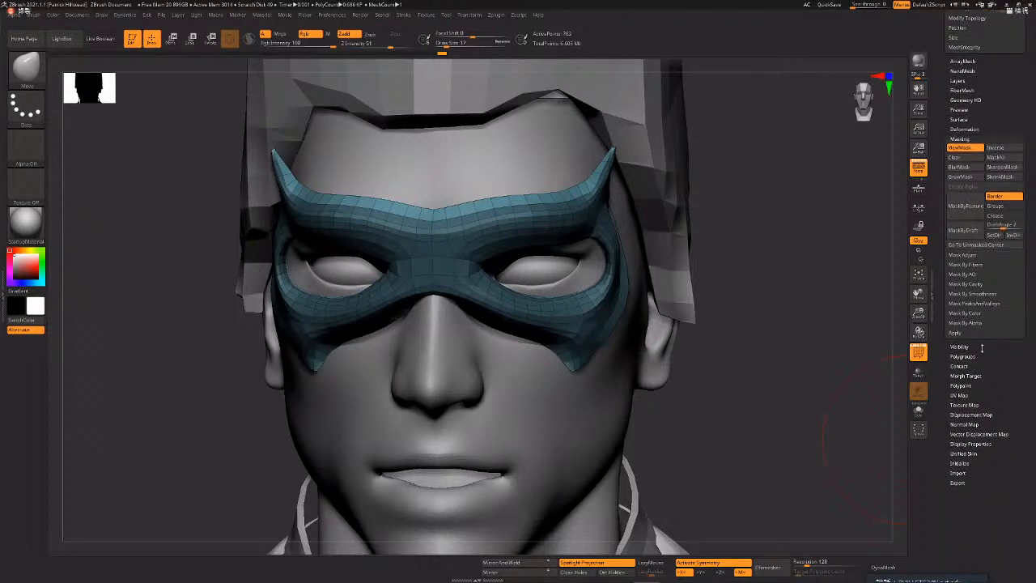
drag(992, 117, 988, 135)
click(972, 147)
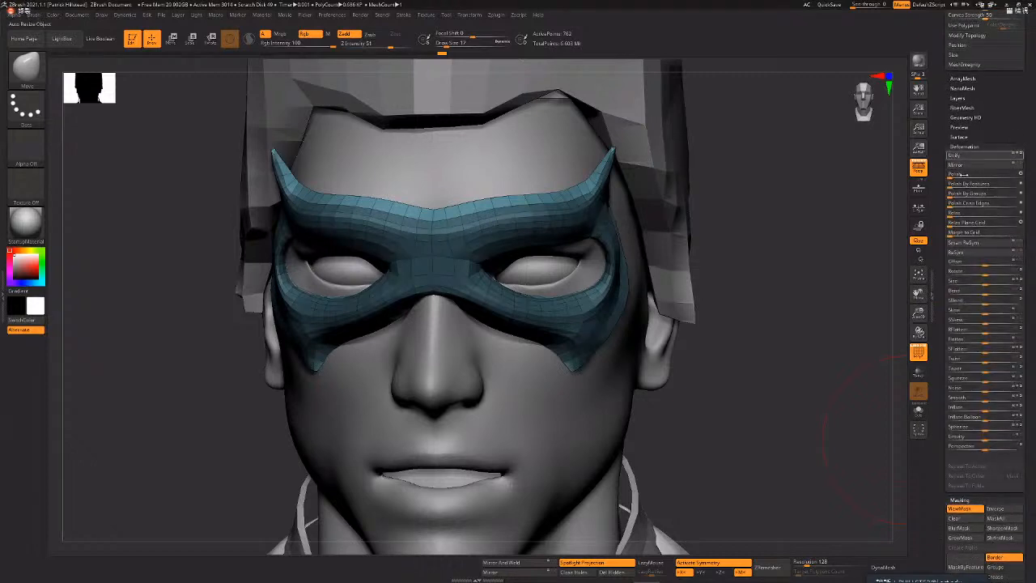
click(964, 184)
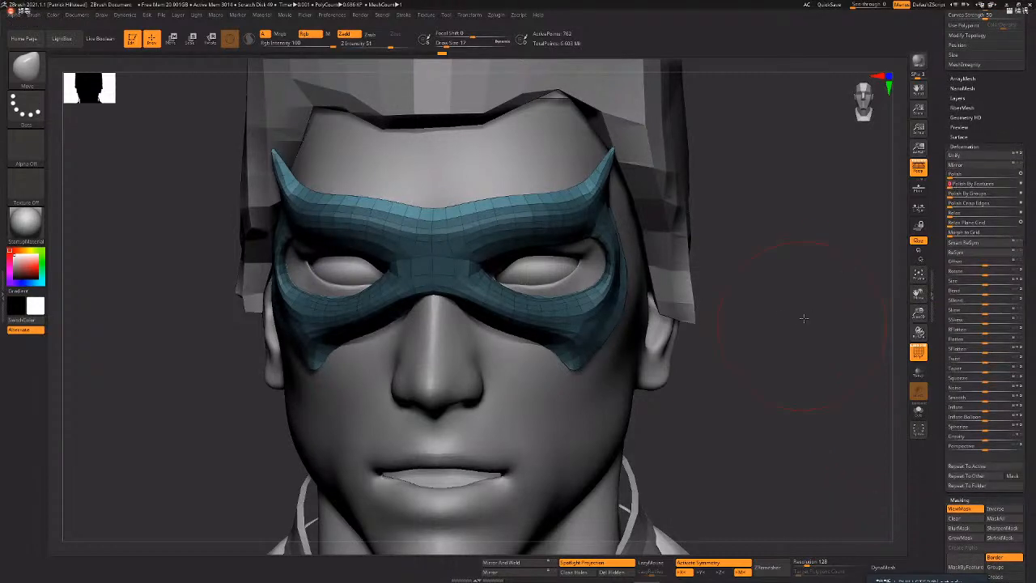
- Clear the masking on the eye mask and open the EdgeLoop geometry settings
right_drag(614, 317, 201, 454)
ctrl+drag(201, 453, 324, 461)
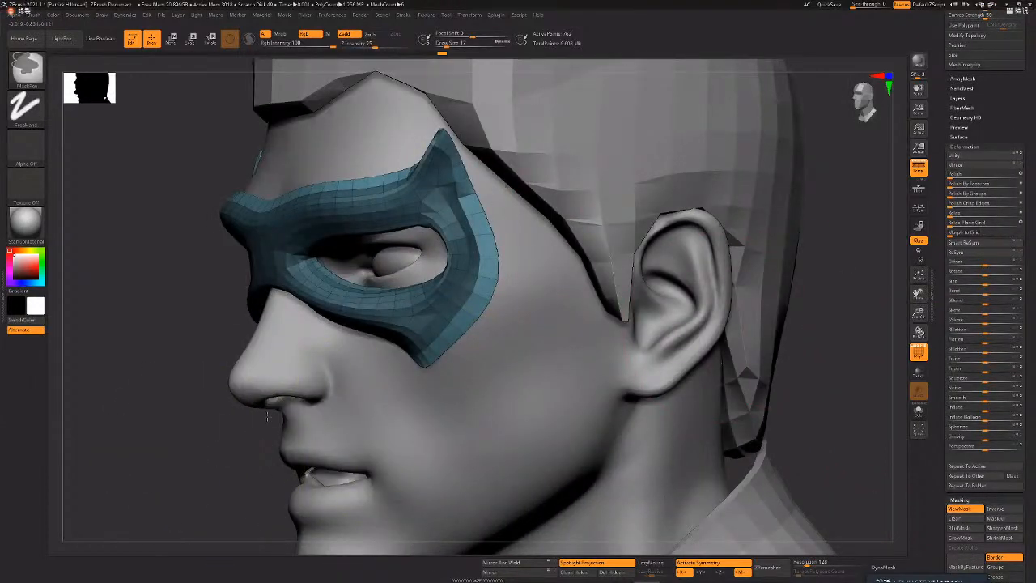
right_drag(404, 453, 858, 279)
drag(979, 138, 978, 168)
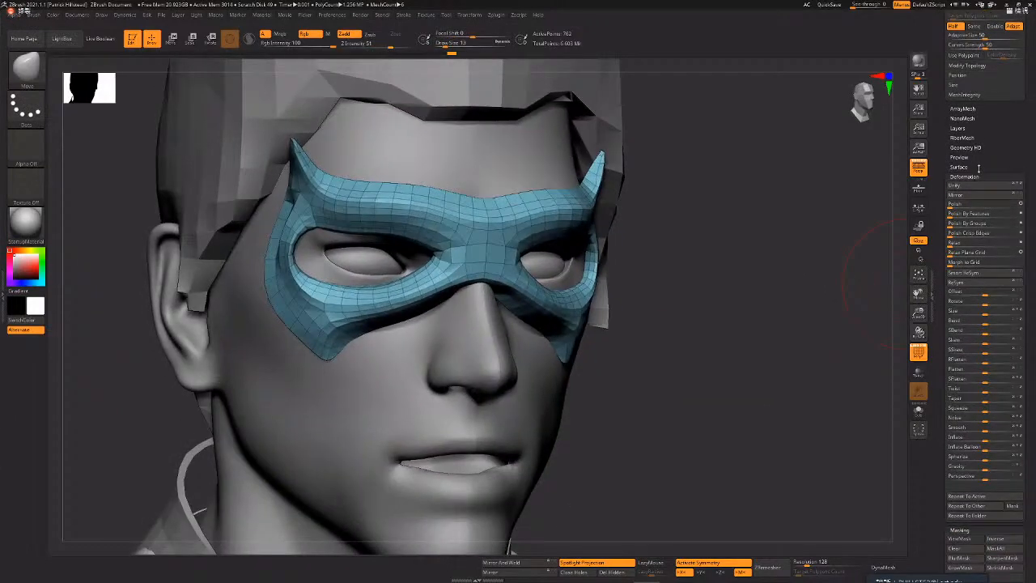
click(964, 176)
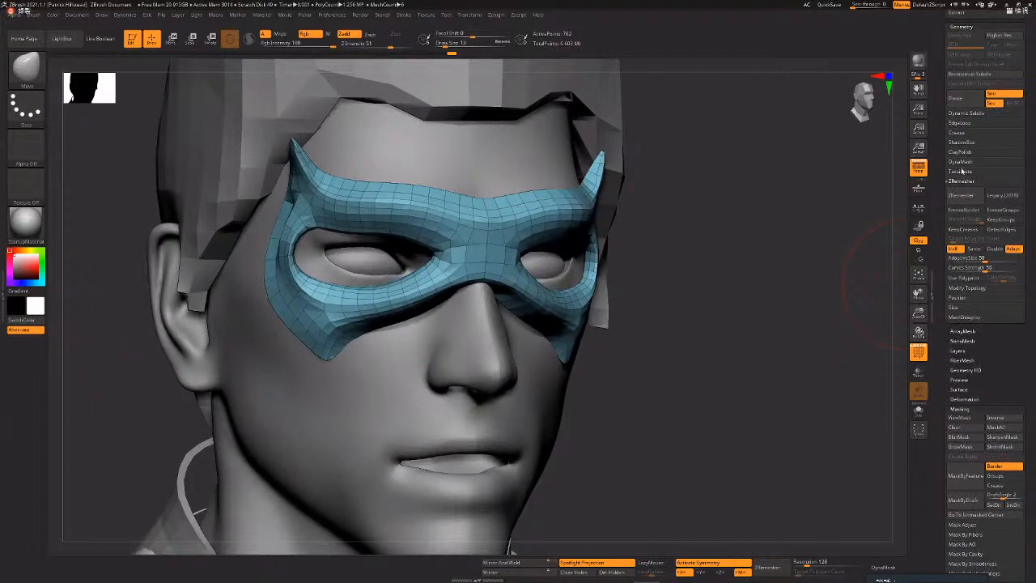
click(960, 123)
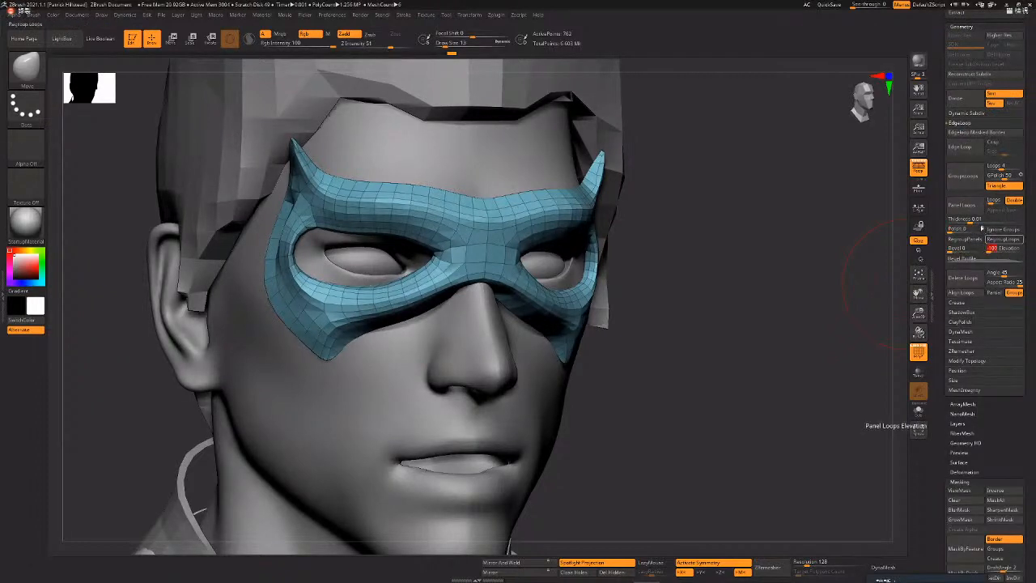
- Try Panel Loops on the eye mask with a thickness of 0.01726 and with another thickness, undoing each attempt
drag(971, 218, 983, 219)
click(961, 205)
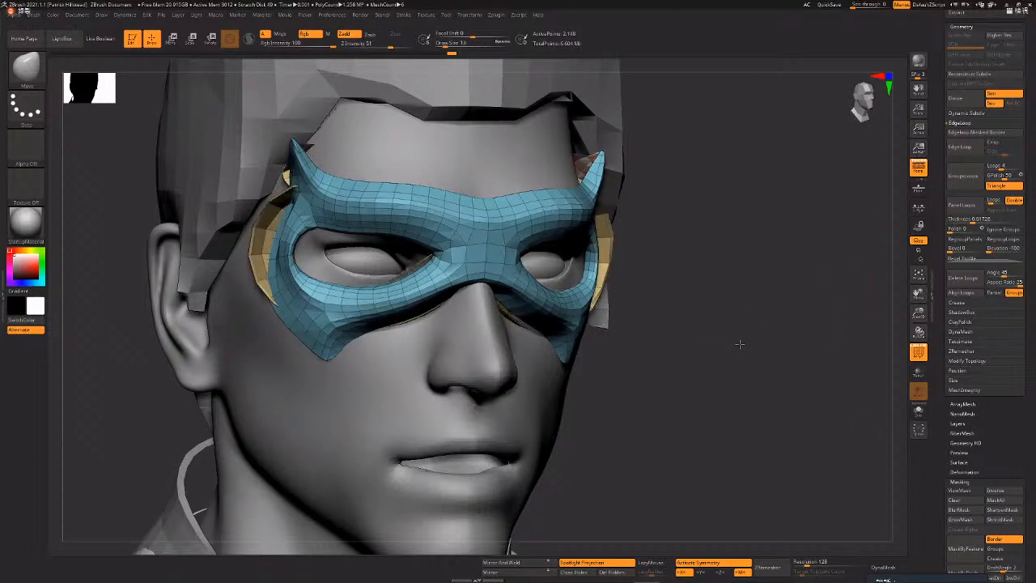
drag(739, 344, 753, 320)
key(ctrl+z)
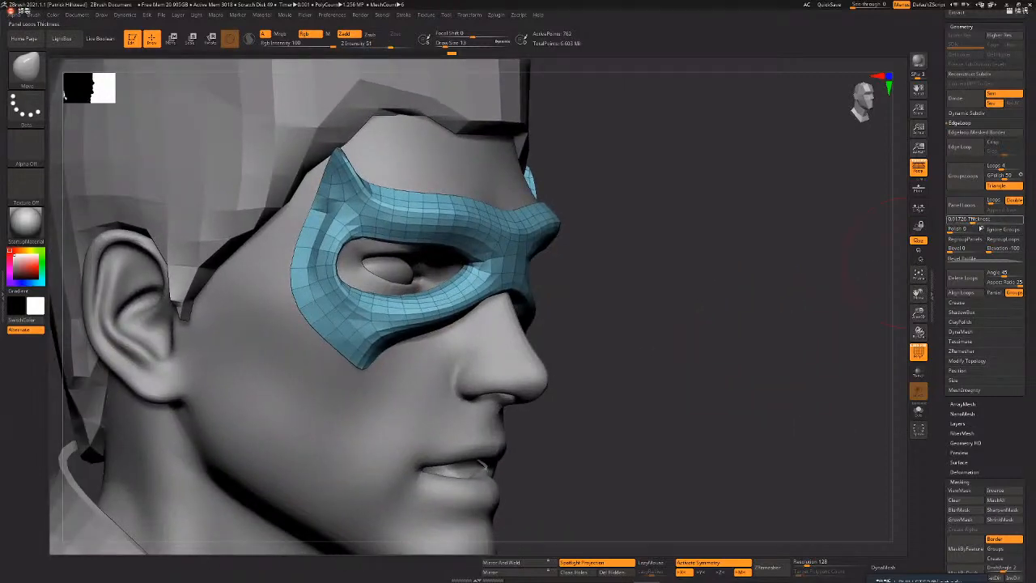
drag(980, 218, 994, 219)
click(961, 205)
drag(726, 284, 650, 261)
key(ctrl+z)
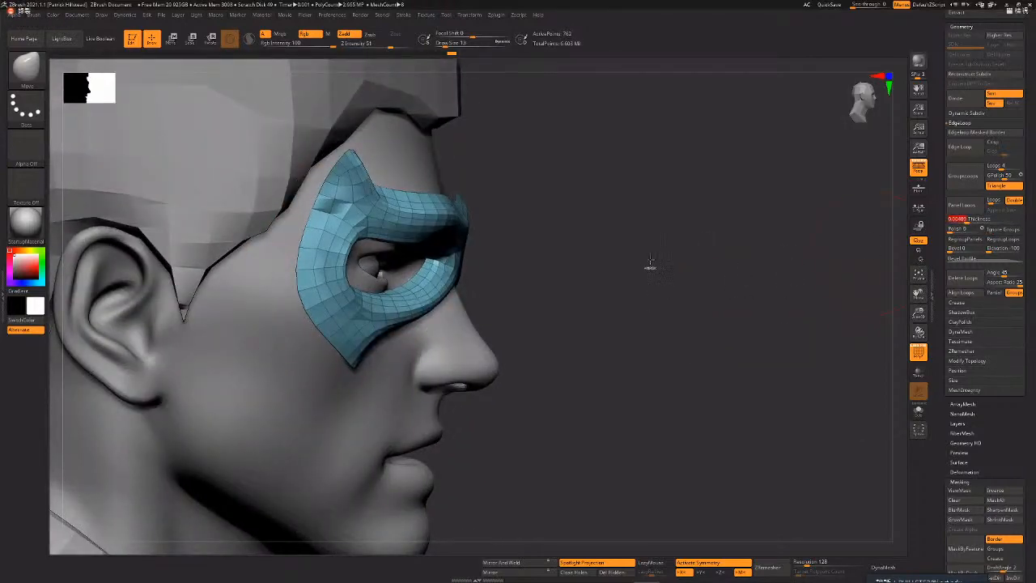
- Thicken the eye mask with Panel Loops at a thickness of about 0.004 and inspect it in Solo mode and from the front
key(Return)
click(962, 205)
drag(720, 303, 942, 322)
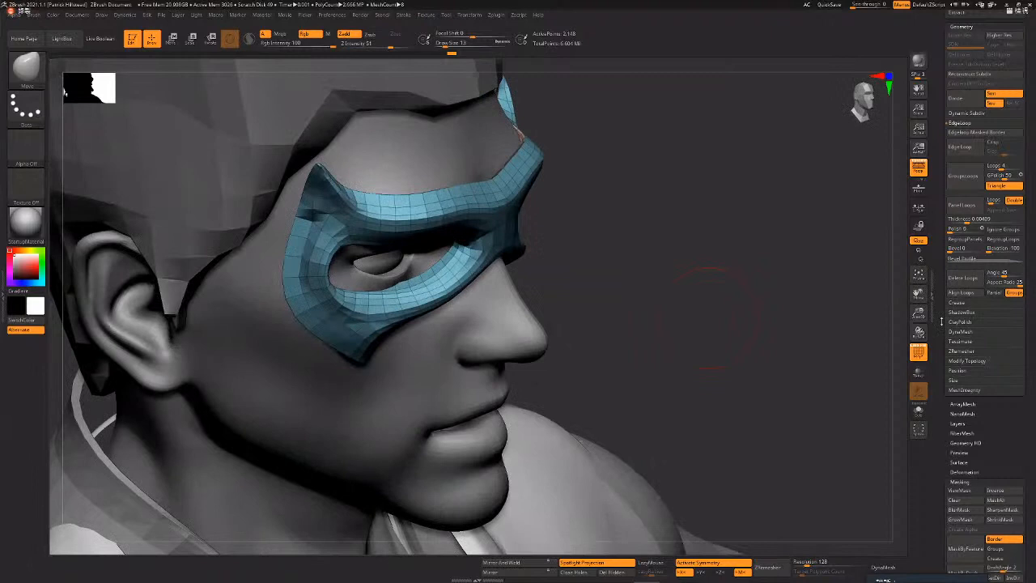
click(919, 408)
drag(699, 354, 866, 380)
click(918, 409)
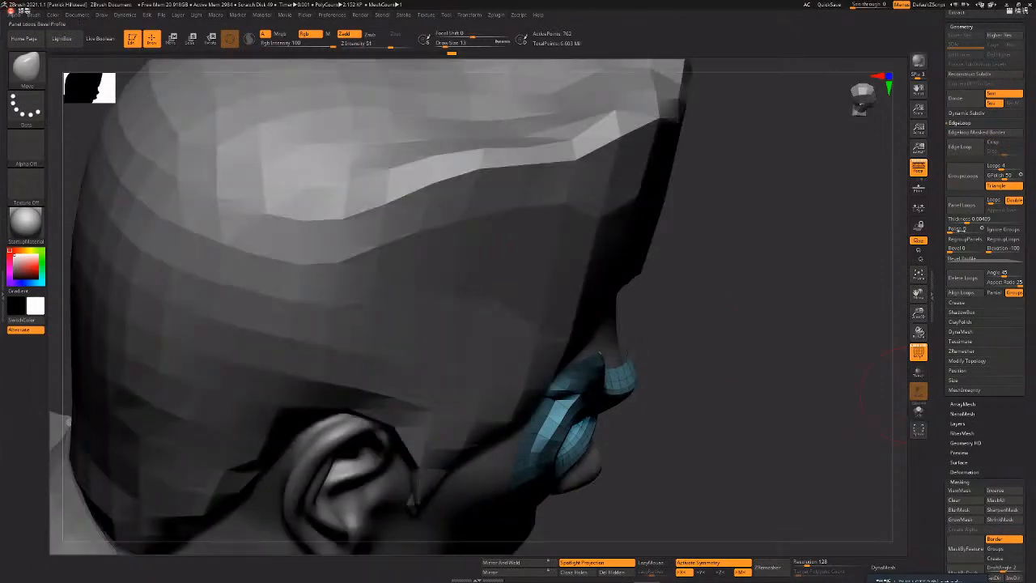
drag(779, 371, 930, 441)
key(shift+f)
alt+drag(875, 501, 792, 411)
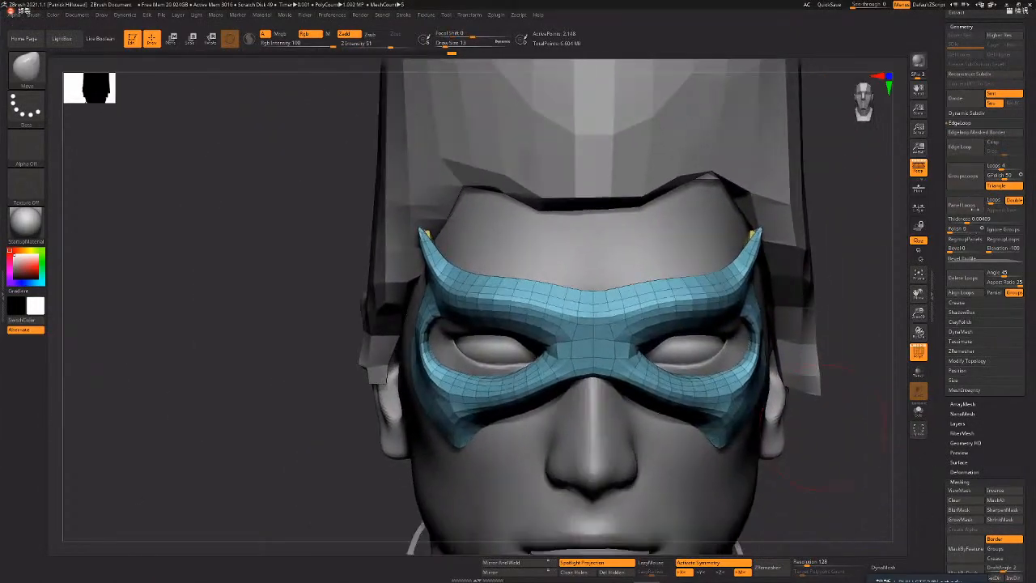
- Divide the eye mask up to subdivision level 4, step back down to level 1 and turn off the wireframe display
click(957, 303)
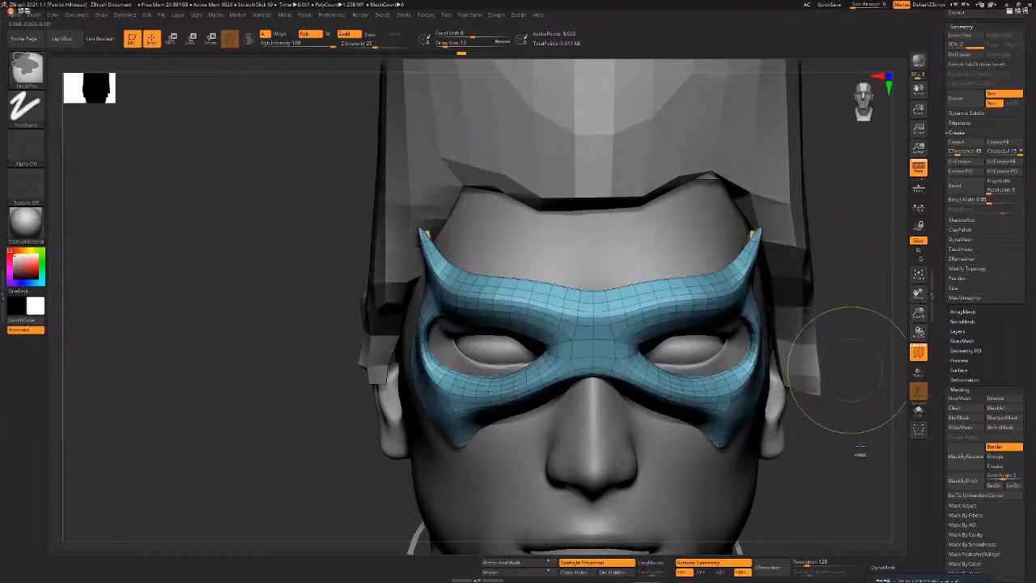
drag(841, 377, 749, 267)
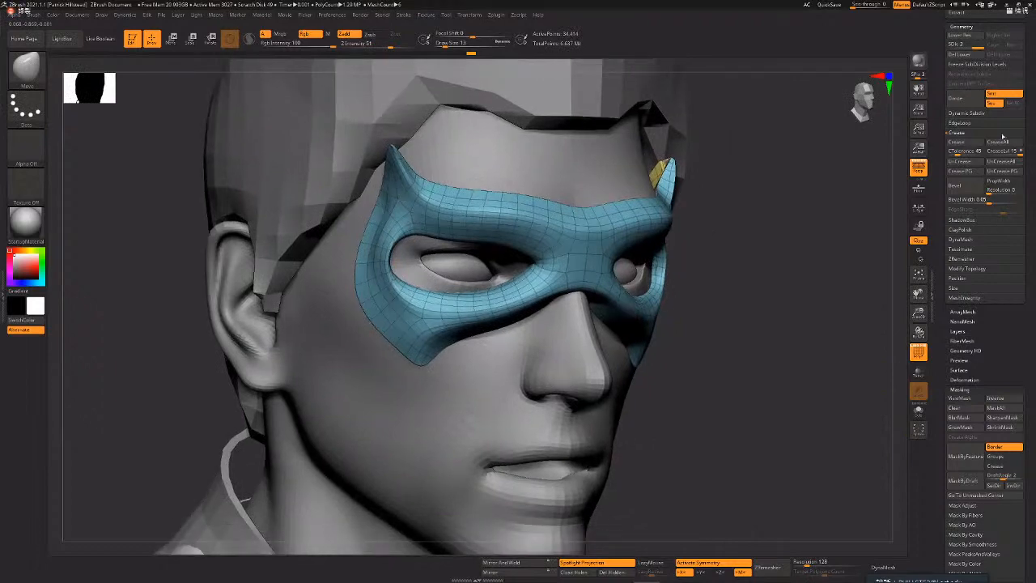
key(ctrl+d)
drag(738, 361, 825, 326)
mouse_move(680, 149)
mouse_down()
mouse_move(704, 180)
mouse_move(733, 171)
mouse_move(708, 142)
mouse_move(665, 136)
mouse_move(670, 144)
mouse_up()
key(shift+d)
key(shift+d)
key(shift+d)
key(shift+f)
- Reshape the pointed upper tips of the eye mask with the Move brush, adjusting its size between strokes
key(b)
key(m)
key(v)
key(space)
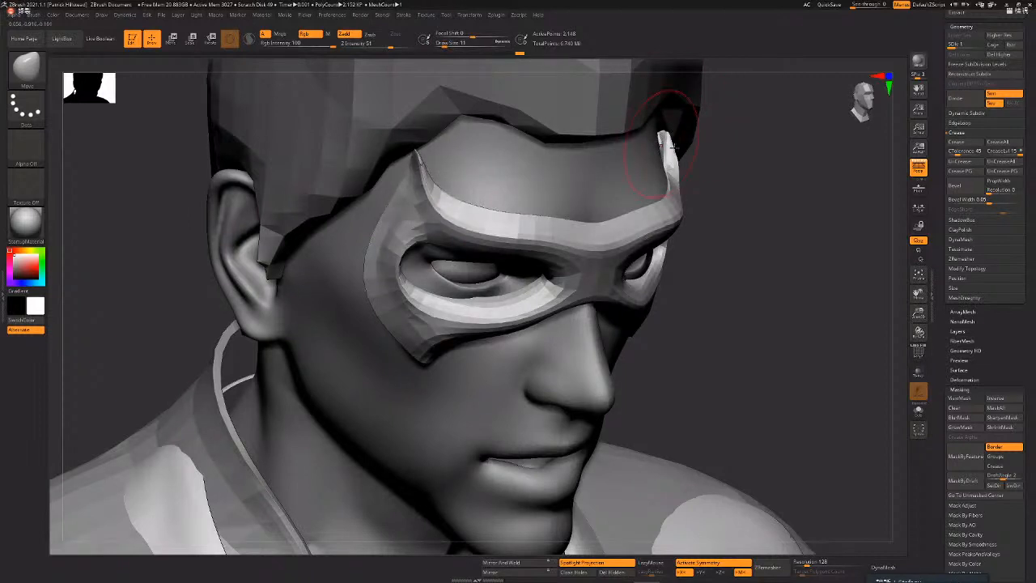
drag(716, 168, 537, 186)
key(space)
drag(712, 169, 688, 146)
key(space)
- Select the head and body subtool and isolate it in Solo mode with the eye area in view
alt+click(531, 378)
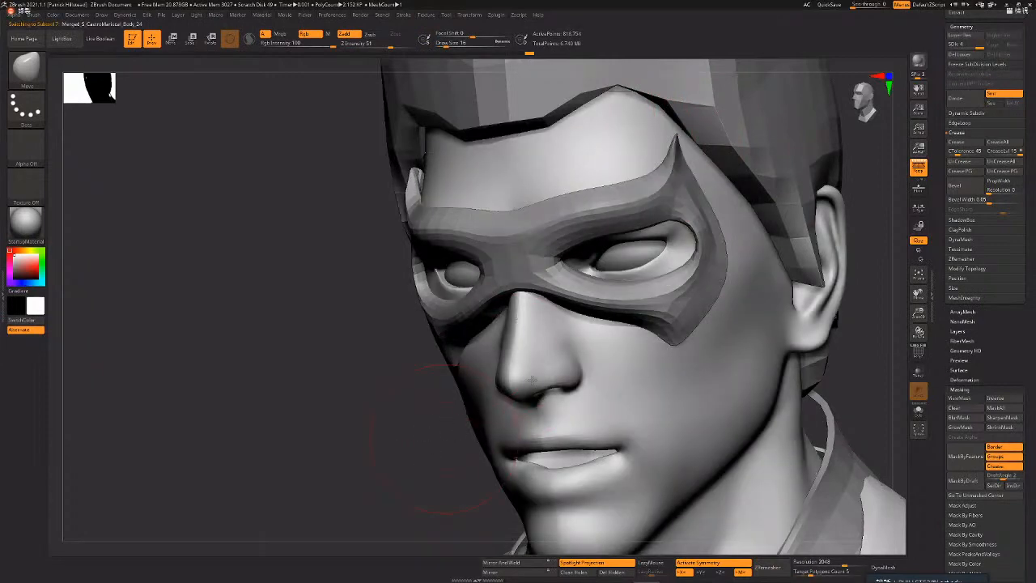
mouse_move(512, 348)
right_down()
mouse_move(558, 333)
mouse_move(621, 363)
mouse_move(650, 364)
mouse_move(684, 345)
right_up()
mouse_move(744, 376)
right_down()
mouse_move(922, 445)
mouse_move(952, 429)
mouse_move(971, 391)
right_up()
right_drag(783, 306, 703, 252)
alt+right_drag(703, 253, 816, 391)
key(alt+s)
right_drag(489, 221, 475, 241)
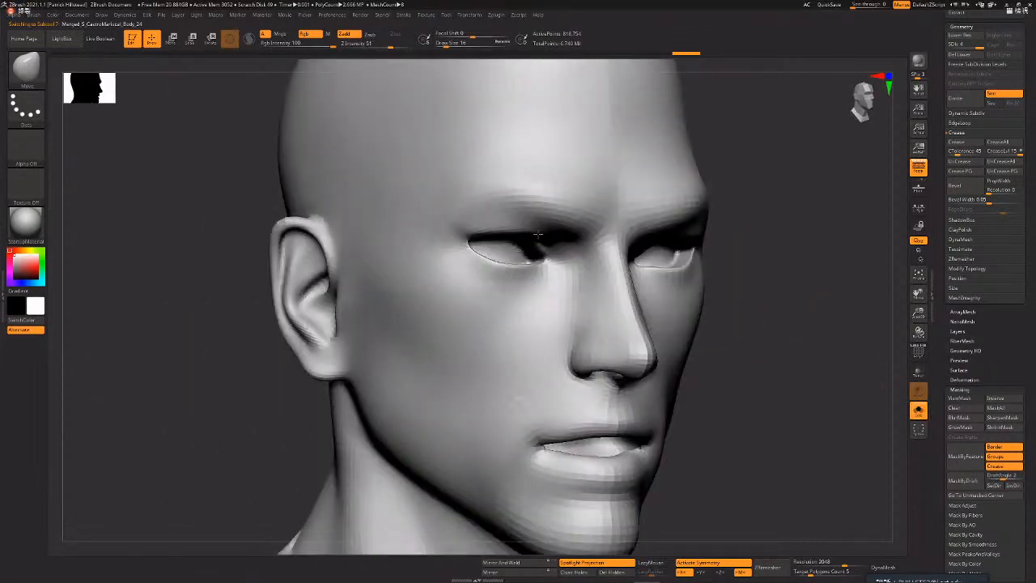
- Switch to the DamStandard brush at draw size 7 and carve a crease below the lower eyelids
key(b)
mouse_move(538, 234)
right_down()
mouse_move(522, 239)
mouse_move(530, 214)
right_up()
key(d)
key(s)
key(space)
drag(496, 221, 490, 221)
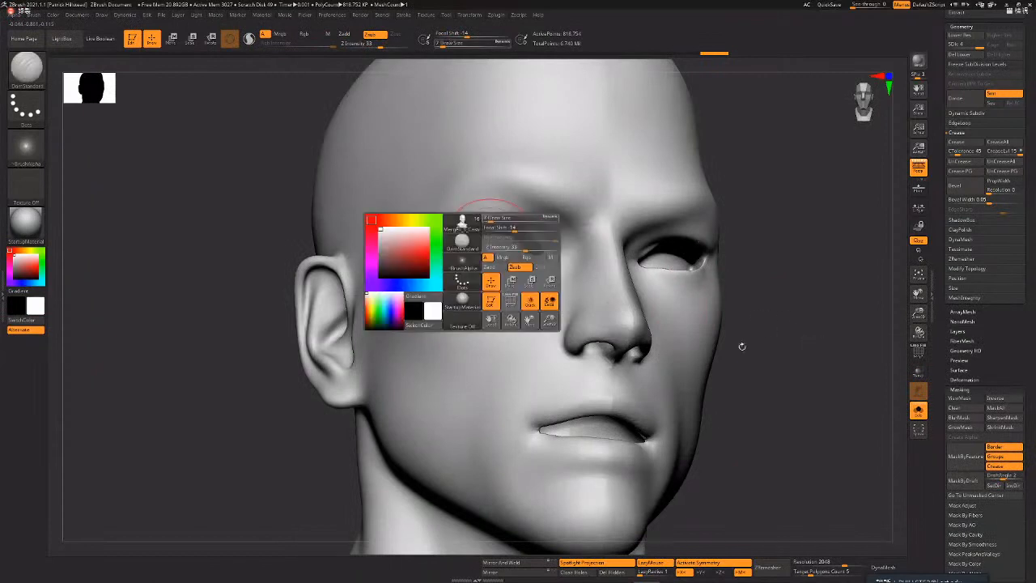
right_drag(470, 231, 548, 260)
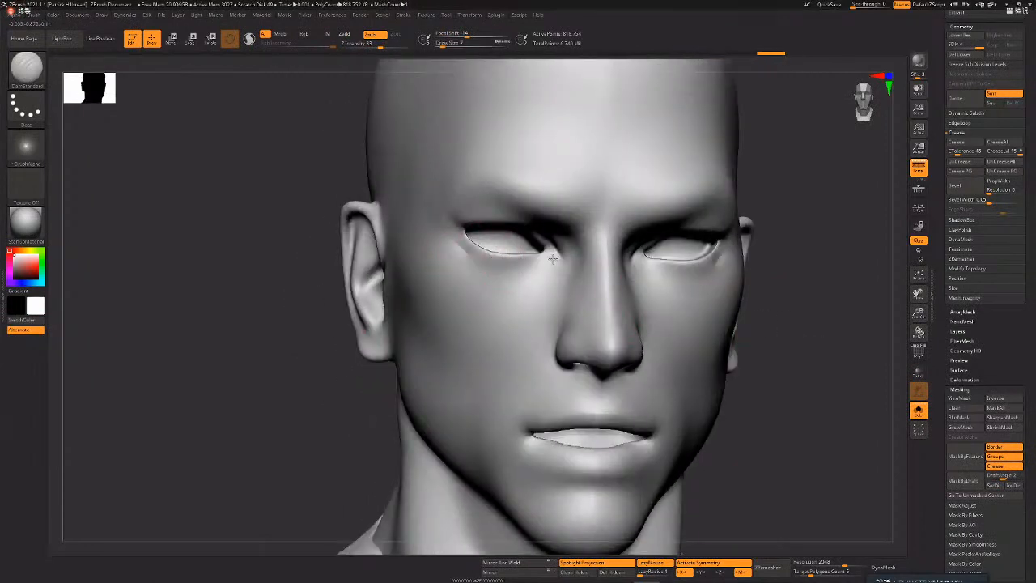
right_drag(597, 296, 500, 290)
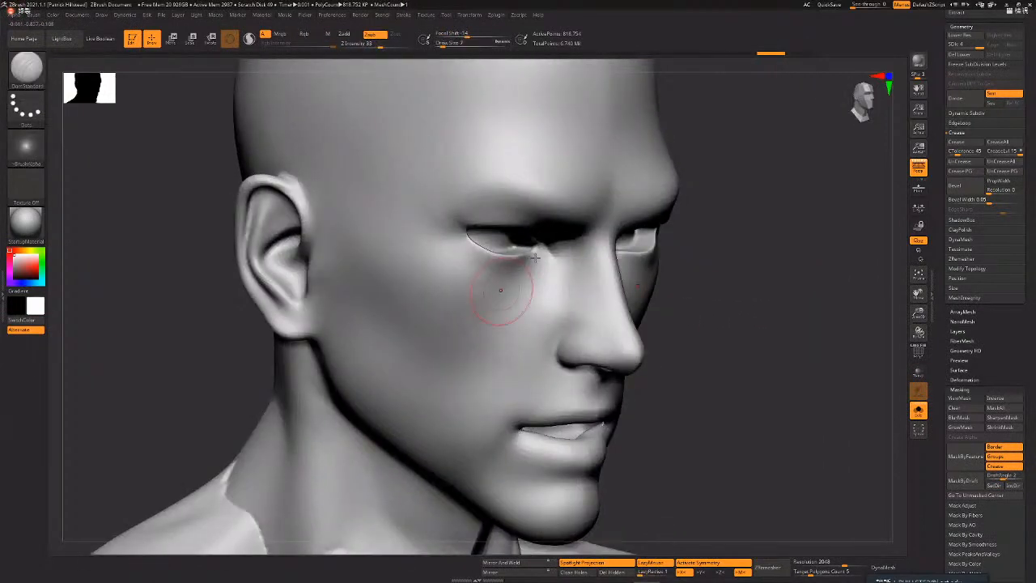
mouse_move(463, 249)
mouse_down()
mouse_move(530, 266)
mouse_move(483, 263)
mouse_move(484, 252)
mouse_move(523, 259)
mouse_move(484, 251)
mouse_up()
- Carve a diagonal under-eye crease from the inner eye corner outward across the upper cheek
shift+drag(756, 300, 723, 275)
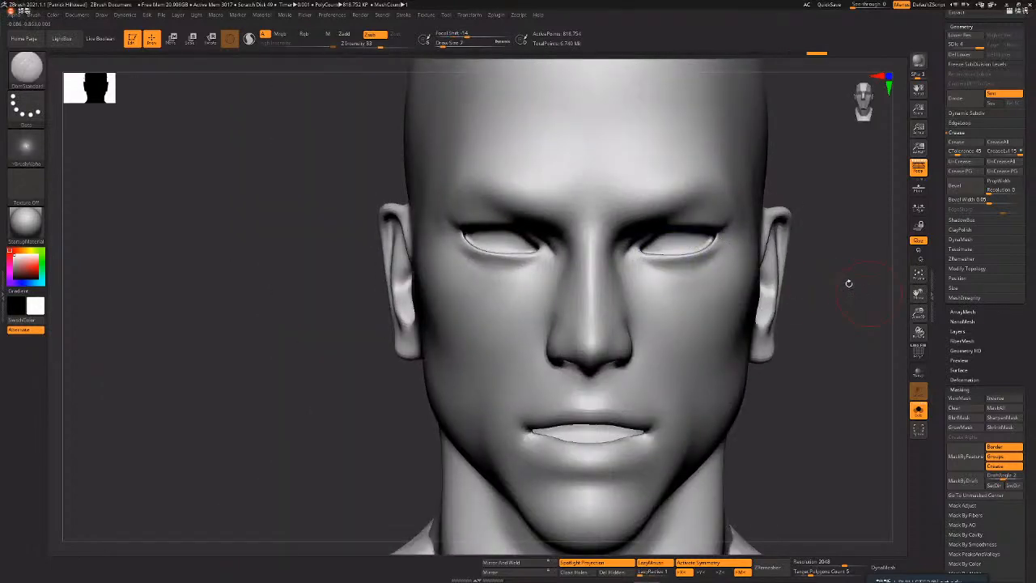
mouse_move(842, 266)
alt+mouse_down()
mouse_move(797, 289)
mouse_move(805, 318)
mouse_move(749, 314)
alt+mouse_up()
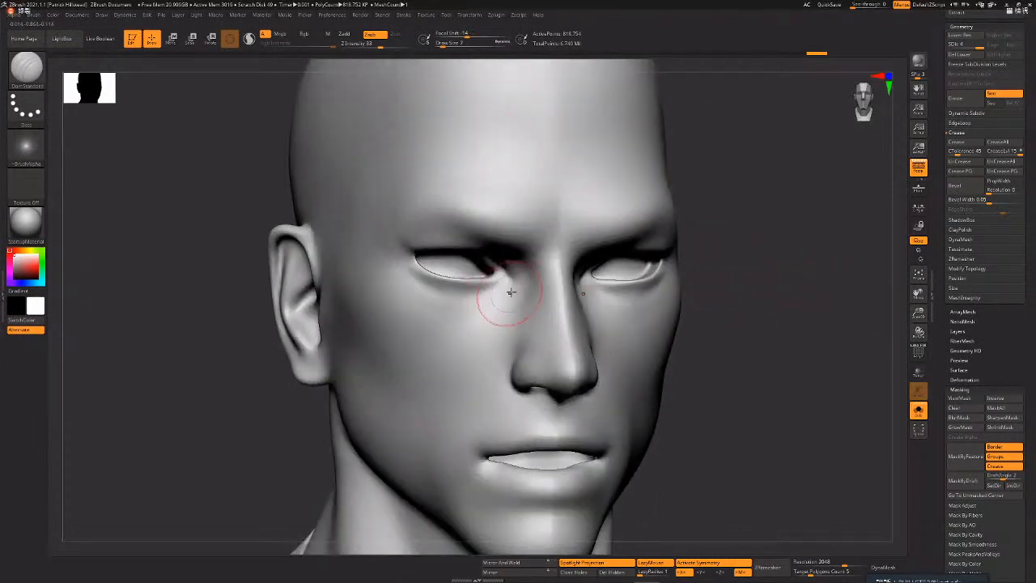
drag(493, 296, 433, 314)
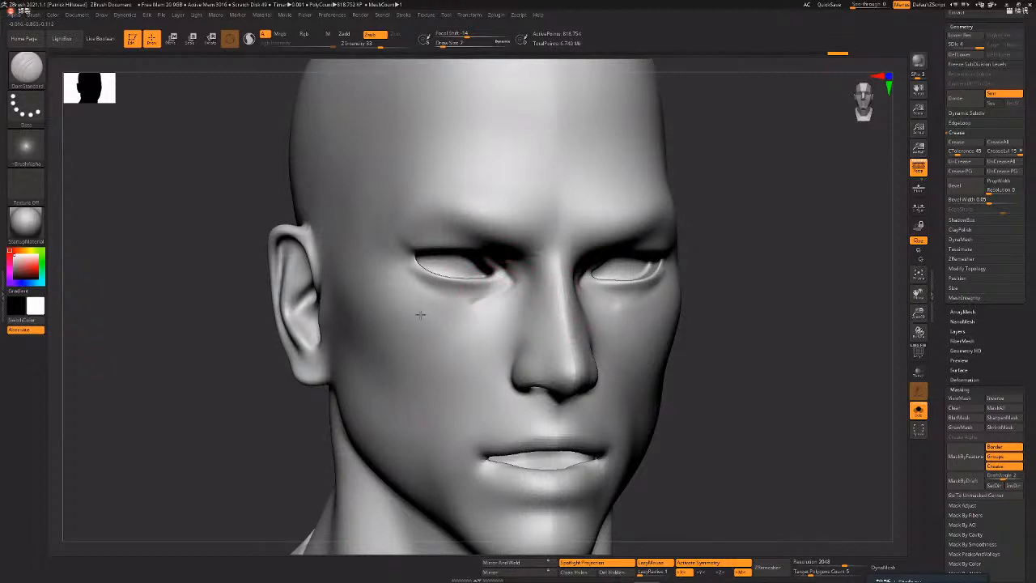
- Soften the under-eye crease and layer ClayBuildup strokes at draw size 14 across the upper cheek below the eye
shift+drag(503, 292, 450, 325)
drag(688, 364, 592, 350)
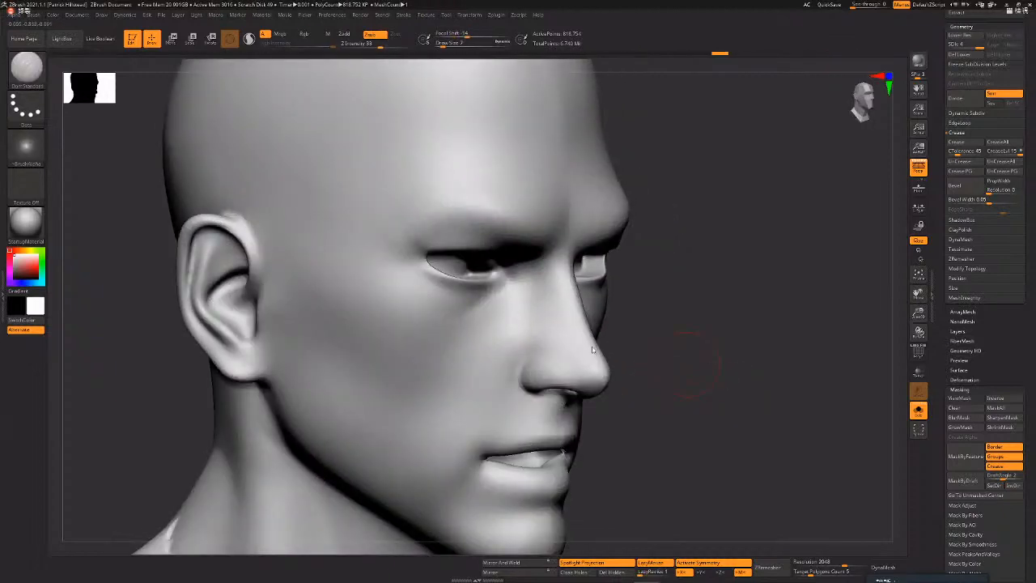
key(b)
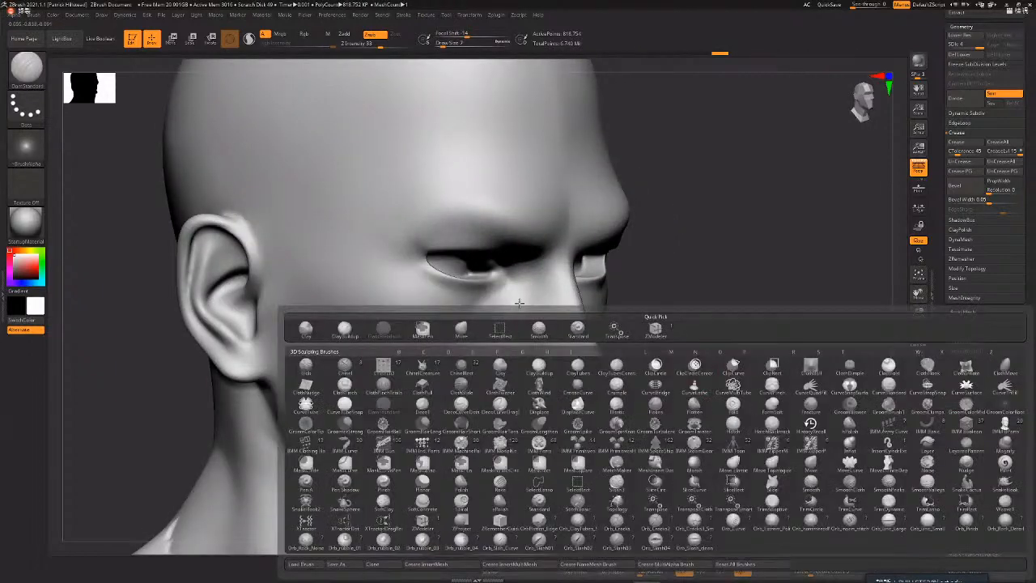
key(c)
key(b)
key(space)
key(space)
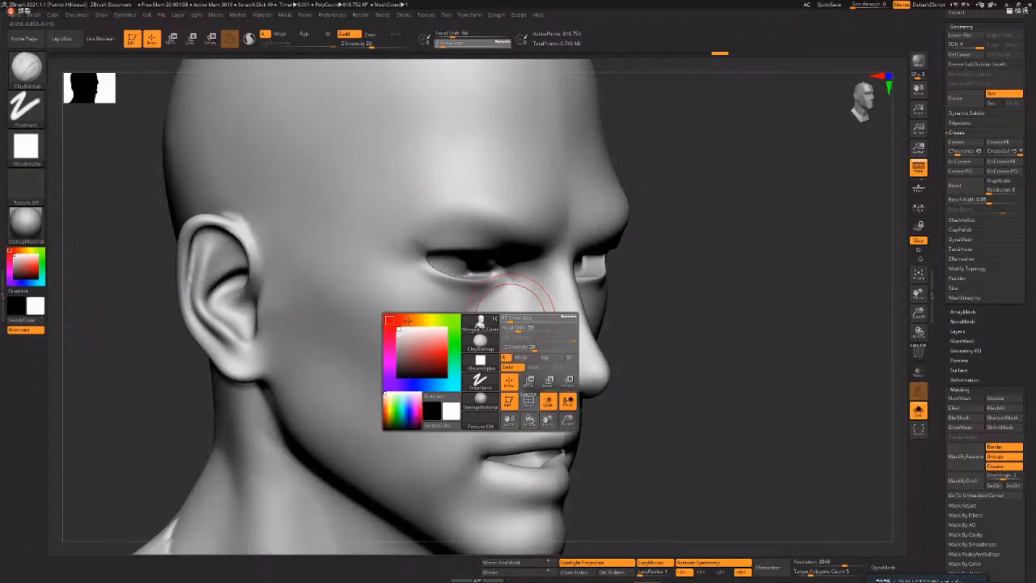
drag(510, 318, 484, 348)
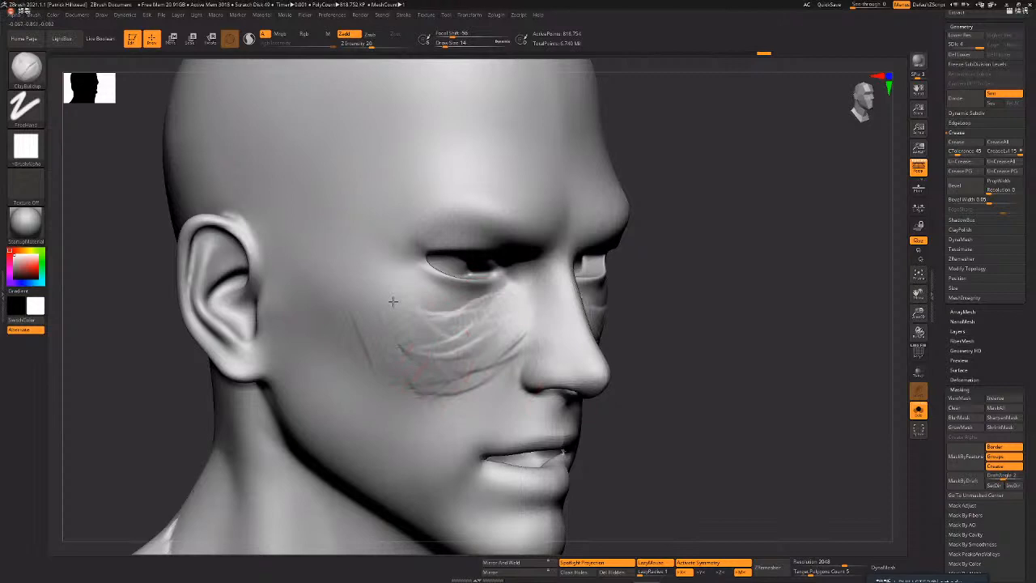
- Sculpt the cheek plane with crossing ClayBuildup strokes from the cheekbone down toward the corner of the mouth
drag(387, 384, 373, 340)
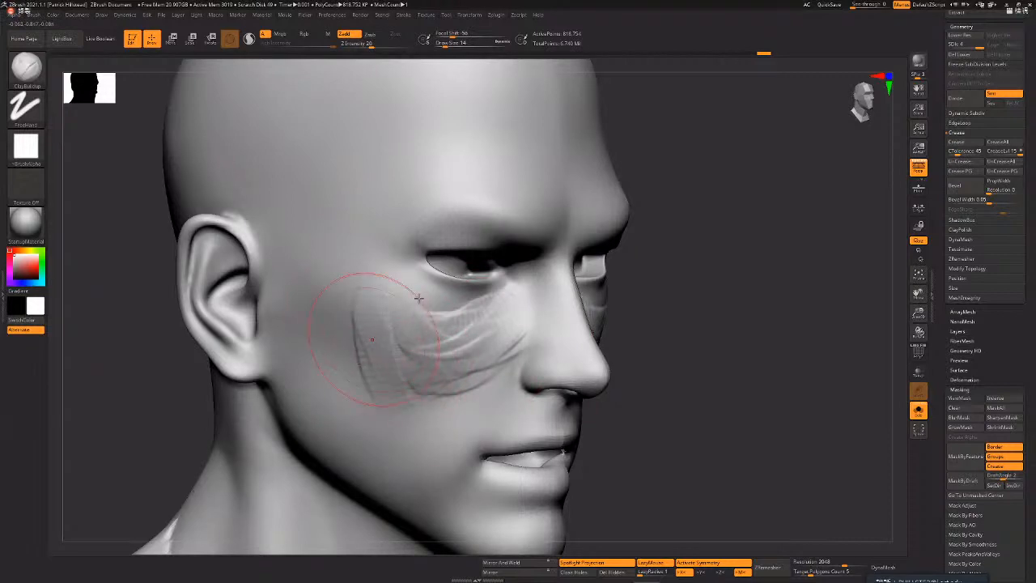
drag(334, 302, 347, 398)
mouse_move(372, 322)
mouse_down()
mouse_move(411, 368)
mouse_move(458, 335)
mouse_move(455, 419)
mouse_up()
drag(399, 356, 415, 421)
drag(485, 361, 437, 417)
drag(391, 327, 421, 404)
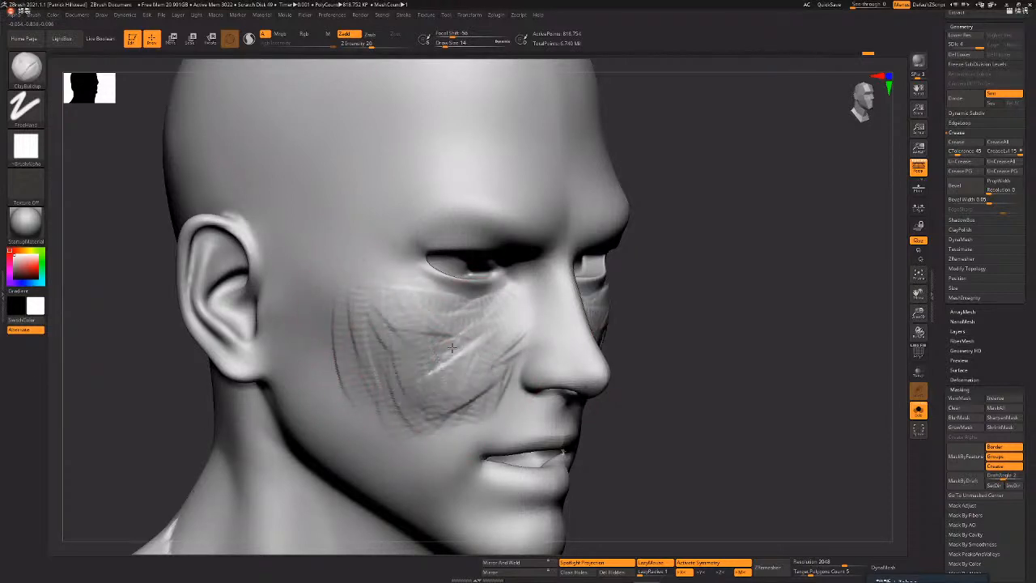
drag(412, 340, 434, 380)
- Smooth the rough strokes on both cheeks until they blend into the cheekbone and jaw
mouse_move(674, 375)
mouse_down()
mouse_move(501, 327)
mouse_move(451, 391)
mouse_move(453, 344)
mouse_up()
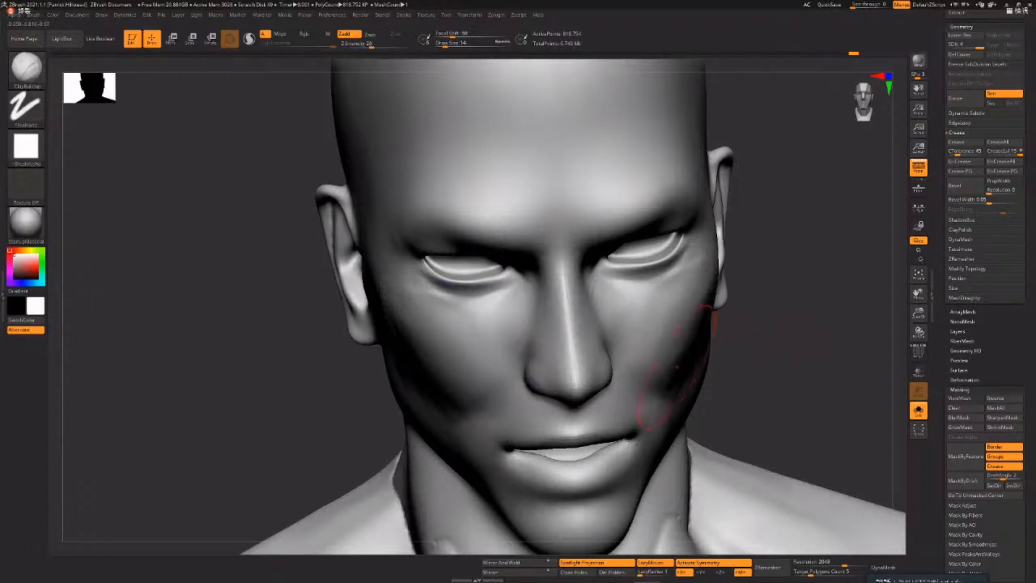
alt+right_drag(670, 377, 615, 392)
mouse_move(862, 373)
mouse_down()
mouse_move(812, 339)
mouse_move(769, 346)
mouse_up()
shift+drag(659, 370, 645, 380)
shift+drag(688, 319, 676, 364)
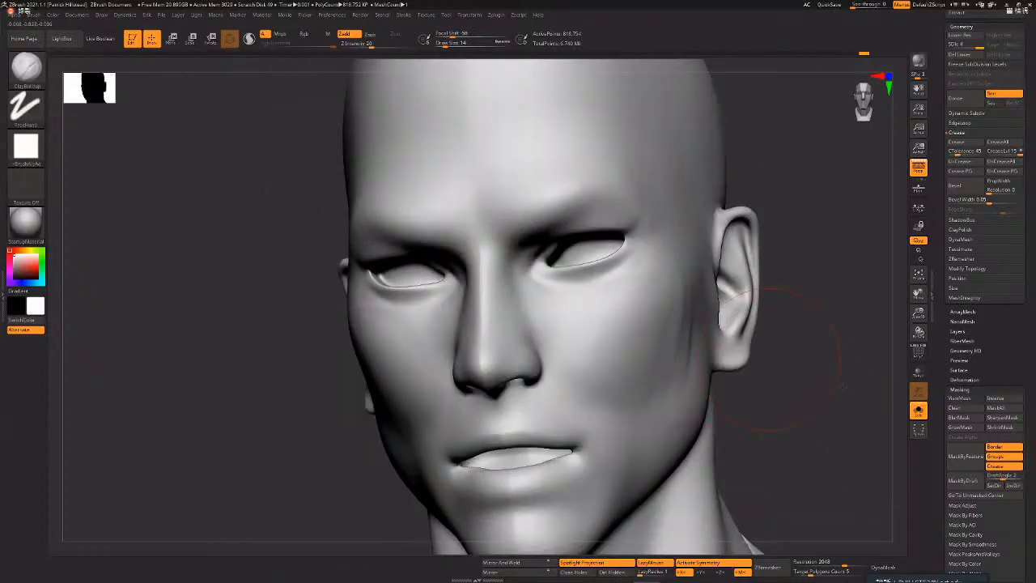
mouse_move(832, 400)
mouse_down()
mouse_move(814, 348)
mouse_move(821, 335)
mouse_move(788, 347)
mouse_move(818, 330)
mouse_up()
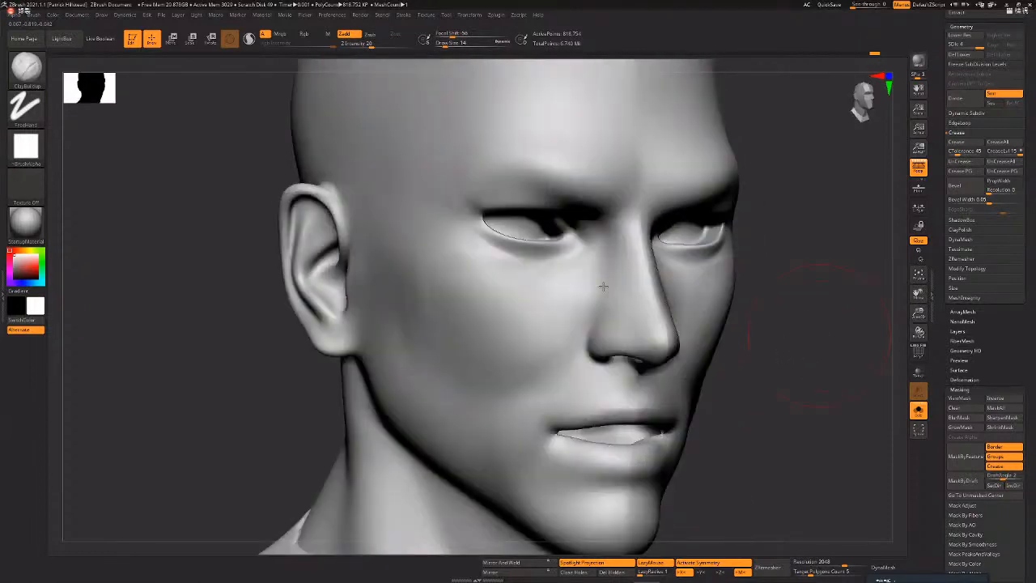
shift+drag(520, 361, 535, 384)
drag(817, 332, 810, 340)
mouse_move(773, 444)
alt+mouse_down()
mouse_move(740, 459)
mouse_move(731, 424)
alt+mouse_up()
shift+drag(479, 341, 527, 467)
- Exit Solo mode to bring back the mask, hair and clothing, and check the face from the front
mouse_move(814, 352)
mouse_down()
mouse_move(743, 327)
mouse_move(765, 381)
mouse_move(730, 364)
mouse_up()
mouse_move(773, 328)
alt+mouse_down()
mouse_move(749, 407)
mouse_move(773, 368)
mouse_move(766, 361)
alt+mouse_up()
click(919, 411)
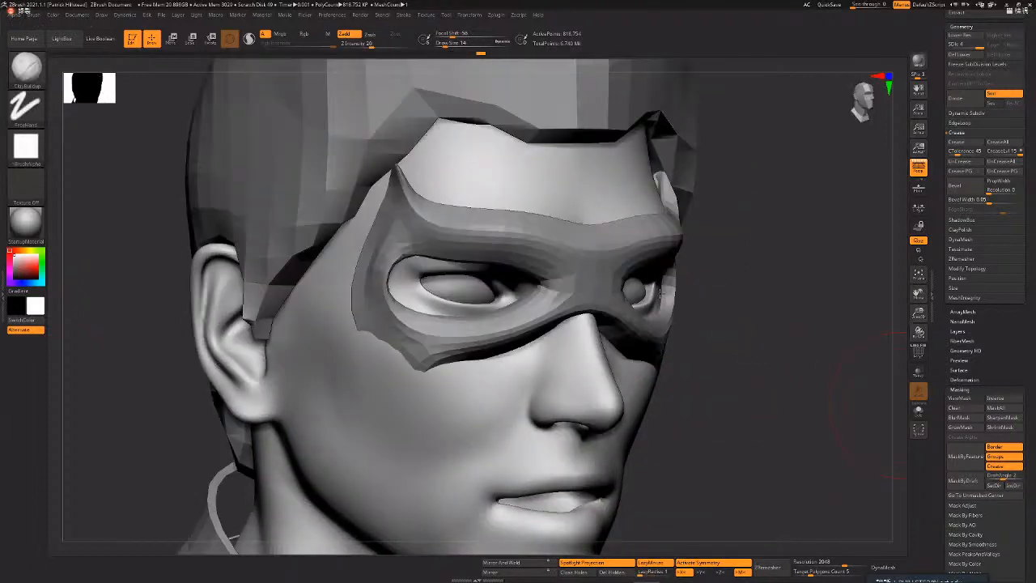
alt+drag(846, 411, 836, 369)
drag(678, 286, 690, 284)
drag(327, 442, 645, 370)
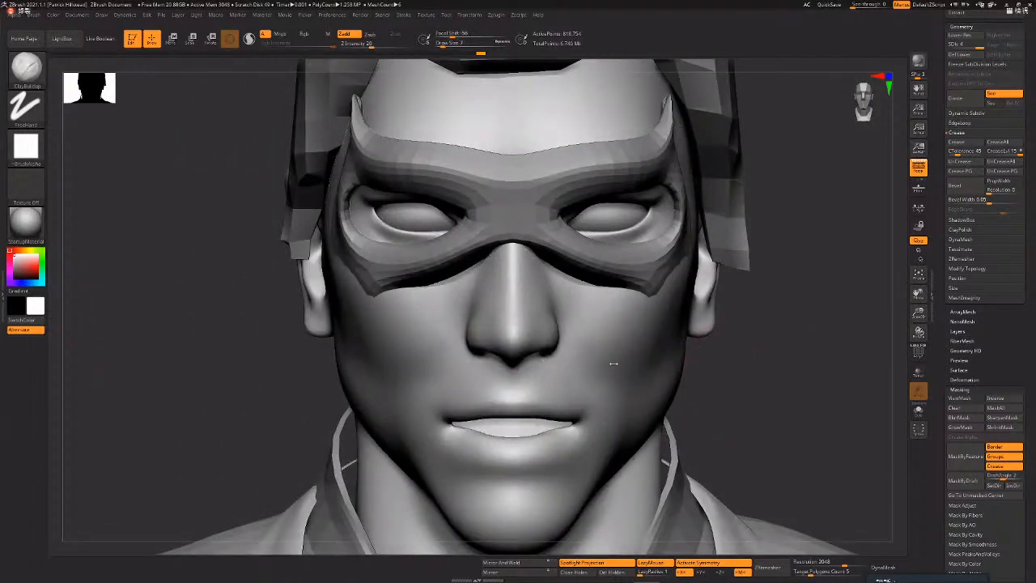
- Make the head the active subtool and carve the creases around the nostril wings with the DamStandard brush
alt+click(652, 278)
drag(725, 327, 858, 324)
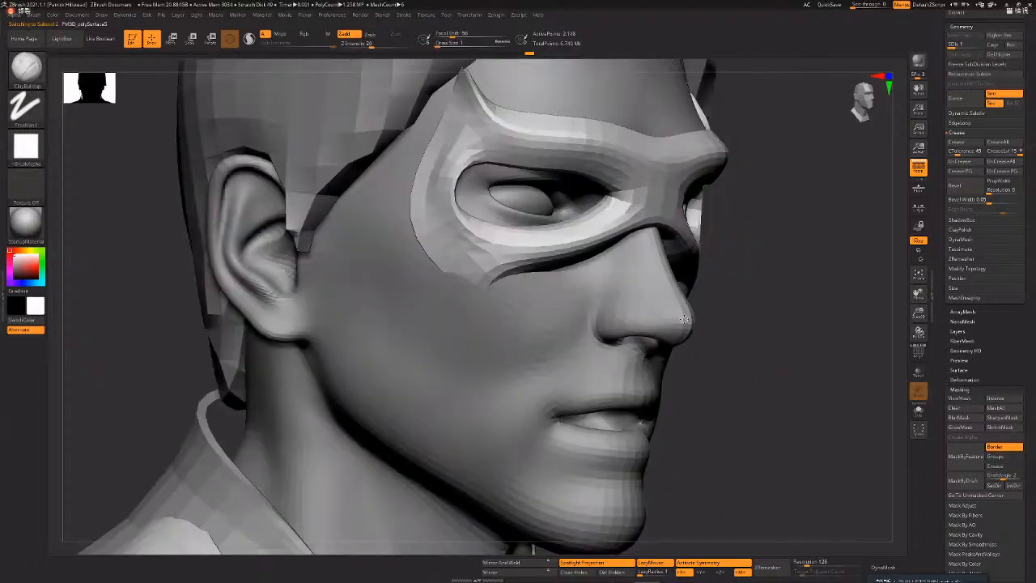
alt+click(603, 317)
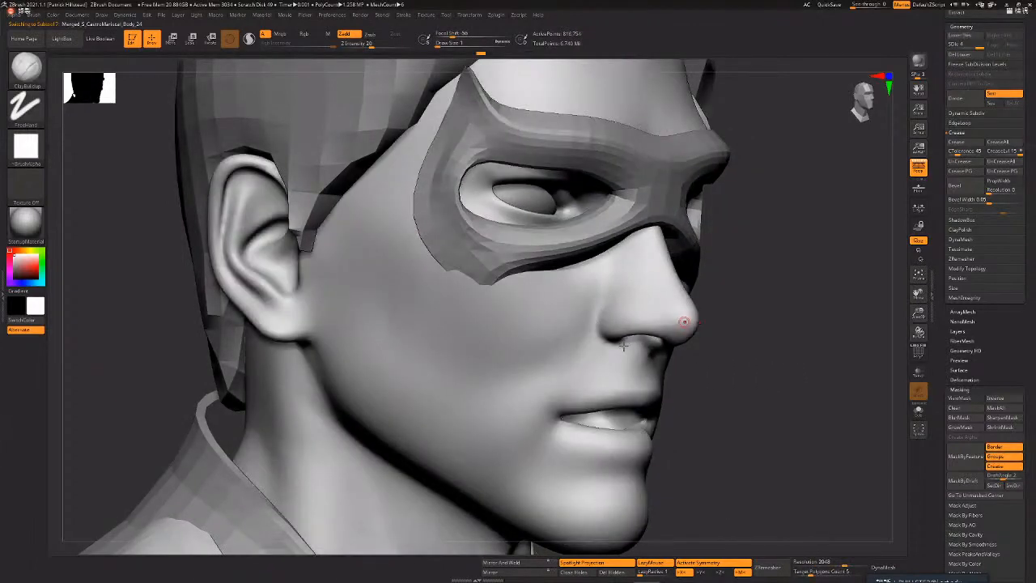
key(b)
key(d)
key(s)
key(space)
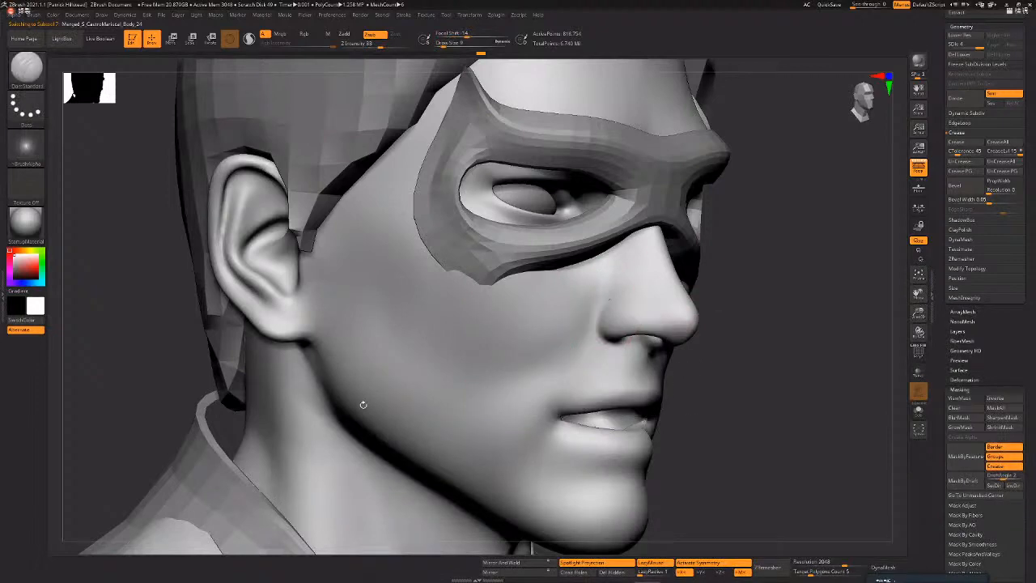
right_drag(581, 326, 493, 337)
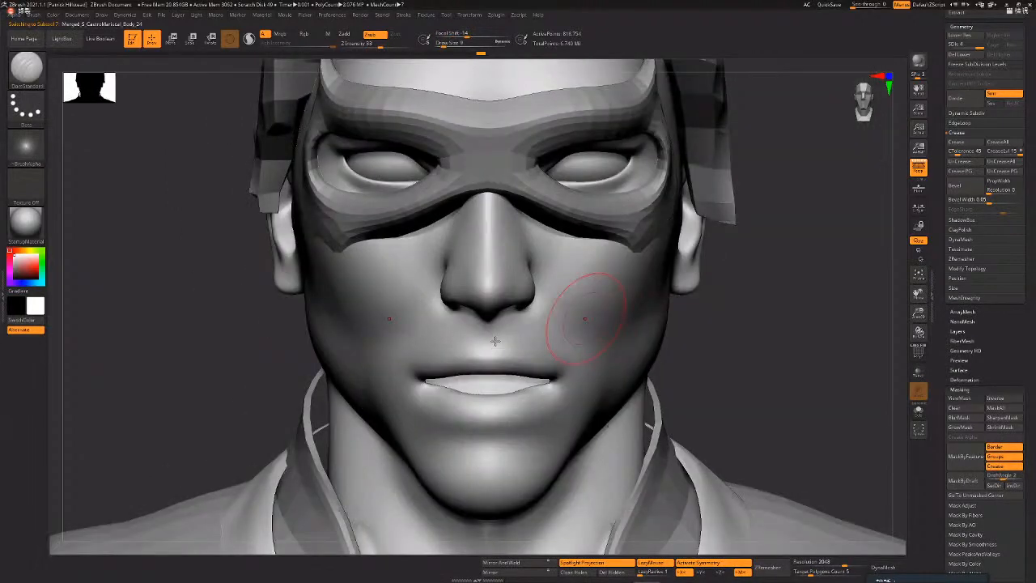
- Shape the philtrum between the nose and upper lip with the ClayBuildup brush at draw size 3
key(b)
key(c)
key(b)
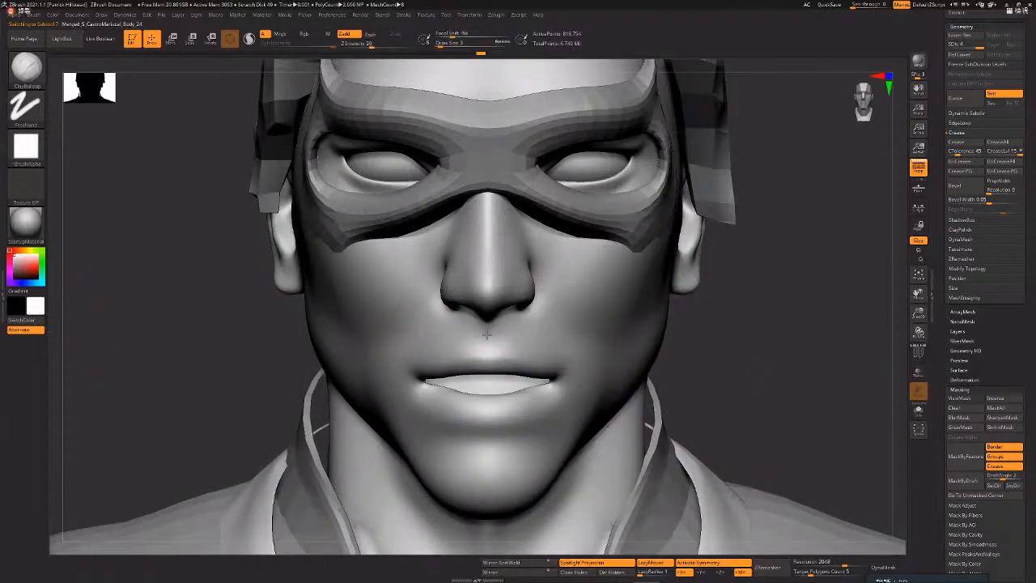
mouse_move(491, 356)
right_down()
mouse_move(476, 365)
mouse_move(528, 354)
right_up()
- Define the upper lip's outline with the DamStandard brush and smooth the carved edge
key(b)
key(d)
key(s)
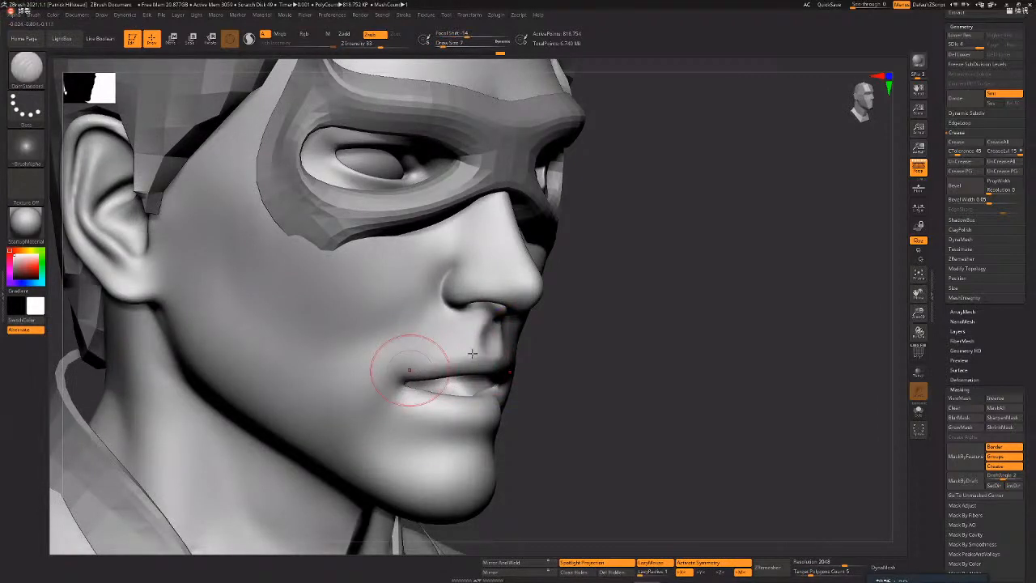
right_drag(438, 369, 427, 365)
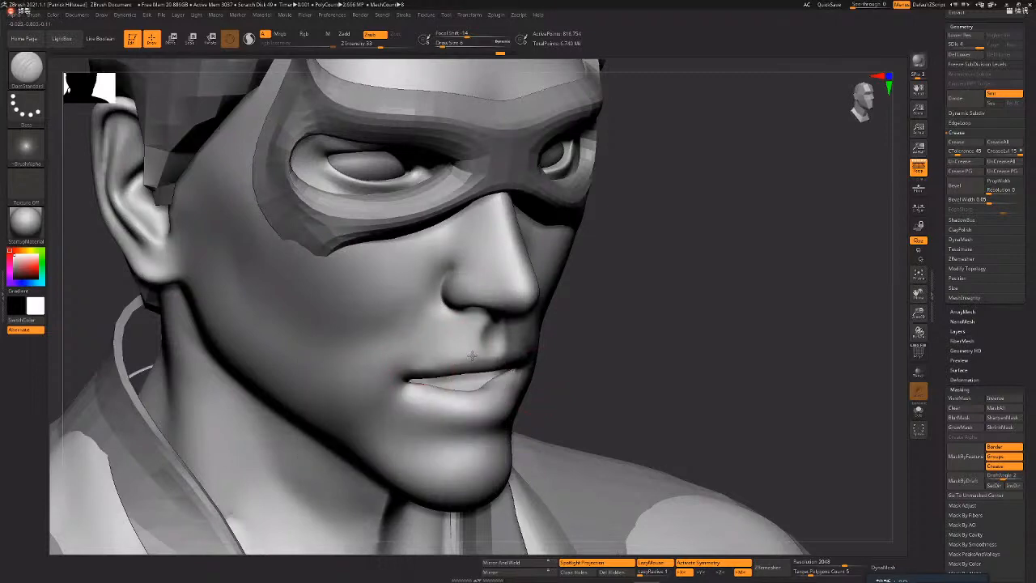
shift+right_drag(539, 361, 280, 434)
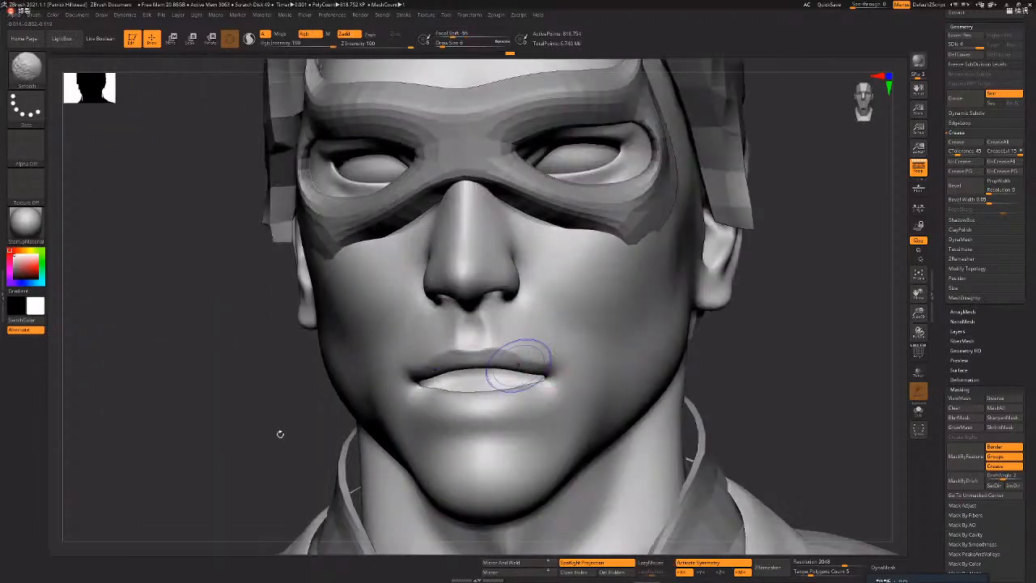
mouse_move(492, 398)
right_down()
mouse_move(426, 404)
mouse_move(589, 364)
right_up()
- Adjust the DamStandard brush size, carve the area beneath the lower lip and smooth the transition into the chin
key(space)
drag(422, 409, 443, 385)
key(space)
mouse_move(620, 440)
ctrl+right_down()
mouse_move(633, 462)
mouse_move(642, 369)
mouse_move(622, 378)
mouse_move(603, 415)
ctrl+right_up()
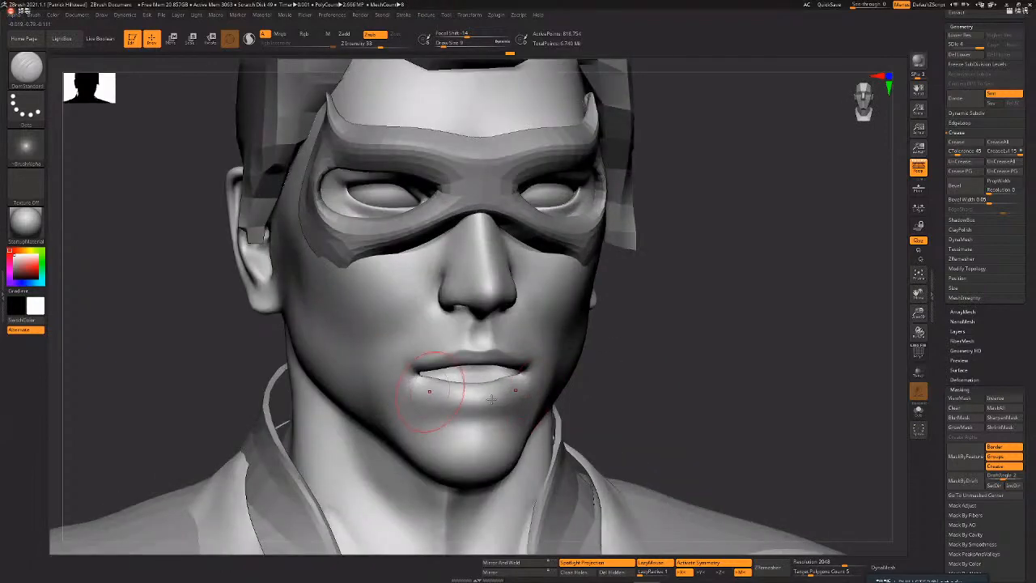
right_drag(527, 391, 471, 407)
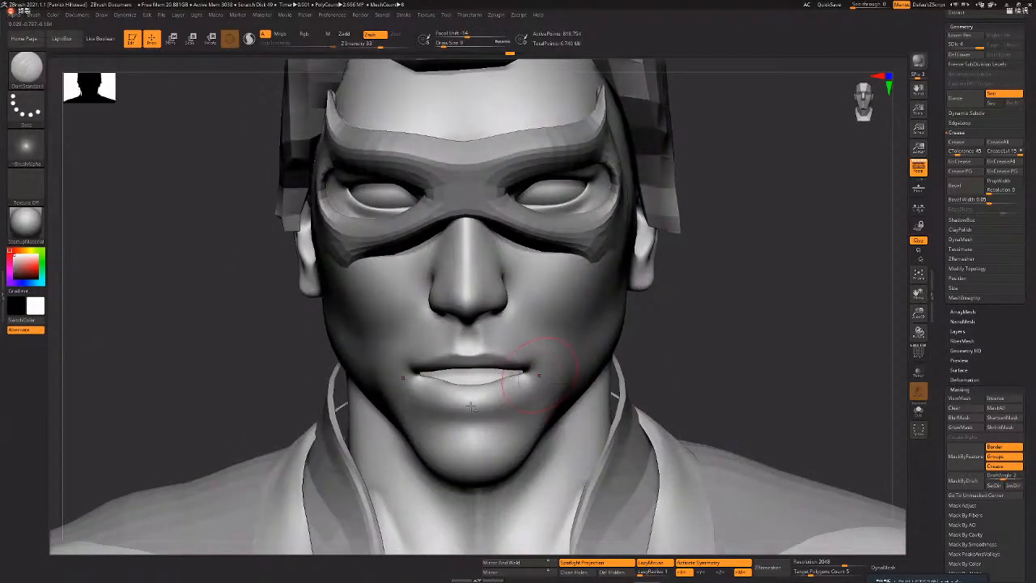
key(shift)
key(shift)
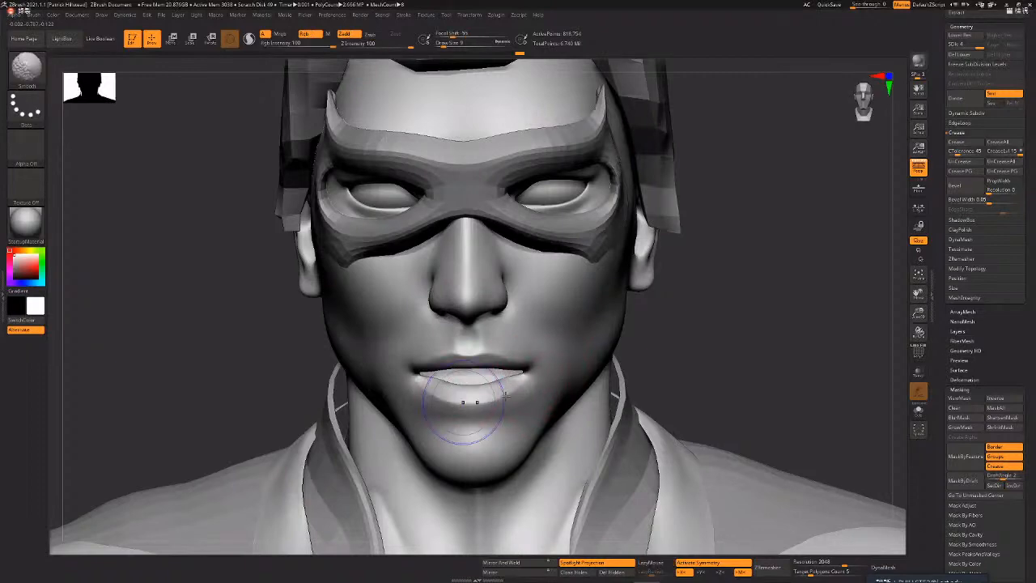
mouse_move(579, 400)
right_down()
mouse_move(506, 450)
mouse_move(437, 431)
mouse_move(552, 418)
mouse_move(640, 394)
right_up()
key(shift)
mouse_move(818, 390)
right_down()
mouse_move(721, 359)
mouse_move(778, 344)
right_up()
key(shift)
- Deepen the corners of the mouth with the DamStandard brush, starting at draw size 3 and enlarging it between strokes
key(space)
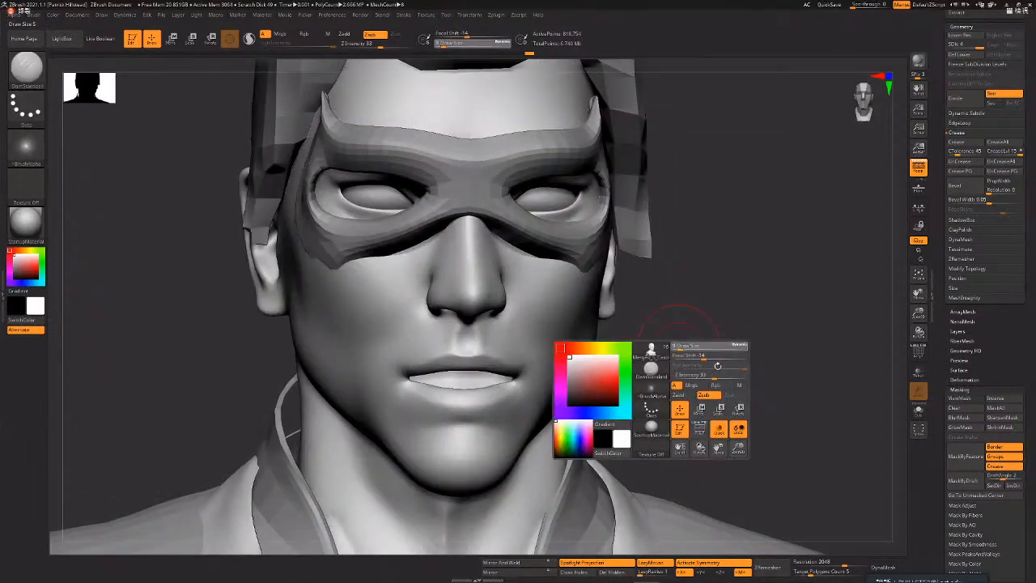
drag(688, 348, 679, 348)
right_drag(356, 388, 378, 382)
right_drag(712, 368, 733, 368)
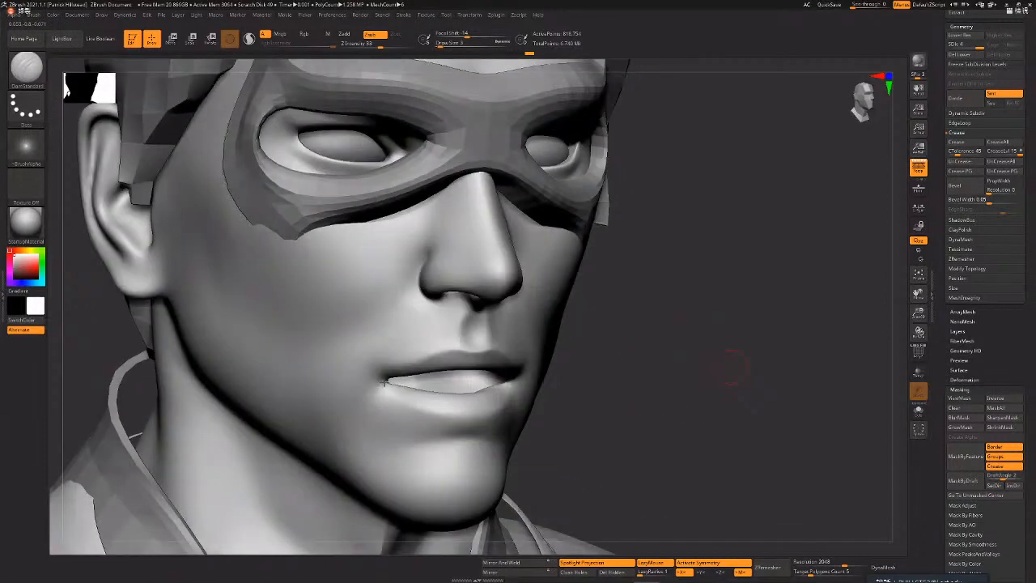
key(space)
drag(387, 380, 393, 381)
right_drag(470, 404, 370, 386)
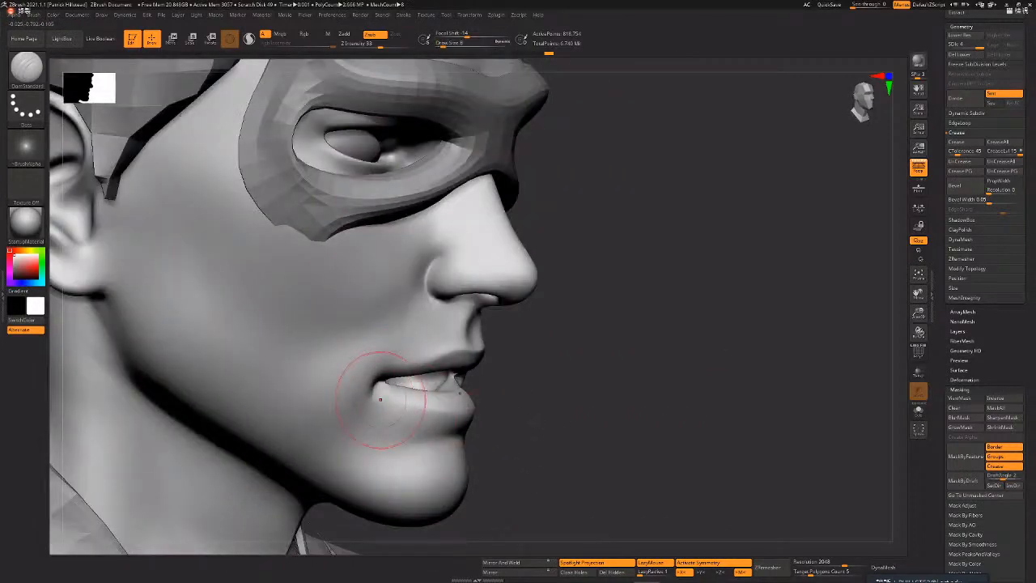
right_drag(485, 395, 733, 356)
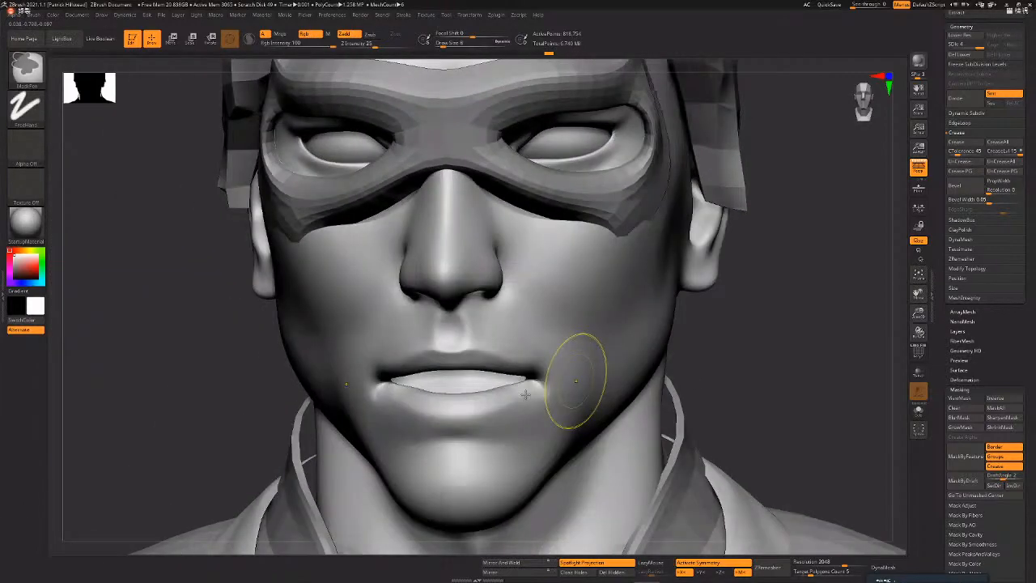
- Switch to the Move brush, adjust its draw size and refine the overall proportions of the face
mouse_move(525, 394)
right_down()
mouse_move(555, 366)
mouse_move(531, 350)
mouse_move(698, 320)
mouse_move(689, 338)
mouse_move(698, 338)
mouse_move(666, 326)
mouse_move(661, 312)
mouse_move(703, 333)
right_up()
key(b)
key(m)
key(v)
key(s)
click(703, 333)
mouse_move(734, 273)
right_down()
mouse_move(740, 258)
mouse_move(678, 240)
mouse_move(680, 250)
right_up()
mouse_move(826, 302)
right_down()
mouse_move(762, 313)
mouse_move(739, 269)
mouse_move(689, 269)
right_up()
alt+drag(716, 238, 521, 261)
right_drag(701, 345, 456, 298)
- Select the eye mask subtool, turn off symmetry and return to Draw mode with the Move brush
alt+click(521, 263)
key(w)
shift+right_drag(716, 330, 555, 338)
key(x)
key(q)
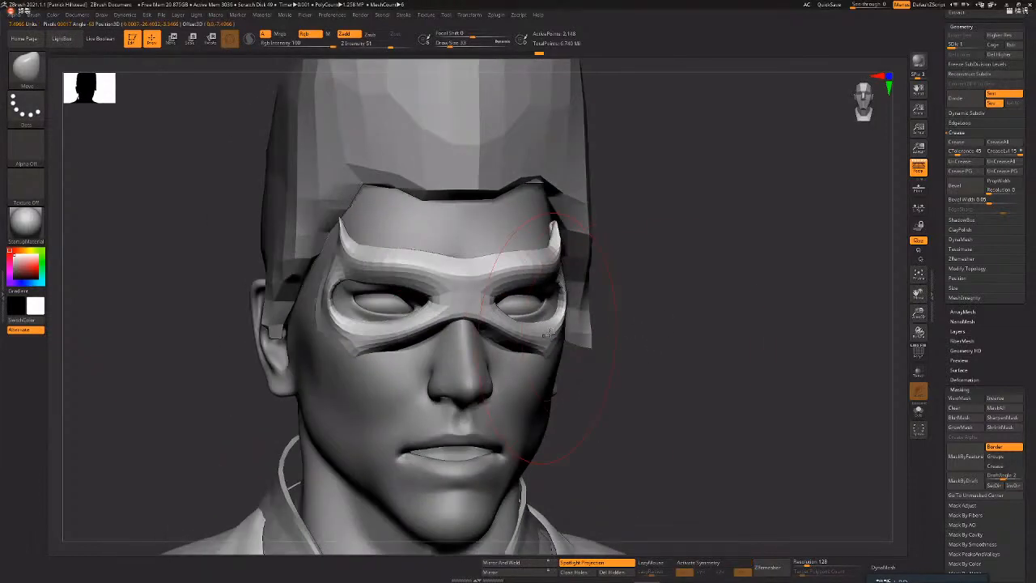
- Undo the last stroke, turn on X symmetry, and reshape the mask's brow ridge with a smaller Move brush
key(ctrl+z)
right_drag(462, 330, 534, 316)
key(x)
key(space)
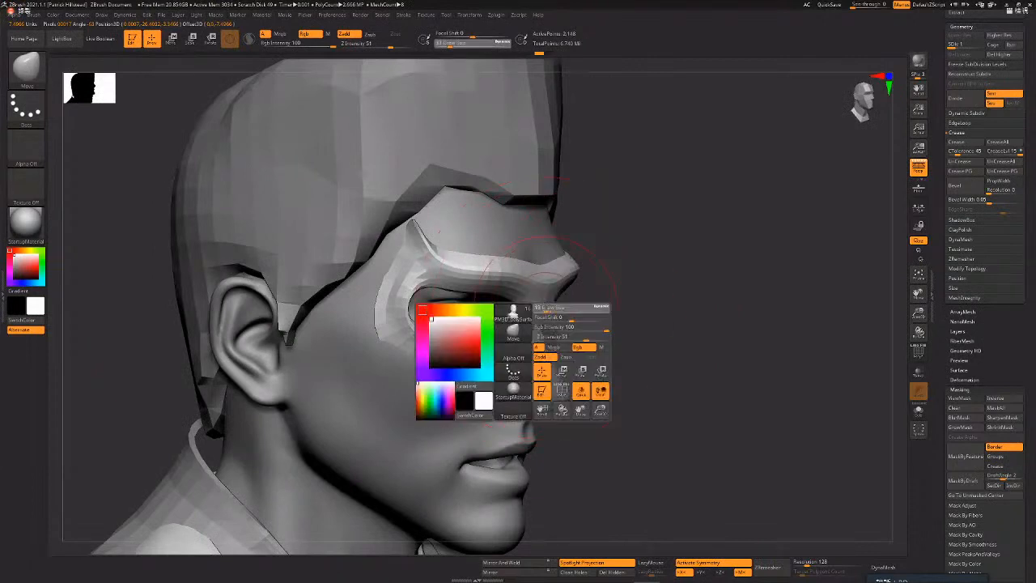
drag(559, 308, 550, 307)
right_drag(594, 319, 494, 278)
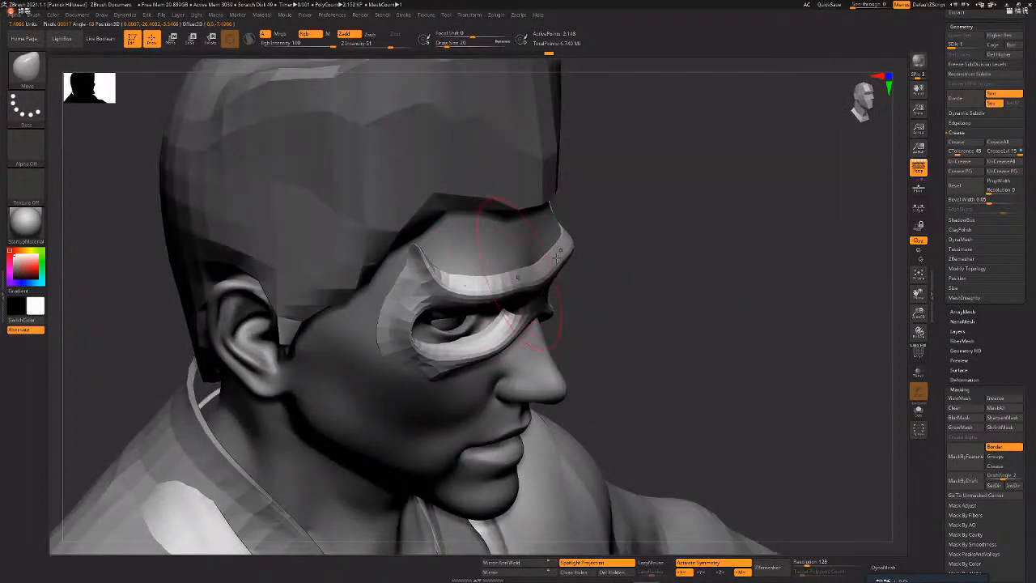
drag(547, 259, 539, 269)
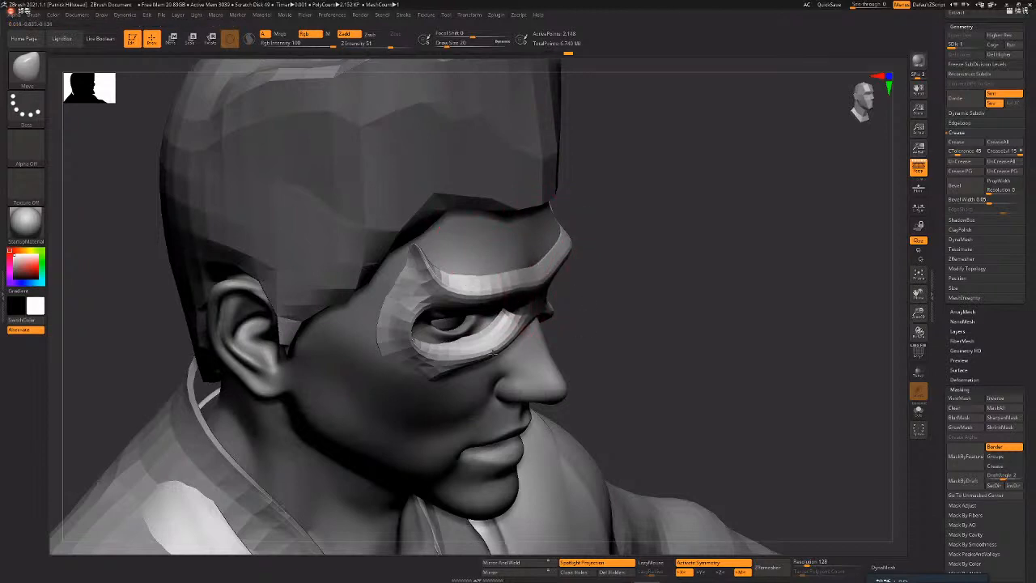
- Adjust the mask's profile beside the nose bridge, inner brow and lower outer corner with the Move brush
right_drag(494, 352, 577, 252)
mouse_move(661, 294)
right_down()
mouse_move(647, 322)
mouse_move(668, 308)
mouse_move(595, 384)
mouse_move(575, 348)
right_up()
key(space)
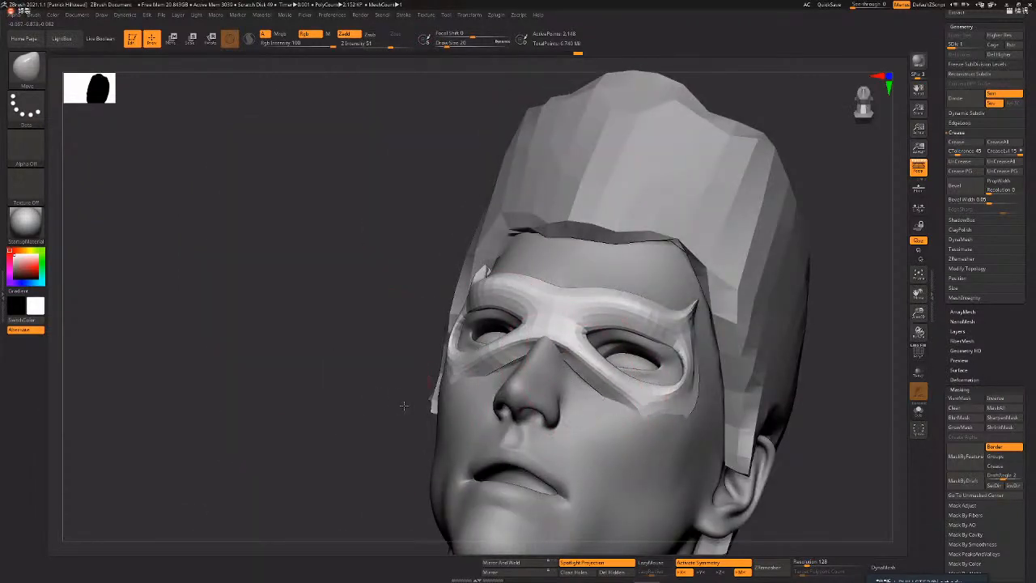
mouse_move(404, 405)
right_down()
mouse_move(687, 312)
mouse_move(663, 340)
right_up()
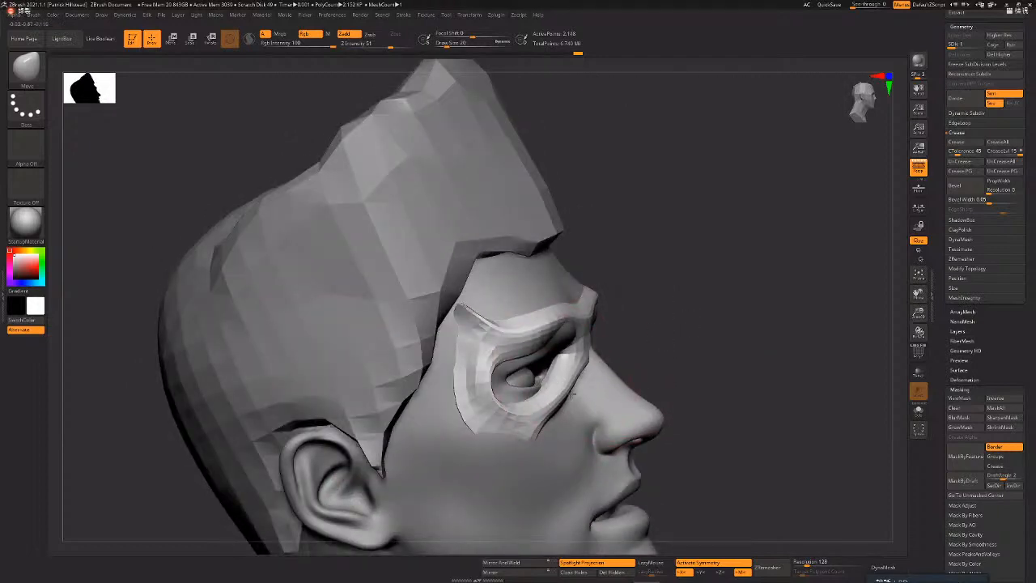
drag(572, 395, 578, 400)
drag(564, 345, 571, 350)
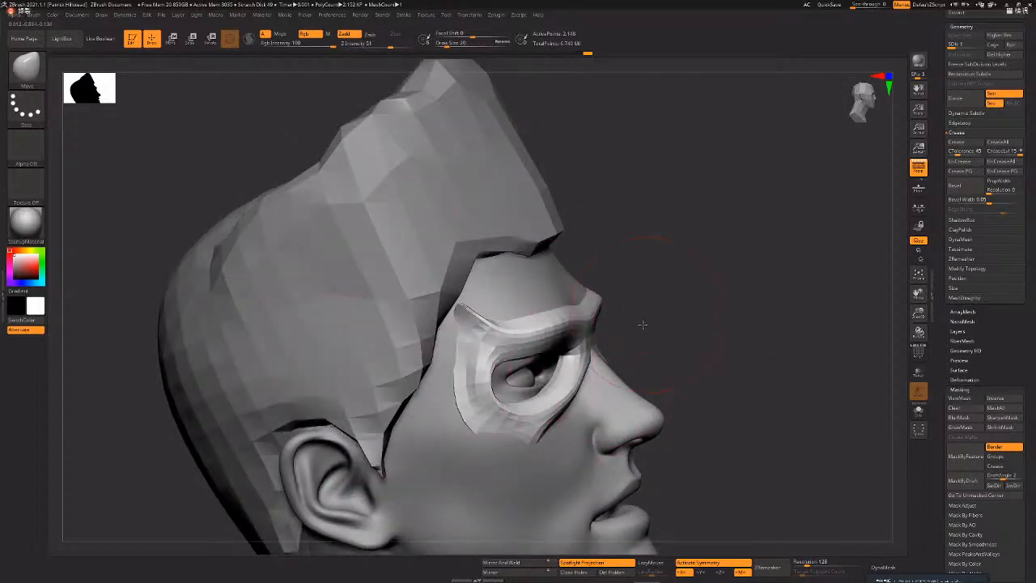
right_drag(642, 325, 686, 342)
drag(531, 429, 542, 428)
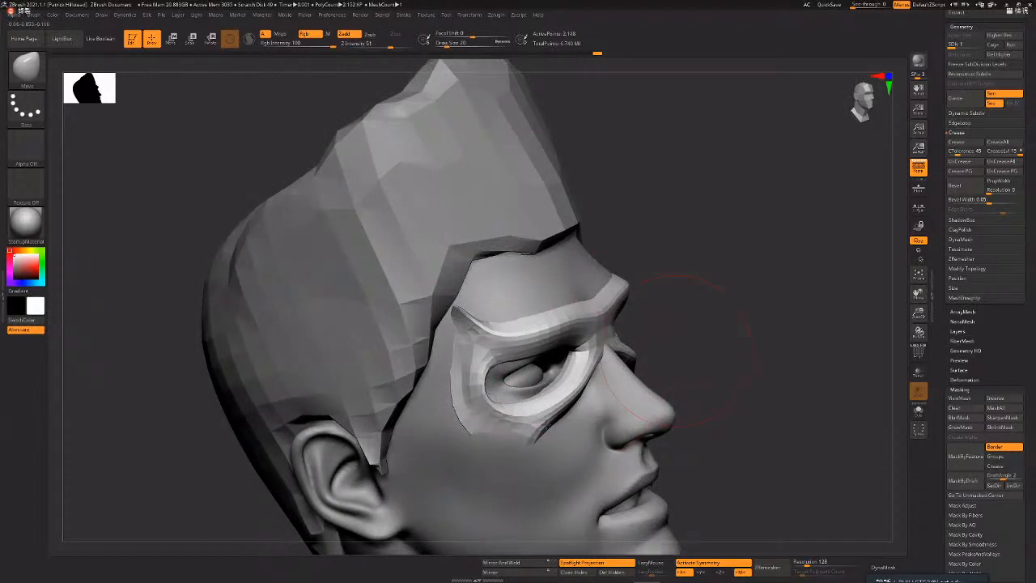
- Refine the mask's nose bridge, lower outer corners and outer edge beside the eyes with the Move brush
mouse_move(542, 427)
right_down()
mouse_move(557, 443)
mouse_move(519, 348)
right_up()
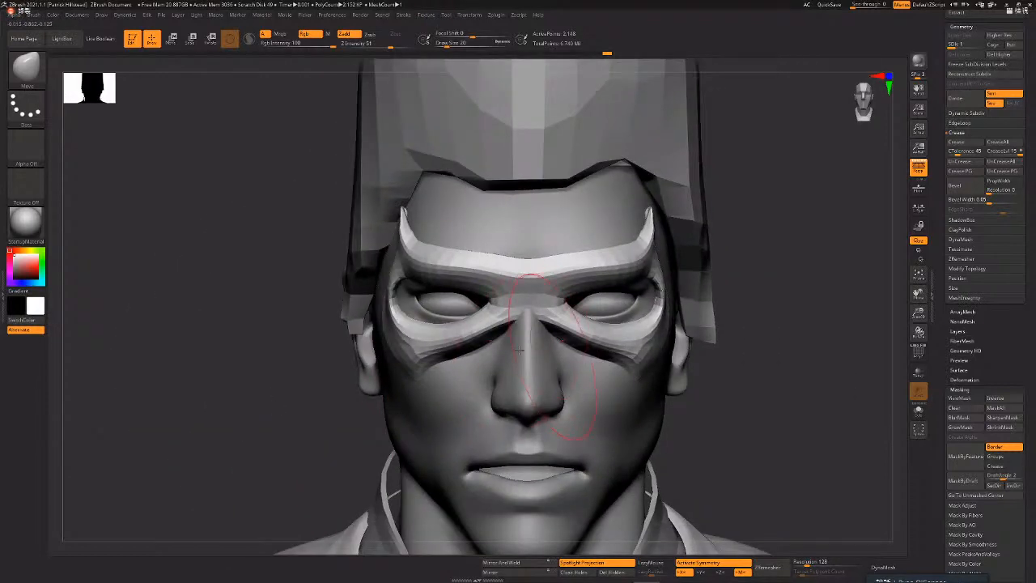
drag(541, 300, 542, 312)
drag(639, 360, 647, 357)
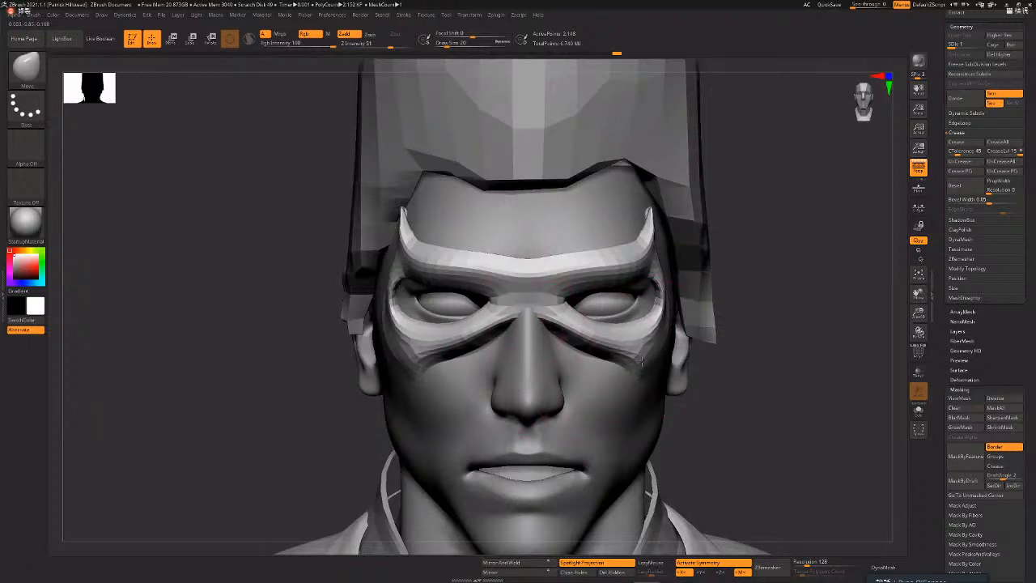
drag(662, 289, 669, 289)
right_drag(730, 302, 689, 313)
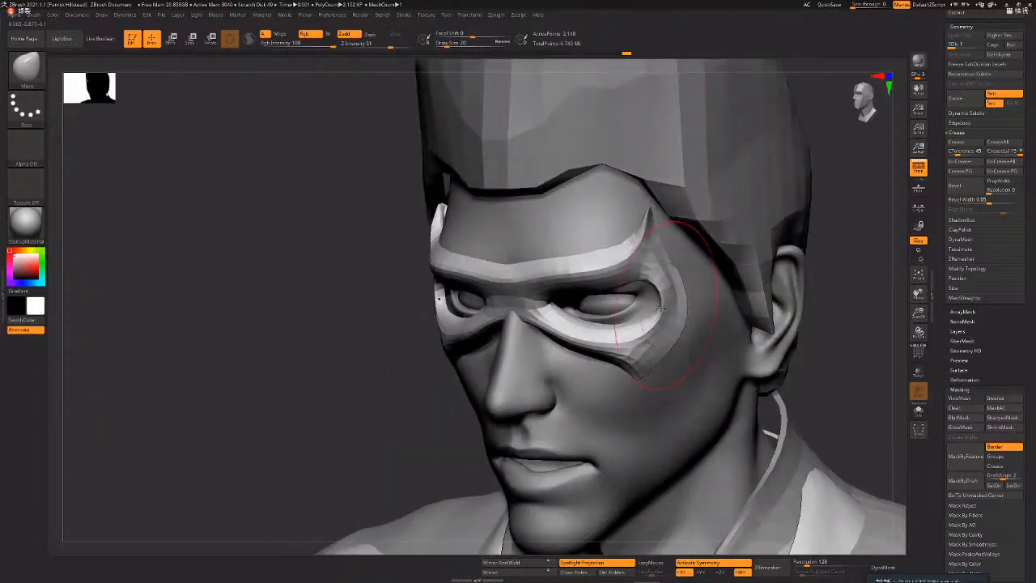
drag(663, 295, 651, 294)
- Fine-tune the mask's brow band and the area over the nose bridge with small Move strokes
mouse_move(426, 351)
right_down()
mouse_move(412, 377)
mouse_move(526, 280)
mouse_move(572, 285)
right_up()
drag(572, 285, 569, 278)
right_drag(752, 361, 826, 357)
drag(541, 303, 543, 308)
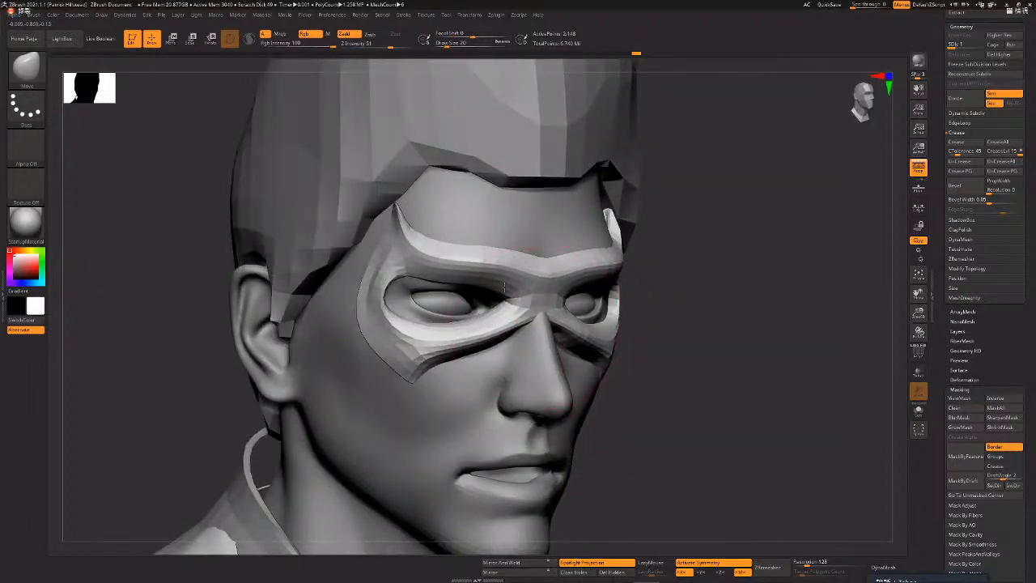
mouse_move(462, 247)
mouse_down()
mouse_move(465, 239)
mouse_move(471, 265)
mouse_up()
- Nudge the head's brow area under the mask slightly upward, and reselect the mask at its lowest subdivision level
alt+click(435, 287)
key(space)
drag(446, 269, 446, 261)
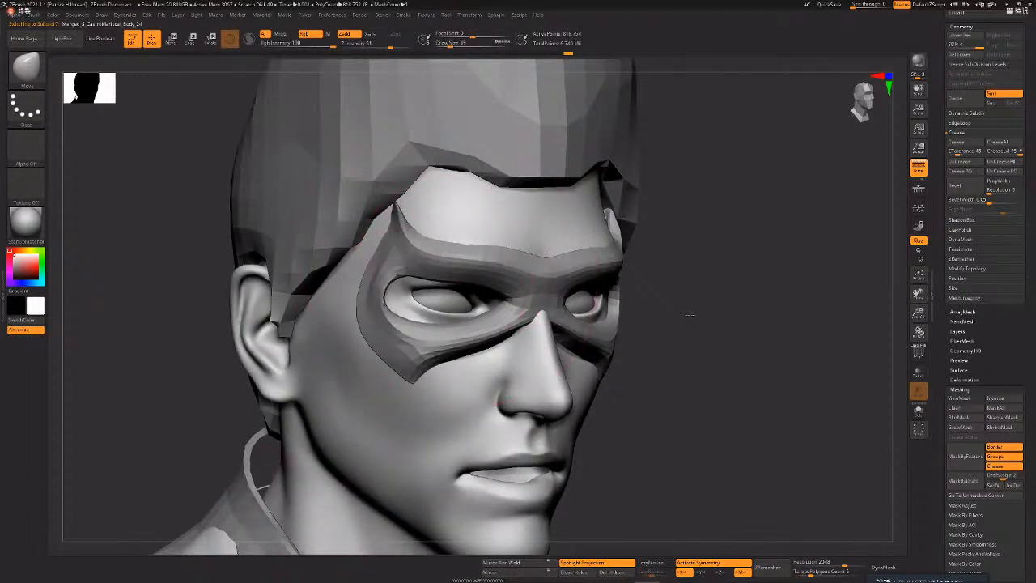
right_drag(689, 317, 719, 320)
alt+click(537, 288)
key(shift+d)
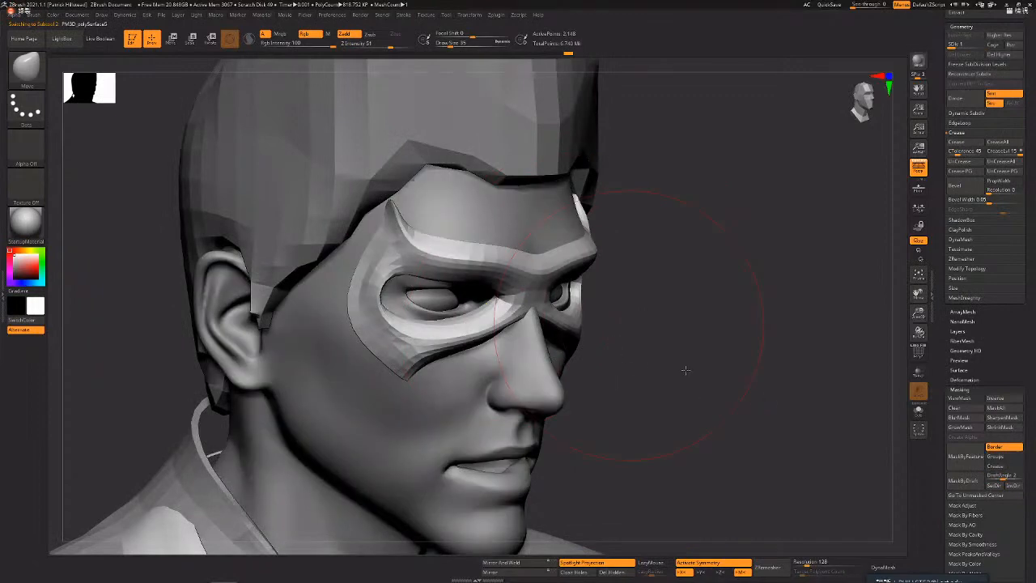
- Raise the mask to subdivision level 3 and examine its smoothed shape from the front
right_drag(410, 419, 689, 290)
right_drag(613, 281, 582, 267)
key(space)
key(d)
key(d)
key(space)
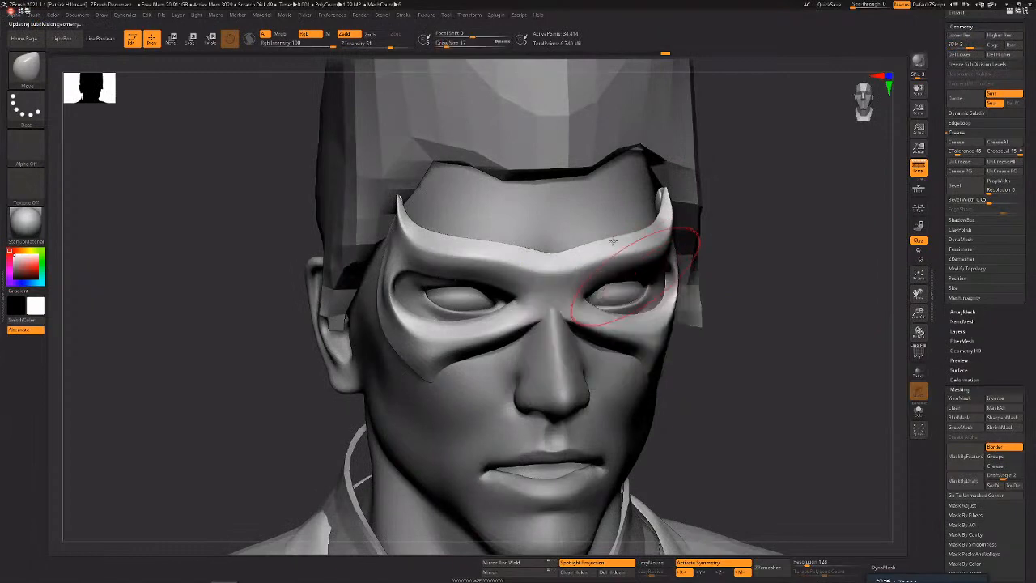
right_drag(746, 279, 681, 316)
key(space)
mouse_move(793, 389)
right_down()
mouse_move(659, 412)
mouse_move(710, 343)
mouse_move(687, 331)
mouse_move(682, 304)
right_up()
- Select the body subtool and push the cheek just below the mask slightly outward with the Move brush
alt+click(609, 359)
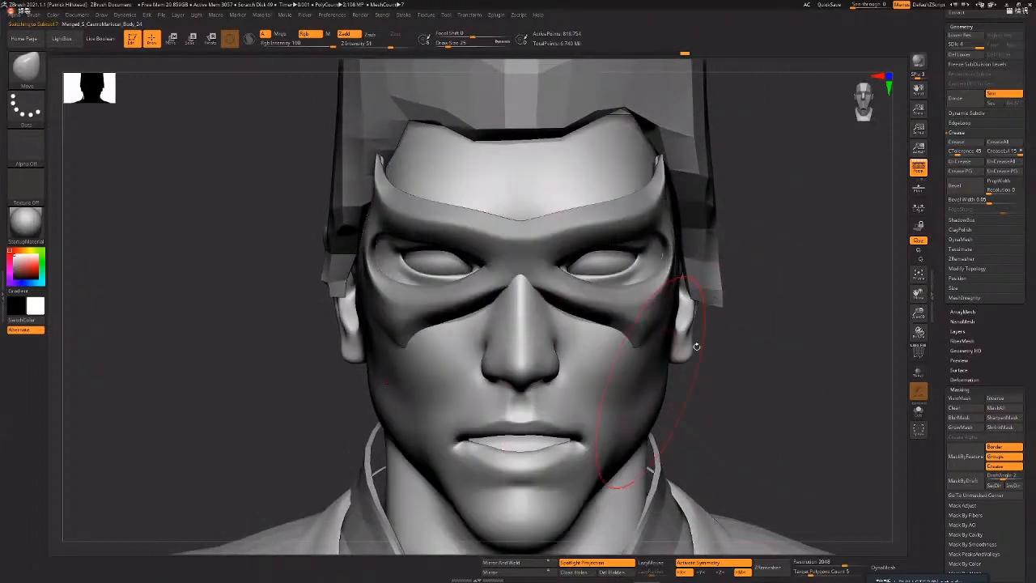
right_drag(678, 351, 706, 355)
ctrl+right_drag(706, 355, 676, 363)
mouse_move(657, 290)
right_down()
mouse_move(640, 288)
mouse_move(655, 298)
right_up()
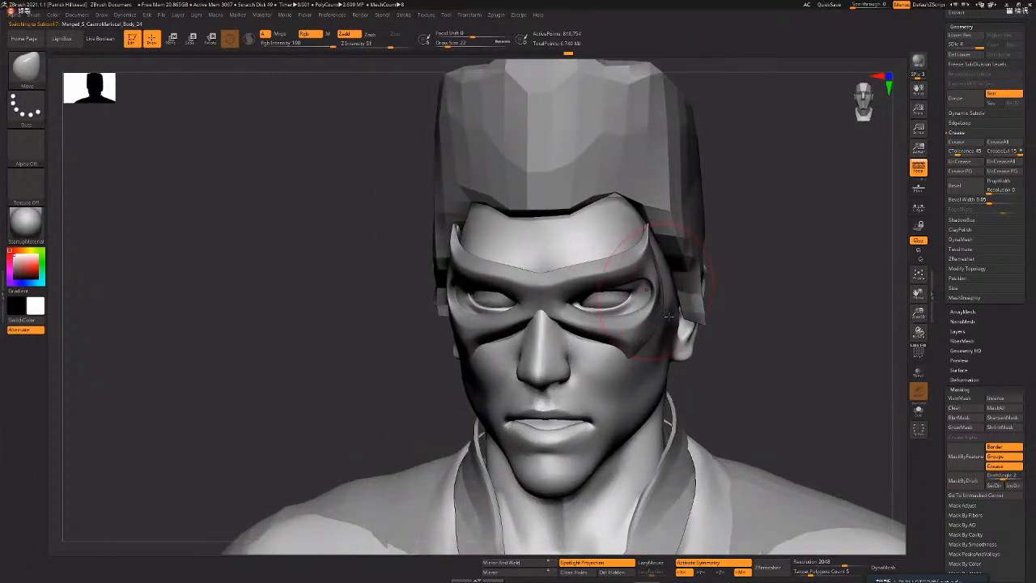
key(s)
drag(621, 340, 628, 340)
- Make the mask the active subtool again and undo its last edit
alt+click(646, 259)
mouse_move(633, 292)
right_down()
mouse_move(610, 294)
mouse_move(645, 290)
right_up()
key(ctrl+z)
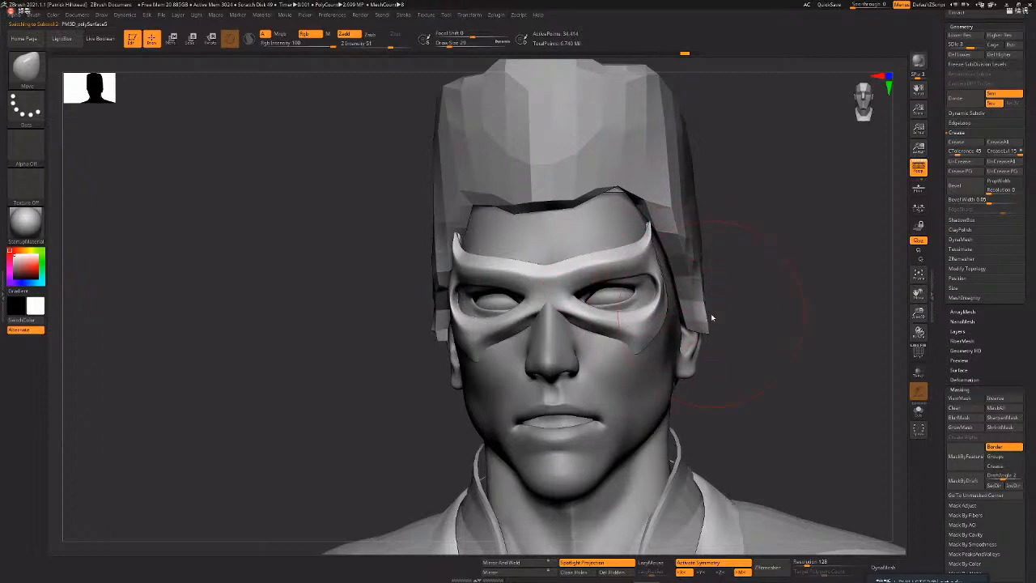
- Switch to the web browser and search Google Images for "robin mask"
key(alt+Tab)
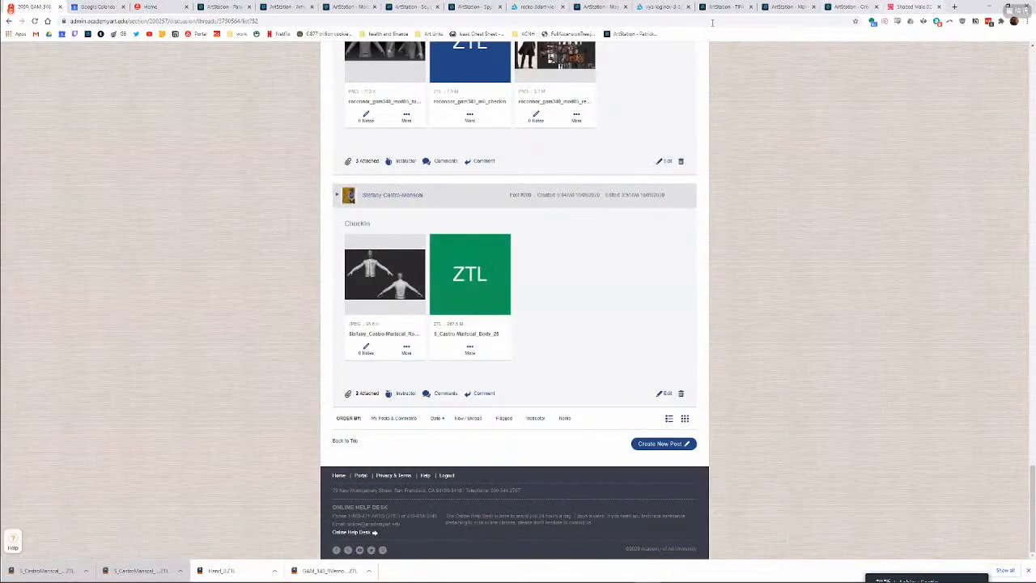
key(ctrl+shift+Tab)
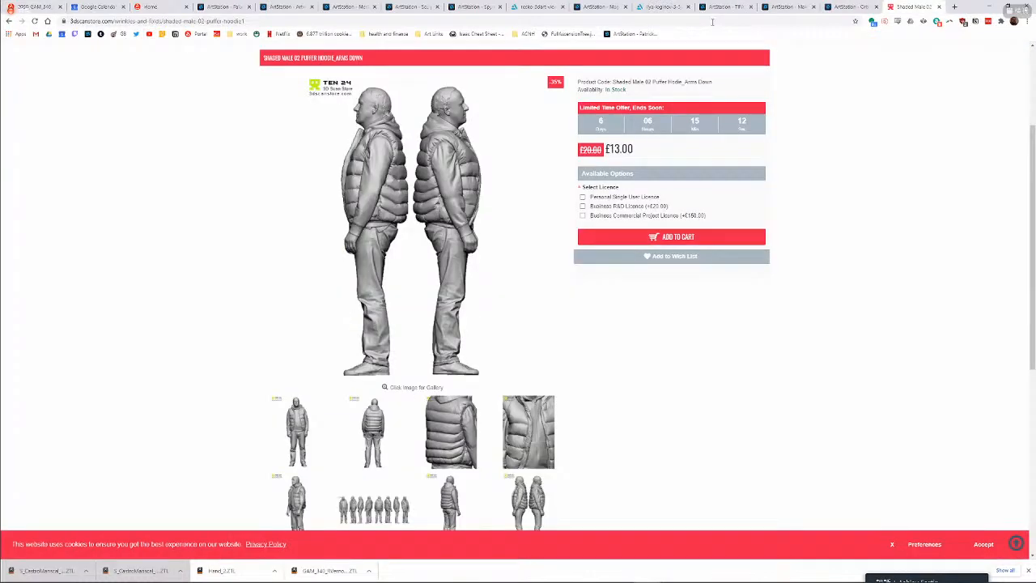
click(324, 21)
text(robin mask)
key(Return)
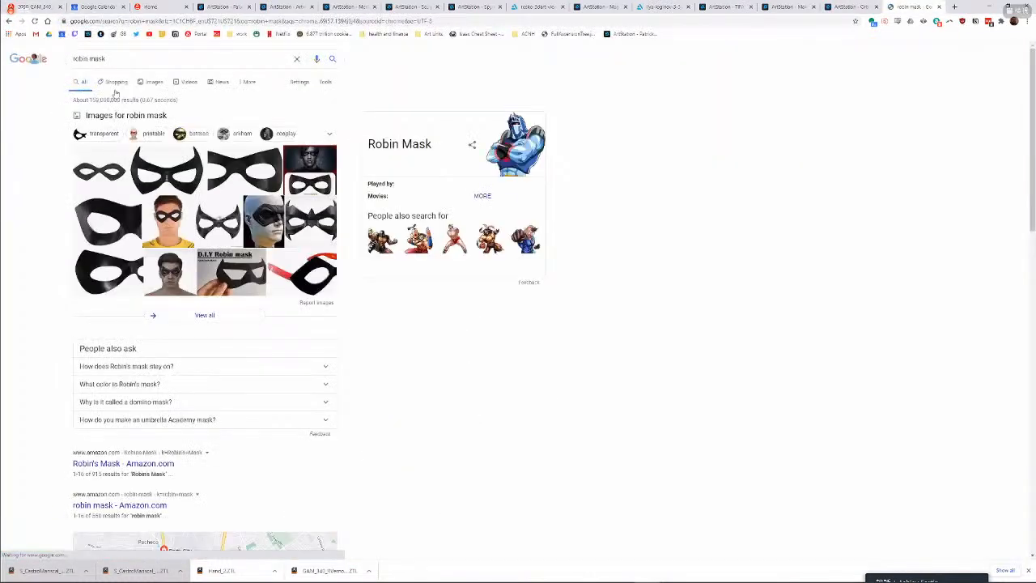
click(154, 84)
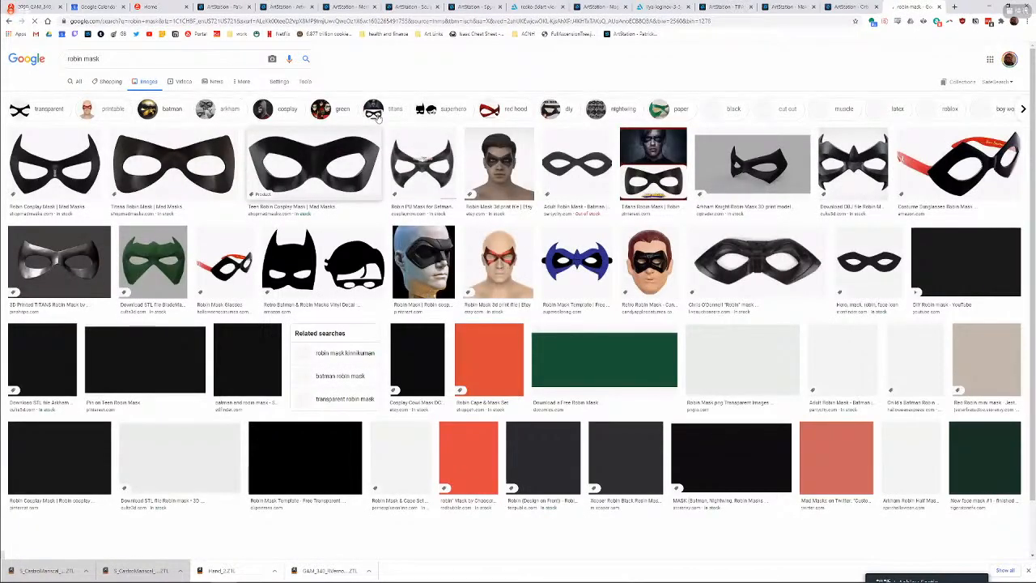
- Preview the red 3D-print mask, the dark mask on a male bust and the Mad Masks design, and return to ZBrush
click(123, 310)
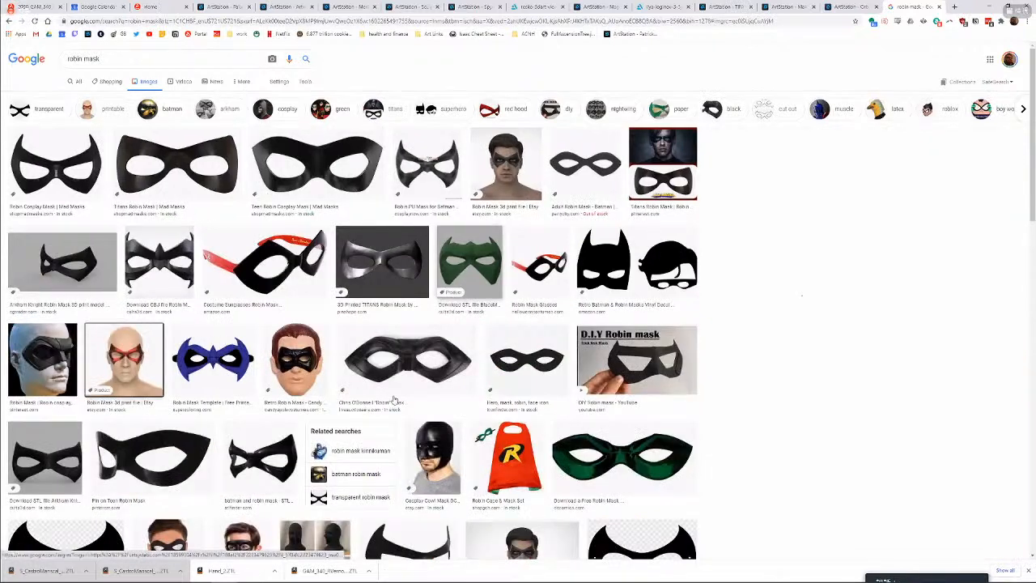
scroll(501, 502, down, 1)
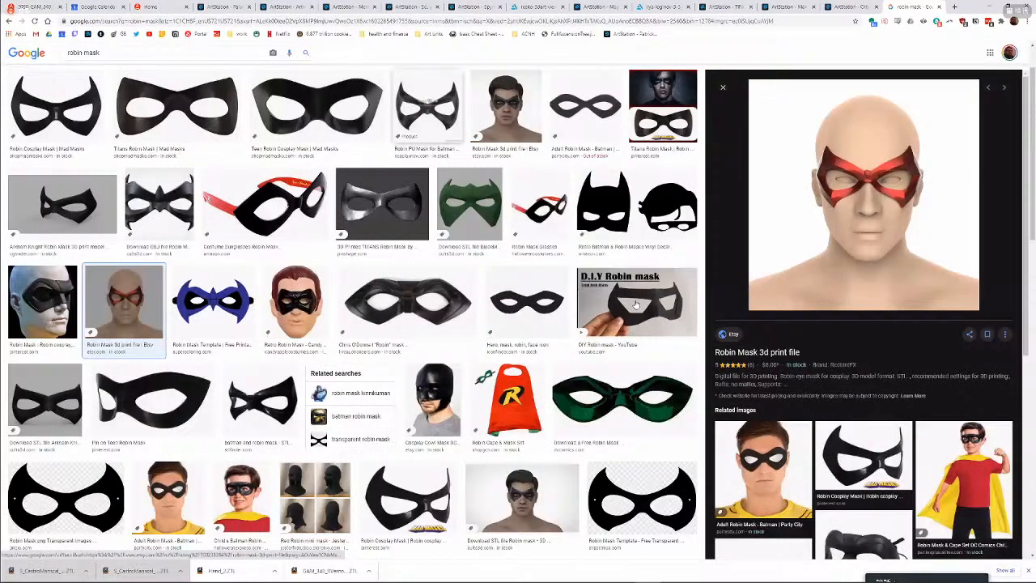
scroll(623, 361, down, 3)
click(530, 370)
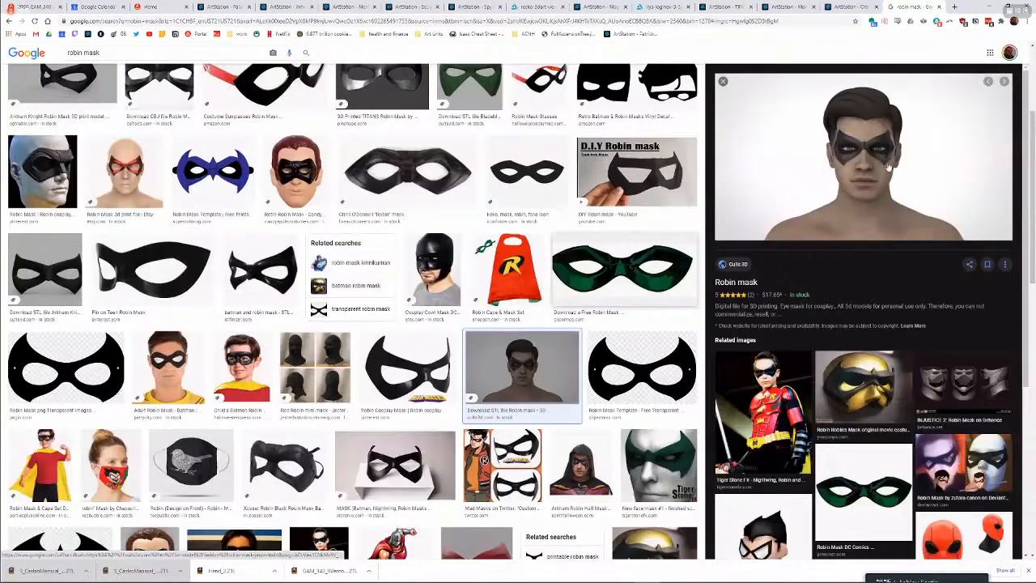
click(507, 461)
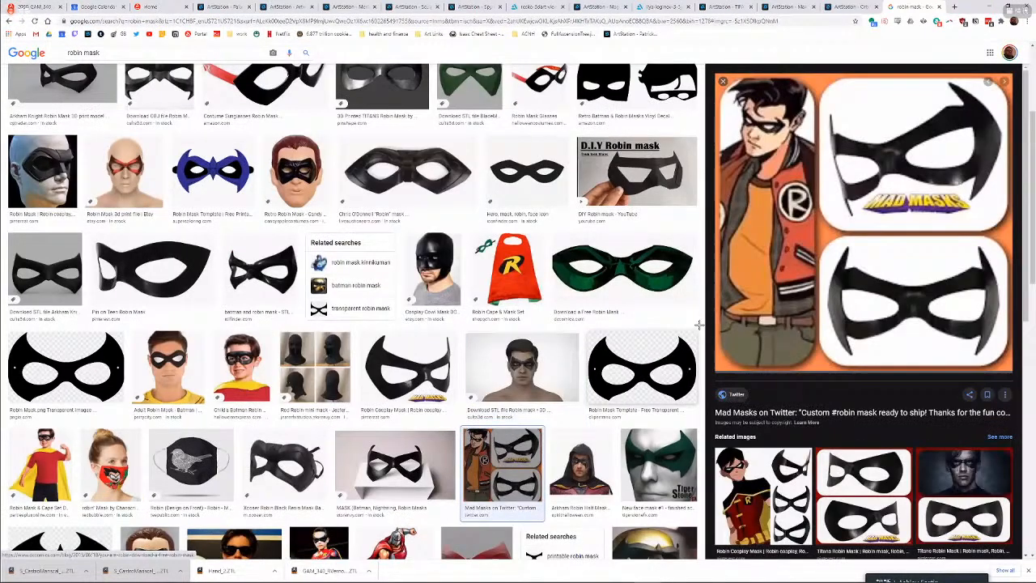
key(alt+Tab)
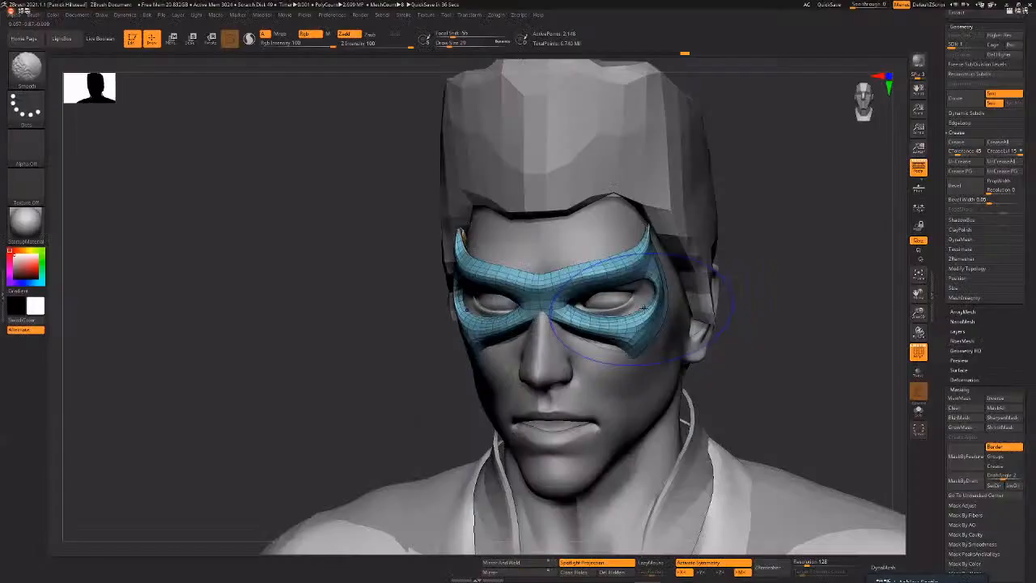
key(space)
mouse_move(643, 319)
mouse_down()
mouse_move(621, 320)
mouse_move(654, 301)
mouse_up()
key(ctrl+z)
- Select the Inflat brush and smooth the mask's narrow strip beside the outer eye corner
key(b)
key(i)
key(n)
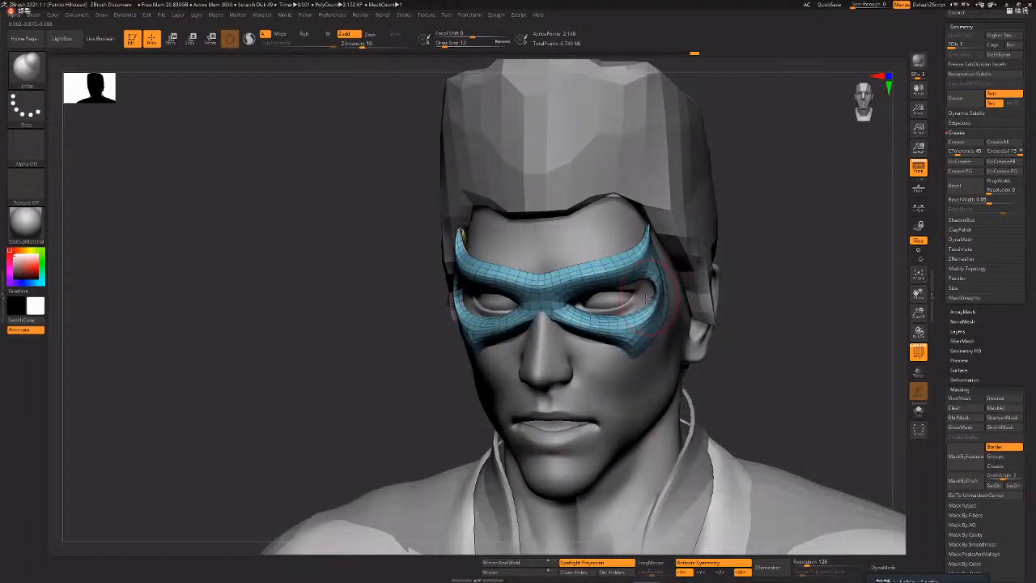
shift+drag(652, 288, 654, 296)
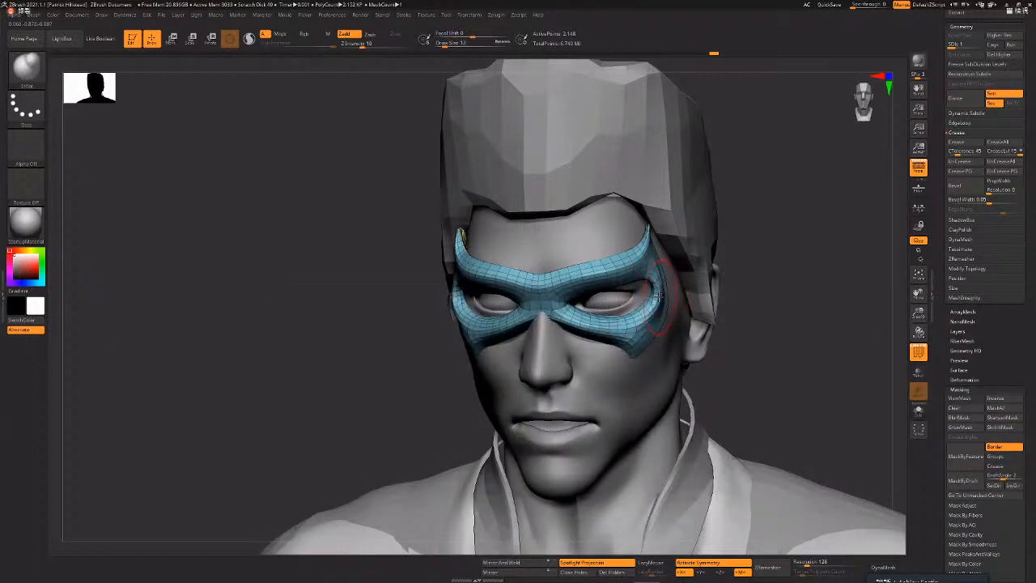
- Switch to the TrimDynamic brush, undo the last mask stroke and bring up the brush size setting
key(b)
key(t)
key(d)
key(ctrl+z)
key(s)
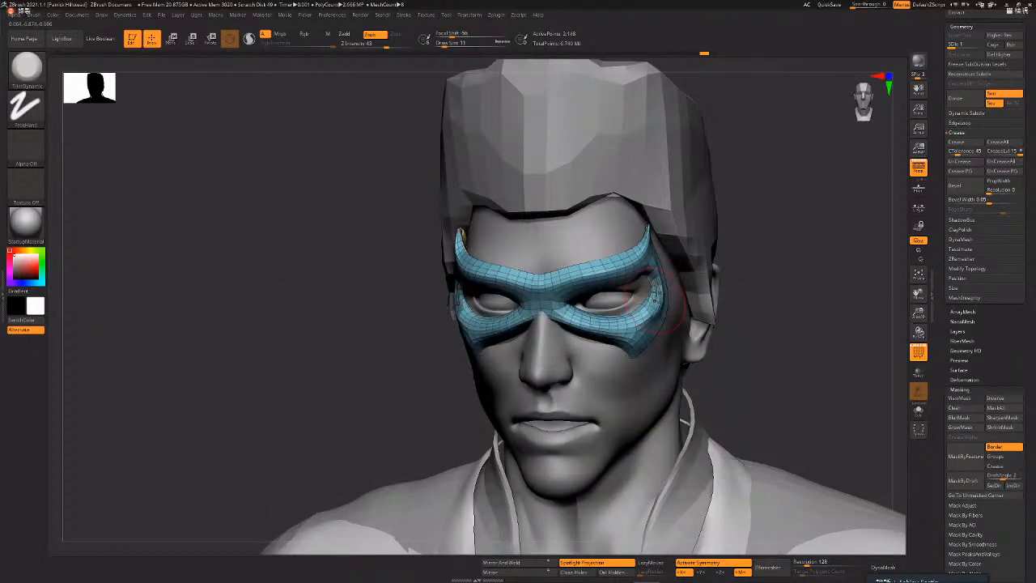
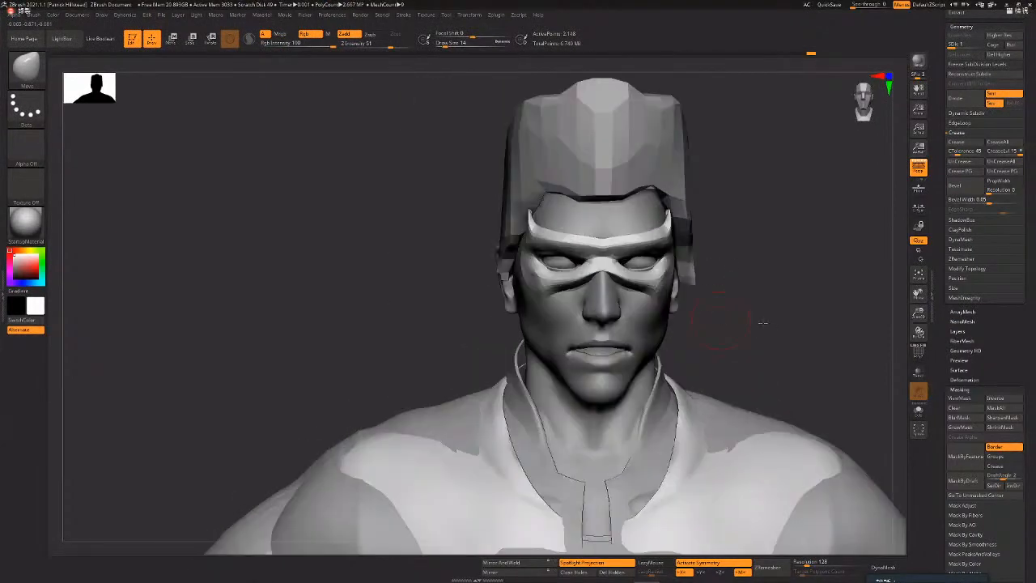
- Select the Old_Jacket_02 subtool in the Jacket_Shirts folder and delete it
ctrl+right_drag(658, 321, 693, 337)
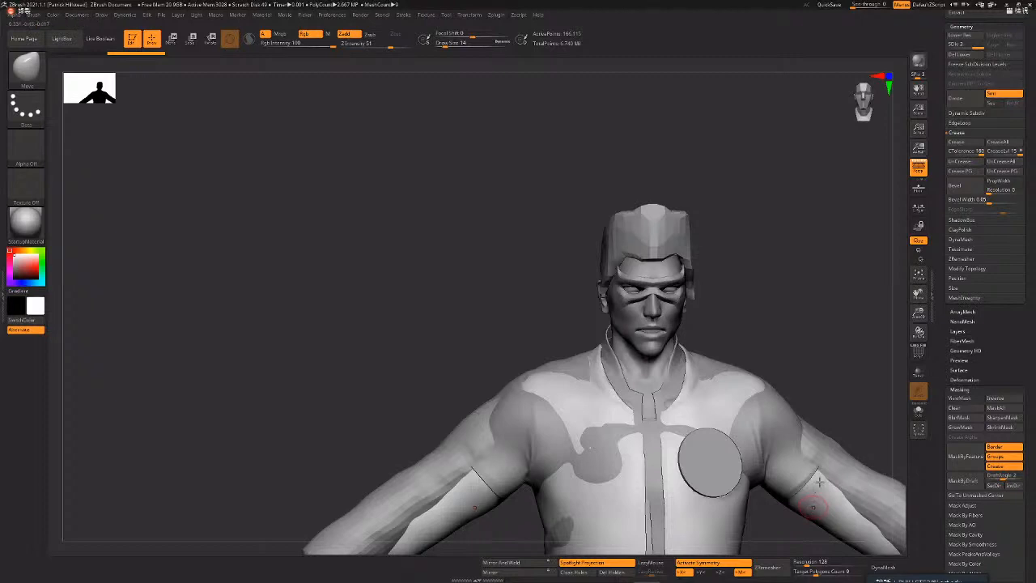
alt+drag(701, 349, 680, 356)
drag(724, 428, 722, 325)
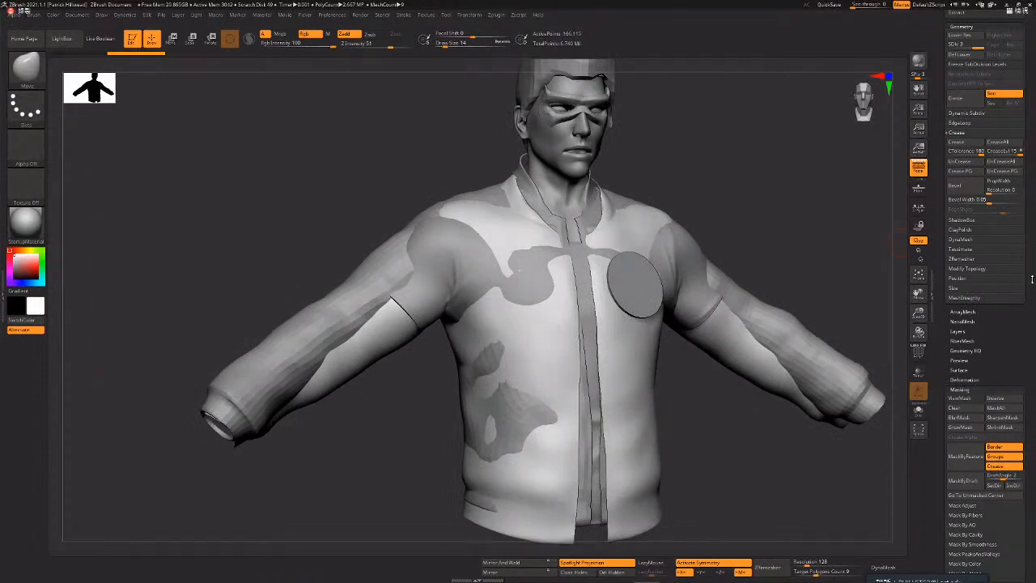
scroll(1032, 279, up, 3)
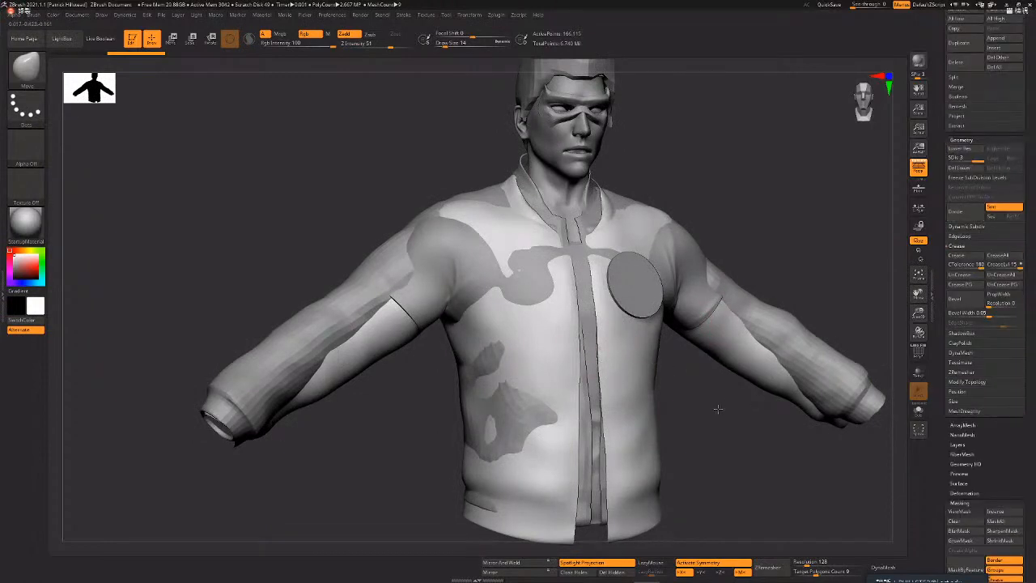
drag(718, 409, 806, 274)
drag(920, 315, 803, 275)
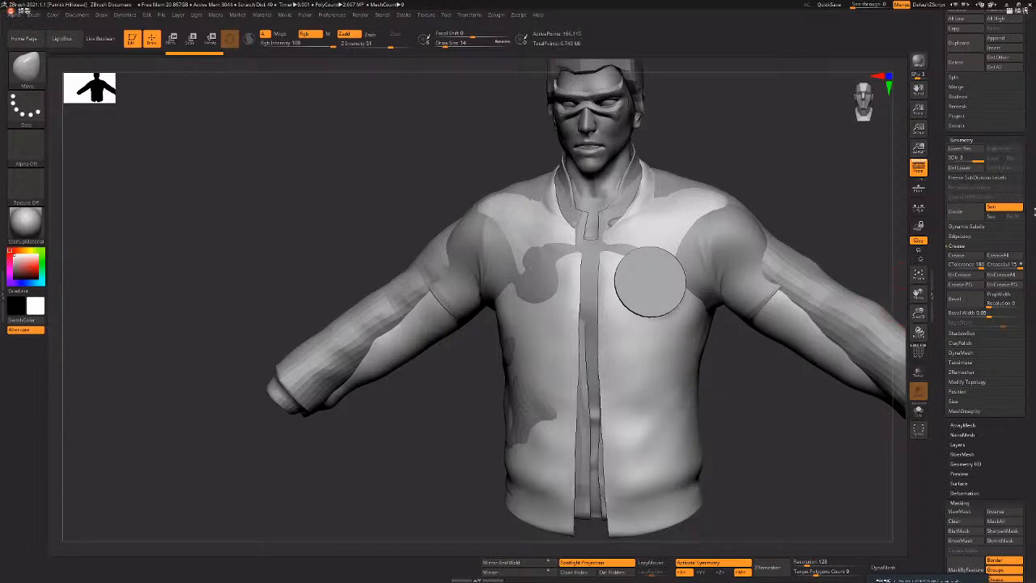
scroll(985, 324, up, 5)
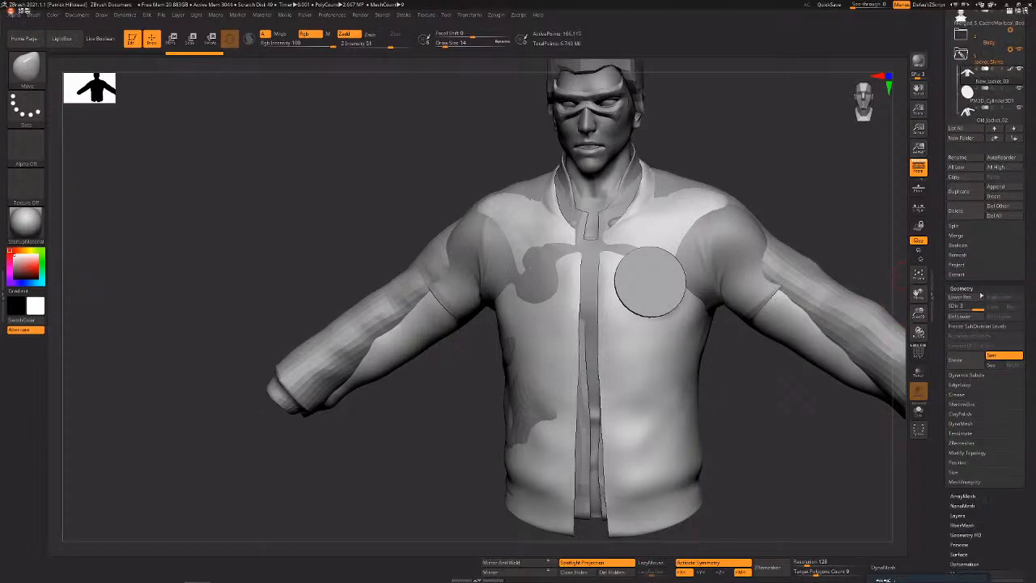
scroll(989, 185, up, 3)
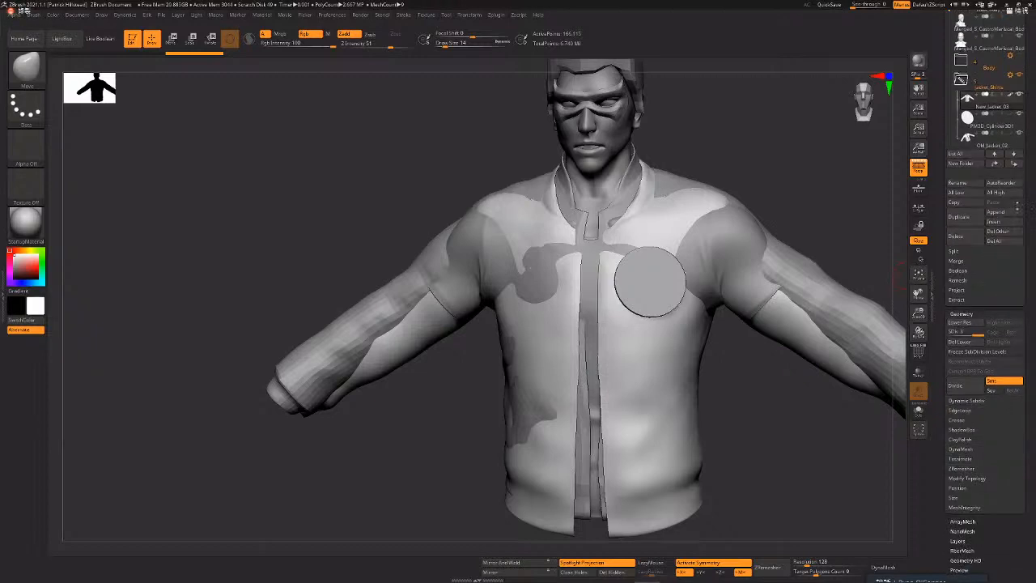
click(968, 185)
click(974, 284)
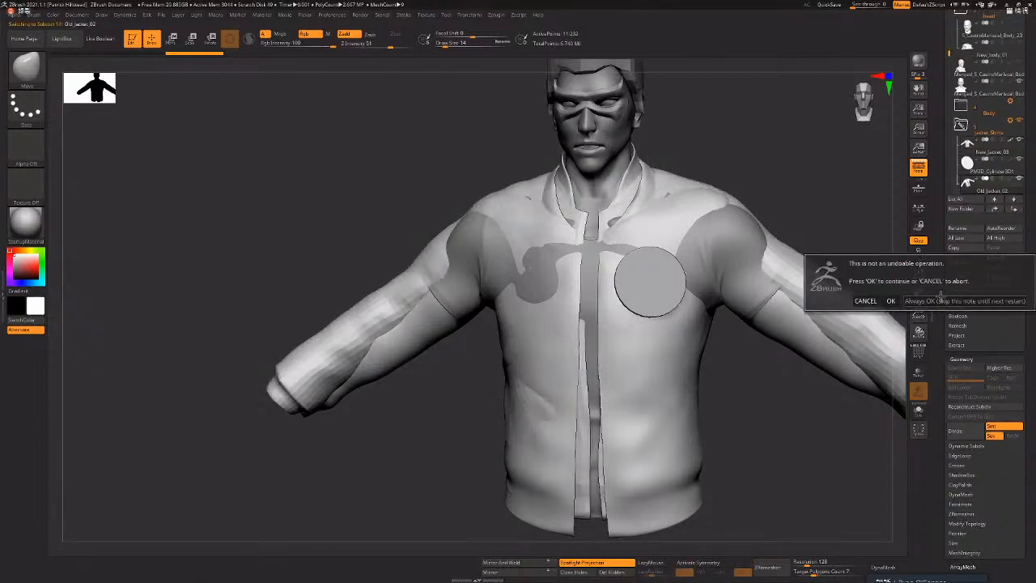
click(890, 300)
- Check the NEW_Shirt1, Tank_Top and cylinder subtools in turn, and make New_Jacket_03 the active subtool
click(968, 152)
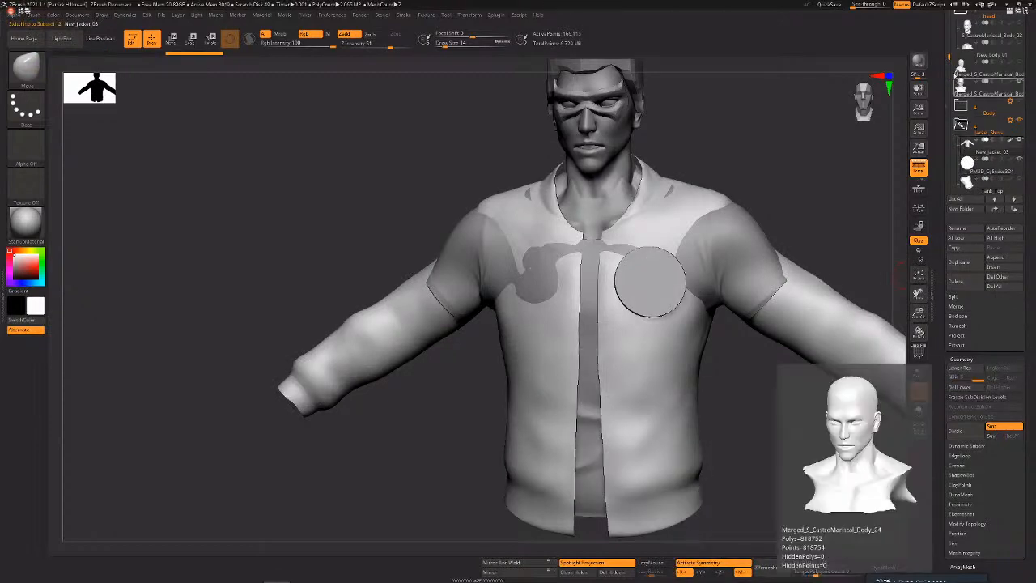
scroll(967, 144, down, 2)
click(967, 145)
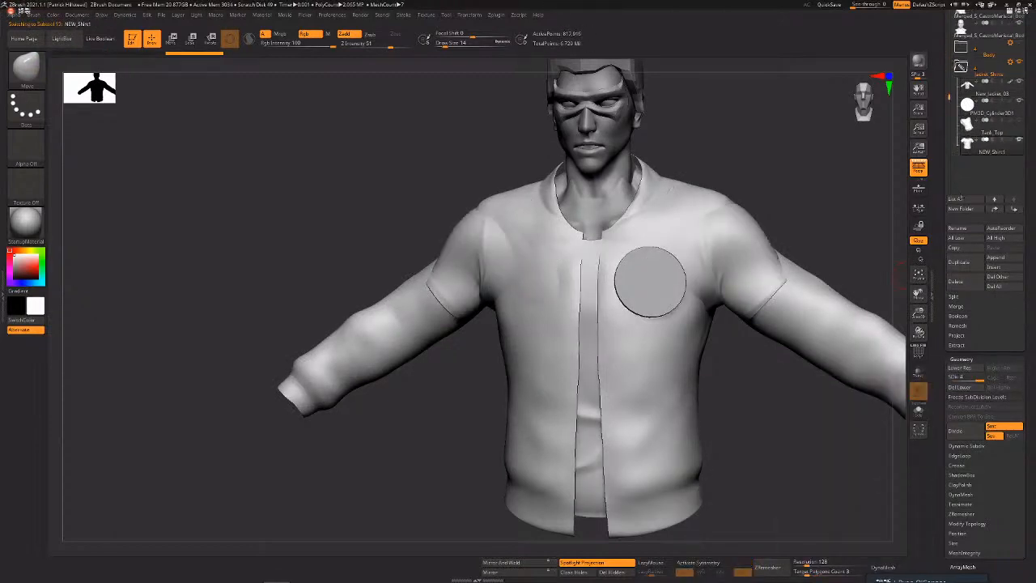
mouse_move(965, 126)
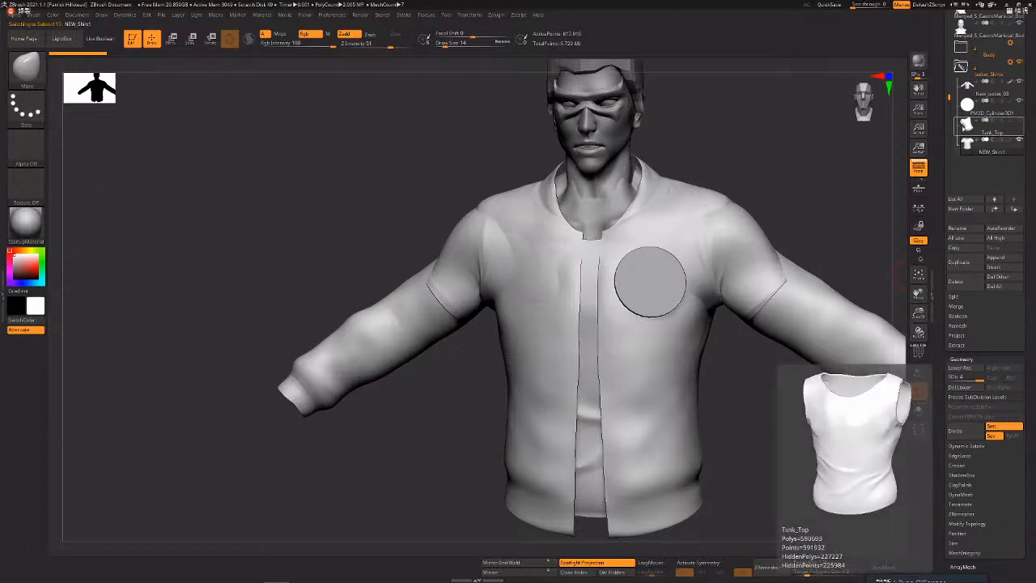
click(967, 127)
click(967, 104)
click(966, 89)
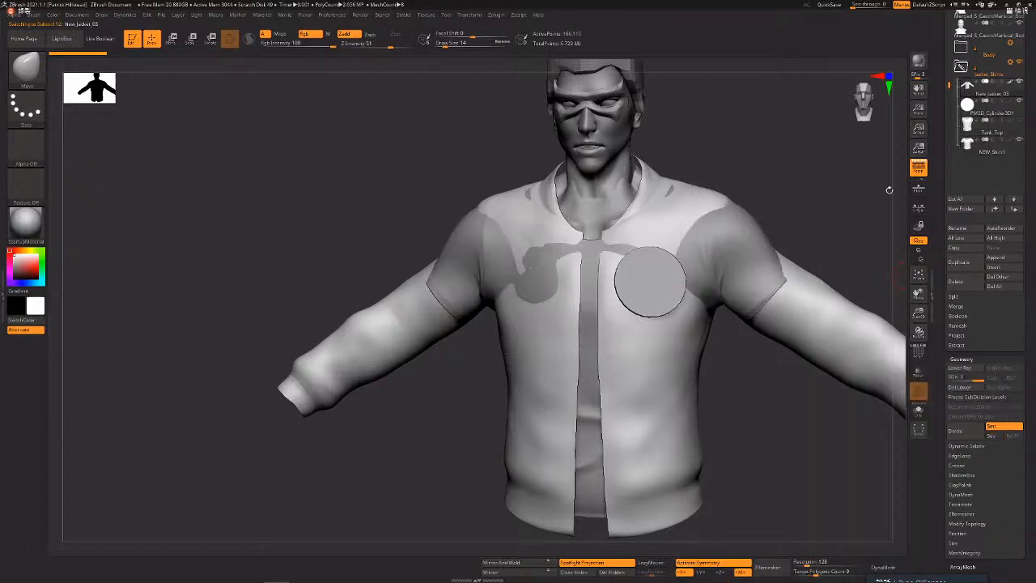
- Hide the NEW_Shirt1 subtool beneath the open jacket and set the brush draw size to 94
drag(850, 247, 878, 249)
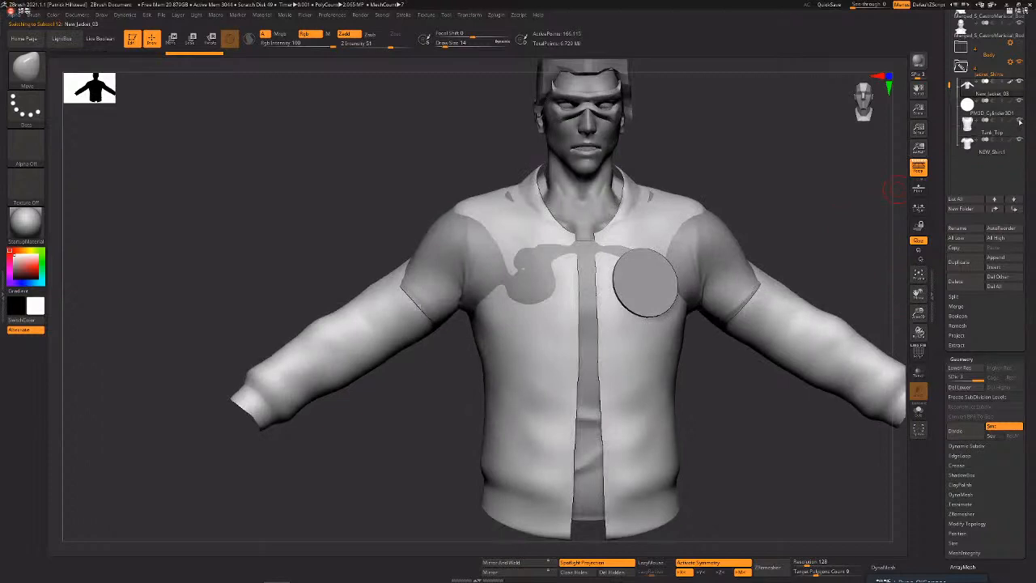
click(1019, 140)
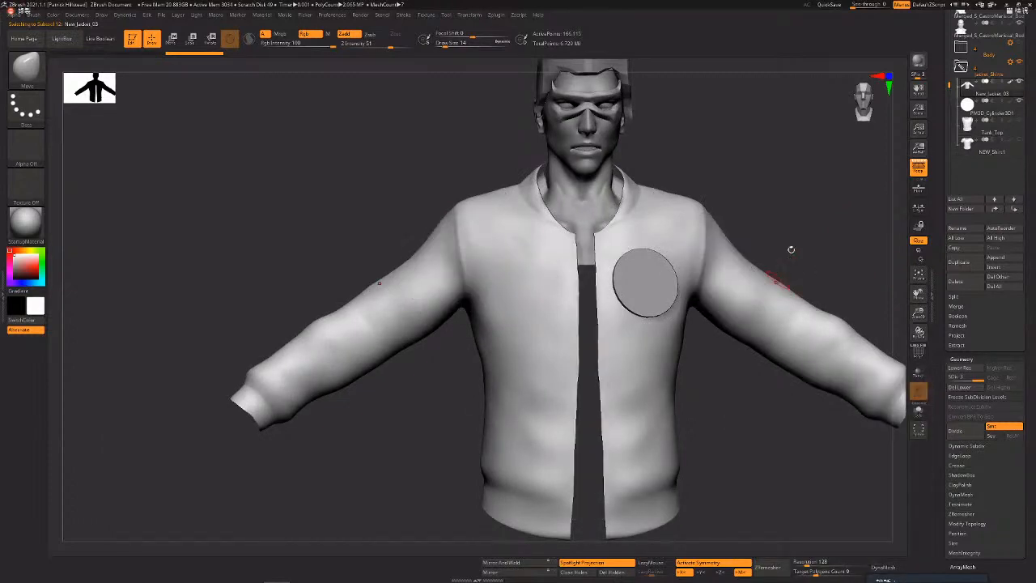
drag(797, 244, 850, 251)
key(space)
alt+drag(850, 250, 869, 167)
key(Down)
key(Down)
key(Down)
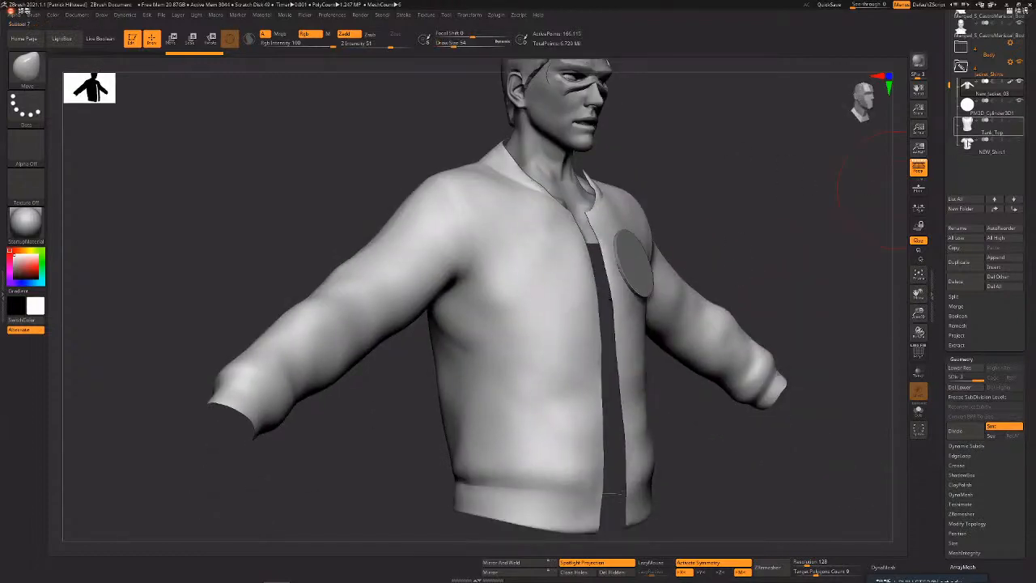
- Make NEW_Shirt1 the active subtool, isolate it and display its polyframe
drag(869, 211, 750, 257)
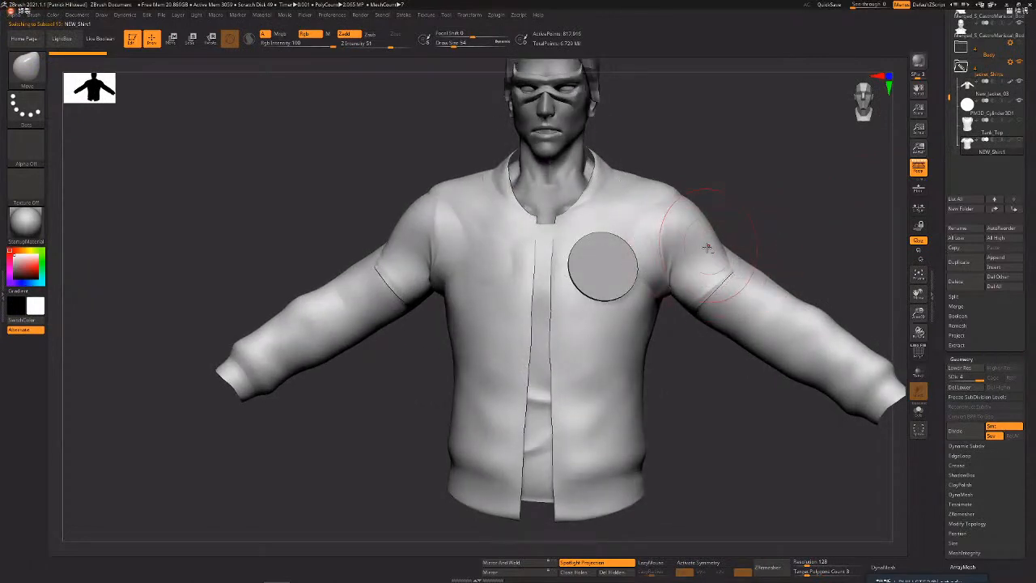
drag(740, 217, 712, 275)
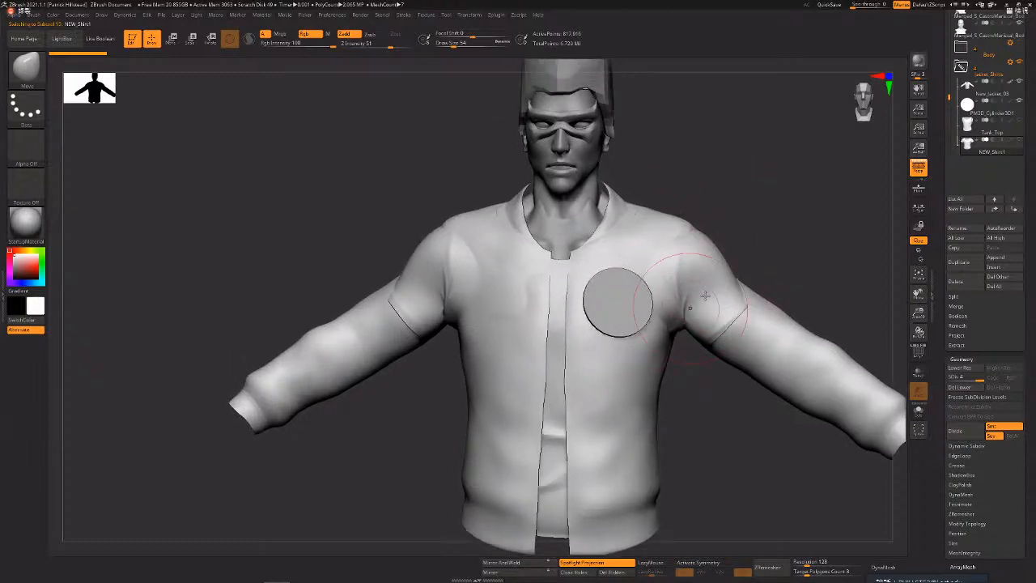
key(alt+s)
key(shift+f)
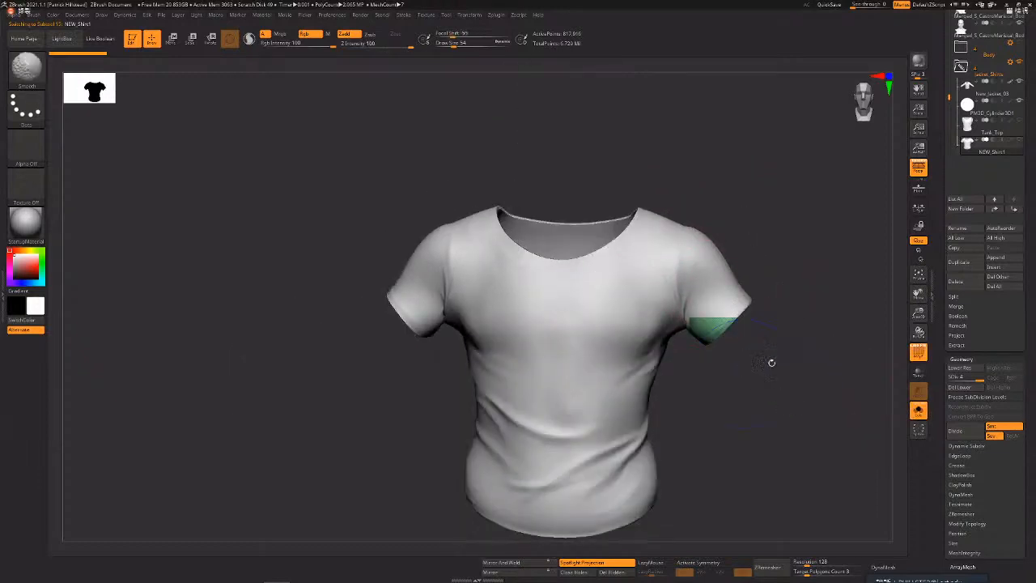
key(ctrl+shift)
ctrl+alt+shift+drag(824, 370, 669, 198)
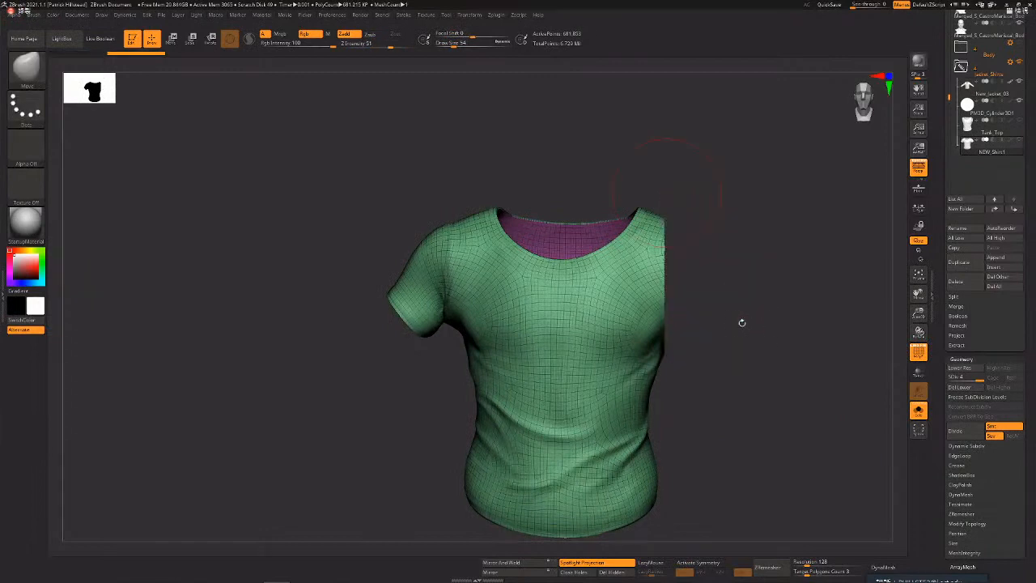
ctrl+shift+click(731, 279)
- Activate X symmetry, hide both sleeves of the isolated shirt and bring the other subtools back into view
key(x)
ctrl+alt+shift+drag(797, 367, 660, 197)
drag(750, 353, 769, 364)
click(918, 410)
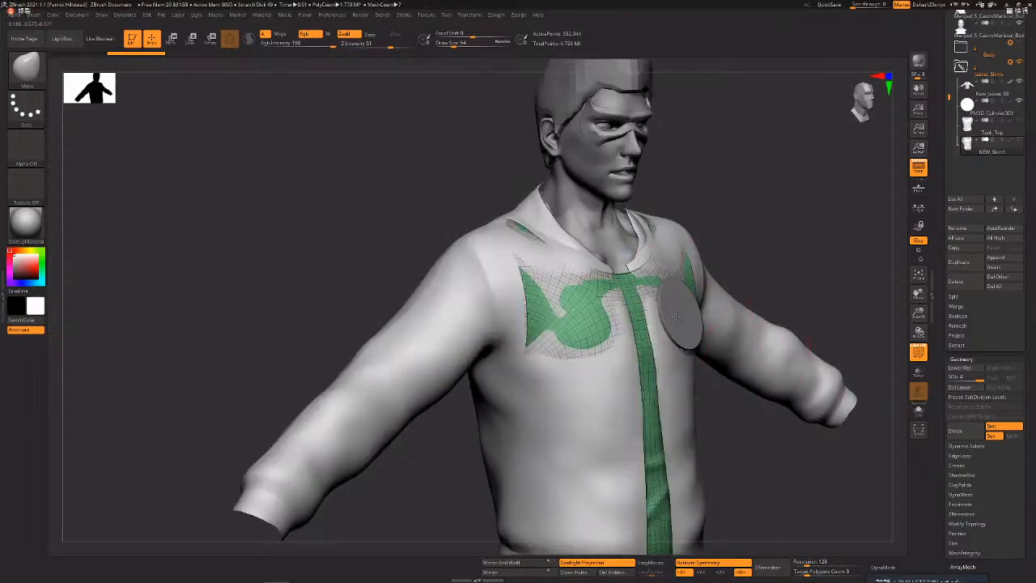
- Make New_Jacket_03 the active subtool and turn on the visibility of the Tank_Top subtool beneath it
alt+drag(753, 425, 734, 372)
alt+click(656, 345)
drag(845, 381, 913, 404)
click(918, 410)
click(918, 410)
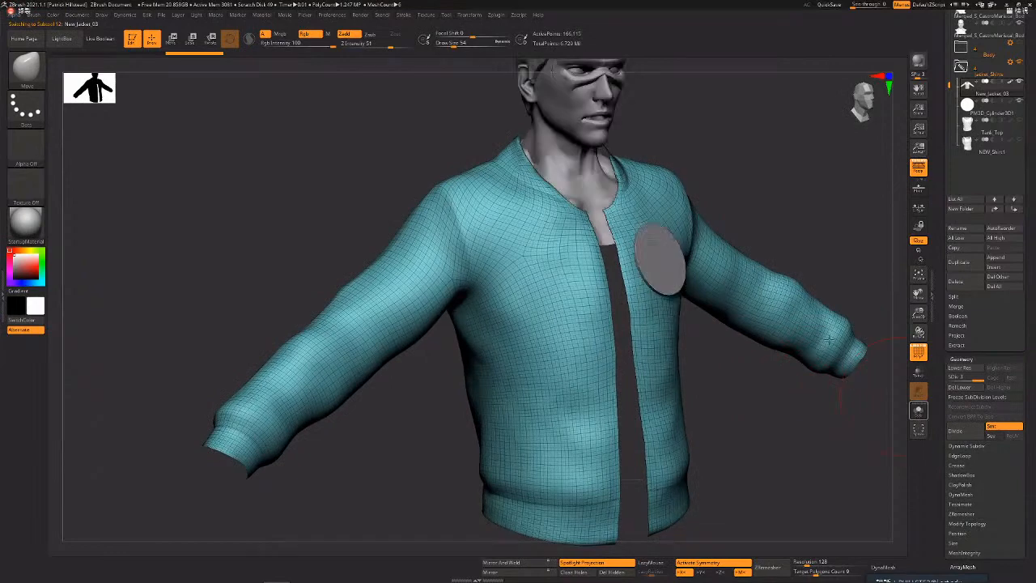
drag(751, 426, 782, 412)
drag(824, 348, 857, 358)
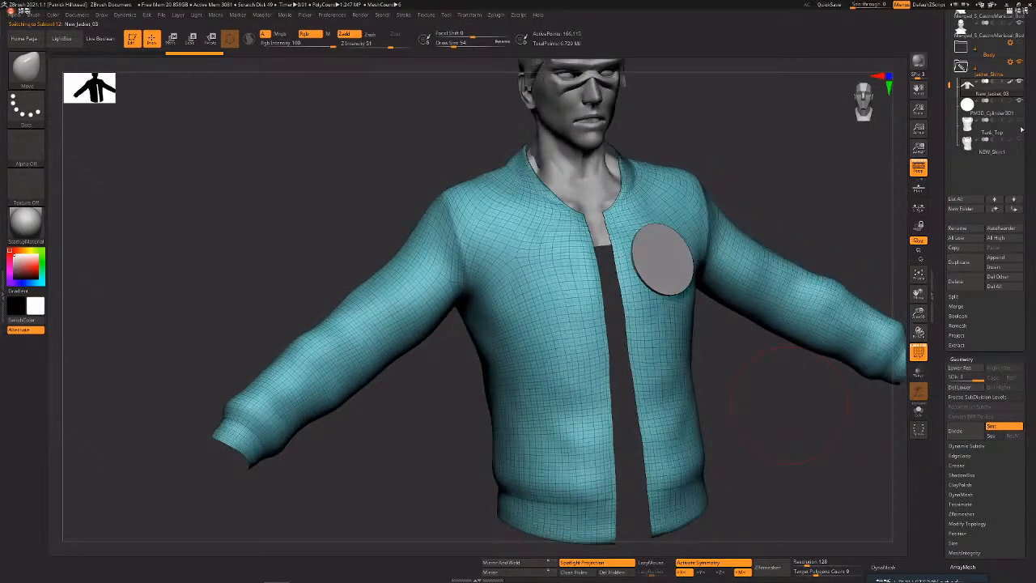
click(1020, 120)
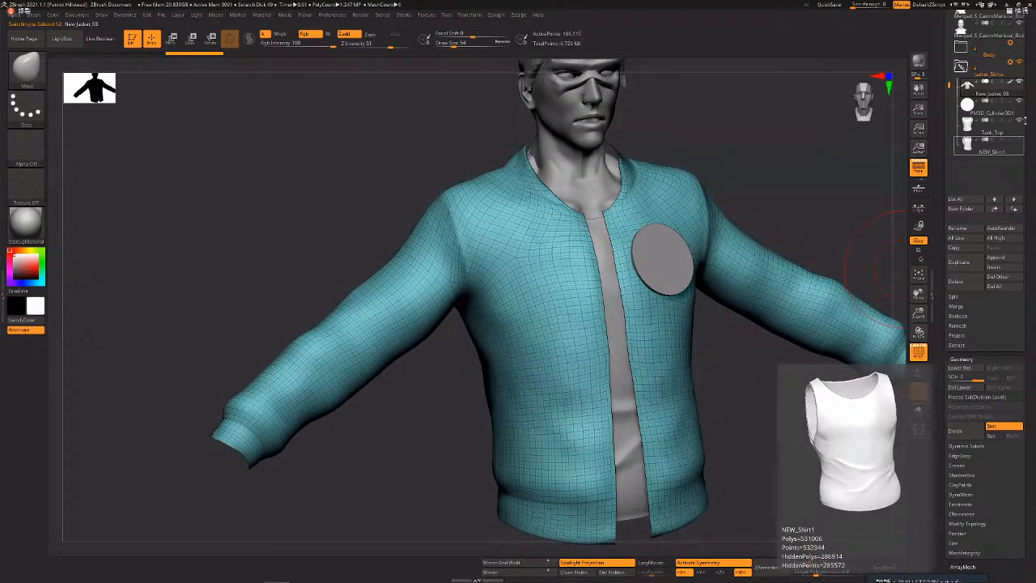
click(1020, 146)
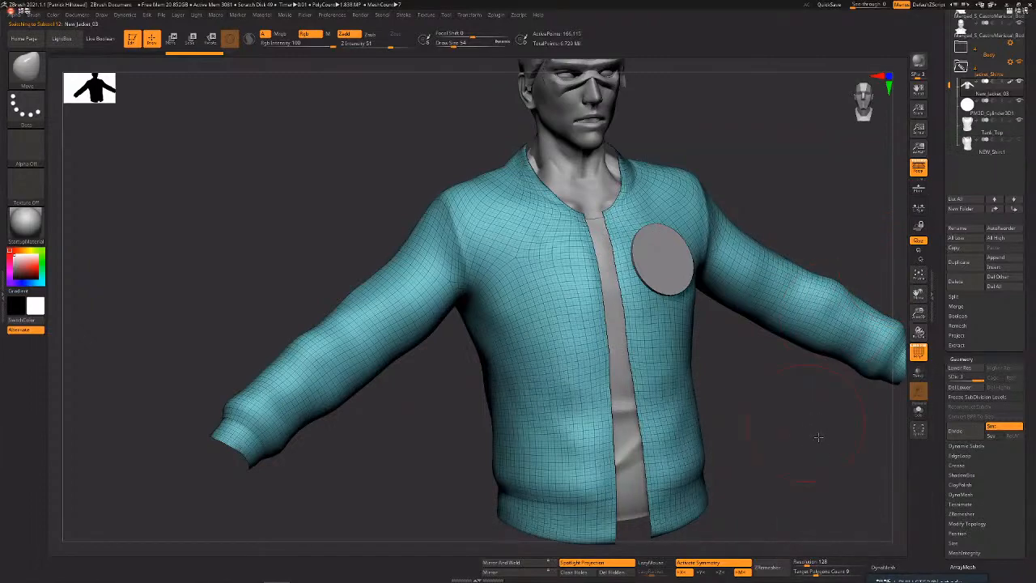
- Make Tank_Top the active subtool, isolate it and turn off the polyframe display
drag(814, 425, 631, 316)
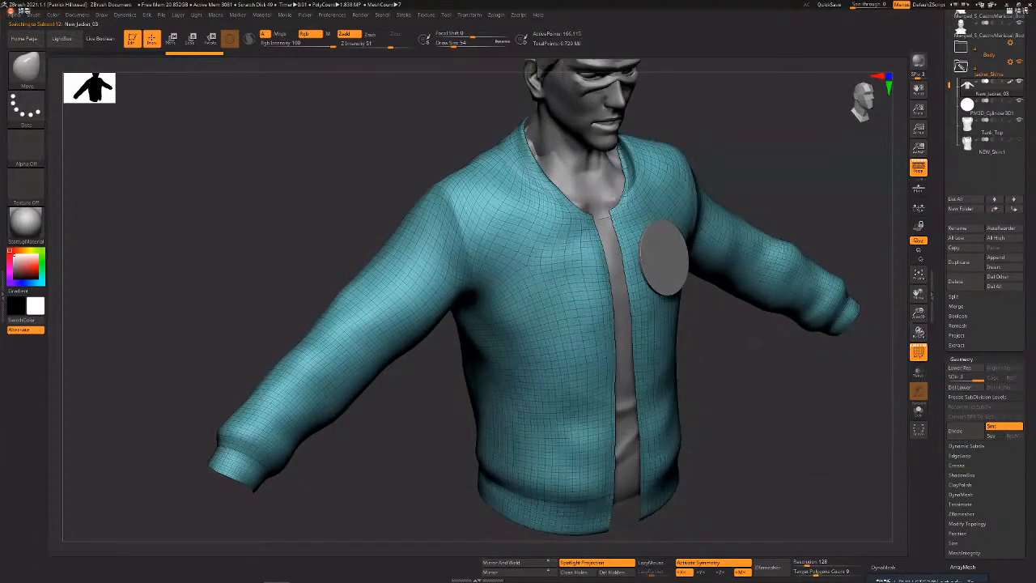
drag(733, 354, 813, 299)
alt+click(617, 263)
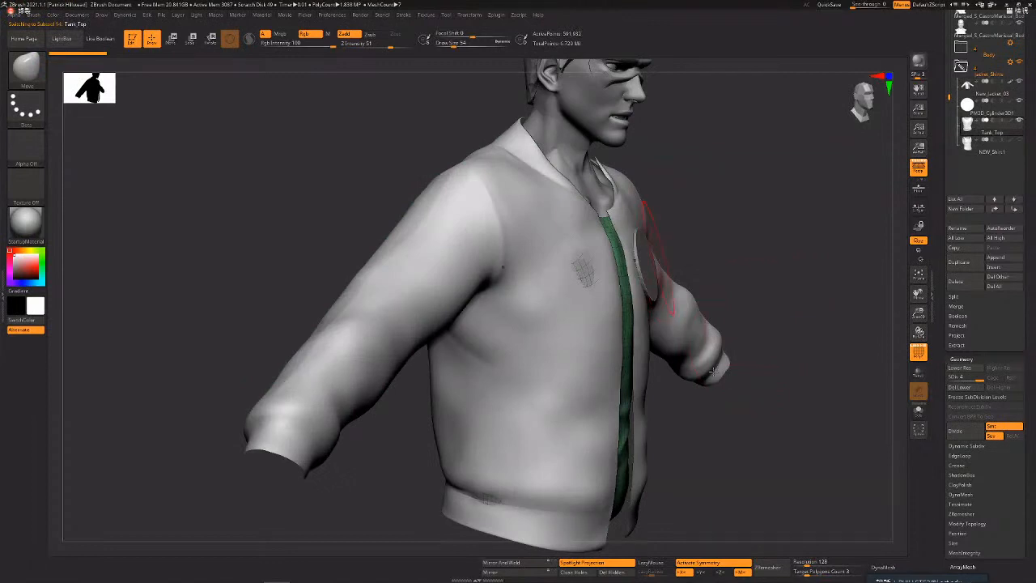
shift+drag(733, 367, 850, 368)
click(918, 410)
key(shift+f)
drag(706, 331, 676, 335)
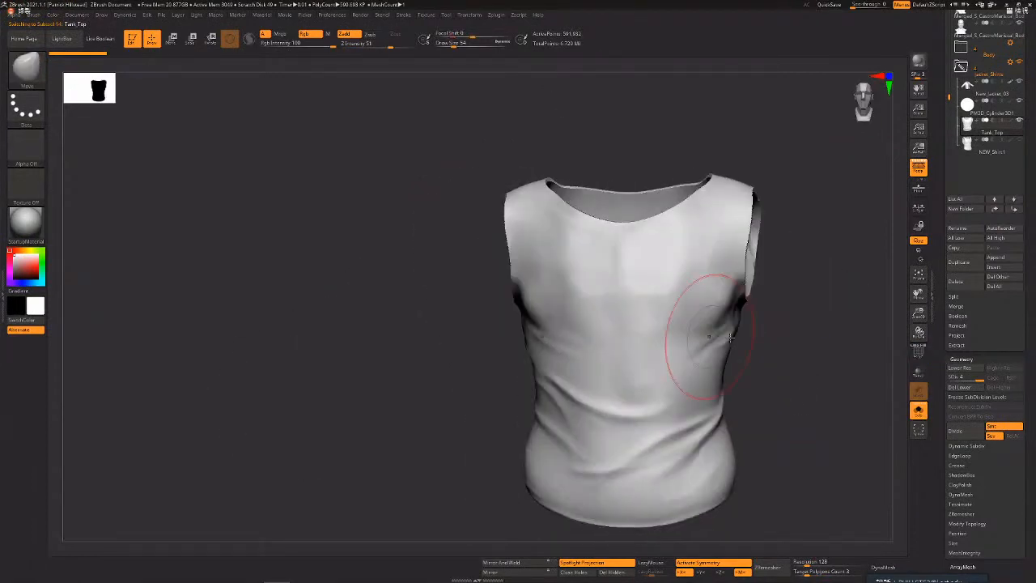
- Compare the tank top's fit with the jacket shown, and inspect its back in isolation
click(918, 410)
drag(787, 444, 753, 450)
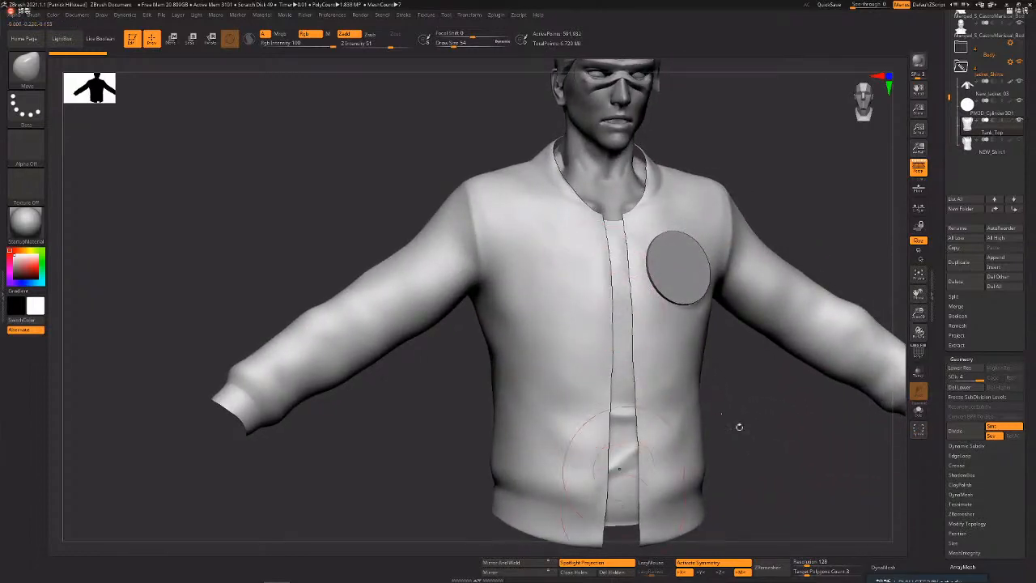
click(918, 411)
drag(855, 435, 566, 208)
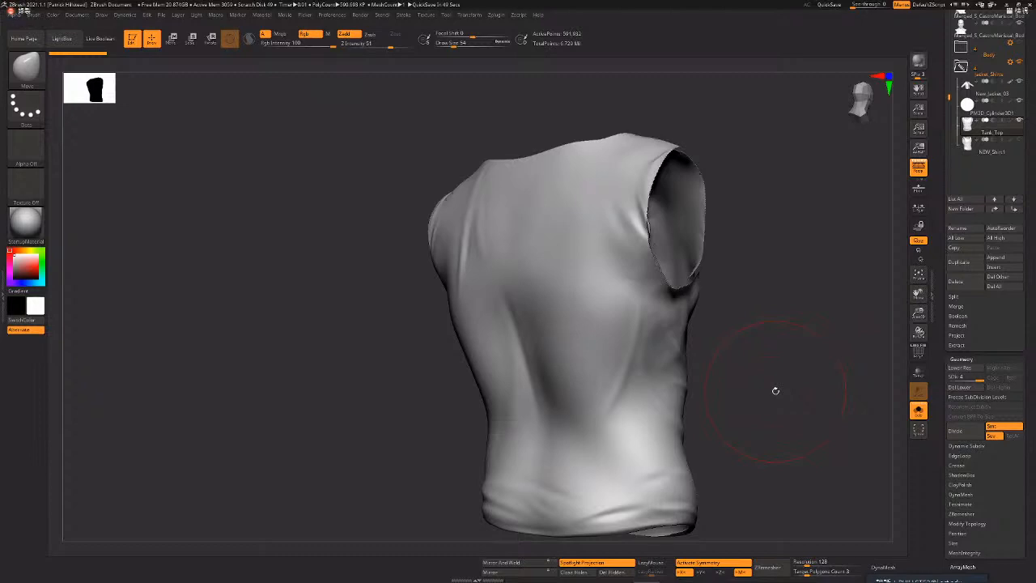
- Switch to Chrome, close the tab beside the Tifa Lockhart artwork and view that artwork from its first image
key(alt+Tab)
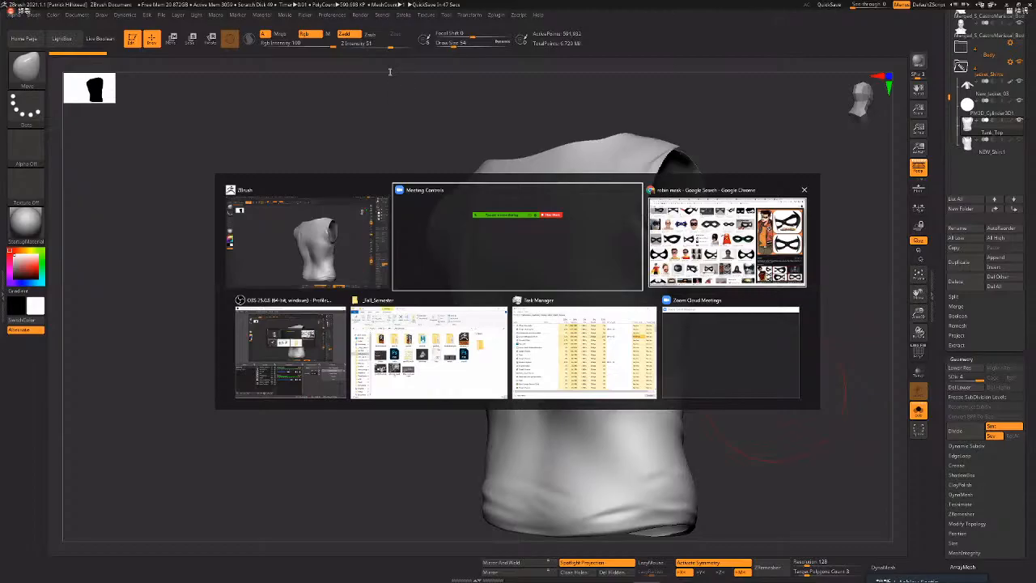
key(alt+Tab)
key(ctrl+shift+Tab)
key(ctrl+shift+Tab)
key(ctrl+shift+Tab)
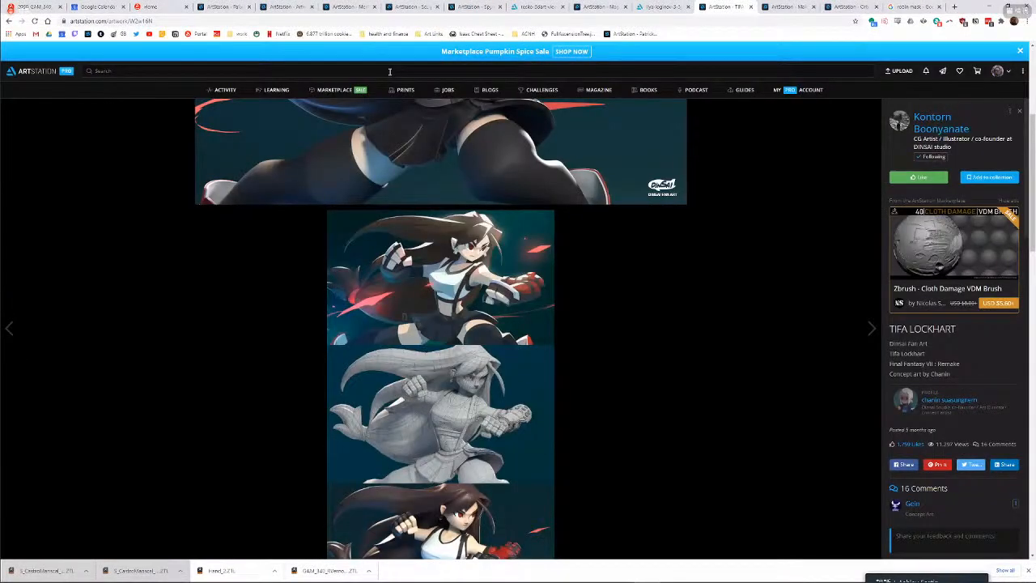
key(ctrl+shift+Tab)
key(ctrl+w)
scroll(390, 72, up, 1)
scroll(271, 101, up, 3)
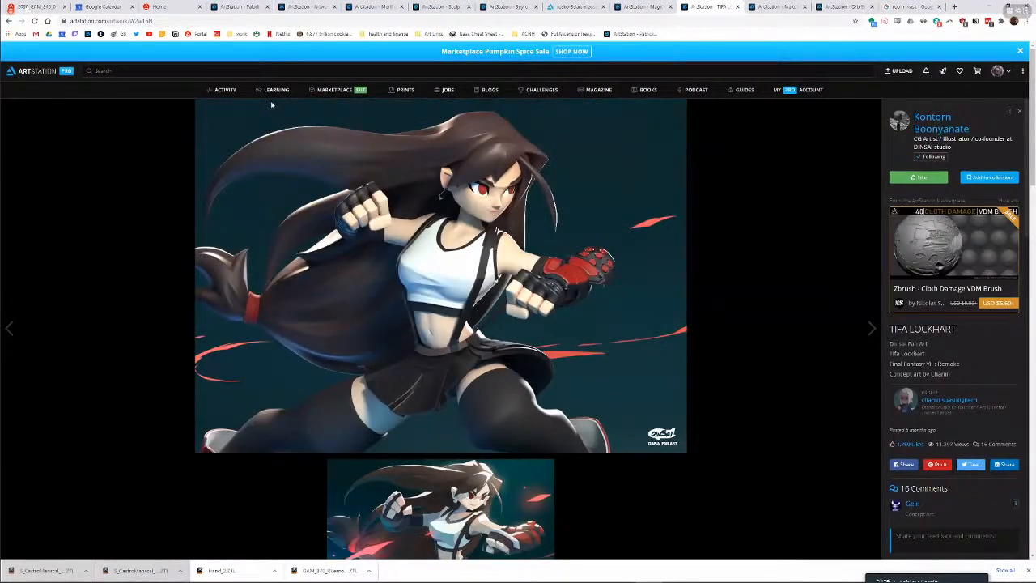
- Search ArtStation for "satoshi" and look through the images of the Wonder Woman Fanart artwork
click(243, 72)
text(satoshi)
key(Return)
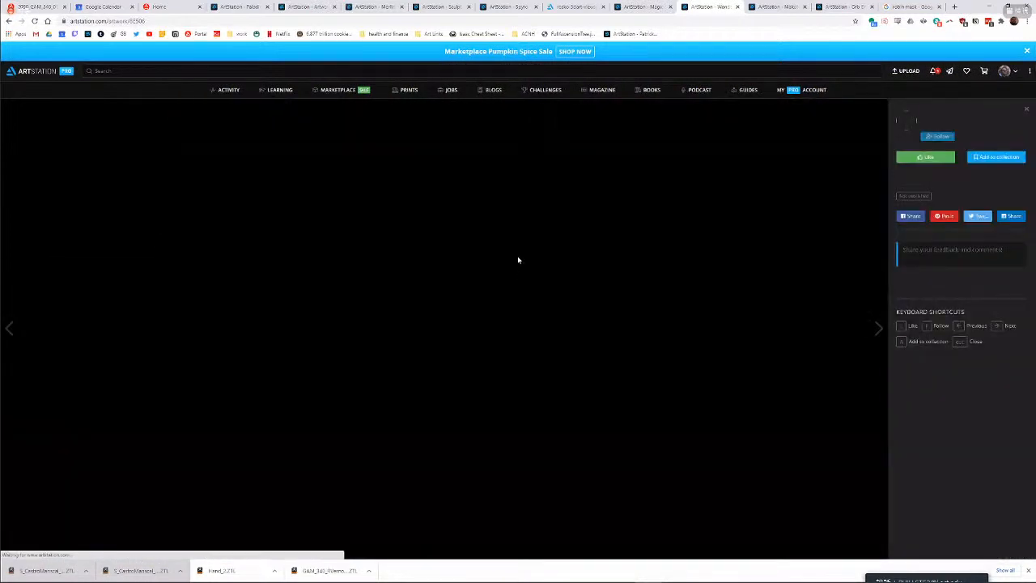
scroll(466, 284, down, 5)
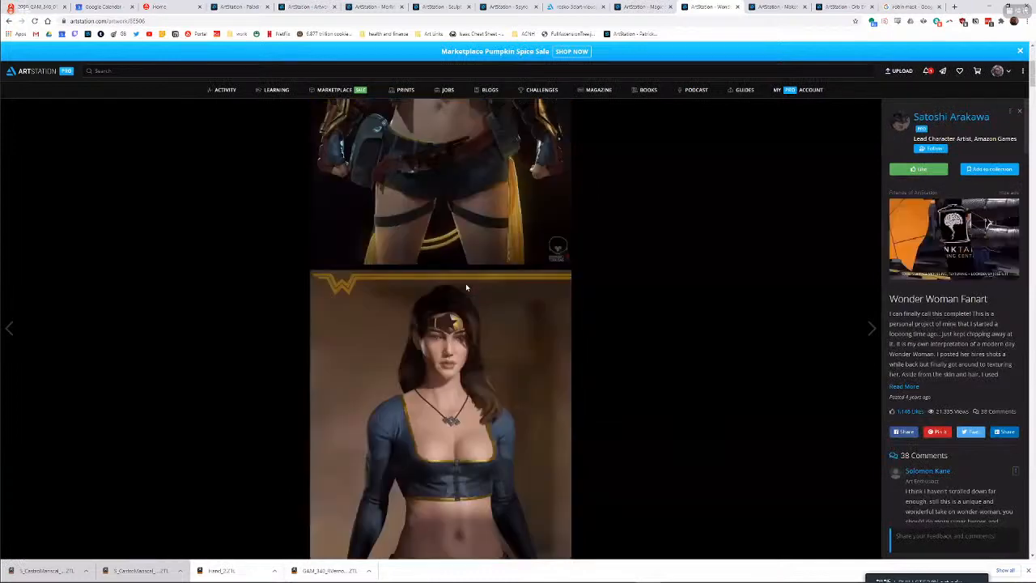
scroll(471, 252, down, 9)
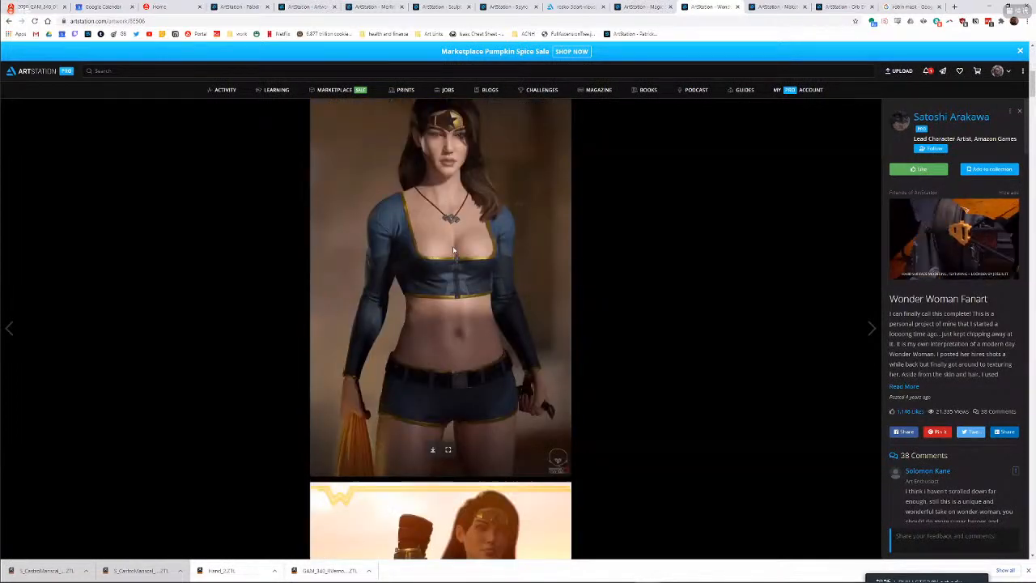
scroll(430, 246, down, 9)
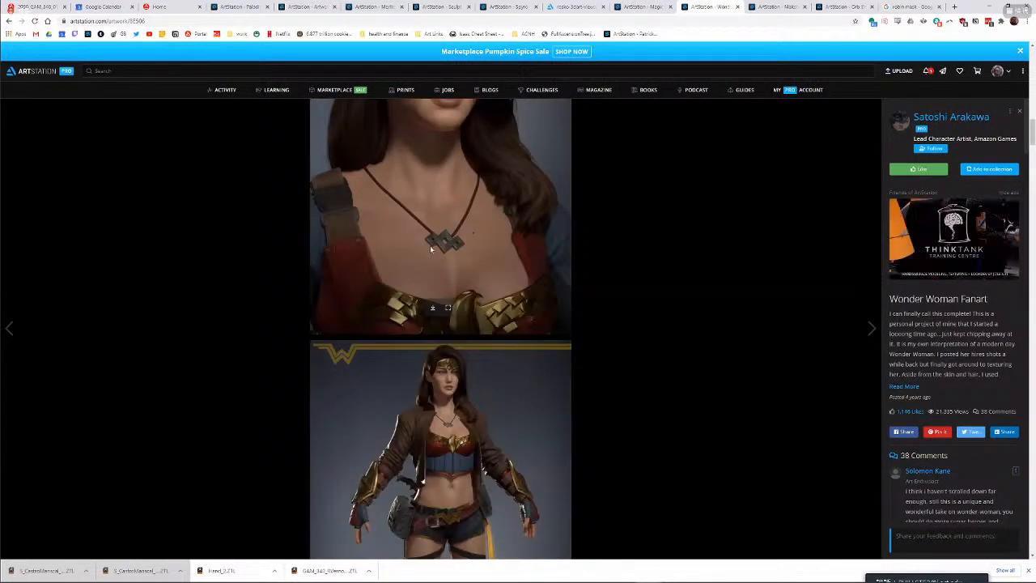
- Examine the full-body front, back and side renders and the grey sculpt views of the Wonder Woman Fanart outfit
scroll(427, 245, down, 5)
scroll(422, 247, down, 9)
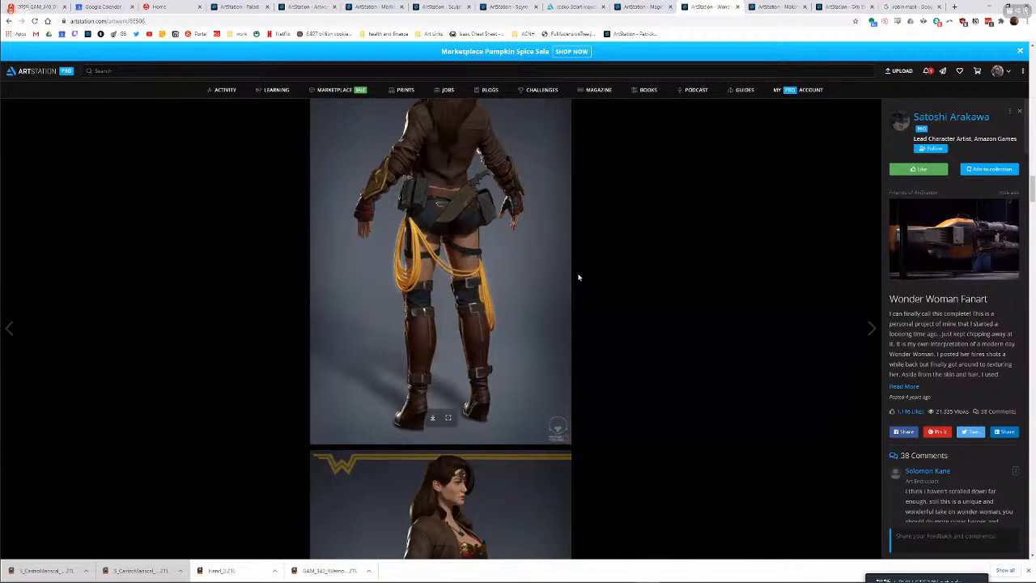
scroll(567, 274, down, 3)
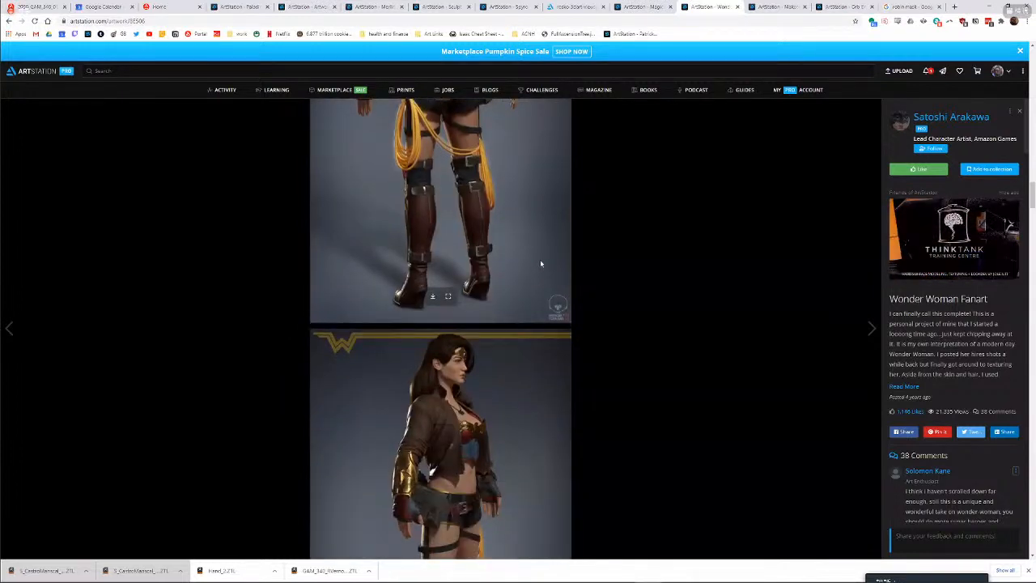
scroll(527, 259, down, 4)
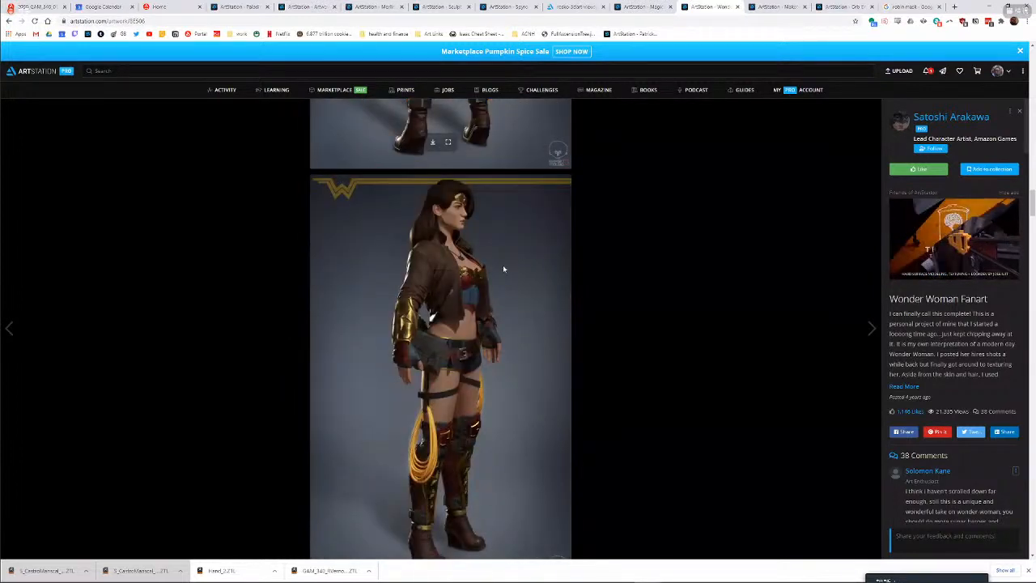
scroll(493, 272, down, 5)
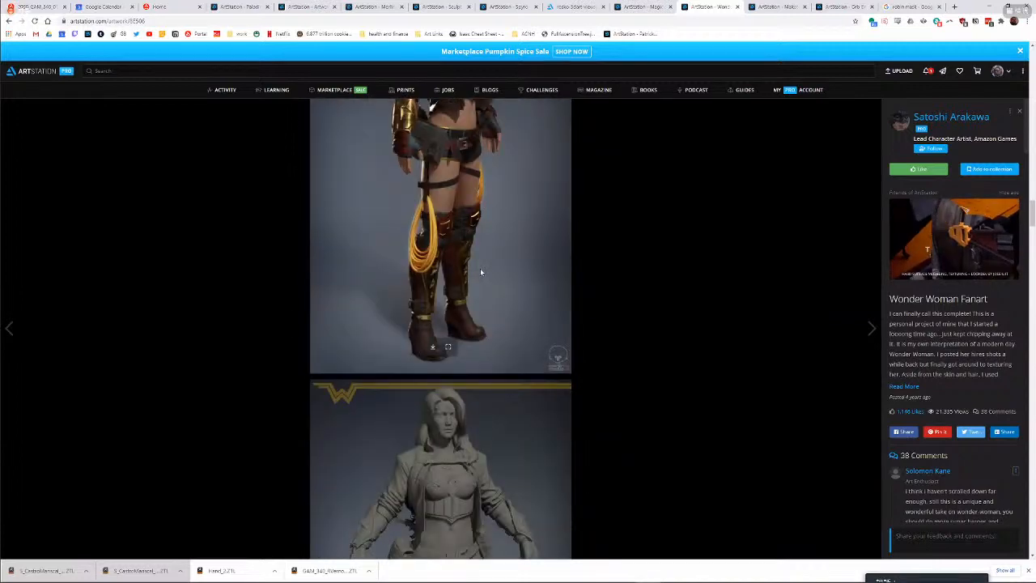
scroll(480, 272, down, 10)
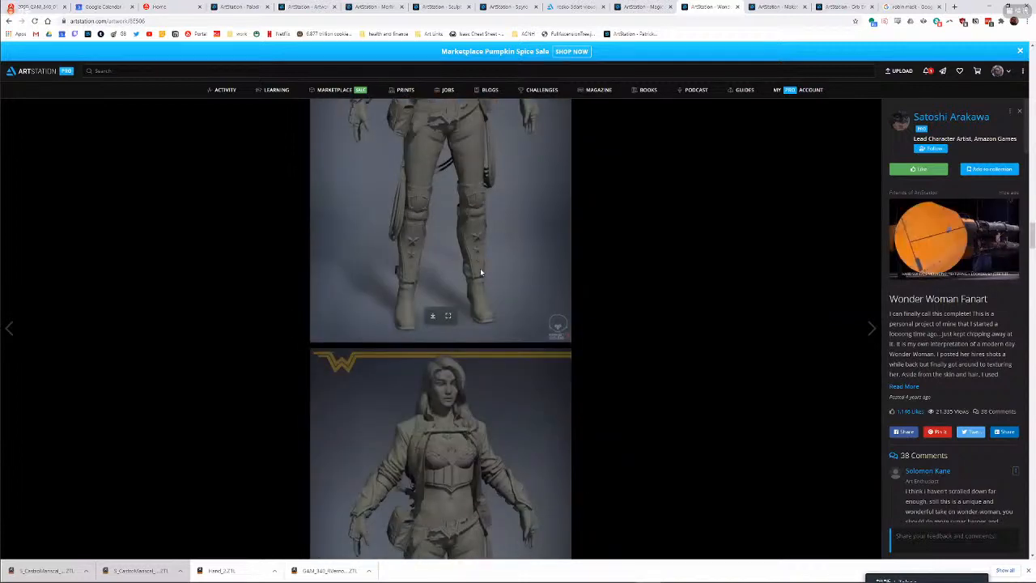
scroll(515, 251, down, 6)
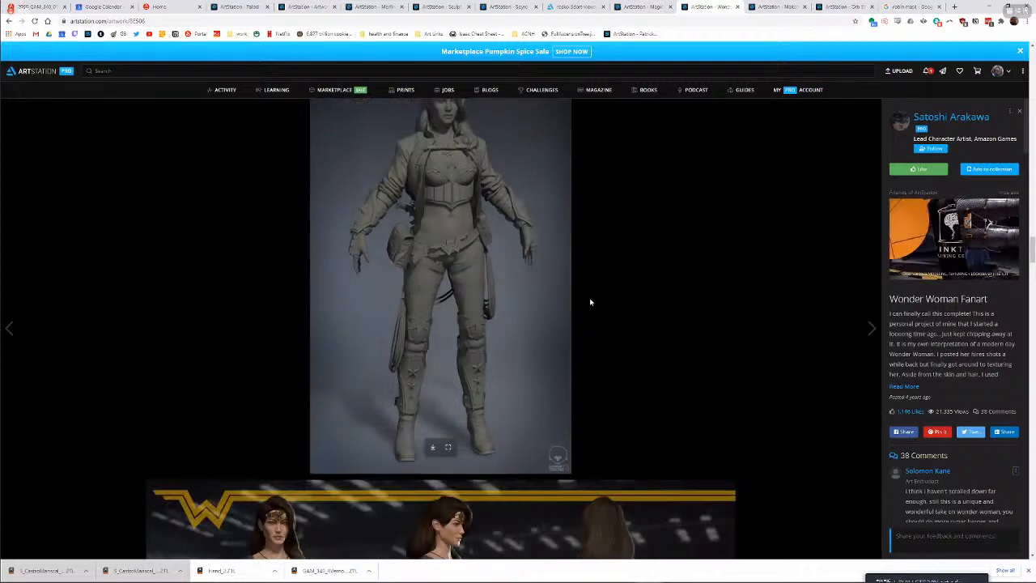
scroll(590, 300, down, 7)
scroll(592, 280, down, 5)
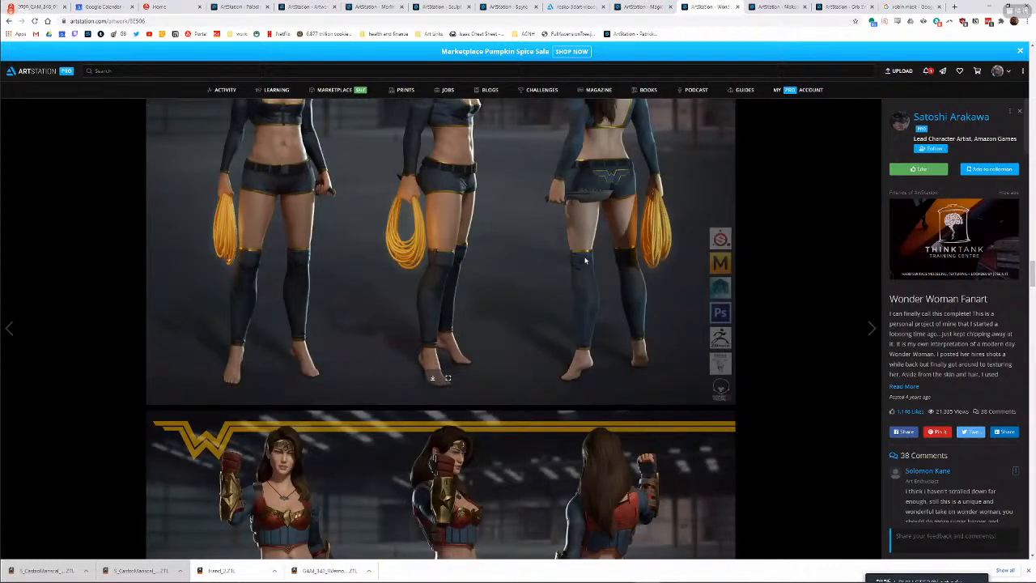
scroll(585, 259, down, 5)
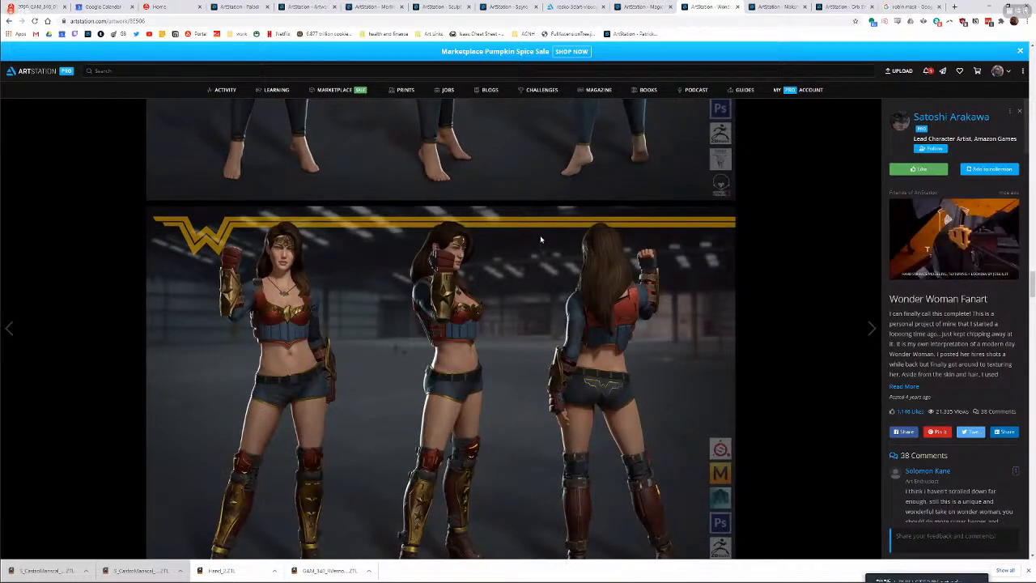
- Find the image of the red backpack and boots in the artwork and open it full size
scroll(634, 279, down, 10)
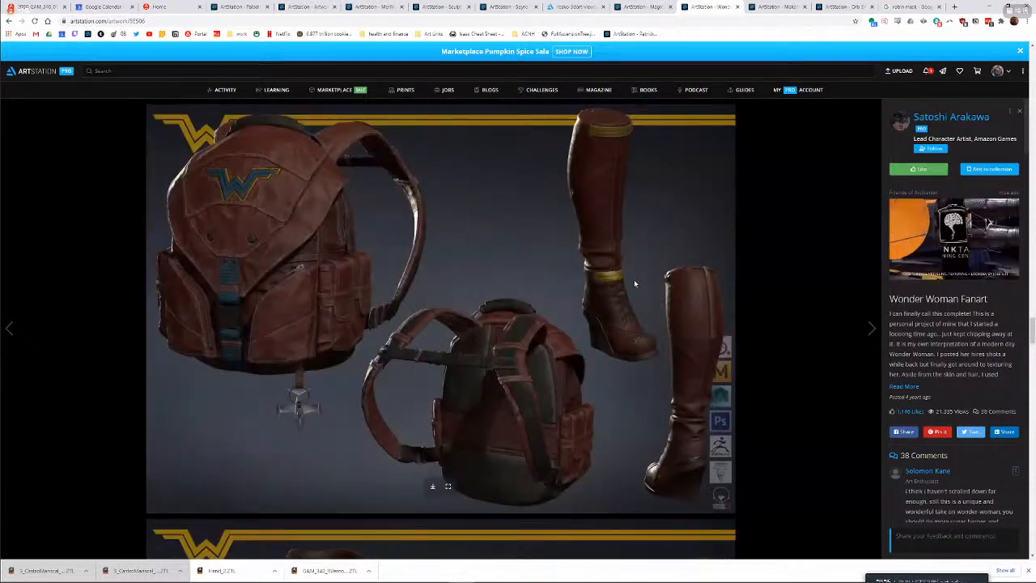
scroll(619, 259, up, 1)
scroll(621, 375, down, 6)
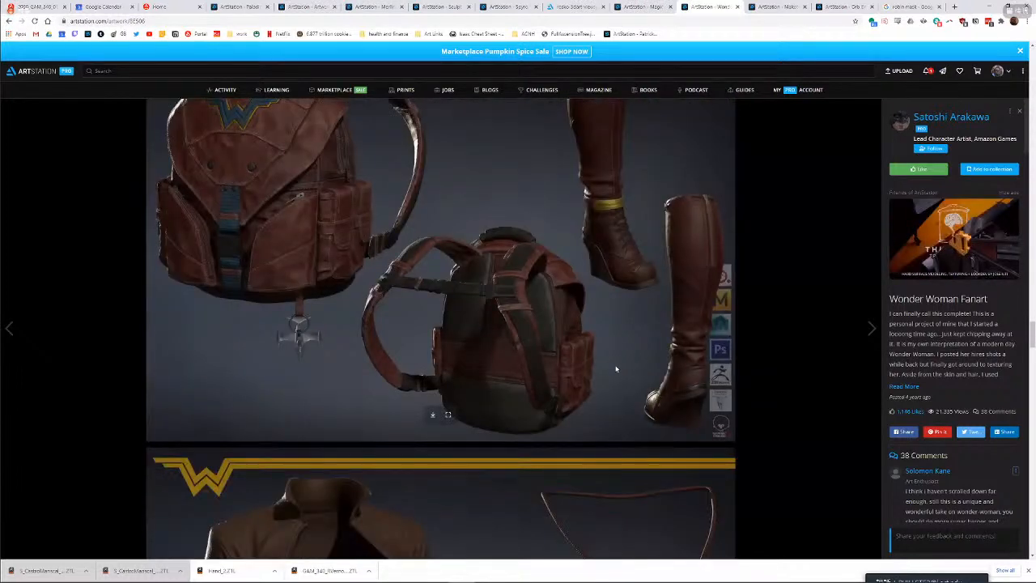
scroll(622, 363, down, 5)
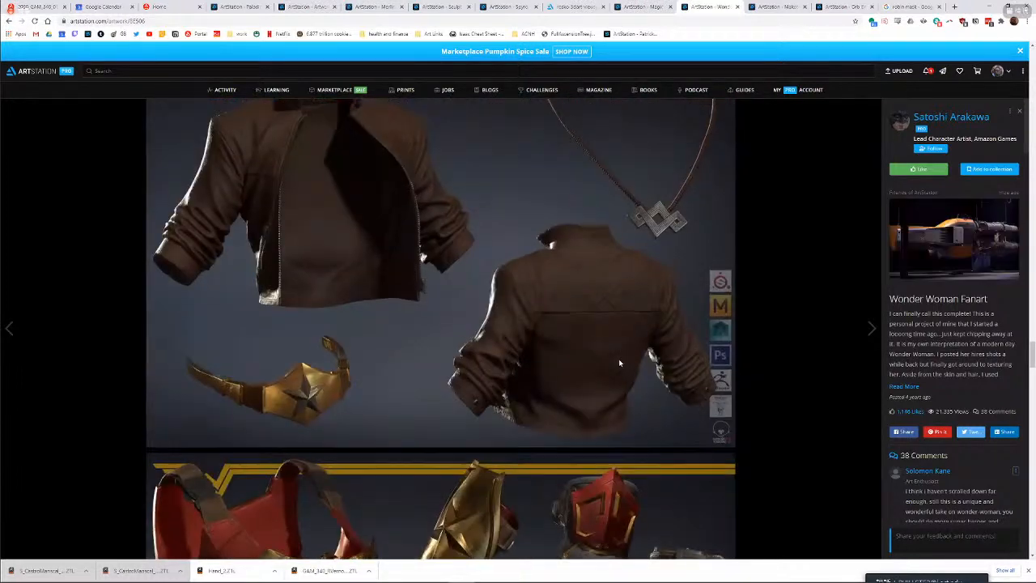
scroll(619, 362, up, 7)
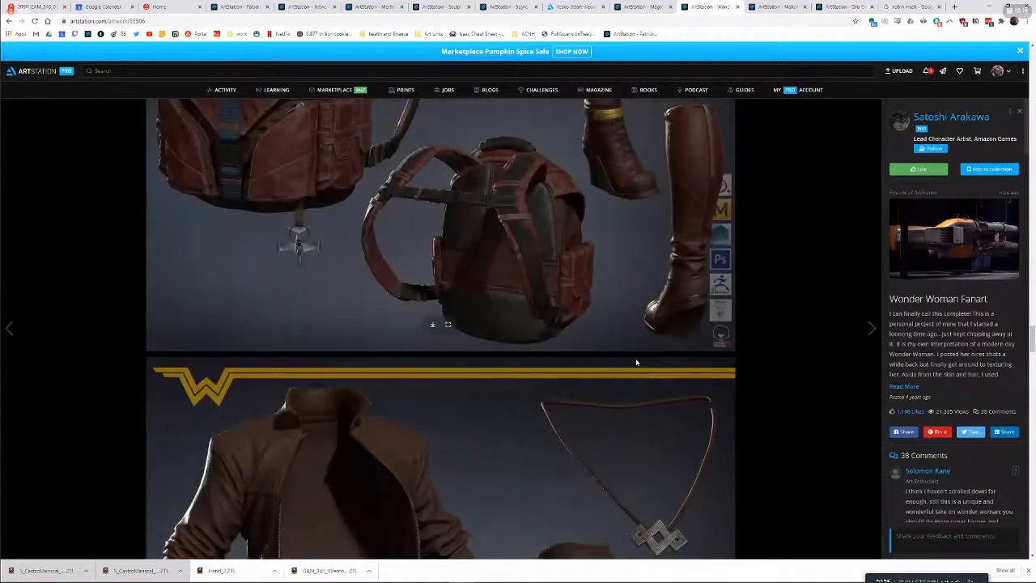
scroll(636, 362, up, 10)
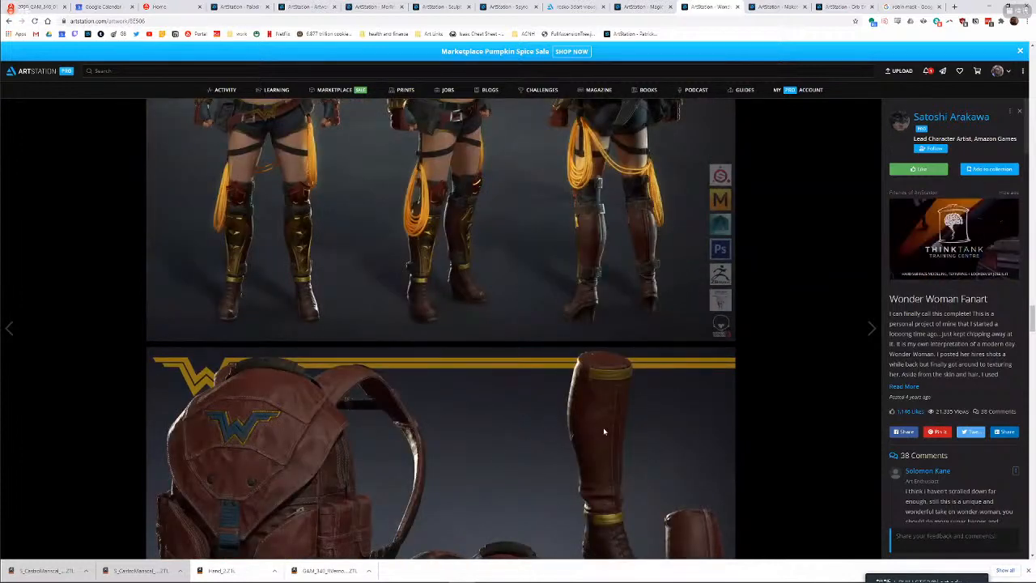
scroll(455, 454, down, 4)
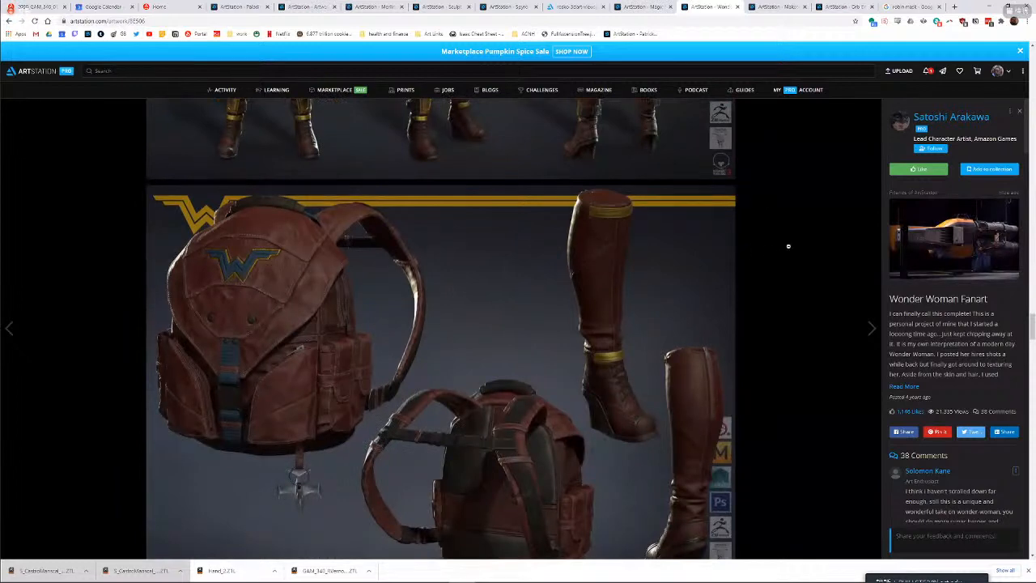
scroll(787, 246, down, 3)
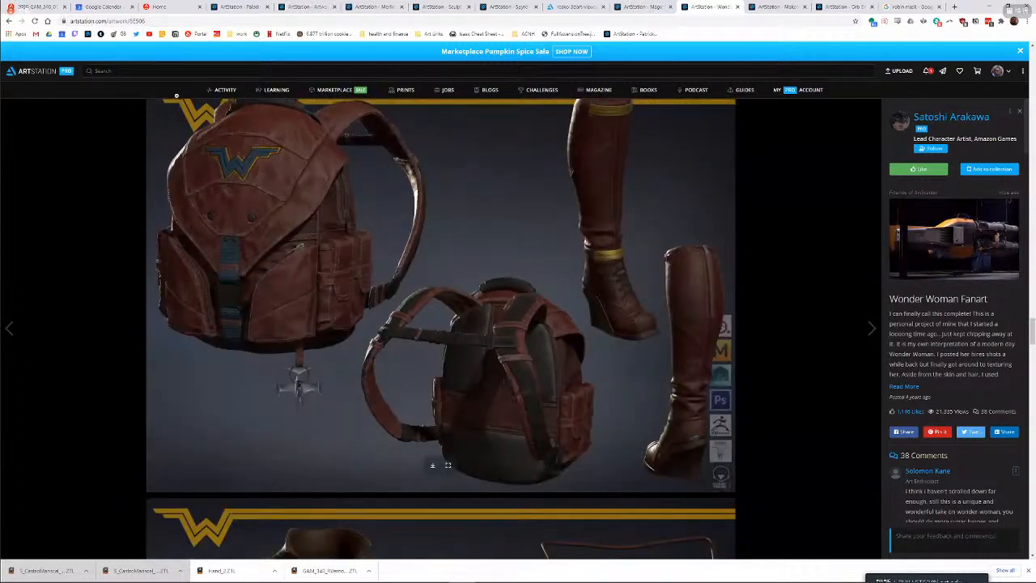
click(433, 465)
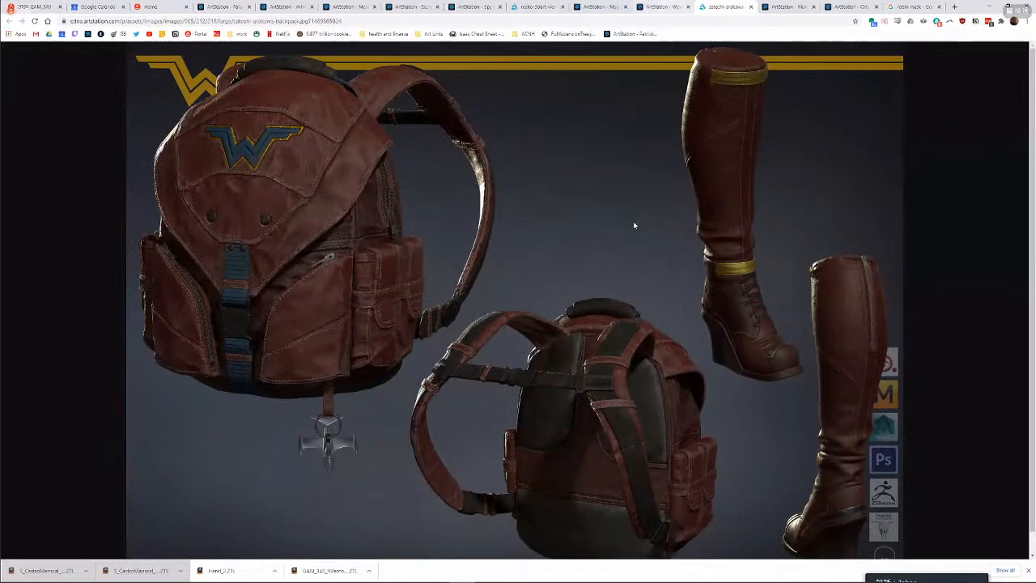
- Return to the Wonder Woman Fanart page and study the brown jacket's sleeves and back, along with the armor pieces
key(ctrl+shift+Tab)
scroll(611, 222, down, 5)
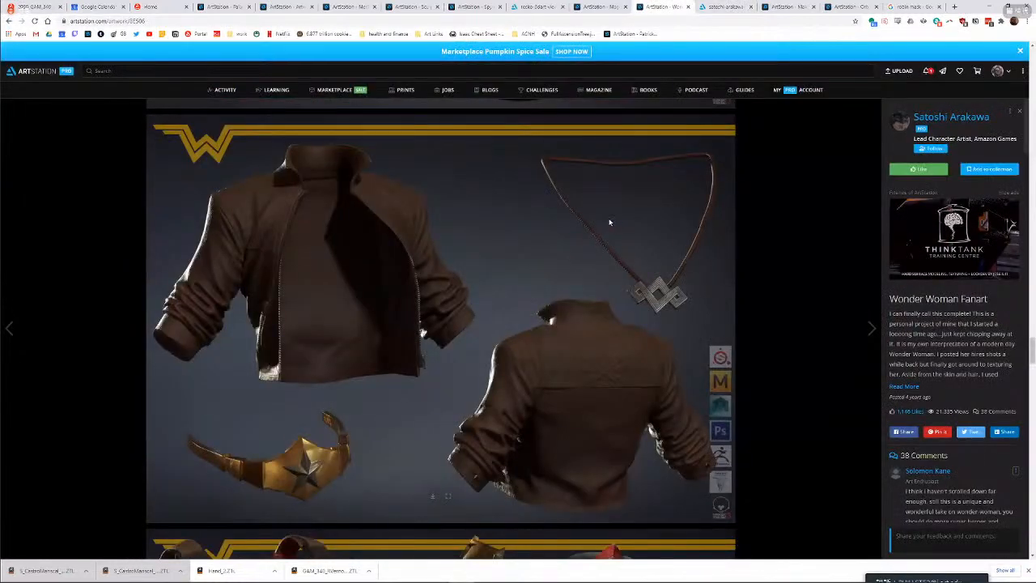
scroll(614, 243, down, 3)
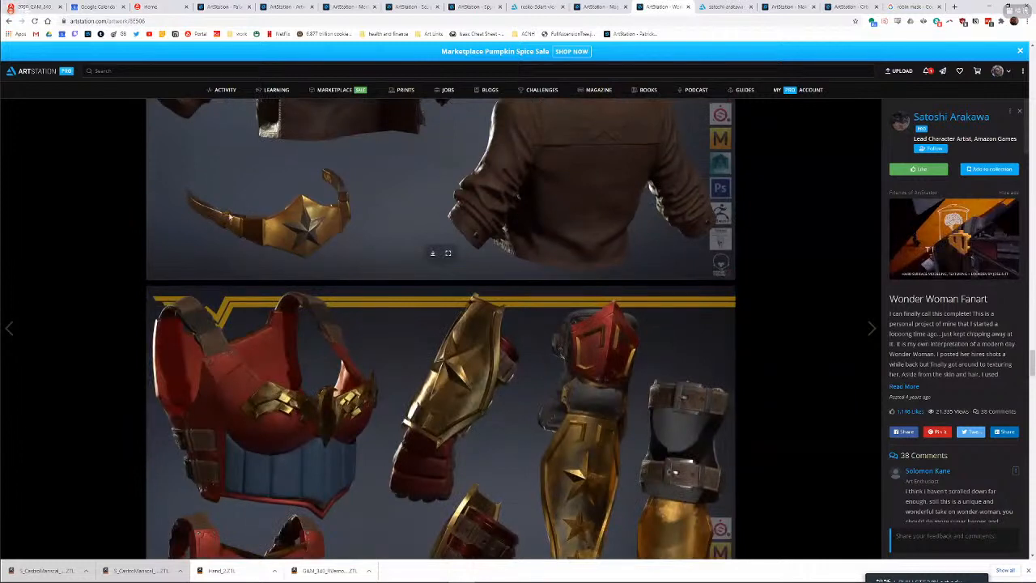
scroll(168, 262, up, 2)
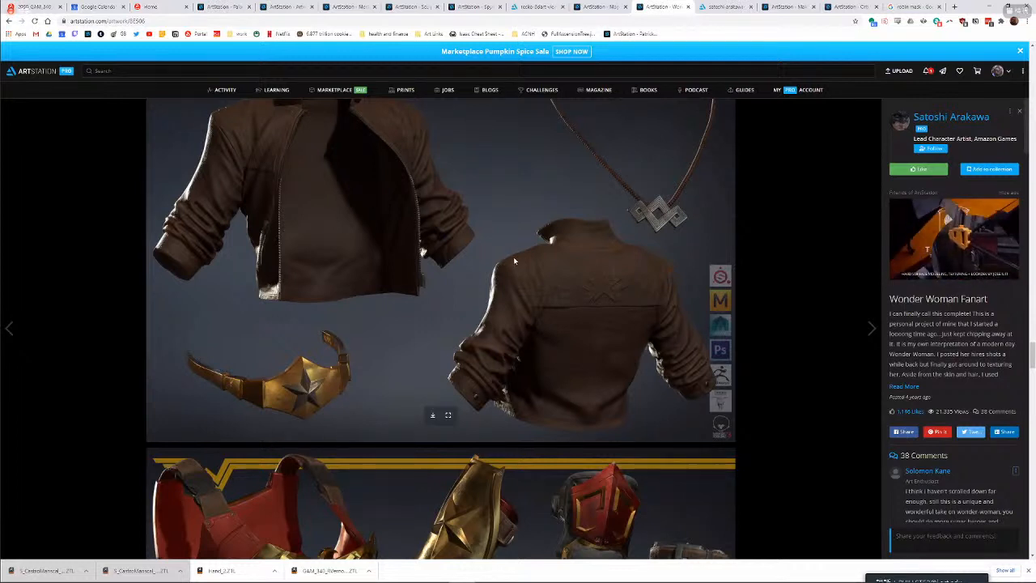
scroll(513, 259, down, 3)
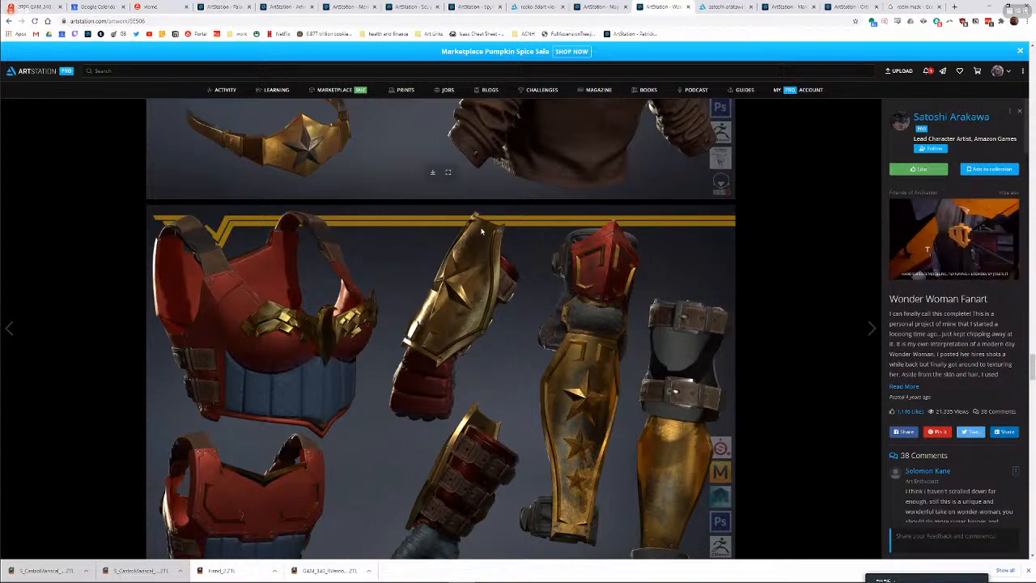
- Look through the texture map sheets, turntable previews and closing image of the Wonder Woman Fanart artwork
scroll(477, 228, down, 9)
scroll(657, 337, down, 4)
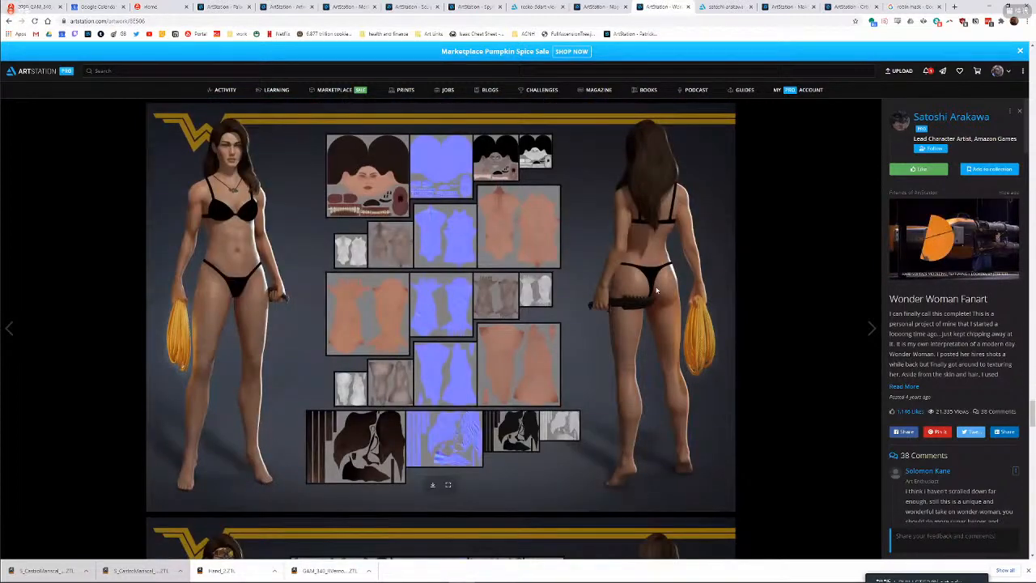
scroll(617, 275, down, 3)
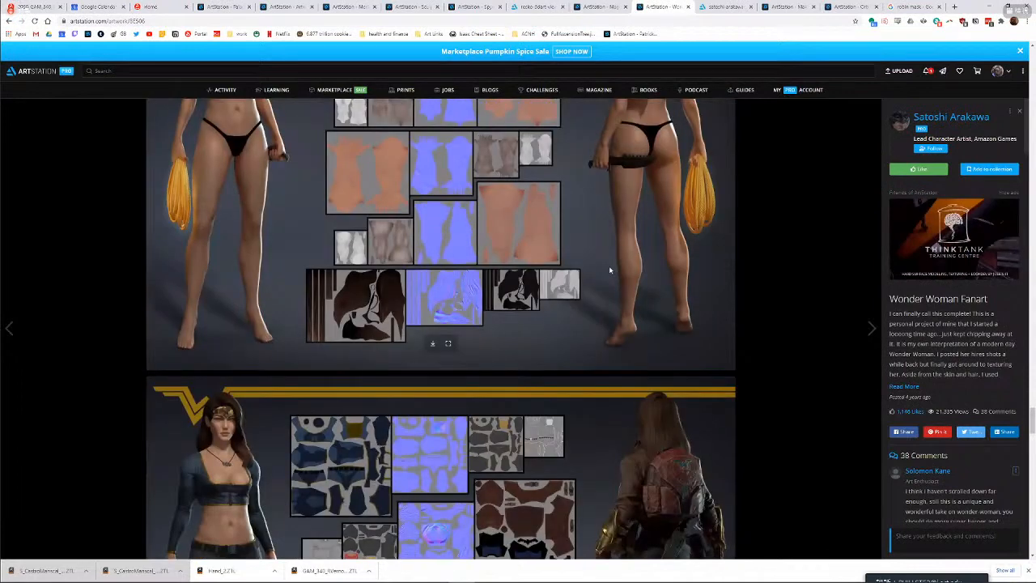
scroll(591, 285, down, 7)
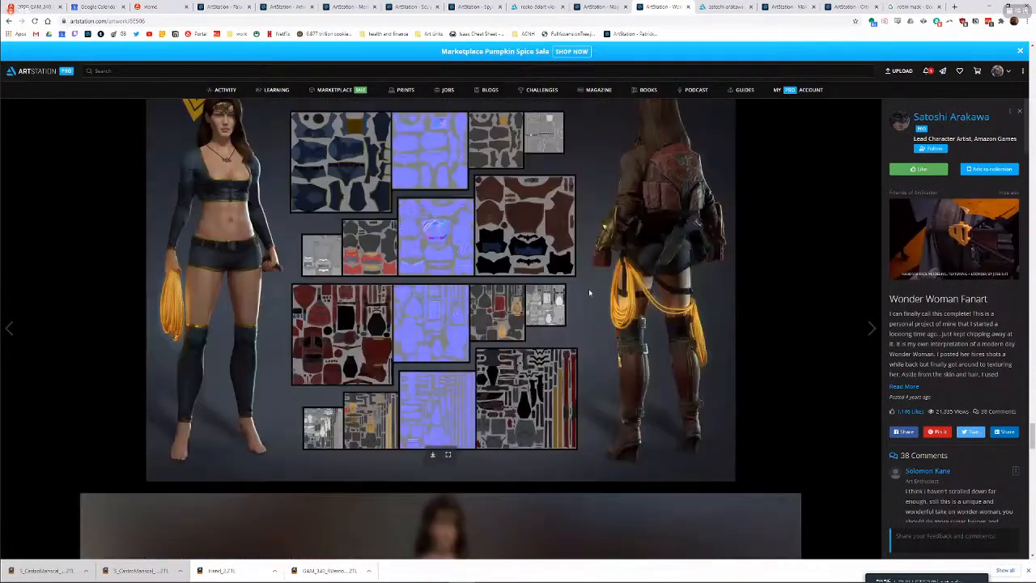
scroll(558, 287, down, 15)
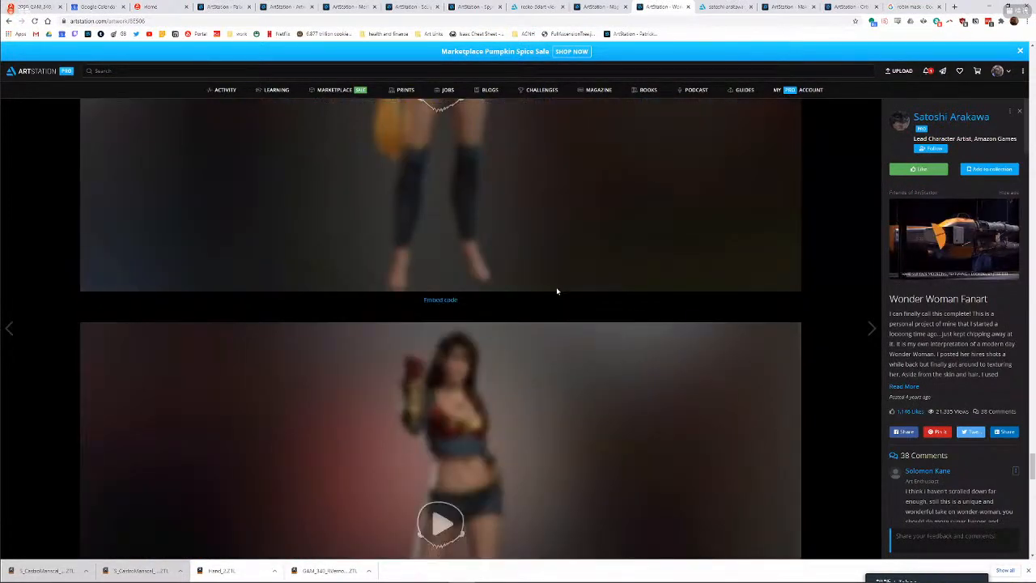
scroll(541, 245, down, 9)
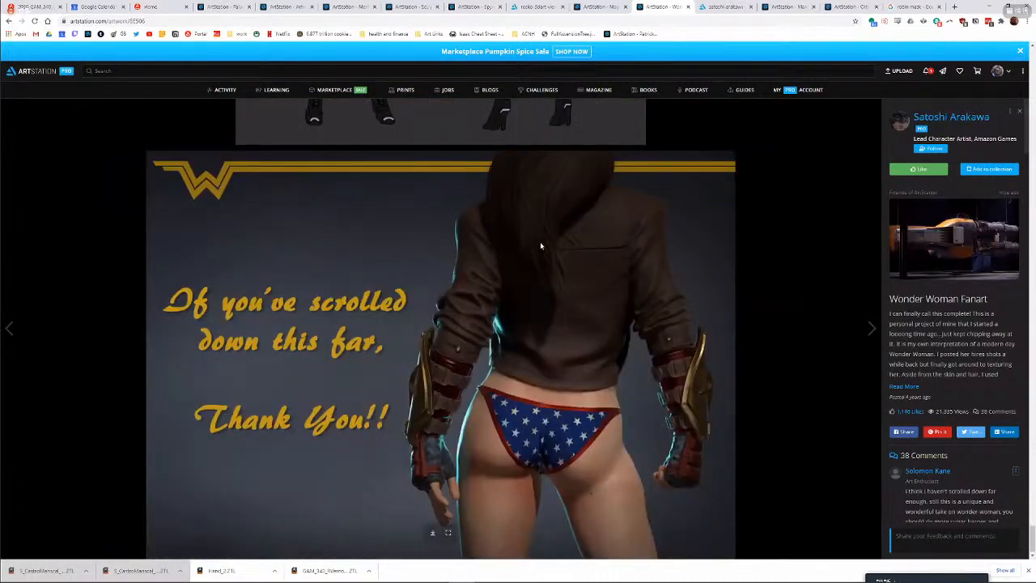
scroll(540, 245, up, 15)
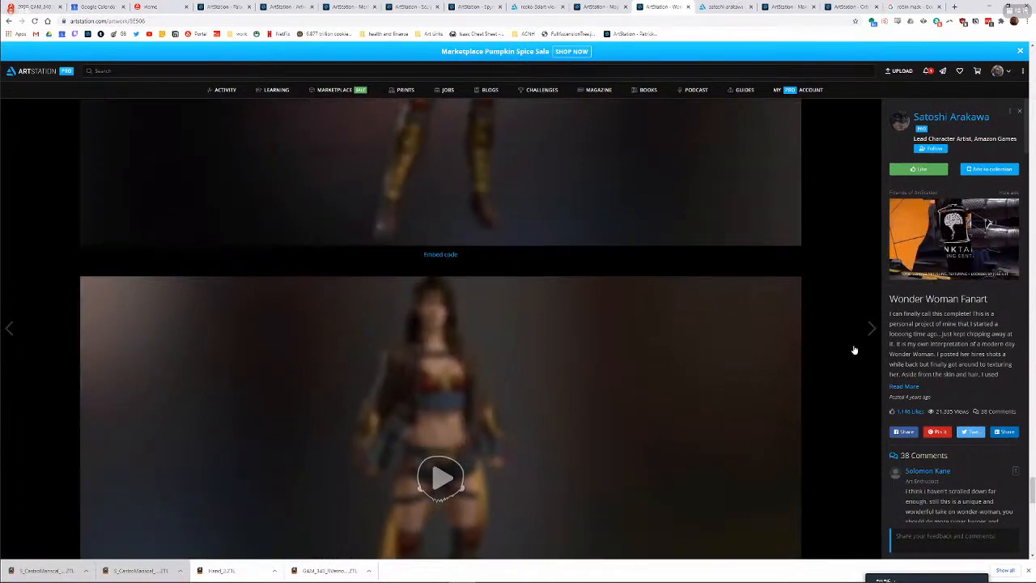
- Go back to the artist's portfolio, open the Kana Mercenary for Hire artwork and view its full-body render from vest to shoes
key(Escape)
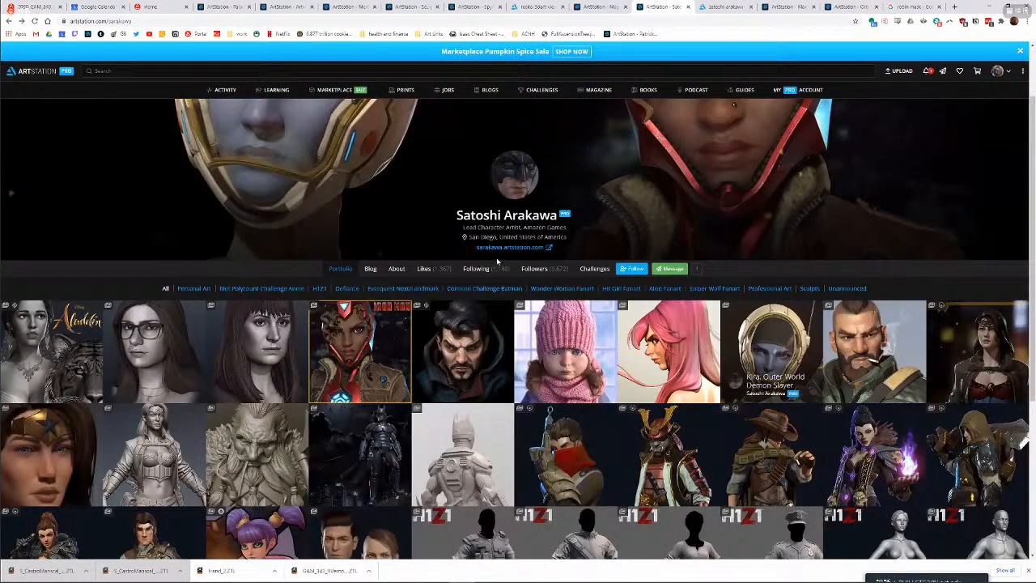
click(771, 355)
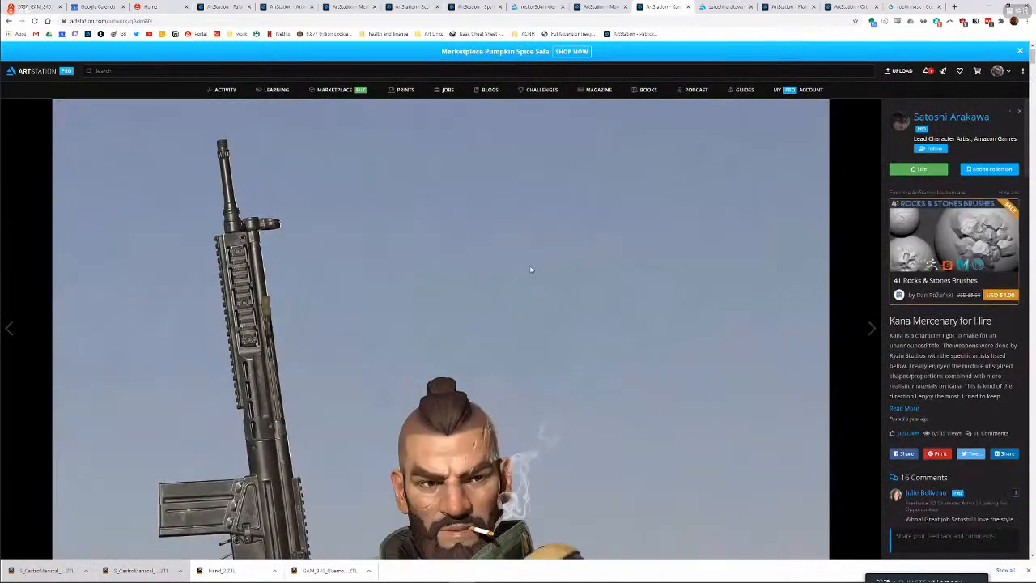
scroll(573, 258, down, 2)
scroll(572, 278, down, 3)
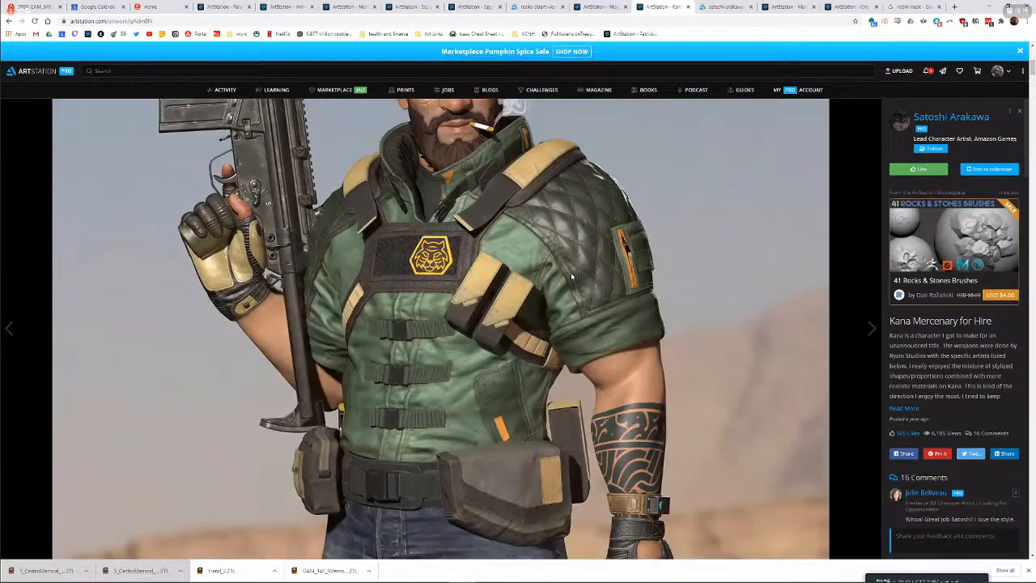
scroll(565, 271, down, 5)
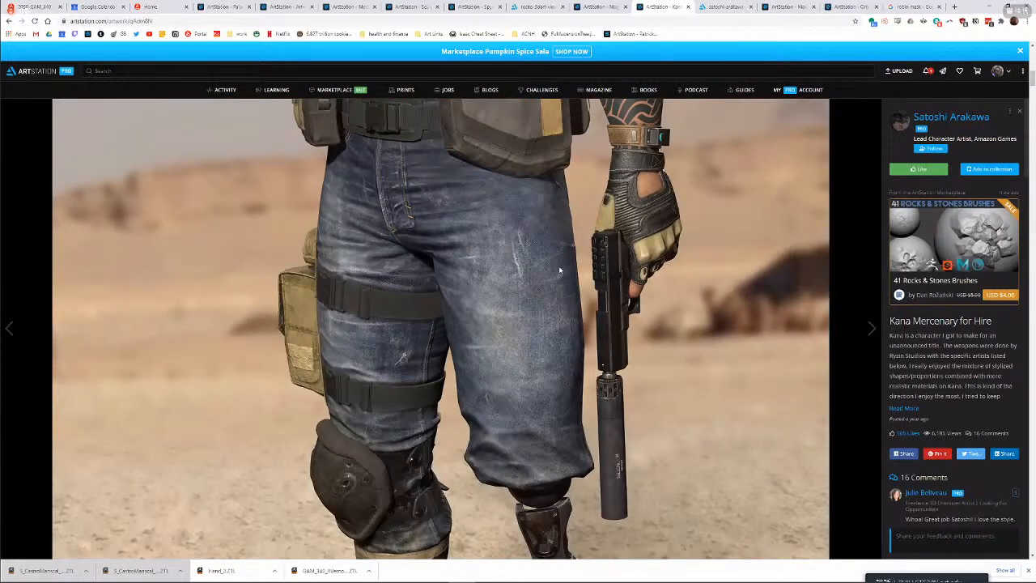
scroll(558, 236, down, 3)
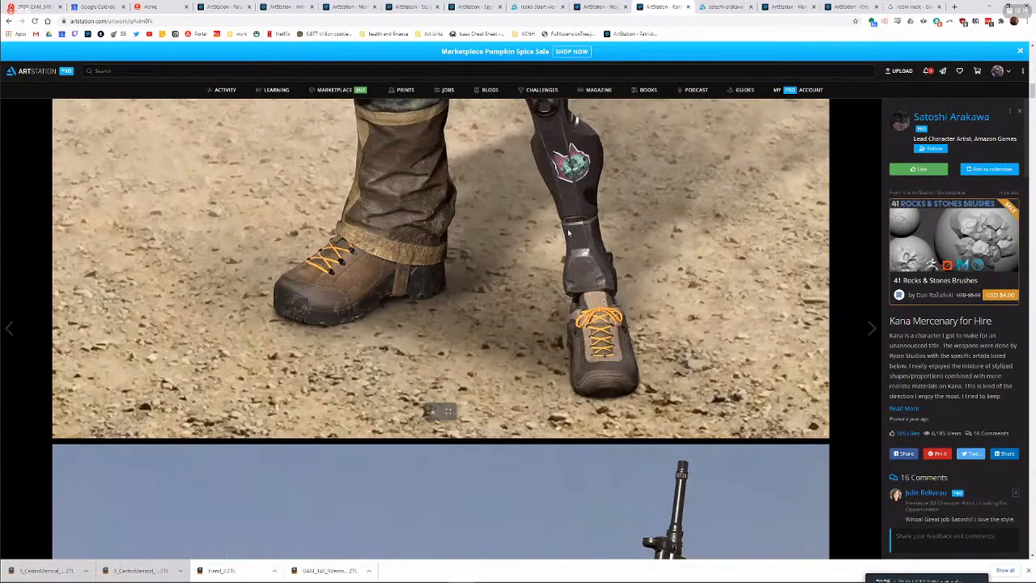
- Examine the close-ups of the mercenary's tattooed arms, gloves, jeans, leg straps and thigh pouch
scroll(568, 233, down, 5)
scroll(569, 227, down, 4)
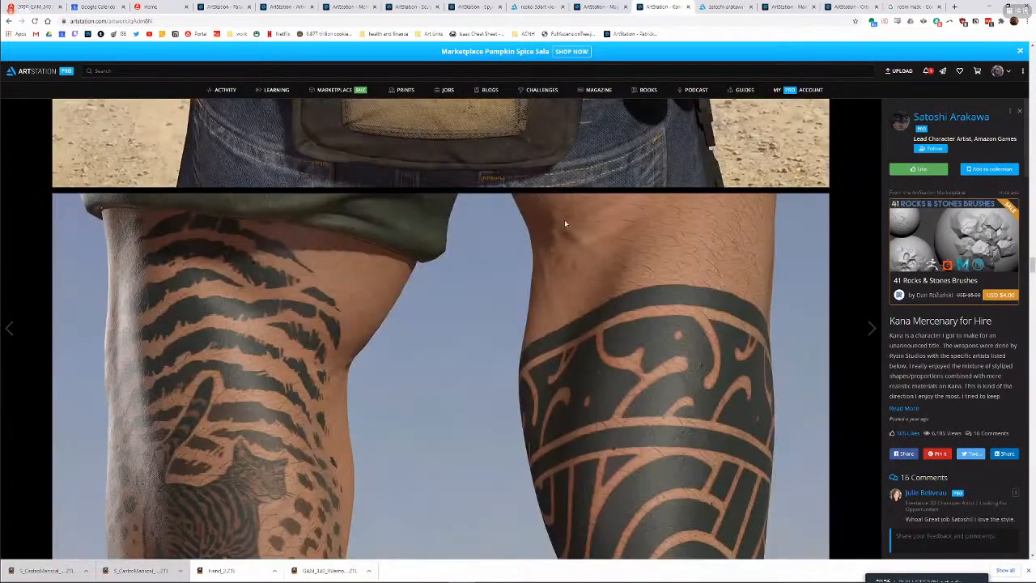
scroll(564, 219, down, 4)
scroll(564, 209, down, 4)
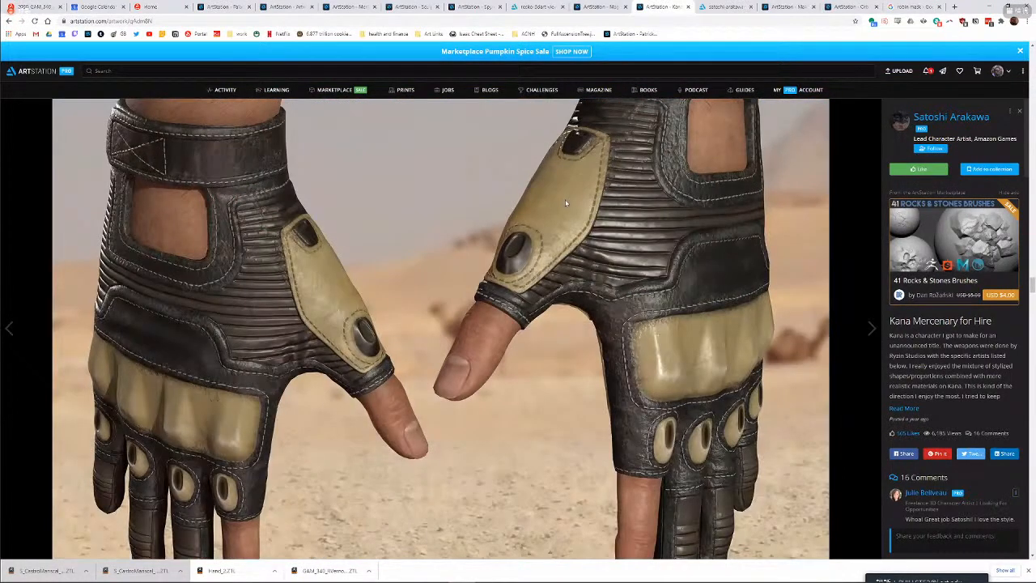
scroll(566, 198, down, 4)
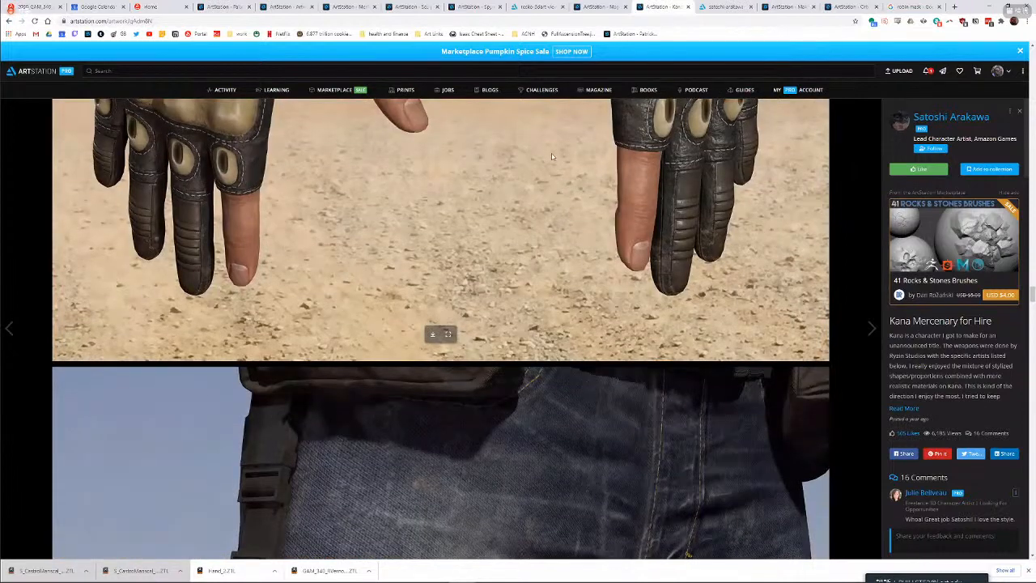
scroll(551, 156, down, 4)
scroll(373, 186, down, 4)
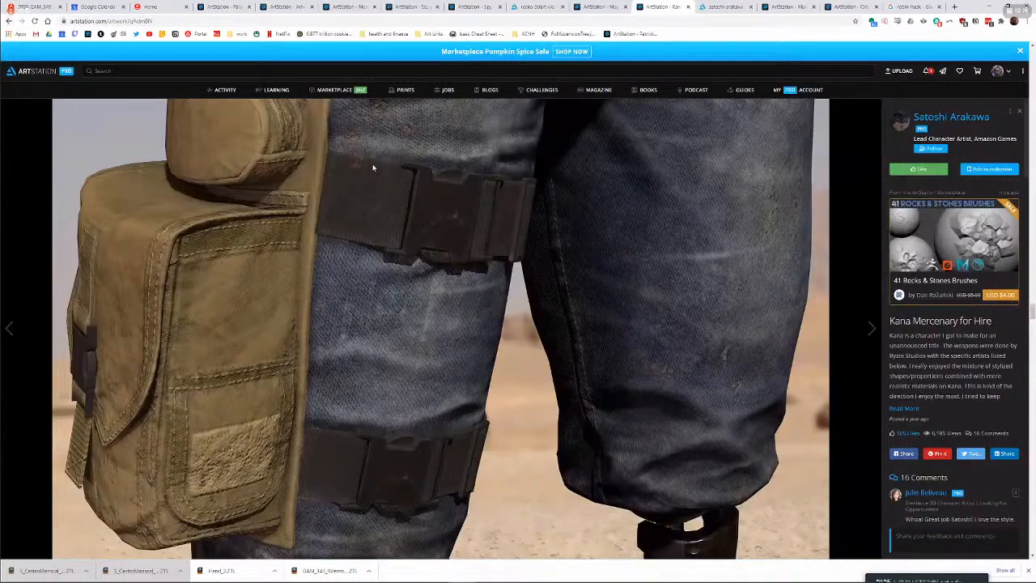
- Close the mercenary artwork to return to the artist's portfolio, and send "lol" to everyone in the meeting chat
key(Escape)
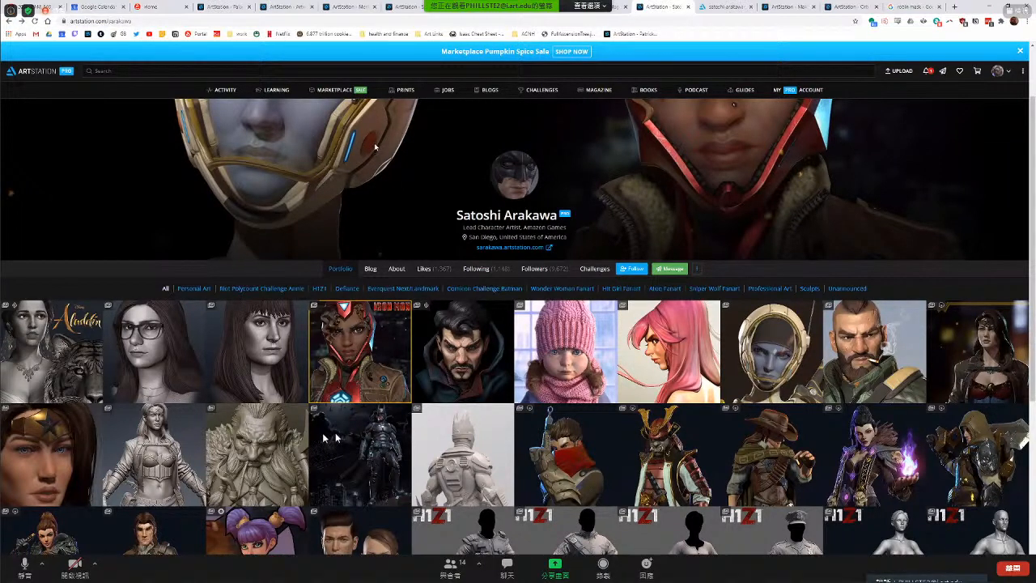
click(507, 567)
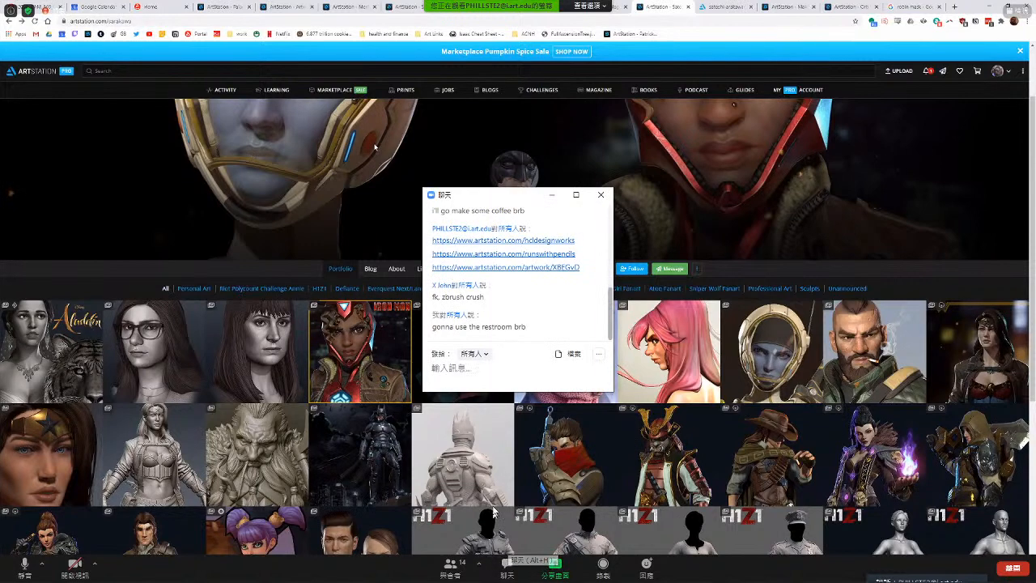
click(481, 377)
text(lol)
key(Return)
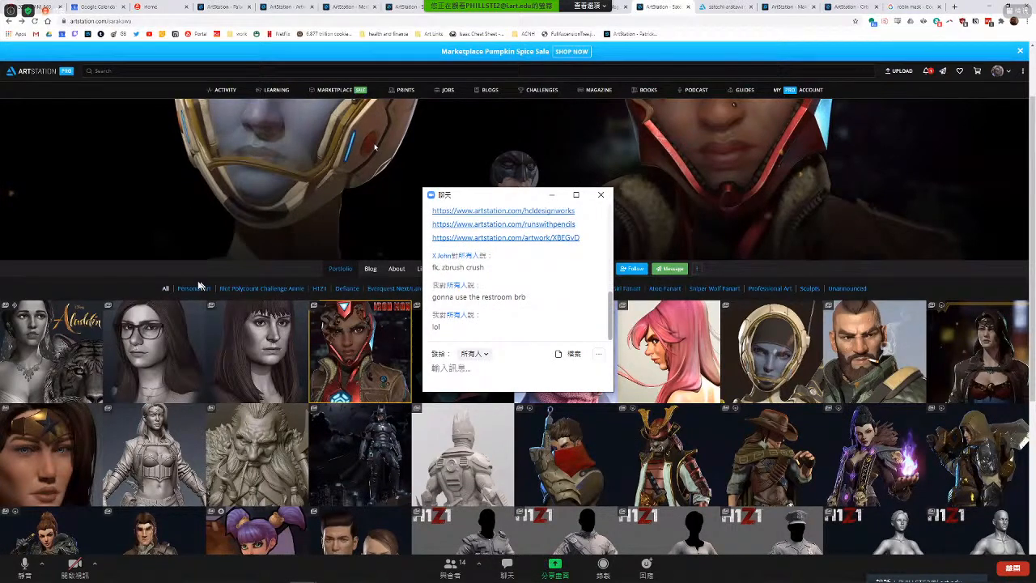
- Open the Iron Man/Iron Heart Riri Williams Fanart artwork and study its jacket renders down to the high-resolution grey sculpt
click(353, 319)
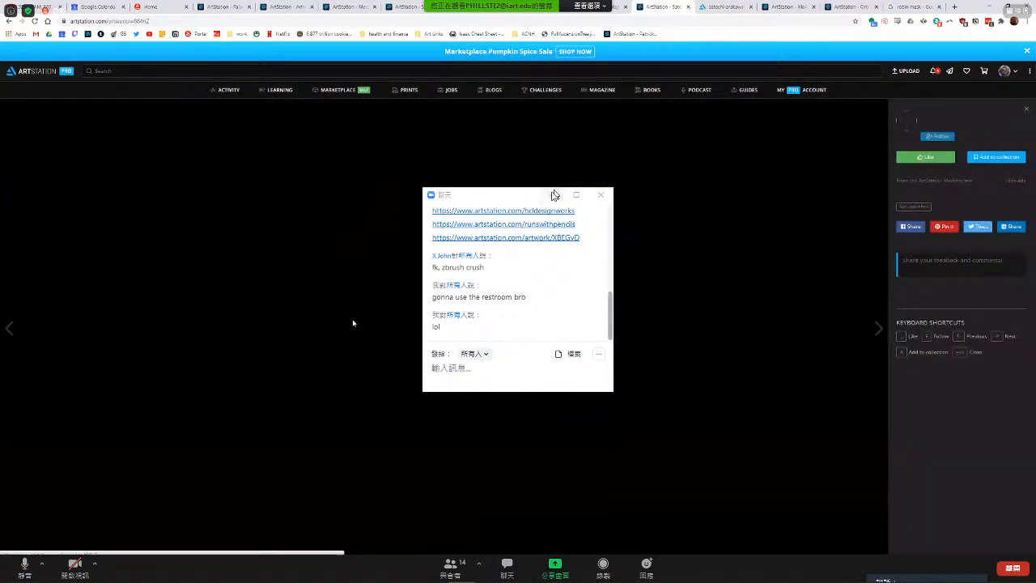
scroll(403, 264, down, 15)
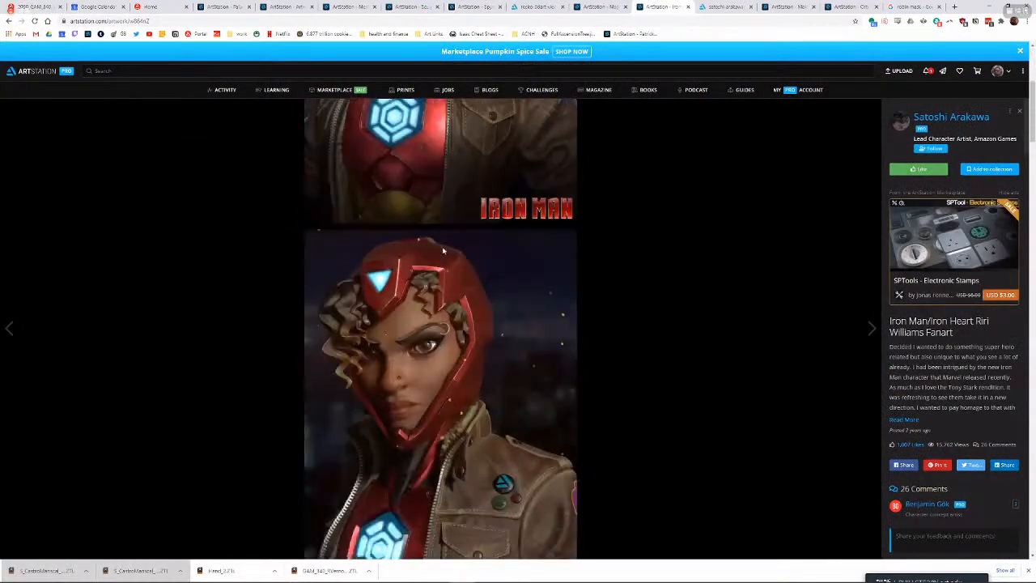
scroll(450, 247, down, 6)
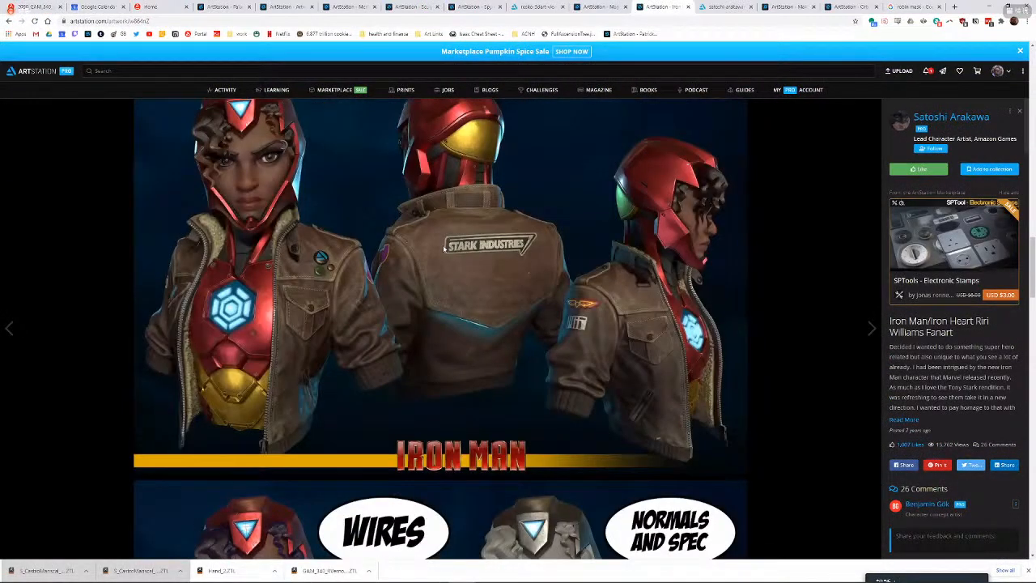
scroll(443, 250, down, 5)
scroll(436, 253, down, 15)
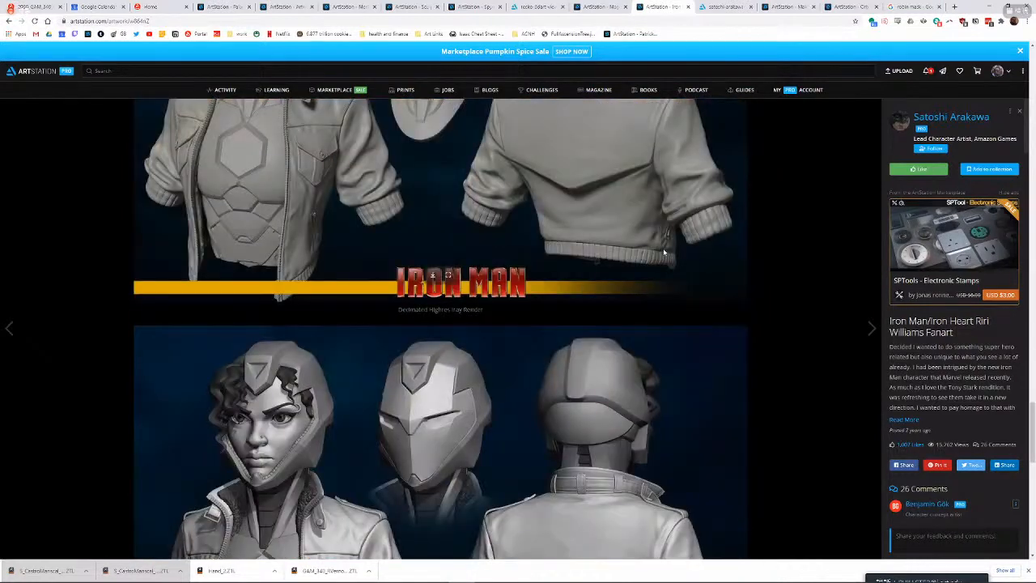
scroll(664, 252, up, 3)
- Switch to ZBrush, turn off Solo mode and select the New_Jacket_03 subtool with its polyframe displayed
key(alt+Tab)
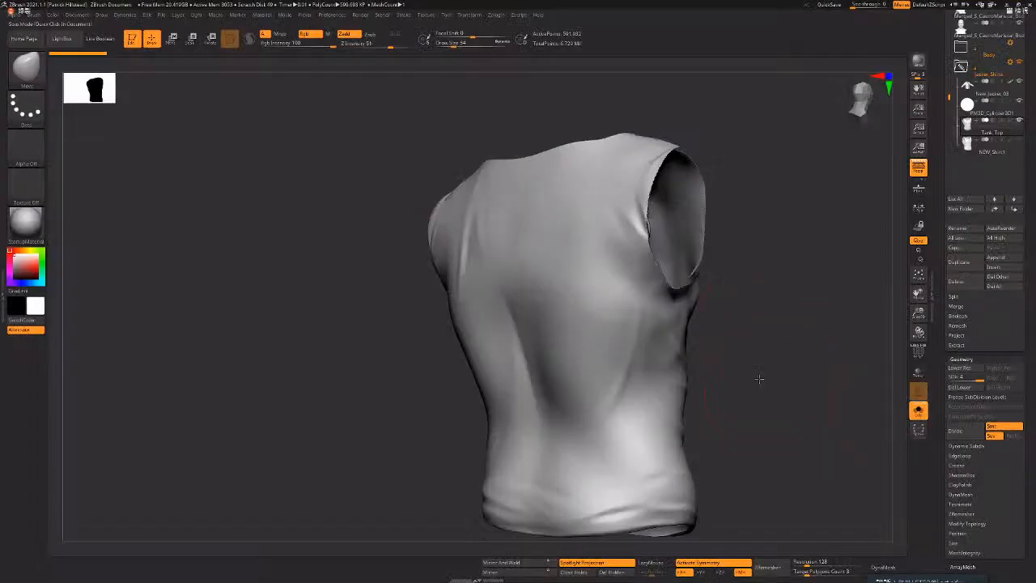
click(918, 409)
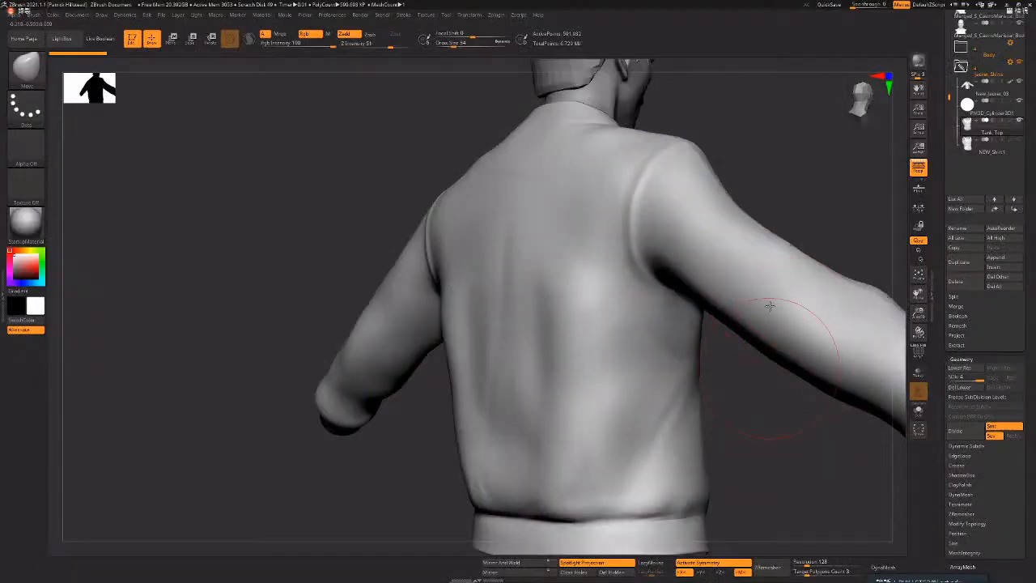
drag(815, 201, 359, 328)
key(shift+f)
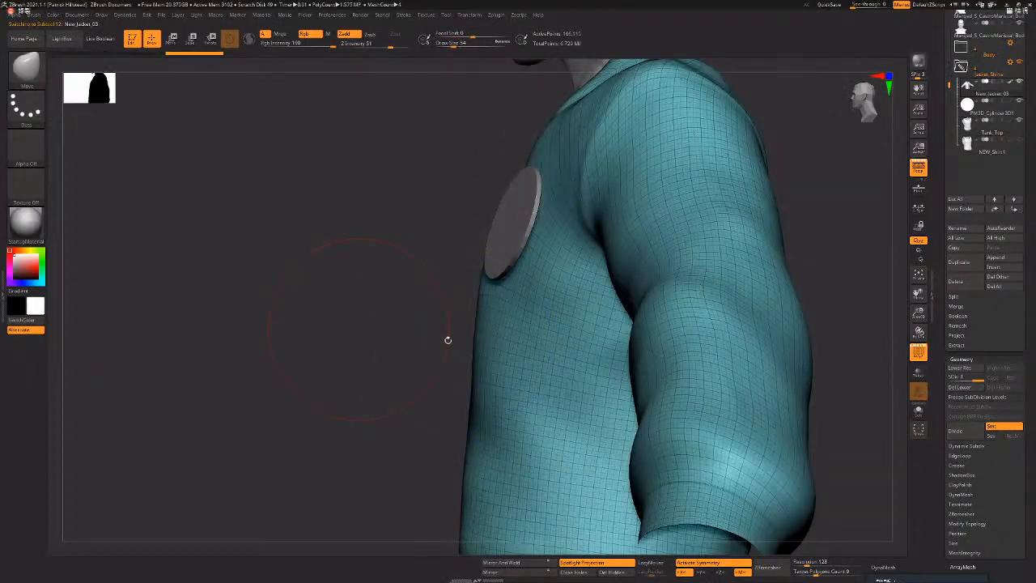
drag(446, 340, 536, 418)
drag(275, 355, 286, 349)
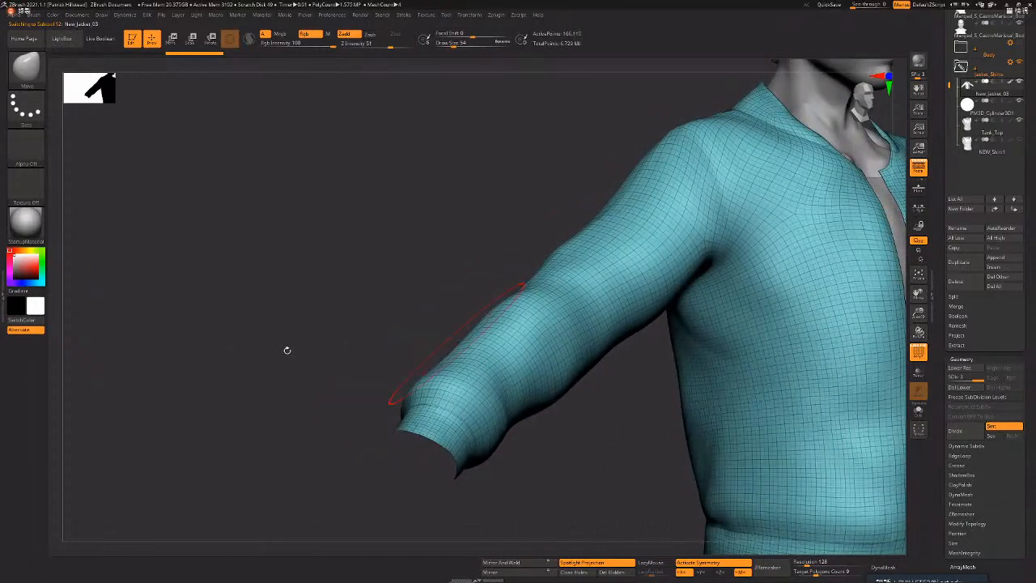
- Frame the jacket and lower it to subdivision level 1 with the polyframe shown
key(f)
drag(650, 374, 484, 463)
key(shift+f)
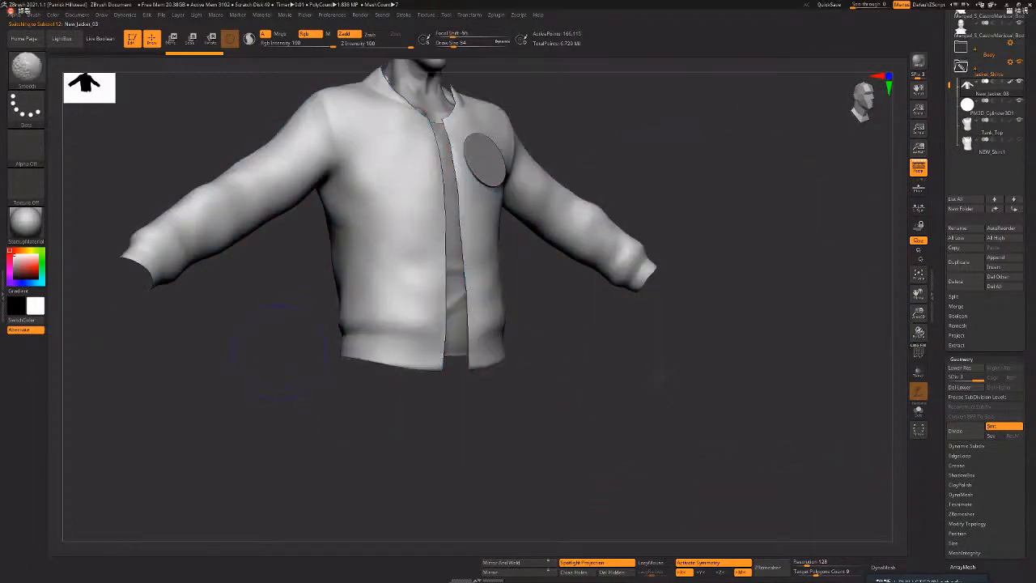
key(shift+f)
scroll(696, 415, up, 5)
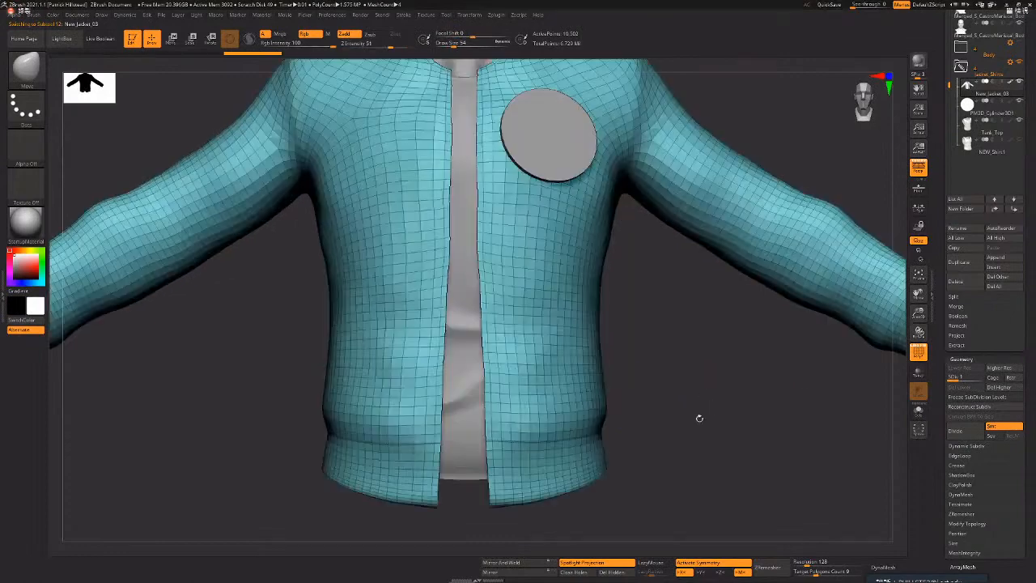
- Examine the low-resolution jacket's front and hem, and look through the polygroup options for a way to regroup it
scroll(726, 403, down, 3)
drag(726, 403, 704, 416)
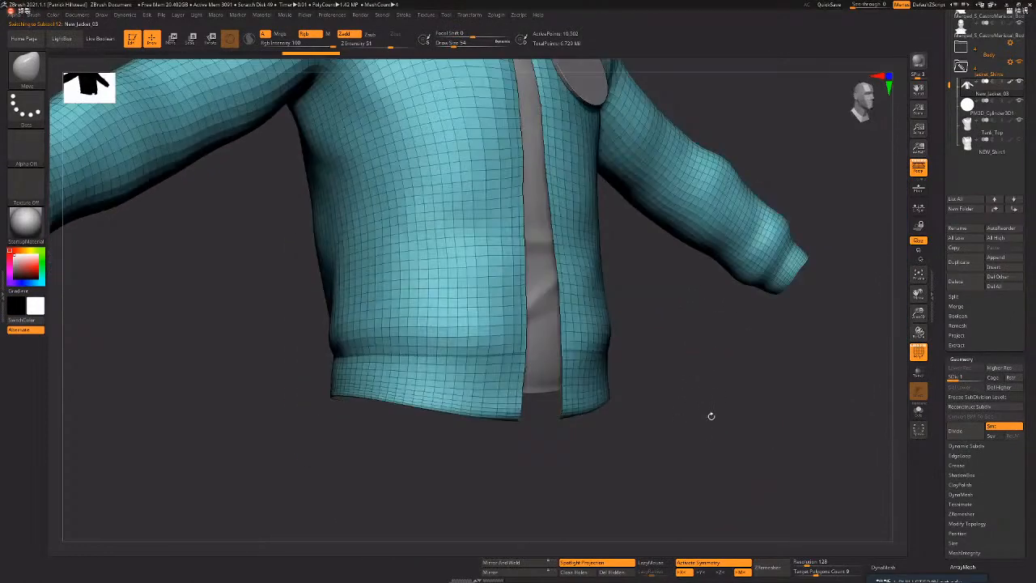
drag(693, 367, 753, 402)
key(space)
scroll(1003, 486, down, 3)
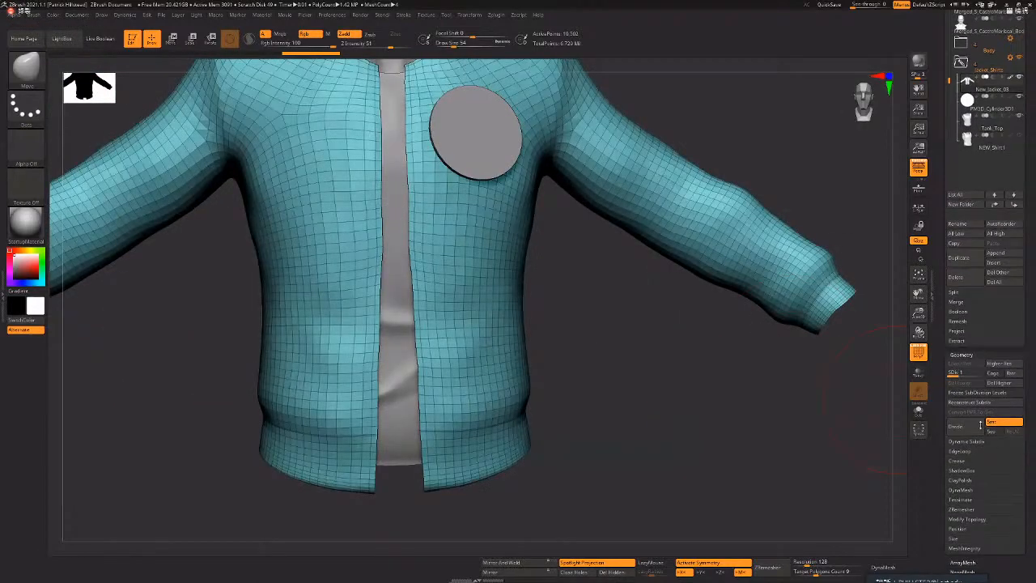
click(984, 437)
click(983, 438)
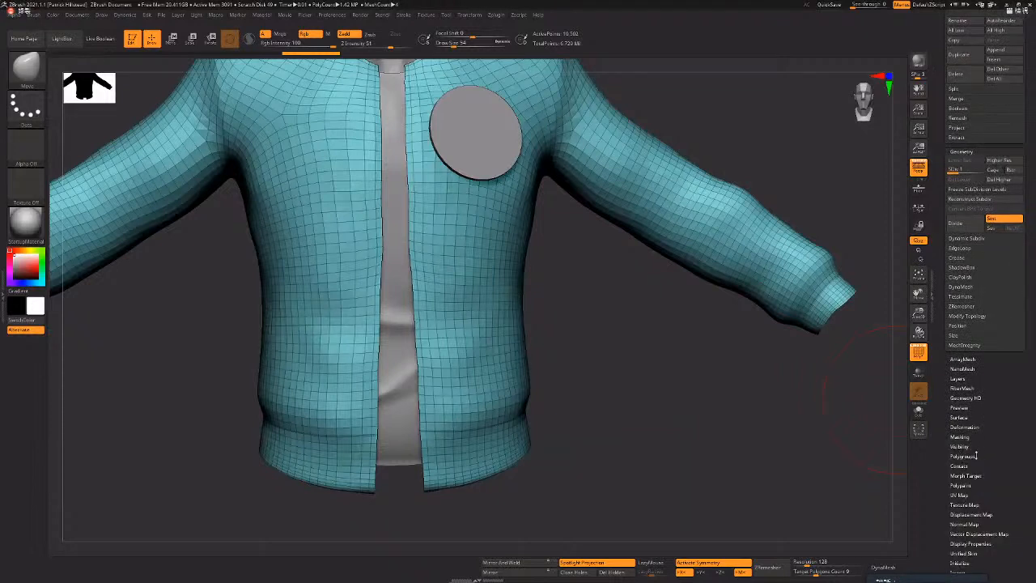
click(964, 456)
scroll(992, 405, down, 3)
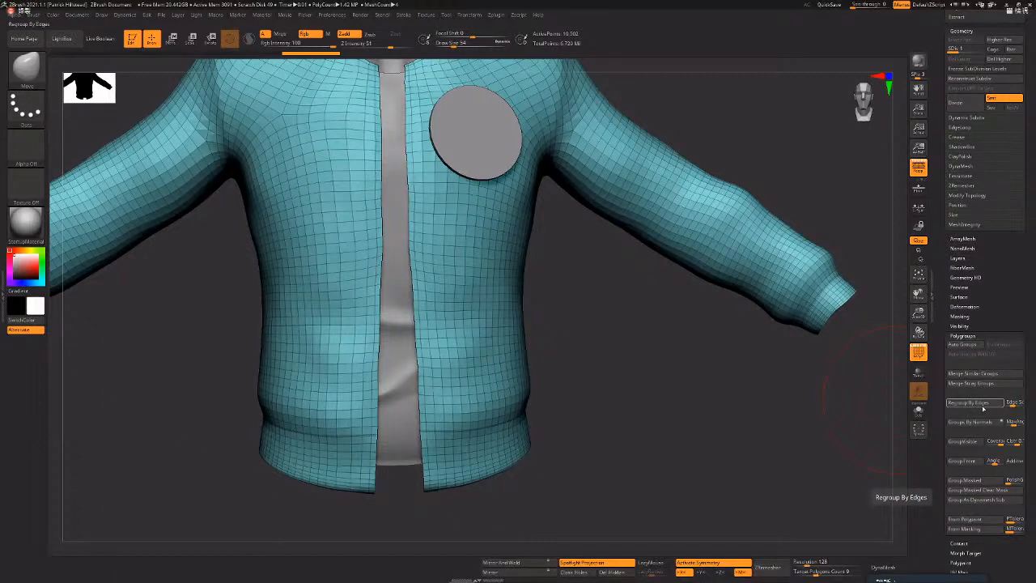
click(969, 403)
drag(881, 424, 972, 379)
click(972, 376)
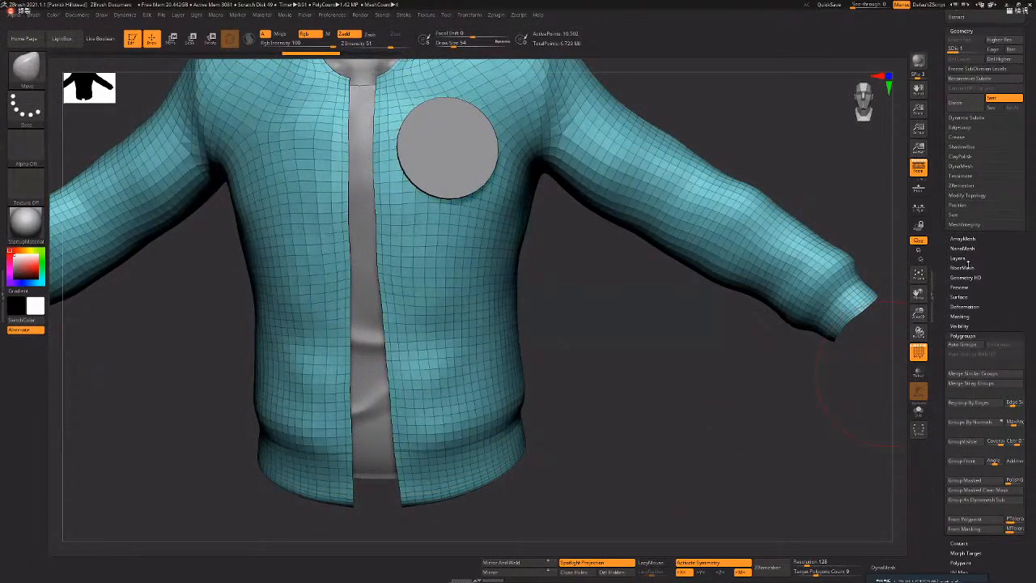
- Try masking the jacket by its crease edges only, with the Border and Groups features off, and invert the mask
click(959, 316)
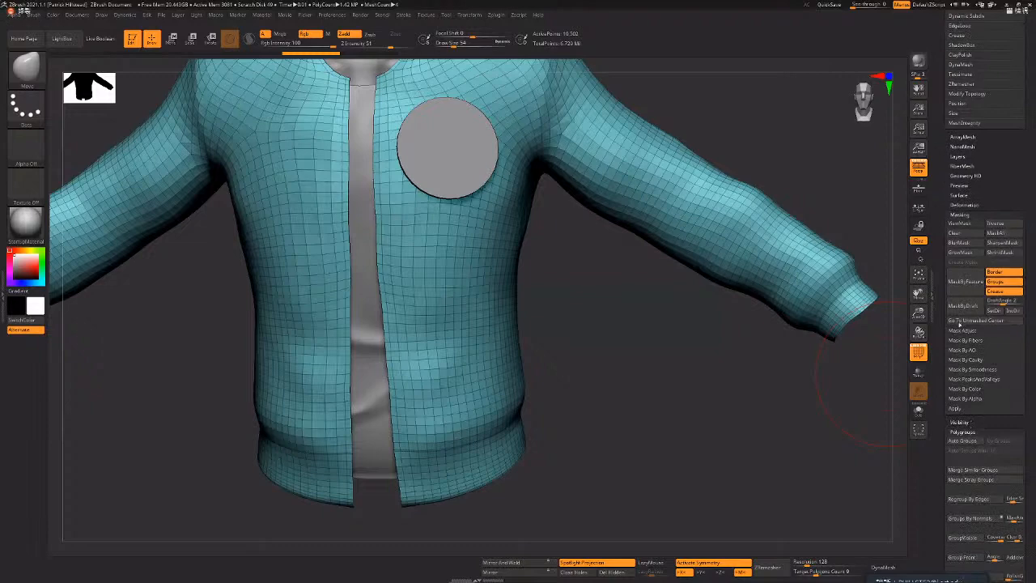
click(997, 273)
click(997, 282)
click(963, 283)
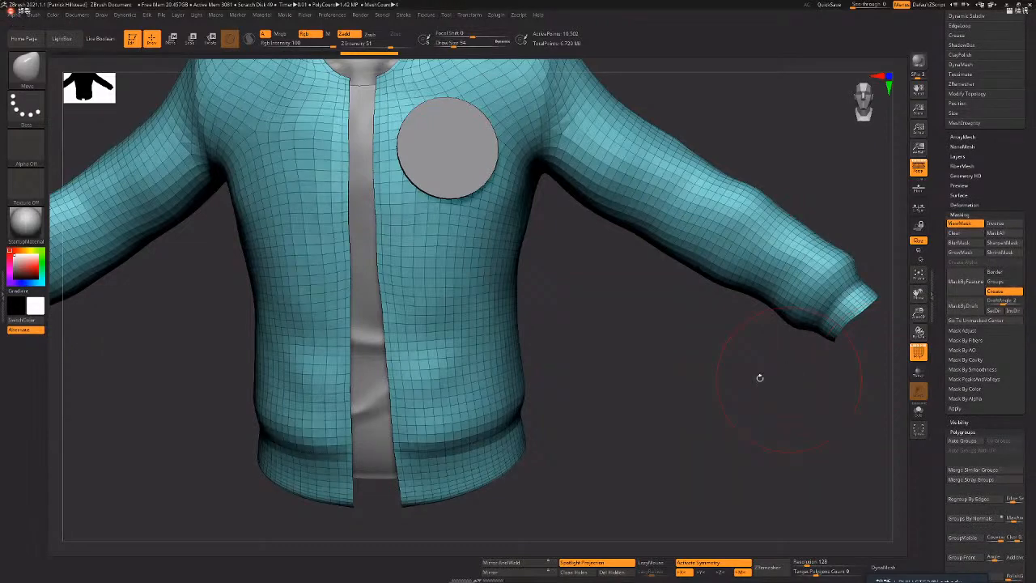
drag(760, 377, 595, 303)
alt+drag(732, 289, 689, 269)
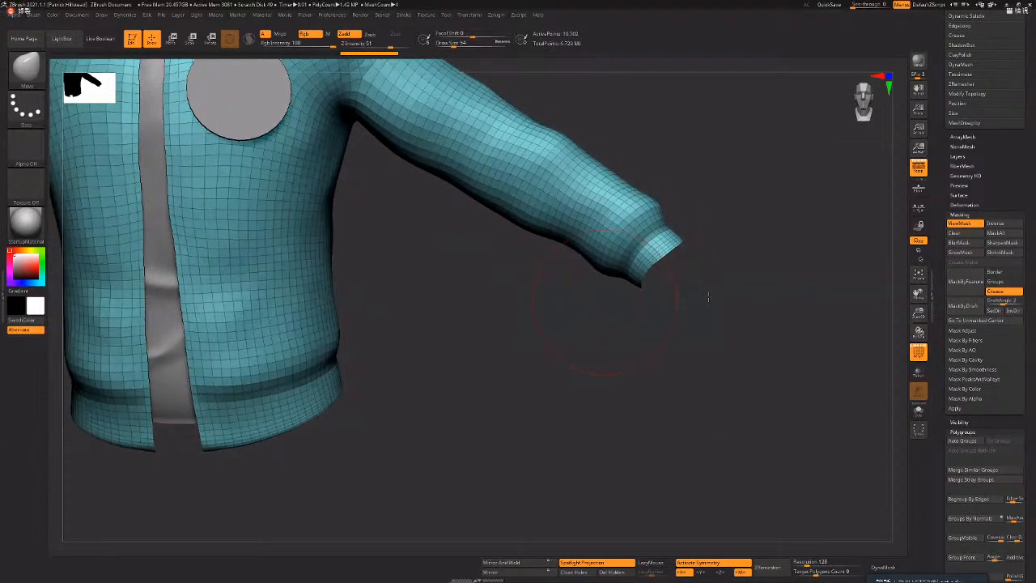
ctrl+click(712, 267)
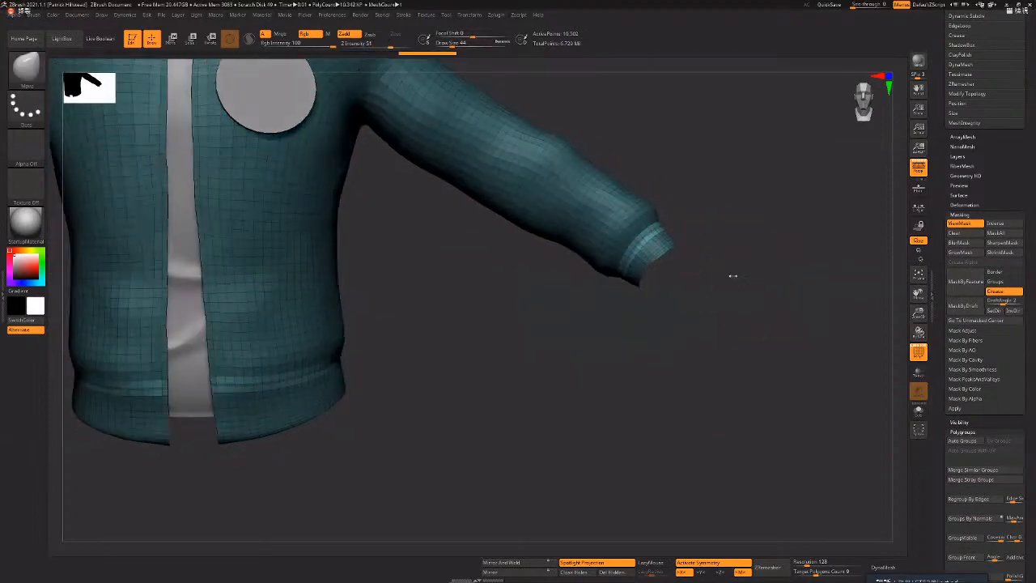
key(space)
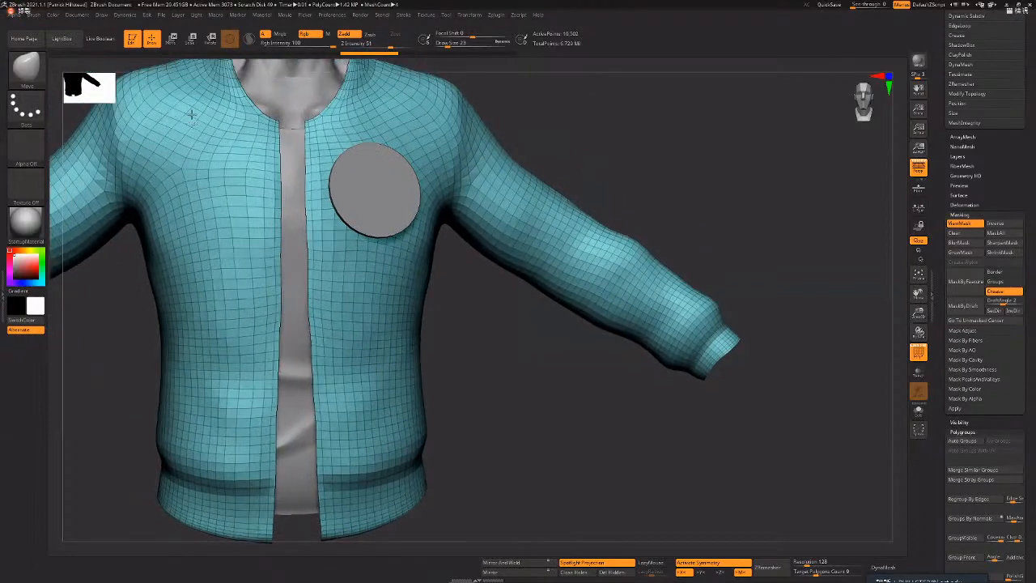
- Mask the jacket's sleeve cuffs using the MaskLasso brush
alt+drag(825, 315, 847, 332)
ctrl+click(26, 69)
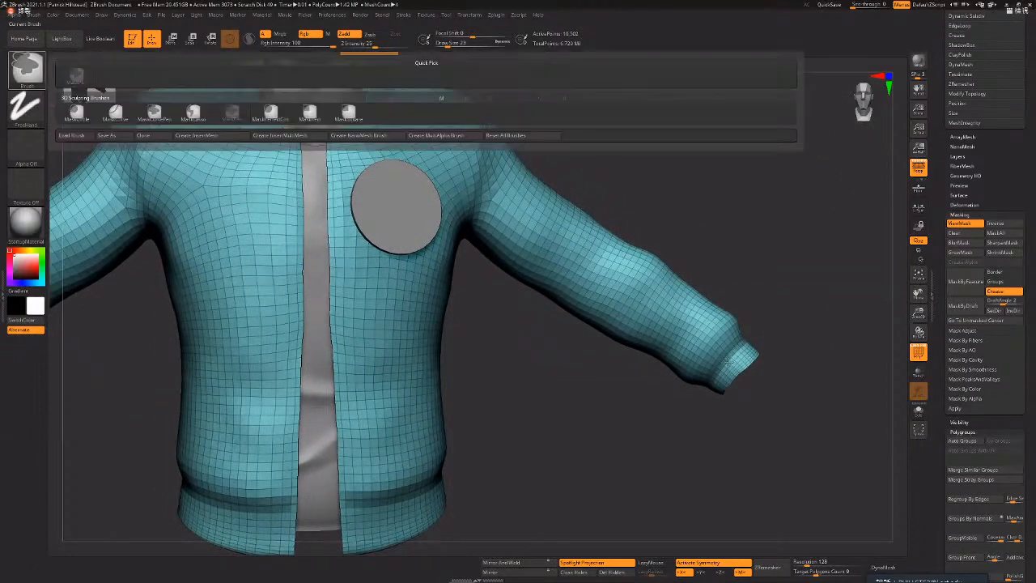
ctrl+click(154, 113)
ctrl+click(193, 113)
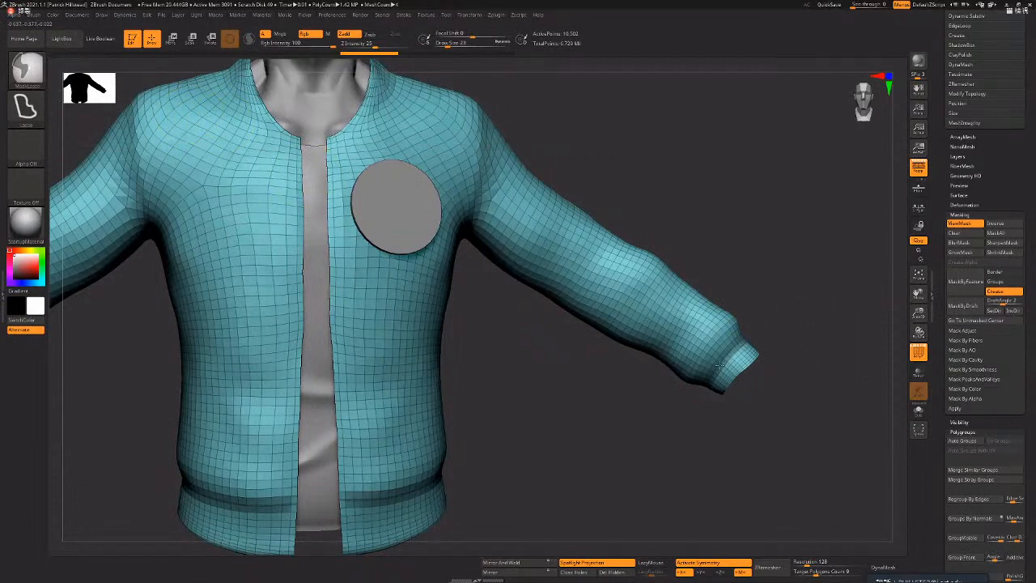
ctrl+drag(839, 301, 735, 354)
ctrl+drag(799, 394, 798, 353)
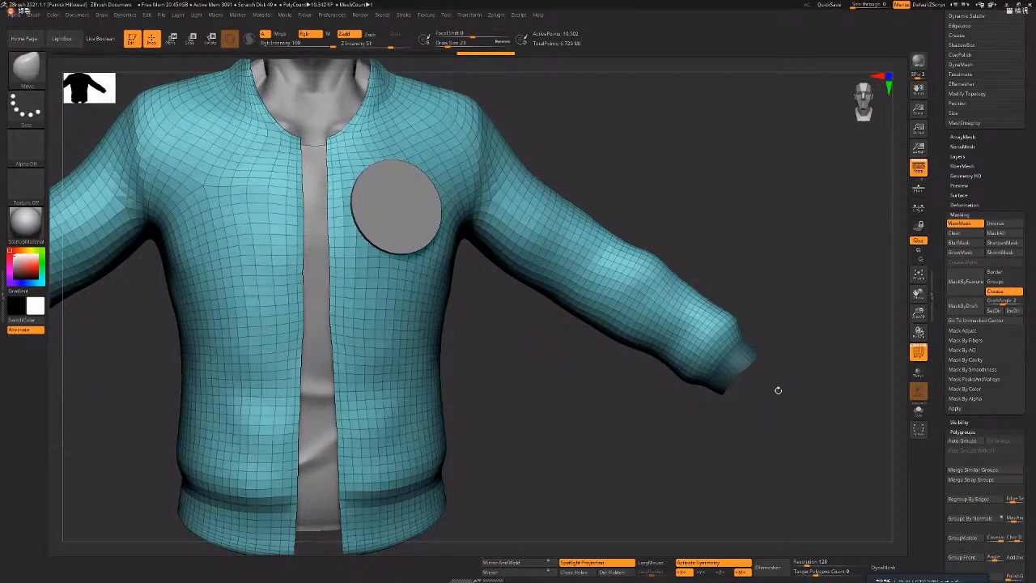
- Add the front and side of the jacket's waistband to the lasso mask
drag(779, 390, 743, 440)
drag(590, 453, 532, 351)
drag(617, 351, 680, 378)
drag(615, 386, 592, 359)
drag(595, 395, 515, 419)
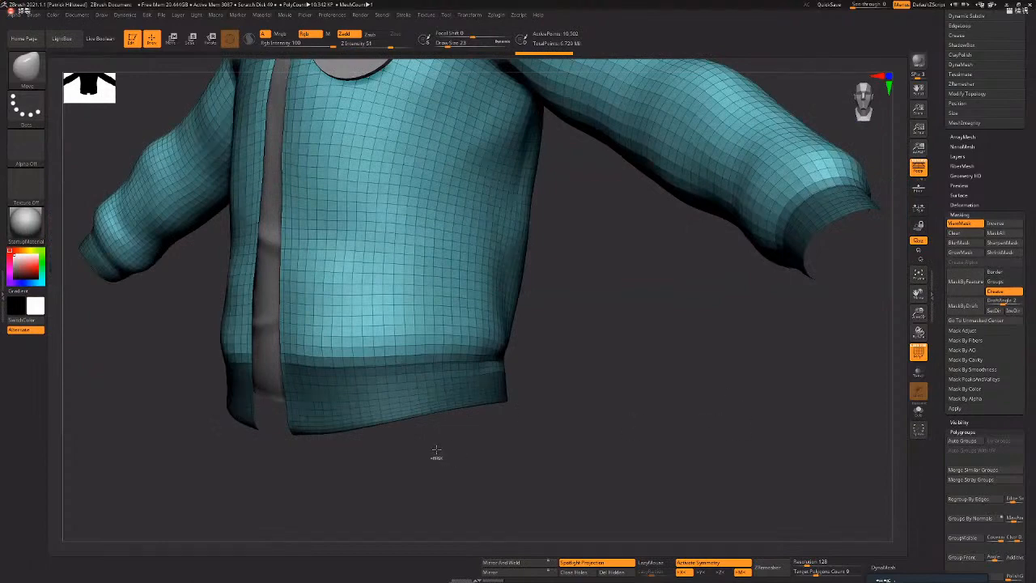
- Complete the mask around the back of the waistband and unmask the overspill above its upper edge
drag(433, 456, 356, 421)
drag(230, 371, 395, 362)
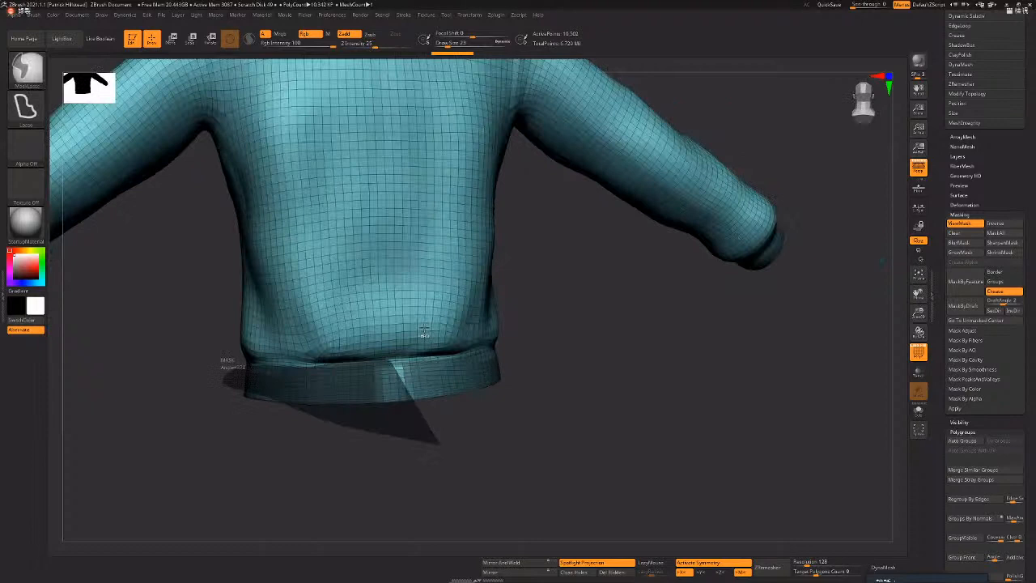
mouse_move(439, 451)
ctrl+mouse_down()
mouse_move(243, 373)
mouse_move(420, 328)
ctrl+mouse_up()
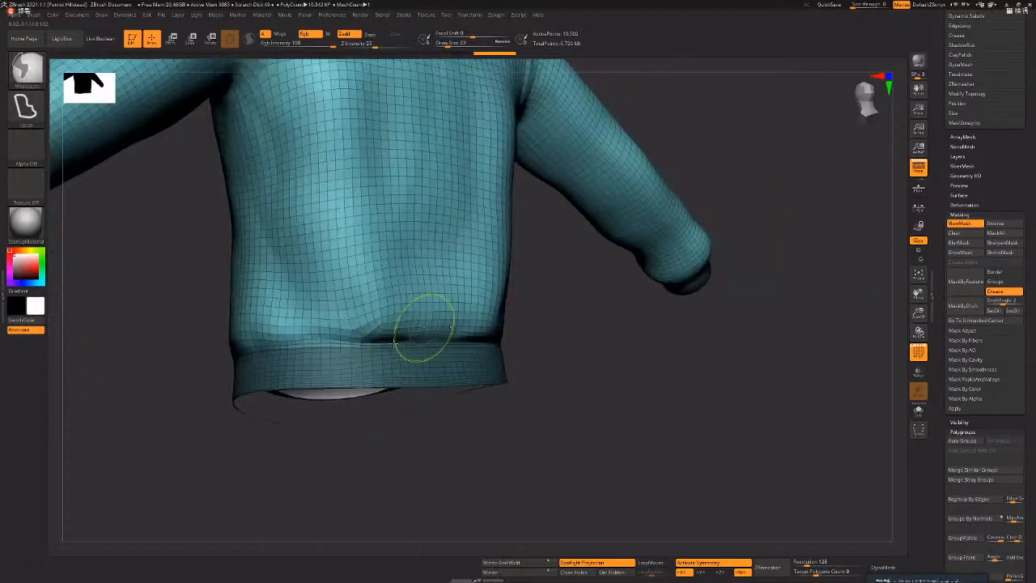
ctrl+alt+drag(359, 336, 525, 324)
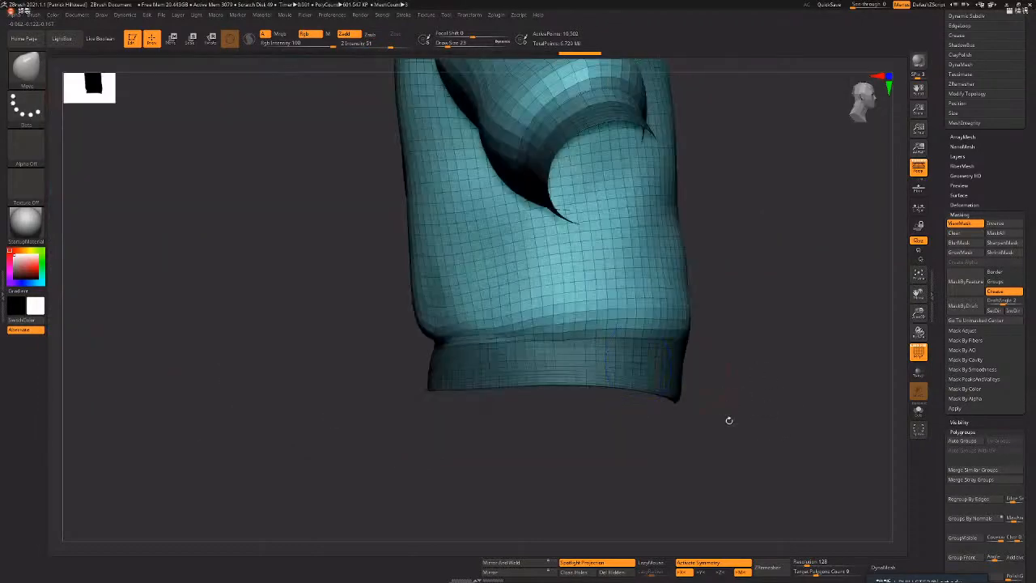
drag(729, 421, 712, 386)
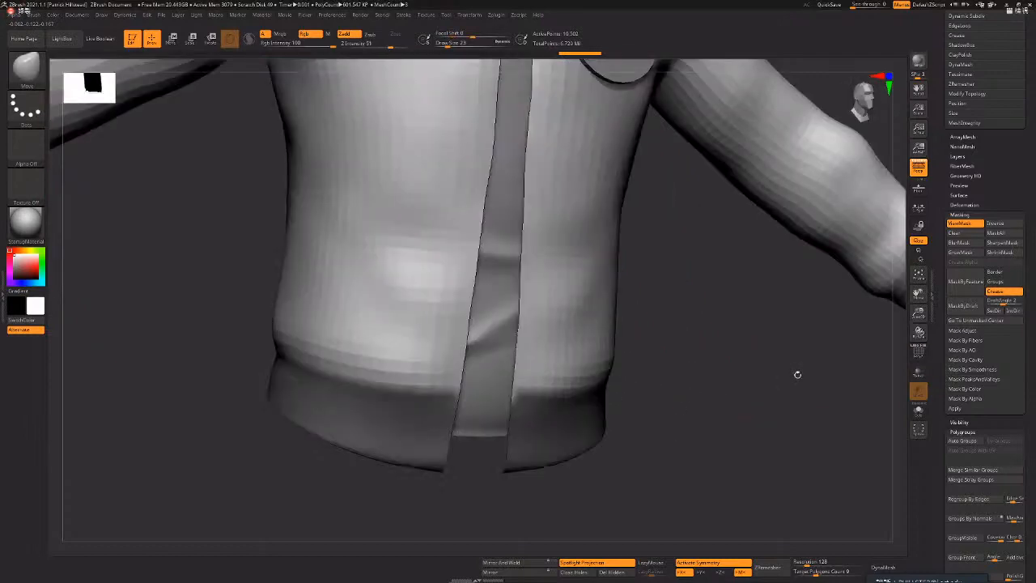
- Turn the masked cuffs and waistband into their own polygroup, and switch back to the Iron Man jacket reference in the browser
key(shift+f)
key(f)
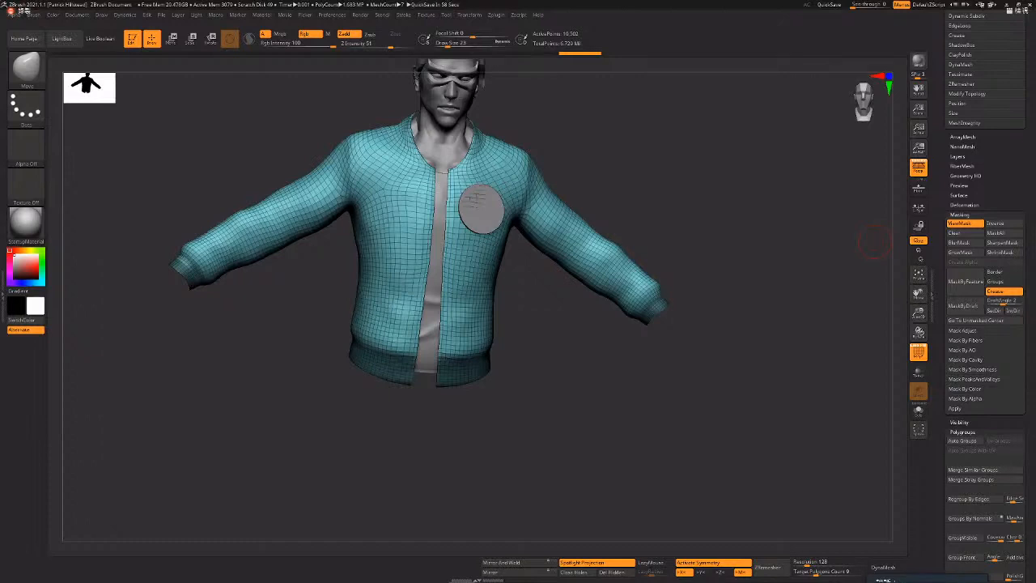
mouse_move(608, 383)
mouse_down()
mouse_move(588, 364)
mouse_move(607, 365)
mouse_move(638, 396)
mouse_move(608, 398)
mouse_move(607, 375)
mouse_move(692, 350)
mouse_move(697, 381)
mouse_move(612, 380)
mouse_up()
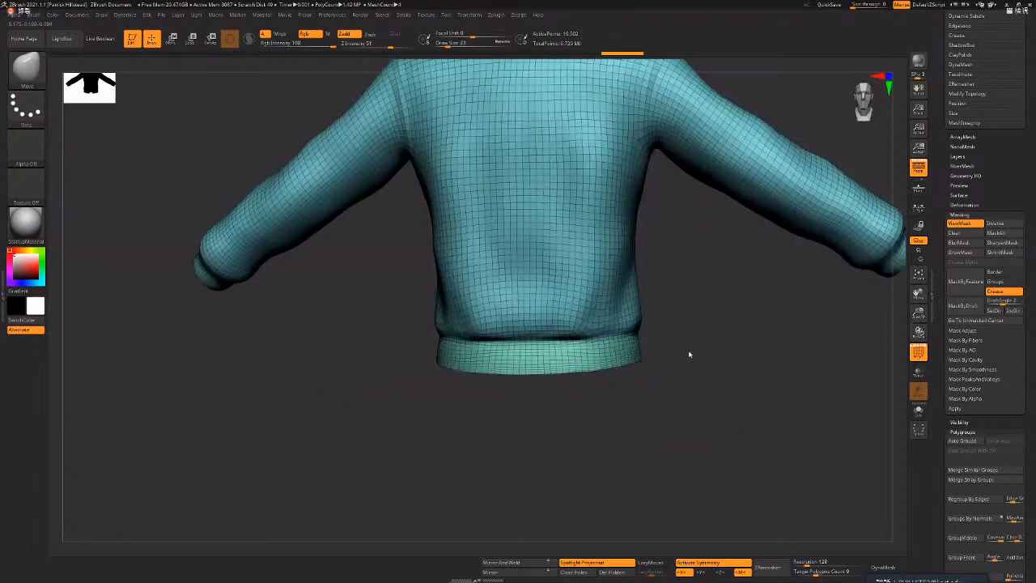
drag(690, 354, 704, 353)
alt+drag(772, 286, 746, 334)
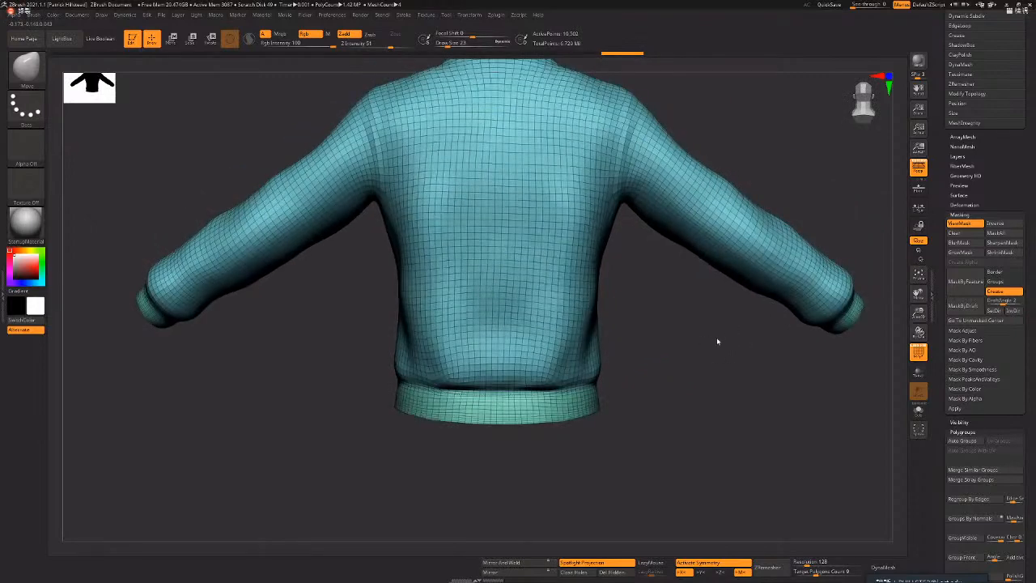
key(alt+Tab)
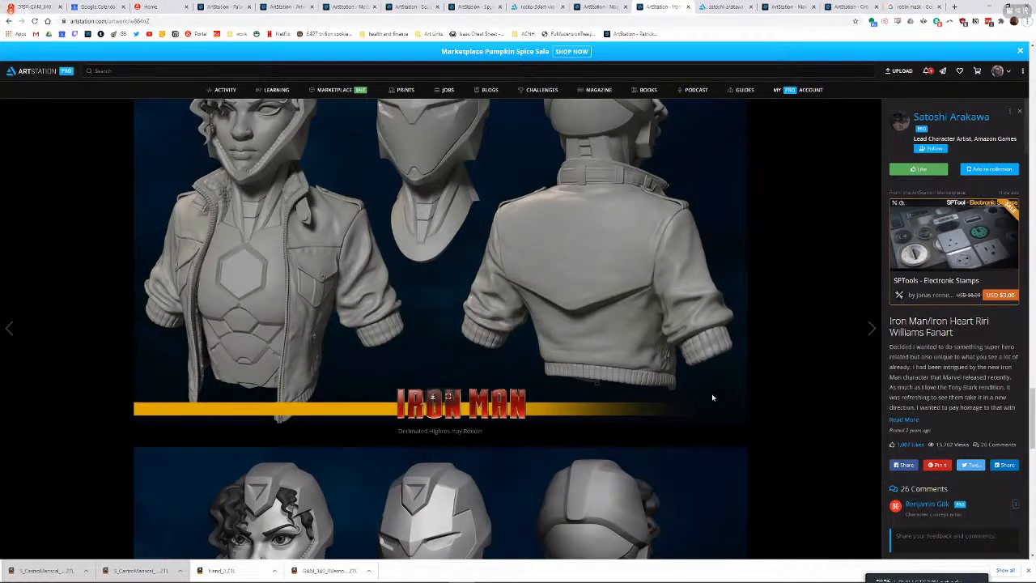
- Examine the ribbed cuffs, waistband and back of the jacket in the Iron Man reference's sculpt renders
scroll(712, 264, down, 3)
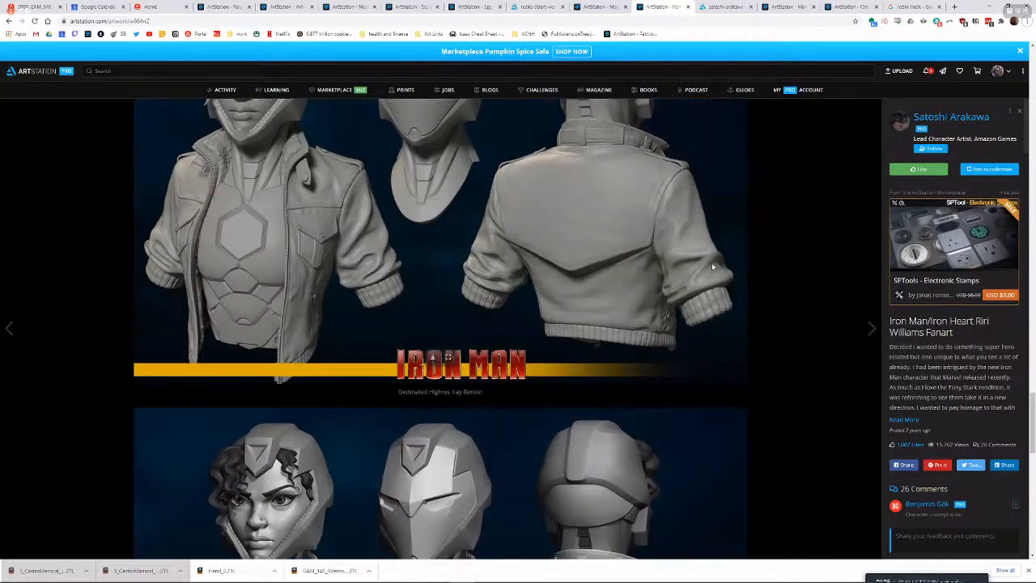
scroll(708, 370, down, 1)
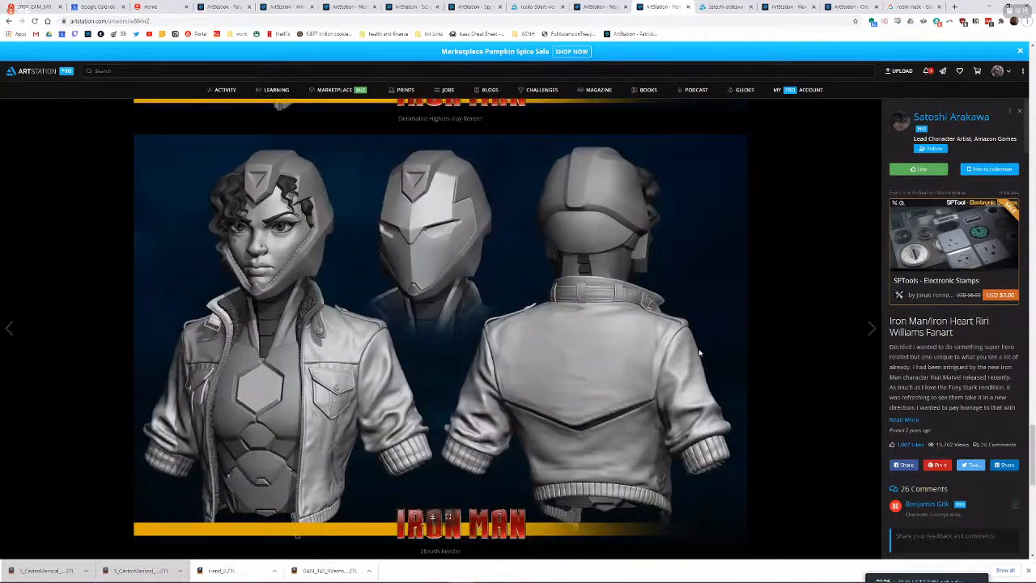
scroll(671, 324, down, 1)
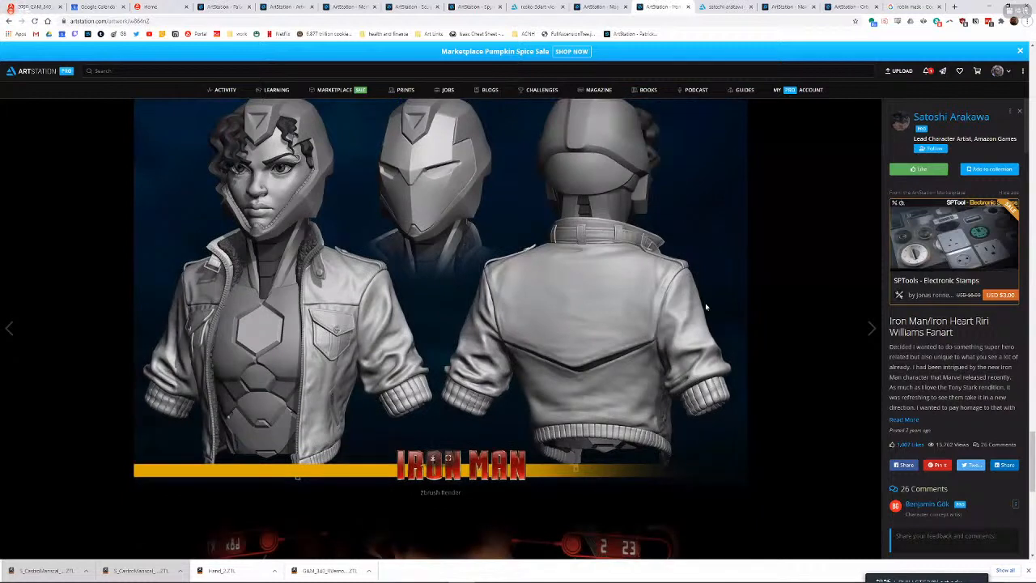
scroll(712, 257, down, 1)
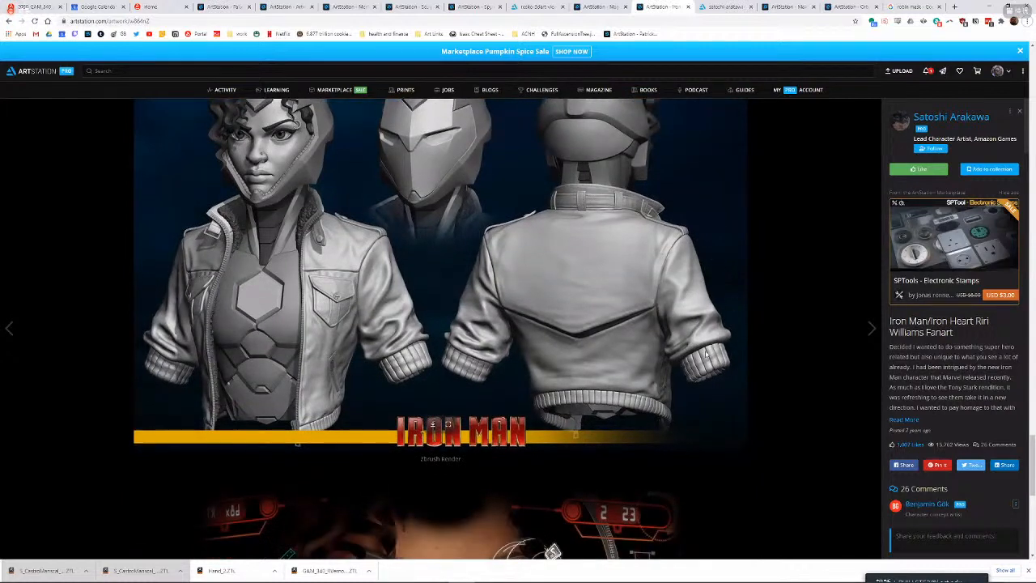
scroll(718, 435, down, 1)
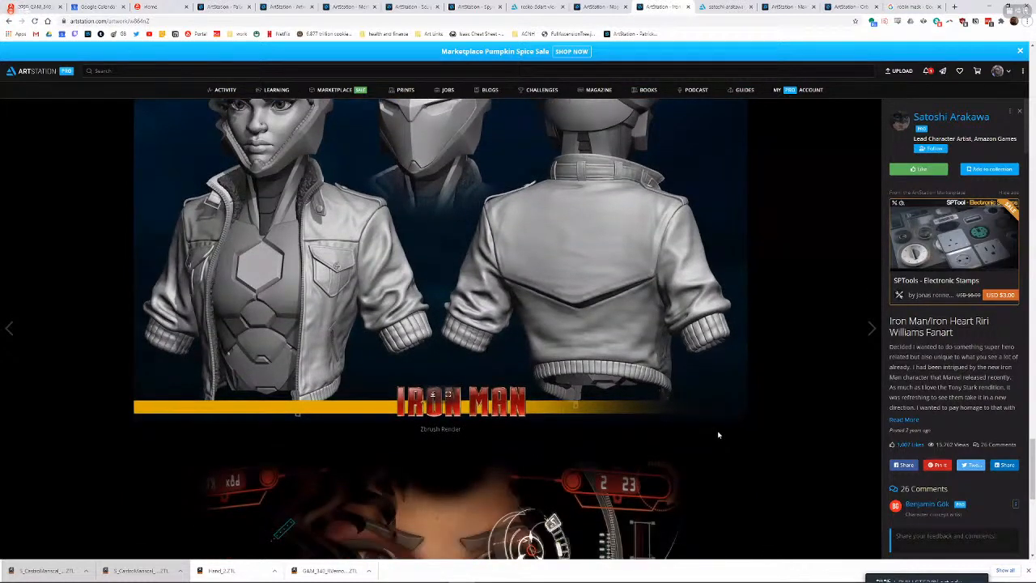
scroll(663, 412, down, 3)
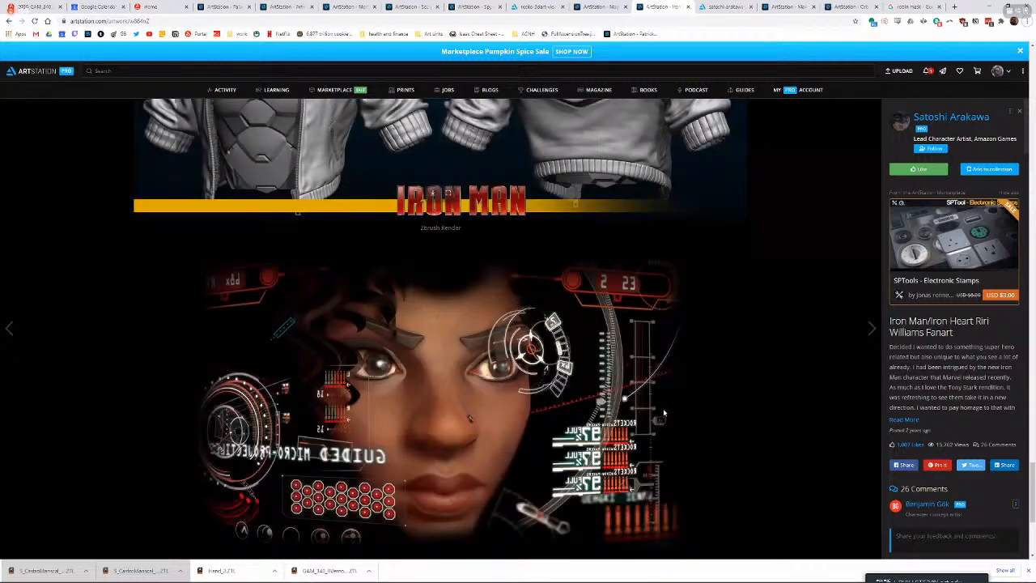
scroll(663, 412, down, 1)
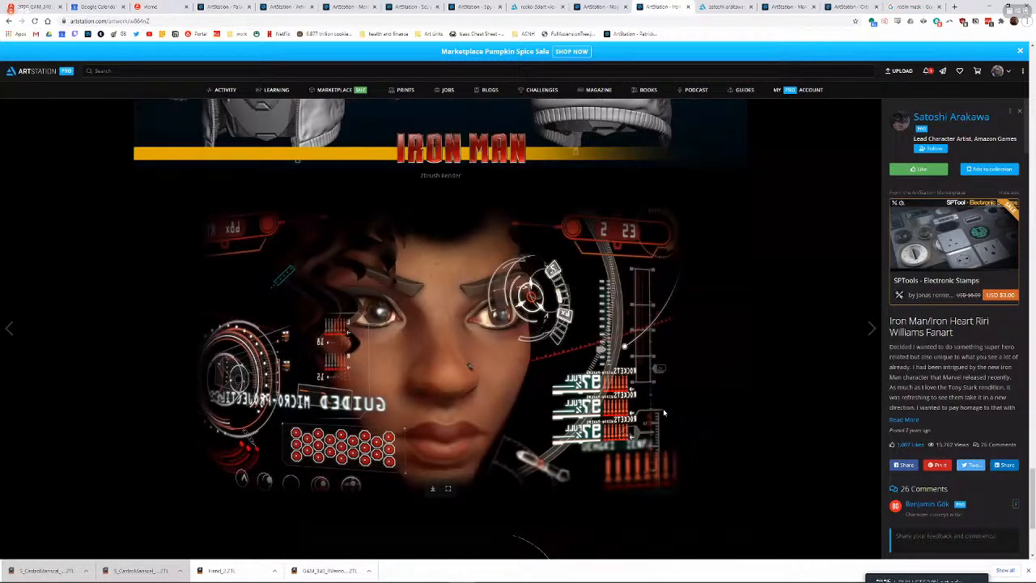
scroll(663, 413, up, 3)
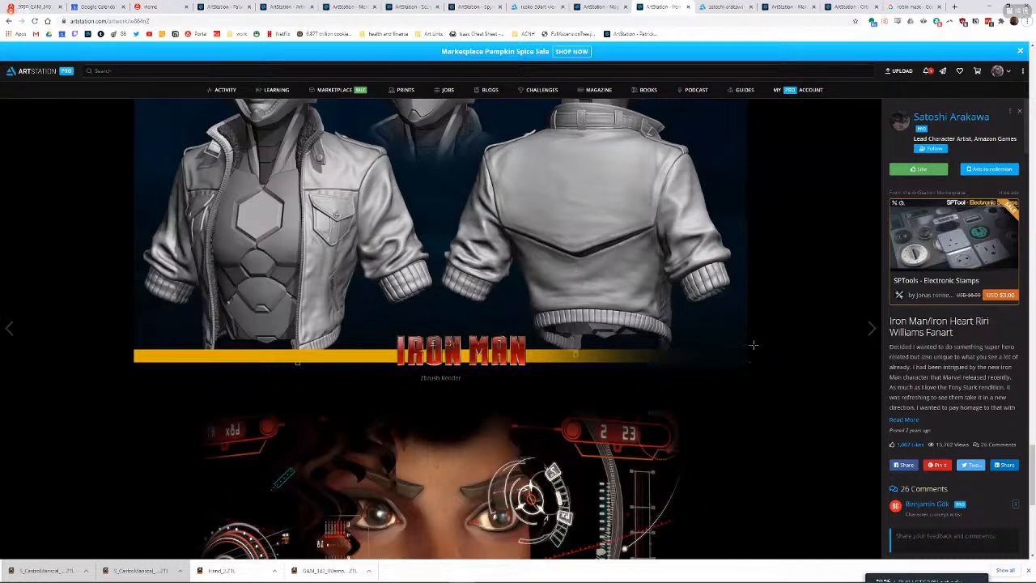
- Return to ZBrush, lower the jacket to subdivision level 1, and split it by polygroups into separate subtools
key(alt+Tab)
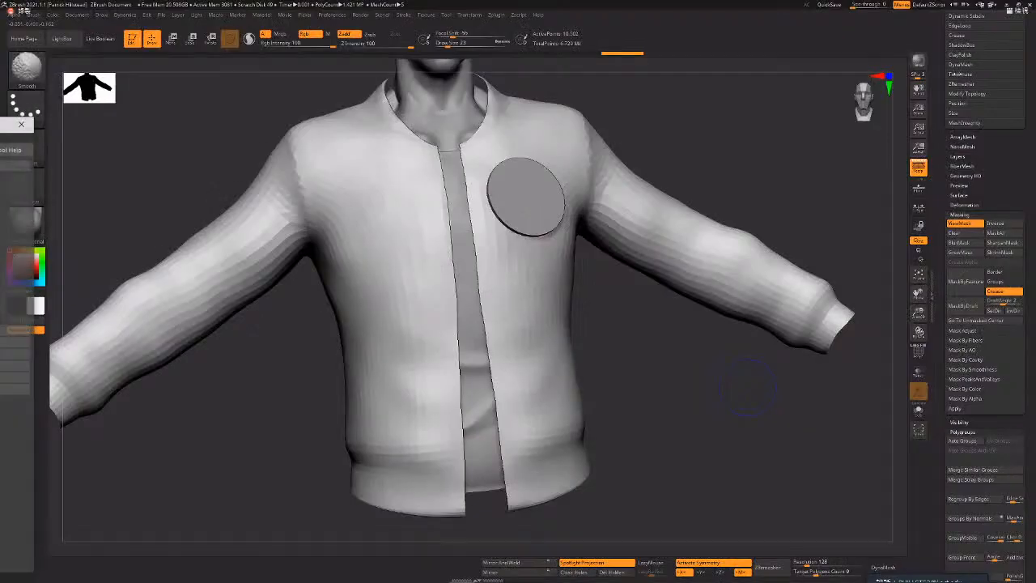
key(shift+f)
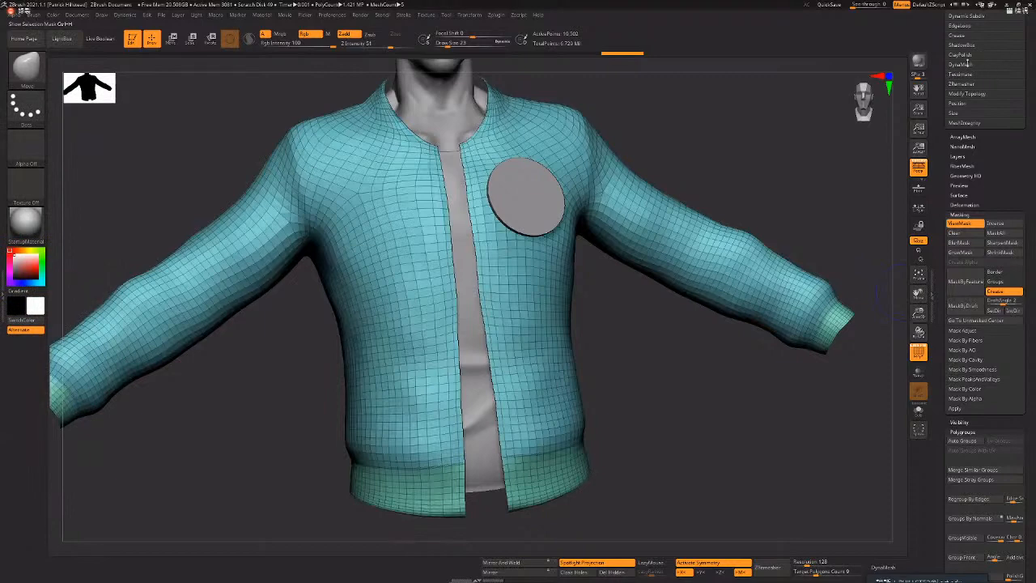
scroll(969, 55, up, 3)
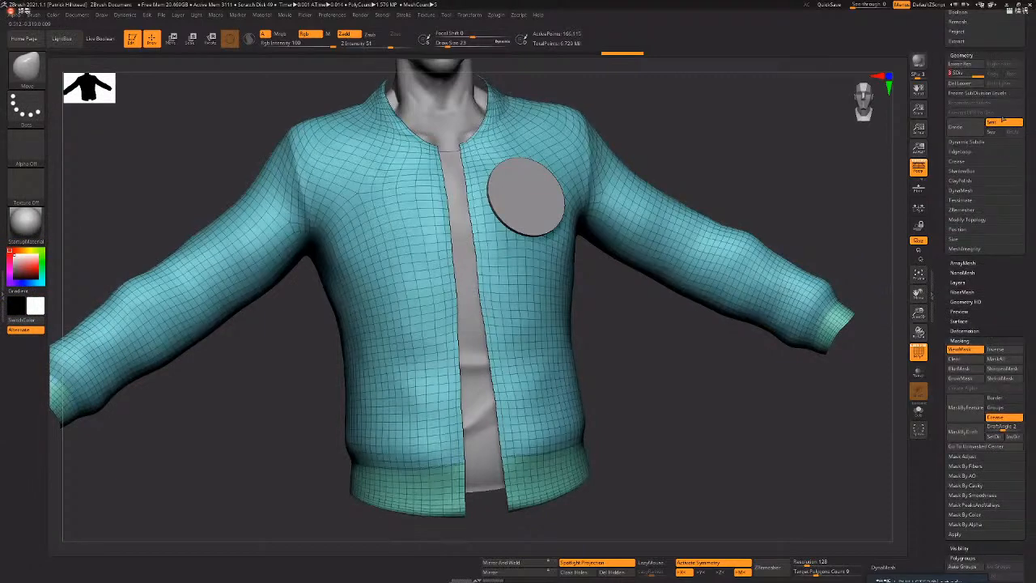
drag(977, 74, 953, 74)
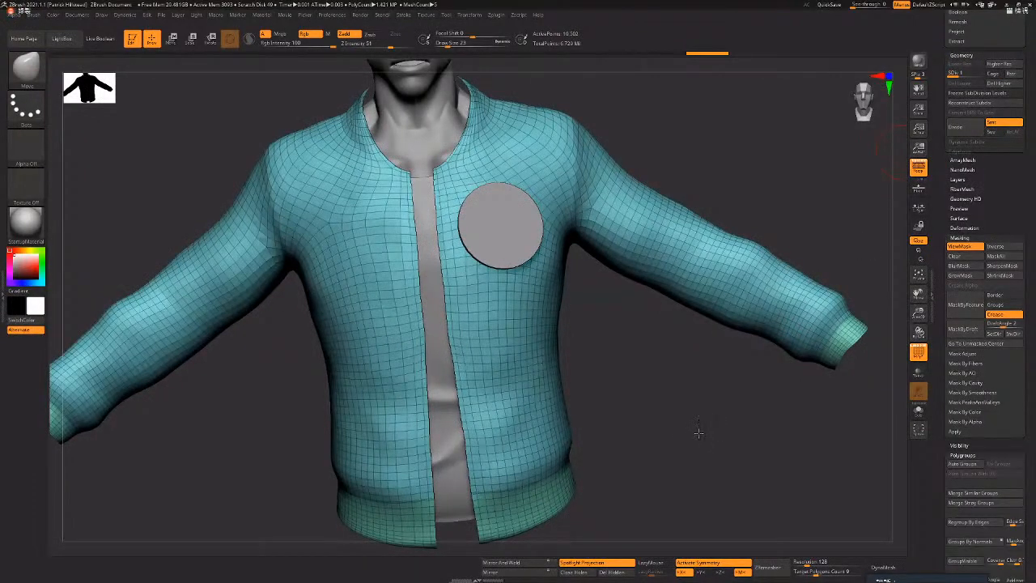
key(ctrl+shift+g)
click(891, 309)
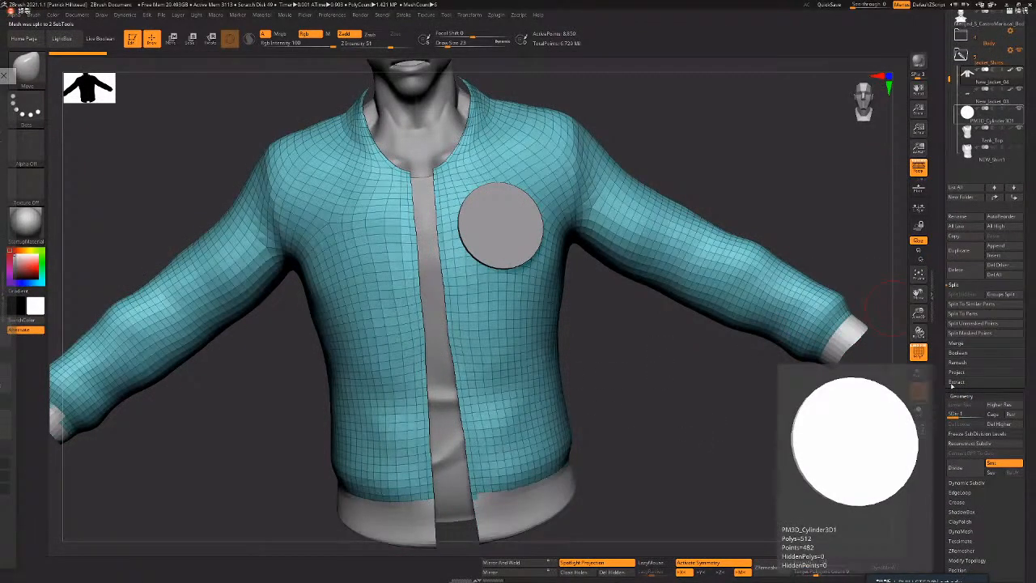
- Isolate the jacket body at subdivision level 3 and examine the hem and sleeve edges where the cuffs and waistband were split off
drag(666, 362, 719, 330)
drag(843, 429, 792, 430)
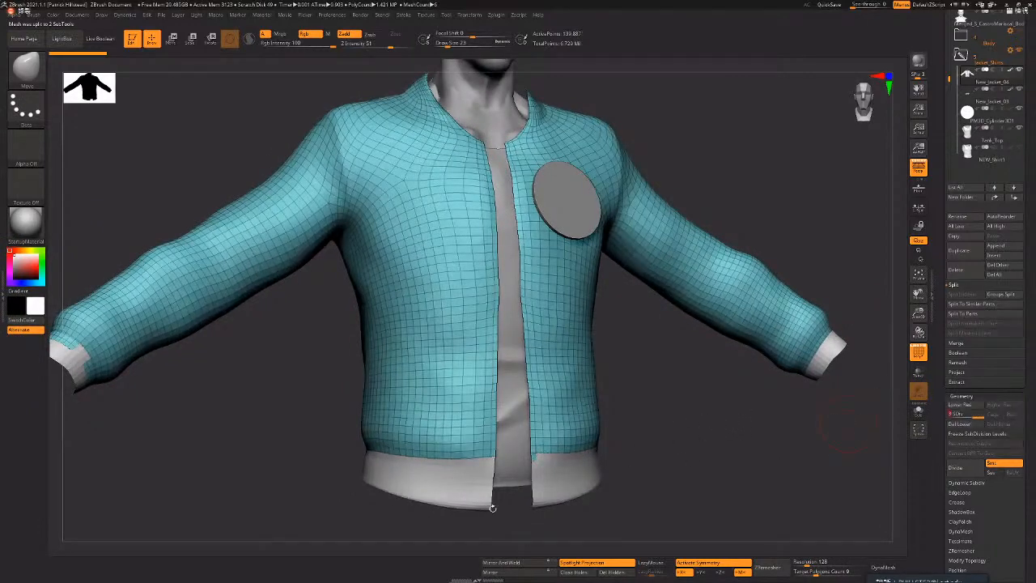
click(918, 410)
key(shift+f)
drag(657, 494, 616, 490)
key(shift+f)
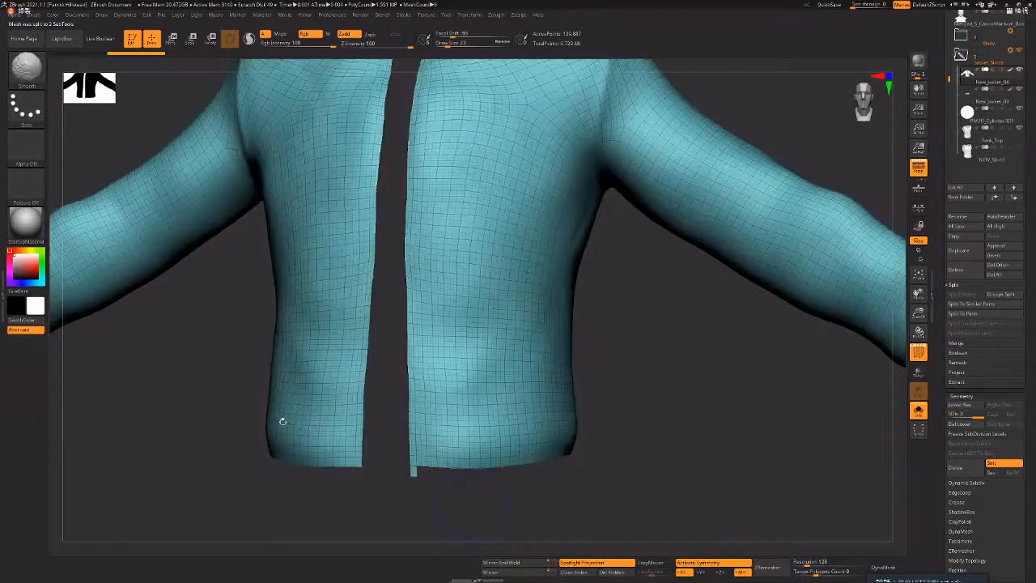
drag(578, 393, 711, 390)
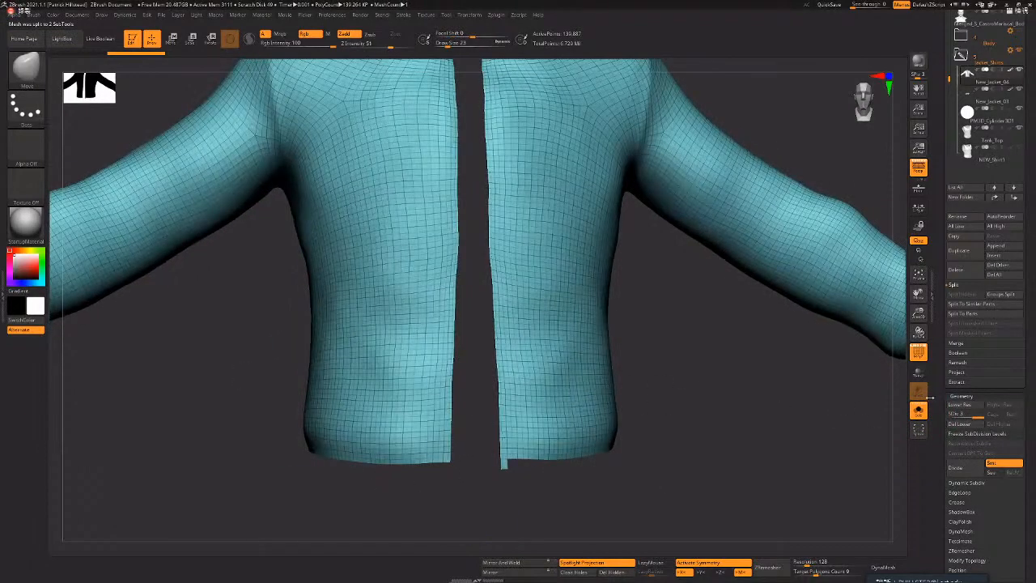
drag(905, 414, 650, 395)
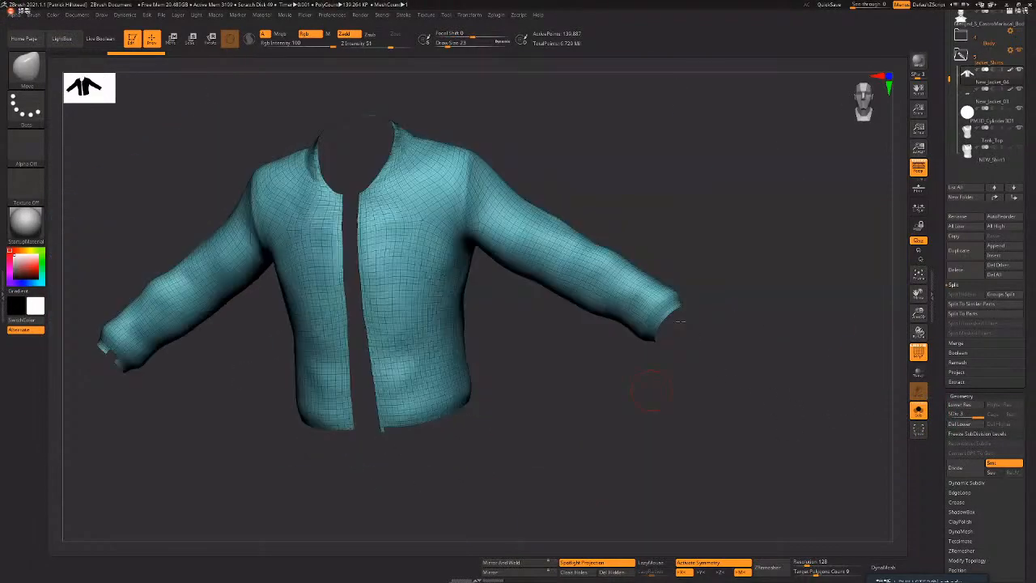
click(919, 410)
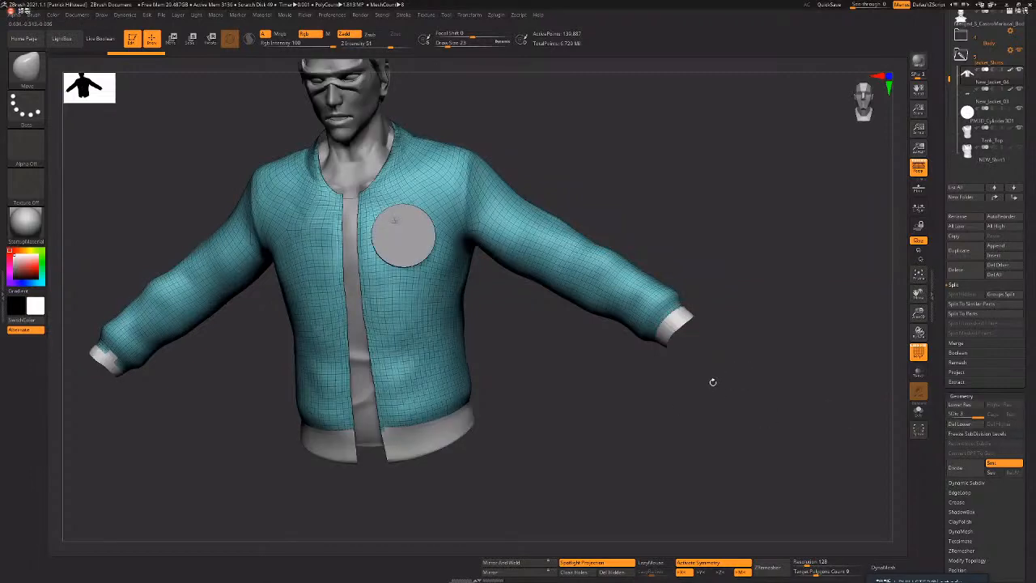
mouse_move(706, 389)
mouse_down()
mouse_move(681, 412)
mouse_move(724, 388)
mouse_up()
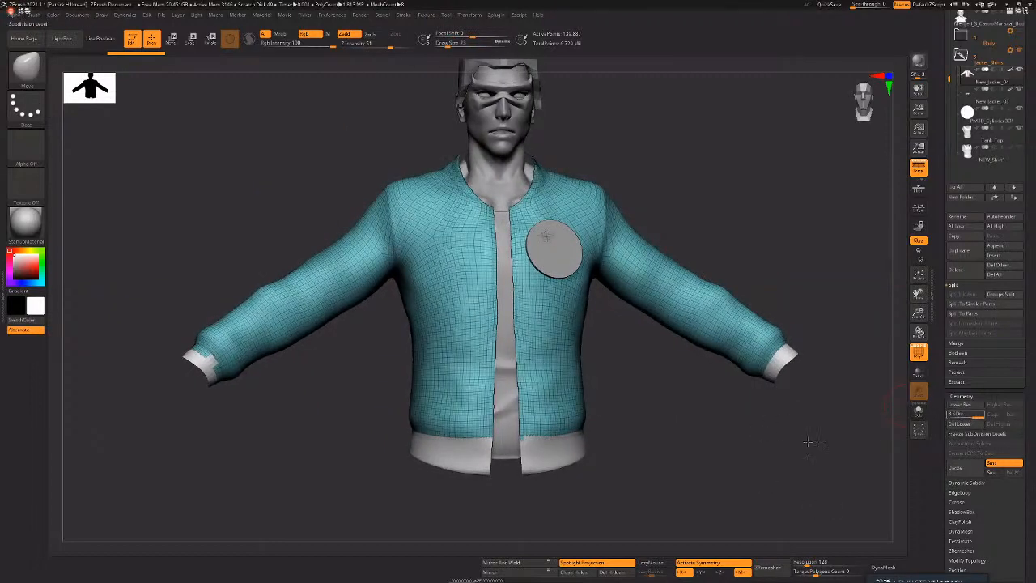
- Reduce the jacket body to its lowest subdivision level, mirror and weld it, and check the matching edges in isolation
key(shift+d)
key(shift+d)
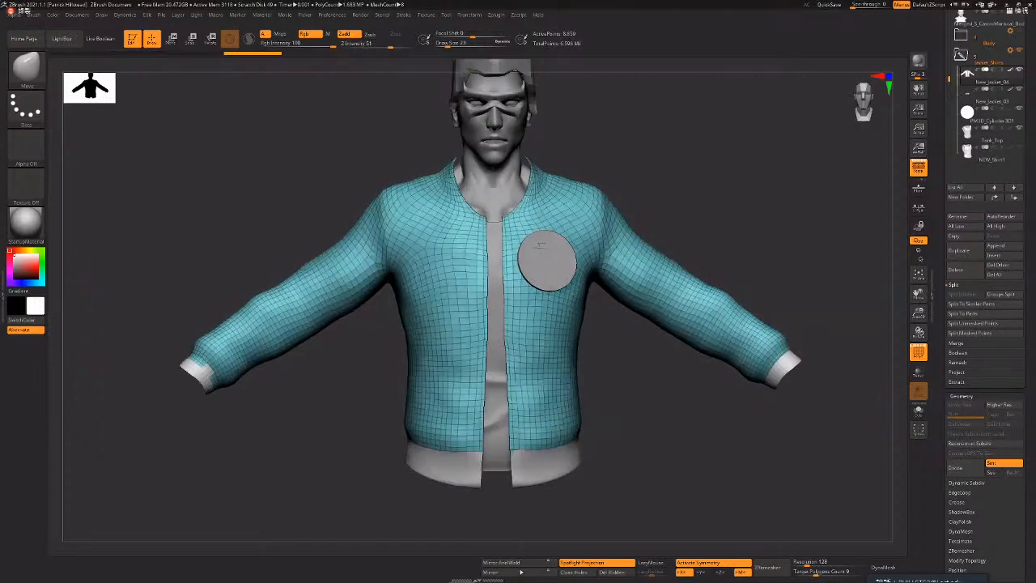
click(527, 565)
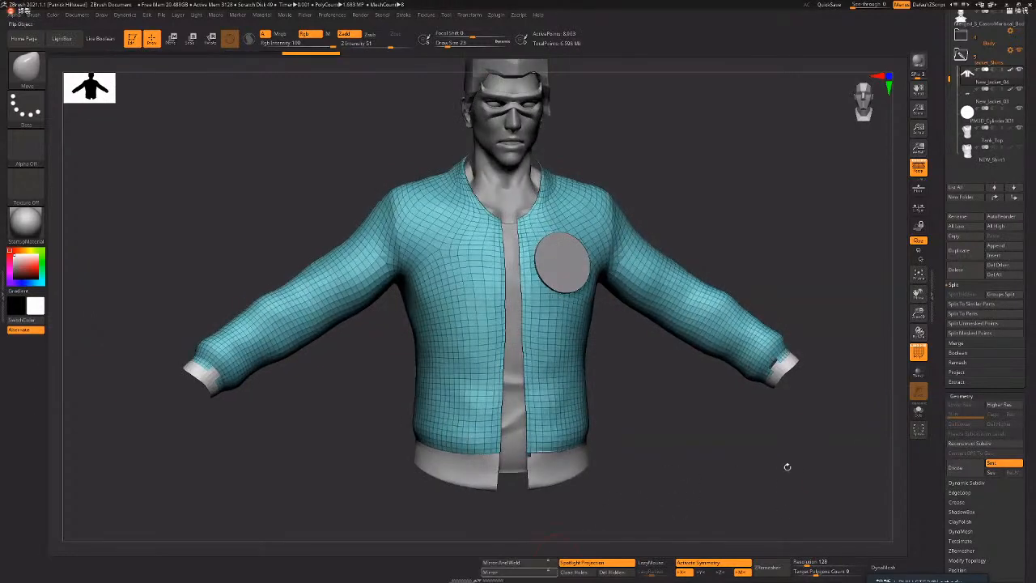
drag(908, 409, 653, 478)
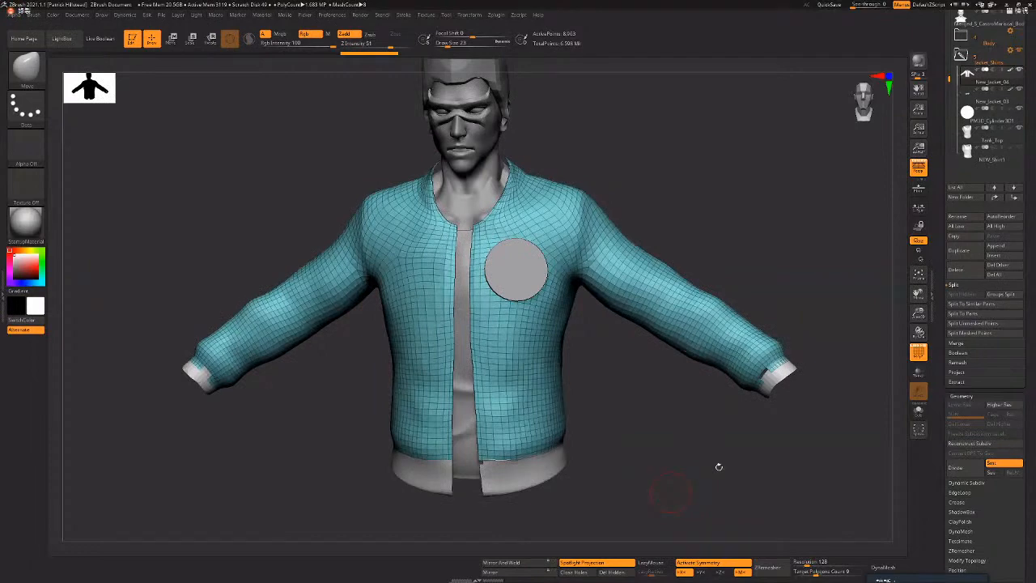
drag(378, 416, 383, 419)
click(918, 410)
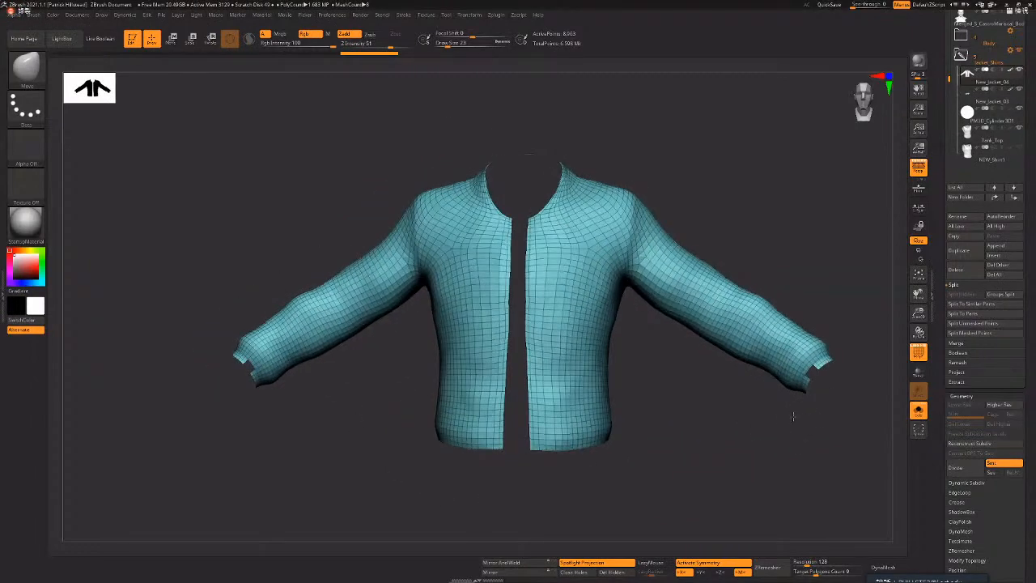
drag(753, 425, 820, 381)
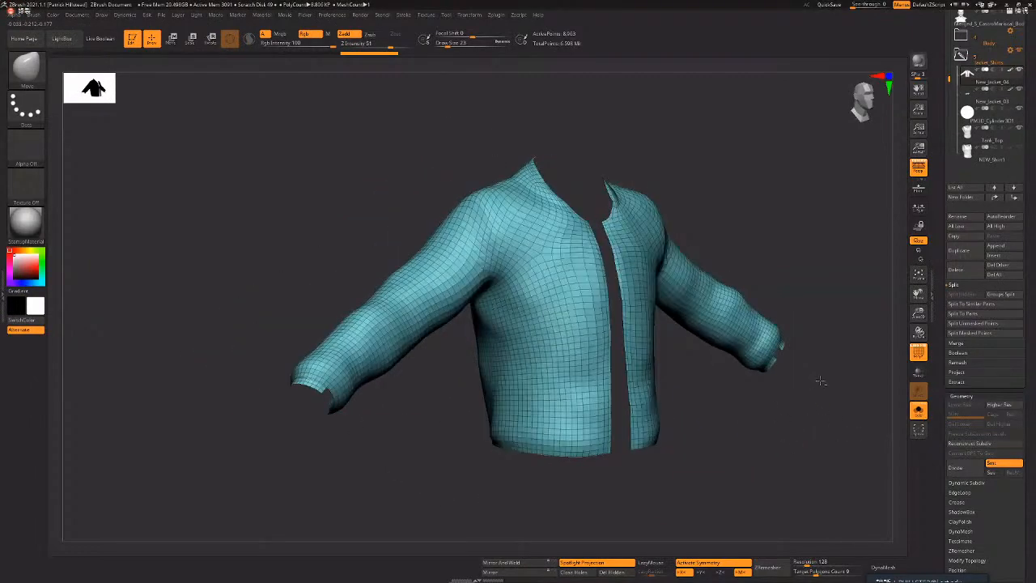
click(918, 410)
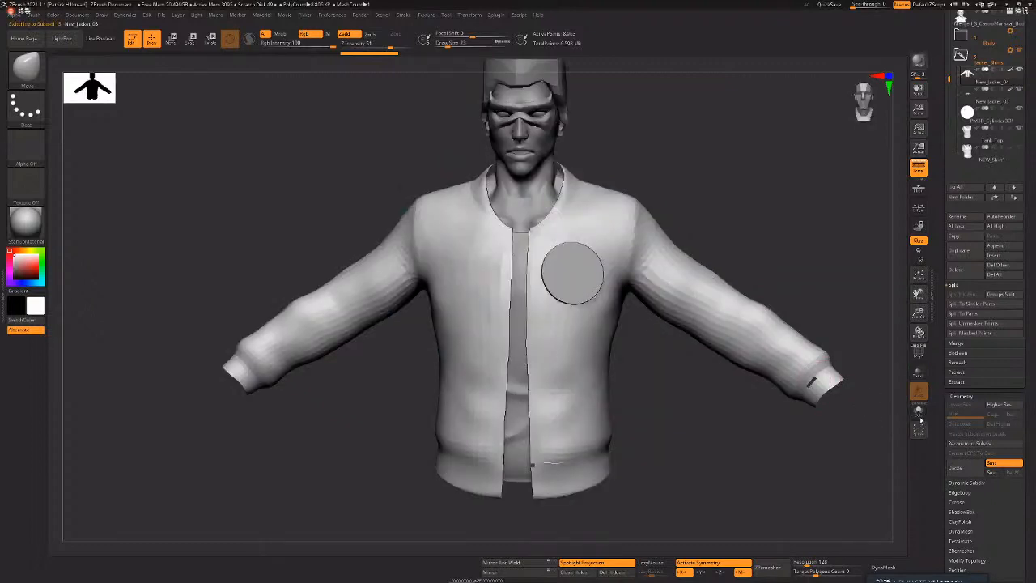
- Select the cuffs and waistband subtool, delete its higher subdivision levels, and mirror and weld it in isolation
alt+click(514, 494)
click(918, 411)
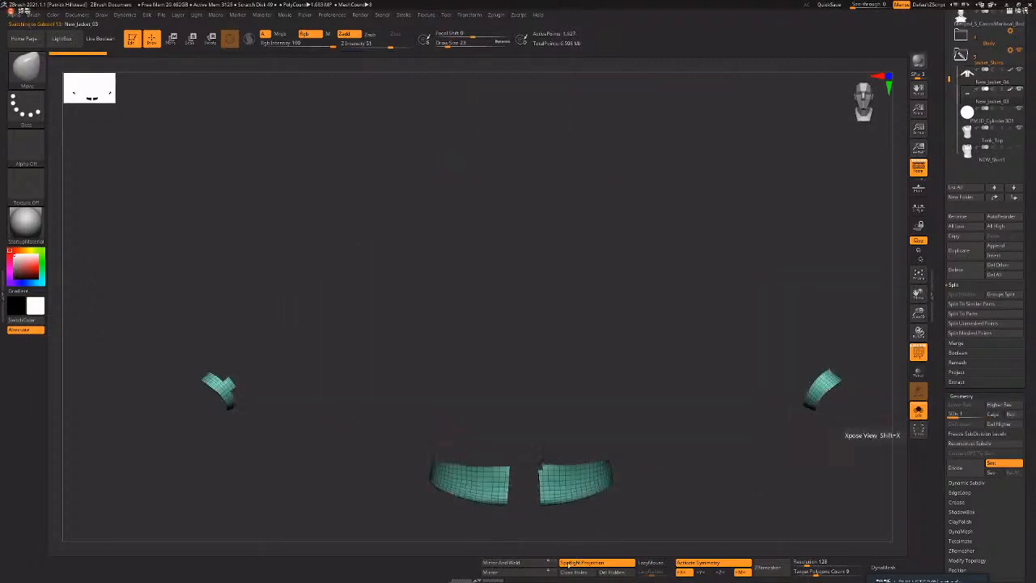
click(522, 564)
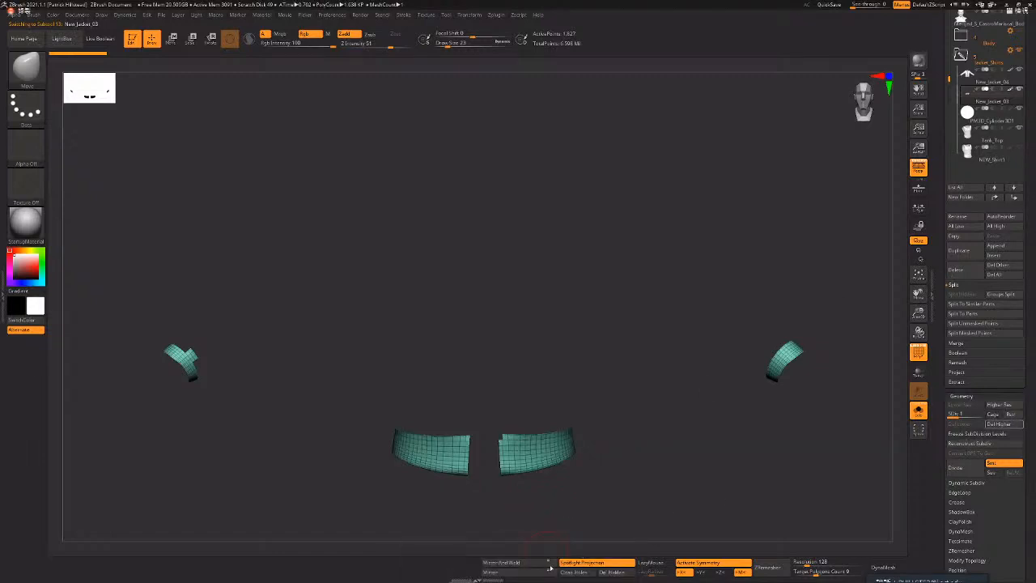
click(518, 561)
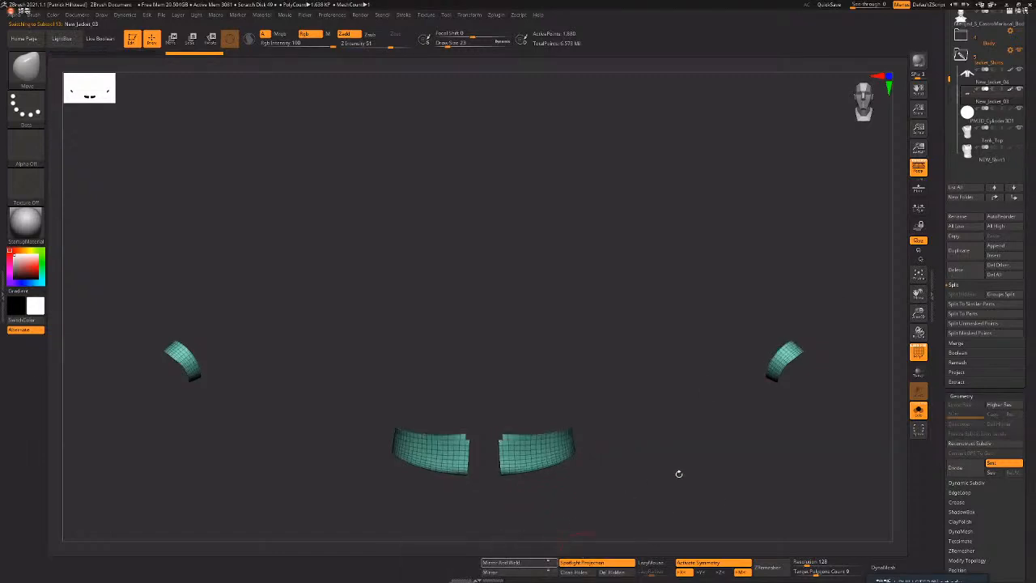
drag(679, 474, 548, 398)
click(918, 409)
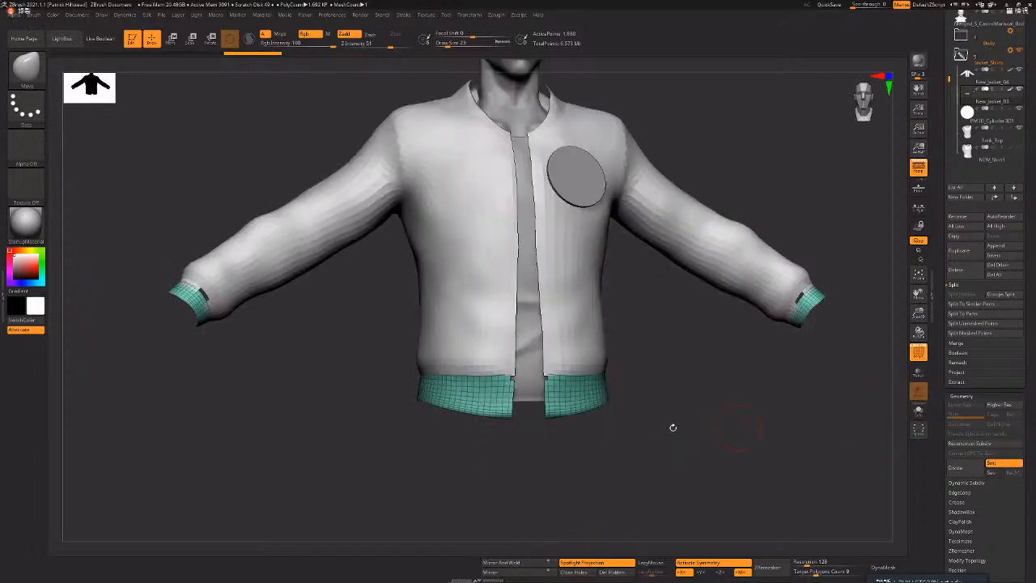
drag(685, 442, 686, 429)
- Set the Panel Loops options to Polish 0, Bevel 0, Elevation -100 and a thickness of about 0.05
scroll(989, 446, down, 3)
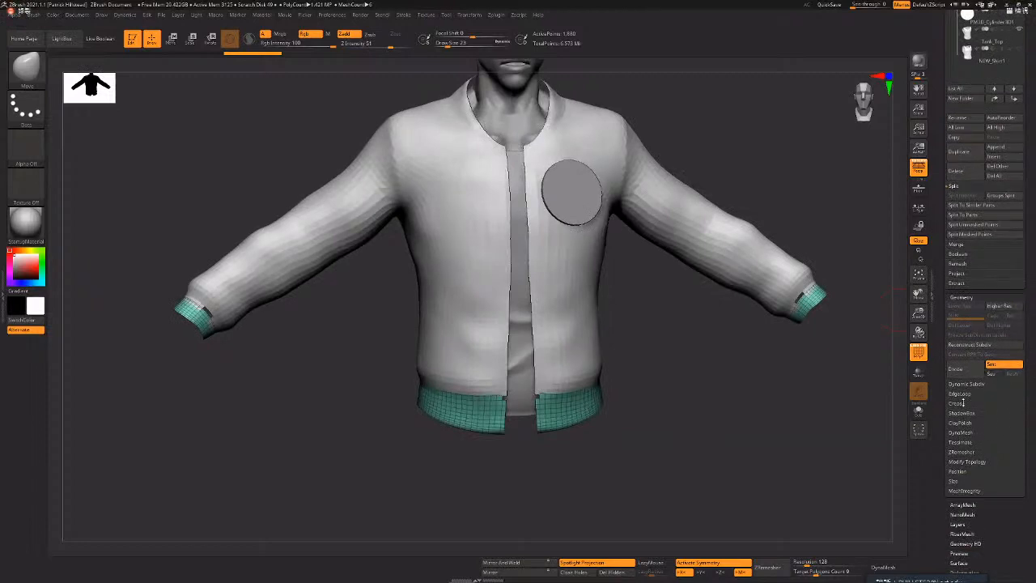
click(965, 394)
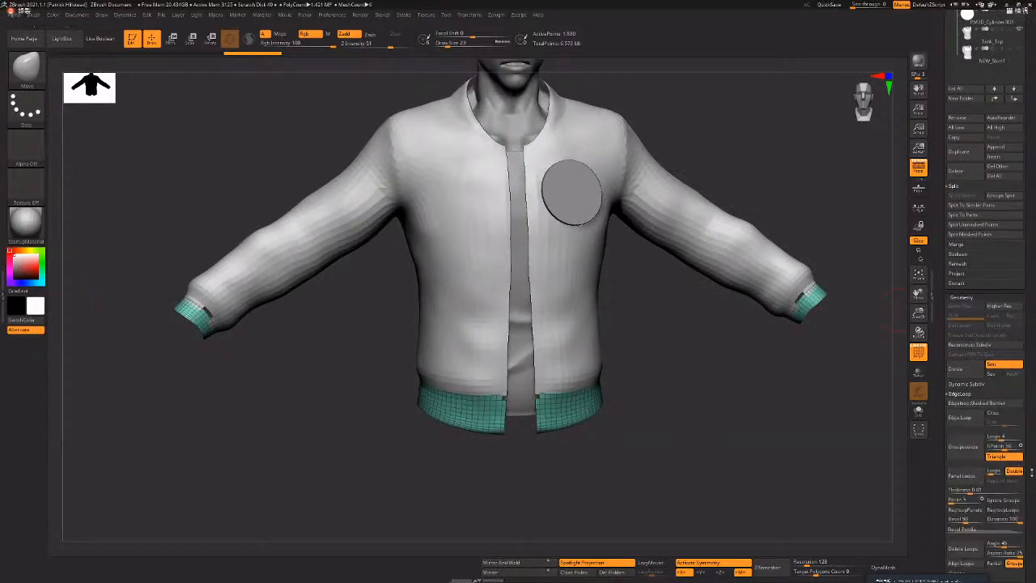
drag(1030, 473, 1023, 441)
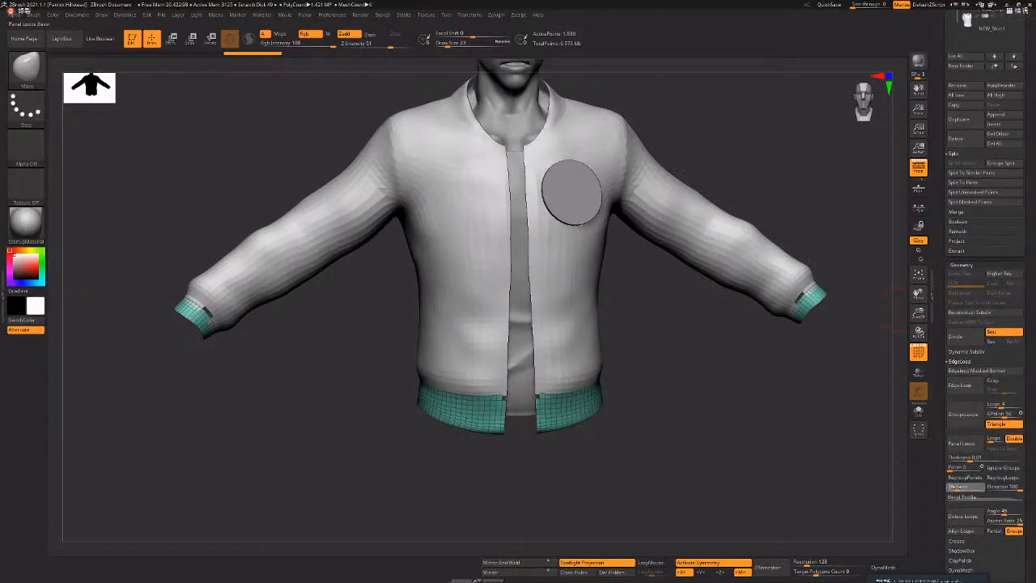
drag(973, 458, 978, 459)
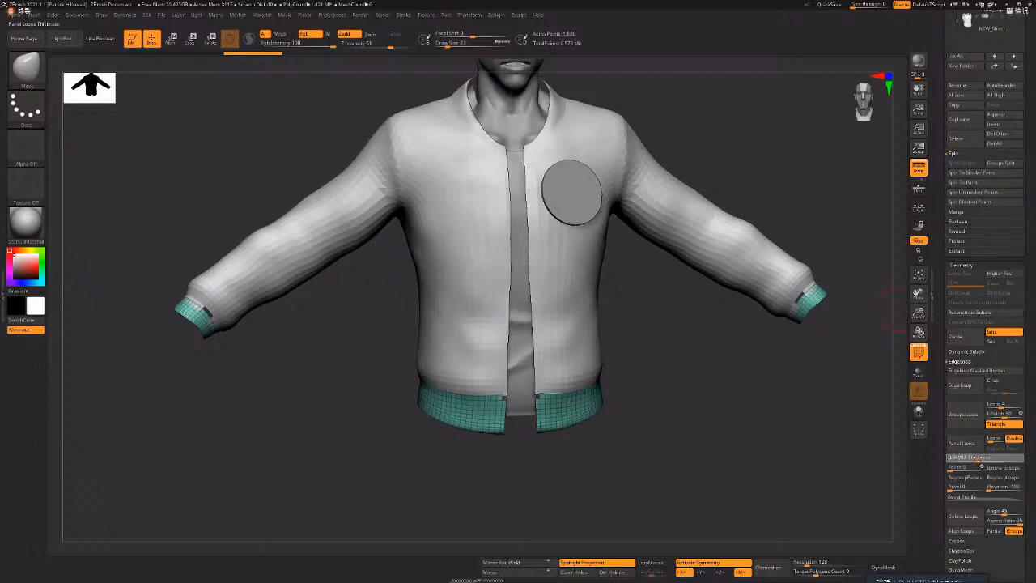
- Try thickening the cuffs and waistband with Panel Loops, undo it, and isolate the pieces
click(967, 444)
alt+drag(733, 432, 757, 469)
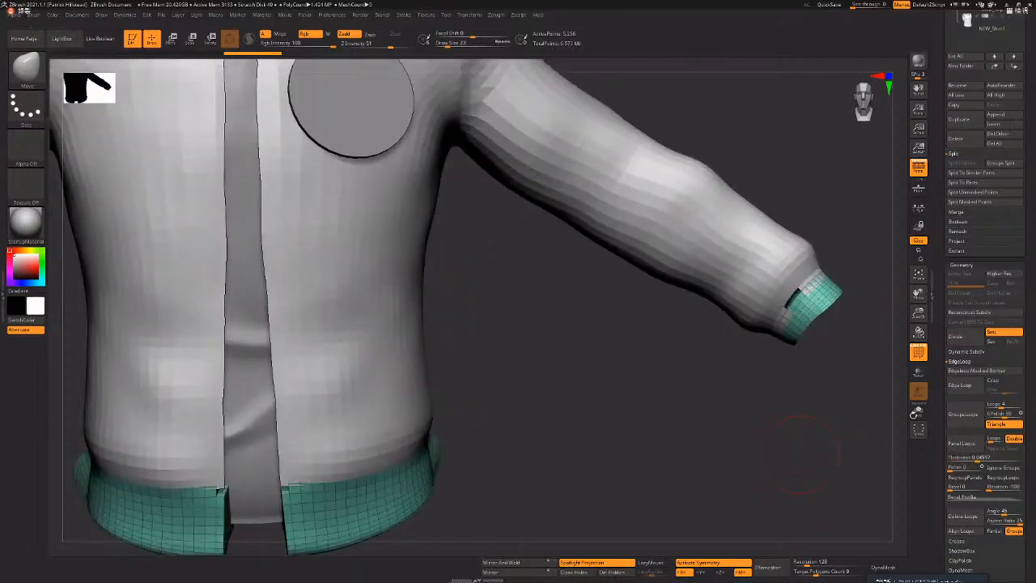
click(918, 410)
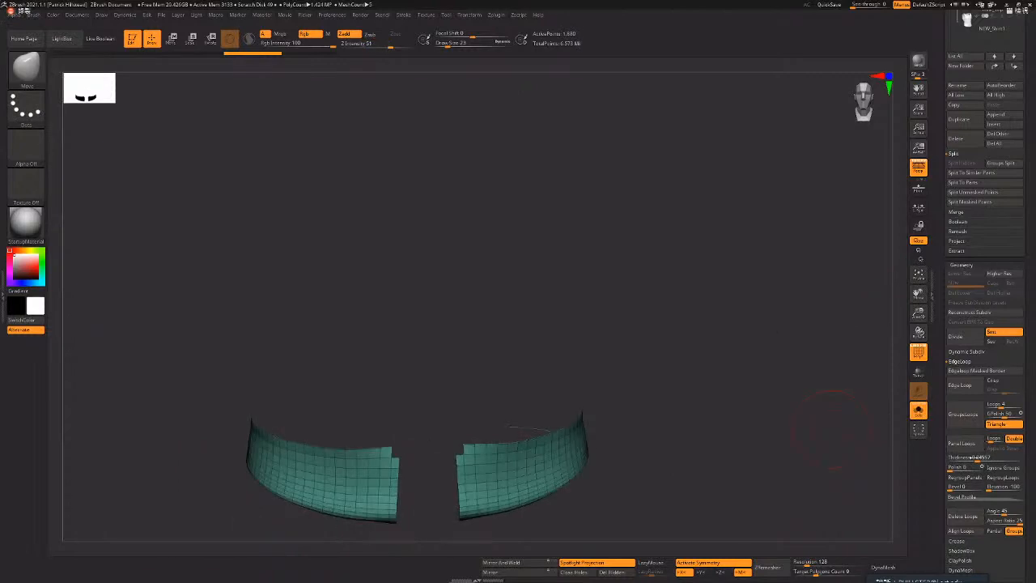
- Thicken the isolated cuffs and waistband with Panel Loops at a thickness of about 0.01 and check the shell from several sides
drag(976, 459, 970, 459)
click(969, 444)
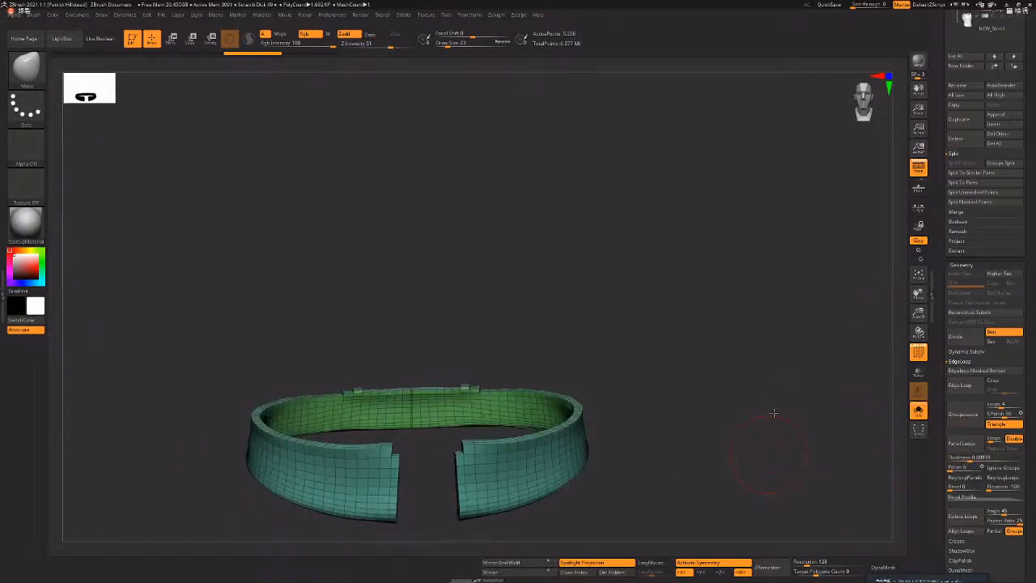
drag(773, 413, 764, 312)
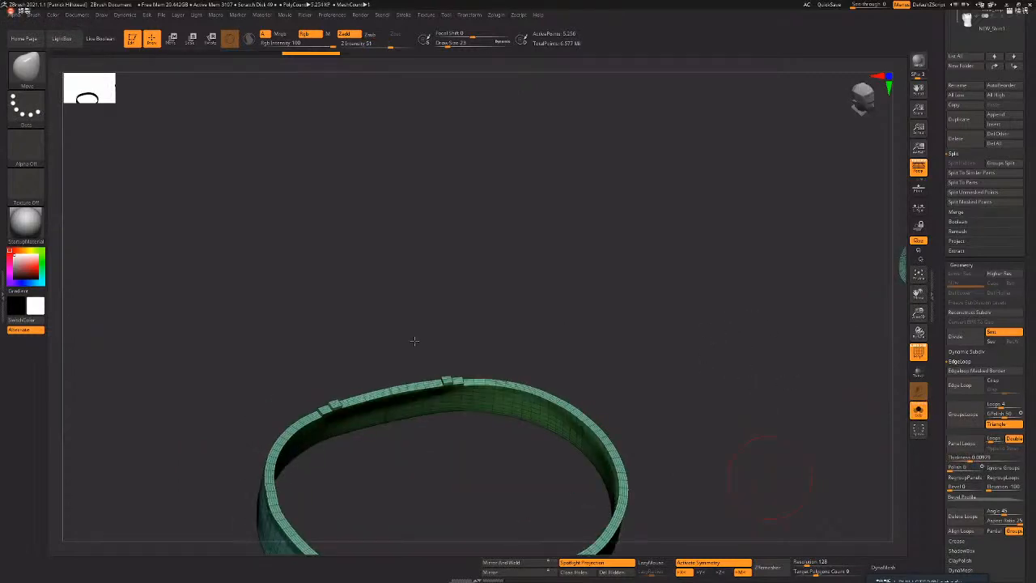
drag(414, 341, 624, 277)
drag(752, 372, 750, 434)
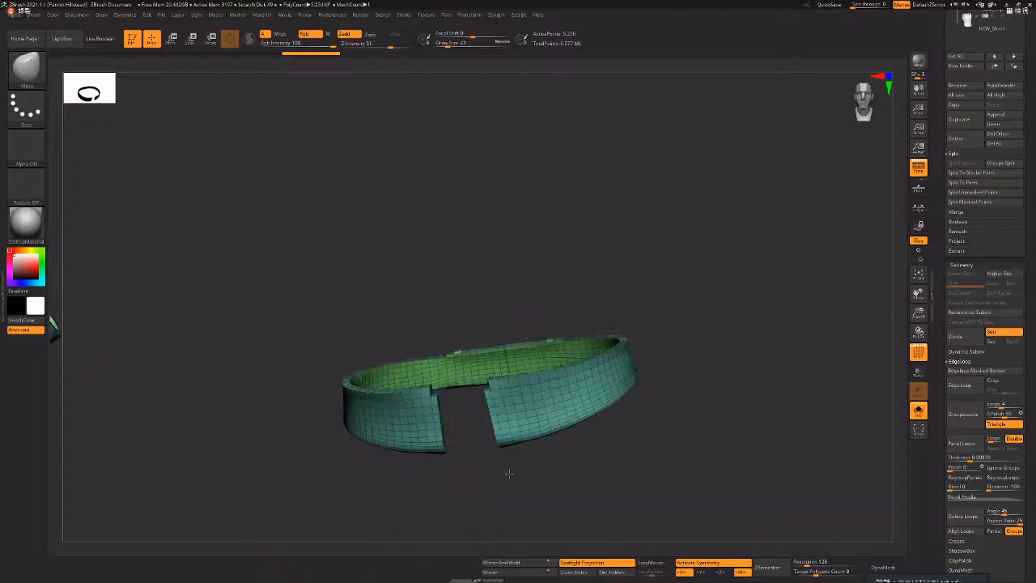
drag(543, 320, 778, 311)
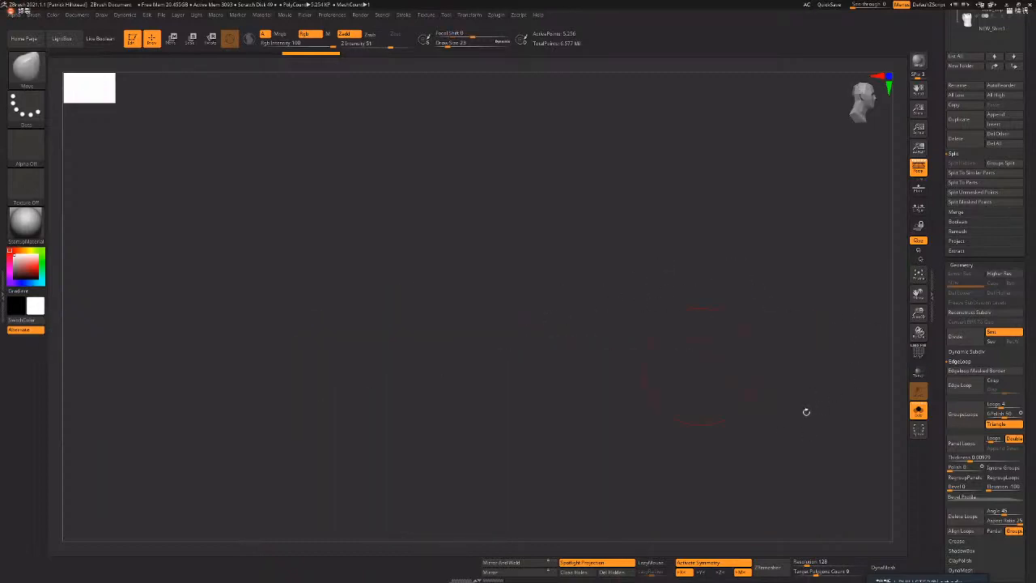
drag(804, 412, 815, 491)
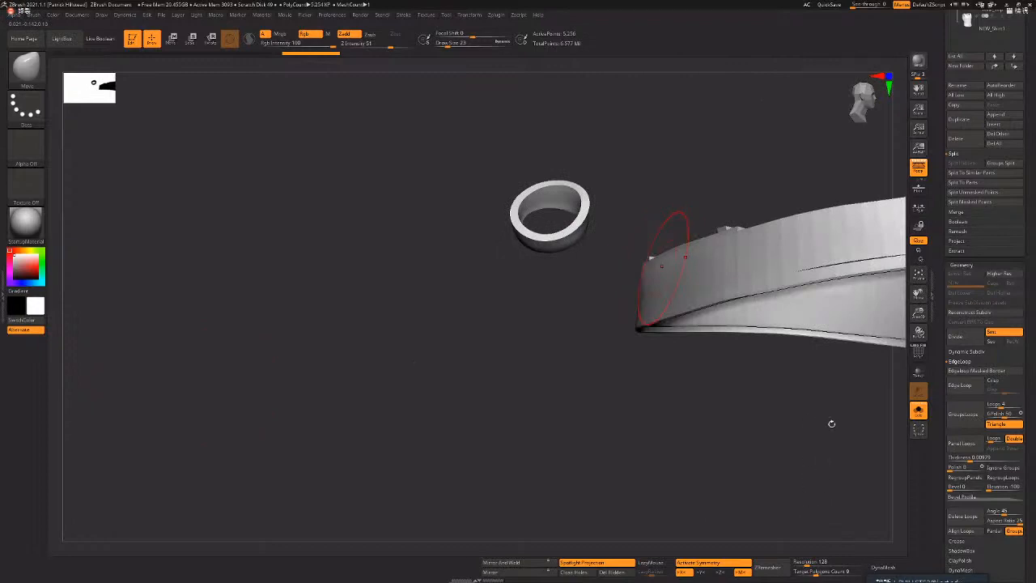
key(shift+f)
drag(787, 396, 772, 453)
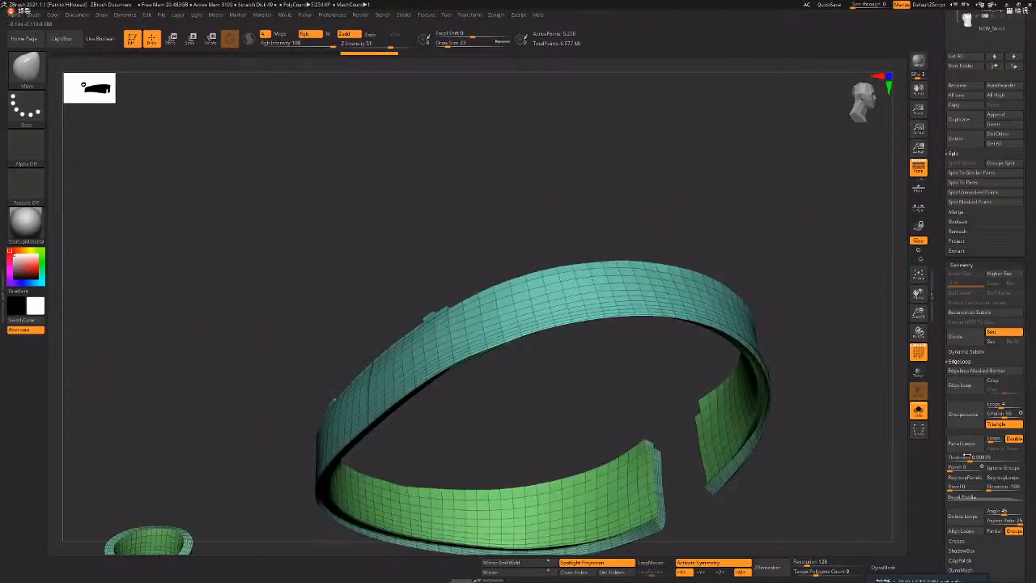
shift+drag(730, 465, 725, 416)
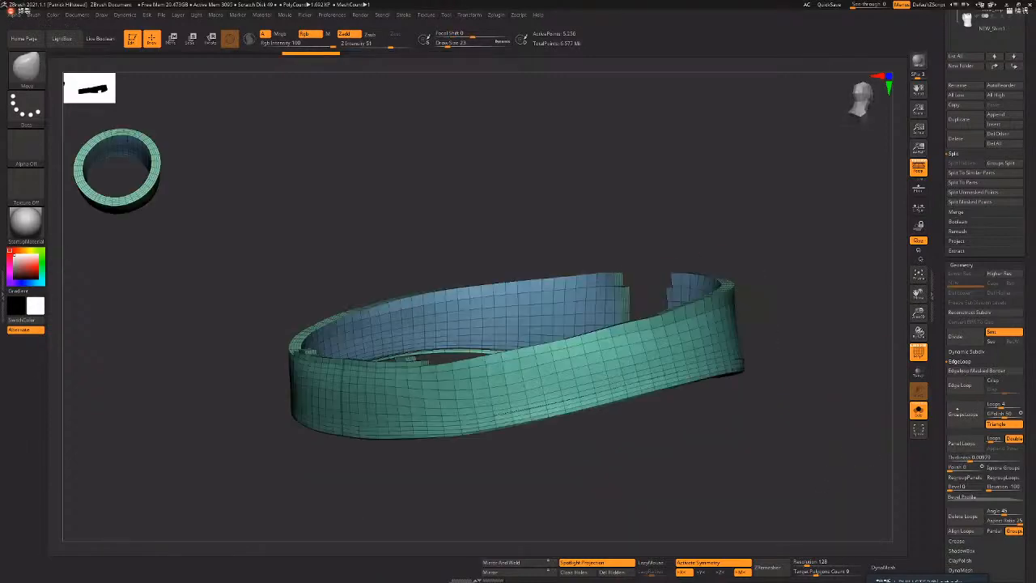
- Subdivide the thickened cuffs and waistband twice, step back down to subdivision level 2, and show the other subtools again
click(960, 361)
key(ctrl+x)
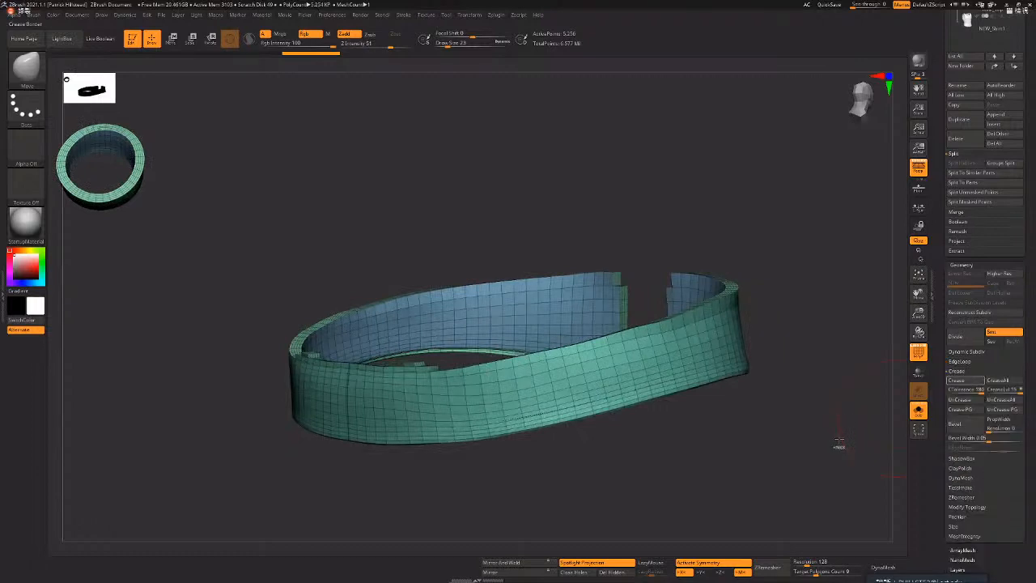
key(ctrl+d)
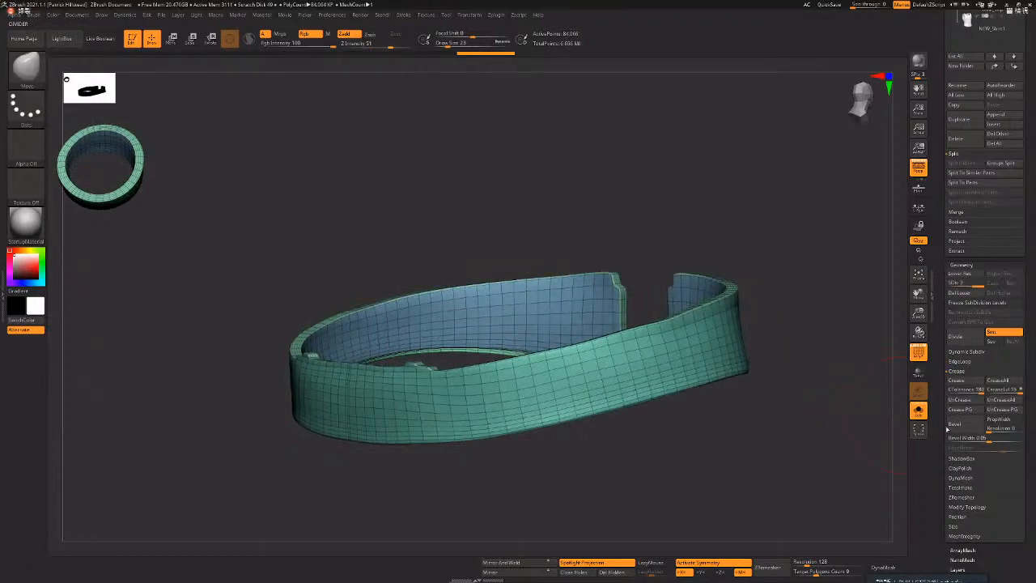
key(shift+d)
key(shift+f)
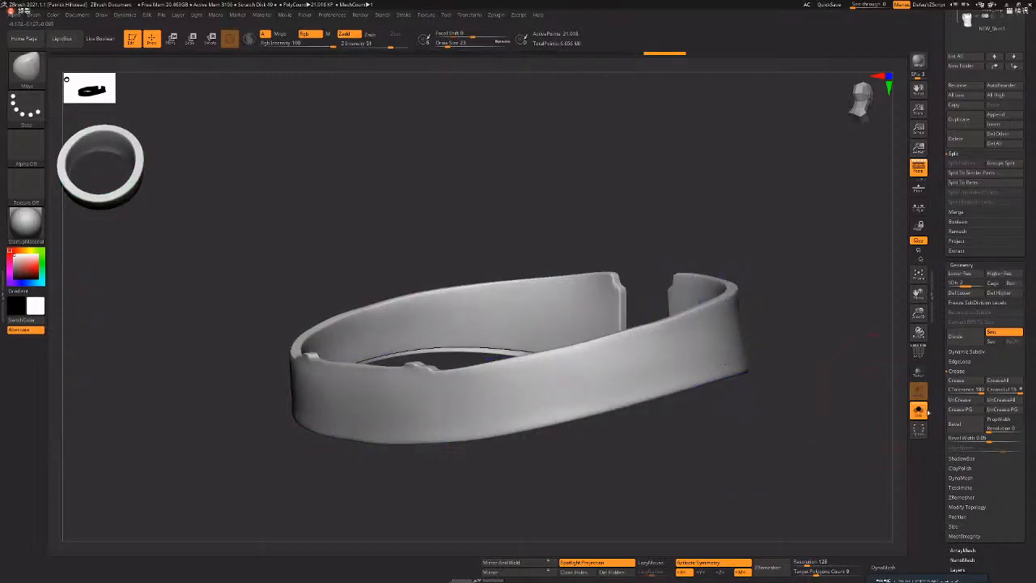
click(918, 410)
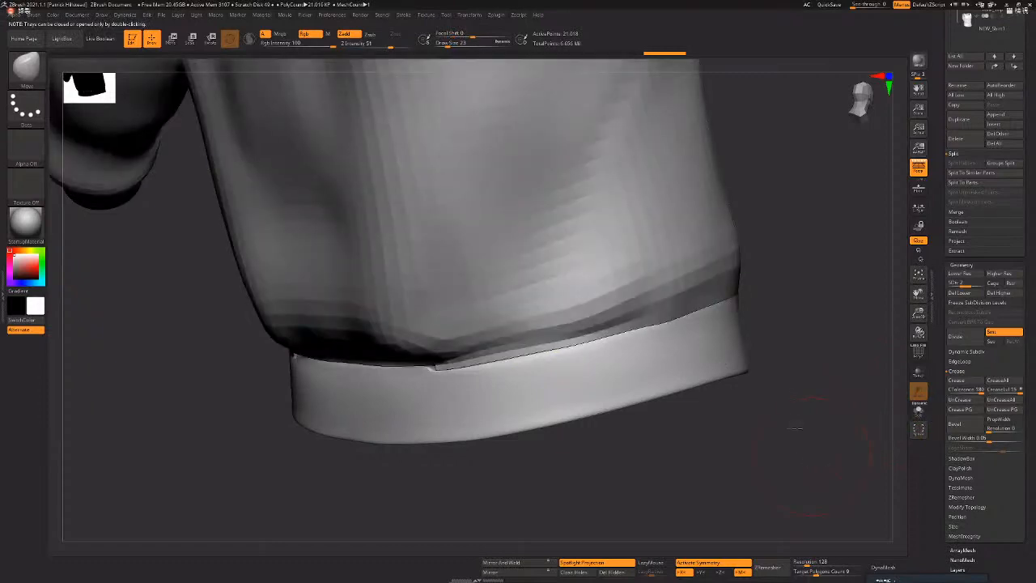
alt+drag(812, 455, 772, 397)
click(914, 404)
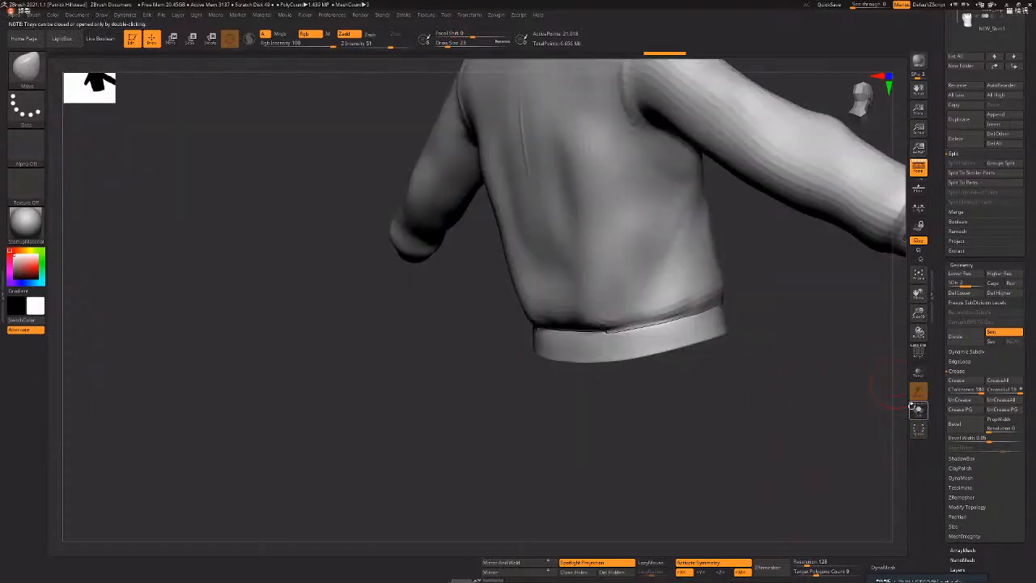
- Make the jacket body the active subtool and bring its open front into view
alt+click(639, 283)
drag(779, 322, 842, 344)
drag(777, 364, 465, 368)
alt+drag(644, 433, 607, 429)
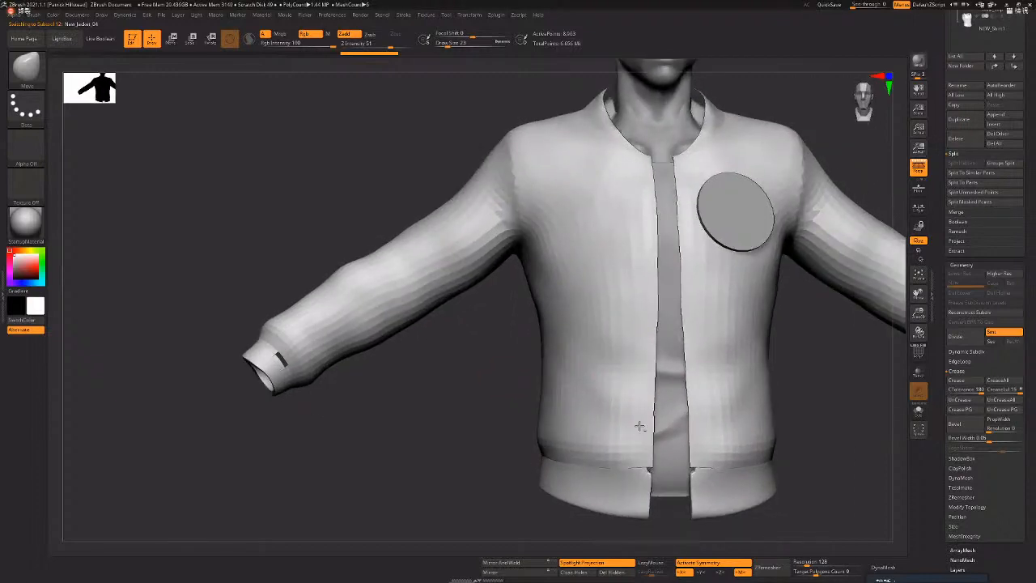
alt+drag(817, 417, 755, 386)
alt+drag(849, 325, 829, 307)
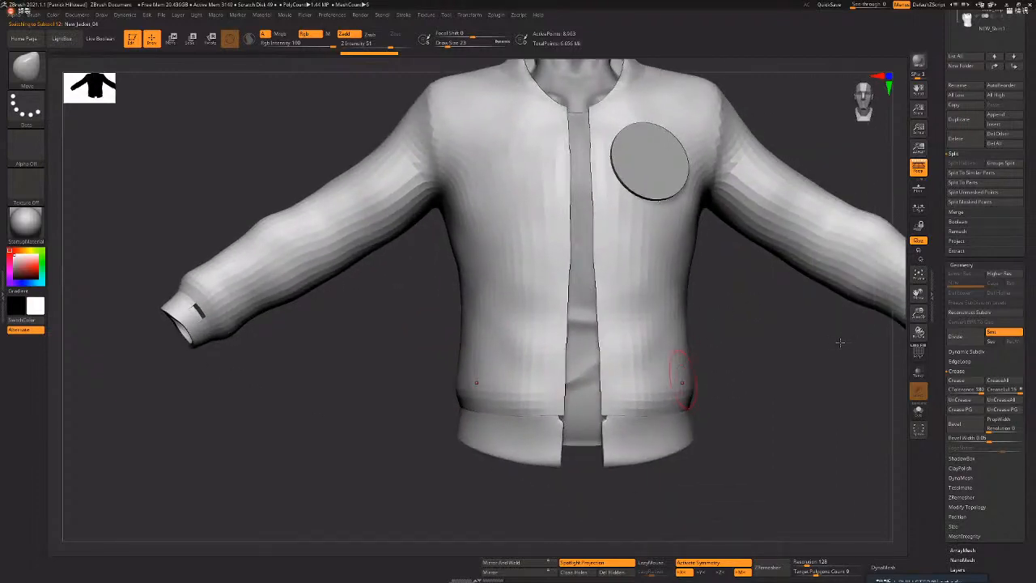
drag(822, 364, 964, 367)
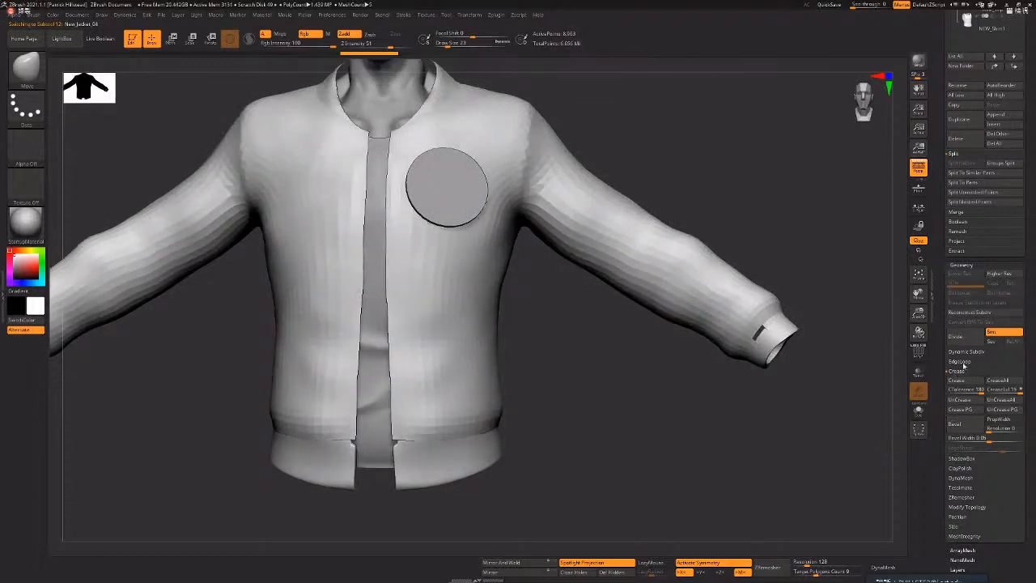
alt+drag(833, 459, 893, 454)
- Set Panel Loops to Bevel 0 and Polish 0, try thickening the jacket body at about 0.05, and undo it
click(960, 362)
click(963, 444)
key(ctrl+z)
drag(1012, 487, 949, 488)
drag(954, 469, 947, 468)
click(963, 443)
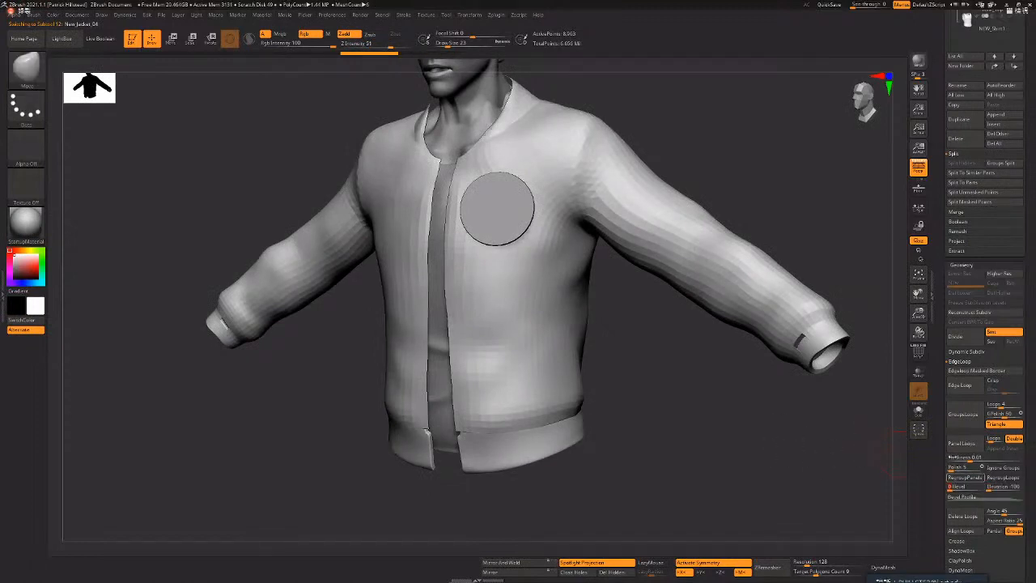
drag(688, 450, 728, 453)
drag(970, 459, 977, 459)
alt+drag(775, 432, 828, 468)
key(ctrl+z)
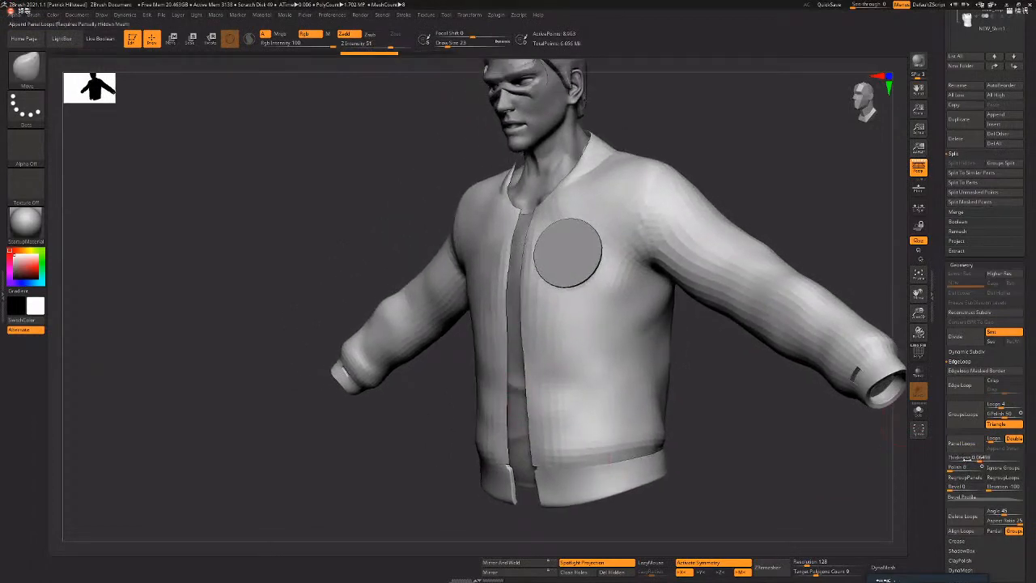
- Thicken the jacket body with Panel Loops at a thickness of about 0.02 and inspect it from the front
mouse_move(976, 458)
mouse_down()
mouse_move(963, 458)
mouse_move(972, 459)
mouse_up()
click(963, 443)
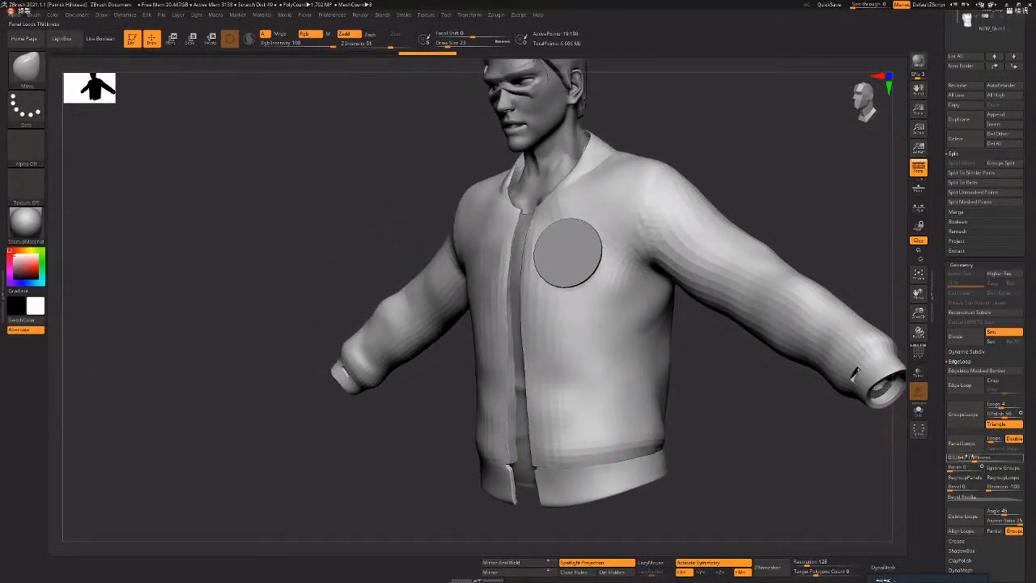
key(ctrl+z)
click(963, 444)
drag(684, 366, 763, 230)
mouse_move(734, 364)
mouse_down()
mouse_move(808, 321)
mouse_move(785, 322)
mouse_up()
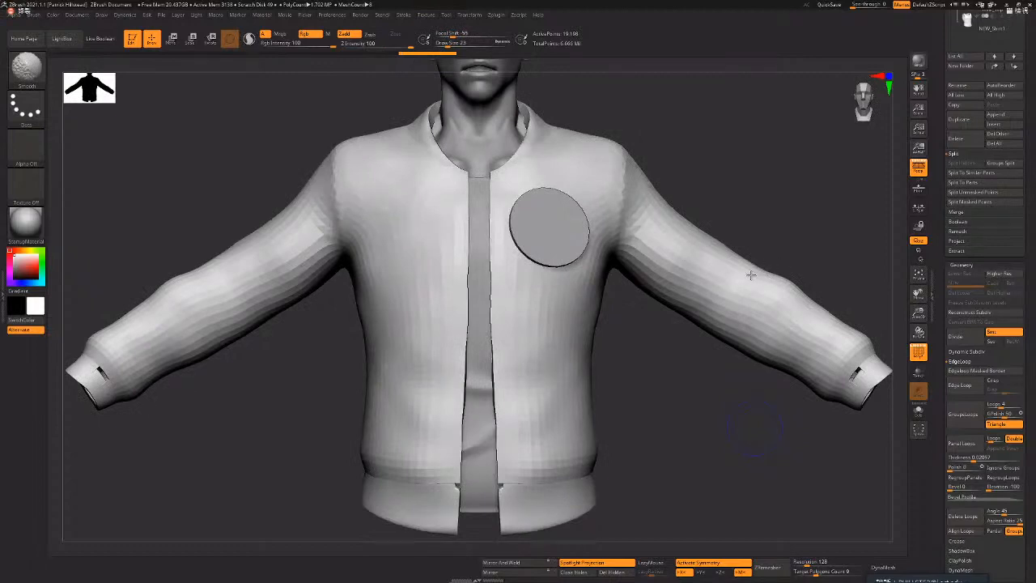
- Remove all creases from the thickened jacket body and subdivide it up to level 4
key(shift+f)
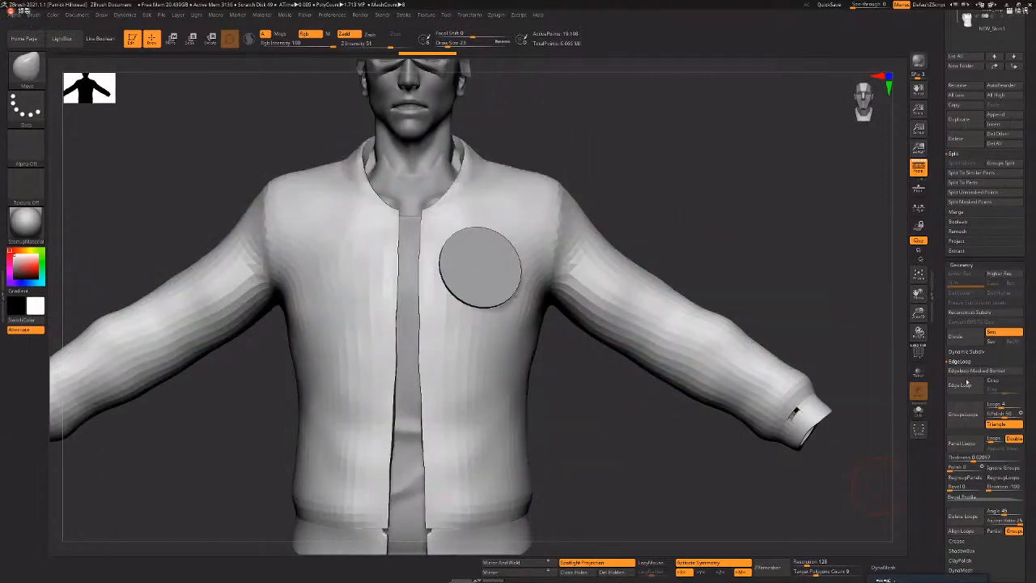
click(957, 541)
click(1006, 401)
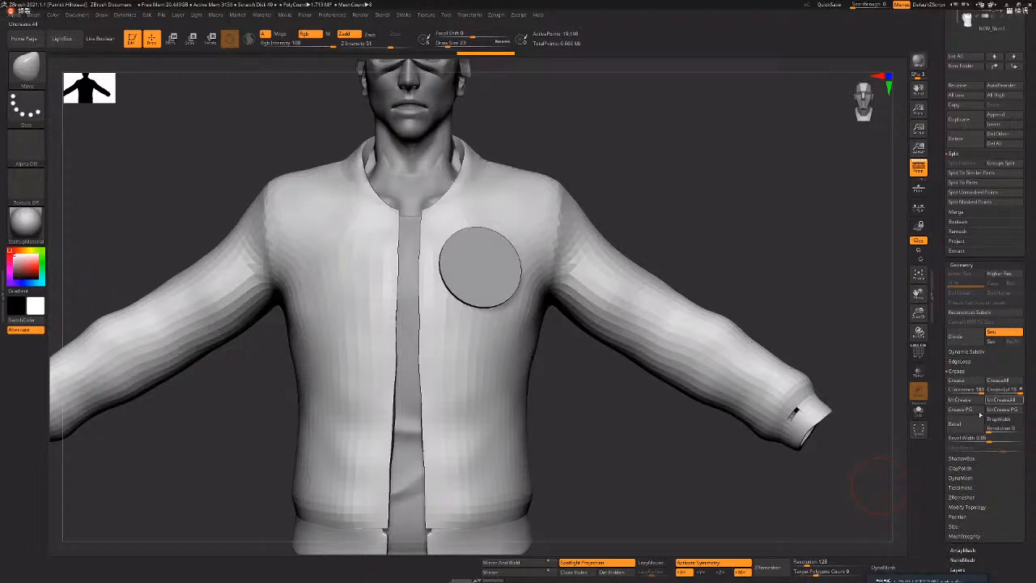
key(ctrl+d)
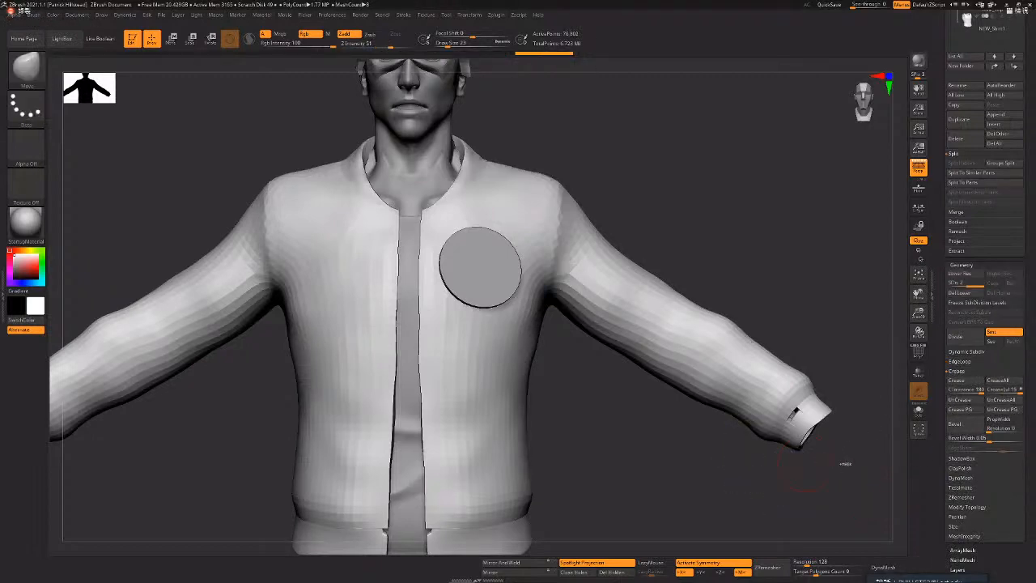
key(ctrl+z)
key(ctrl+z)
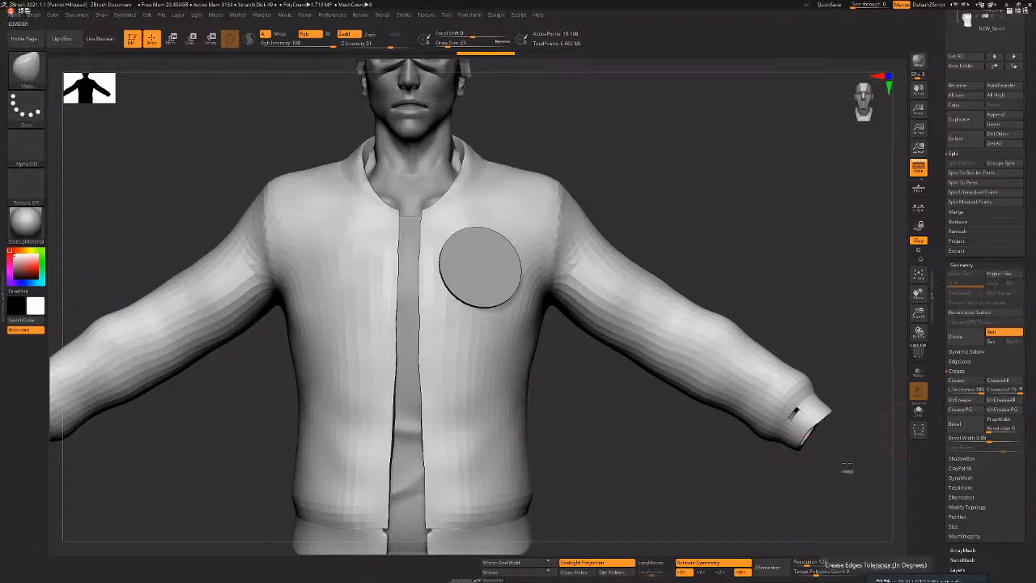
key(ctrl+d)
key(ctrl+d)
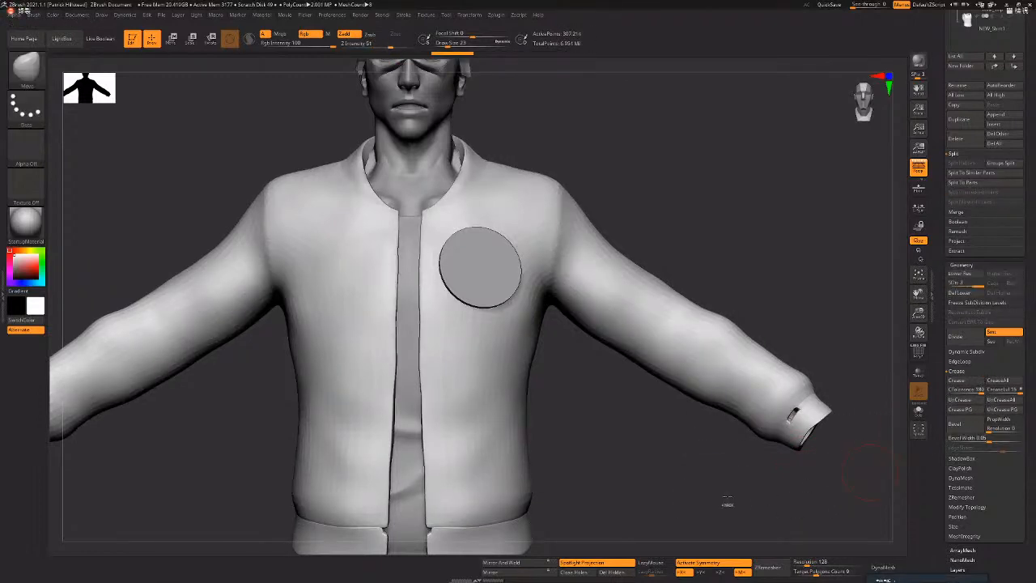
key(ctrl+d)
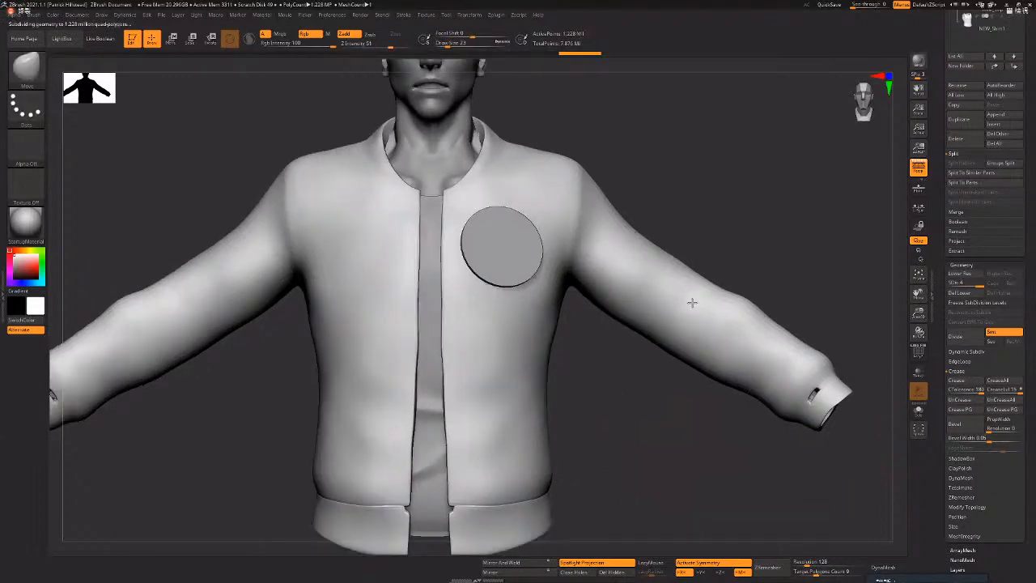
- Switch to the cuffs and waistband subtool and enlarge the Move brush to a draw size of 44
alt+right_drag(692, 303, 741, 231)
alt+right_drag(597, 426, 629, 385)
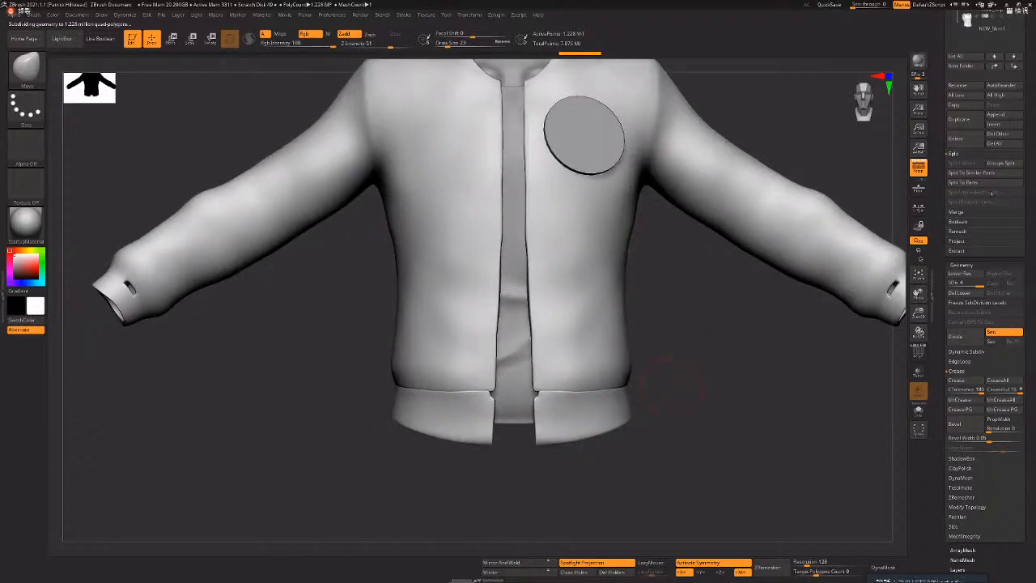
drag(1014, 258, 1035, 278)
click(964, 263)
scroll(1005, 179, up, 4)
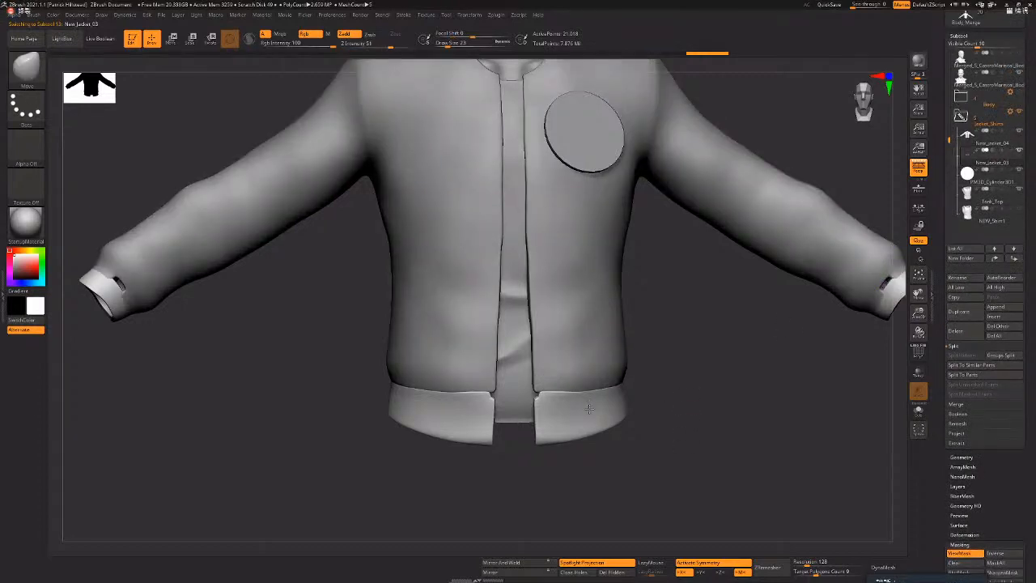
ctrl+right_drag(579, 387, 551, 404)
alt+click(526, 398)
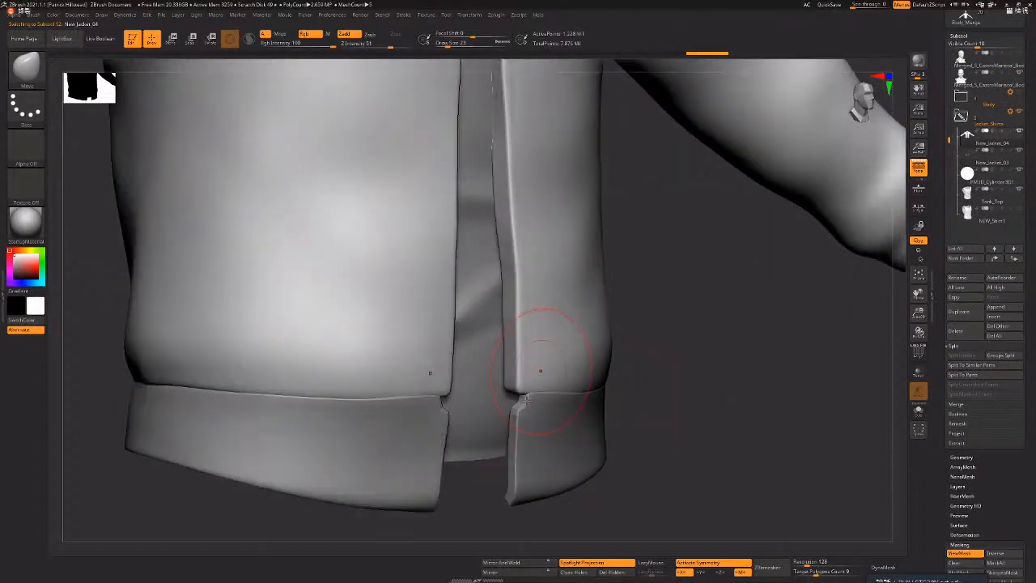
key(b)
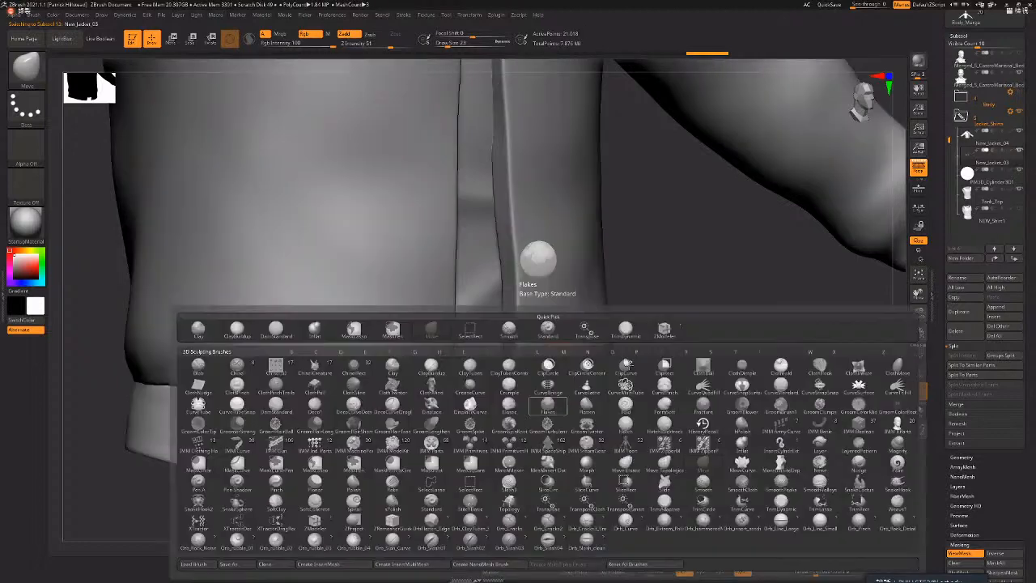
key(space)
drag(550, 405, 558, 405)
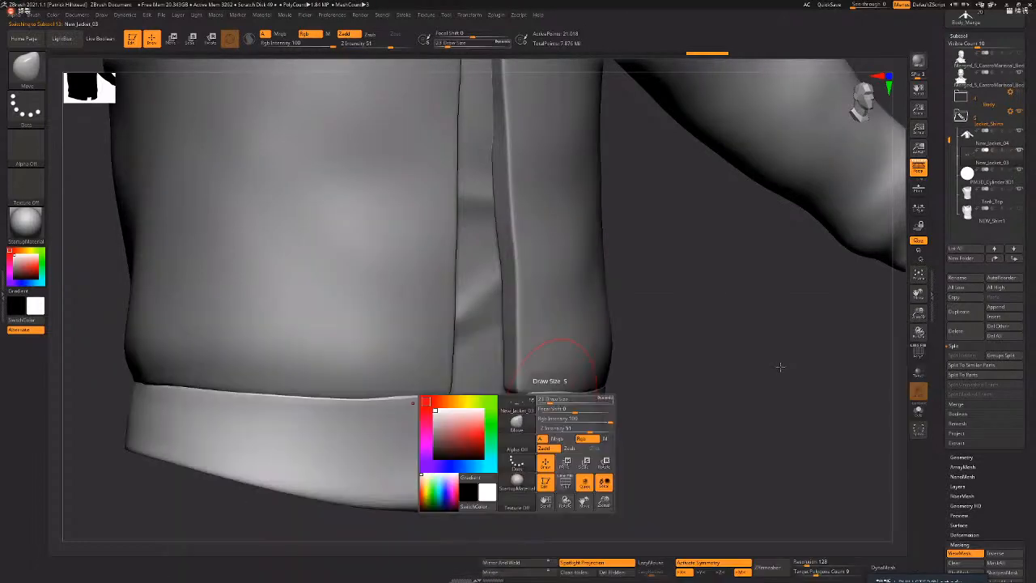
- Smooth and nudge the waistband's upper edge along its side so it tucks against the jacket body
mouse_move(824, 374)
right_down()
mouse_move(782, 365)
mouse_move(753, 374)
mouse_move(777, 382)
right_up()
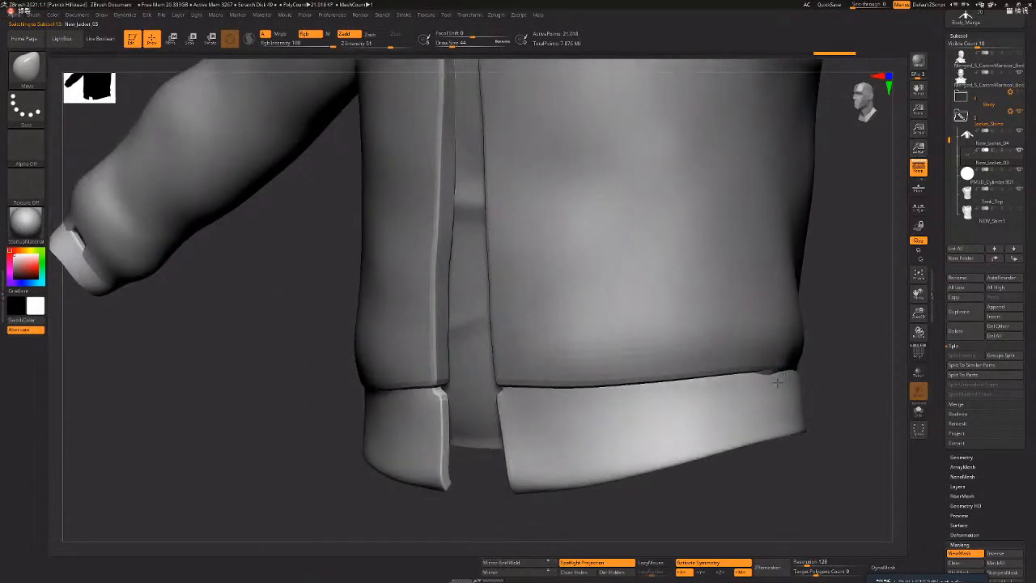
right_drag(548, 437, 515, 431)
mouse_move(622, 410)
right_down()
mouse_move(660, 519)
mouse_move(579, 431)
mouse_move(522, 397)
right_up()
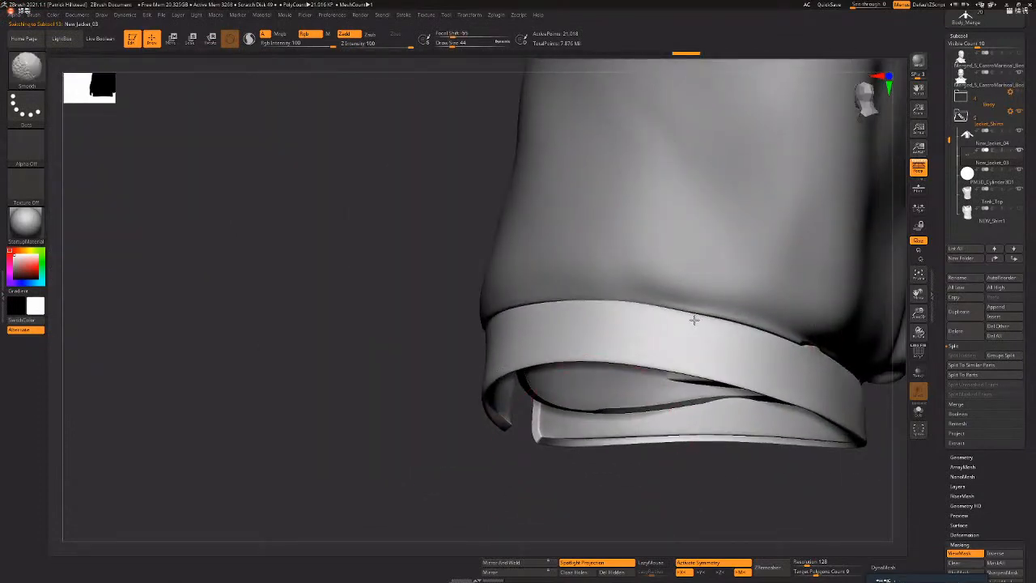
drag(694, 319, 624, 307)
right_drag(624, 307, 721, 433)
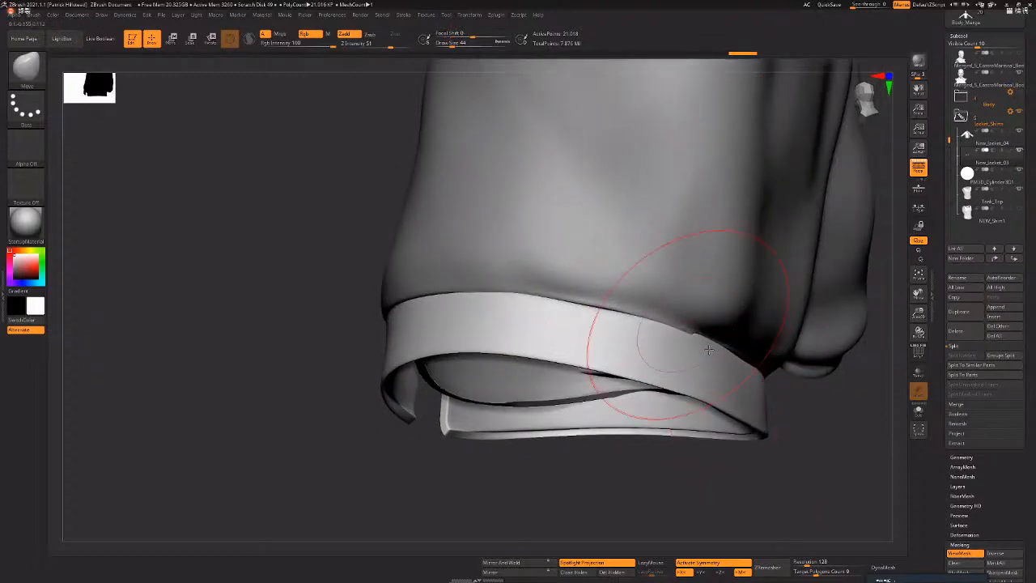
right_drag(701, 346, 775, 423)
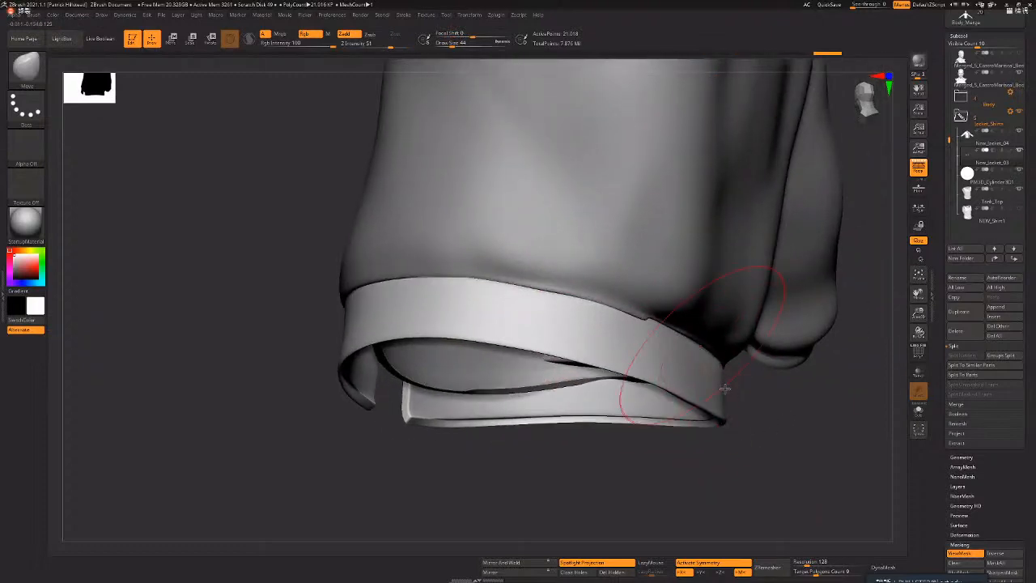
mouse_move(732, 356)
right_down()
mouse_move(736, 438)
mouse_move(596, 369)
right_up()
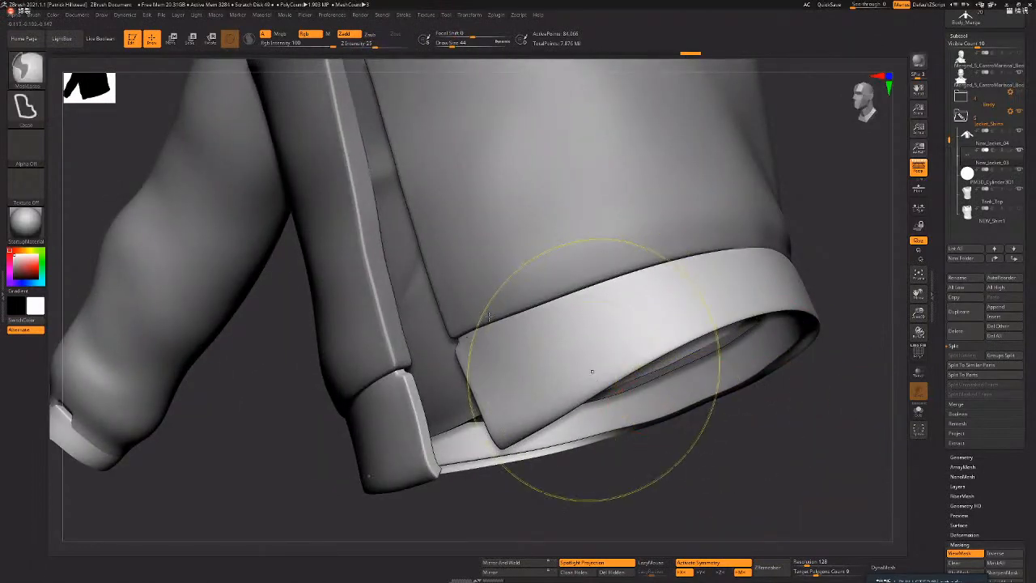
- Show the polyframe and undo the cuffs' and waistband's subdivisions and thickening back to the single-sided mesh
key(b)
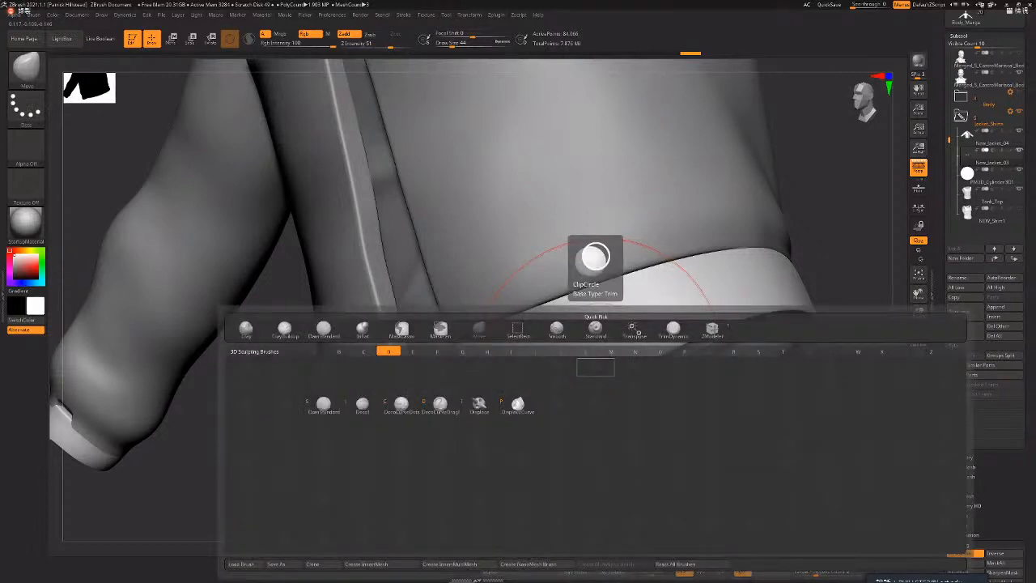
key(s)
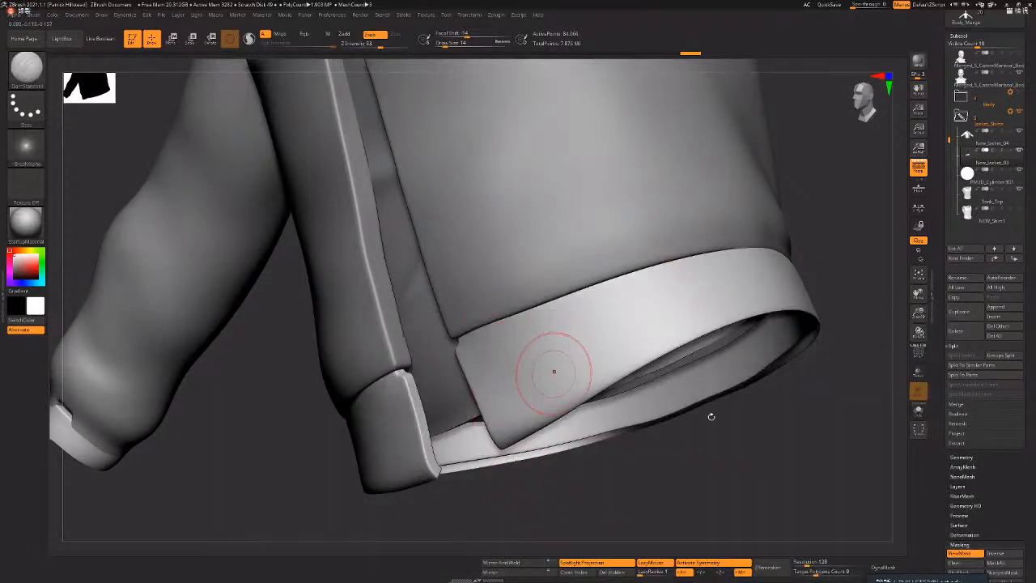
key(ctrl)
key(shift+f)
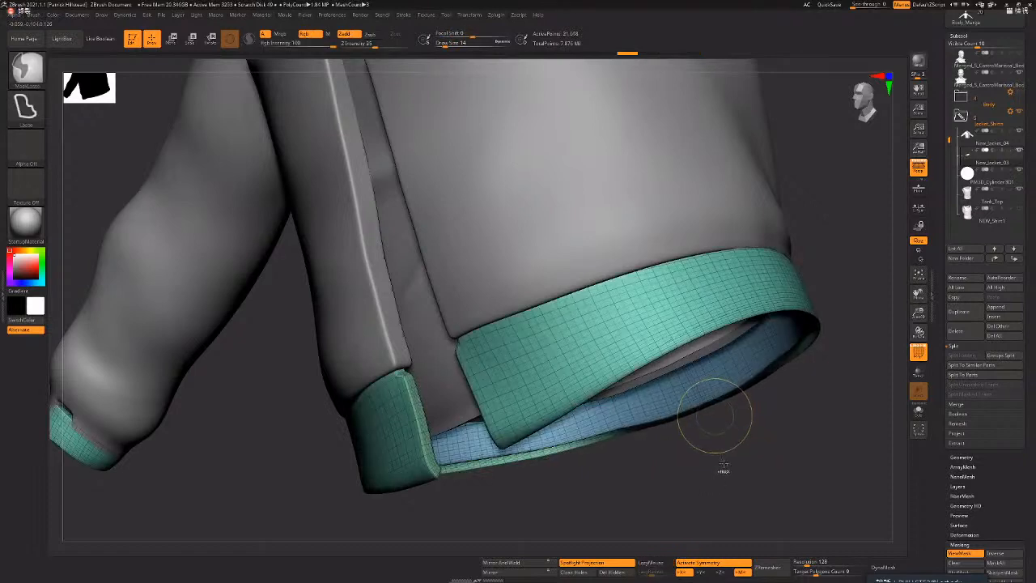
key(ctrl+z)
key(ctrl+z)
key(ctrl+z)
key(ctrl+z)
key(ctrl+z)
key(ctrl+z)
key(ctrl+z)
key(ctrl+z)
key(ctrl+z)
key(ctrl+z)
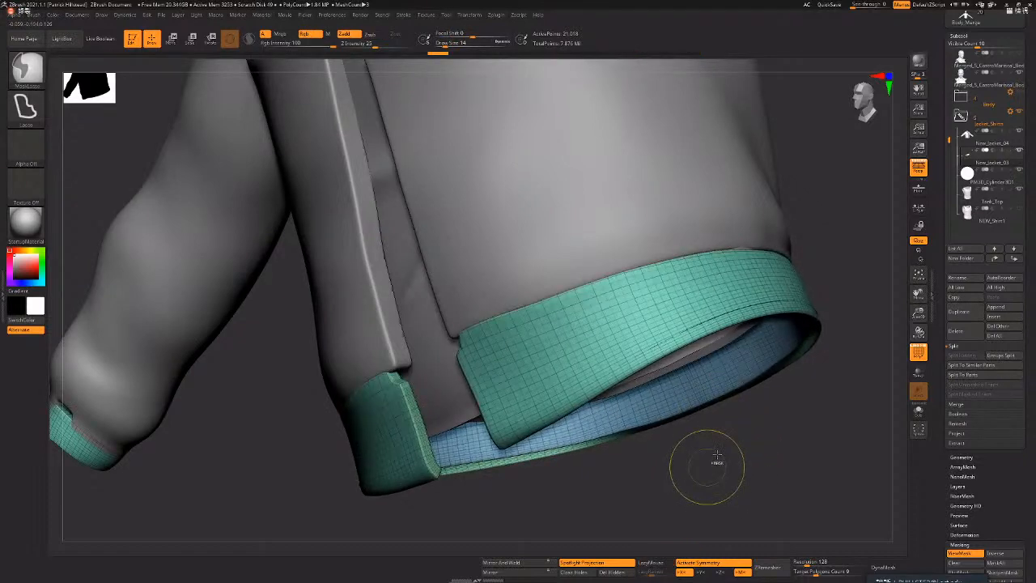
key(ctrl+z)
key(ctrl+z)
key(ctrl+z)
key(ctrl+z)
key(ctrl+z)
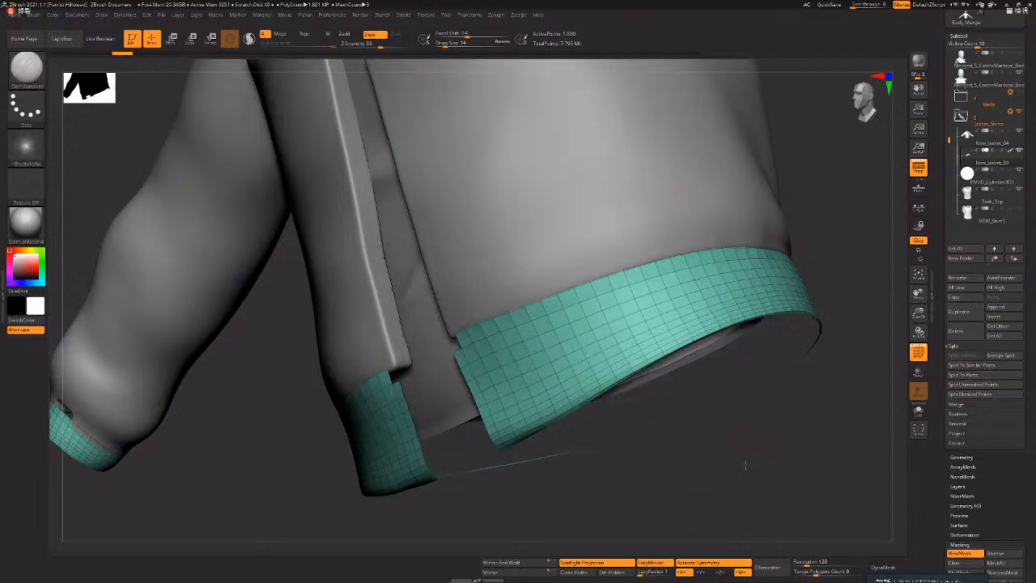
- Try thickening the single-sided cuffs and waistband with Panel Loops at Bevel 23, and undo it
drag(746, 465, 1035, 403)
drag(1033, 329, 1035, 292)
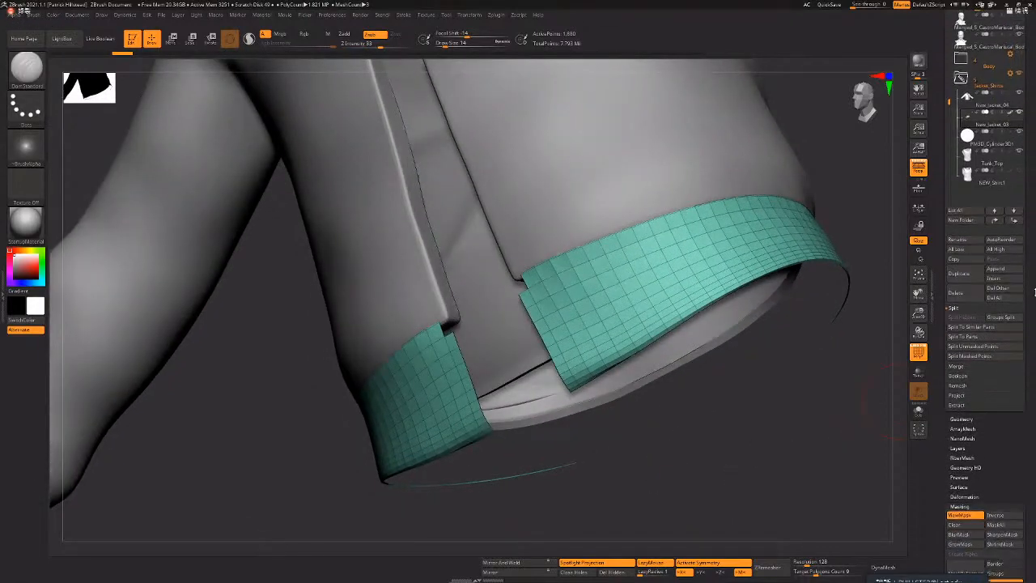
click(962, 419)
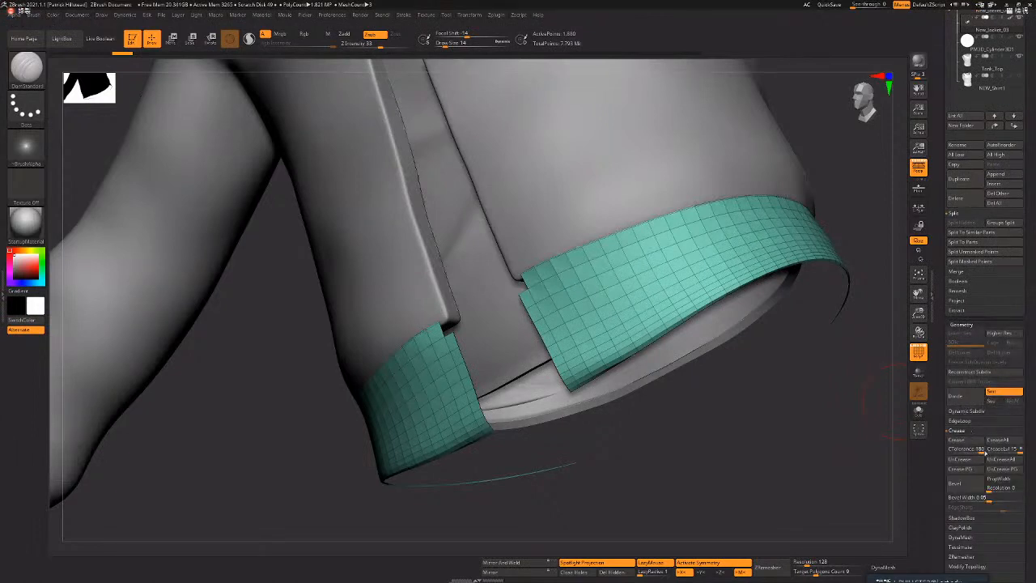
click(960, 420)
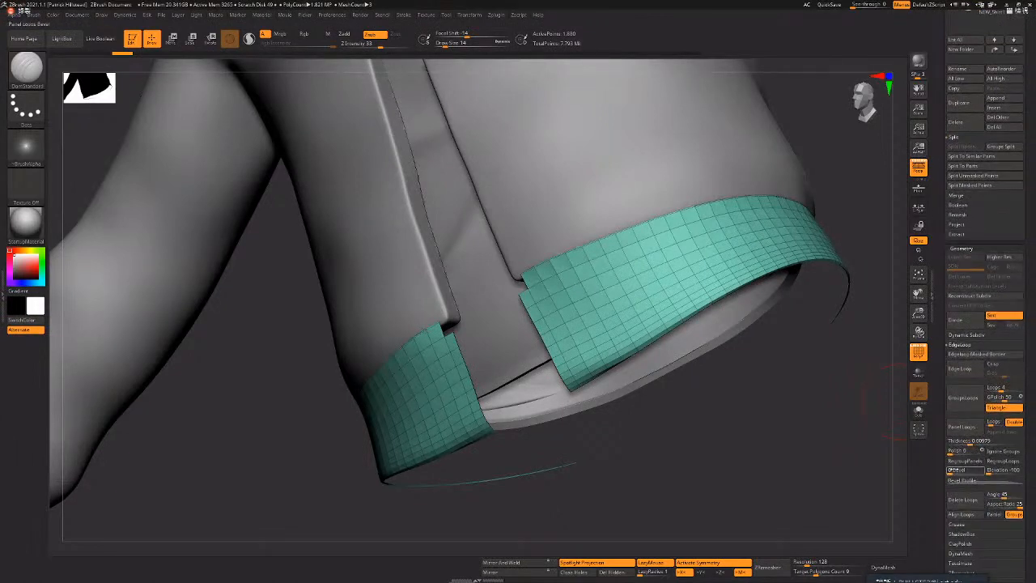
click(963, 428)
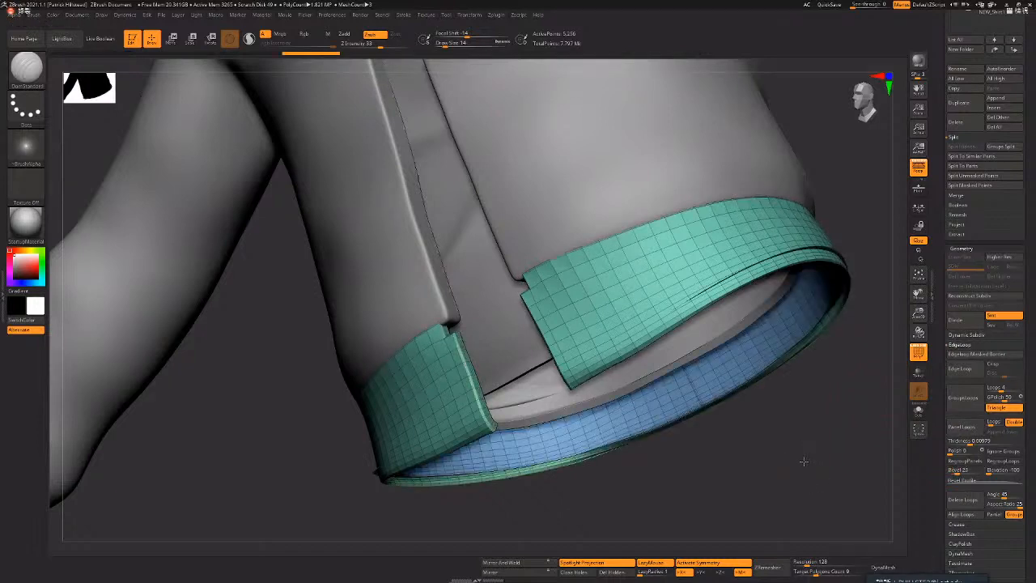
drag(803, 461, 809, 336)
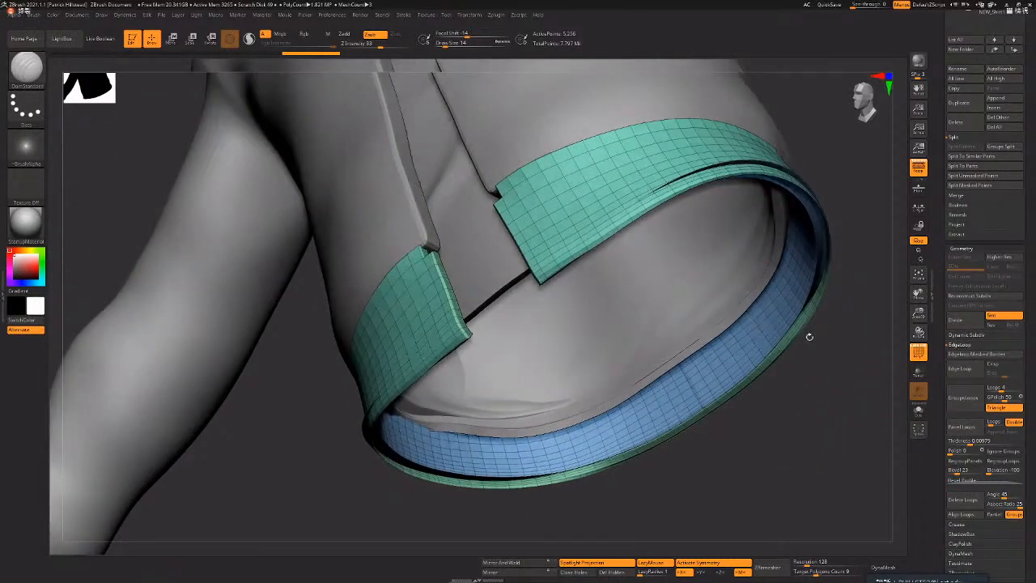
drag(807, 377, 775, 317)
key(ctrl+z)
- Round off the cuffs' and waistband's borders with the Polish By Groups deformation
alt+drag(791, 353, 702, 244)
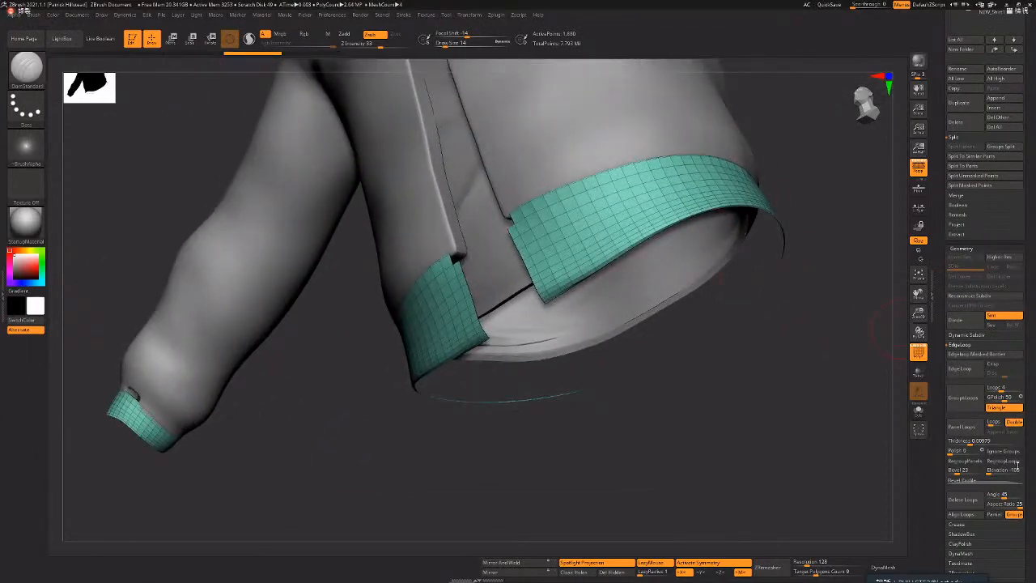
scroll(1017, 462, down, 5)
scroll(996, 359, down, 2)
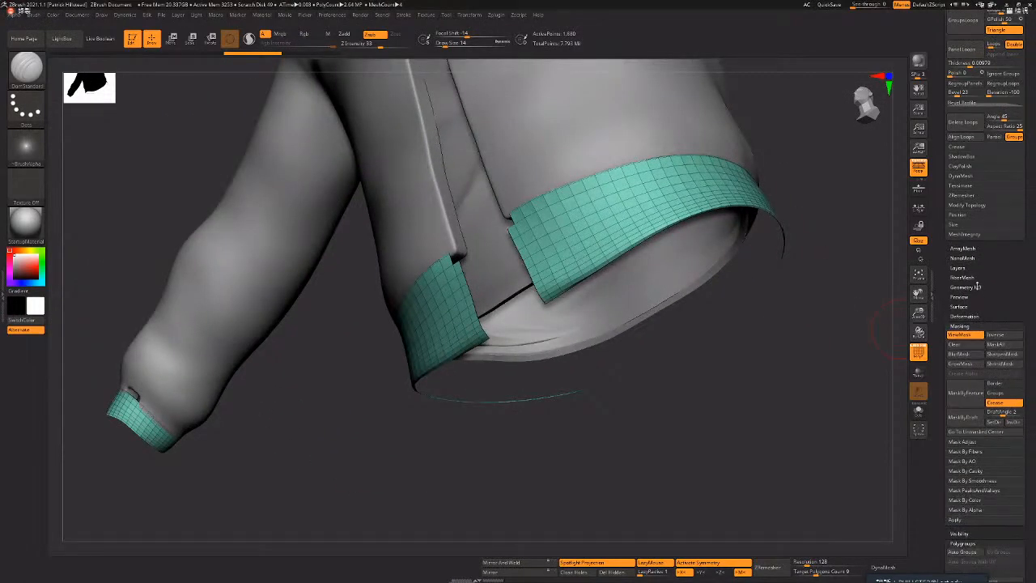
drag(980, 292, 977, 266)
click(982, 297)
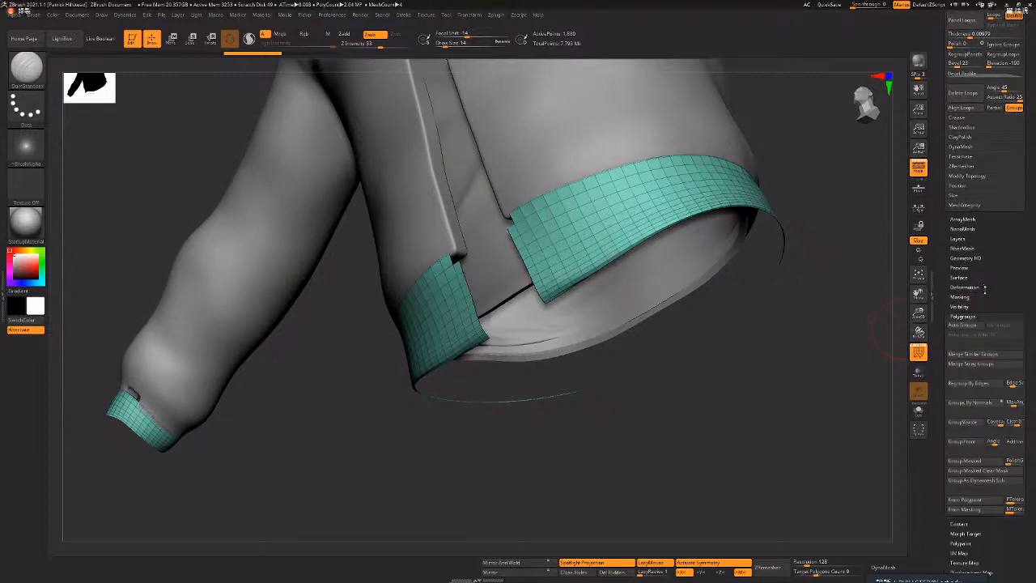
drag(972, 304, 1032, 172)
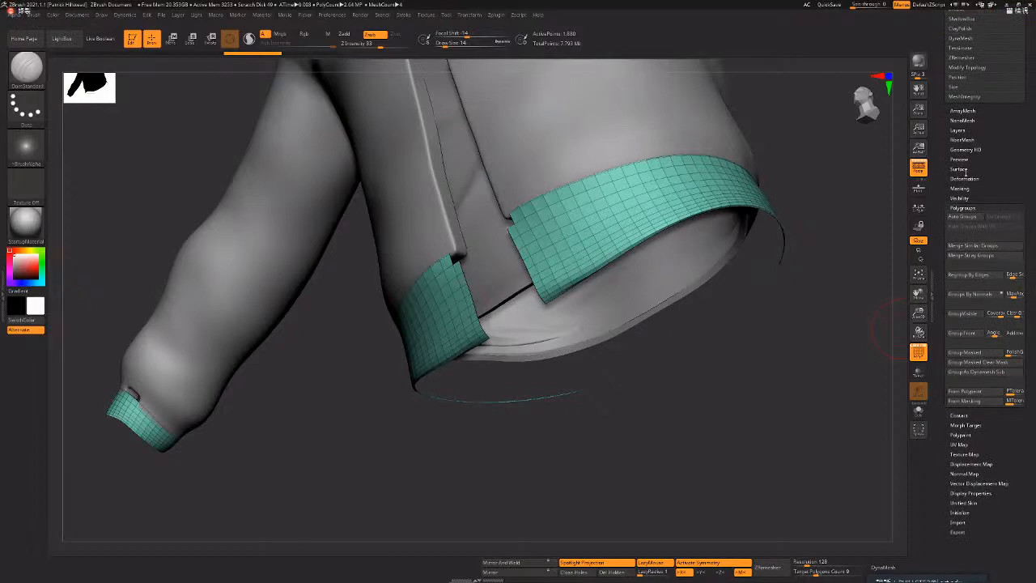
click(972, 187)
click(965, 178)
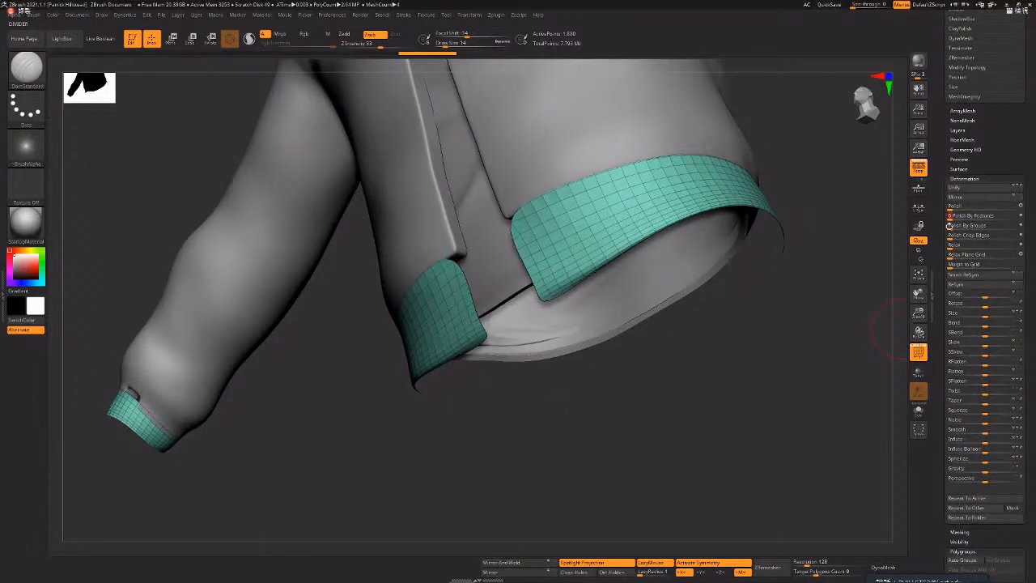
drag(845, 302, 851, 278)
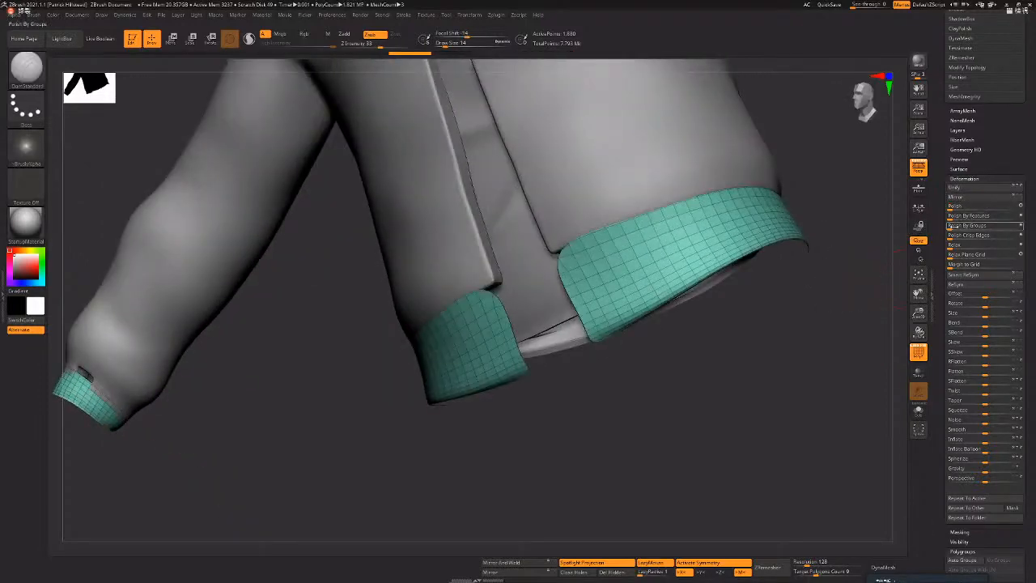
- Try a further deformation polish on the cuffs and waistband, and undo it
click(955, 235)
mouse_move(858, 310)
mouse_down()
mouse_move(828, 345)
mouse_move(851, 329)
mouse_move(834, 296)
mouse_move(850, 351)
mouse_move(703, 369)
mouse_up()
key(ctrl+z)
key(shift+f)
key(shift+f)
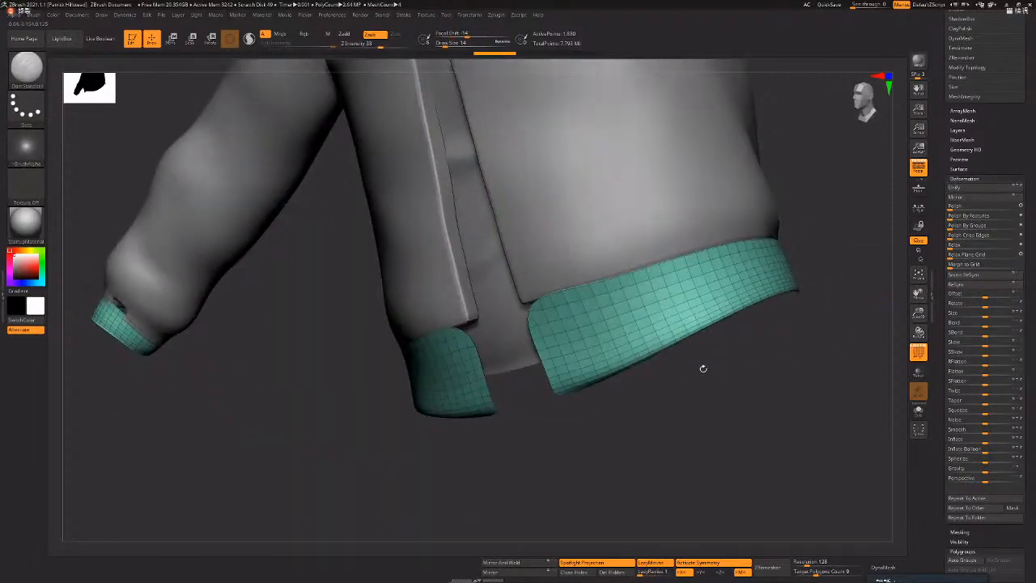
- Smooth the waistband's lower edge around the side and check the shape with the polyframe hidden
drag(625, 307, 584, 304)
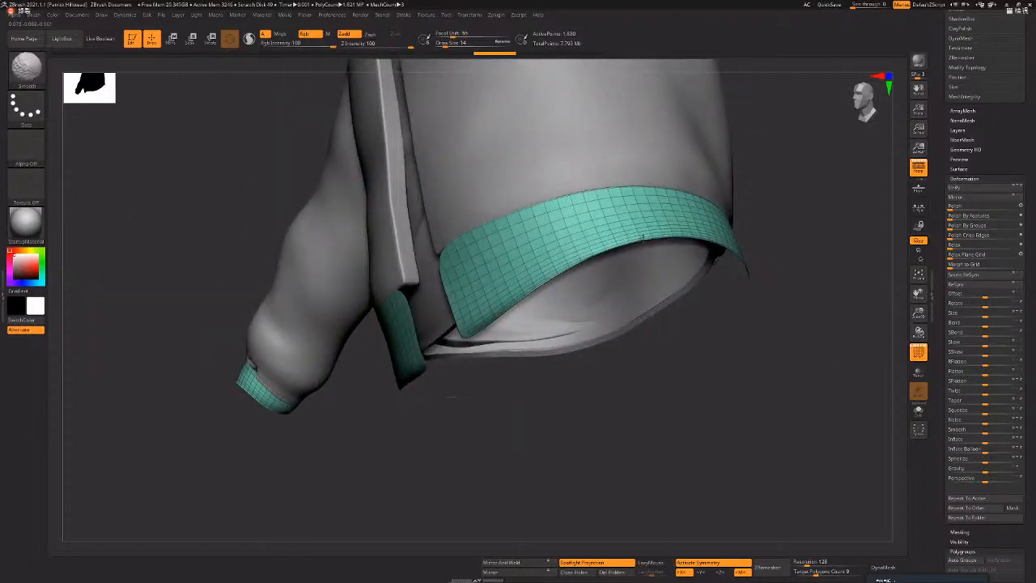
shift+drag(628, 243, 726, 251)
mouse_move(784, 284)
mouse_down()
mouse_move(759, 247)
mouse_move(785, 293)
mouse_up()
key(shift+f)
drag(871, 352, 813, 380)
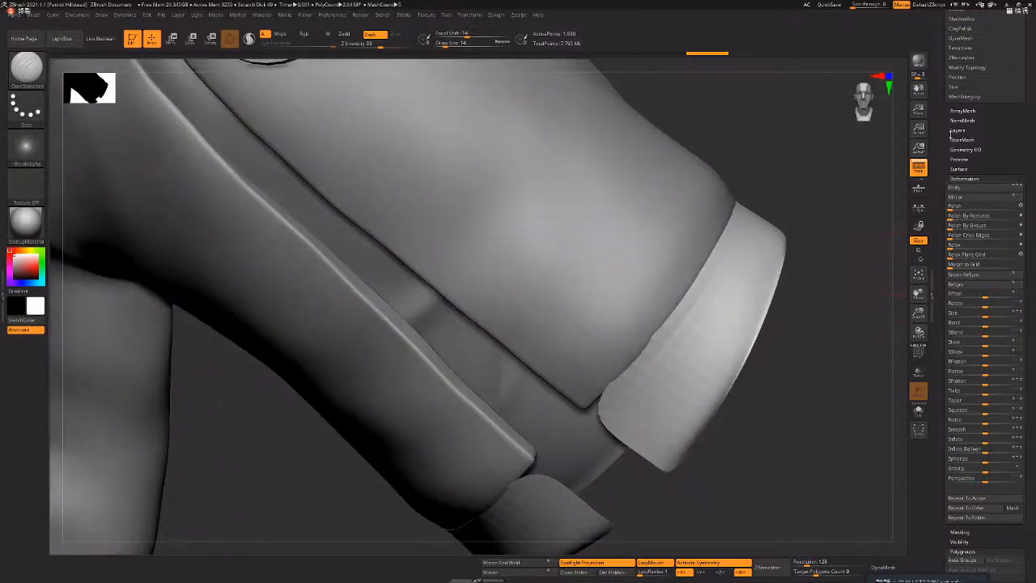
- Pull the waistband's rounded upper front corner out to the jacket opening with the Move brush at draw size 9
key(space)
drag(599, 420, 595, 418)
key(shift+f)
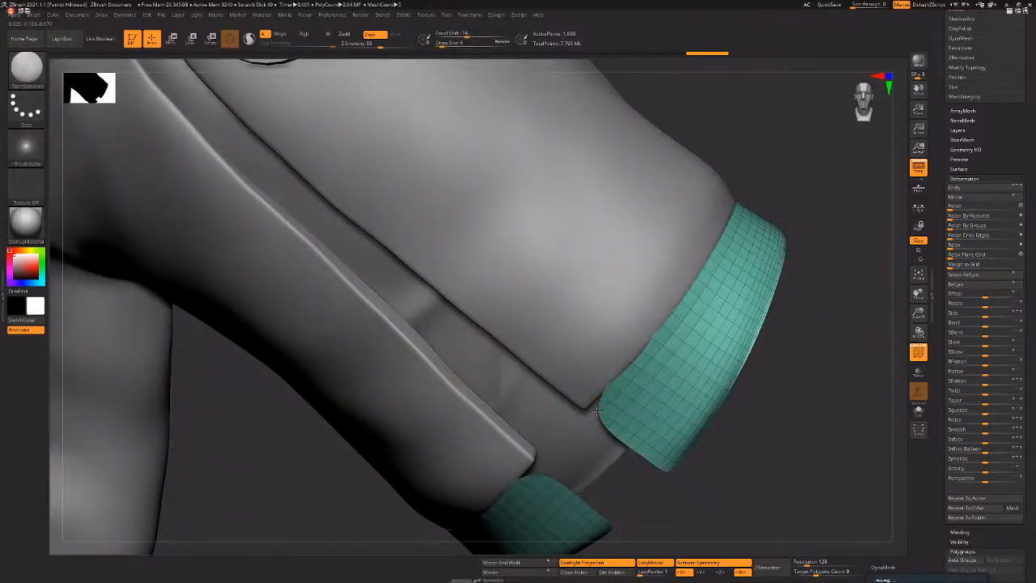
key(b)
key(m)
key(v)
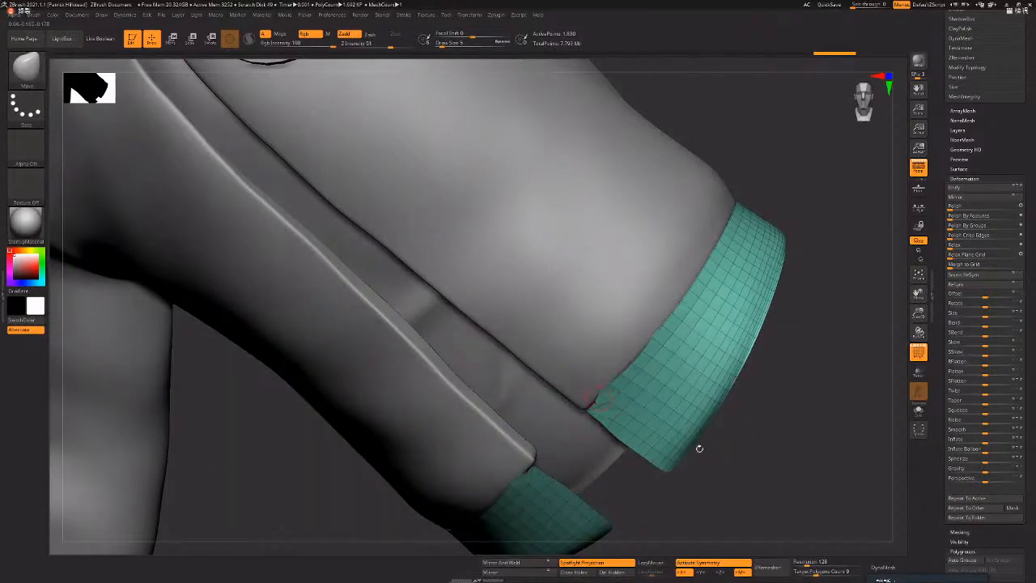
- Pull the waistband's lower front corner into a sharper point with the Move brush at draw size 6
right_drag(696, 446, 651, 372)
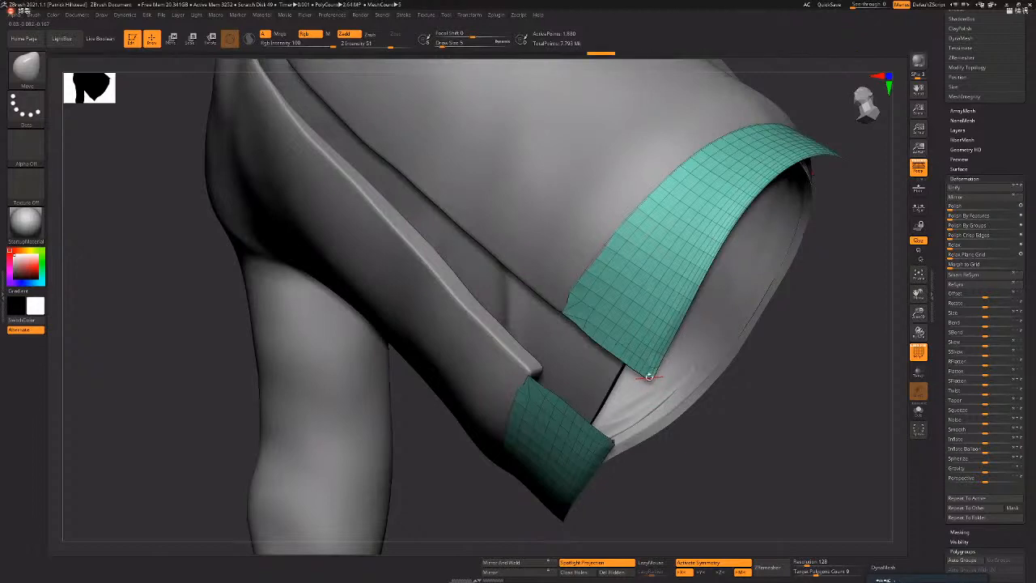
key(space)
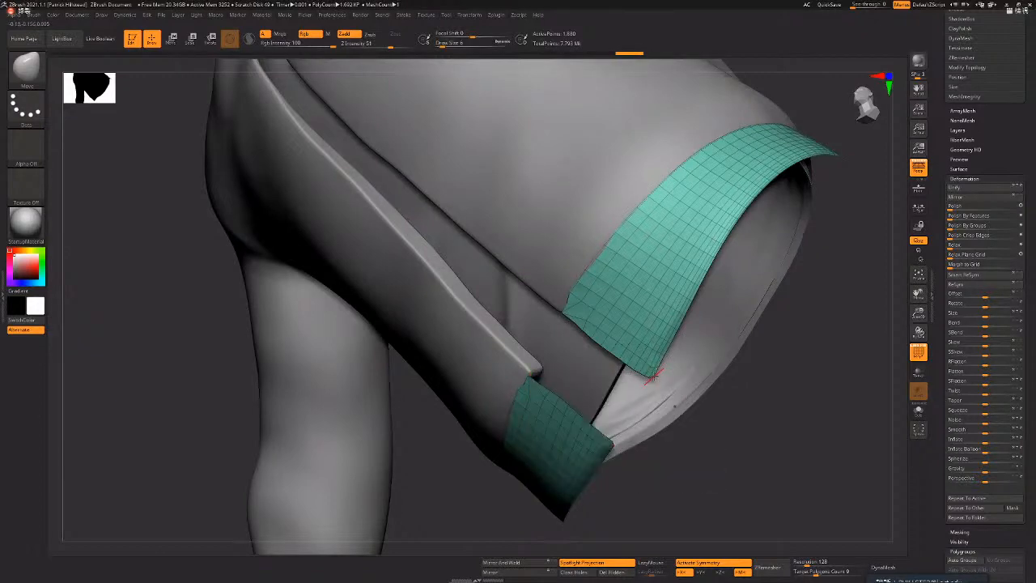
drag(654, 383, 651, 378)
key(space)
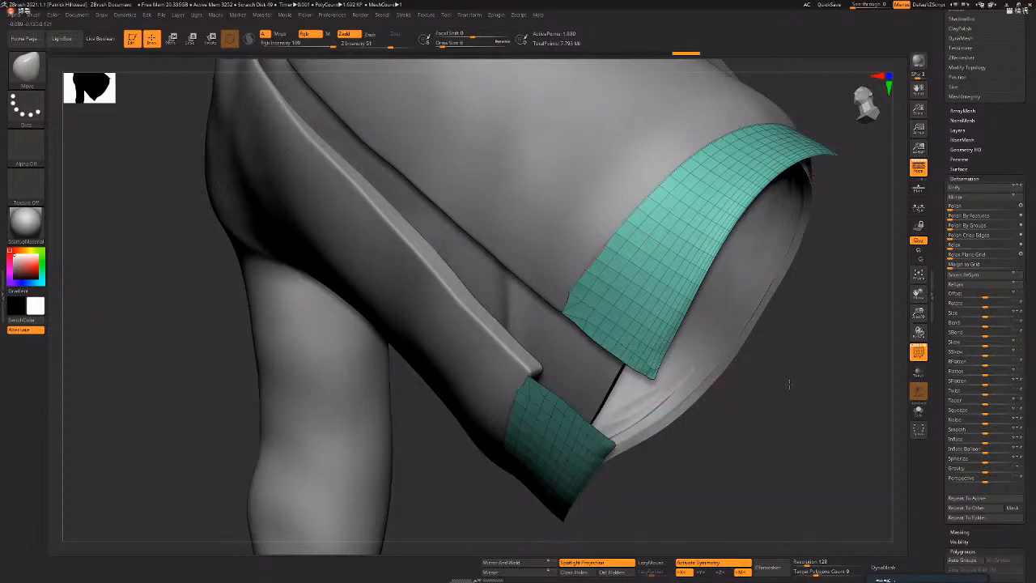
- Try a ZRemesher pass on the cuffs and waistband with a target polygon count of 2, and undo it
drag(789, 384, 798, 335)
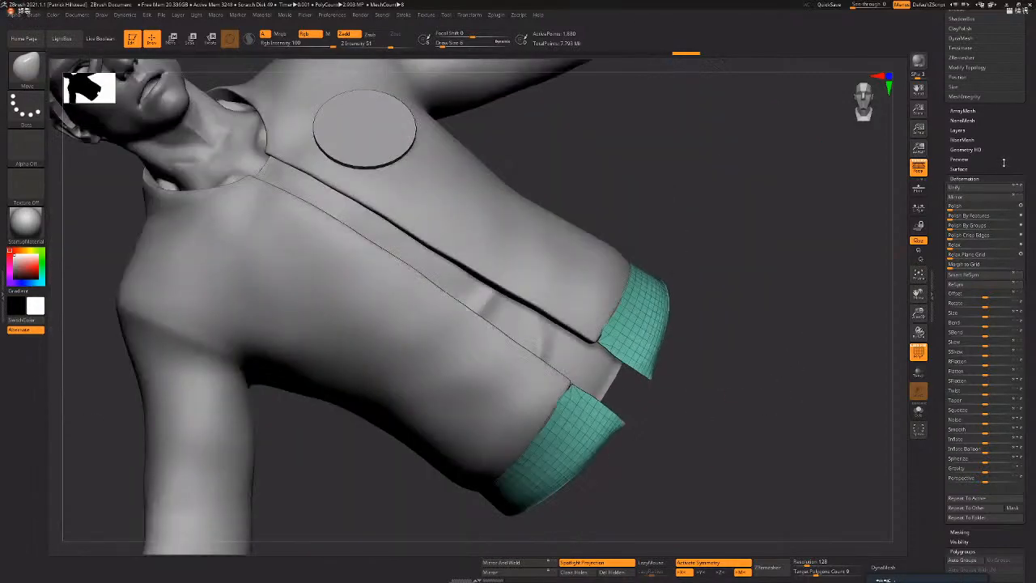
scroll(977, 170, up, 2)
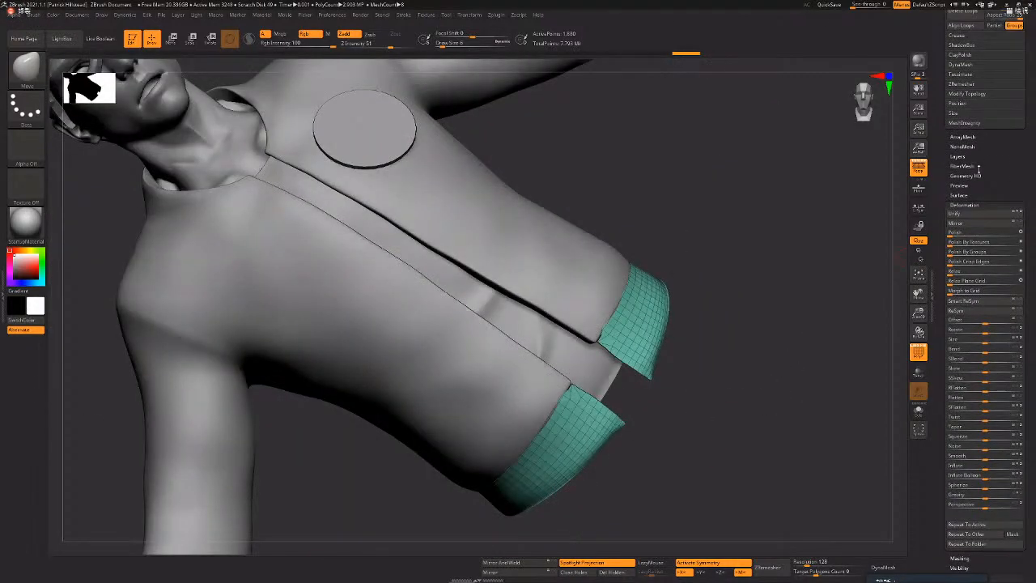
scroll(978, 168, up, 3)
scroll(994, 218, down, 1)
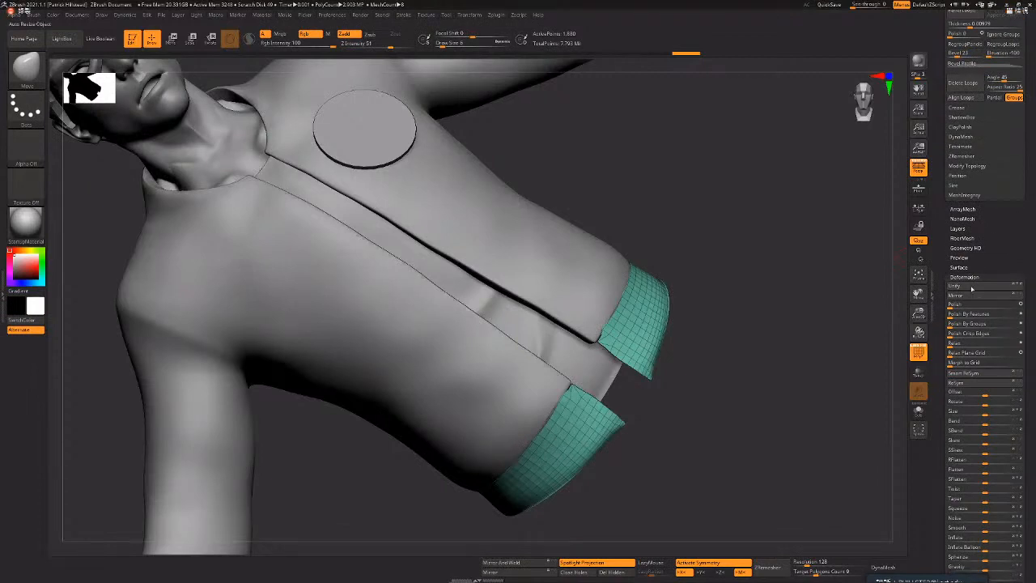
scroll(981, 191, up, 5)
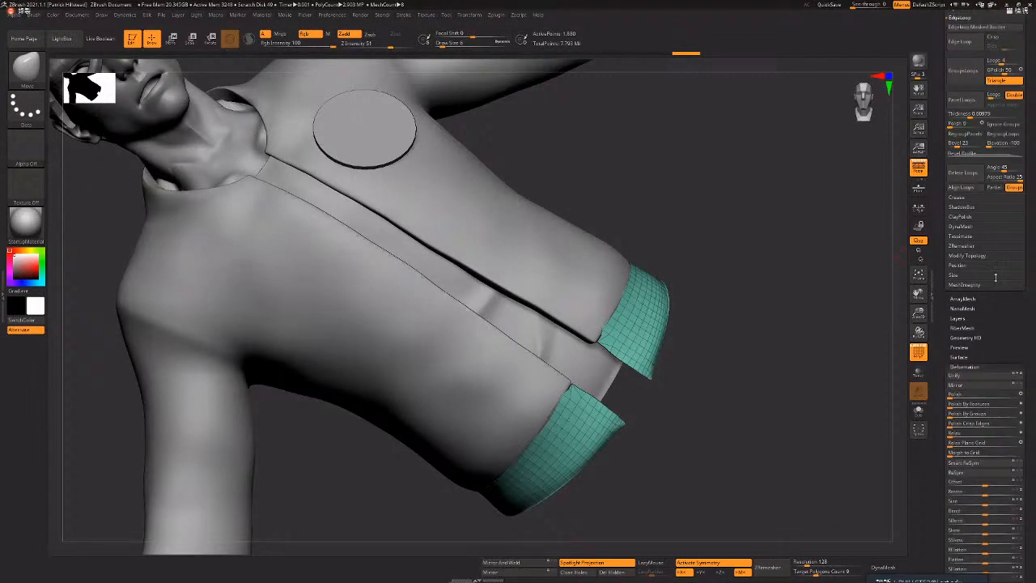
drag(1028, 100, 1027, 129)
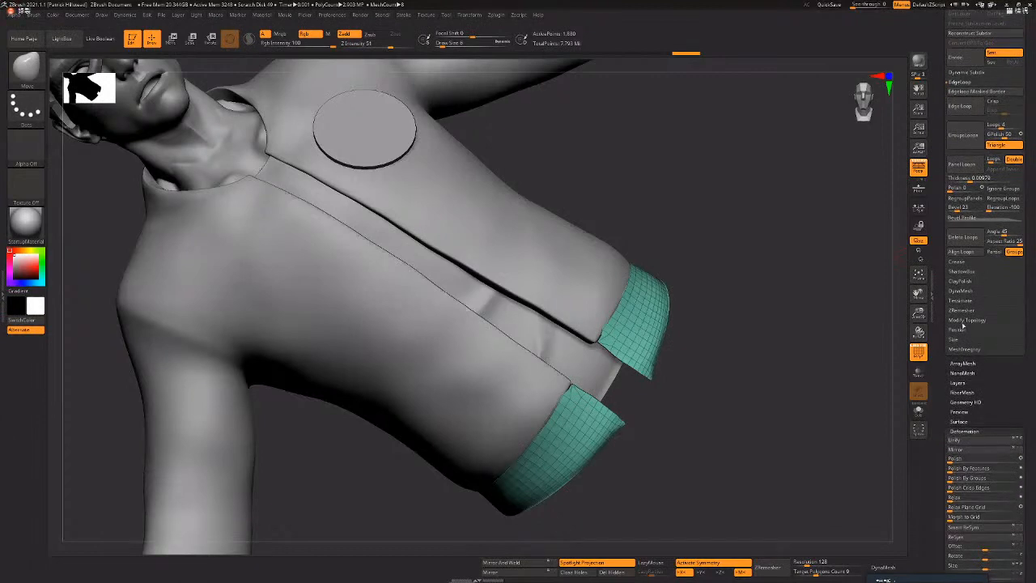
click(965, 311)
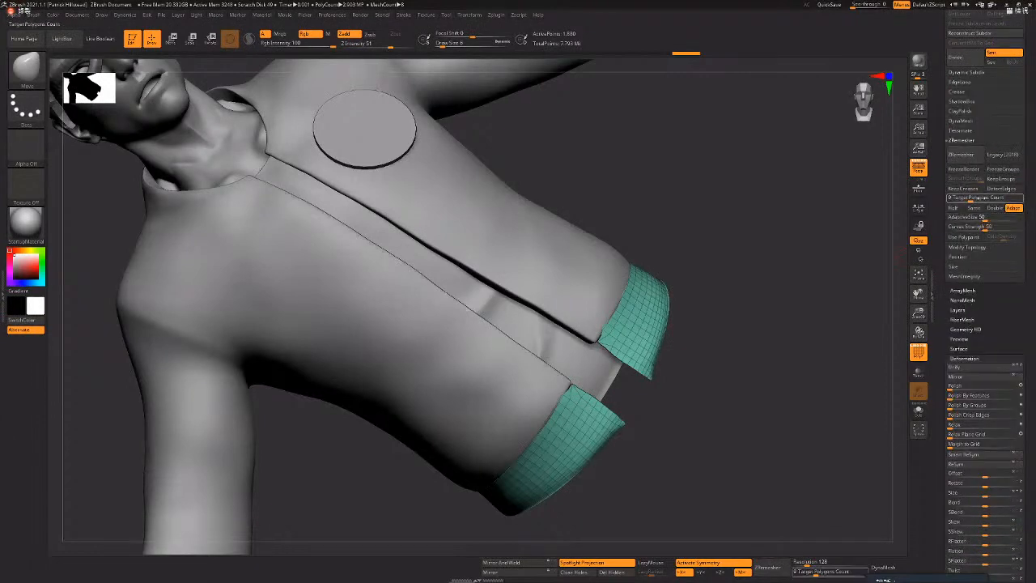
click(966, 199)
text(2)
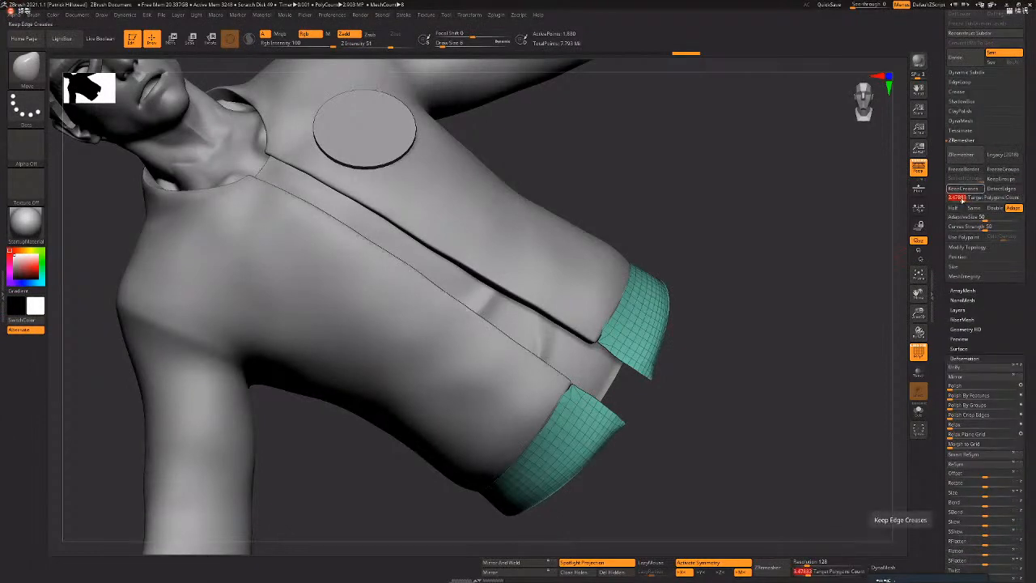
key(Return)
click(968, 157)
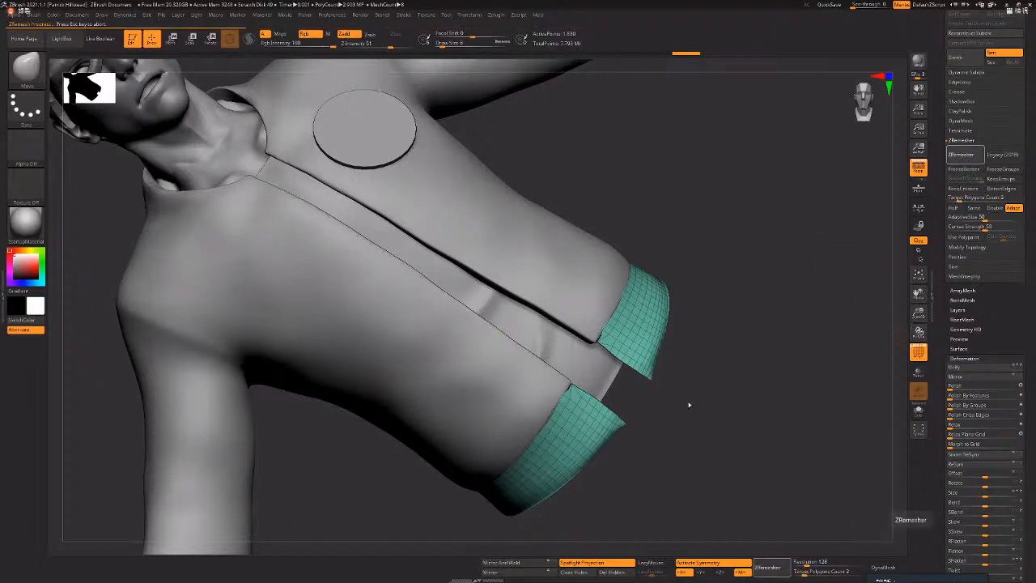
drag(713, 392, 979, 217)
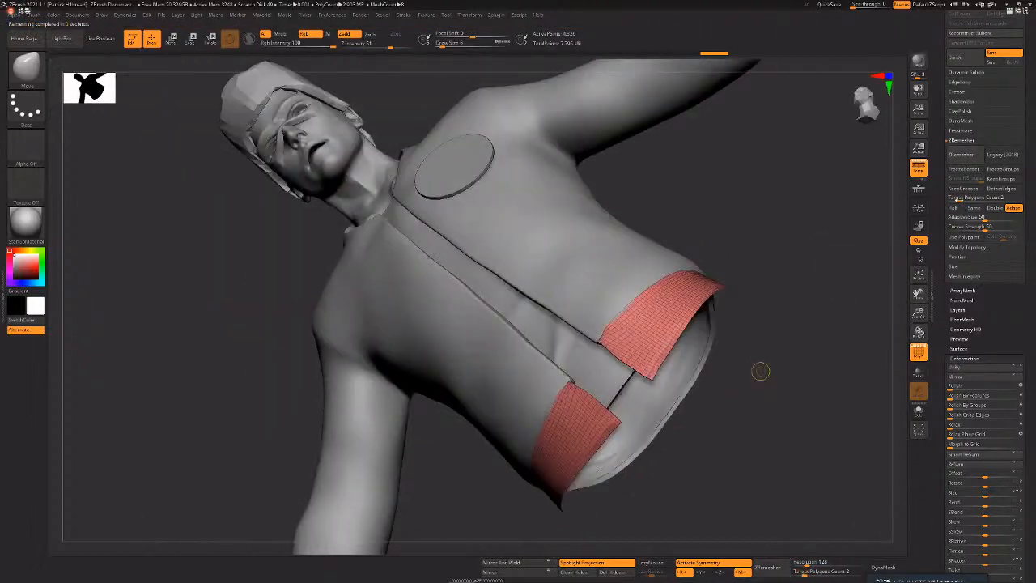
key(ctrl+z)
- Remesh the cuffs and waistband with ZRemesher using the Same polygon count option
click(957, 198)
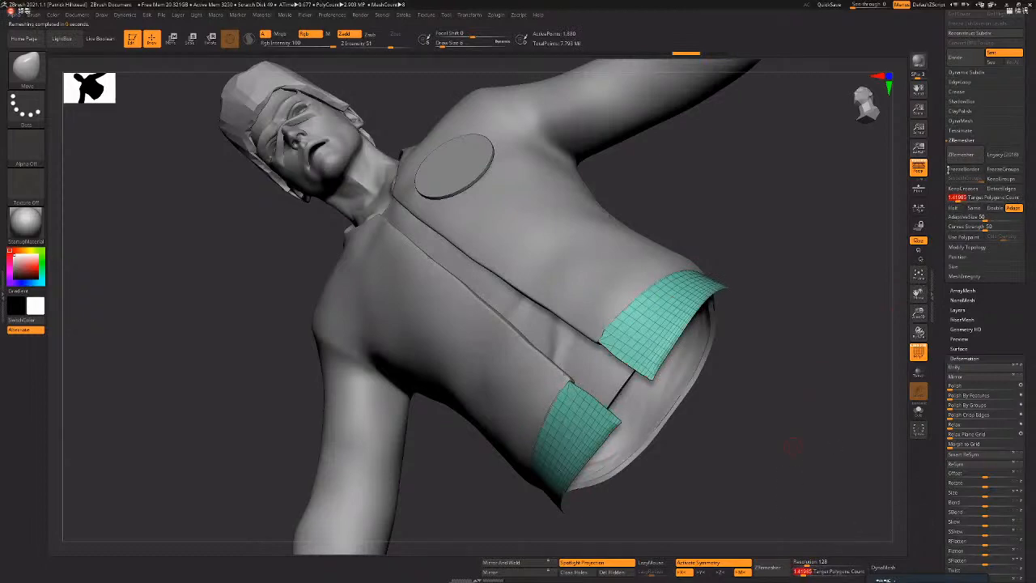
click(975, 208)
click(967, 155)
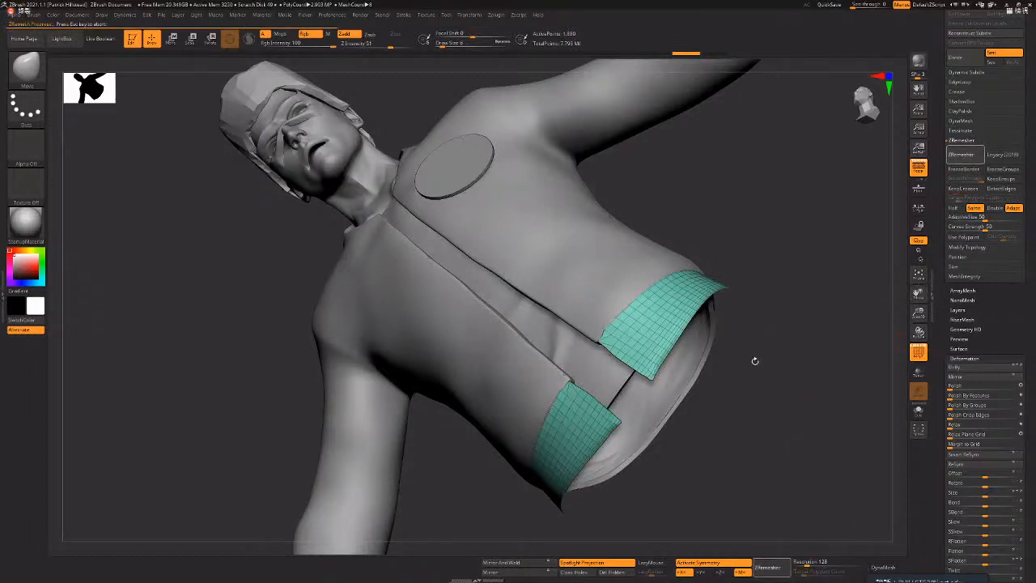
drag(779, 361, 746, 407)
drag(761, 441, 965, 96)
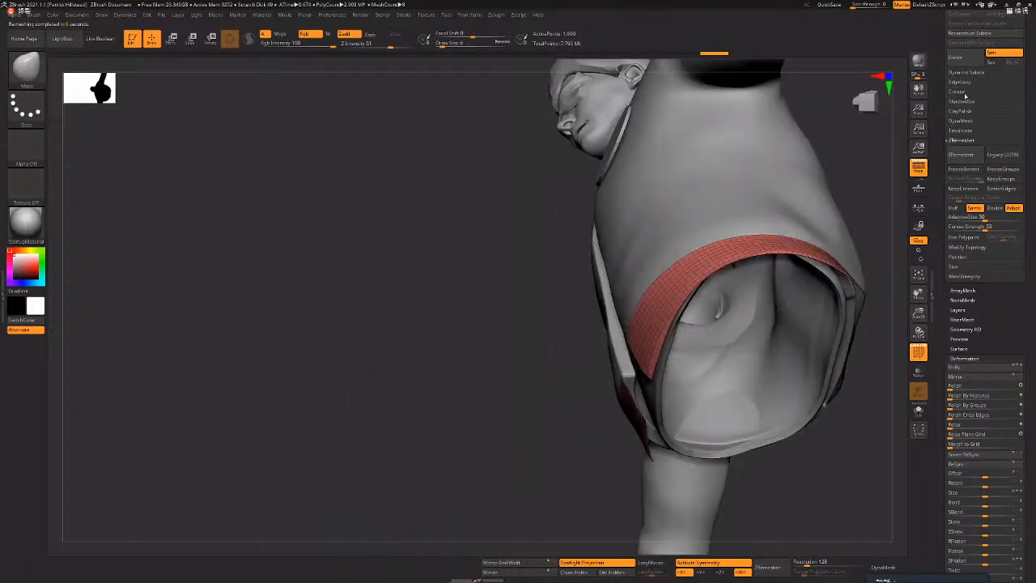
drag(947, 216, 952, 227)
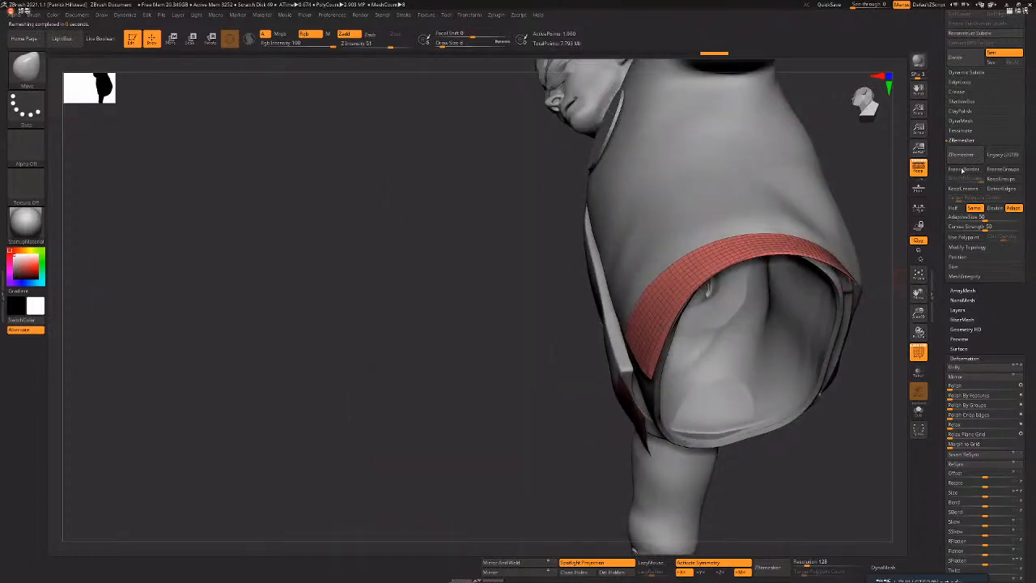
- Thicken the cuffs and waistband using Panel Loops with thickness 0.00979 and bevel 53
click(961, 82)
drag(891, 330, 963, 208)
key(ctrl+z)
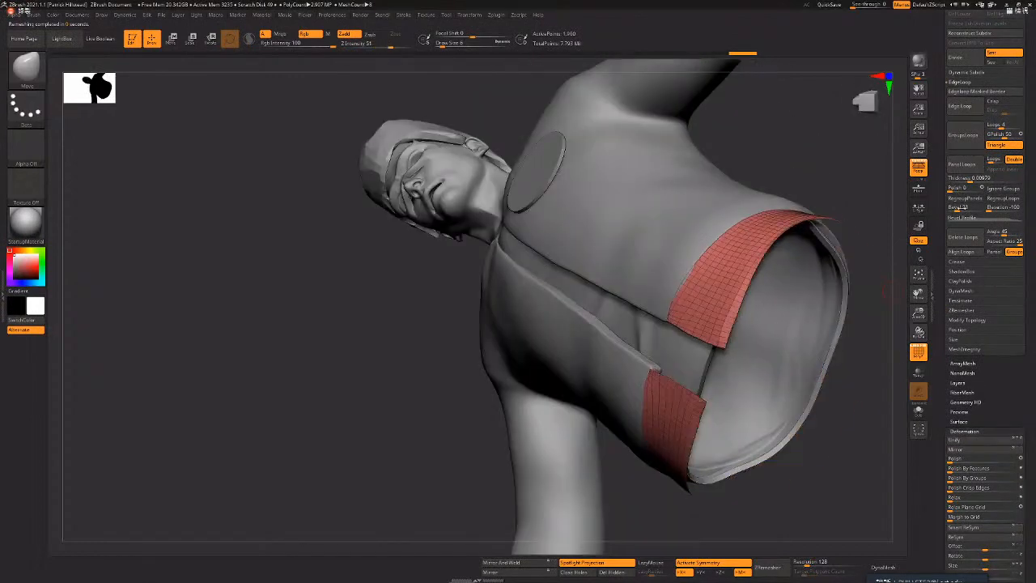
key(ctrl+shift+z)
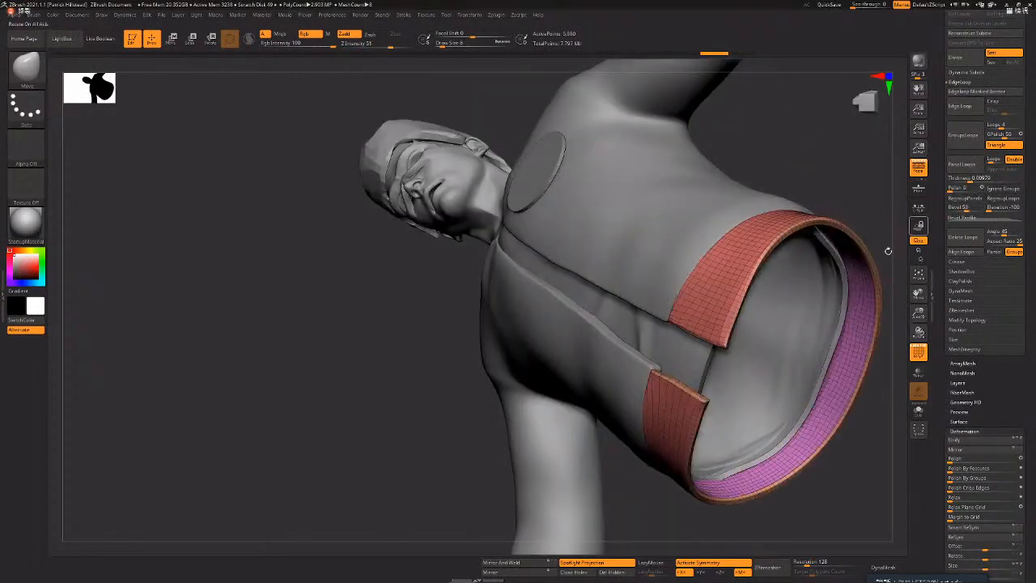
drag(897, 277, 848, 357)
mouse_move(801, 409)
mouse_down()
mouse_move(814, 416)
mouse_move(762, 226)
mouse_move(826, 253)
mouse_up()
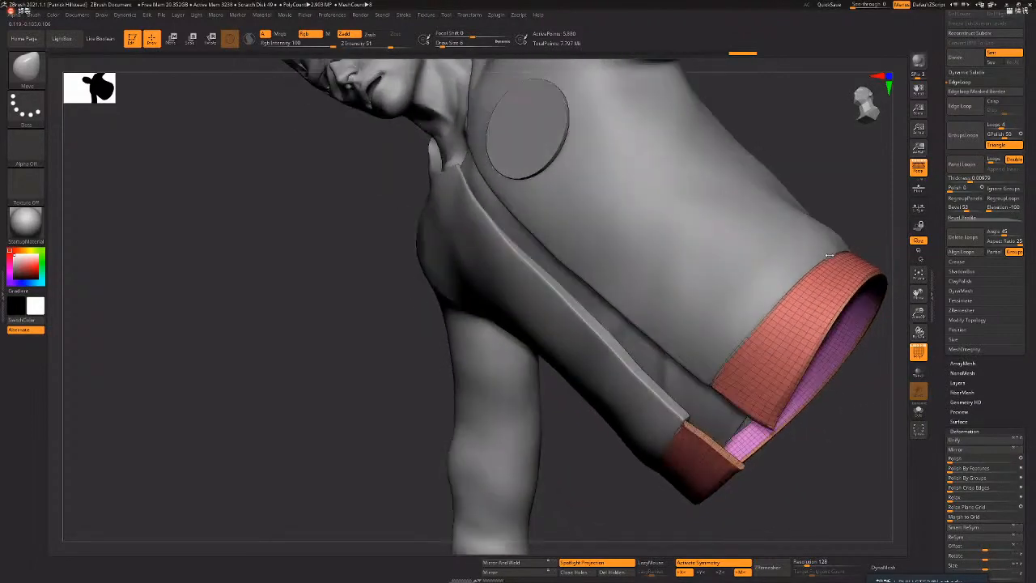
- Subdivide the thickened cuffs and waistband twice and hide the polyframe
key(ctrl+d)
key(shift+f)
key(ctrl+d)
mouse_move(807, 412)
mouse_down()
mouse_move(817, 380)
mouse_move(720, 384)
mouse_move(790, 422)
mouse_move(715, 358)
mouse_move(688, 353)
mouse_up()
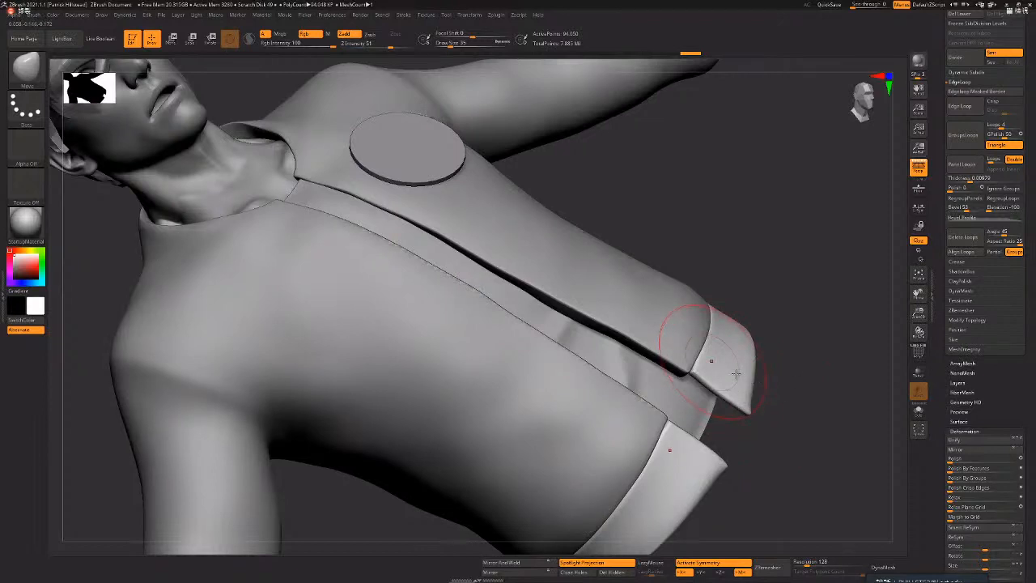
- Subdivide the mesh once more and carve the first ribbing grooves across the waistband's front end with the DamStandard brush at draw size 12
key(b)
key(d)
key(s)
drag(735, 374, 781, 404)
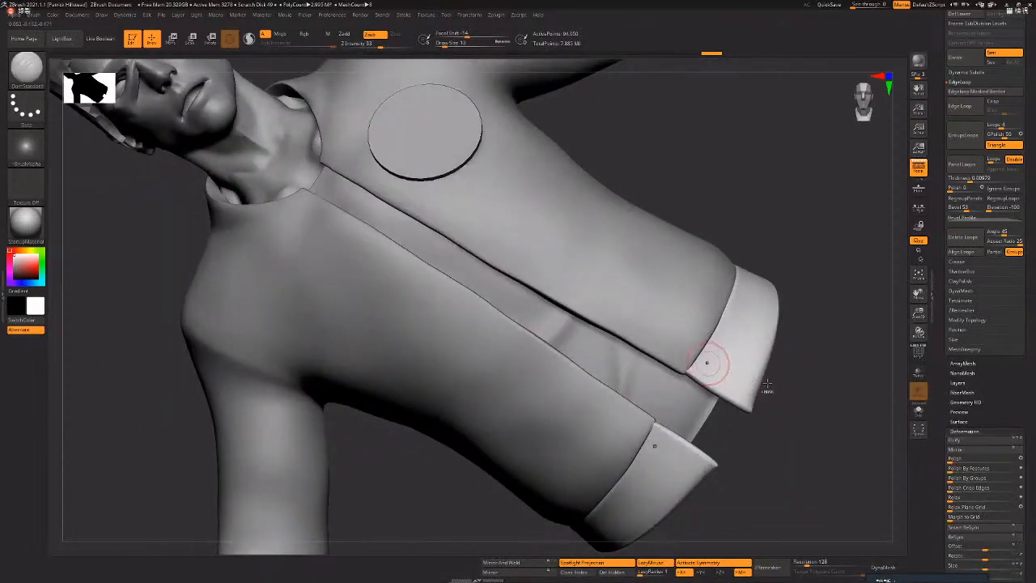
key(ctrl+d)
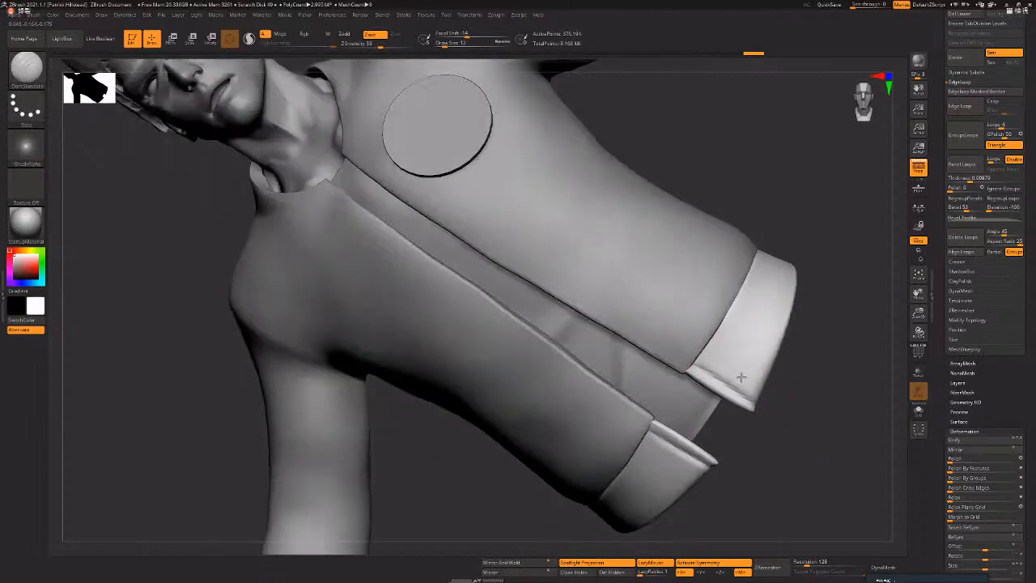
drag(709, 364, 709, 344)
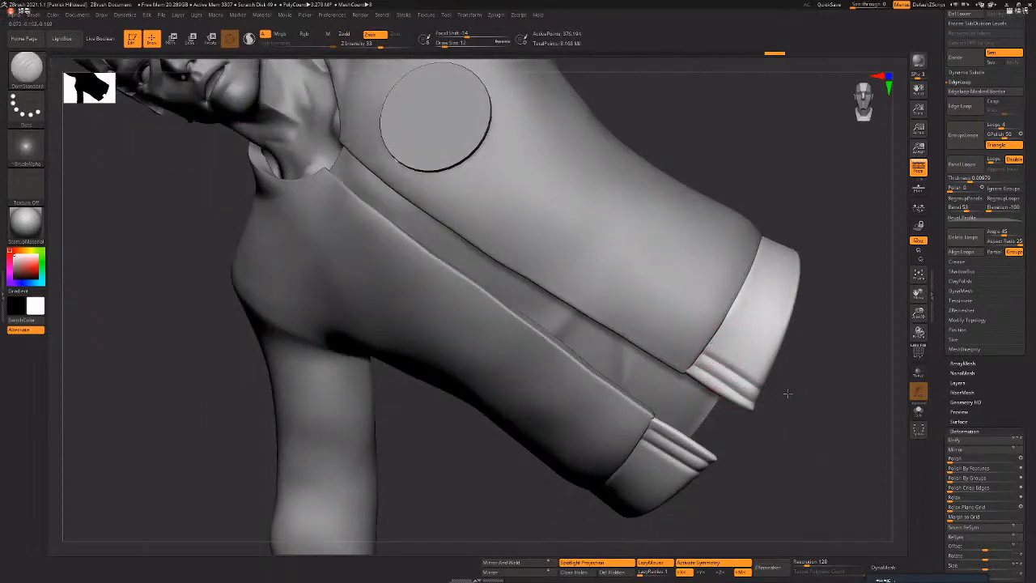
drag(782, 384, 724, 335)
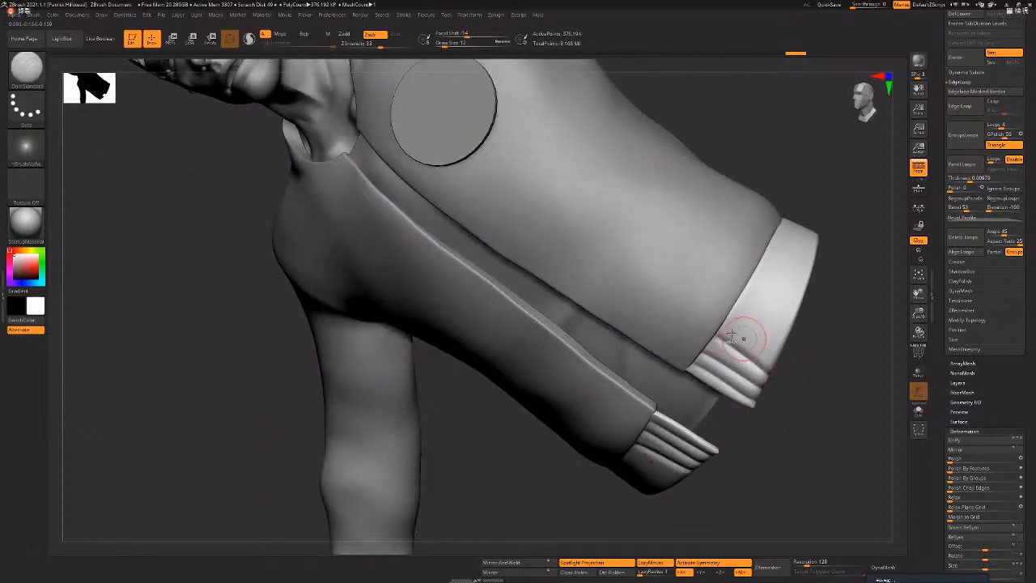
- Subdivide the mesh again and carve further parallel grooves along the waistband with a smaller DamStandard brush
key(ctrl+d)
key(space)
key(space)
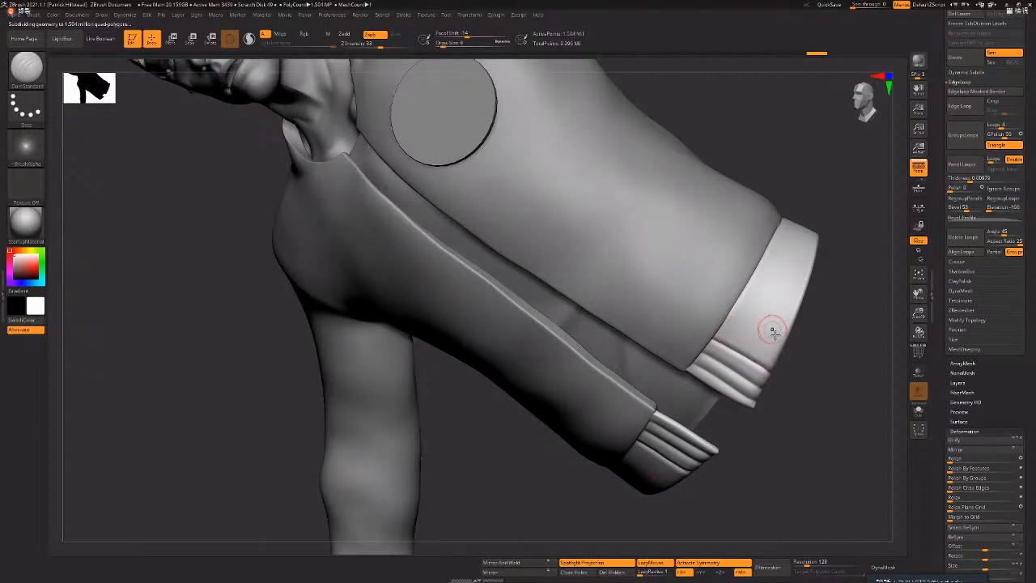
alt+drag(804, 364, 775, 378)
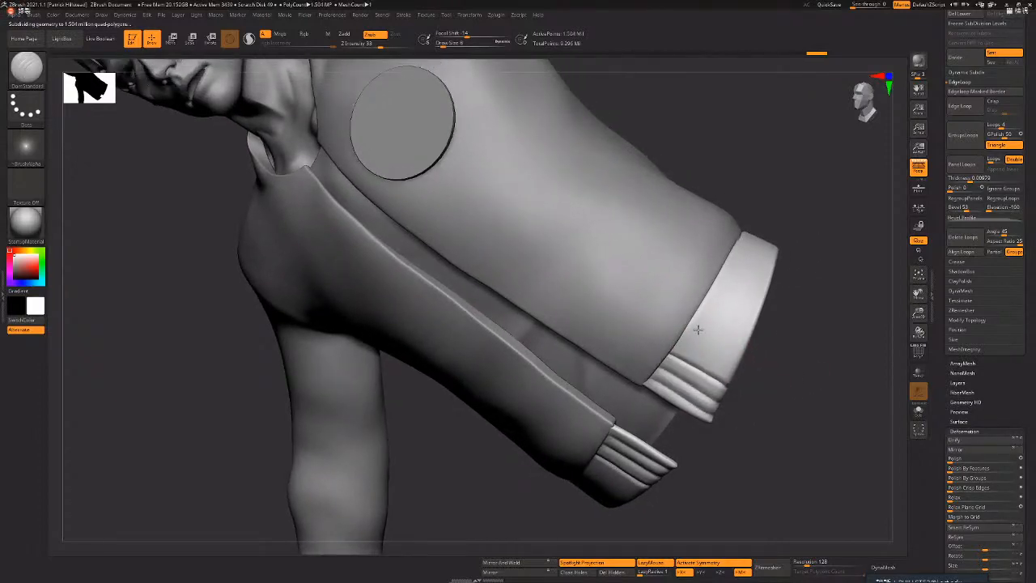
right_drag(698, 329, 683, 341)
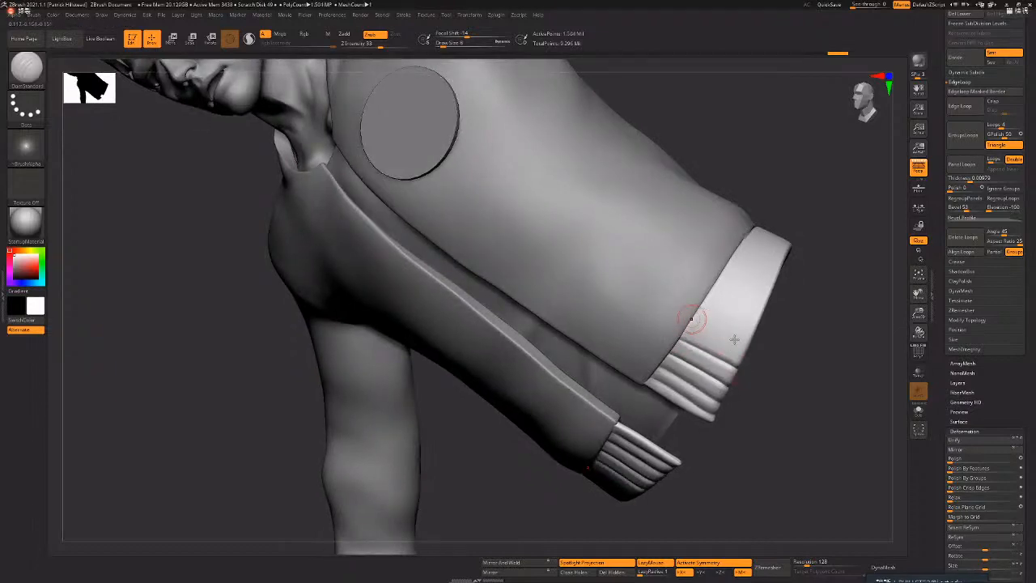
drag(734, 339, 754, 351)
drag(705, 304, 759, 327)
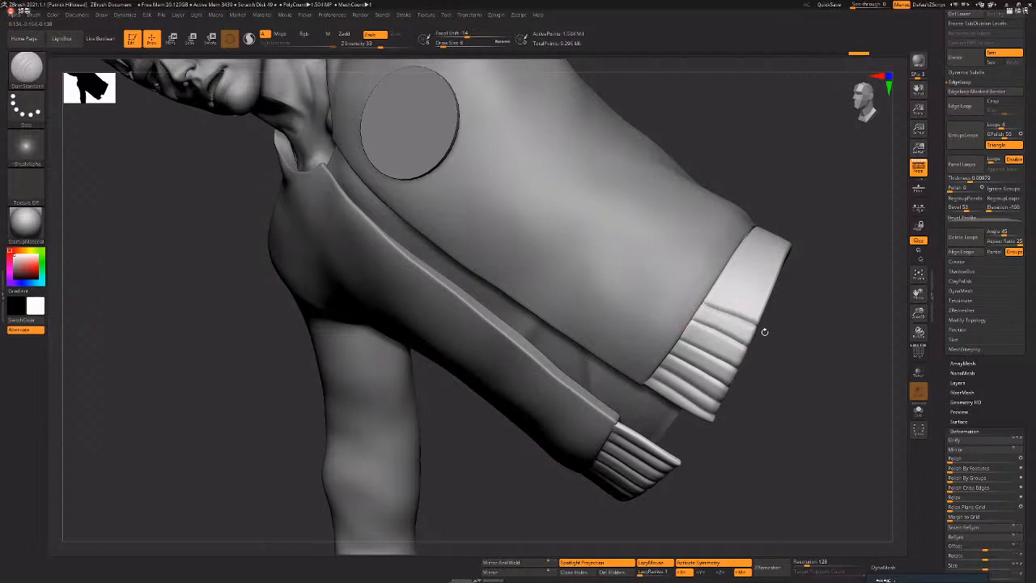
- Undo the last uneven groove and continue carving the ribbing grooves around the waistband toward the jacket's side
right_drag(764, 331, 705, 308)
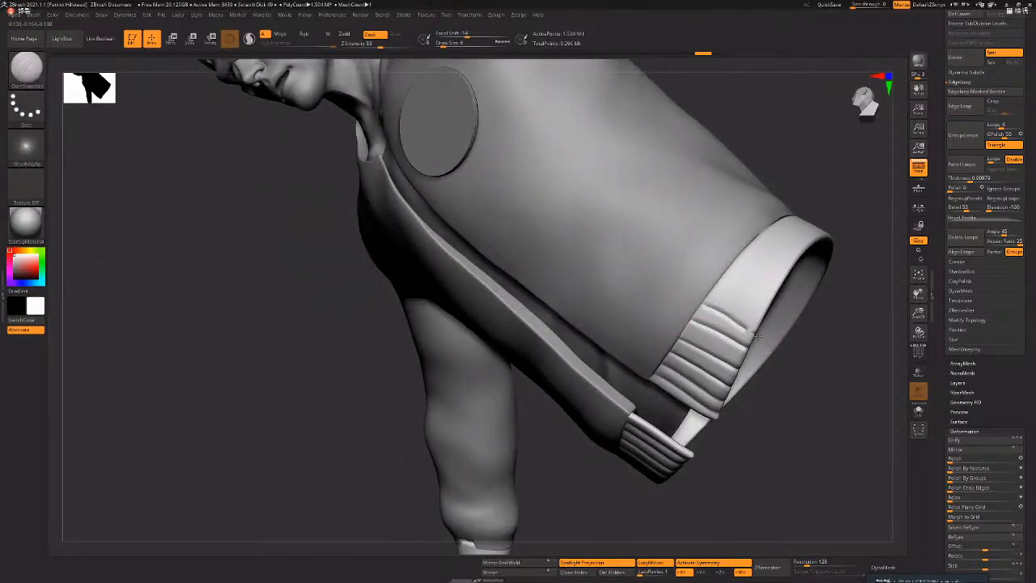
key(ctrl+z)
mouse_move(796, 391)
mouse_down()
mouse_move(705, 304)
mouse_move(771, 336)
mouse_up()
mouse_move(732, 305)
right_down()
mouse_move(716, 288)
mouse_move(722, 294)
right_up()
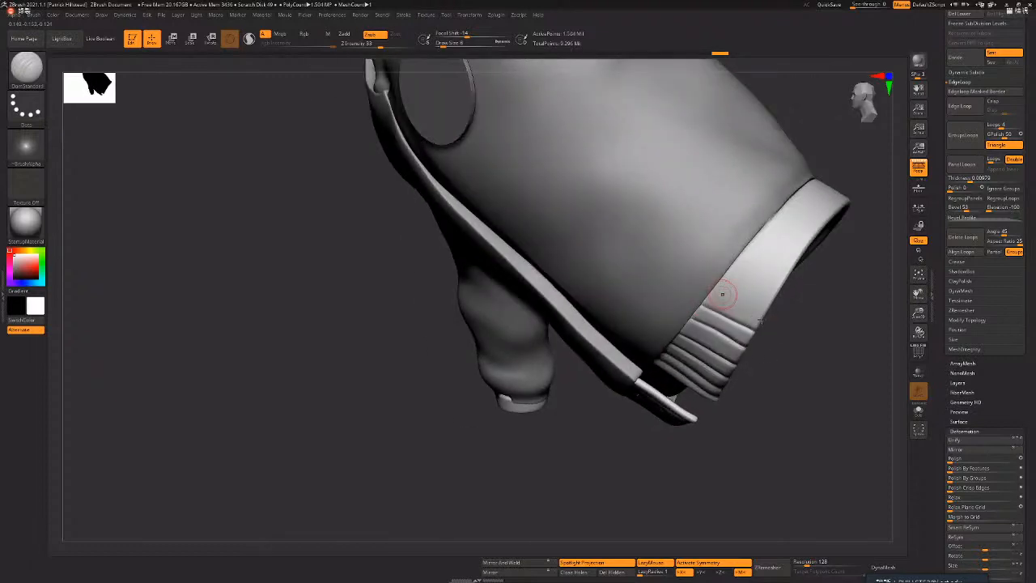
mouse_move(714, 286)
mouse_down()
mouse_move(769, 318)
mouse_move(783, 303)
mouse_up()
right_drag(812, 332, 789, 316)
right_drag(781, 352, 684, 374)
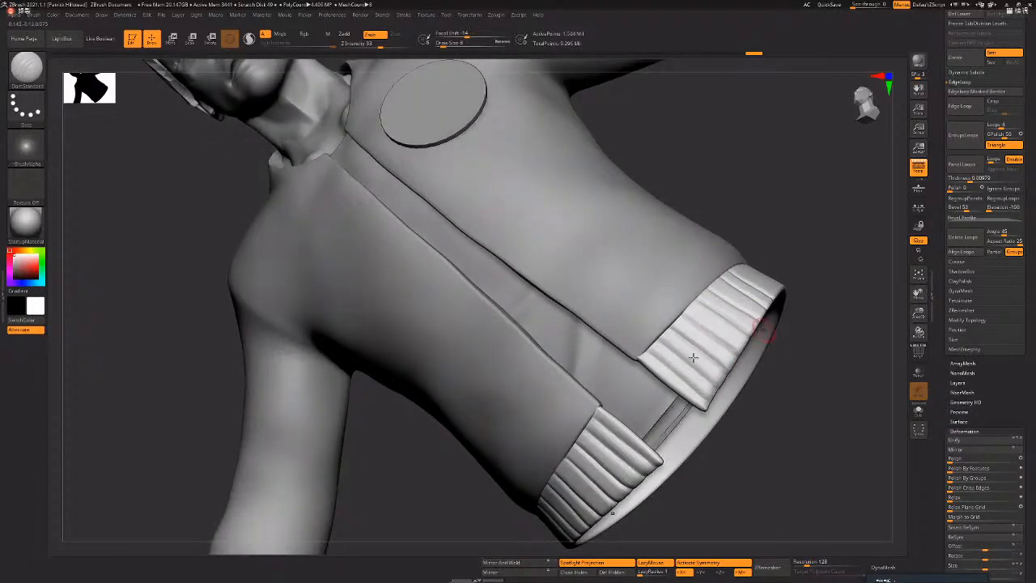
- Puff up the ribs between the waistband's grooves with the Inflate brush, undoing the last stroke
key(b)
key(i)
key(n)
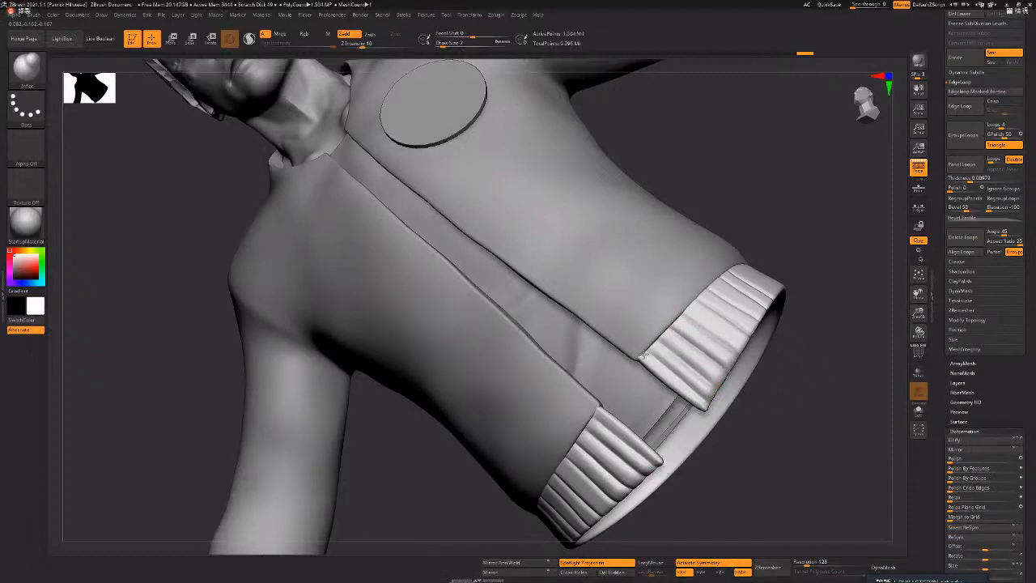
mouse_move(643, 355)
right_down()
mouse_move(674, 374)
mouse_move(648, 352)
right_up()
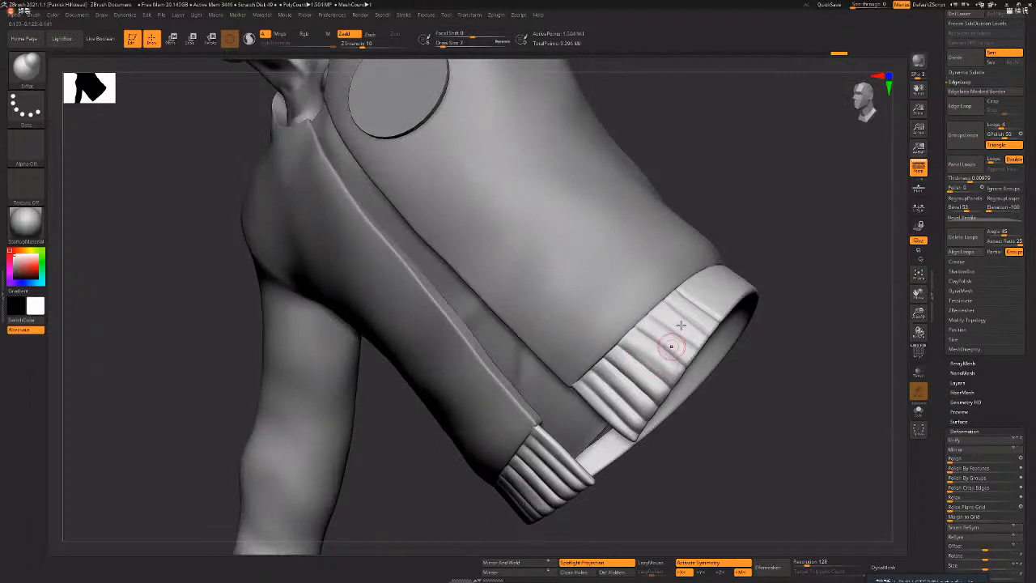
drag(711, 324, 795, 358)
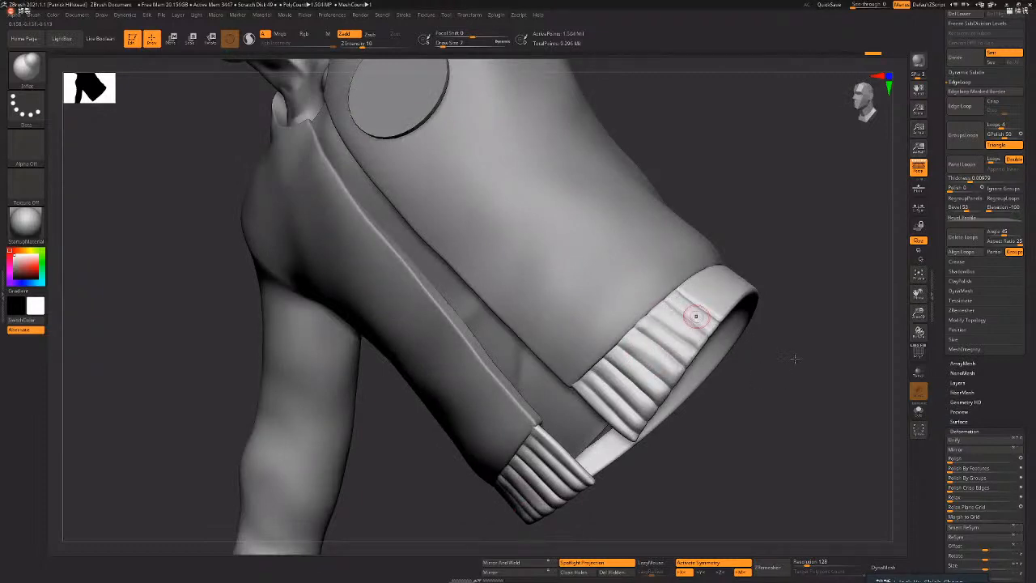
key(ctrl+z)
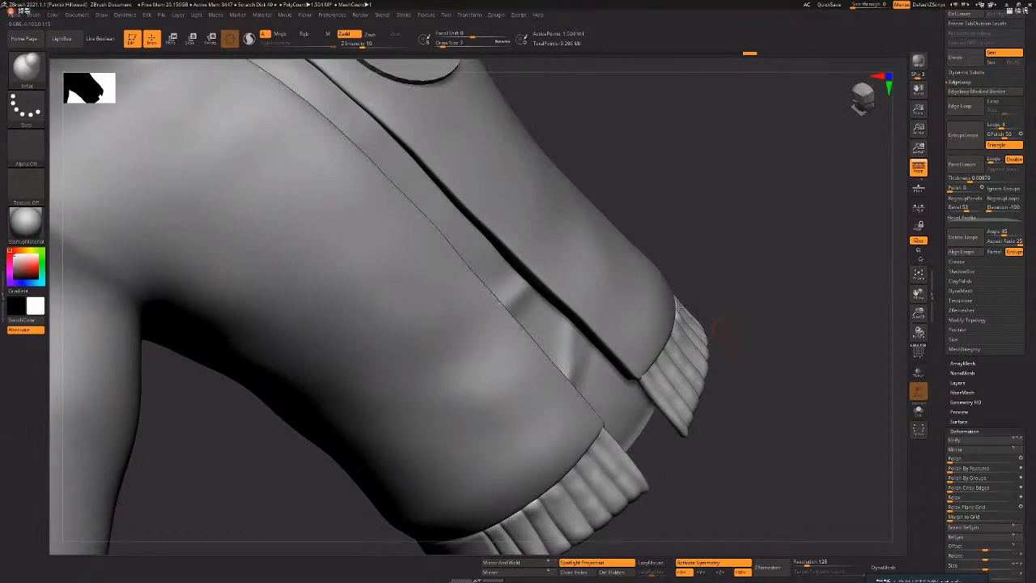
- Centre the transform gizmo on the jacket's ribbed waistband and turn off X symmetry for scaling the whole band
key(b)
key(m)
key(v)
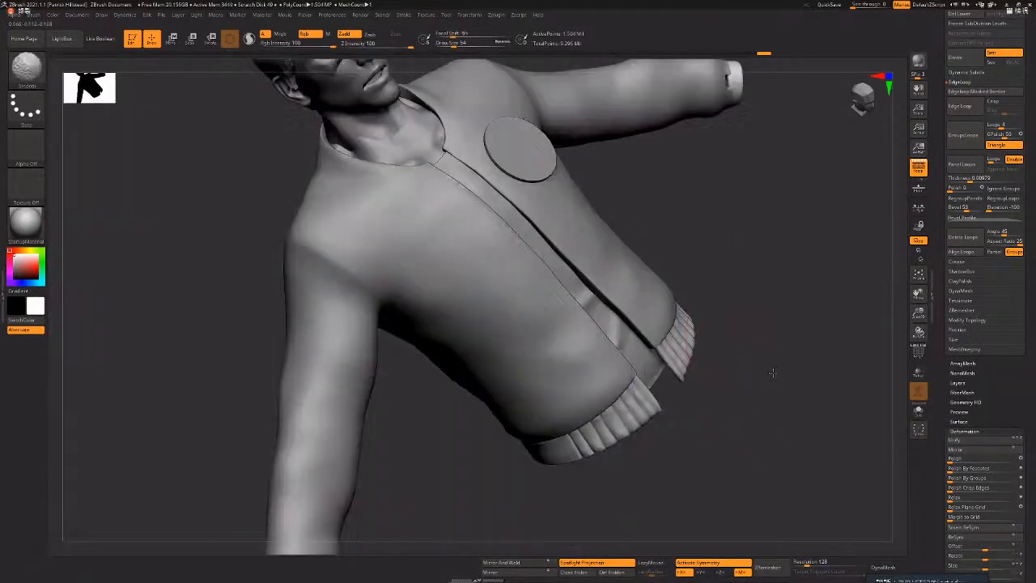
mouse_move(773, 373)
mouse_down()
mouse_move(691, 376)
mouse_move(754, 214)
mouse_up()
key(w)
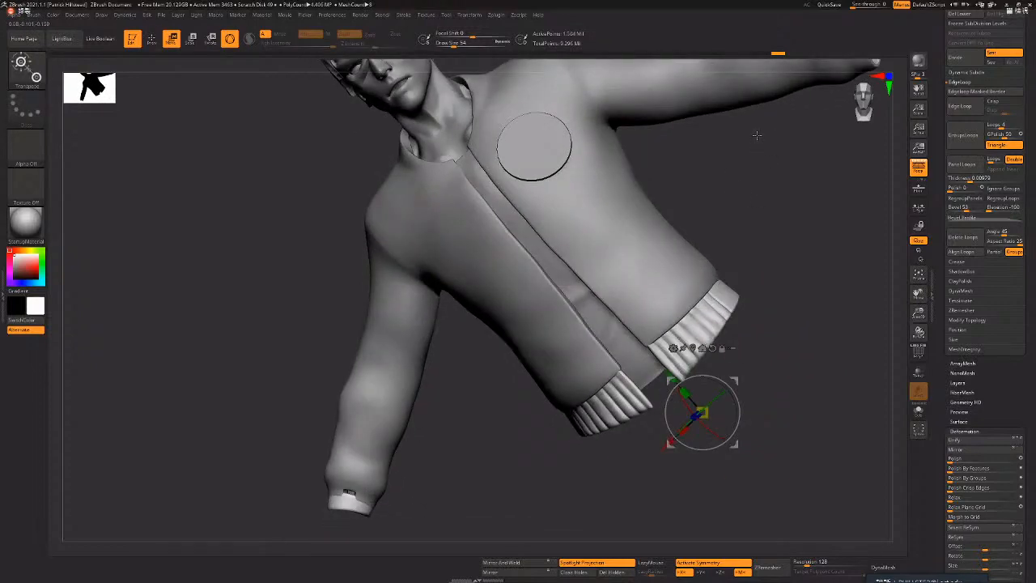
click(694, 349)
key(x)
click(758, 136)
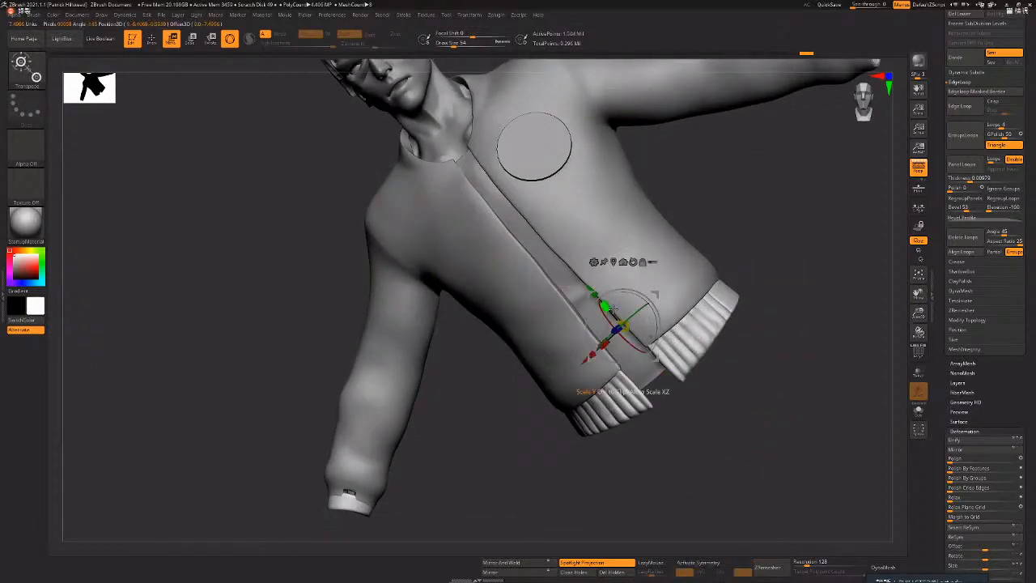
- Try to scale the ribbed waistband along the gizmo's Y axis
drag(607, 306, 620, 321)
key(ctrl+z)
key(q)
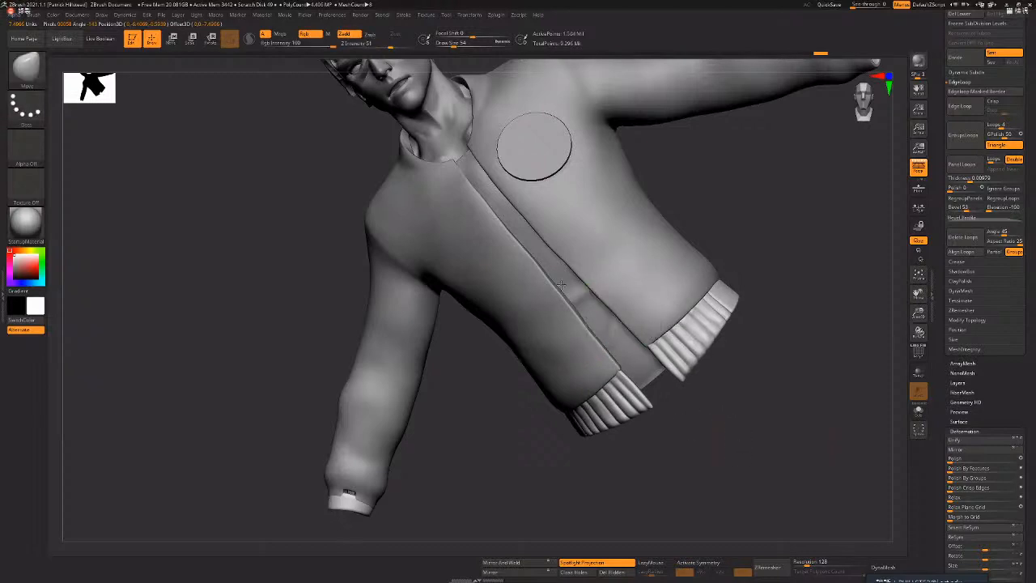
- Scale the ribbed waistband along its Y axis by a factor of about 0.82
mouse_move(747, 392)
alt+mouse_down()
mouse_move(698, 416)
mouse_move(603, 274)
mouse_move(708, 373)
mouse_move(747, 358)
alt+mouse_up()
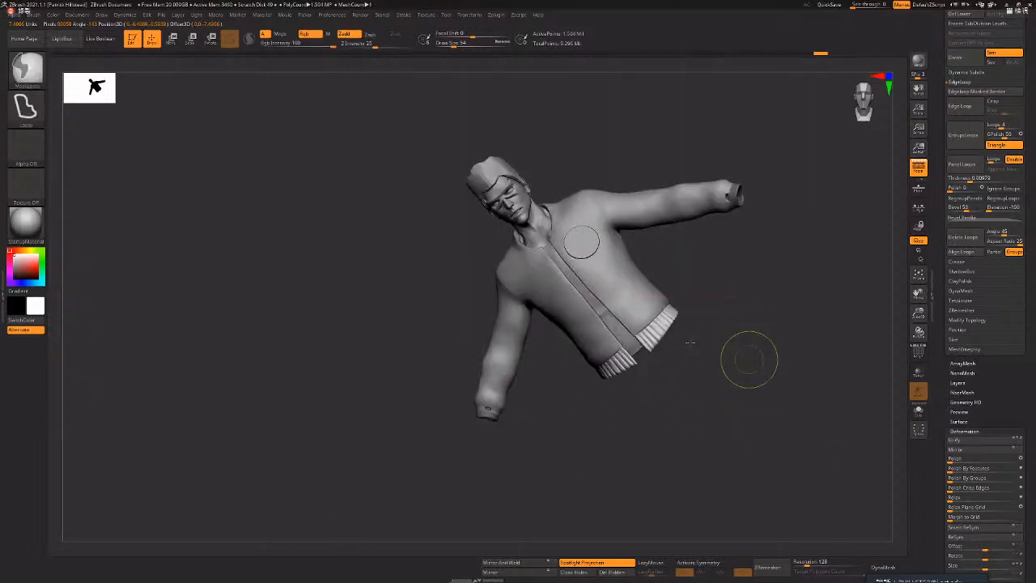
key(w)
drag(605, 305, 610, 303)
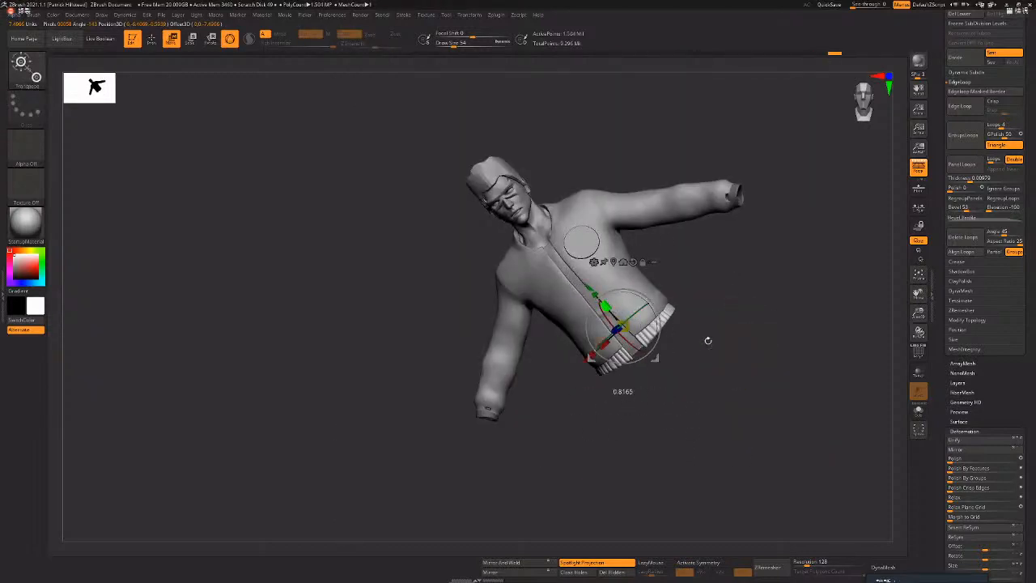
key(q)
mouse_move(735, 358)
shift+mouse_down()
mouse_move(734, 408)
mouse_move(797, 397)
mouse_move(750, 345)
mouse_move(724, 349)
mouse_move(749, 353)
shift+mouse_up()
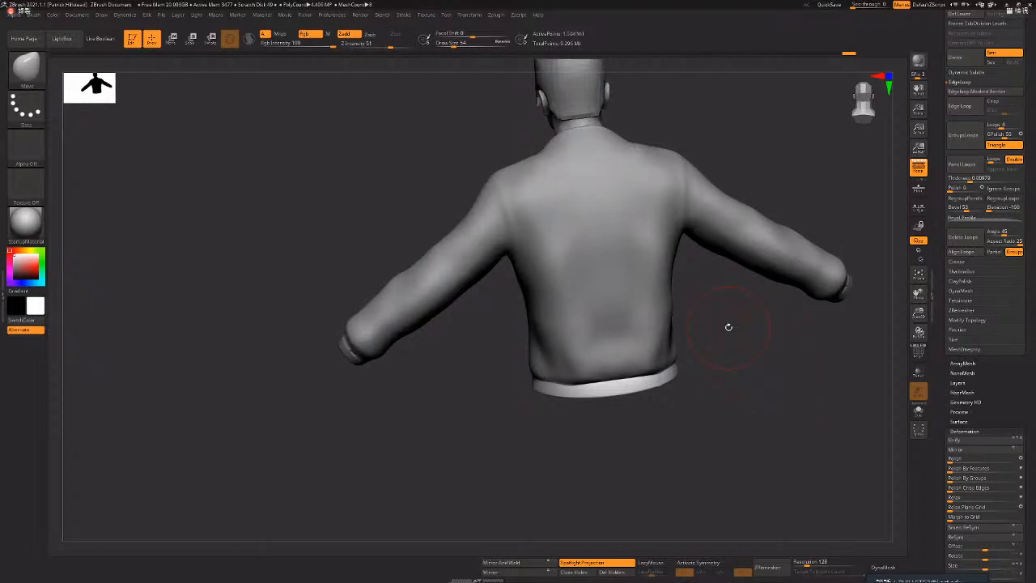
- Make the main jacket body the active subtool and choose the DamStandard brush
drag(787, 382, 883, 404)
alt+click(657, 353)
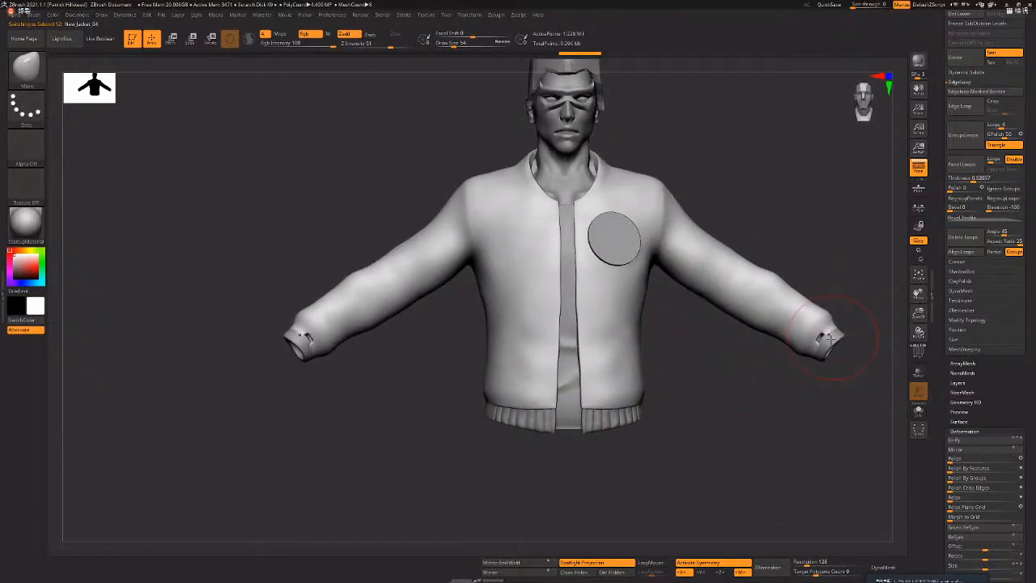
alt+drag(741, 385, 708, 395)
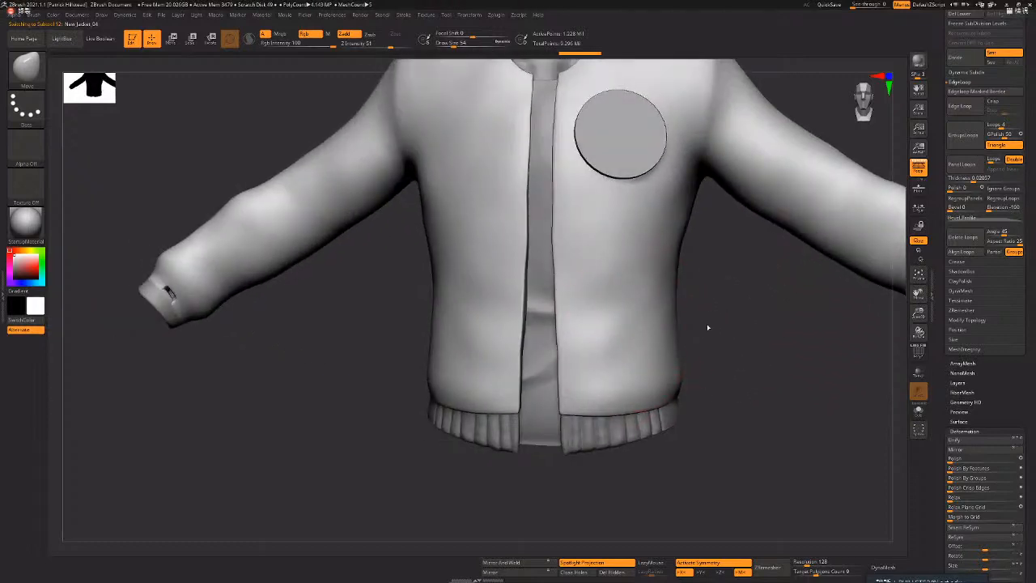
alt+drag(708, 329, 706, 402)
alt+drag(751, 284, 750, 364)
key(b)
key(d)
key(s)
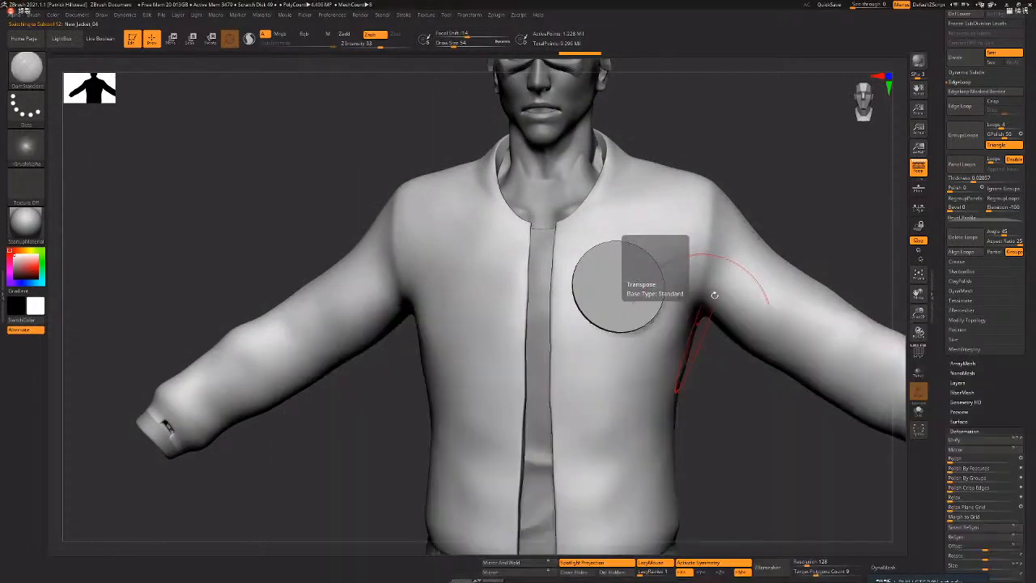
- Try carving crossing crease strokes into the sleeve near the elbow with a smaller DamStandard brush and inspect the wireframe
alt+drag(733, 160, 669, 184)
alt+drag(707, 344, 668, 365)
key(space)
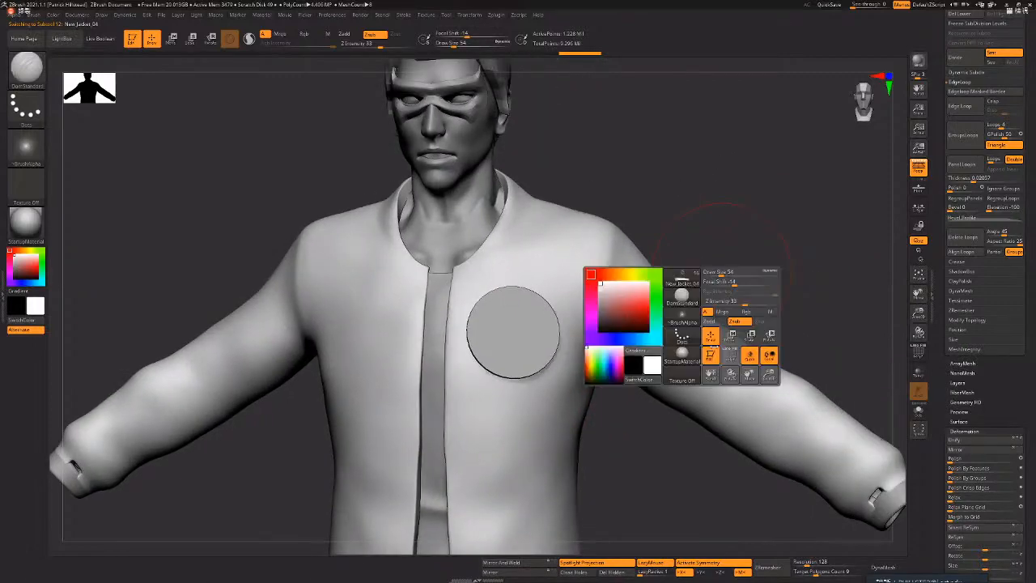
key(alt+Tab)
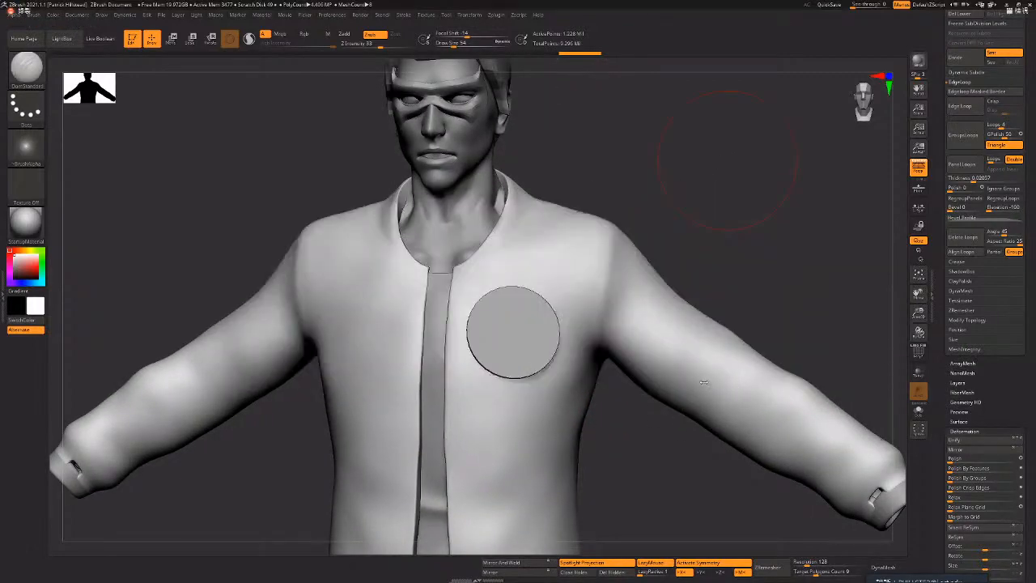
drag(703, 390, 736, 380)
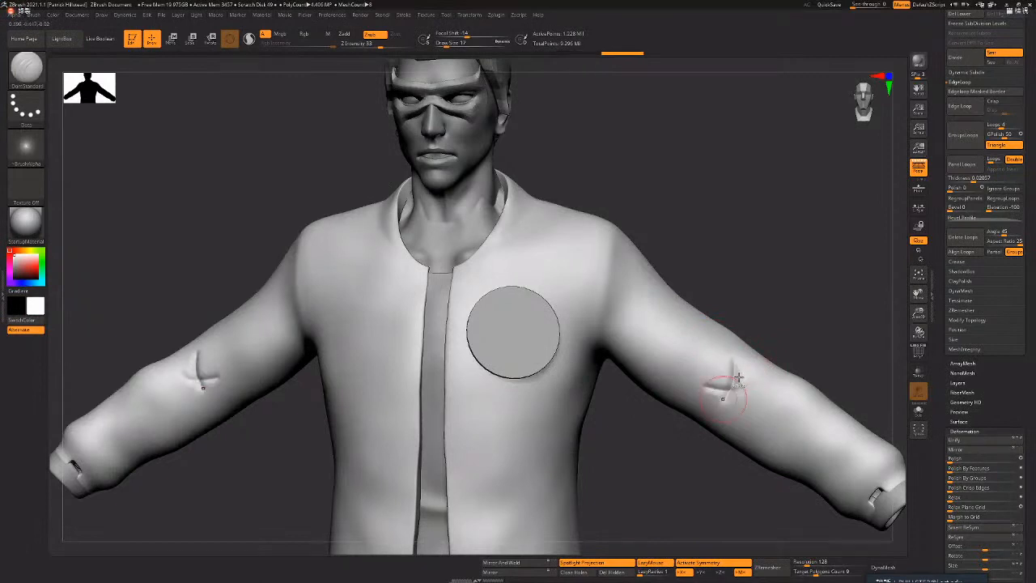
key(ctrl+z)
key(ctrl+z)
key(shift+f)
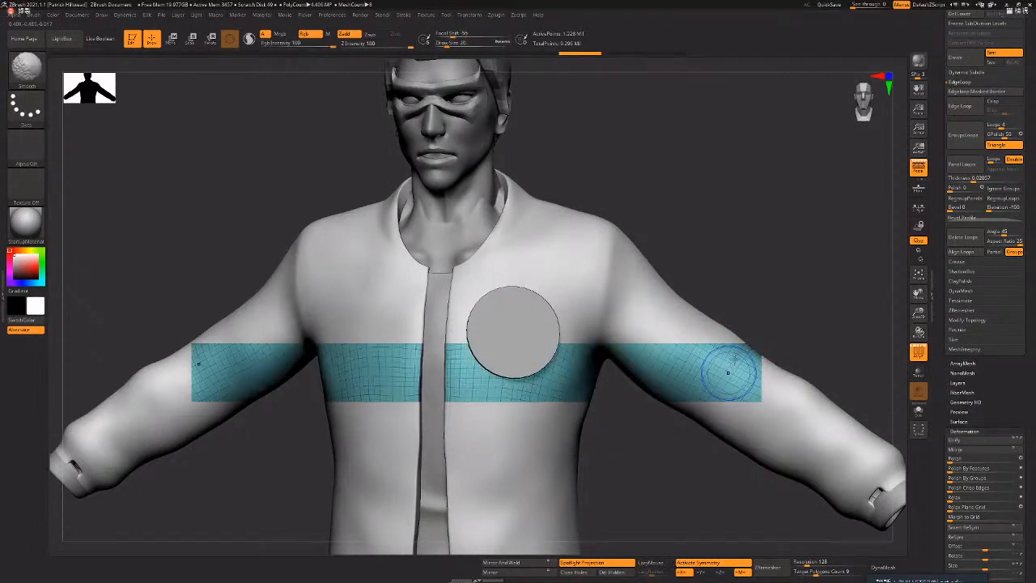
key(shift+f)
- Switch to Chrome and look through the open ArtStation pages for jacket reference, starting with the Iron Heart fan art
key(alt+Tab)
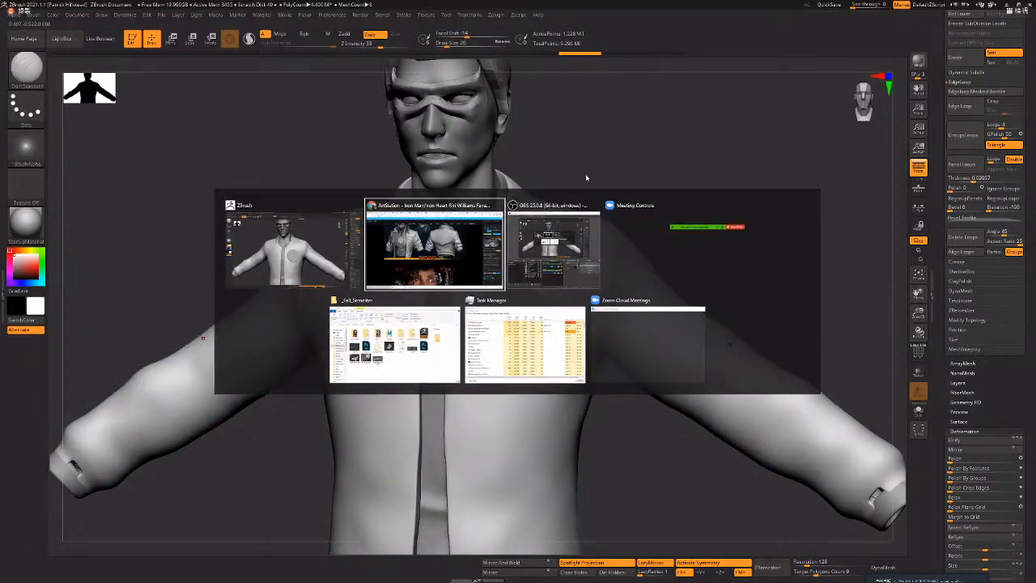
scroll(441, 328, up, 5)
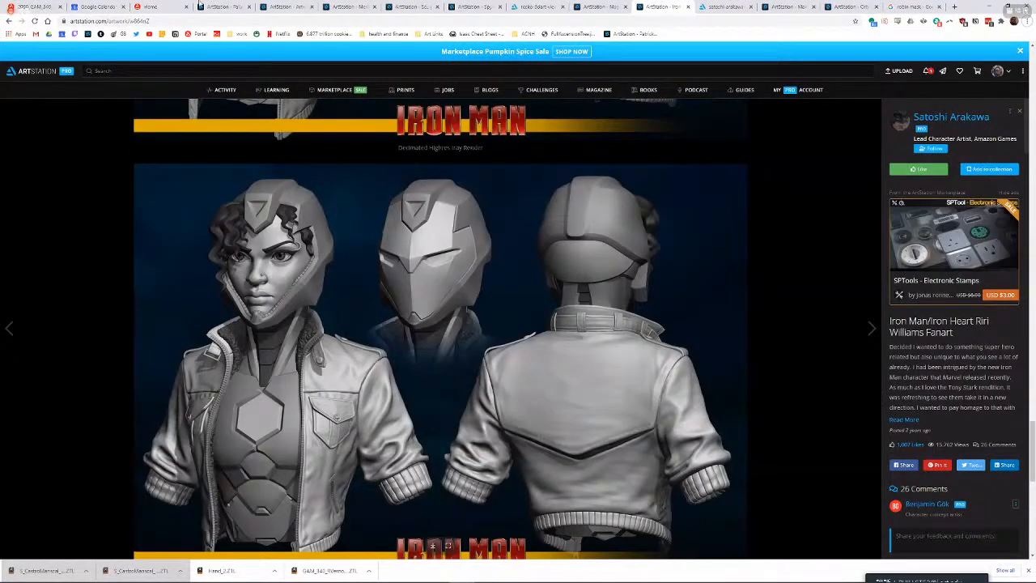
click(603, 7)
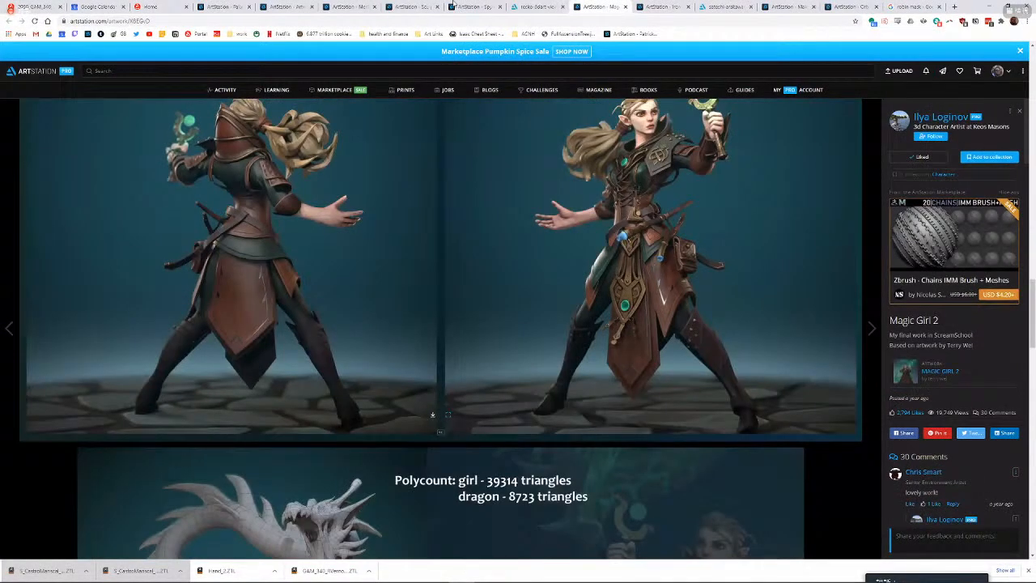
key(ctrl+3)
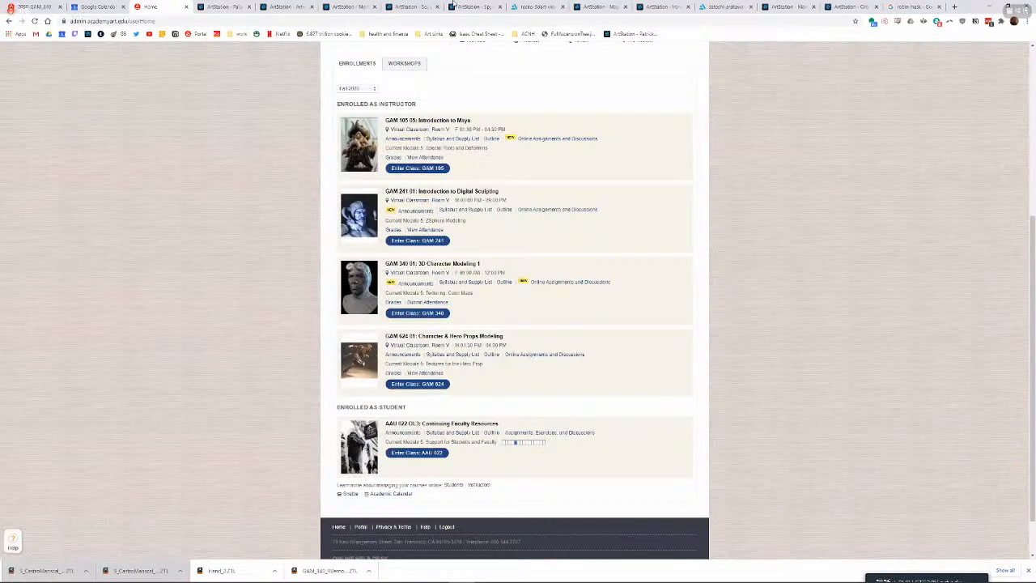
key(ctrl+4)
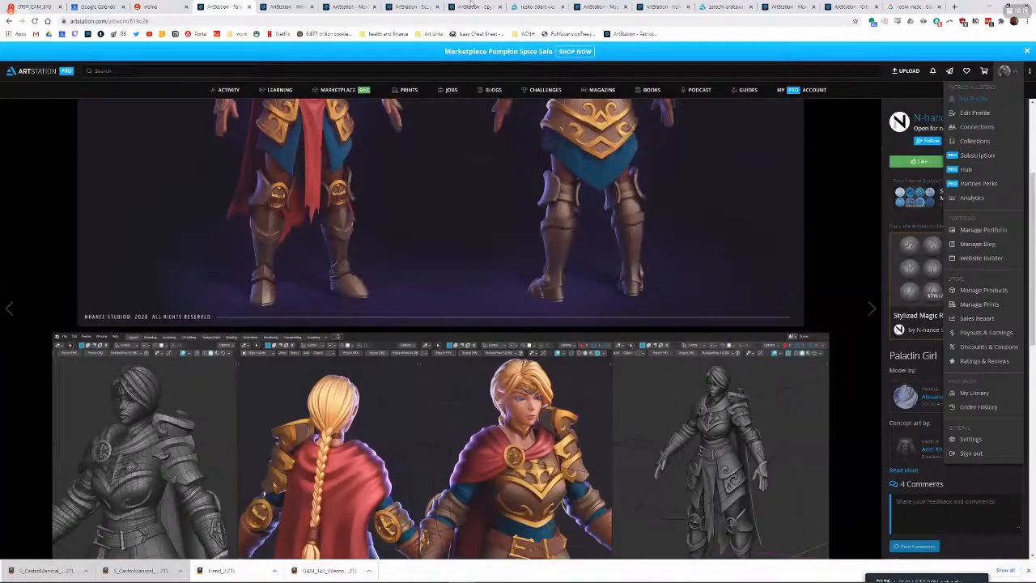
- Search the web for "letterman jacket" images and open the preview of the blue jacket with white sleeves
key(ctrl+l)
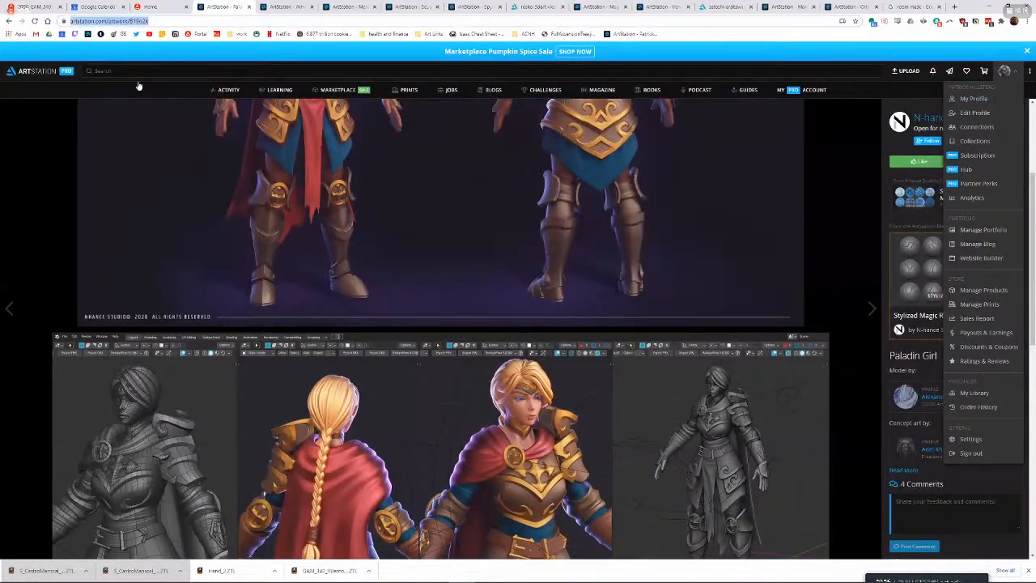
text(letterman jacket)
key(Return)
click(144, 83)
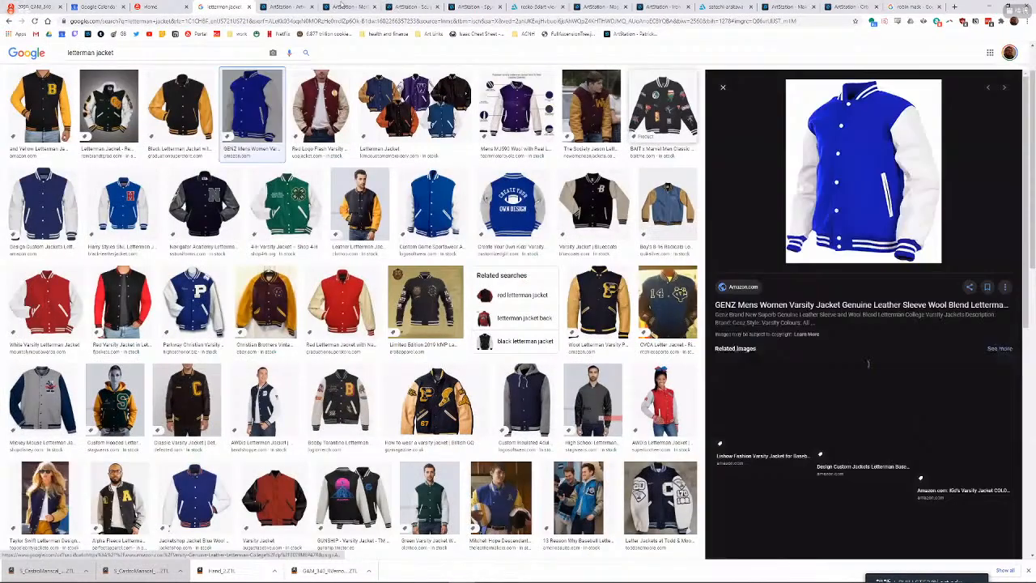
- Go to the own ArtStation profile, view its liked artworks and open the Character collection
key(ctrl+Tab)
key(ctrl+Tab)
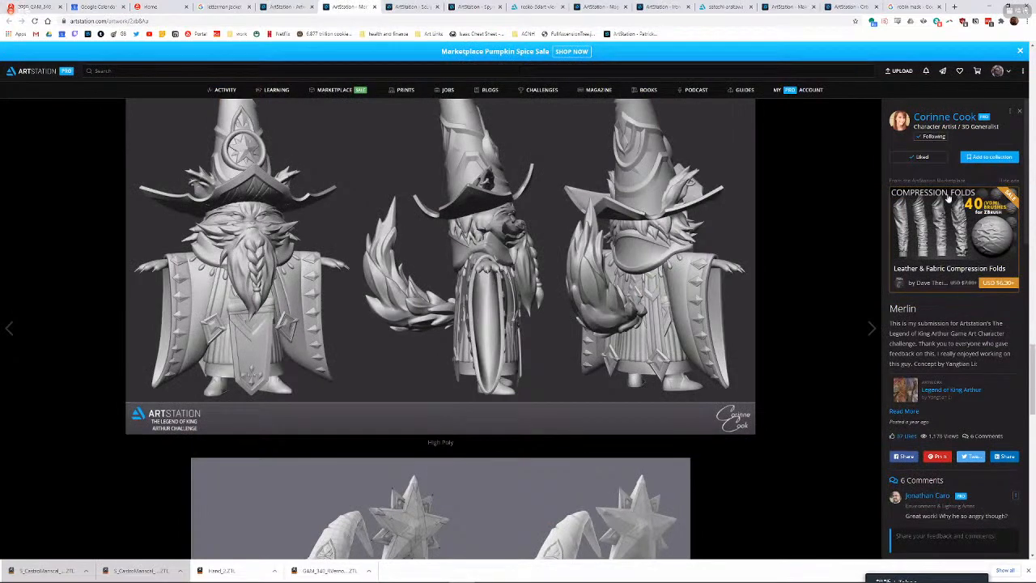
mouse_move(998, 71)
click(973, 99)
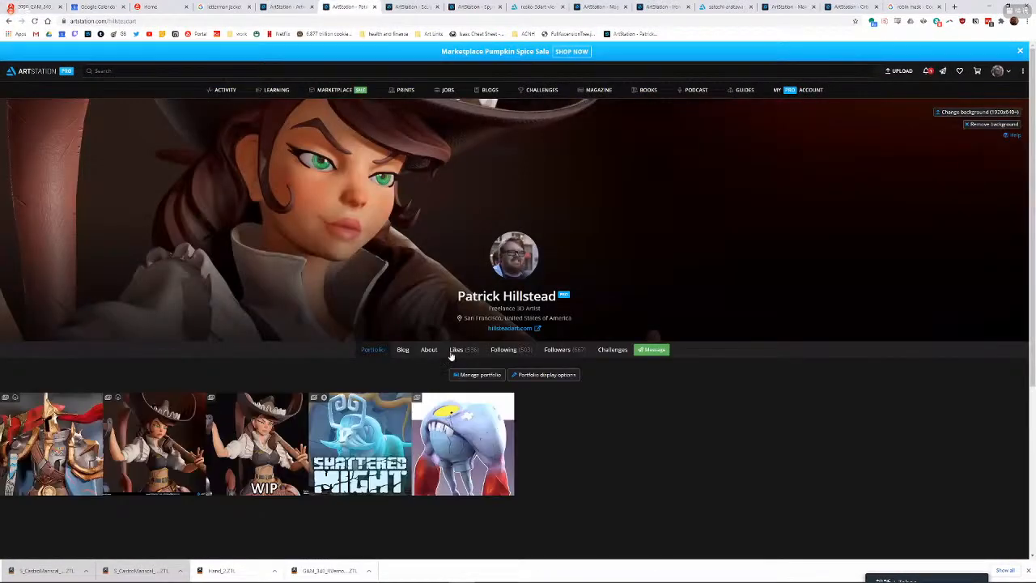
click(465, 350)
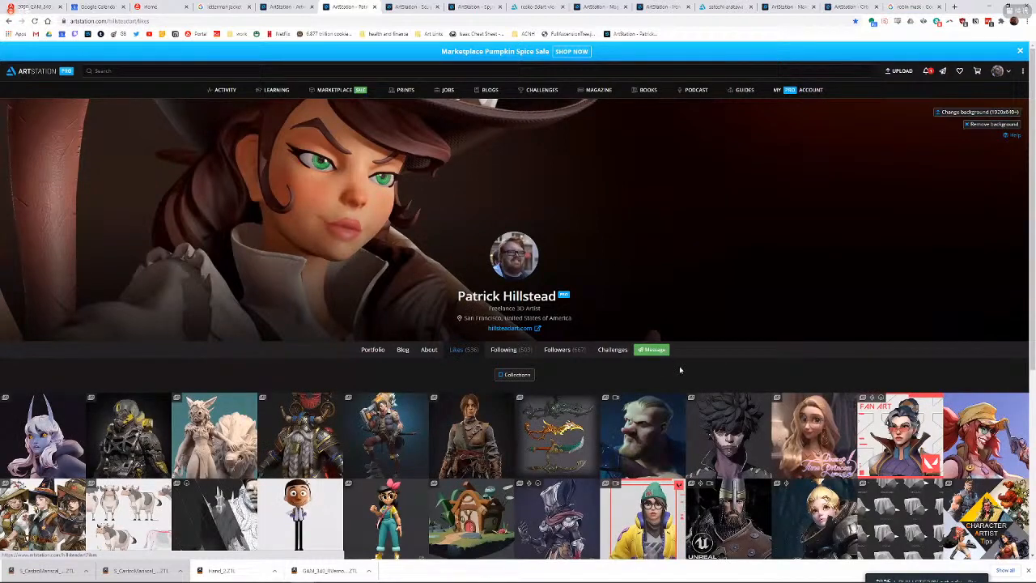
click(515, 374)
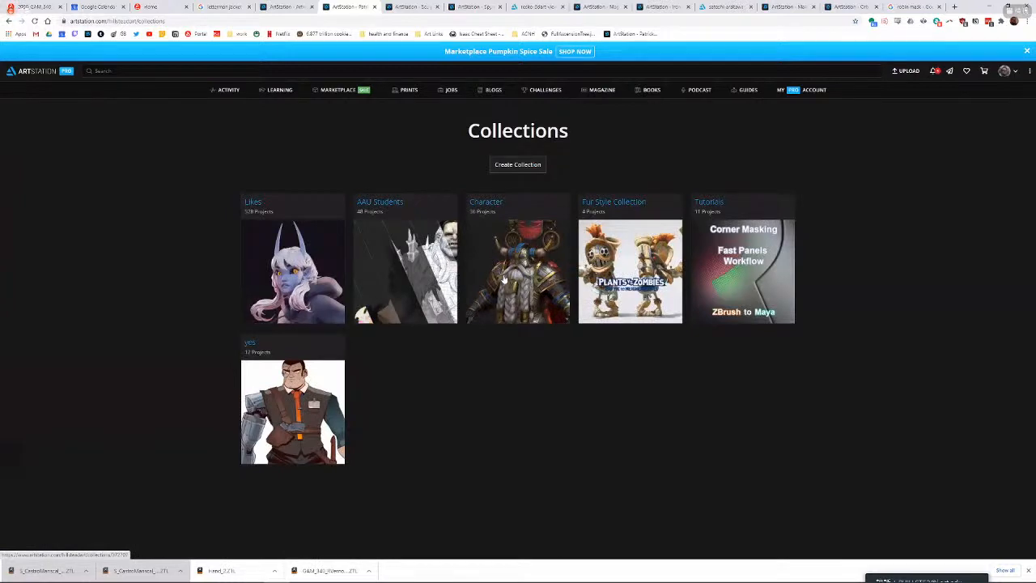
click(503, 279)
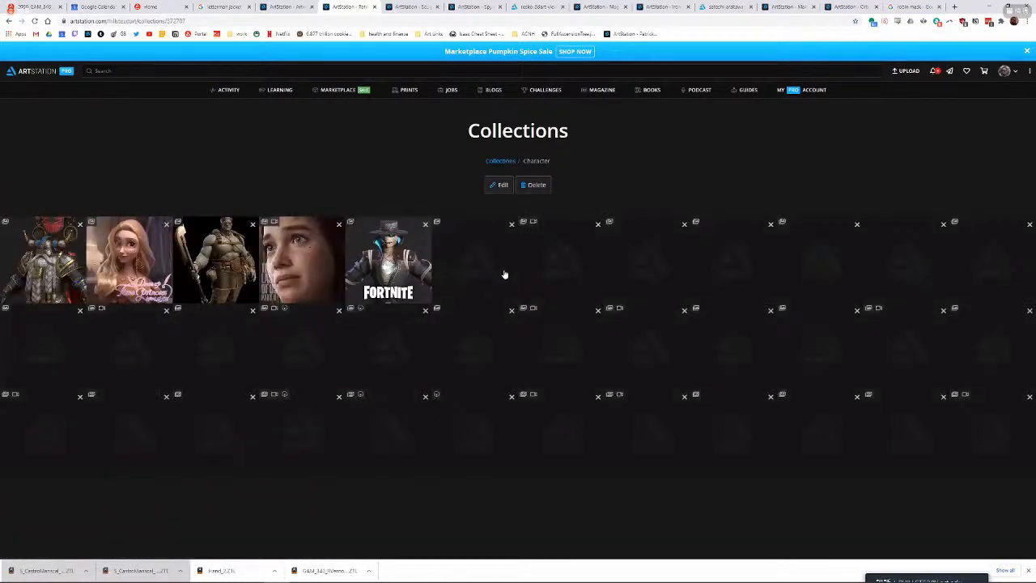
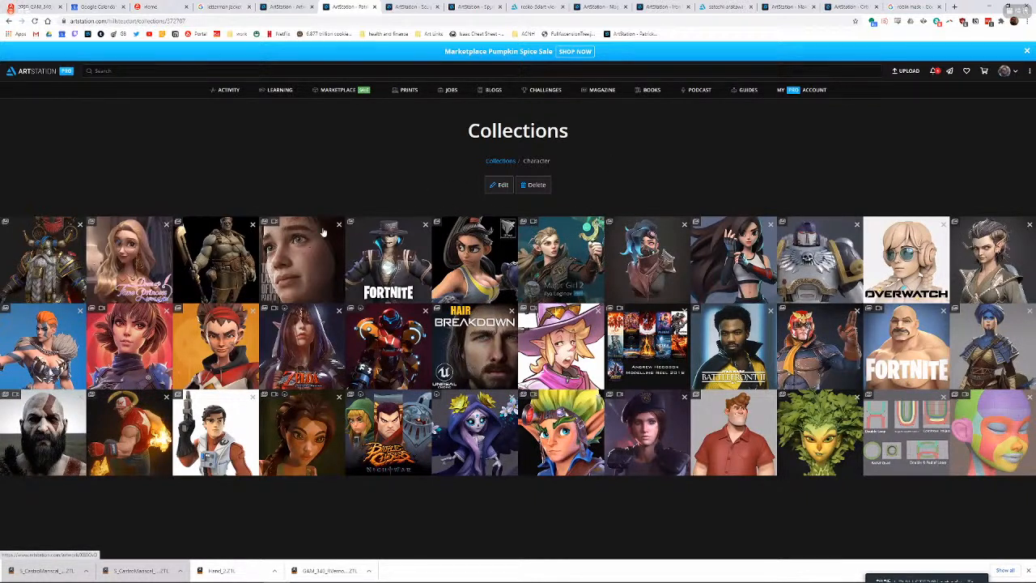
- Return to the ArtStation profile, open its portfolio management and open the "Jacket: Hotline Miami" project for editing
click(9, 22)
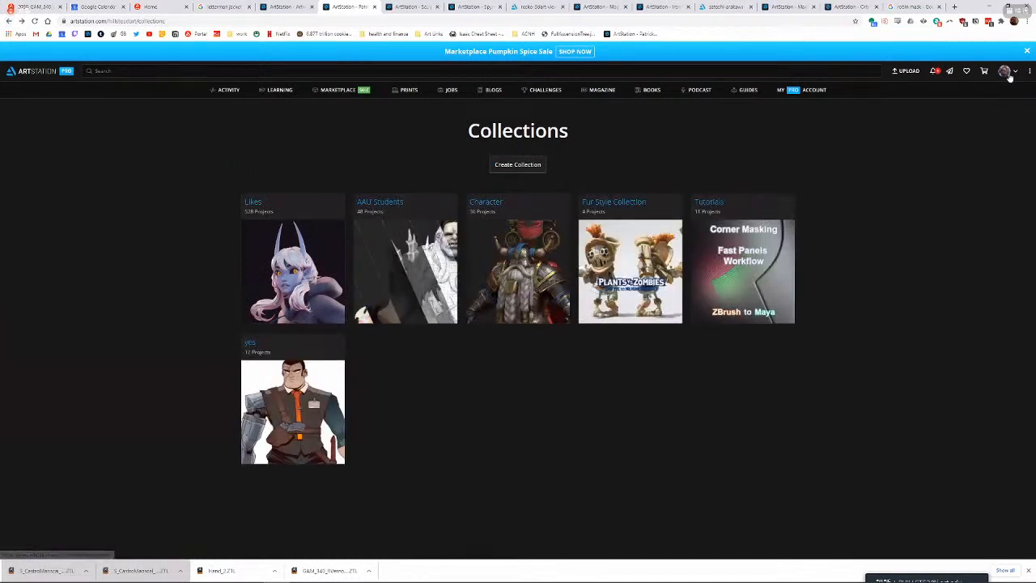
mouse_move(1009, 77)
click(987, 102)
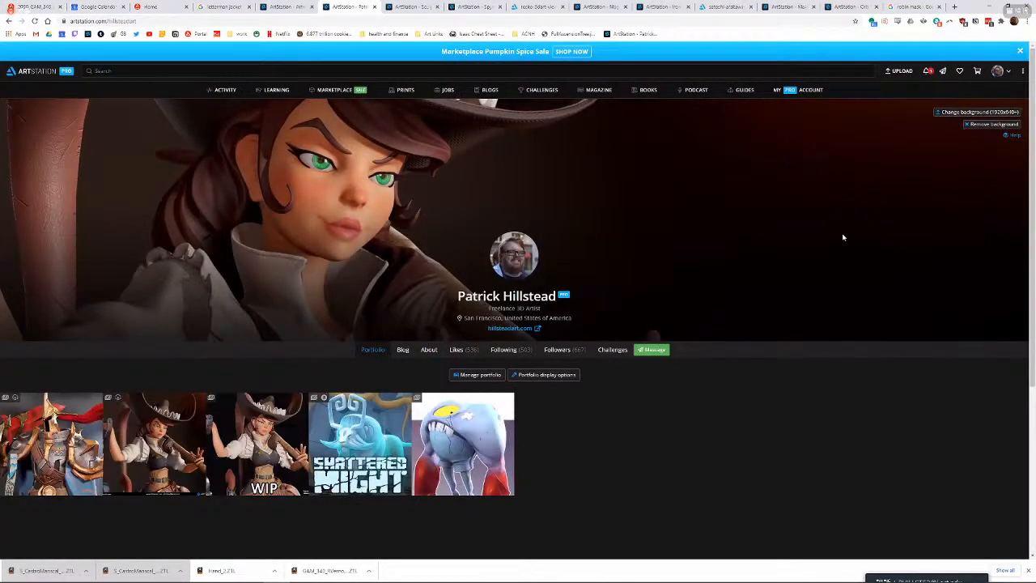
click(477, 375)
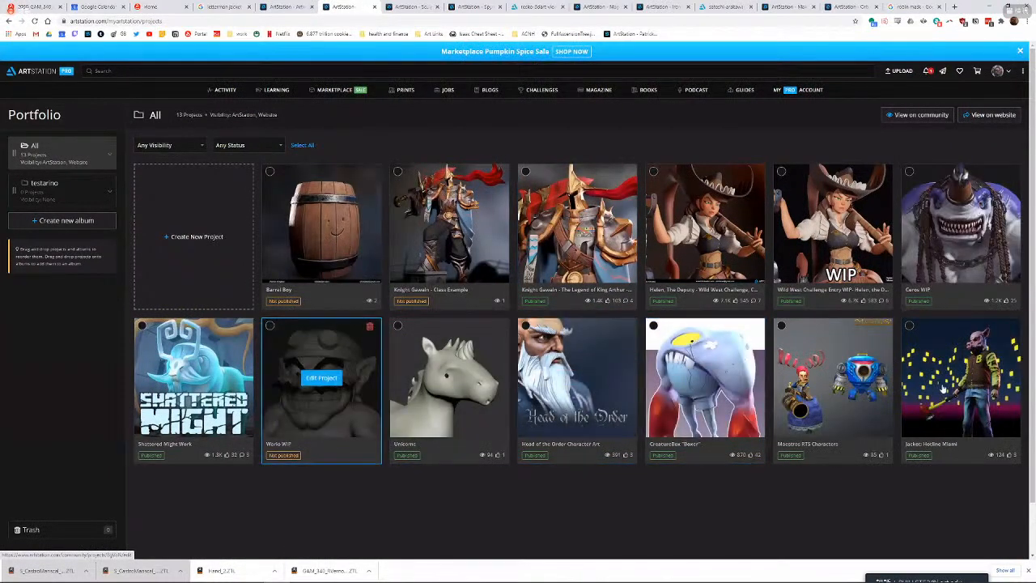
click(963, 437)
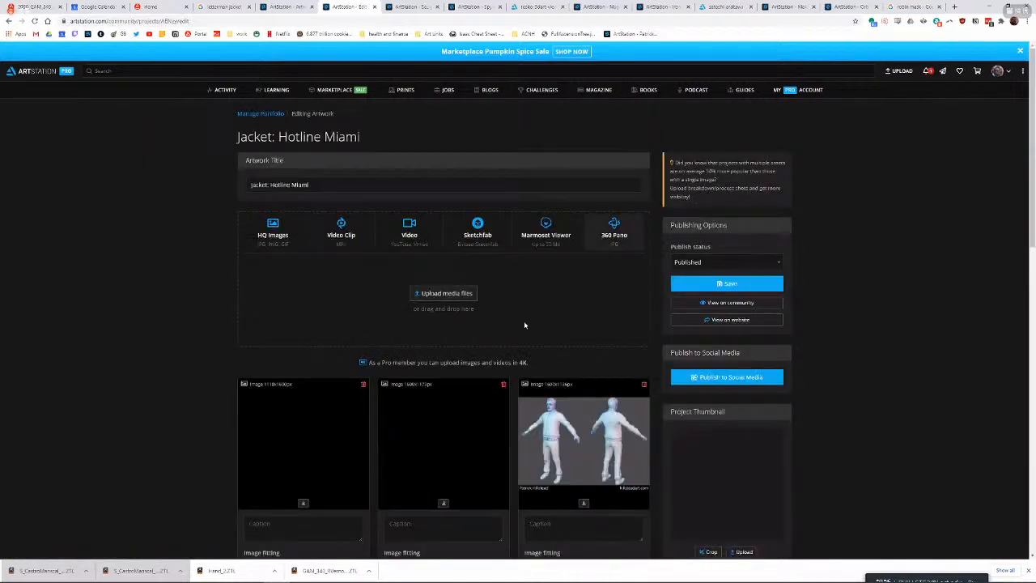
- Download the project's first image, the pig-masked character with the axe, and view its jacket enlarged in Photos
scroll(304, 380, down, 1)
scroll(304, 381, down, 1)
click(302, 383)
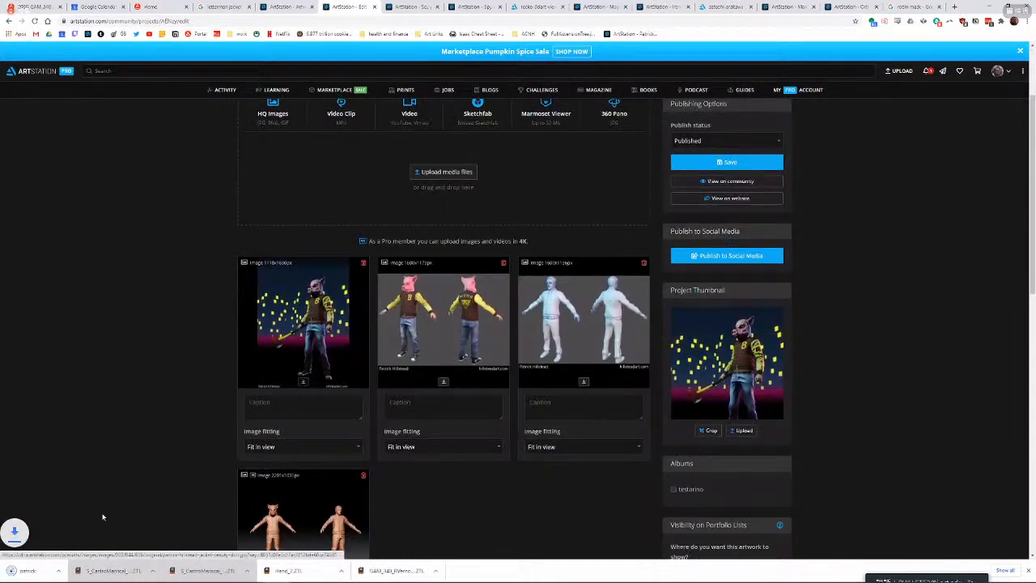
click(60, 572)
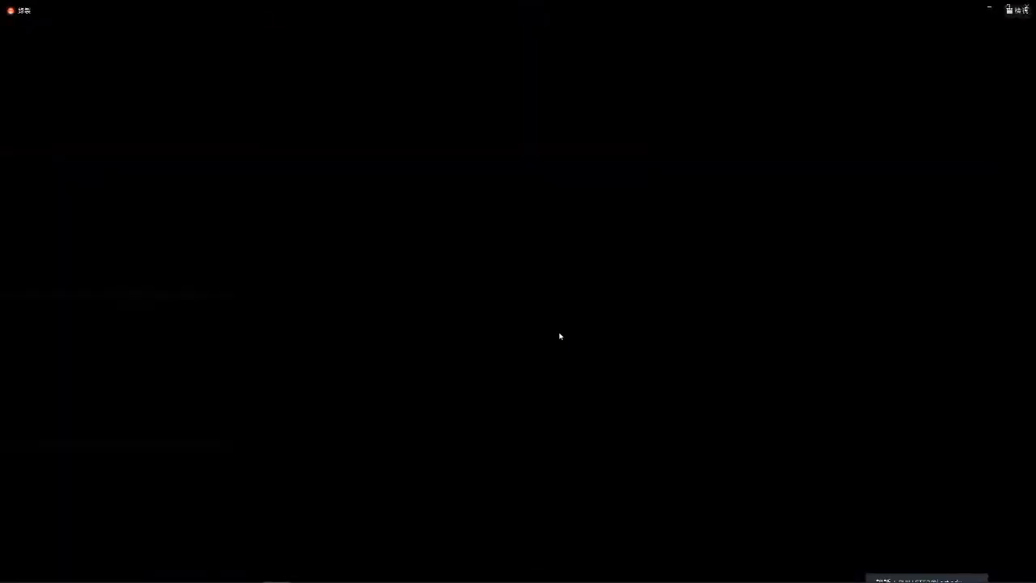
scroll(662, 366, up, 3)
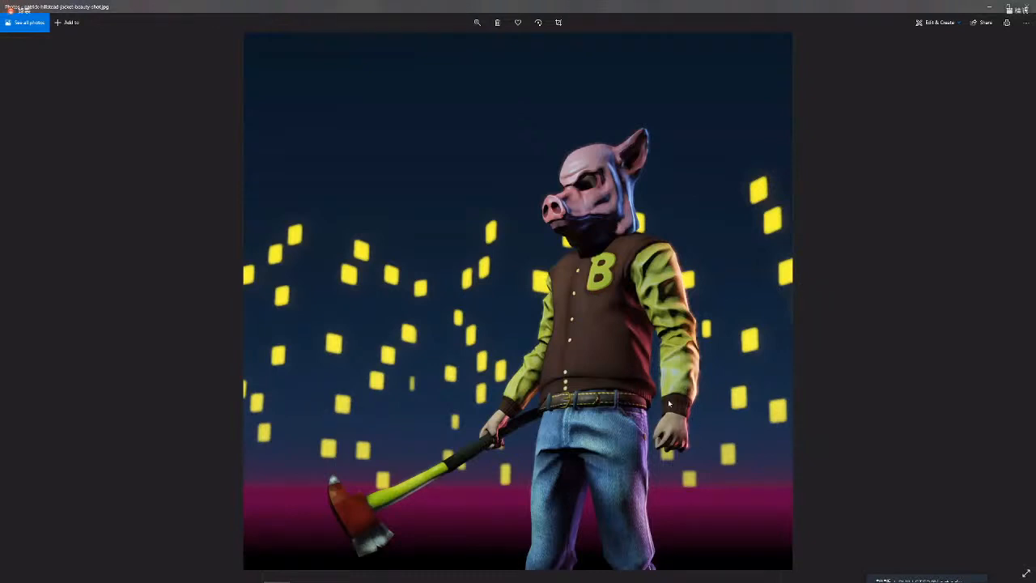
key(alt+Tab)
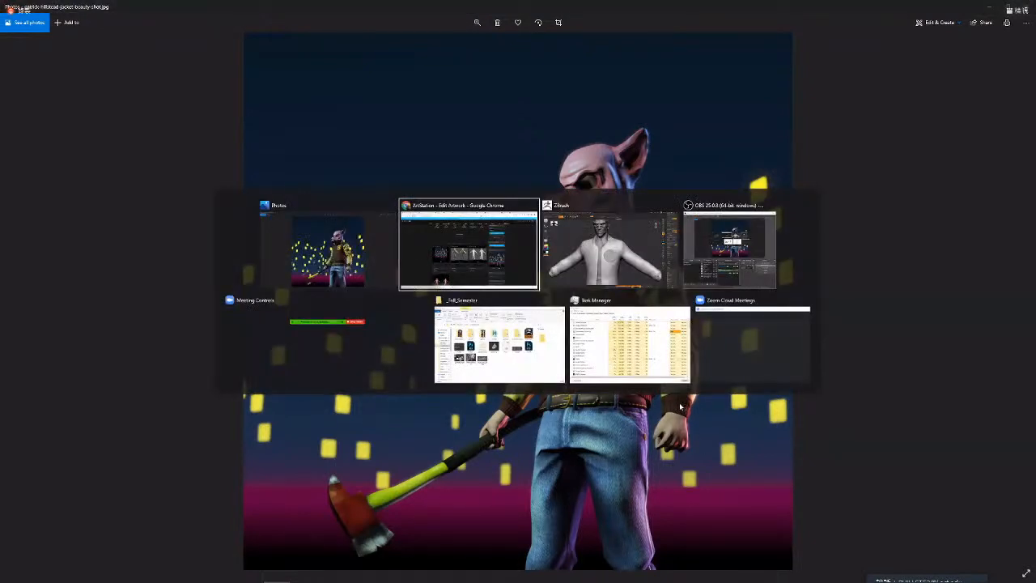
- Return to the letterman jacket image search and preview the black jacket with yellow sleeves and the related black-and-grey Alpha Fleece jacket
click(660, 275)
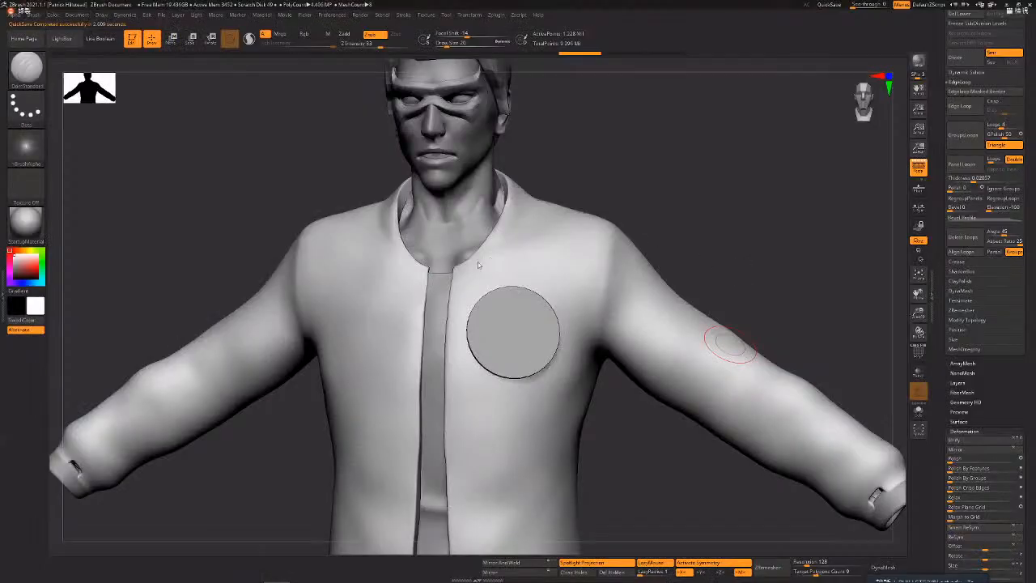
key(alt+Tab)
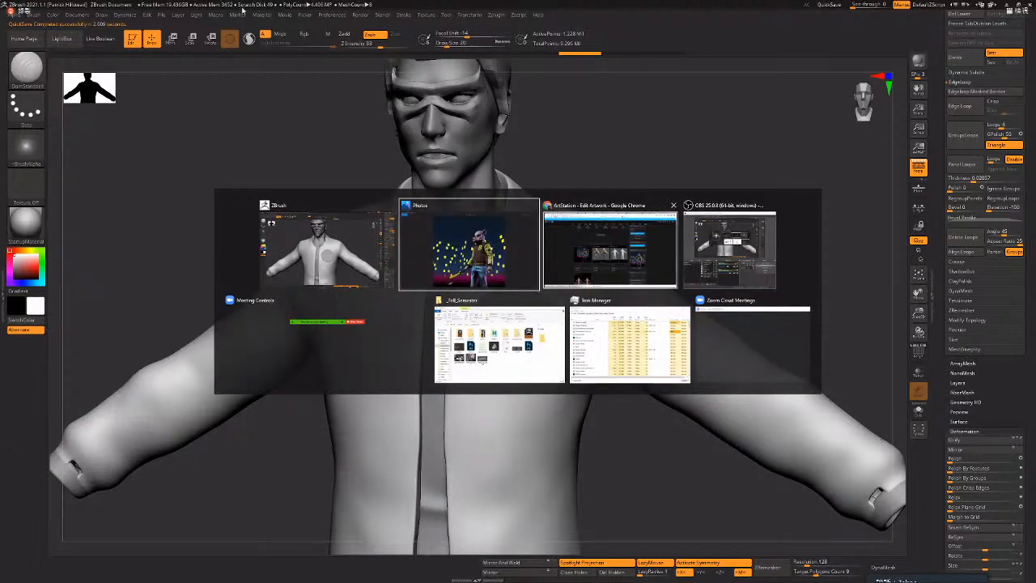
click(601, 228)
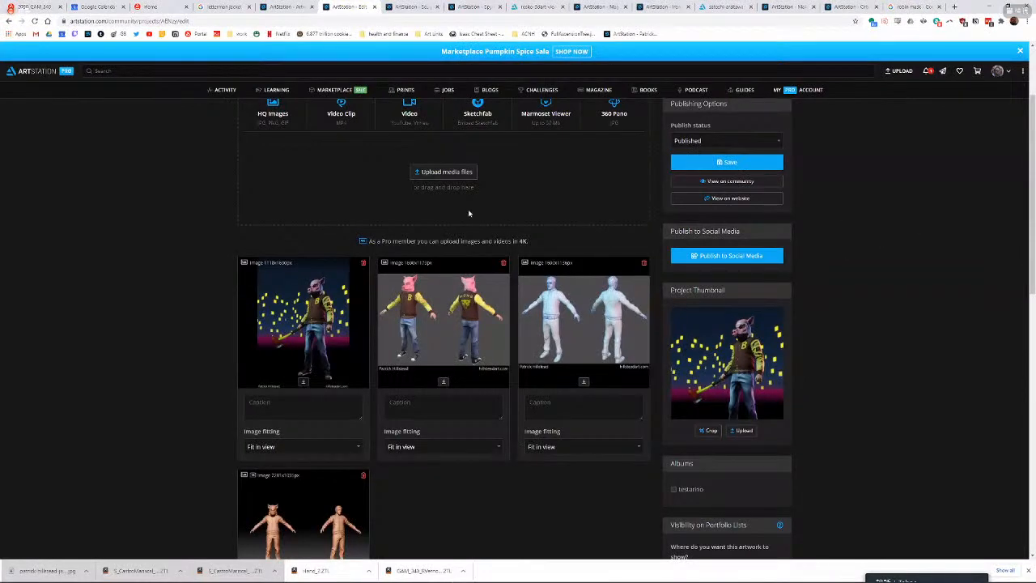
key(ctrl+shift+Tab)
key(ctrl+shift+Tab)
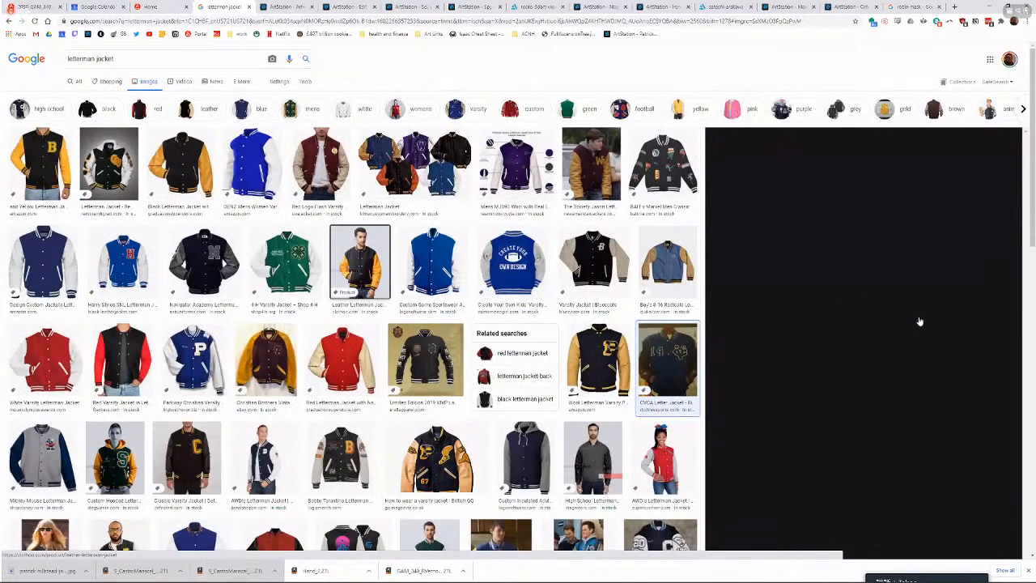
right_click(959, 316)
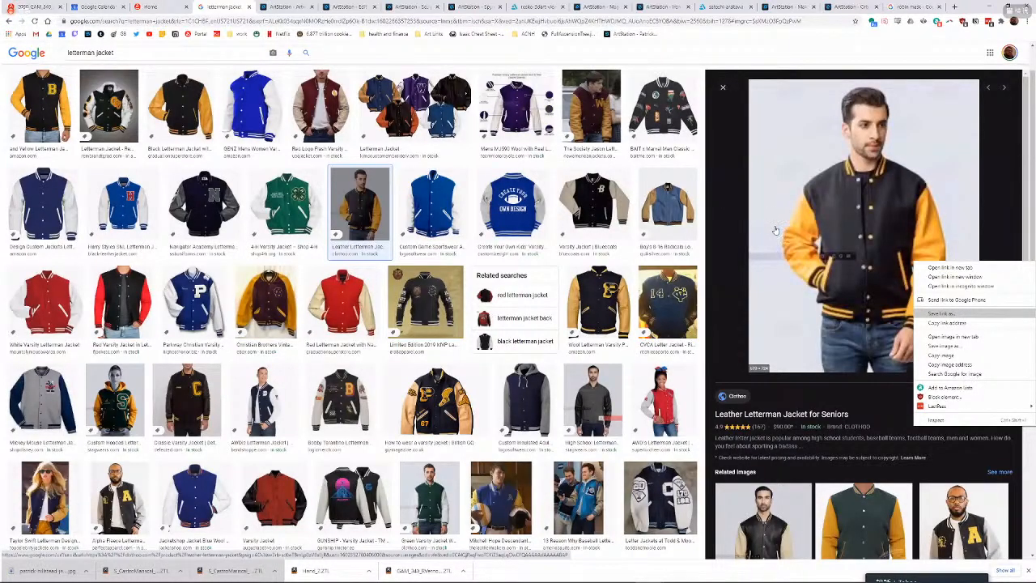
scroll(775, 230, down, 6)
click(962, 305)
scroll(327, 324, up, 1)
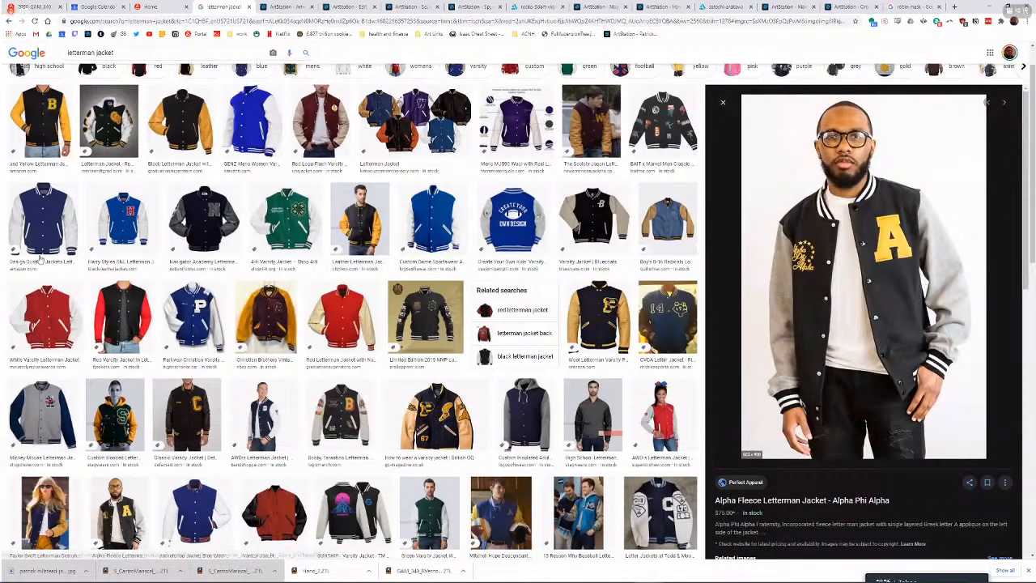
scroll(828, 262, up, 1)
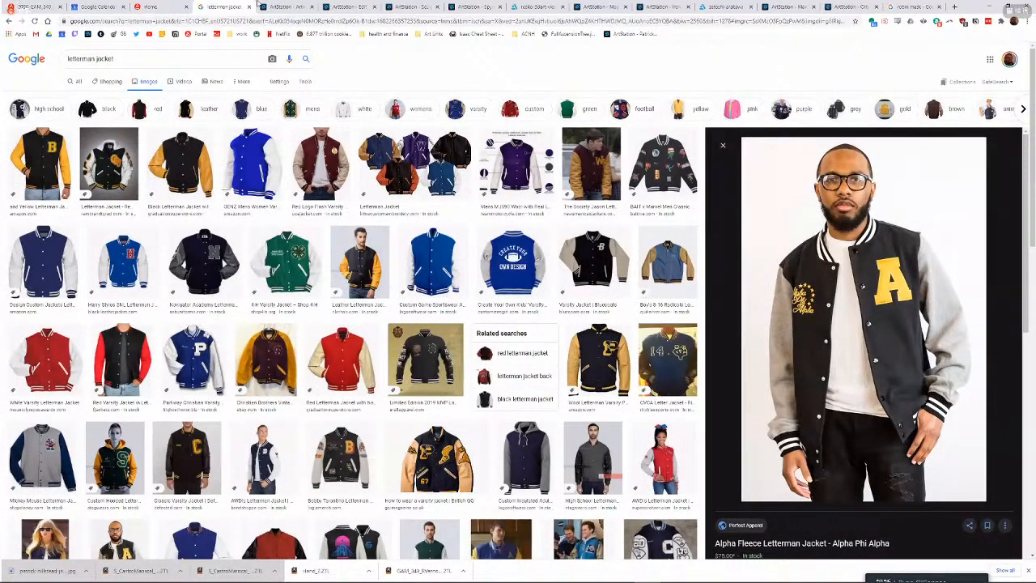
- Preview the navy letterman jacket with white sleeves and open its full-size image in a separate browser tab
click(42, 263)
right_click(863, 235)
click(898, 295)
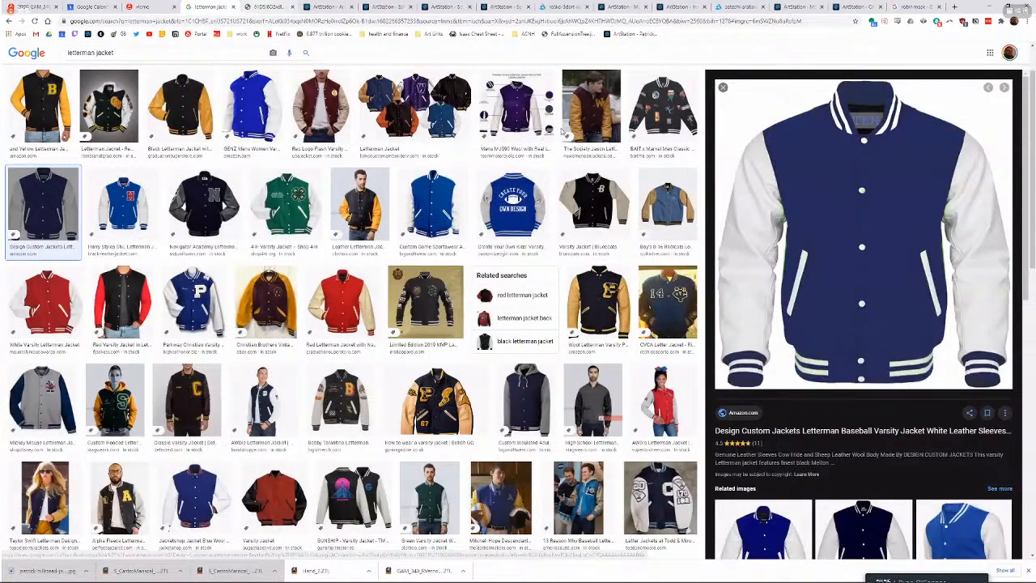
click(268, 7)
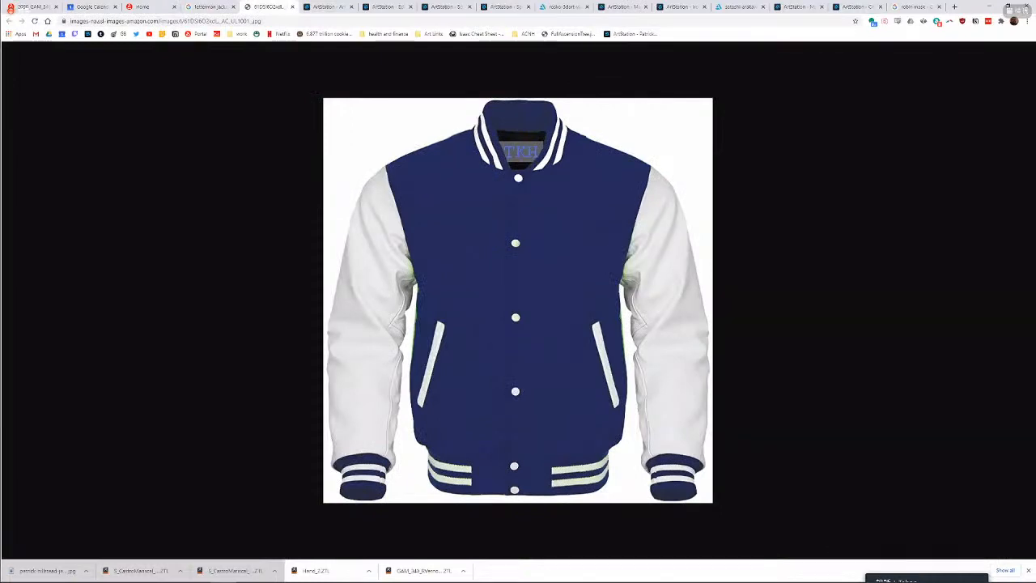
- Switch to ZBrush, test DamStandard strokes along the jacket's shoulder seam, undo them and set the draw size to 29
key(alt+Tab)
mouse_move(679, 226)
mouse_down()
mouse_move(696, 231)
mouse_move(672, 218)
mouse_up()
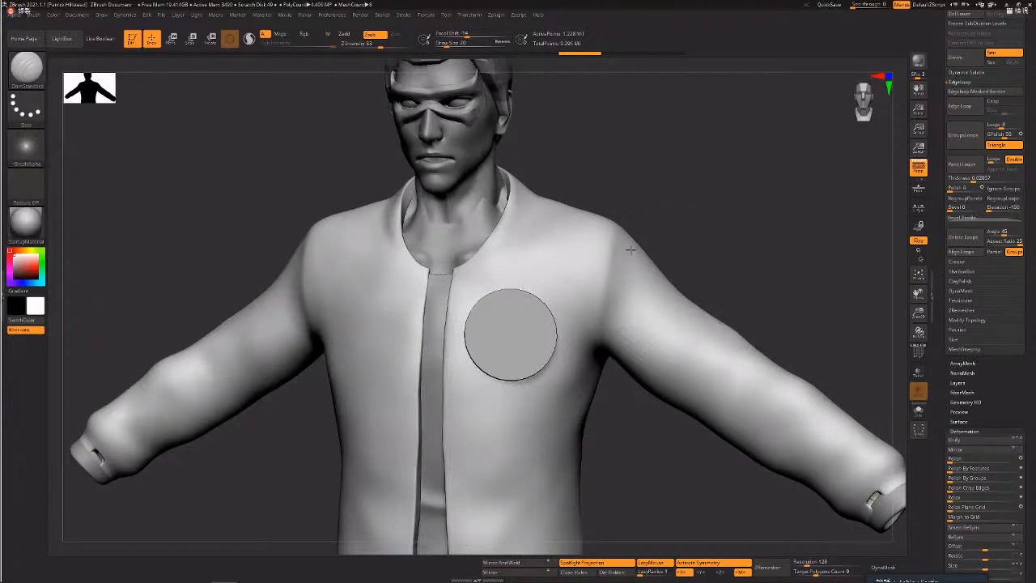
mouse_move(626, 252)
mouse_down()
mouse_move(617, 371)
mouse_move(640, 269)
mouse_move(614, 348)
mouse_up()
key(space)
click(679, 219)
key(ctrl+z)
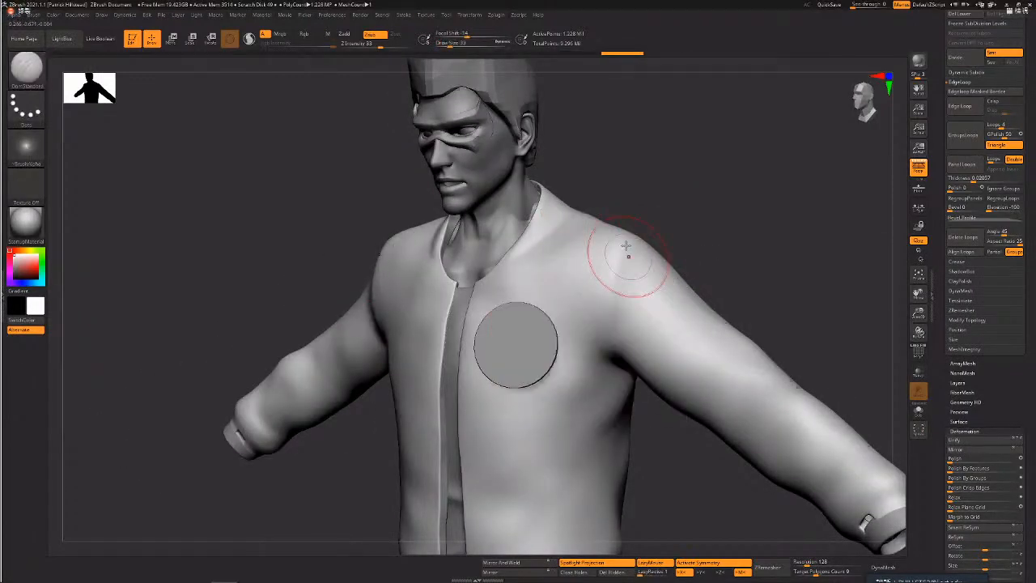
drag(722, 271, 478, 435)
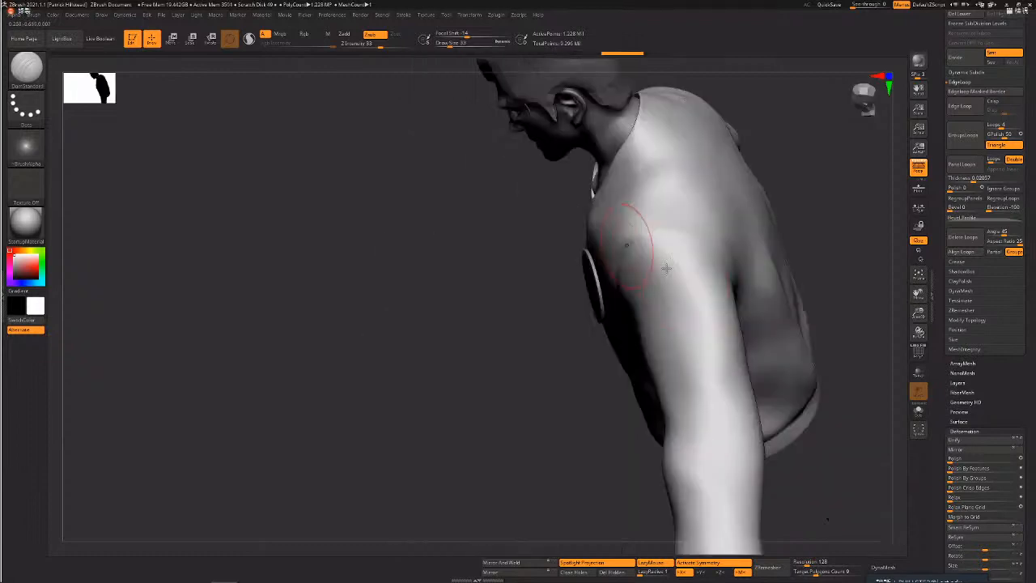
drag(633, 238, 671, 245)
key(ctrl+z)
key(space)
click(632, 303)
- Set the LazyRadius to 17 and carve the armhole seam across the top of the jacket's shoulder, redoing the stroke once
drag(842, 453, 797, 526)
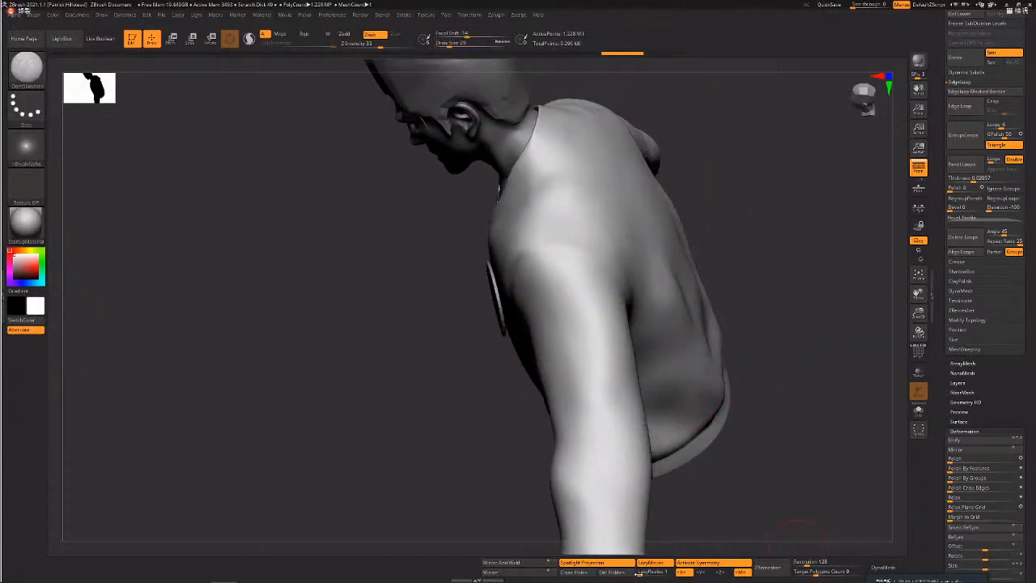
mouse_move(792, 354)
mouse_down()
mouse_move(648, 315)
mouse_move(532, 255)
mouse_move(631, 280)
mouse_up()
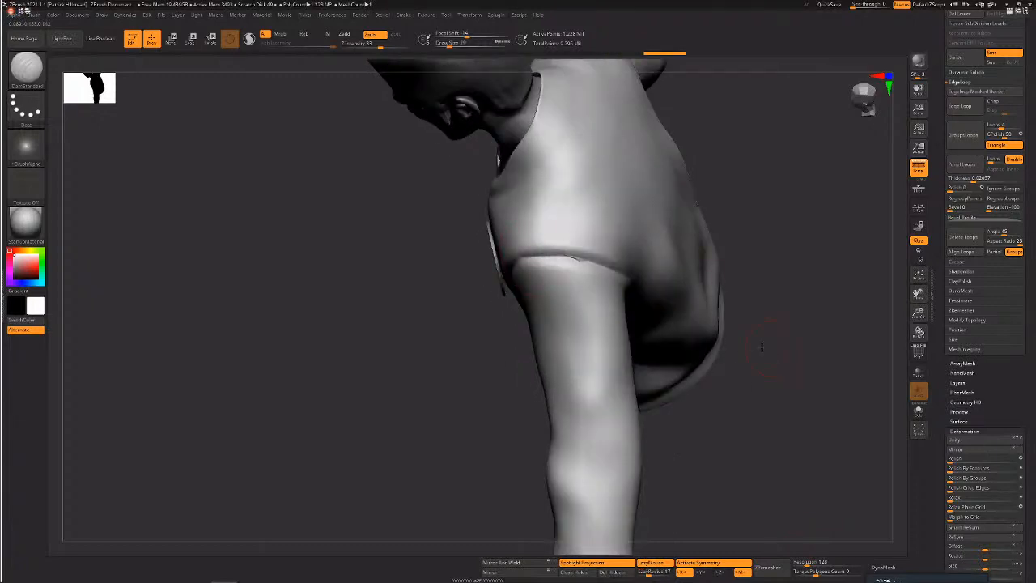
drag(763, 348, 558, 263)
key(ctrl+z)
mouse_move(495, 270)
mouse_down()
mouse_move(581, 259)
mouse_move(646, 300)
mouse_up()
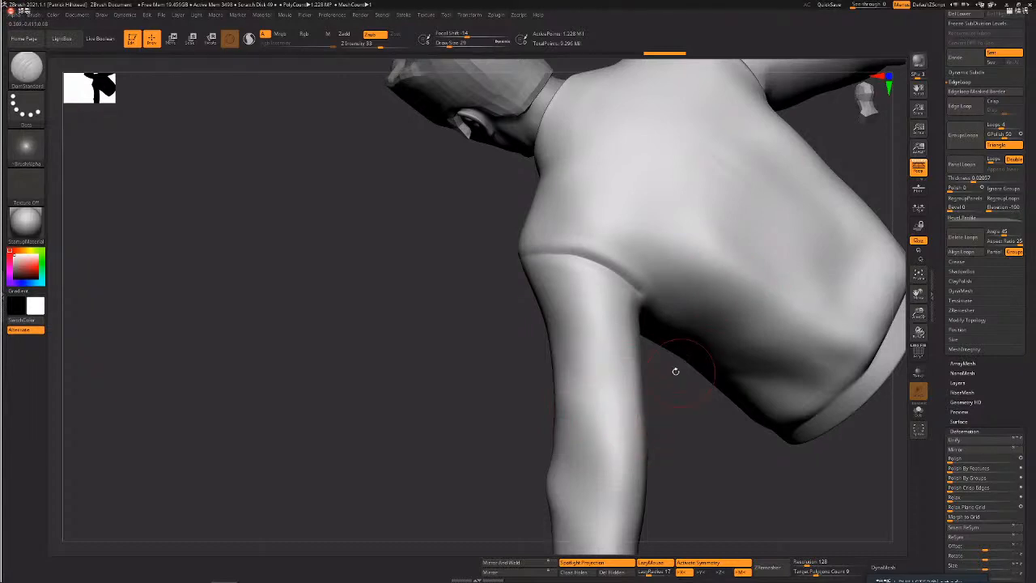
- Extend the armhole seam down the back of the shoulder toward the armpit and smooth the underarm area
mouse_move(694, 423)
mouse_down()
mouse_move(518, 226)
mouse_move(586, 295)
mouse_up()
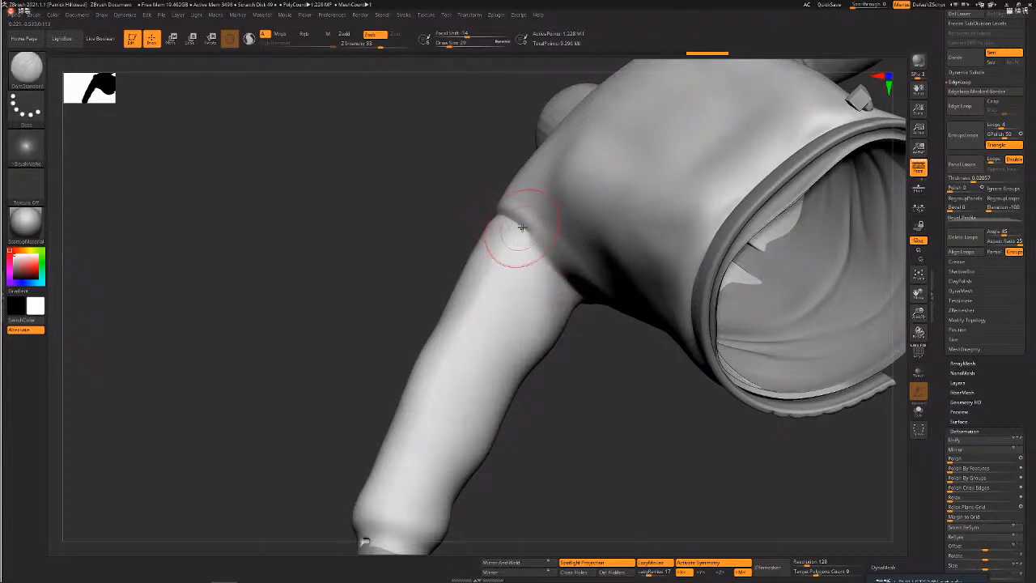
drag(522, 228, 585, 292)
drag(612, 348, 511, 243)
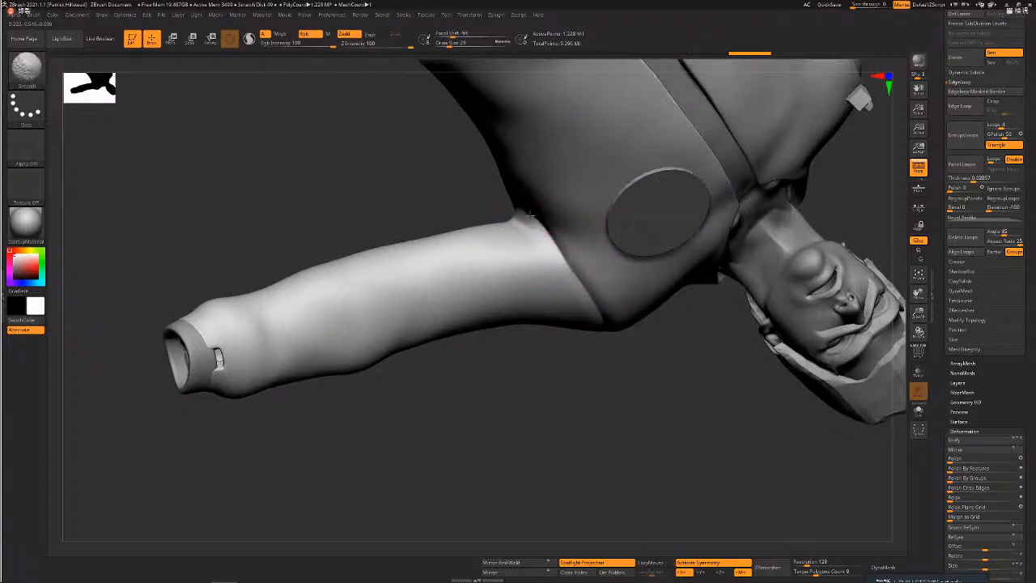
- Deepen the armhole seam with further DamStandard strokes over the shoulder and along its back
drag(677, 416, 582, 279)
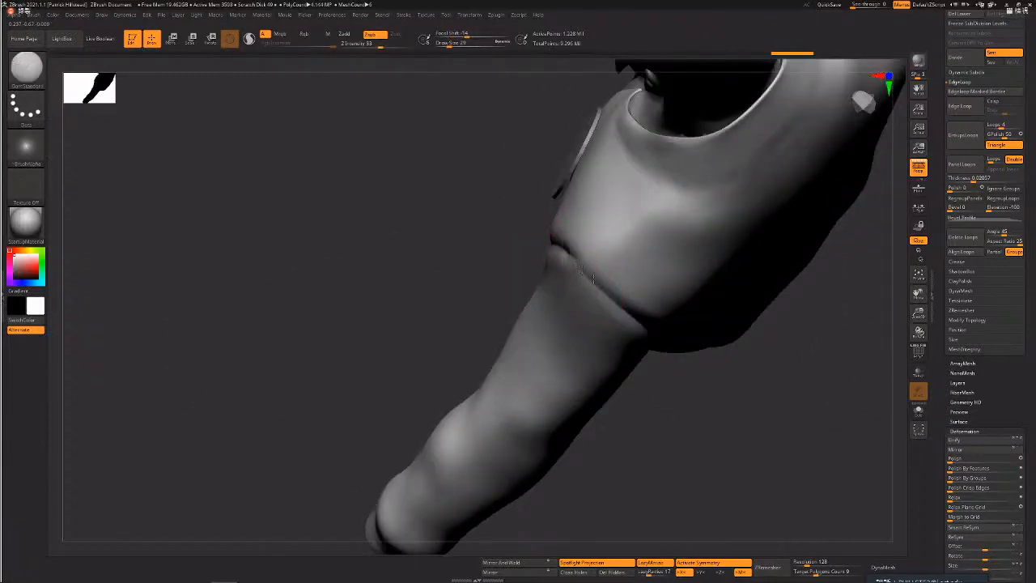
drag(556, 241, 650, 332)
drag(688, 376, 619, 312)
drag(565, 243, 586, 267)
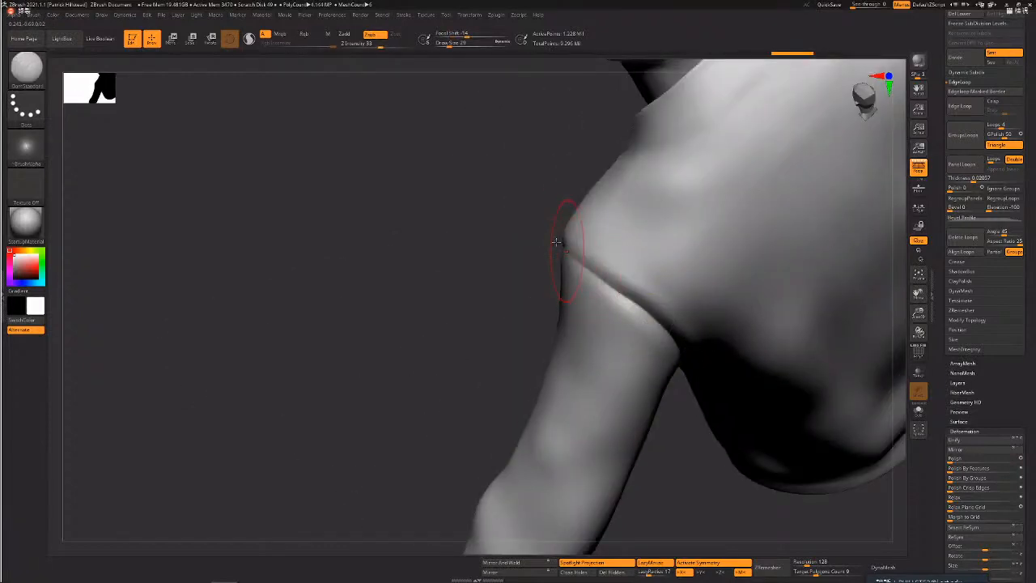
mouse_move(566, 232)
mouse_down()
mouse_move(630, 301)
mouse_move(597, 267)
mouse_move(691, 315)
mouse_move(625, 293)
mouse_move(645, 294)
mouse_up()
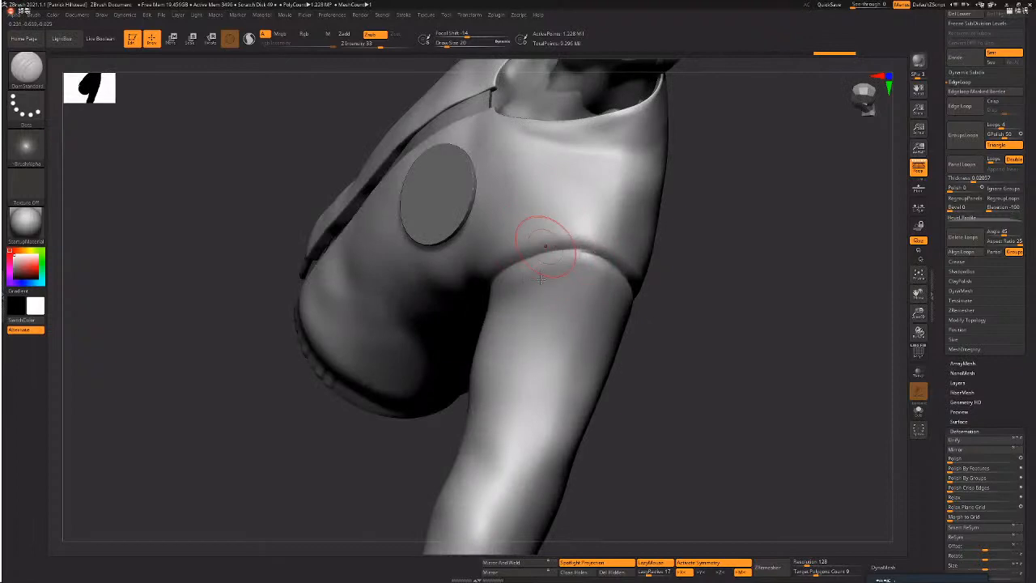
- Undo the last seam strokes and set the DamStandard brush to draw size 17 and Z intensity 18
key(ctrl+z)
key(space)
click(591, 294)
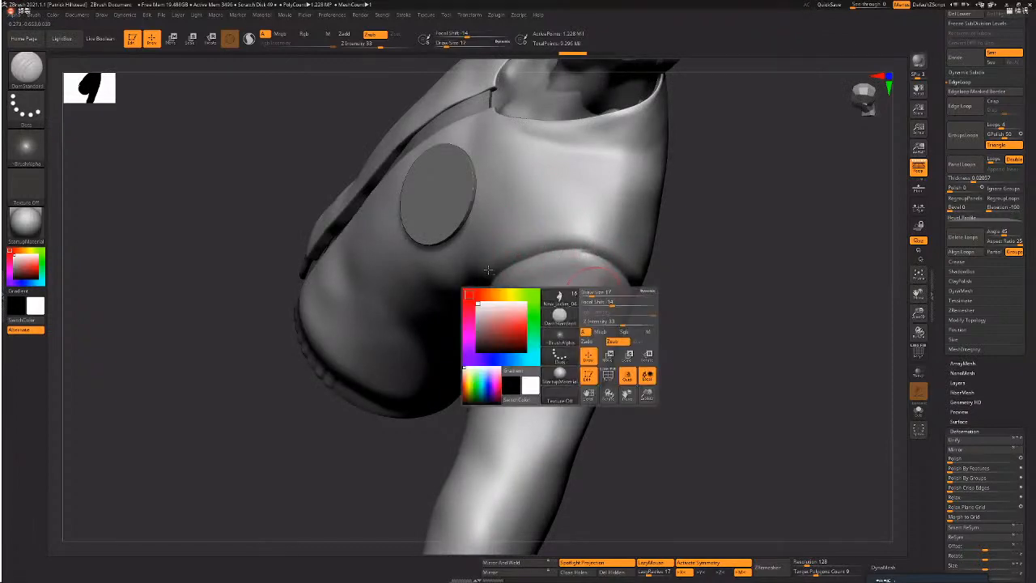
click(612, 324)
mouse_move(486, 270)
mouse_down()
mouse_move(602, 252)
mouse_move(717, 311)
mouse_move(437, 297)
mouse_up()
key(ctrl+z)
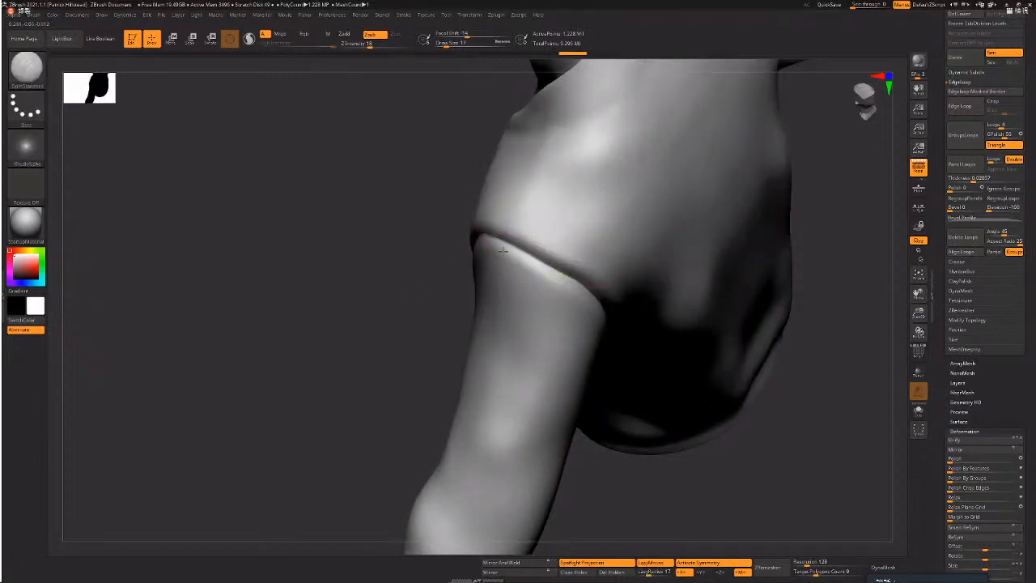
- Carve a finer line along the armhole seam over the shoulder and smooth the sleeve surface beside it
right_drag(503, 251, 592, 228)
mouse_move(516, 243)
mouse_down()
mouse_move(629, 261)
mouse_move(654, 293)
mouse_up()
shift+drag(576, 258, 659, 295)
right_drag(655, 291, 657, 284)
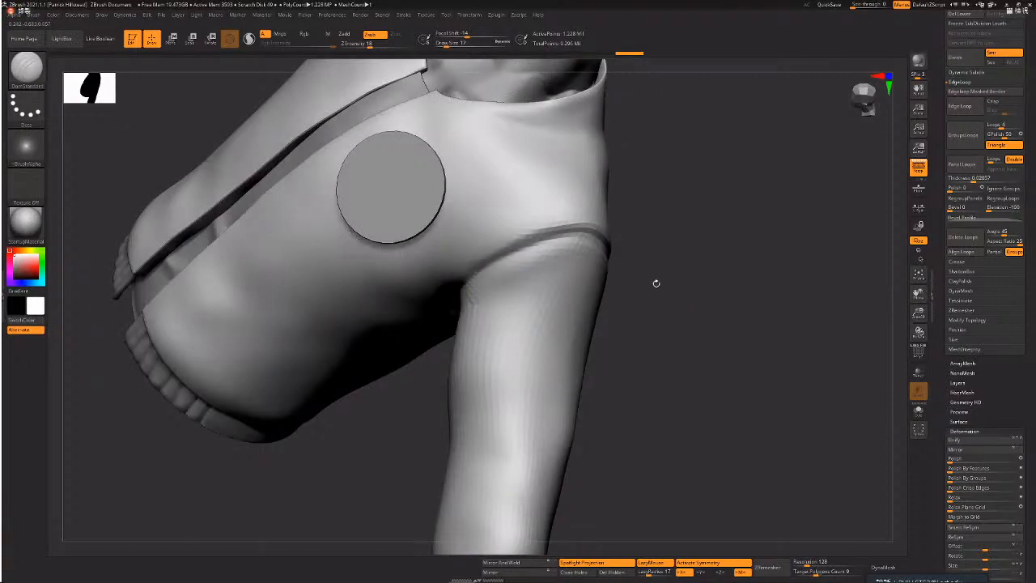
right_drag(522, 297, 572, 301)
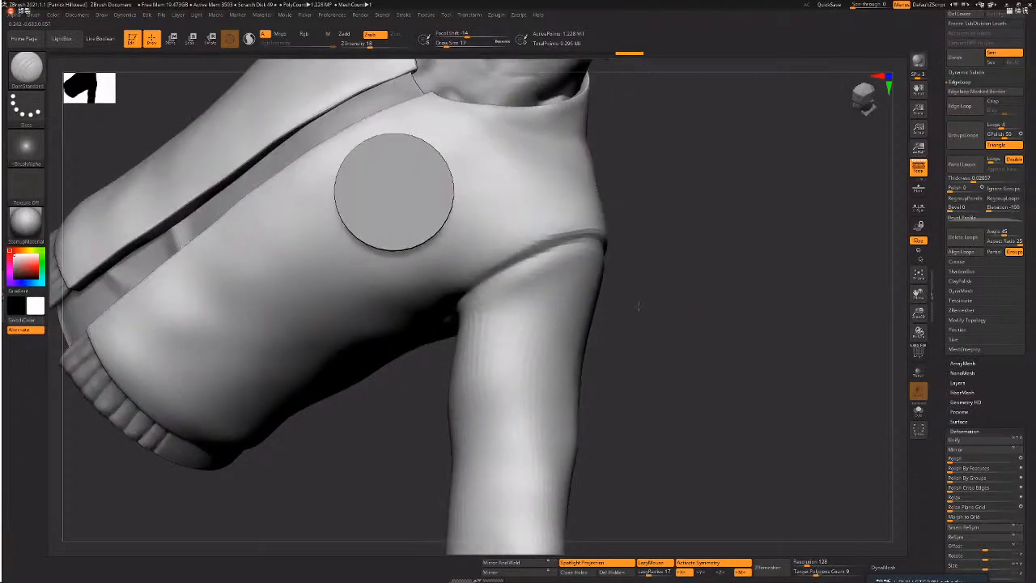
- Tighten the armhole seam with the Pinch brush, working along the top, front and back of the shoulder
right_drag(638, 306, 652, 286)
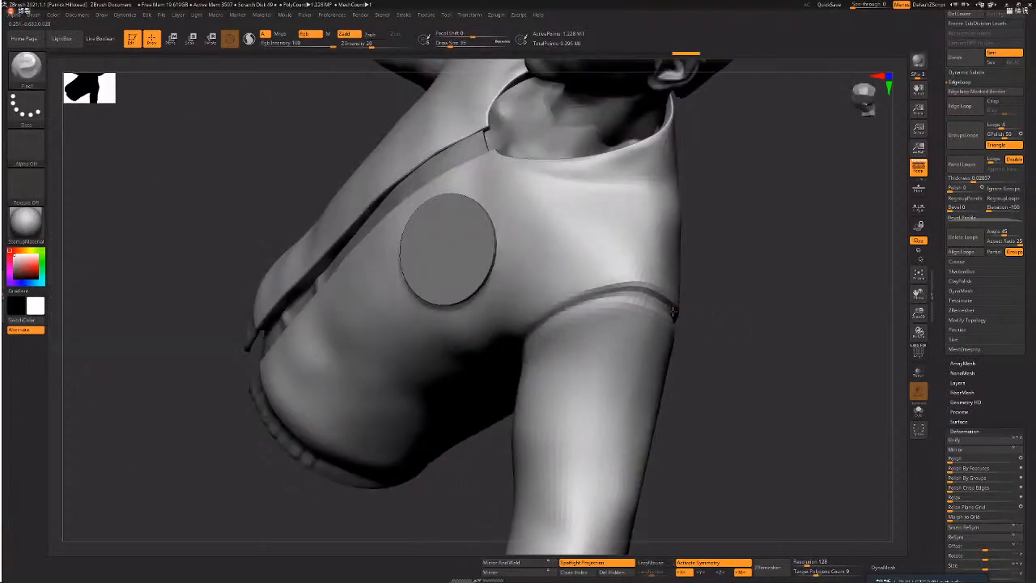
right_drag(673, 311, 733, 355)
drag(572, 305, 633, 301)
right_drag(634, 300, 525, 353)
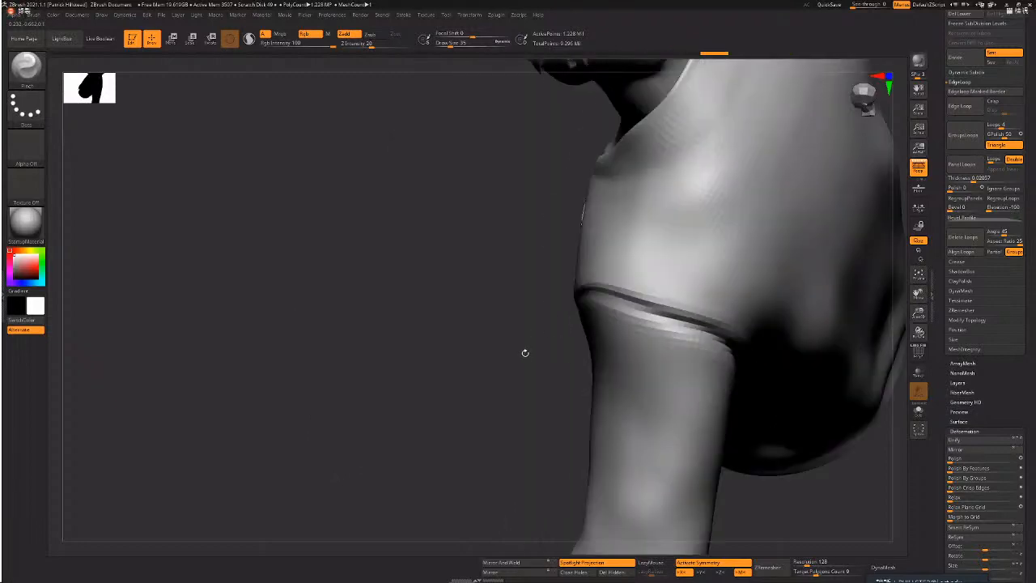
right_drag(664, 326, 797, 334)
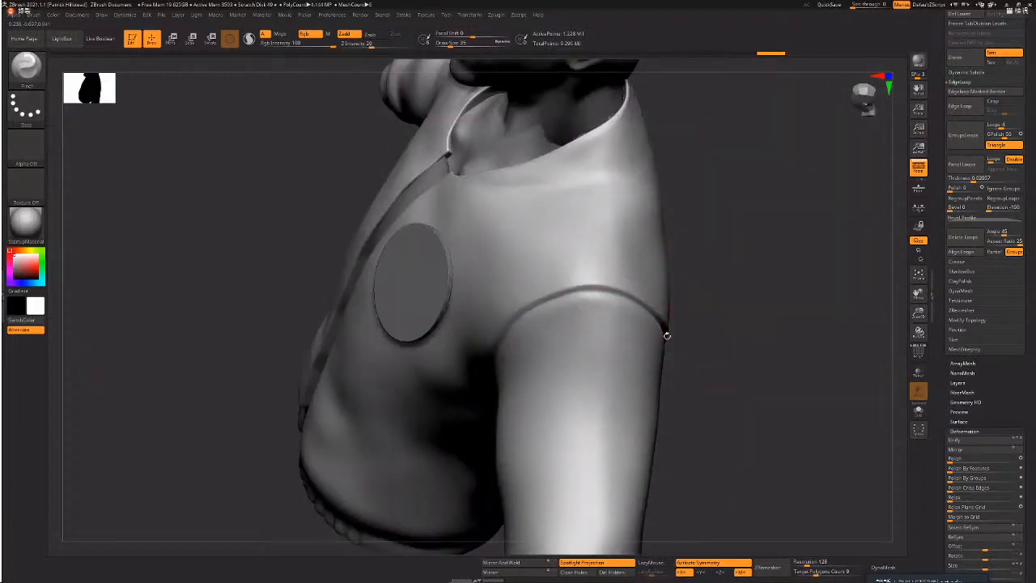
drag(669, 333, 545, 294)
mouse_move(572, 306)
right_down()
mouse_move(629, 363)
mouse_move(622, 306)
mouse_move(659, 308)
mouse_move(625, 289)
right_up()
- Switch back to DamStandard, reduce the draw size to 18 and carve the front of the armhole seam down toward the armpit
mouse_move(486, 246)
right_down()
mouse_move(583, 262)
mouse_move(567, 271)
mouse_move(559, 263)
right_up()
key(b)
key(d)
key(s)
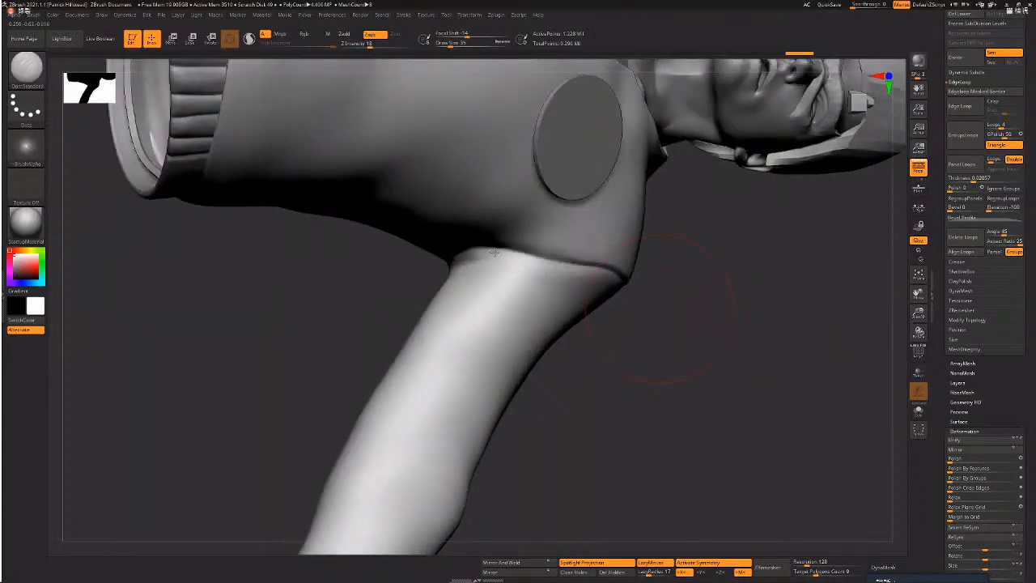
key(bracketleft)
drag(617, 283, 479, 245)
mouse_move(481, 251)
right_down()
mouse_move(565, 257)
mouse_move(600, 272)
right_up()
drag(604, 274, 471, 242)
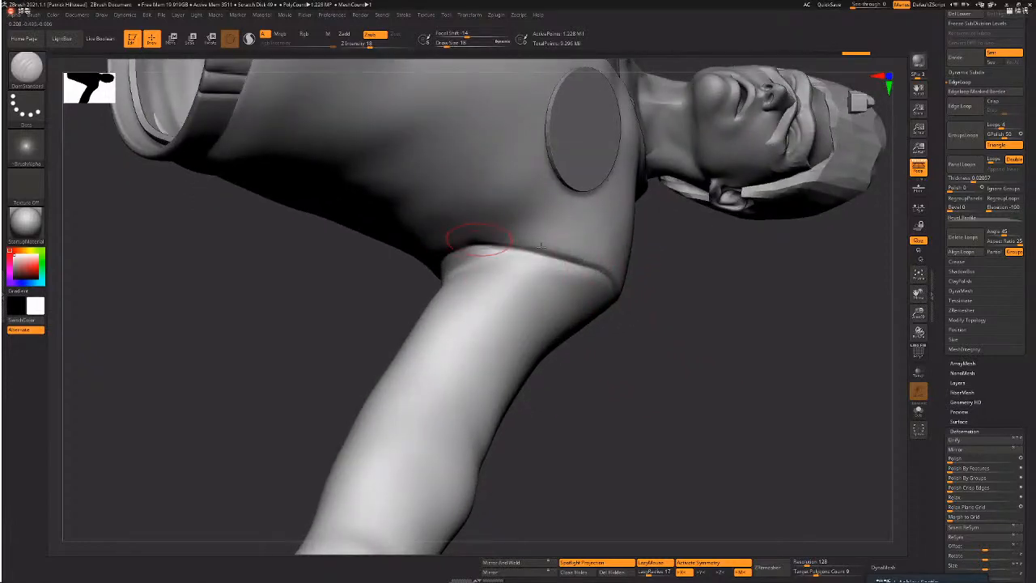
drag(611, 280, 504, 250)
- Carve the armhole seam around the underside and back of the sleeve with DamStandard
mouse_move(656, 336)
mouse_down()
mouse_move(705, 320)
mouse_move(717, 296)
mouse_up()
drag(423, 376, 462, 289)
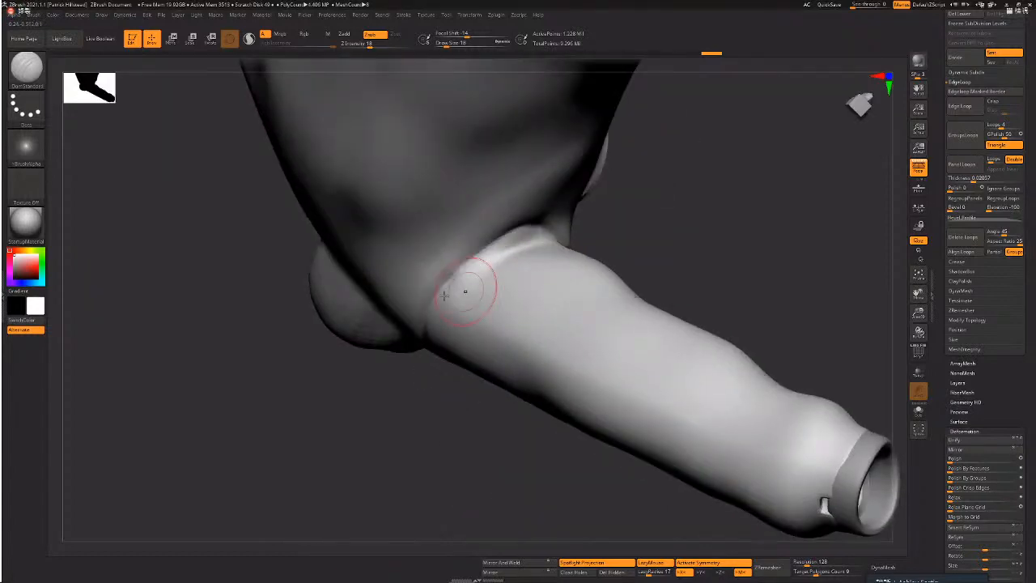
drag(434, 390, 395, 373)
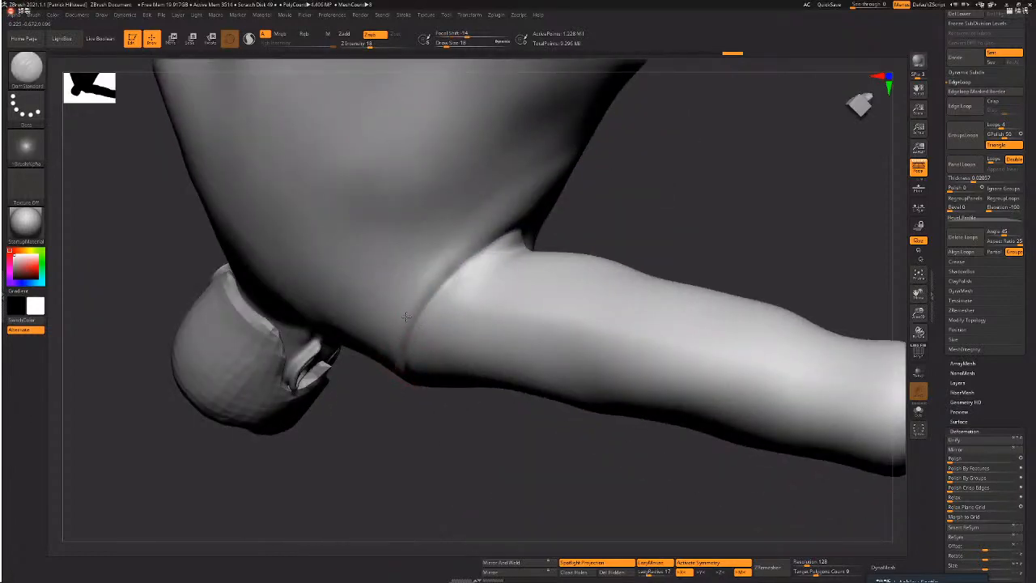
- Carve the seam where the jacket sleeve meets the shoulder and underarm with the DamStandard brush, smoothing its edges
drag(470, 245, 513, 234)
mouse_move(435, 378)
mouse_down()
mouse_move(397, 340)
mouse_move(389, 312)
mouse_move(411, 322)
mouse_up()
mouse_move(433, 483)
mouse_down()
mouse_move(389, 435)
mouse_move(395, 335)
mouse_move(444, 272)
mouse_move(387, 392)
mouse_move(386, 437)
mouse_move(395, 356)
mouse_up()
shift+drag(402, 321, 390, 364)
drag(425, 454, 428, 490)
shift+drag(410, 333, 437, 275)
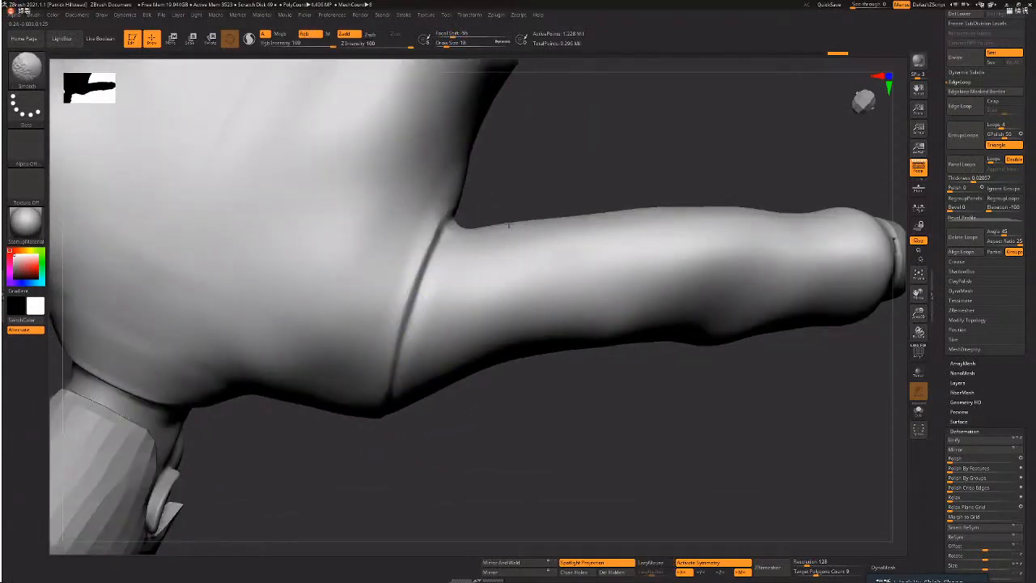
mouse_move(513, 208)
mouse_down()
mouse_move(478, 293)
mouse_move(449, 302)
mouse_move(562, 212)
mouse_up()
mouse_move(589, 244)
mouse_down()
mouse_move(497, 257)
mouse_move(558, 255)
mouse_up()
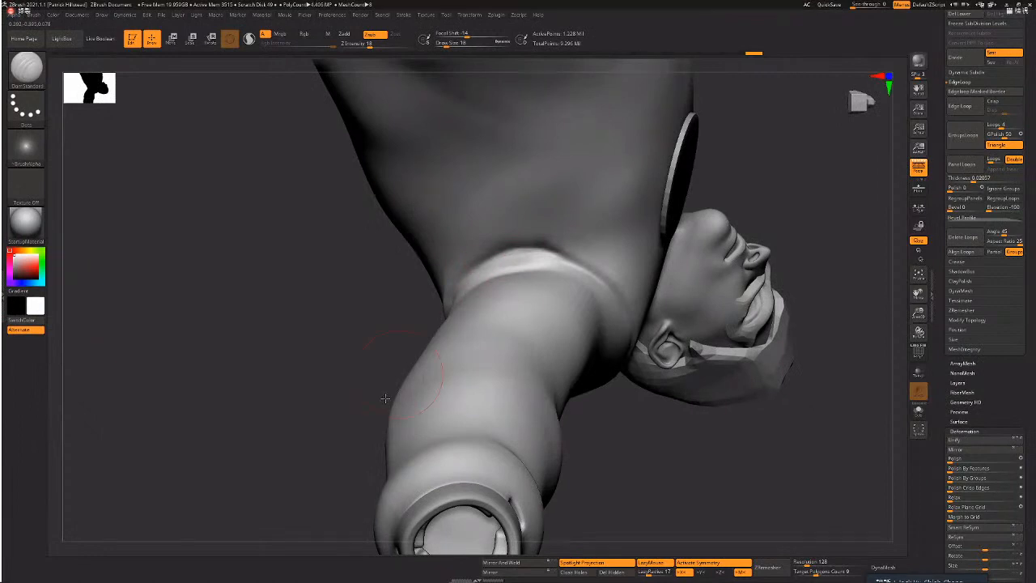
drag(386, 397, 511, 268)
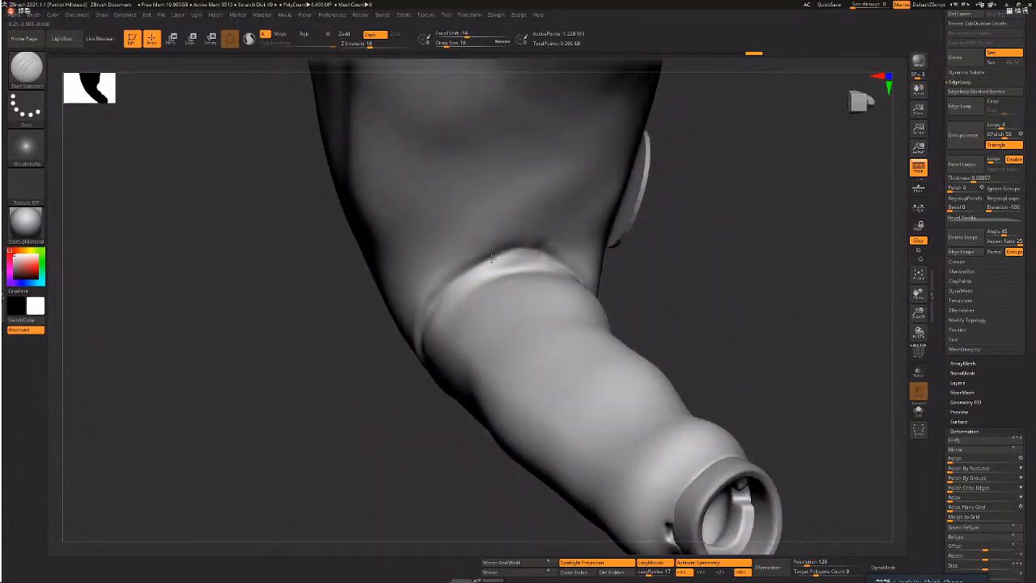
key(shift)
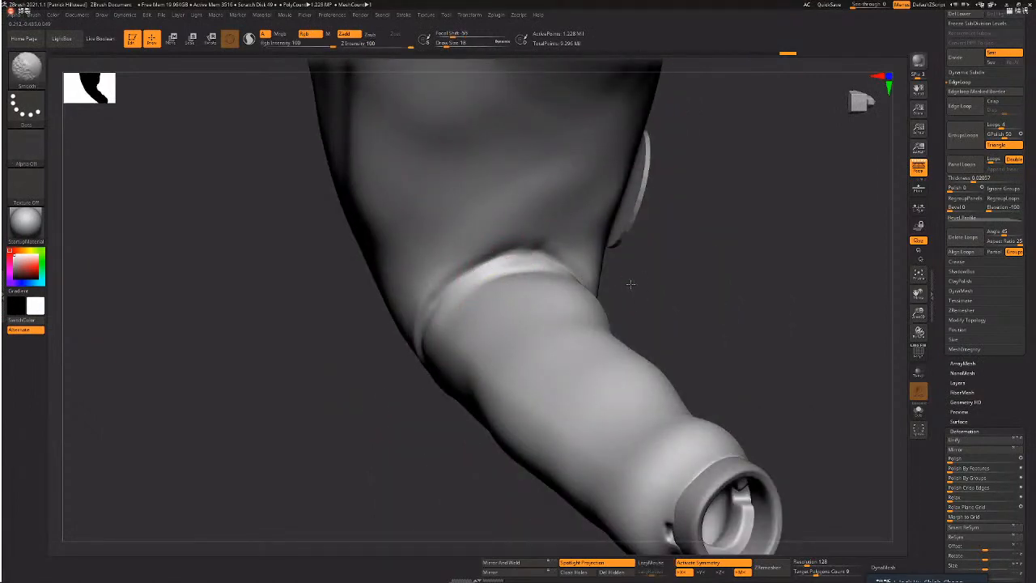
shift+drag(631, 284, 633, 284)
drag(404, 365, 492, 268)
- Tighten the sleeve seam around the shoulder and underarm with the Pinch brush
key(b)
key(p)
key(i)
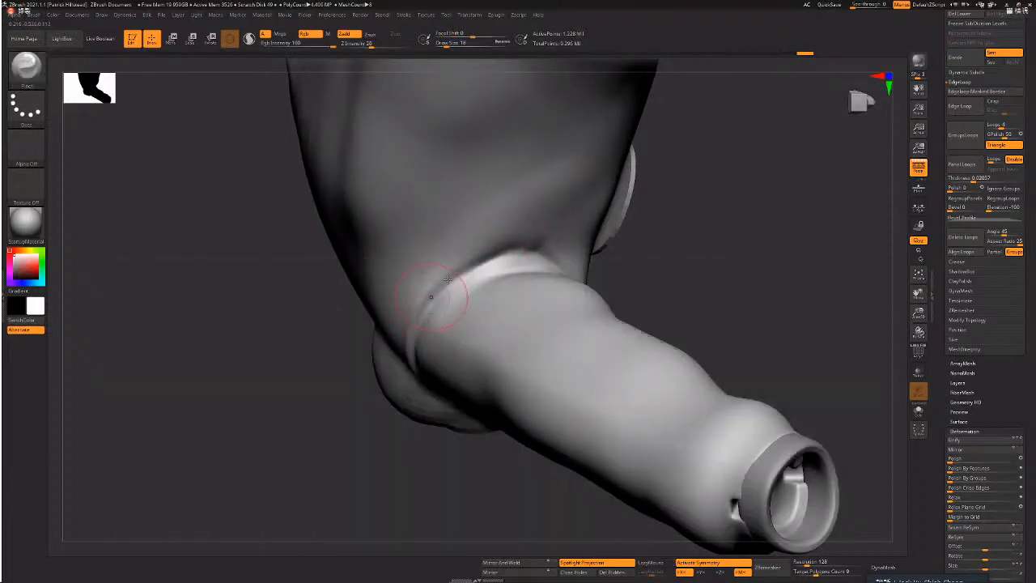
drag(422, 308, 550, 272)
right_drag(543, 264, 456, 275)
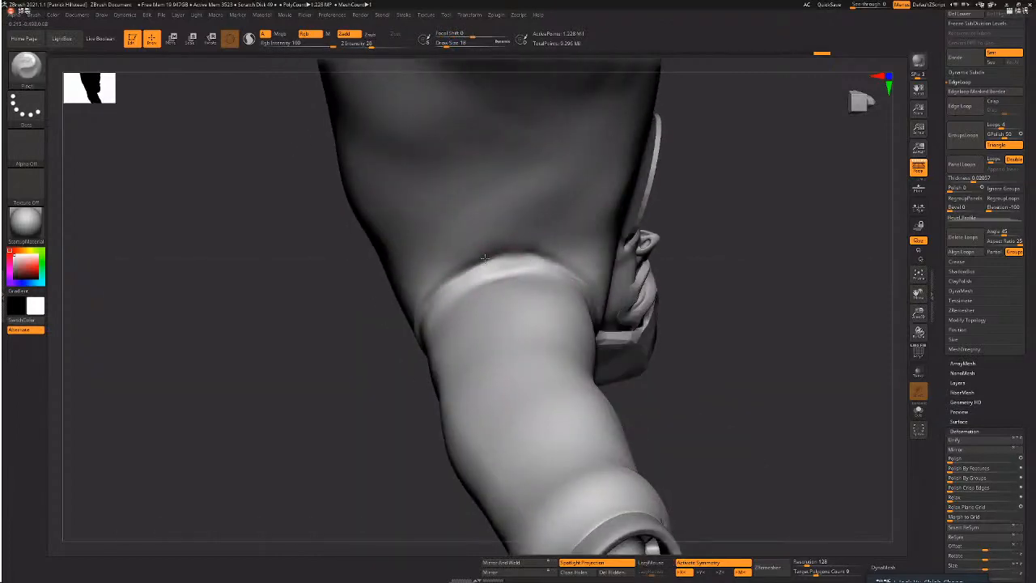
drag(485, 258, 524, 253)
drag(693, 351, 465, 234)
drag(522, 265, 584, 313)
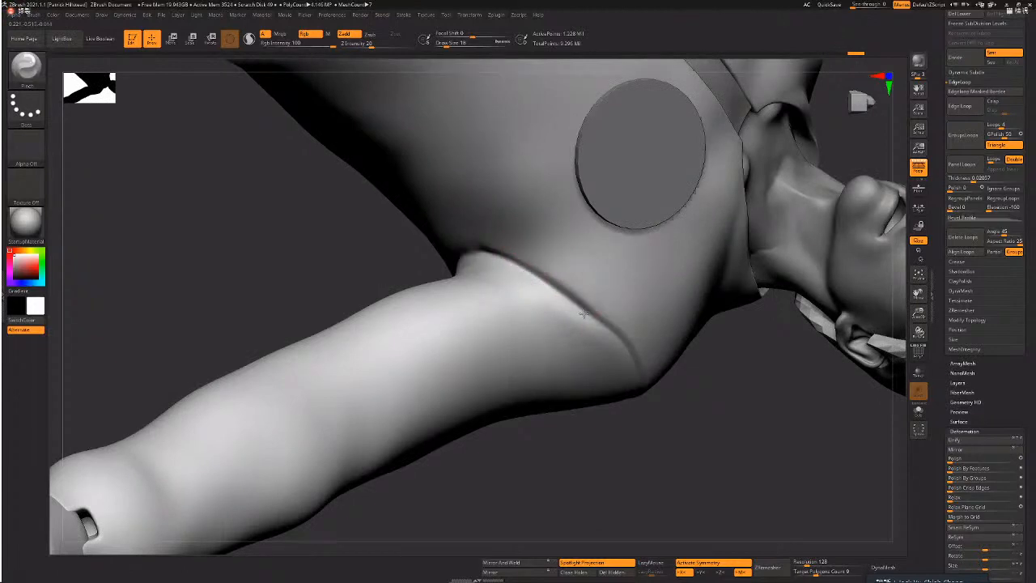
mouse_move(702, 467)
alt+mouse_down()
mouse_move(634, 433)
mouse_move(680, 458)
alt+mouse_up()
mouse_move(669, 383)
mouse_down()
mouse_move(708, 203)
mouse_move(737, 250)
mouse_move(723, 201)
mouse_move(653, 216)
mouse_move(655, 224)
mouse_move(623, 166)
mouse_up()
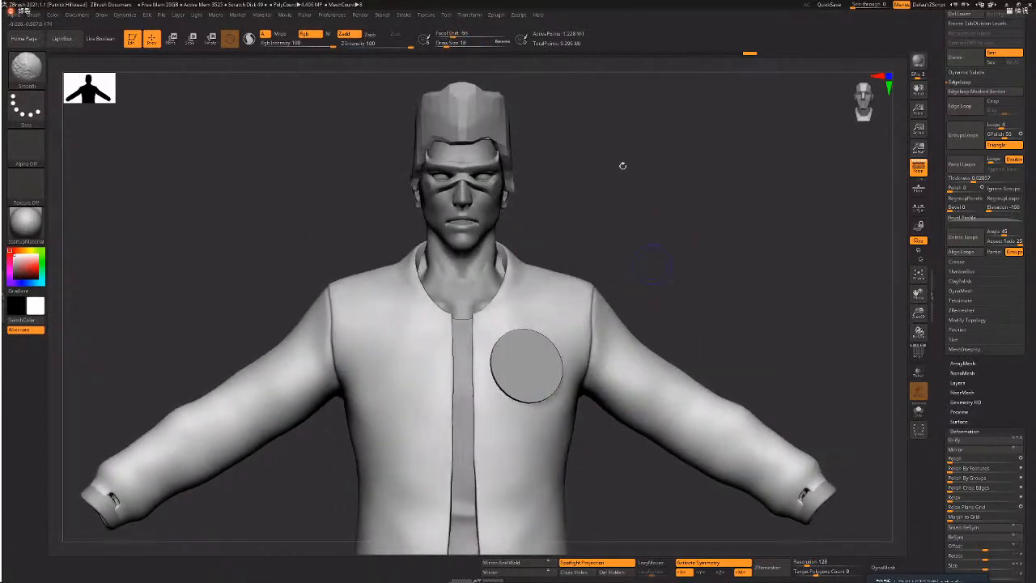
- Switch to the DamStandard brush and set its LazyMouse radius to 115
click(419, 19)
mouse_move(404, 18)
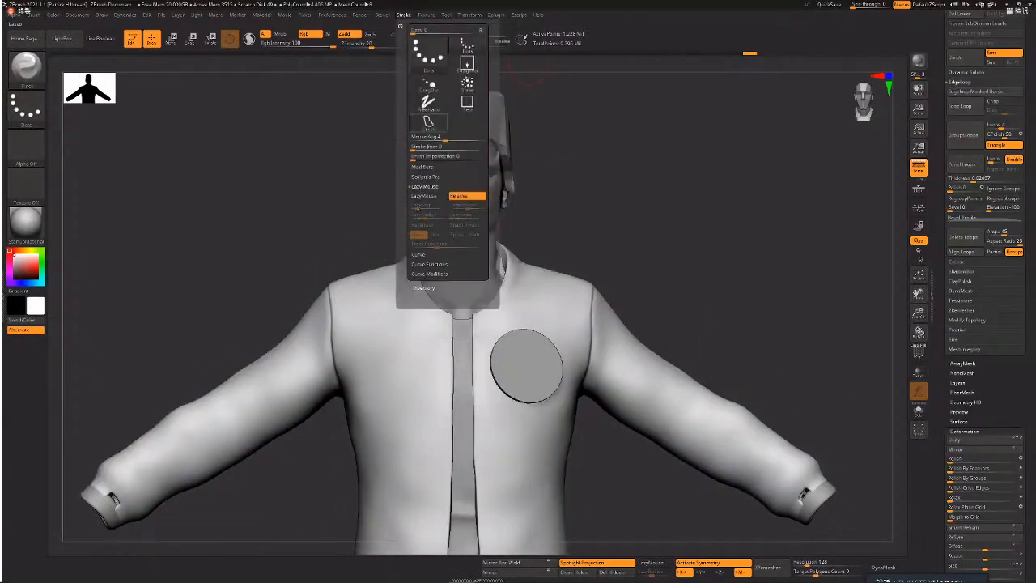
click(430, 199)
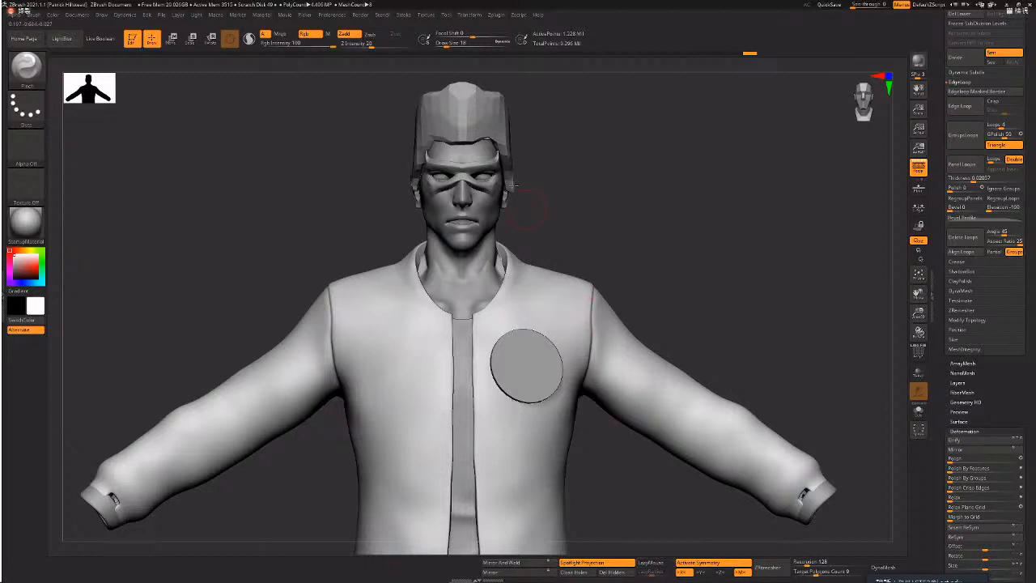
key(b)
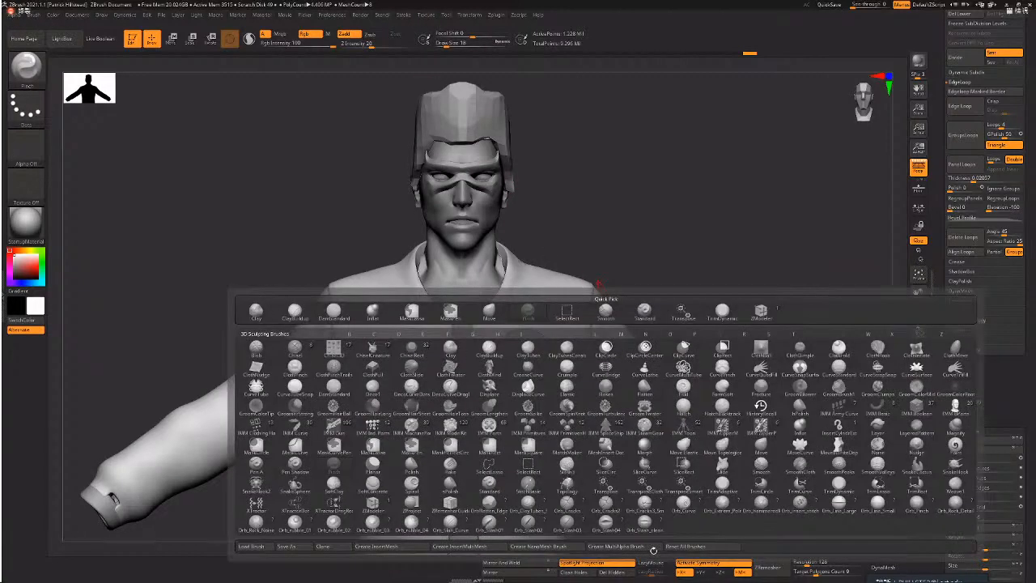
key(d)
key(s)
click(403, 14)
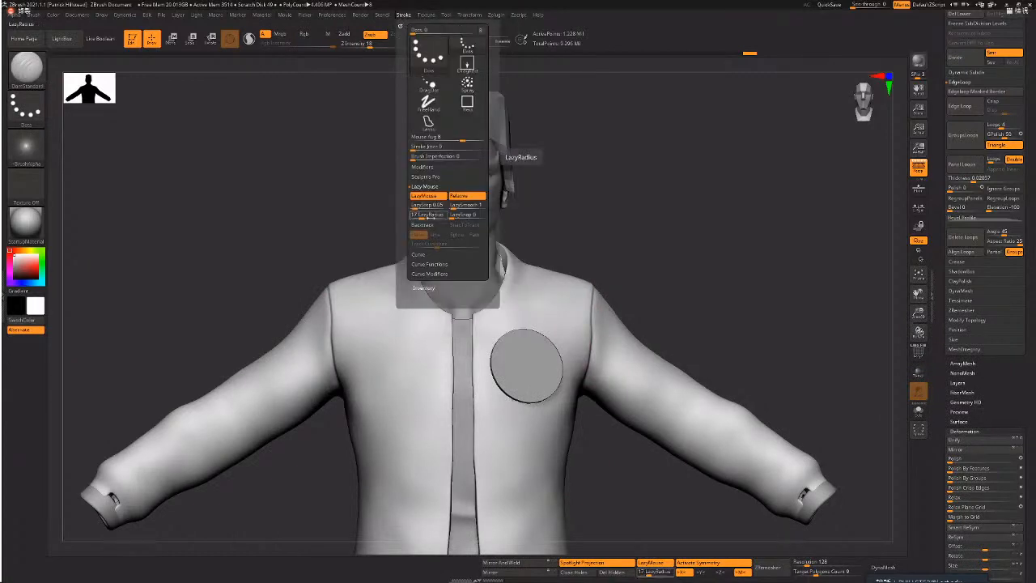
click(429, 216)
text(115)
key(Return)
- Try long vertical DamStandard strokes down the jacket's front panels with different lazy radii, undoing them
mouse_move(505, 322)
mouse_down()
mouse_move(539, 294)
mouse_move(586, 285)
mouse_move(587, 340)
mouse_move(542, 453)
mouse_move(541, 521)
mouse_up()
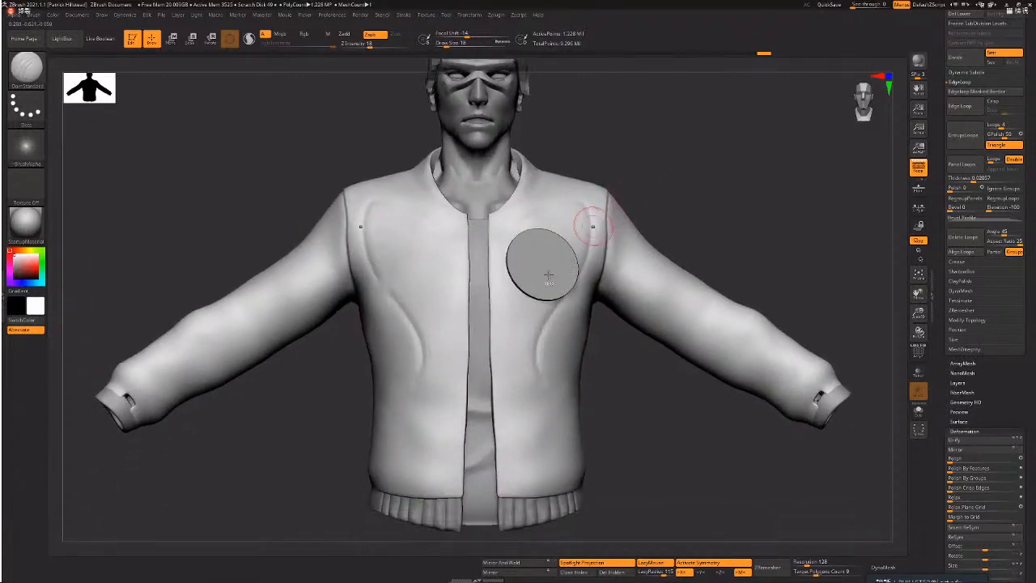
drag(550, 299, 558, 372)
drag(405, 220, 425, 372)
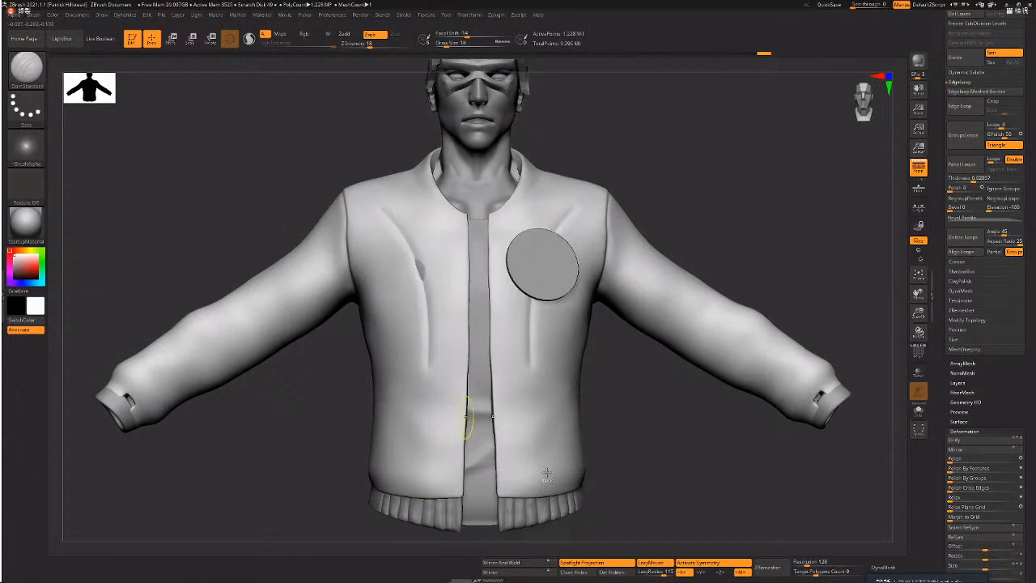
key(ctrl+z)
drag(651, 573, 648, 573)
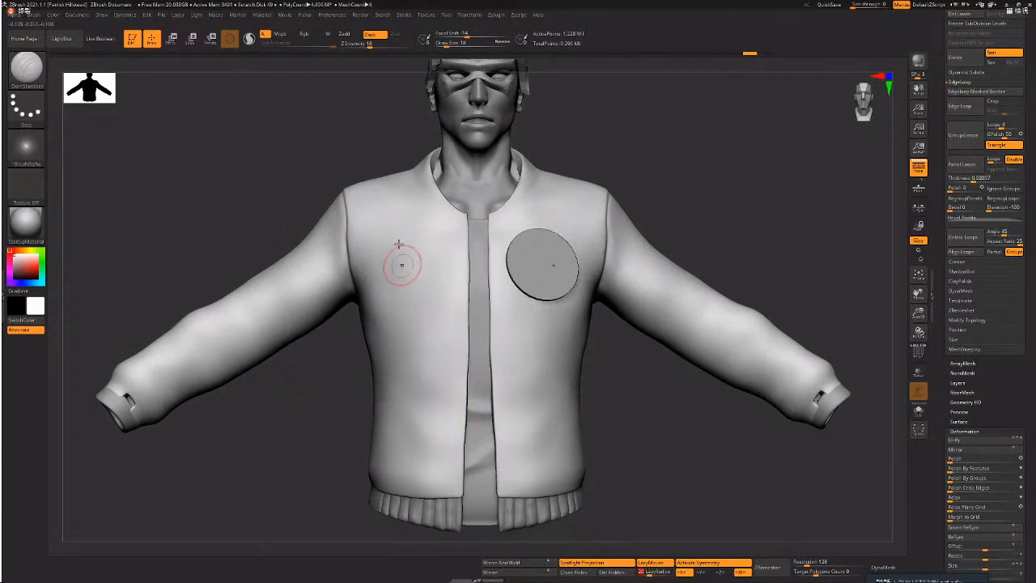
mouse_move(388, 222)
mouse_down()
mouse_move(426, 310)
mouse_move(410, 392)
mouse_up()
key(ctrl+z)
drag(639, 437, 613, 488)
- Set the DamStandard brush's lazy radius to 29
drag(648, 573, 660, 573)
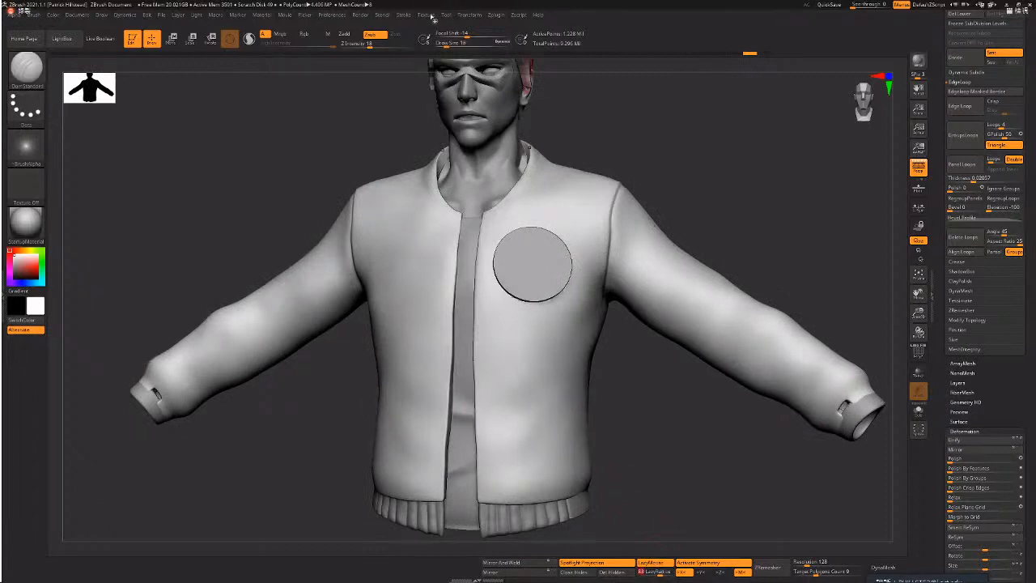
click(409, 16)
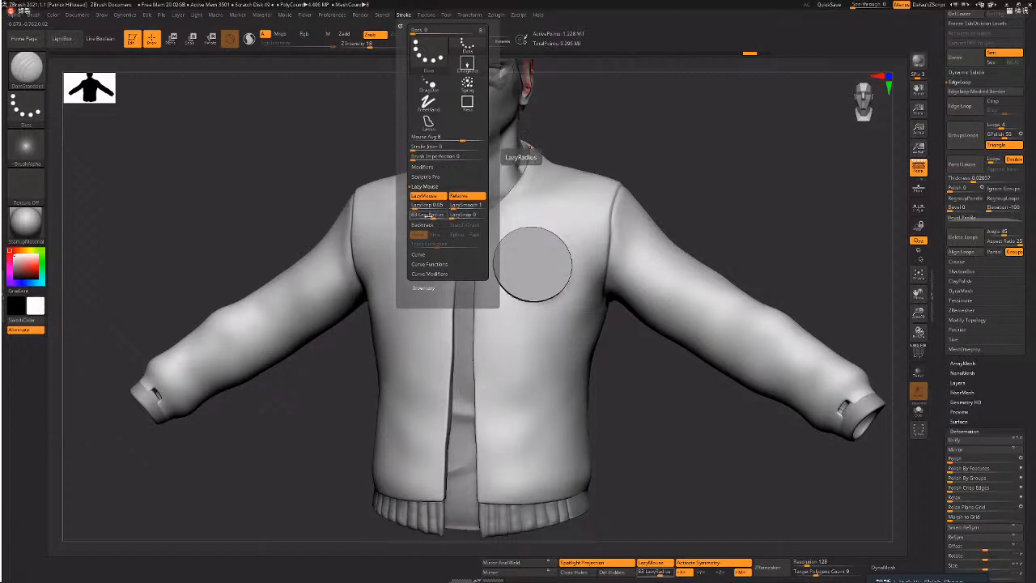
drag(433, 215, 414, 215)
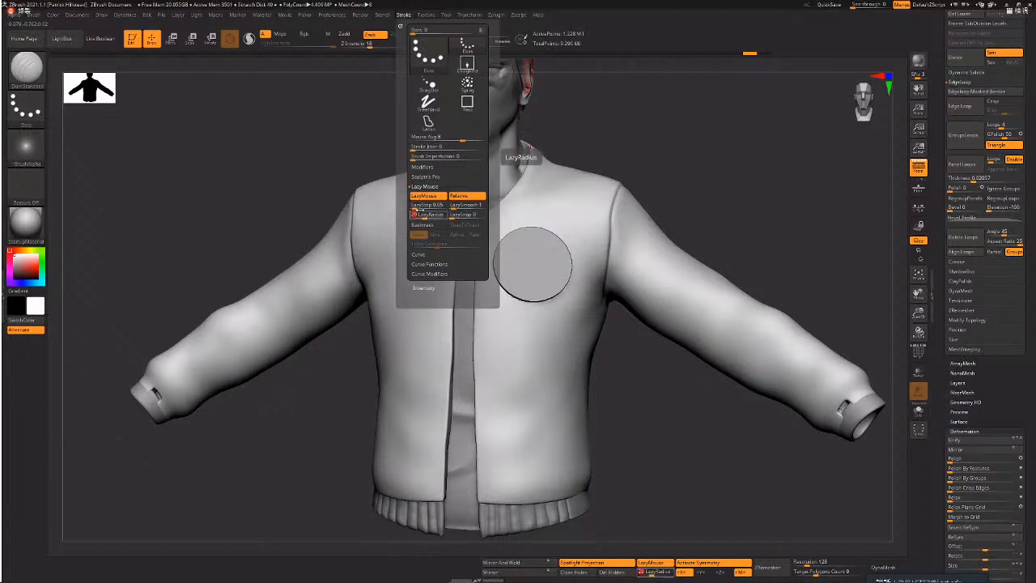
key(ctrl)
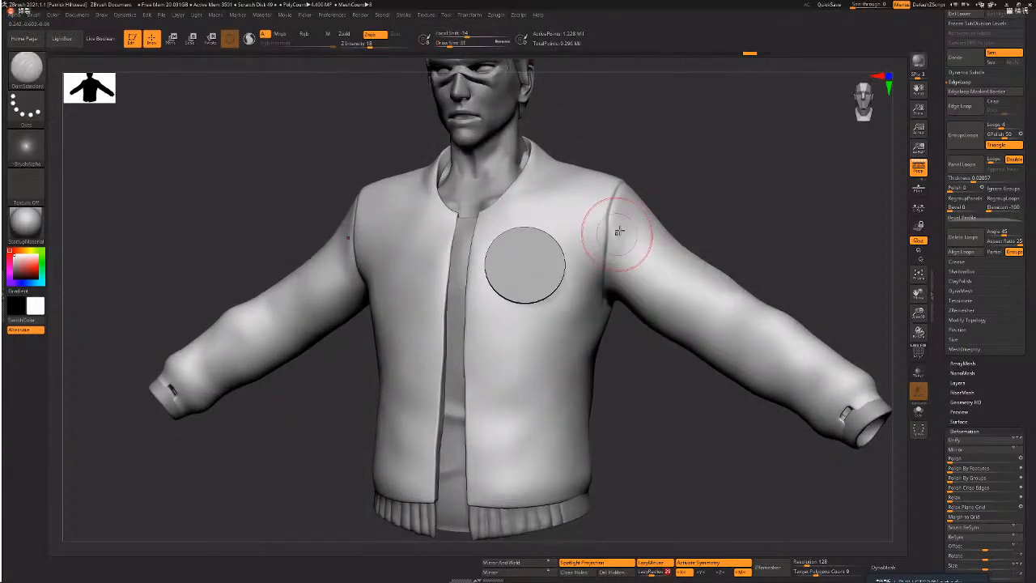
key(b)
key(m)
key(v)
key(space)
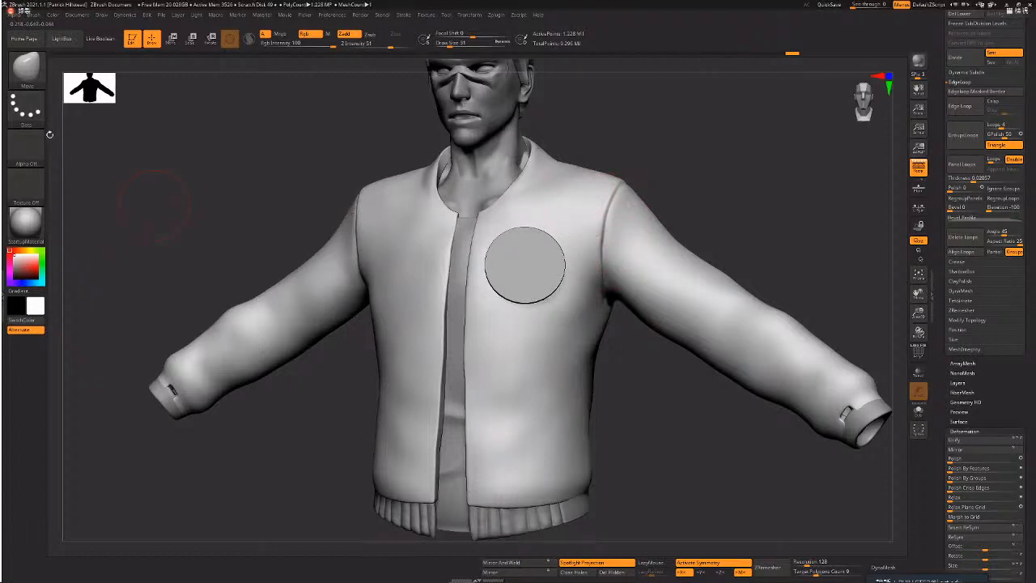
- Try a vertical stroke on the jacket front using the Standard brush with a soft round alpha, and undo it
key(b)
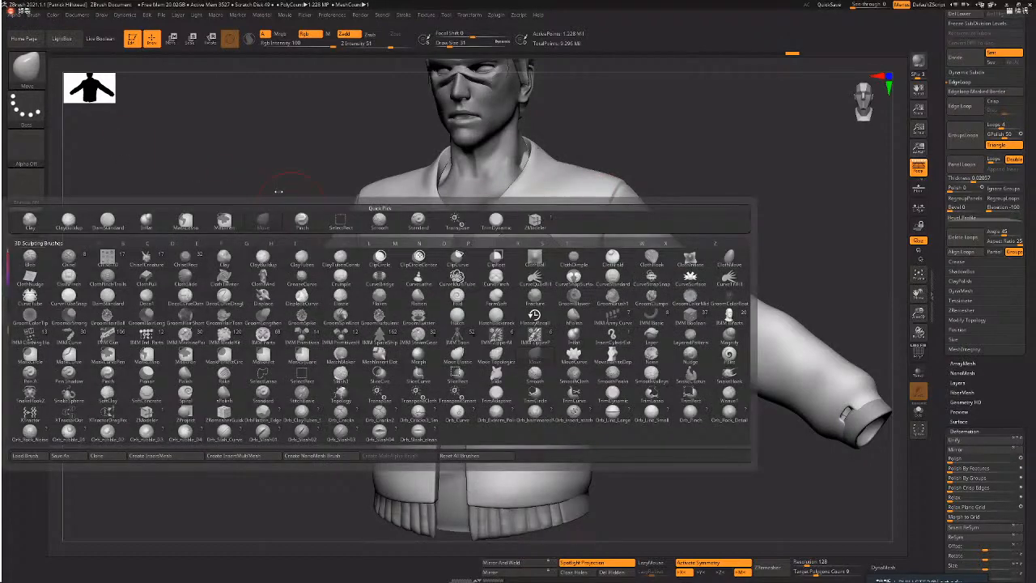
key(s)
key(t)
key(space)
click(26, 150)
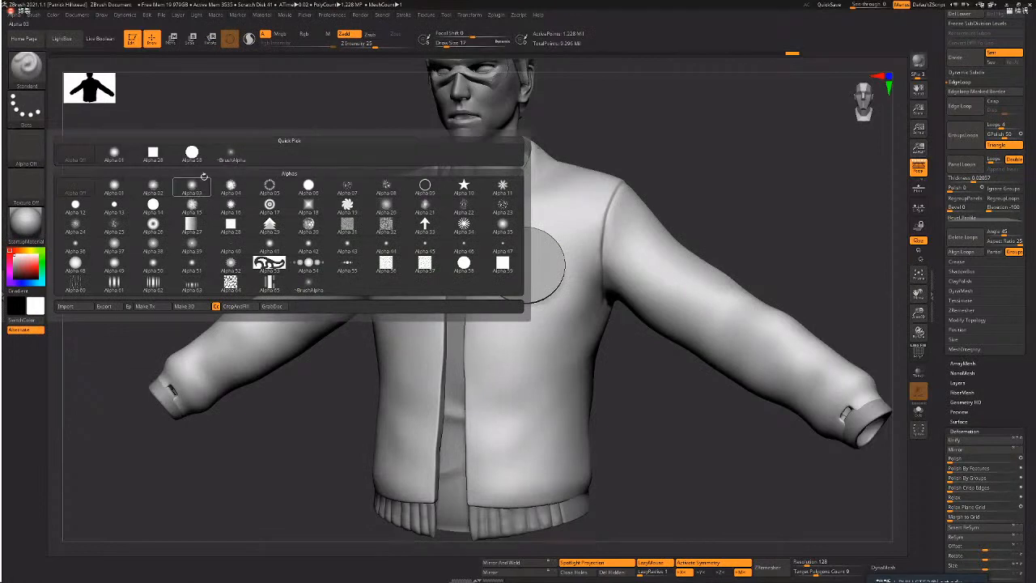
click(192, 187)
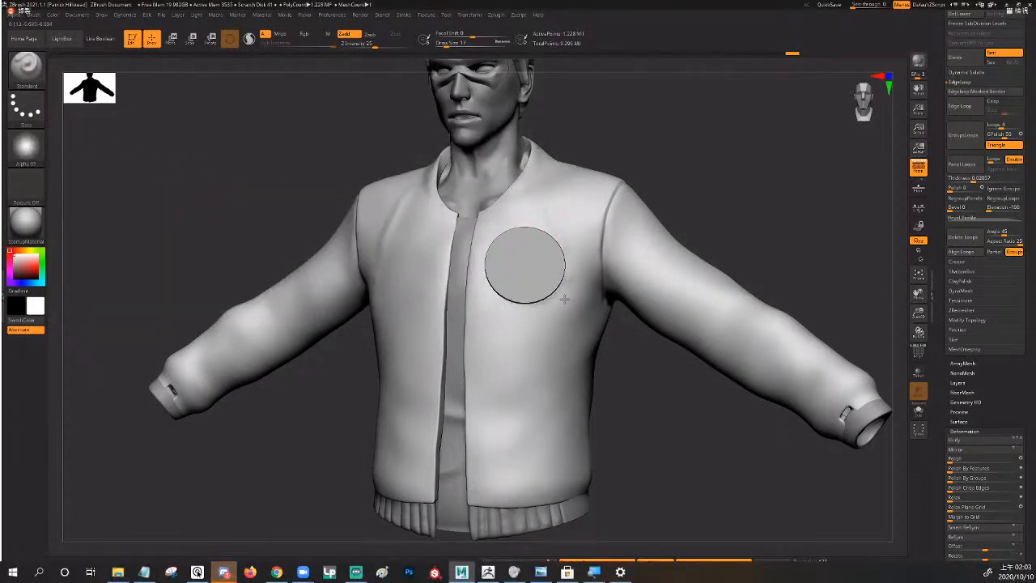
scroll(701, 230, up, 2)
alt+drag(702, 230, 721, 248)
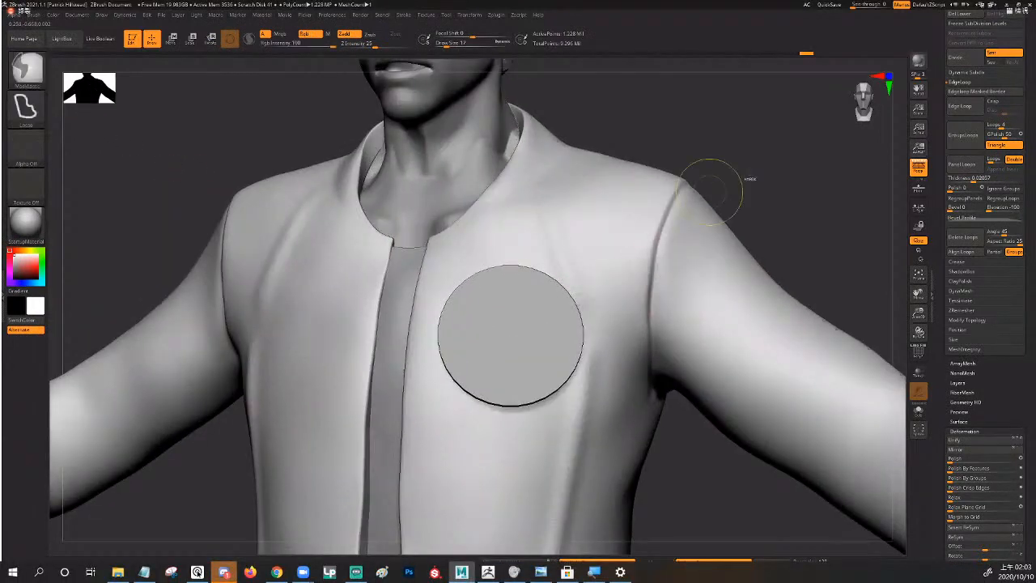
key(ctrl+z)
alt+drag(745, 162, 707, 122)
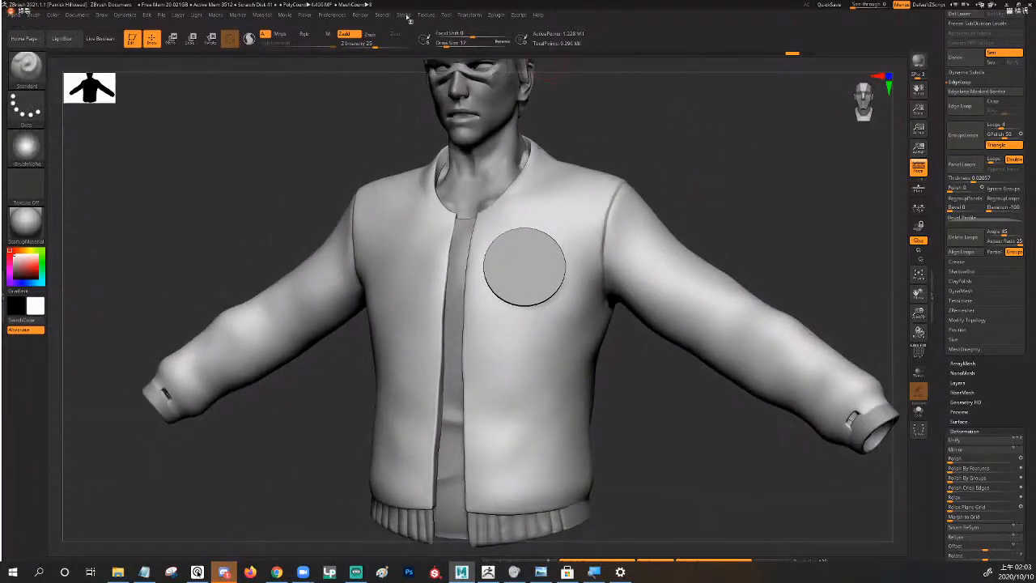
- Raise the Standard brush's LazyStep and test a stroke down the jacket's front panel, undoing it
click(403, 14)
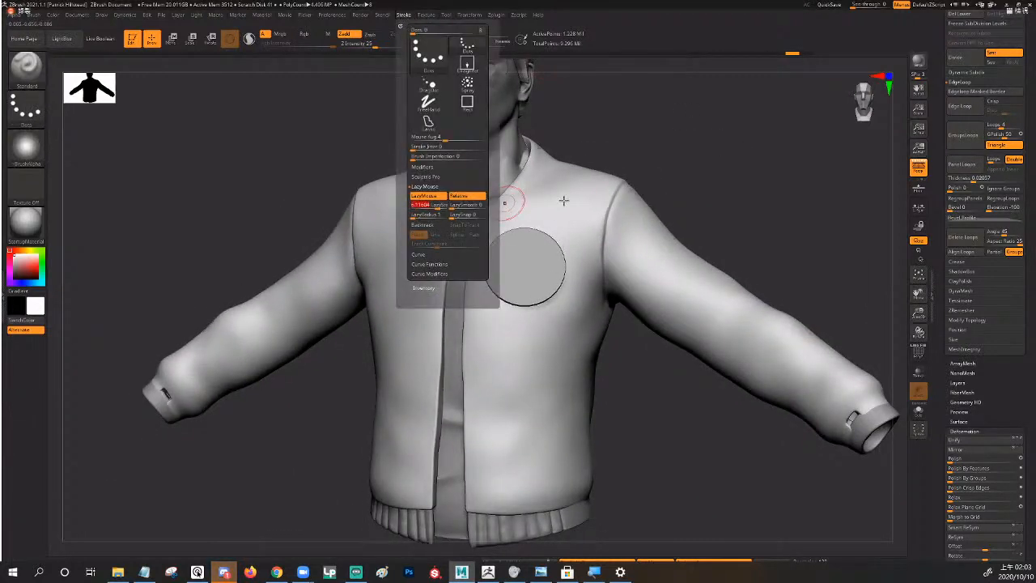
mouse_move(563, 189)
mouse_down()
mouse_move(581, 231)
mouse_move(575, 304)
mouse_move(521, 475)
mouse_up()
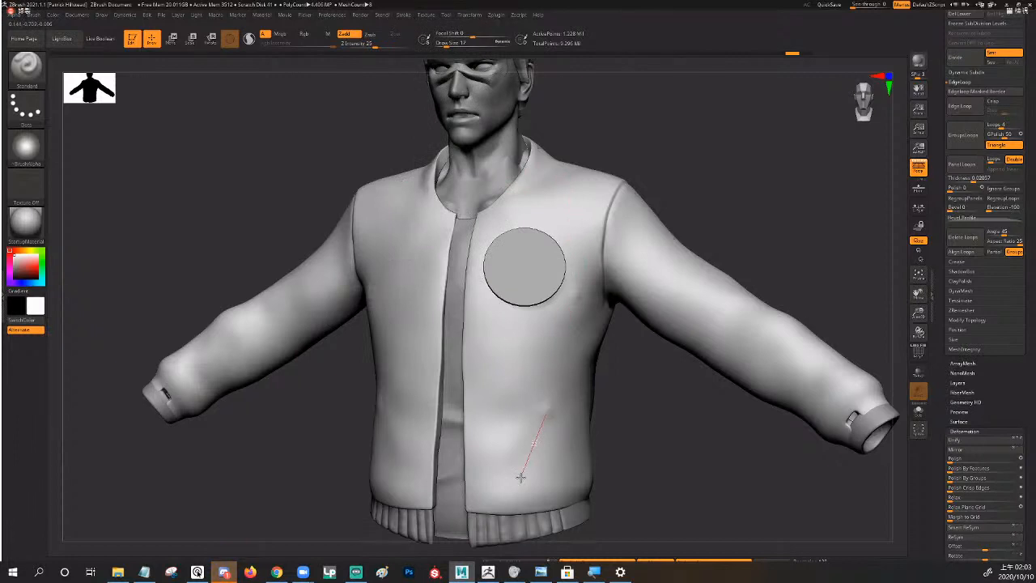
click(403, 15)
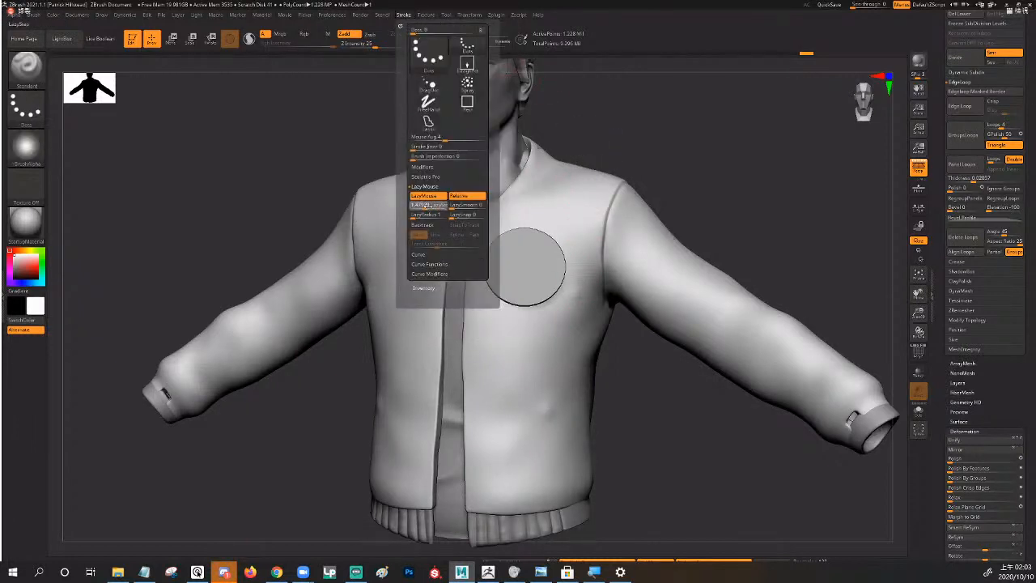
drag(427, 205, 432, 205)
drag(650, 136, 611, 147)
key(ctrl+z)
- Test a spaced-out Standard stroke from the jacket's shoulder to its hem and check it from the side
mouse_move(564, 192)
mouse_down()
mouse_move(561, 303)
mouse_move(537, 400)
mouse_move(542, 502)
mouse_up()
drag(629, 472, 609, 398)
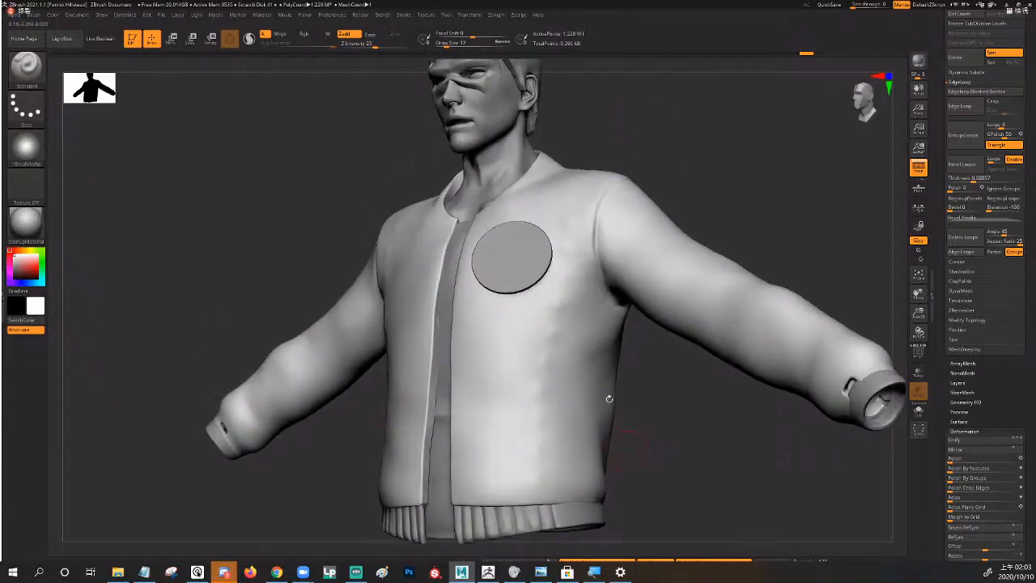
mouse_move(654, 439)
mouse_down()
mouse_move(572, 431)
mouse_move(518, 348)
mouse_up()
click(410, 16)
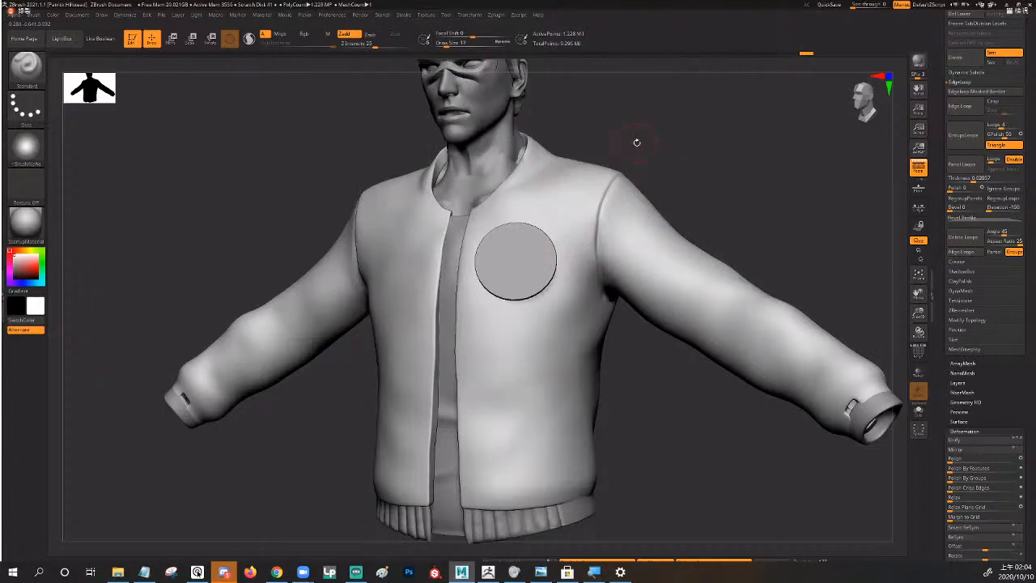
mouse_move(636, 143)
mouse_down()
mouse_move(658, 157)
mouse_move(645, 165)
mouse_up()
- Switch back to the DamStandard brush and turn the jacket to a three-quarter view
key(b)
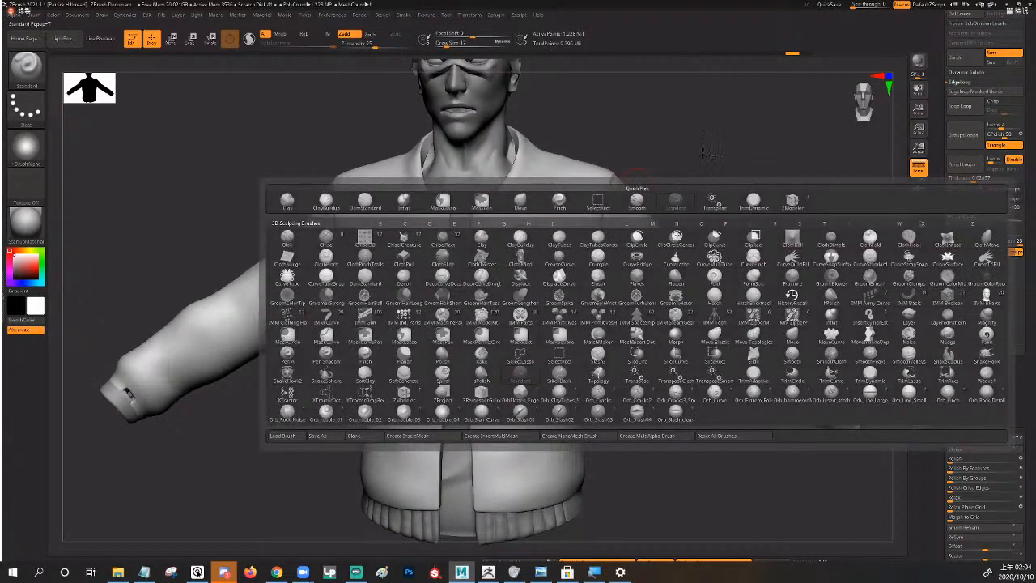
key(d)
key(s)
drag(759, 203, 706, 208)
alt+drag(599, 314, 531, 330)
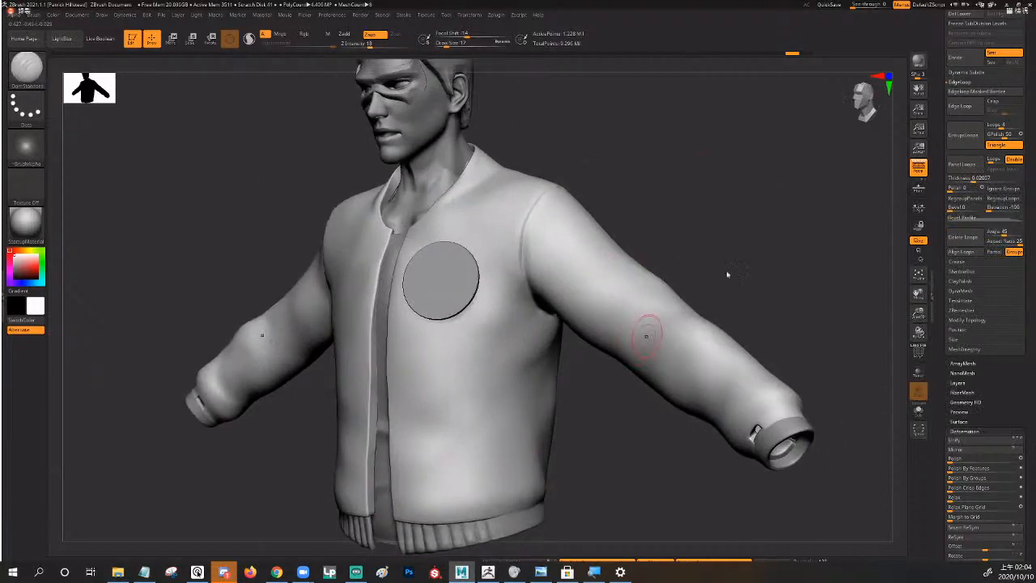
- Switch to Chrome to view the costume reference images
key(alt+Tab)
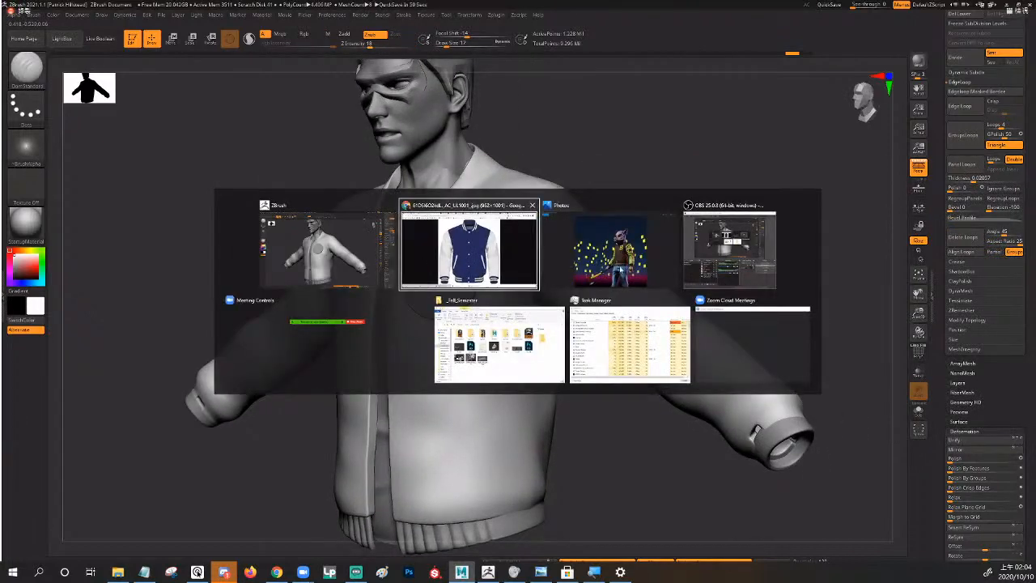
click(457, 243)
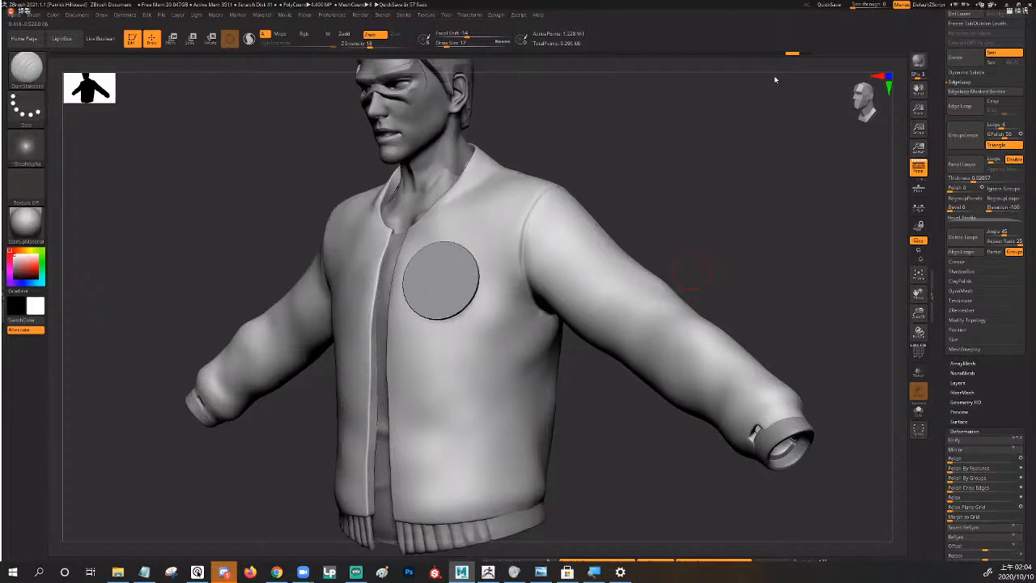
key(alt+Tab)
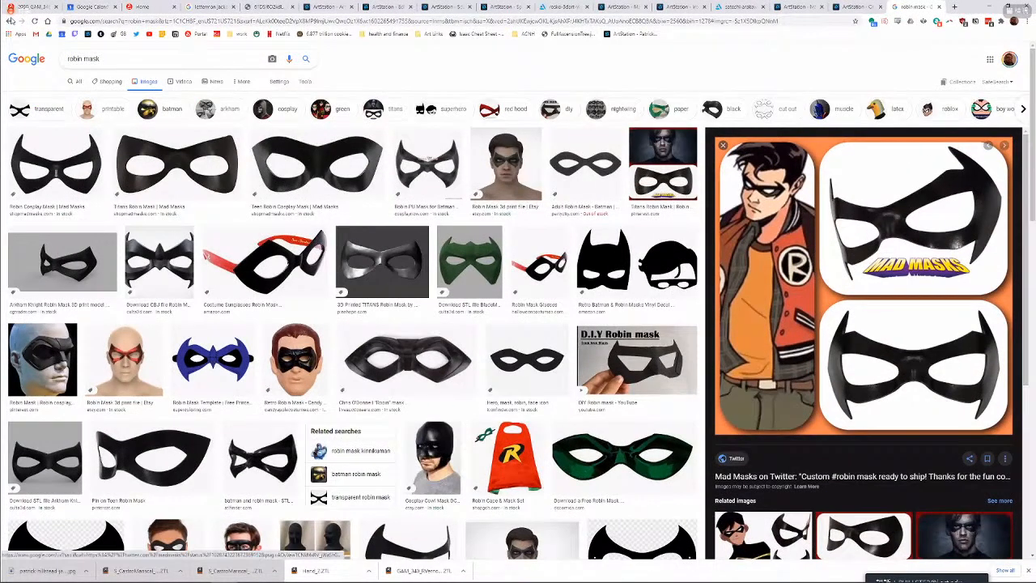
- Search Google Images for "fabric fold reference"
triple_click(83, 59)
text(fabric fold ireference)
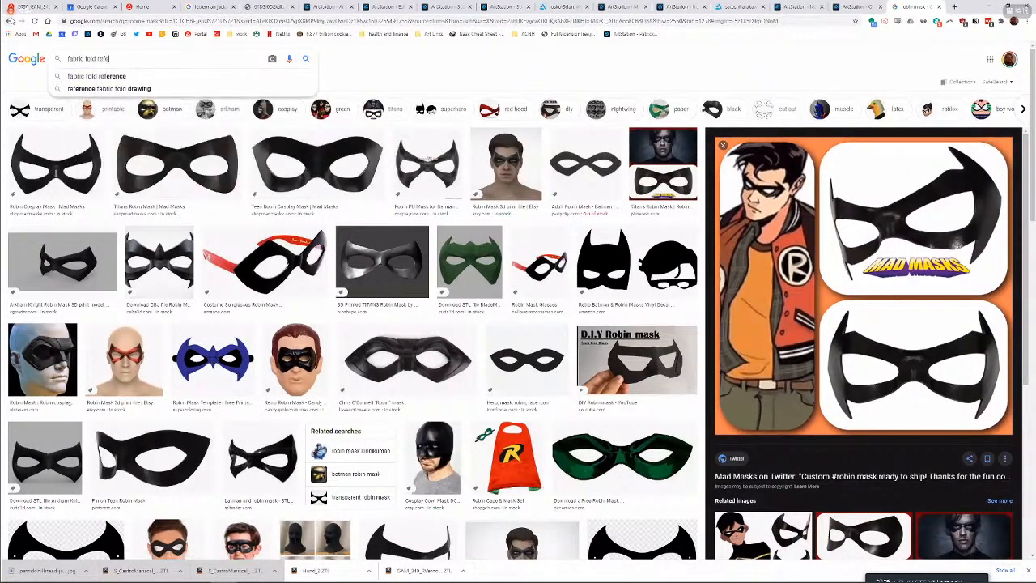
key(Return)
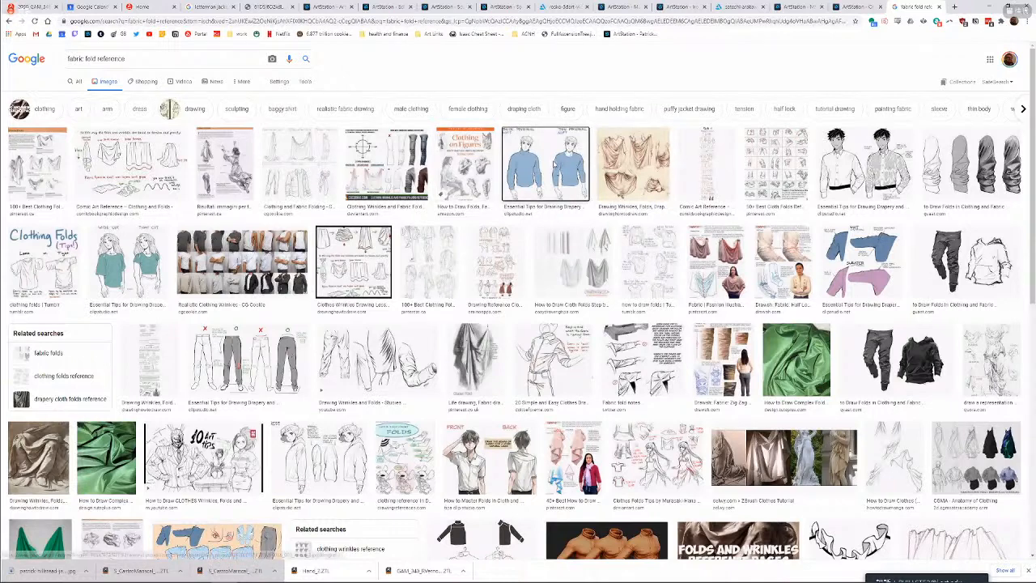
- Preview the fold references on thick and thin material, clothing wrinkles, wide and tight cuts, and the button-up shirt
click(554, 164)
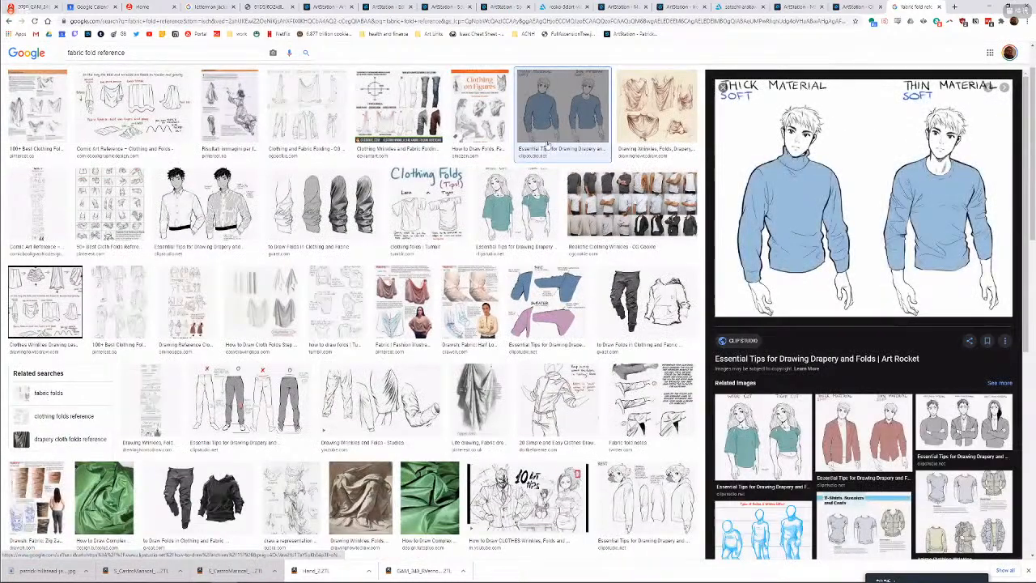
click(398, 114)
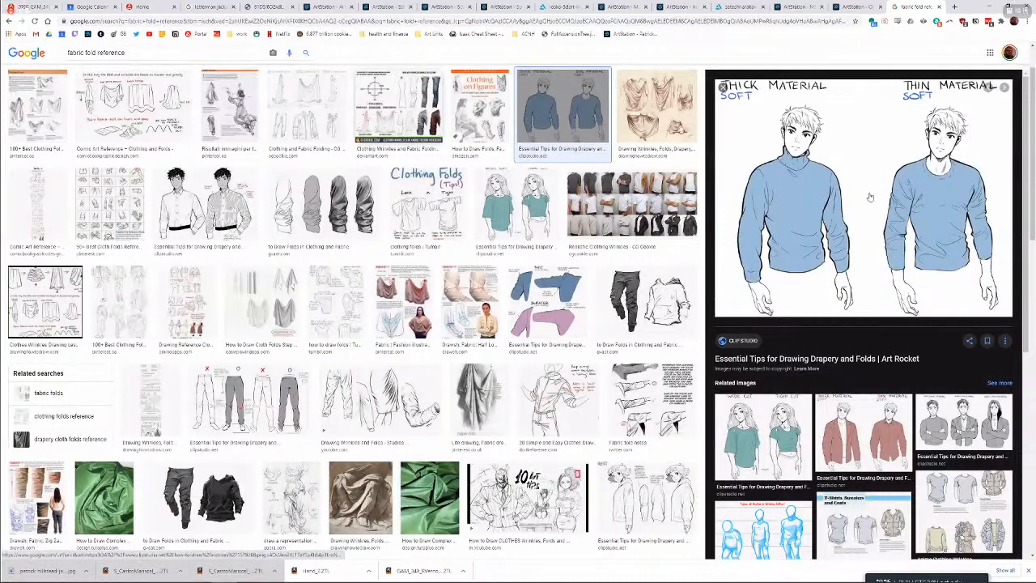
right_click(871, 188)
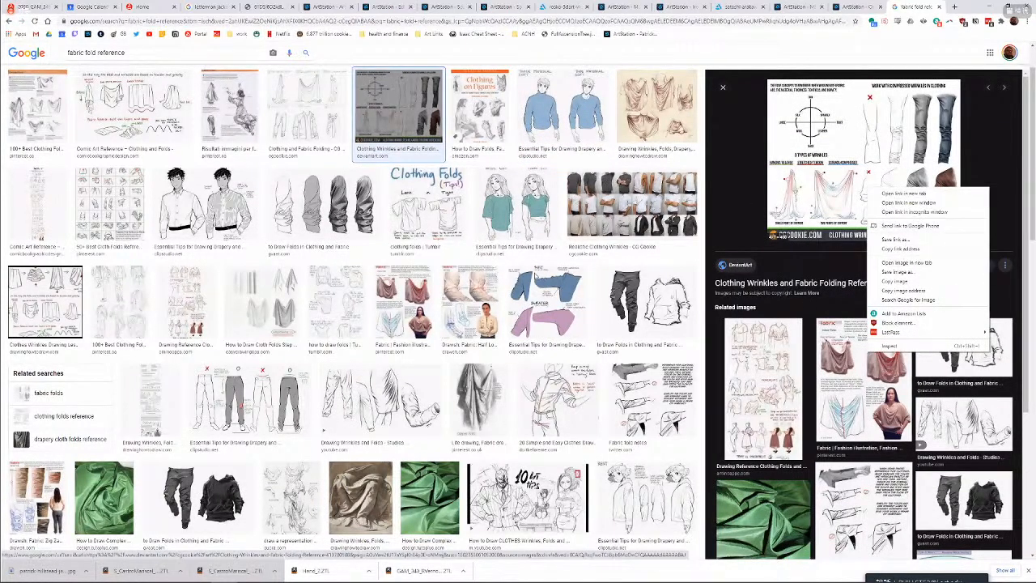
click(517, 205)
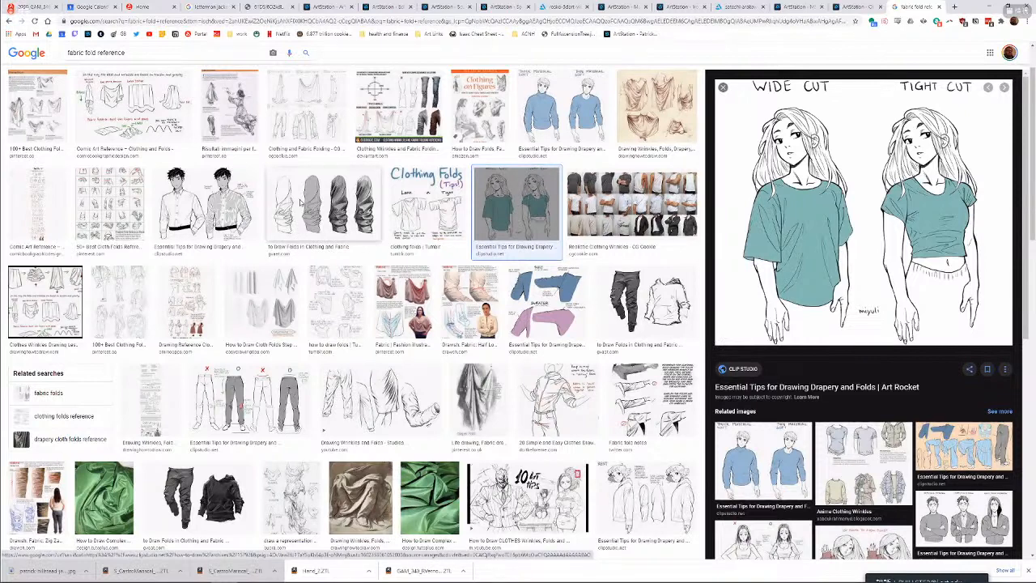
click(205, 202)
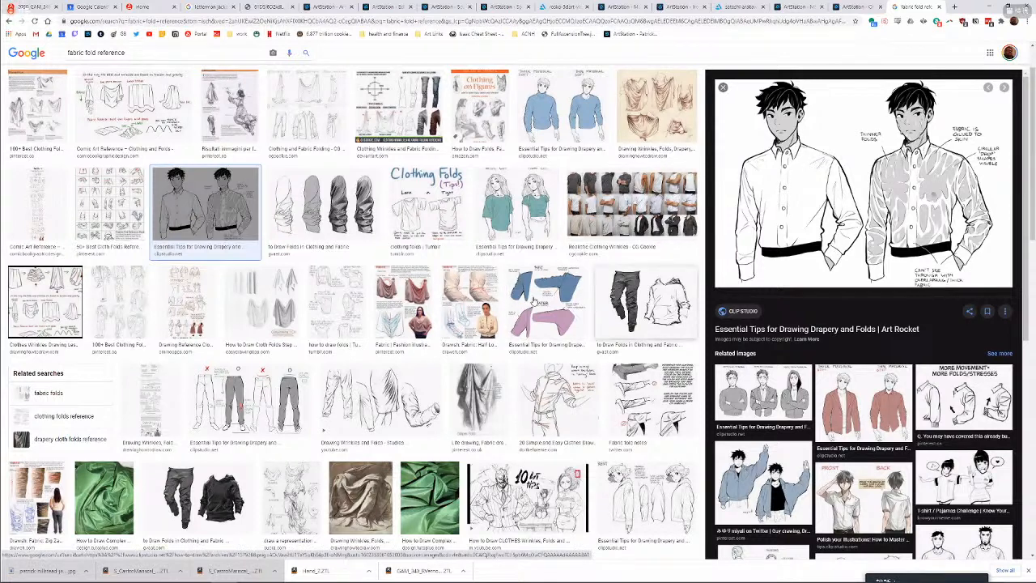
- Compare the sleeve, tension-and-gravity and draped-cloth fold references, ending on the Half Lock folds sheet
click(547, 303)
key(Left)
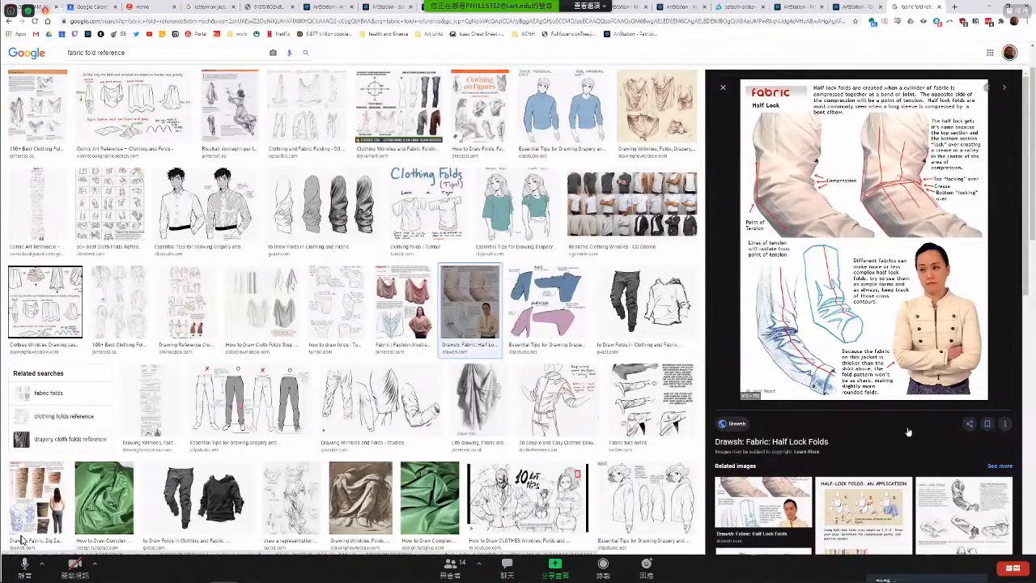
click(24, 562)
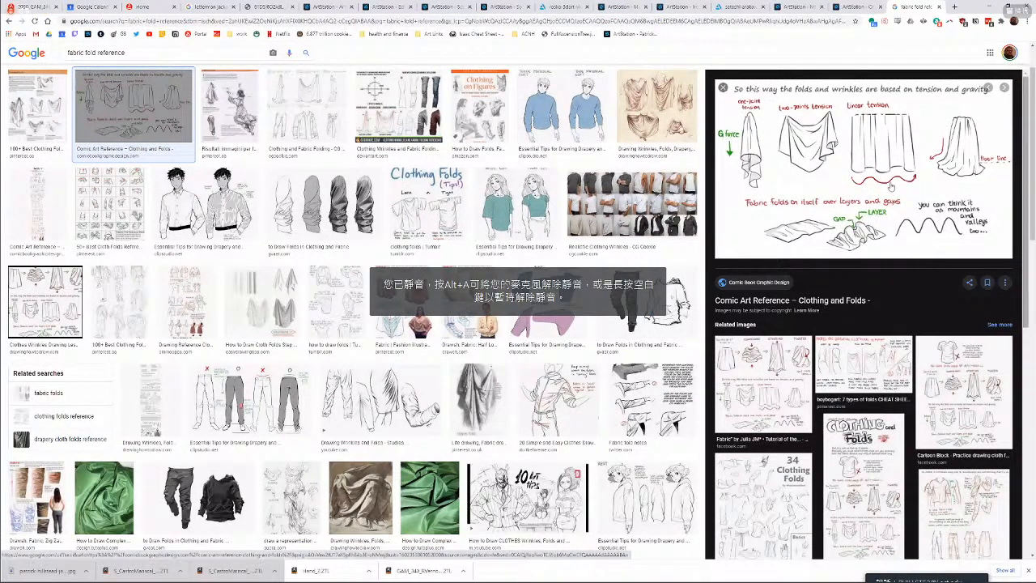
key(Left)
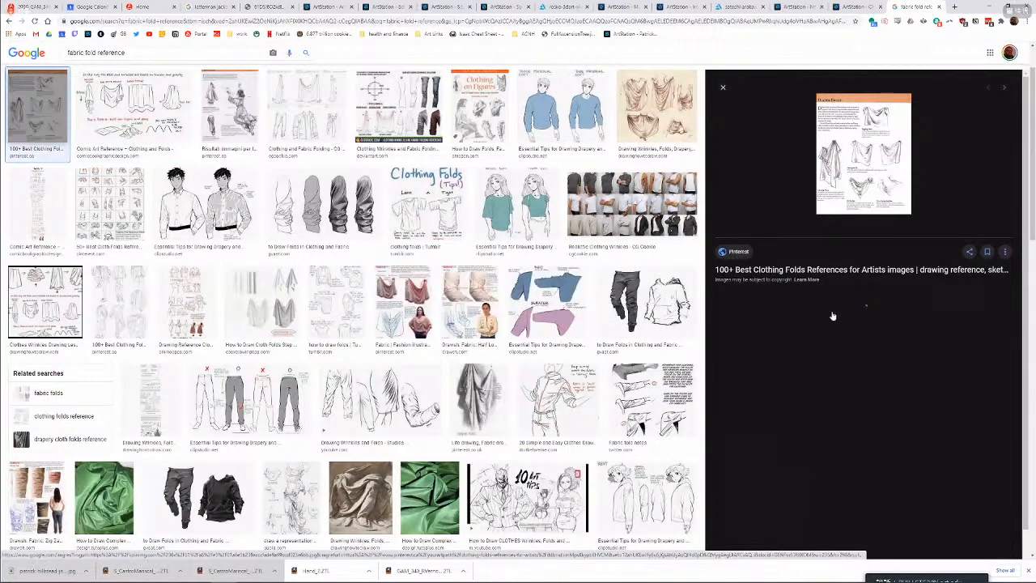
click(470, 304)
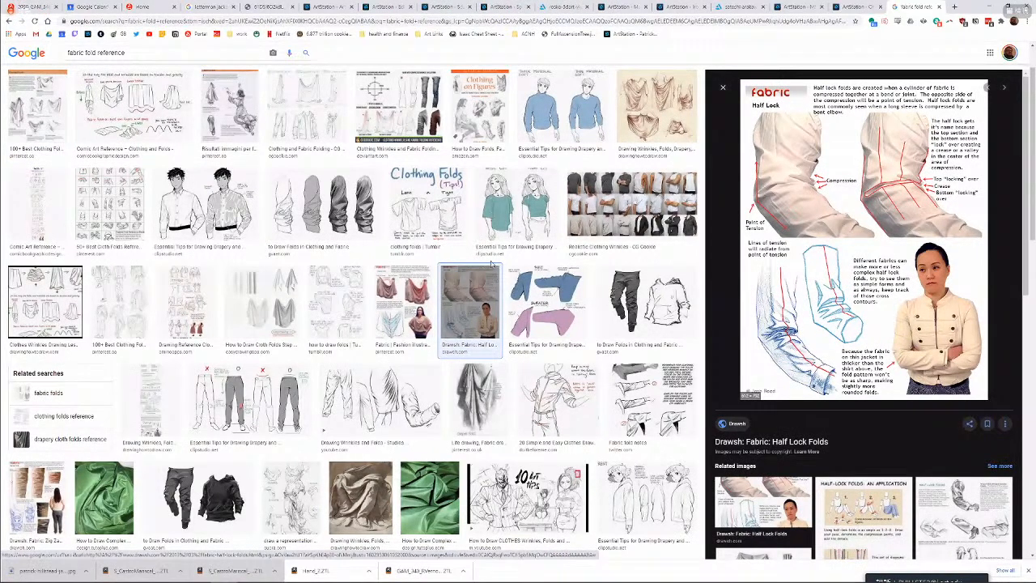
- Switch to ZBrush and turn the jacket model to a front view
key(alt+Tab)
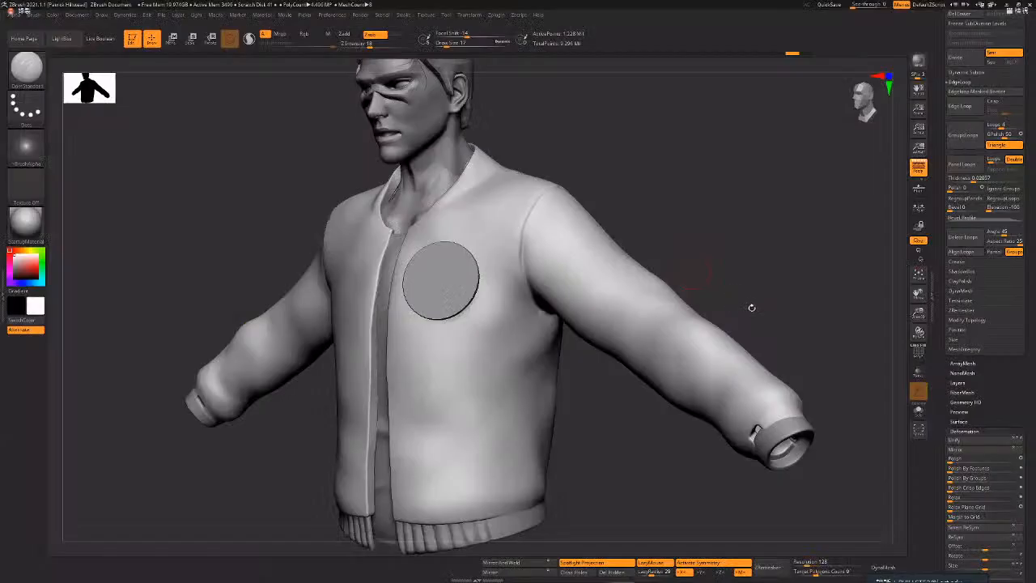
drag(751, 307, 748, 315)
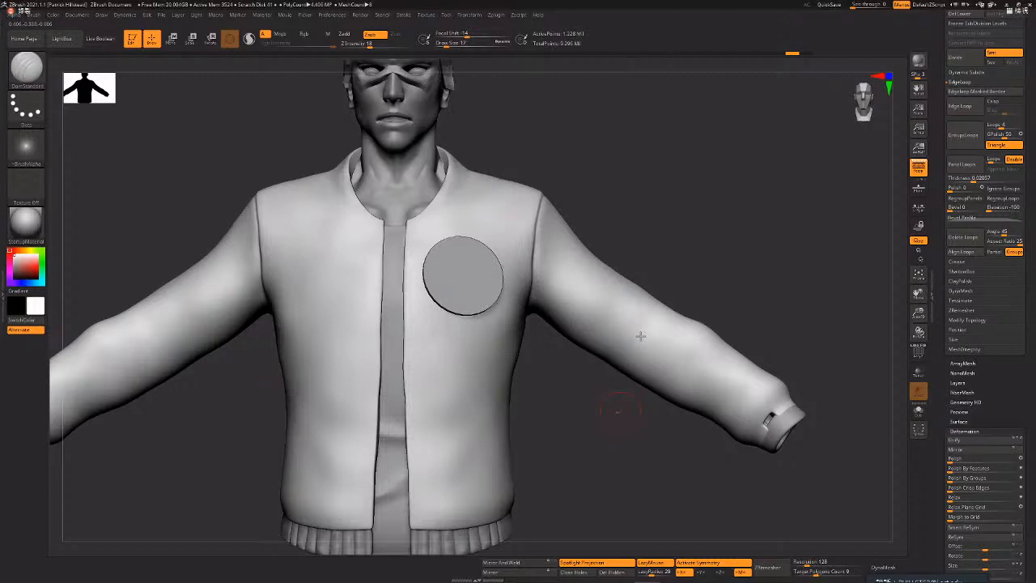
- Switch to Chrome and bring up the photo of the blue letterman jacket as reference
key(alt+Tab)
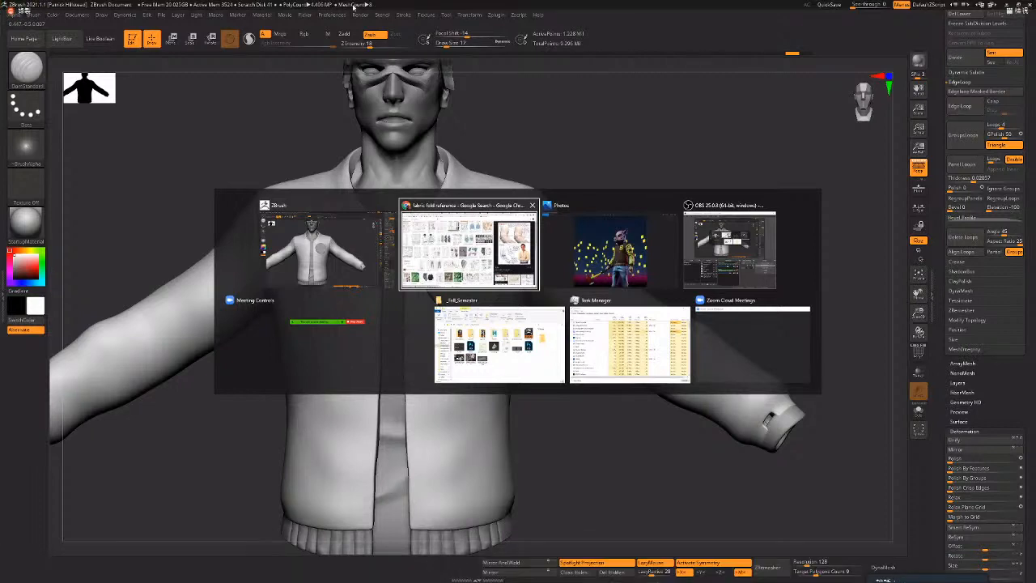
key(alt+Tab)
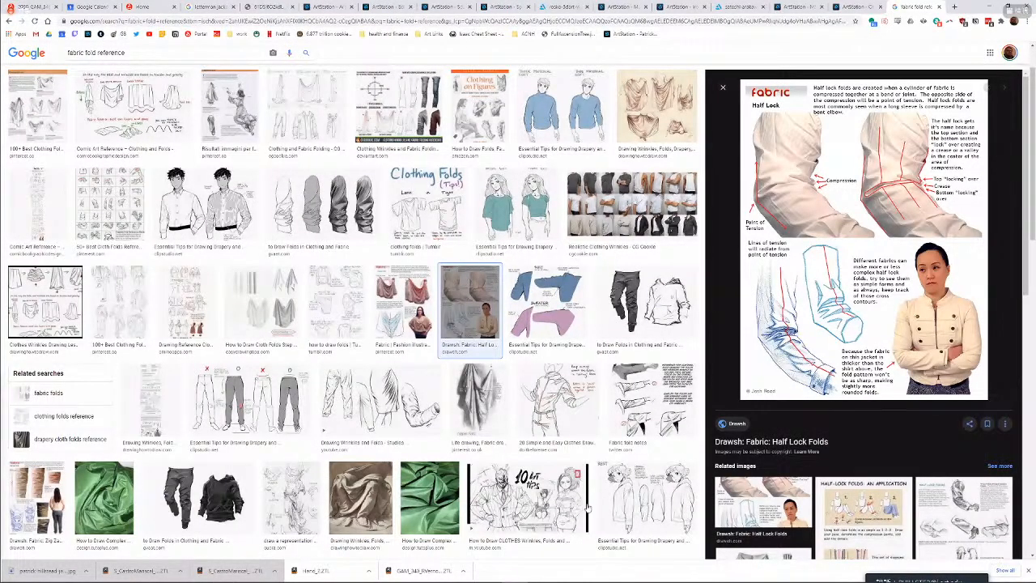
key(ctrl+6)
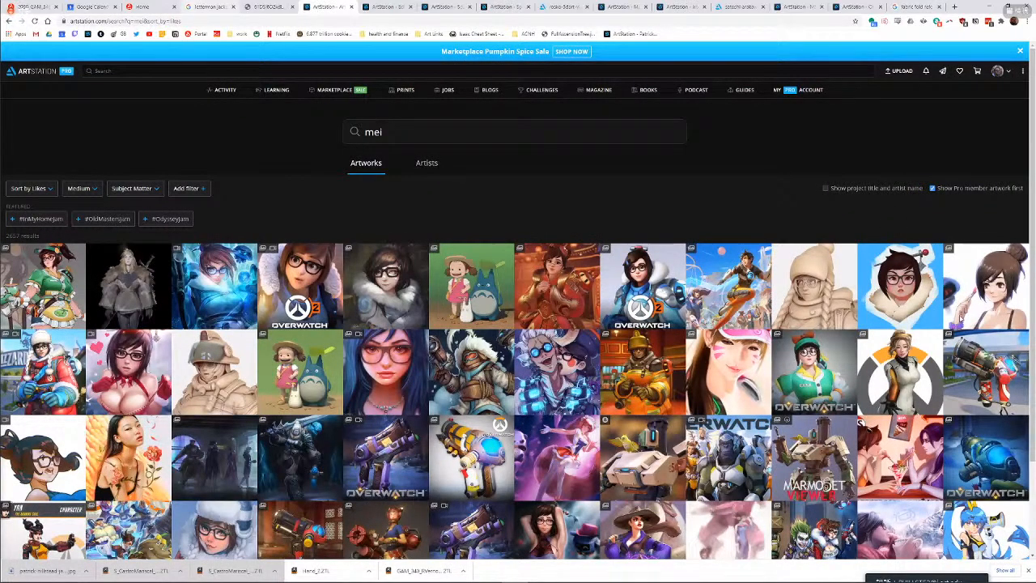
key(ctrl+4)
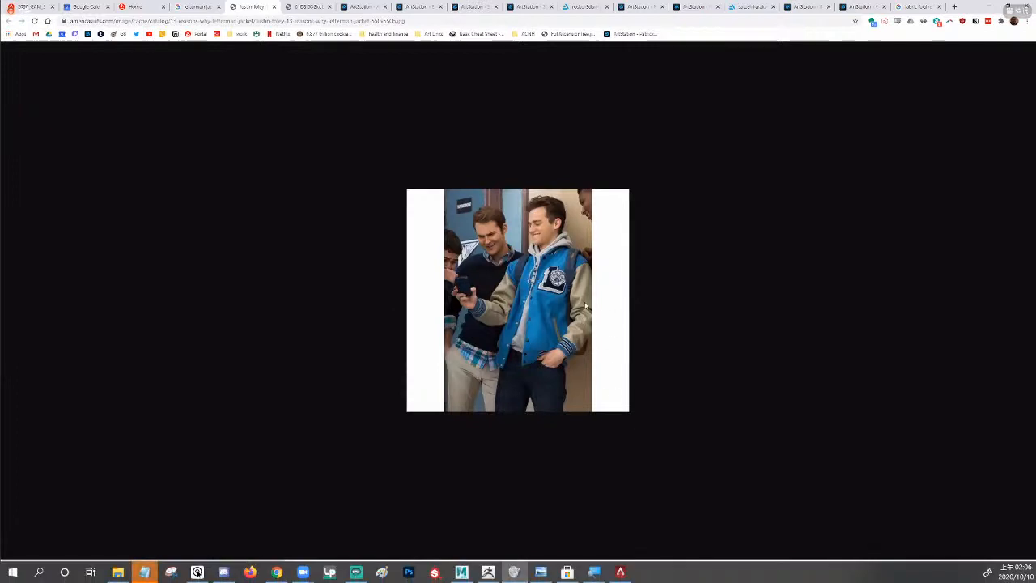
- Switch back to ZBrush and make the Body folder visible in the subtool list
key(alt+Tab)
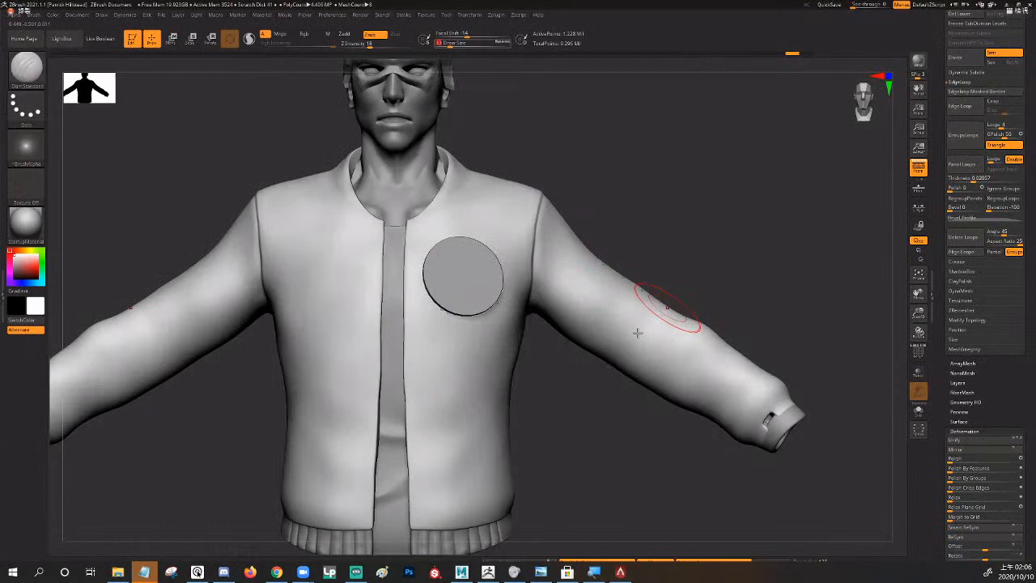
right_drag(638, 333, 657, 319)
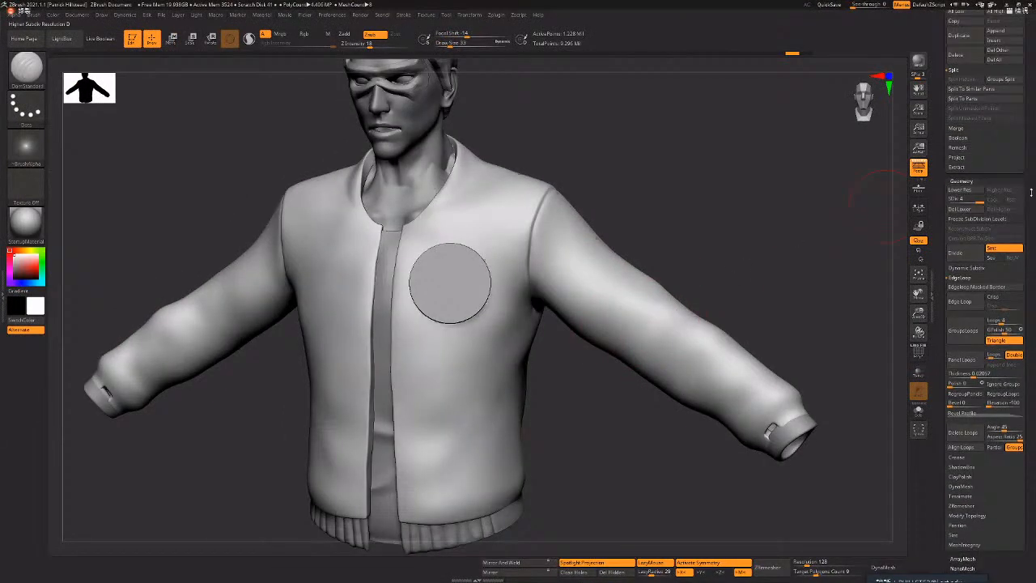
scroll(1030, 149, up, 5)
scroll(1029, 149, up, 4)
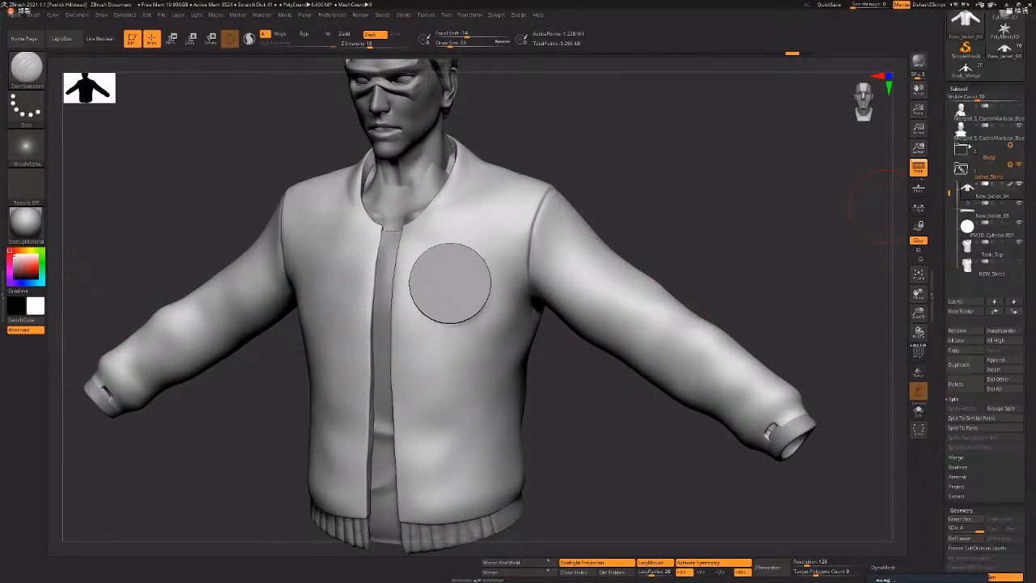
scroll(987, 194, up, 4)
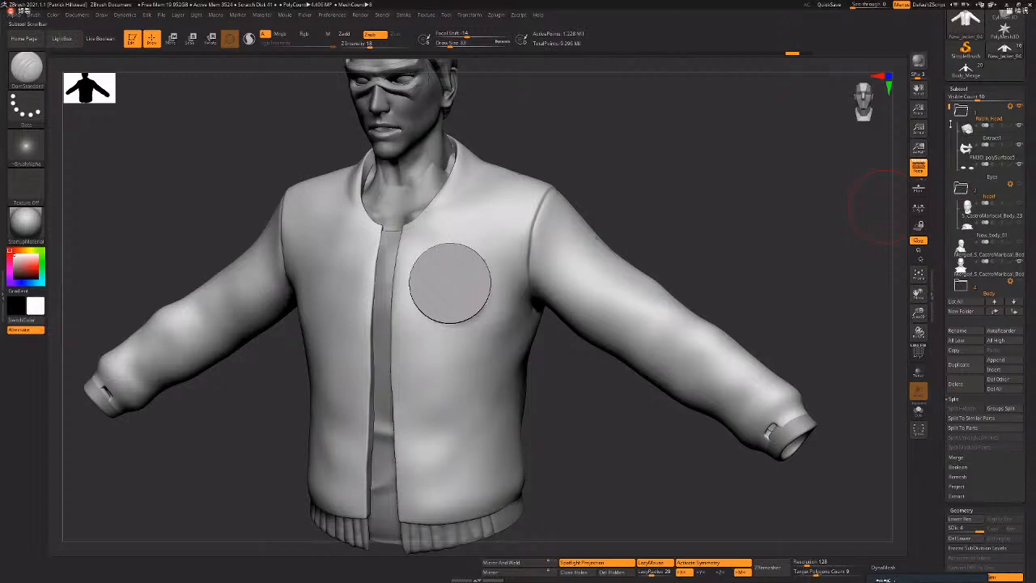
scroll(1030, 234, down, 3)
drag(1032, 234, 1031, 220)
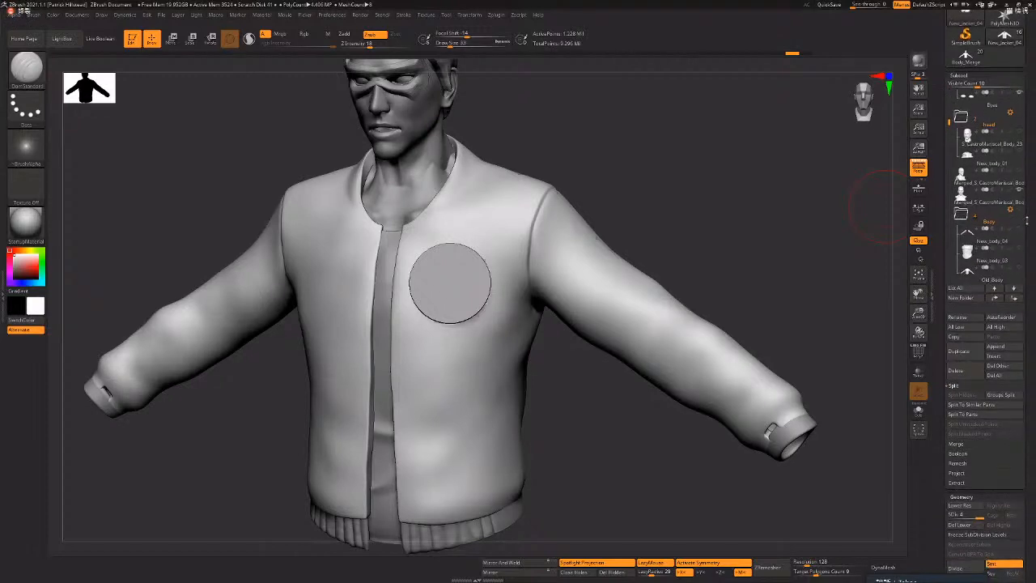
click(1019, 209)
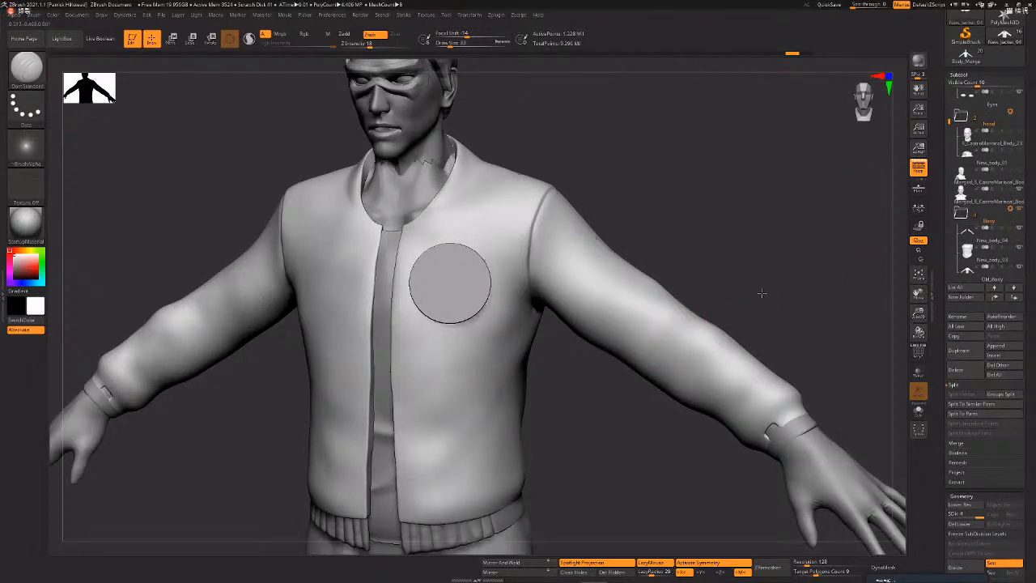
- Hide the Old_Body and Legs_01 subtools inside the Body folder
alt+drag(762, 293, 731, 395)
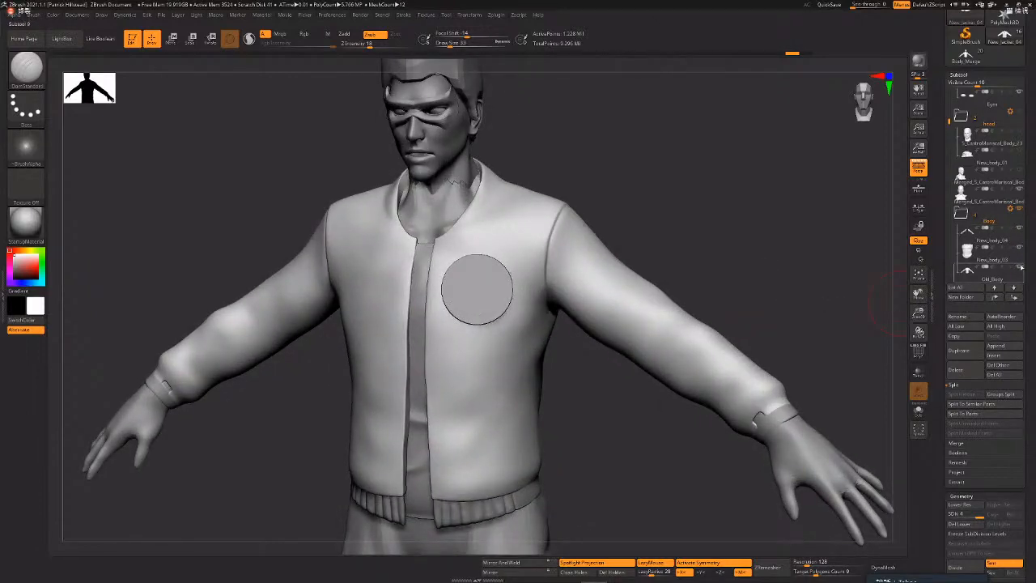
click(1020, 261)
drag(947, 133, 947, 146)
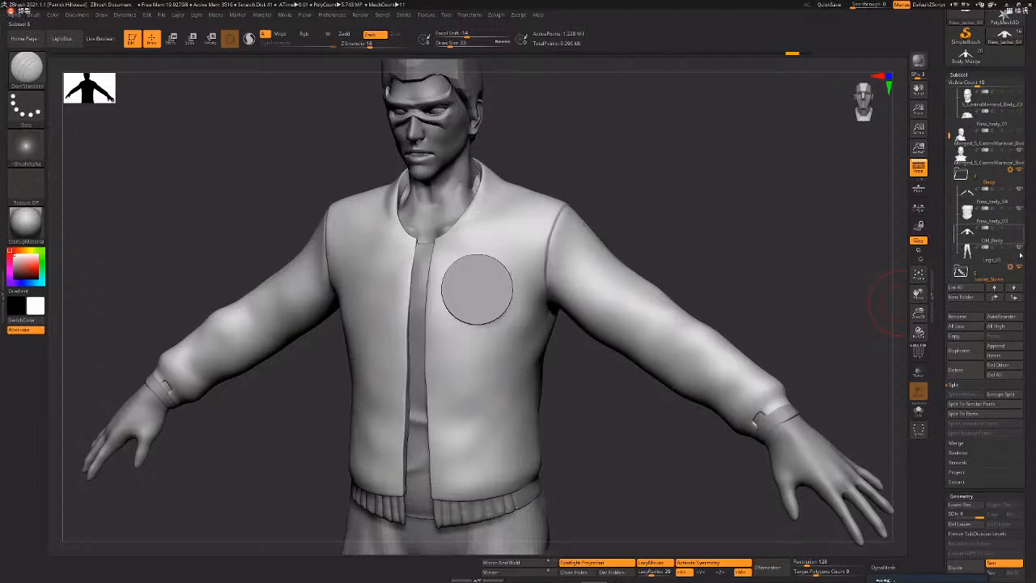
click(1020, 248)
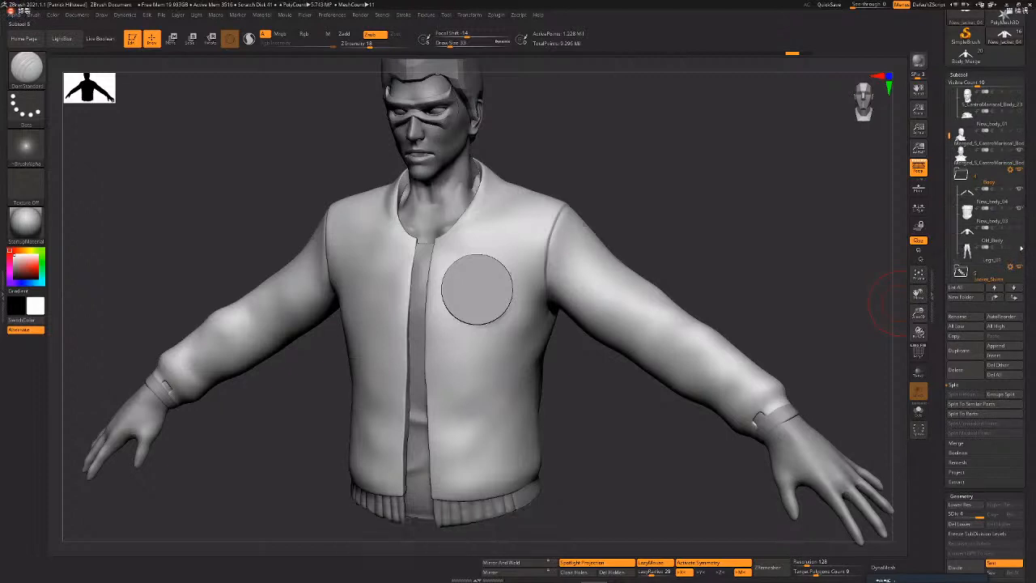
- Make the New_body_04 arms the active subtool and turn on transparency with ghosting off
click(966, 210)
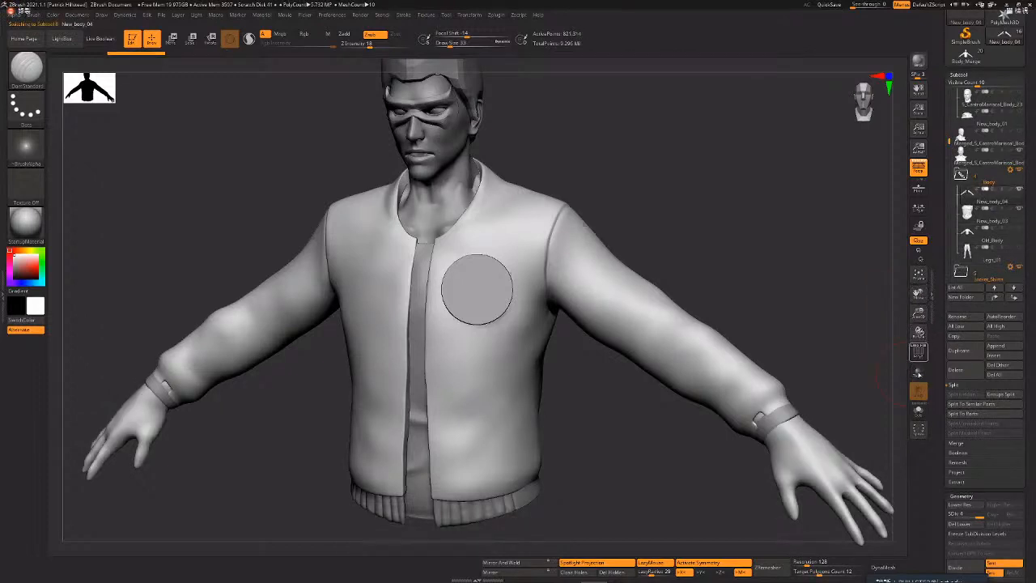
click(918, 373)
drag(845, 332, 902, 300)
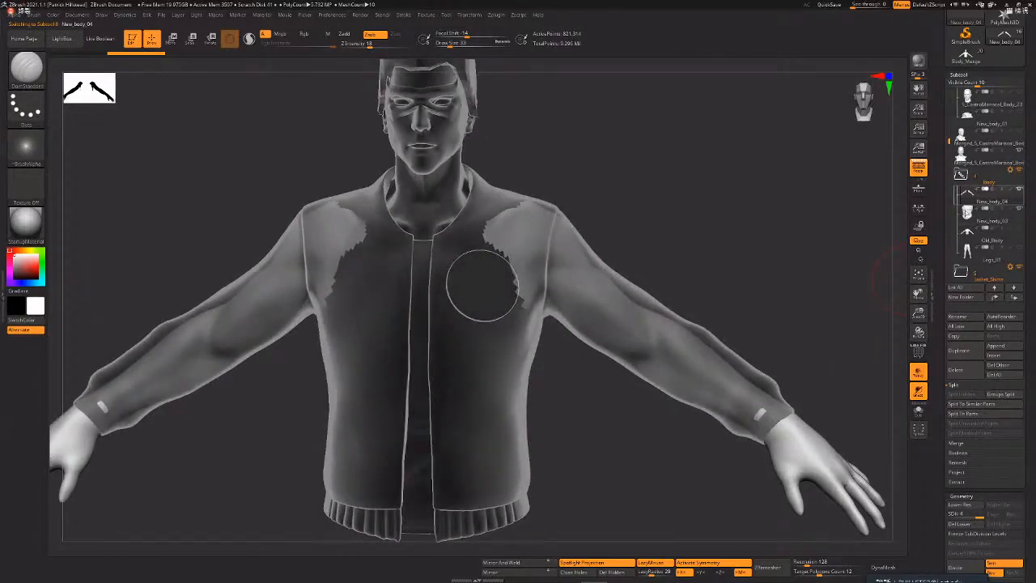
click(918, 390)
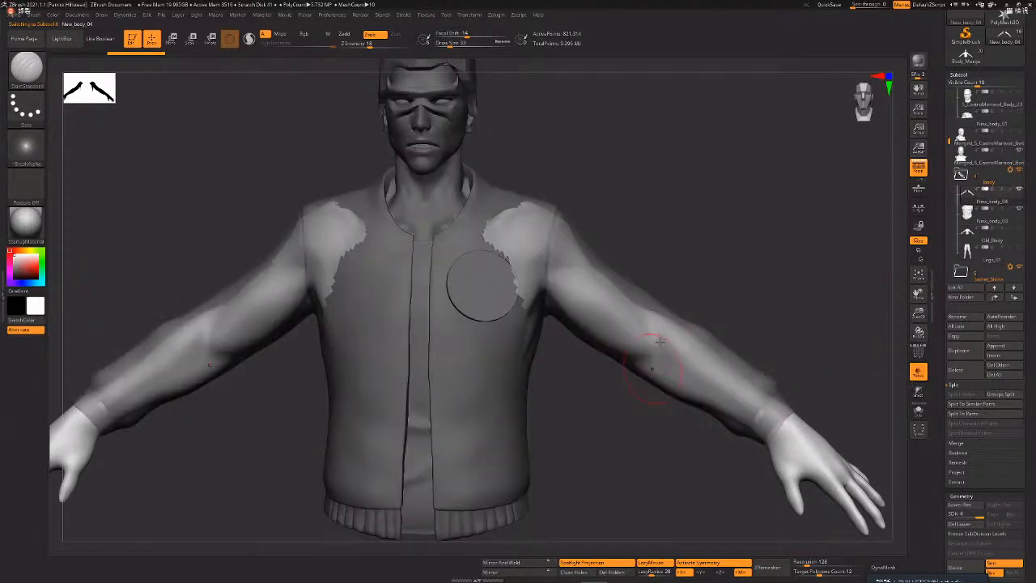
- Make New_Jacket_04 the active subtool and briefly display its wireframe and polygroups to inspect them
alt+click(660, 341)
drag(768, 294, 752, 299)
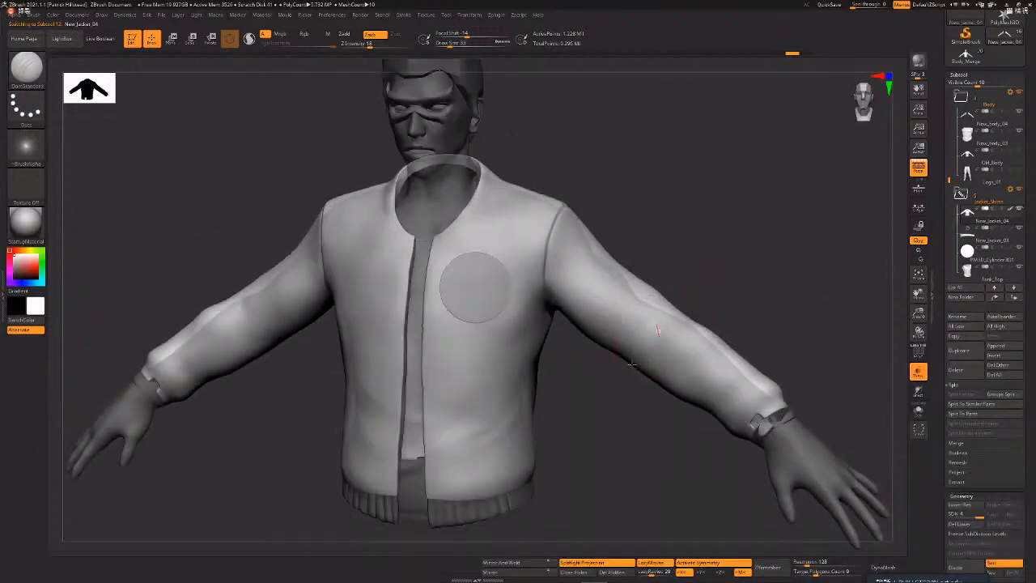
key(shift+f)
drag(705, 286, 691, 297)
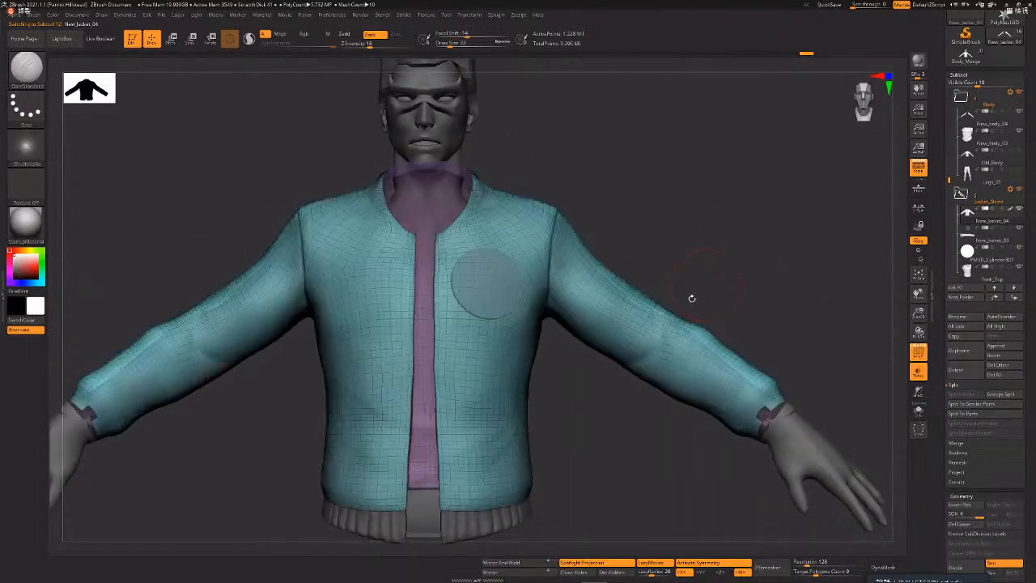
key(shift+f)
drag(897, 357, 858, 360)
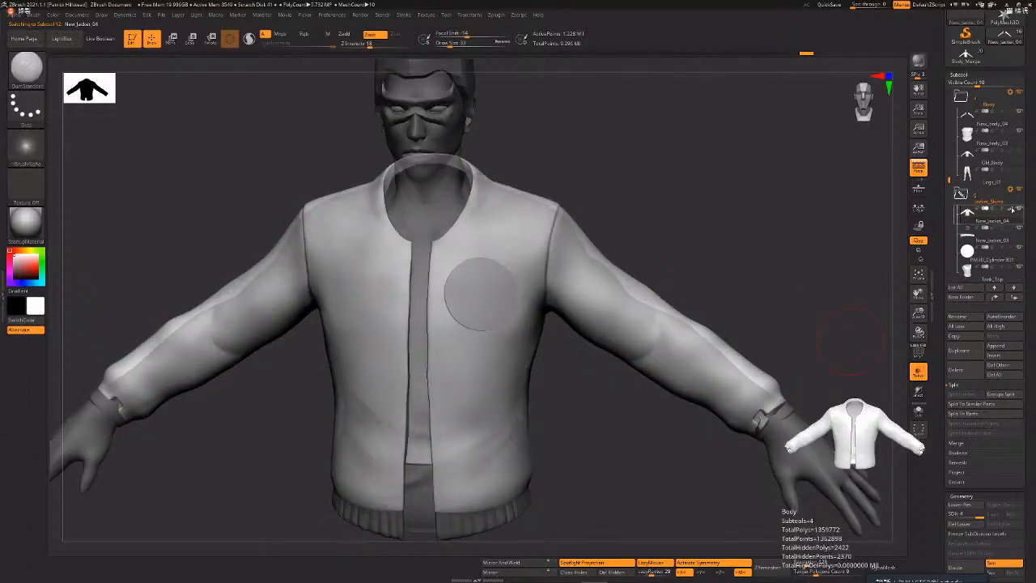
- Alternate between isolating the New_Jacket_04 subtool and showing every subtool, ending with all of them shown
shift+click(1020, 208)
shift+click(1020, 208)
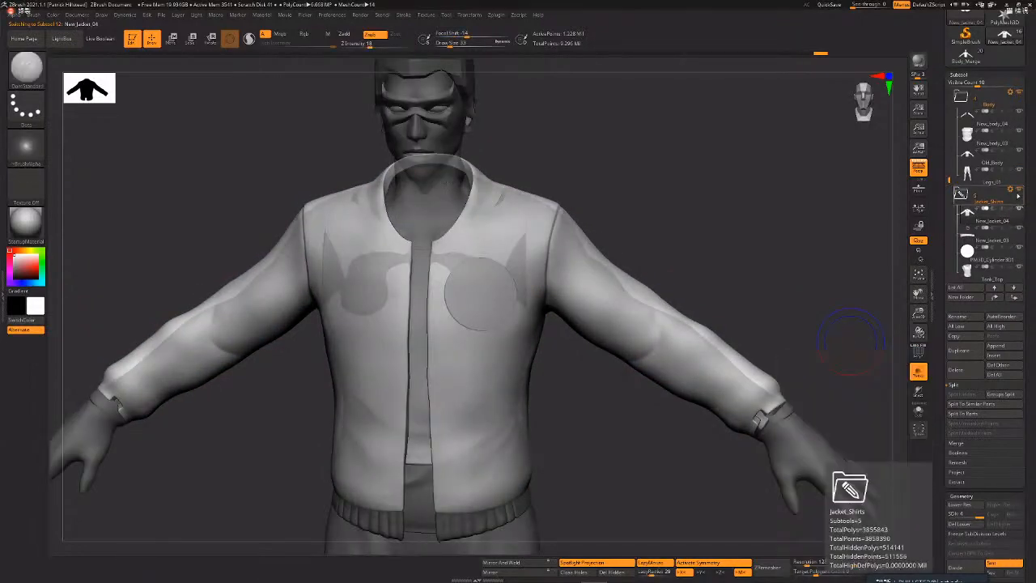
shift+click(1019, 208)
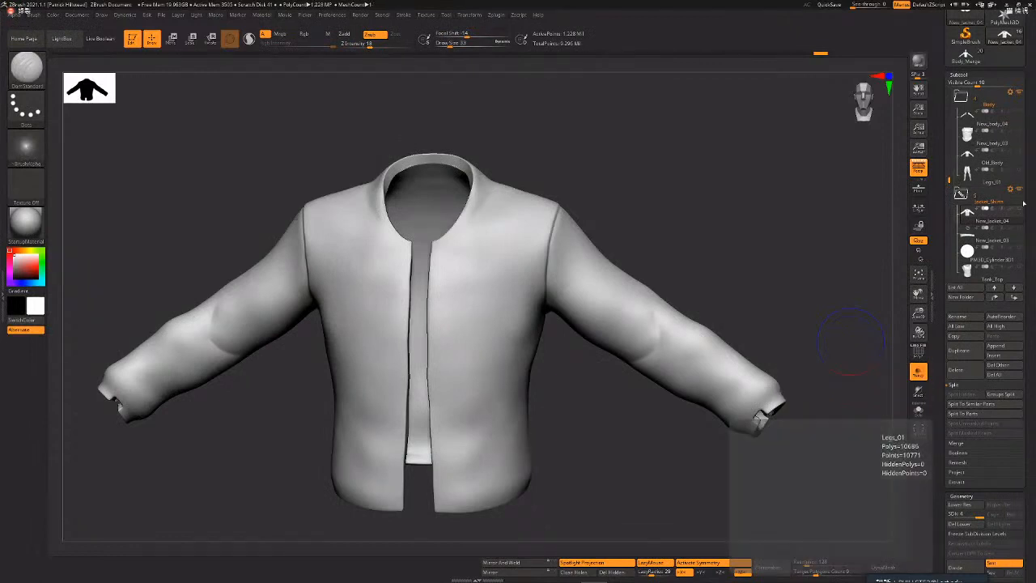
shift+click(1020, 208)
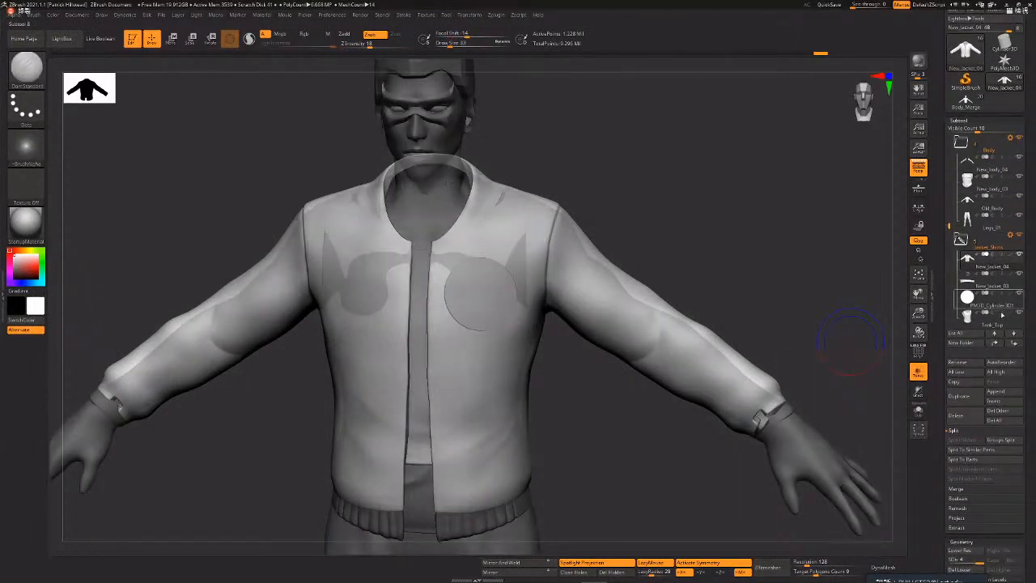
- Hide the NEW_Shirt1 subtool and the unneeded body subtools under the jacket, and turn off transparency
scroll(987, 226, down, 3)
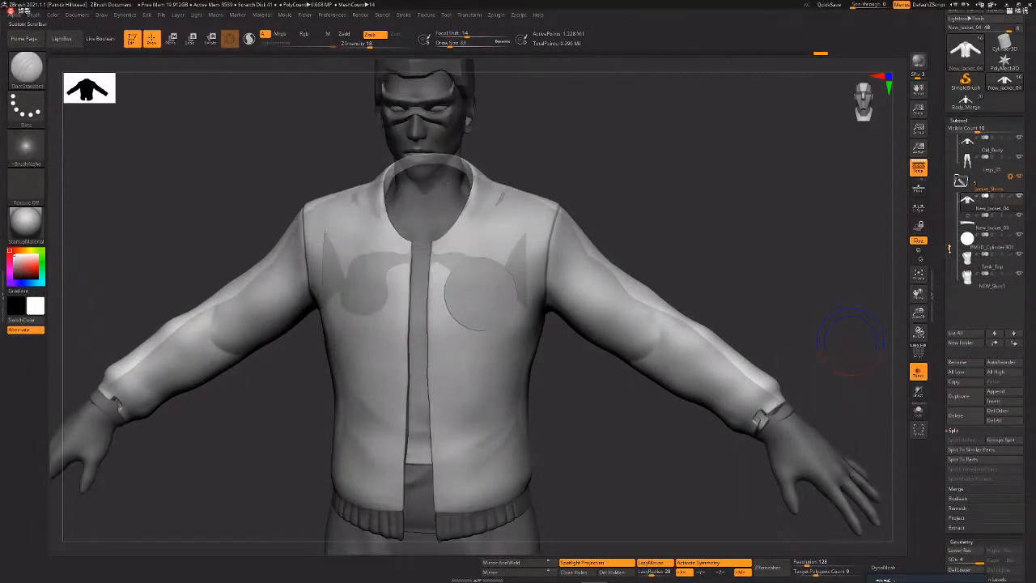
click(1019, 276)
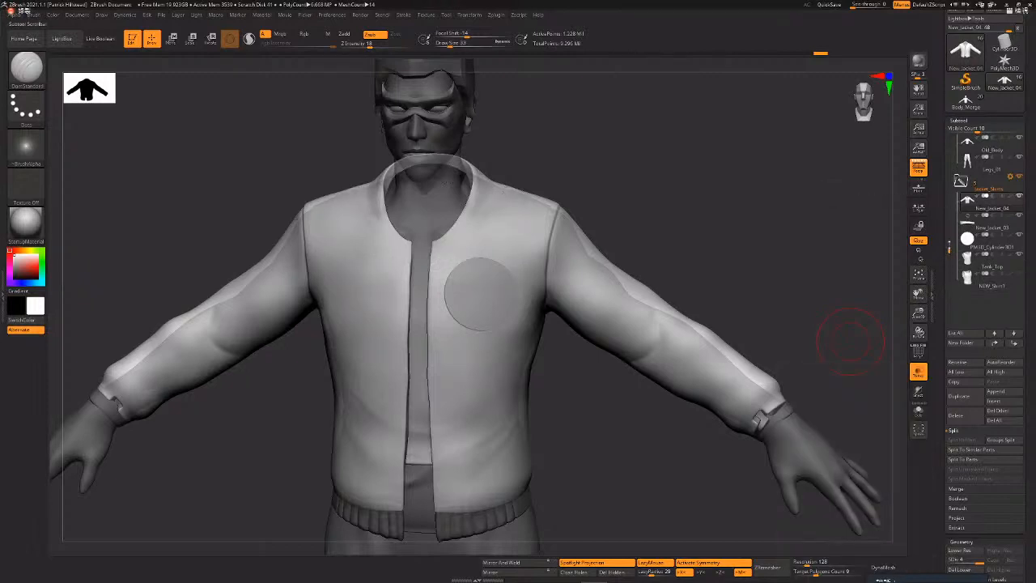
scroll(1006, 213, up, 5)
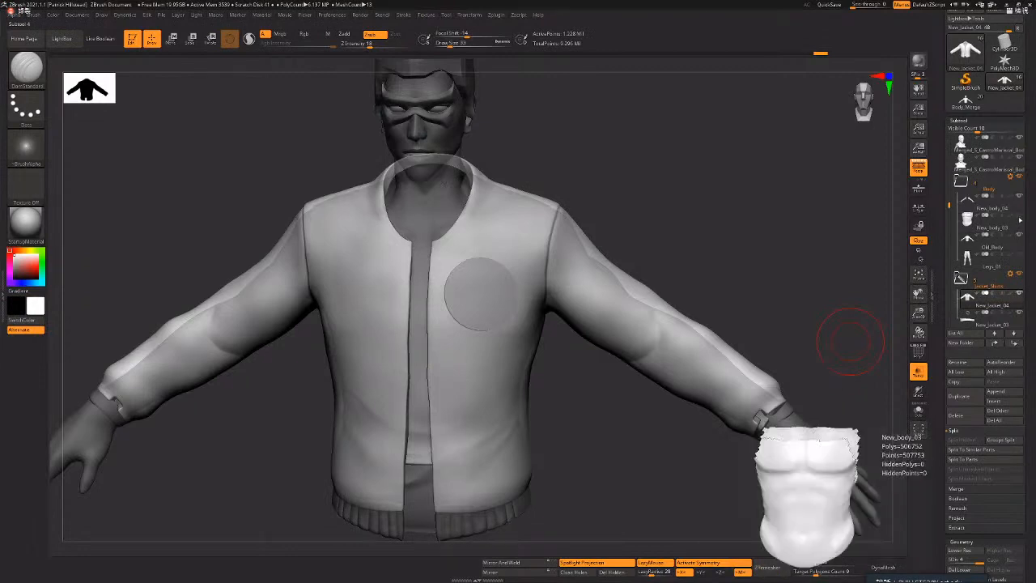
click(1012, 179)
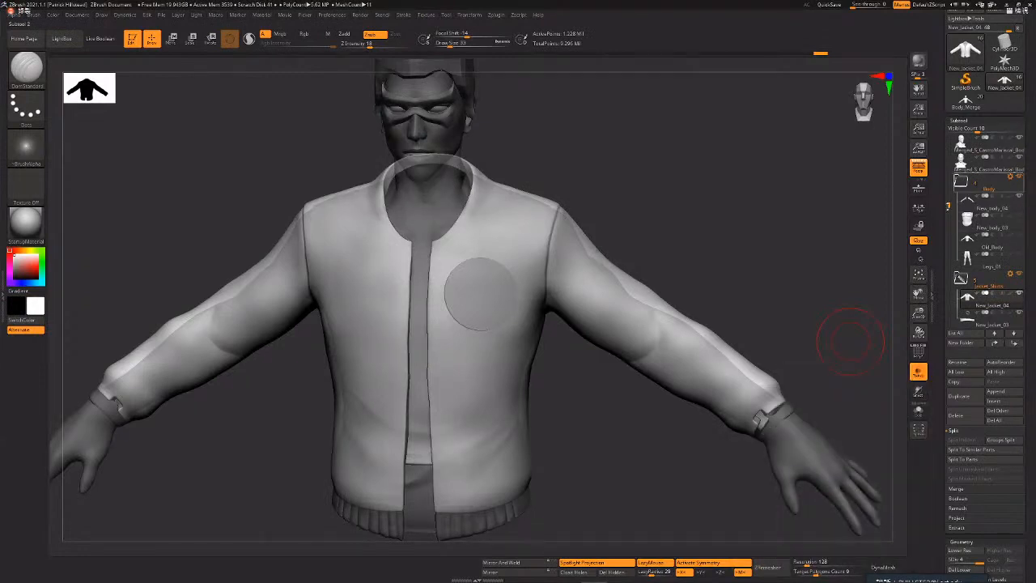
click(950, 179)
click(1020, 177)
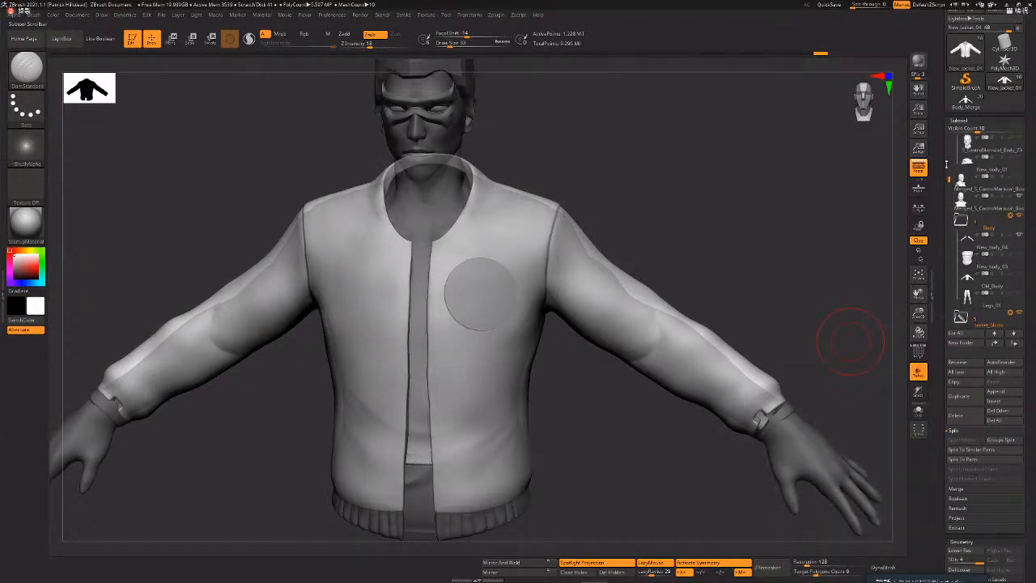
drag(945, 164, 944, 197)
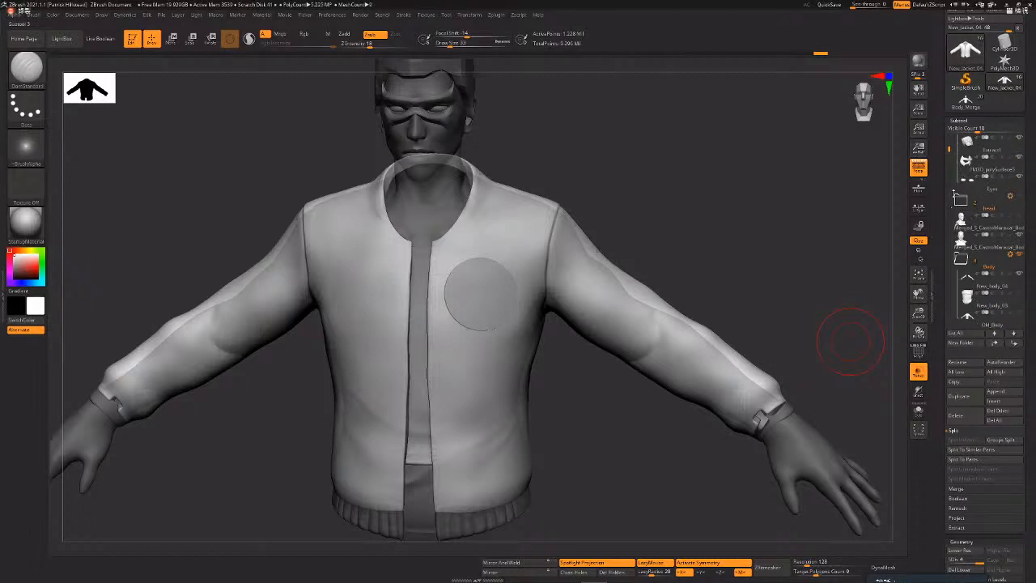
click(917, 372)
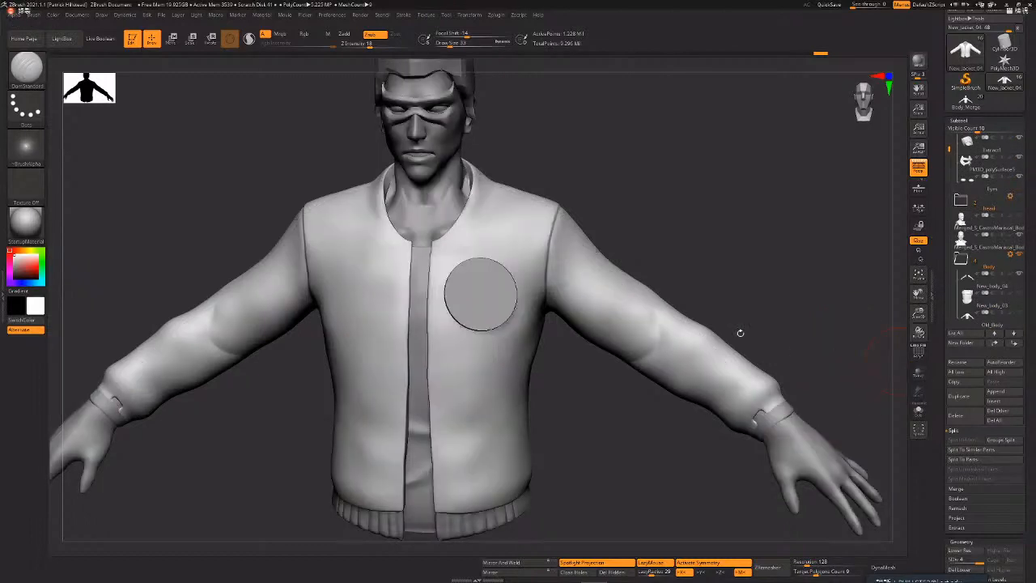
- Briefly check the jacket's wireframe and build up a crease fold at the sleeve's inner elbow with ClayBuildup
mouse_move(708, 294)
mouse_down()
mouse_move(705, 280)
mouse_move(671, 339)
mouse_up()
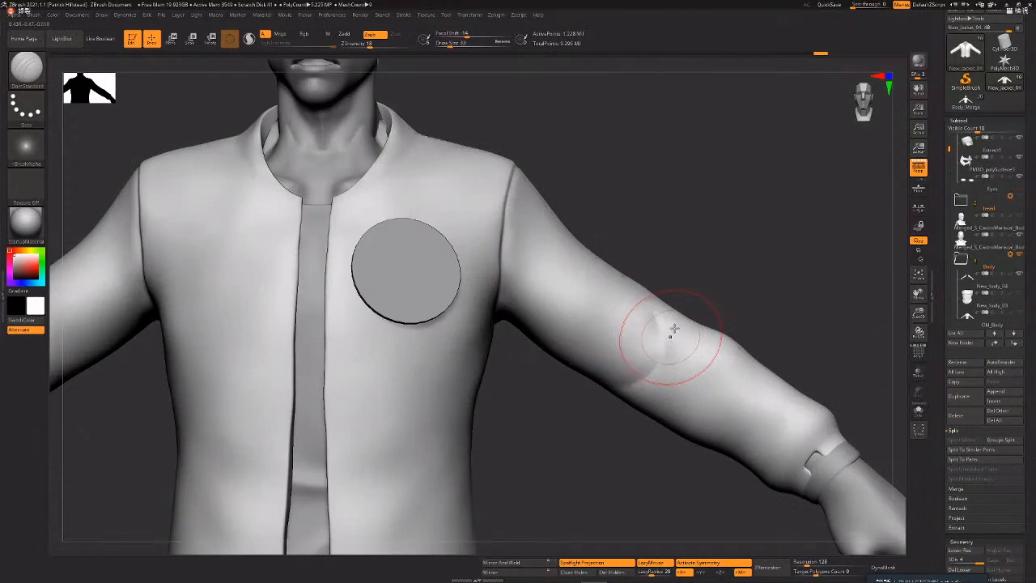
key(shift+f)
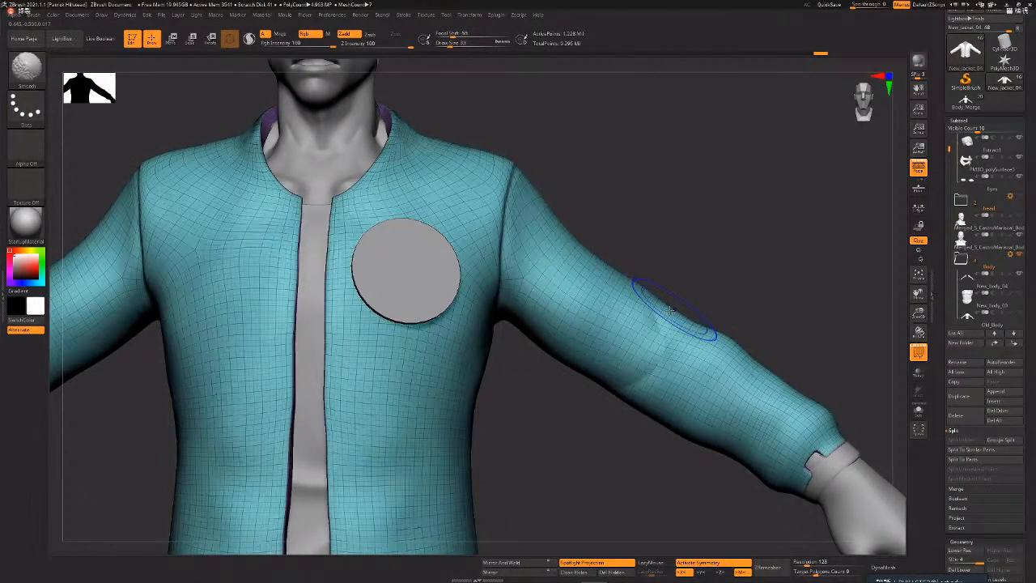
key(shift+f)
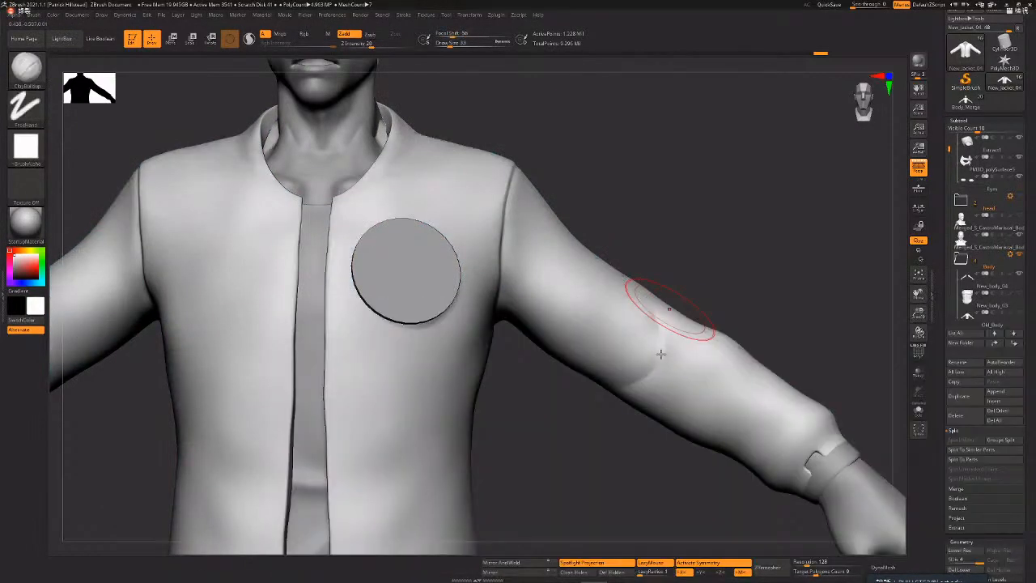
key(shift+f)
key(shift+f)
key(space)
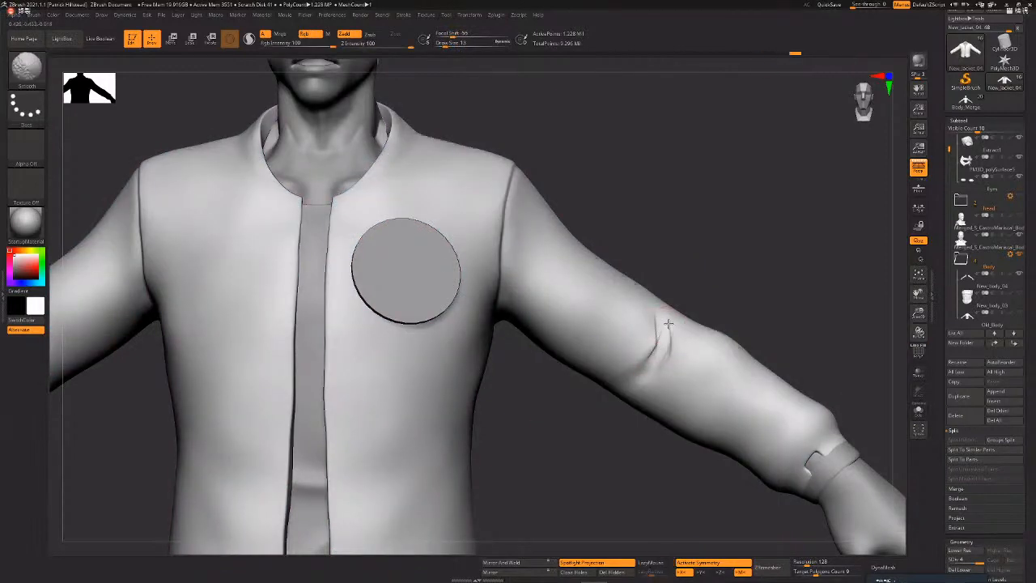
- Switch to the browser to examine the sleeve folds in the letterman jacket reference photo, and return to ZBrush
right_drag(674, 321, 561, 219)
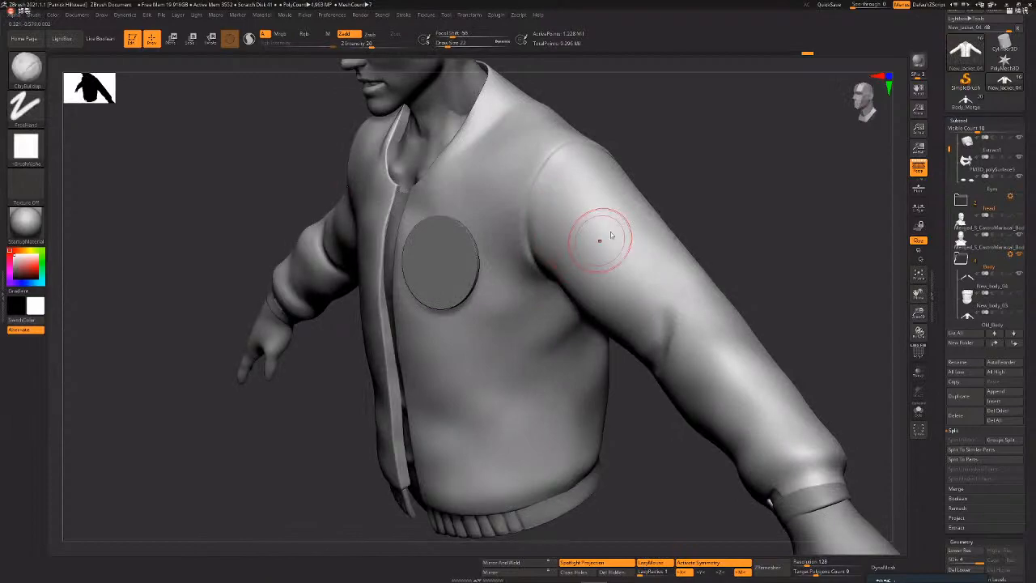
key(alt+Tab)
click(482, 253)
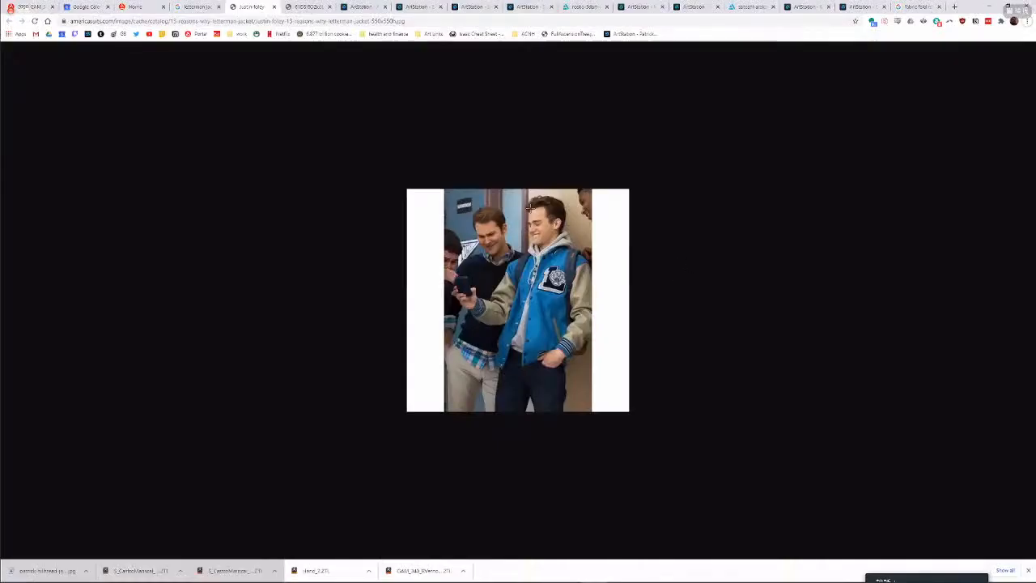
key(alt+Tab)
- Sketch thin fold lines with a smaller ClayBuildup brush from the shoulder seam past the armpit toward the inner elbow
key(space)
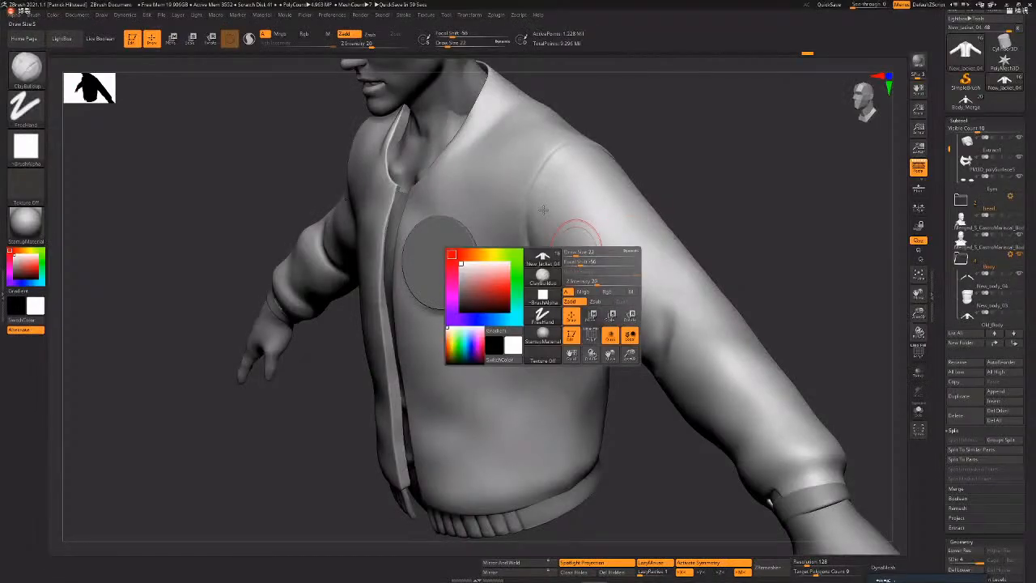
drag(576, 254, 661, 306)
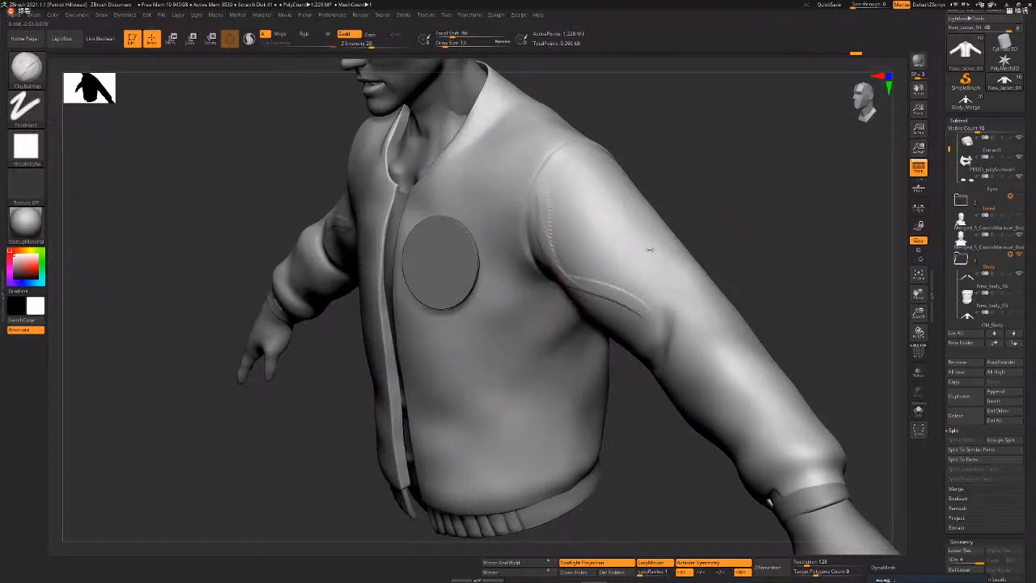
right_drag(650, 248, 733, 243)
mouse_move(549, 196)
mouse_down()
mouse_move(564, 261)
mouse_move(631, 298)
mouse_up()
drag(558, 284, 656, 308)
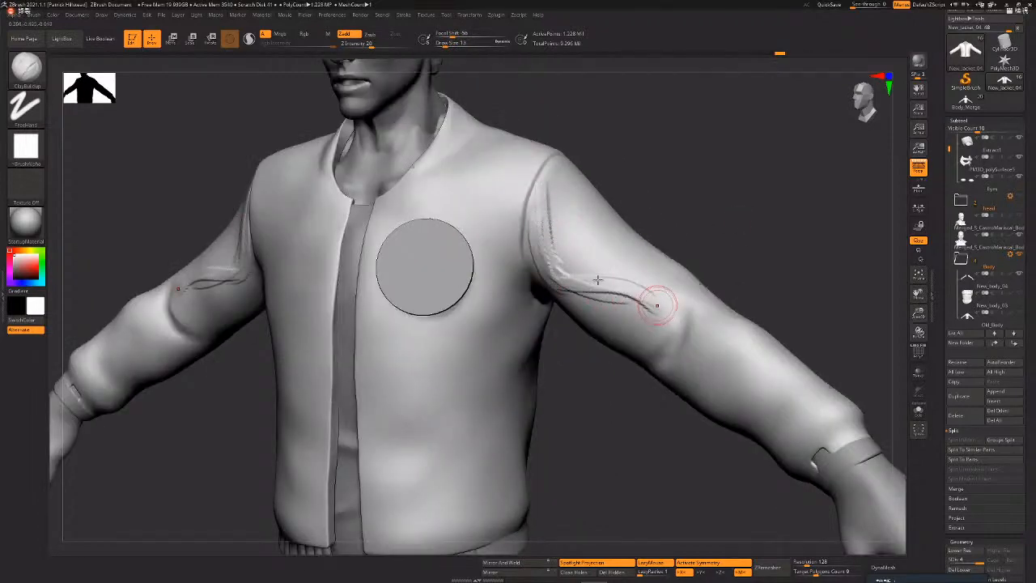
- Try extra thin fold strokes along the inner upper sleeve, and compare with the letterman jacket photo in the browser
drag(597, 280, 674, 296)
mouse_move(570, 288)
mouse_down()
mouse_move(666, 304)
mouse_move(670, 337)
mouse_up()
key(bracketright)
key(bracketright)
key(alt+Tab)
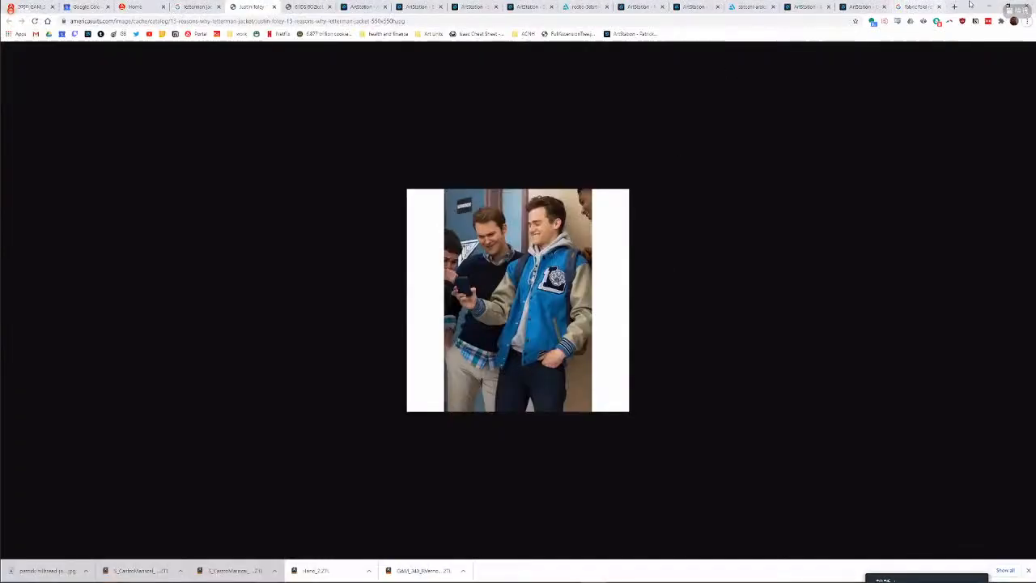
key(alt+Tab)
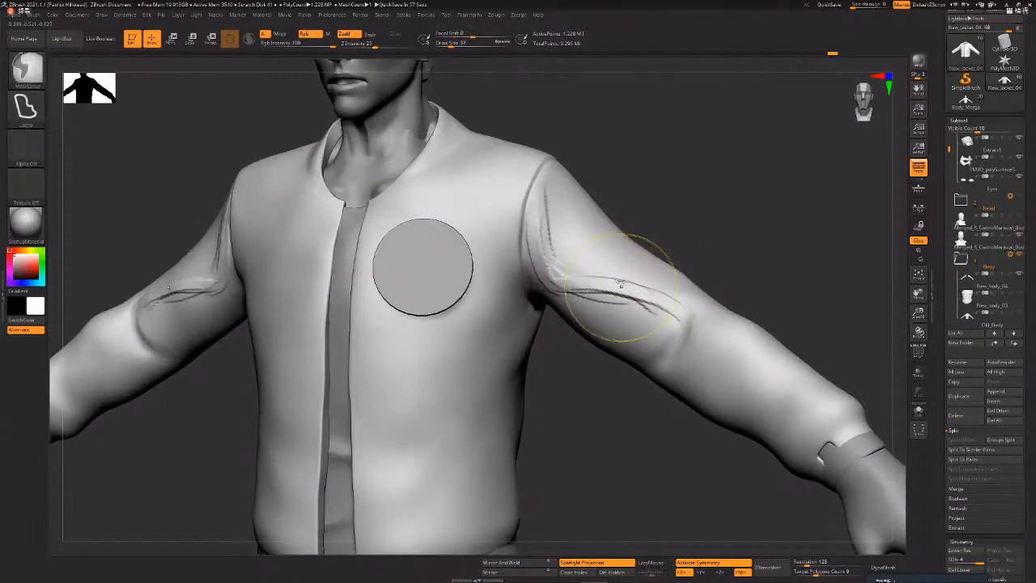
- Undo the last fold strokes on the inner upper sleeve
key(ctrl+z)
key(ctrl+z)
key(ctrl+z)
key(ctrl+z)
- Build up broader ClayBuildup folds from the shoulder seam through the armpit to the inner elbow crease
key(space)
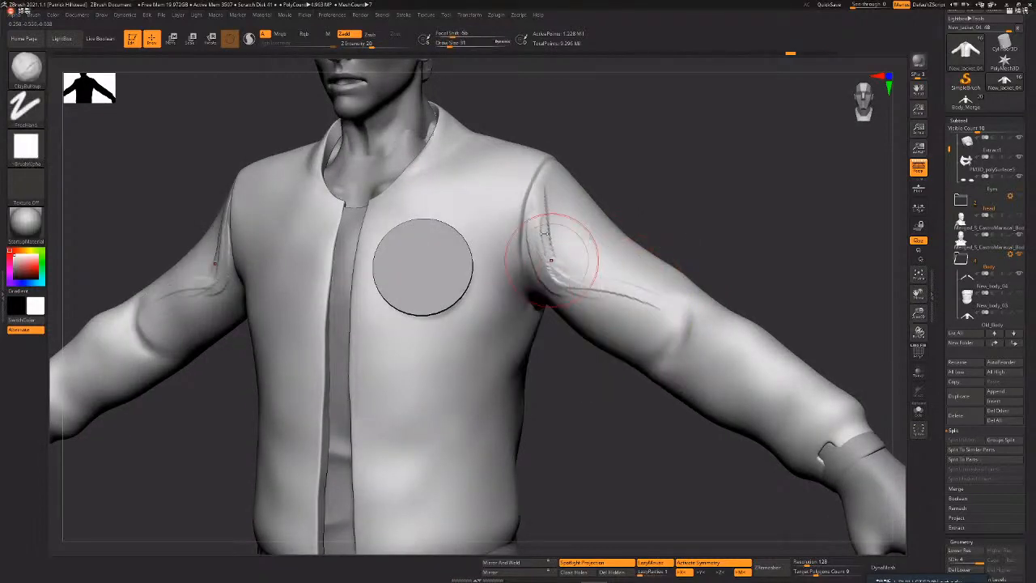
key(space)
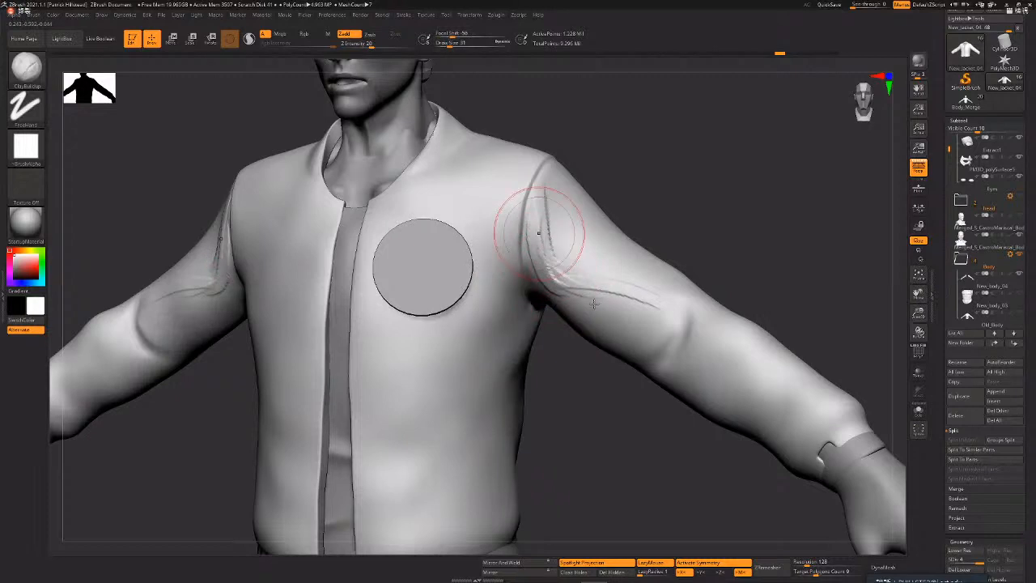
key(space)
mouse_move(544, 233)
mouse_down()
mouse_move(577, 289)
mouse_move(602, 290)
mouse_move(653, 326)
mouse_up()
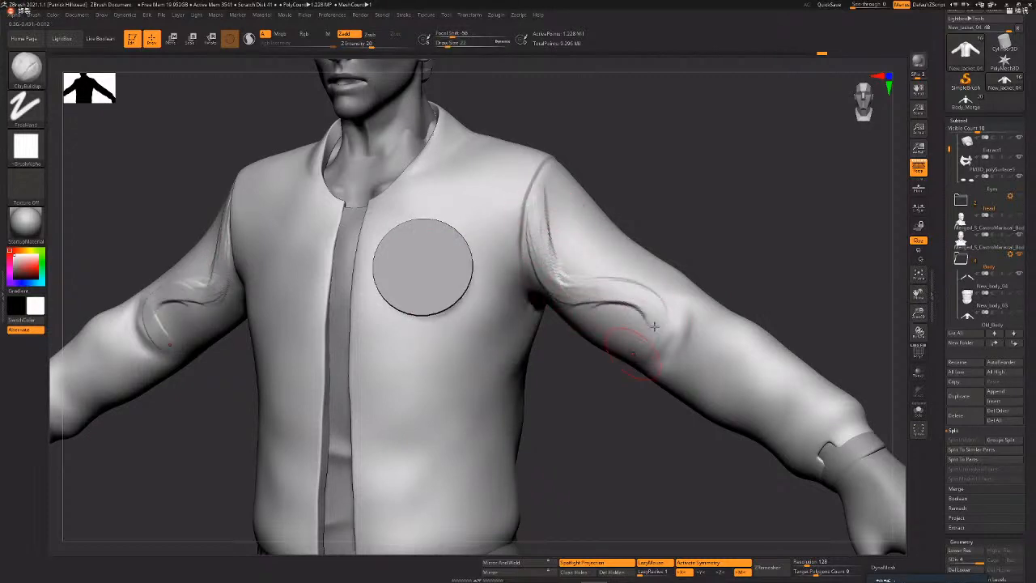
mouse_move(603, 289)
mouse_down()
mouse_move(650, 299)
mouse_move(650, 320)
mouse_move(668, 322)
mouse_up()
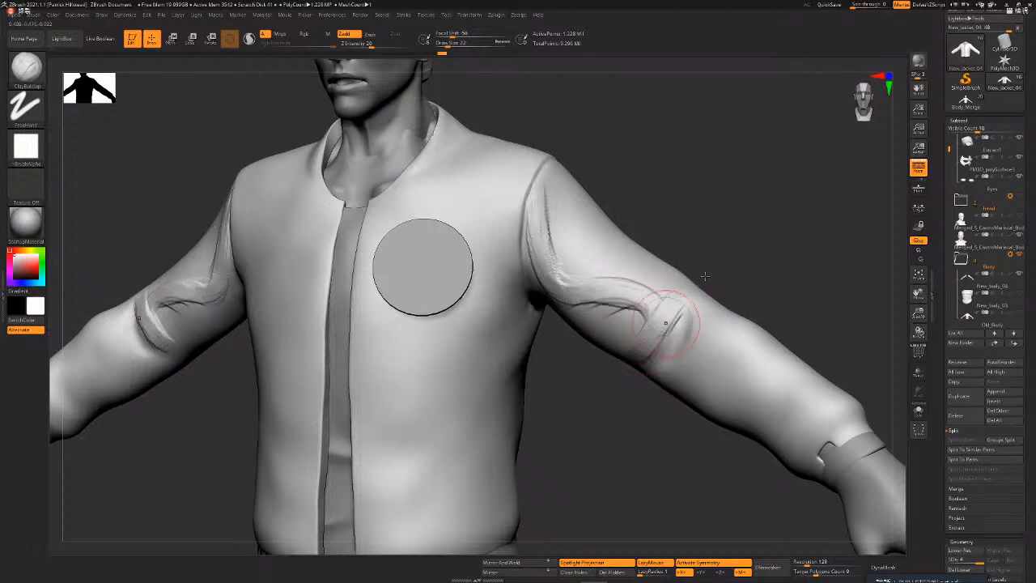
- Smooth the built-up folds between the shoulder seam and the inner elbow
mouse_move(705, 275)
right_down()
mouse_move(691, 290)
mouse_move(713, 283)
mouse_move(693, 277)
right_up()
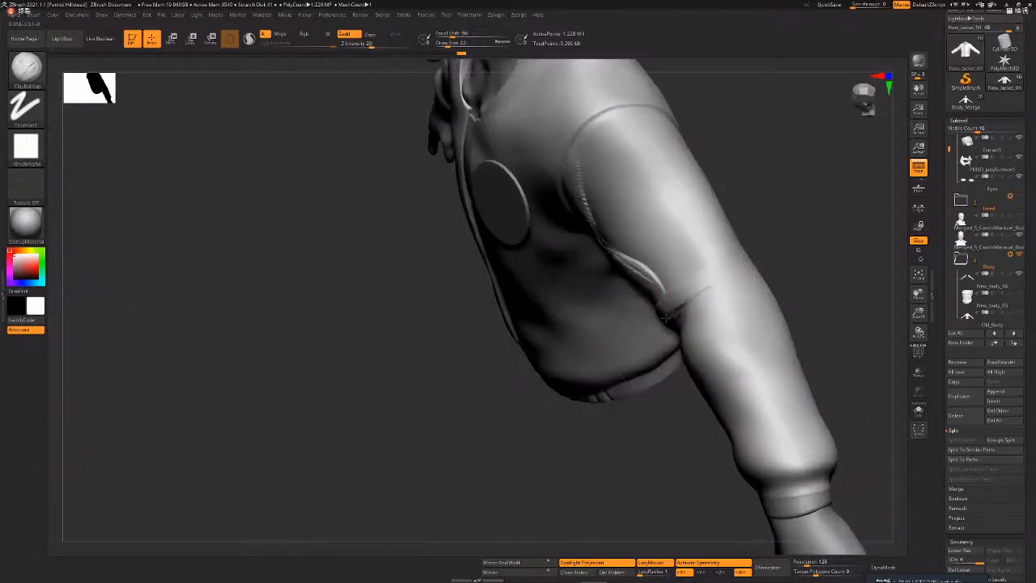
right_drag(666, 318, 647, 281)
right_drag(578, 160, 583, 180)
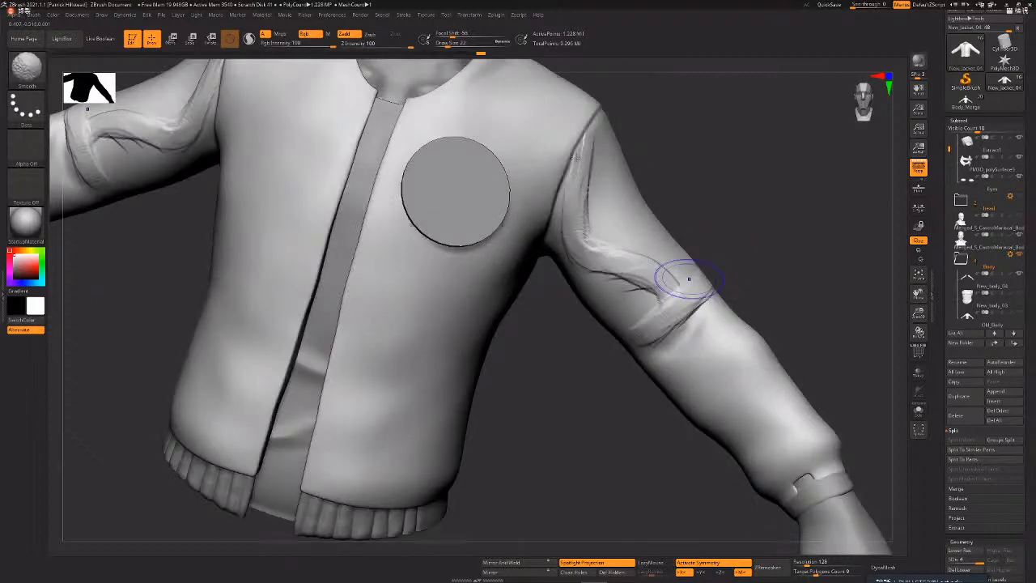
shift+drag(630, 259, 589, 202)
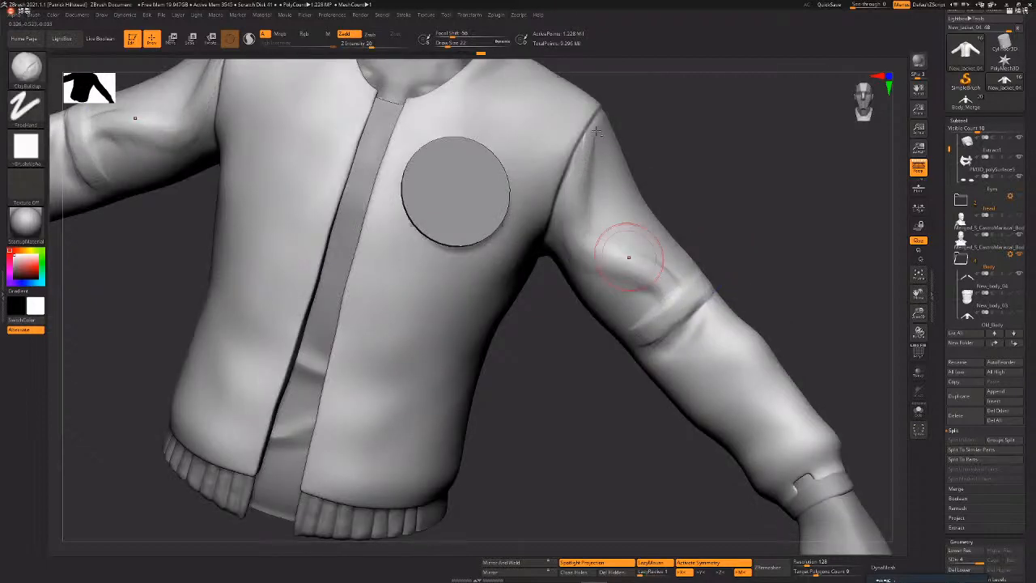
- Carve sharper creases with DamStandard along the shoulder seam fold and the fold running to the inner elbow, smoothing between strokes
key(b)
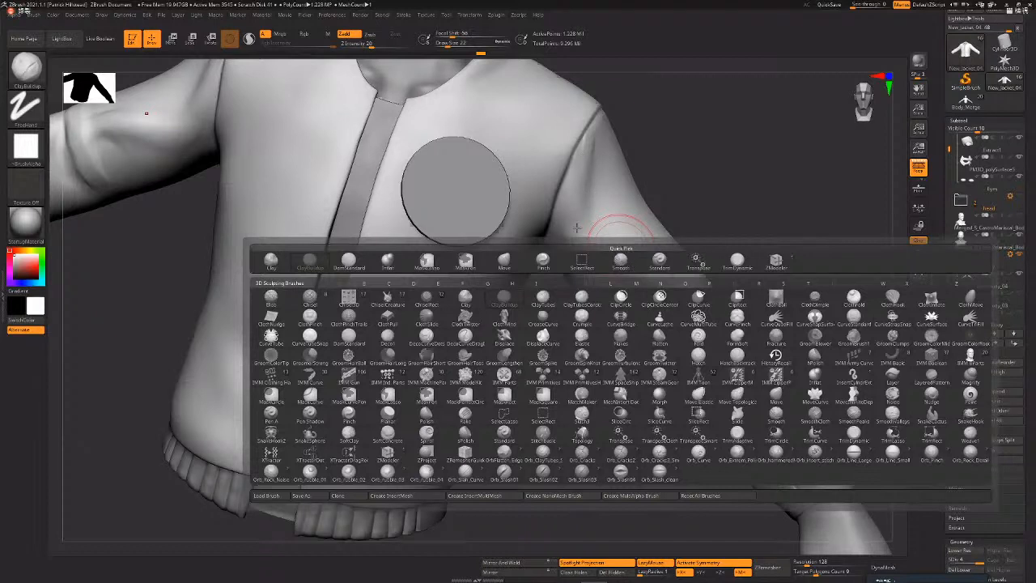
key(d)
key(s)
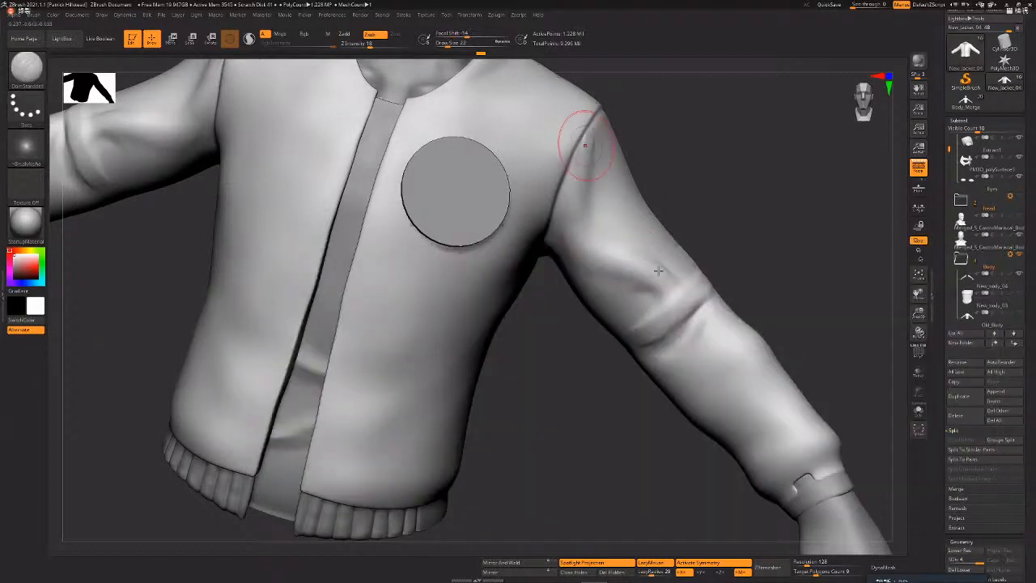
drag(585, 146, 587, 222)
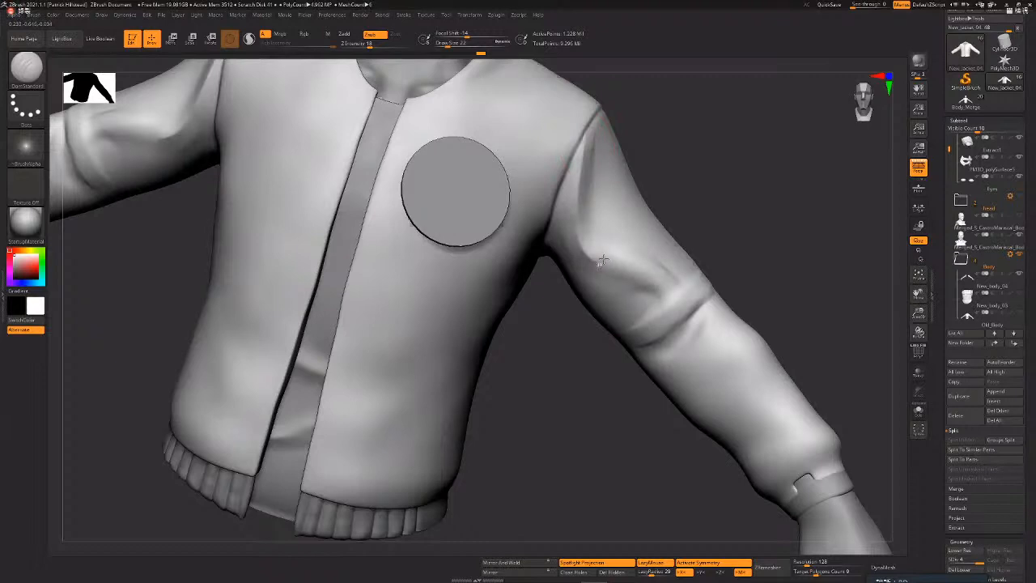
mouse_move(642, 255)
mouse_down()
mouse_move(654, 281)
mouse_move(645, 321)
mouse_up()
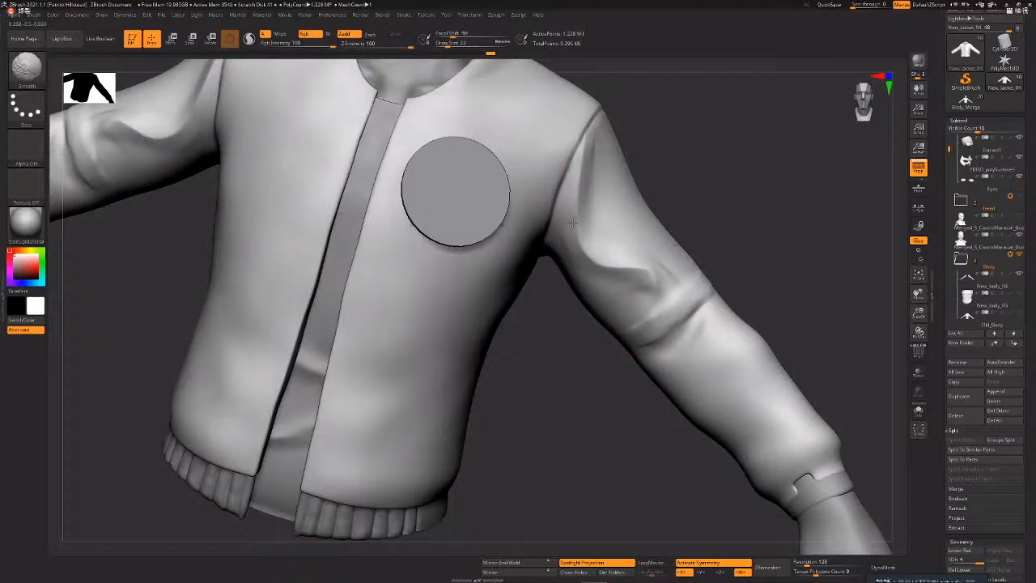
shift+drag(601, 267, 608, 268)
mouse_move(589, 136)
mouse_down()
mouse_move(580, 249)
mouse_move(652, 276)
mouse_move(651, 315)
mouse_move(646, 257)
mouse_move(627, 305)
mouse_move(612, 308)
mouse_up()
- Add volume with ClayBuildup on the underside of the sleeve between the armpit fold and the elbow crease
key(b)
key(c)
key(b)
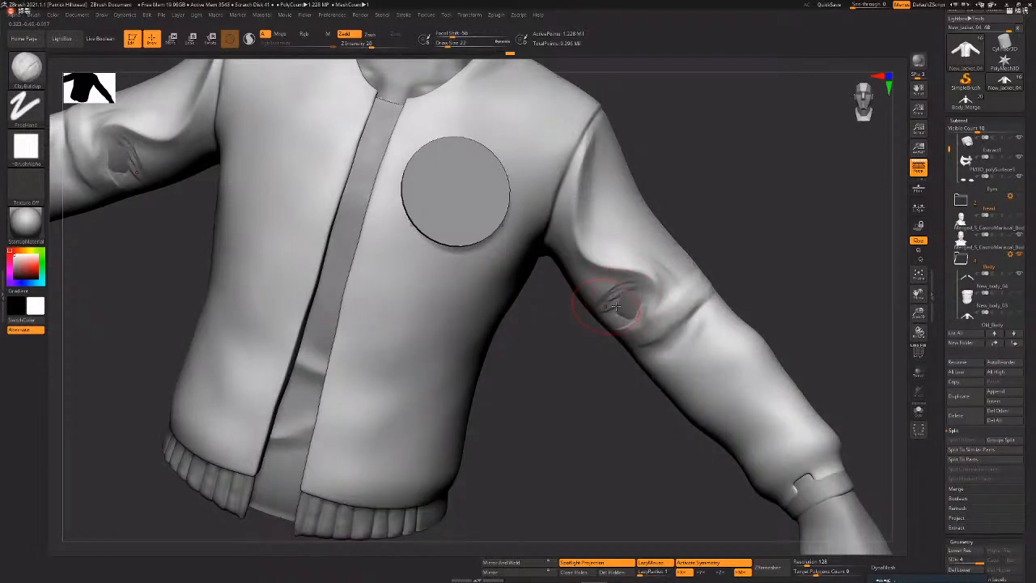
- Reshape the sleeve's outer contour at the elbow fold with an enlarged Move brush
key(b)
key(m)
key(v)
key(space)
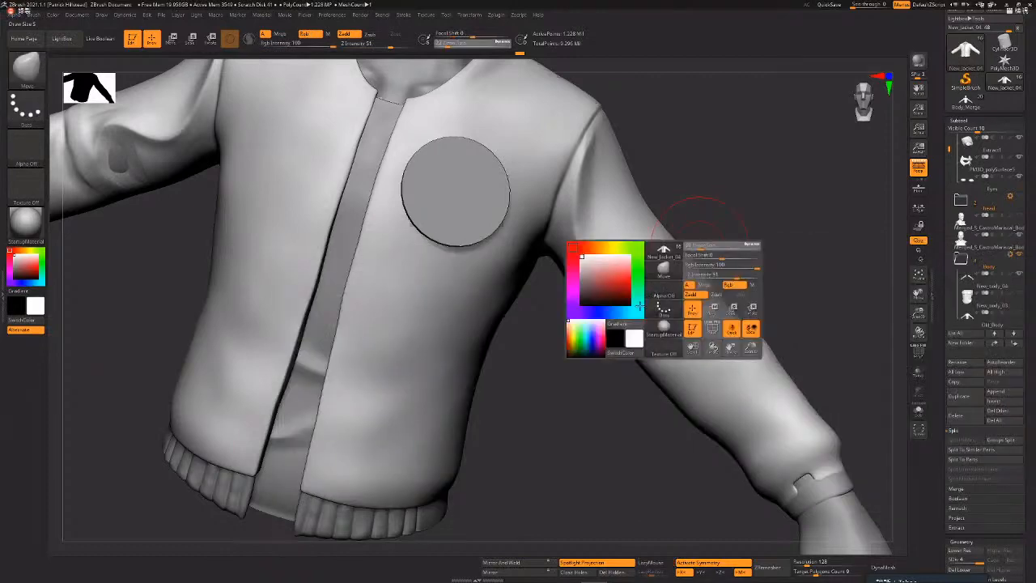
right_drag(626, 305, 671, 273)
drag(671, 272, 685, 264)
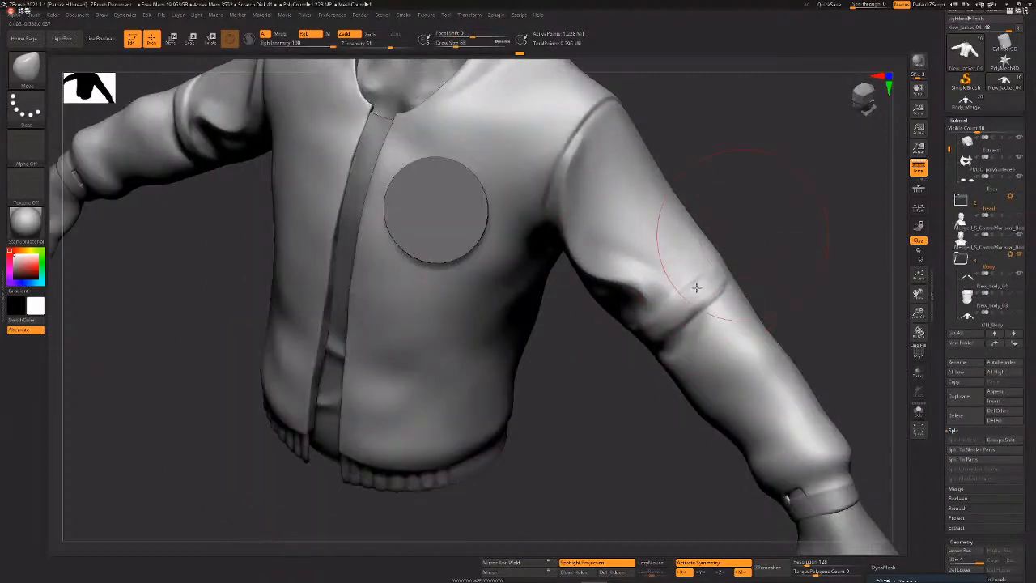
mouse_move(696, 287)
right_down()
mouse_move(711, 270)
mouse_move(697, 259)
right_up()
shift+right_drag(561, 245, 575, 238)
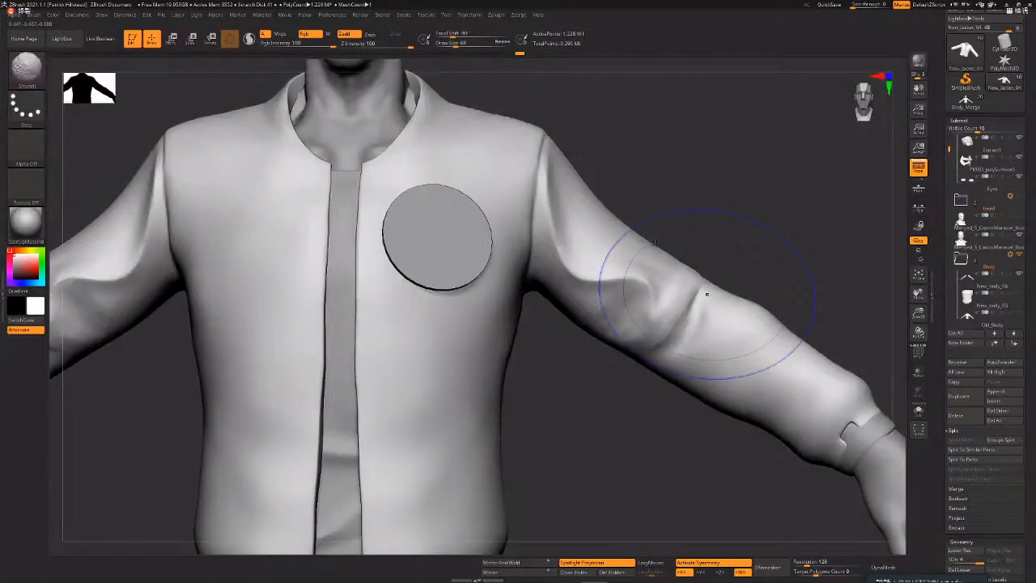
- Check the jacket's wireframe and build up the fold from the armpit to the inner elbow with ClayBuildup
key(shift+f)
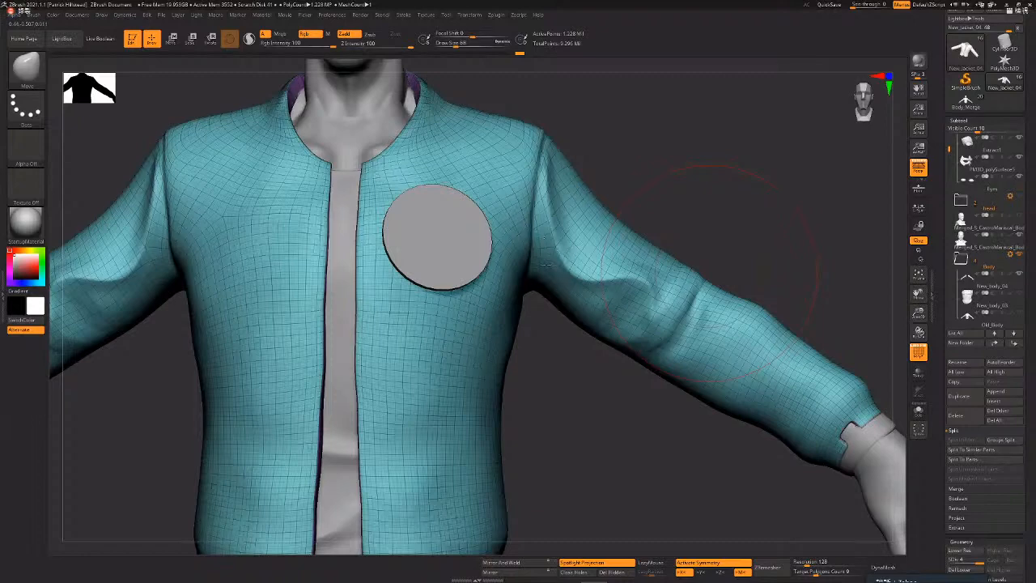
right_drag(545, 264, 576, 301)
key(shift+f)
key(b)
key(c)
key(b)
mouse_move(559, 266)
mouse_down()
mouse_move(624, 298)
mouse_move(626, 330)
mouse_move(637, 300)
mouse_up()
right_drag(577, 315, 639, 311)
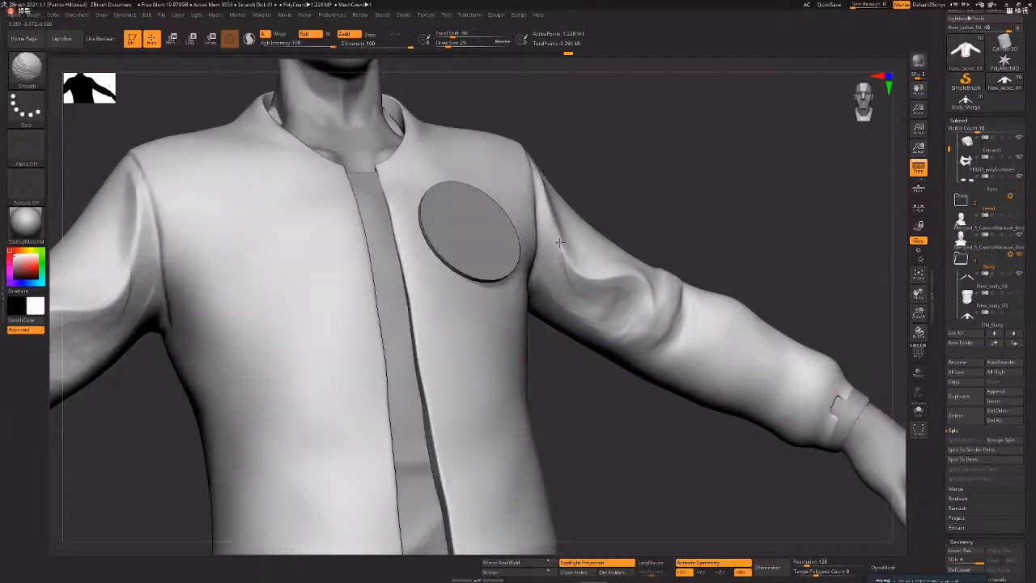
- Refine the fold running from the armpit along the underside of the upper sleeve, blending its transition below the shoulder seam
mouse_move(566, 266)
right_down()
mouse_move(566, 254)
mouse_move(557, 262)
right_up()
mouse_move(548, 289)
mouse_down()
mouse_move(596, 326)
mouse_move(578, 330)
mouse_up()
mouse_move(647, 256)
right_down()
mouse_move(650, 277)
mouse_move(779, 331)
right_up()
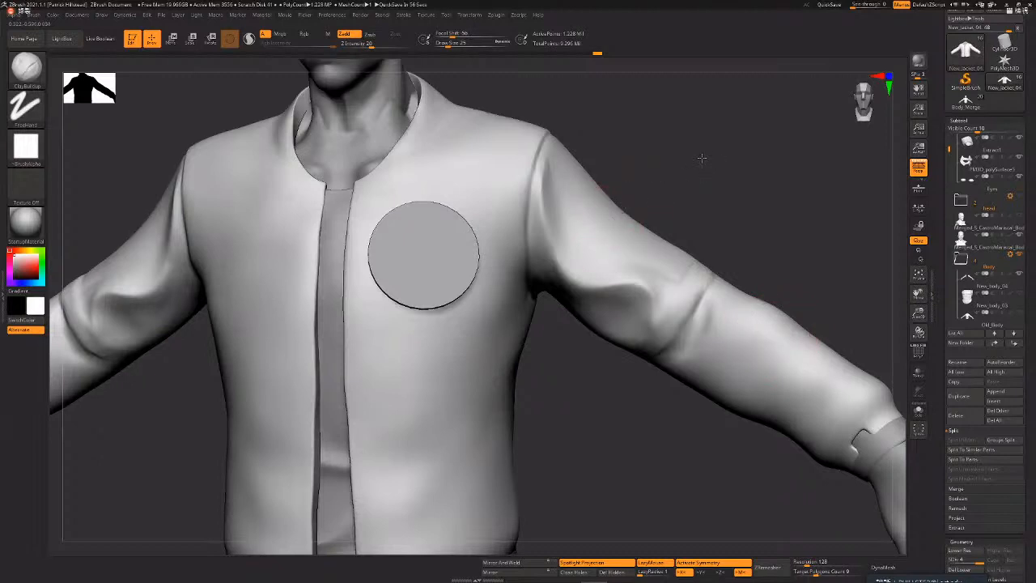
right_drag(702, 158, 650, 281)
ctrl+right_drag(651, 214, 731, 247)
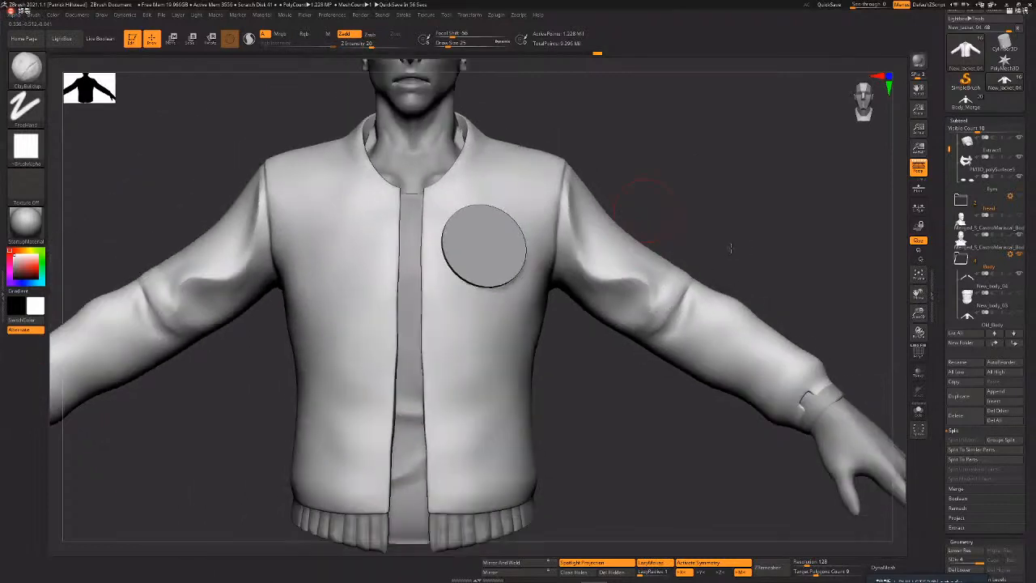
ctrl+right_drag(693, 308, 724, 312)
- Build up narrow compression folds across the inner elbow with ClayBuildup at a reduced brush size and smooth them
key(space)
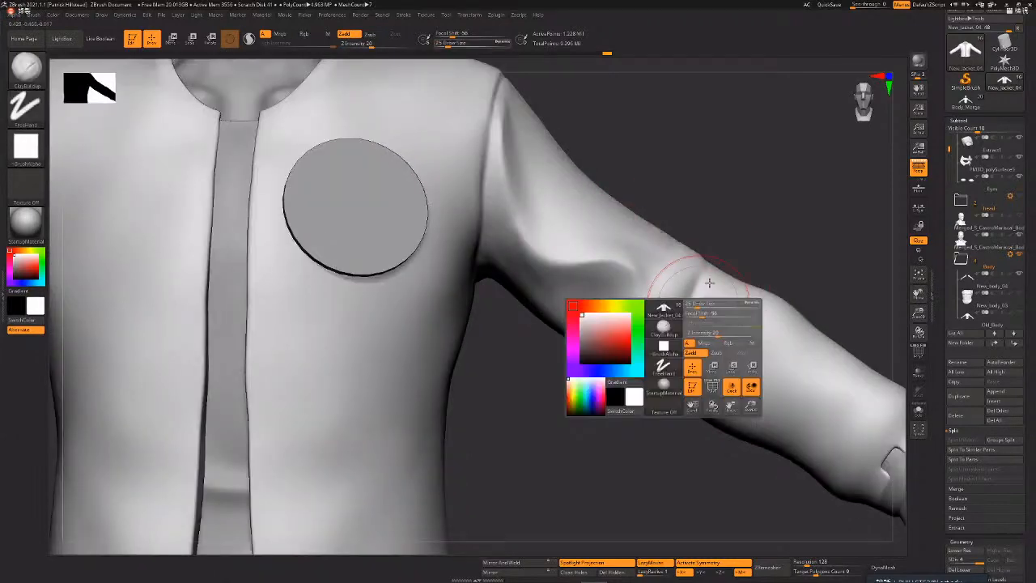
drag(709, 285, 693, 357)
key(shift)
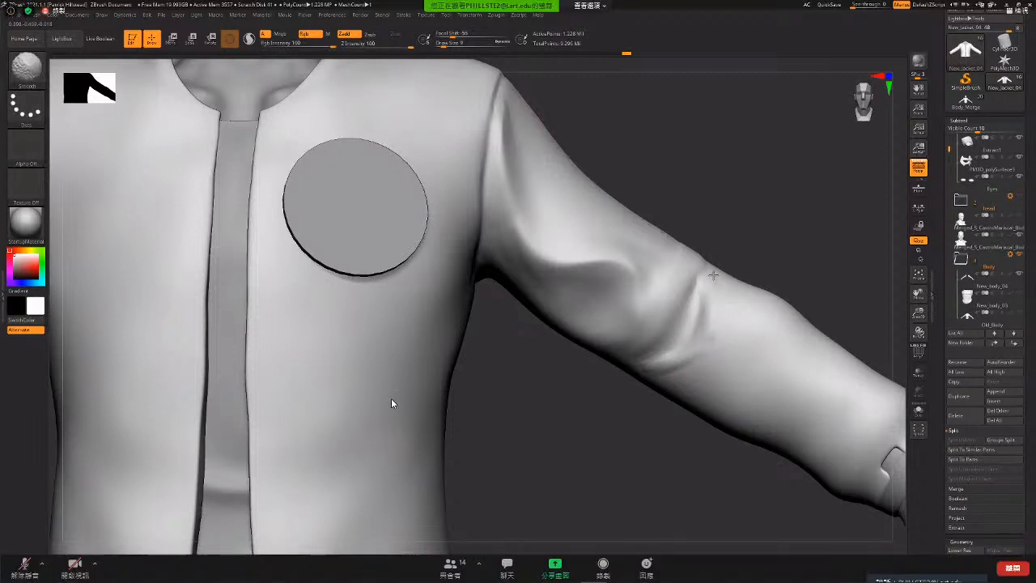
alt+right_drag(741, 274, 688, 364)
key(space)
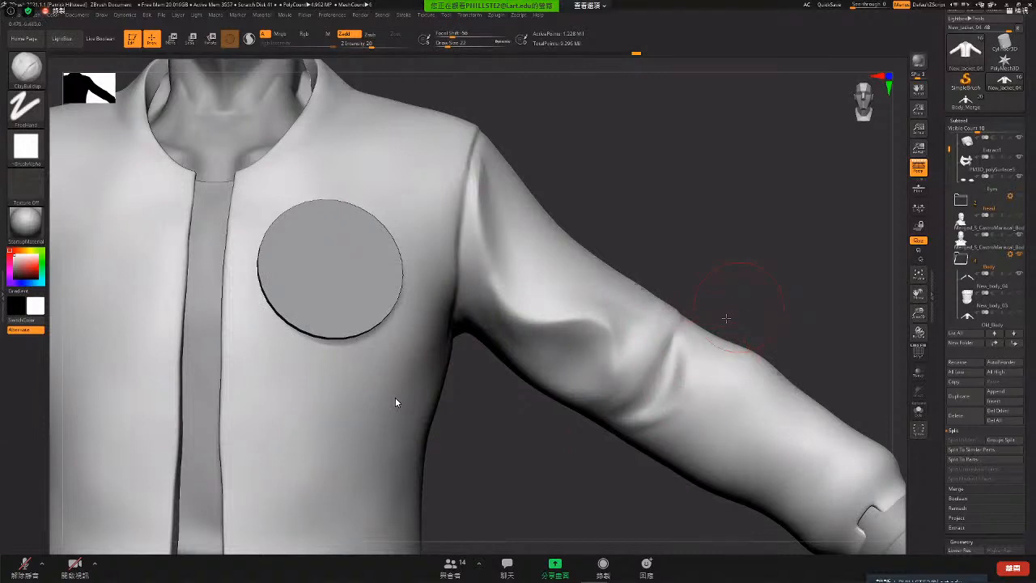
right_drag(726, 316, 687, 380)
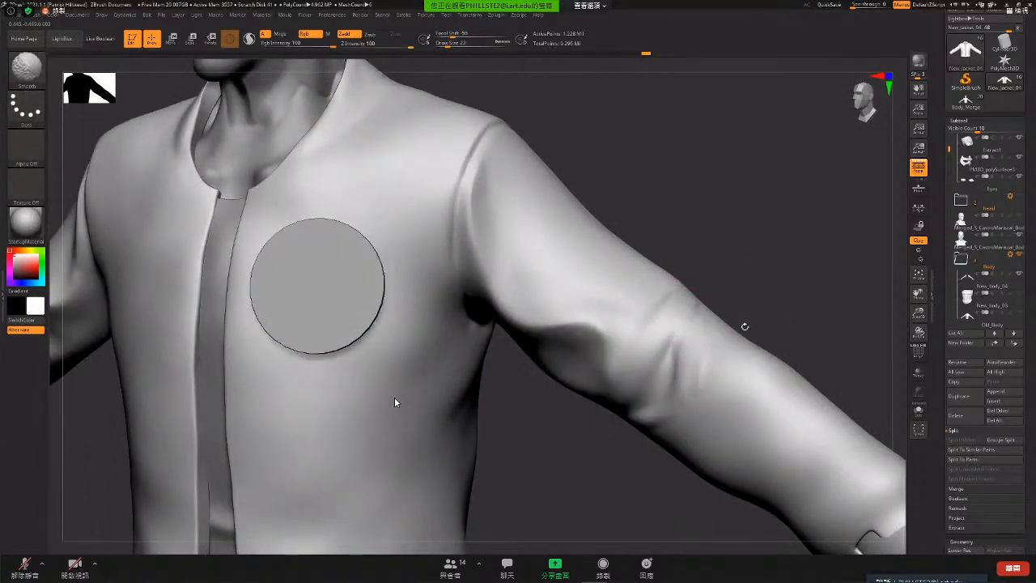
- Try to carve a crease along the upper forearm with DamStandard
key(space)
drag(768, 321, 739, 321)
mouse_move(818, 322)
alt+right_down()
mouse_move(759, 307)
mouse_move(742, 329)
mouse_move(717, 299)
alt+right_up()
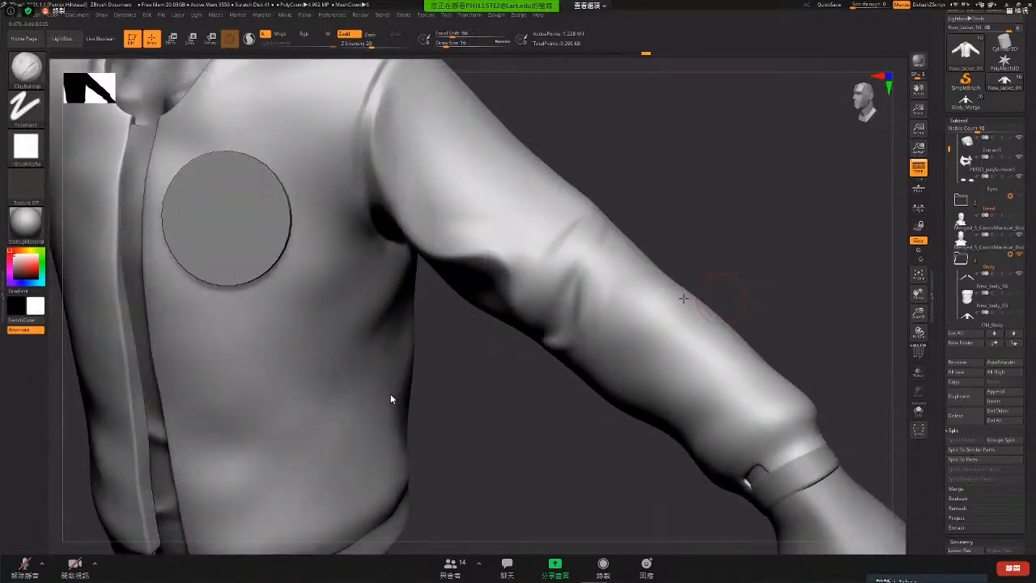
key(b)
key(d)
key(s)
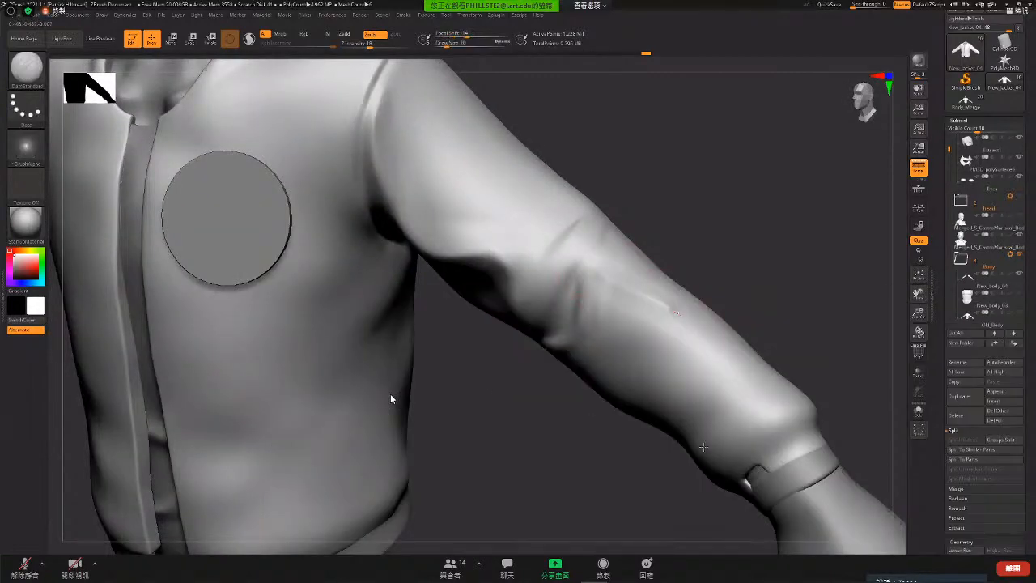
right_drag(759, 389, 735, 301)
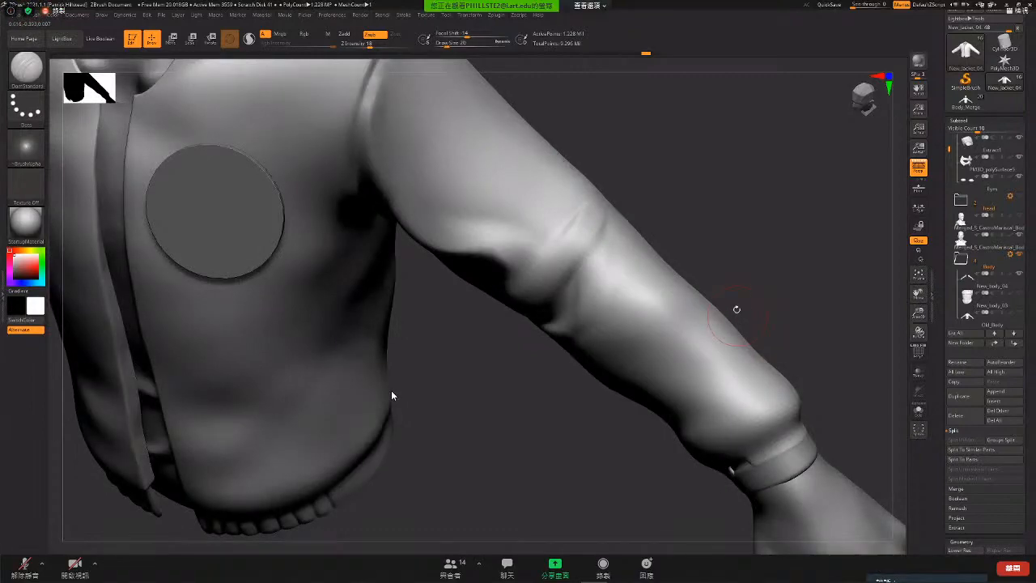
key(b)
key(c)
key(b)
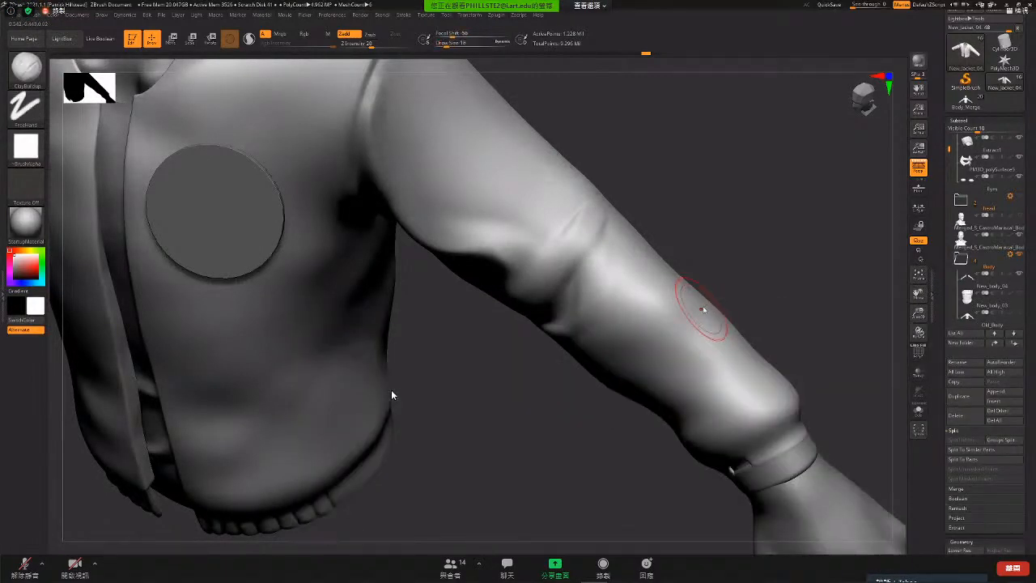
- Sculpt zigzag folds on the forearm between elbow and cuff with the Standard brush, undoing the first trial stroke
key(b)
key(s)
key(t)
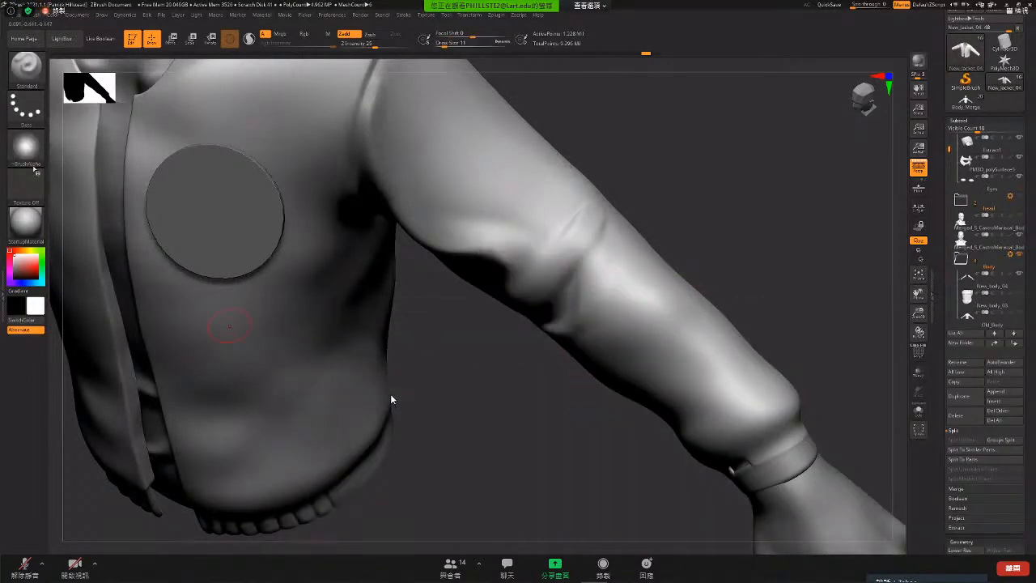
click(25, 147)
click(114, 155)
click(33, 154)
click(114, 153)
mouse_move(619, 257)
mouse_down()
mouse_move(613, 291)
mouse_move(712, 354)
mouse_move(732, 401)
mouse_move(759, 374)
mouse_up()
key(ctrl+z)
right_click(705, 390)
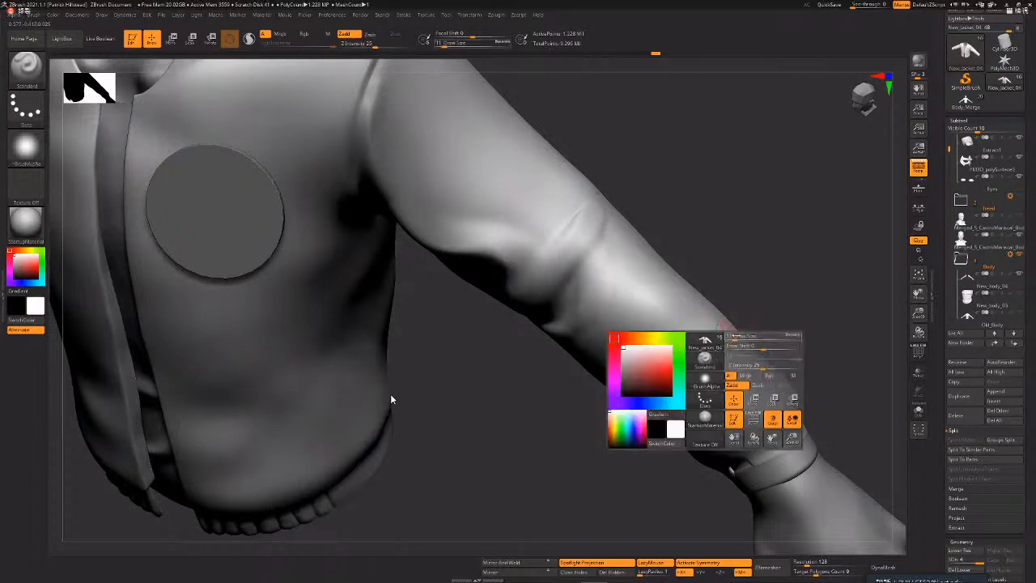
right_drag(678, 321, 652, 344)
mouse_move(717, 335)
mouse_down()
mouse_move(701, 374)
mouse_move(744, 465)
mouse_move(689, 390)
mouse_up()
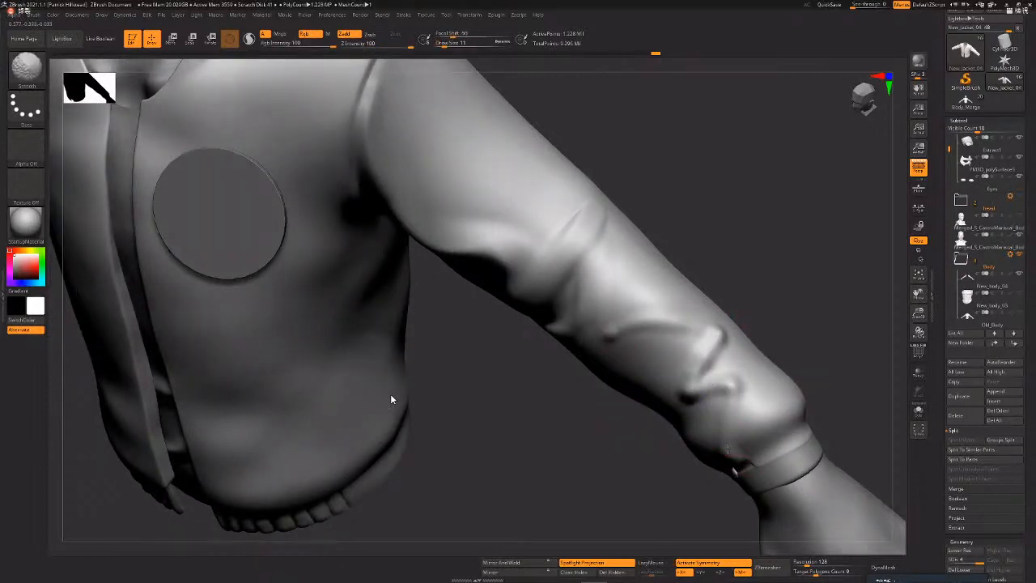
mouse_move(765, 290)
mouse_down()
mouse_move(719, 305)
mouse_move(724, 321)
mouse_move(640, 369)
mouse_move(690, 348)
mouse_up()
- Lower the jacket to subdivision level 3 and sculpt a raised fold across the middle of the forearm, smoothing around it
key(shift+d)
key(shift+f)
key(shift+f)
right_click(693, 365)
drag(614, 354, 682, 333)
drag(639, 382, 682, 343)
mouse_move(677, 342)
shift+mouse_down()
mouse_move(628, 358)
mouse_move(662, 371)
mouse_move(634, 382)
mouse_move(625, 354)
shift+mouse_up()
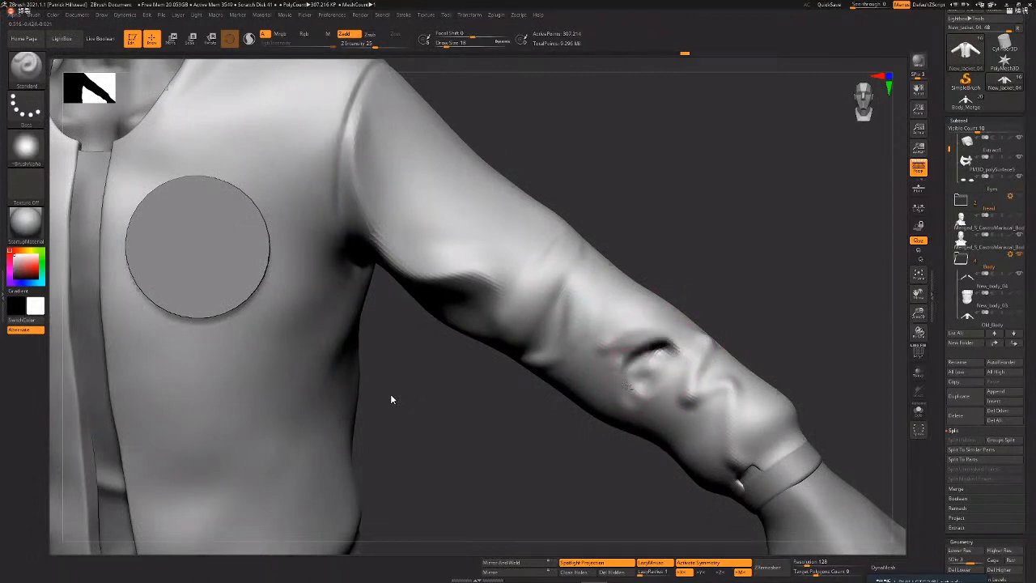
mouse_move(688, 364)
shift+mouse_down()
mouse_move(657, 370)
mouse_move(652, 391)
shift+mouse_up()
- Extend the forearm folds towards the cuff and back to the inner elbow, softening the peak where they meet
mouse_move(687, 432)
mouse_down()
mouse_move(661, 402)
mouse_move(705, 433)
mouse_move(719, 403)
mouse_up()
mouse_move(719, 403)
mouse_down()
mouse_move(716, 463)
mouse_move(705, 439)
mouse_up()
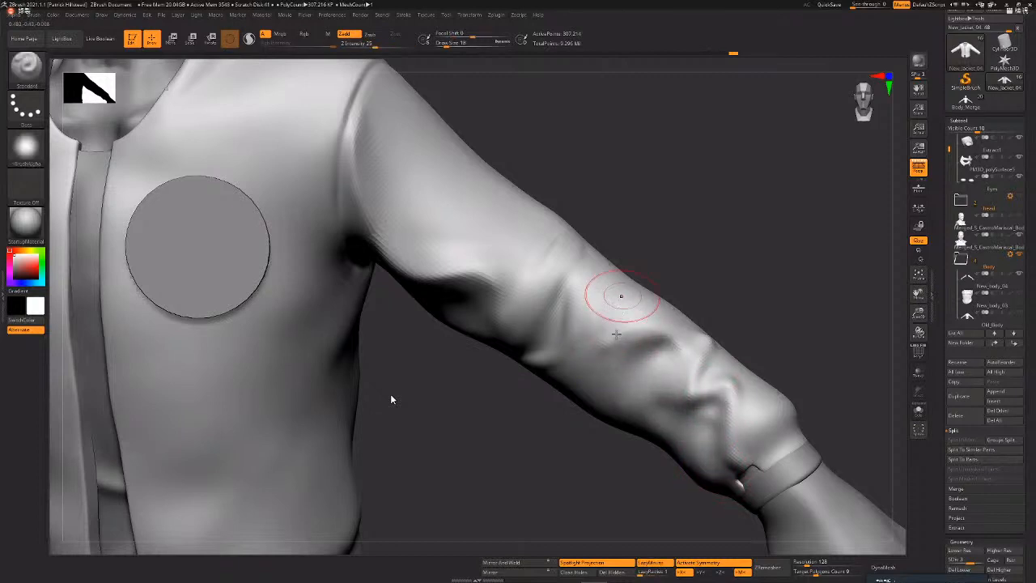
drag(620, 340, 565, 369)
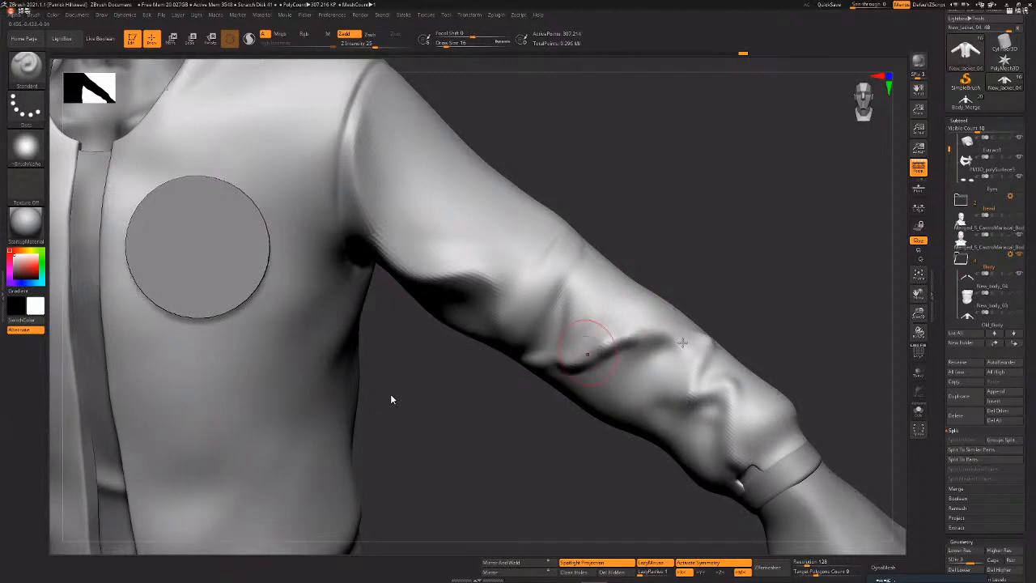
drag(682, 344, 598, 353)
shift+drag(704, 367, 698, 385)
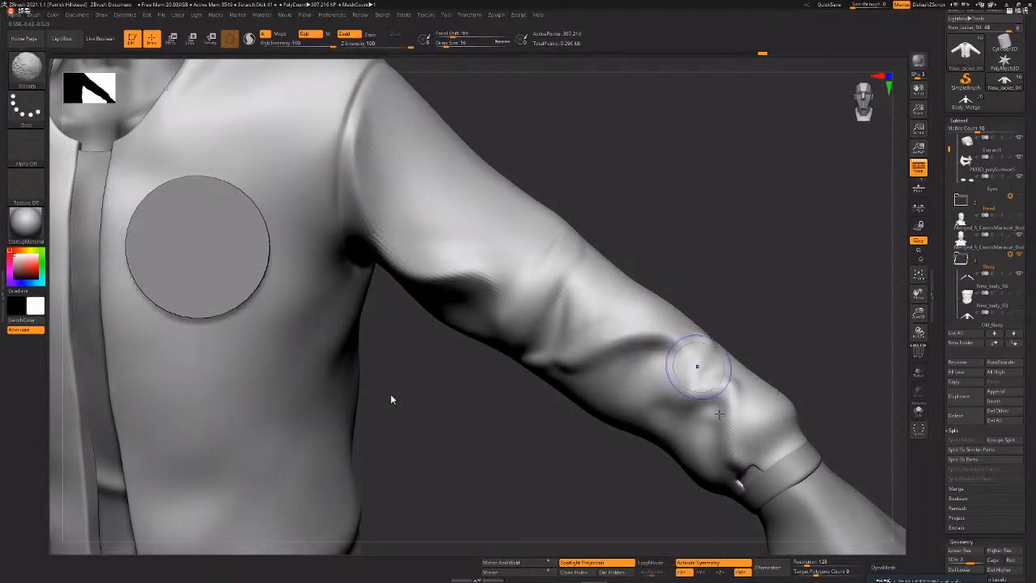
- Carry the zigzag folds around the outer side of the forearm near the cuff and smooth the bumps
mouse_move(802, 332)
mouse_down()
mouse_move(766, 316)
mouse_move(641, 382)
mouse_move(671, 338)
mouse_up()
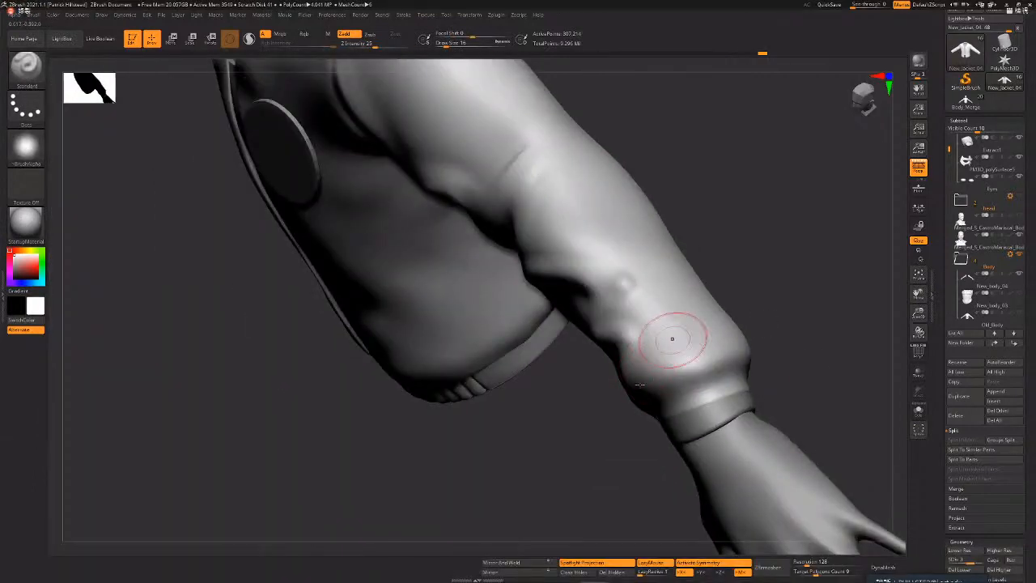
mouse_move(696, 374)
mouse_down()
mouse_move(617, 318)
mouse_move(655, 353)
mouse_up()
mouse_move(646, 323)
right_down()
mouse_move(659, 323)
mouse_move(652, 314)
right_up()
shift+drag(647, 314, 639, 342)
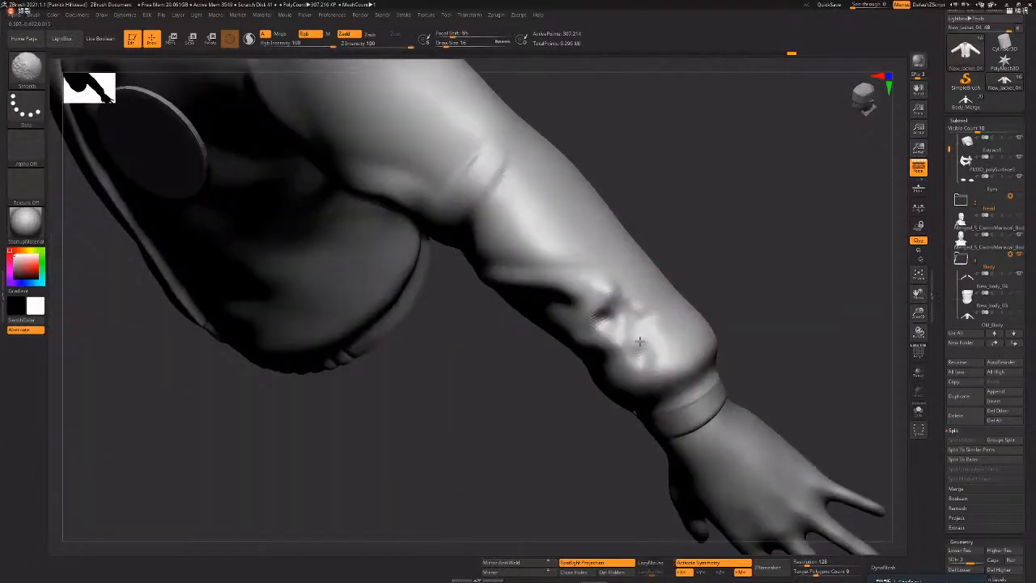
right_drag(600, 325, 586, 308)
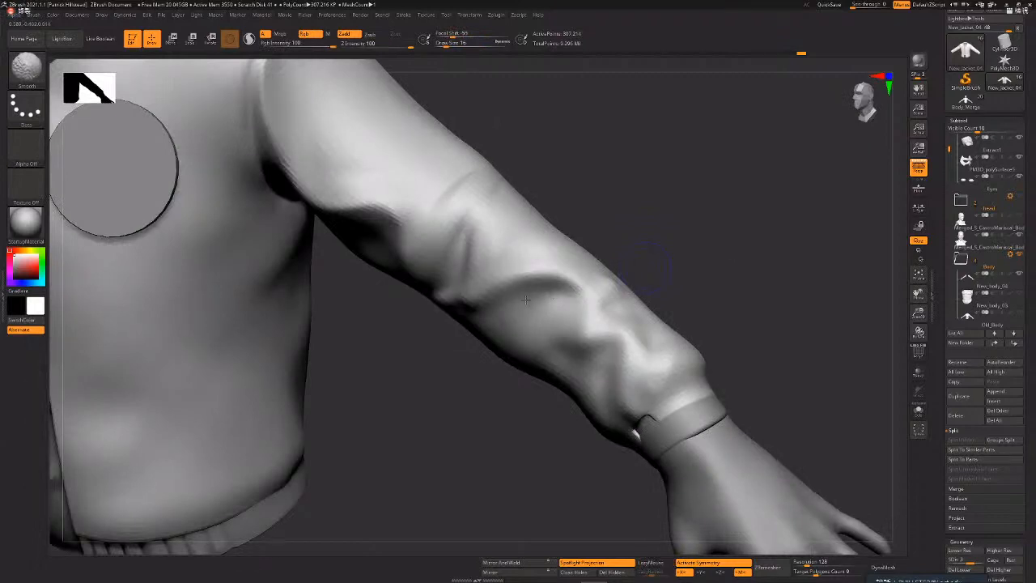
- Smooth the forearm folds while checking the wireframe, and return the jacket to subdivision level 4
key(shift+f)
key(shift+f)
shift+drag(463, 302, 579, 301)
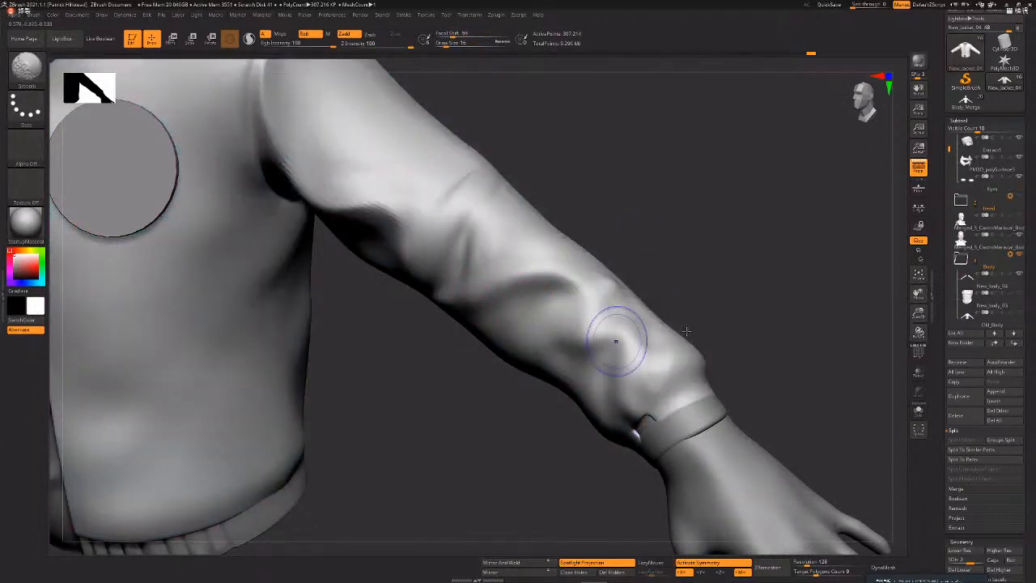
key(shift+f)
key(shift+f)
key(d)
right_drag(717, 306, 686, 312)
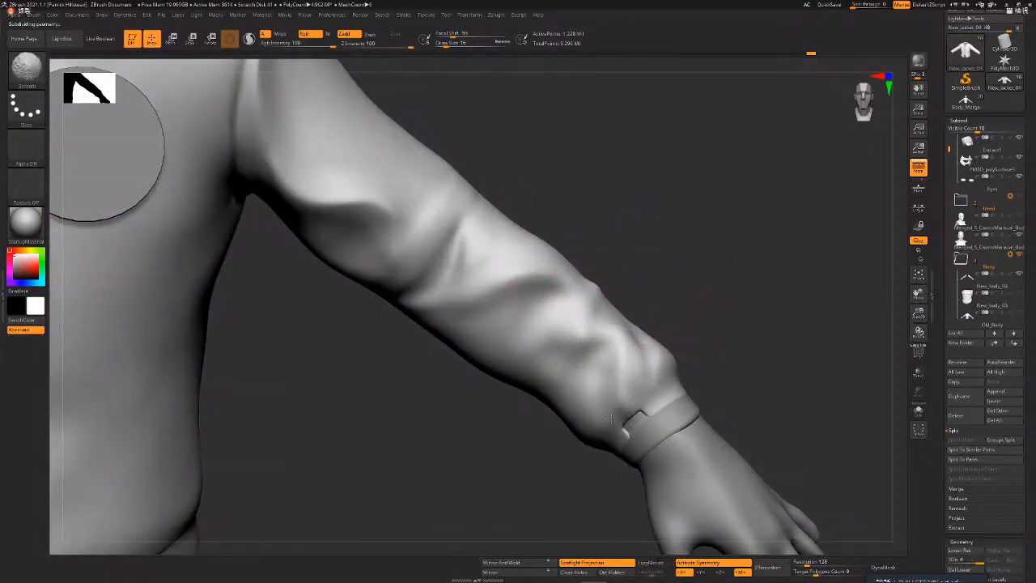
- Switch to the Move brush at size 30 and make the cuff subtool New_Jacket_03 active
key(b)
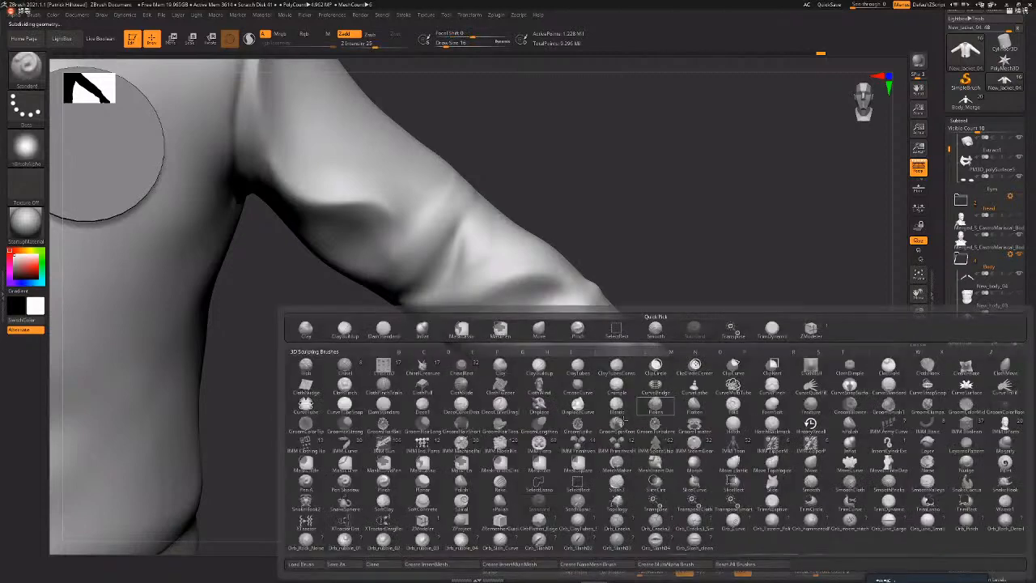
key(m)
key(v)
key(space)
drag(679, 396, 737, 396)
alt+click(643, 408)
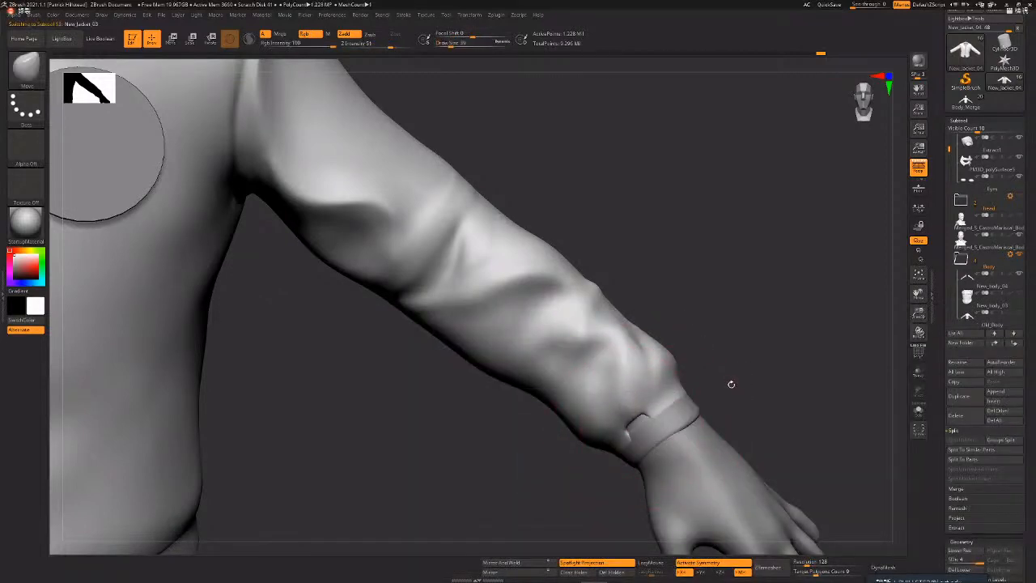
key(f)
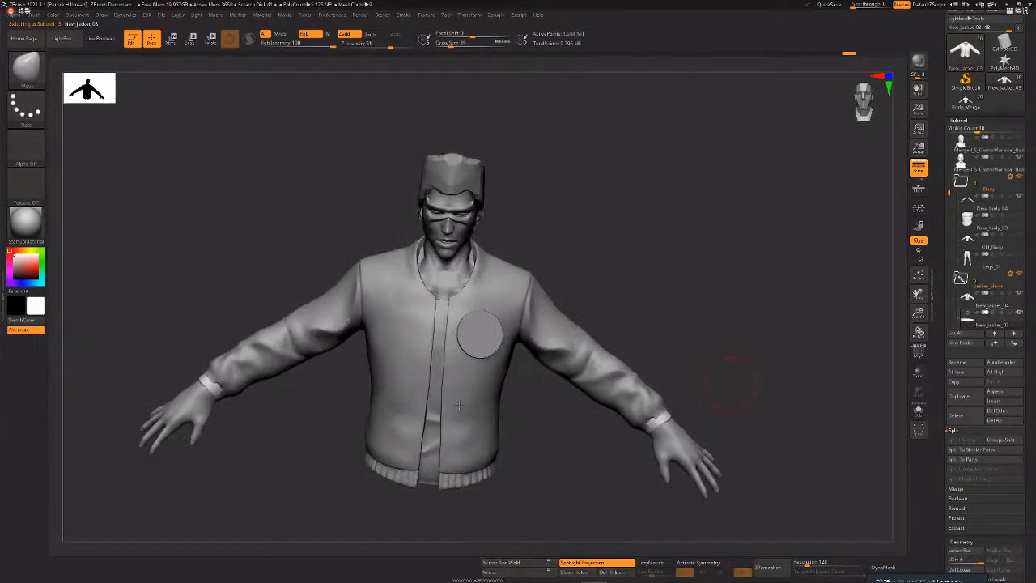
ctrl+drag(518, 506, 425, 450)
key(f)
- Place the gizmo on the wrist cuff with X symmetry on, align it to the cuff's angle and scale the cuff slightly
key(w)
click(180, 387)
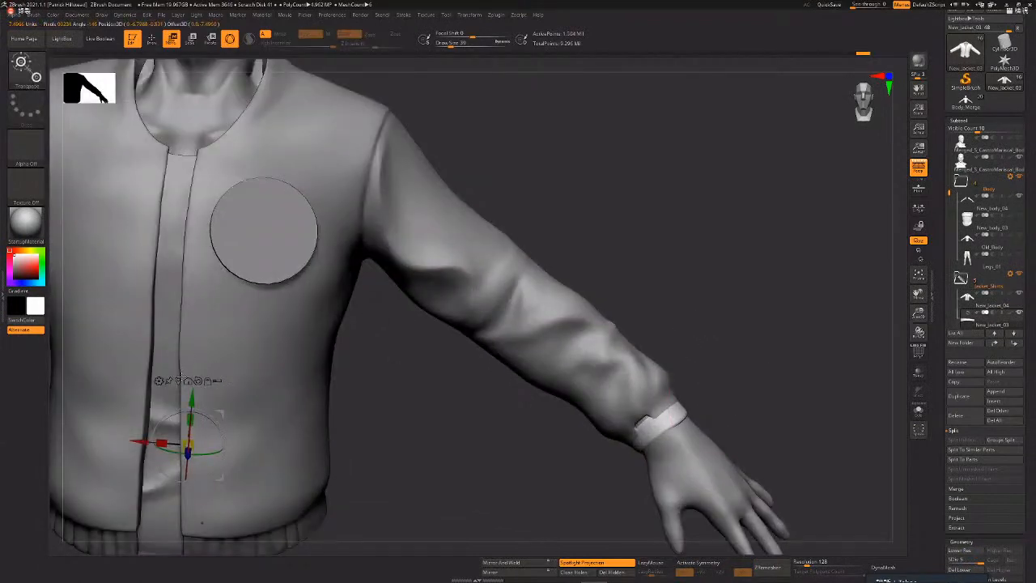
key(x)
click(652, 419)
key(f)
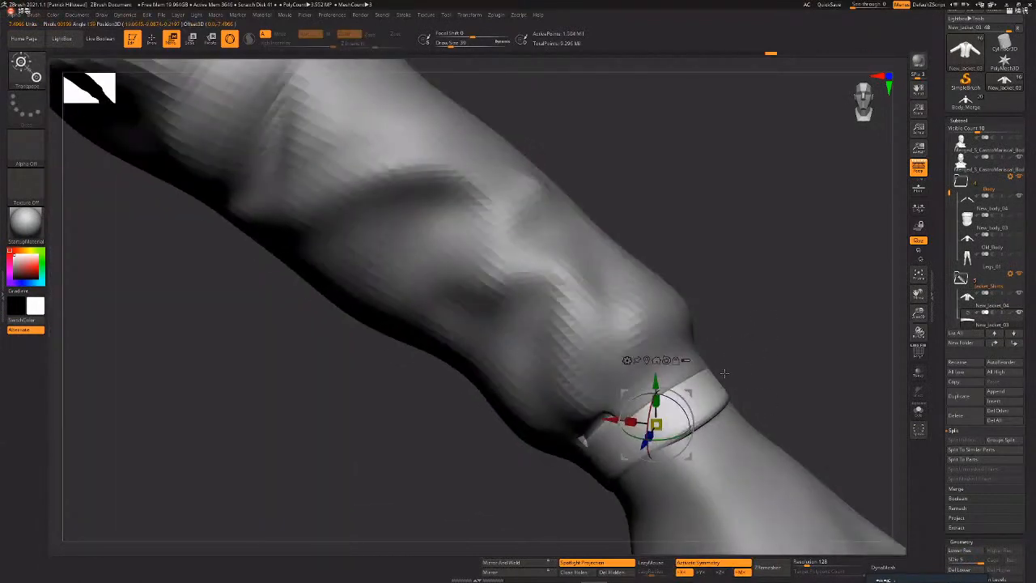
alt+drag(686, 411, 671, 430)
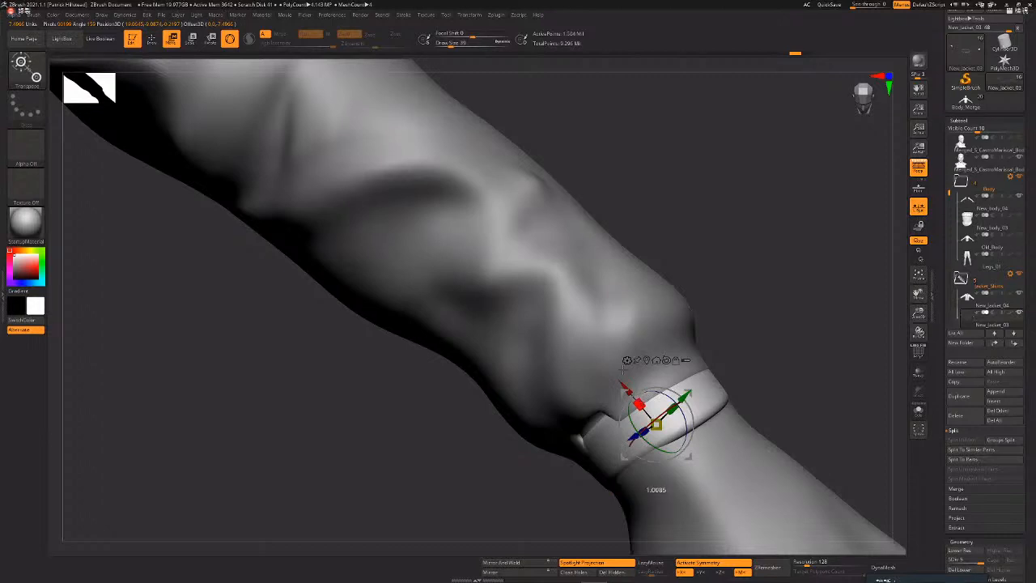
key(q)
- Reshape the front and inner side of the cuff with an enlarged Move brush so it meets the sleeve end
drag(739, 334, 727, 340)
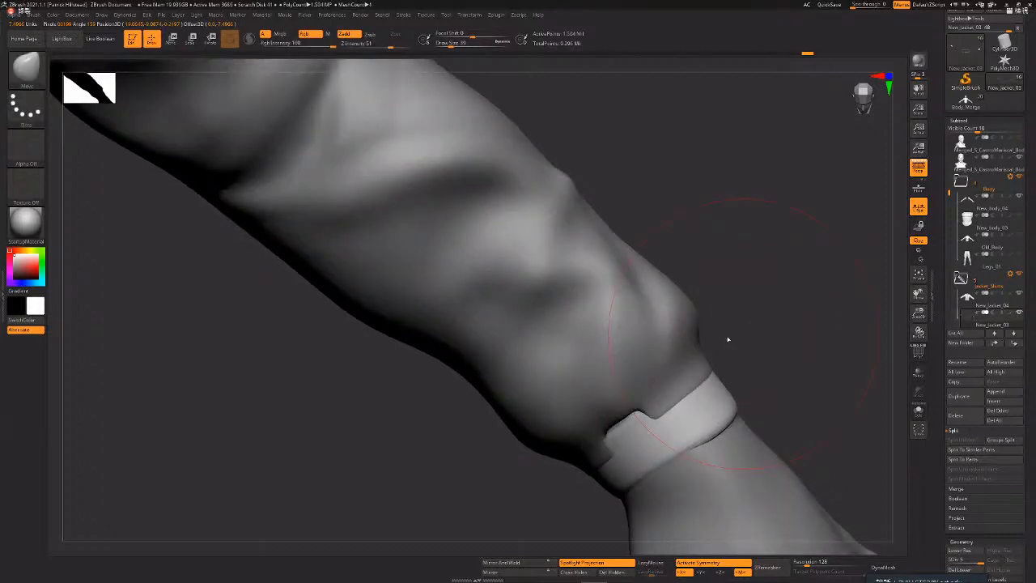
key(space)
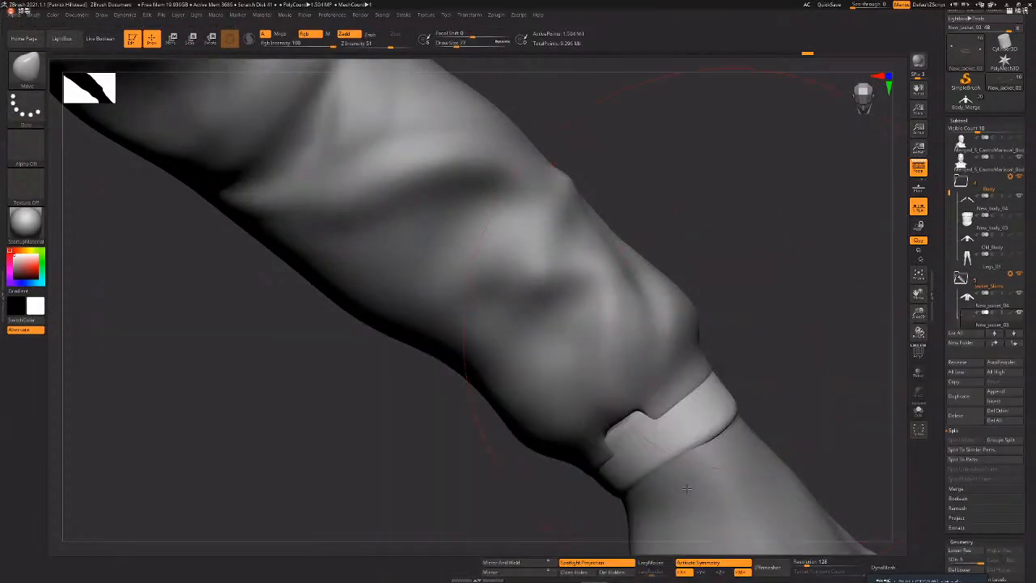
drag(739, 405, 765, 380)
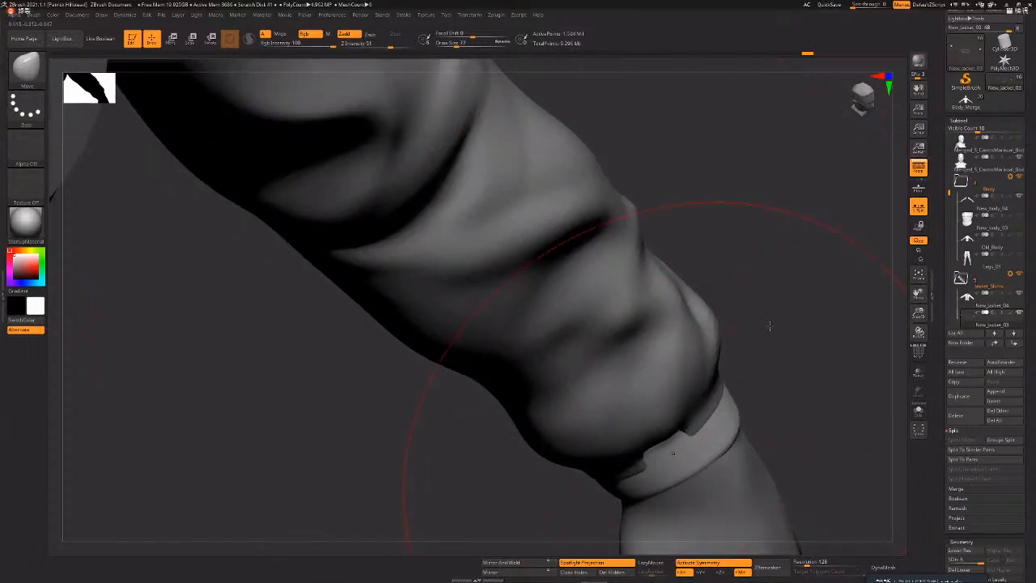
mouse_move(774, 316)
mouse_down()
mouse_move(756, 403)
mouse_move(652, 482)
mouse_up()
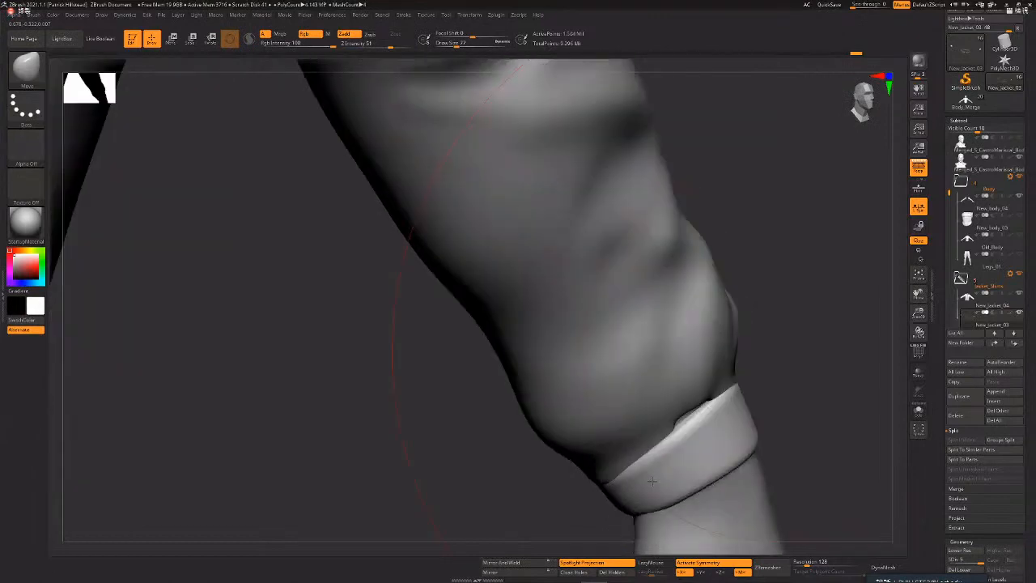
mouse_move(694, 437)
mouse_down()
mouse_move(791, 320)
mouse_move(734, 431)
mouse_move(479, 433)
mouse_move(632, 338)
mouse_up()
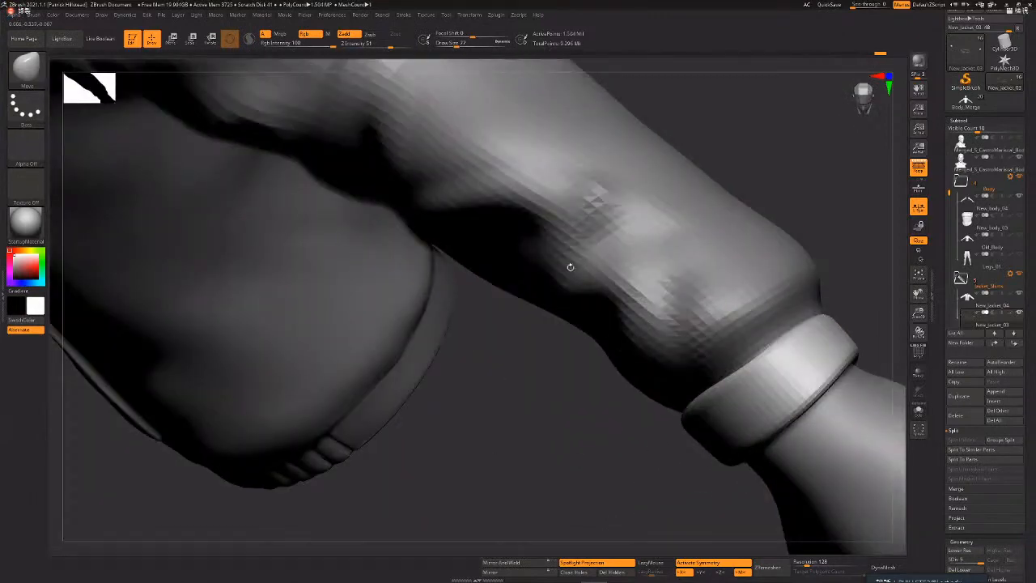
- Pull the outer and back side of the cuff with a smaller Move brush to widen it around the wrist
drag(570, 267, 449, 208)
mouse_move(513, 346)
mouse_down()
mouse_move(488, 295)
mouse_move(483, 243)
mouse_move(501, 337)
mouse_move(458, 255)
mouse_move(497, 270)
mouse_move(493, 367)
mouse_move(469, 285)
mouse_up()
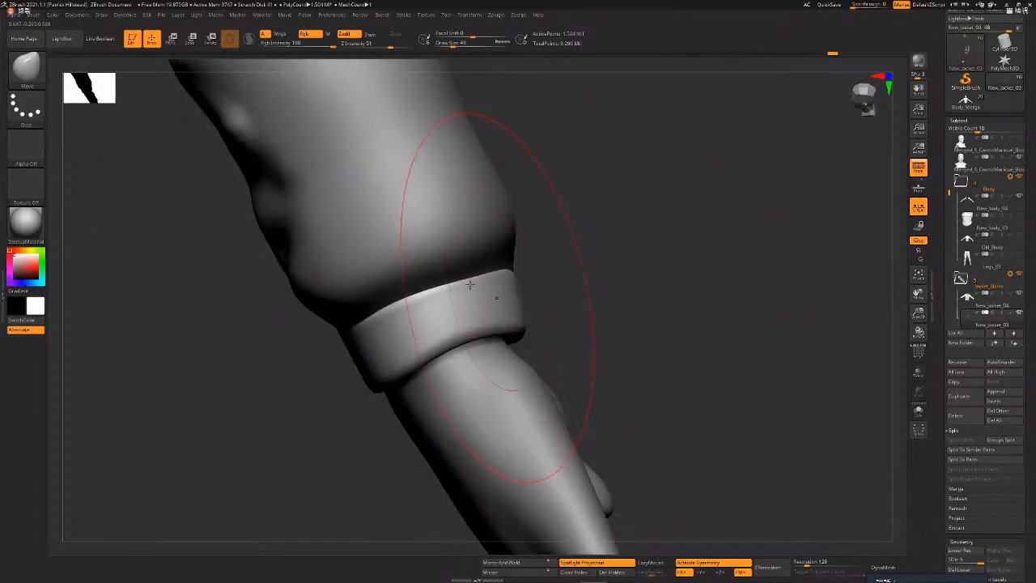
drag(481, 330, 485, 344)
mouse_move(463, 273)
mouse_down()
mouse_move(468, 327)
mouse_move(498, 273)
mouse_up()
drag(473, 315, 506, 320)
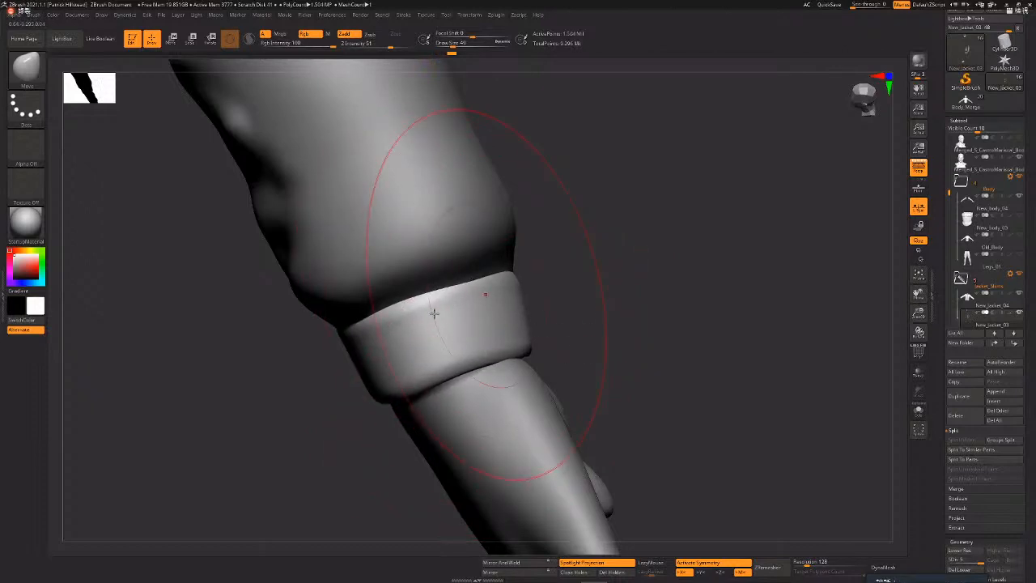
- Pull the wrist cuff's upper edge and inner side with the Move brush at size 40 so it sits against the sleeve end
drag(433, 310, 433, 292)
drag(564, 318, 613, 259)
drag(485, 335, 468, 324)
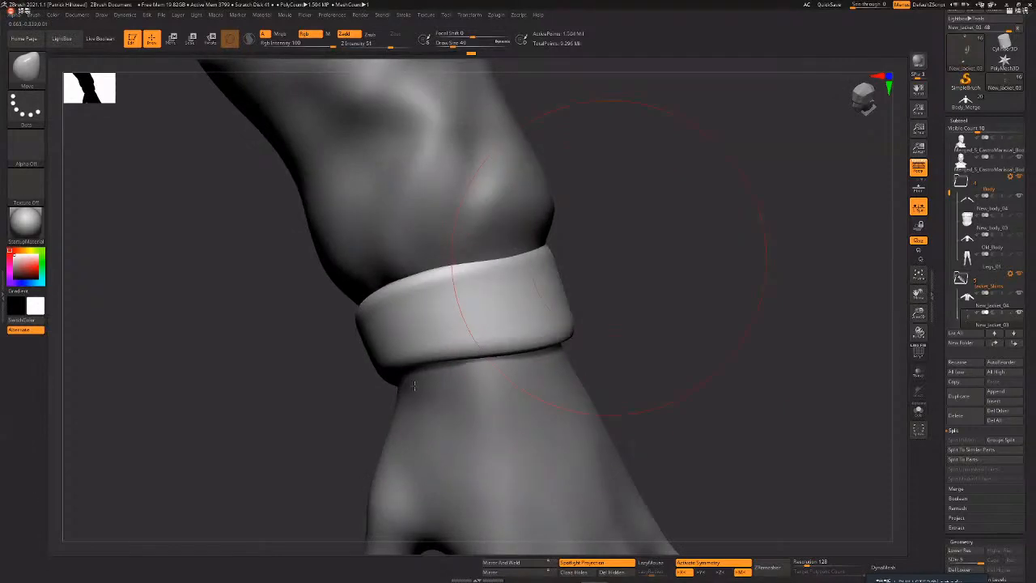
drag(637, 310, 440, 315)
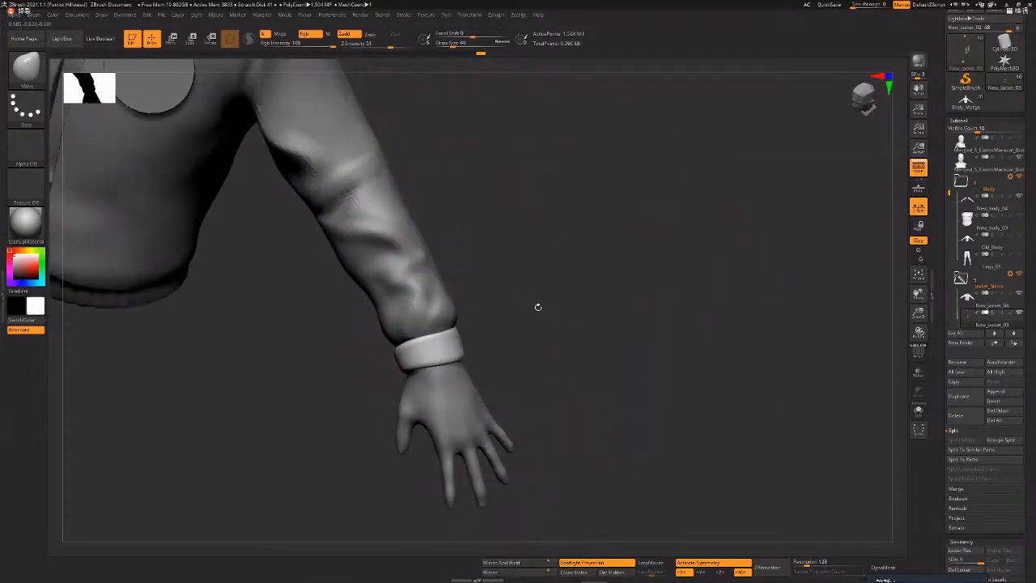
- Make the jacket subtool New_Jacket_04 active, drop to subdivision level 2 and rough in a fold at the outer elbow with the Standard brush at size 20
alt+click(462, 289)
drag(658, 343, 568, 260)
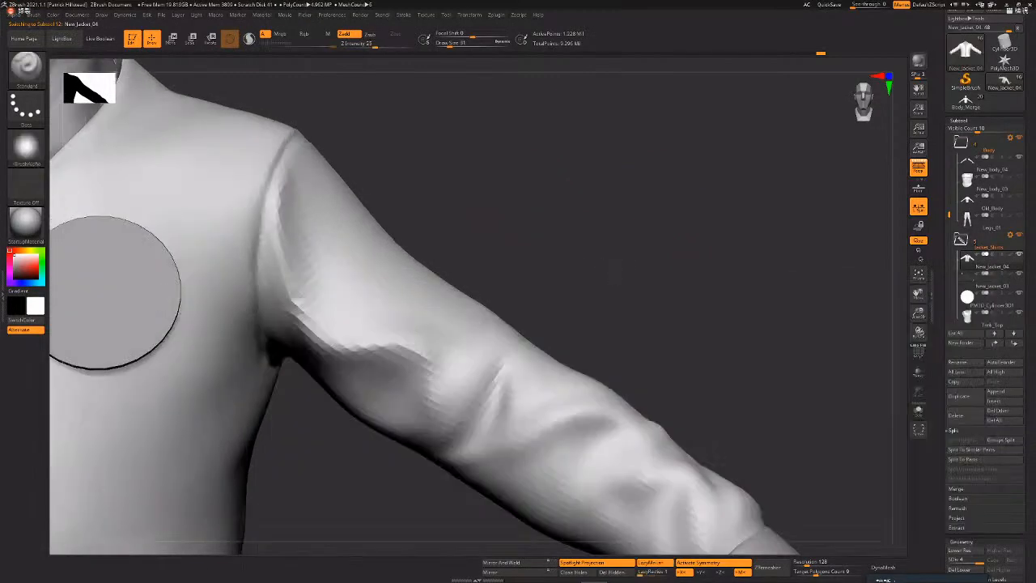
drag(614, 265, 618, 264)
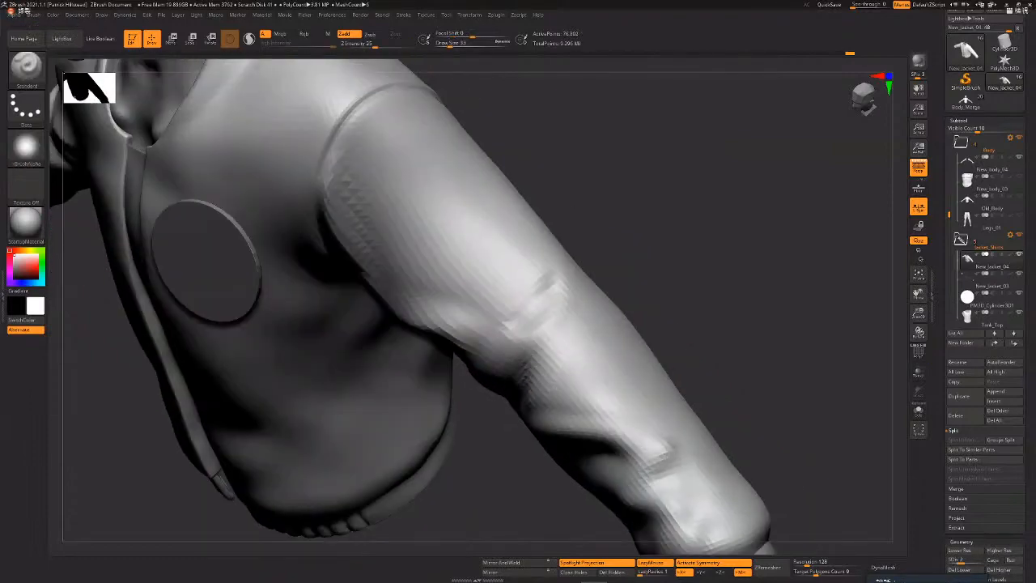
mouse_move(559, 283)
mouse_down()
mouse_move(542, 361)
mouse_move(603, 354)
mouse_up()
key(space)
key(space)
mouse_move(558, 423)
mouse_down()
mouse_move(633, 445)
mouse_move(583, 419)
mouse_move(565, 385)
mouse_move(585, 361)
mouse_up()
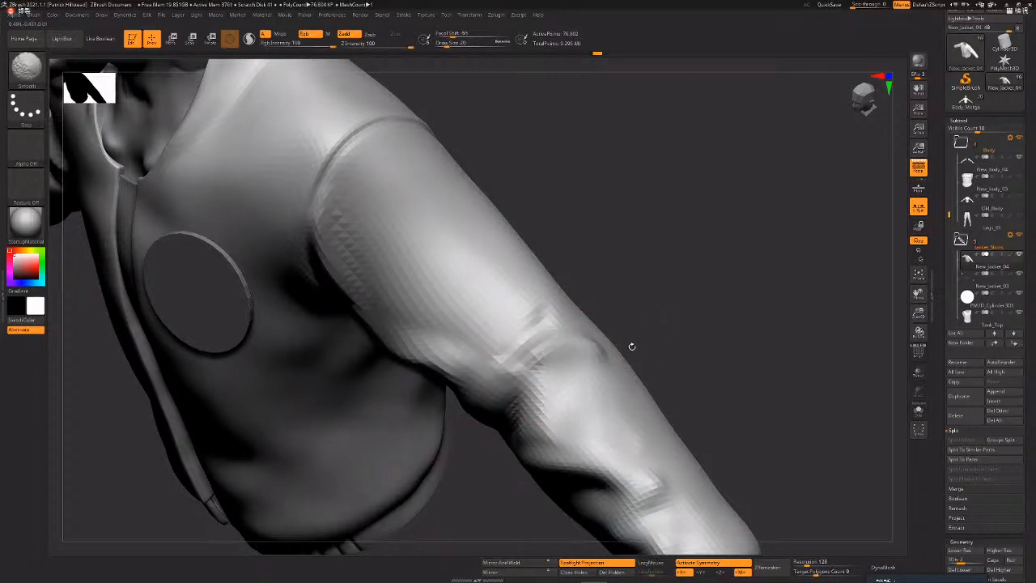
key(shift+f)
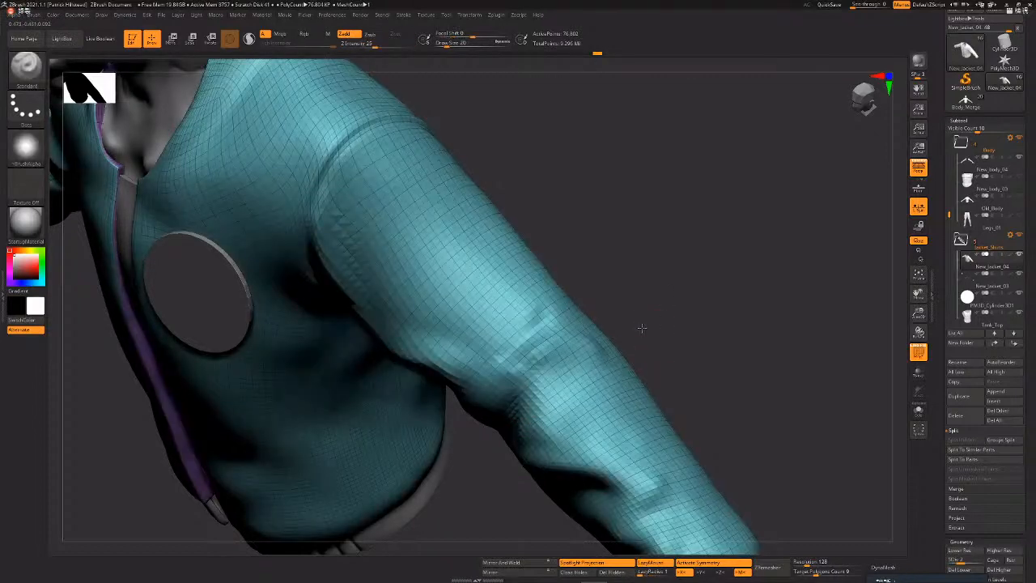
right_drag(520, 429, 634, 365)
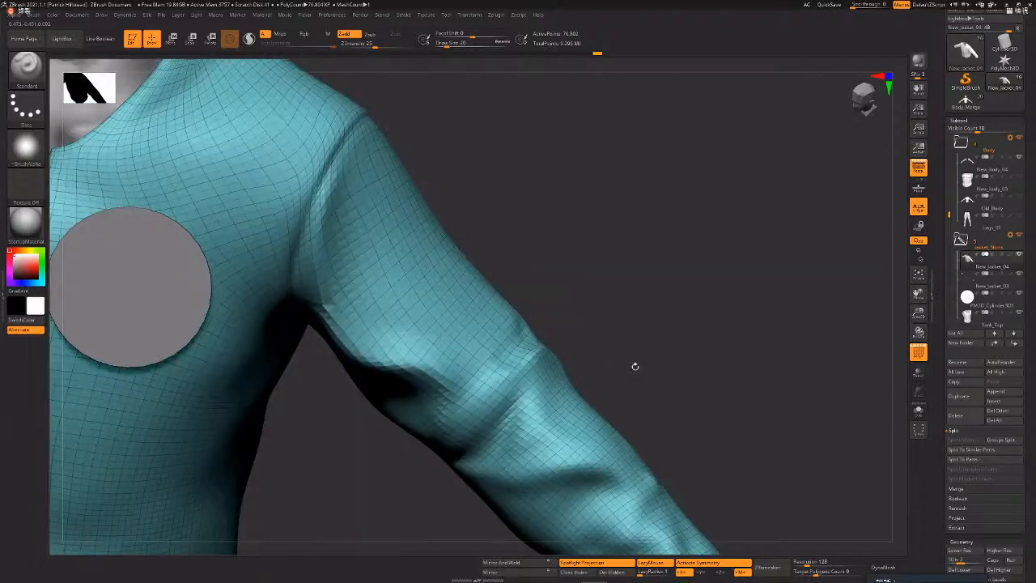
- Raise the jacket to subdivision level 4, carve a curved fold below the elbow with the Standard brush and smooth it
key(shift+f)
key(d)
key(d)
mouse_move(574, 385)
right_down()
mouse_move(546, 426)
mouse_move(595, 425)
mouse_move(569, 425)
right_up()
drag(571, 389, 541, 447)
key(ctrl+z)
drag(576, 383, 552, 435)
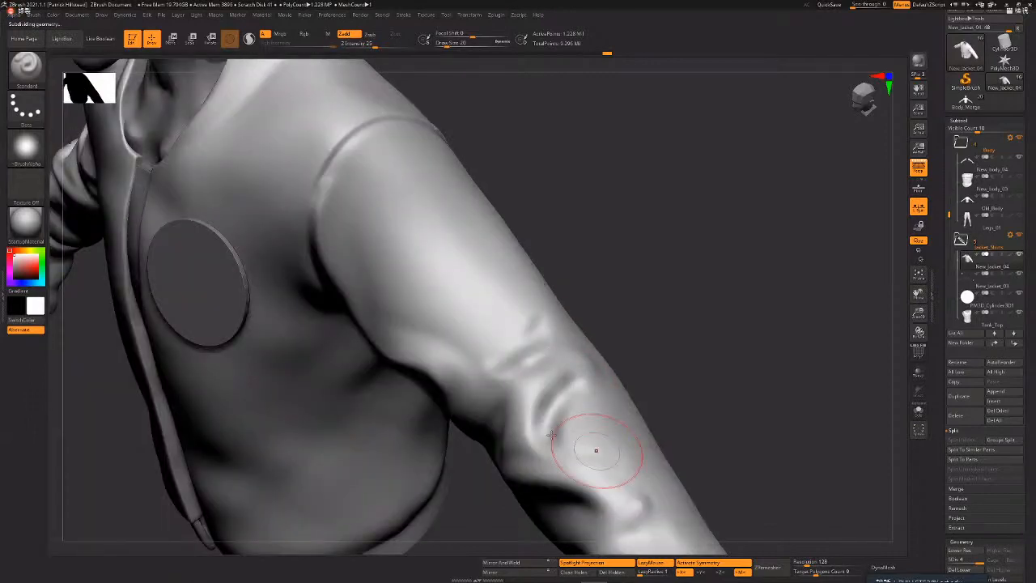
mouse_move(593, 404)
mouse_down()
mouse_move(565, 450)
mouse_move(525, 369)
mouse_up()
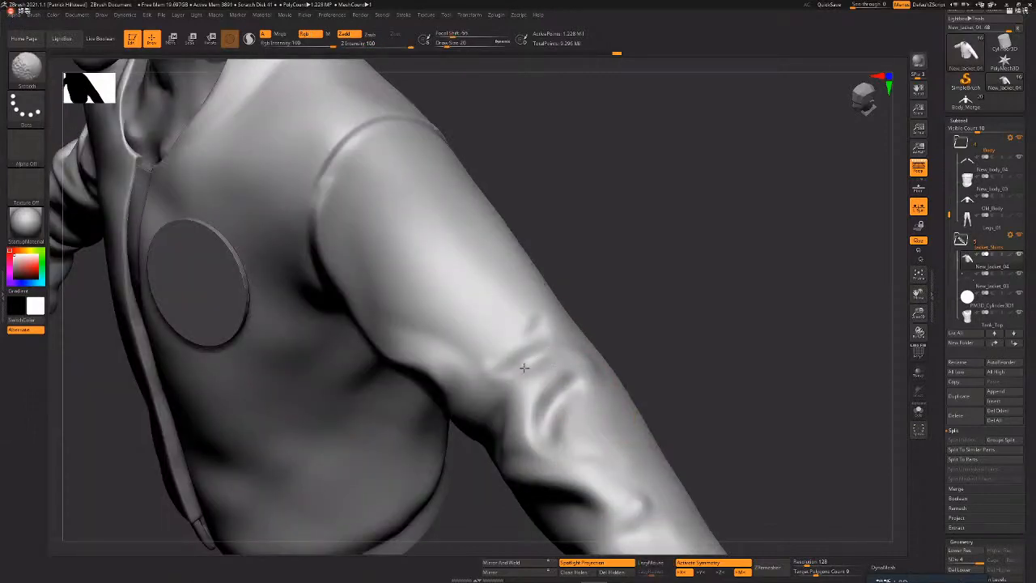
- Deepen the diagonal fold across the front of the forearm with inverted Standard brush strokes at size 22, smoothing its upper end
mouse_move(580, 408)
right_down()
mouse_move(613, 352)
mouse_move(639, 364)
right_up()
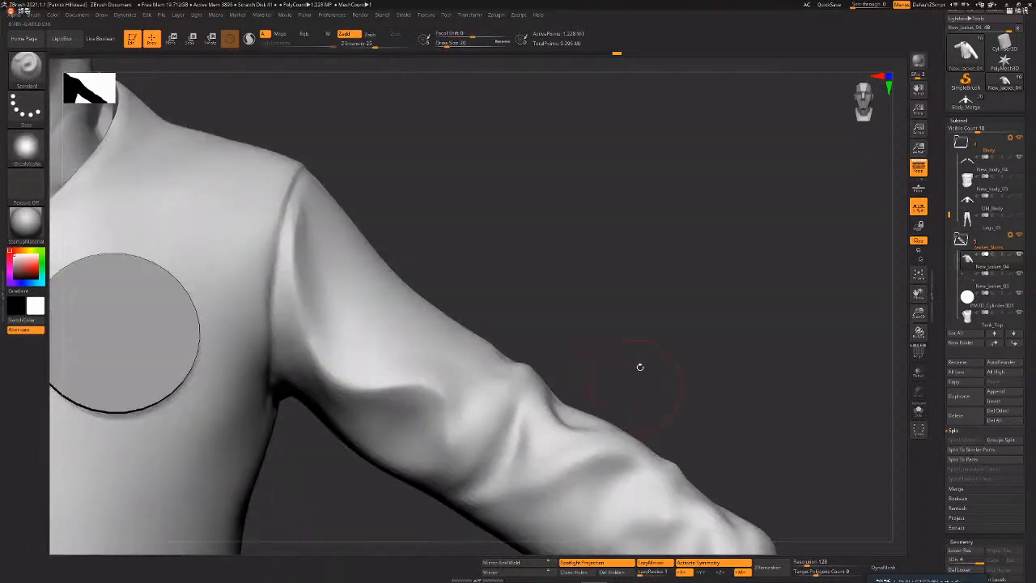
mouse_move(670, 405)
alt+right_down()
mouse_move(639, 359)
mouse_move(652, 378)
alt+right_up()
key(bracketleft)
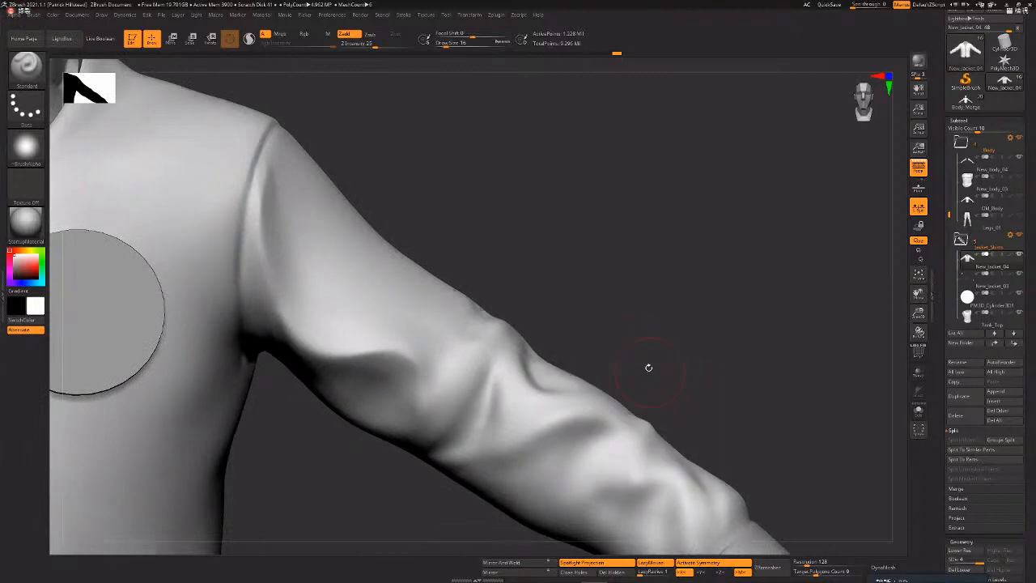
alt+right_drag(710, 393, 671, 309)
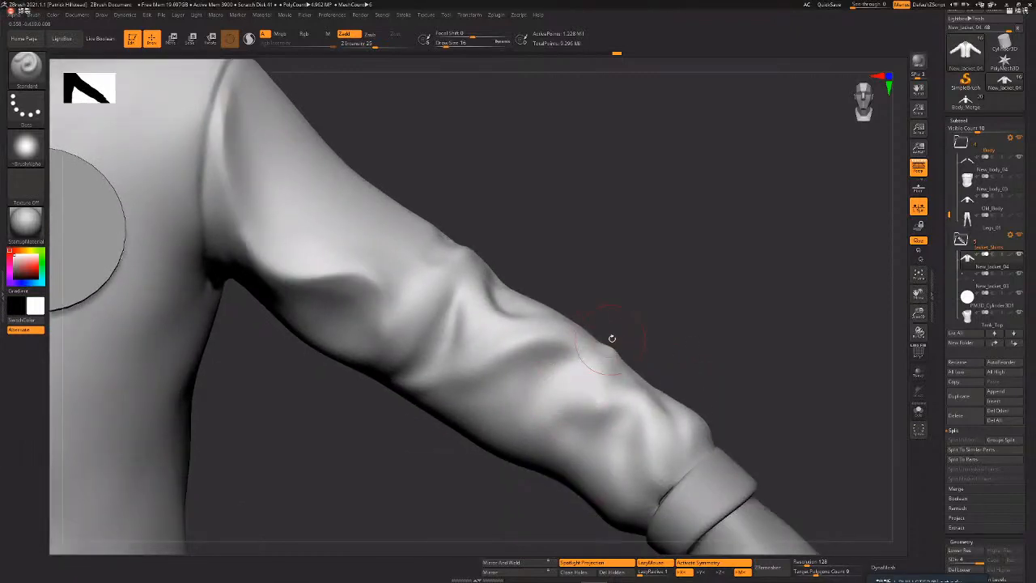
key(space)
drag(581, 392, 584, 391)
drag(461, 366, 570, 346)
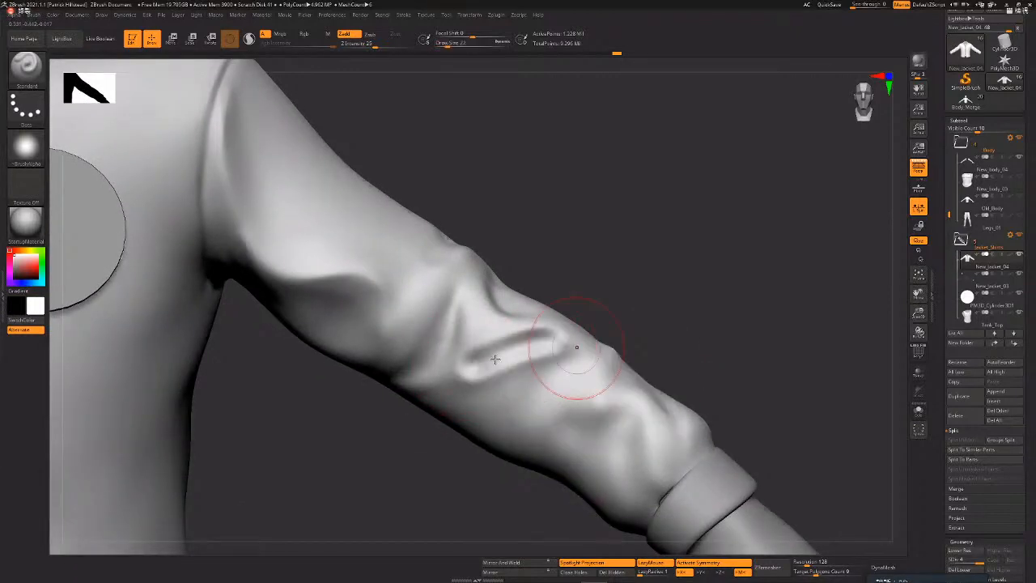
key(ctrl+z)
alt+drag(457, 378, 570, 348)
shift+drag(570, 348, 578, 357)
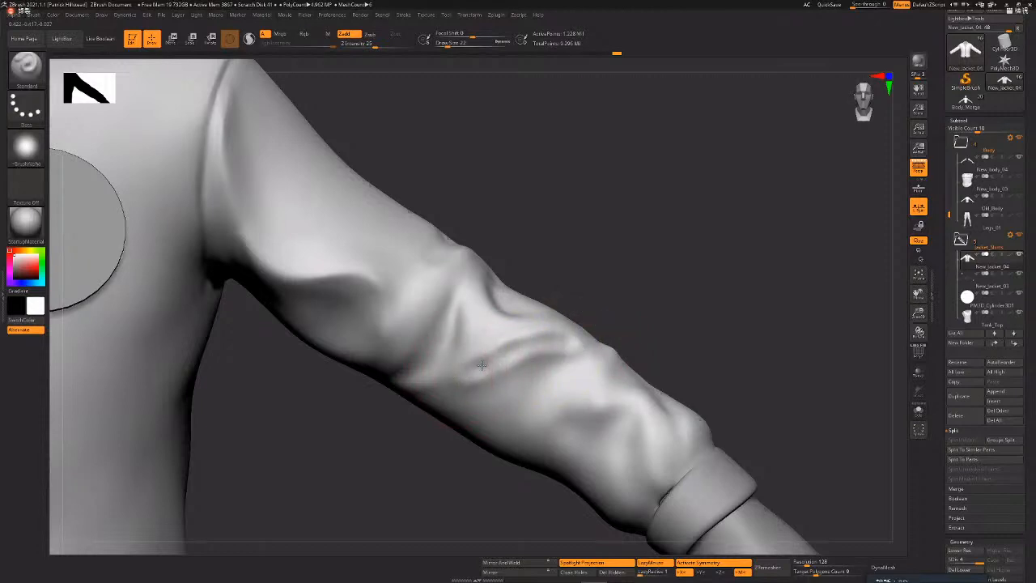
mouse_move(455, 379)
alt+mouse_down()
mouse_move(544, 361)
mouse_move(520, 361)
mouse_move(559, 366)
alt+mouse_up()
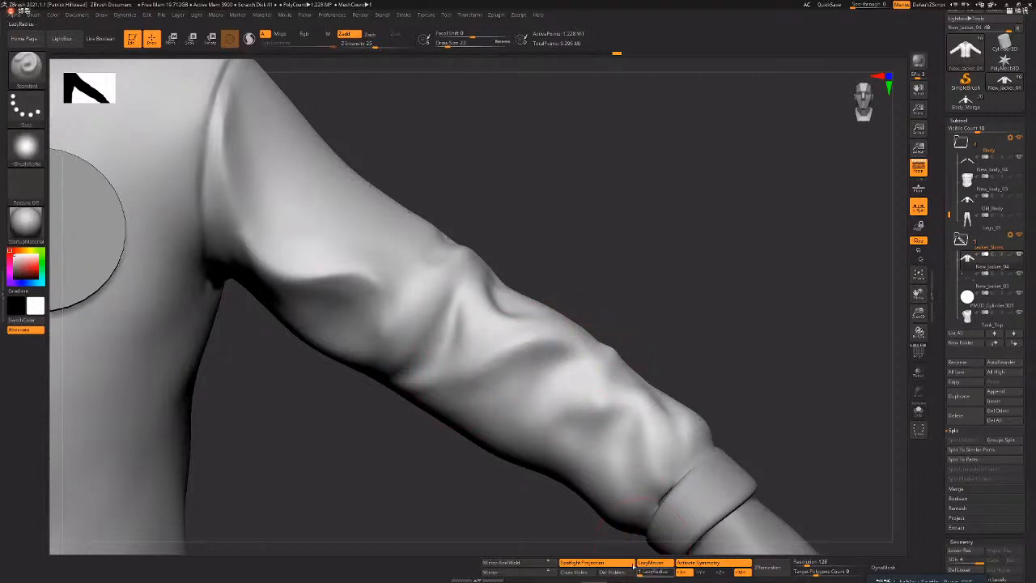
- Examine the sleeve folds and overall jacket silhouette from the front, with and without the polygroup wireframe
mouse_move(666, 297)
mouse_down()
mouse_move(630, 302)
mouse_move(664, 287)
mouse_up()
key(shift)
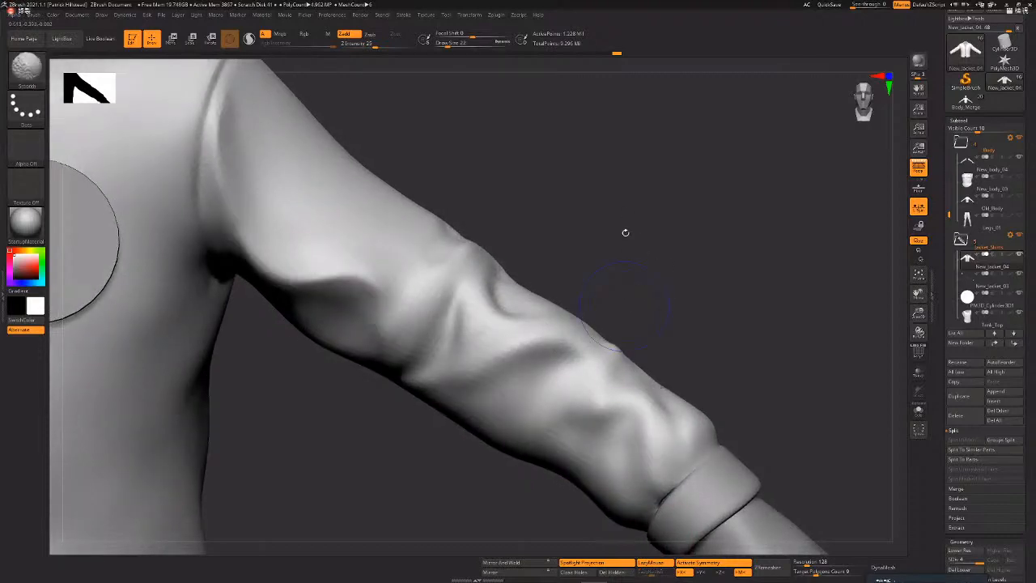
key(shift+f)
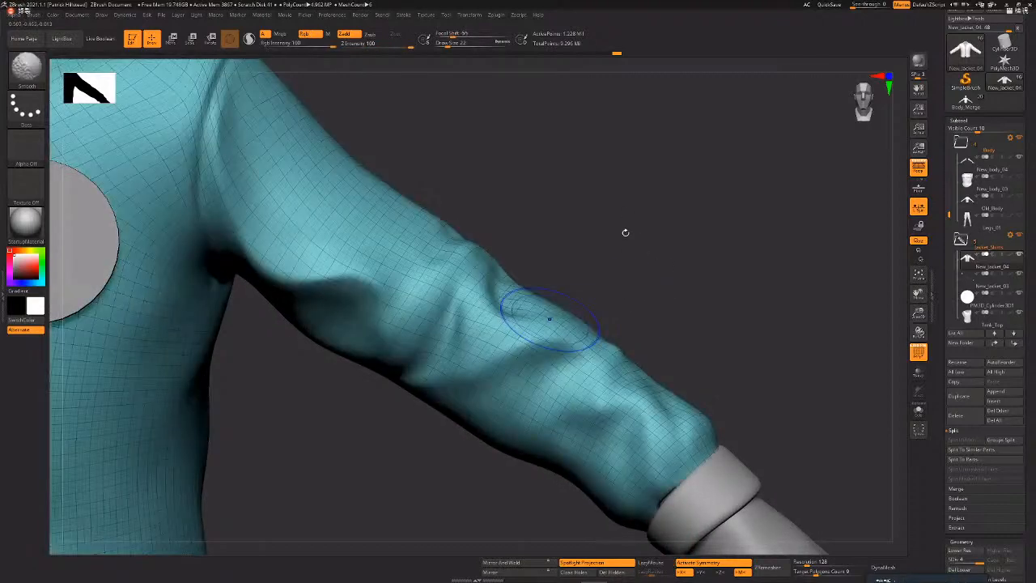
key(shift+f)
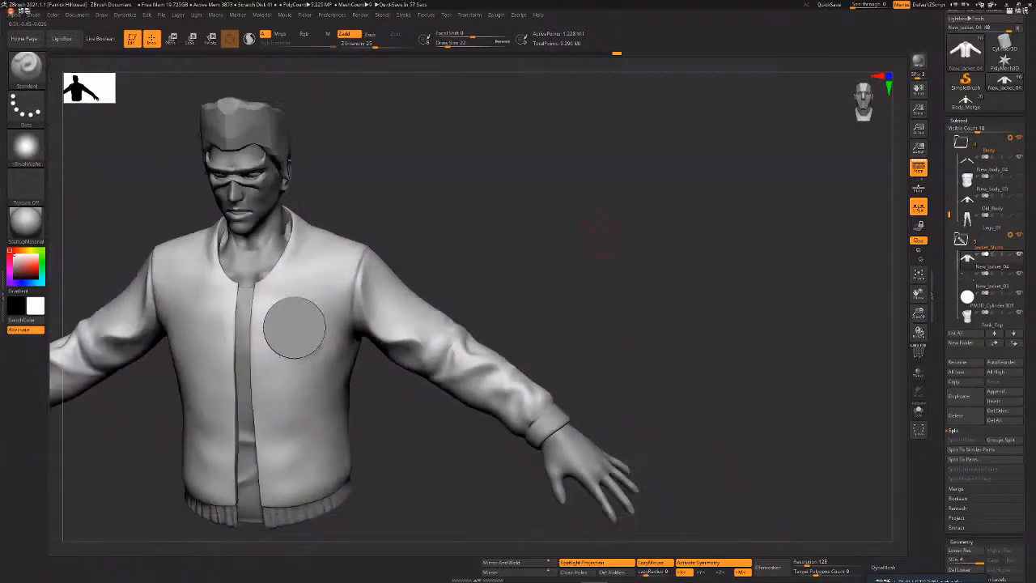
mouse_move(992, 184)
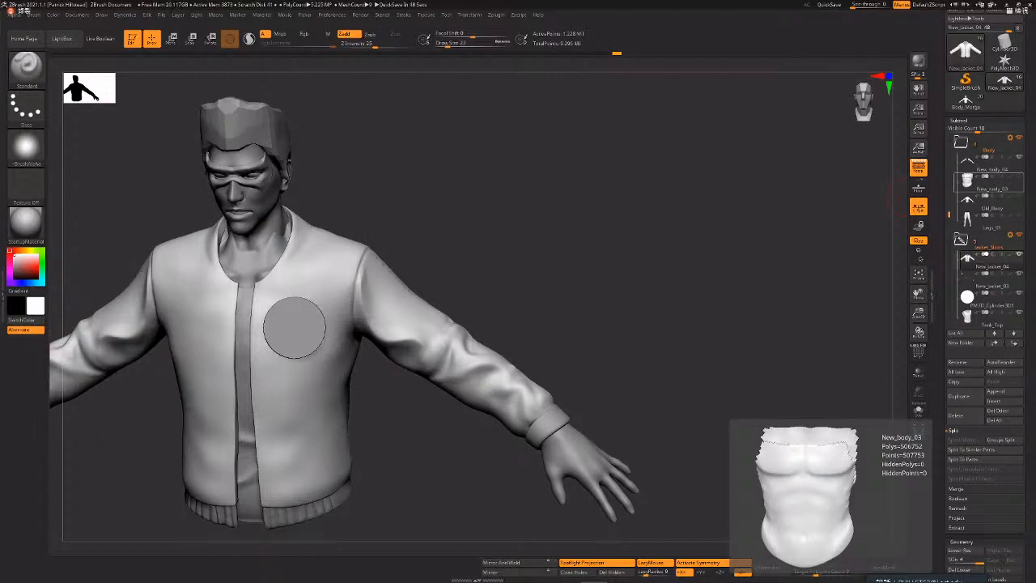
drag(530, 201, 745, 278)
alt+right_drag(687, 375, 629, 333)
mouse_move(696, 394)
alt+right_down()
mouse_move(680, 373)
mouse_move(725, 386)
mouse_move(743, 293)
alt+right_up()
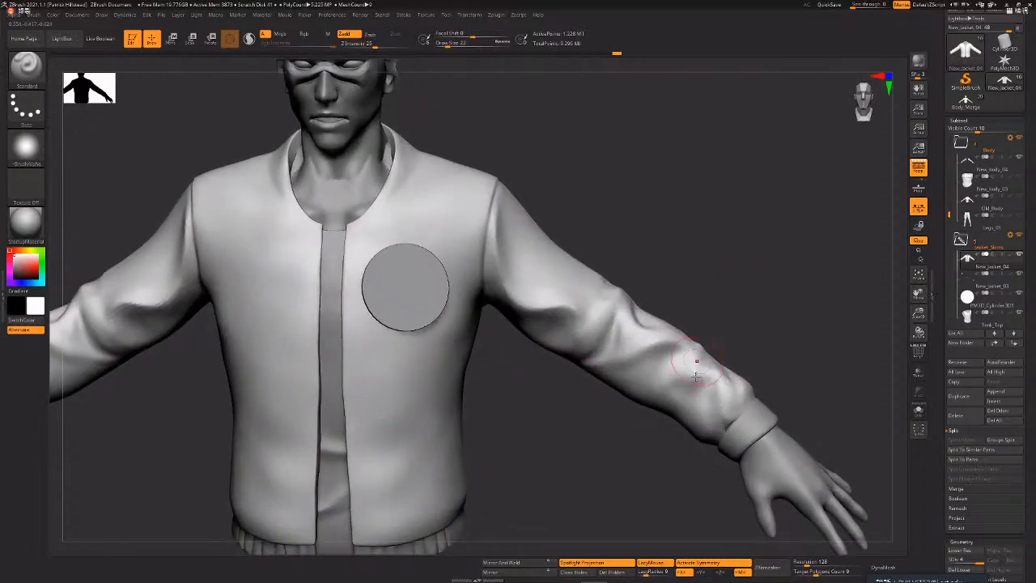
mouse_move(698, 364)
mouse_down()
mouse_move(686, 377)
mouse_move(696, 377)
mouse_up()
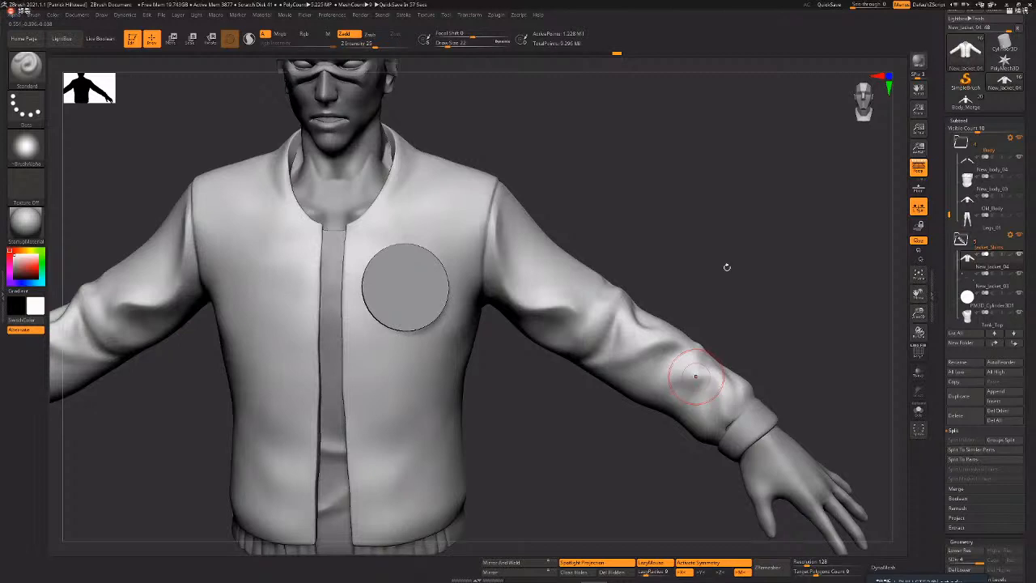
mouse_move(758, 253)
mouse_down()
mouse_move(733, 291)
mouse_move(757, 298)
mouse_move(726, 286)
mouse_move(729, 300)
mouse_up()
key(shift+f)
key(shift+f)
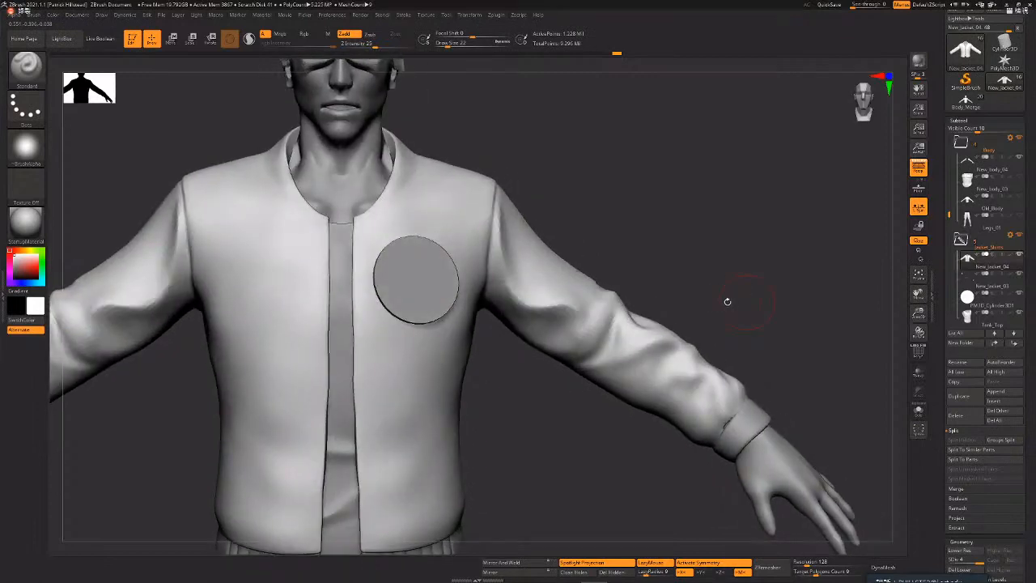
key(f)
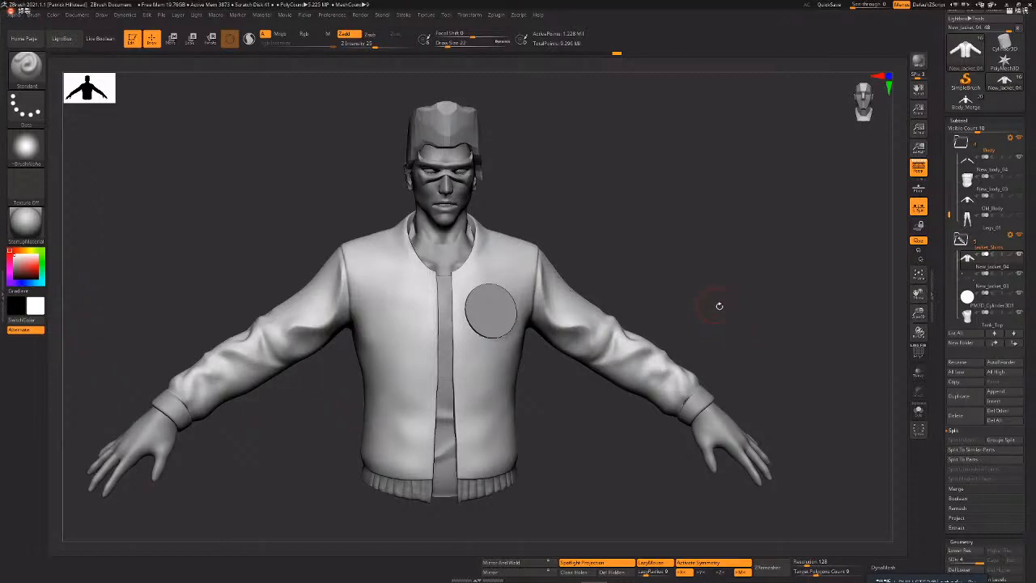
mouse_move(720, 304)
mouse_down()
mouse_move(732, 323)
mouse_move(722, 315)
mouse_up()
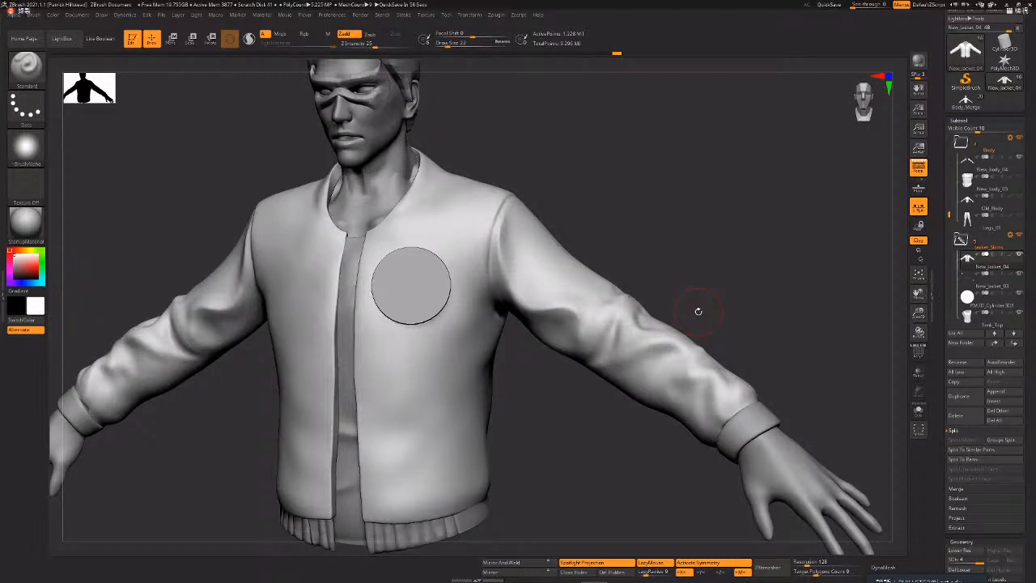
- Check the jacket's wireframe at a lower resolution and set the jacket to subdivision level 3
key(shift+f)
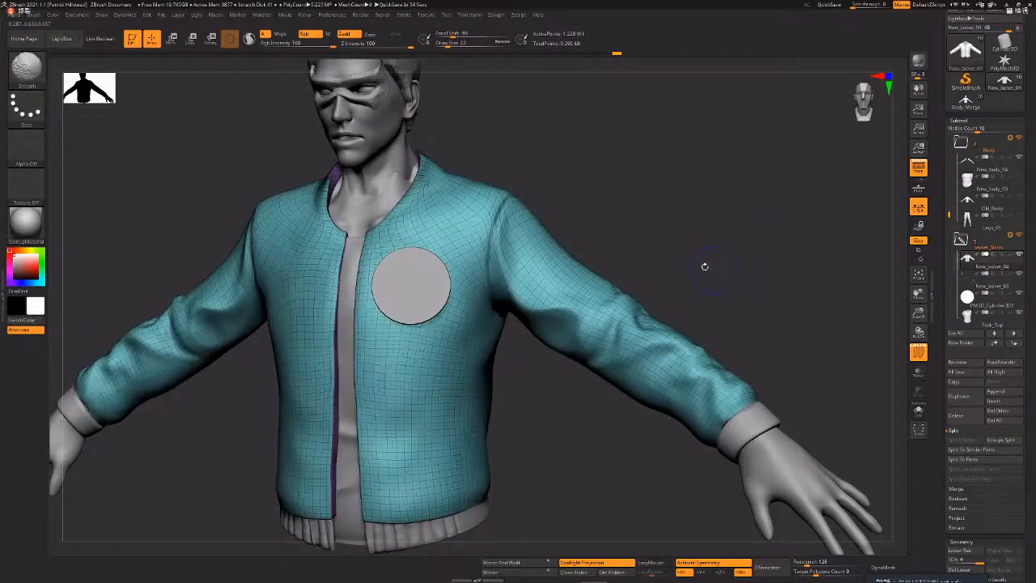
key(shift+d)
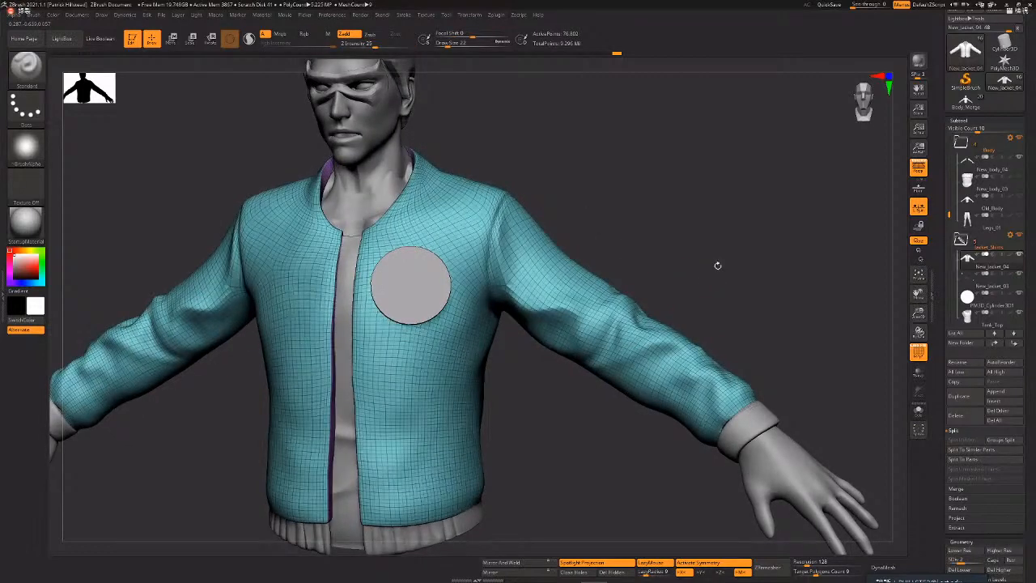
key(shift+f)
key(d)
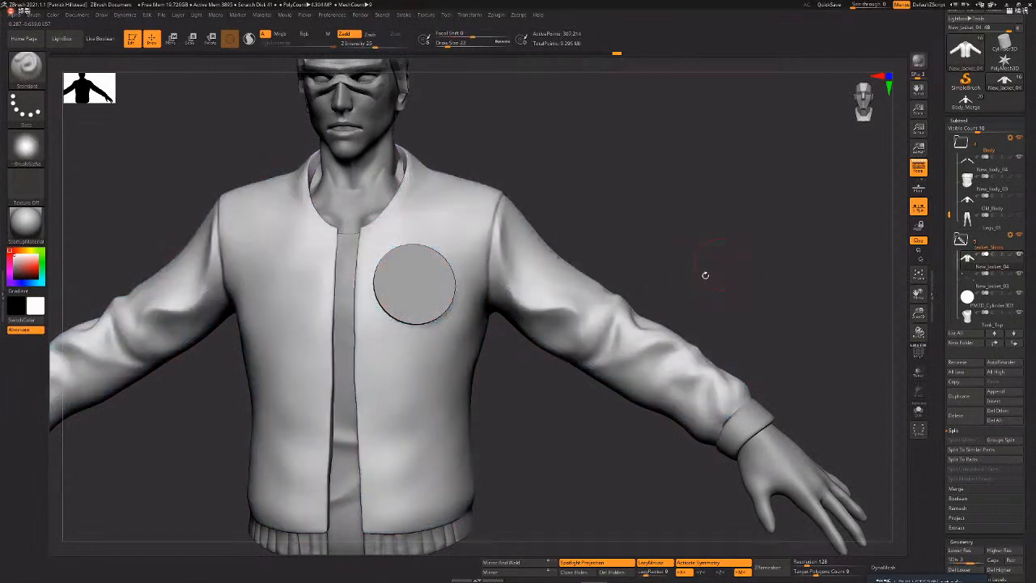
drag(705, 275, 705, 275)
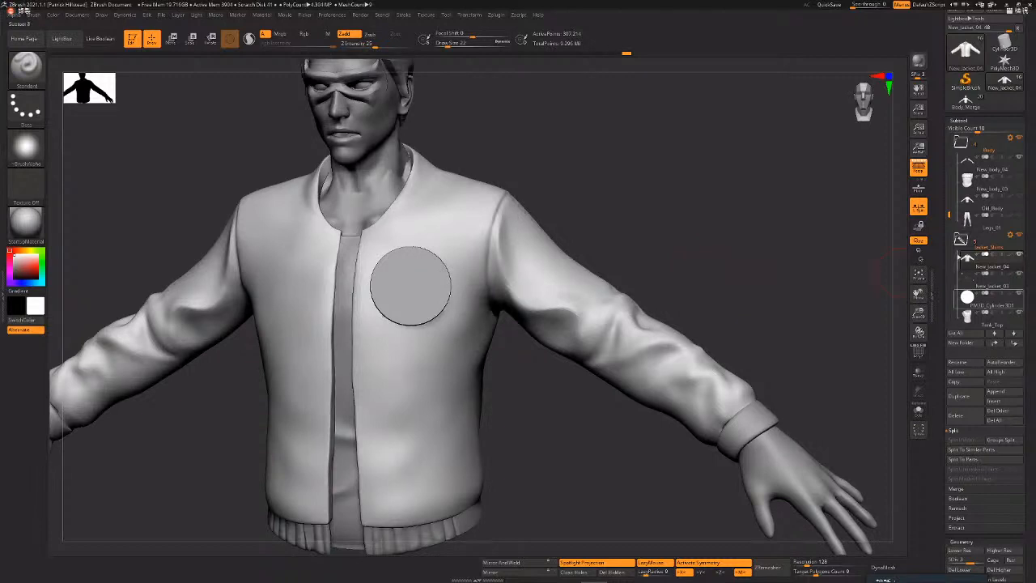
- Hide the round chest badge PM3D_Cylinder3D1, keep Tank_Top visible, and review the jacket from the front and at a three-quarter angle
scroll(988, 235, down, 2)
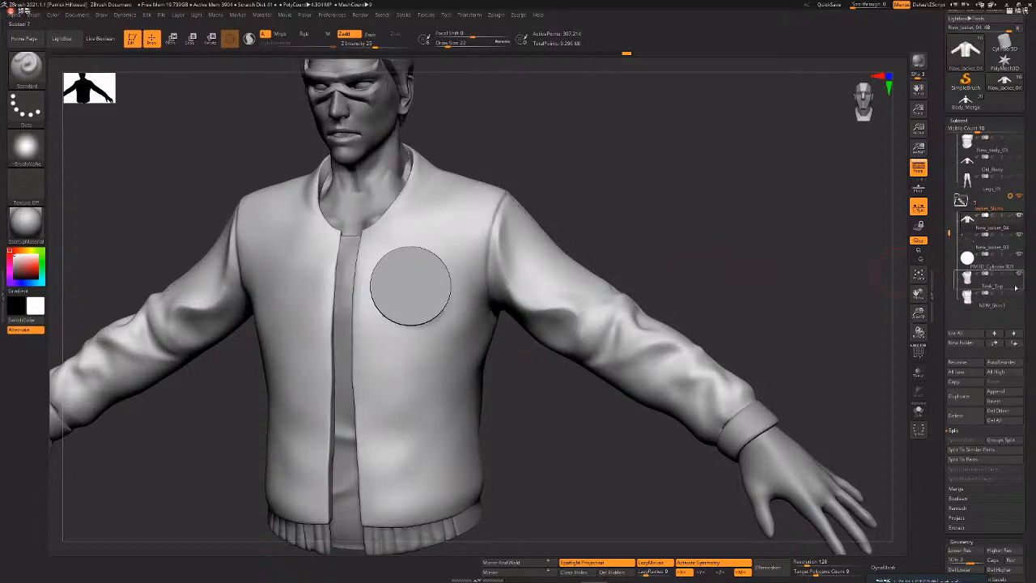
mouse_move(1014, 275)
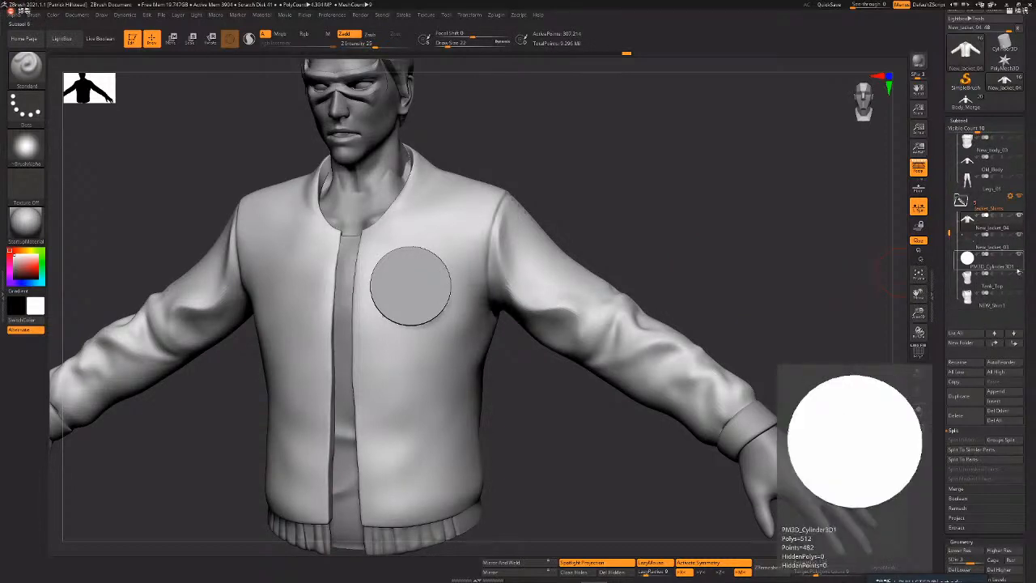
click(1018, 273)
click(1019, 257)
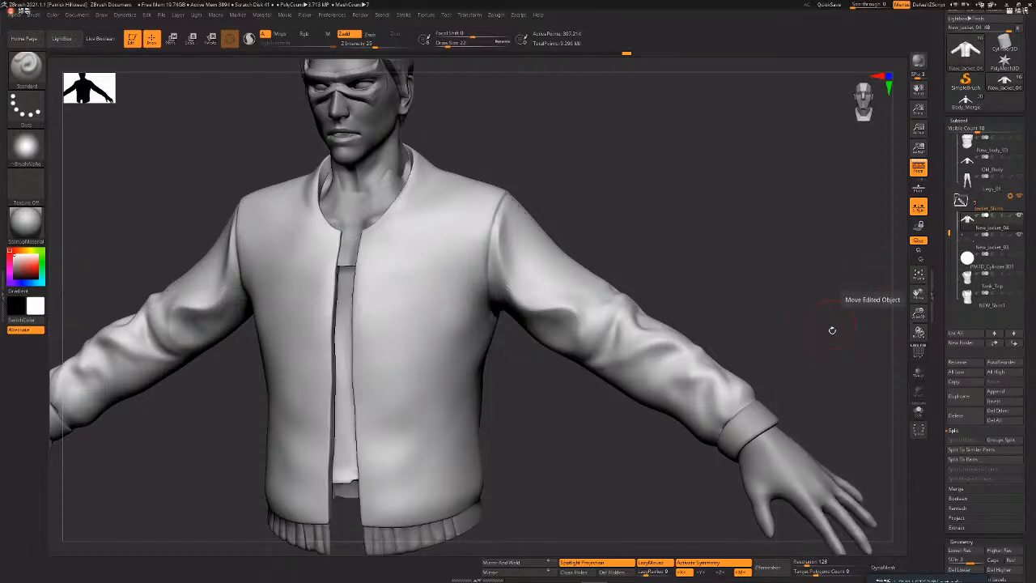
mouse_move(1021, 276)
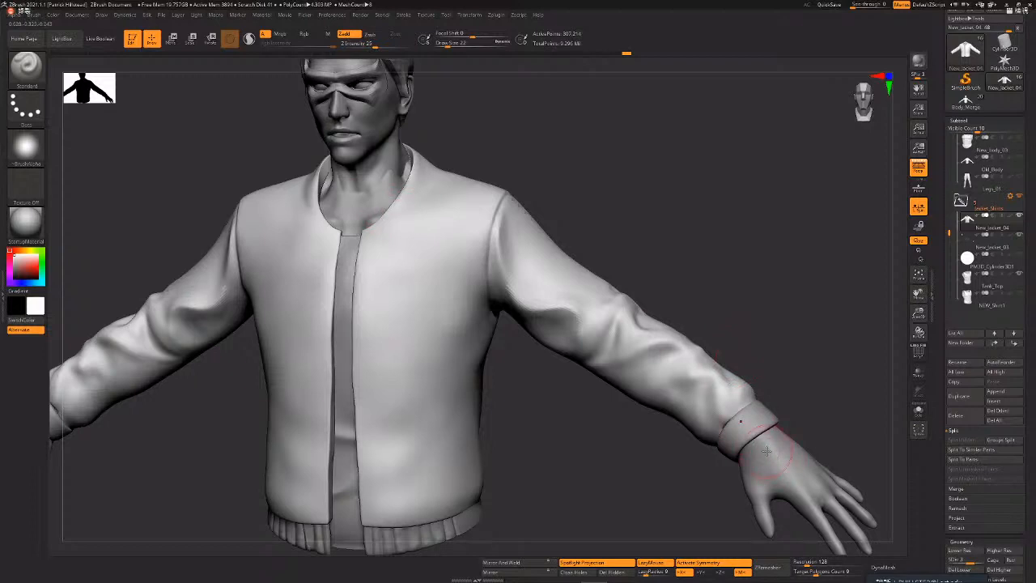
drag(756, 324, 787, 327)
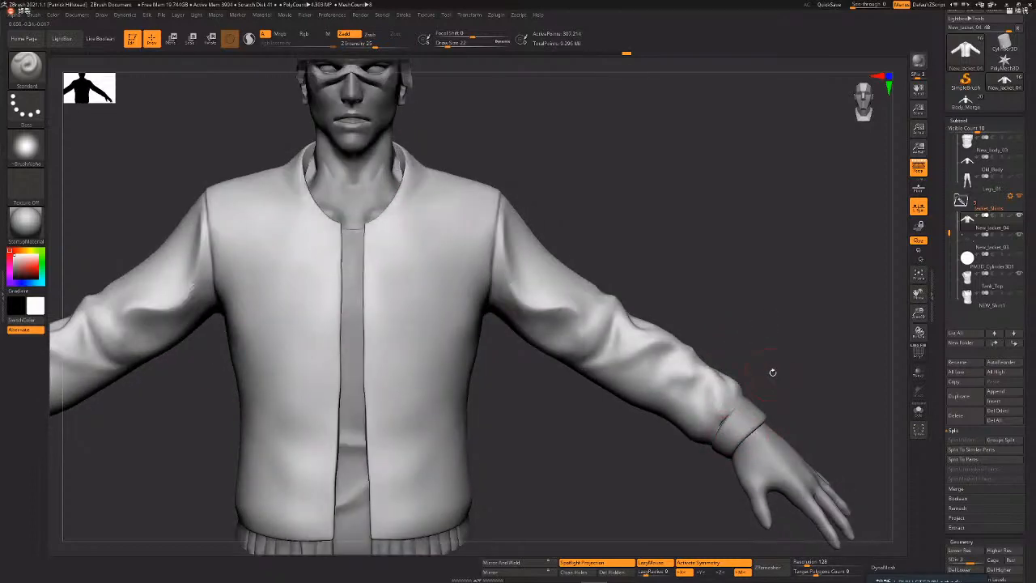
key(f)
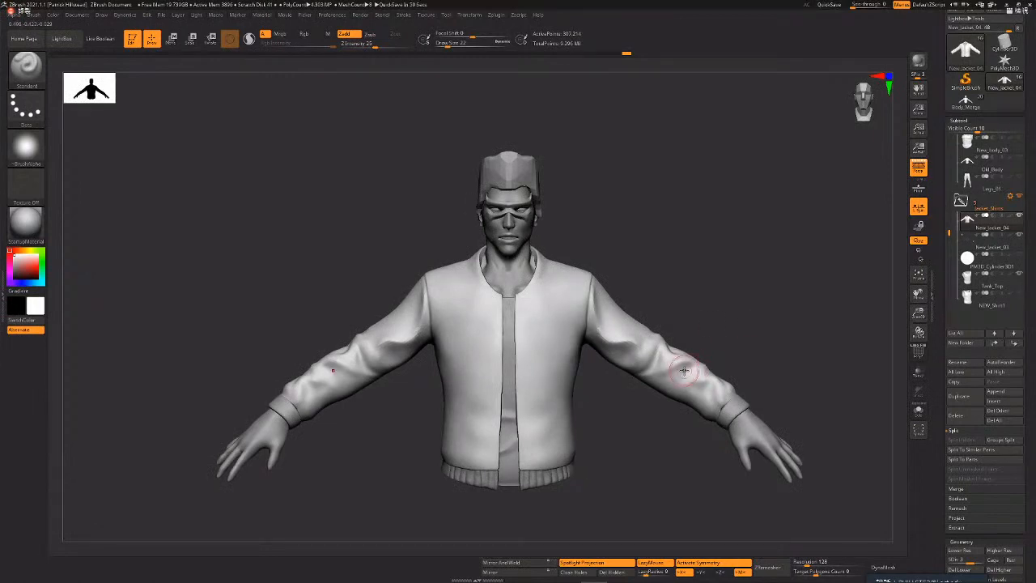
mouse_move(671, 328)
mouse_down()
mouse_move(634, 271)
mouse_move(713, 254)
mouse_move(638, 278)
mouse_move(732, 420)
mouse_move(645, 417)
mouse_move(703, 416)
mouse_up()
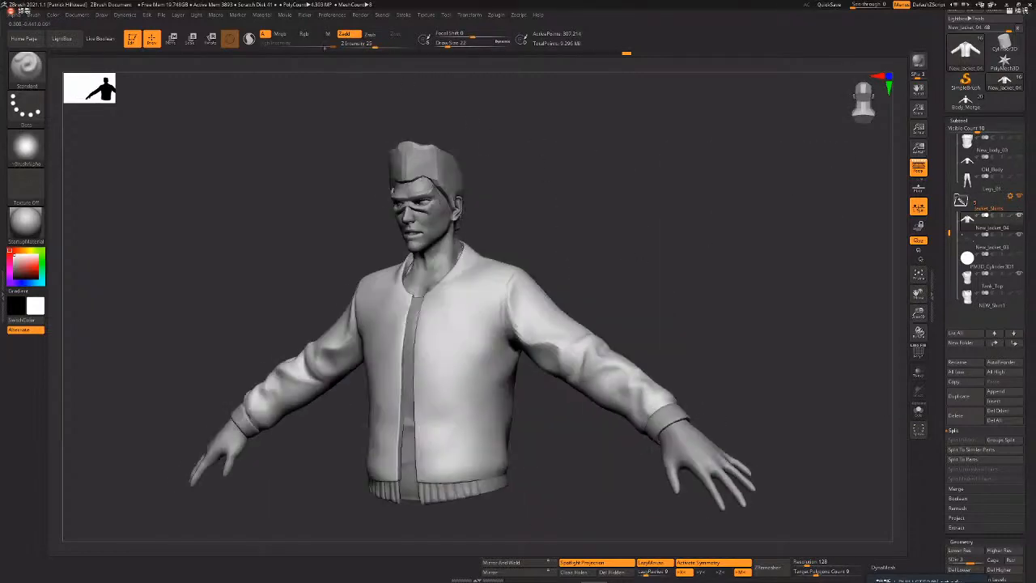
- Dock the Dynamics palette in the side tray in place of the Brush palette
click(4, 288)
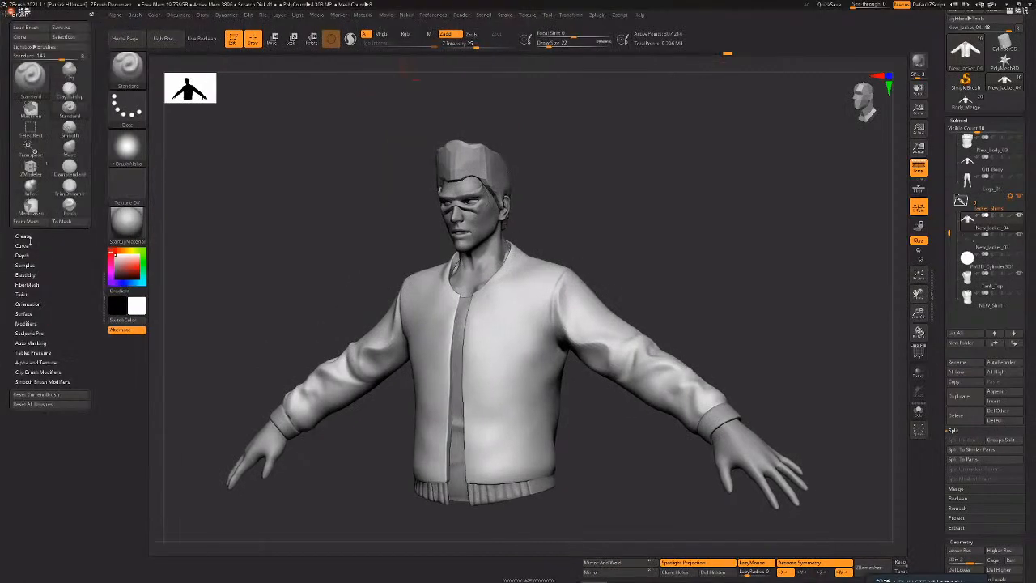
click(92, 13)
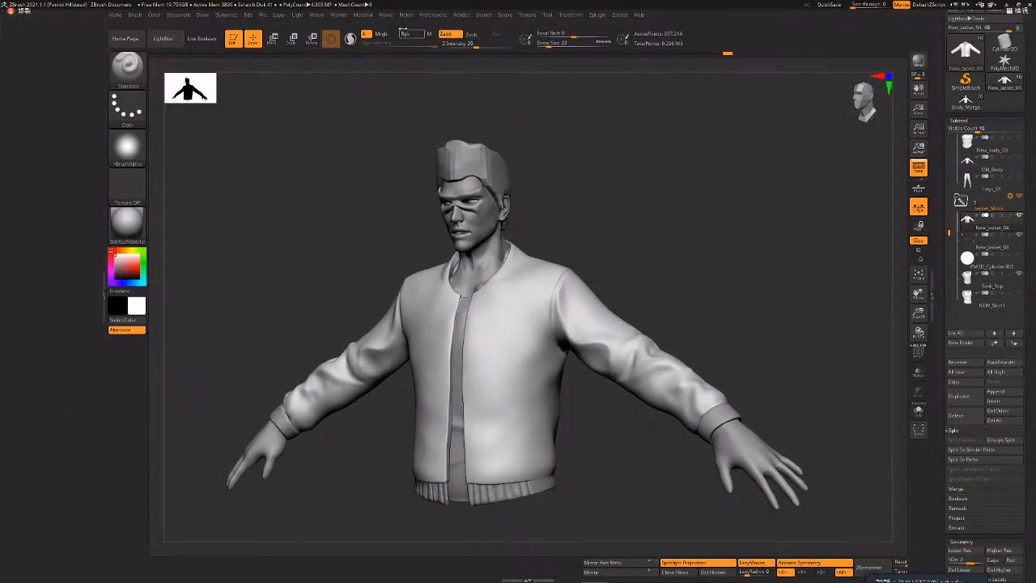
click(434, 15)
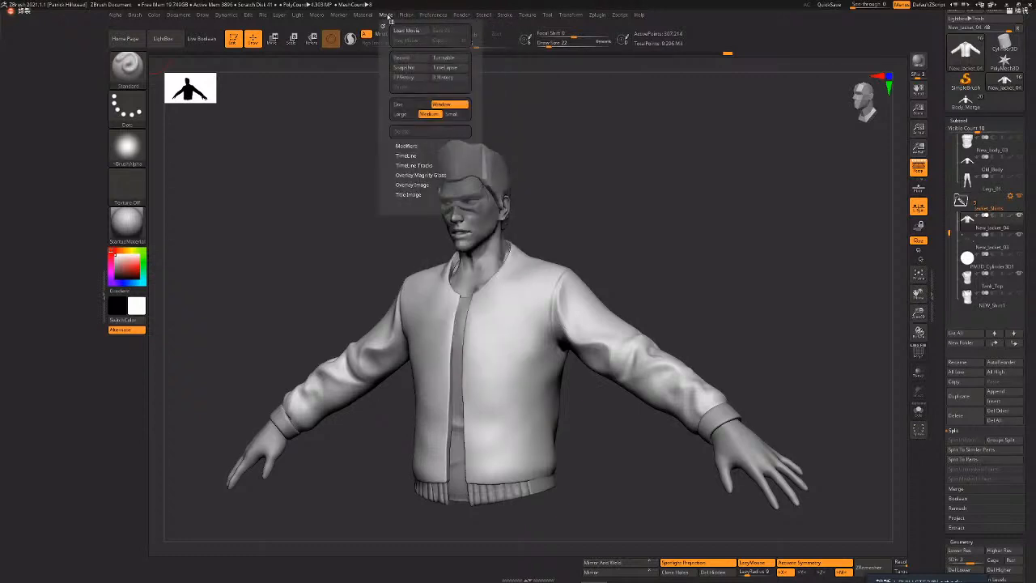
click(223, 16)
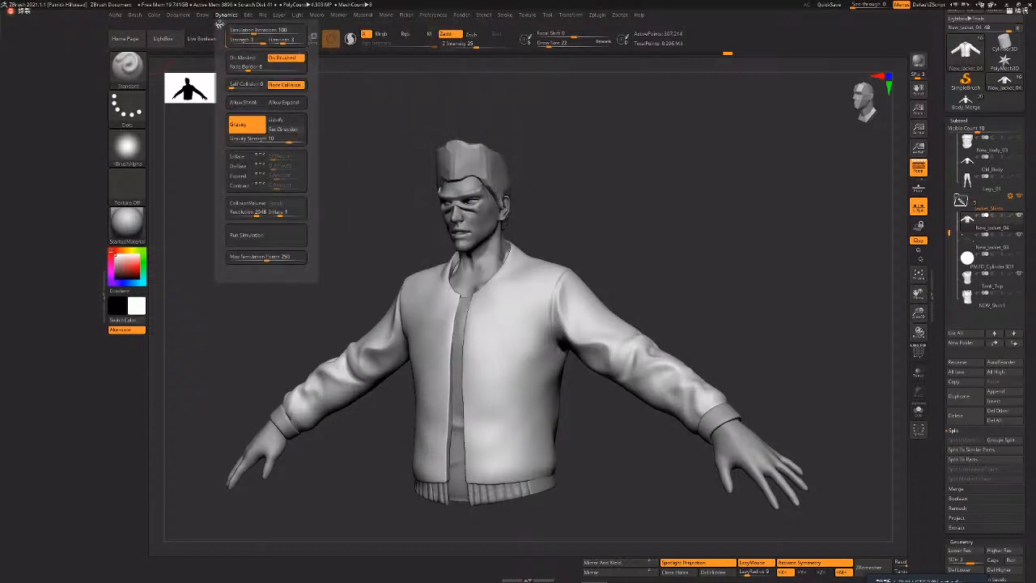
click(218, 24)
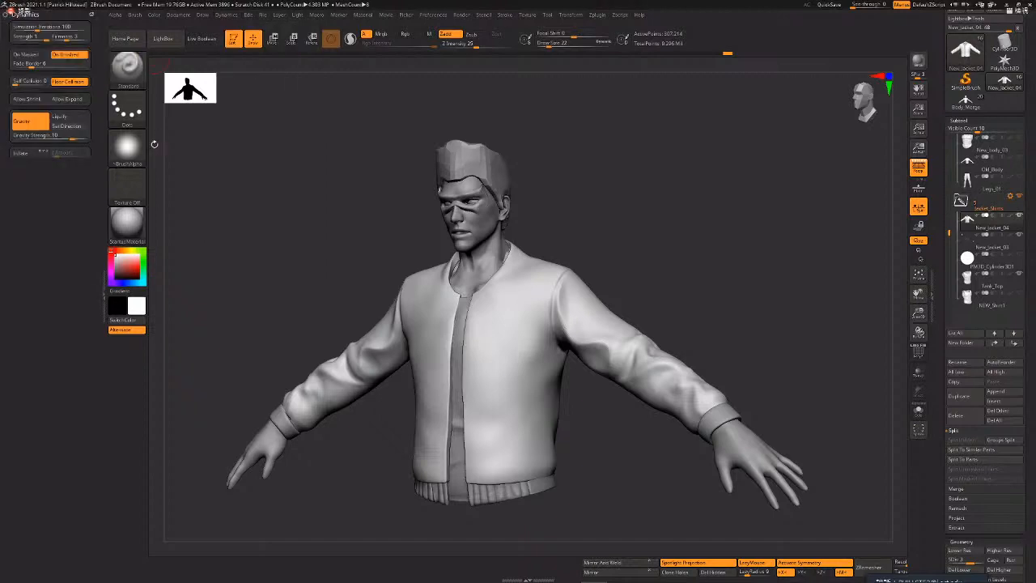
- Start saving the tool as a new file and browse to the course's module folders inside _Fall_Semester
mouse_move(727, 259)
alt+mouse_down()
mouse_move(737, 252)
mouse_move(735, 268)
mouse_move(684, 244)
mouse_move(742, 251)
alt+mouse_up()
key(shift+f)
key(shift+f)
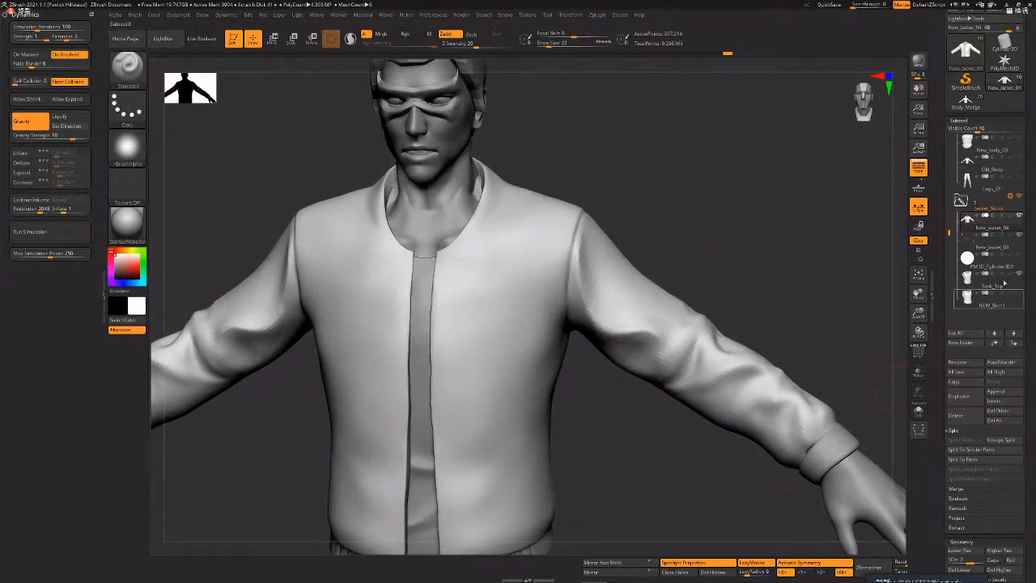
drag(1014, 115, 1013, 183)
click(1011, 28)
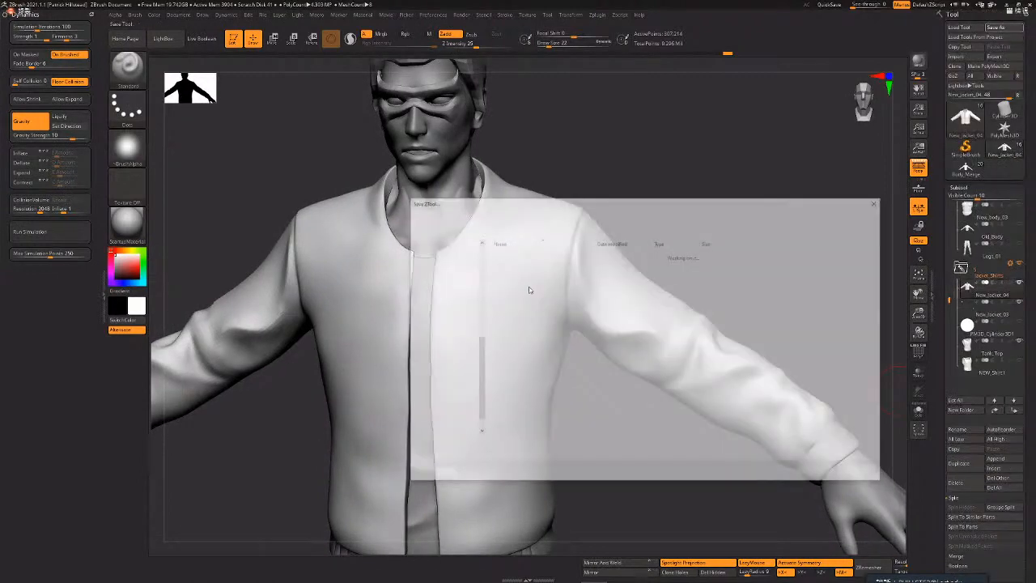
scroll(450, 311, up, 5)
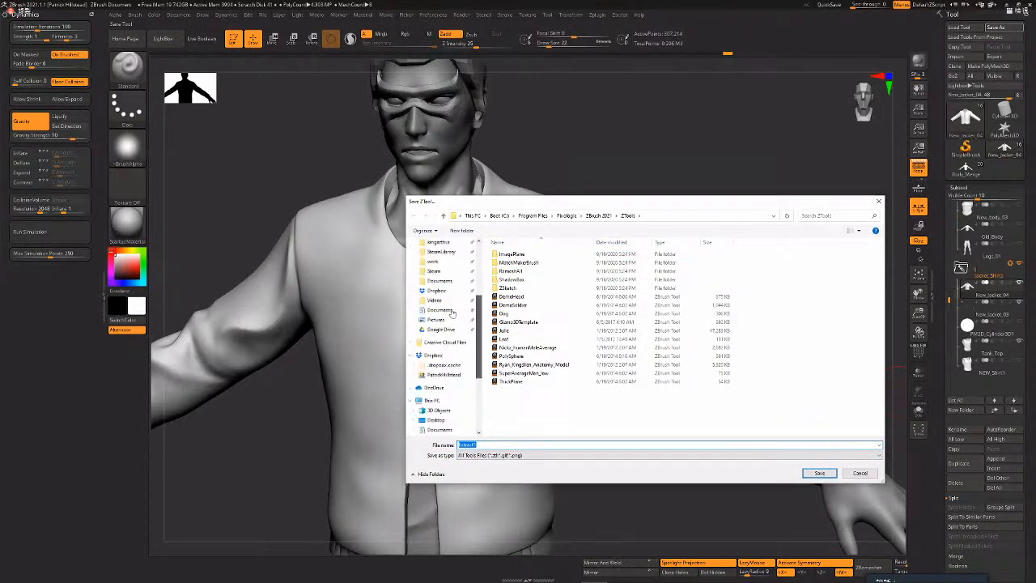
click(448, 308)
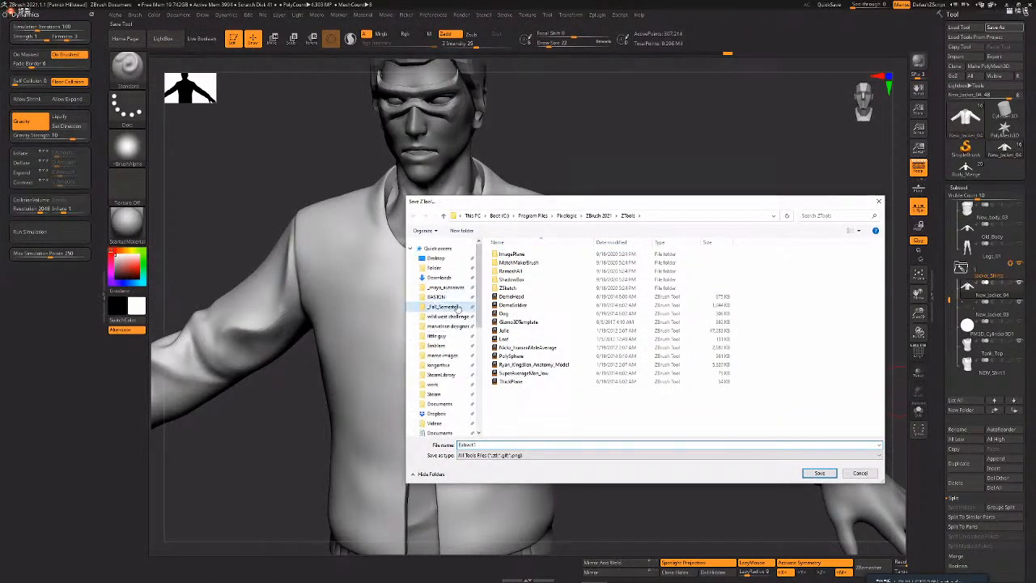
double_click(647, 275)
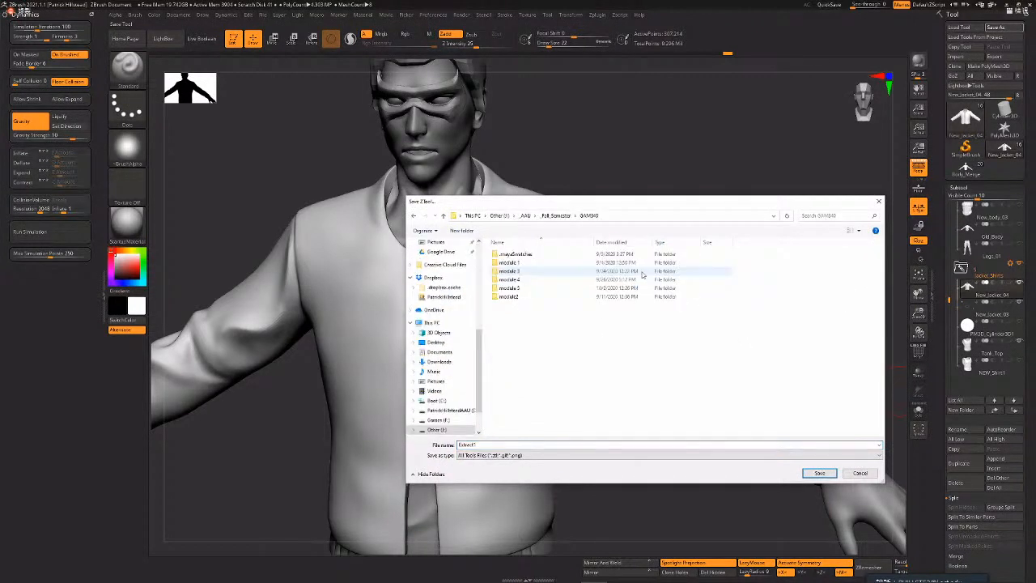
double_click(534, 283)
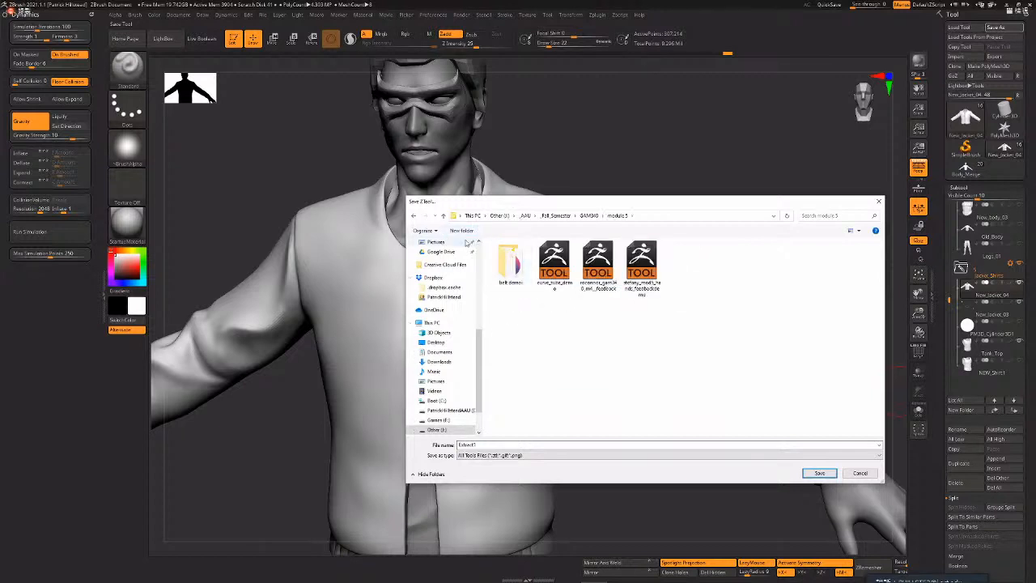
- Create a folder named module 6 beside the existing module folders and open it
click(413, 216)
click(471, 231)
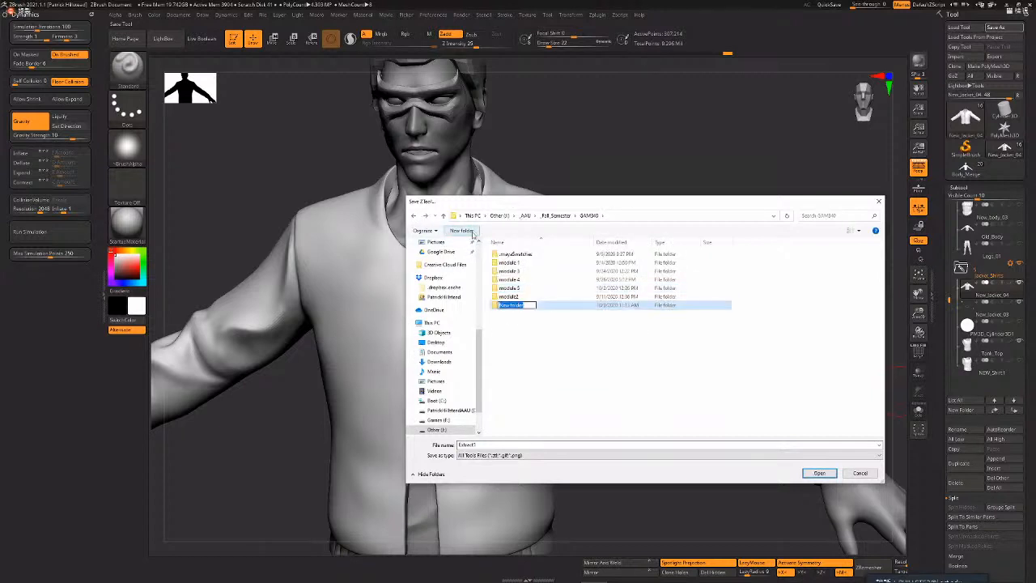
text(module)
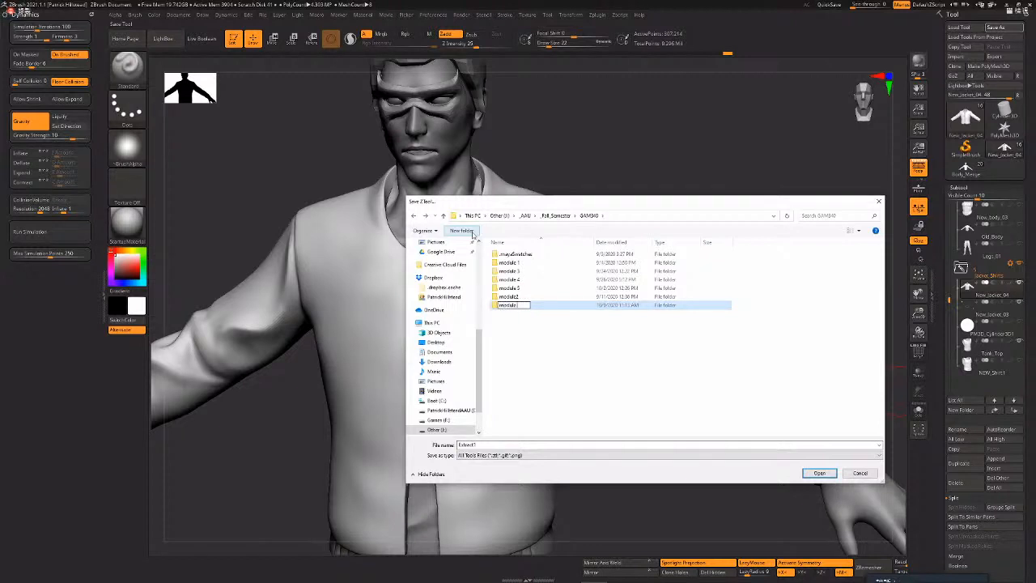
text( 6)
key(Return)
double_click(545, 300)
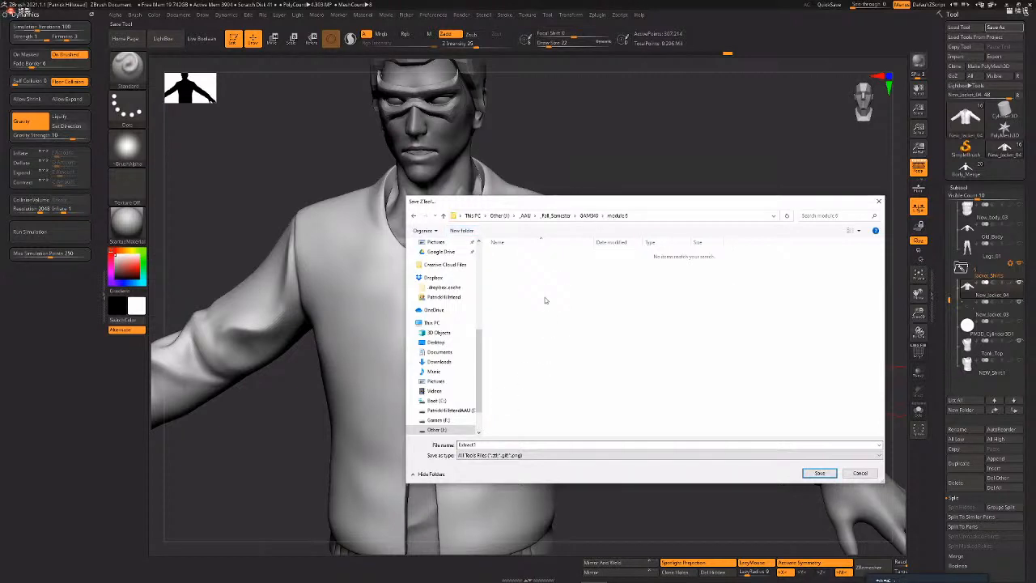
- Replace the default file name and save the tool in the module 6 folder
double_click(519, 446)
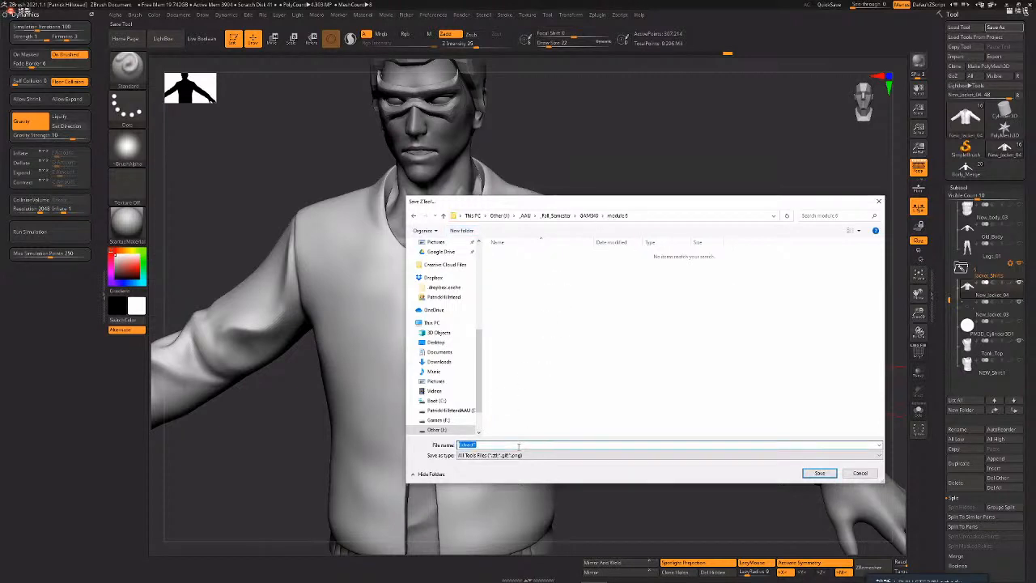
text(s)
key(Return)
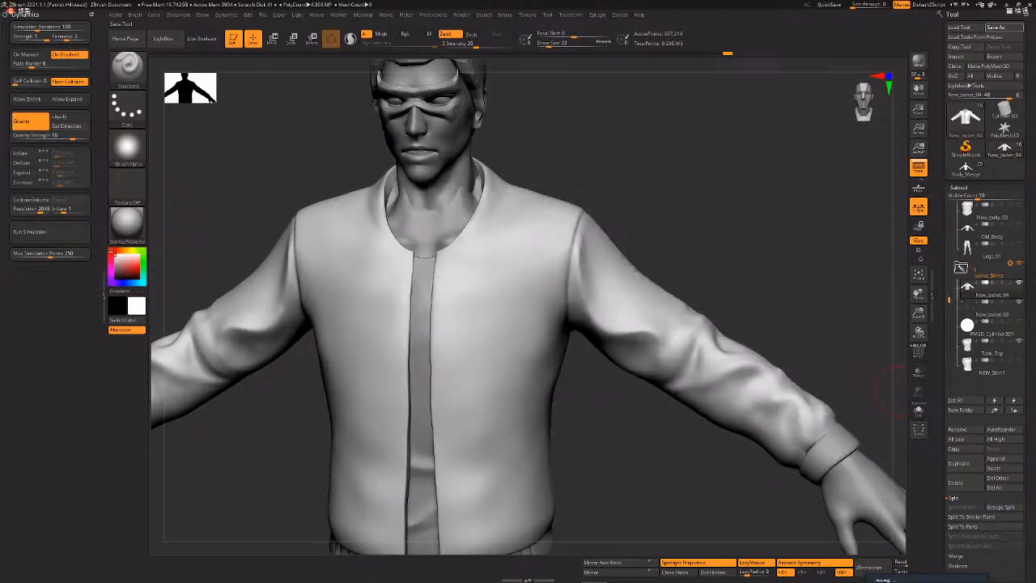
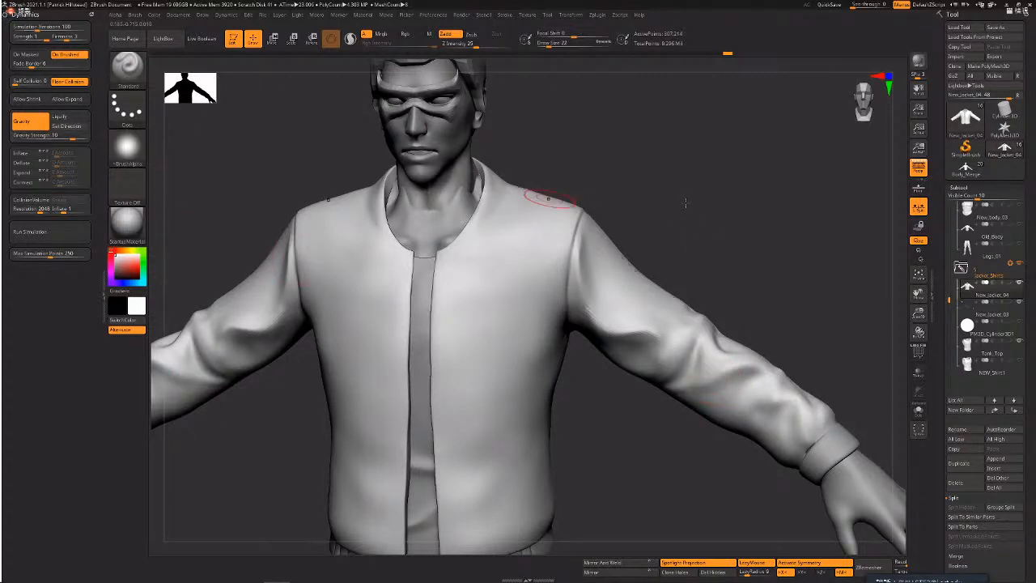
- Set the collision volume resolution to 812 and try to run the cloth simulation on the jacket
drag(679, 210, 625, 260)
alt+drag(697, 384, 614, 242)
key(f)
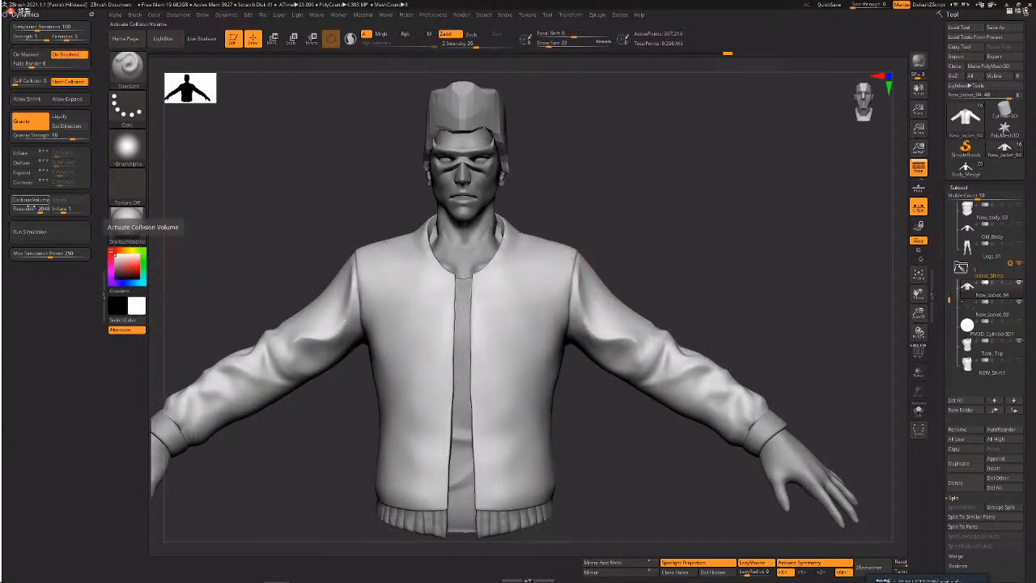
click(31, 209)
key(Return)
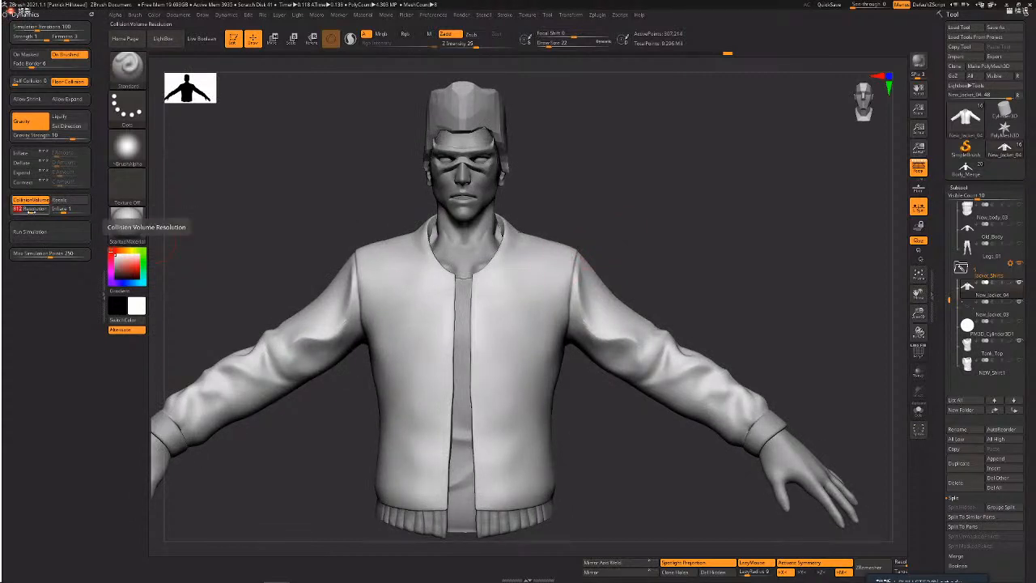
mouse_move(291, 208)
mouse_down()
mouse_move(413, 206)
mouse_move(590, 295)
mouse_move(604, 283)
mouse_up()
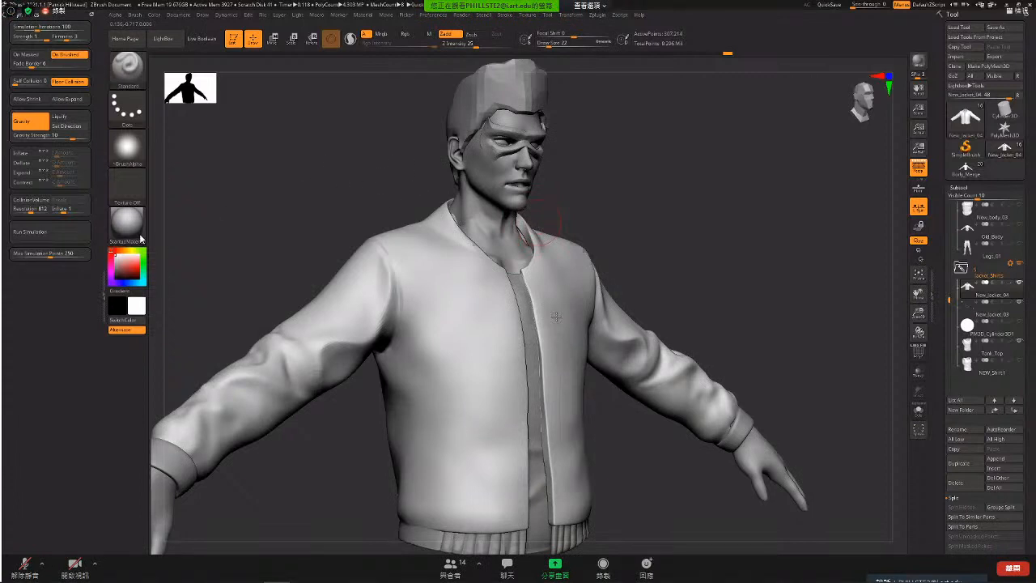
mouse_move(659, 289)
mouse_down()
mouse_move(643, 292)
mouse_move(632, 311)
mouse_up()
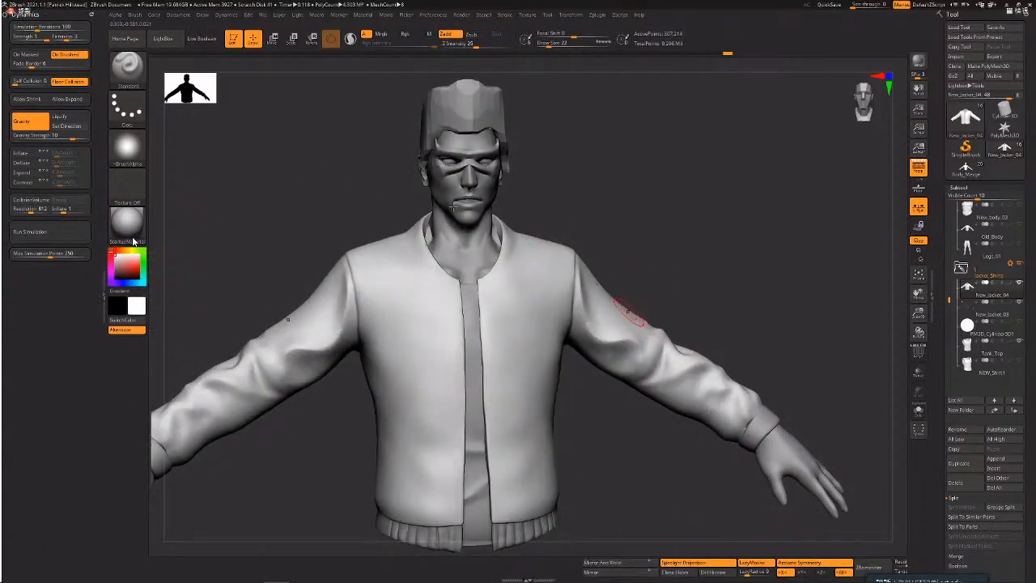
click(68, 235)
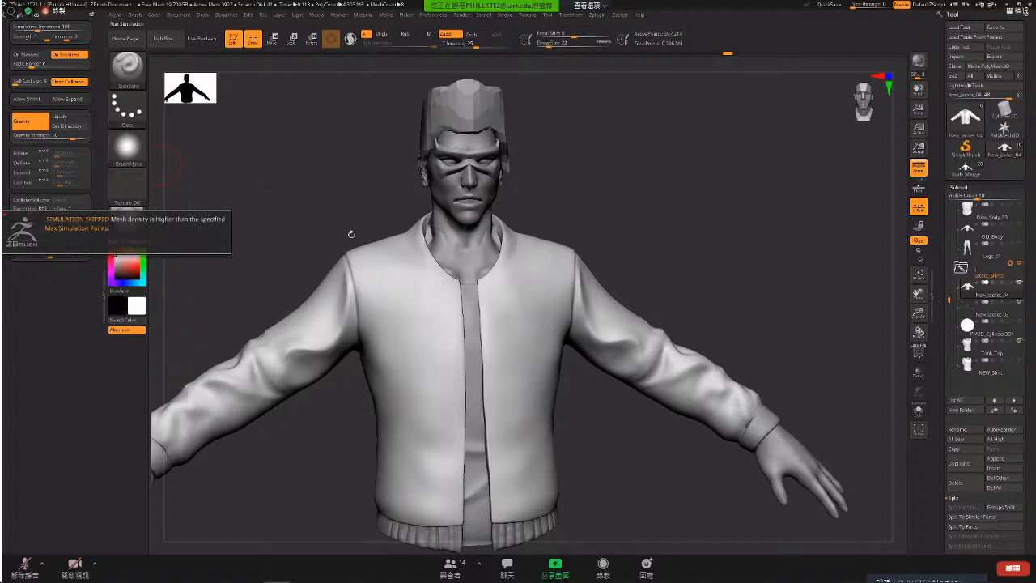
- Lower the jacket by one subdivision level, check its wireframe, and activate the collision volume
mouse_move(280, 234)
mouse_down()
mouse_move(503, 253)
mouse_move(588, 292)
mouse_up()
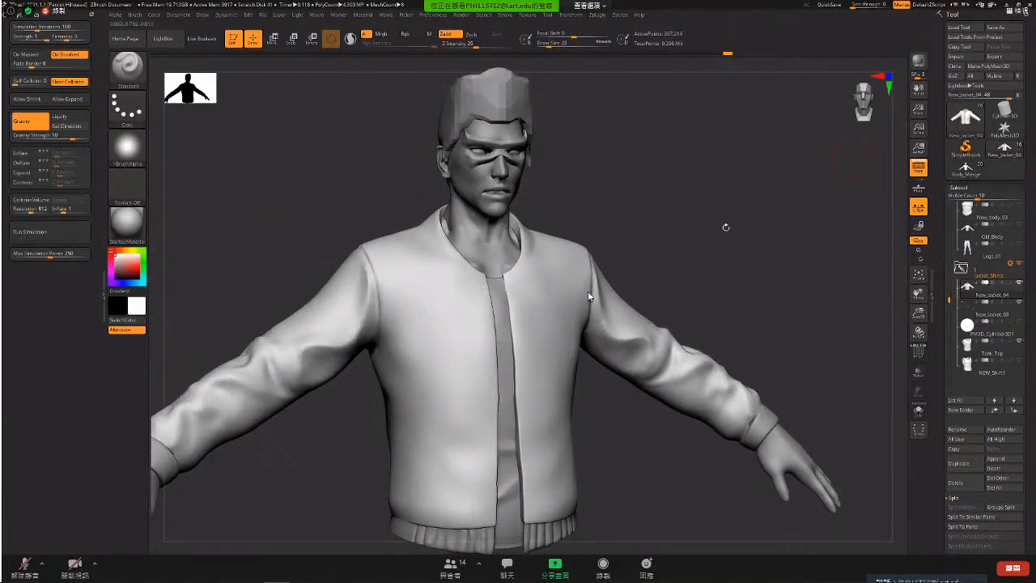
key(shift+f)
key(shift+d)
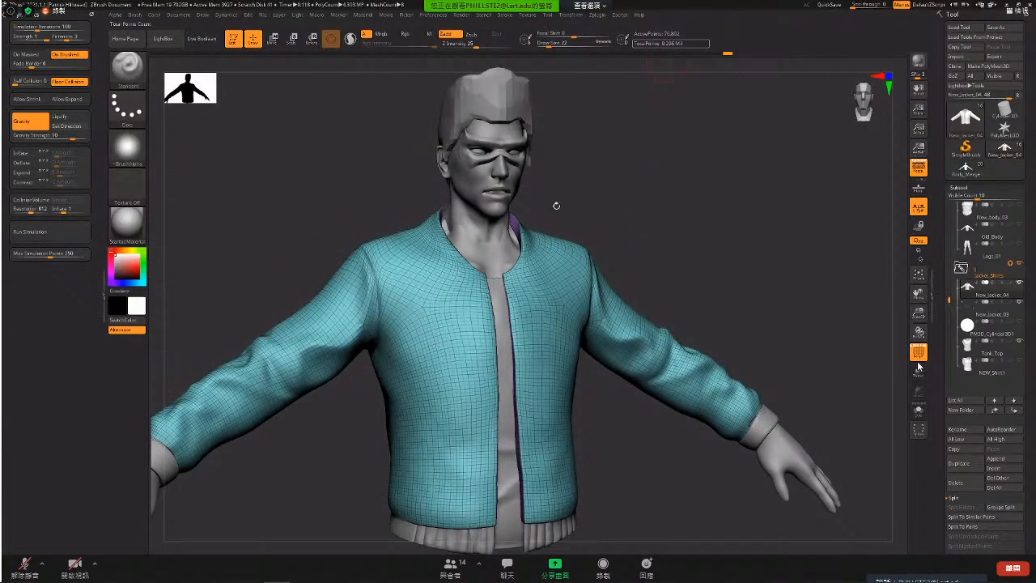
click(918, 361)
click(79, 234)
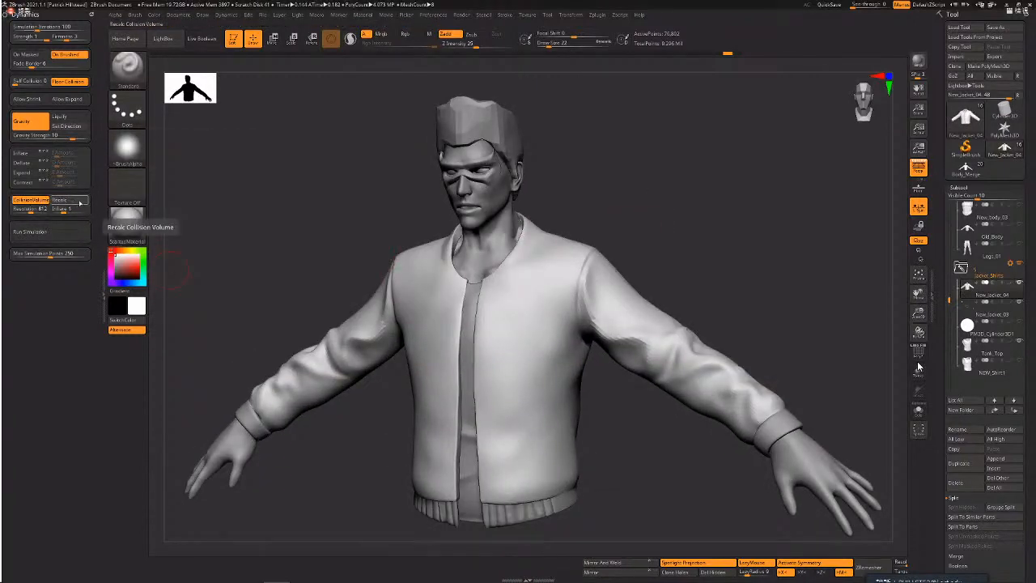
- Run the cloth simulation on the whole jacket from the front view and undo its result
drag(352, 231, 54, 235)
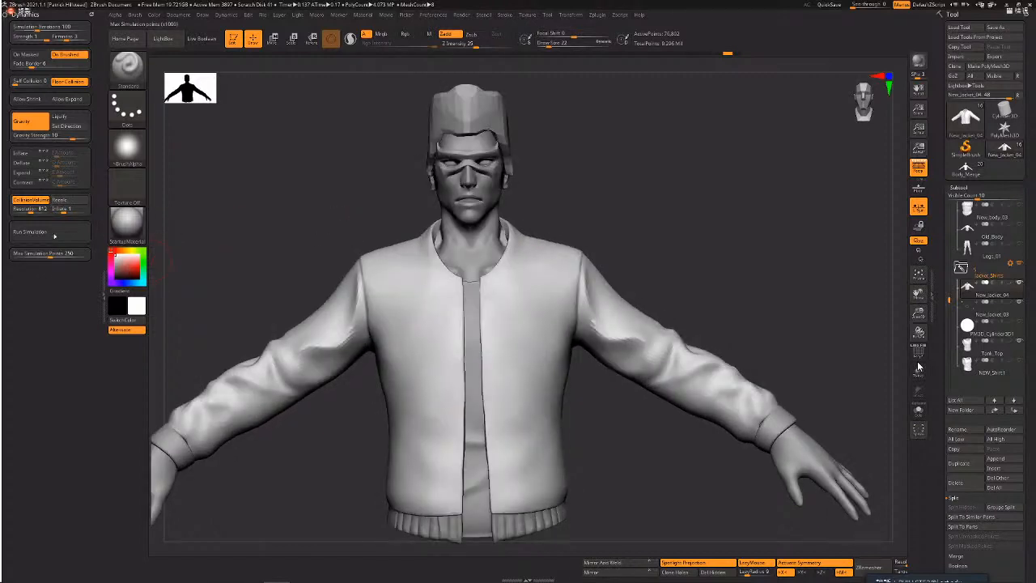
click(54, 233)
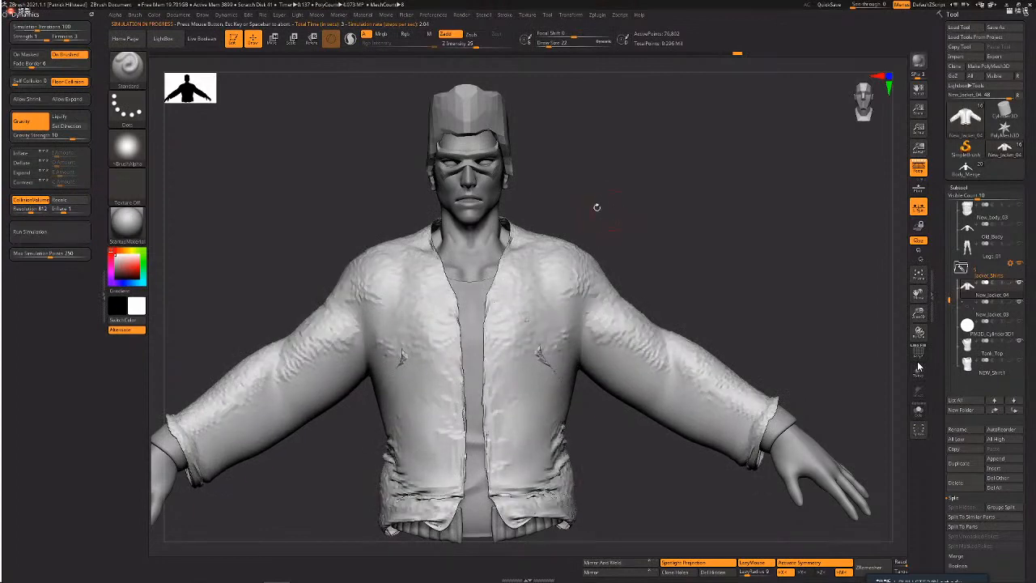
drag(596, 208, 667, 251)
key(ctrl+z)
- Check the jacket's wireframe and duplicate the New_Jacket_04 subtool
key(shift+f)
drag(842, 343, 912, 289)
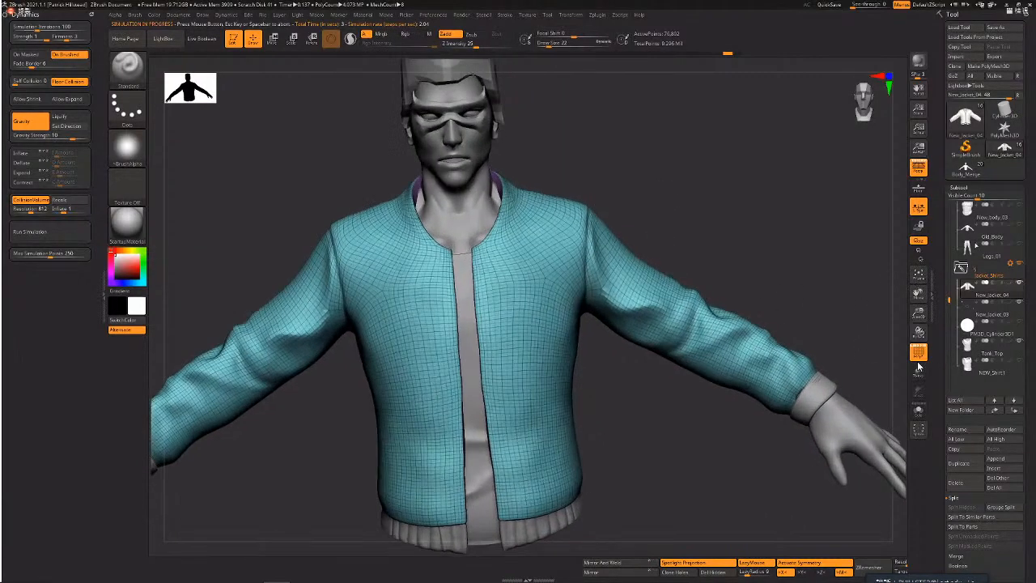
click(959, 464)
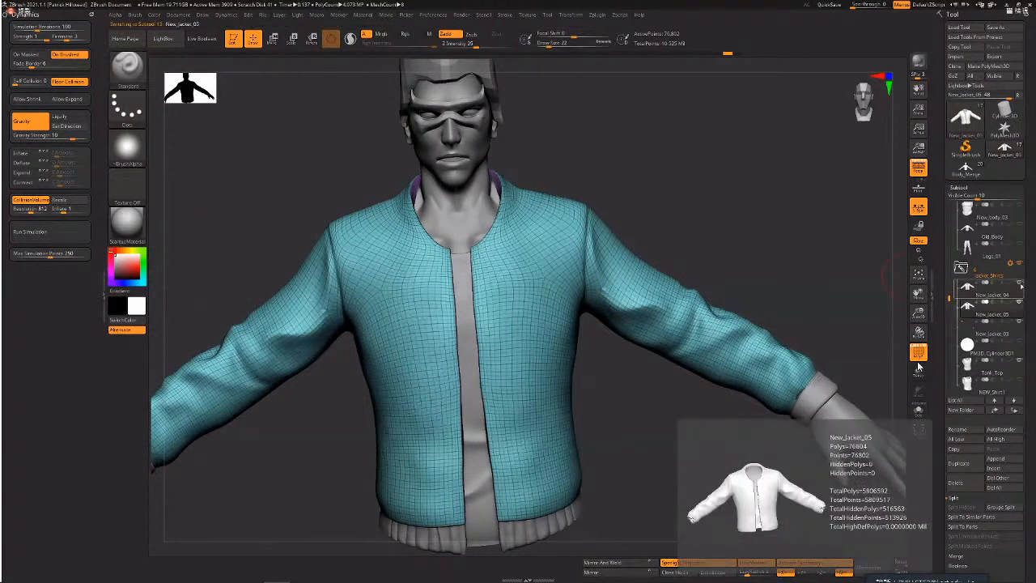
click(917, 361)
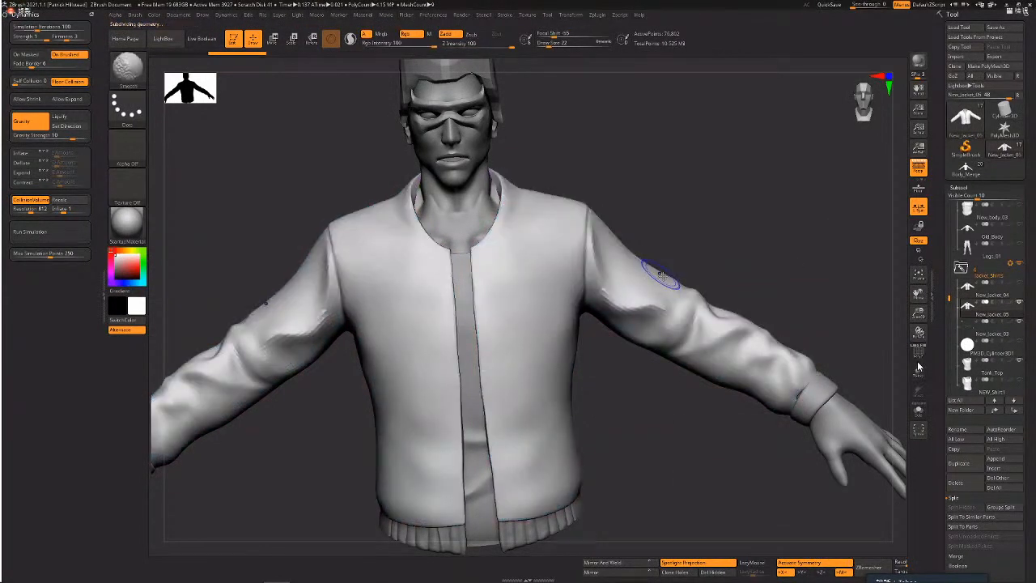
- Lower New_Jacket_05 to subdivision level 1 and display its polygroup wireframe
key(shift+d)
click(962, 188)
click(967, 196)
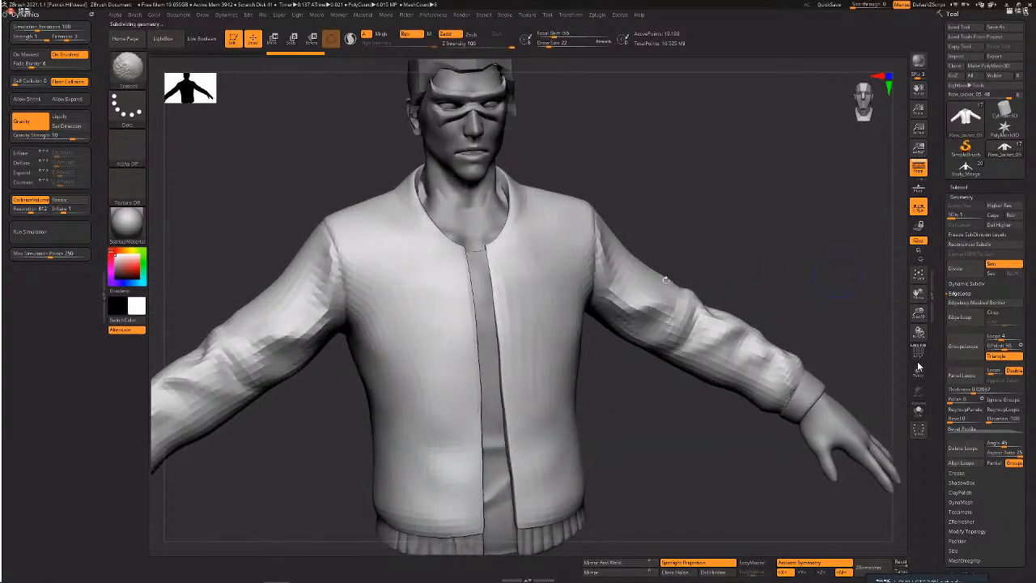
click(918, 361)
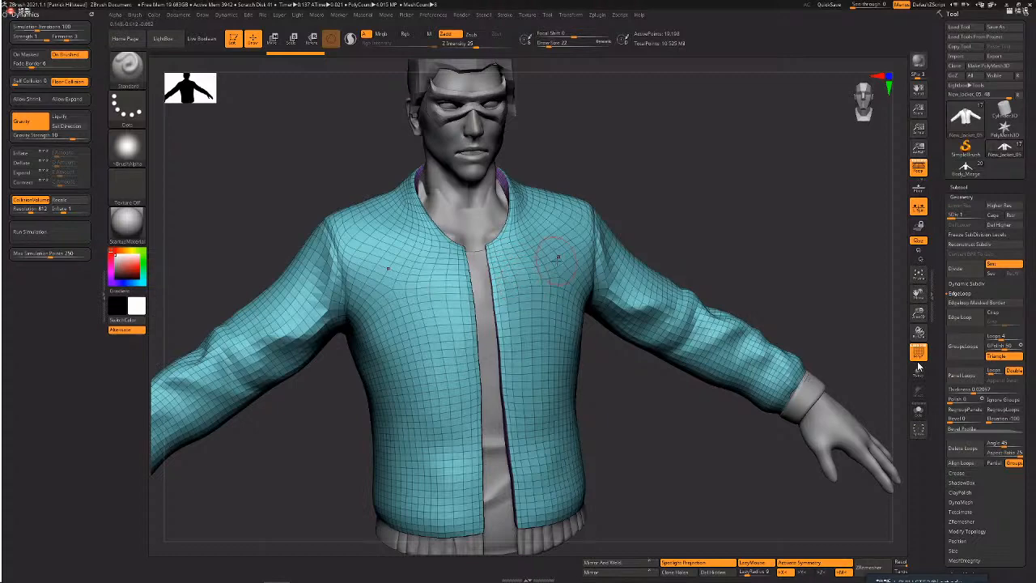
- Isolate the outer cyan polygroup of New_Jacket_05, hiding the inner lining, and return to the subtool list
key(ctrl+shift)
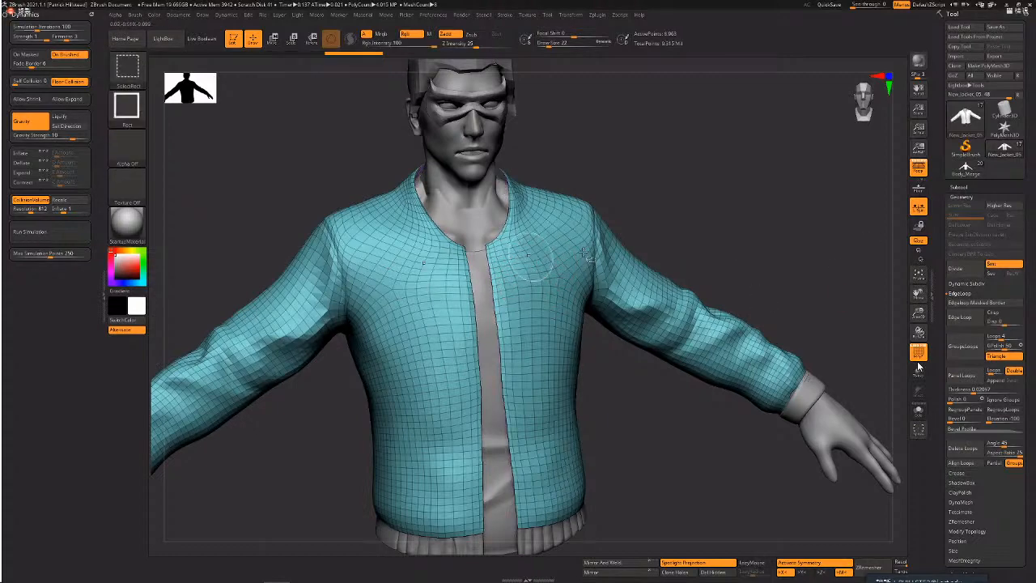
drag(587, 257, 637, 259)
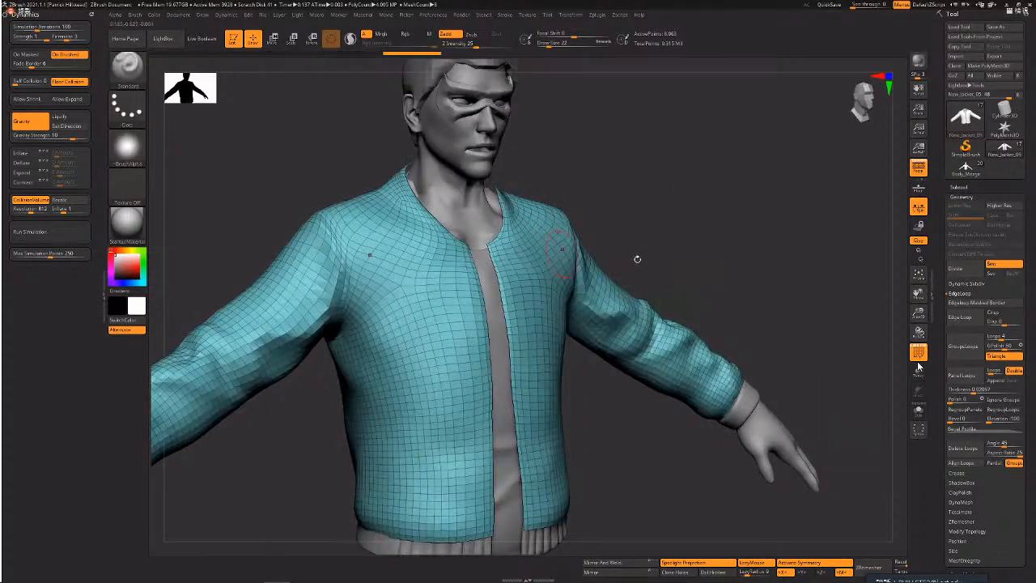
click(962, 189)
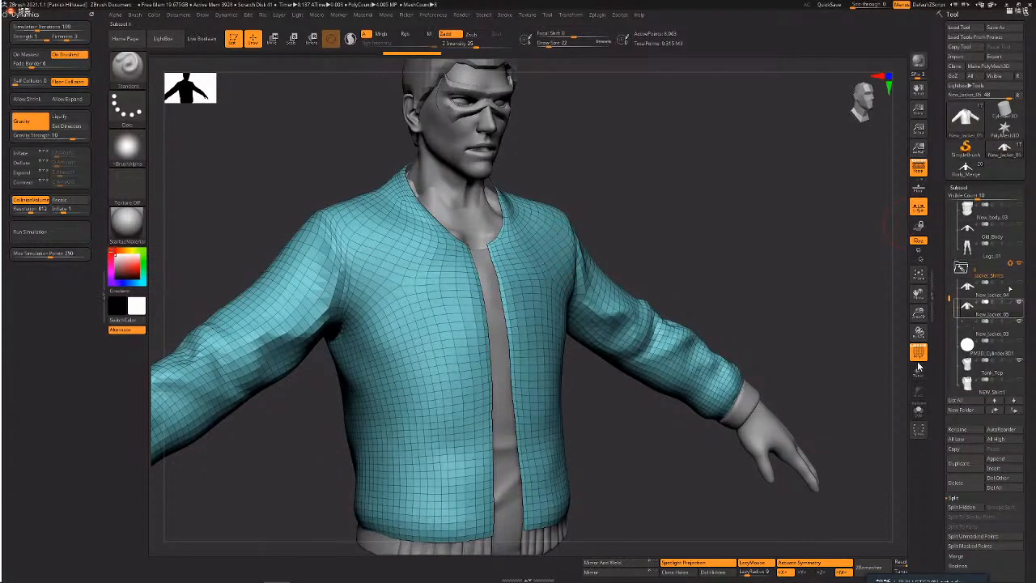
- Delete the hidden inner lining geometry of New_Jacket_05 and check the remaining outer shell on its own, returning to the full character
drag(699, 254, 752, 264)
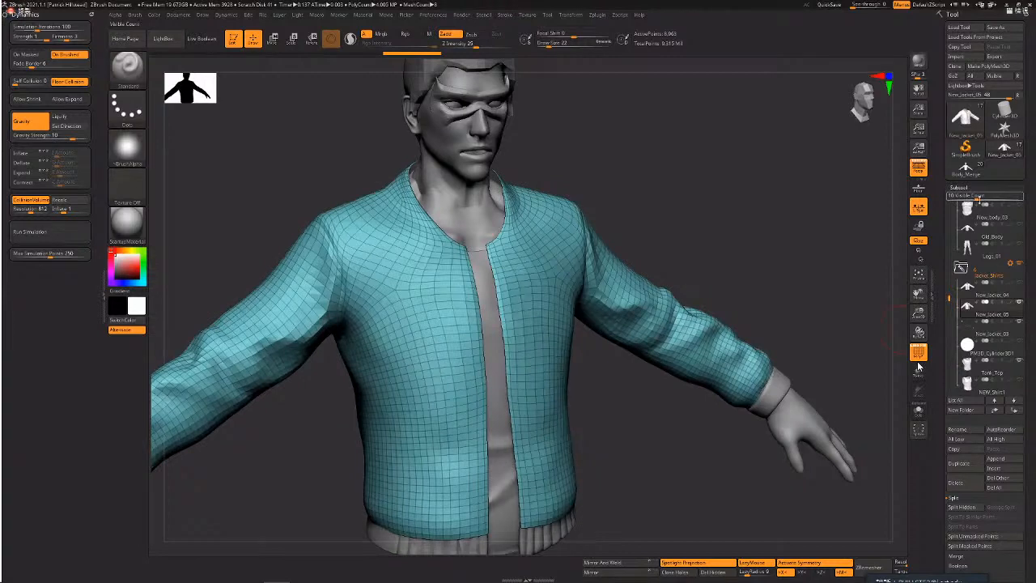
click(960, 188)
click(962, 197)
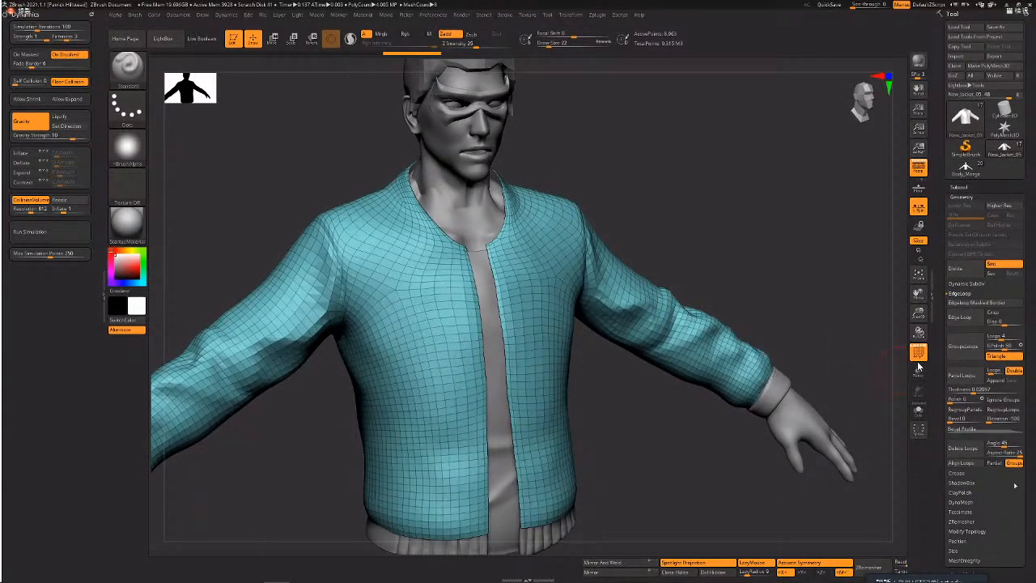
drag(1015, 486, 1013, 401)
click(975, 448)
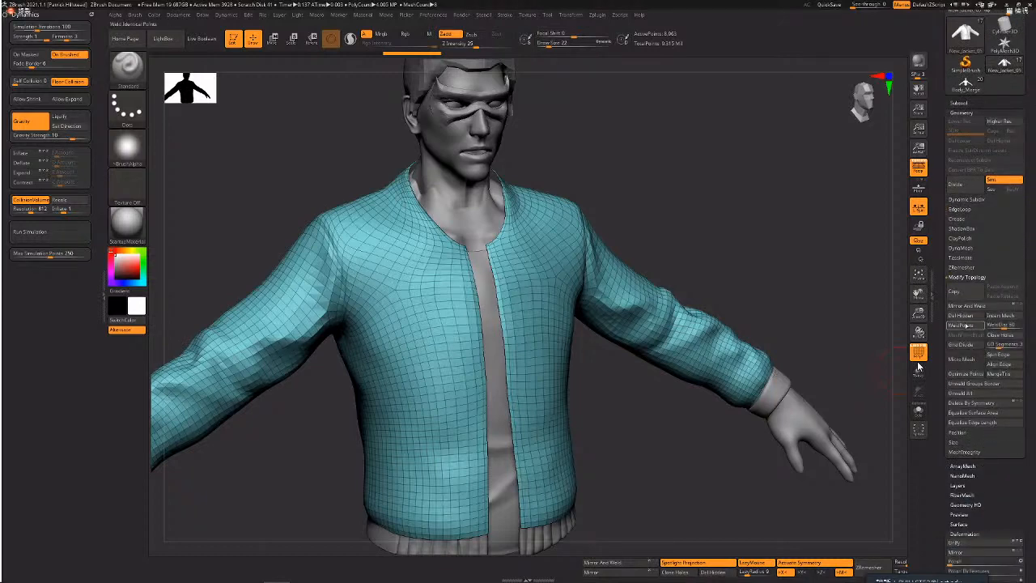
click(963, 317)
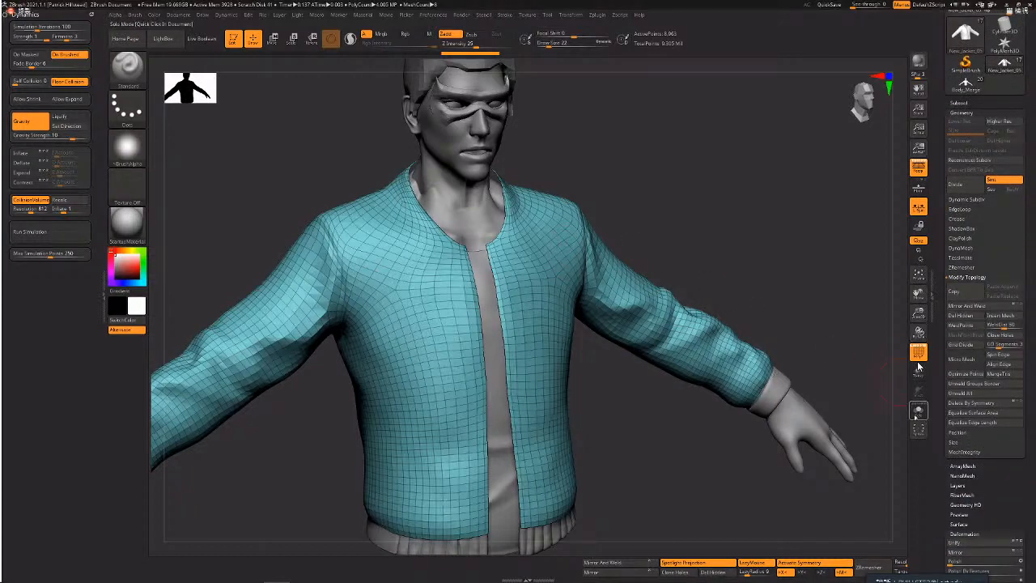
click(917, 413)
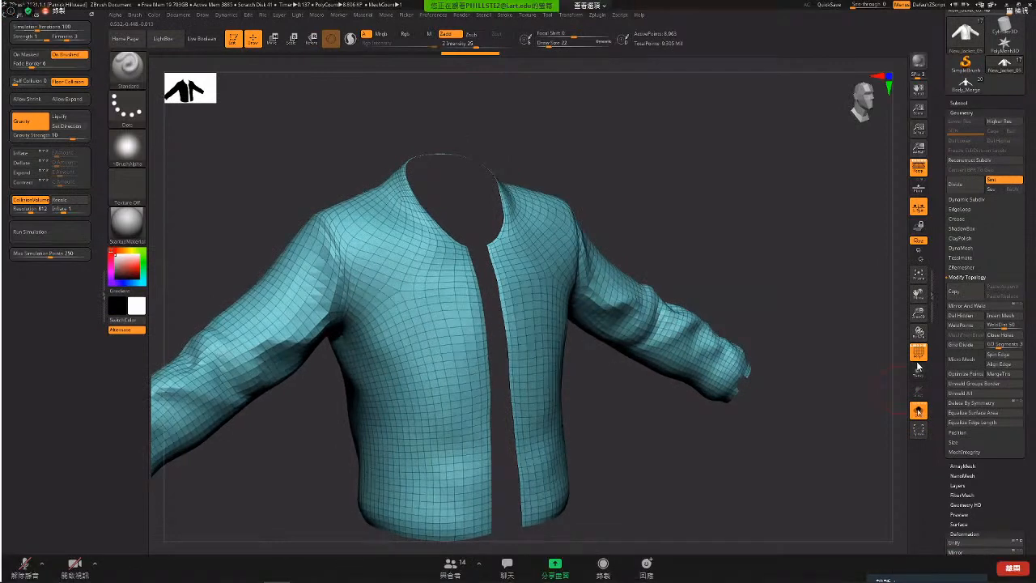
click(918, 411)
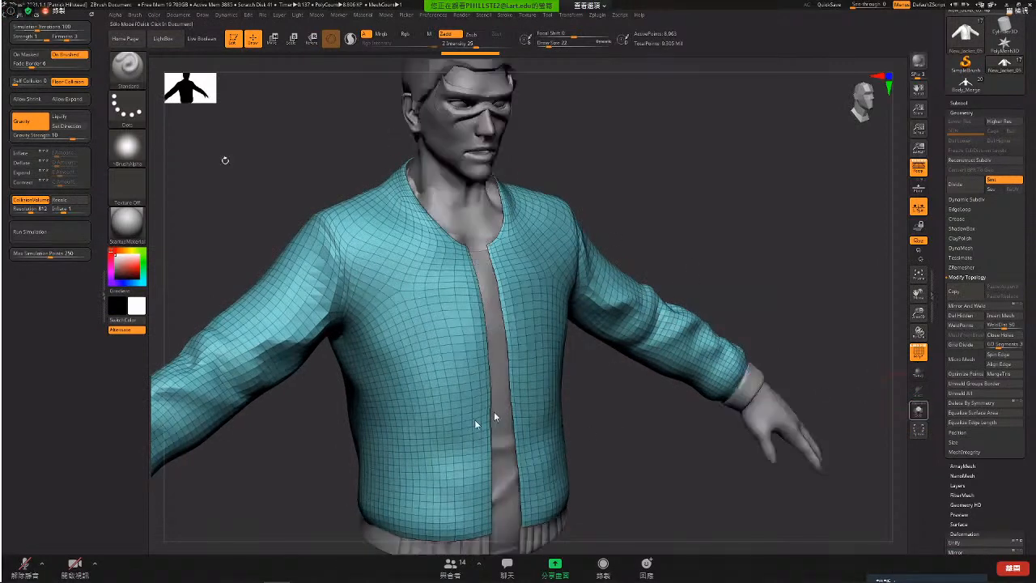
- Try the cloth simulation on the single-layer jacket, set Gravity Strength to 1, and run it again, inspecting the drape from behind
click(45, 232)
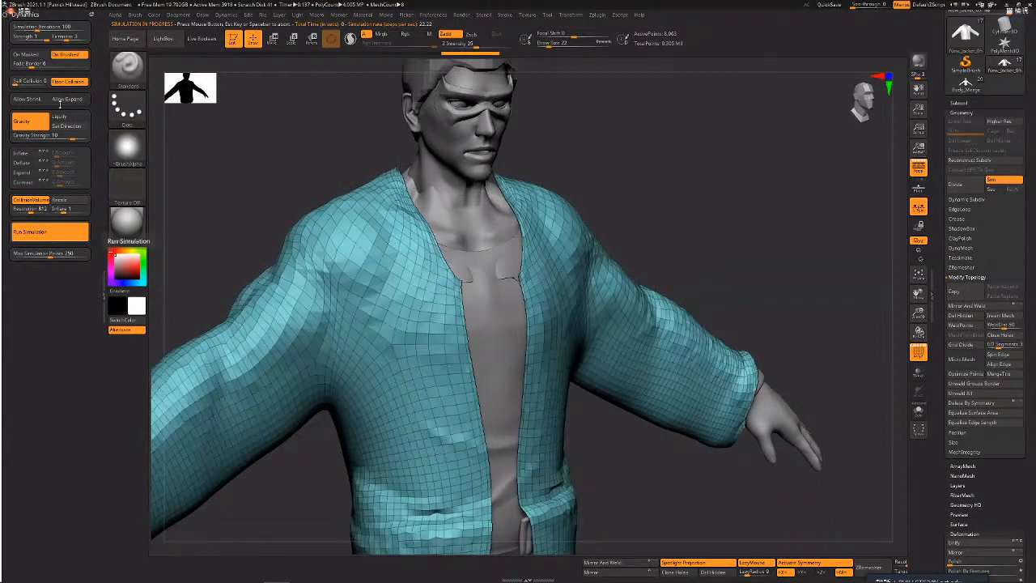
click(56, 135)
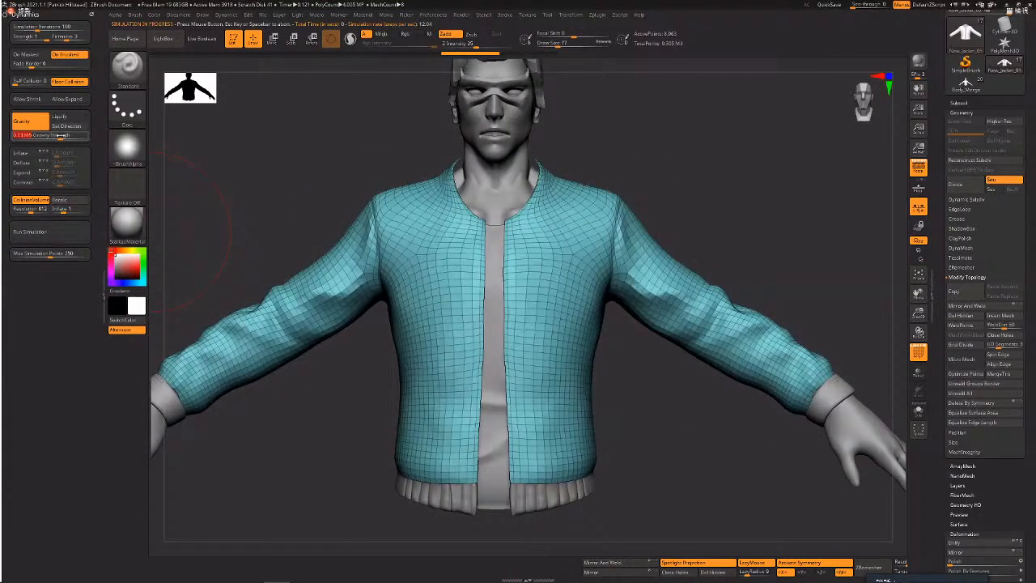
click(49, 232)
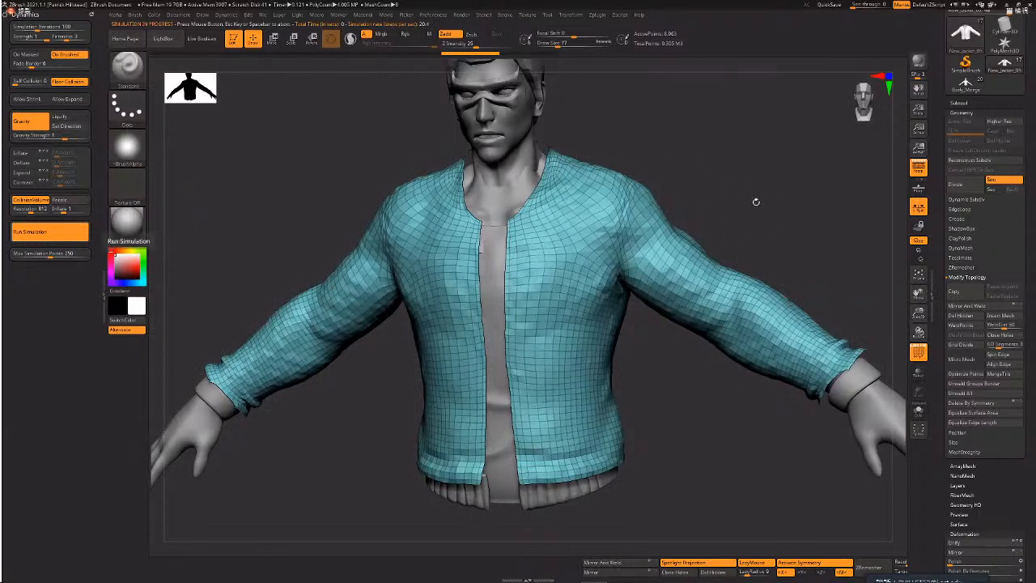
drag(766, 192, 796, 195)
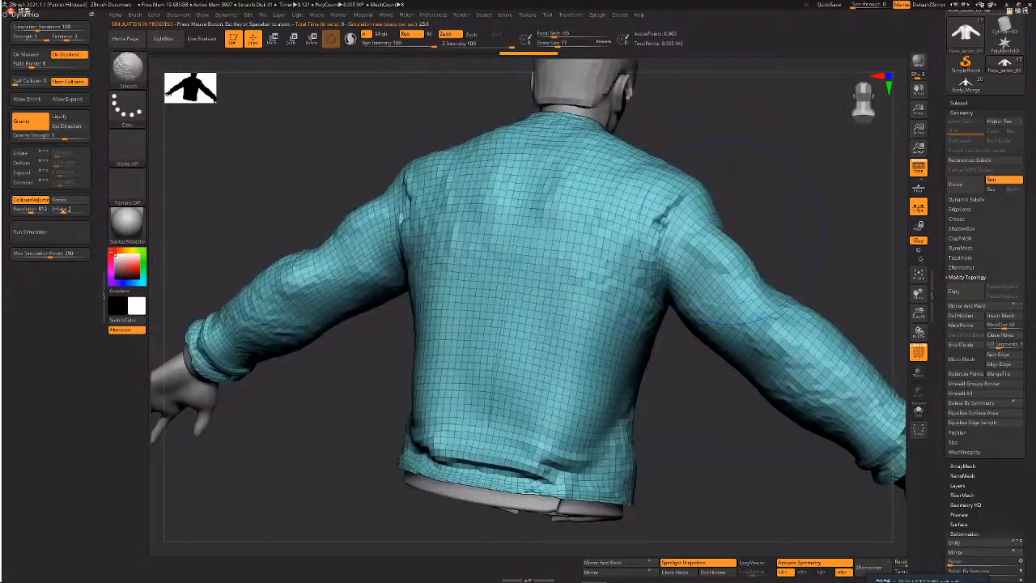
- Hide the wireframe, set the collision volume's Inflate to 0.16436, recalculate it, and simulate the jacket with a much lower Gravity Strength
key(shift+f)
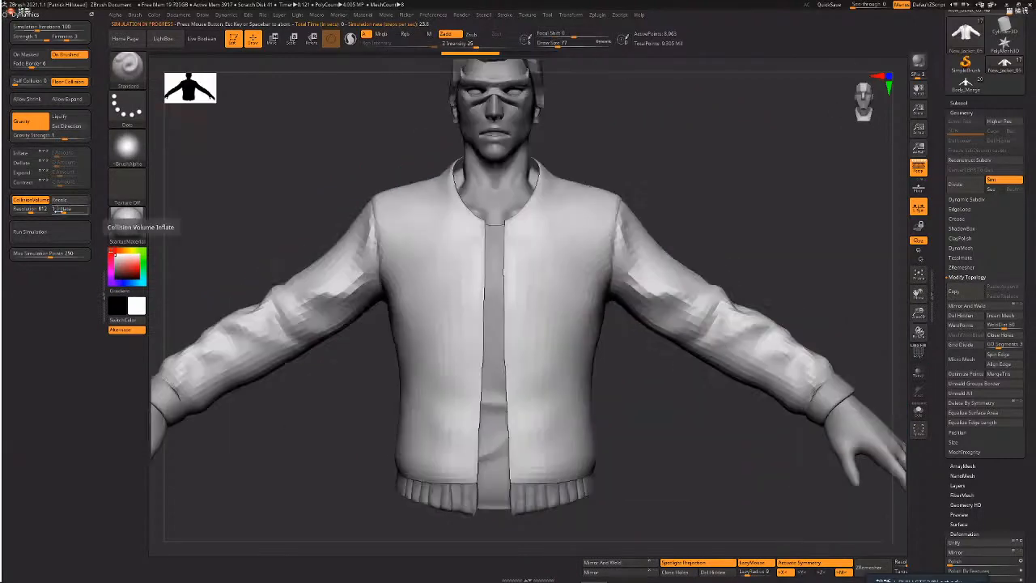
click(59, 208)
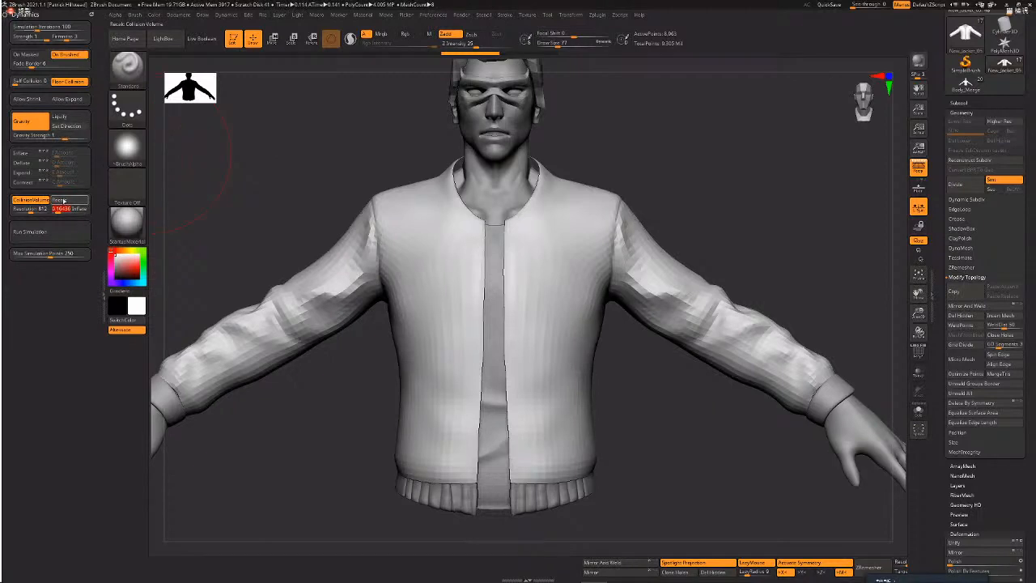
click(61, 202)
click(84, 240)
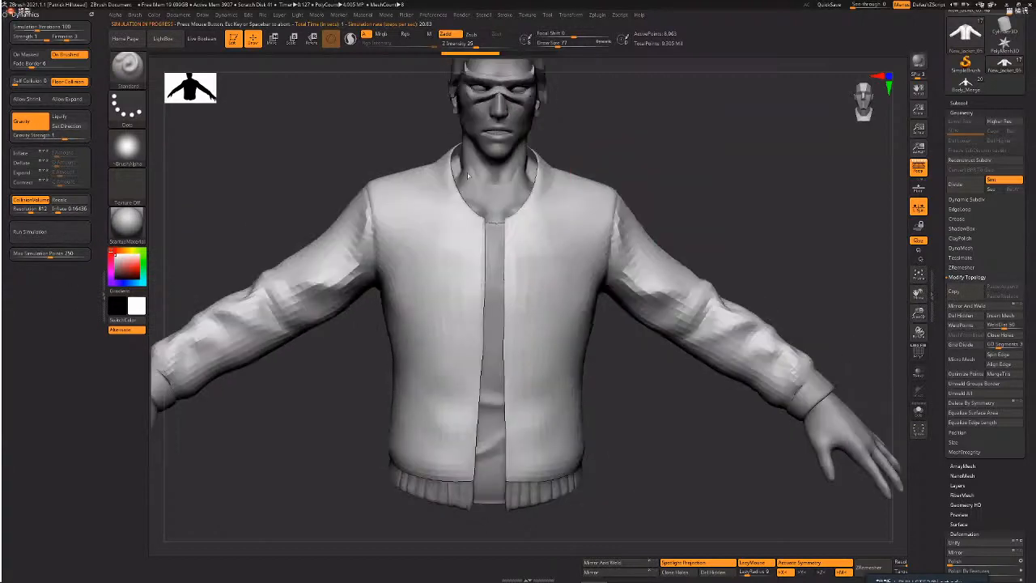
drag(628, 203, 649, 199)
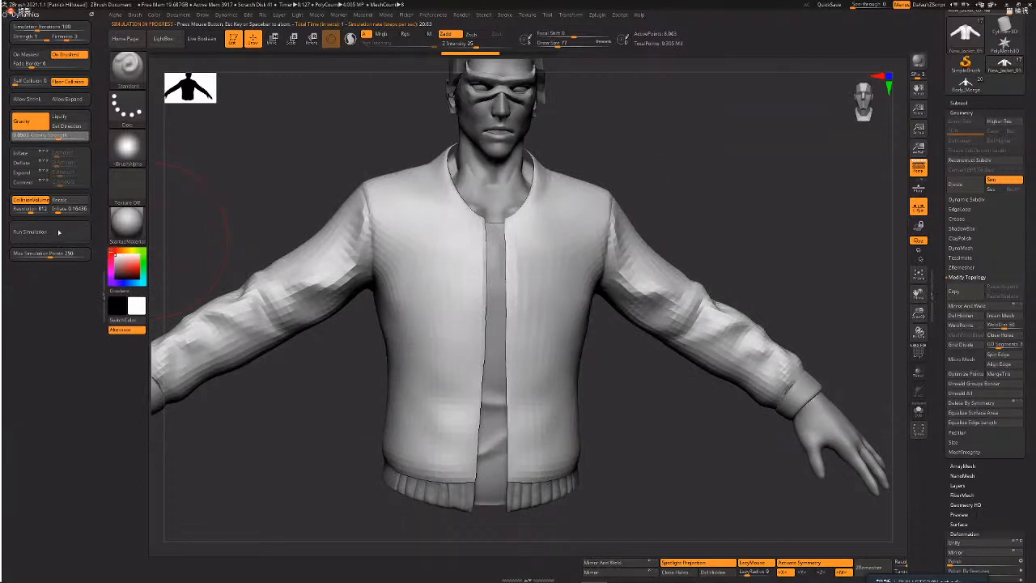
drag(666, 233, 640, 178)
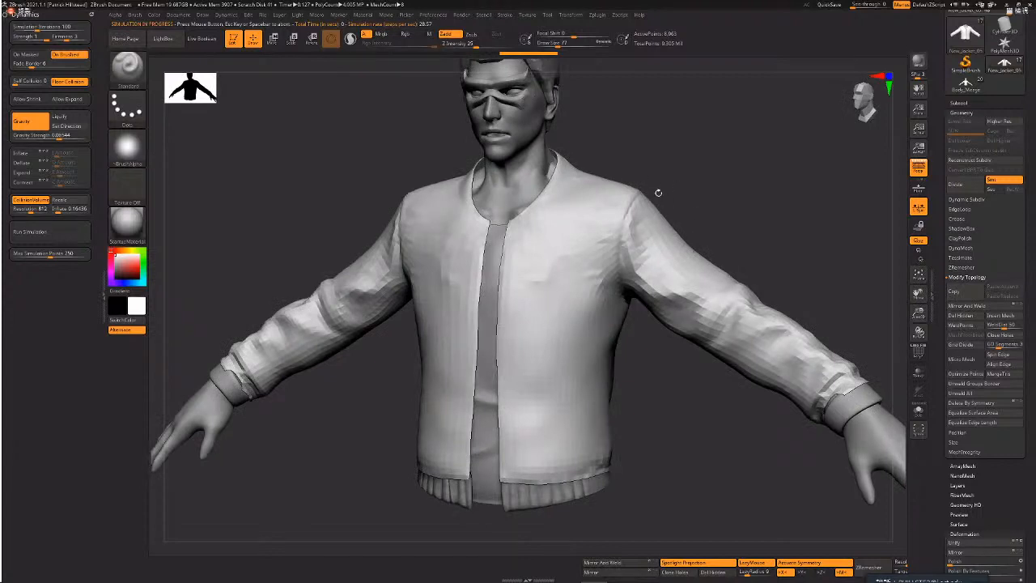
shift+drag(732, 222, 684, 201)
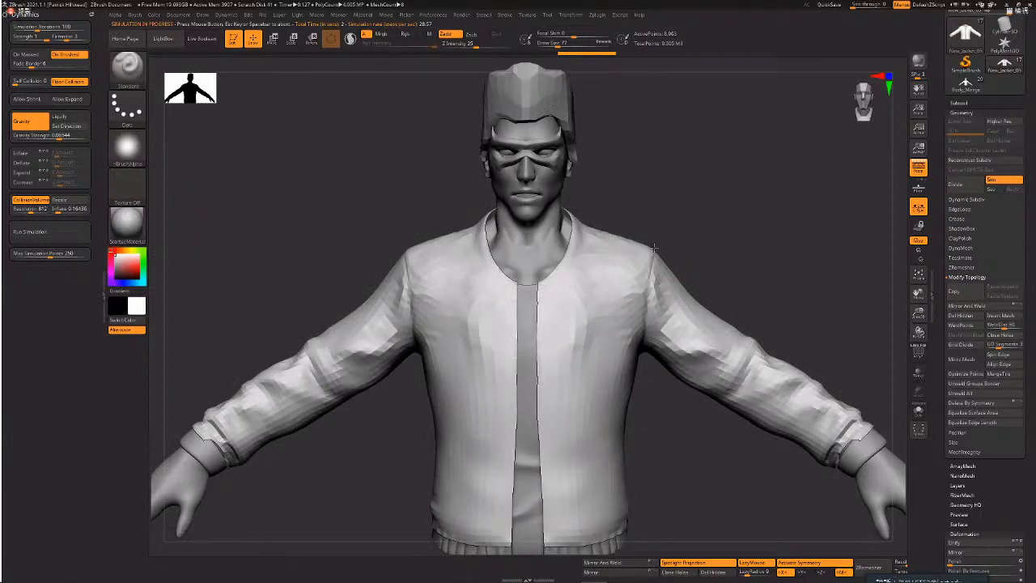
drag(654, 249, 671, 237)
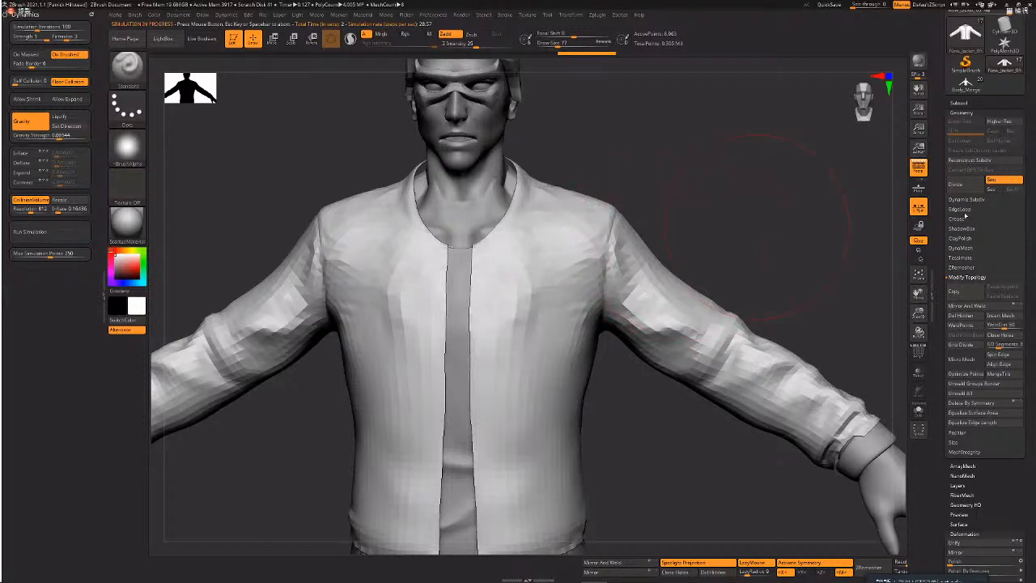
- Enable Dynamic Subdivision on the jacket shell and give it a Thickness of about 0.0066
click(966, 199)
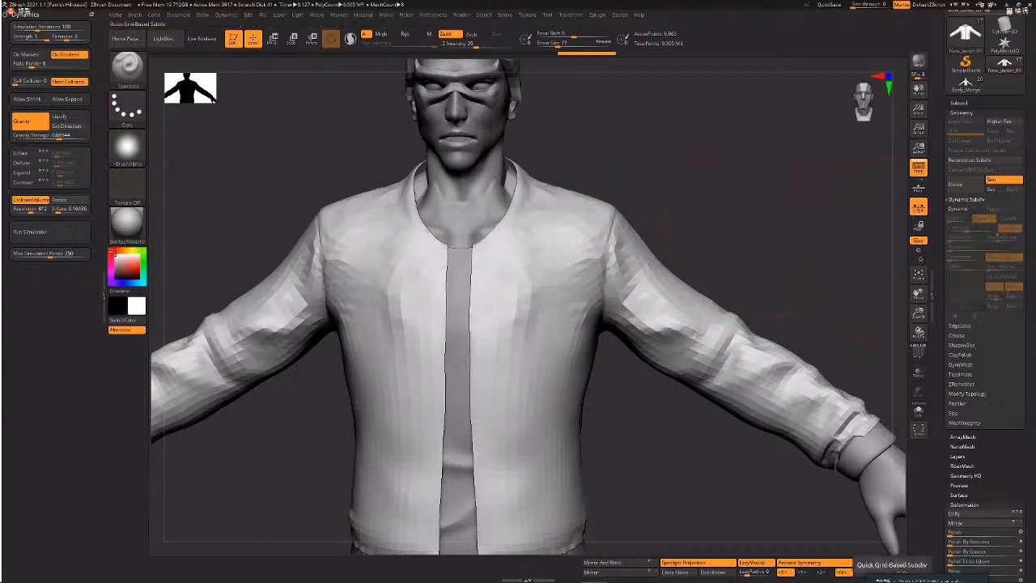
click(963, 209)
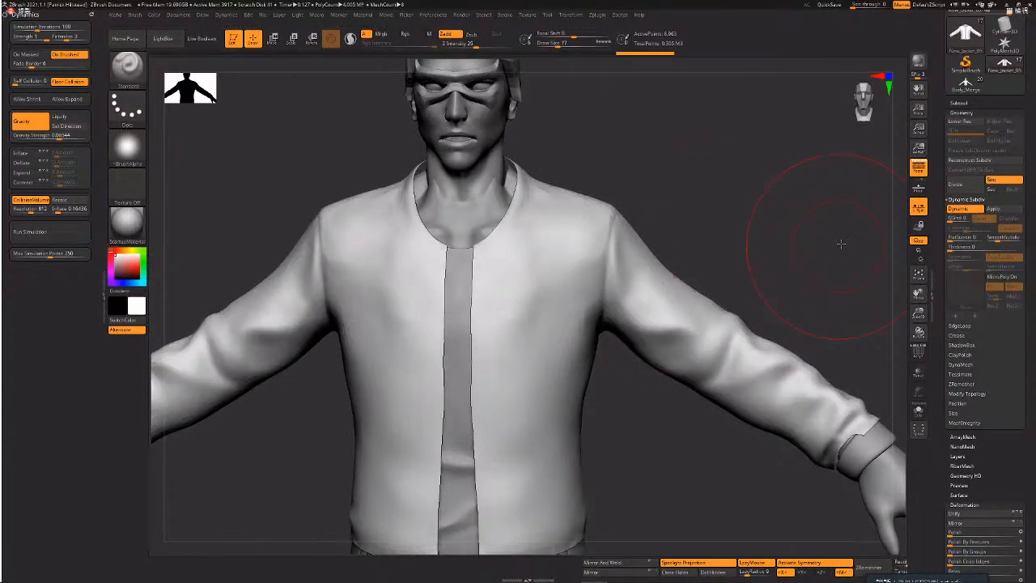
drag(862, 247, 997, 238)
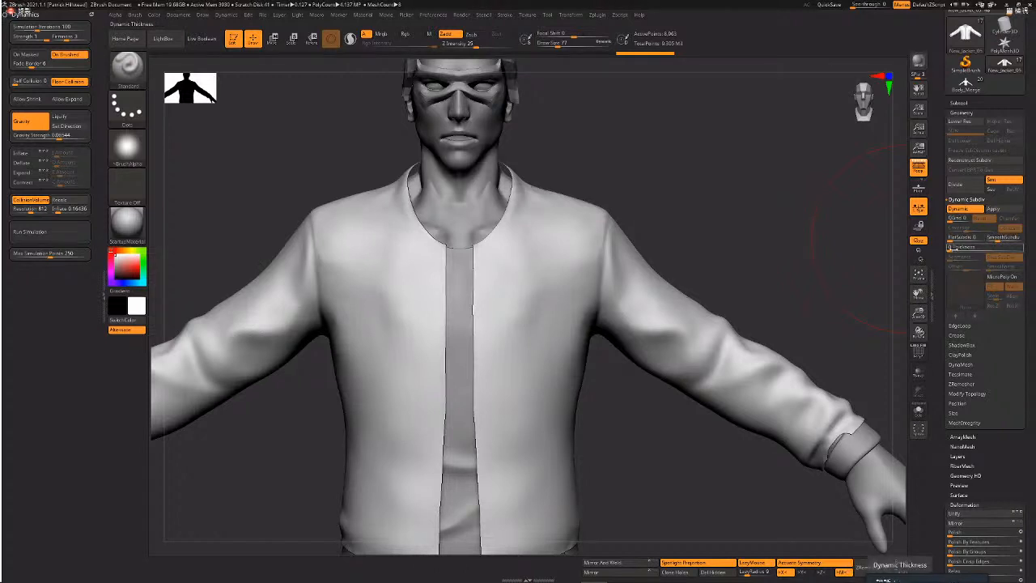
click(953, 246)
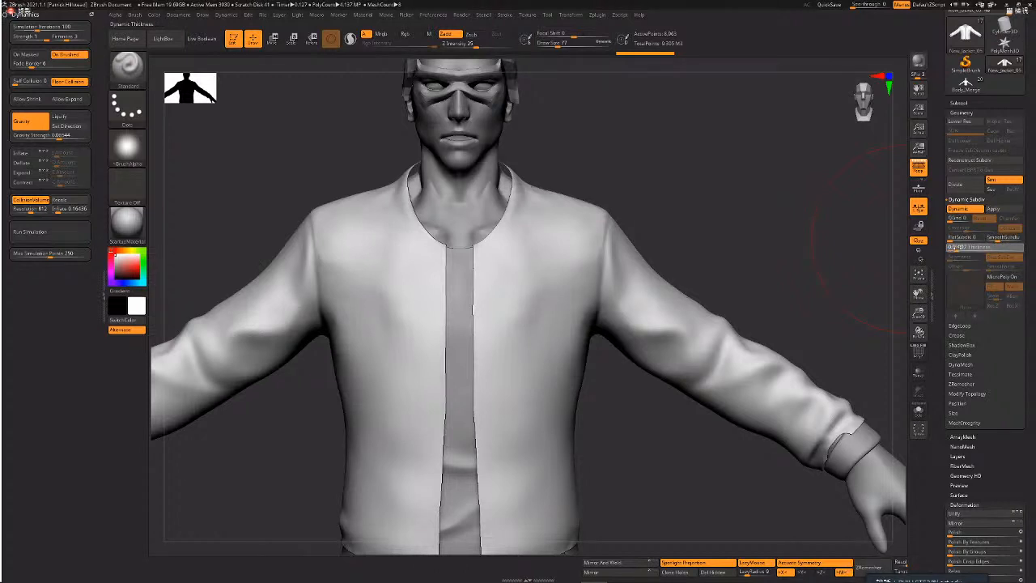
drag(970, 248, 974, 248)
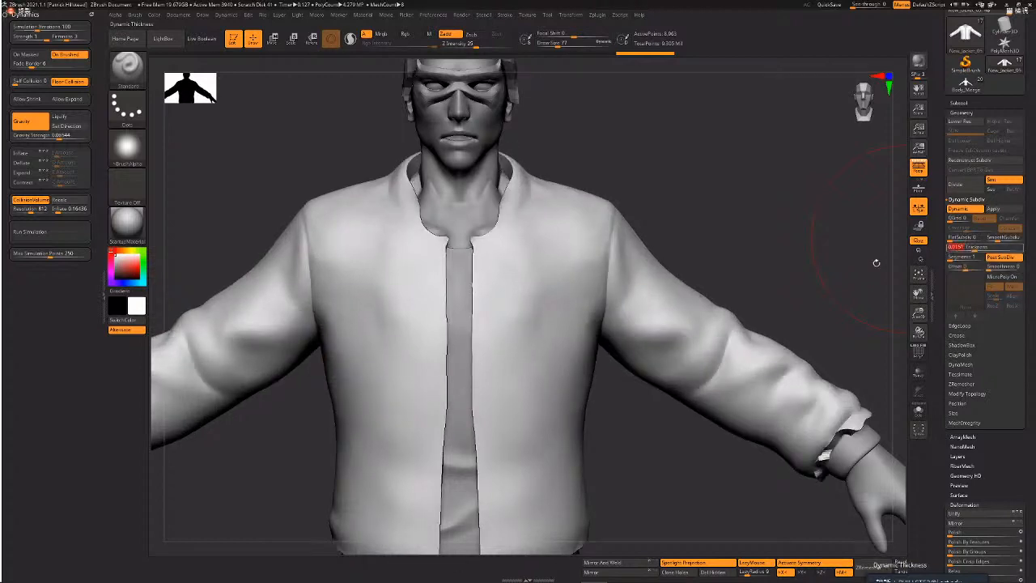
drag(842, 271, 898, 279)
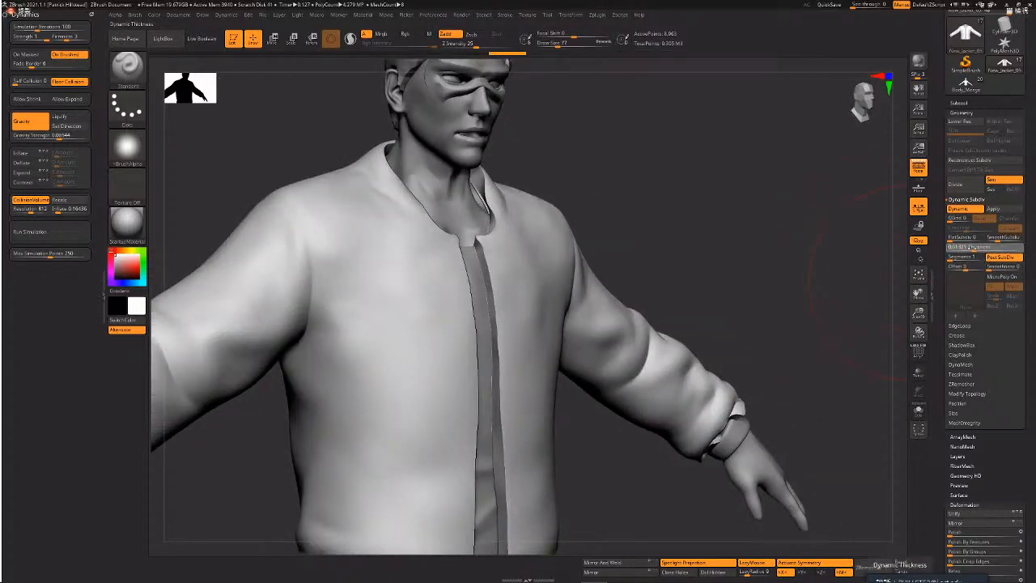
drag(975, 247, 970, 248)
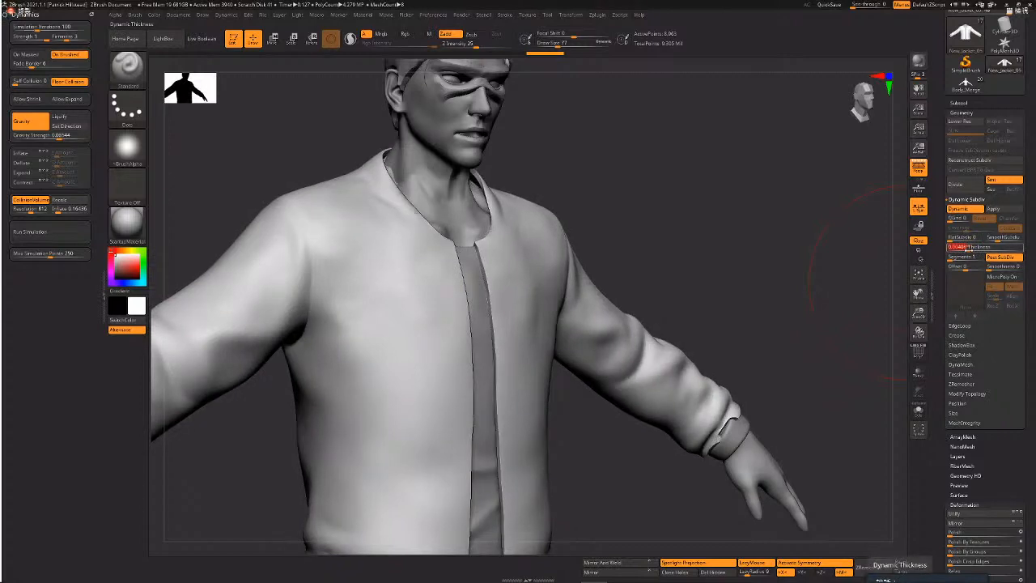
drag(892, 275, 785, 272)
- Run the cloth simulation on the thickened jacket, both before and after raising its shoulders with the Move brush
click(39, 232)
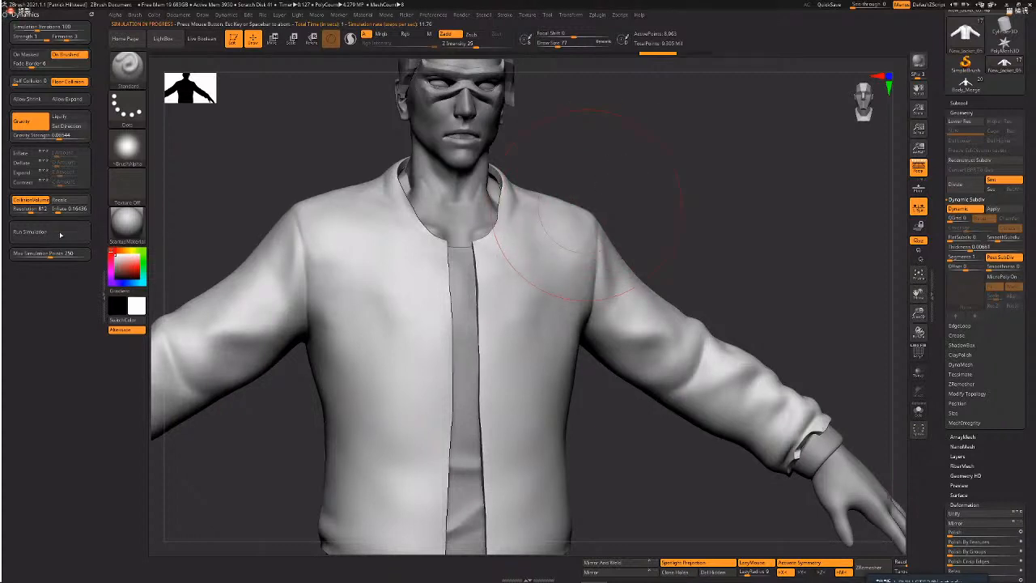
key(b)
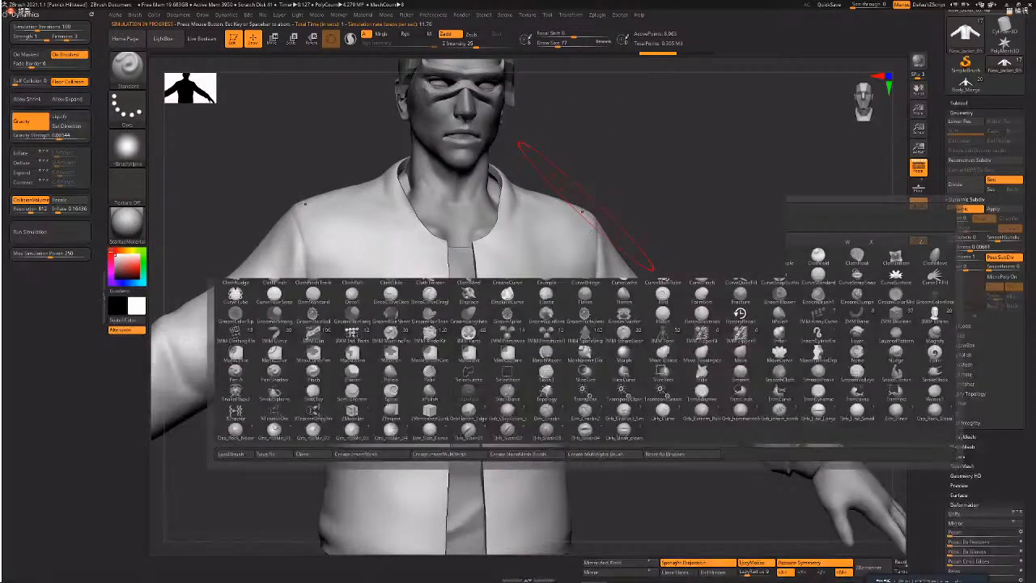
key(m)
key(v)
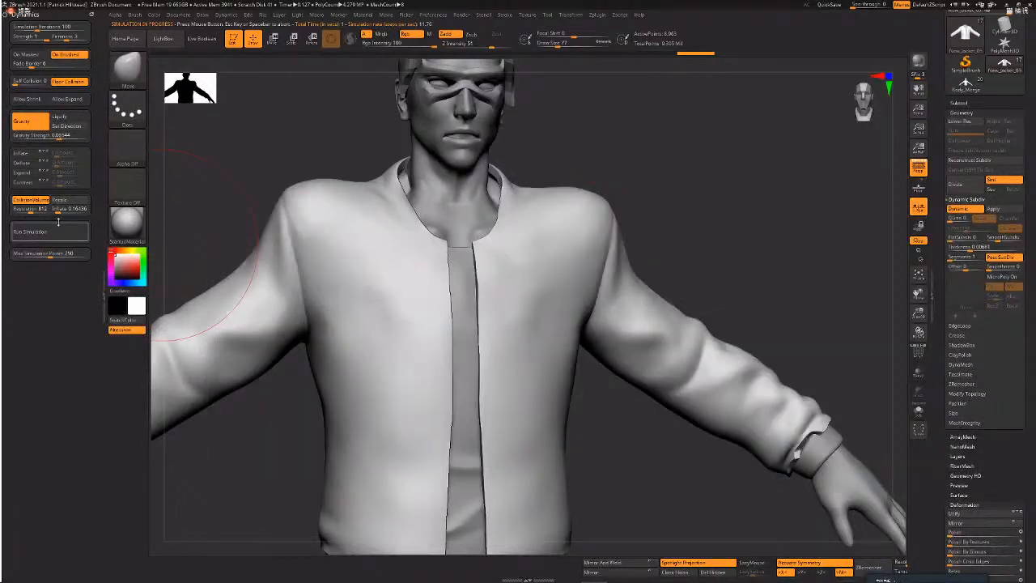
click(61, 239)
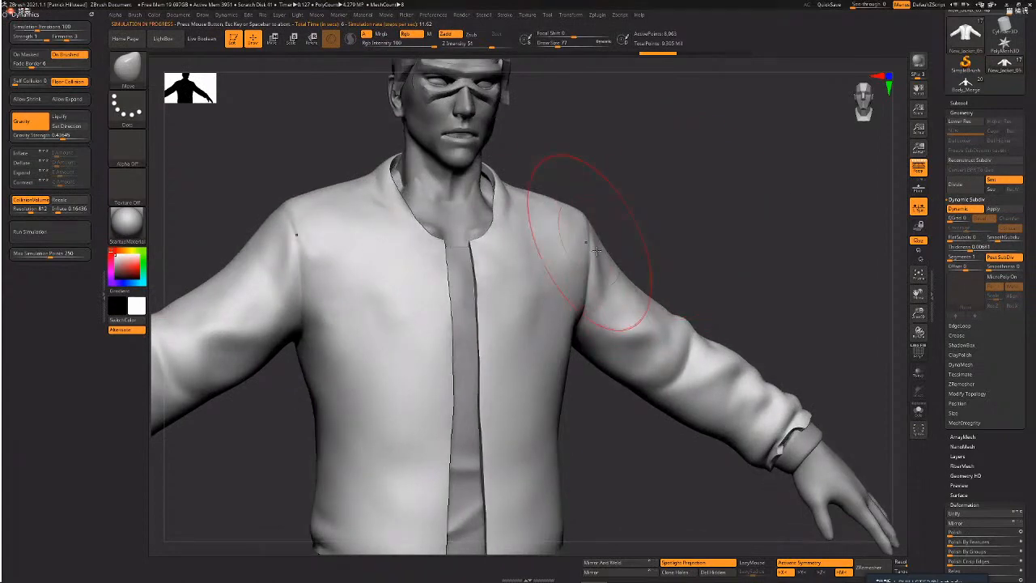
- Choose the ClothMove brush and pull the sleeve fabric toward the wrist to bunch up folds along the forearm
key(b)
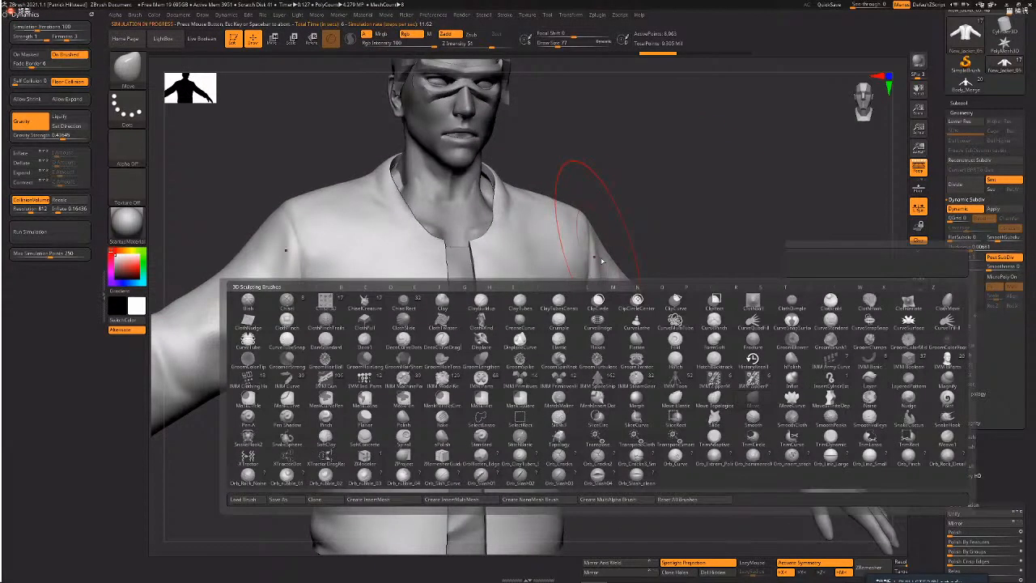
key(c)
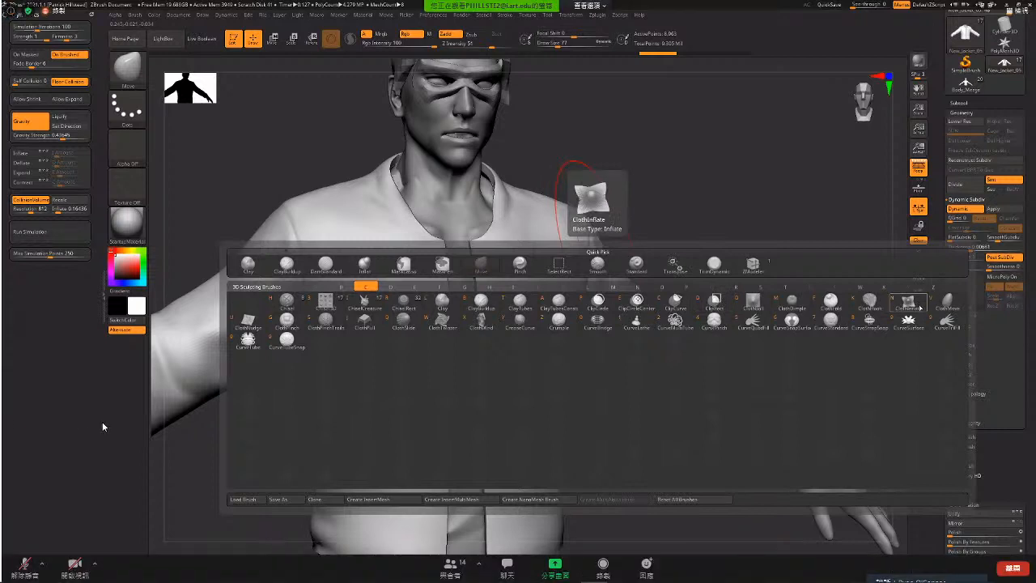
click(947, 301)
drag(654, 317, 685, 330)
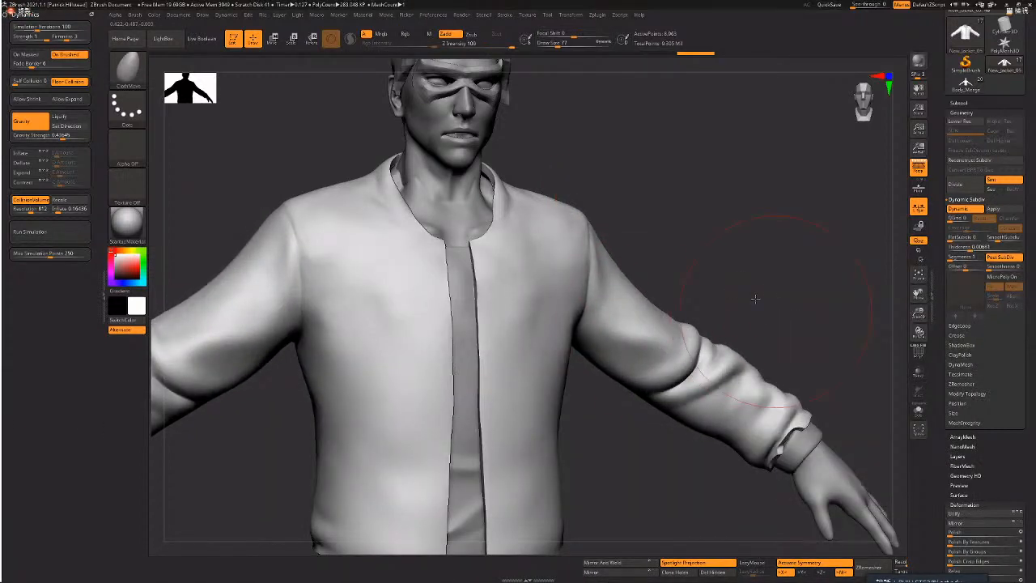
mouse_move(759, 304)
alt+mouse_down()
mouse_move(734, 282)
mouse_move(714, 286)
mouse_move(716, 335)
mouse_move(729, 296)
alt+mouse_up()
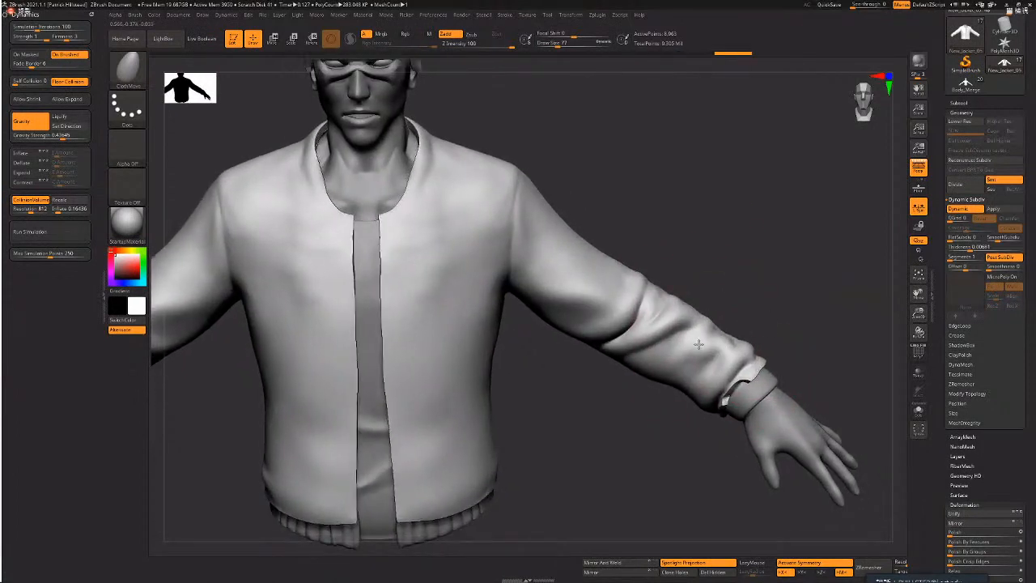
drag(698, 344, 714, 355)
drag(664, 301, 674, 317)
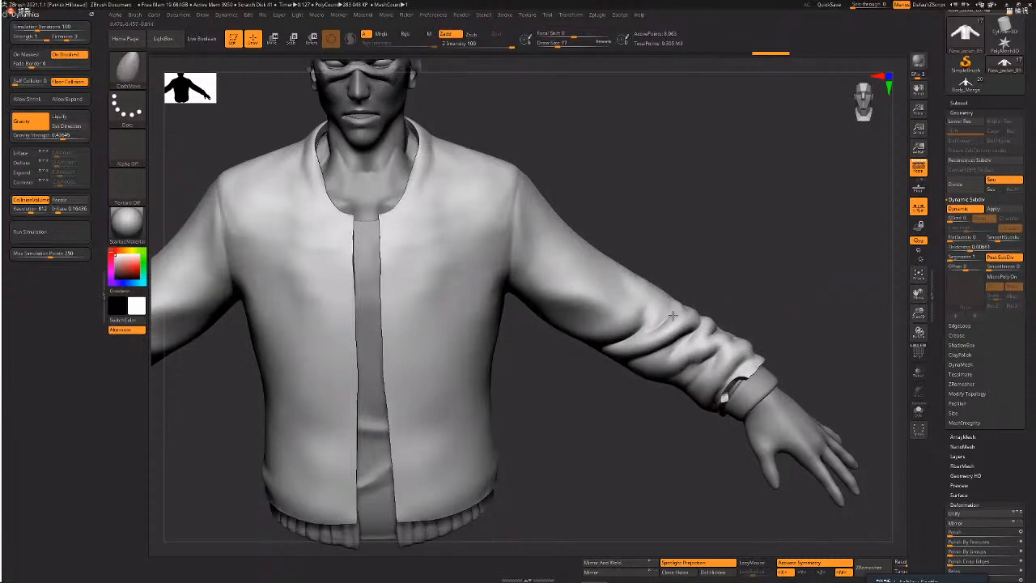
- Try extra ClothMove pulls around the sleeve's elbow area and undo them
mouse_move(732, 301)
mouse_down()
mouse_move(706, 317)
mouse_move(697, 353)
mouse_move(694, 328)
mouse_up()
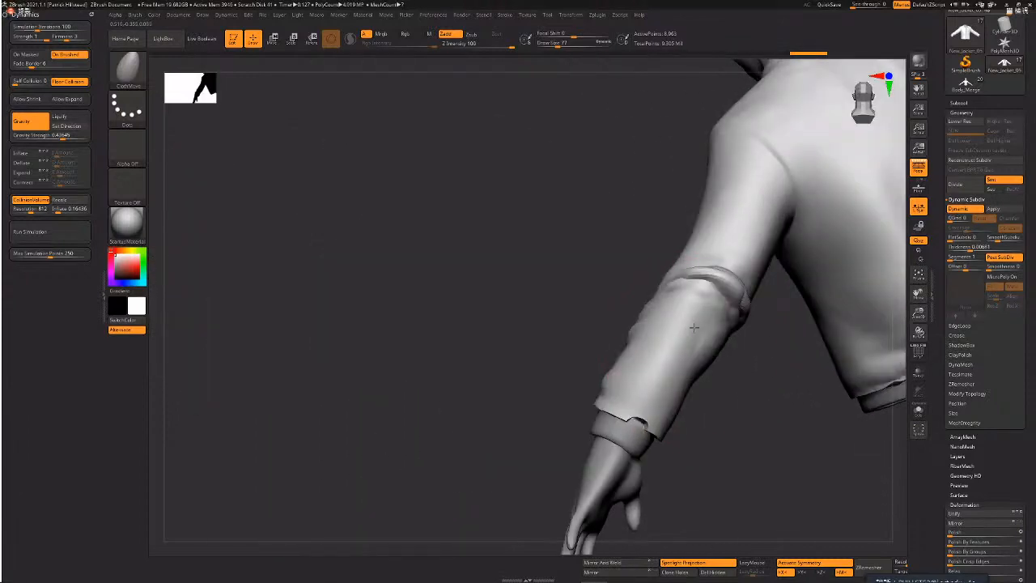
mouse_move(762, 409)
mouse_down()
mouse_move(782, 373)
mouse_move(752, 324)
mouse_move(647, 265)
mouse_up()
key(ctrl+z)
mouse_move(647, 267)
mouse_down()
mouse_move(606, 219)
mouse_move(656, 280)
mouse_move(653, 272)
mouse_up()
key(ctrl+z)
alt+drag(761, 324, 752, 391)
key(ctrl+z)
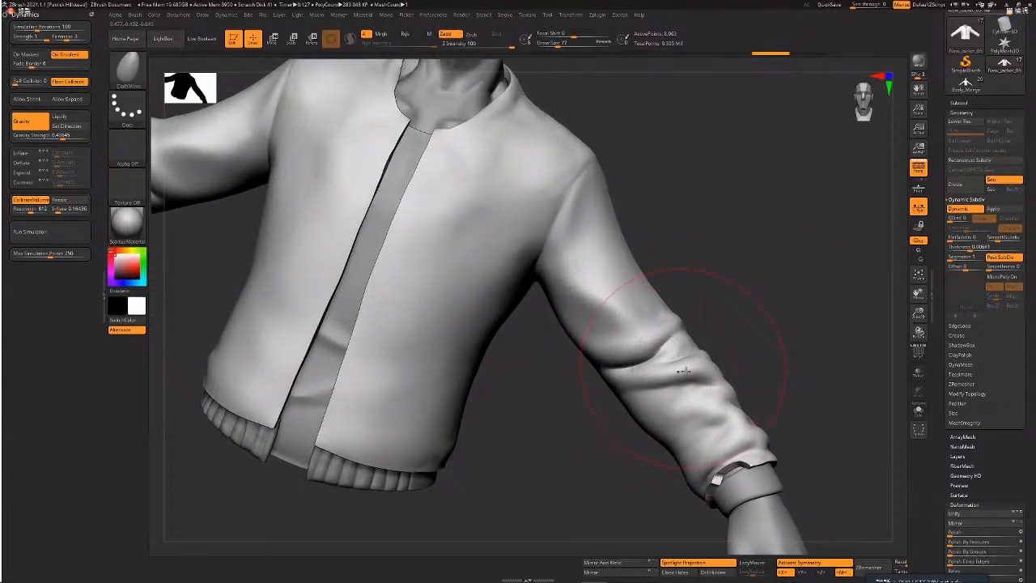
- Undo the last ClothMove pull, then pull folds across the forearm with ClothMove and reduce the brush size for finer ones
key(ctrl+z)
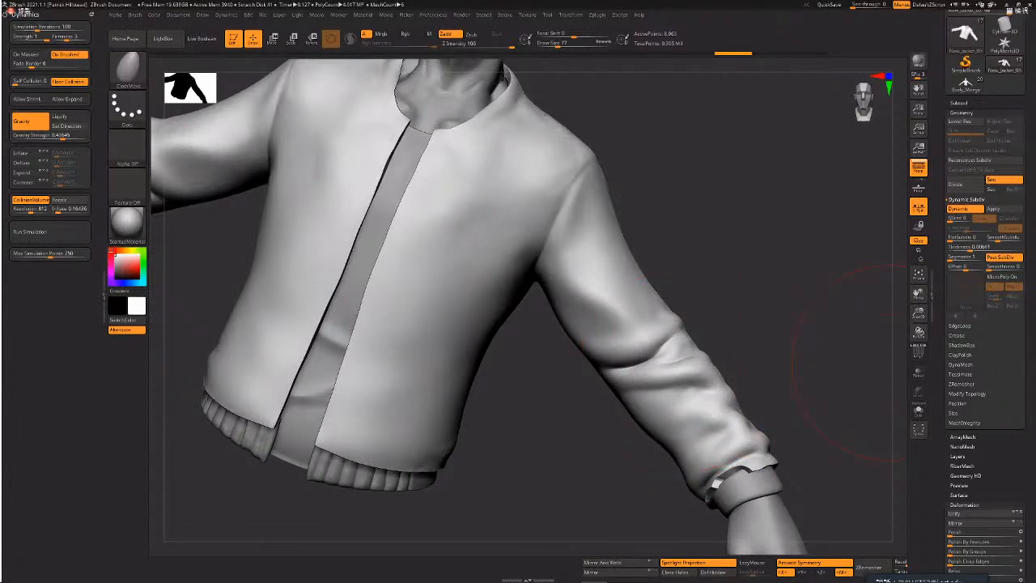
drag(667, 370, 668, 353)
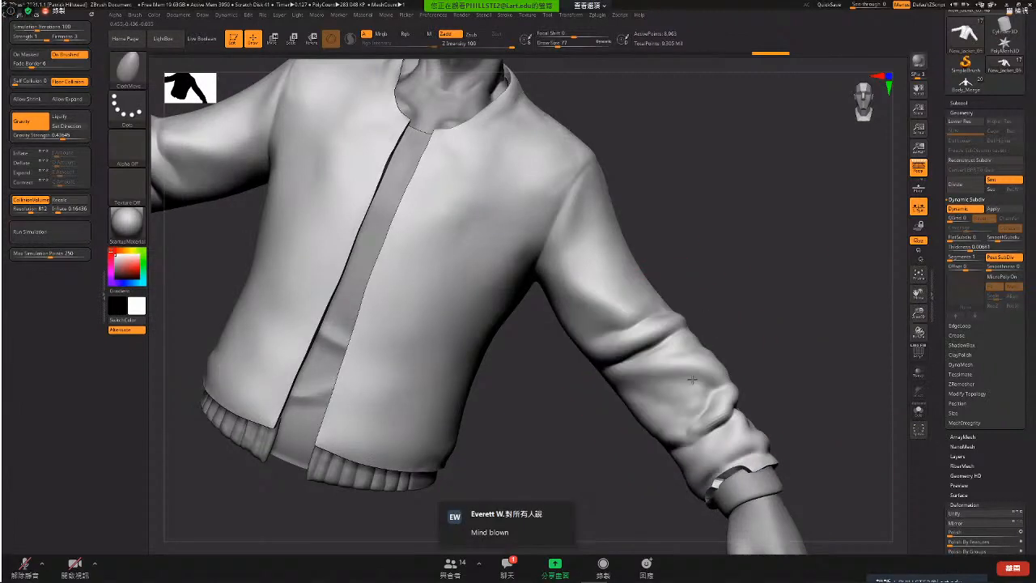
key(space)
drag(721, 289, 712, 289)
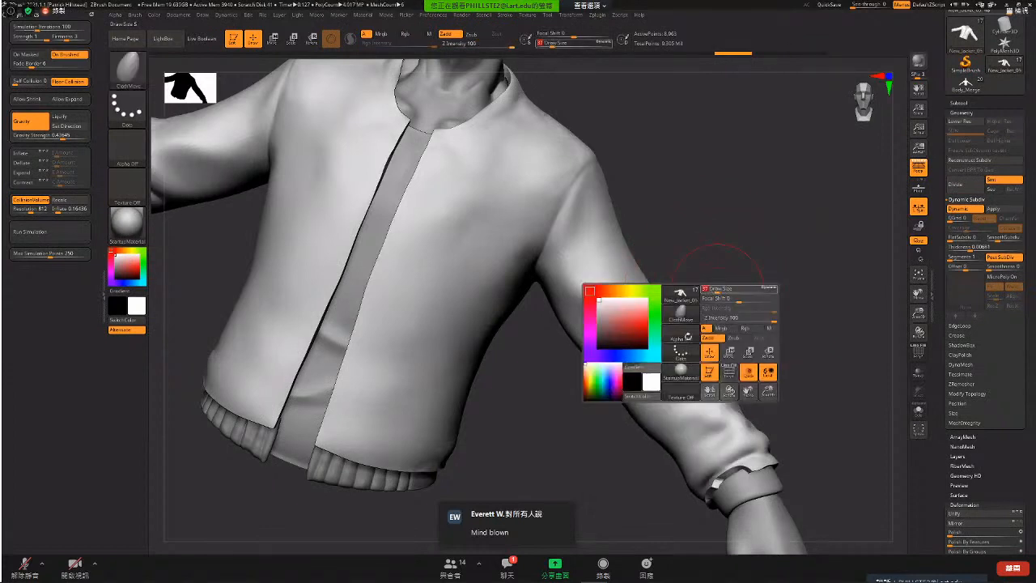
mouse_move(639, 320)
mouse_down()
mouse_move(682, 401)
mouse_move(671, 379)
mouse_move(715, 419)
mouse_up()
drag(747, 369, 717, 365)
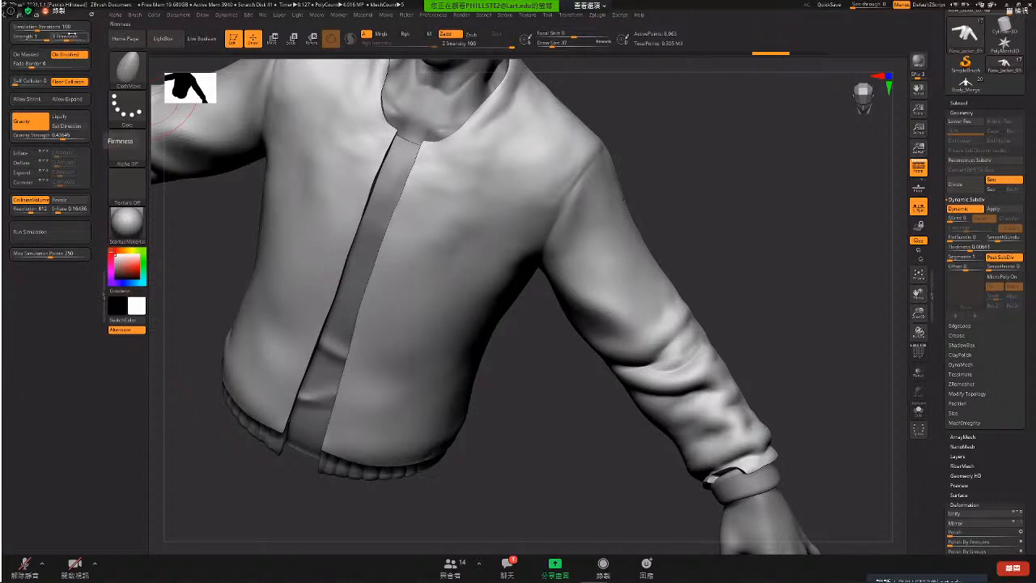
- Raise the simulation Firmness to 5 and work the forearm folds with the ClothMove and ClothSlide brushes
drag(75, 38, 80, 39)
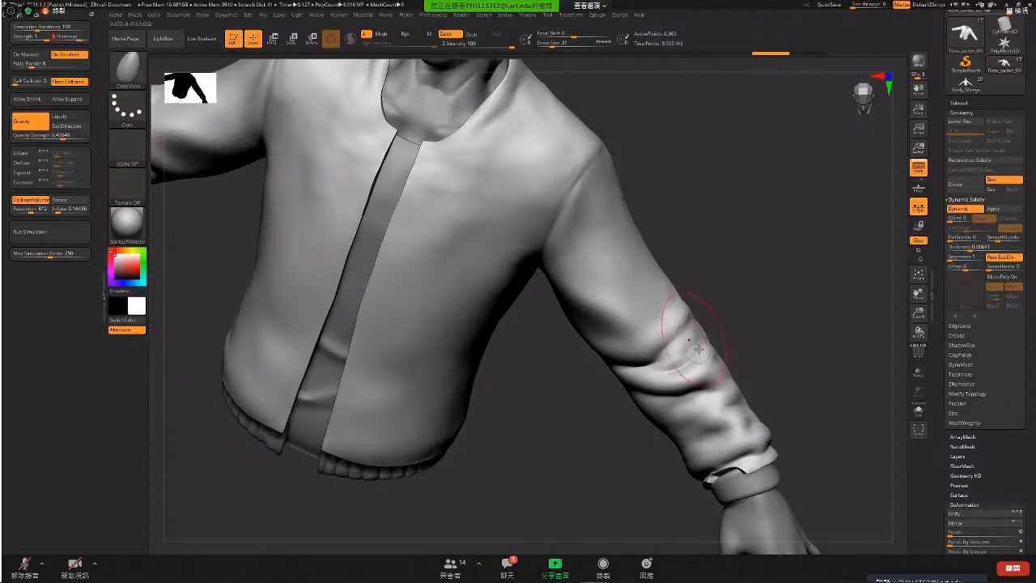
mouse_move(701, 348)
mouse_down()
mouse_move(738, 477)
mouse_move(691, 362)
mouse_move(665, 366)
mouse_move(688, 373)
mouse_up()
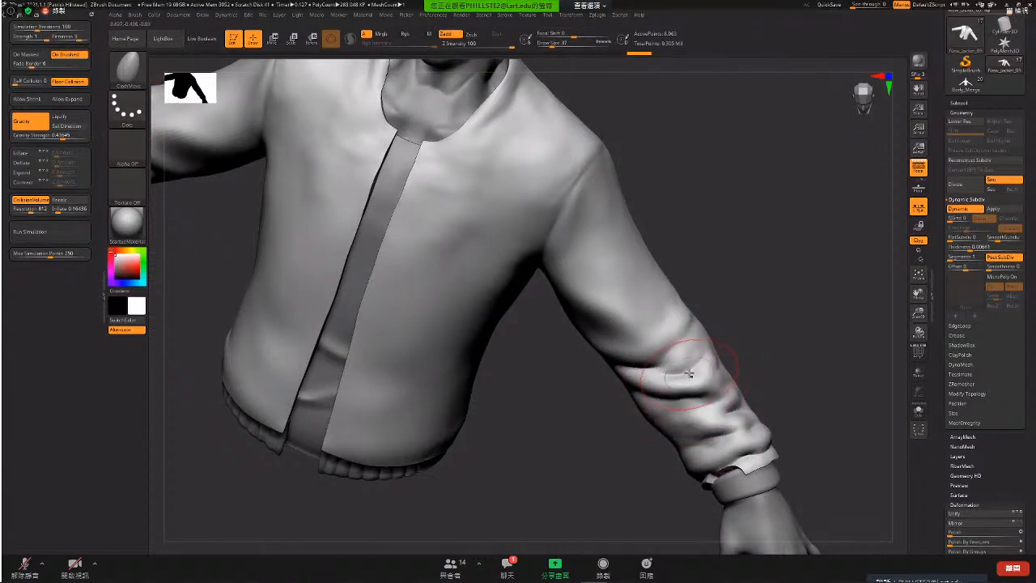
key(b)
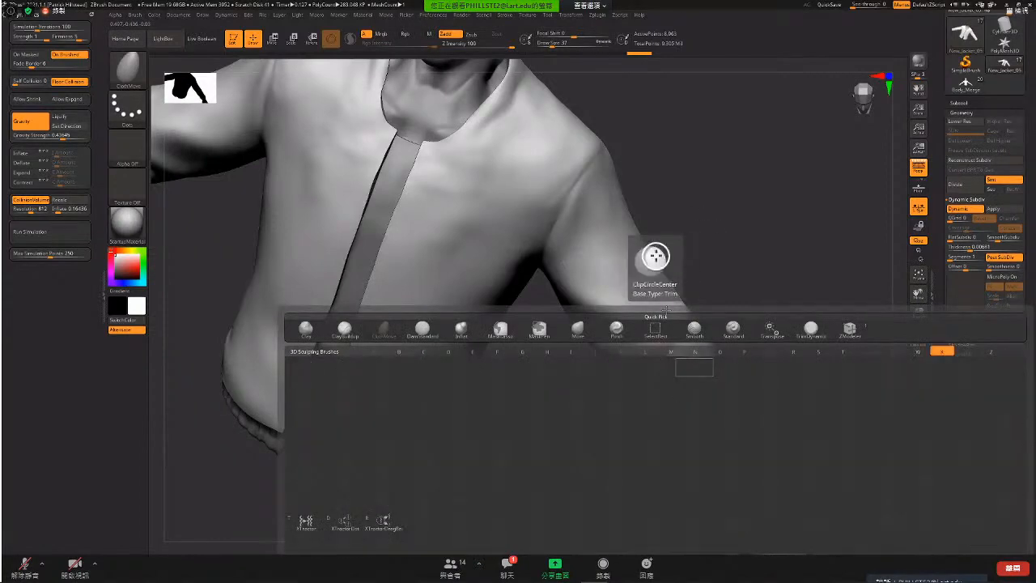
key(b)
key(c)
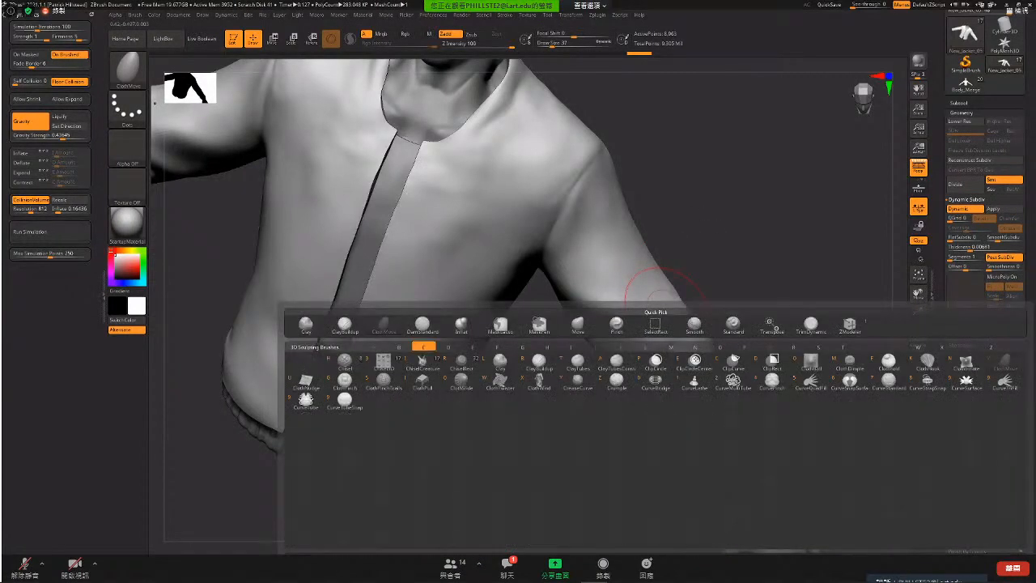
click(463, 390)
mouse_move(663, 319)
mouse_down()
mouse_move(594, 222)
mouse_move(647, 301)
mouse_up()
- Choose the ClothHook brush and pull the shoulder and upper sleeve fabric up toward the collar
key(b)
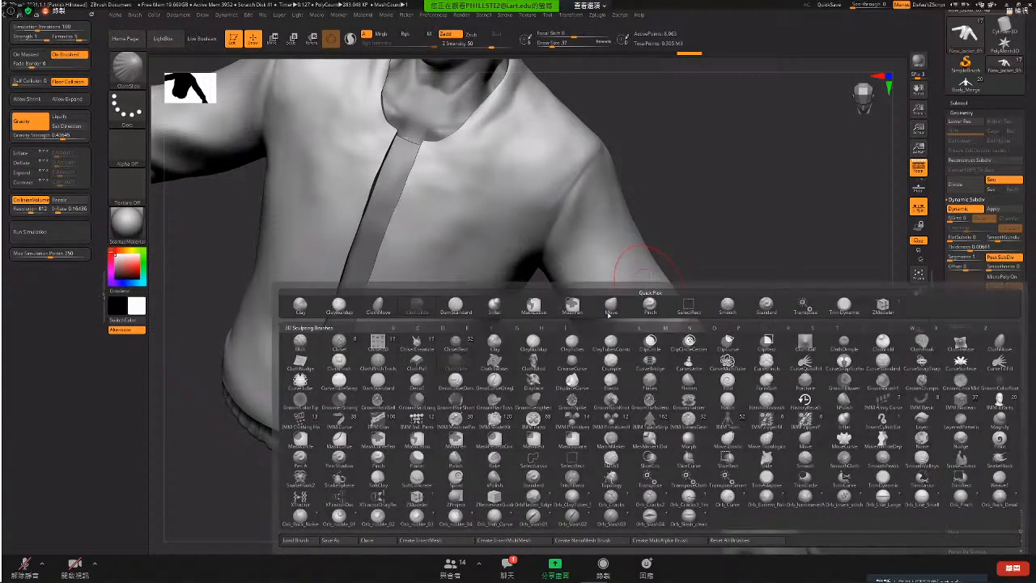
key(c)
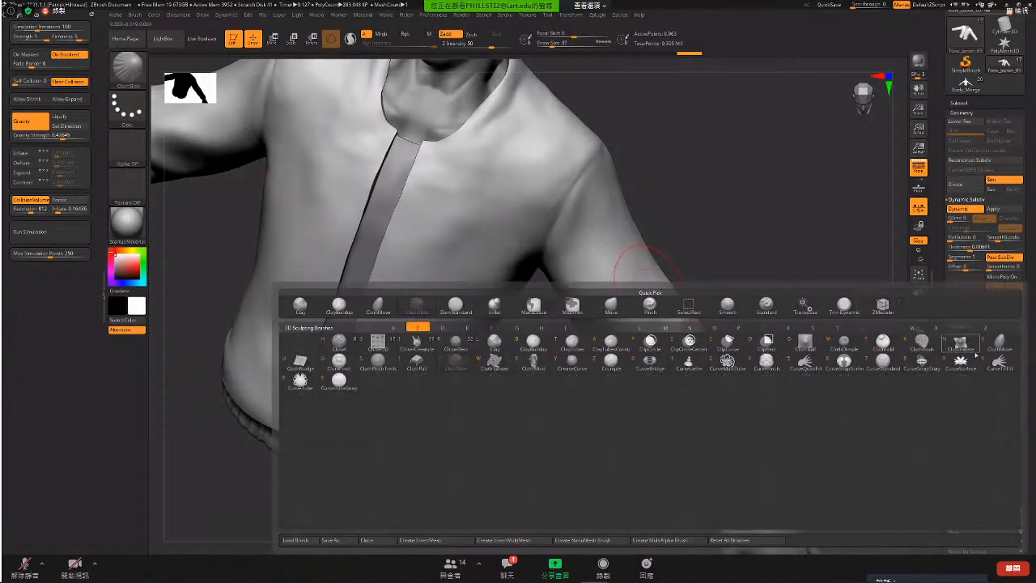
click(931, 348)
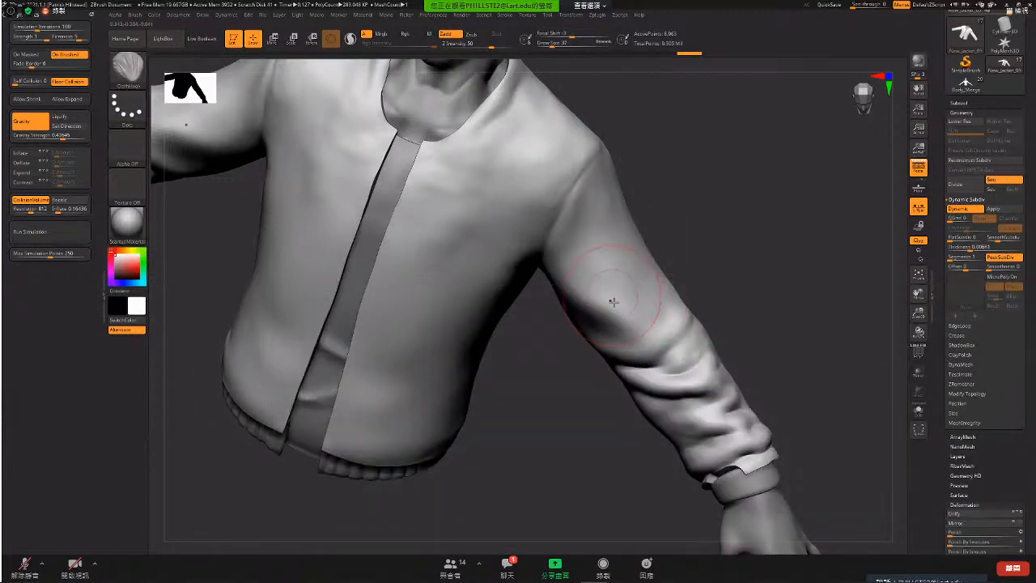
mouse_move(578, 214)
mouse_down()
mouse_move(640, 292)
mouse_move(620, 241)
mouse_move(566, 171)
mouse_up()
drag(639, 289, 598, 209)
drag(675, 370, 608, 267)
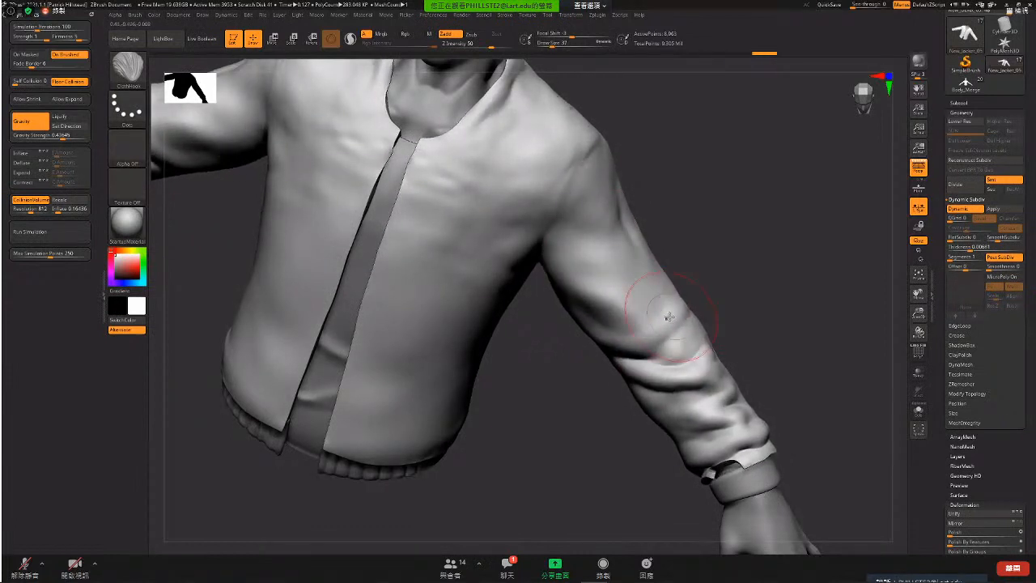
- Try hooking folds into the jacket's side below the armpit with an enlarged ClothHook brush and undo them
mouse_move(743, 287)
mouse_down()
mouse_move(735, 266)
mouse_move(675, 234)
mouse_move(627, 335)
mouse_up()
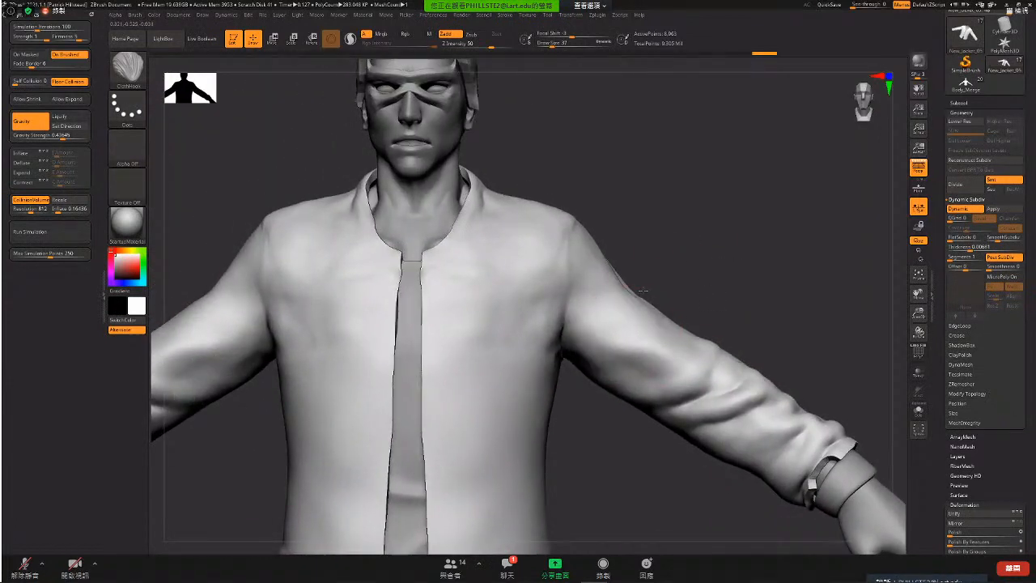
drag(641, 289, 639, 237)
alt+drag(712, 261, 797, 304)
drag(668, 303, 631, 300)
alt+drag(654, 492, 610, 321)
key(bracketright)
key(bracketright)
key(bracketright)
key(bracketright)
key(bracketright)
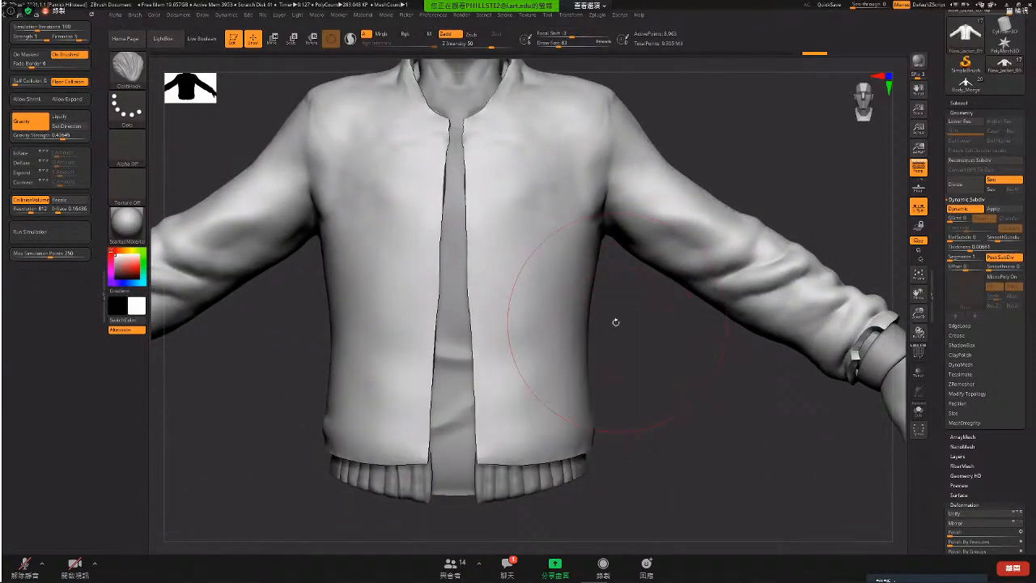
mouse_move(544, 319)
mouse_down()
mouse_move(495, 319)
mouse_move(561, 328)
mouse_up()
mouse_move(636, 345)
mouse_down()
mouse_move(577, 313)
mouse_move(600, 309)
mouse_up()
key(ctrl+z)
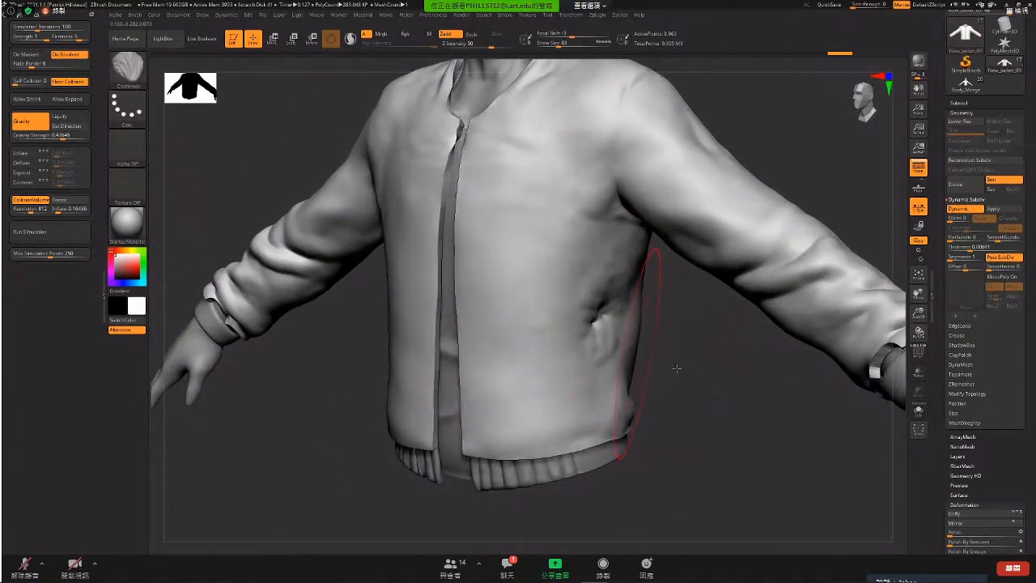
mouse_move(675, 365)
mouse_down()
mouse_move(611, 314)
mouse_move(623, 272)
mouse_up()
key(ctrl+z)
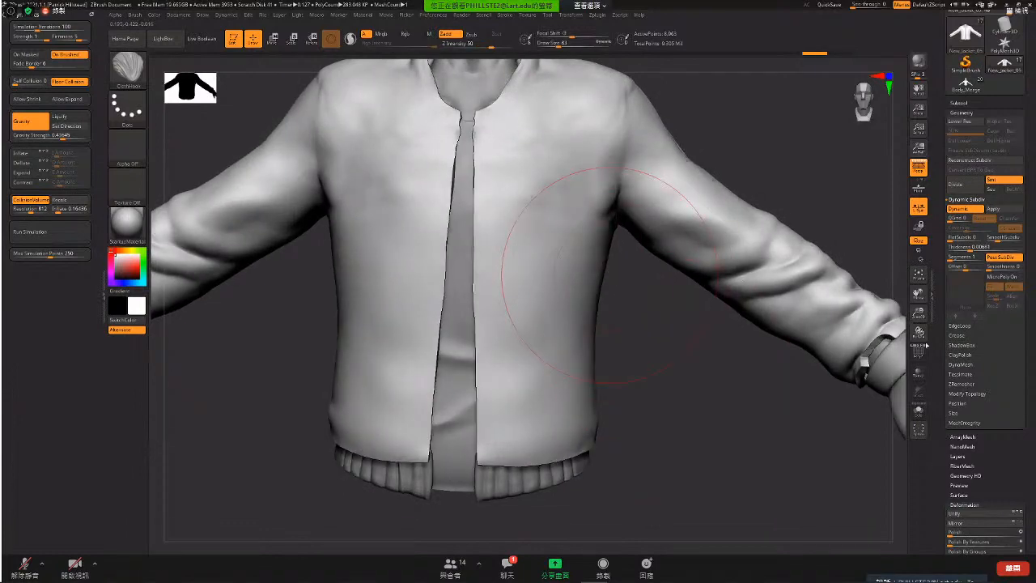
- Switch to the ClothNudge brush, nudge the fabric on the jacket's side near the armpit, and reduce the brush size
key(b)
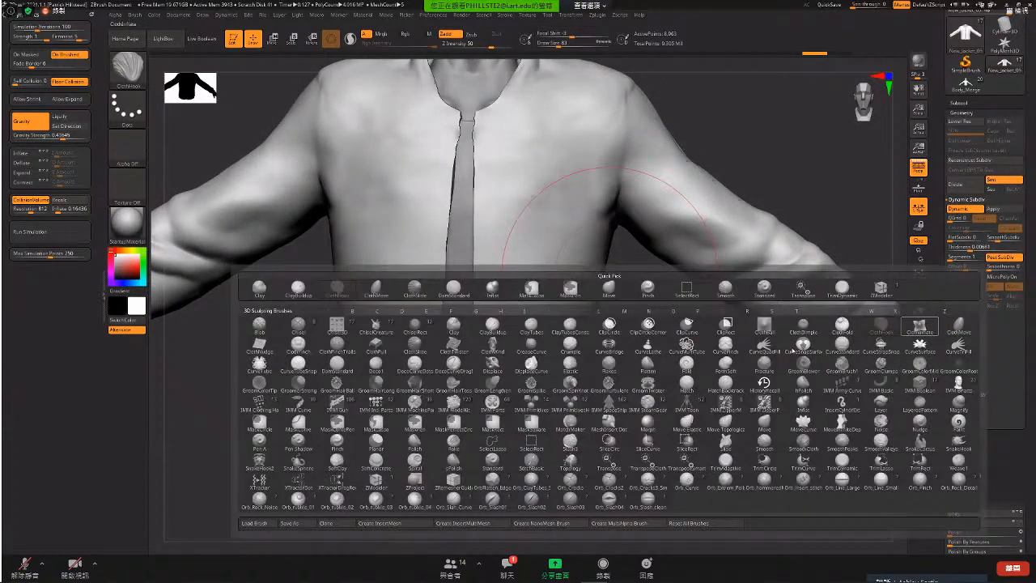
key(c)
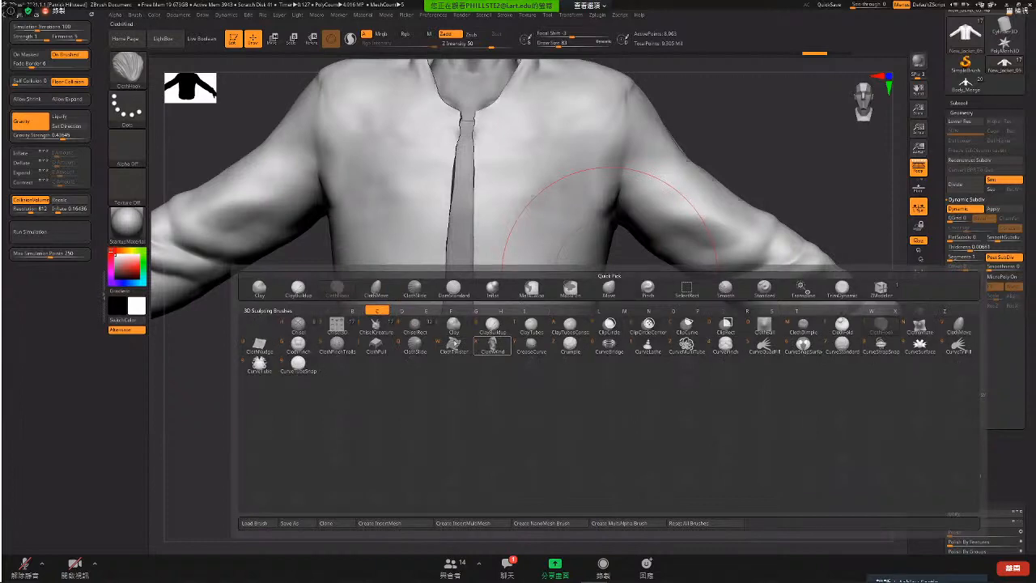
click(416, 344)
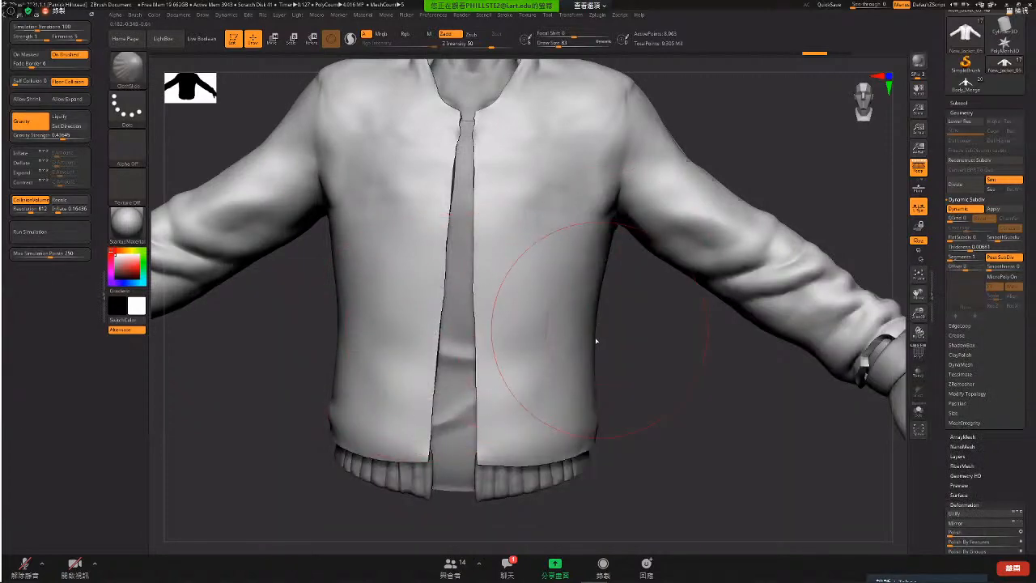
key(b)
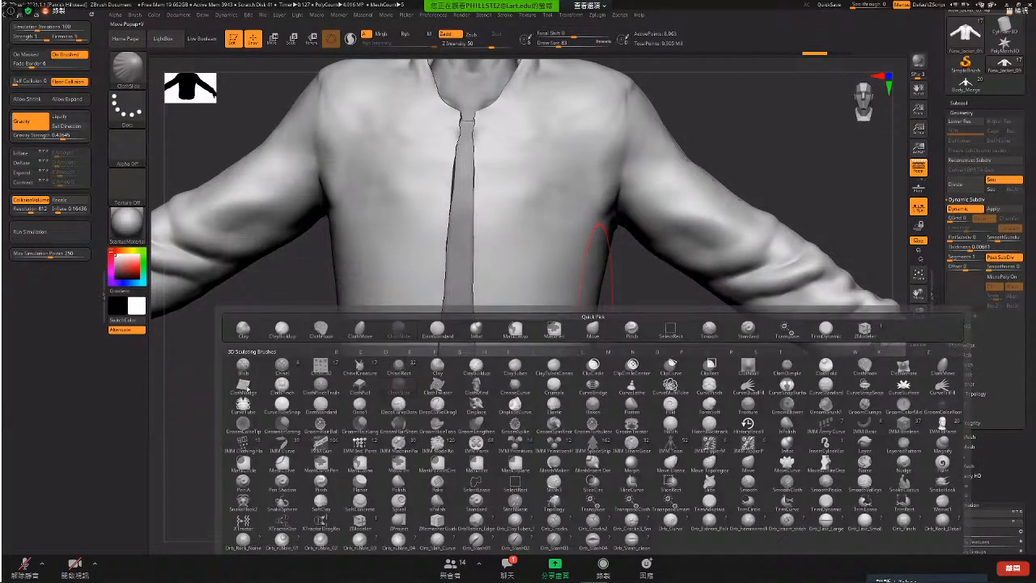
key(c)
click(246, 391)
mouse_move(642, 315)
mouse_down()
mouse_move(569, 299)
mouse_move(582, 287)
mouse_up()
drag(550, 321, 530, 332)
key(space)
drag(647, 333, 632, 333)
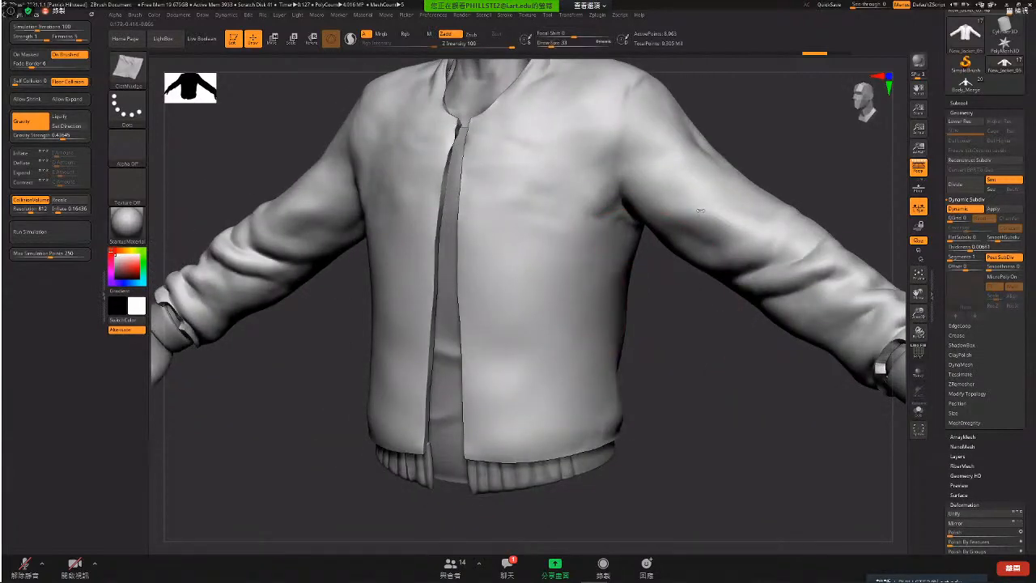
key(space)
drag(701, 226, 705, 225)
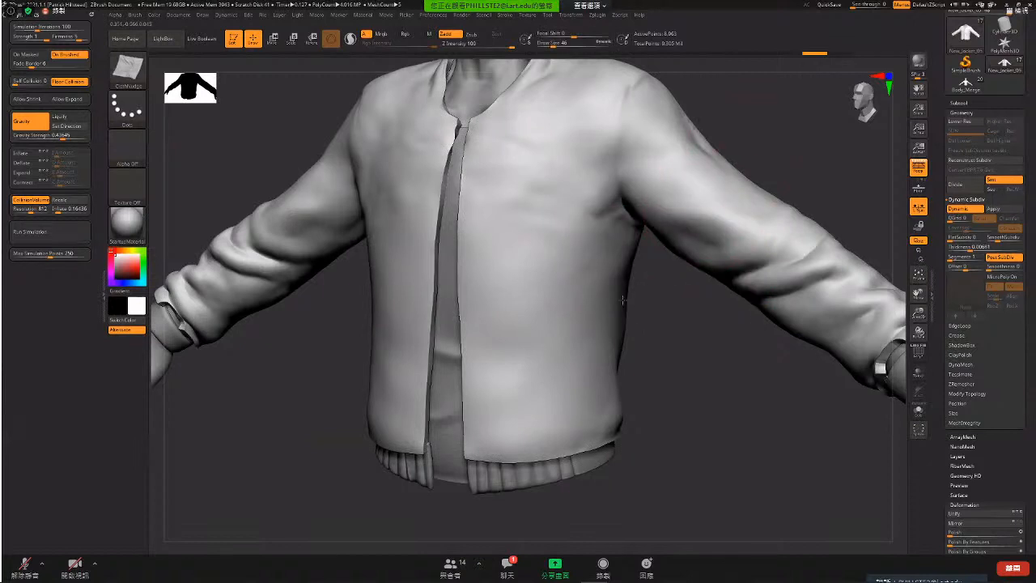
- Switch back to ClothMove and pull folds into the upper sleeve and shoulder, working from above and behind
alt+drag(623, 300, 579, 431)
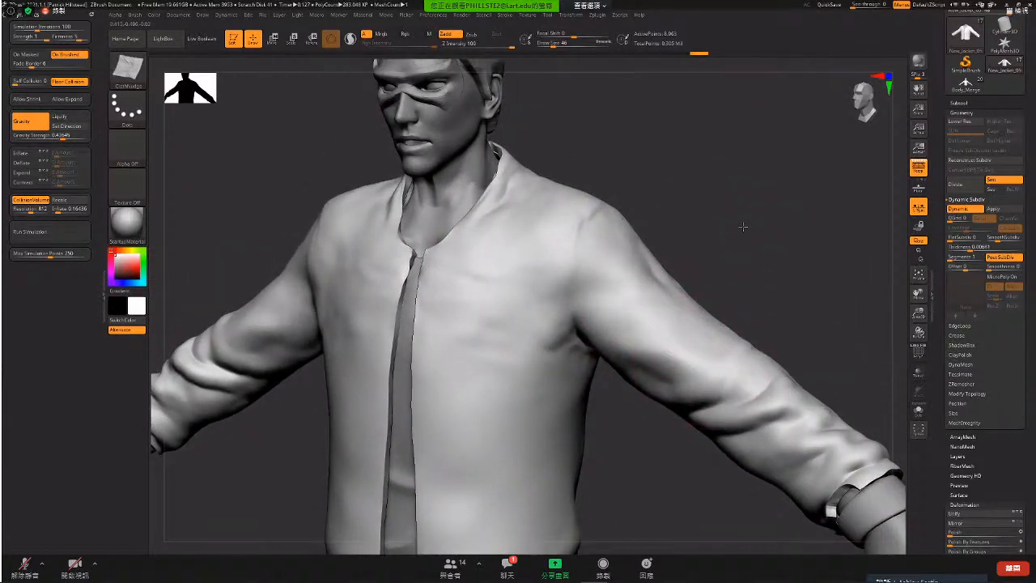
drag(742, 225, 707, 248)
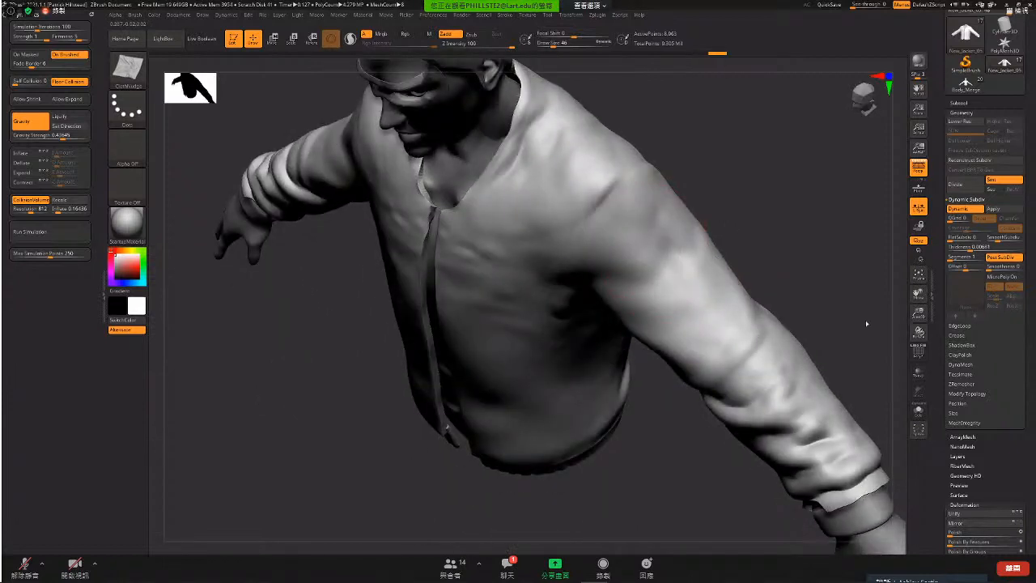
mouse_move(994, 306)
mouse_down()
mouse_move(782, 306)
mouse_move(779, 283)
mouse_move(742, 277)
mouse_up()
key(2)
drag(842, 397, 818, 359)
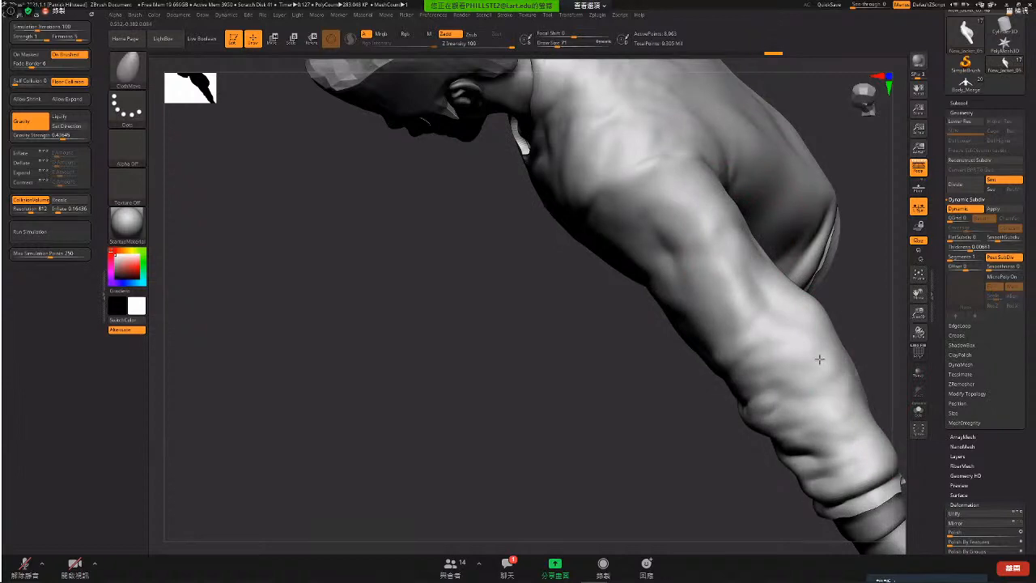
drag(739, 263, 726, 249)
mouse_move(726, 267)
right_down()
mouse_move(783, 295)
mouse_move(705, 488)
mouse_move(687, 190)
mouse_move(685, 203)
mouse_move(793, 300)
mouse_move(745, 282)
mouse_move(761, 292)
right_up()
right_drag(669, 348, 628, 360)
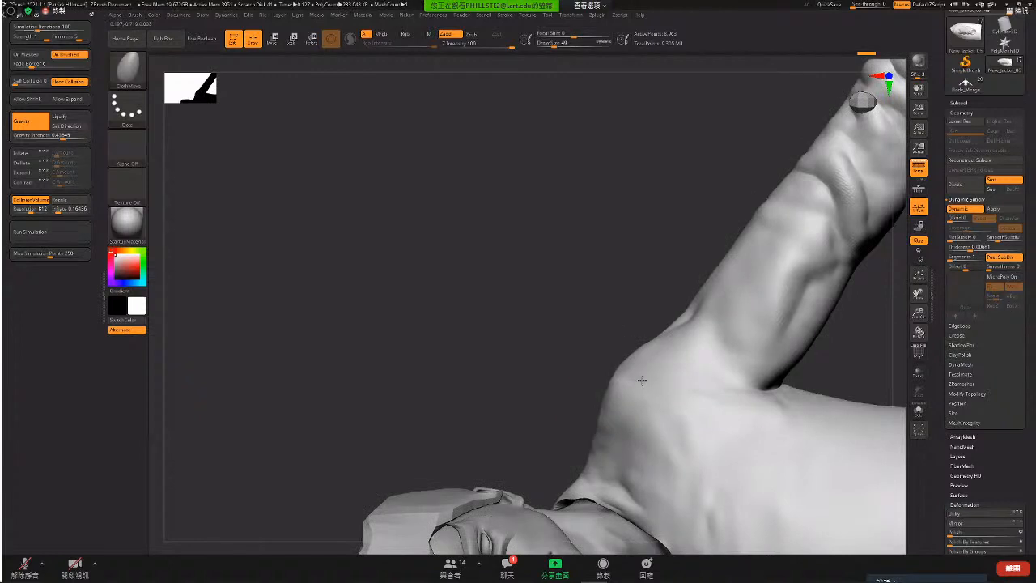
mouse_move(627, 343)
mouse_down()
mouse_move(631, 353)
mouse_move(617, 268)
mouse_move(644, 305)
mouse_up()
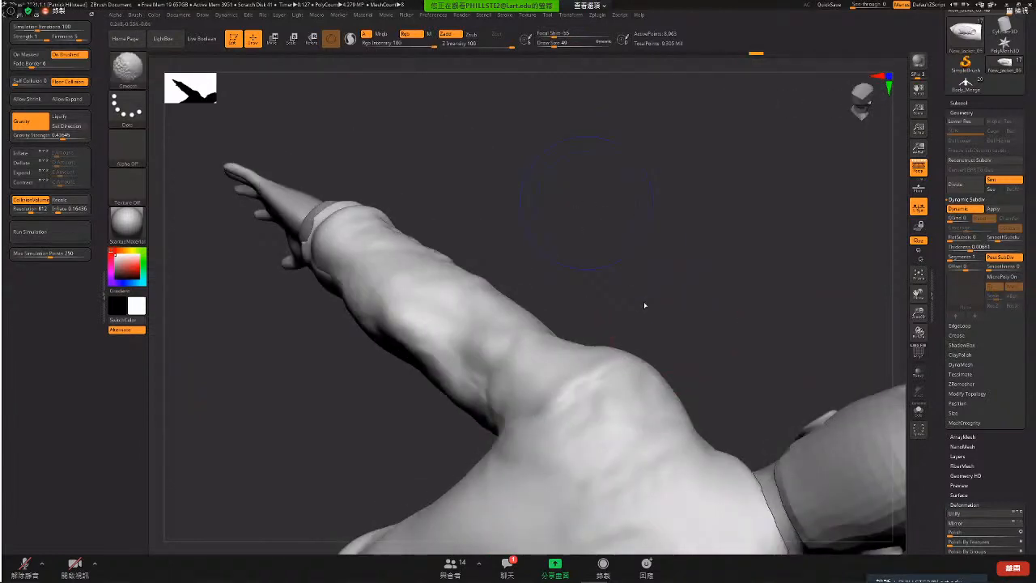
key(shift)
key(b)
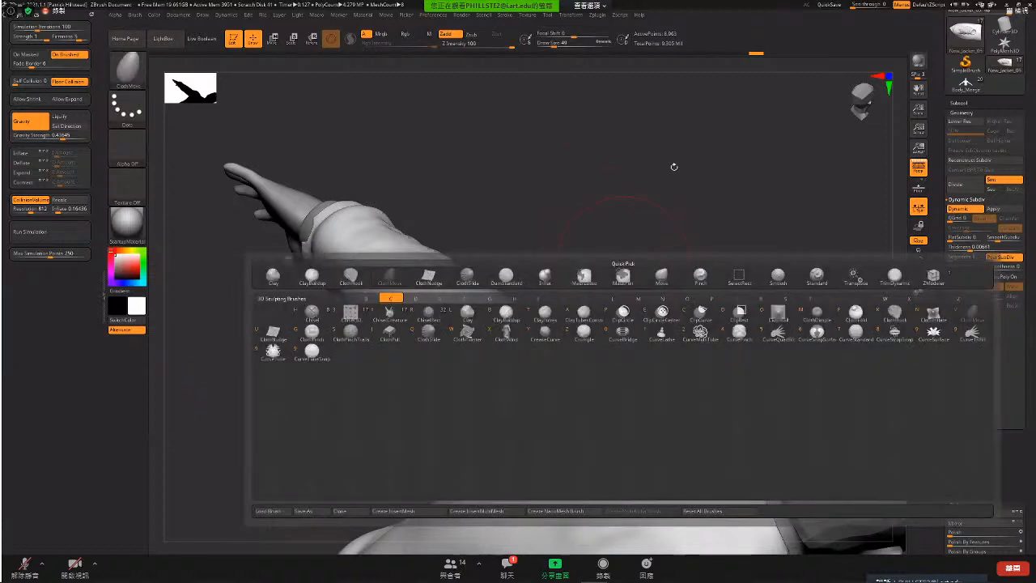
key(Escape)
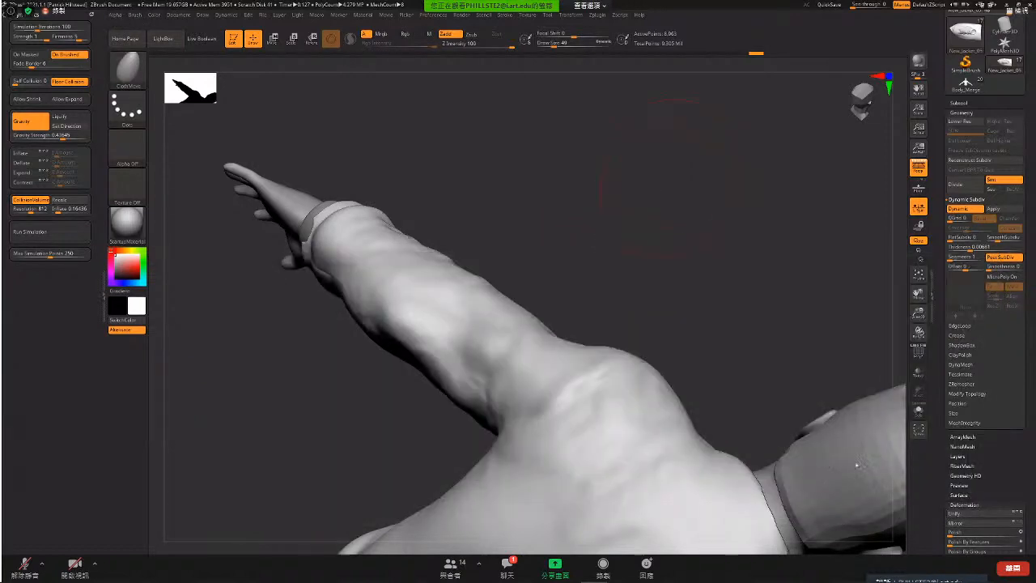
- Try the ClothDimple brush on the front of the jacket's chest and undo the stroke
key(b)
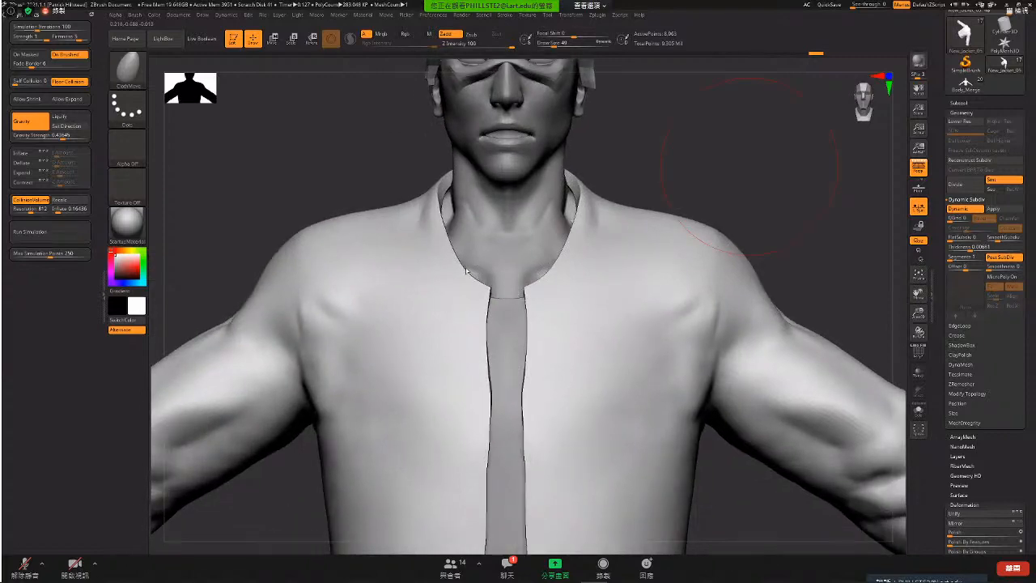
key(b)
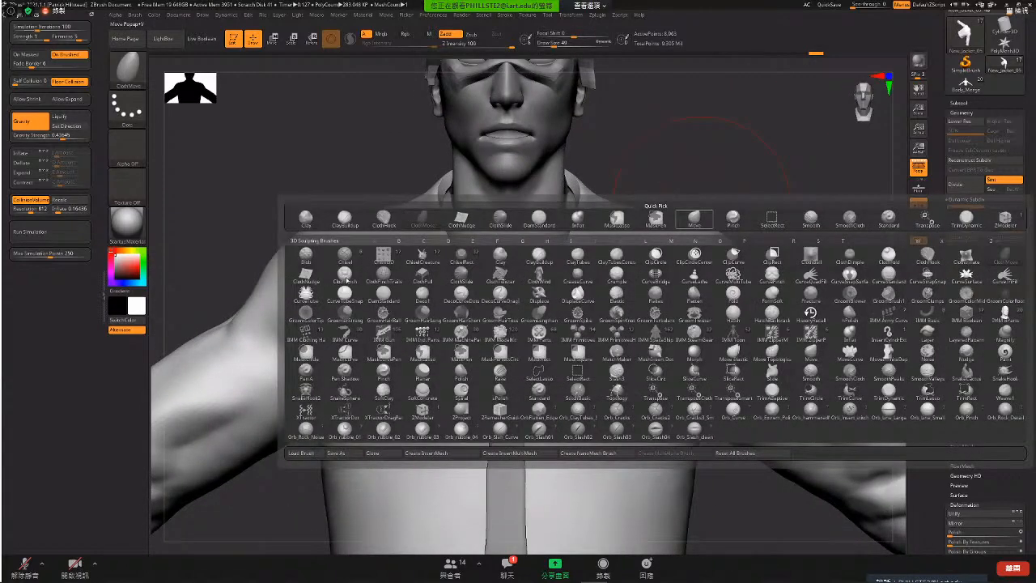
key(c)
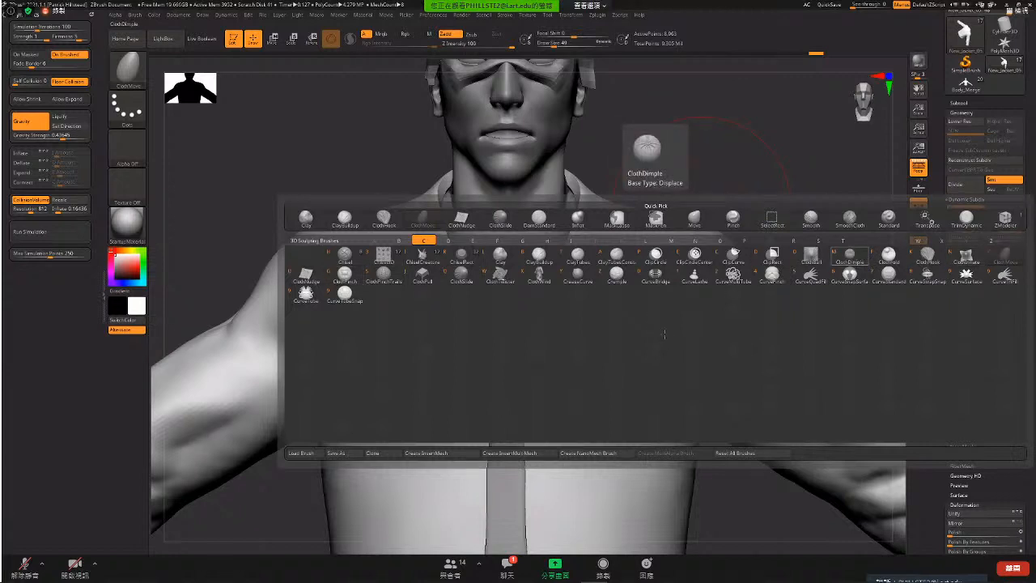
key(m)
mouse_move(665, 320)
mouse_down()
mouse_move(651, 396)
mouse_move(743, 241)
mouse_move(640, 393)
mouse_up()
key(ctrl+z)
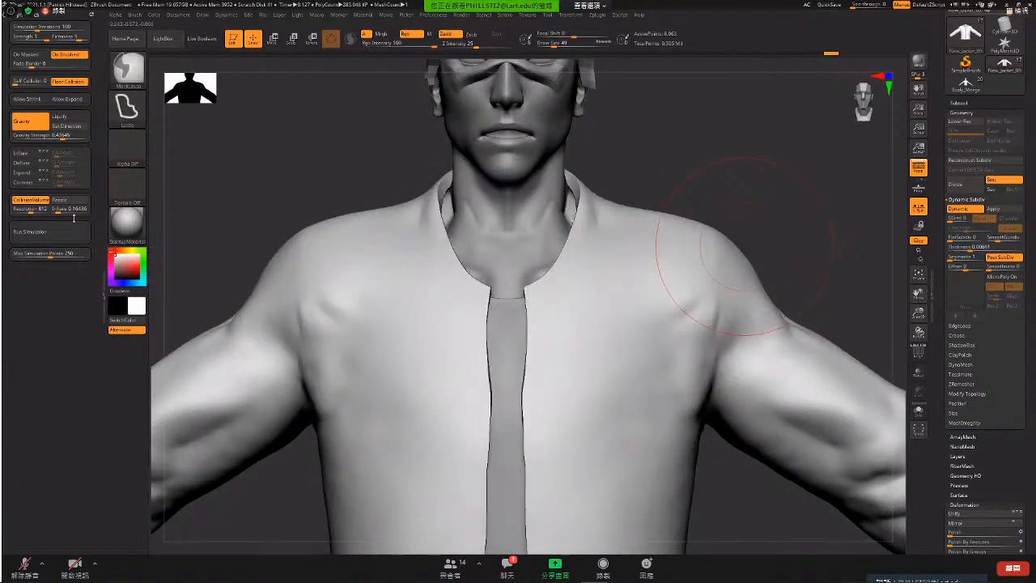
key(b)
key(Escape)
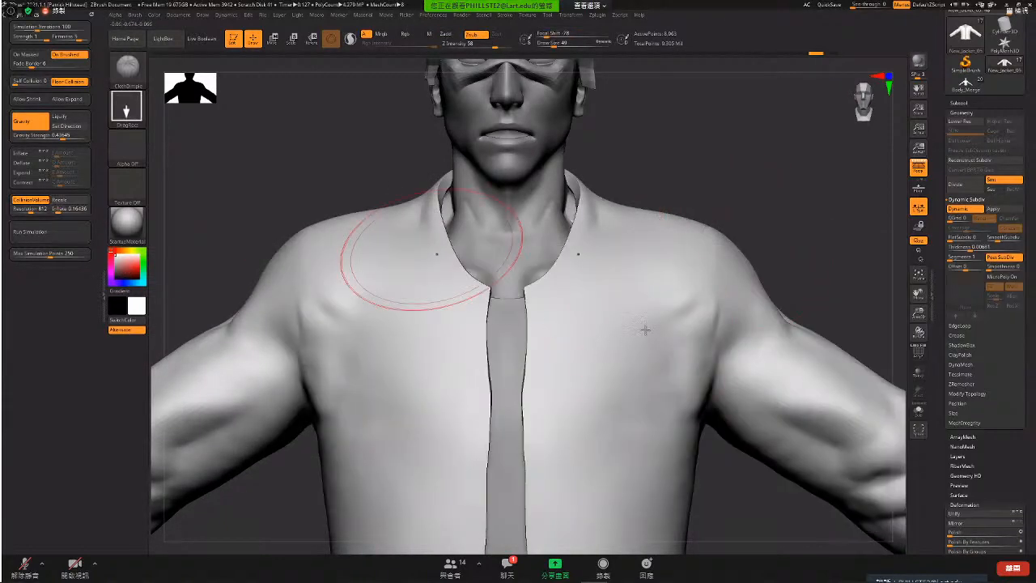
- Switch to the ClothFold brush and work folds into the jacket's sleeve between the elbow and the cuff
key(b)
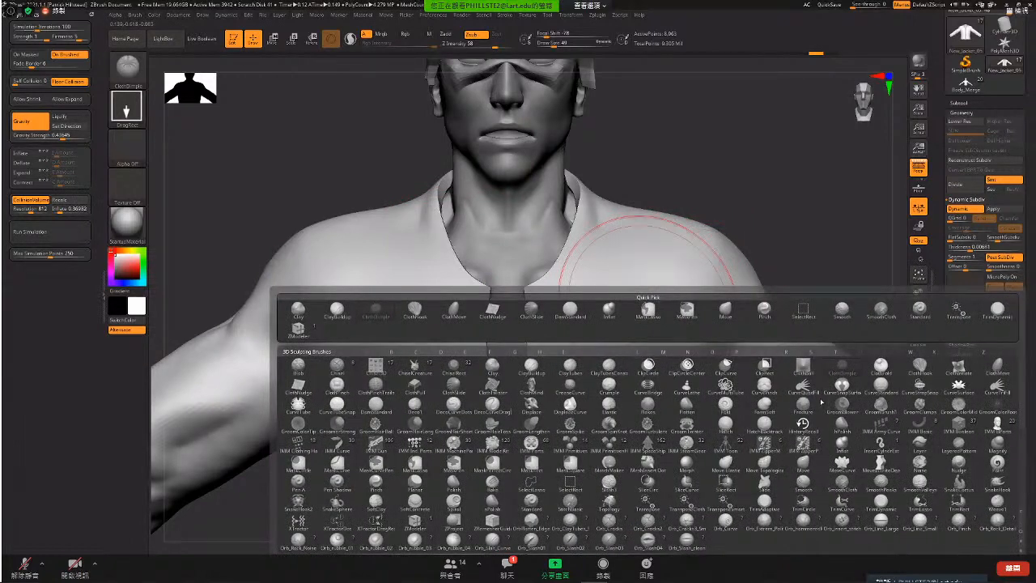
key(c)
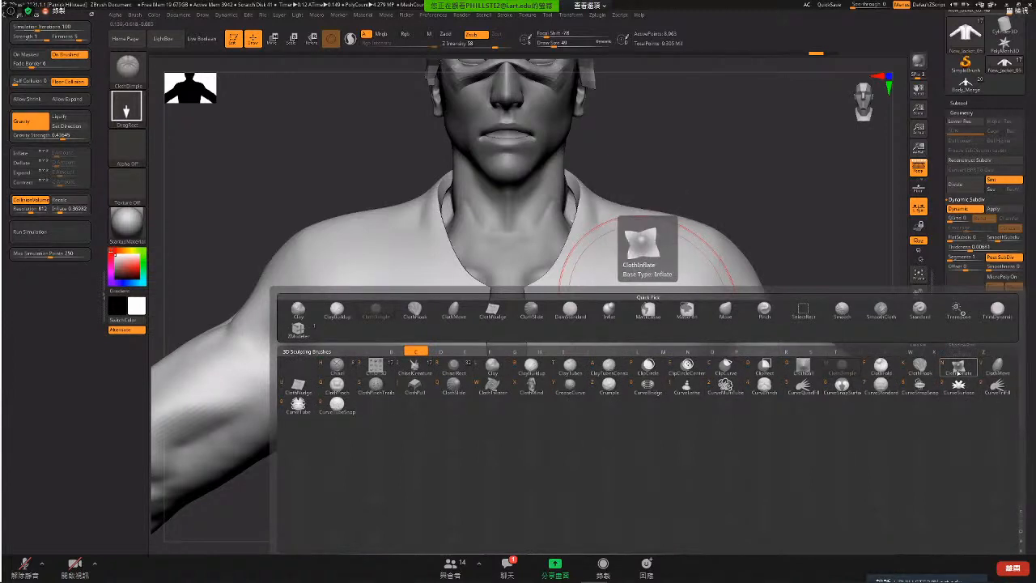
click(920, 366)
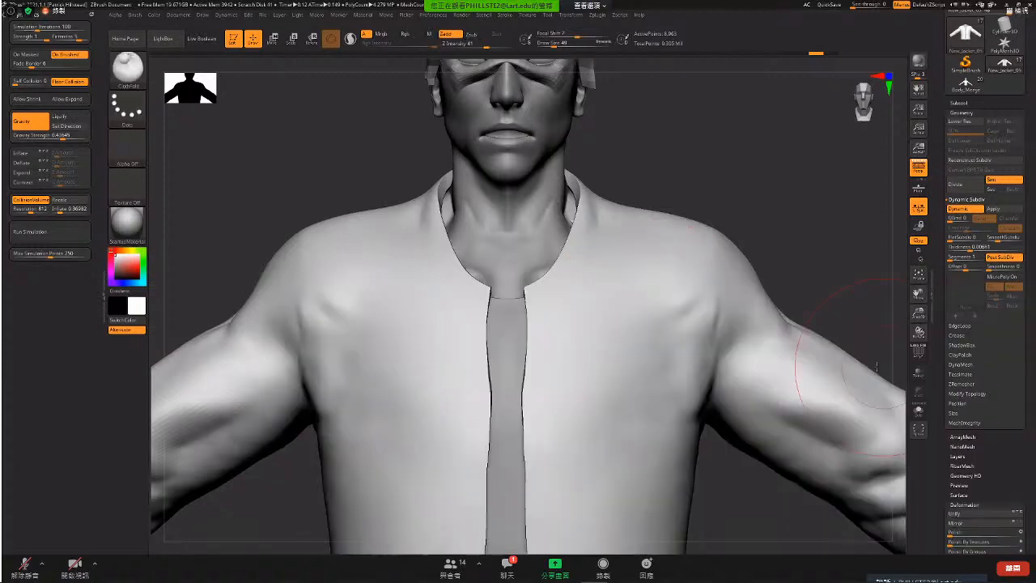
key(space)
drag(785, 255, 617, 174)
drag(747, 213, 676, 217)
alt+drag(745, 259, 615, 177)
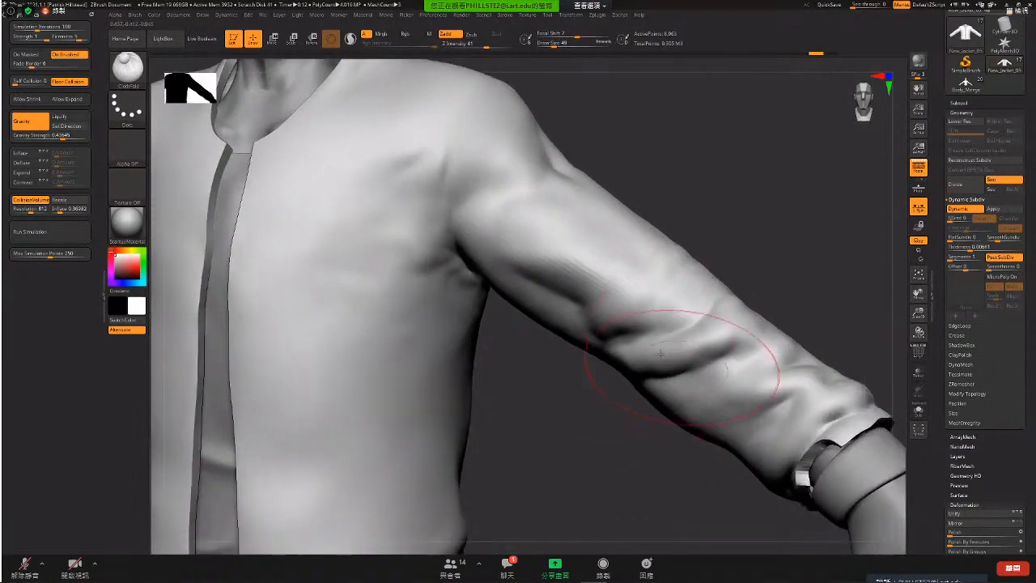
drag(719, 365, 688, 361)
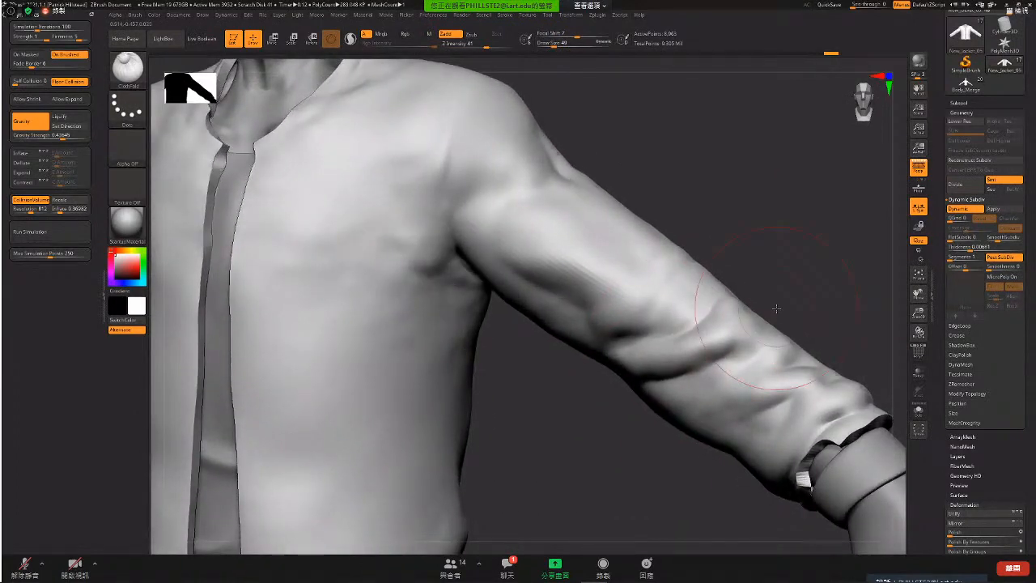
mouse_move(761, 289)
alt+mouse_down()
mouse_move(761, 343)
mouse_move(747, 341)
mouse_move(760, 348)
alt+mouse_up()
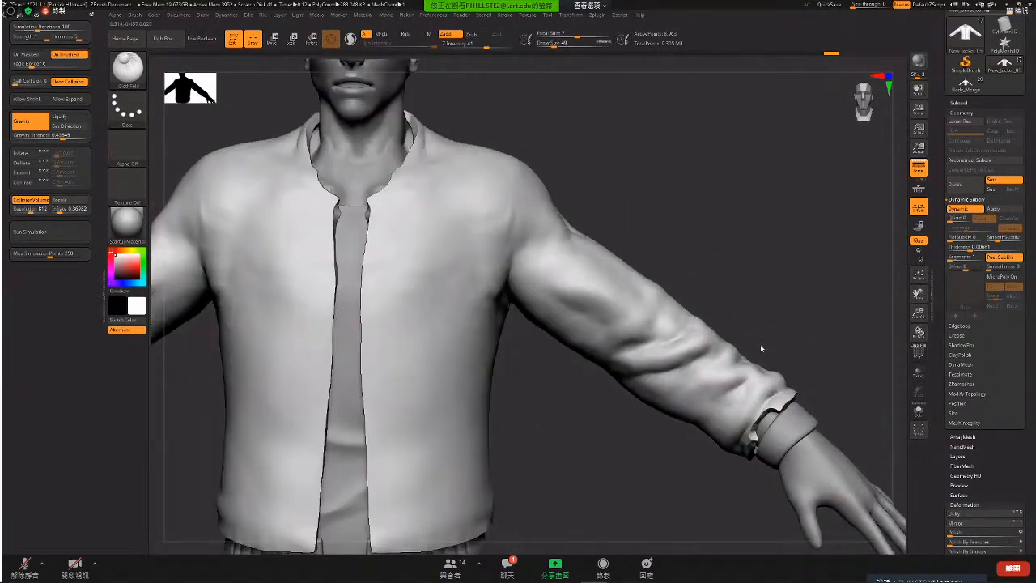
- Switch back to ClothMove, pull at the forearm folds, and smooth the sleeve's fabric
drag(963, 382, 1002, 368)
mouse_move(676, 327)
mouse_down()
mouse_move(658, 311)
mouse_move(678, 322)
mouse_up()
key(1)
drag(727, 395, 738, 354)
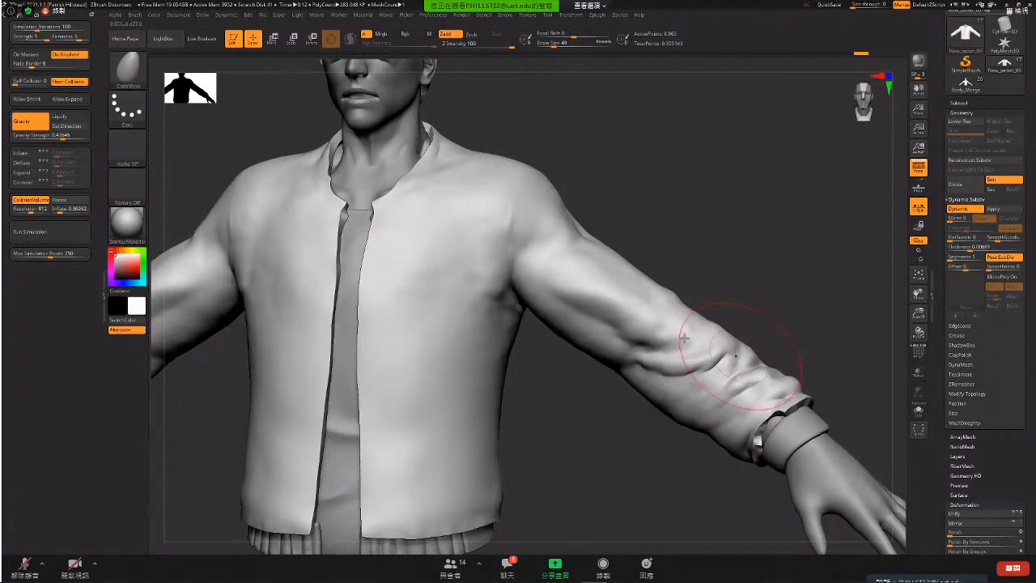
drag(761, 284, 767, 326)
mouse_move(743, 362)
shift+mouse_down()
mouse_move(727, 356)
mouse_move(697, 370)
shift+mouse_up()
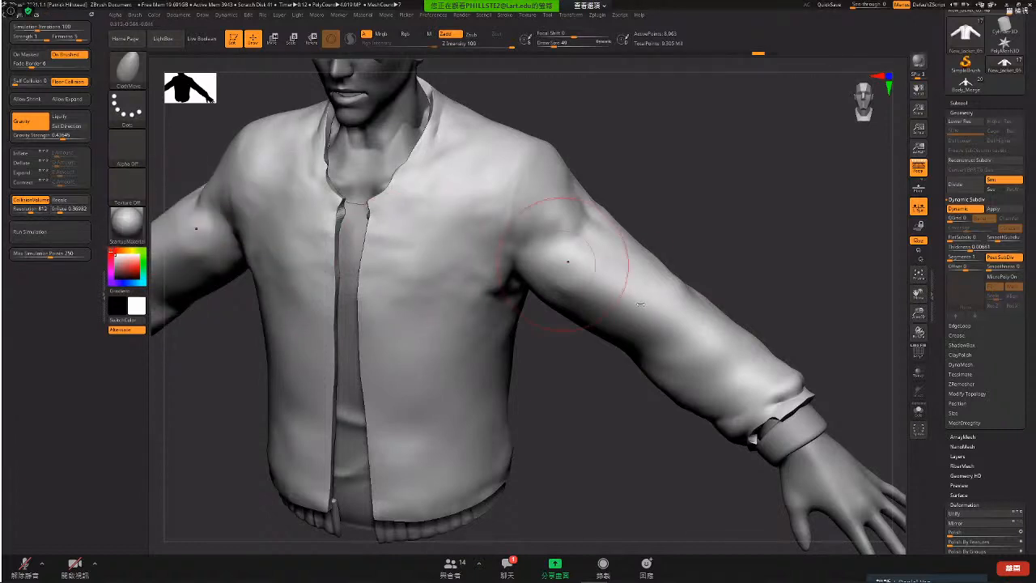
- Adjust the brush size and pull a thick fold into the sleeve at the elbow with ClothMove
key(space)
mouse_move(639, 305)
mouse_down()
mouse_move(654, 296)
mouse_move(647, 290)
mouse_up()
drag(733, 359, 705, 333)
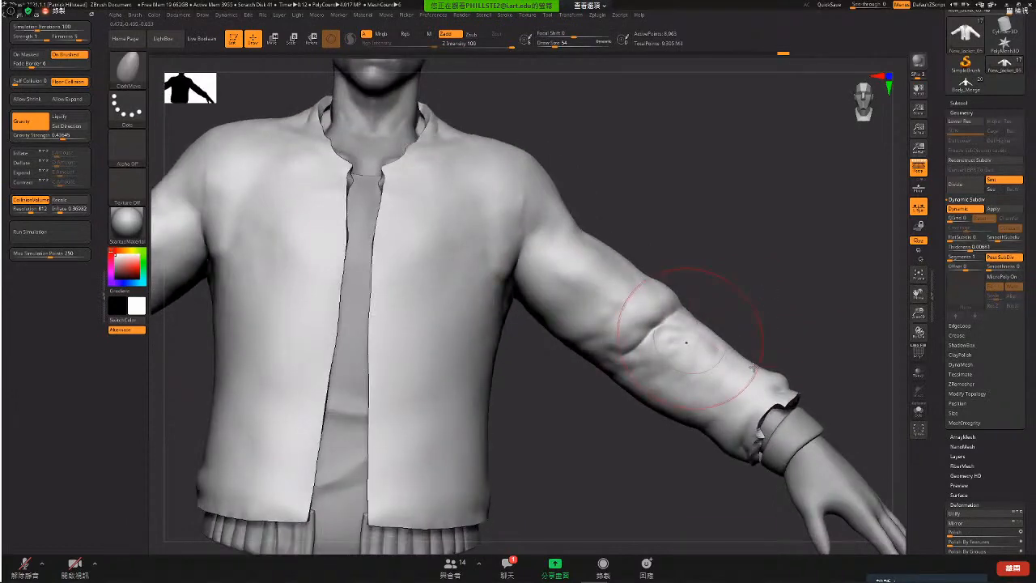
mouse_move(691, 354)
mouse_down()
mouse_move(688, 346)
mouse_move(719, 370)
mouse_up()
right_drag(709, 279, 694, 346)
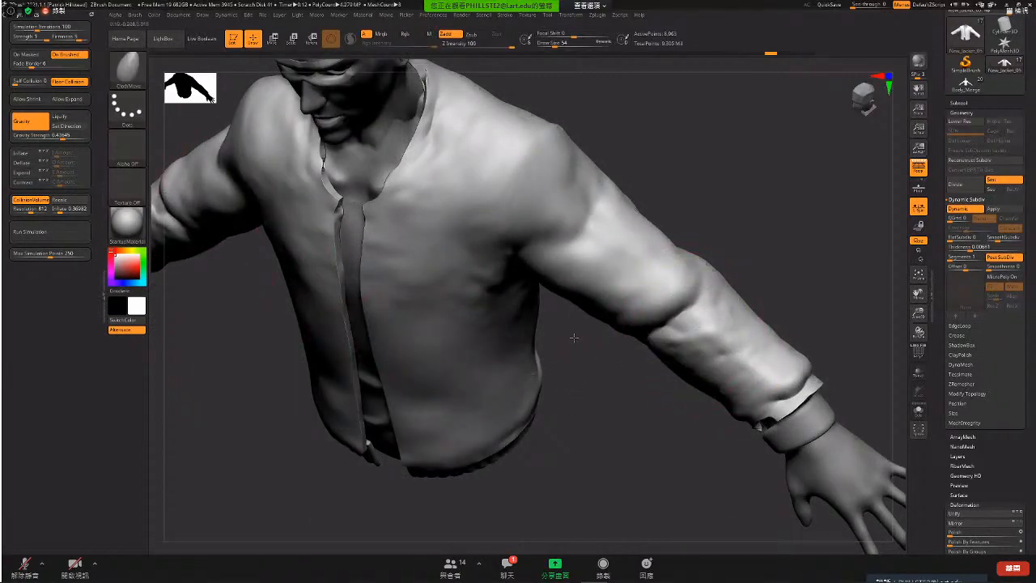
- Give the jacket's sleeves their own polygroup and mask the body so that only the sleeves remain unmasked
drag(574, 337, 603, 203)
key(f)
key(shift+f)
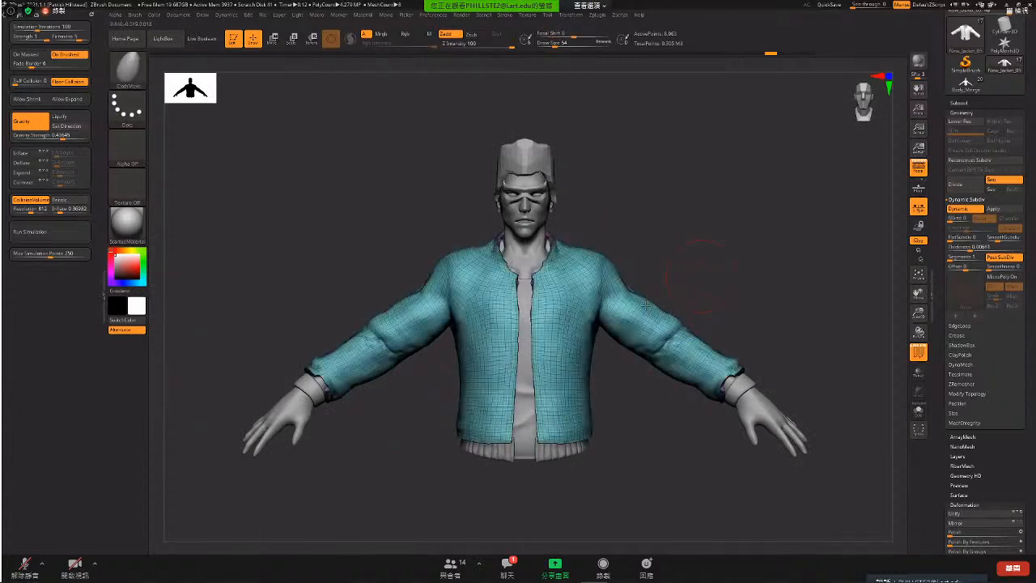
drag(700, 275, 585, 368)
mouse_move(811, 284)
ctrl+mouse_down()
mouse_move(643, 430)
mouse_move(622, 136)
mouse_move(633, 139)
ctrl+mouse_up()
key(ctrl+w)
drag(663, 276, 587, 243)
ctrl+shift+click(628, 287)
ctrl+click(716, 244)
ctrl+shift+click(717, 243)
ctrl+click(705, 243)
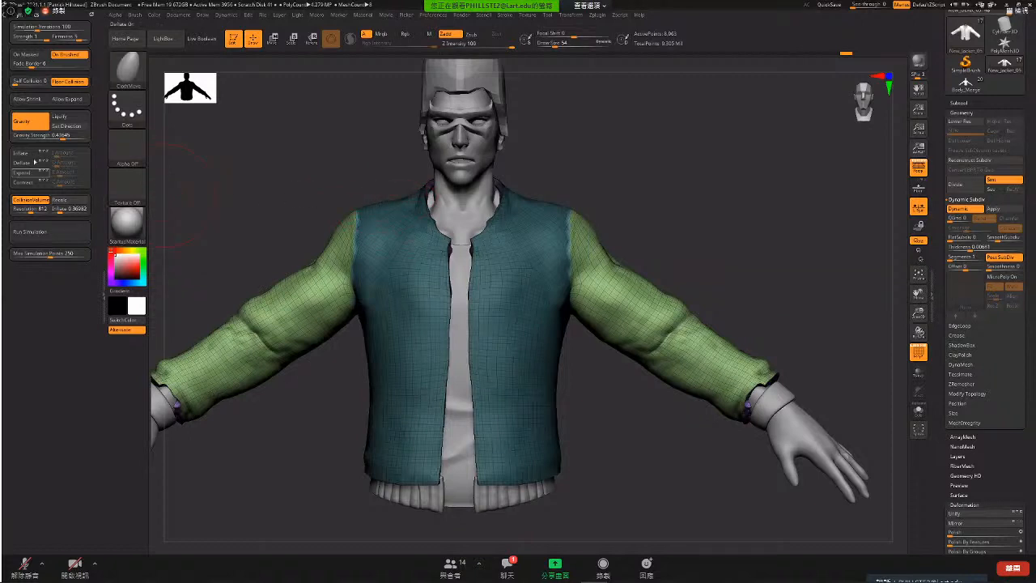
- Turn on Contract and run the cloth simulation on the unmasked sleeves, undoing the first run and repeating it briefly
click(24, 181)
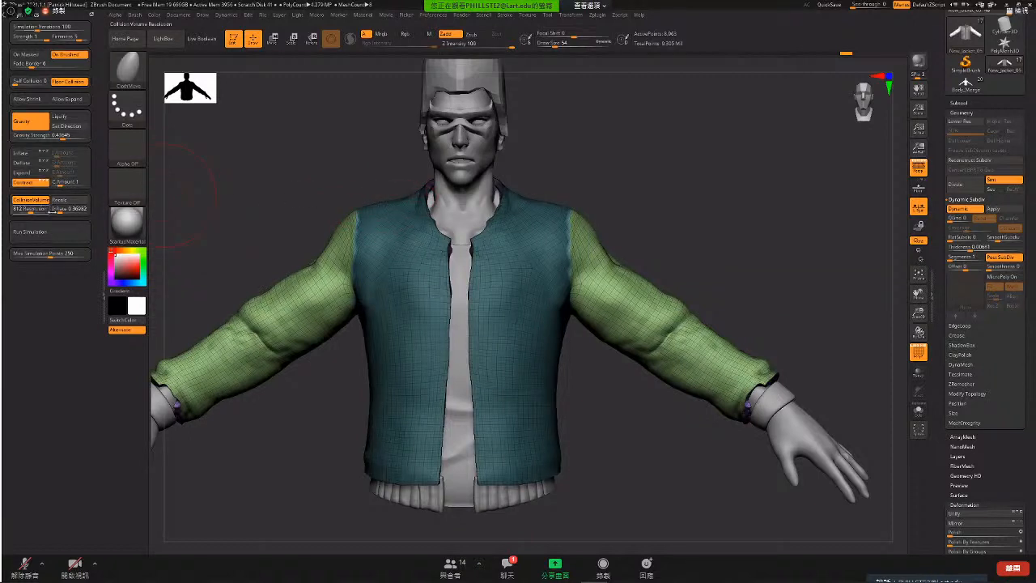
click(70, 239)
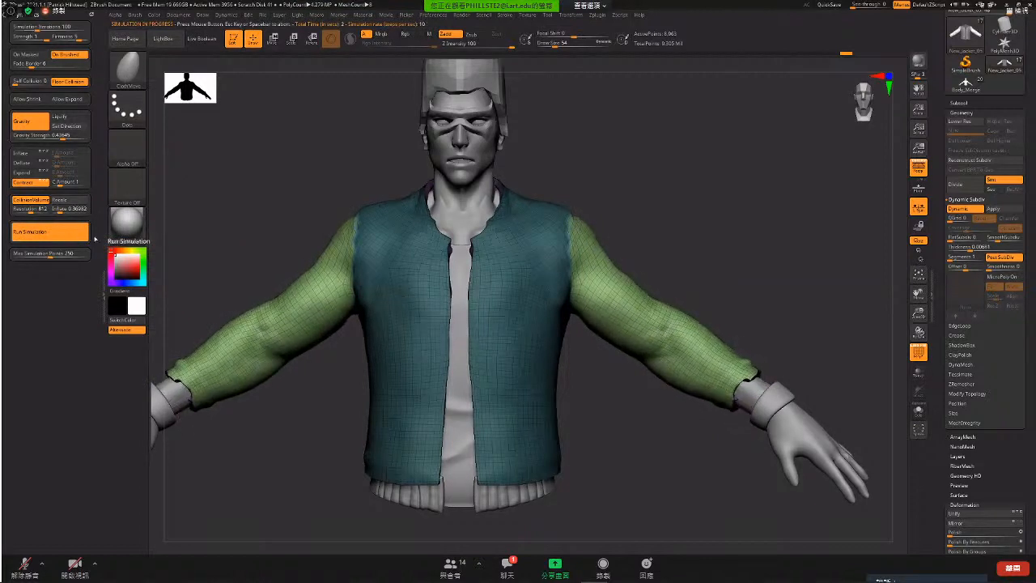
click(649, 242)
drag(720, 288, 731, 288)
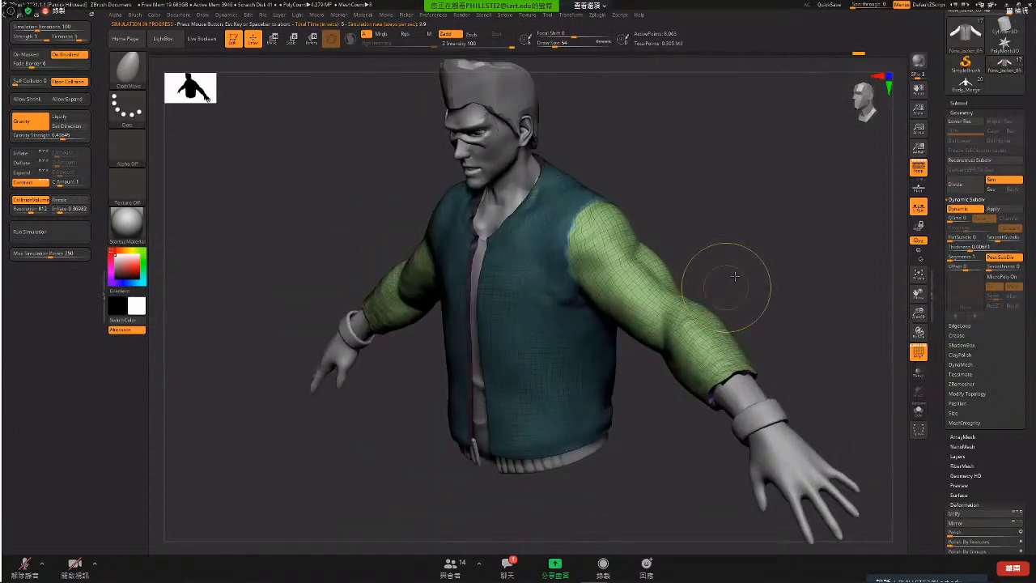
click(69, 235)
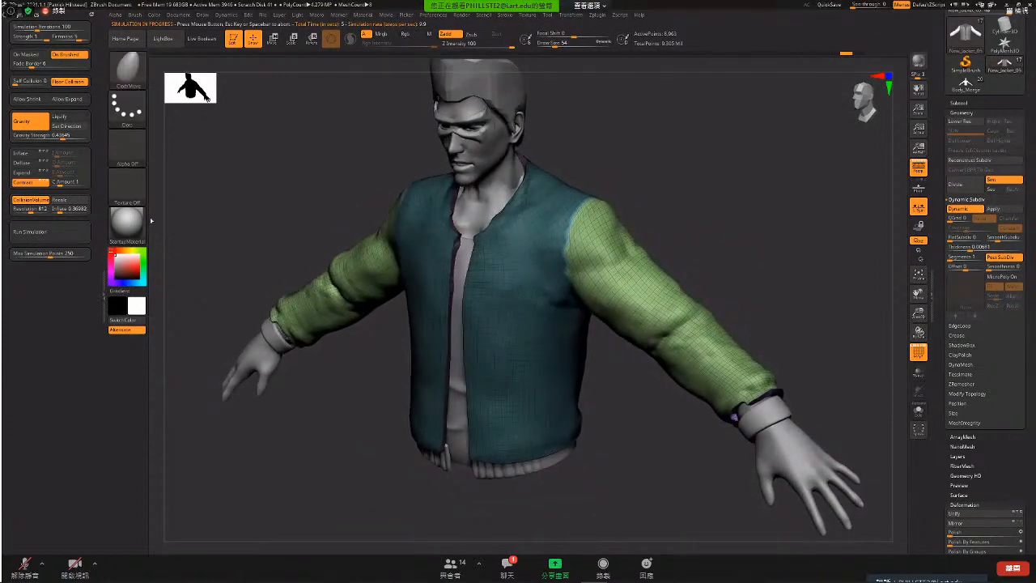
click(45, 230)
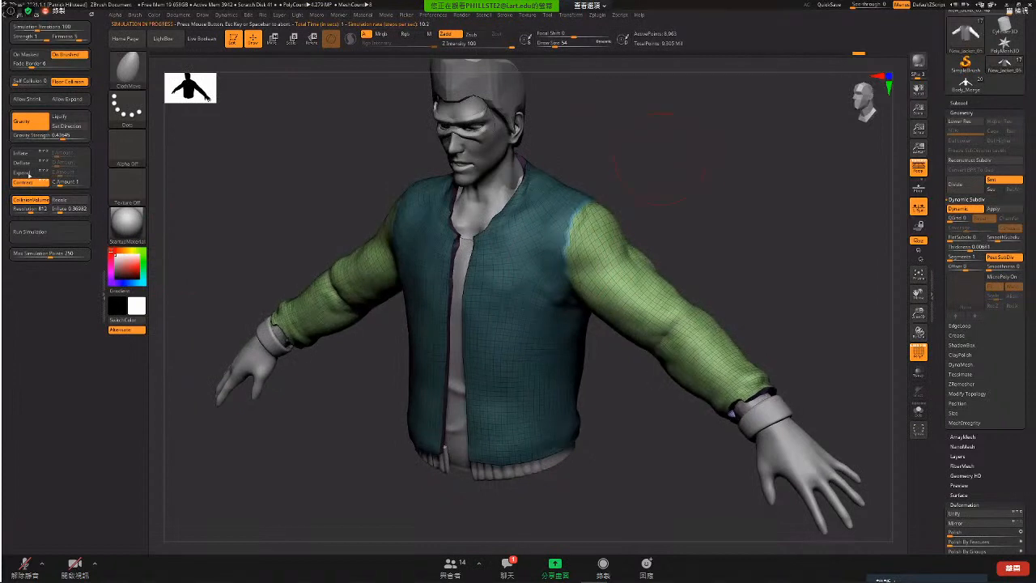
- Replace Contract with Deflate and Expand and run the cloth simulation on the sleeves
click(27, 163)
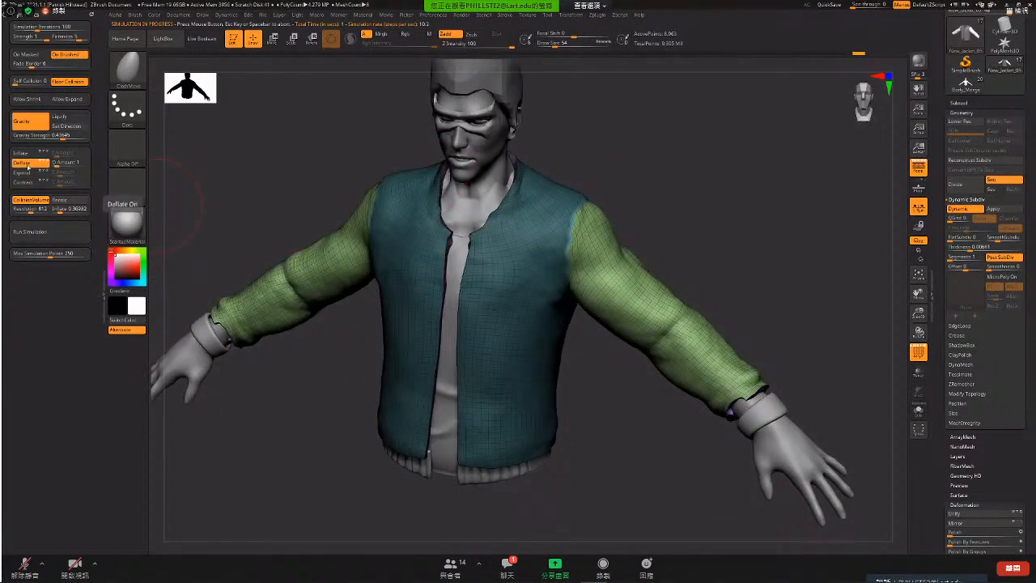
click(27, 172)
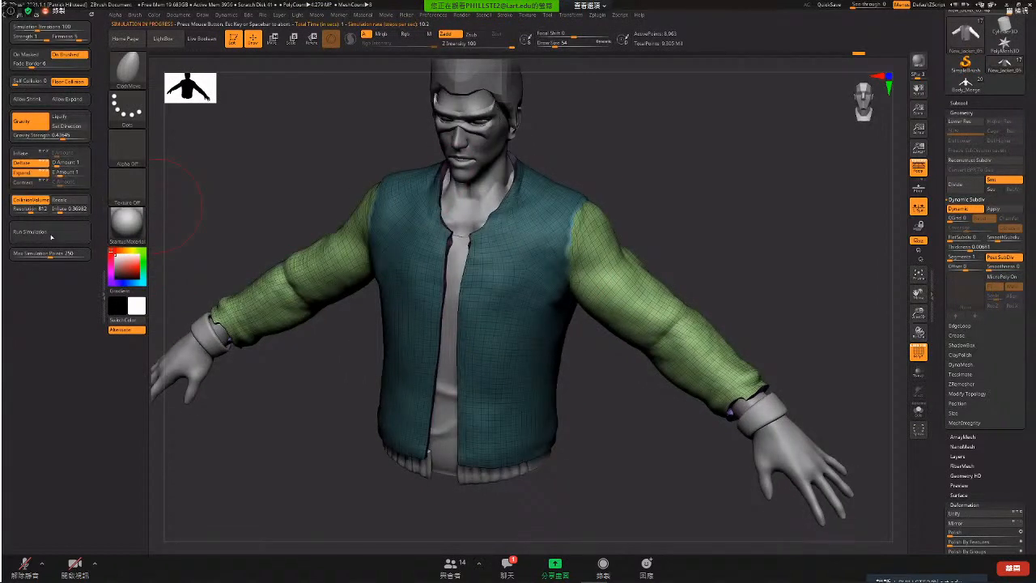
click(55, 234)
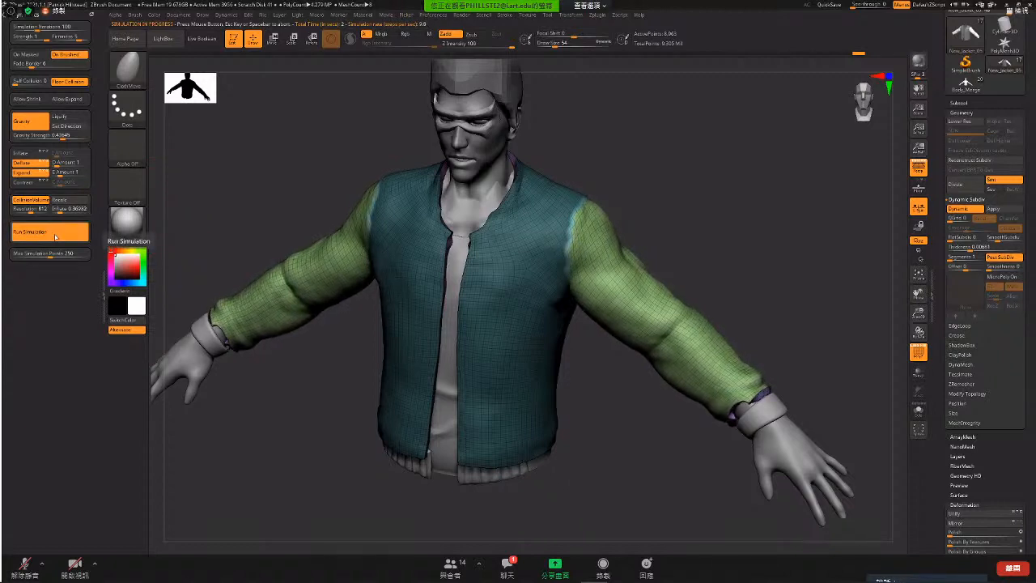
click(687, 257)
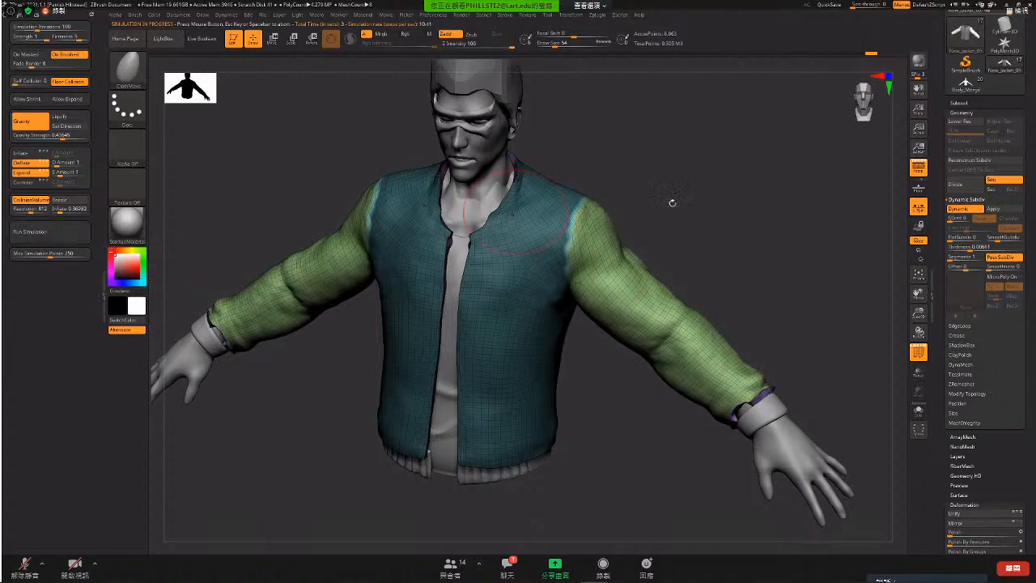
- Smooth the sleeve's fabric from the shoulder to the forearm with the SmoothCloth brush
shift+drag(697, 348, 699, 350)
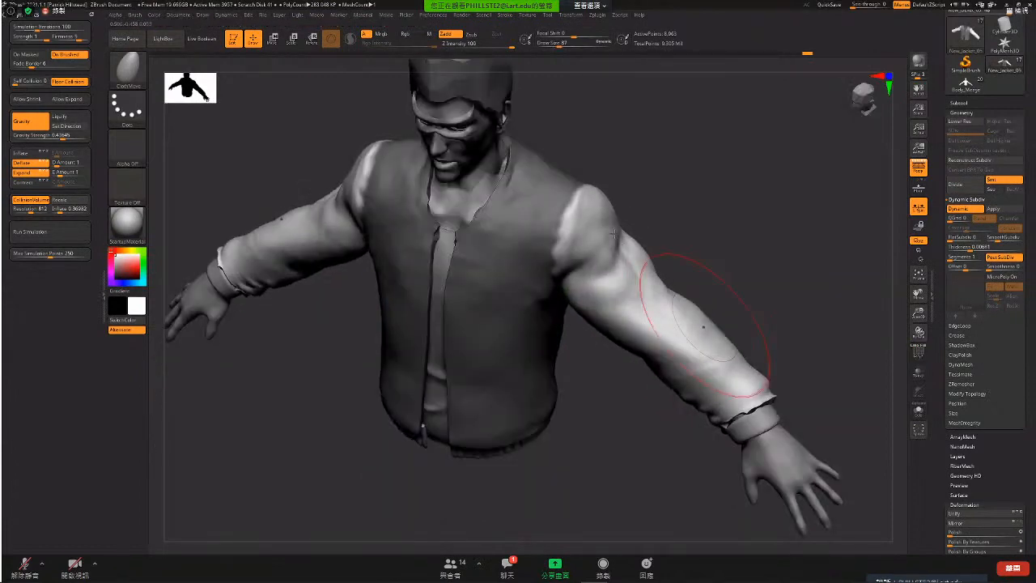
drag(837, 263, 772, 276)
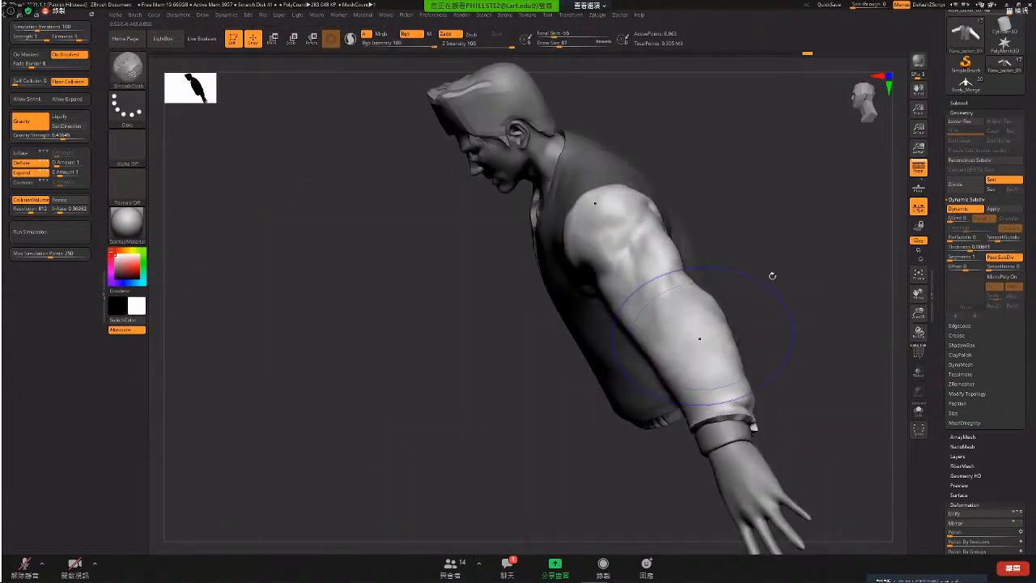
mouse_move(701, 336)
shift+mouse_down()
mouse_move(657, 308)
mouse_move(603, 226)
shift+mouse_up()
drag(769, 271, 842, 263)
mouse_move(627, 324)
shift+mouse_down()
mouse_move(654, 350)
mouse_move(604, 300)
mouse_move(735, 396)
mouse_move(709, 378)
shift+mouse_up()
- Try pulling folds into the sleeve near the elbow with ClothMove and undo the strokes
key(space)
drag(777, 301, 722, 360)
mouse_move(782, 319)
mouse_down()
mouse_move(766, 360)
mouse_move(732, 338)
mouse_move(672, 324)
mouse_up()
key(ctrl+z)
key(ctrl+z)
key(ctrl+z)
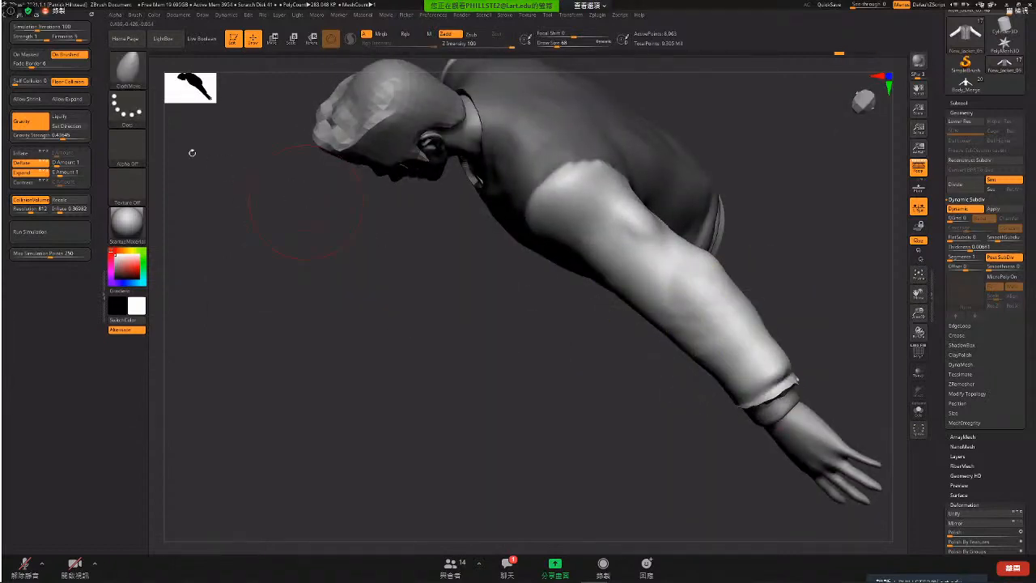
key(ctrl+z)
- Turn off Deflate and Expand, set the collision volume's inflate to 0.27777, and briefly run the simulation on the sleeves
drag(310, 286, 331, 195)
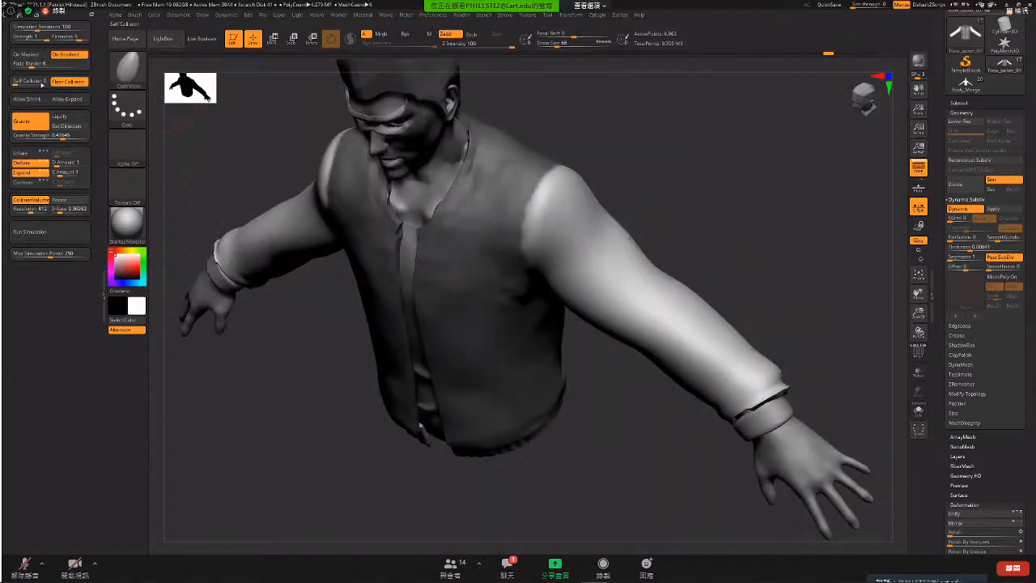
click(32, 172)
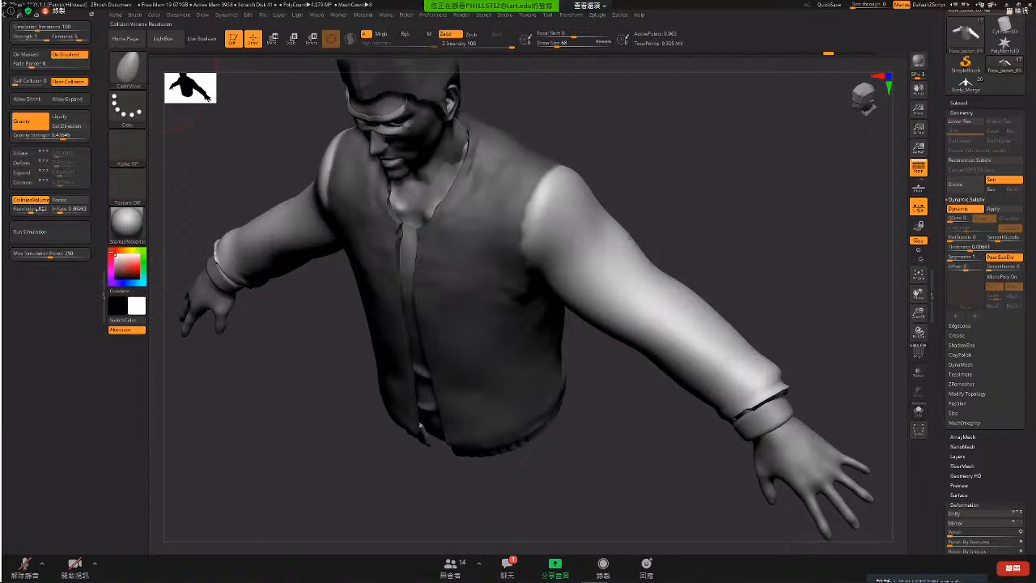
click(70, 228)
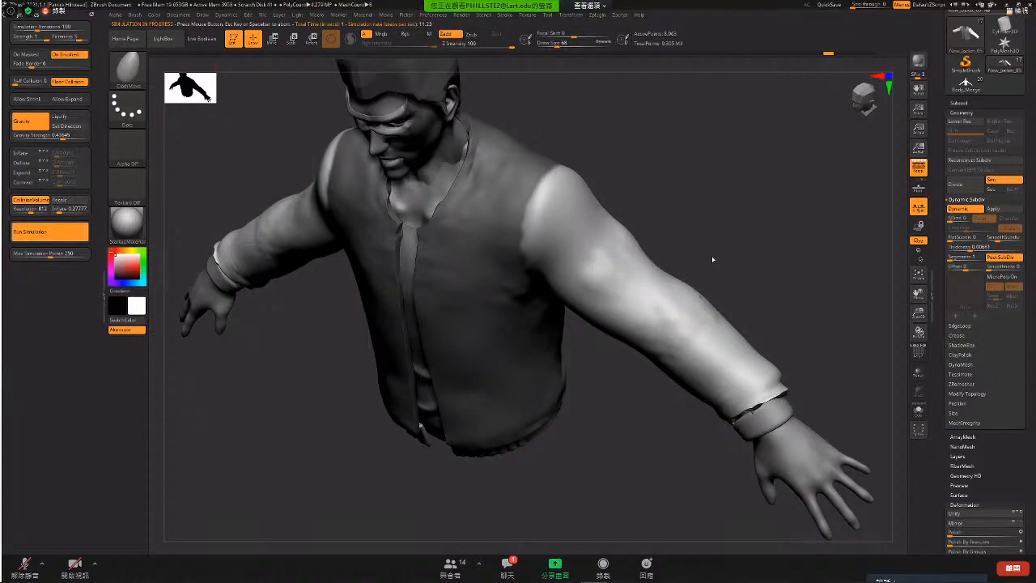
key(space)
shift+drag(744, 260, 759, 239)
key(space)
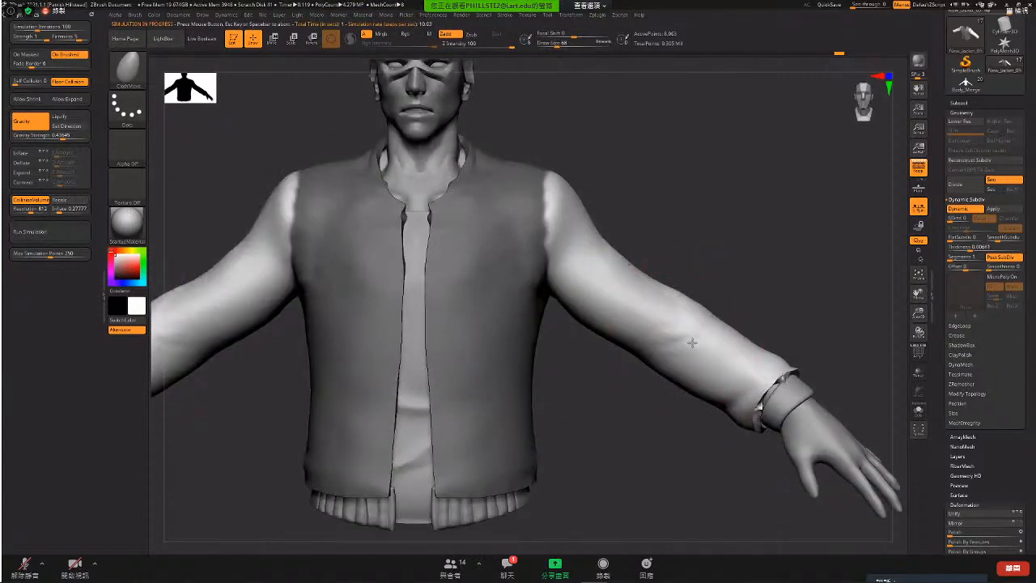
- Reduce the ClothMove brush size and pull small folds into the sleeve's forearm
key(space)
drag(697, 346, 694, 332)
key(space)
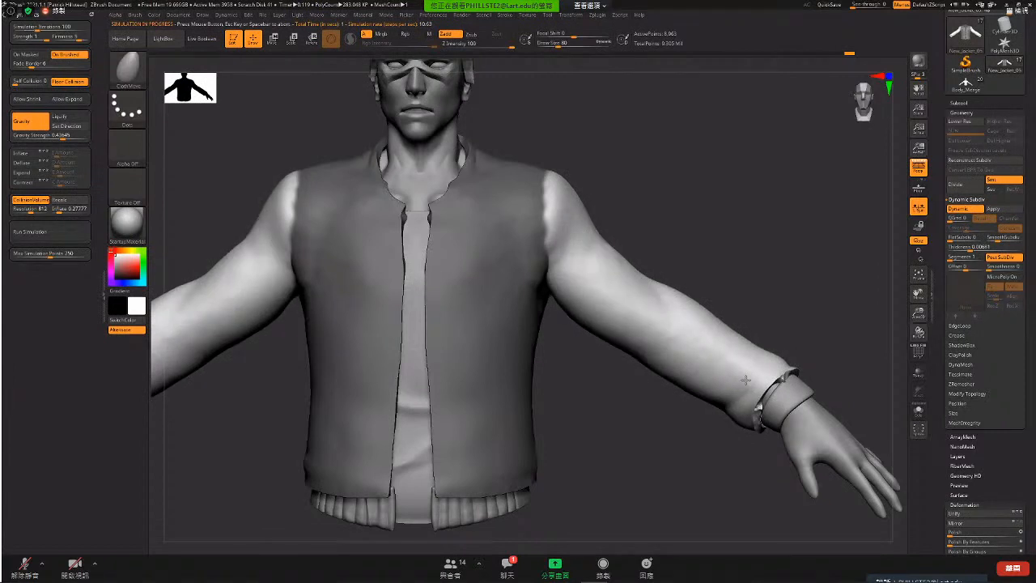
key(space)
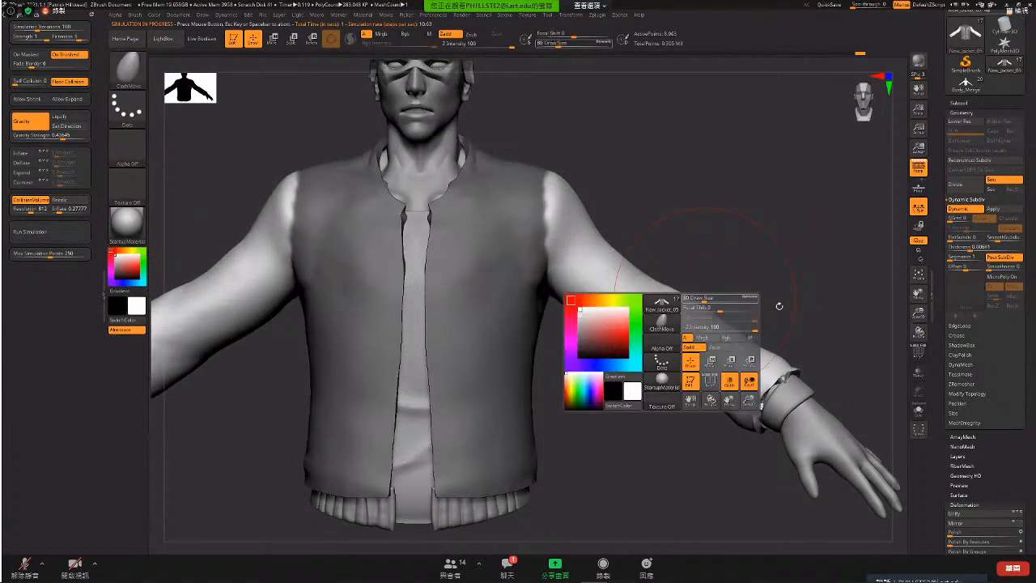
drag(702, 298, 697, 299)
drag(697, 344, 654, 275)
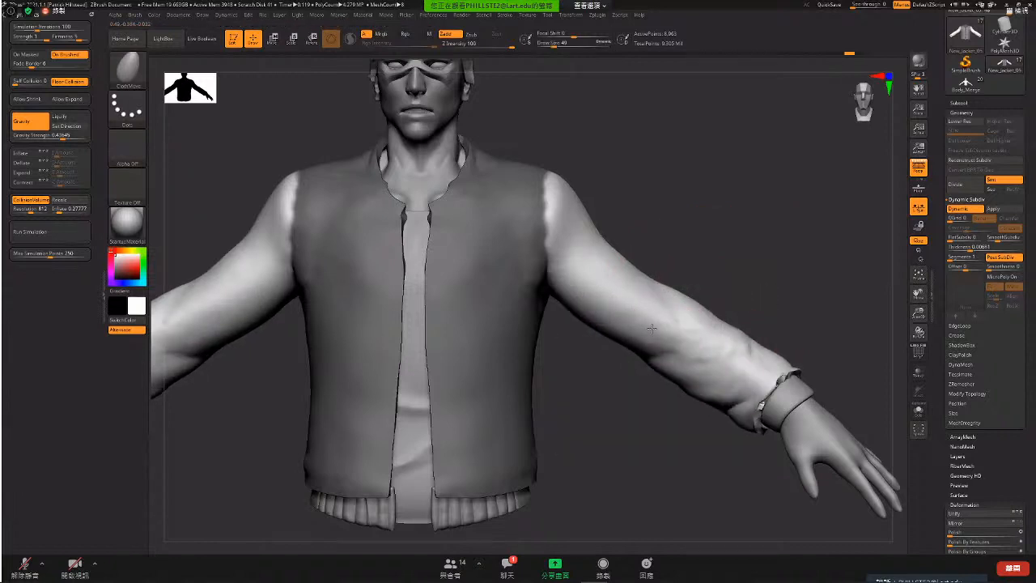
- Undo the last forearm stroke and pull folds into the sleeve around the elbow, working from the front and above
drag(745, 441, 706, 497)
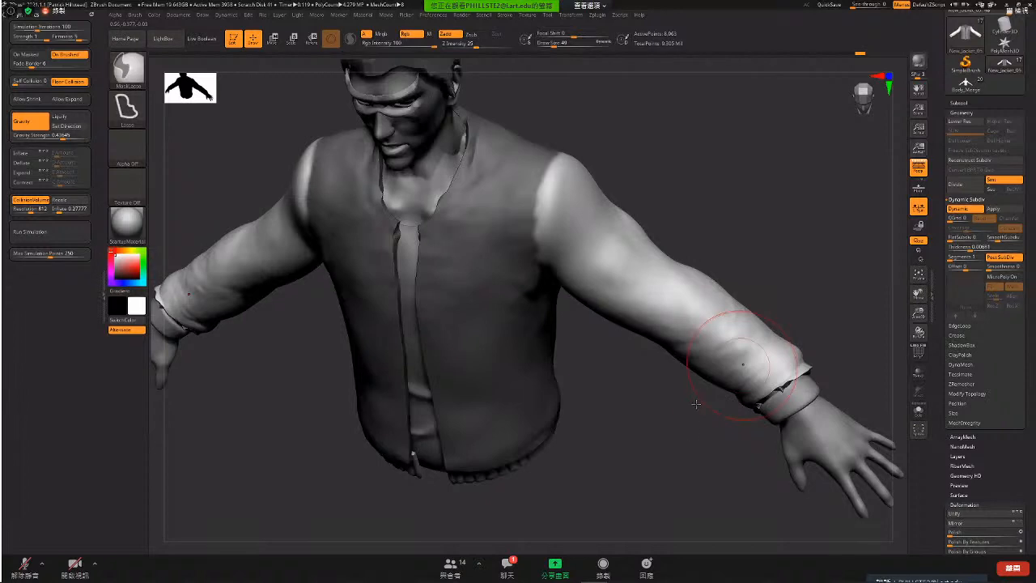
key(ctrl+z)
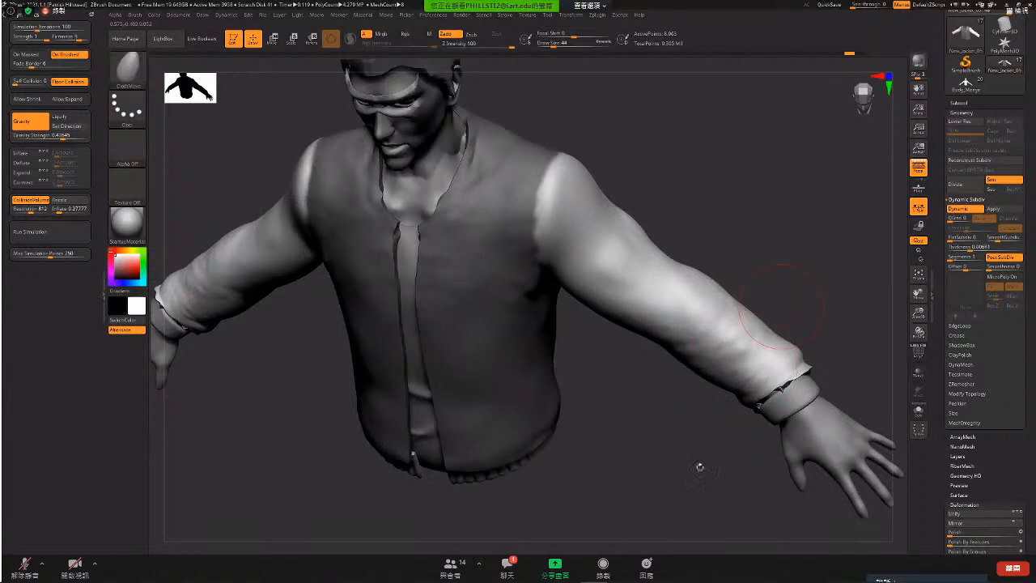
alt+drag(781, 307, 706, 325)
shift+drag(688, 418, 701, 407)
mouse_move(730, 341)
mouse_down()
mouse_move(664, 276)
mouse_move(593, 380)
mouse_move(584, 356)
mouse_move(607, 377)
mouse_move(616, 425)
mouse_up()
drag(601, 374, 615, 444)
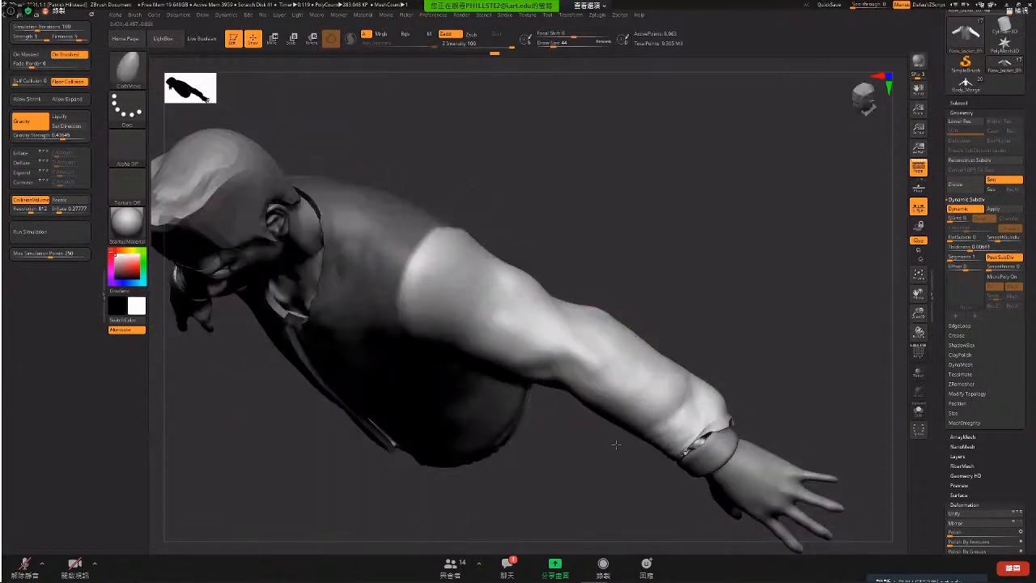
- Readjust the brush size and keep moving the sleeve's fabric along the forearm, working around to the back of the arm
key(s)
mouse_move(585, 370)
mouse_down()
mouse_move(654, 435)
mouse_move(717, 375)
mouse_move(713, 417)
mouse_up()
right_click(700, 416)
mouse_move(765, 365)
mouse_down()
mouse_move(704, 372)
mouse_move(651, 342)
mouse_move(658, 332)
mouse_up()
mouse_move(698, 285)
mouse_down()
mouse_move(654, 283)
mouse_move(704, 348)
mouse_move(688, 356)
mouse_up()
mouse_move(670, 412)
mouse_down()
mouse_move(701, 399)
mouse_move(674, 407)
mouse_move(662, 395)
mouse_move(656, 411)
mouse_up()
drag(674, 343, 681, 316)
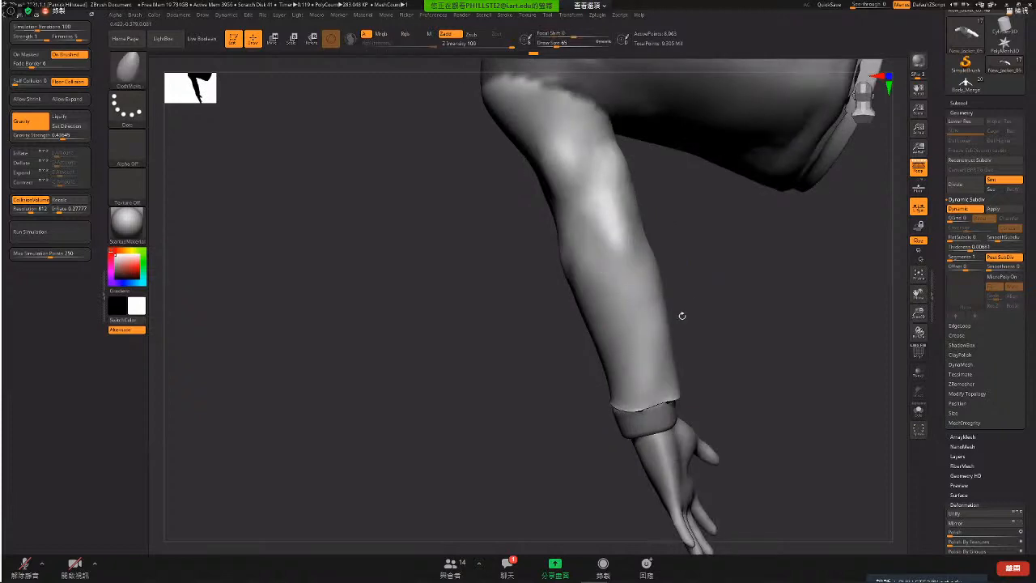
- Choose the Move brush at a smaller size and examine the sleeve from several sides down to the cuff
drag(686, 272, 698, 281)
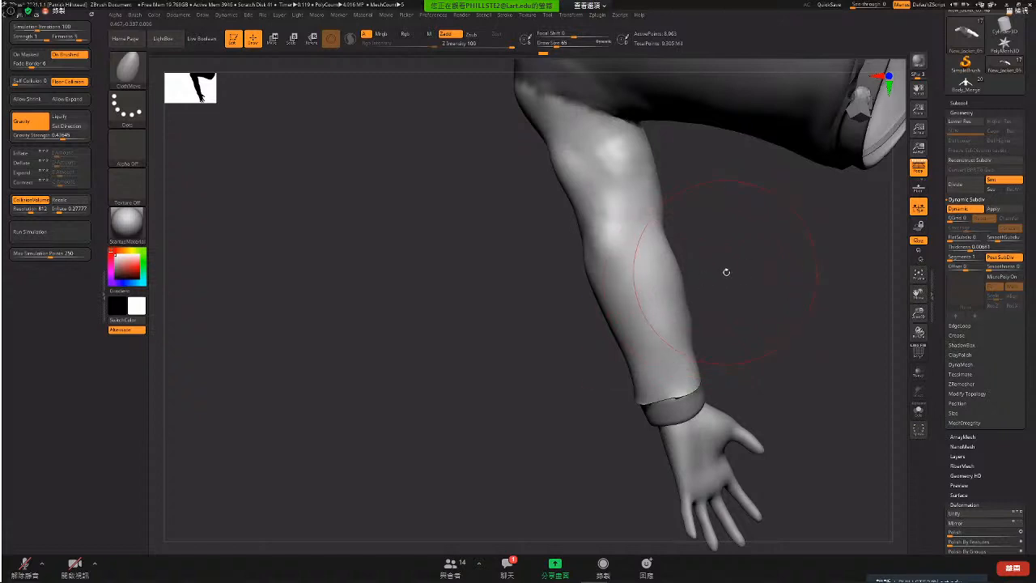
key(bracketleft)
key(m)
key(v)
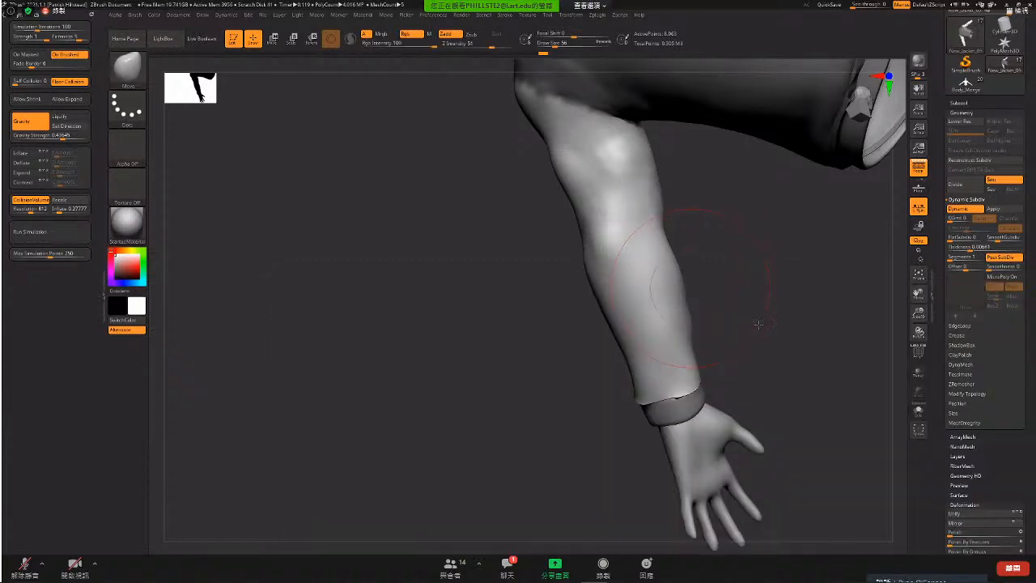
drag(758, 324, 749, 370)
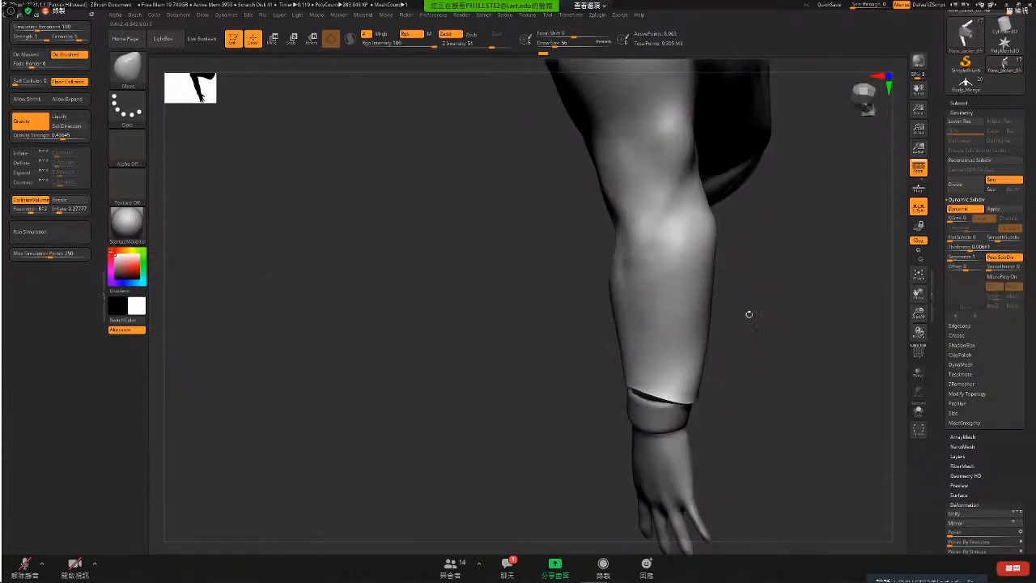
drag(764, 291, 779, 243)
drag(790, 351, 693, 255)
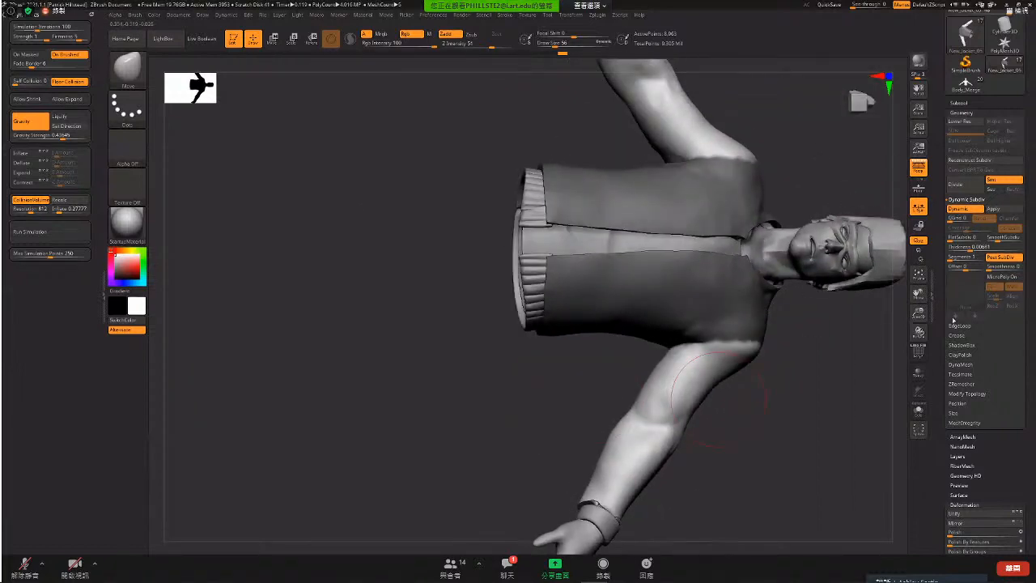
- Return to the ClothMove brush and pull the jacket's fabric around the shoulder and upper sleeve
key(b)
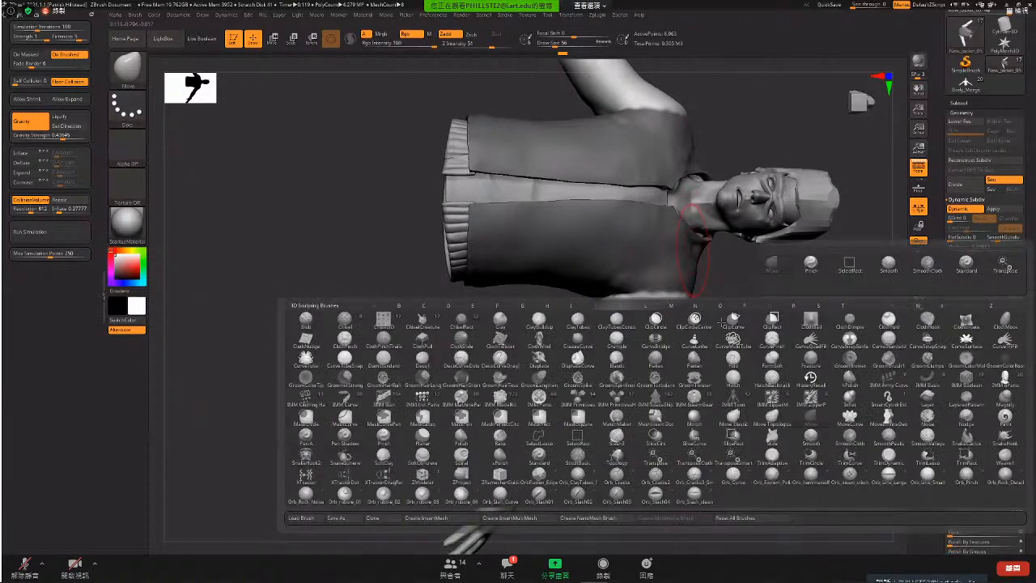
key(c)
key(m)
mouse_move(708, 309)
mouse_down()
mouse_move(686, 327)
mouse_move(754, 352)
mouse_up()
mouse_move(647, 354)
mouse_down()
mouse_move(669, 381)
mouse_move(784, 421)
mouse_up()
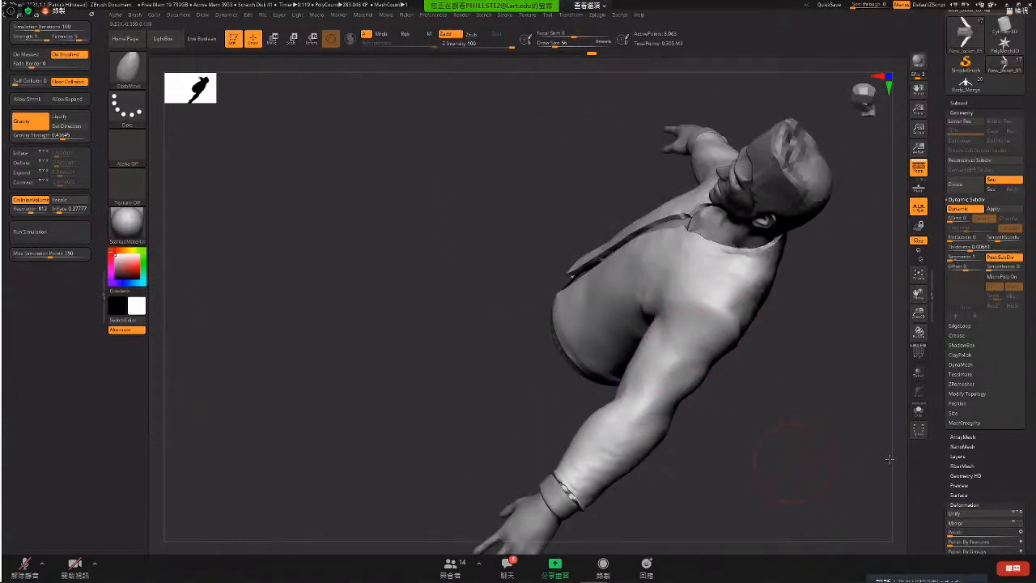
- Switch to the DamStandard brush and look over the whole jacket from the front
mouse_move(888, 459)
mouse_down()
mouse_move(754, 343)
mouse_move(749, 359)
mouse_move(642, 284)
mouse_move(739, 282)
mouse_move(728, 268)
mouse_move(761, 226)
mouse_move(693, 223)
mouse_move(701, 226)
mouse_move(681, 251)
mouse_up()
key(b)
key(d)
key(s)
right_click(680, 250)
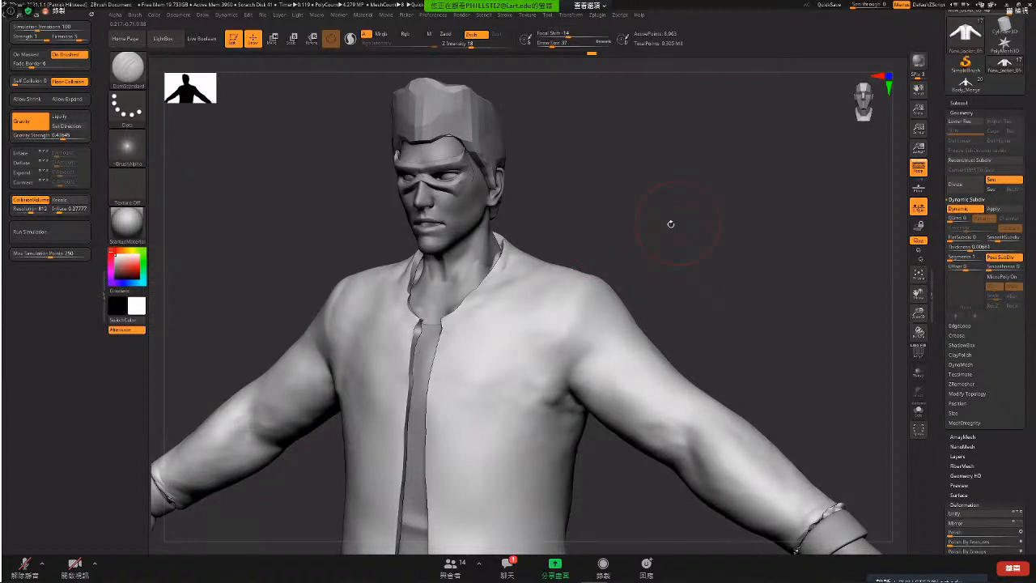
key(b)
key(d)
key(s)
key(b)
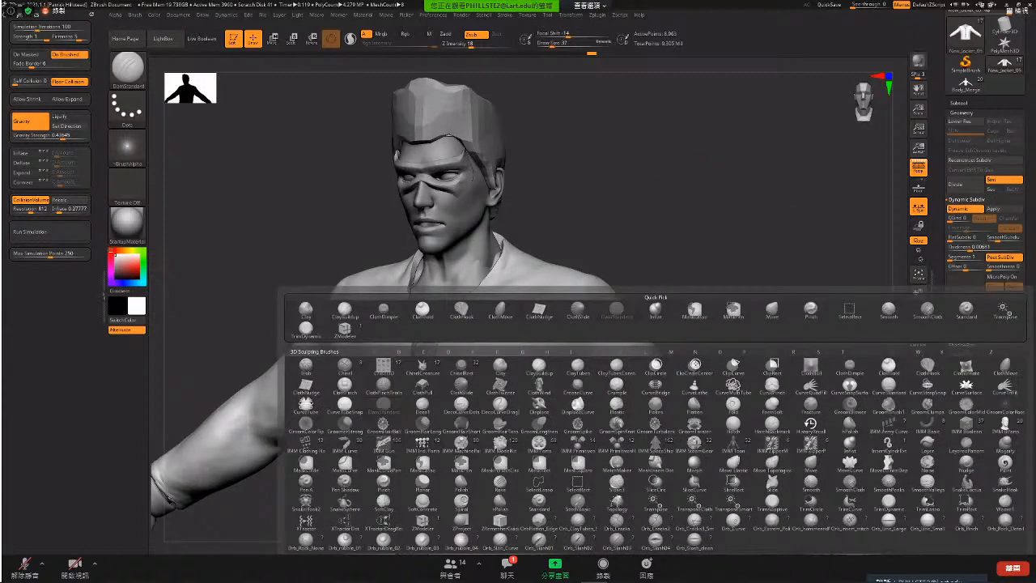
key(space)
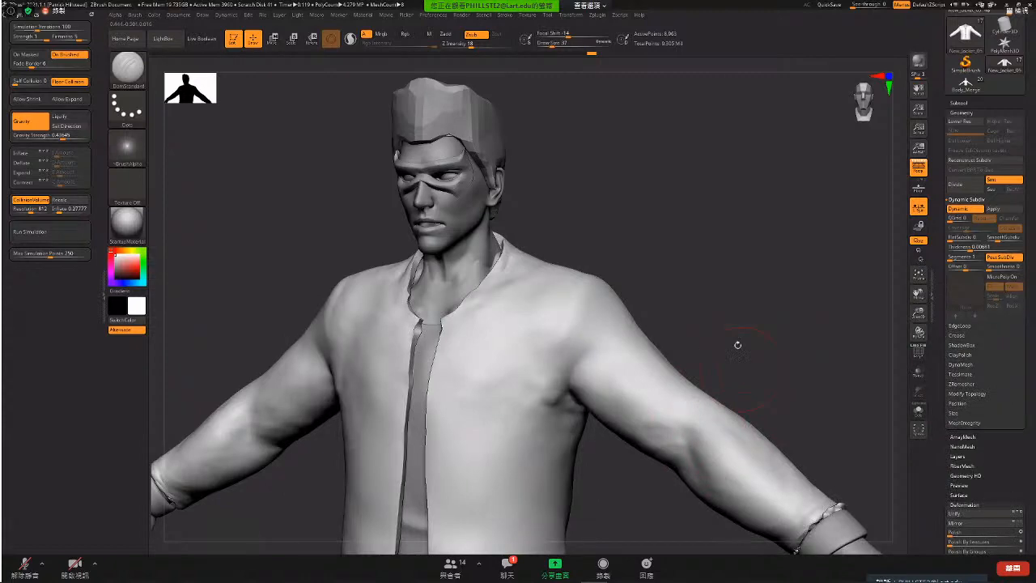
- Display the polygroup wireframe on the isolated jacket and reconstruct a lower subdivision level from its dense mesh
shift+drag(735, 345, 717, 342)
key(shift+f)
key(shift+f)
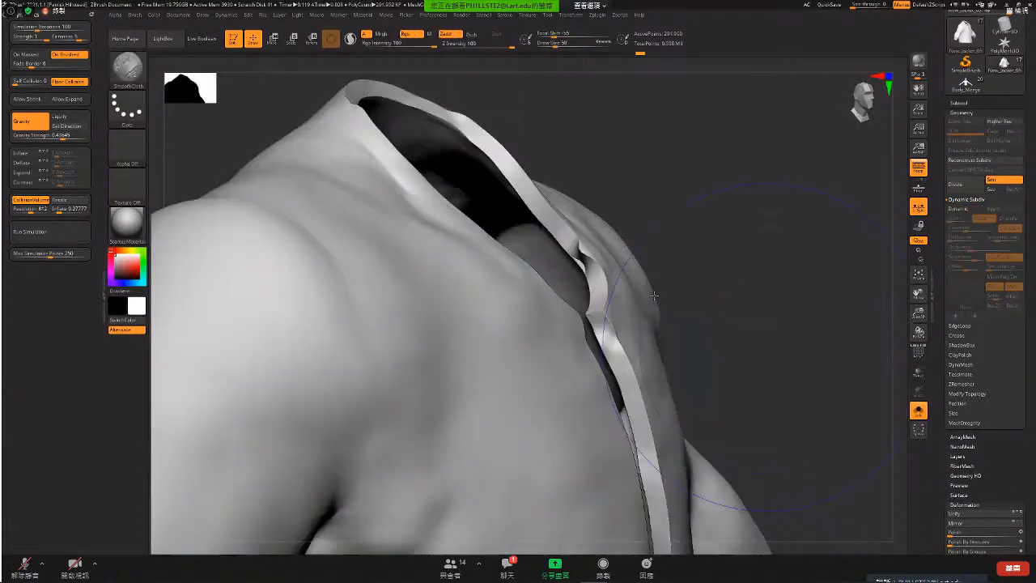
key(shift+f)
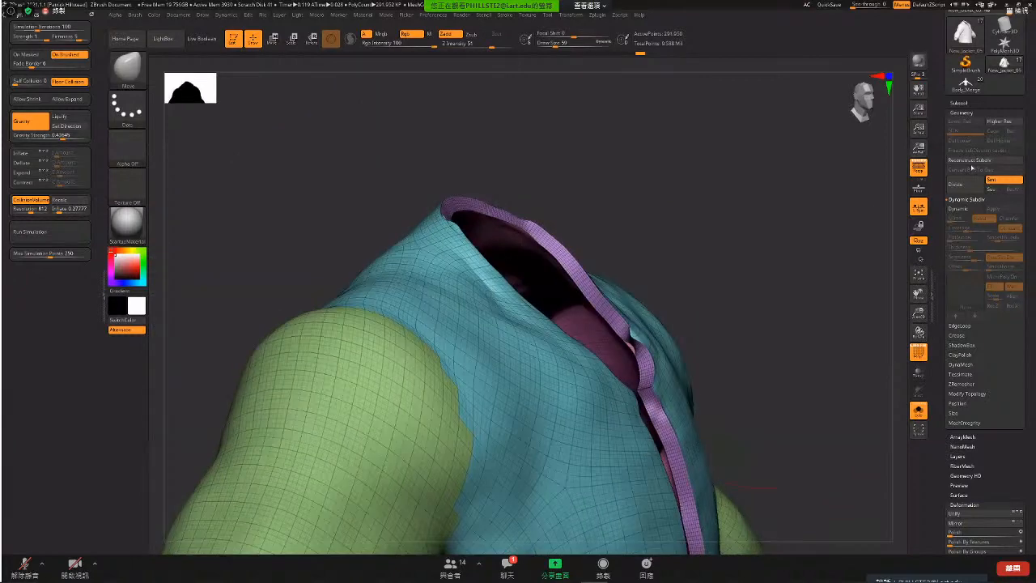
alt+drag(854, 232, 854, 222)
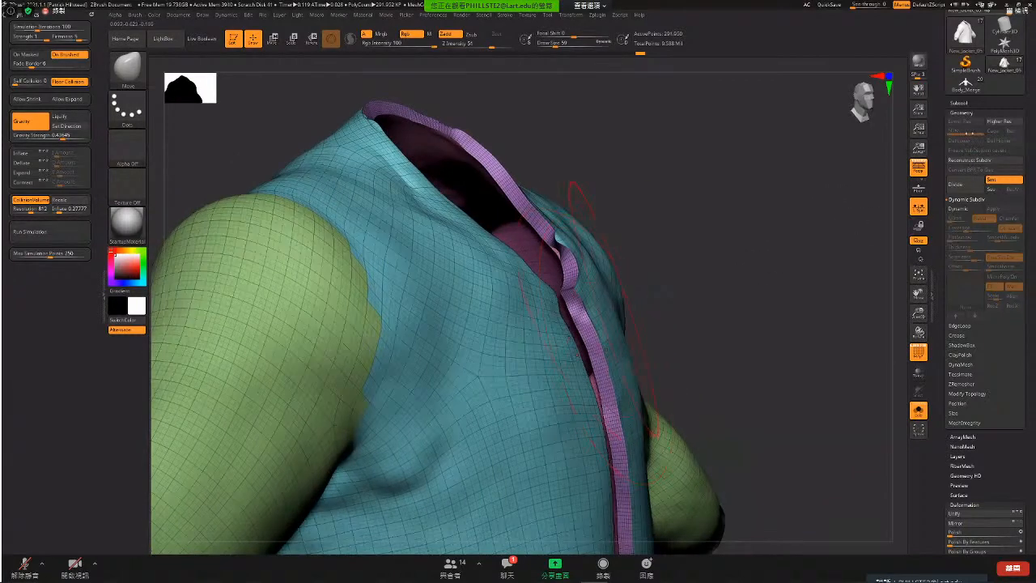
click(971, 160)
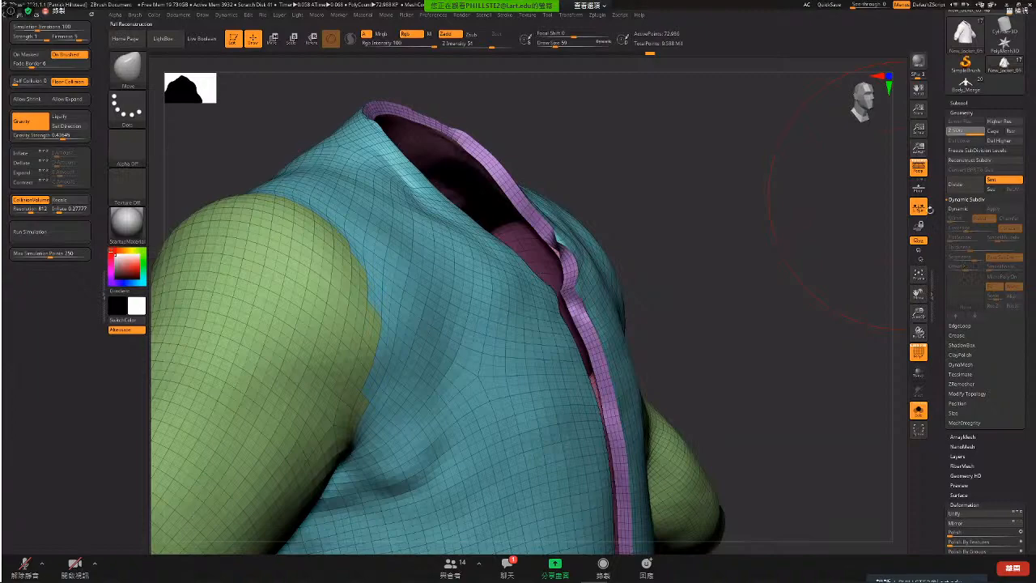